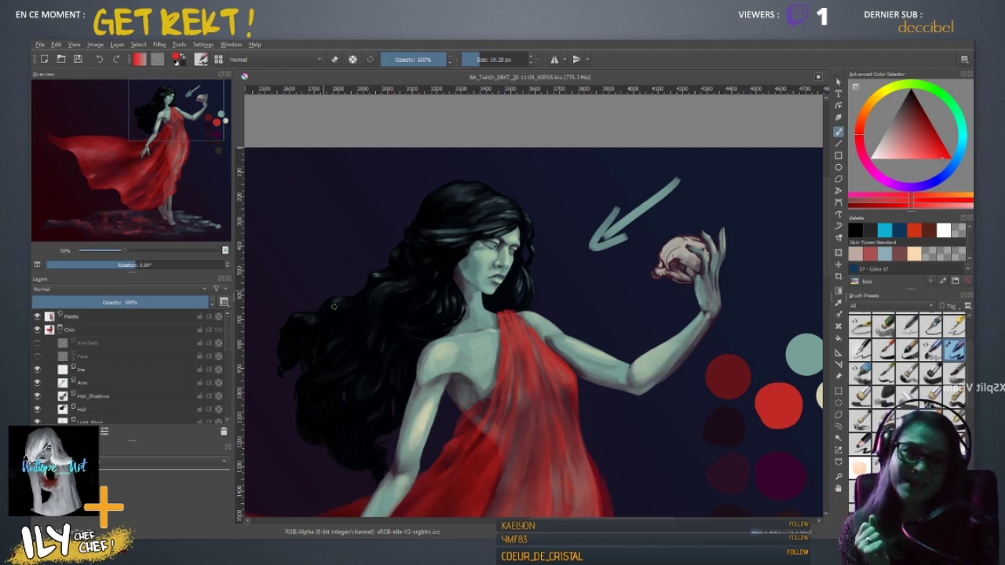
# - Examine the lower half of the painting: the draped red dress, the legs and feet, and the rocky ground
pyautogui.press('/')
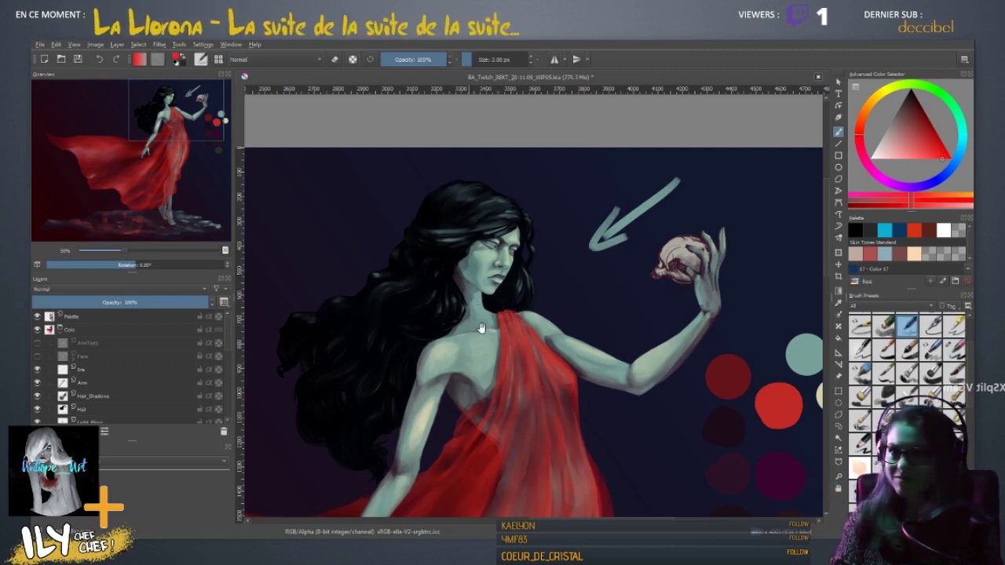
pyautogui.moveTo(515, 427); pyautogui.dragTo(522, 260)
pyautogui.moveTo(549, 485); pyautogui.dragTo(526, 357)
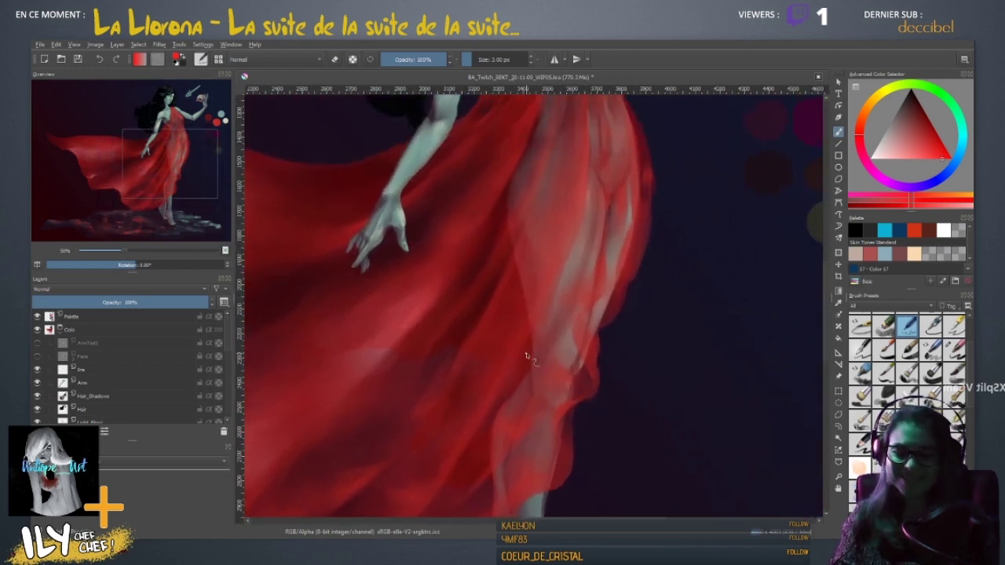
pyautogui.scroll(3, 526, 357)
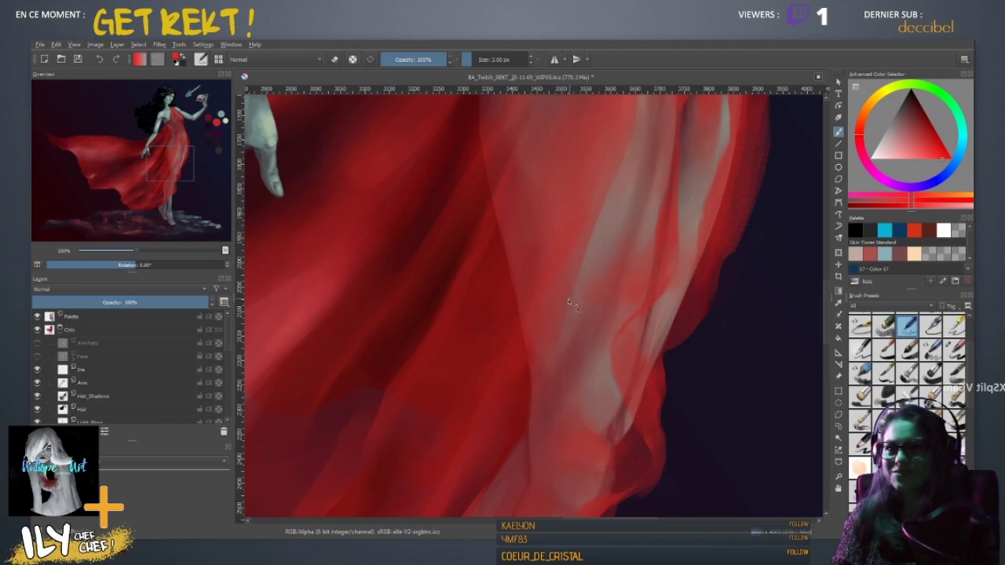
pyautogui.moveTo(444, 394); pyautogui.dragTo(568, 98)
pyautogui.moveTo(463, 340); pyautogui.dragTo(565, 513)
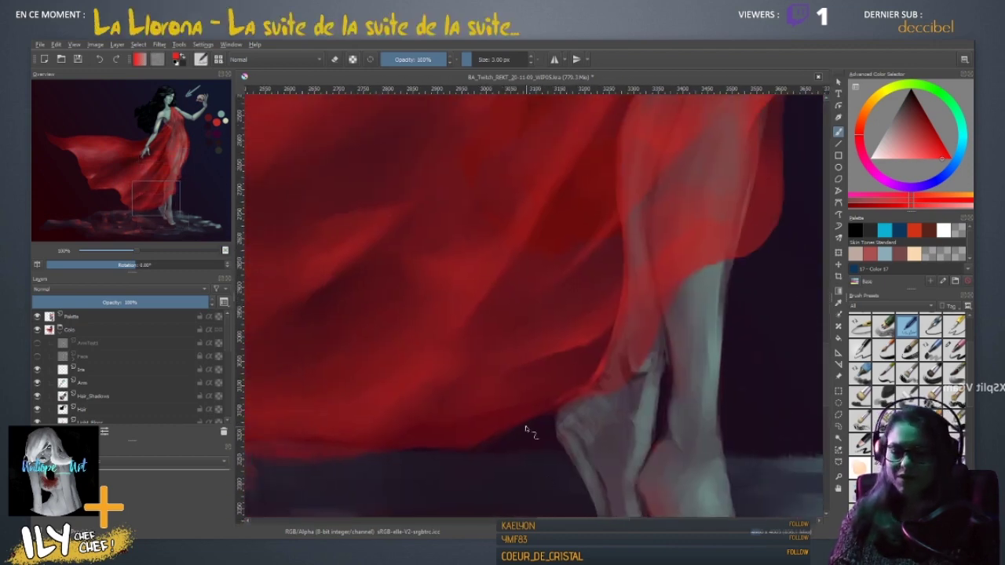
pyautogui.hotkey('ctrl', '-')
pyautogui.scroll(-1, 526, 431)
pyautogui.moveTo(455, 351); pyautogui.dragTo(285, 380)
pyautogui.scroll(-1, 388, 391)
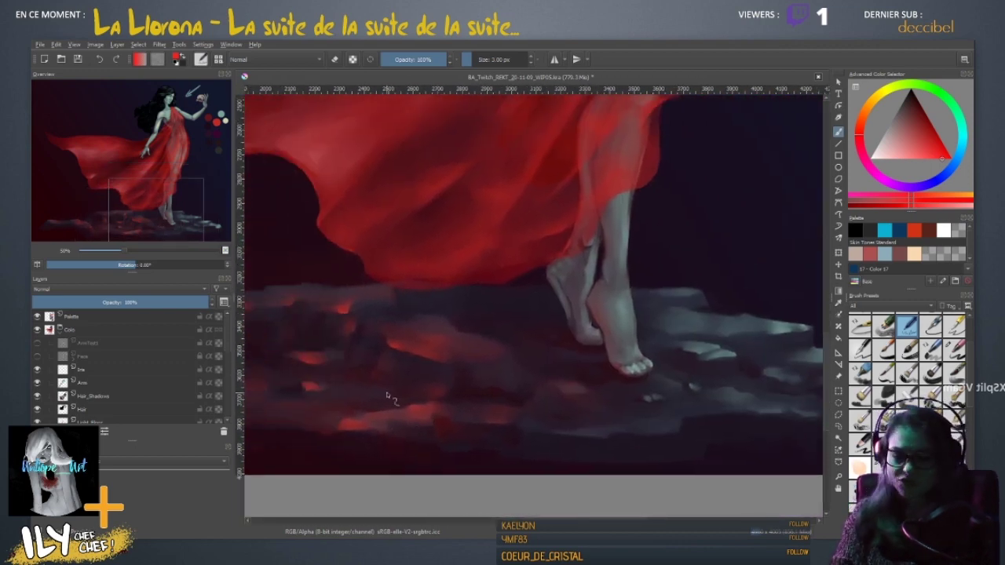
pyautogui.scroll(-1, 390, 387)
pyautogui.scroll(-1, 390, 388)
pyautogui.scroll(-1, 391, 388)
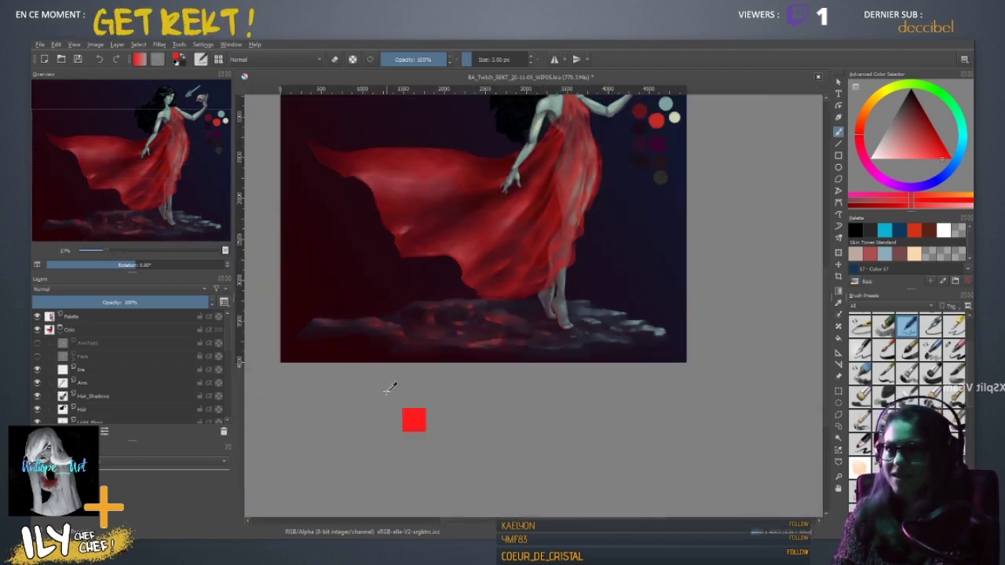
# - Examine the figure's lowered hand, torso, face and black hair in the upper half of the painting
pyautogui.moveTo(504, 182); pyautogui.dragTo(467, 294)
pyautogui.hotkey('ctrl', '+')
pyautogui.hotkey('ctrl', '+')
pyautogui.hotkey('ctrl', '+')
pyautogui.hotkey('ctrl', '+')
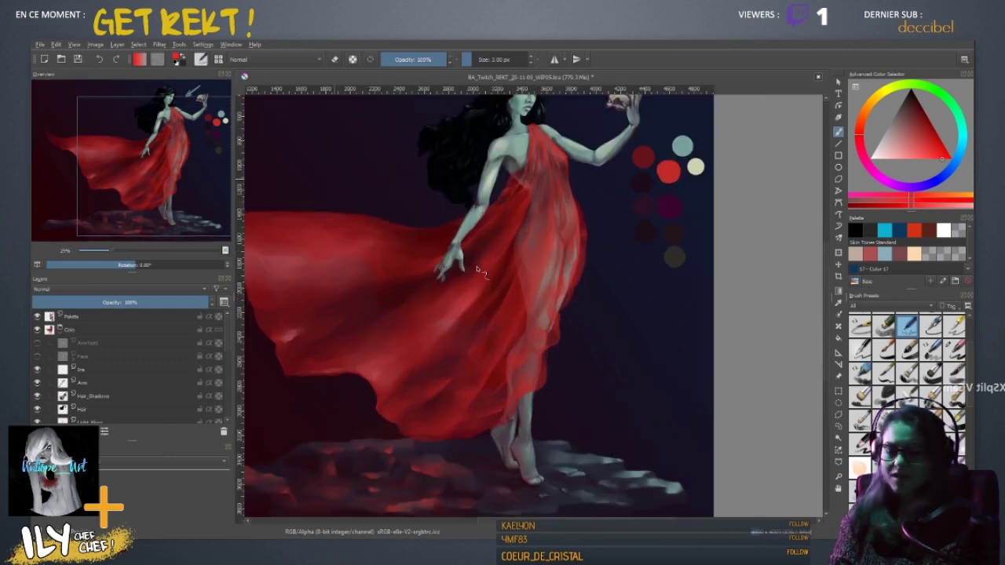
pyautogui.moveTo(313, 227); pyautogui.dragTo(436, 317)
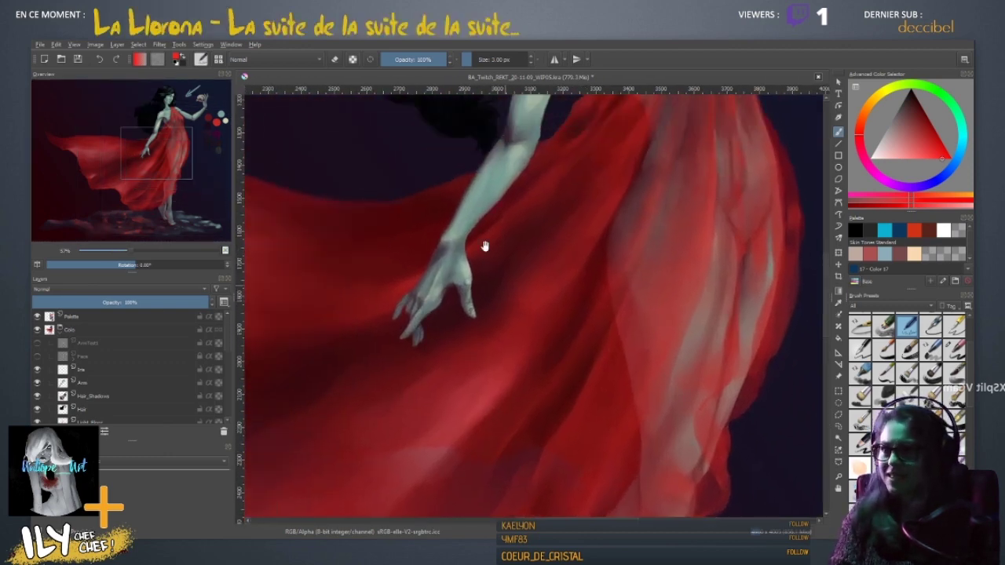
pyautogui.moveTo(479, 230); pyautogui.dragTo(431, 359)
pyautogui.moveTo(499, 250); pyautogui.dragTo(455, 333)
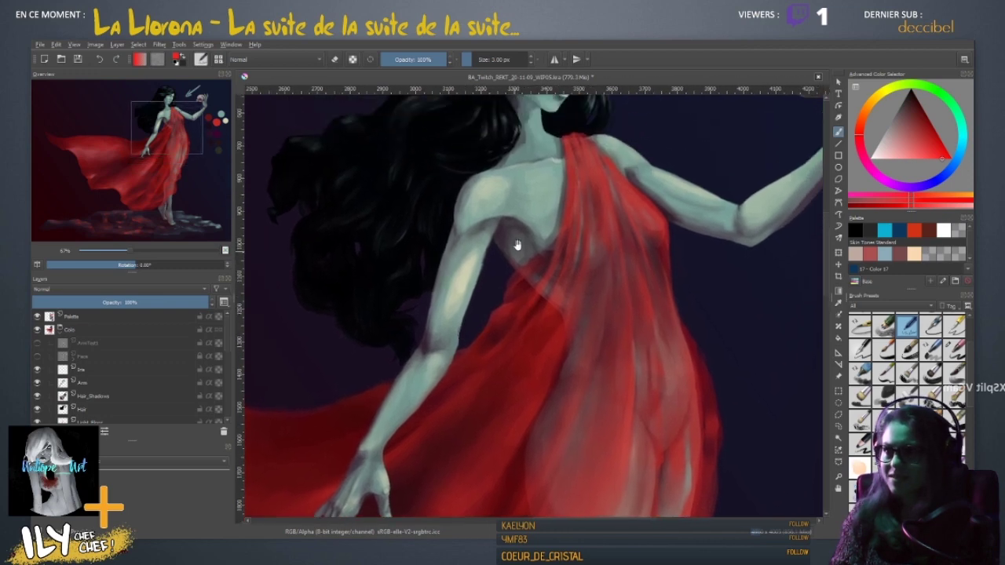
pyautogui.moveTo(521, 232); pyautogui.dragTo(504, 260)
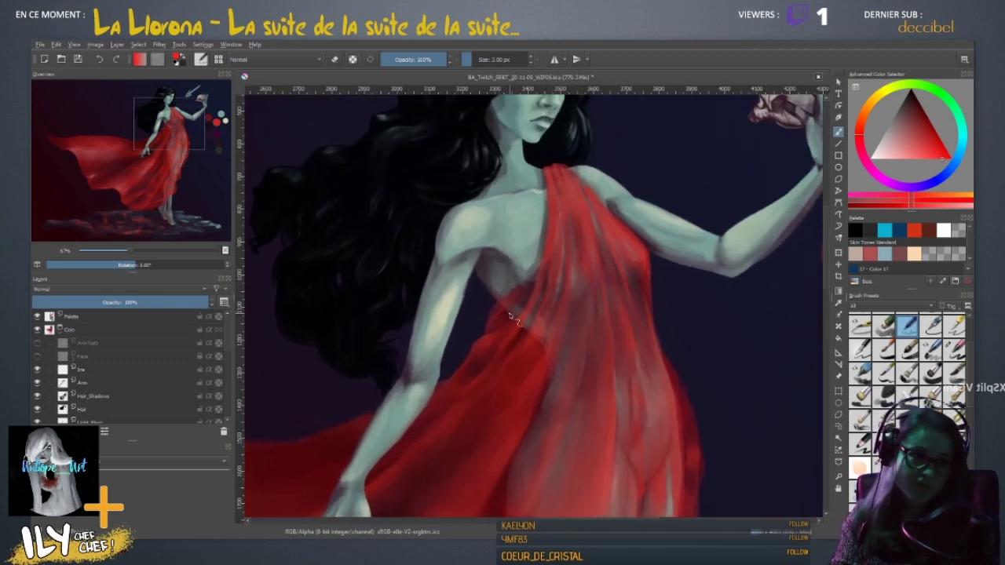
pyautogui.moveTo(527, 267); pyautogui.dragTo(474, 348)
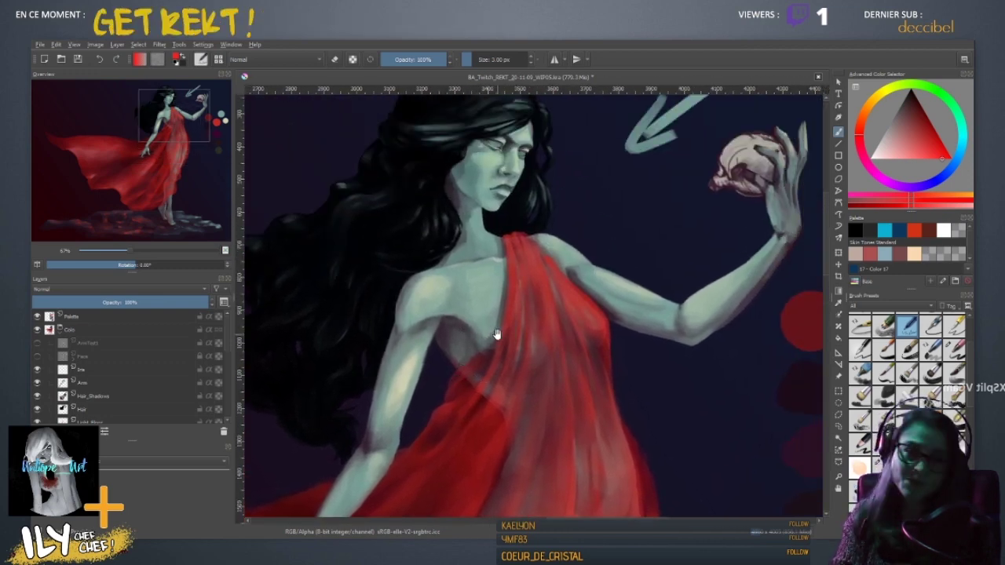
pyautogui.moveTo(501, 316)
pyautogui.mouseDown()
pyautogui.moveTo(477, 350)
pyautogui.moveTo(579, 298)
pyautogui.mouseUp()
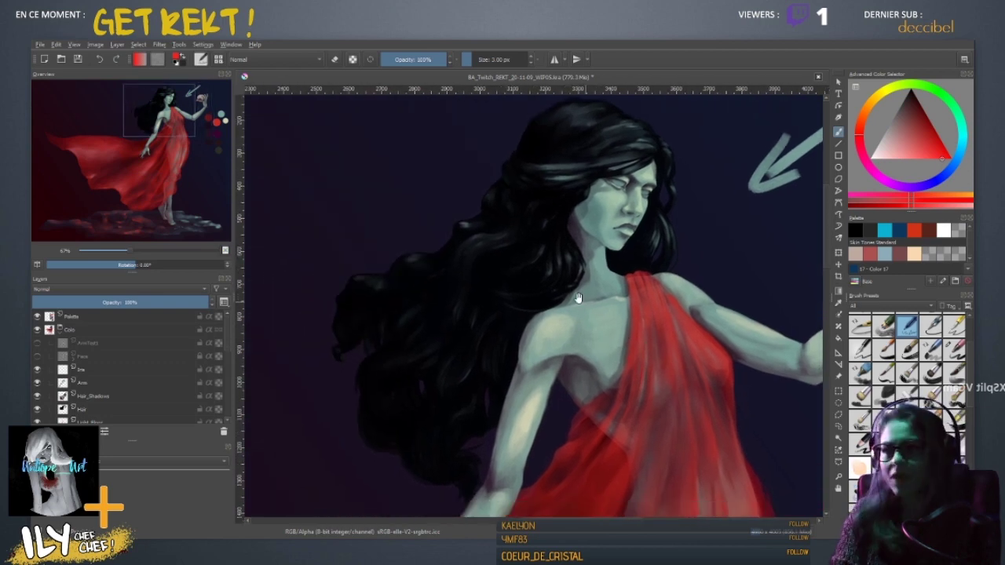
pyautogui.moveTo(585, 252); pyautogui.dragTo(571, 273)
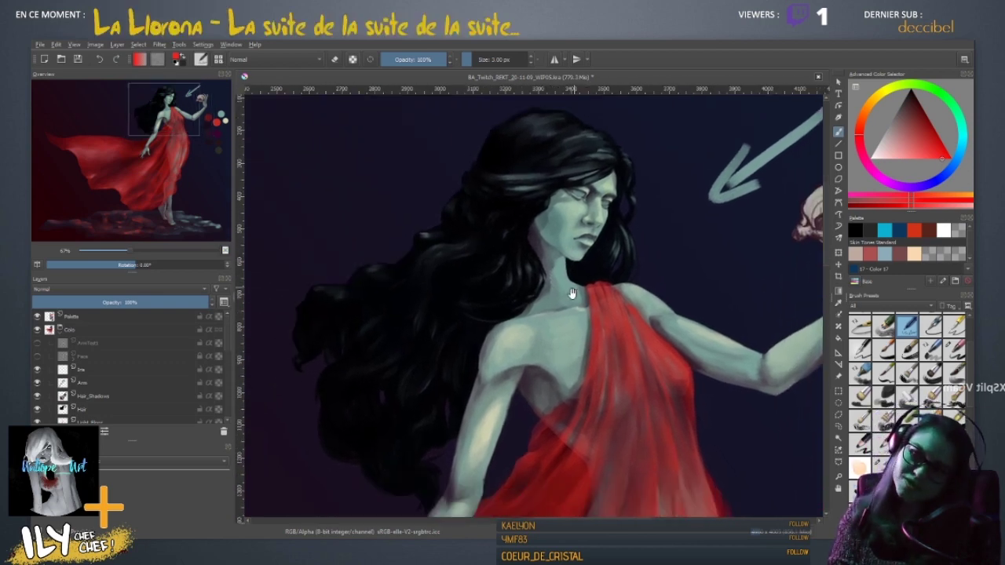
# - Inspect the raised arm and the skull held in the hand, comparing them with the whole figure
pyautogui.moveTo(560, 358); pyautogui.dragTo(284, 374)
pyautogui.hotkey('ctrl', '+')
pyautogui.hotkey('ctrl', '+')
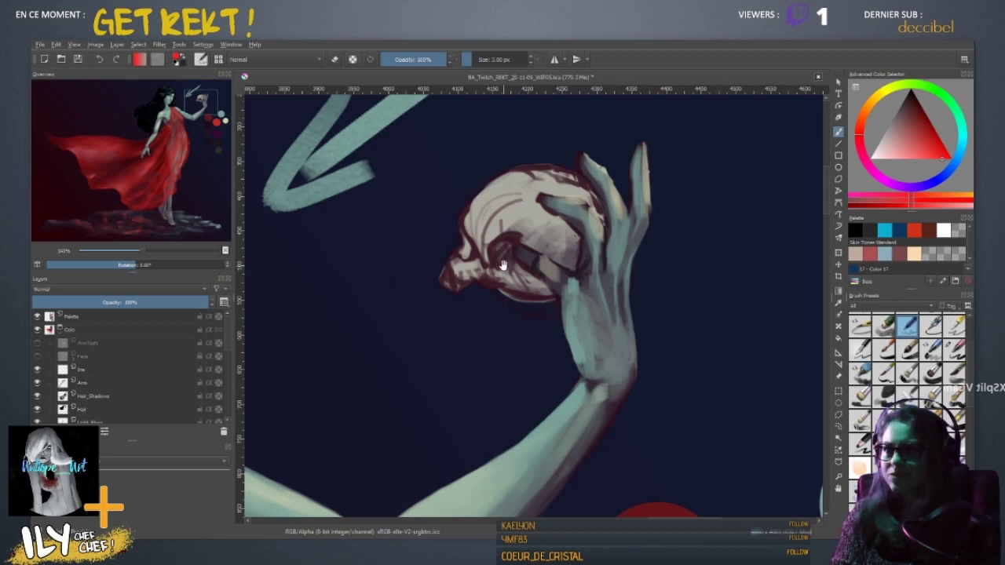
pyautogui.moveTo(503, 266); pyautogui.dragTo(496, 329)
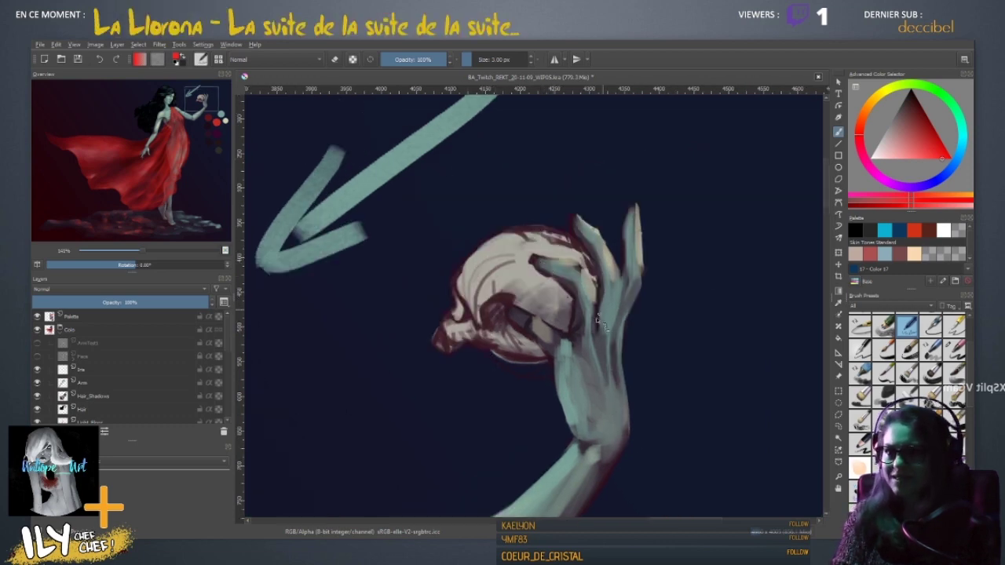
pyautogui.scroll(-5, 516, 293)
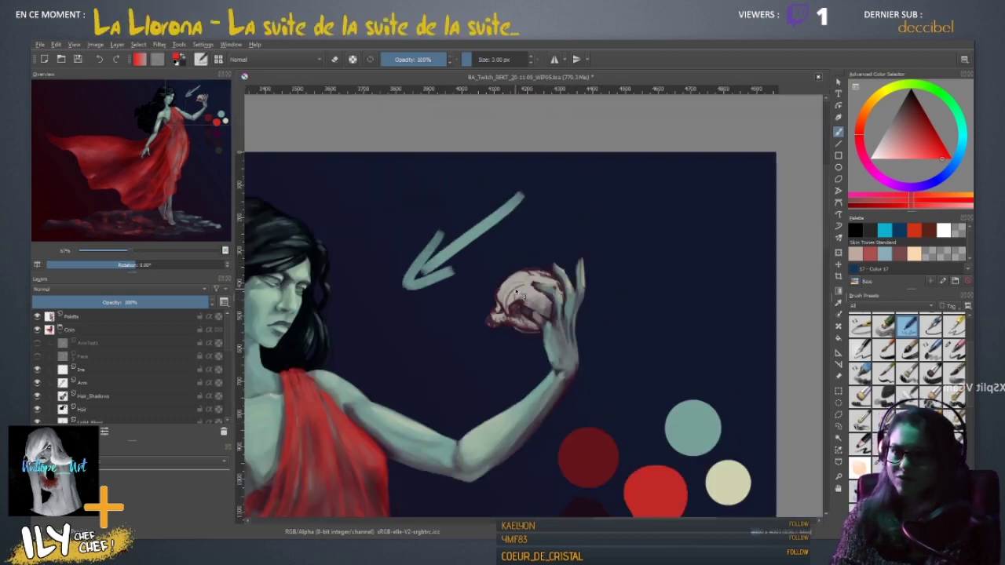
pyautogui.moveTo(433, 371); pyautogui.dragTo(689, 158)
pyautogui.moveTo(708, 370); pyautogui.dragTo(539, 429)
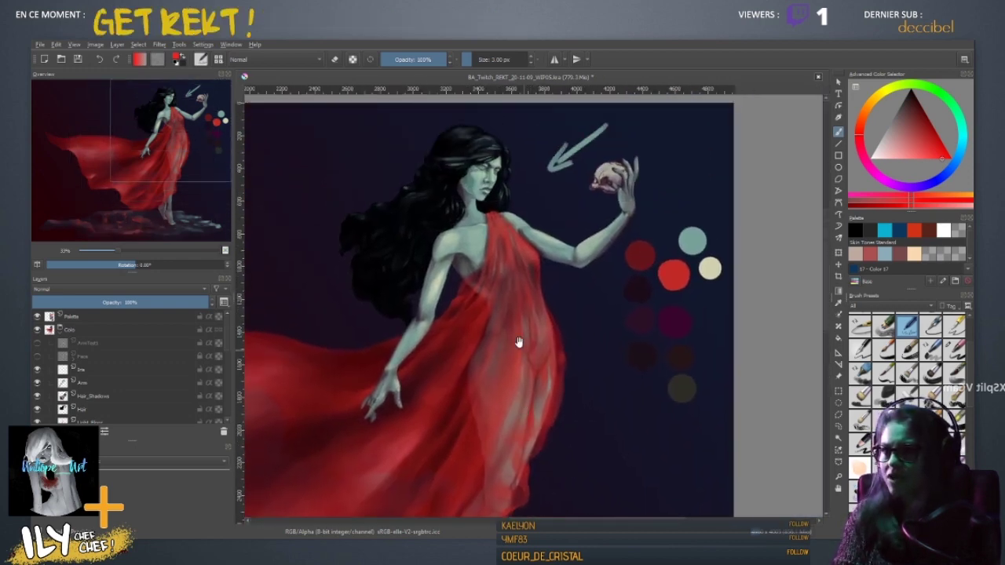
pyautogui.scroll(-2, 523, 296)
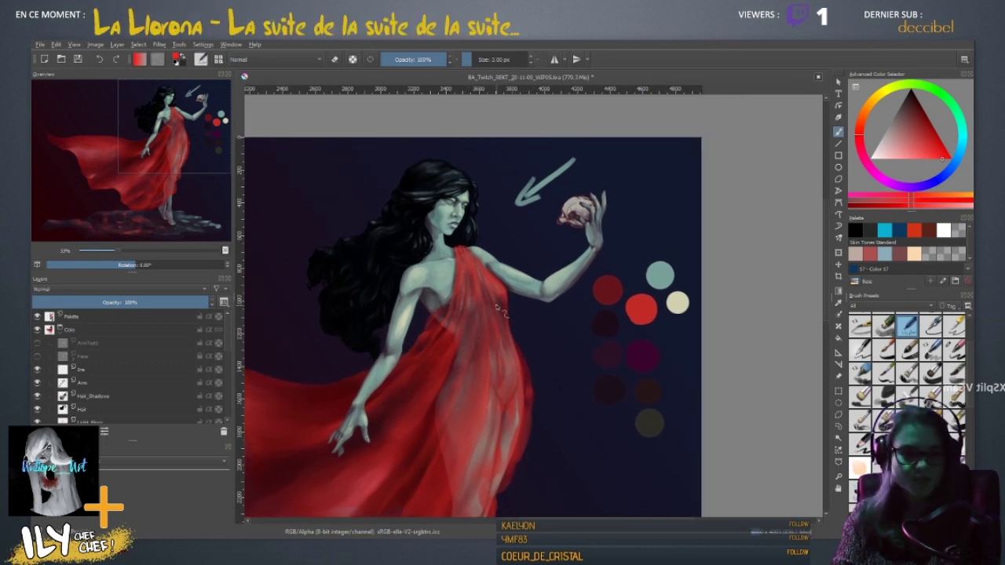
pyautogui.scroll(5, 499, 311)
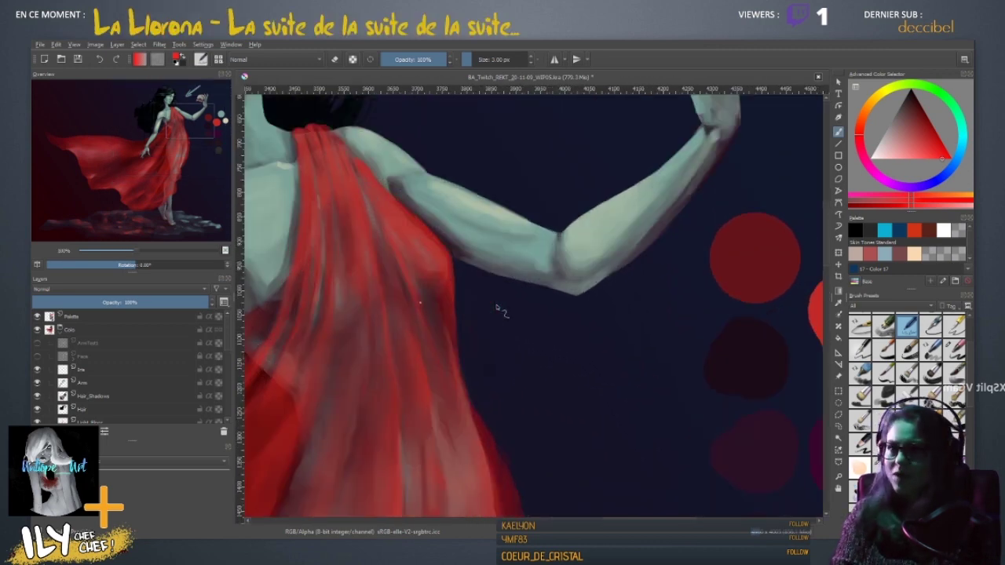
pyautogui.moveTo(637, 246); pyautogui.dragTo(538, 406)
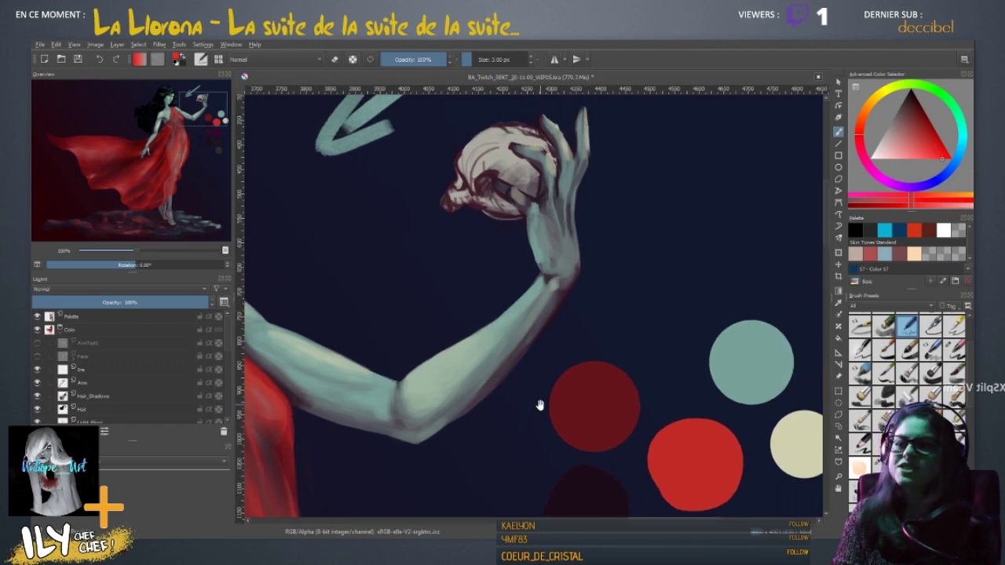
pyautogui.moveTo(379, 326); pyautogui.dragTo(457, 399)
pyautogui.scroll(2, 457, 399)
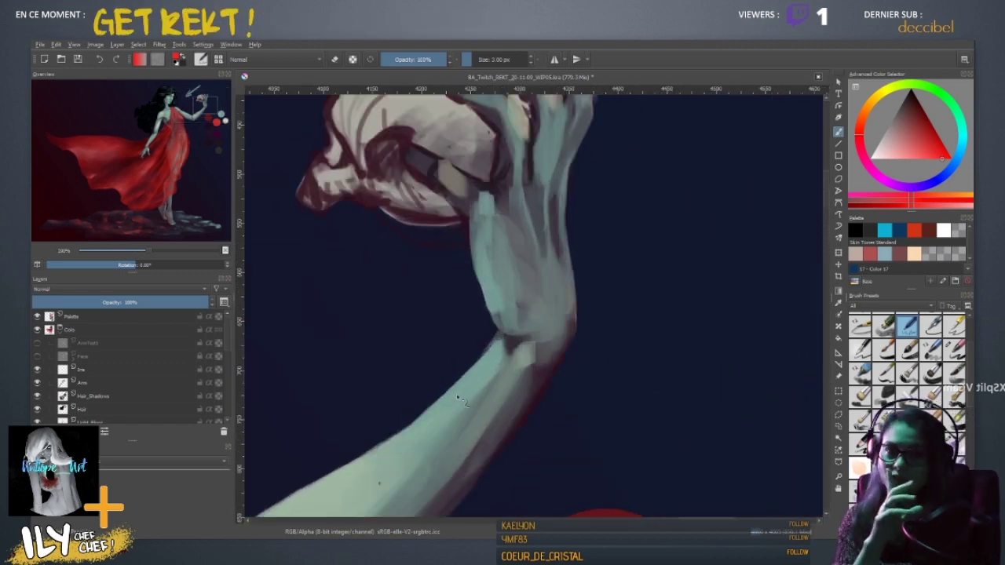
pyautogui.moveTo(442, 301); pyautogui.dragTo(438, 362)
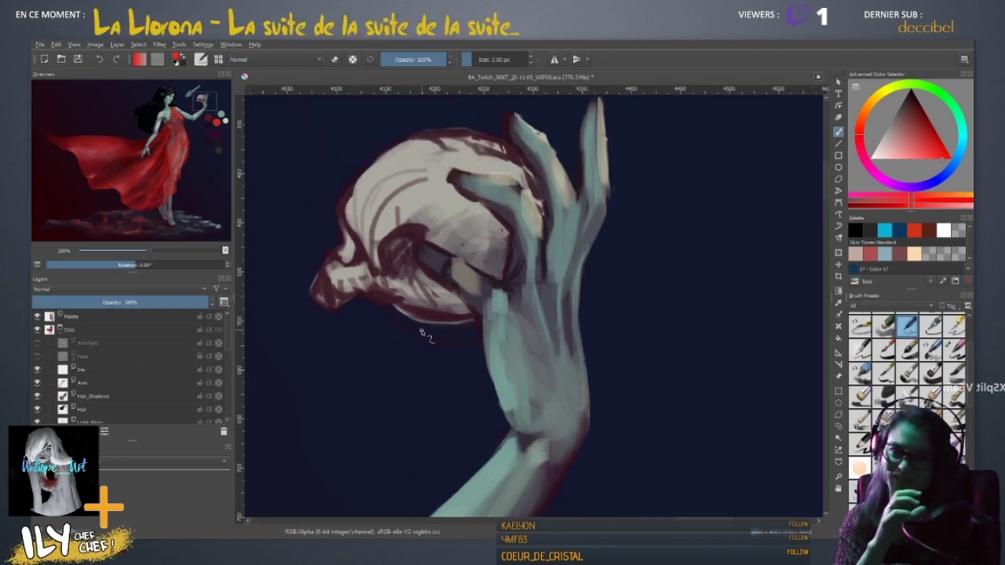
pyautogui.moveTo(460, 267); pyautogui.dragTo(505, 331)
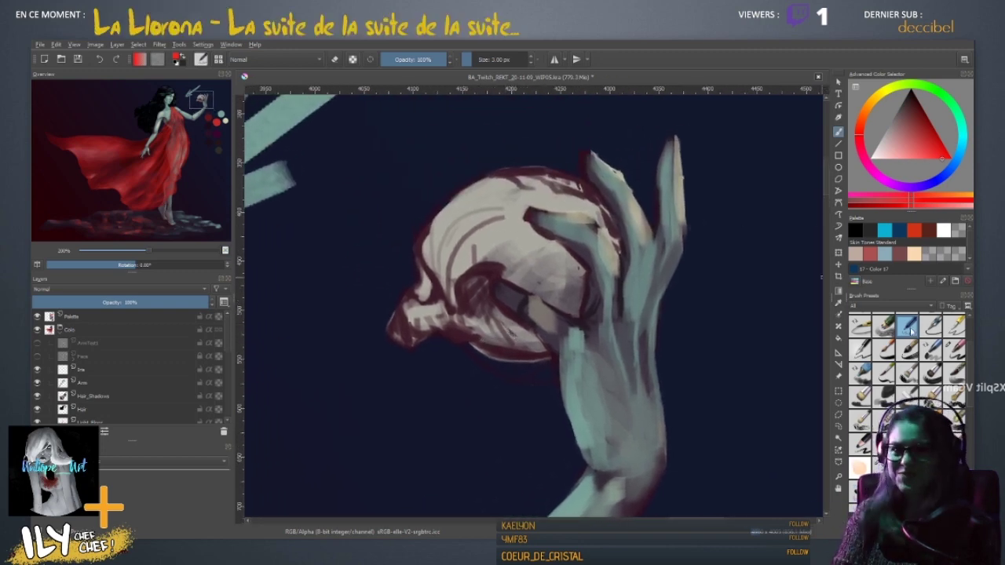
# - Choose a different painting brush preset and reduce its size to about 40 px for work on the skull
pyautogui.scroll(1, 909, 391)
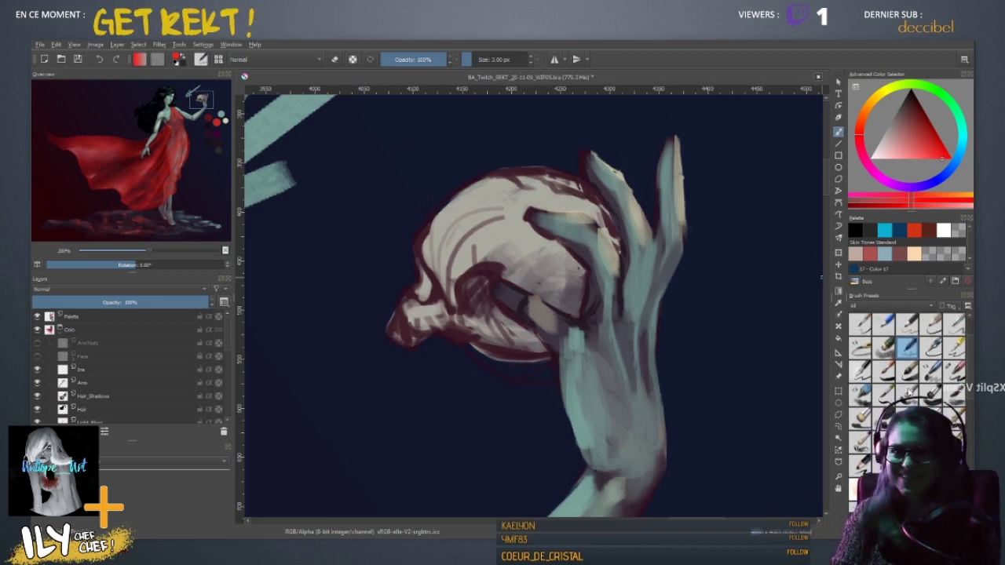
pyautogui.scroll(-8, 968, 359)
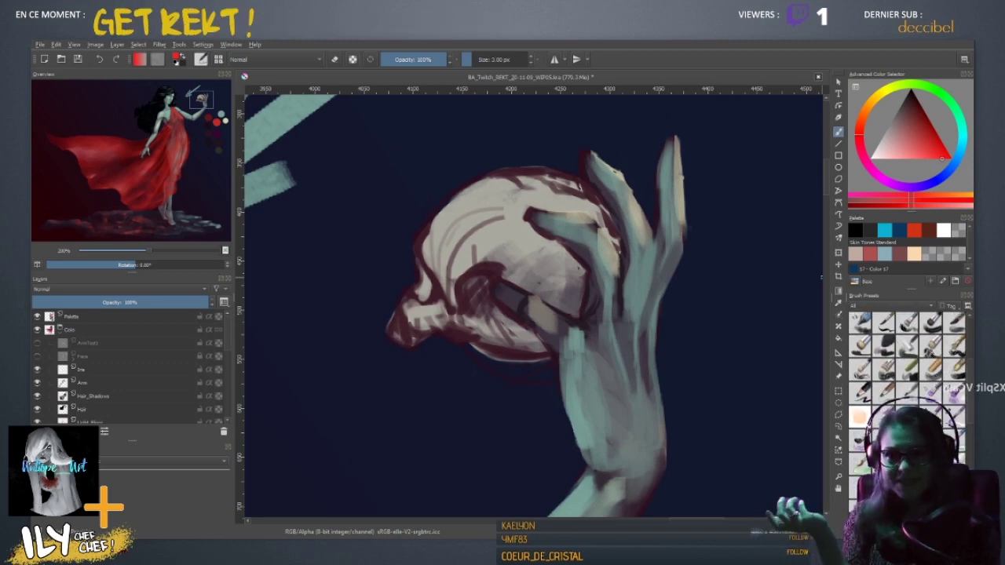
pyautogui.click(882, 418)
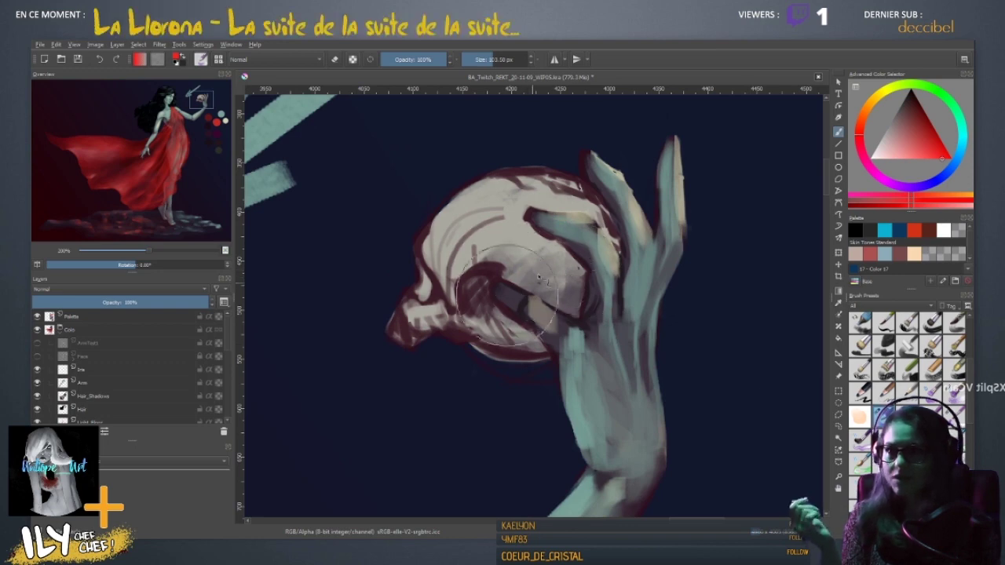
pyautogui.moveTo(572, 304)
pyautogui.keyDown('shift'); pyautogui.mouseDown()
pyautogui.moveTo(448, 313)
pyautogui.moveTo(490, 316)
pyautogui.mouseUp(); pyautogui.keyUp('shift')
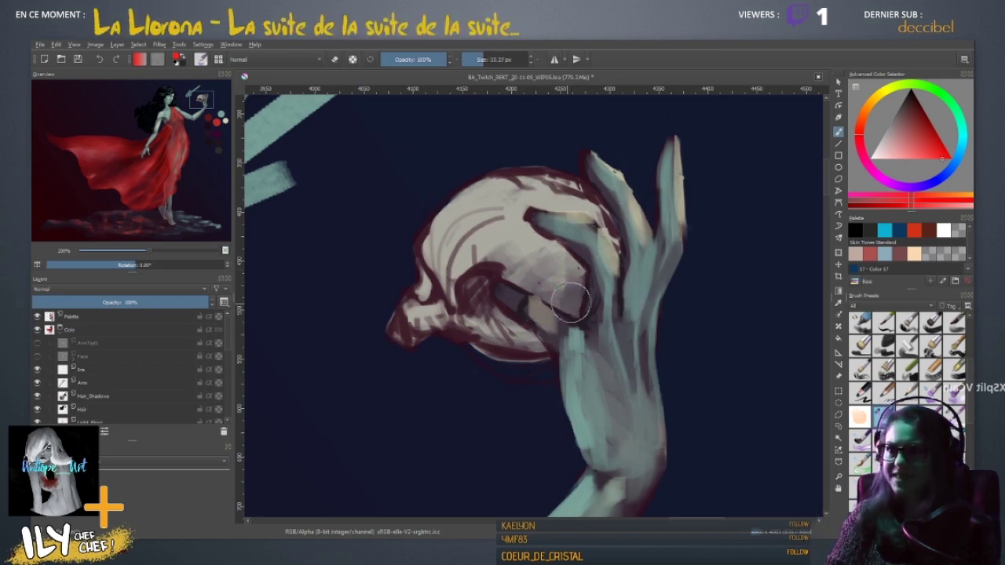
# - Compare the finished rendering of the woman's face and hair with the rough skull in her hand
pyautogui.moveTo(434, 380); pyautogui.dragTo(630, 267)
pyautogui.hotkey('ctrl', '-')
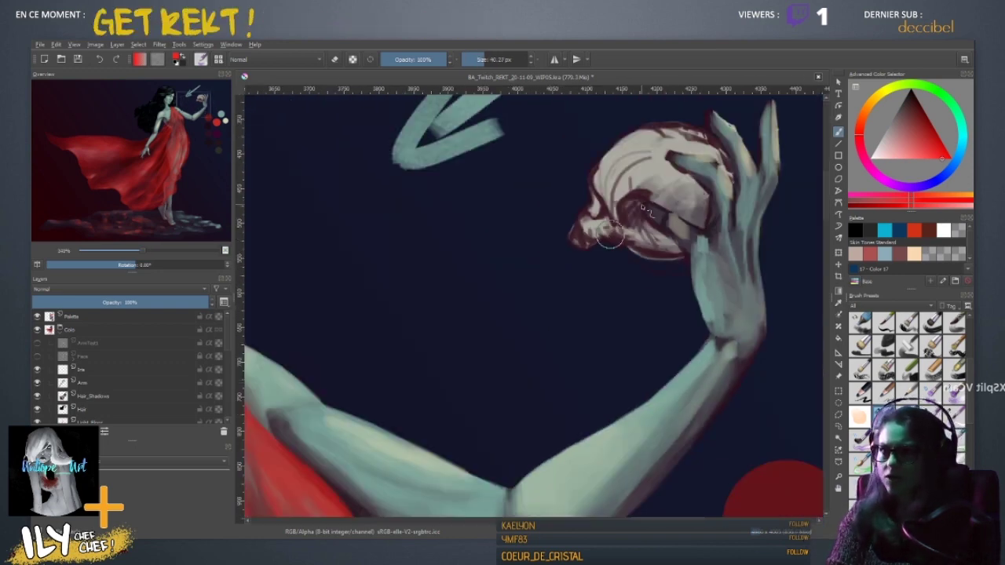
pyautogui.moveTo(380, 272); pyautogui.dragTo(758, 338)
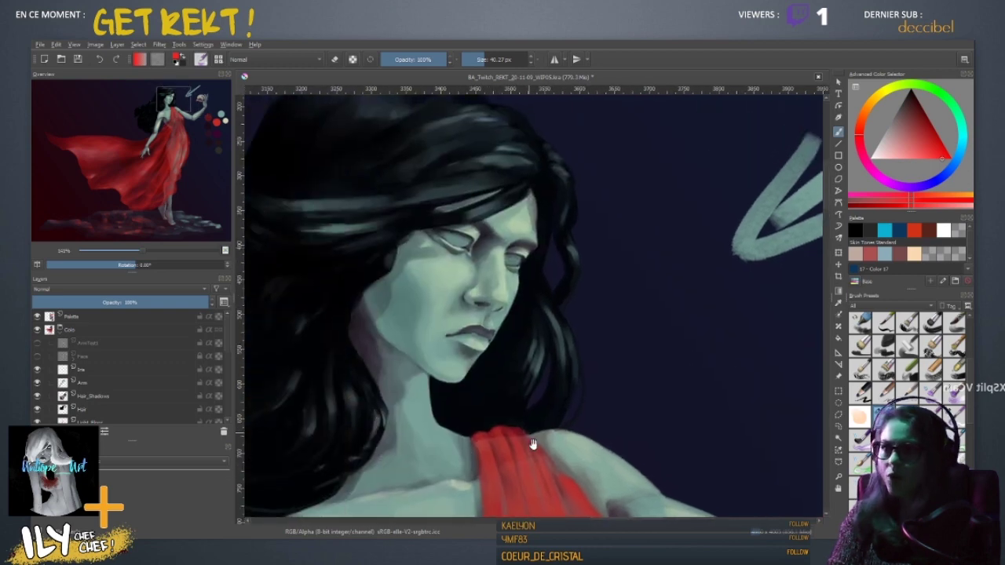
pyautogui.moveTo(532, 382); pyautogui.dragTo(491, 420)
pyautogui.moveTo(541, 471); pyautogui.dragTo(668, 314)
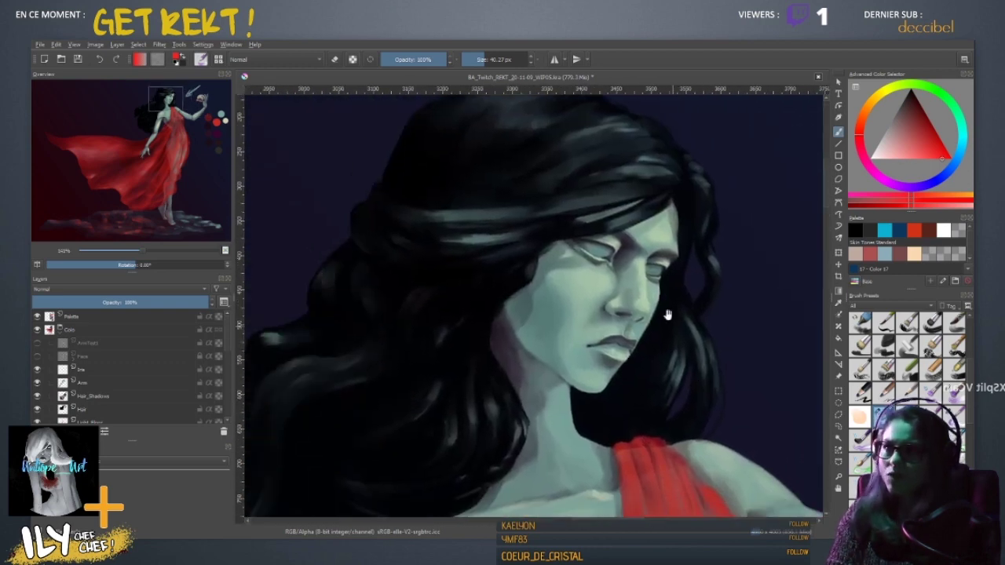
pyautogui.moveTo(650, 369); pyautogui.dragTo(532, 274)
pyautogui.moveTo(642, 323)
pyautogui.mouseDown()
pyautogui.moveTo(573, 332)
pyautogui.moveTo(455, 259)
pyautogui.mouseUp()
pyautogui.moveTo(525, 424)
pyautogui.mouseDown()
pyautogui.moveTo(702, 189)
pyautogui.moveTo(317, 438)
pyautogui.mouseUp()
pyautogui.moveTo(635, 264)
pyautogui.mouseDown()
pyautogui.moveTo(610, 354)
pyautogui.moveTo(623, 370)
pyautogui.mouseUp()
pyautogui.moveTo(679, 276); pyautogui.dragTo(681, 314)
pyautogui.moveTo(638, 280)
pyautogui.mouseDown()
pyautogui.moveTo(565, 336)
pyautogui.moveTo(606, 364)
pyautogui.mouseUp()
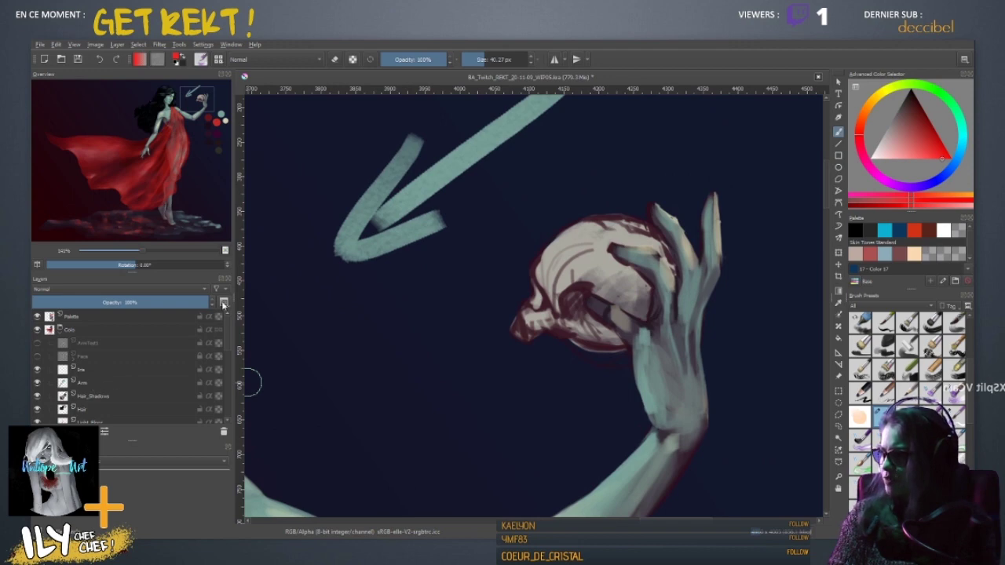
# - Select the skull colour layer, Skull_Colo, below Tissu_Back and hide it
pyautogui.scroll(-5, 230, 353)
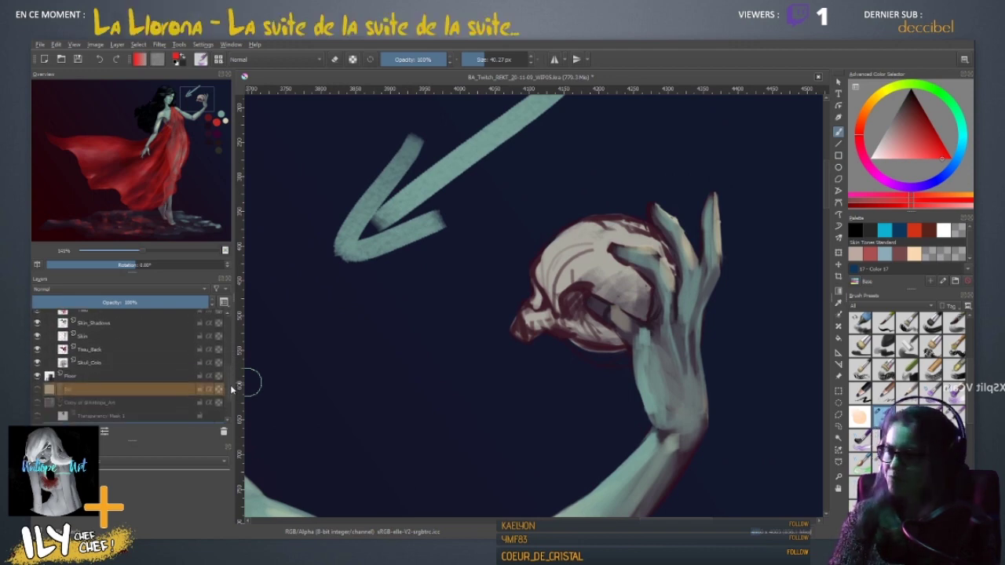
pyautogui.scroll(-1, 230, 364)
pyautogui.scroll(2, 231, 368)
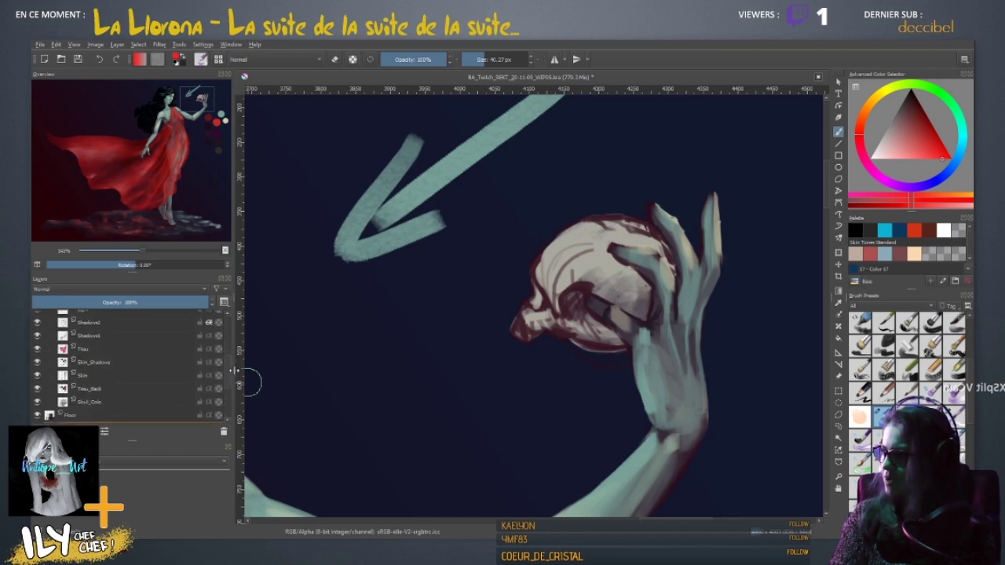
pyautogui.scroll(-1, 233, 363)
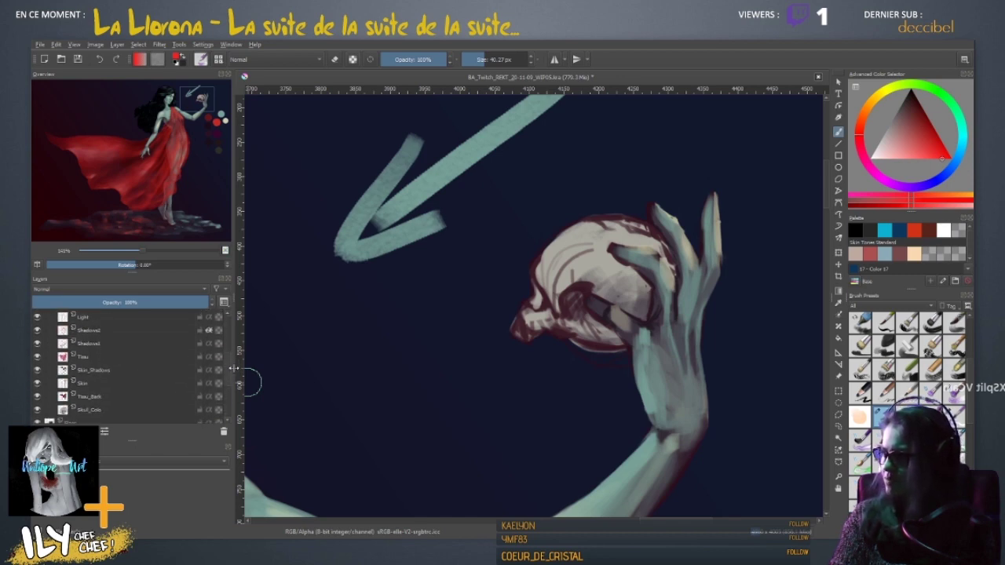
pyautogui.click(71, 410)
pyautogui.click(37, 411)
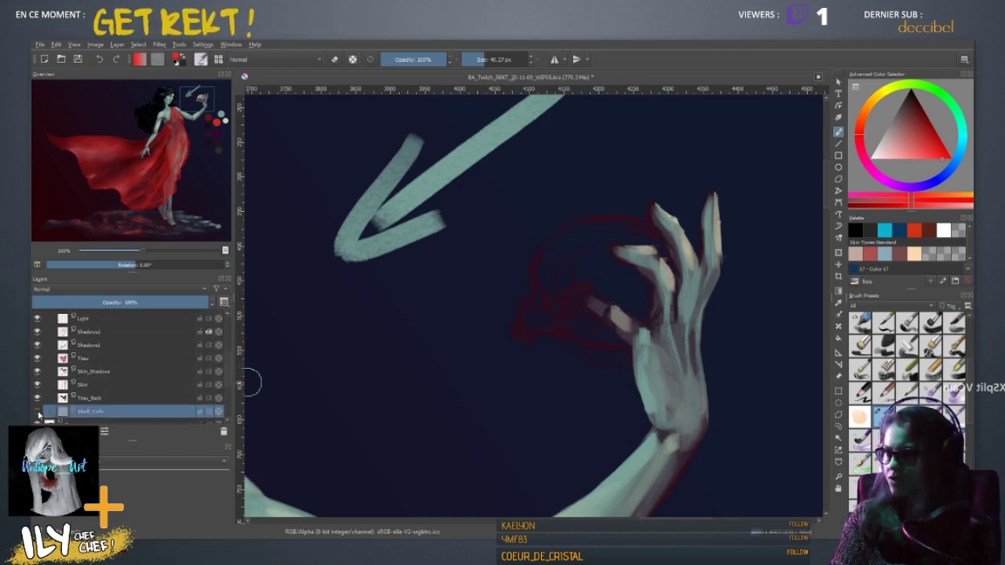
# - Make the Skull_Colo layer visible again and look through the layers above it for those holding the figure's skin and shadows
pyautogui.click(37, 411)
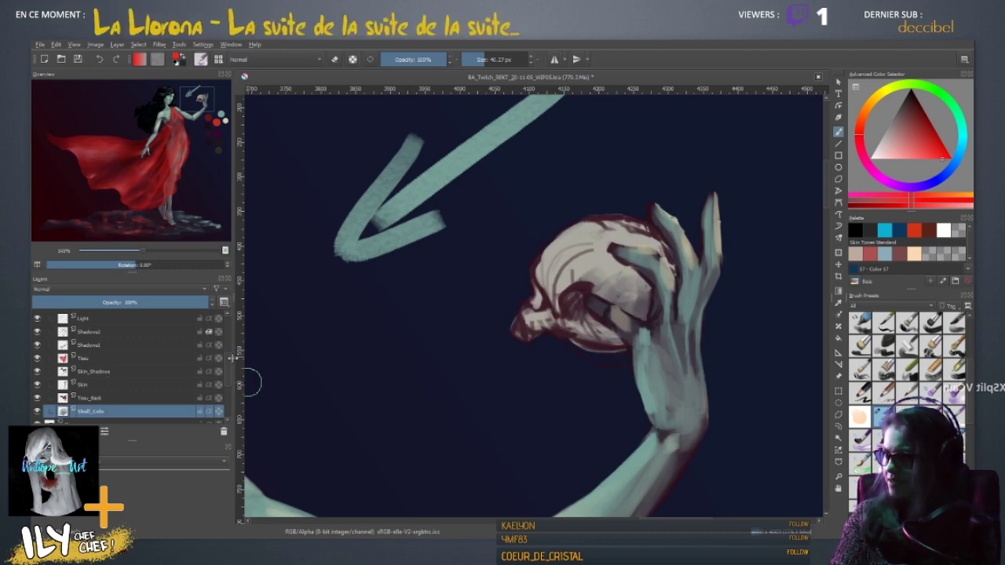
pyautogui.scroll(4, 228, 358)
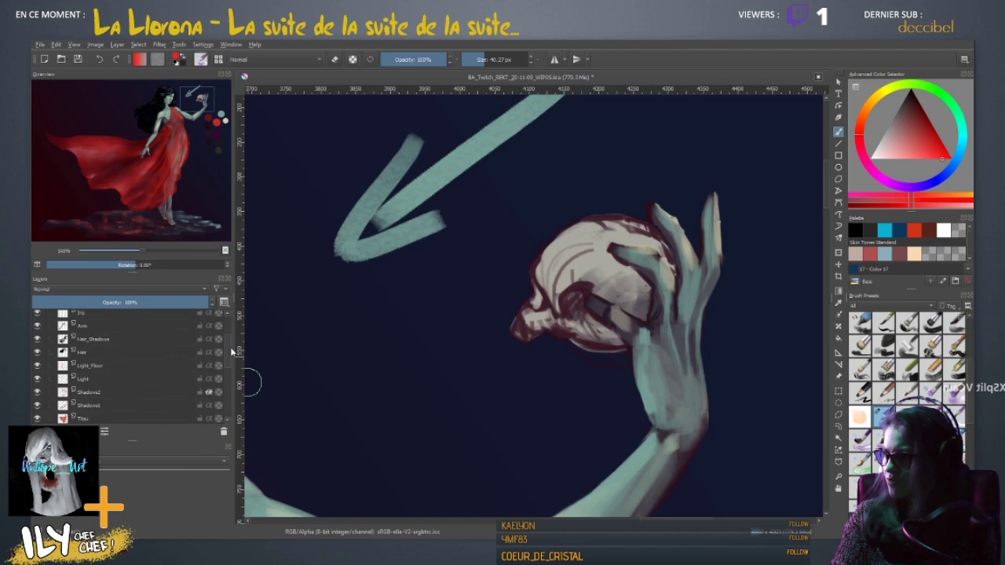
pyautogui.scroll(4, 232, 353)
pyautogui.scroll(-8, 232, 331)
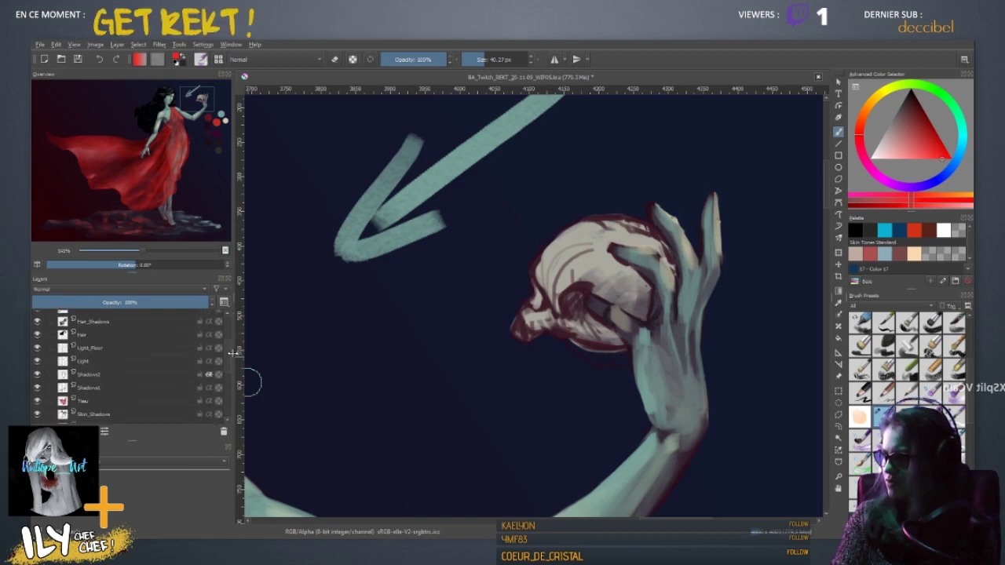
pyautogui.scroll(-3, 233, 362)
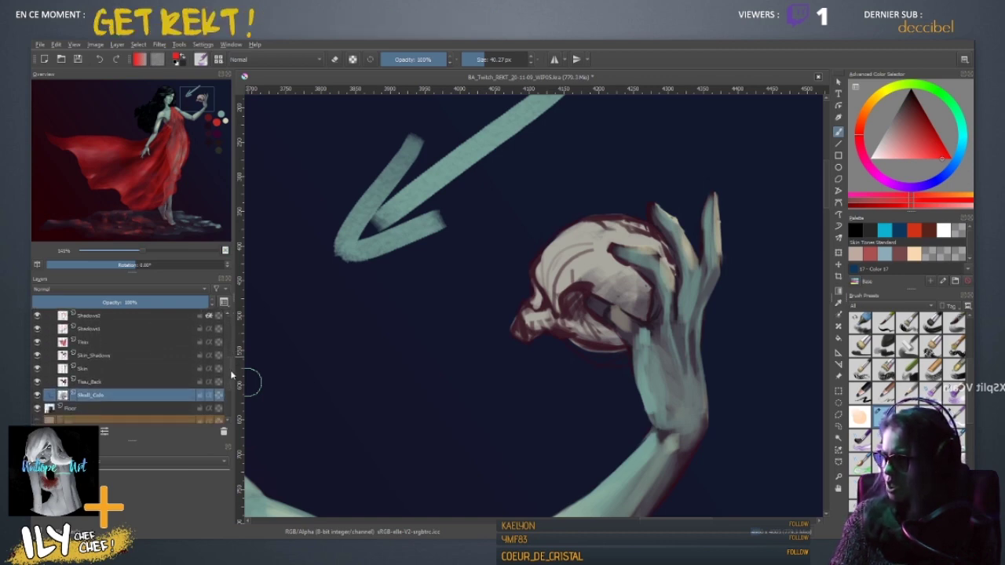
pyautogui.click(92, 321)
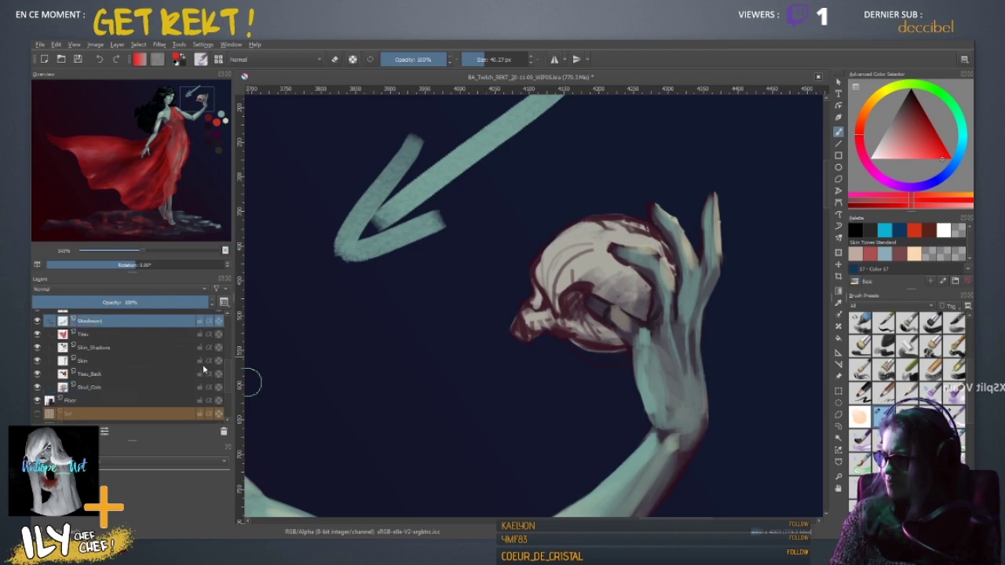
pyautogui.scroll(7, 226, 369)
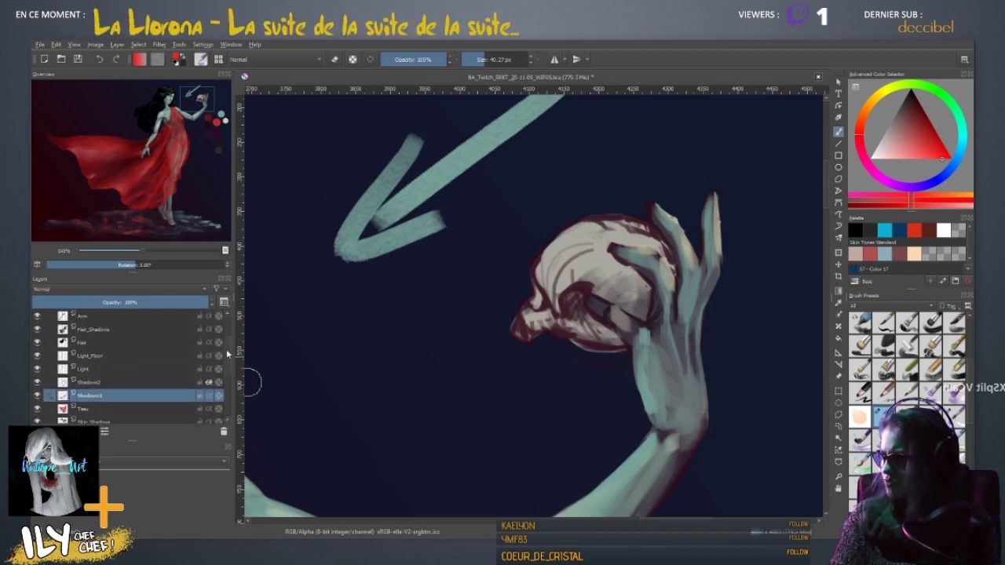
pyautogui.scroll(-6, 228, 347)
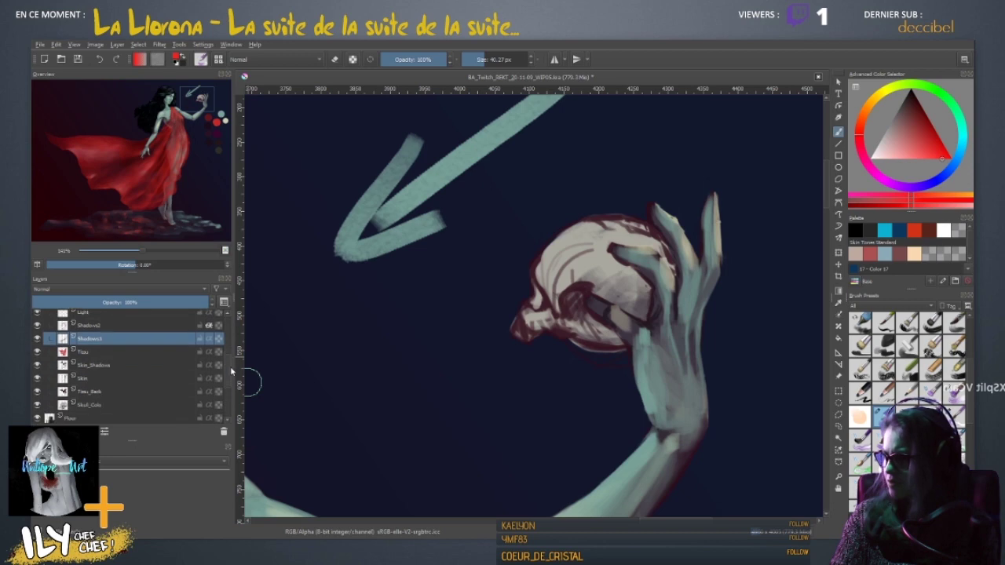
# - Check what the Skin and Skin_Shadows layers contain around the raised hand by hiding and showing each one
pyautogui.click(38, 379)
pyautogui.click(37, 379)
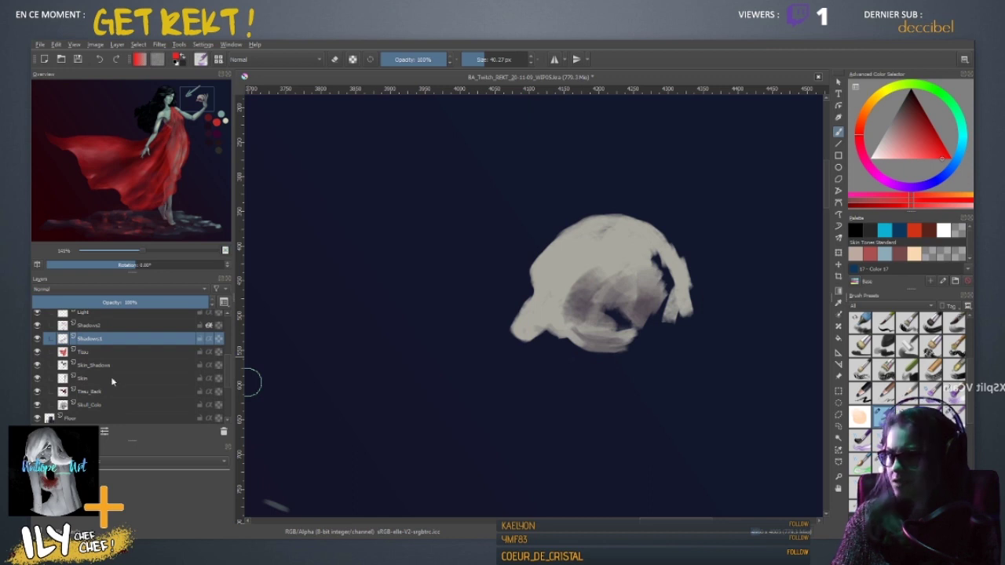
pyautogui.click(37, 379)
pyautogui.click(37, 379)
pyautogui.click(37, 366)
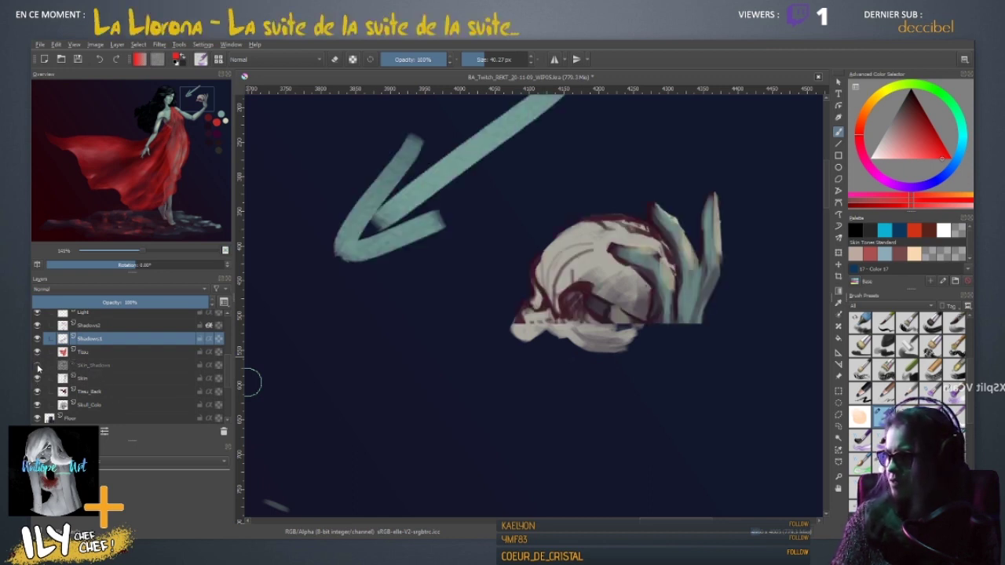
pyautogui.click(37, 365)
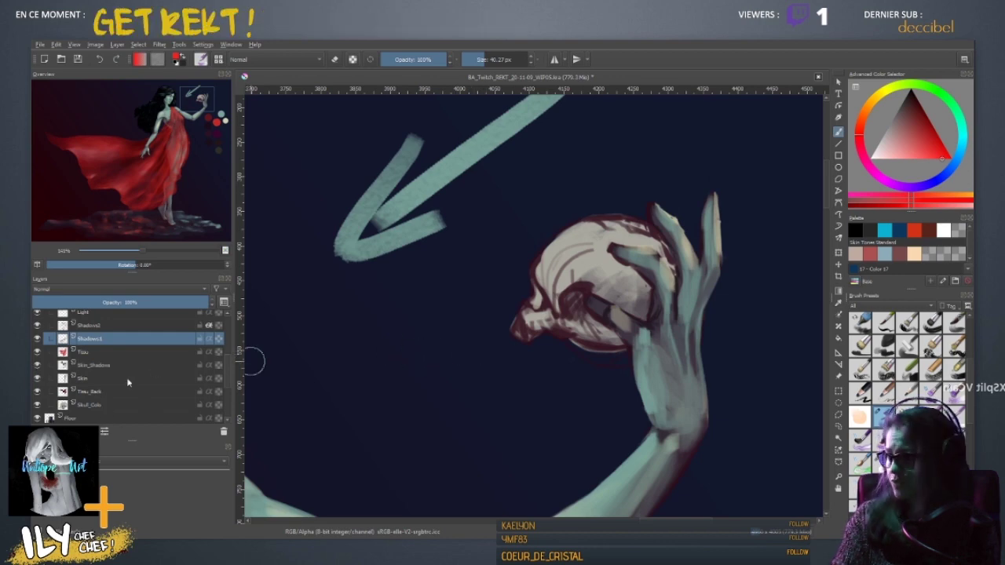
pyautogui.click(91, 392)
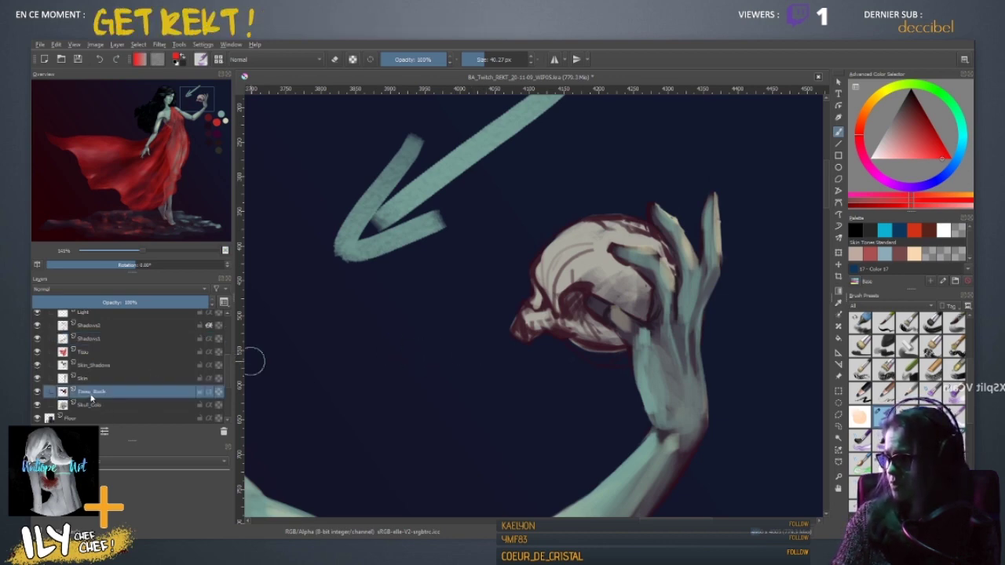
pyautogui.click(90, 378)
pyautogui.click(91, 366)
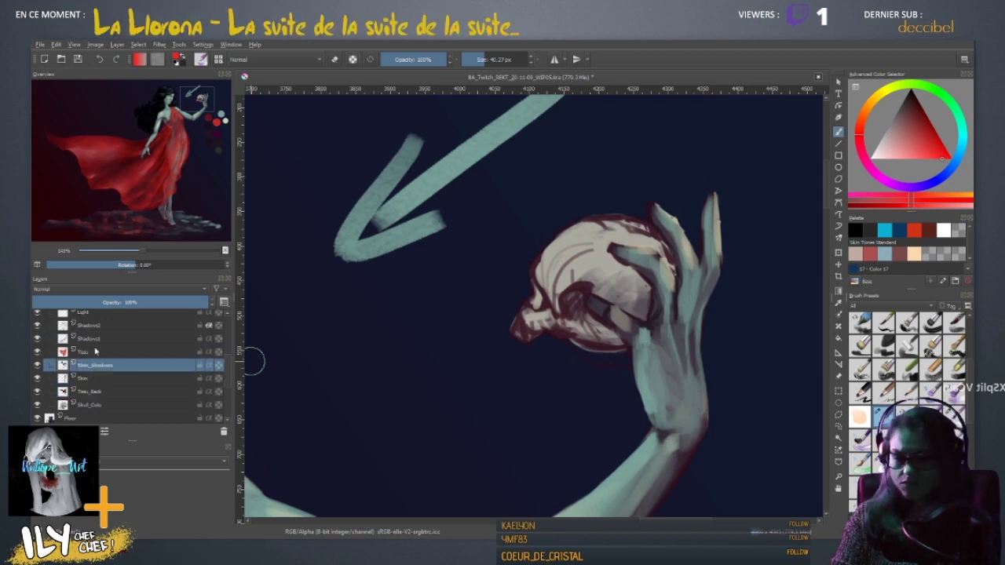
# - Review the skull and raised arm against the rest of the figure
pyautogui.press('-')
pyautogui.press('-')
pyautogui.press('-')
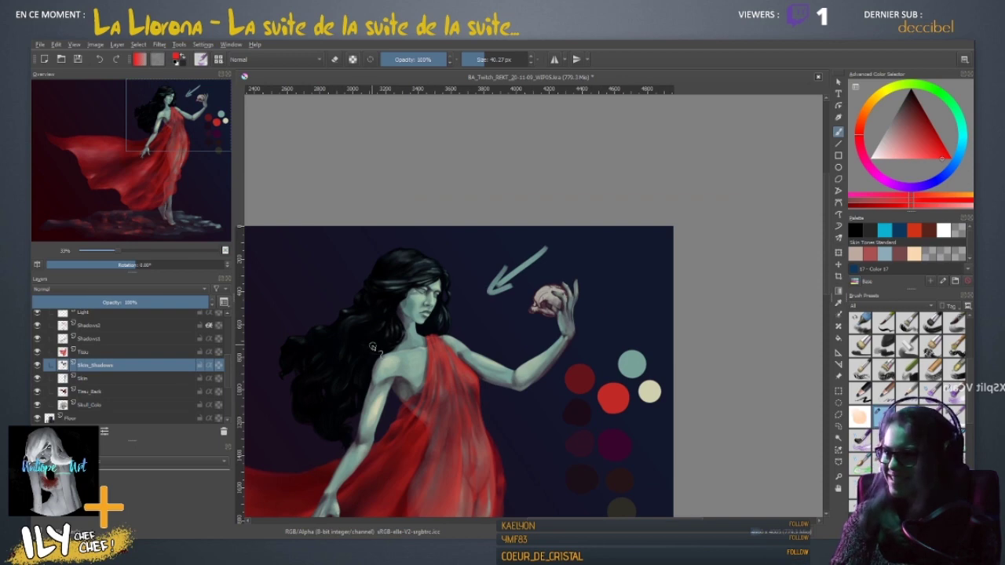
pyautogui.moveTo(375, 350); pyautogui.dragTo(446, 285)
pyautogui.moveTo(460, 342); pyautogui.dragTo(424, 338)
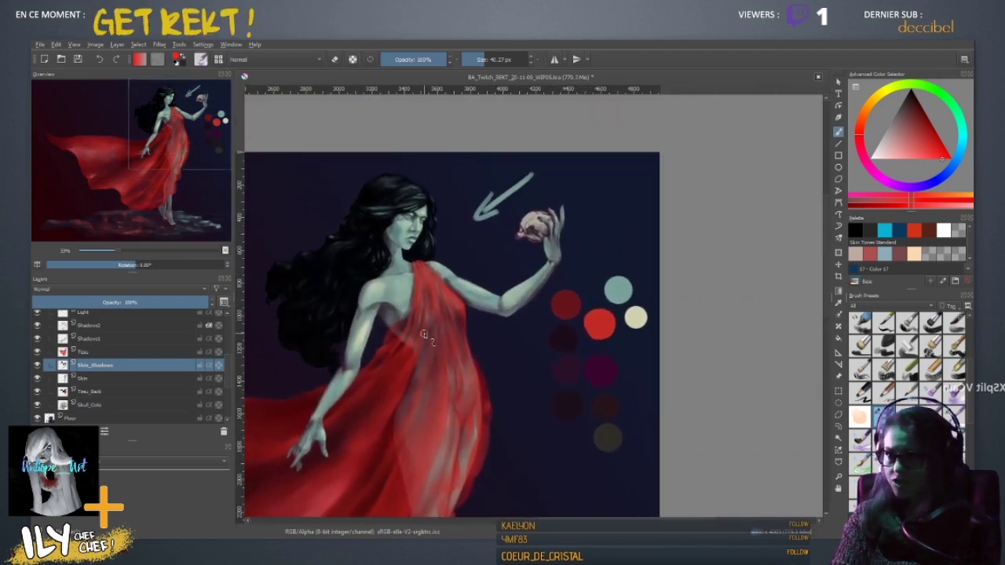
pyautogui.press('+')
pyautogui.press('+')
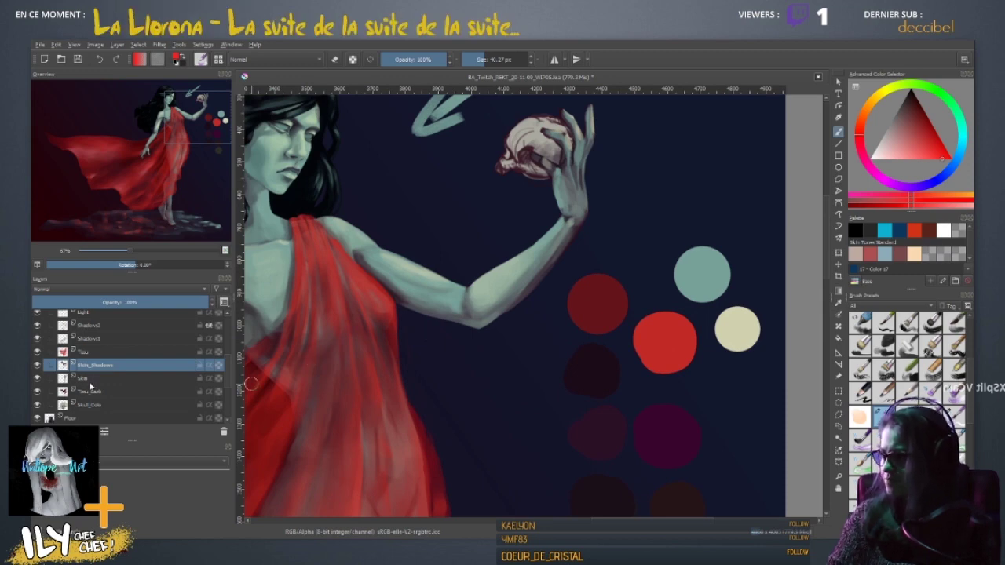
# - Move Skull_Colo above Tissu_Back and merge it with the Skin and Skin_Shadows layers
pyautogui.click(93, 405)
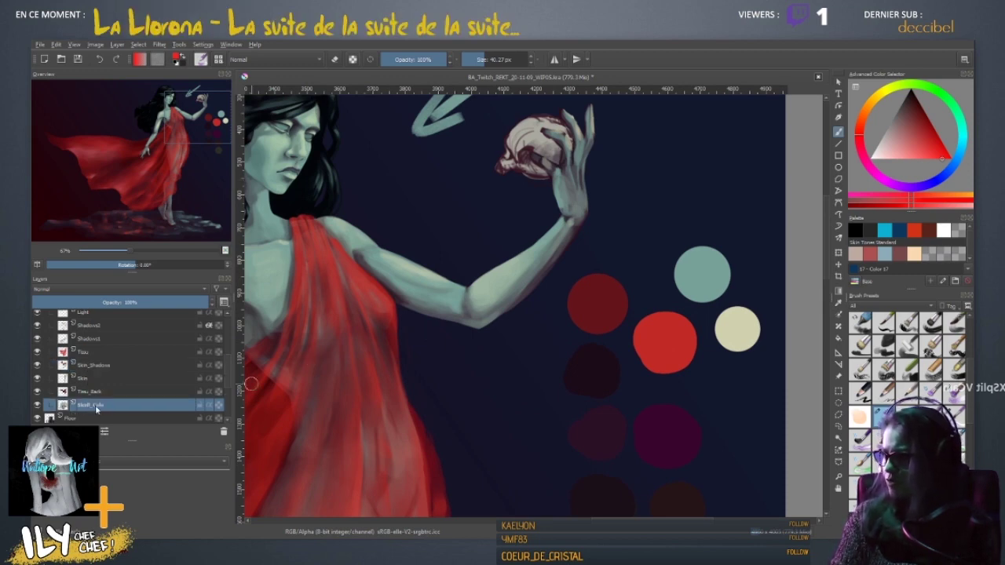
pyautogui.moveTo(99, 390); pyautogui.dragTo(99, 397)
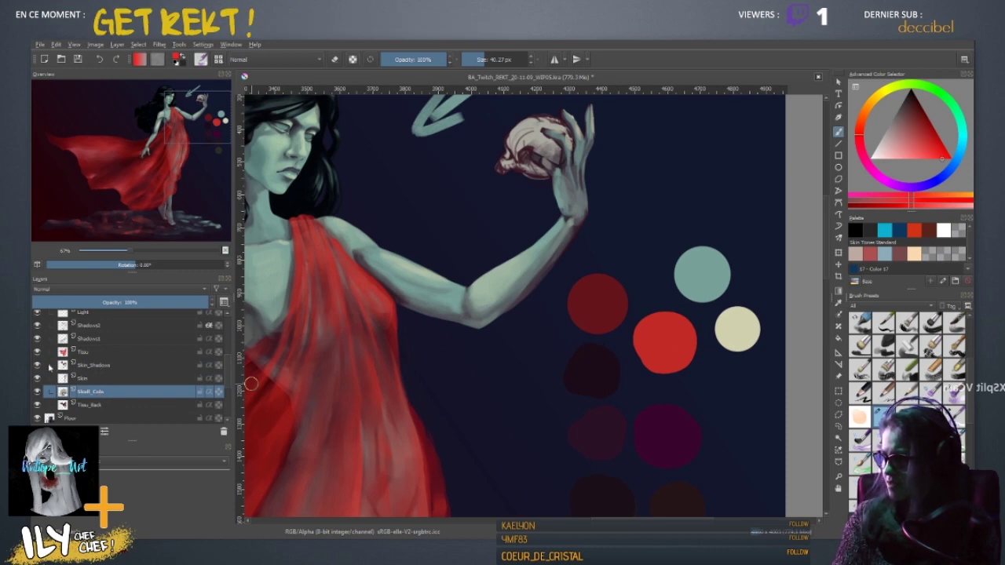
pyautogui.click(87, 369)
pyautogui.keyDown('shift'); pyautogui.click(89, 394); pyautogui.keyUp('shift')
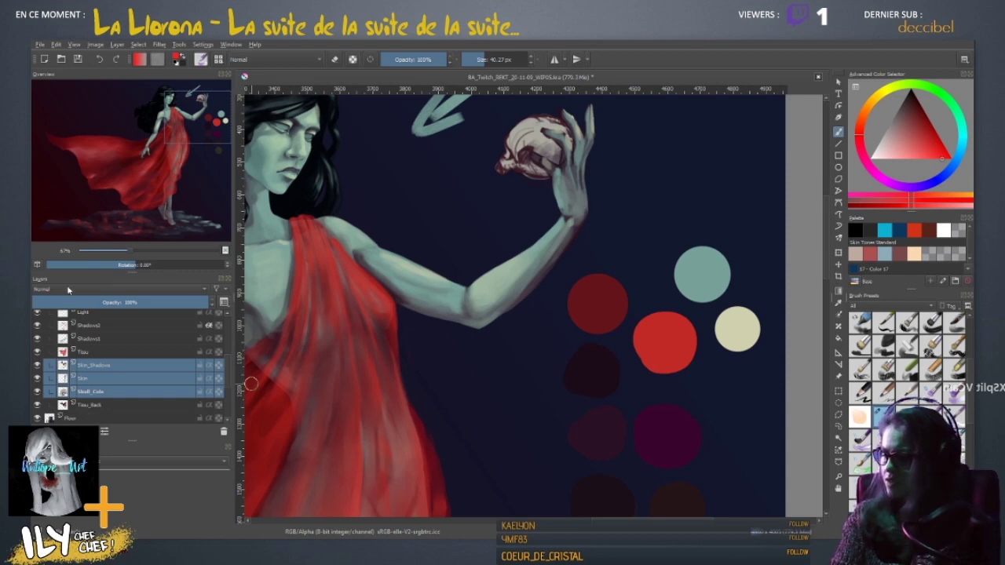
pyautogui.hotkey('ctrl', 'e')
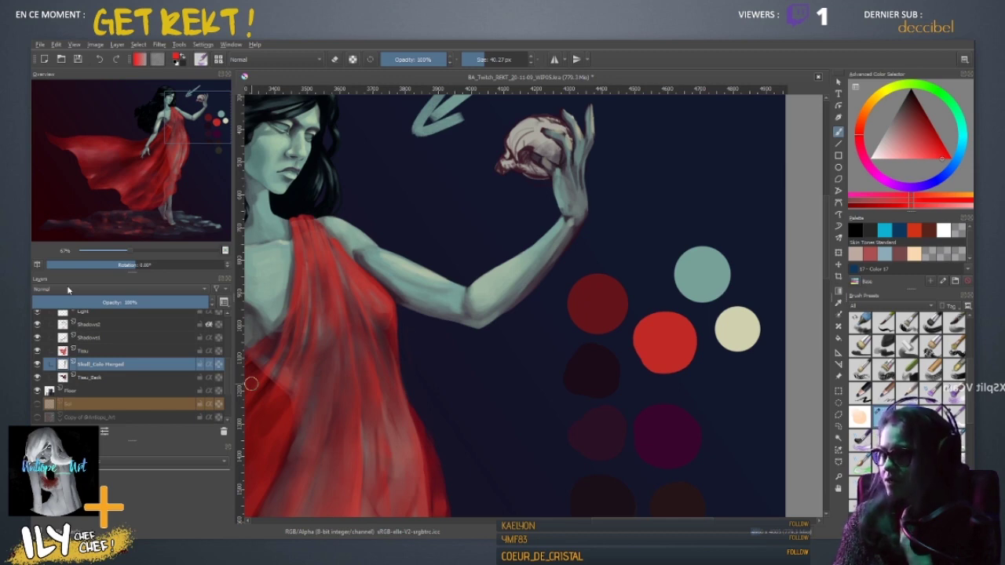
# - Rename the merged layer as Skin and check its contents by hiding and showing it
pyautogui.doubleClick(107, 364)
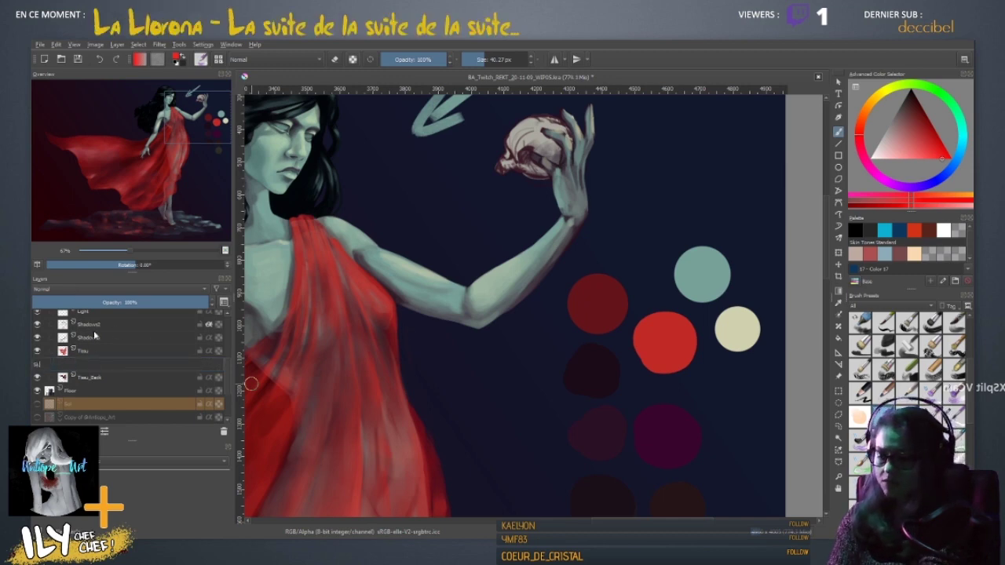
pyautogui.write('Skin')
pyautogui.press('Return')
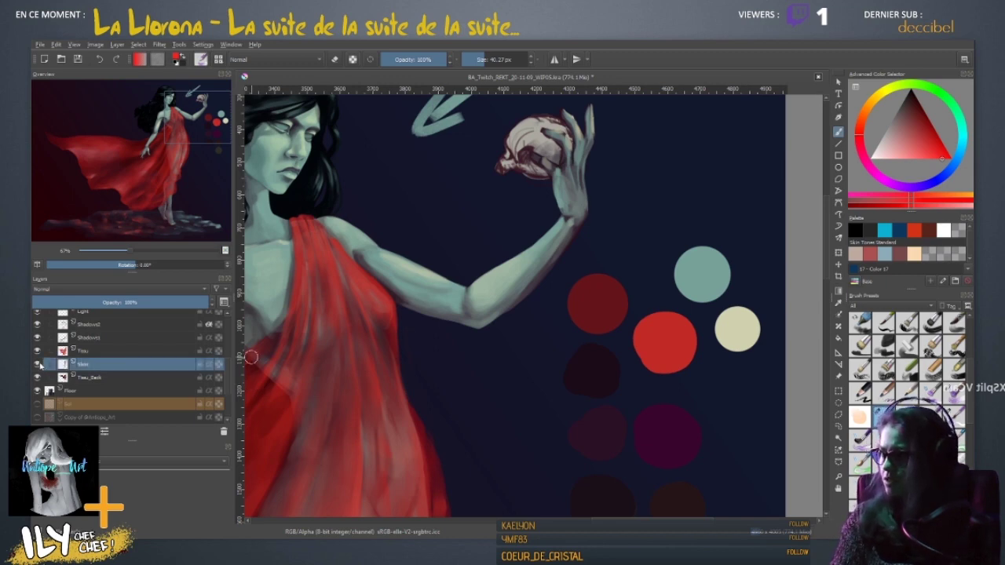
pyautogui.click(36, 366)
pyautogui.click(37, 366)
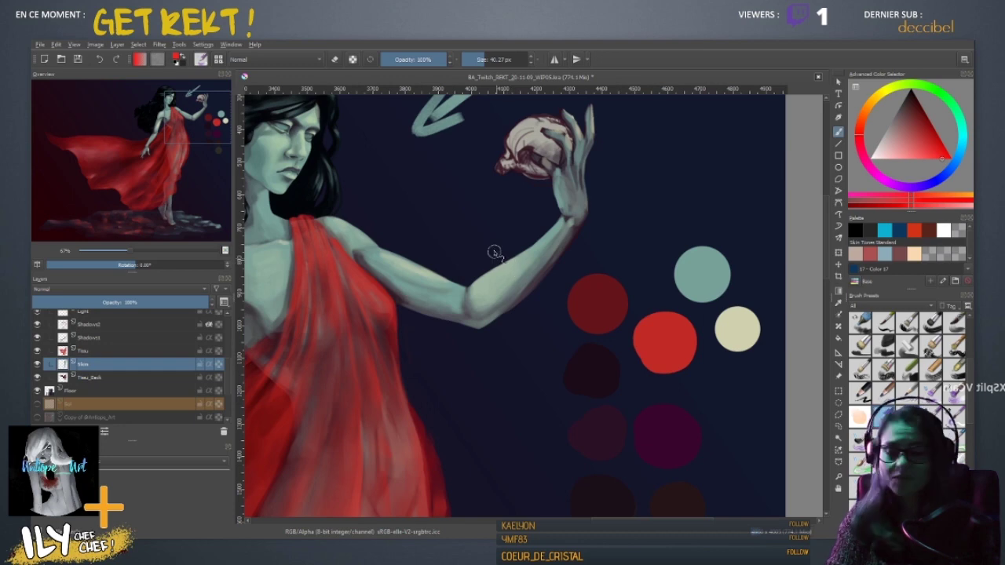
# - Sample the light bone colour from the skull at close range and reduce the brush size to about 21 px
pyautogui.moveTo(512, 260); pyautogui.dragTo(503, 328)
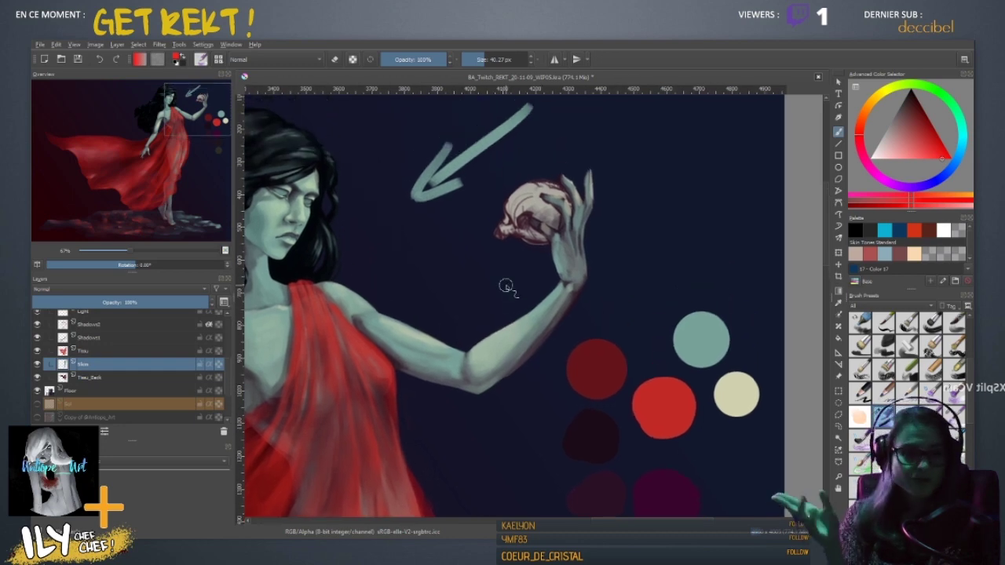
pyautogui.scroll(2, 506, 286)
pyautogui.scroll(1, 491, 275)
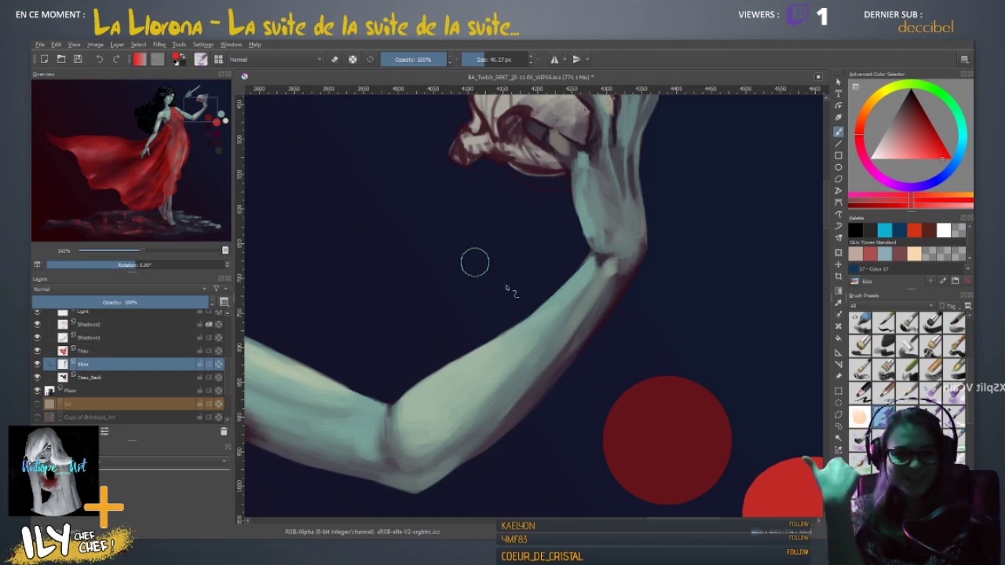
pyautogui.scroll(1, 506, 289)
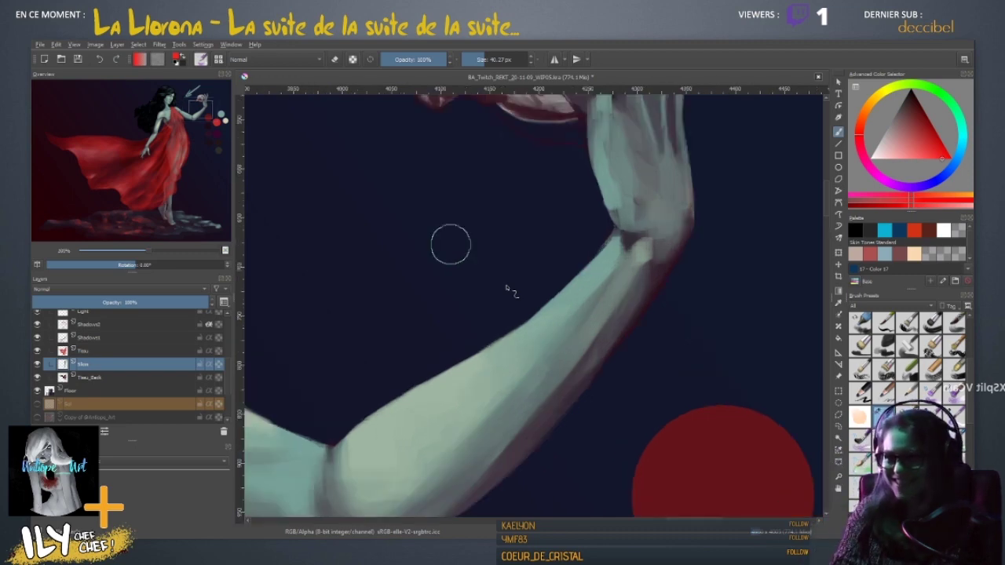
pyautogui.moveTo(541, 240); pyautogui.dragTo(489, 411)
pyautogui.moveTo(506, 275); pyautogui.dragTo(517, 328)
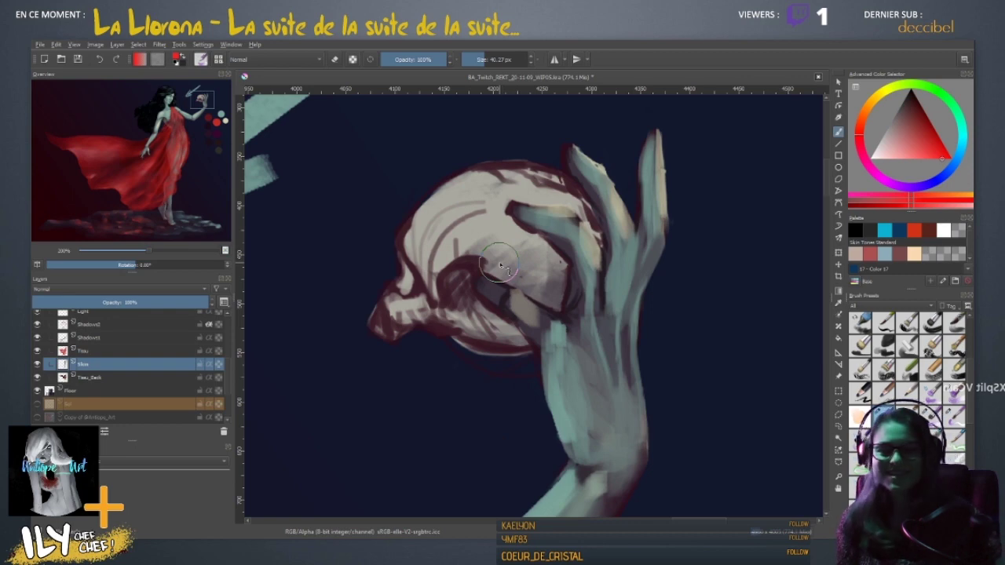
pyautogui.press('ctrl')
pyautogui.keyDown('ctrl'); pyautogui.click(468, 201); pyautogui.keyUp('ctrl')
pyautogui.press('[')
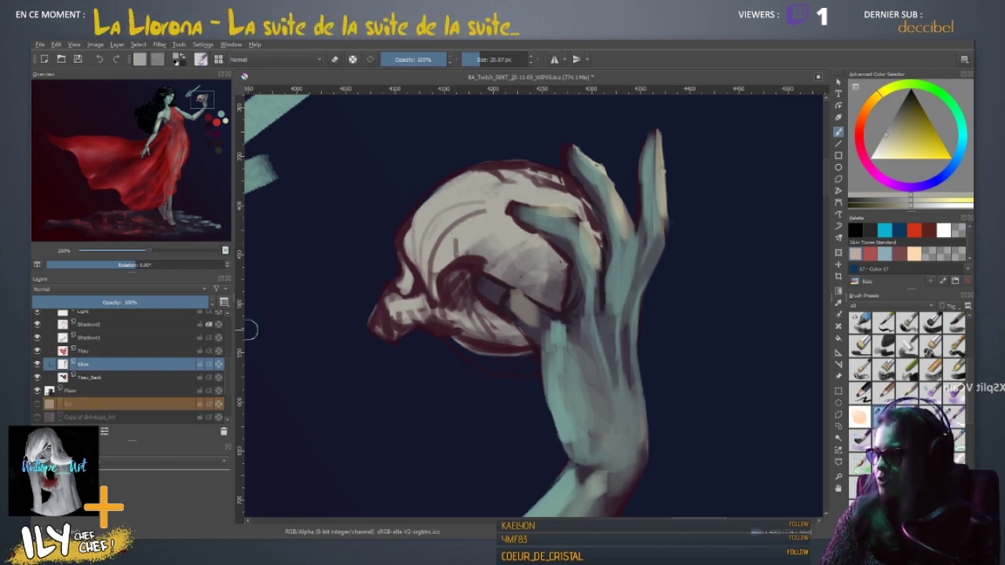
# - Add a new paint layer above Skin and name it Skull
pyautogui.press('Insert')
pyautogui.doubleClick(90, 365)
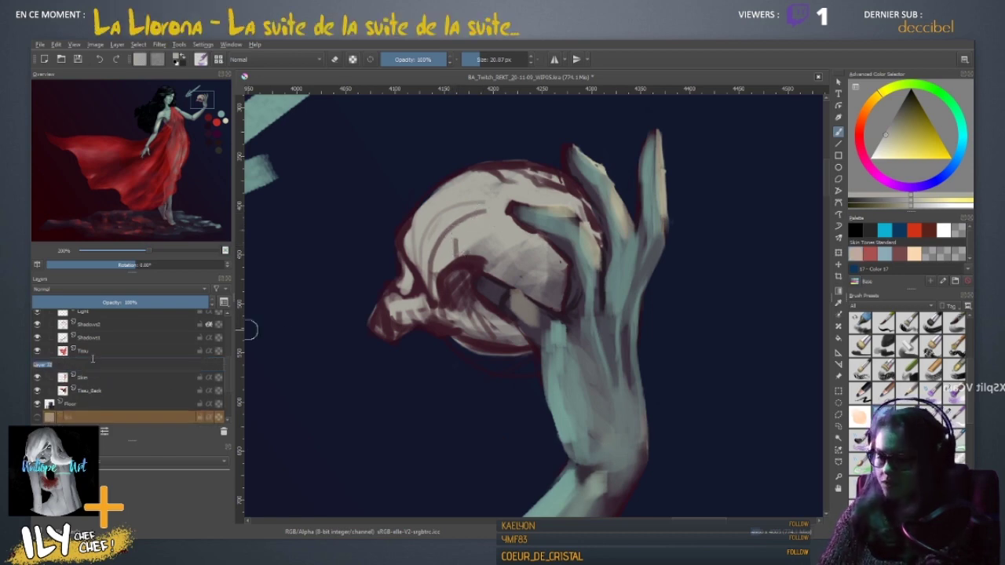
pyautogui.write('S')
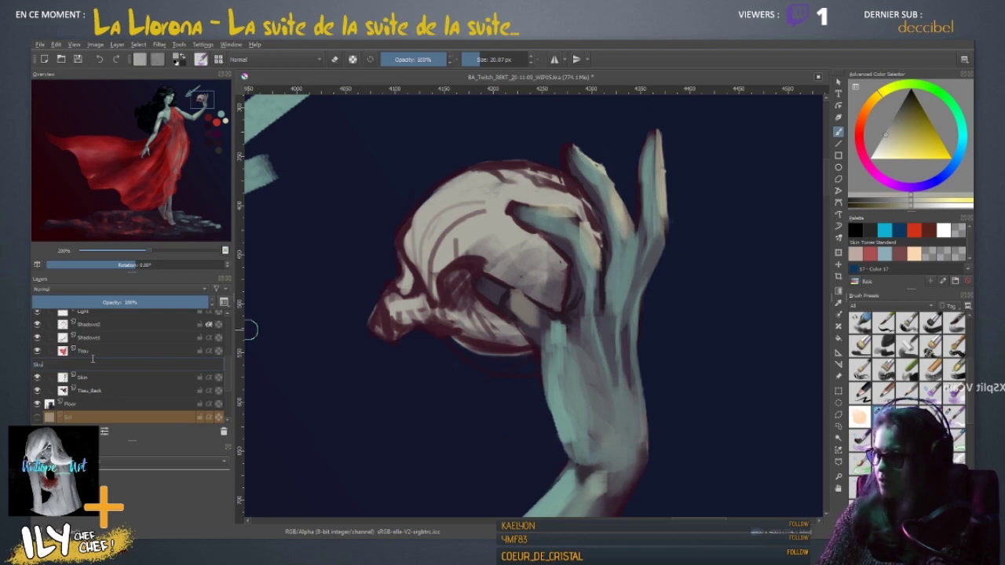
pyautogui.write('kull')
pyautogui.press('Return')
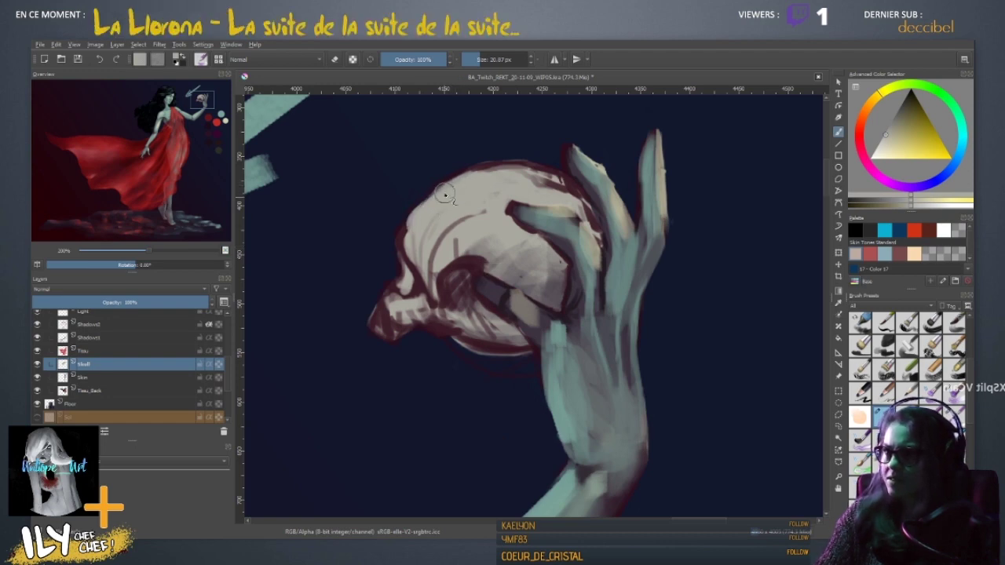
# - Refine the skull's face-side contour with sampled dark tones, using a brush down to about 12 px, and merge the Skull layer into Skin
pyautogui.keyDown('ctrl'); pyautogui.click(408, 250); pyautogui.keyUp('ctrl')
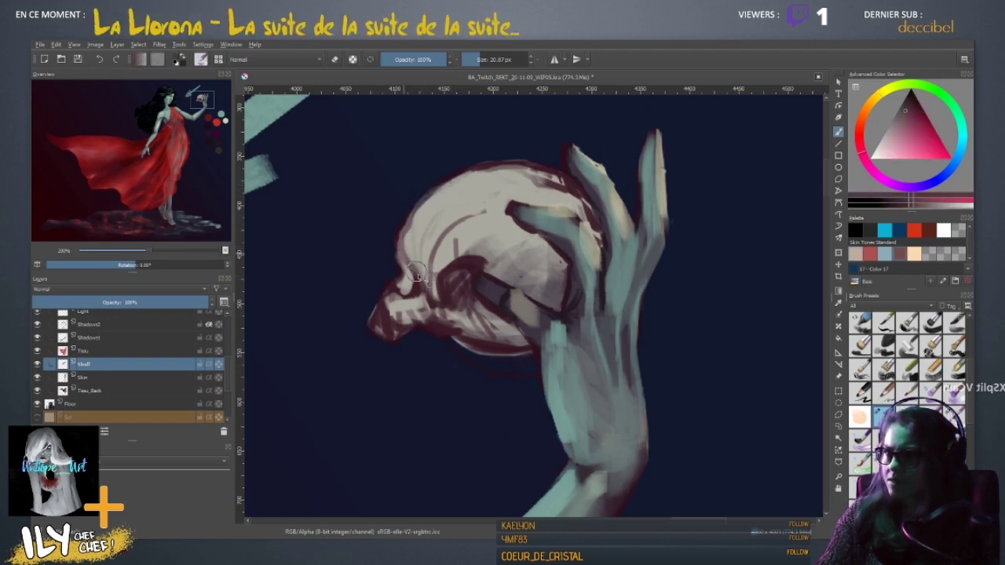
pyautogui.moveTo(408, 251)
pyautogui.mouseDown()
pyautogui.moveTo(433, 285)
pyautogui.moveTo(425, 279)
pyautogui.moveTo(456, 272)
pyautogui.moveTo(409, 271)
pyautogui.mouseUp()
pyautogui.press('[')
pyautogui.keyDown('ctrl'); pyautogui.click(424, 284); pyautogui.keyUp('ctrl')
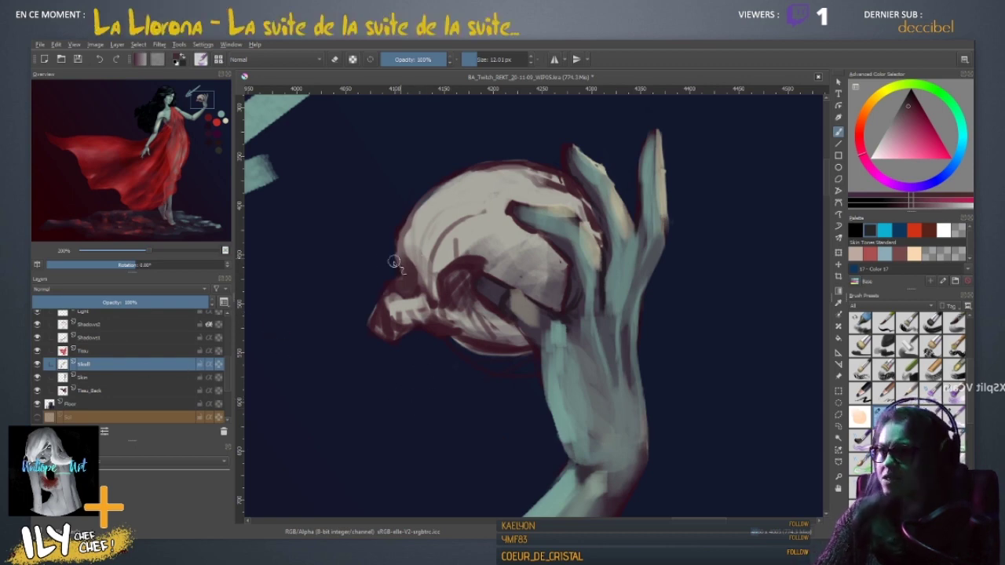
pyautogui.press('Insert')
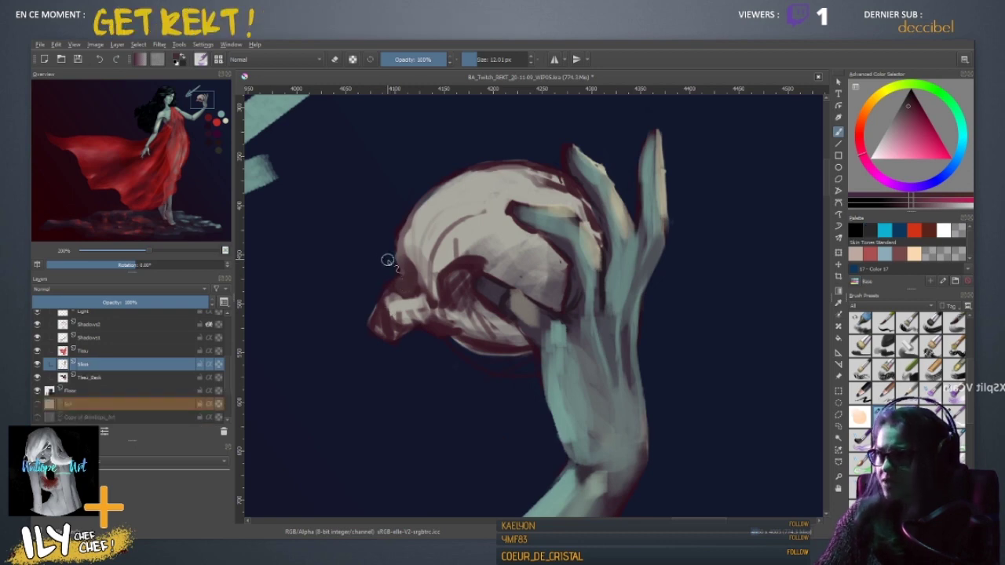
# - Clean up the skull's outer contour by erasing its rough edges with a 12 px eraser
pyautogui.press('e')
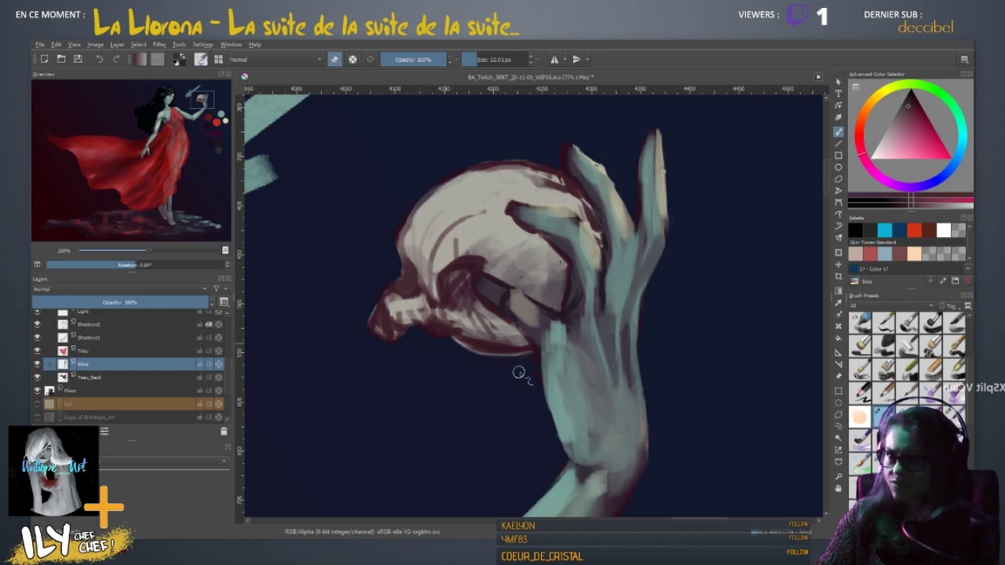
pyautogui.moveTo(528, 375)
pyautogui.mouseDown()
pyautogui.moveTo(505, 390)
pyautogui.moveTo(522, 390)
pyautogui.mouseUp()
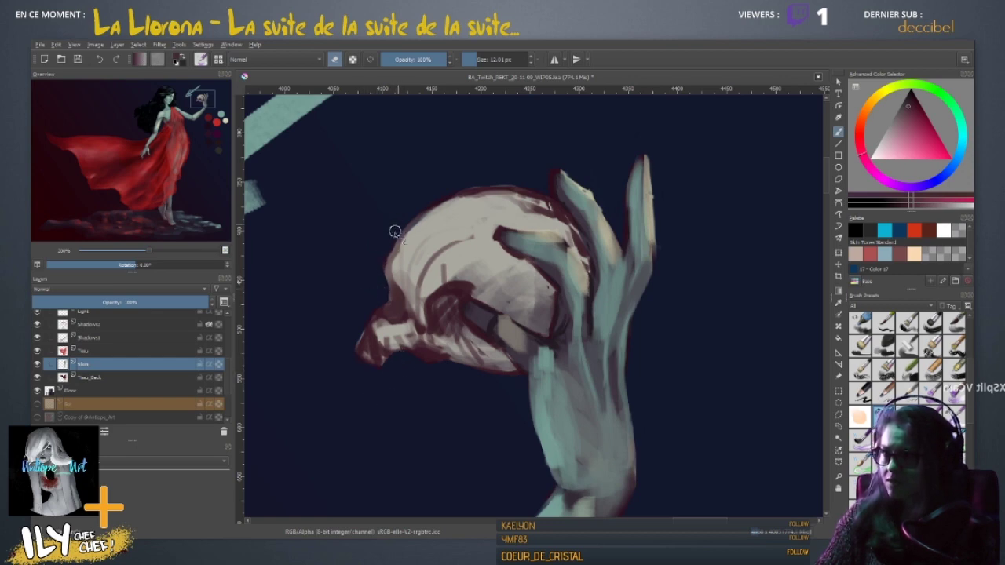
pyautogui.moveTo(400, 245); pyautogui.dragTo(365, 278)
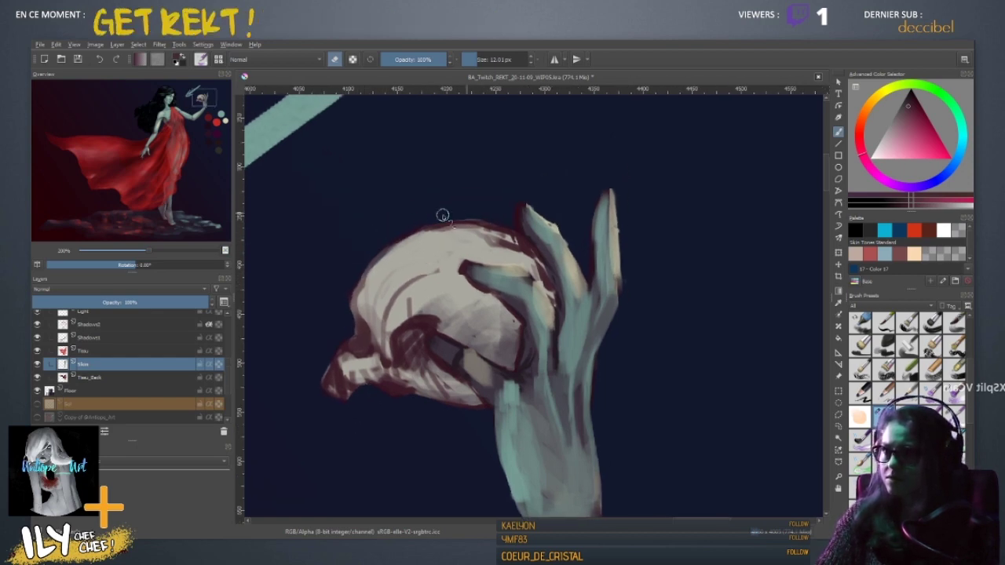
pyautogui.moveTo(586, 238); pyautogui.dragTo(535, 269)
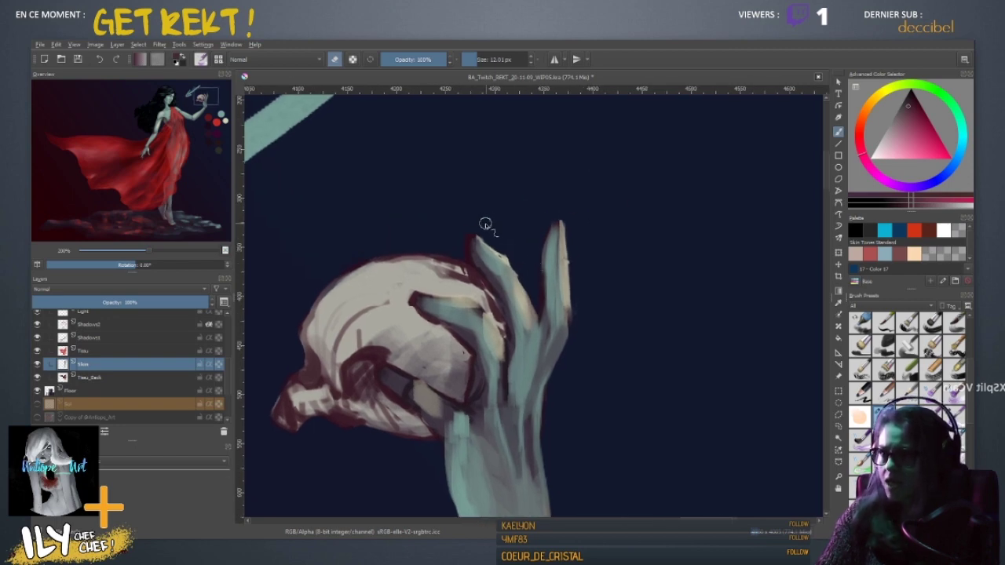
# - Trim the rough edges of the raised fingertips beside the skull, using an eraser of about 3 to 11 px and the canvas rotated to 60°
pyautogui.keyDown('shift'); pyautogui.moveTo(485, 225); pyautogui.dragTo(476, 223); pyautogui.keyUp('shift')
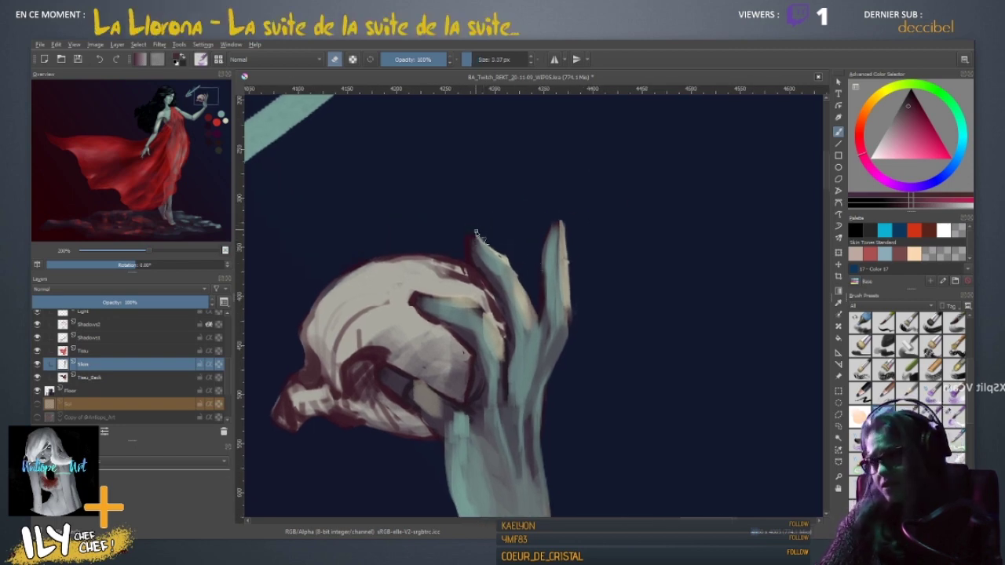
pyautogui.press('6')
pyautogui.press('6')
pyautogui.press('6')
pyautogui.press('6')
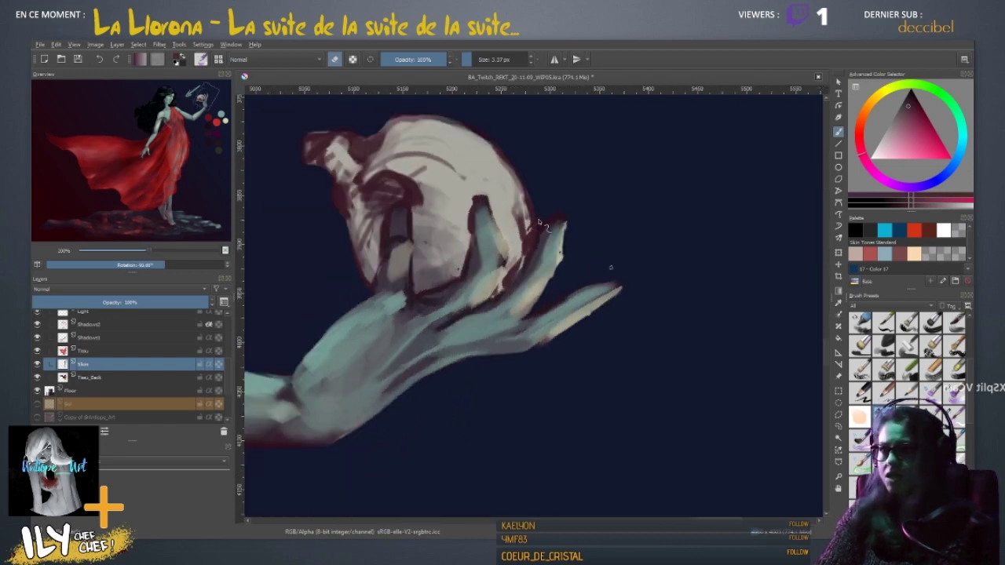
pyautogui.moveTo(504, 248)
pyautogui.mouseDown()
pyautogui.moveTo(430, 274)
pyautogui.moveTo(518, 258)
pyautogui.mouseUp()
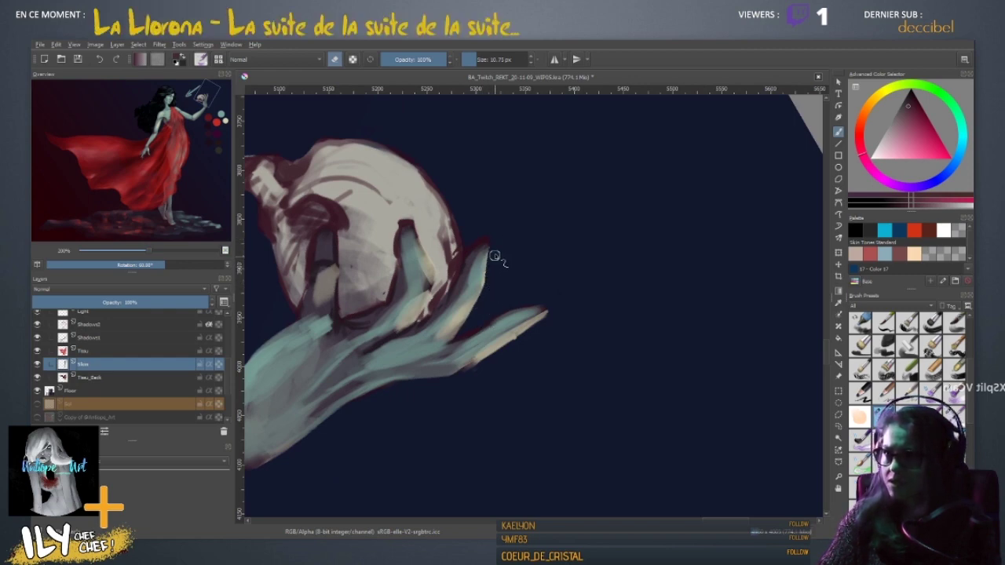
# - Smooth the outermost finger's outer edge and the side of the hand with an eraser of about 11 px
pyautogui.press('4')
pyautogui.press('4')
pyautogui.press('4')
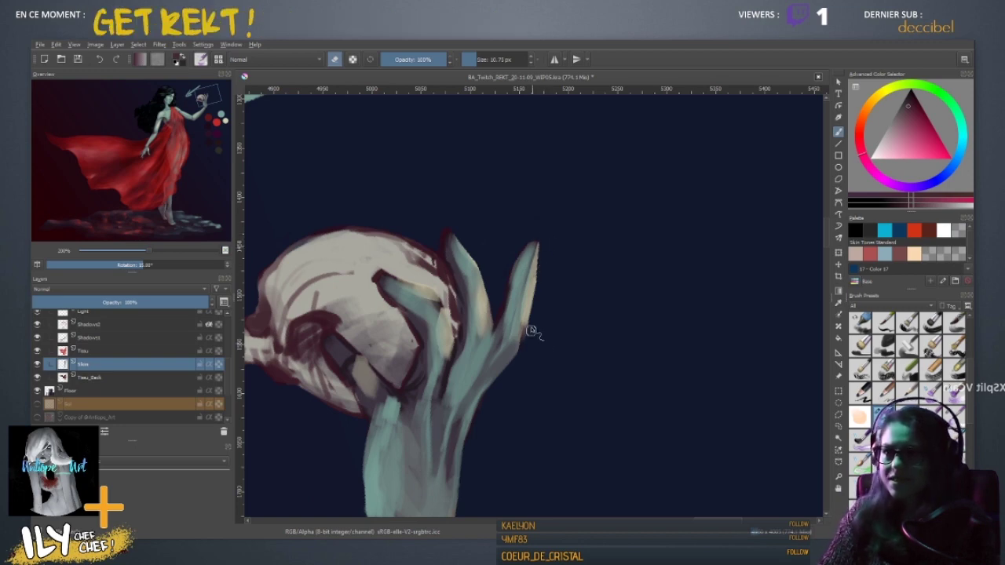
pyautogui.moveTo(537, 397); pyautogui.dragTo(567, 278)
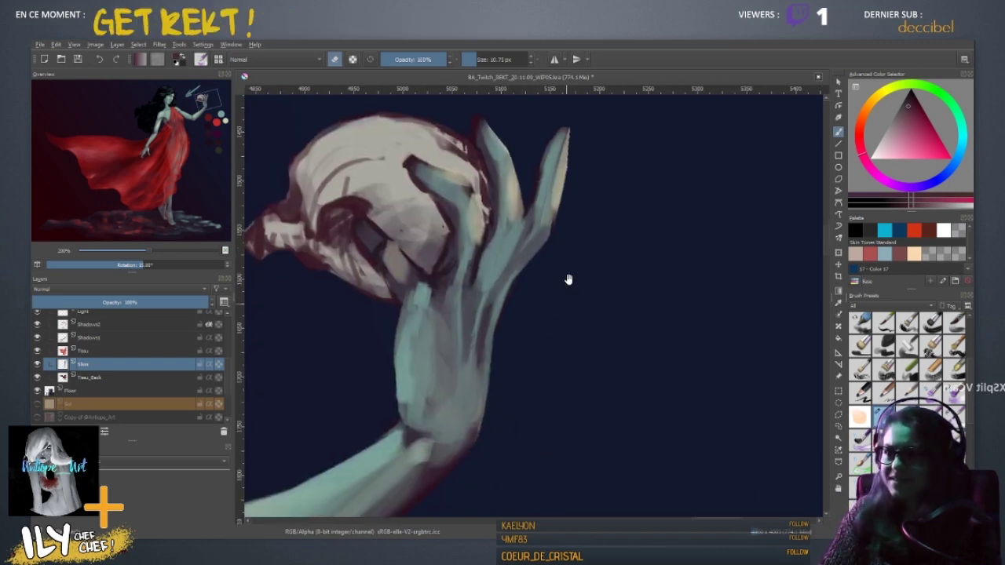
pyautogui.moveTo(520, 307); pyautogui.dragTo(563, 291)
pyautogui.moveTo(604, 217); pyautogui.dragTo(576, 241)
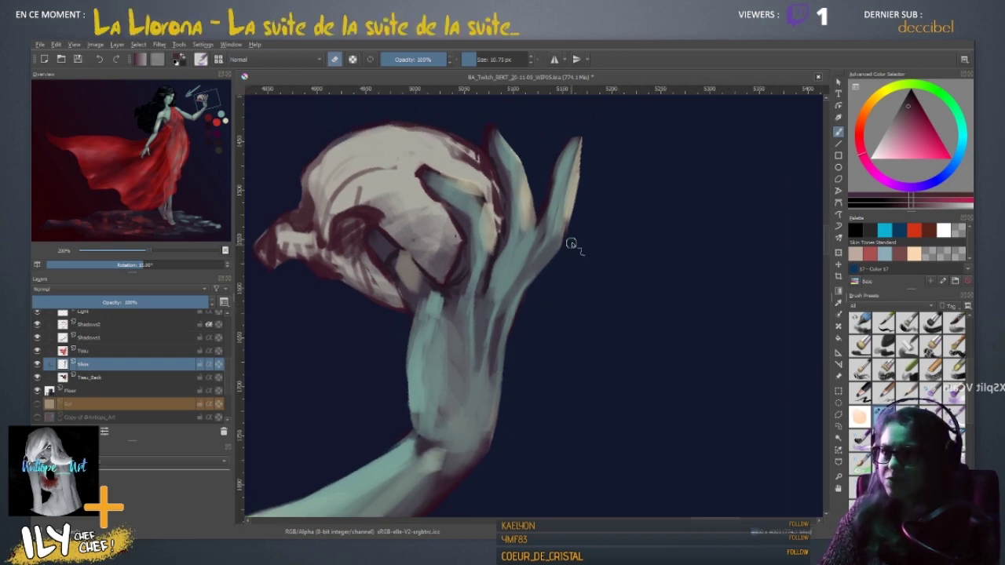
pyautogui.moveTo(549, 332)
pyautogui.mouseDown()
pyautogui.moveTo(606, 375)
pyautogui.moveTo(667, 197)
pyautogui.moveTo(565, 380)
pyautogui.mouseUp()
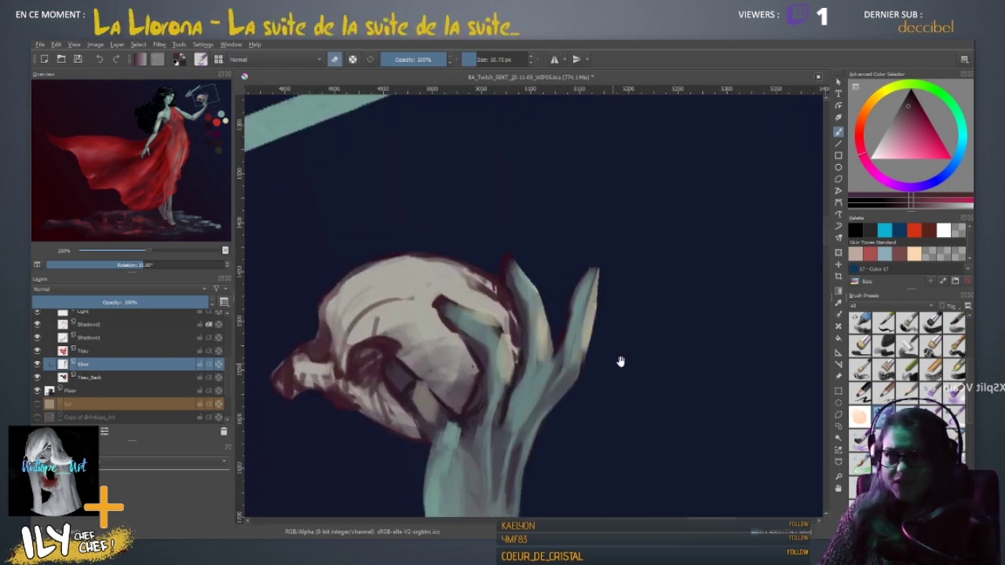
pyautogui.moveTo(620, 361)
pyautogui.mouseDown()
pyautogui.moveTo(617, 280)
pyautogui.moveTo(566, 354)
pyautogui.moveTo(583, 308)
pyautogui.mouseUp()
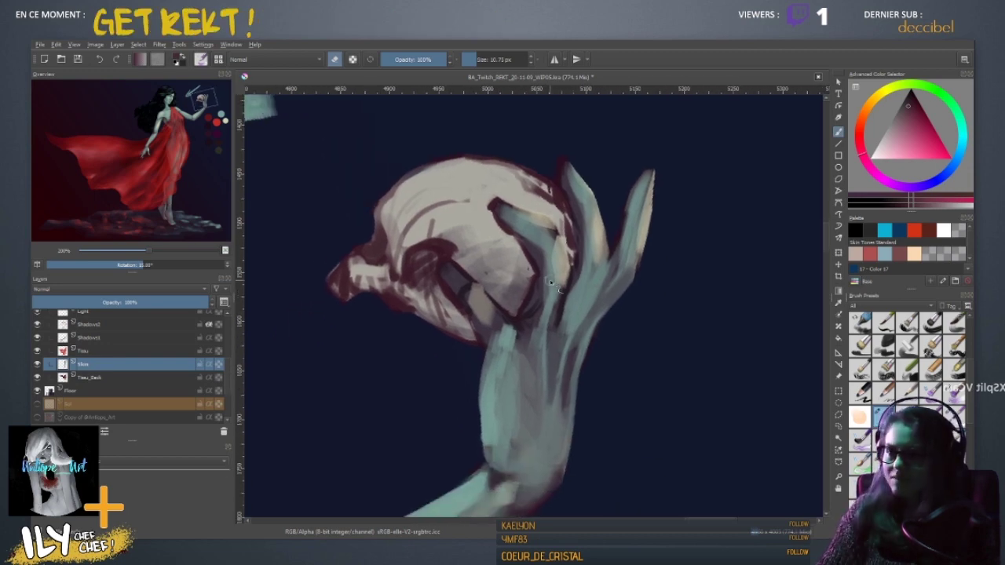
# - Examine the skull and hand at several zoom levels and reset the canvas rotation to 0°
pyautogui.scroll(-4, 552, 283)
pyautogui.scroll(2, 552, 283)
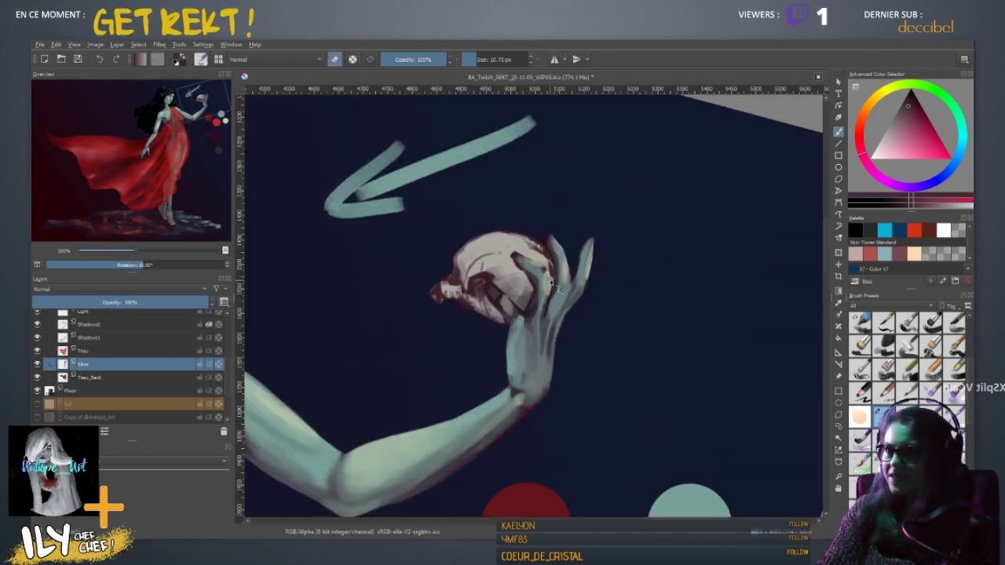
pyautogui.scroll(3, 552, 284)
pyautogui.moveTo(371, 319)
pyautogui.mouseDown()
pyautogui.moveTo(397, 348)
pyautogui.moveTo(431, 360)
pyautogui.mouseUp()
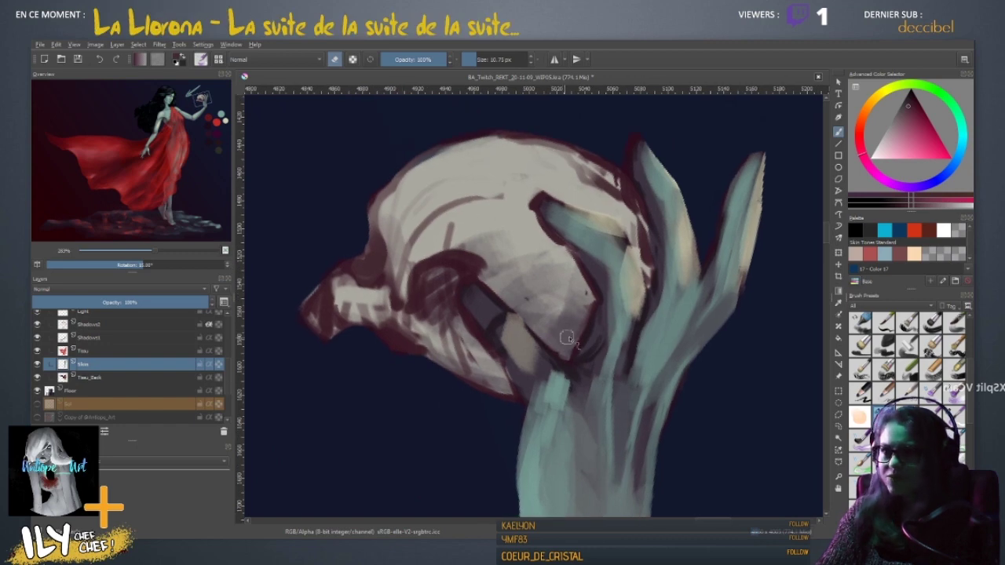
pyautogui.keyDown('shift'); pyautogui.moveTo(555, 330); pyautogui.dragTo(545, 329); pyautogui.keyUp('shift')
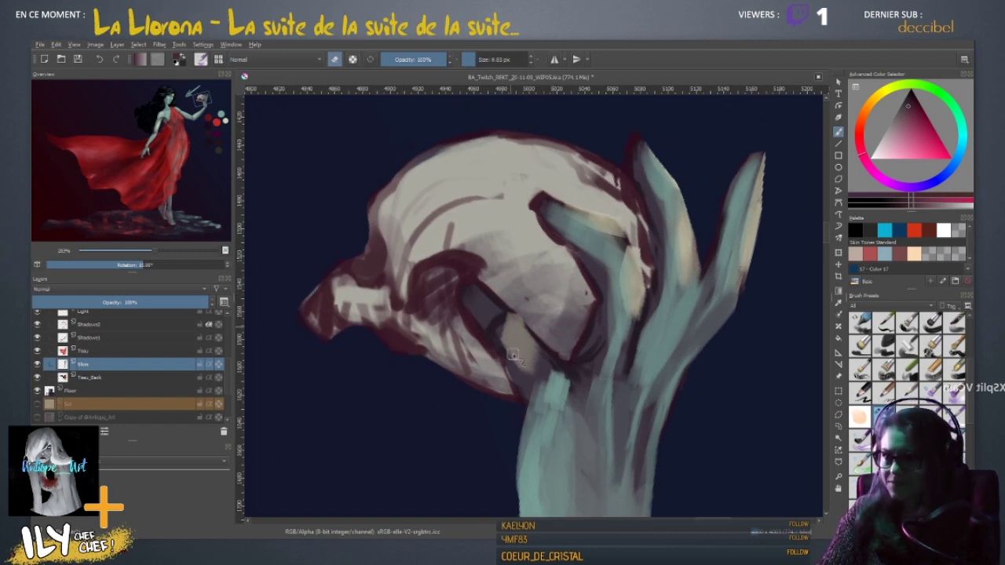
pyautogui.moveTo(569, 393); pyautogui.dragTo(493, 299)
pyautogui.press('-')
pyautogui.press('-')
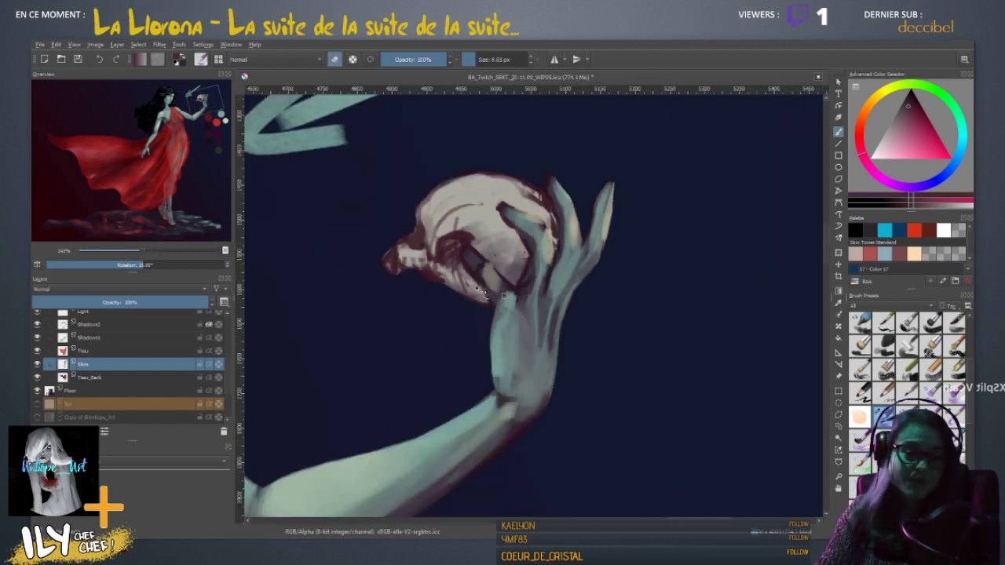
pyautogui.press('5')
pyautogui.scroll(-3, 482, 292)
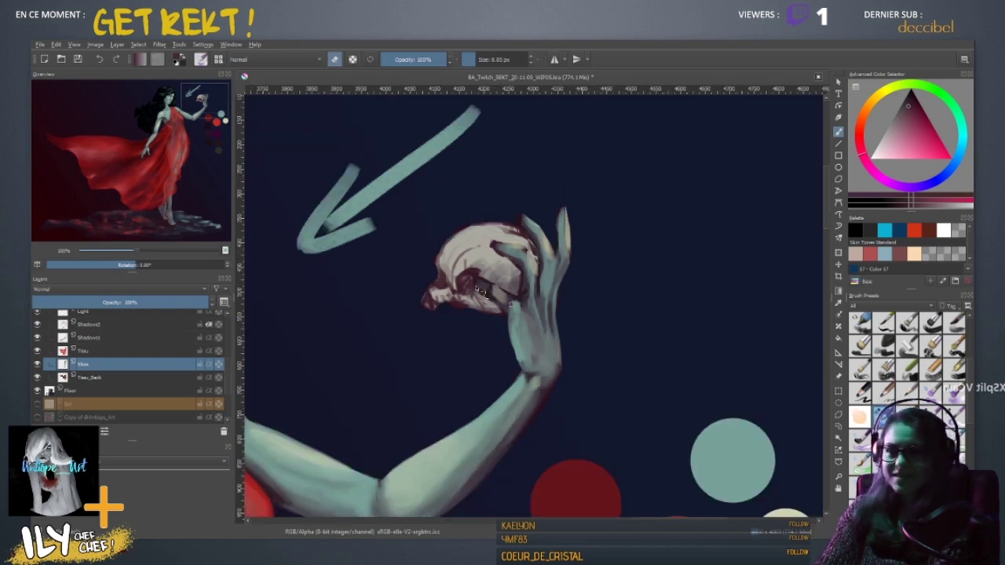
pyautogui.scroll(4, 482, 293)
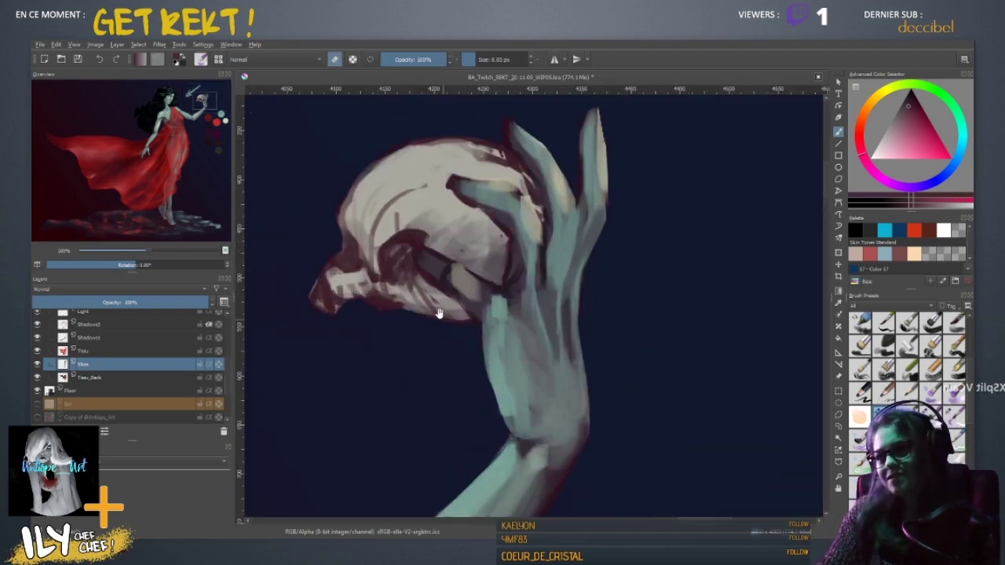
pyautogui.moveTo(439, 314); pyautogui.dragTo(509, 332)
# - Return to painting and fill the skull's eye socket with sampled dark maroon tones, using a brush of about 17 px and about 12 px
pyautogui.press('e')
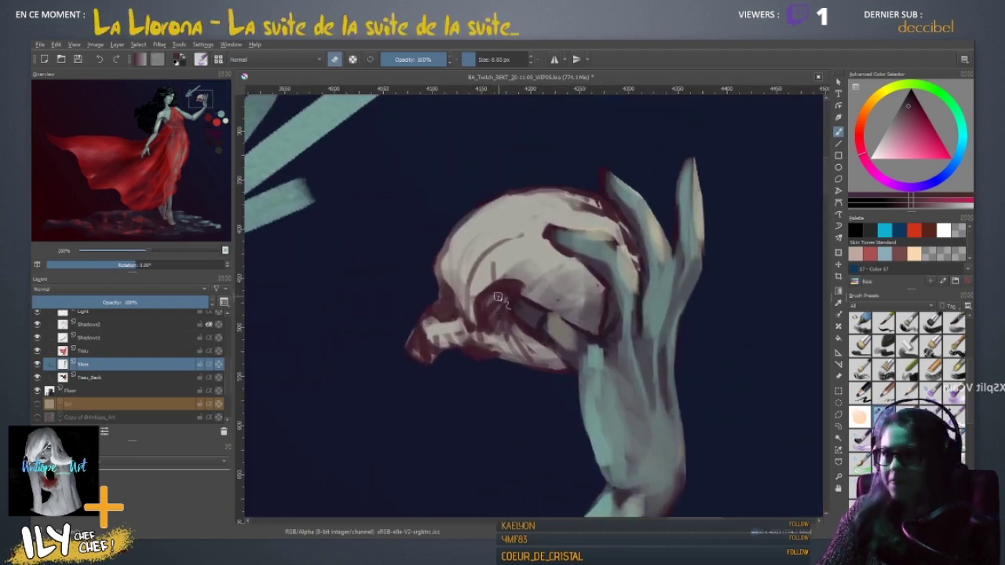
pyautogui.keyDown('ctrl'); pyautogui.click(510, 321); pyautogui.keyUp('ctrl')
pyautogui.keyDown('shift'); pyautogui.moveTo(503, 307); pyautogui.dragTo(511, 307); pyautogui.keyUp('shift')
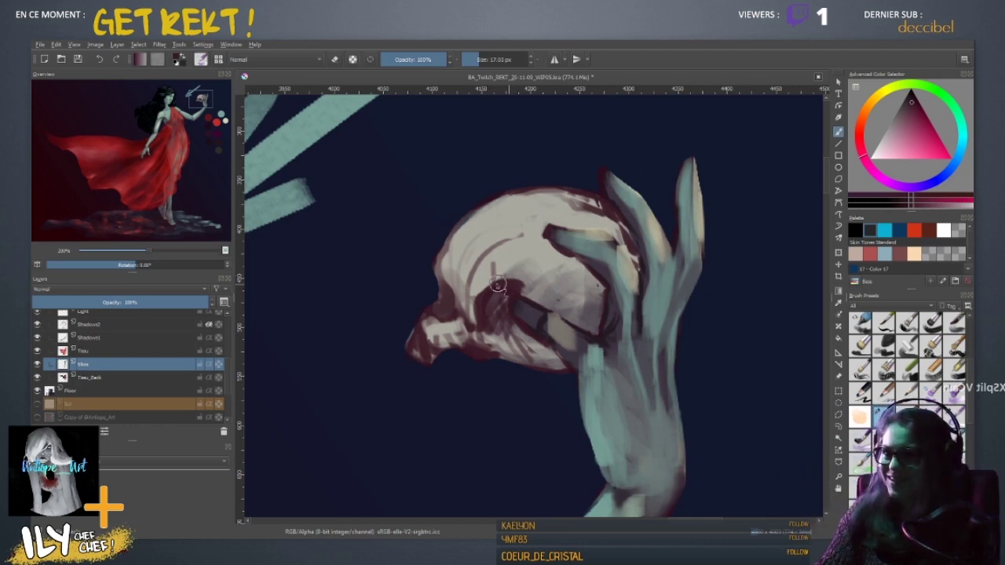
pyautogui.keyDown('ctrl'); pyautogui.click(497, 296); pyautogui.keyUp('ctrl')
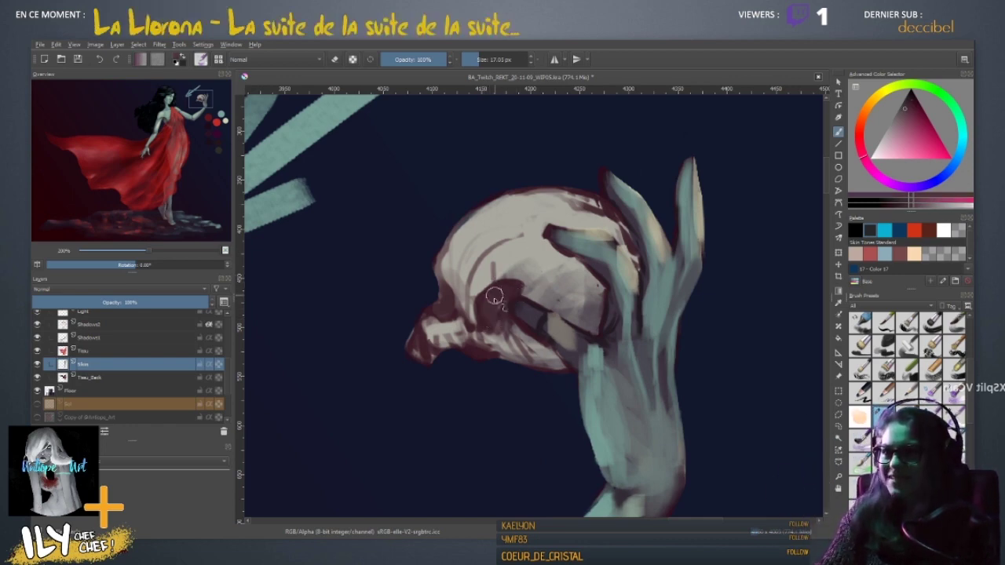
pyautogui.press('[')
pyautogui.keyDown('ctrl'); pyautogui.click(503, 318); pyautogui.keyUp('ctrl')
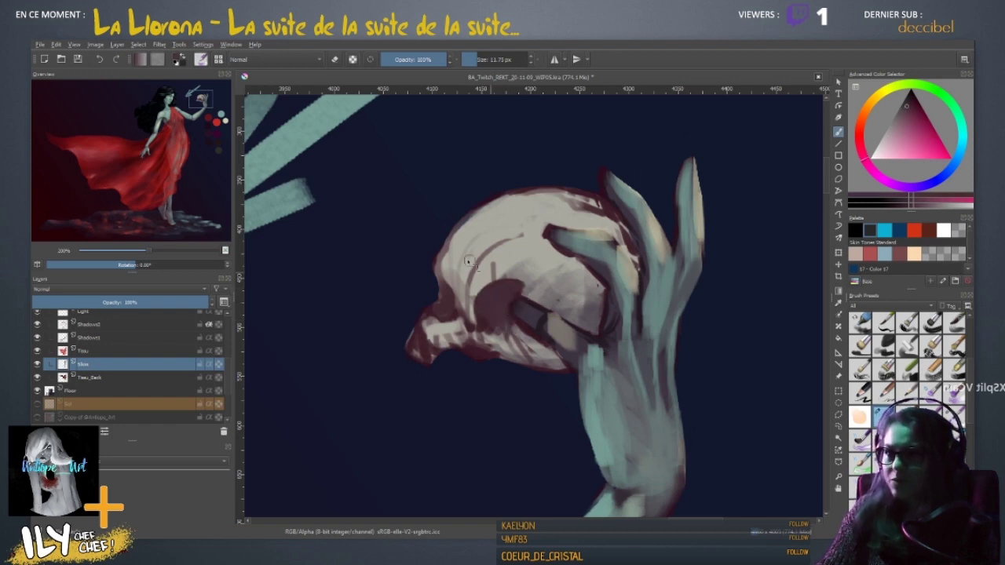
# - Touch up the skull's face-side edge with sampled bone and dark tones, using a finer brush, and undo the last stroke
pyautogui.keyDown('ctrl'); pyautogui.click(450, 279); pyautogui.keyUp('ctrl')
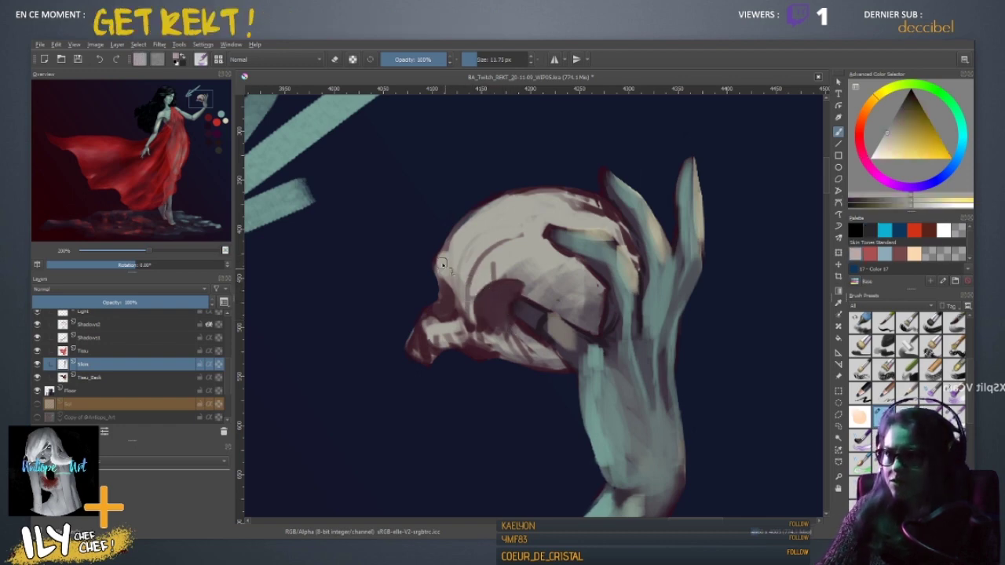
pyautogui.keyDown('ctrl'); pyautogui.click(471, 330); pyautogui.keyUp('ctrl')
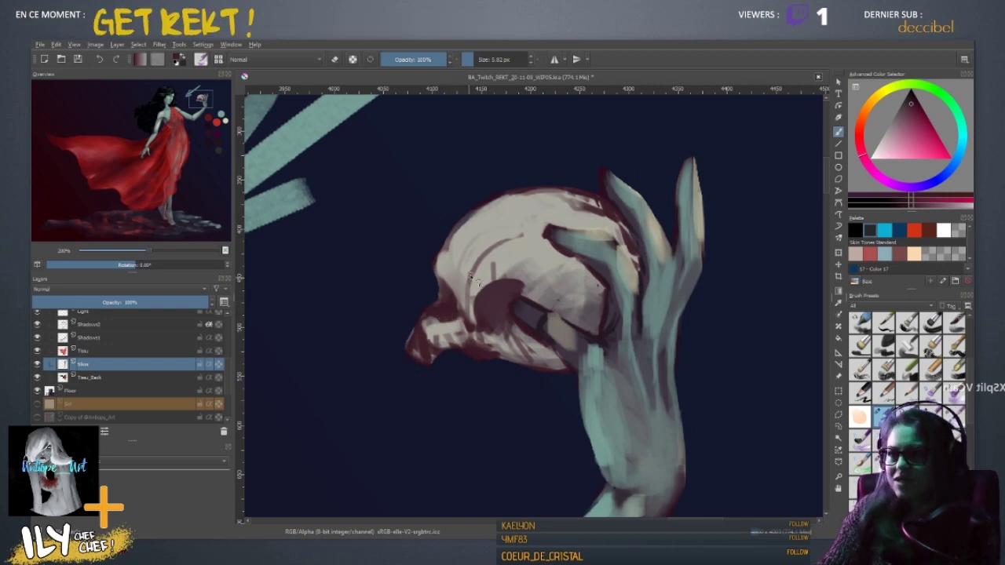
pyautogui.moveTo(468, 264)
pyautogui.keyDown('shift'); pyautogui.mouseDown()
pyautogui.moveTo(474, 289)
pyautogui.moveTo(472, 268)
pyautogui.mouseUp(); pyautogui.keyUp('shift')
pyautogui.hotkey('ctrl', 'z')
# - Lock the Skin layer's alpha and shade the forehead and top of the skull in dark maroon with a brush of about 18 px
pyautogui.moveTo(452, 260)
pyautogui.mouseDown()
pyautogui.moveTo(470, 284)
pyautogui.moveTo(459, 243)
pyautogui.moveTo(456, 250)
pyautogui.moveTo(462, 271)
pyautogui.moveTo(455, 260)
pyautogui.moveTo(464, 263)
pyautogui.moveTo(490, 220)
pyautogui.mouseUp()
pyautogui.click(219, 366)
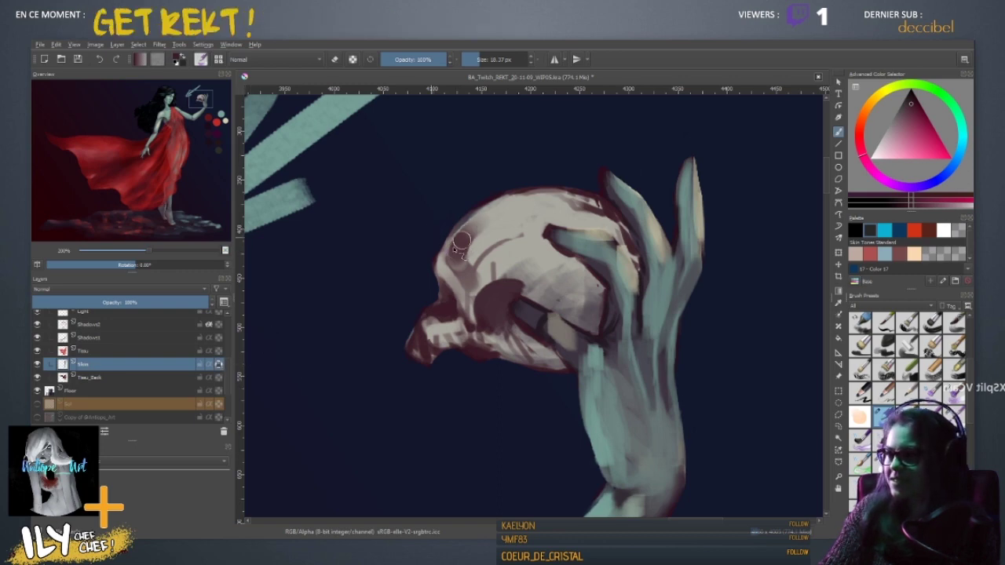
pyautogui.moveTo(457, 248)
pyautogui.mouseDown()
pyautogui.moveTo(484, 208)
pyautogui.moveTo(535, 196)
pyautogui.moveTo(455, 233)
pyautogui.moveTo(467, 219)
pyautogui.moveTo(555, 201)
pyautogui.moveTo(464, 230)
pyautogui.moveTo(561, 188)
pyautogui.mouseUp()
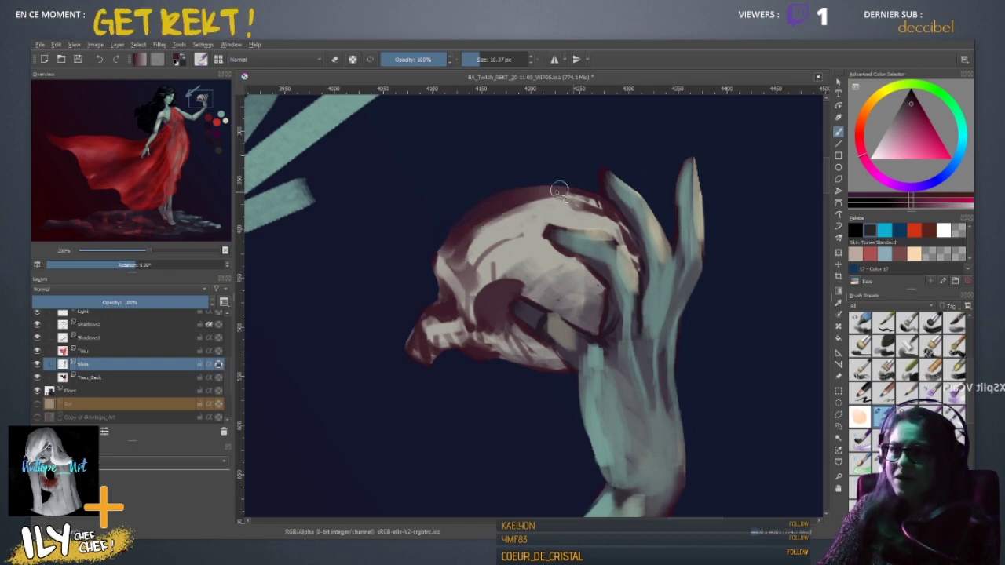
pyautogui.moveTo(442, 238); pyautogui.dragTo(493, 212)
pyautogui.moveTo(466, 269)
pyautogui.mouseDown()
pyautogui.moveTo(507, 256)
pyautogui.moveTo(526, 212)
pyautogui.moveTo(530, 227)
pyautogui.moveTo(512, 247)
pyautogui.moveTo(508, 220)
pyautogui.moveTo(499, 234)
pyautogui.moveTo(561, 207)
pyautogui.moveTo(488, 226)
pyautogui.moveTo(602, 212)
pyautogui.moveTo(529, 197)
pyautogui.moveTo(603, 210)
pyautogui.moveTo(551, 189)
pyautogui.moveTo(606, 216)
pyautogui.moveTo(523, 203)
pyautogui.moveTo(638, 244)
pyautogui.moveTo(603, 261)
pyautogui.moveTo(543, 224)
pyautogui.mouseUp()
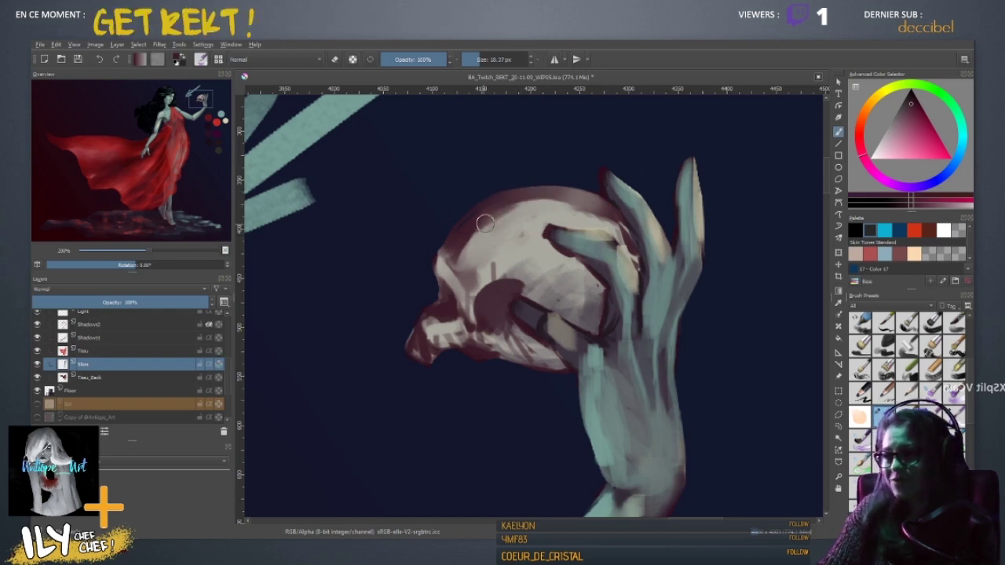
# - Paint the brow ridge and nasal bone in sampled light bone tones with a 10 px brush, and soften the forehead at about 18 px
pyautogui.keyDown('shift'); pyautogui.moveTo(484, 224); pyautogui.dragTo(474, 221); pyautogui.keyUp('shift')
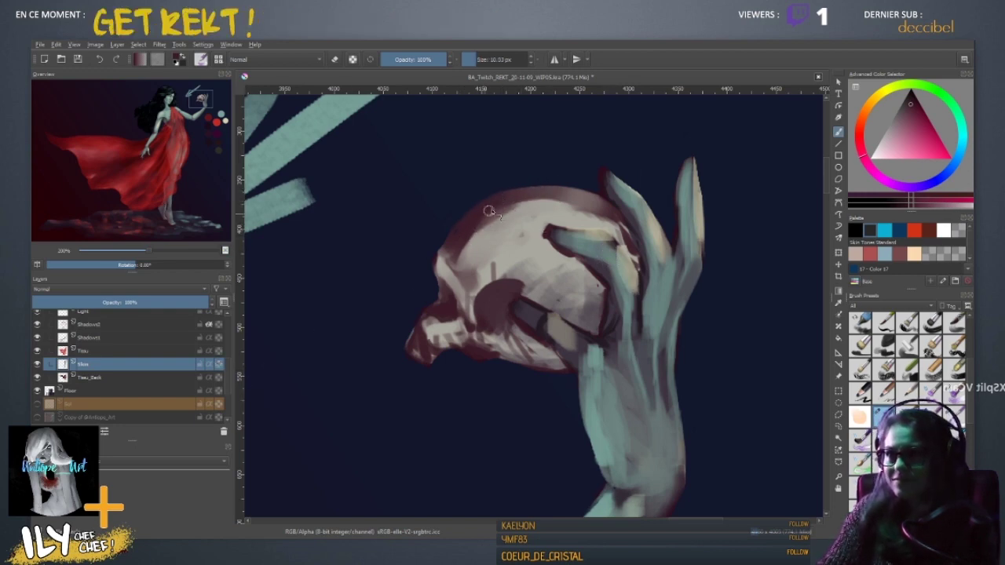
pyautogui.keyDown('ctrl'); pyautogui.click(456, 298); pyautogui.keyUp('ctrl')
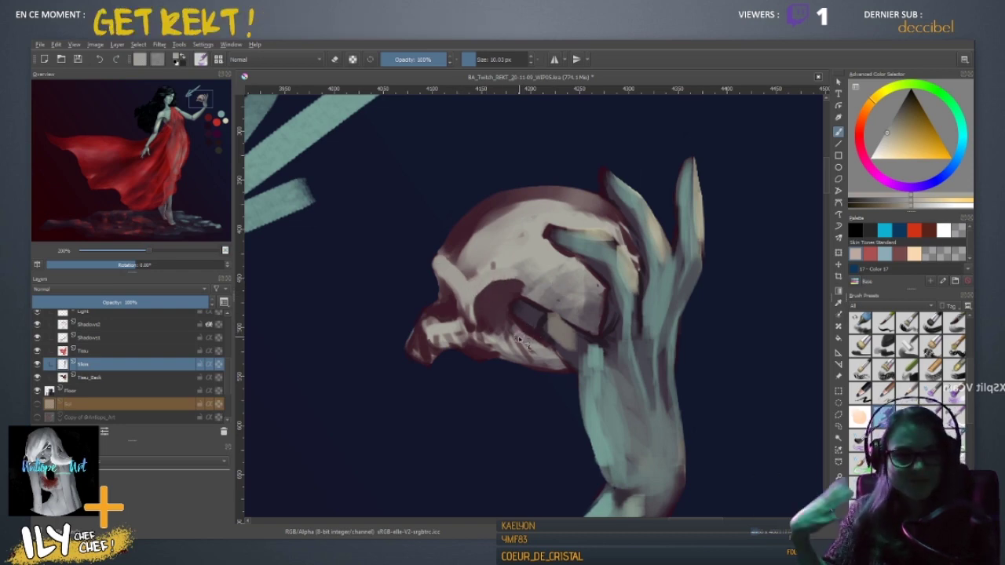
pyautogui.keyDown('ctrl'); pyautogui.click(507, 269); pyautogui.keyUp('ctrl')
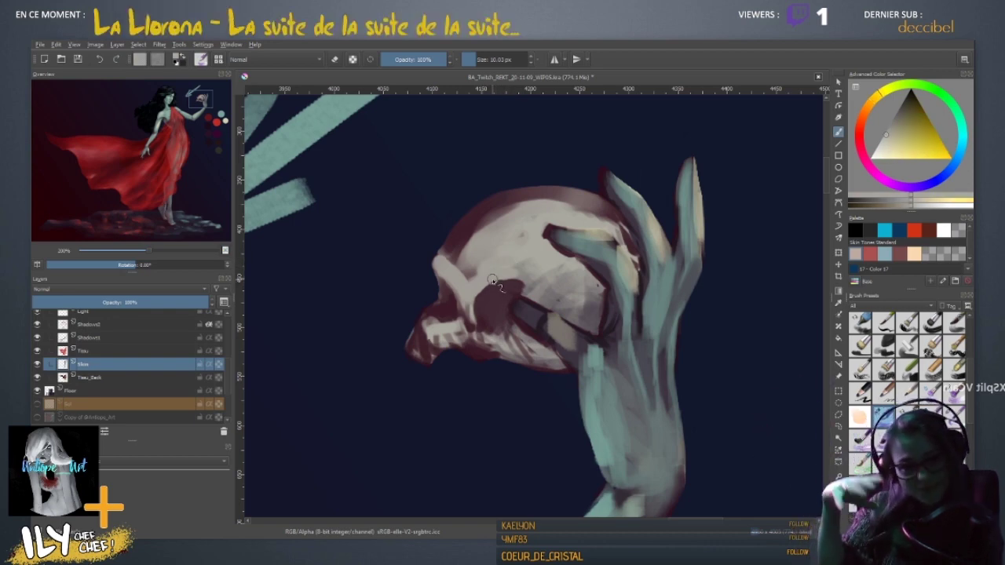
pyautogui.keyDown('shift'); pyautogui.moveTo(496, 266); pyautogui.dragTo(507, 263); pyautogui.keyUp('shift')
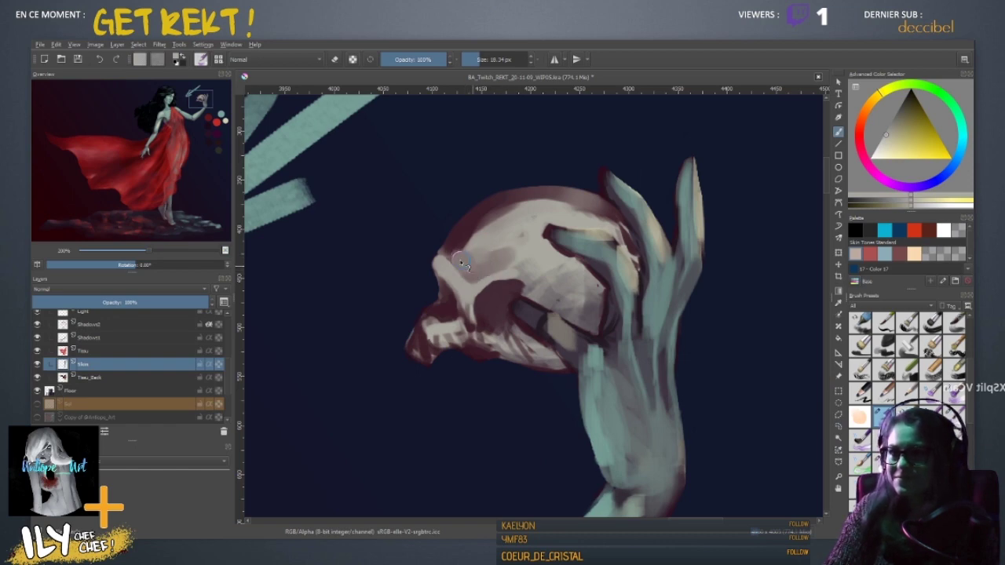
# - Model the inside and rim of the eye socket with sampled mid and light bone tones, using a brush of about 9 to 13 px
pyautogui.keyDown('ctrl'); pyautogui.click(481, 324); pyautogui.keyUp('ctrl')
pyautogui.moveTo(480, 324); pyautogui.dragTo(471, 320)
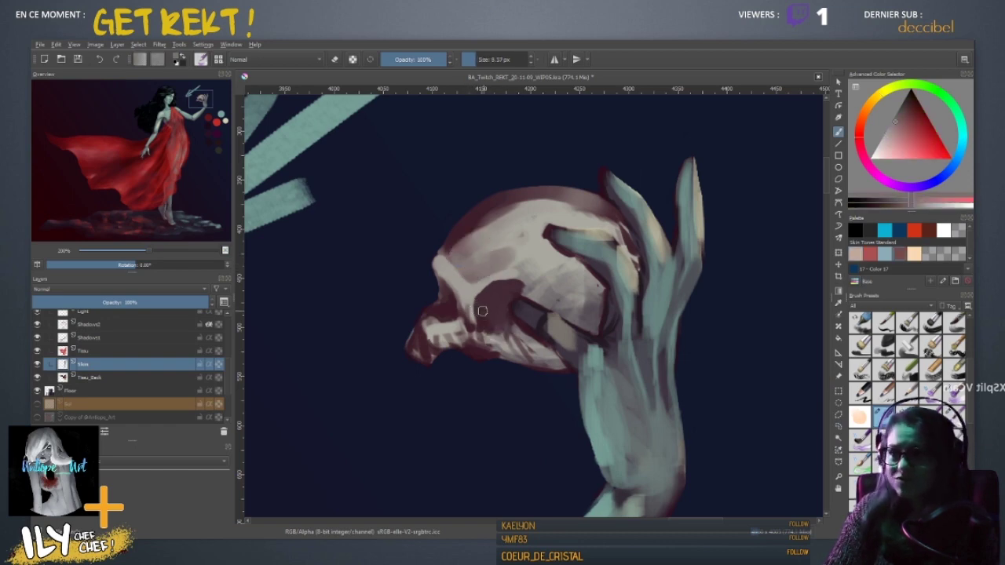
pyautogui.keyDown('ctrl'); pyautogui.click(471, 313); pyautogui.keyUp('ctrl')
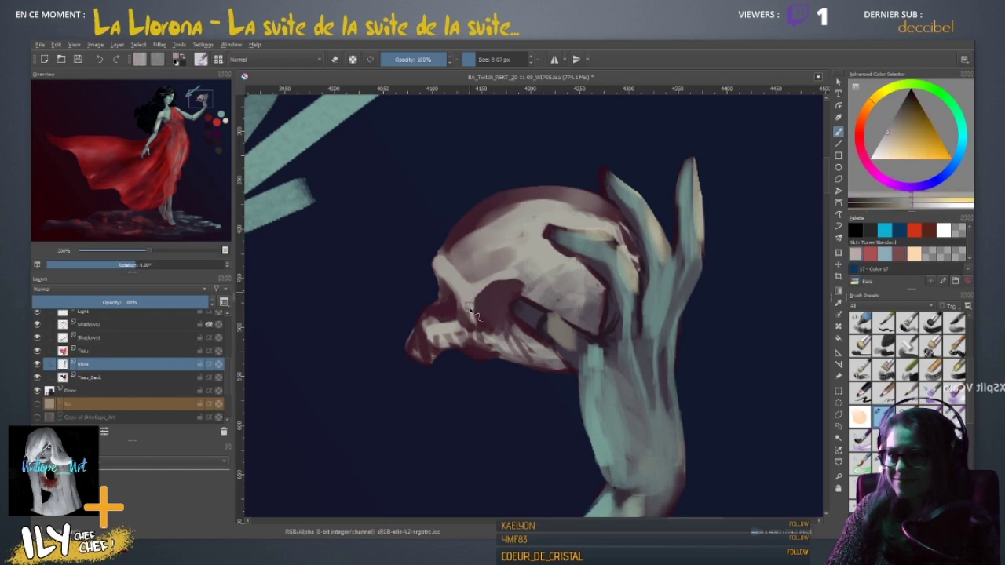
pyautogui.keyDown('shift'); pyautogui.moveTo(500, 321); pyautogui.dragTo(512, 321); pyautogui.keyUp('shift')
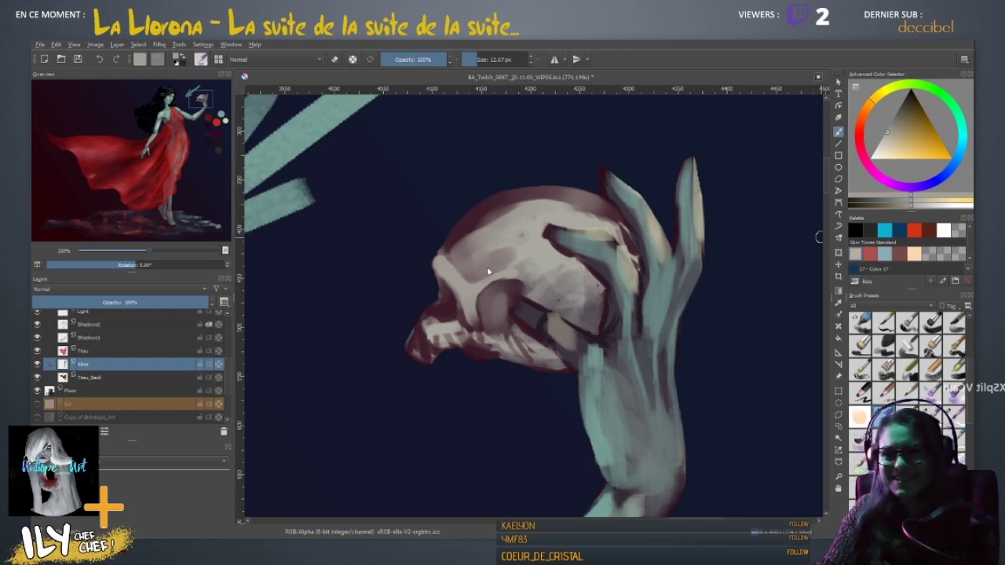
# - Switch to the blocky textured brush preset at about 12 px and reshape the skull's nasal bone with sampled bone and dark tones, erasing excess
pyautogui.click(906, 345)
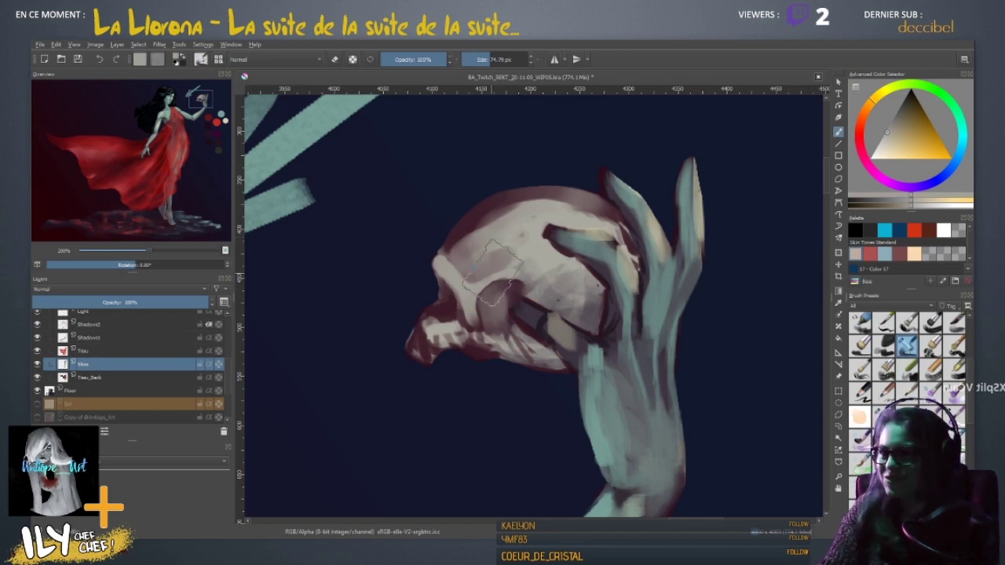
pyautogui.keyDown('shift'); pyautogui.moveTo(490, 289); pyautogui.dragTo(477, 290); pyautogui.keyUp('shift')
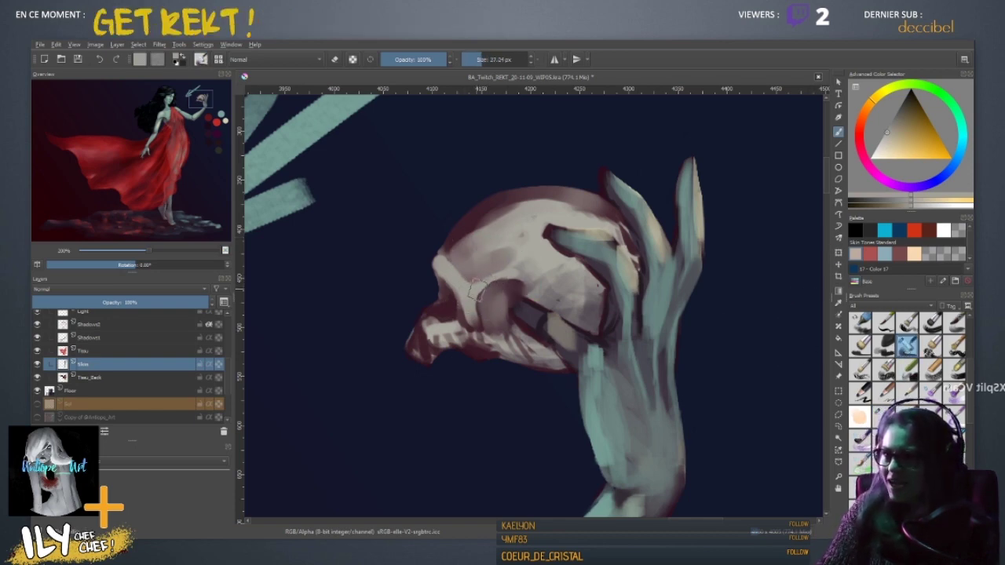
pyautogui.keyDown('ctrl'); pyautogui.click(436, 332); pyautogui.keyUp('ctrl')
pyautogui.keyDown('shift'); pyautogui.moveTo(439, 318); pyautogui.dragTo(435, 318); pyautogui.keyUp('shift')
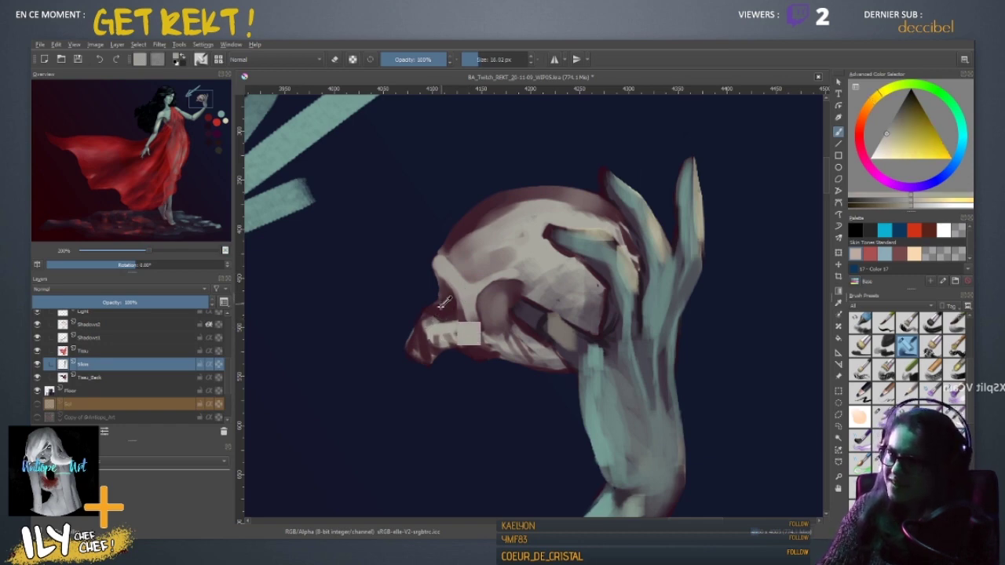
pyautogui.keyDown('ctrl'); pyautogui.click(441, 307); pyautogui.keyUp('ctrl')
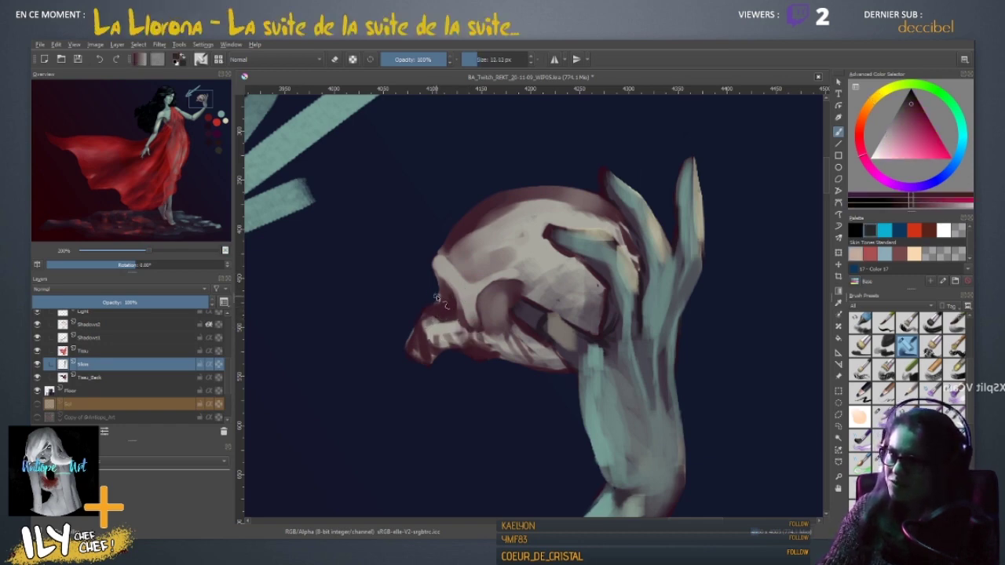
pyautogui.keyDown('ctrl'); pyautogui.click(429, 306); pyautogui.keyUp('ctrl')
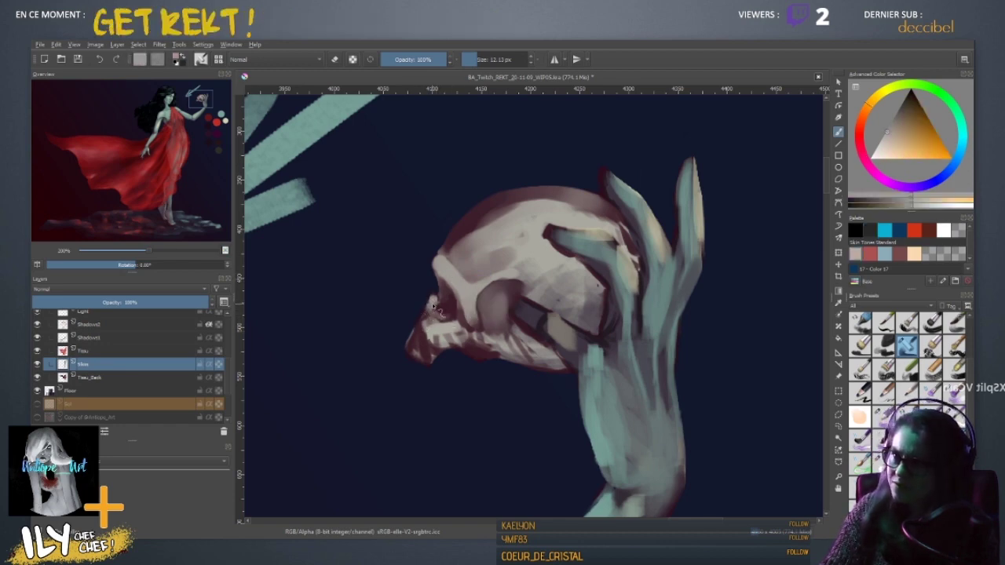
pyautogui.keyDown('ctrl'); pyautogui.click(429, 309); pyautogui.keyUp('ctrl')
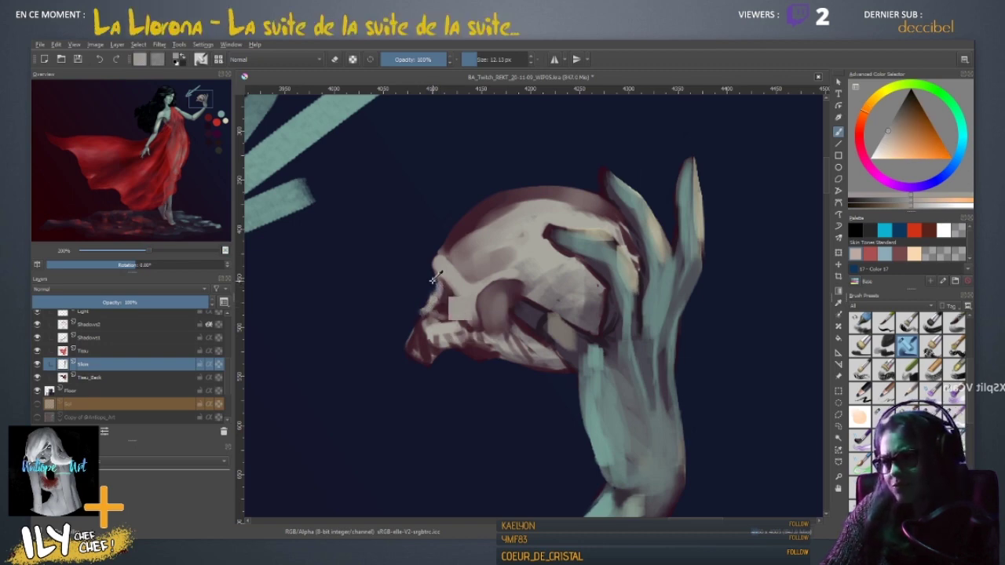
pyautogui.press('e')
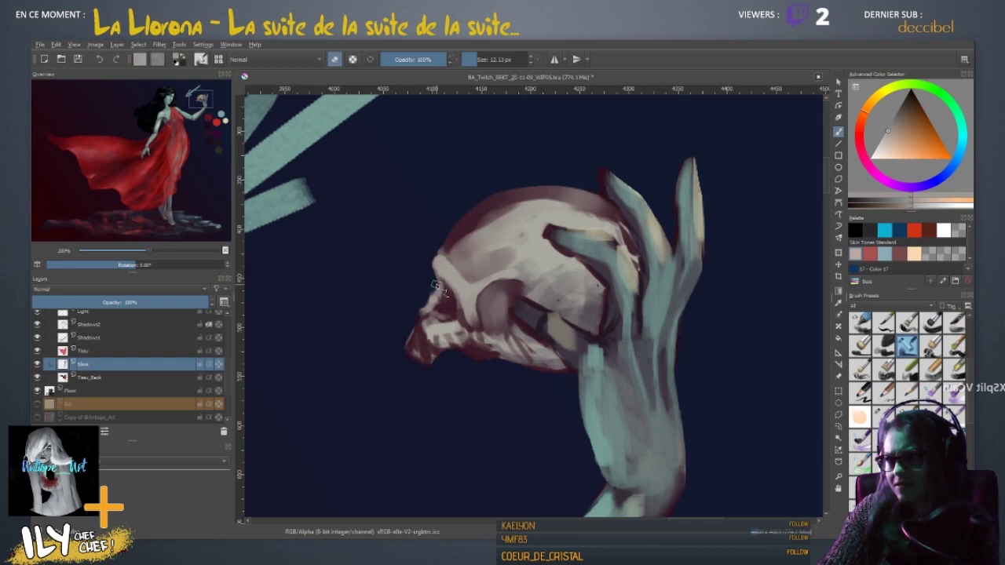
pyautogui.press('e')
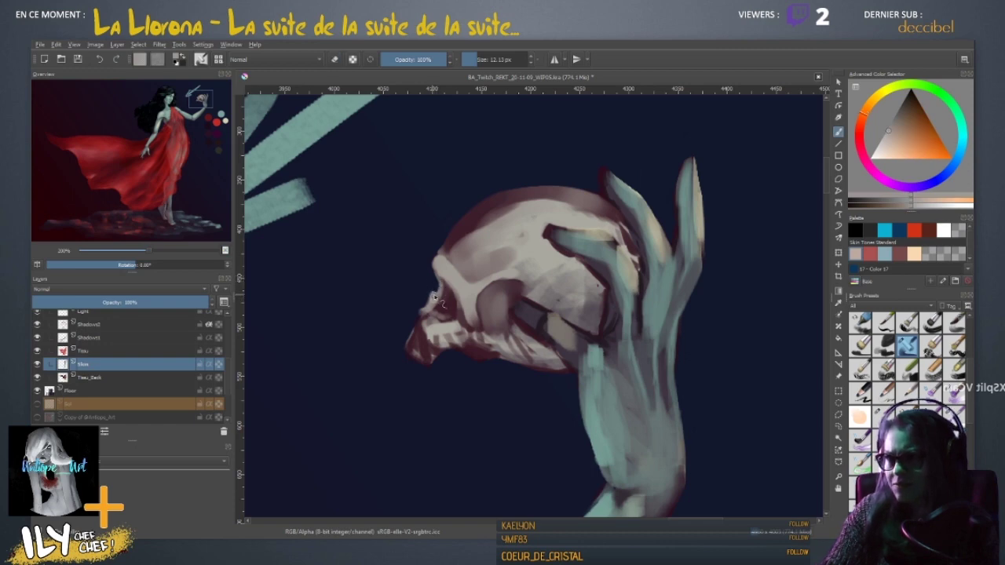
# - Define the nasal cavity and the cheekbone's lower edge with sampled dark maroon and light bone tones at about 12 px
pyautogui.keyDown('ctrl'); pyautogui.click(445, 310); pyautogui.keyUp('ctrl')
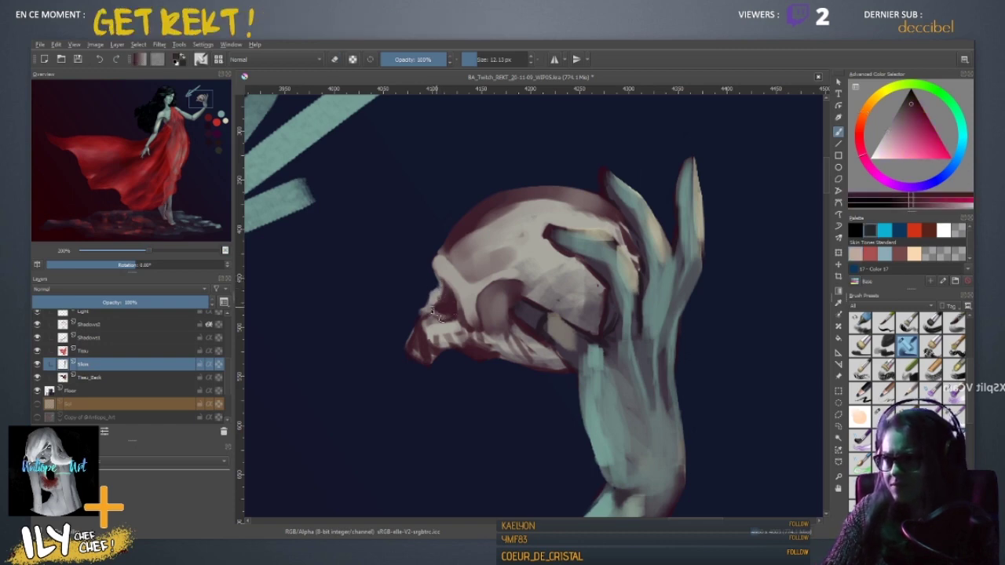
pyautogui.keyDown('ctrl'); pyautogui.click(444, 306); pyautogui.keyUp('ctrl')
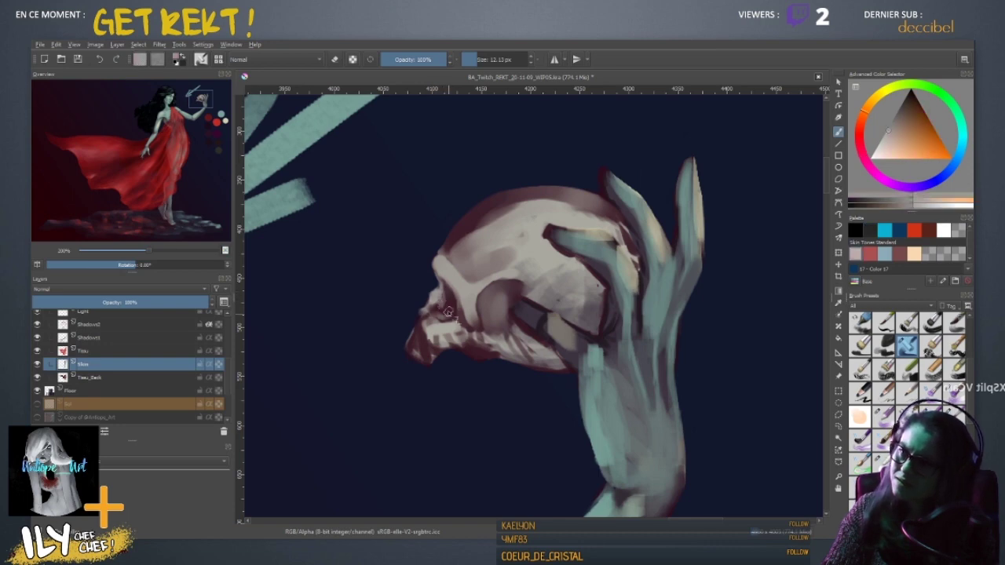
pyautogui.keyDown('ctrl'); pyautogui.click(443, 313); pyautogui.keyUp('ctrl')
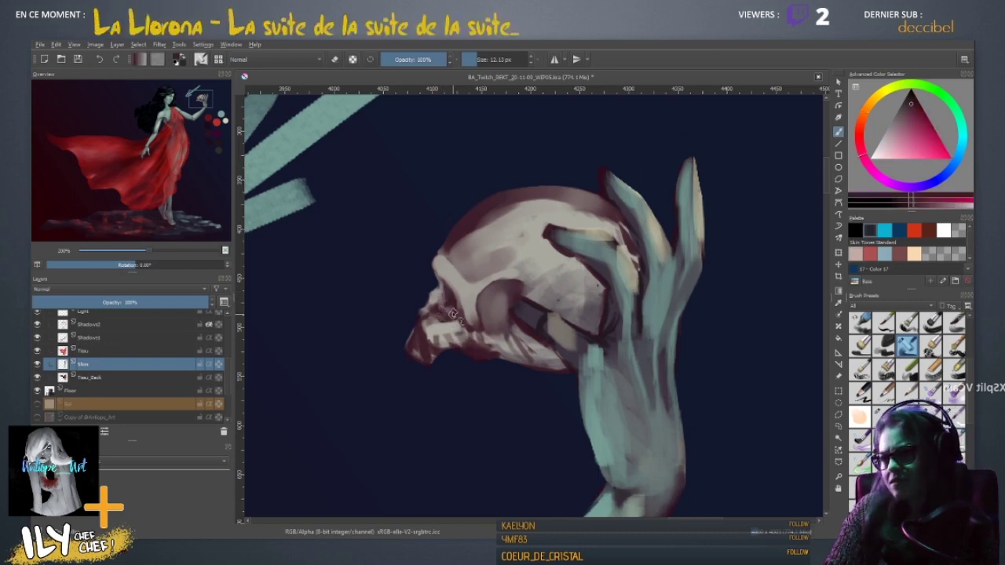
pyautogui.keyDown('ctrl'); pyautogui.click(431, 326); pyautogui.keyUp('ctrl')
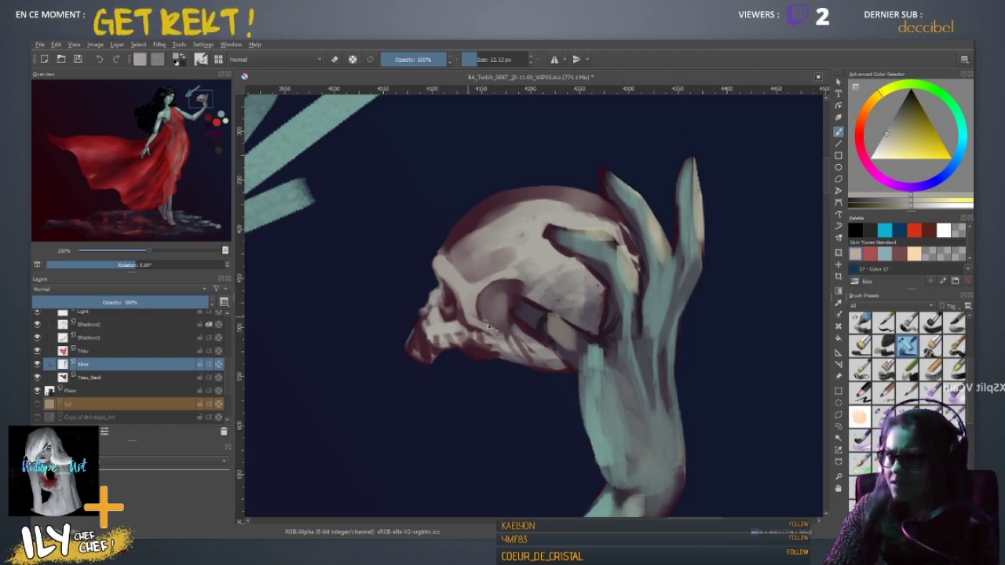
pyautogui.keyDown('ctrl'); pyautogui.click(458, 329); pyautogui.keyUp('ctrl')
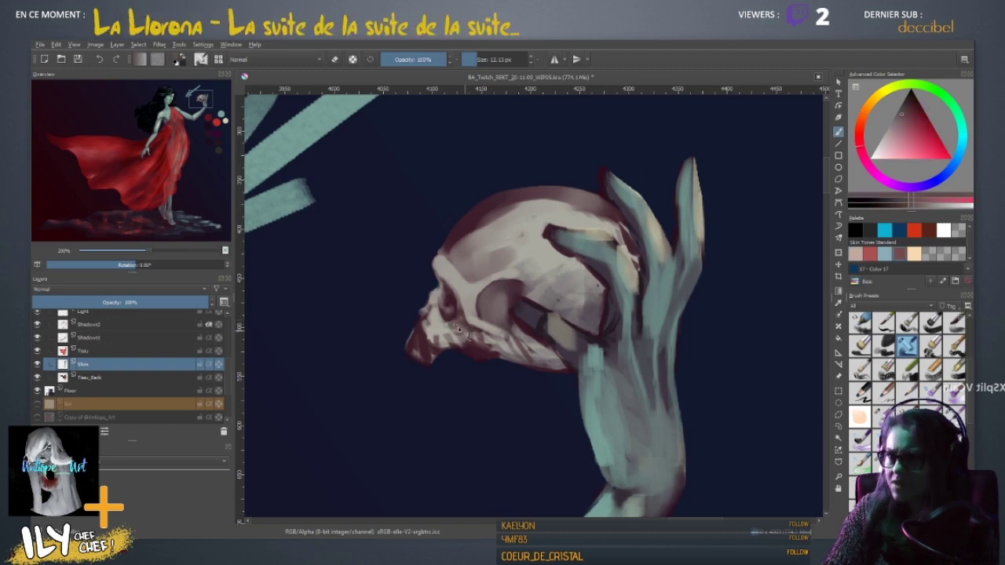
pyautogui.keyDown('ctrl'); pyautogui.click(431, 348); pyautogui.keyUp('ctrl')
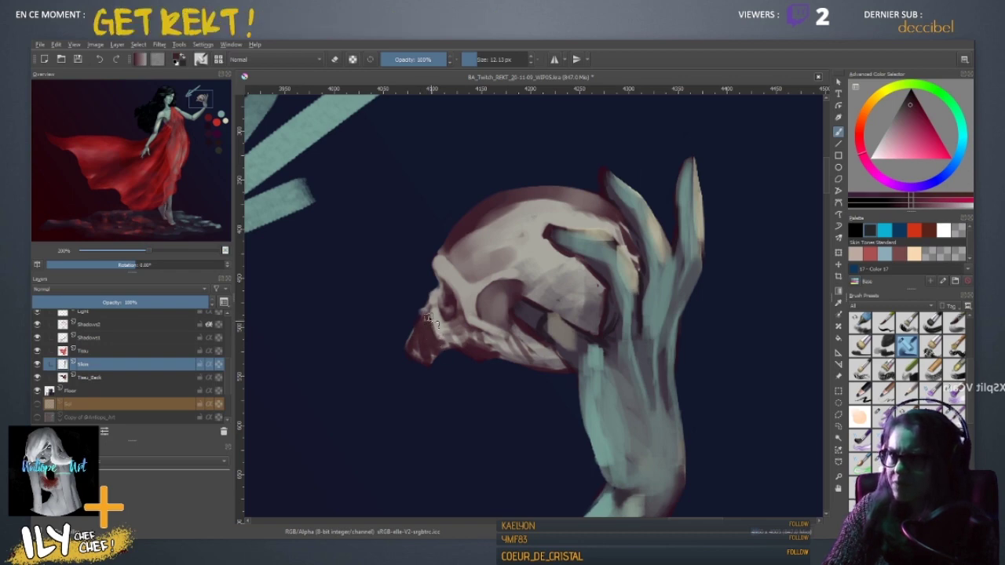
# - Build up the front of the upper jaw with sampled bone and maroon tones at about 12 px, and trim its outer edge with the eraser
pyautogui.keyDown('ctrl'); pyautogui.click(427, 319); pyautogui.keyUp('ctrl')
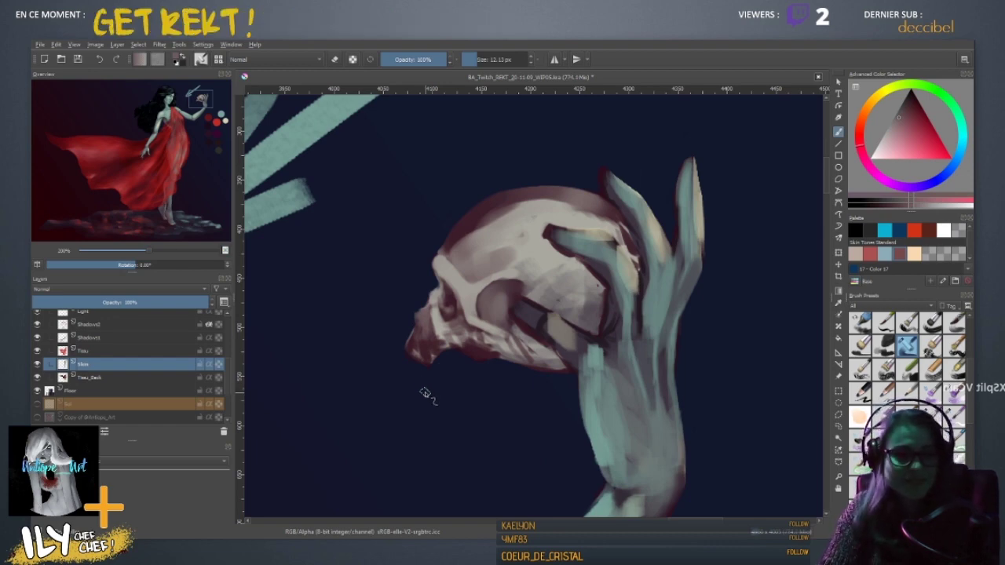
pyautogui.keyDown('ctrl'); pyautogui.click(420, 308); pyautogui.keyUp('ctrl')
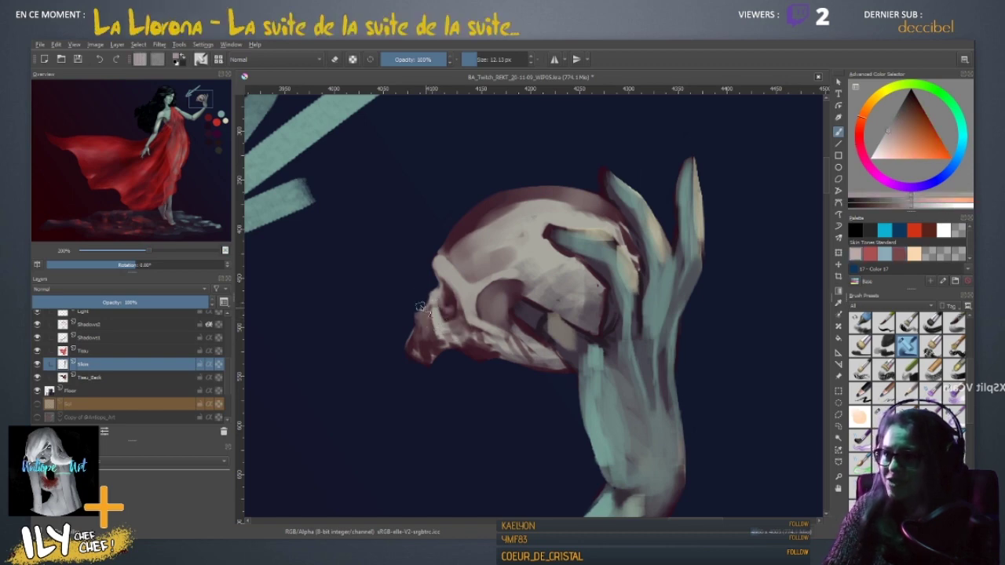
pyautogui.press('e')
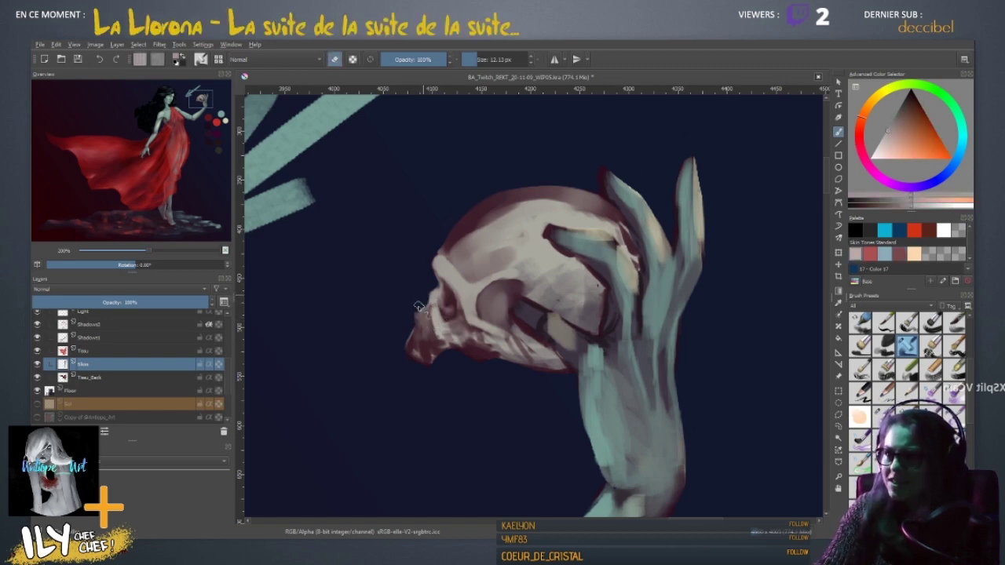
pyautogui.press('e')
pyautogui.keyDown('ctrl'); pyautogui.click(421, 330); pyautogui.keyUp('ctrl')
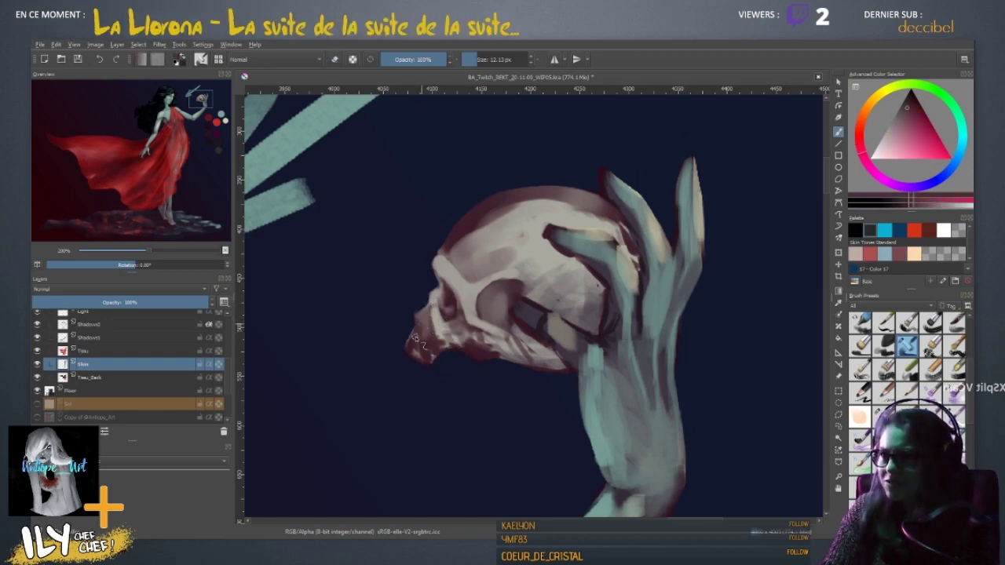
pyautogui.keyDown('ctrl'); pyautogui.click(416, 336); pyautogui.keyUp('ctrl')
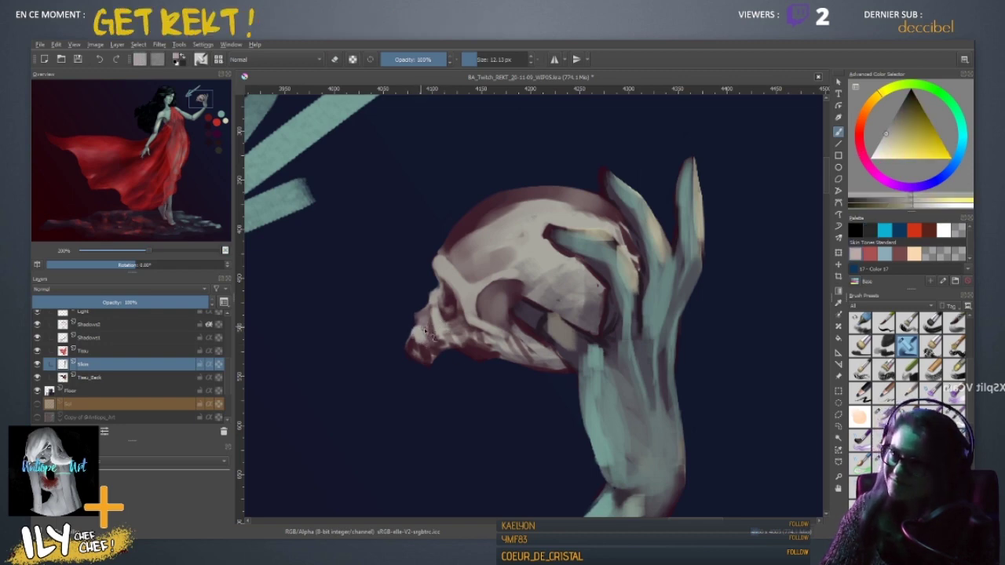
pyautogui.press('e')
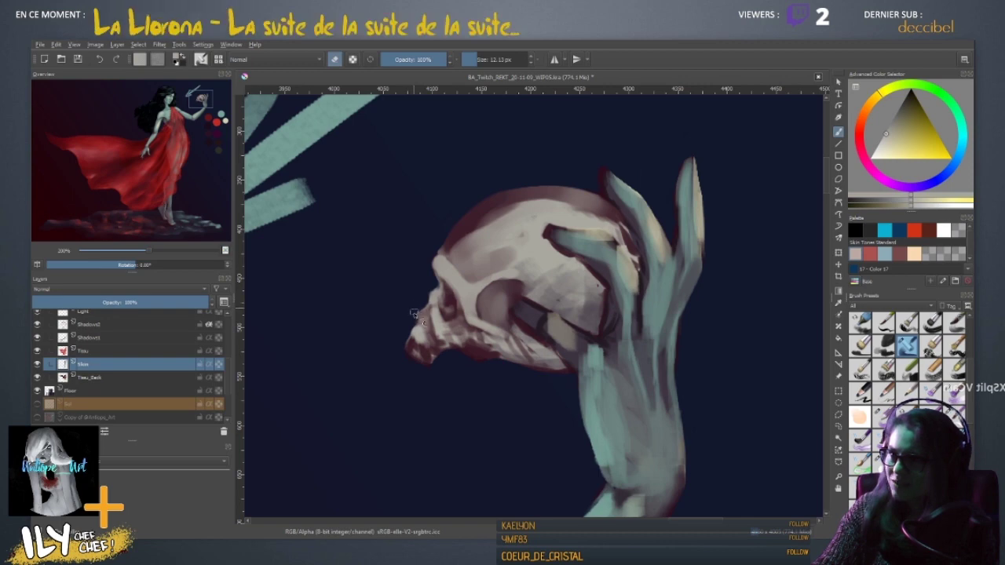
pyautogui.press('e')
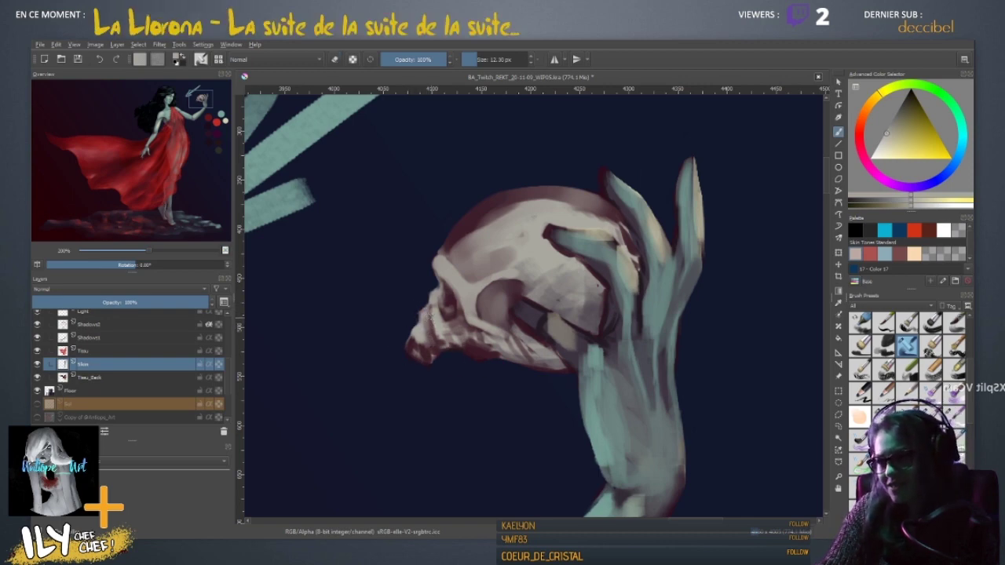
# - Check the skull in a mirrored view rotated to 45°, and trim the front edge of its jaw with the eraser at 7 px
pyautogui.press('[')
pyautogui.press('[')
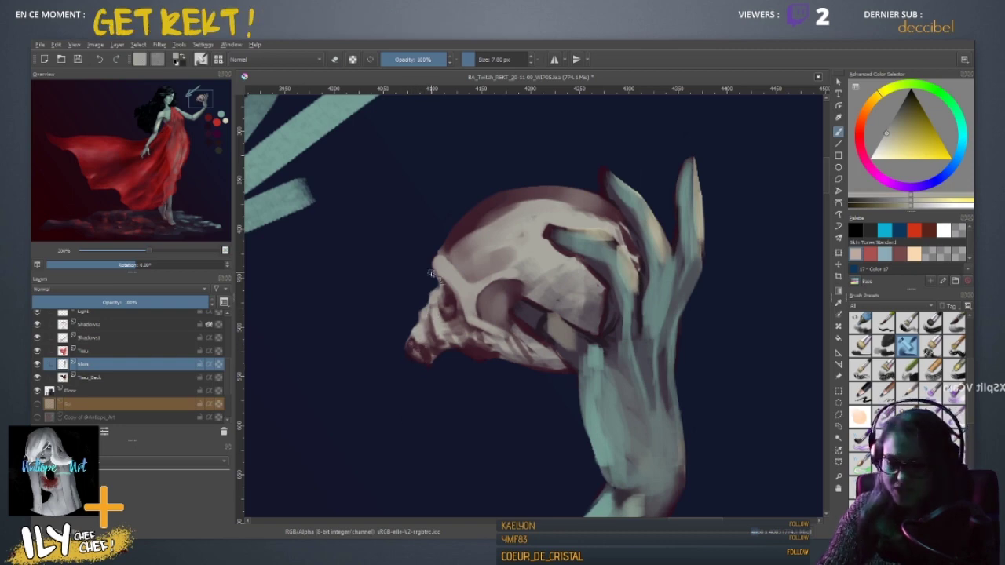
pyautogui.press('m')
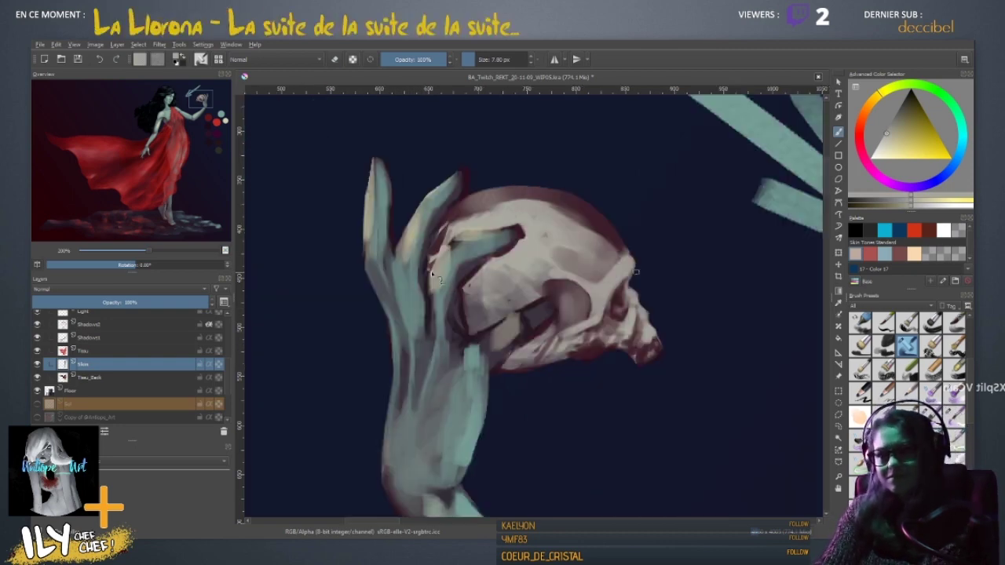
pyautogui.press('-')
pyautogui.press('-')
pyautogui.press('-')
pyautogui.press('-')
pyautogui.press('+')
pyautogui.press('+')
pyautogui.press('+')
pyautogui.press('+')
pyautogui.press('+')
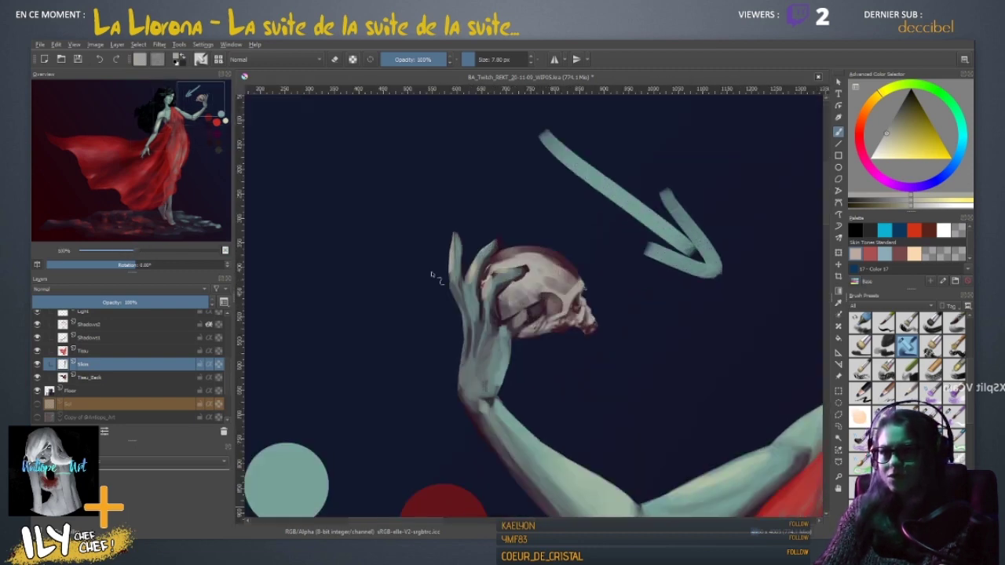
pyautogui.press('6')
pyautogui.press('6')
pyautogui.press('6')
pyautogui.press('+')
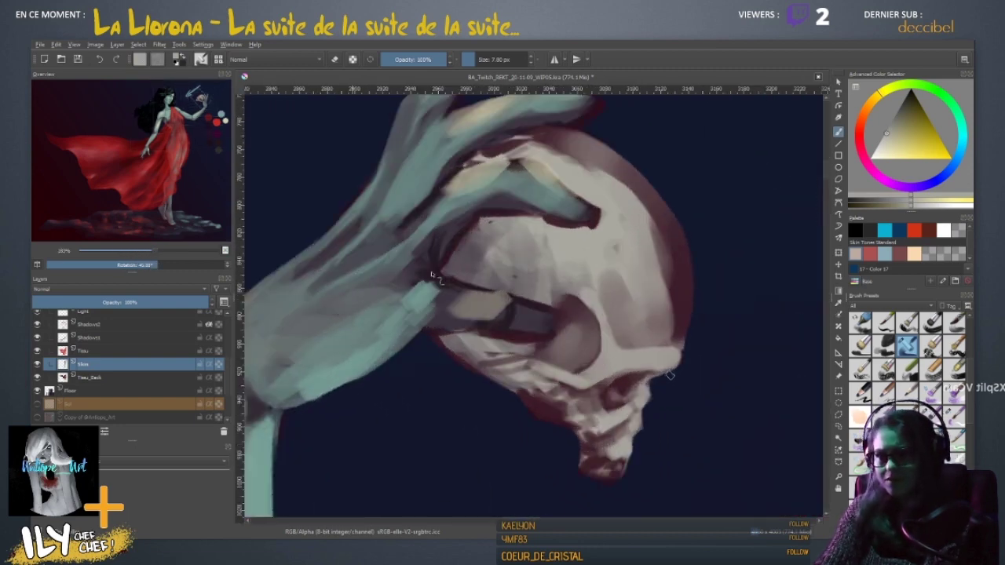
pyautogui.moveTo(577, 435); pyautogui.dragTo(493, 330)
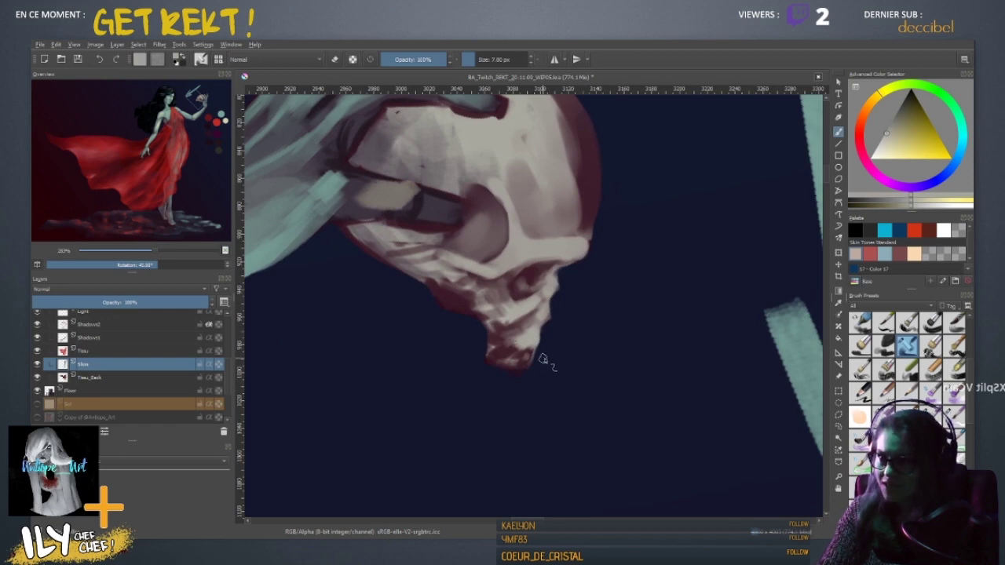
pyautogui.press('e')
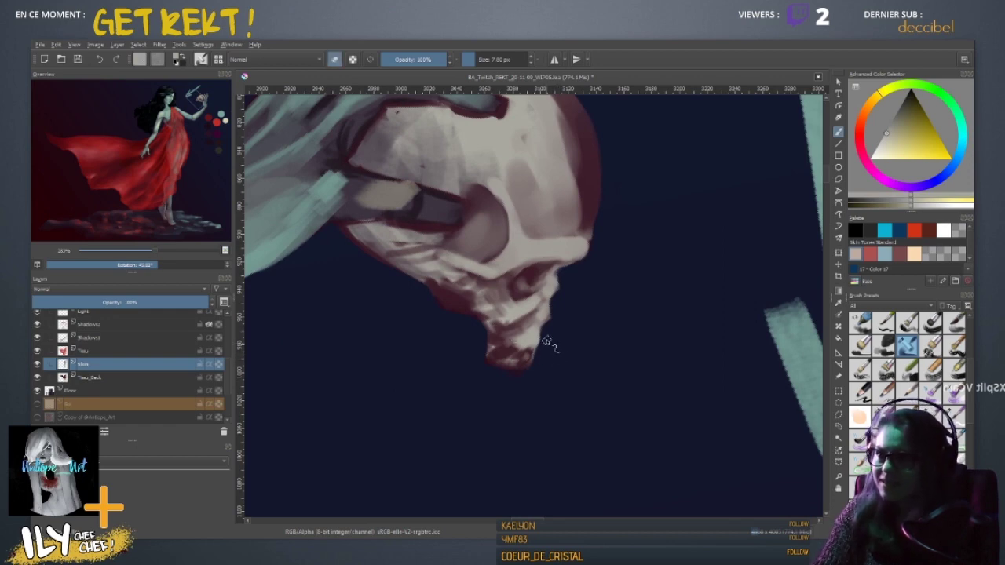
pyautogui.moveTo(545, 342)
pyautogui.mouseDown()
pyautogui.moveTo(525, 376)
pyautogui.moveTo(536, 342)
pyautogui.mouseUp()
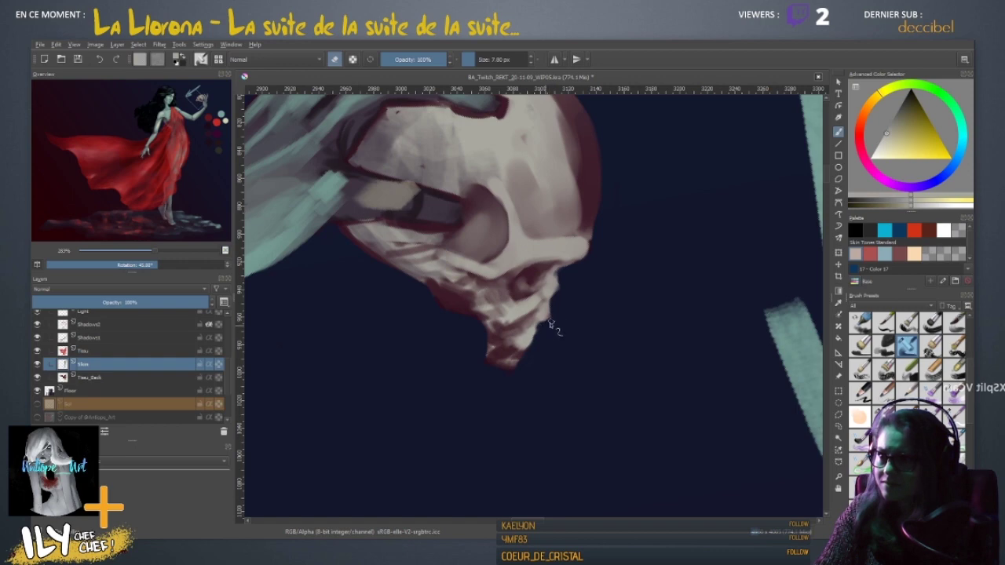
# - Block in the underside of the jaw in sampled dark maroon, using a brush of about 9 to 13 px
pyautogui.keyDown('ctrl'); pyautogui.click(460, 338); pyautogui.keyUp('ctrl')
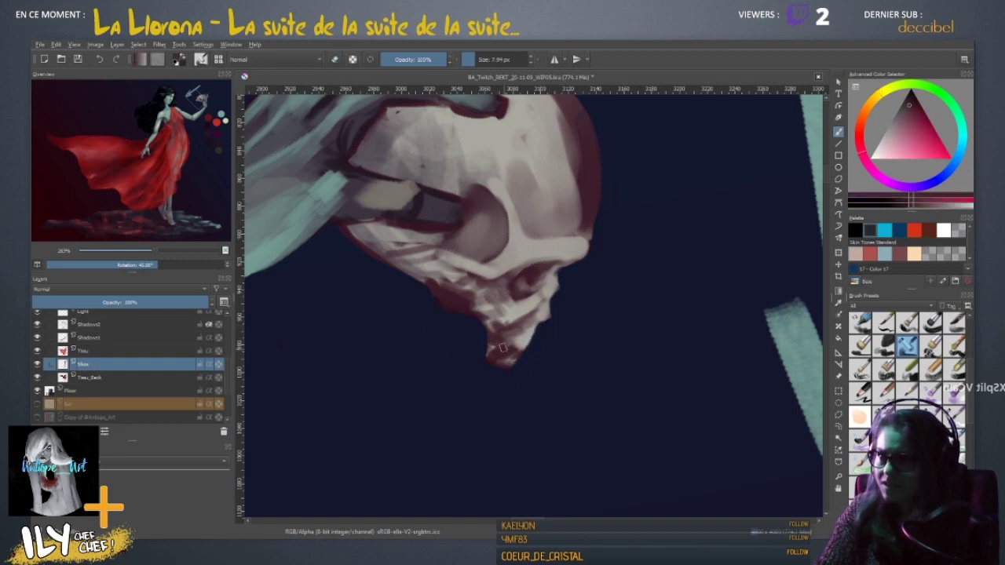
pyautogui.press('e')
pyautogui.moveTo(488, 333)
pyautogui.mouseDown()
pyautogui.moveTo(478, 348)
pyautogui.moveTo(483, 330)
pyautogui.moveTo(482, 350)
pyautogui.moveTo(498, 357)
pyautogui.mouseUp()
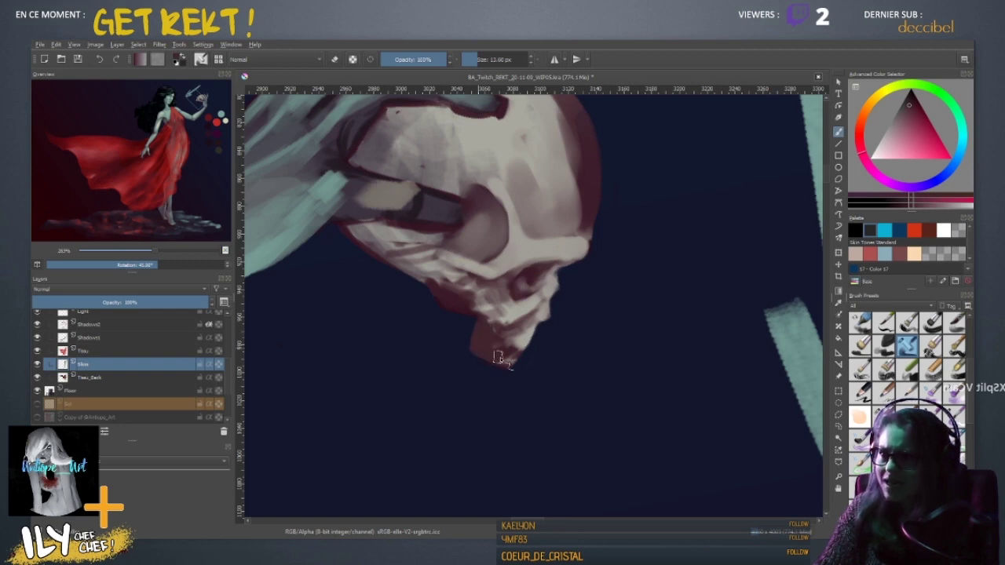
pyautogui.keyDown('ctrl'); pyautogui.click(452, 301); pyautogui.keyUp('ctrl')
pyautogui.keyDown('ctrl'); pyautogui.click(437, 227); pyautogui.keyUp('ctrl')
pyautogui.press('e')
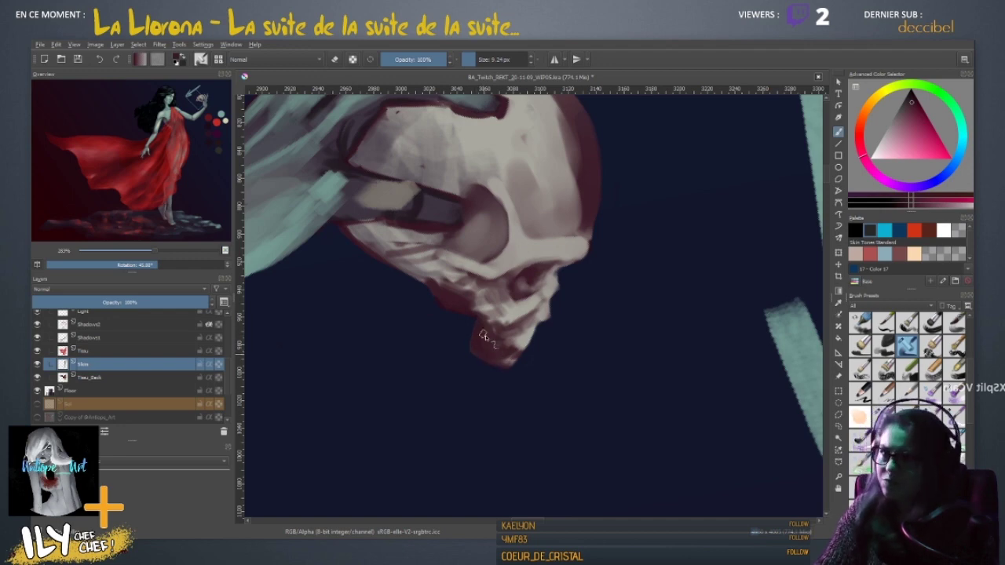
# - Erase along the outer lower edge of the dark jaw area at about 9 px to shorten and clean its contour
pyautogui.press('e')
pyautogui.moveTo(471, 352); pyautogui.dragTo(519, 376)
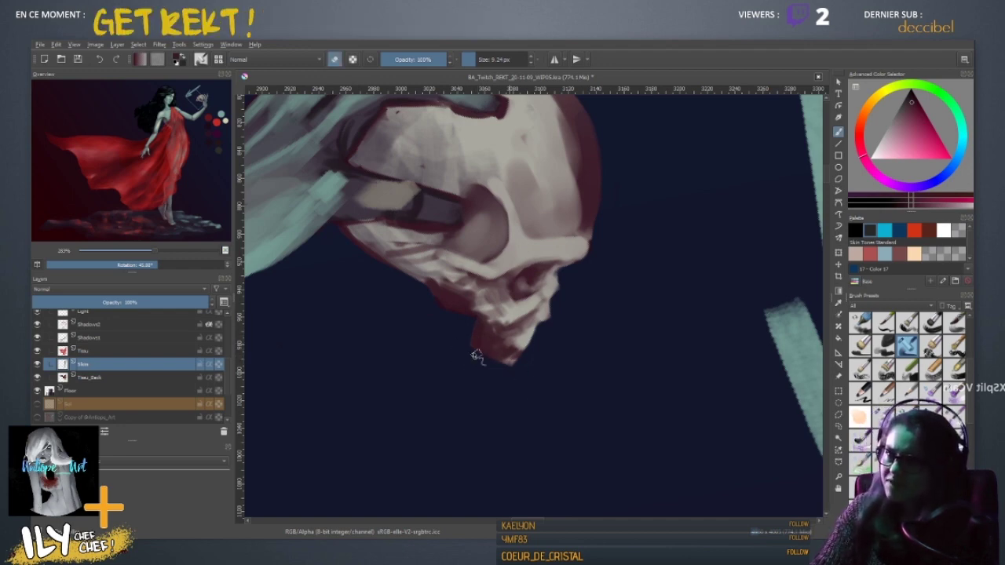
pyautogui.moveTo(479, 349); pyautogui.dragTo(512, 364)
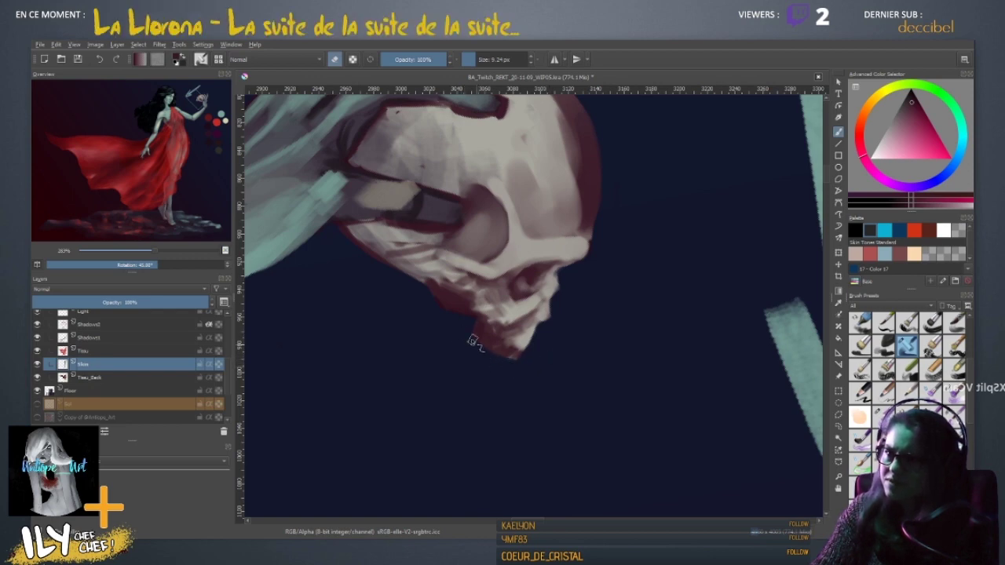
# - Model the tip of the jaw with sampled bone and dark maroon tones, using a brush of about 9 px
pyautogui.press('e')
pyautogui.keyDown('ctrl'); pyautogui.click(536, 334); pyautogui.keyUp('ctrl')
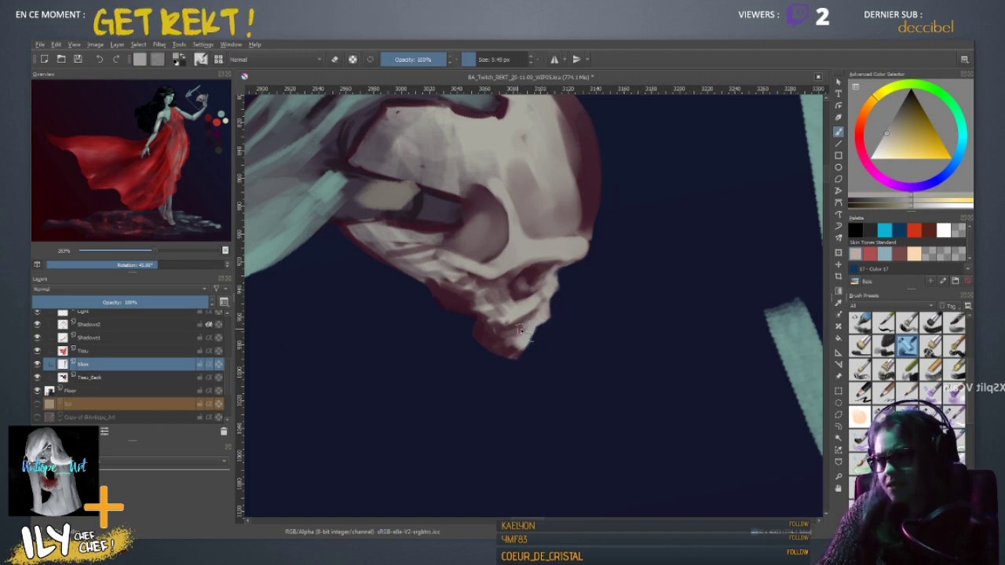
pyautogui.keyDown('ctrl'); pyautogui.click(519, 330); pyautogui.keyUp('ctrl')
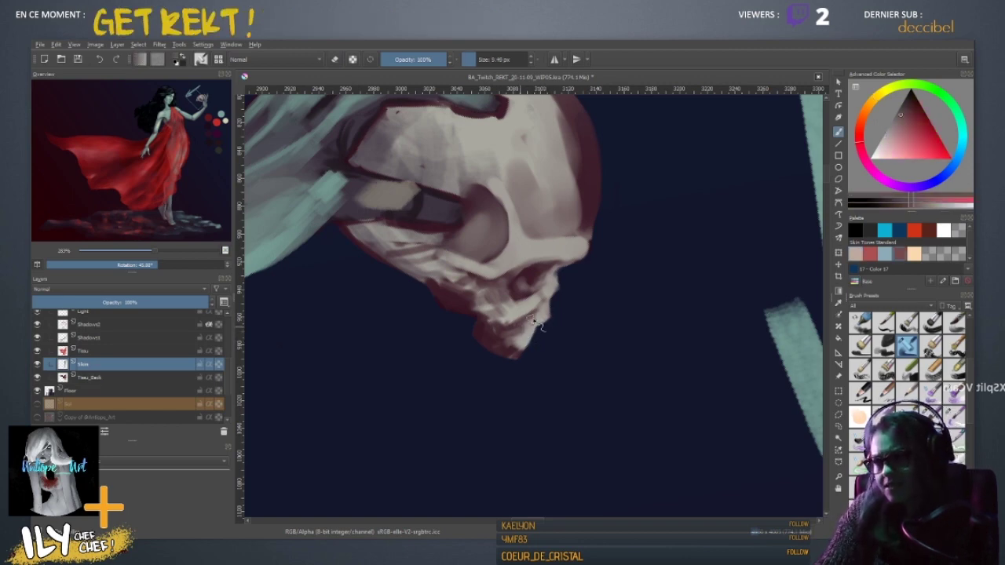
pyautogui.keyDown('ctrl'); pyautogui.click(479, 333); pyautogui.keyUp('ctrl')
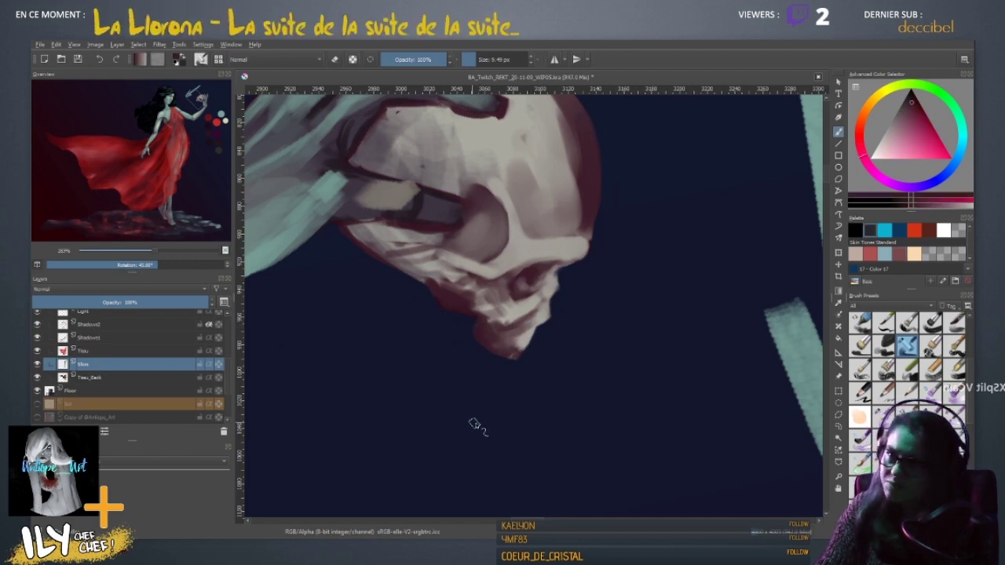
# - Reset the canvas rotation and trim the underside of the dark area behind the jaw with the eraser at about 9 px
pyautogui.press('5')
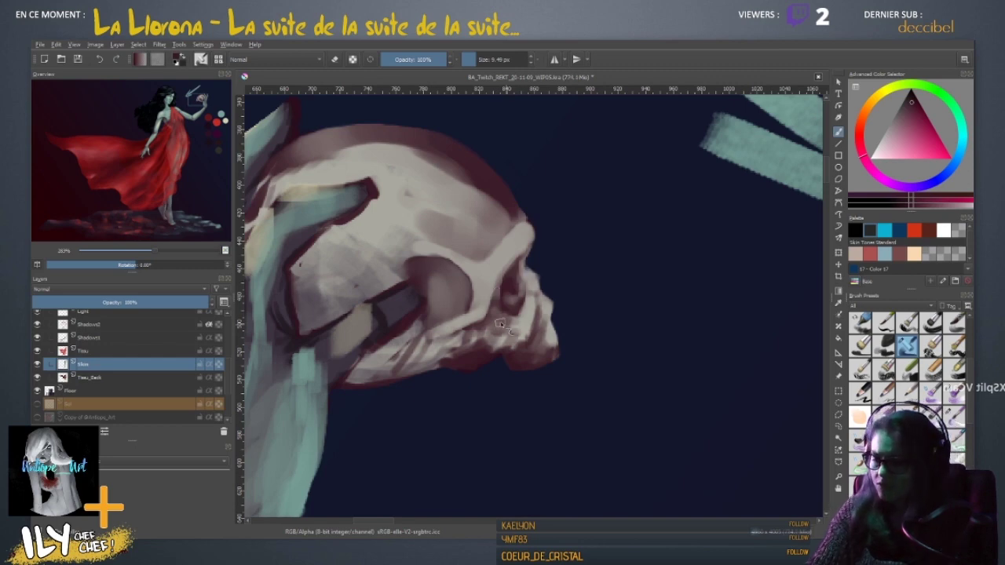
pyautogui.press('e')
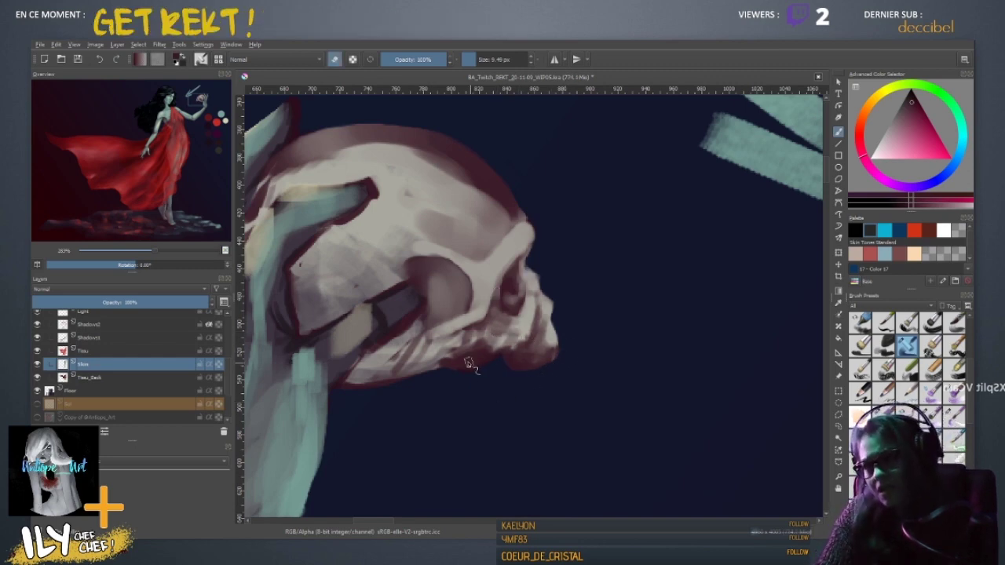
pyautogui.press('e')
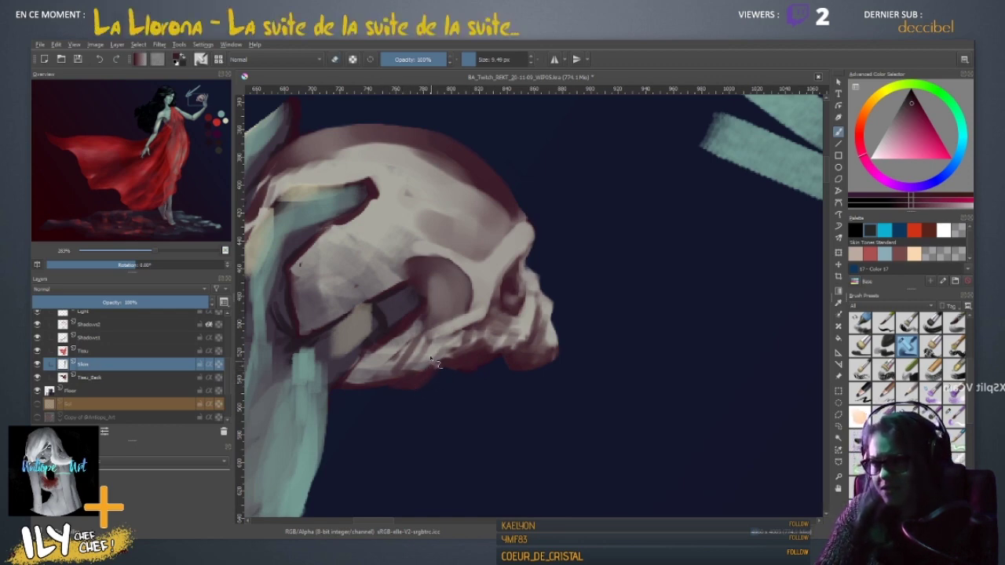
# - Repaint the lower rear of the skull beneath the thumb with sampled maroon and bone tones at about 17 px, covering the streaks
pyautogui.keyDown('ctrl'); pyautogui.click(411, 380); pyautogui.keyUp('ctrl')
pyautogui.moveTo(413, 380)
pyautogui.mouseDown()
pyautogui.moveTo(389, 358)
pyautogui.moveTo(417, 364)
pyautogui.moveTo(409, 348)
pyautogui.moveTo(395, 363)
pyautogui.moveTo(424, 359)
pyautogui.moveTo(414, 352)
pyautogui.moveTo(373, 369)
pyautogui.moveTo(414, 357)
pyautogui.moveTo(399, 346)
pyautogui.moveTo(372, 375)
pyautogui.moveTo(360, 367)
pyautogui.moveTo(405, 361)
pyautogui.mouseUp()
pyautogui.keyDown('ctrl'); pyautogui.click(366, 372); pyautogui.keyUp('ctrl')
pyautogui.keyDown('ctrl'); pyautogui.click(361, 366); pyautogui.keyUp('ctrl')
pyautogui.keyDown('ctrl'); pyautogui.click(374, 358); pyautogui.keyUp('ctrl')
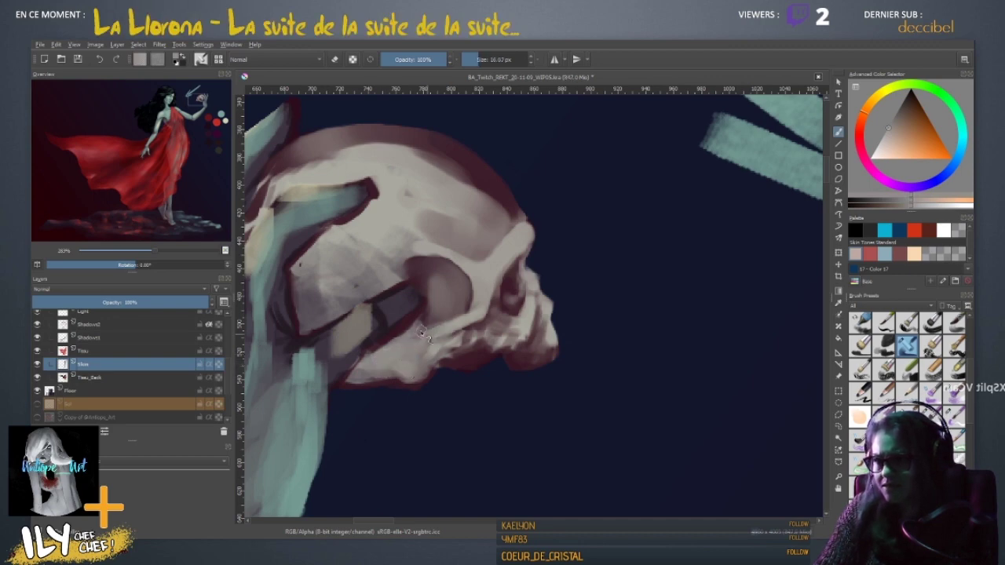
# - Lighten the eye socket with bone tone and block in mauve shadows below the cheekbone with sampled colours at about 17 px
pyautogui.moveTo(433, 274)
pyautogui.mouseDown()
pyautogui.moveTo(463, 301)
pyautogui.moveTo(443, 315)
pyautogui.moveTo(466, 288)
pyautogui.moveTo(439, 263)
pyautogui.moveTo(463, 300)
pyautogui.moveTo(474, 296)
pyautogui.moveTo(453, 268)
pyautogui.mouseUp()
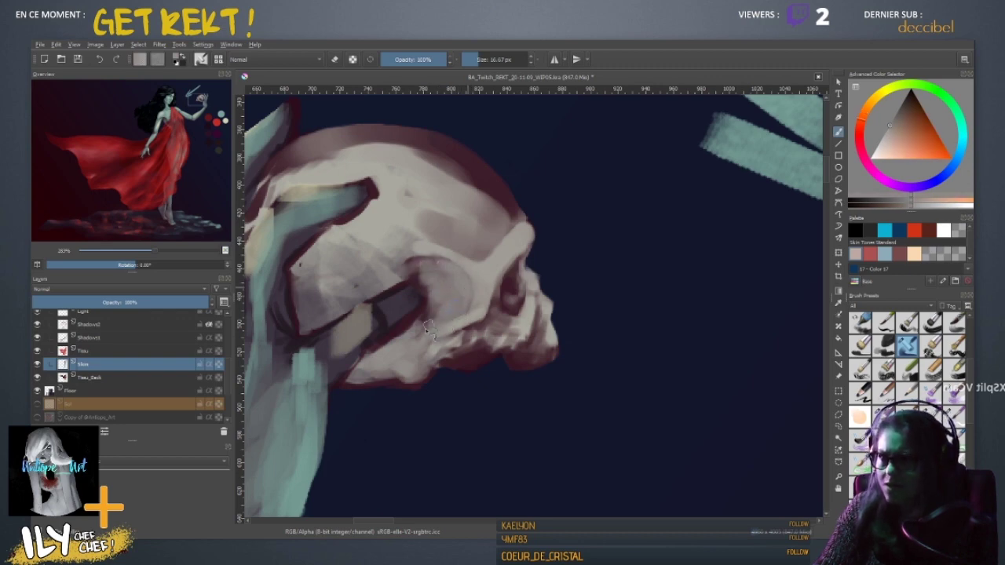
pyautogui.keyDown('ctrl'); pyautogui.click(459, 323); pyautogui.keyUp('ctrl')
pyautogui.keyDown('ctrl'); pyautogui.click(426, 309); pyautogui.keyUp('ctrl')
pyautogui.moveTo(430, 325)
pyautogui.mouseDown()
pyautogui.moveTo(399, 356)
pyautogui.moveTo(431, 336)
pyautogui.moveTo(407, 345)
pyautogui.moveTo(428, 322)
pyautogui.moveTo(414, 351)
pyautogui.mouseUp()
pyautogui.keyDown('ctrl'); pyautogui.click(476, 339); pyautogui.keyUp('ctrl')
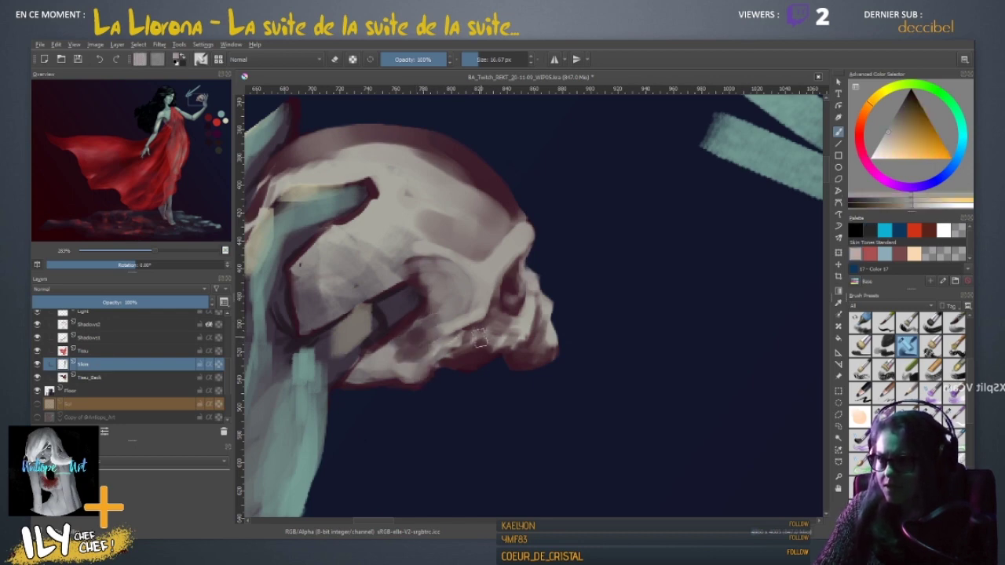
# - Carve out the underside of the skull between the jaw and the rear bone with the eraser at about 14 px, retouching its edge
pyautogui.press('e')
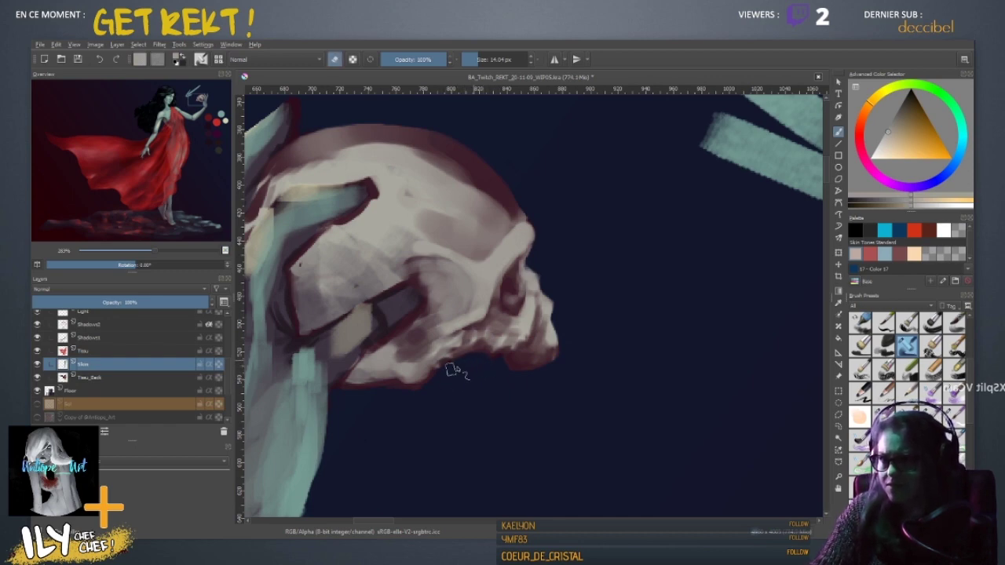
pyautogui.keyDown('ctrl'); pyautogui.click(481, 363); pyautogui.keyUp('ctrl')
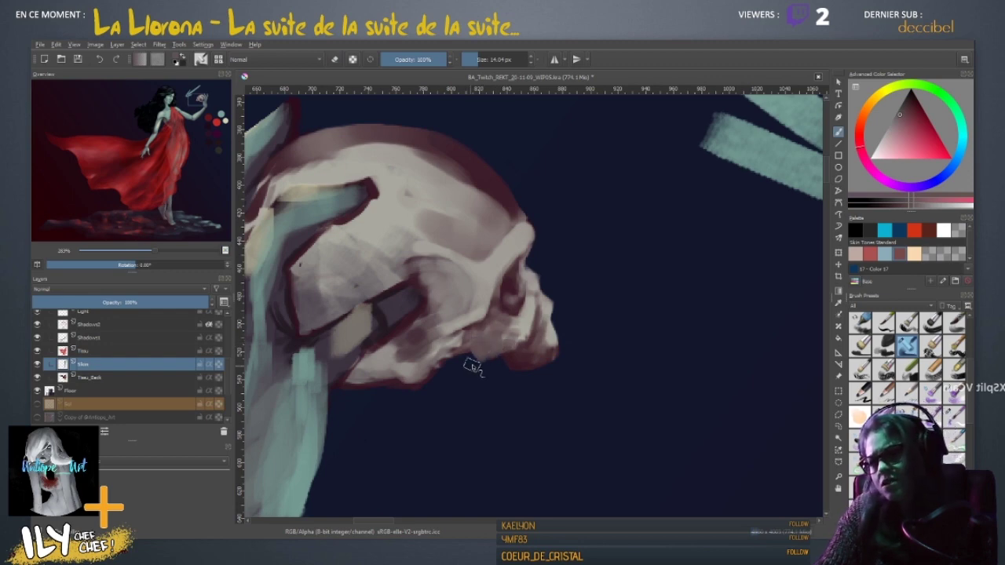
pyautogui.press('e')
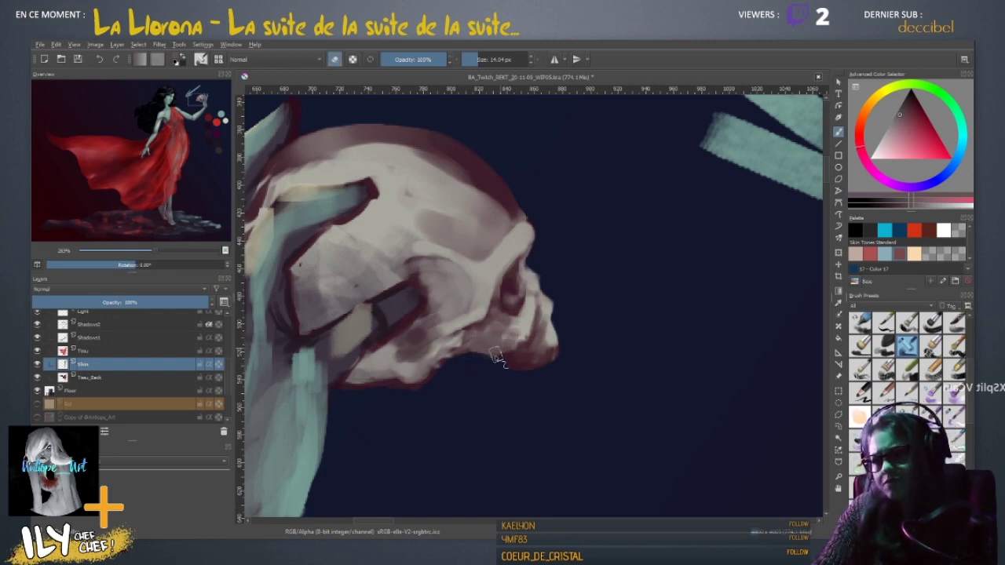
pyautogui.moveTo(498, 359)
pyautogui.mouseDown()
pyautogui.moveTo(469, 355)
pyautogui.moveTo(482, 355)
pyautogui.mouseUp()
pyautogui.press('e')
# - Build up the upper jaw below the nasal cavity with sampled bone and mauve tones, reducing the brush to about 11 px
pyautogui.keyDown('ctrl'); pyautogui.click(525, 322); pyautogui.keyUp('ctrl')
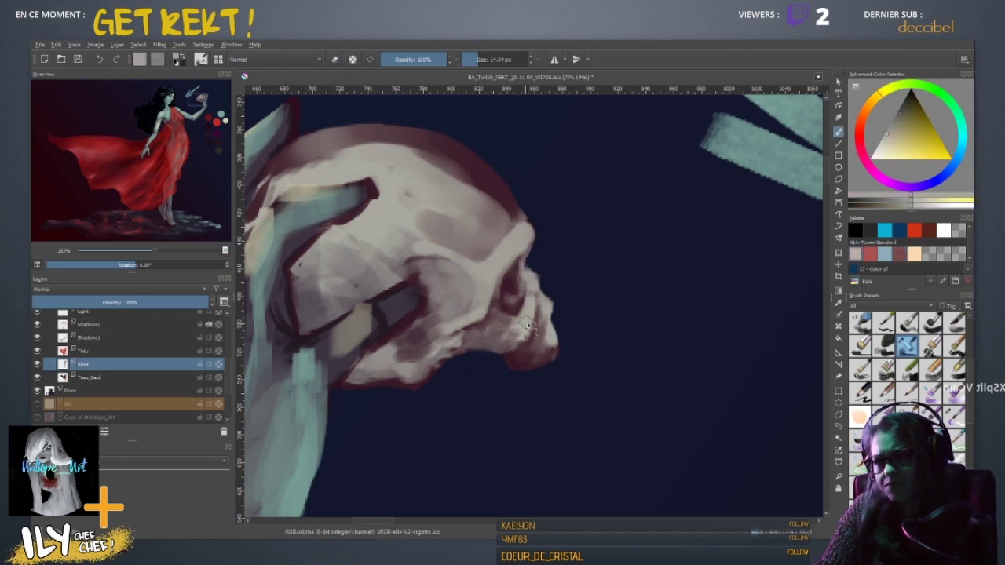
pyautogui.keyDown('shift'); pyautogui.moveTo(525, 324); pyautogui.dragTo(512, 338); pyautogui.keyUp('shift')
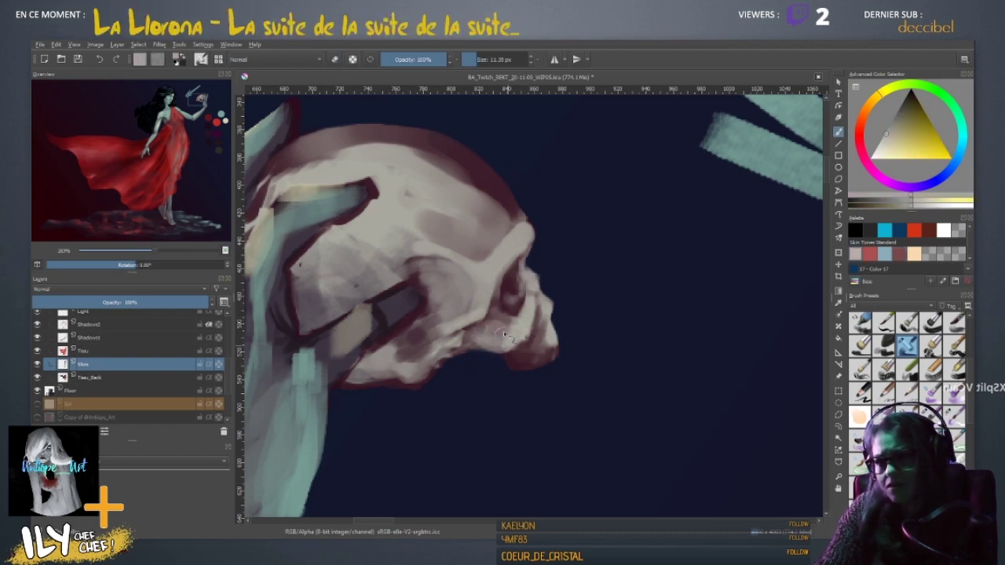
pyautogui.keyDown('ctrl'); pyautogui.click(511, 321); pyautogui.keyUp('ctrl')
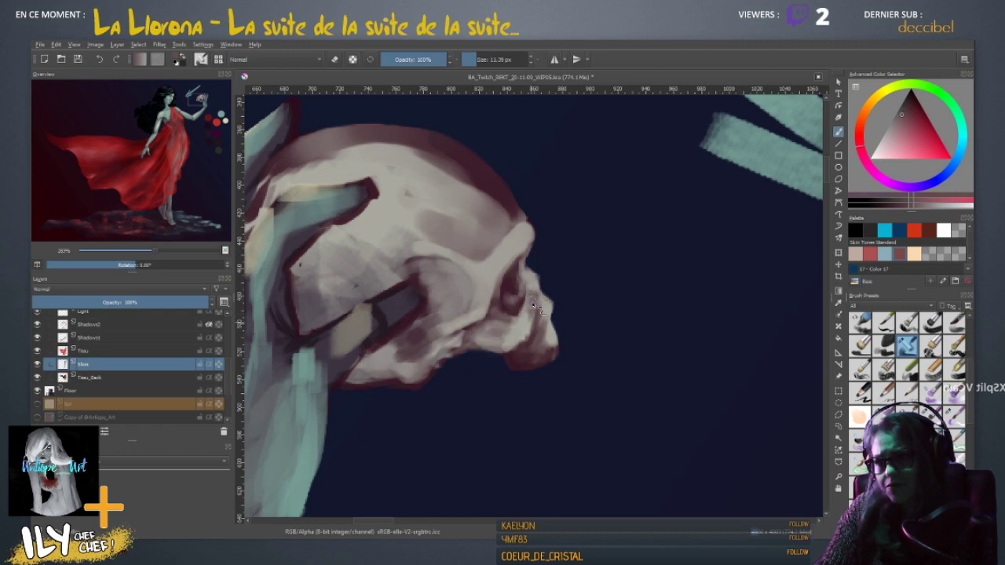
pyautogui.keyDown('ctrl'); pyautogui.click(537, 293); pyautogui.keyUp('ctrl')
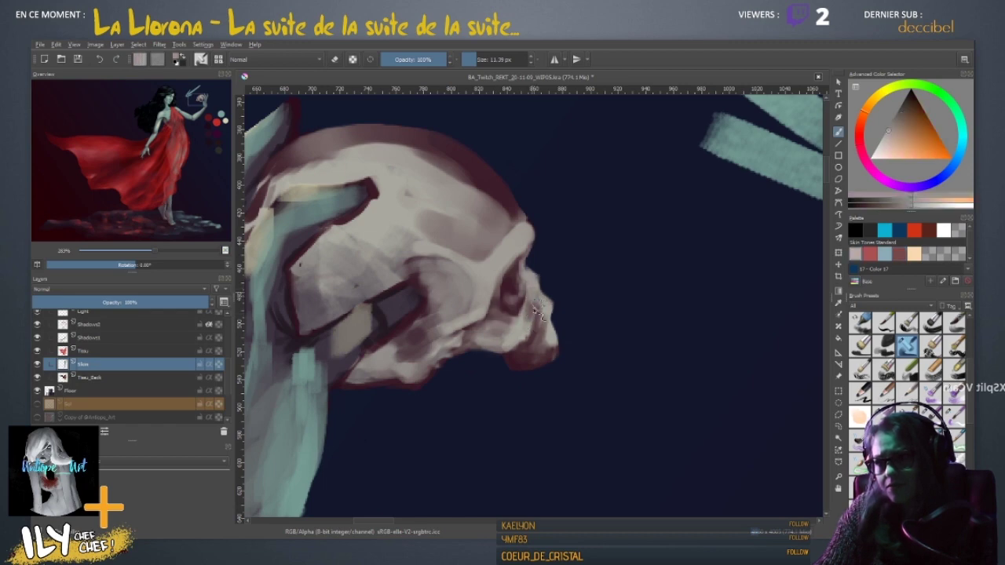
pyautogui.keyDown('ctrl'); pyautogui.click(529, 312); pyautogui.keyUp('ctrl')
# - Deepen the nasal cavity with sampled dark maroon and redefine its rim and the cheekbone ridge with bone tone at about 11 px
pyautogui.keyDown('ctrl'); pyautogui.click(517, 305); pyautogui.keyUp('ctrl')
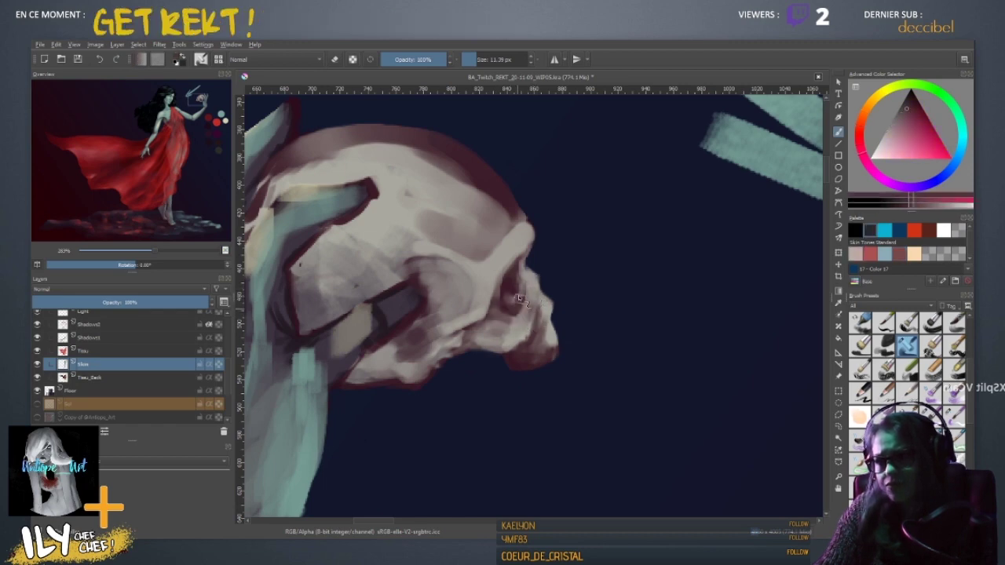
pyautogui.keyDown('ctrl'); pyautogui.click(517, 295); pyautogui.keyUp('ctrl')
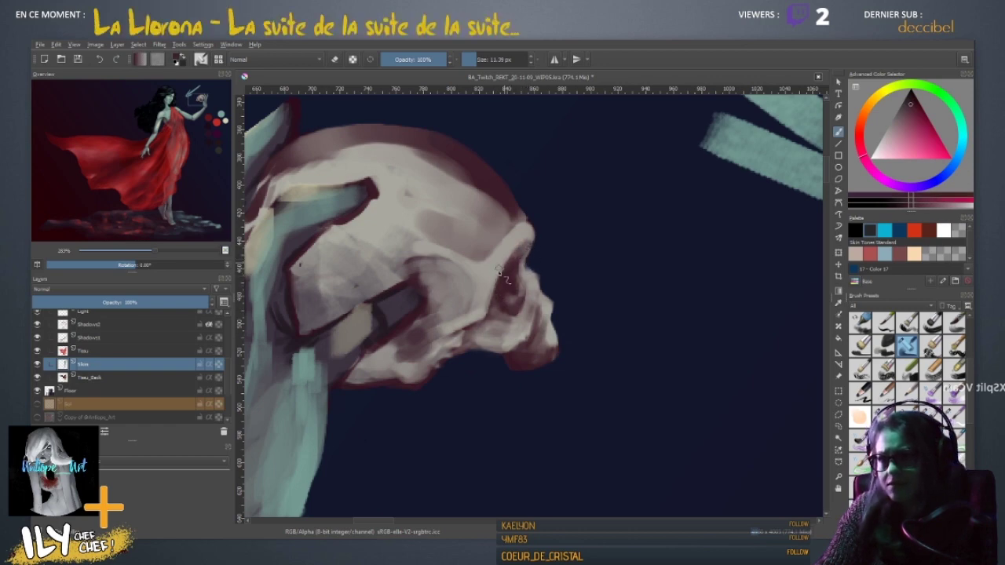
pyautogui.keyDown('ctrl'); pyautogui.click(522, 236); pyautogui.keyUp('ctrl')
pyautogui.moveTo(518, 241); pyautogui.dragTo(493, 292)
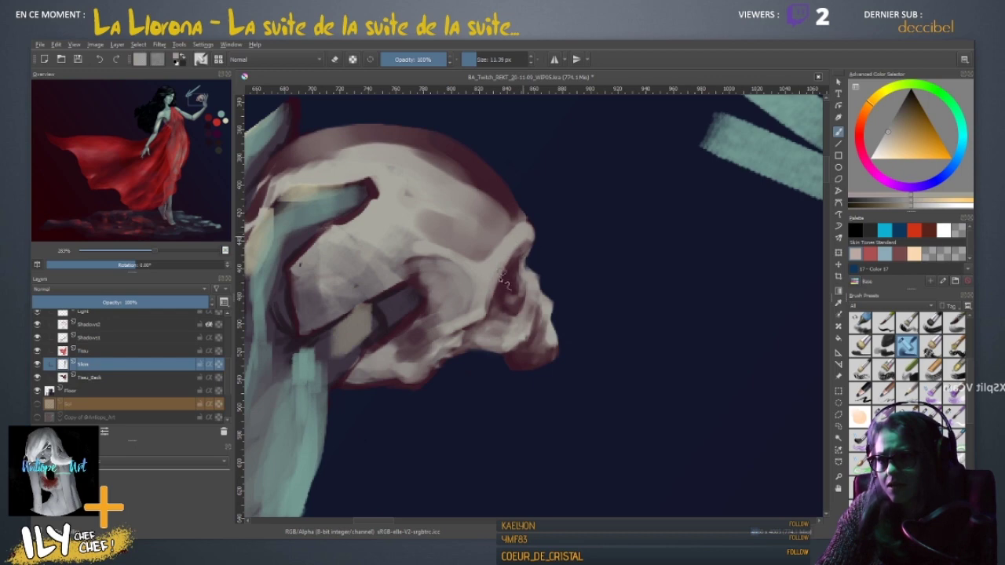
pyautogui.moveTo(512, 259)
pyautogui.mouseDown()
pyautogui.moveTo(490, 314)
pyautogui.moveTo(455, 336)
pyautogui.mouseUp()
# - Refine the shadow under the cheekbone and the rear jaw's lower edge with sampled maroon and bone tones at about 8 to 14 px
pyautogui.keyDown('ctrl'); pyautogui.click(411, 328); pyautogui.keyUp('ctrl')
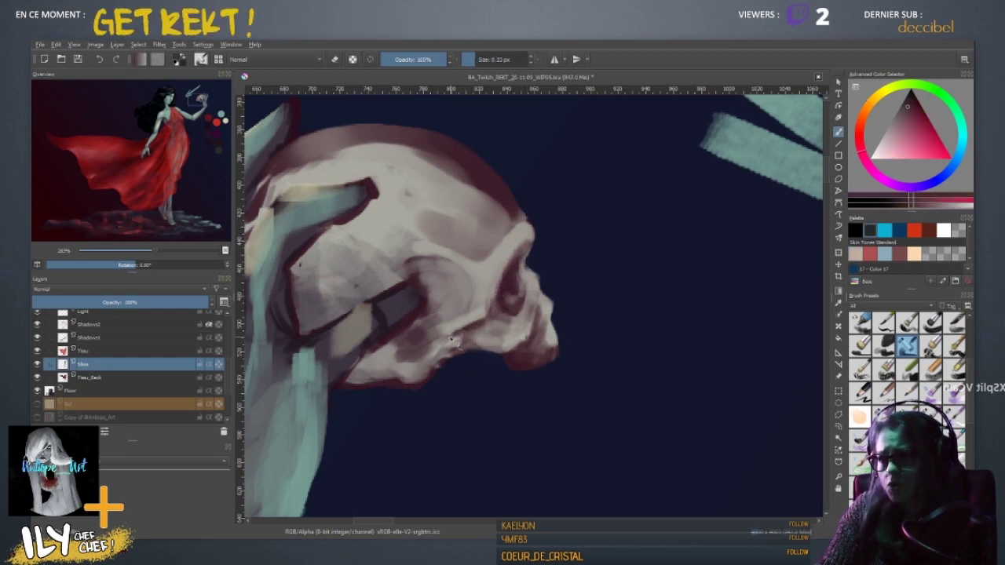
pyautogui.keyDown('ctrl'); pyautogui.click(426, 367); pyautogui.keyUp('ctrl')
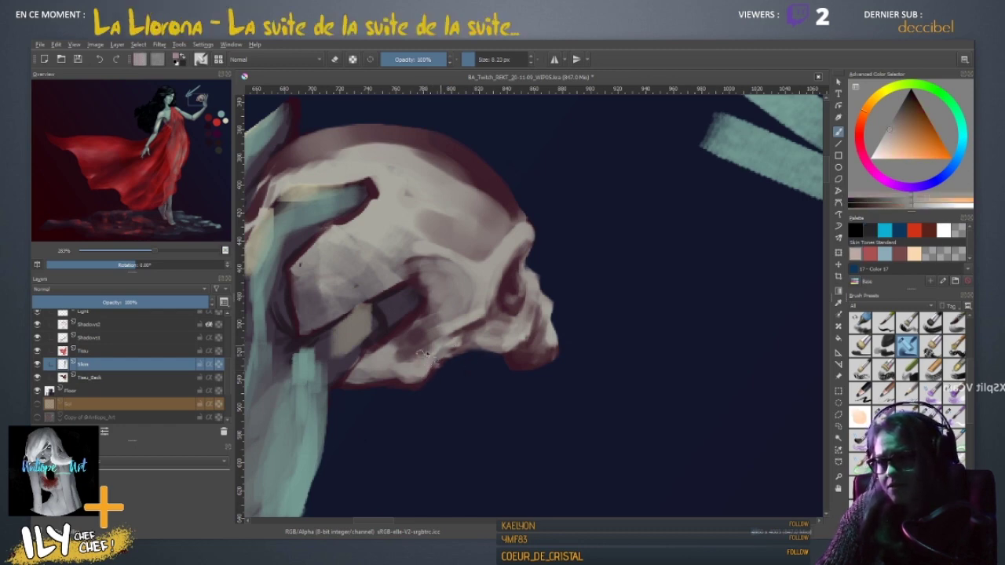
pyautogui.keyDown('shift'); pyautogui.moveTo(407, 367); pyautogui.dragTo(418, 367); pyautogui.keyUp('shift')
pyautogui.keyDown('ctrl'); pyautogui.click(404, 381); pyautogui.keyUp('ctrl')
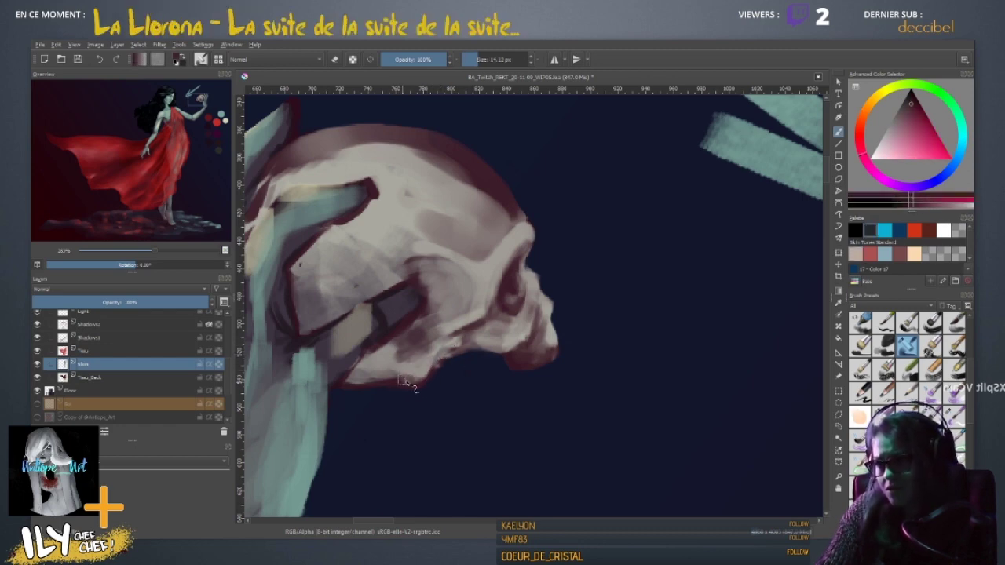
pyautogui.press('[')
pyautogui.press('[')
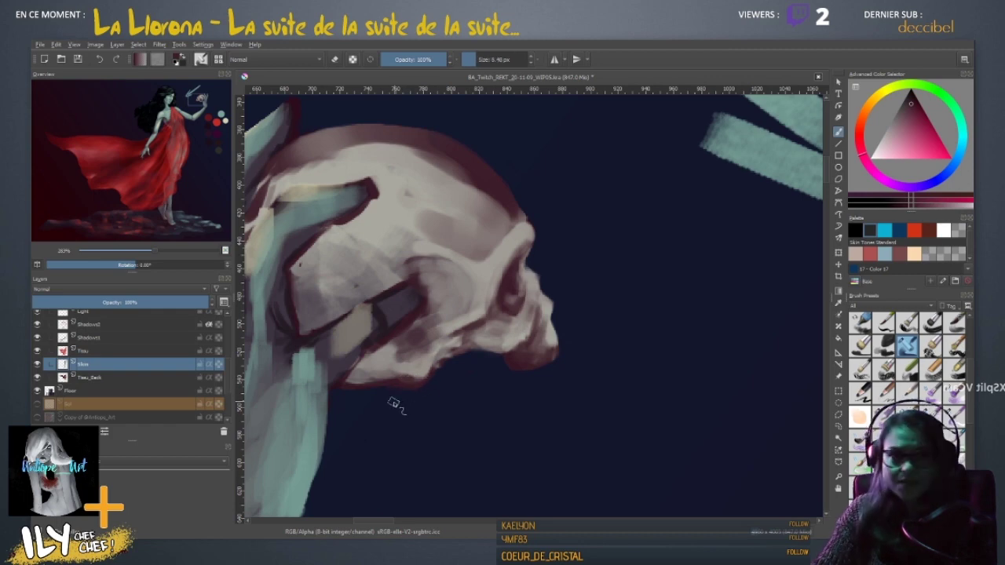
# - Rotate the canvas to 30°, trim the rear jaw's lower contour at about 9 px, and lighten the cheek's dark patch with bone tone
pyautogui.press('e')
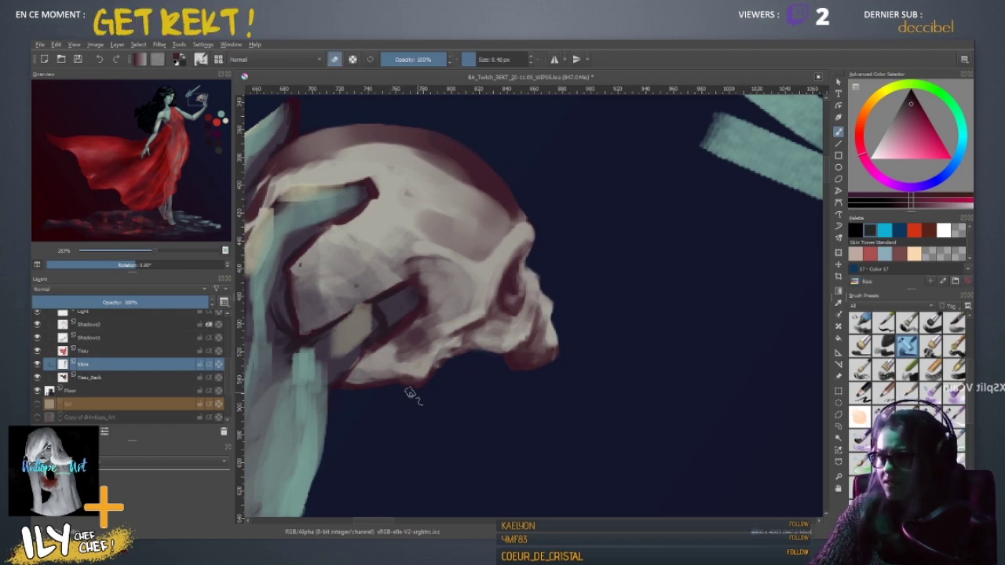
pyautogui.press('6')
pyautogui.press('6')
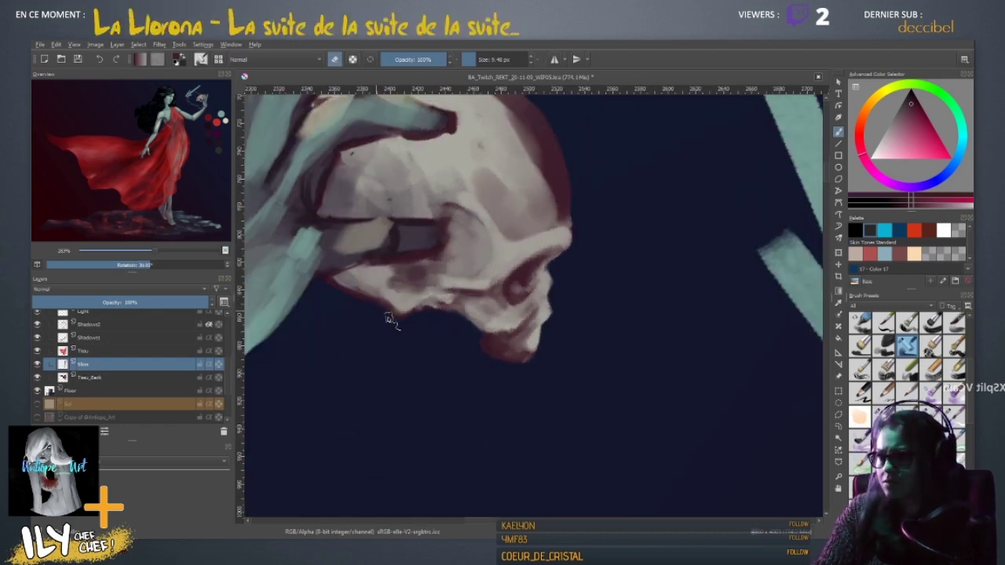
pyautogui.keyDown('ctrl'); pyautogui.click(405, 305); pyautogui.keyUp('ctrl')
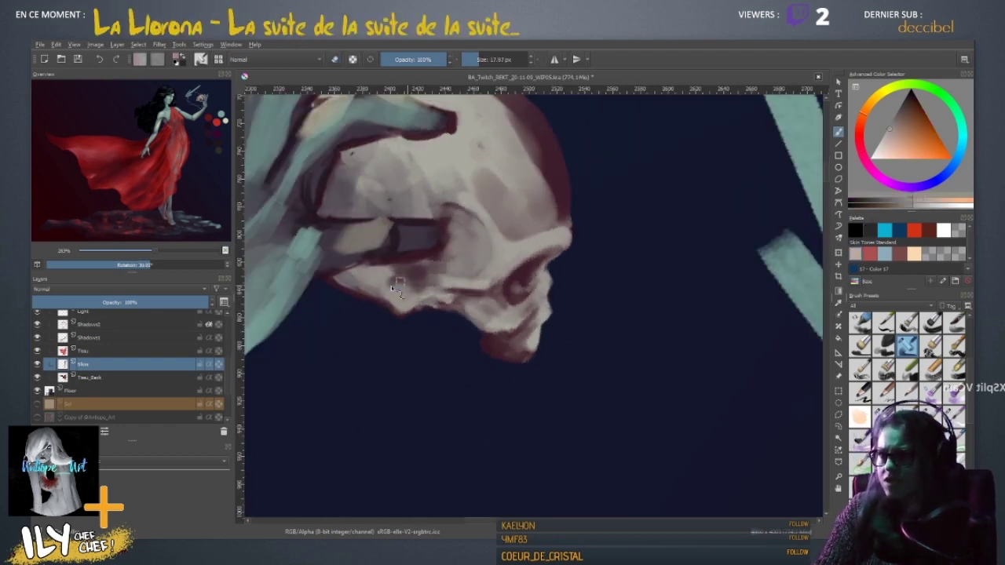
pyautogui.moveTo(422, 294)
pyautogui.mouseDown()
pyautogui.moveTo(417, 270)
pyautogui.moveTo(418, 283)
pyautogui.moveTo(448, 284)
pyautogui.mouseUp()
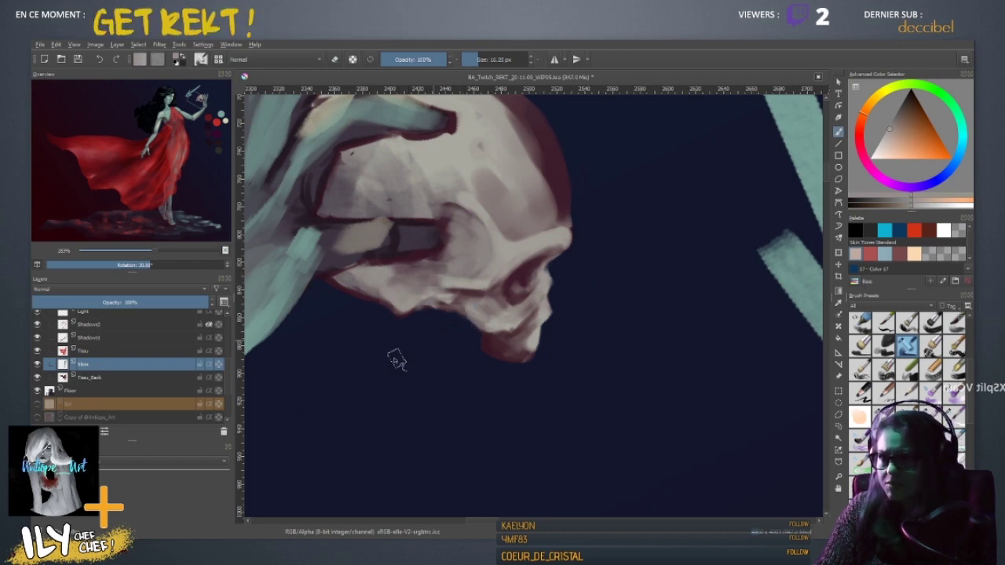
# - Check the skull against the whole figure with the rotation reset, comparing mirrored and normal views at several zoom levels
pyautogui.press('5')
pyautogui.press('1')
pyautogui.press('-')
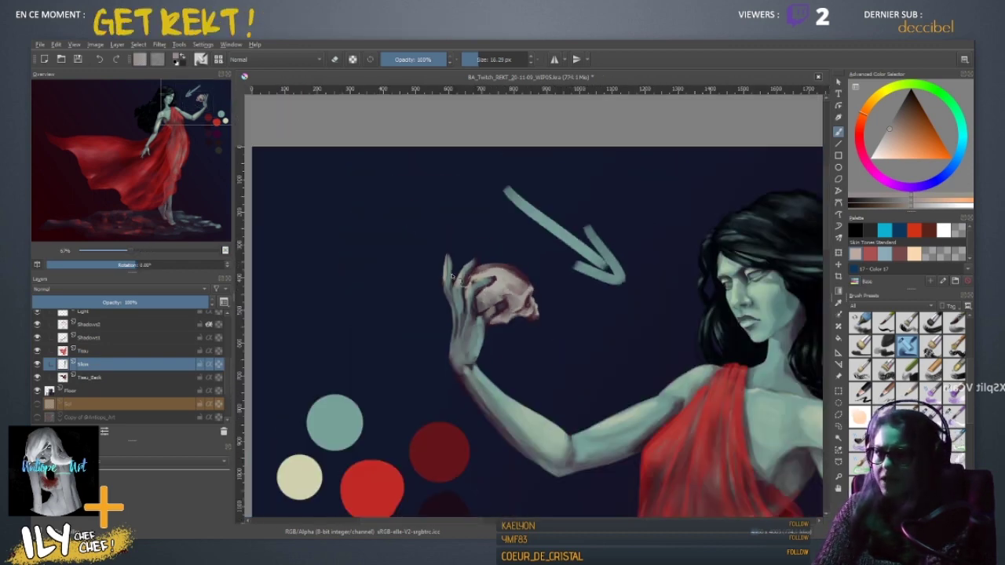
pyautogui.press('m')
pyautogui.press('+')
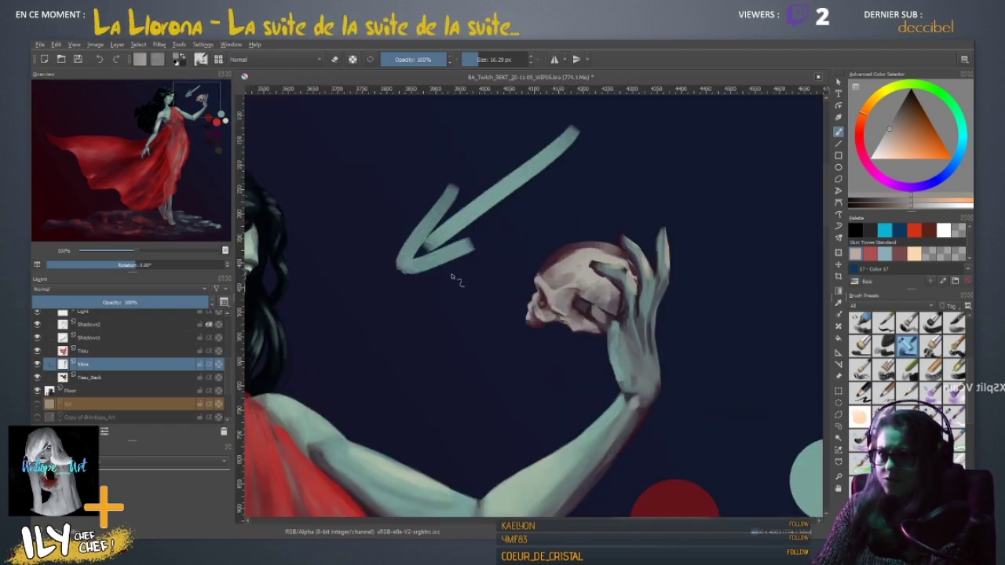
pyautogui.press('-')
pyautogui.press('-')
pyautogui.press('-')
pyautogui.press('-')
pyautogui.scroll(1, 453, 276)
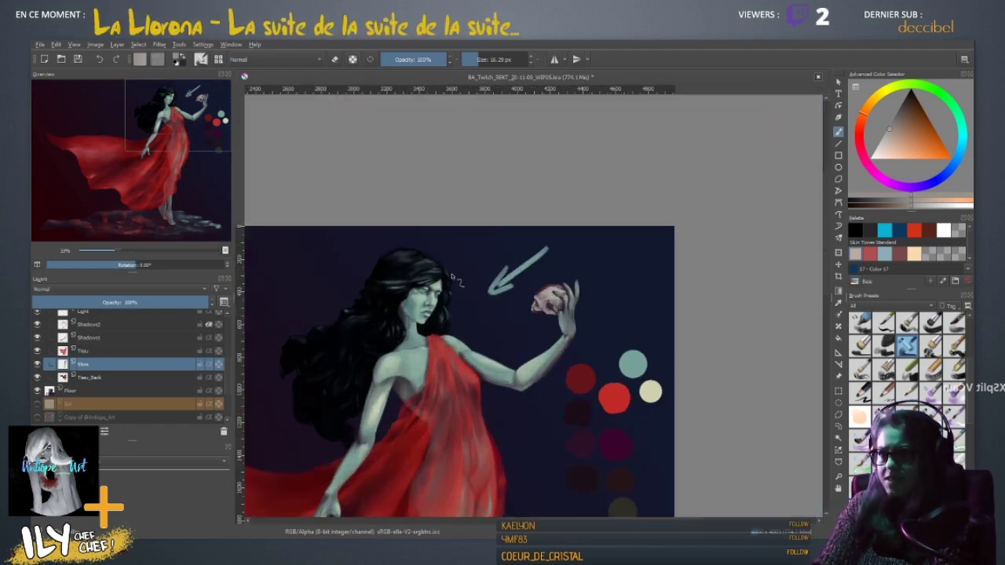
pyautogui.scroll(3, 453, 276)
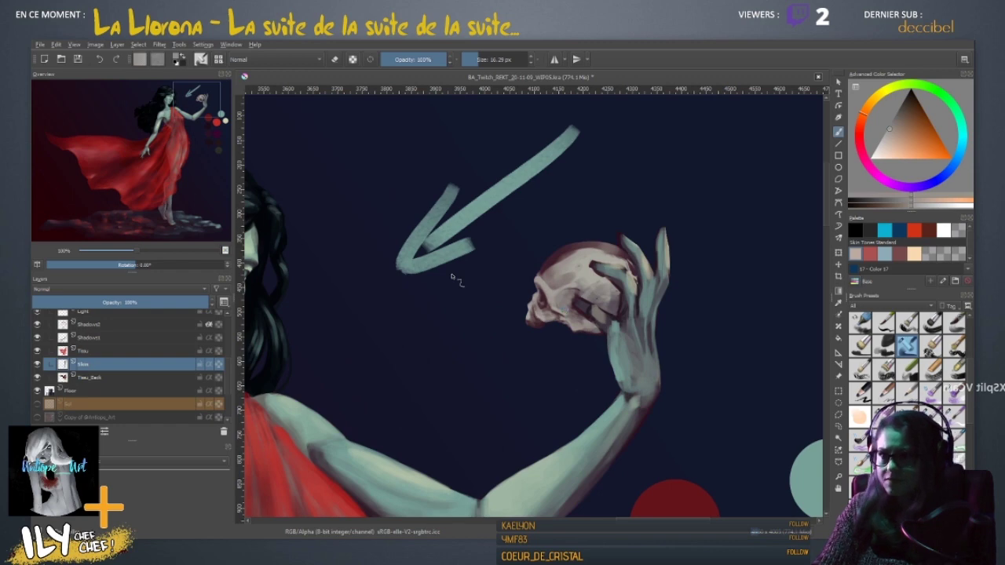
# - Smooth the cranium's shading in the unmirrored view with sampled bone tones, using a brush of about 22 to 28 px
pyautogui.moveTo(560, 416); pyautogui.dragTo(426, 345)
pyautogui.scroll(2, 507, 317)
pyautogui.keyDown('ctrl'); pyautogui.click(531, 236); pyautogui.keyUp('ctrl')
pyautogui.moveTo(521, 231)
pyautogui.mouseDown()
pyautogui.moveTo(597, 185)
pyautogui.moveTo(551, 209)
pyautogui.moveTo(541, 232)
pyautogui.moveTo(578, 241)
pyautogui.mouseUp()
pyautogui.keyDown('ctrl'); pyautogui.click(589, 237); pyautogui.keyUp('ctrl')
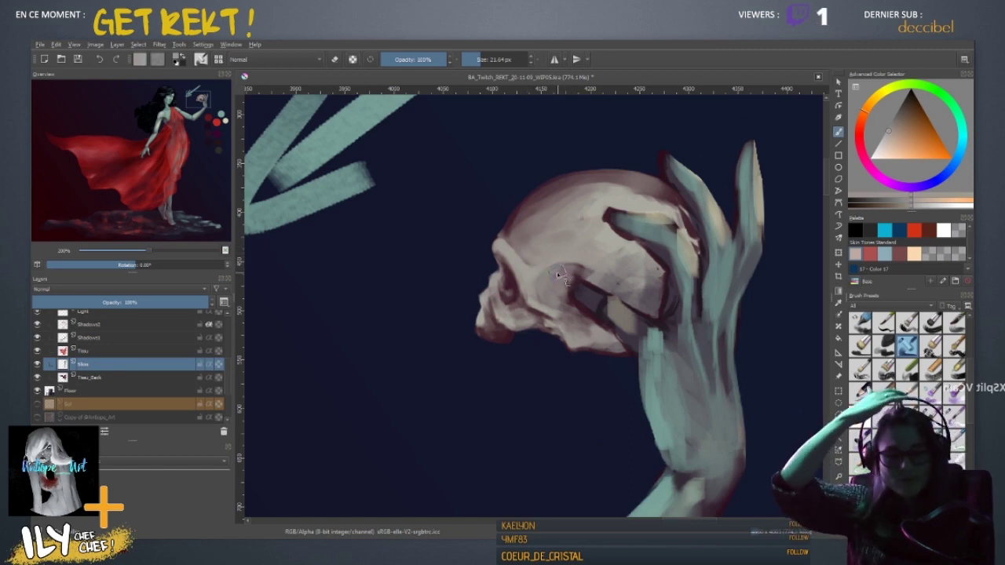
pyautogui.keyDown('ctrl'); pyautogui.click(604, 238); pyautogui.keyUp('ctrl')
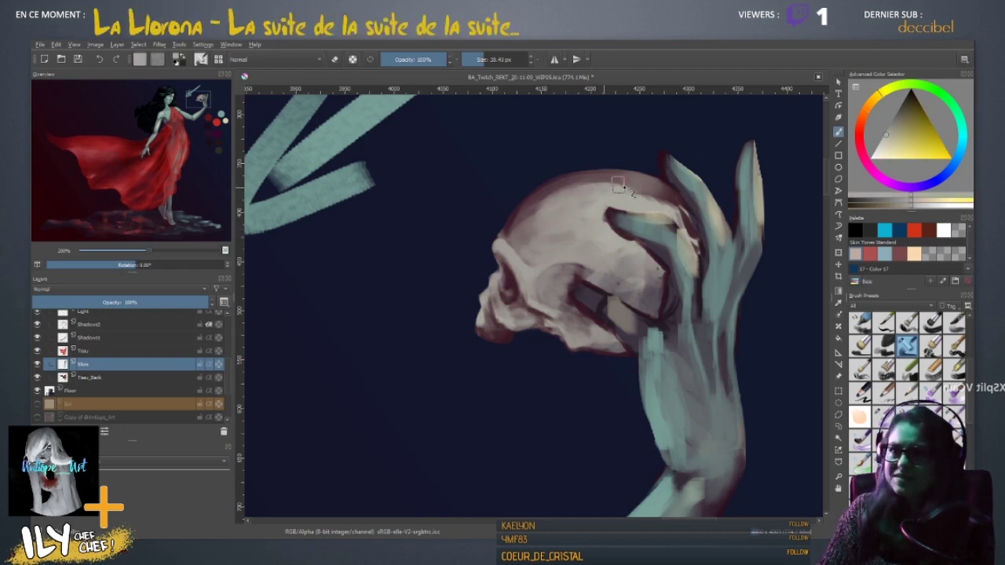
# - Extend the bone tone over the skull's dark top rim and paint sampled maroon shadows around the fingers holding it
pyautogui.moveTo(619, 185)
pyautogui.mouseDown()
pyautogui.moveTo(674, 201)
pyautogui.moveTo(644, 207)
pyautogui.moveTo(626, 193)
pyautogui.moveTo(683, 217)
pyautogui.mouseUp()
pyautogui.keyDown('ctrl'); pyautogui.click(685, 218); pyautogui.keyUp('ctrl')
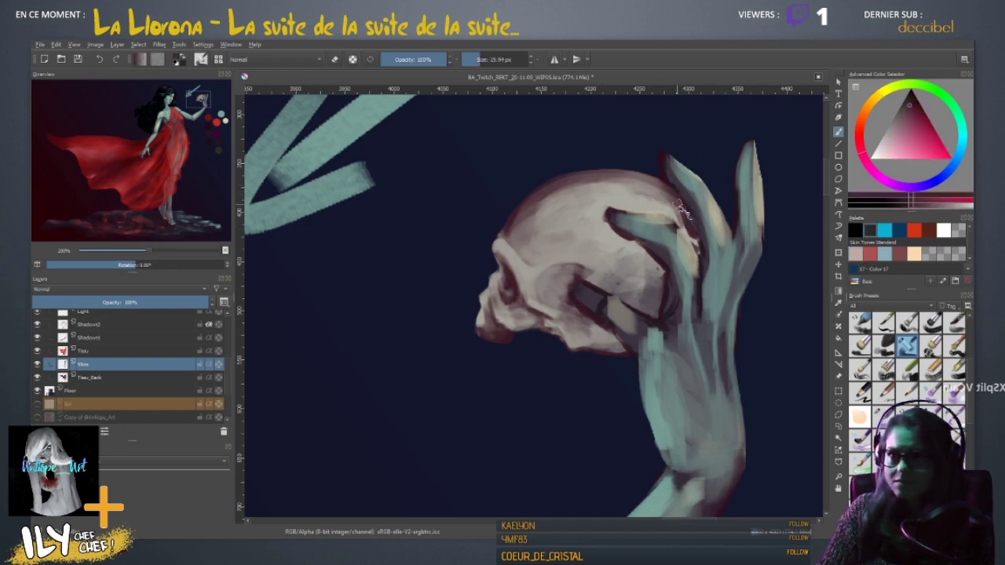
pyautogui.moveTo(695, 240); pyautogui.dragTo(705, 256)
pyautogui.moveTo(680, 220)
pyautogui.mouseDown()
pyautogui.moveTo(638, 208)
pyautogui.moveTo(624, 217)
pyautogui.mouseUp()
pyautogui.keyDown('ctrl'); pyautogui.click(637, 259); pyautogui.keyUp('ctrl')
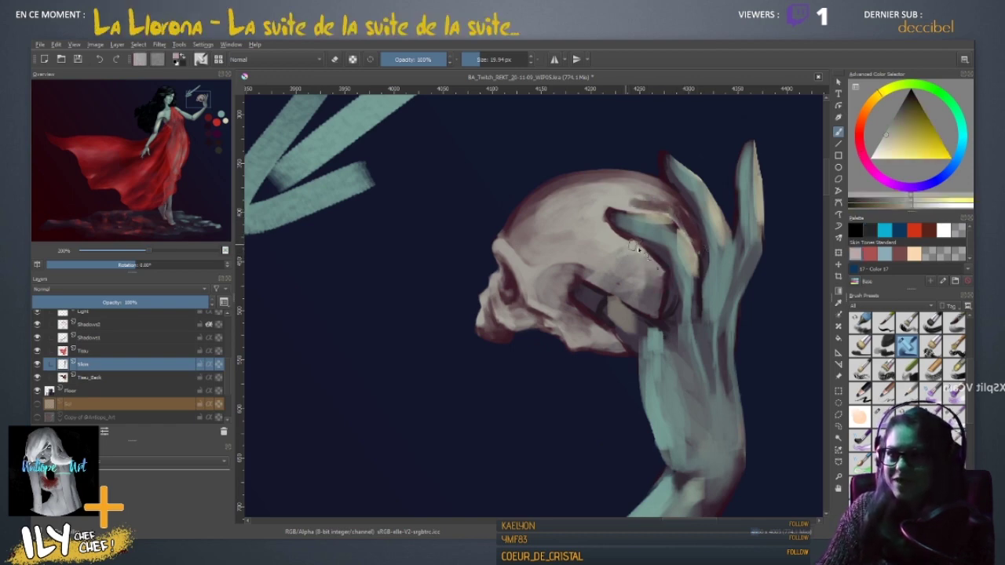
# - Shade the skull's rear cranium below the index finger with sampled mauve and maroon tones at about 16 px
pyautogui.moveTo(661, 255)
pyautogui.mouseDown()
pyautogui.moveTo(642, 274)
pyautogui.moveTo(657, 274)
pyautogui.moveTo(662, 291)
pyautogui.moveTo(661, 273)
pyautogui.moveTo(658, 307)
pyautogui.moveTo(665, 286)
pyautogui.moveTo(662, 307)
pyautogui.moveTo(626, 289)
pyautogui.mouseUp()
pyautogui.keyDown('ctrl'); pyautogui.click(659, 306); pyautogui.keyUp('ctrl')
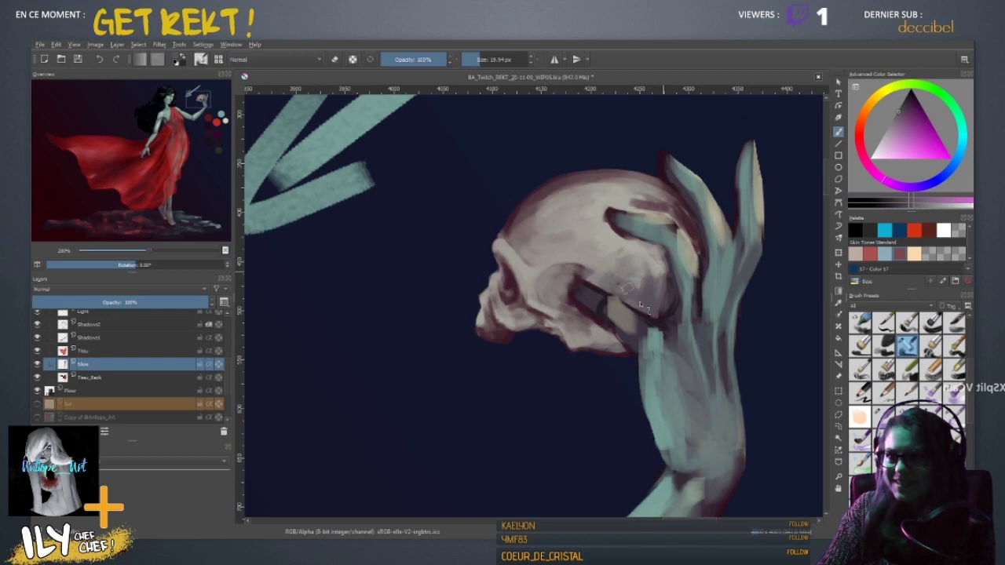
pyautogui.keyDown('ctrl'); pyautogui.click(634, 242); pyautogui.keyUp('ctrl')
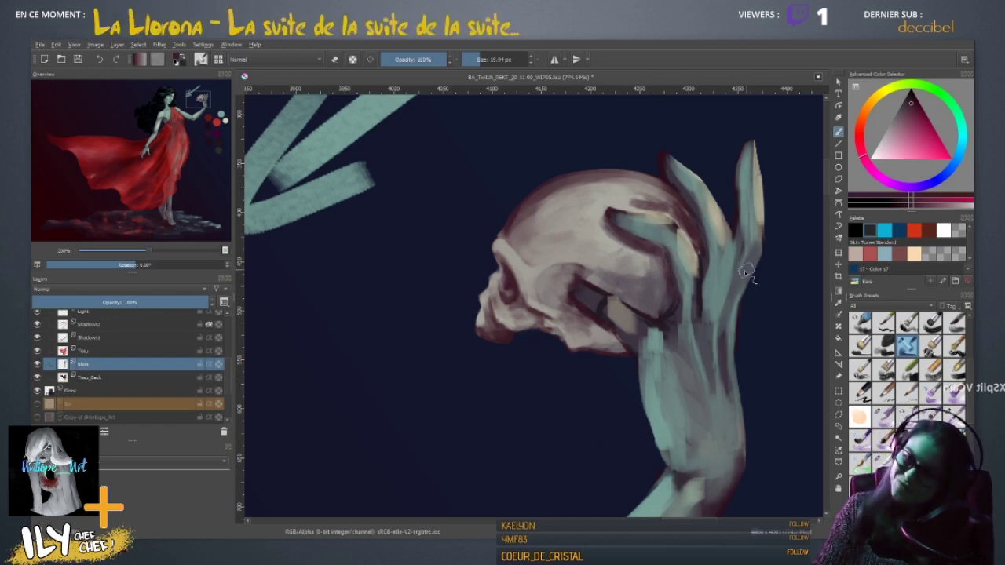
# - Mirror the view and repaint the finger bases beside the skull with sampled teal and beige, using a brush of about 11 to 16 px
pyautogui.press('m')
pyautogui.moveTo(406, 272)
pyautogui.mouseDown()
pyautogui.moveTo(527, 265)
pyautogui.moveTo(495, 311)
pyautogui.mouseUp()
pyautogui.keyDown('ctrl'); pyautogui.click(467, 322); pyautogui.keyUp('ctrl')
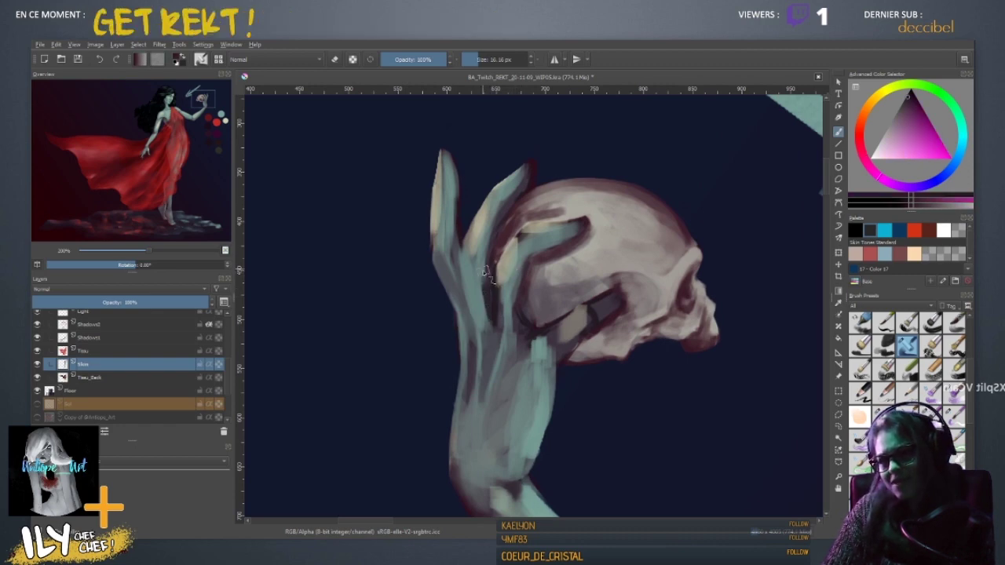
pyautogui.keyDown('ctrl'); pyautogui.click(496, 292); pyautogui.keyUp('ctrl')
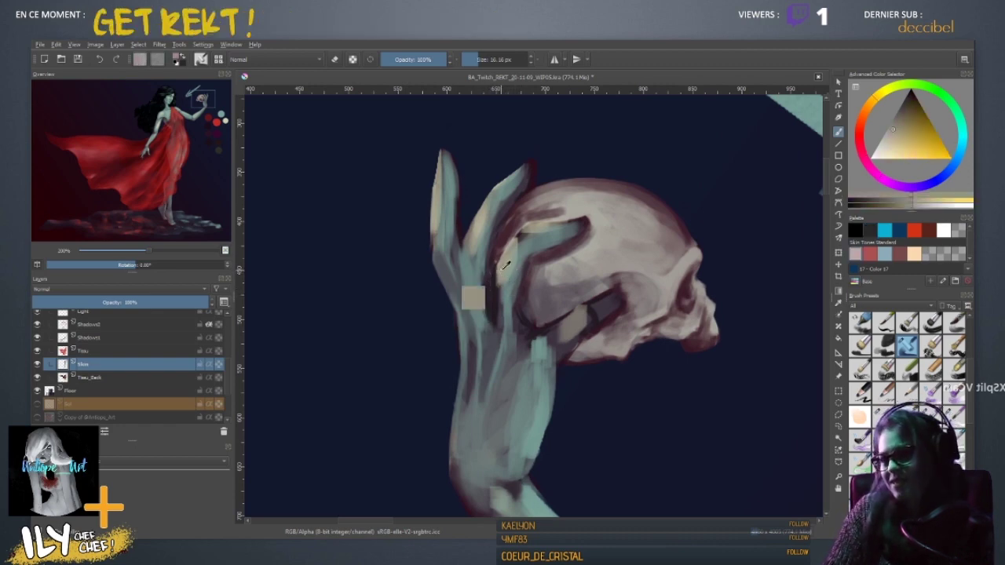
pyautogui.keyDown('ctrl'); pyautogui.click(497, 303); pyautogui.keyUp('ctrl')
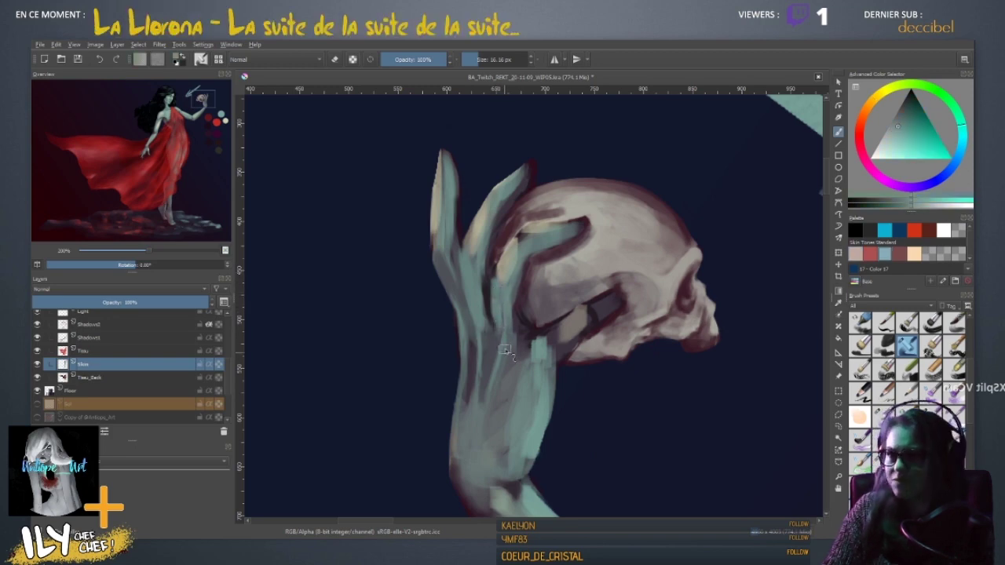
pyautogui.keyDown('shift'); pyautogui.moveTo(532, 345); pyautogui.dragTo(518, 345); pyautogui.keyUp('shift')
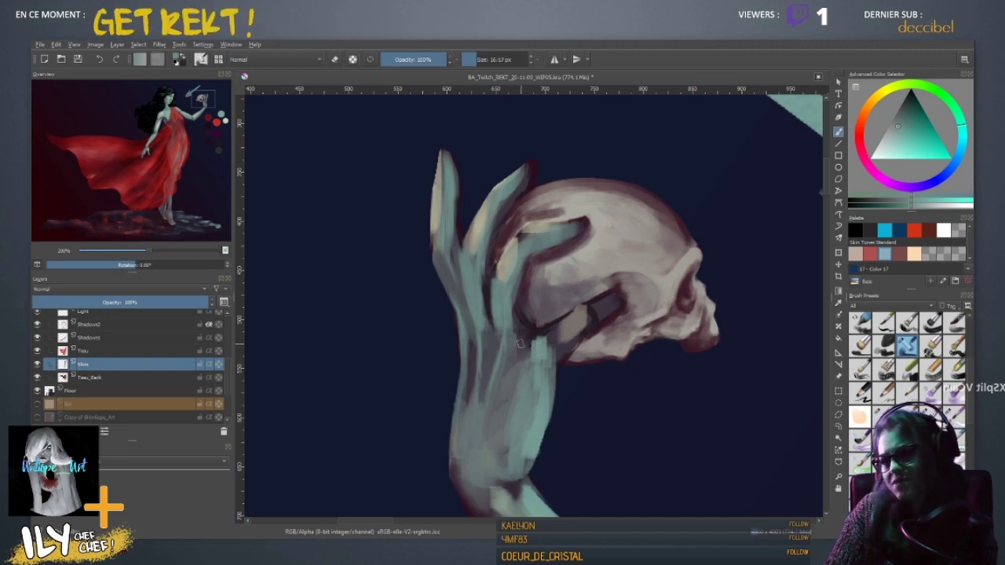
pyautogui.keyDown('ctrl'); pyautogui.click(503, 340); pyautogui.keyUp('ctrl')
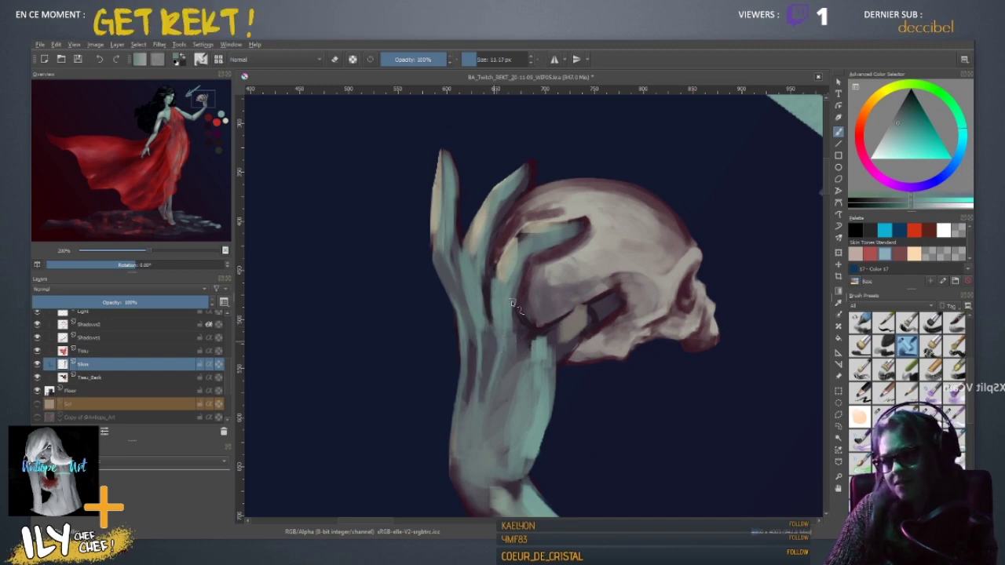
pyautogui.keyDown('ctrl'); pyautogui.click(505, 264); pyautogui.keyUp('ctrl')
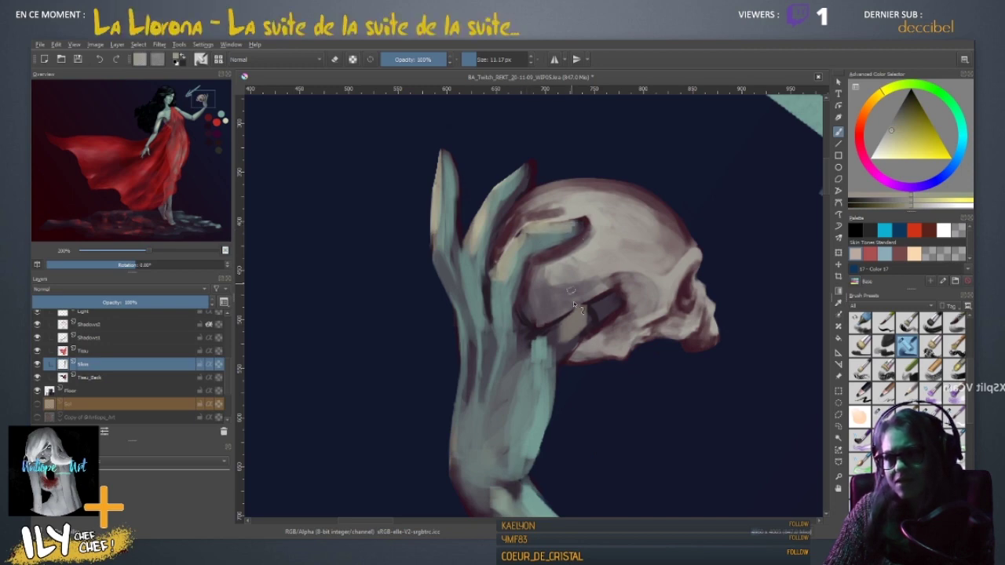
# - Refine the index finger's edge and the dark shadow between it and the skull with sampled tones at about 11 px
pyautogui.moveTo(548, 275)
pyautogui.mouseDown()
pyautogui.moveTo(584, 280)
pyautogui.moveTo(565, 281)
pyautogui.mouseUp()
pyautogui.keyDown('ctrl'); pyautogui.click(548, 273); pyautogui.keyUp('ctrl')
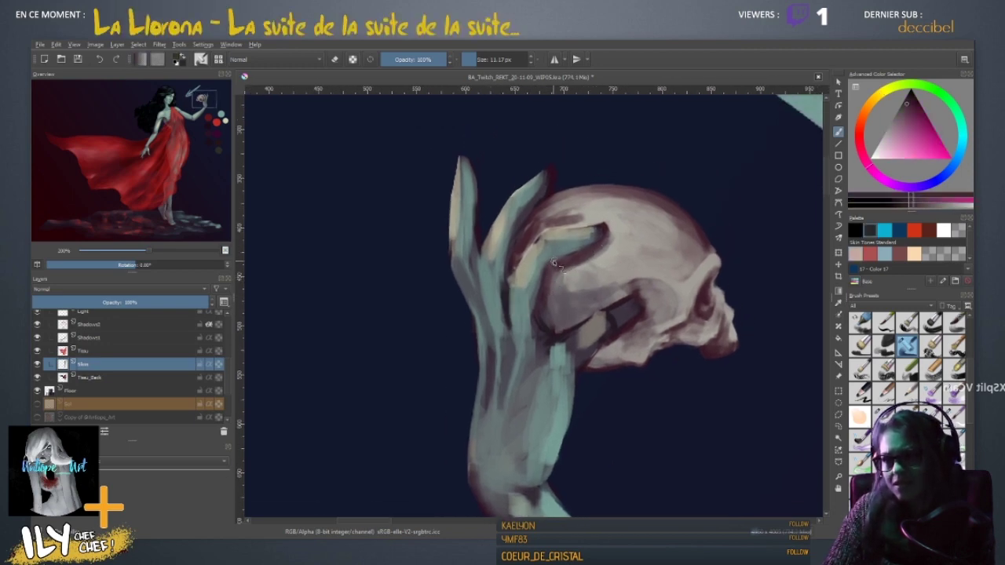
pyautogui.keyDown('ctrl'); pyautogui.click(552, 253); pyautogui.keyUp('ctrl')
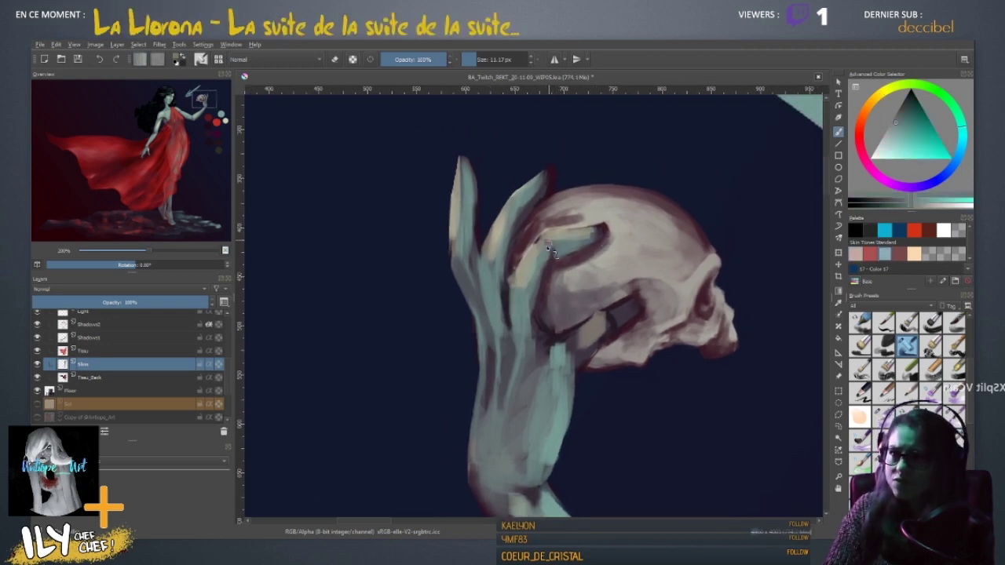
pyautogui.keyDown('ctrl'); pyautogui.click(538, 309); pyautogui.keyUp('ctrl')
pyautogui.moveTo(540, 316)
pyautogui.mouseDown()
pyautogui.moveTo(534, 295)
pyautogui.moveTo(537, 320)
pyautogui.mouseUp()
pyautogui.keyDown('ctrl'); pyautogui.click(503, 327); pyautogui.keyUp('ctrl')
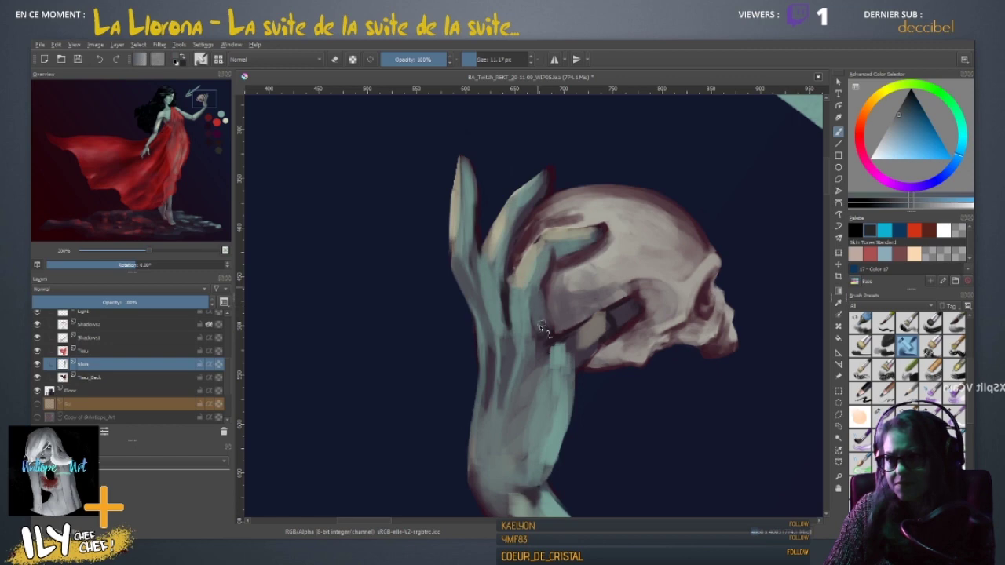
pyautogui.keyDown('ctrl'); pyautogui.click(550, 308); pyautogui.keyUp('ctrl')
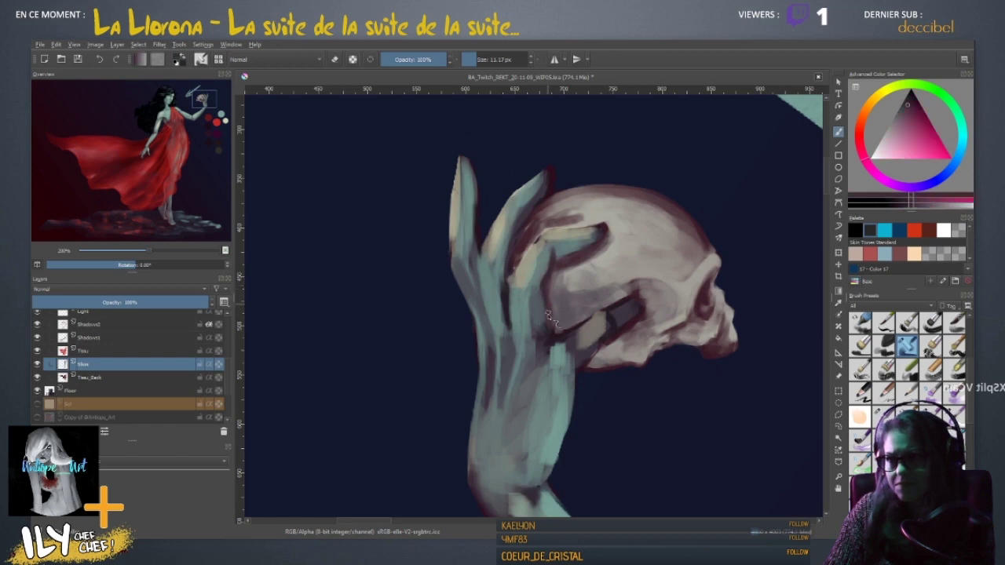
pyautogui.keyDown('ctrl'); pyautogui.click(548, 323); pyautogui.keyUp('ctrl')
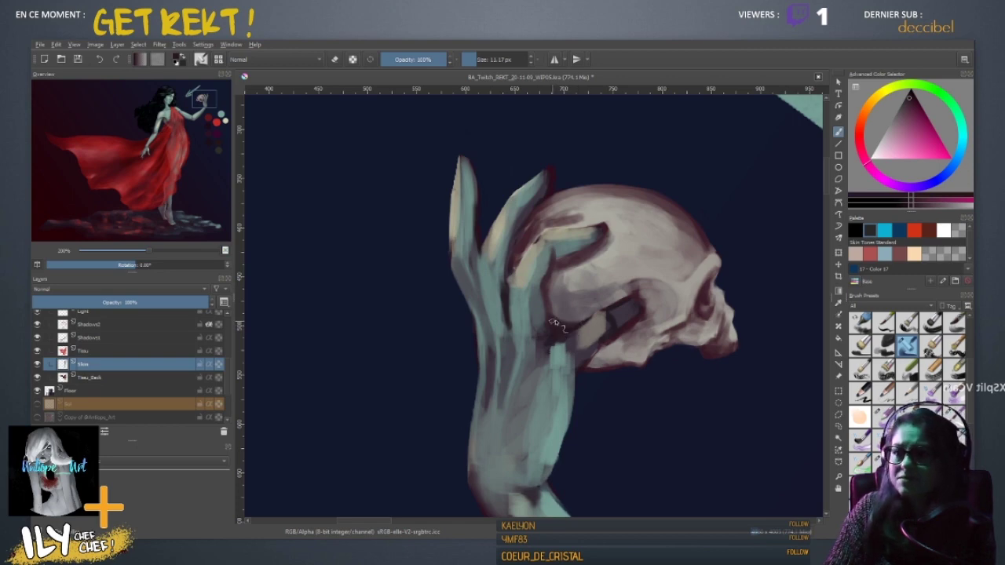
# - Paint the thumb's beige patch over with sampled teal and soft skin tones at about 11 px
pyautogui.keyDown('ctrl'); pyautogui.click(537, 375); pyautogui.keyUp('ctrl')
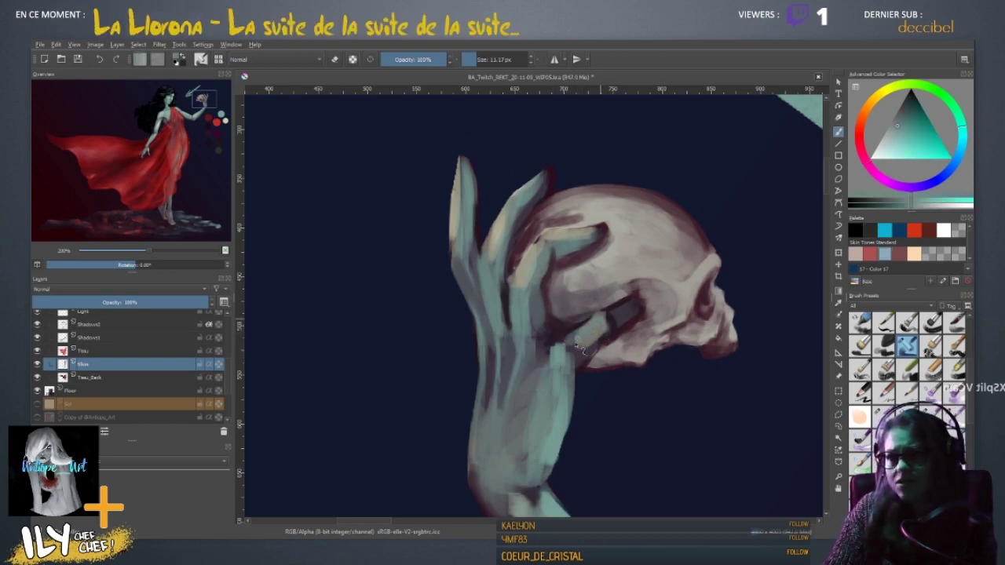
pyautogui.moveTo(581, 352); pyautogui.dragTo(598, 338)
pyautogui.keyDown('ctrl'); pyautogui.click(509, 280); pyautogui.keyUp('ctrl')
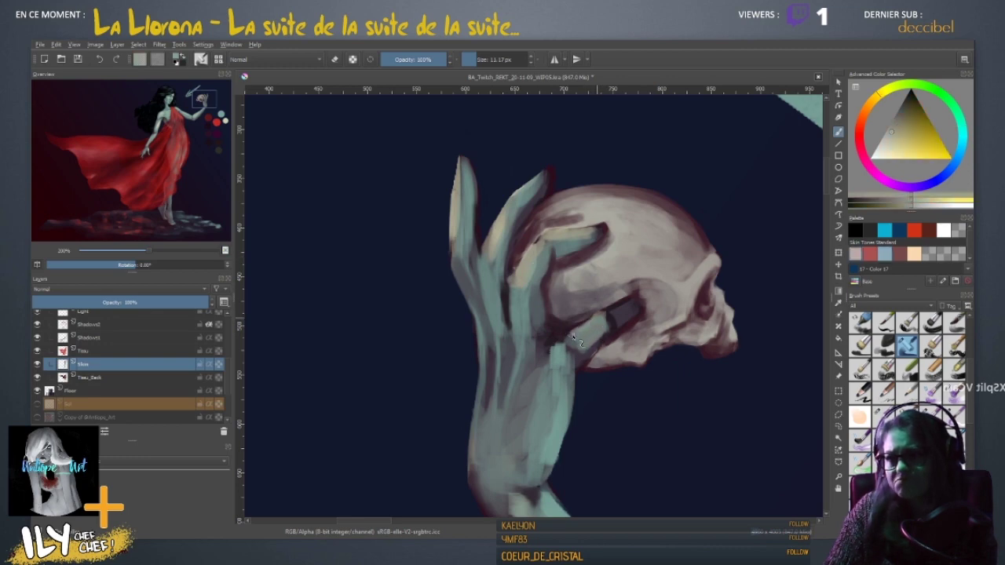
pyautogui.keyDown('ctrl'); pyautogui.click(568, 323); pyautogui.keyUp('ctrl')
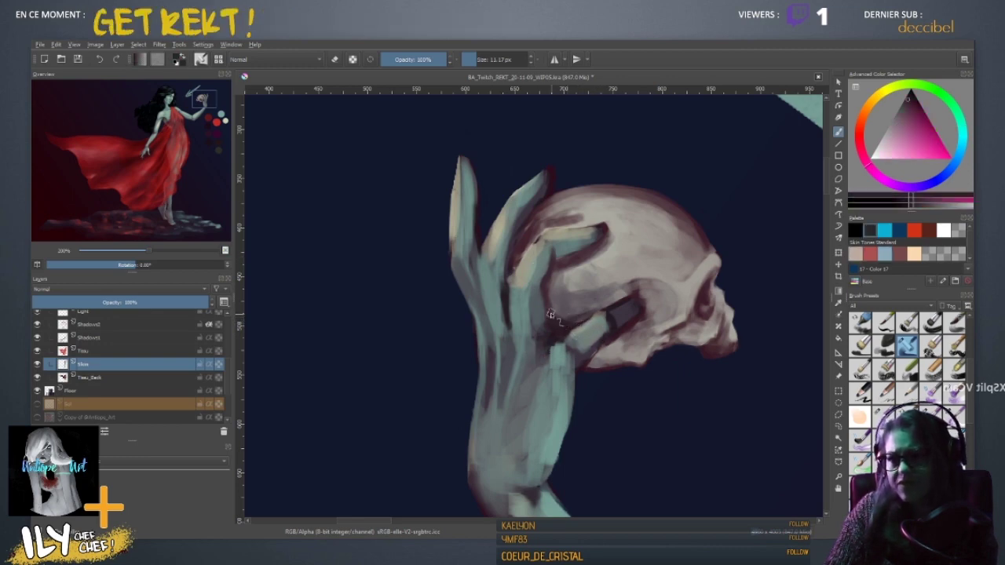
# - Deepen the maroon shadow between the skull's rear and the thumb's base, reducing the brush to about 8 px
pyautogui.keyDown('shift'); pyautogui.moveTo(564, 318); pyautogui.dragTo(577, 318); pyautogui.keyUp('shift')
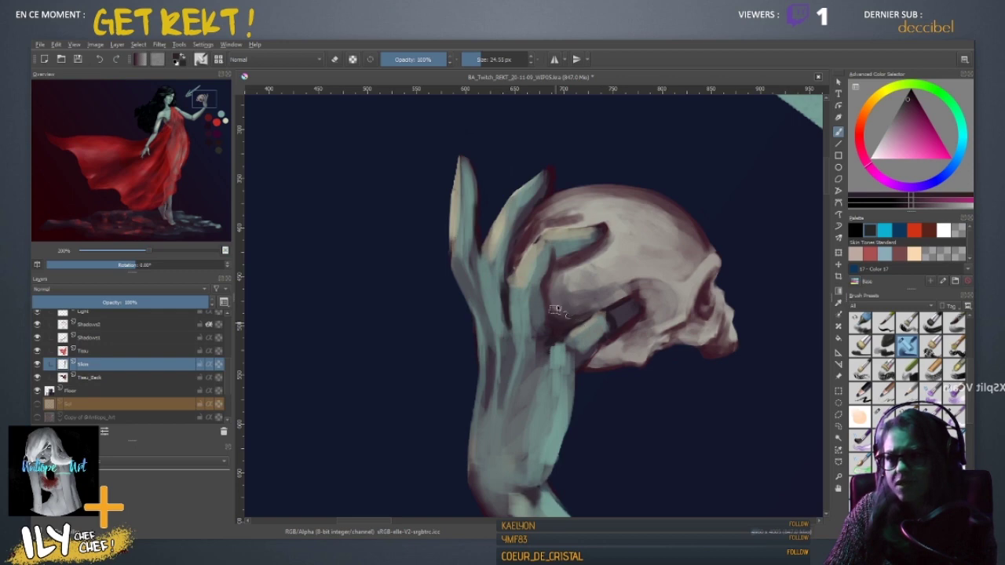
pyautogui.press('[')
pyautogui.press('[')
pyautogui.press('[')
pyautogui.press('[')
pyautogui.press('[')
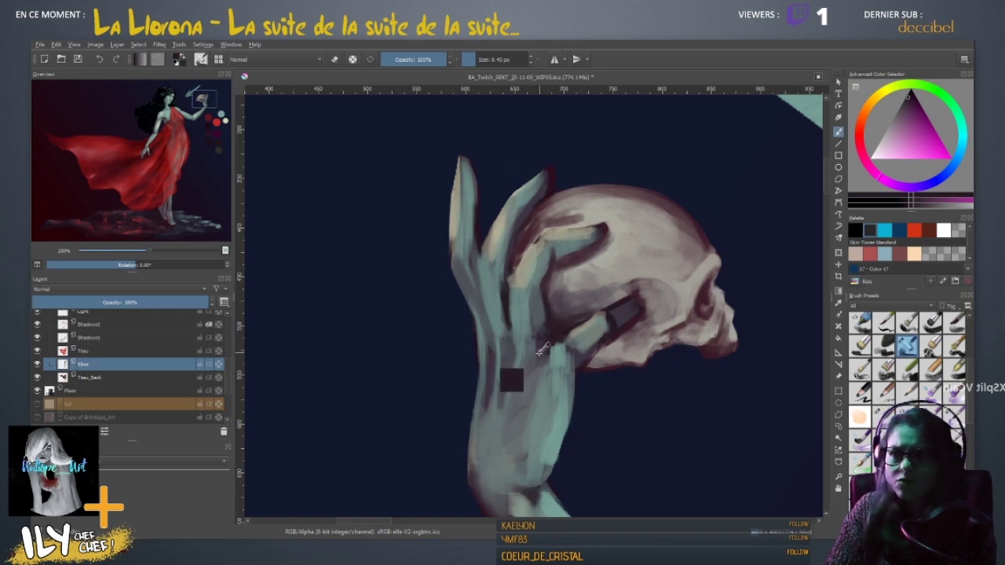
pyautogui.keyDown('ctrl'); pyautogui.click(548, 336); pyautogui.keyUp('ctrl')
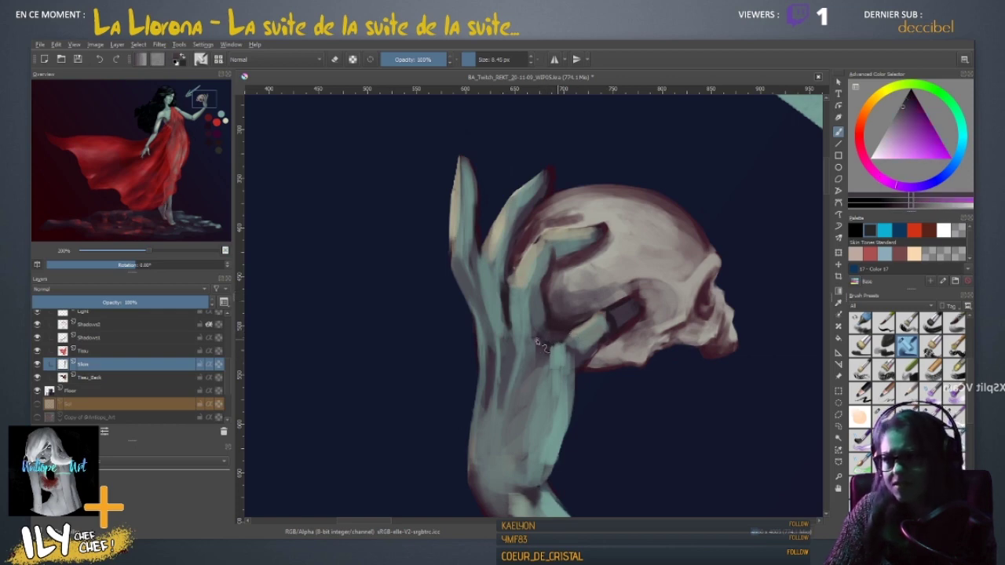
# - Blend the palm below the thumb with sampled teal and mauve tones, using a brush of about 22 to 28 px
pyautogui.keyDown('ctrl'); pyautogui.click(545, 373); pyautogui.keyUp('ctrl')
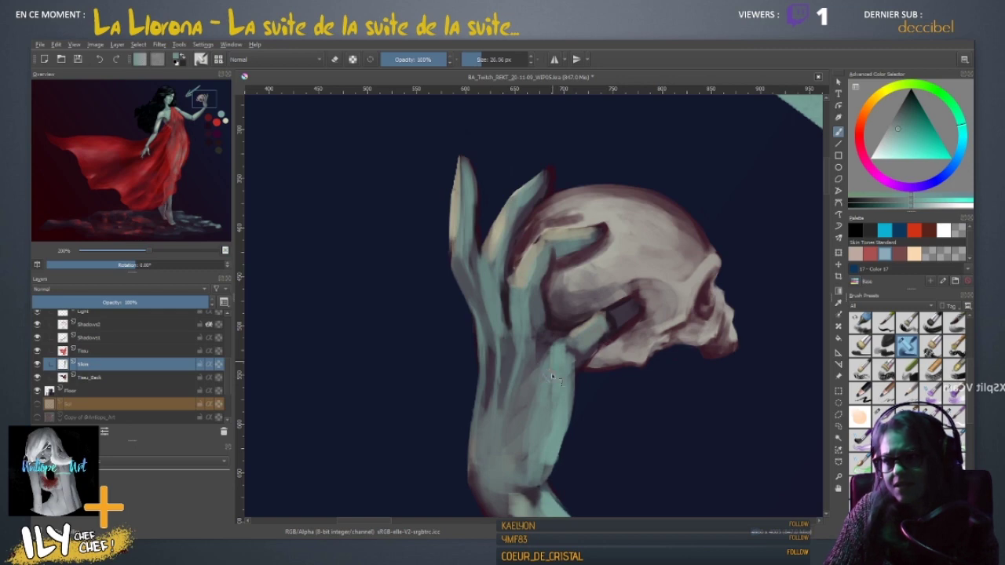
pyautogui.keyDown('ctrl'); pyautogui.click(551, 371); pyautogui.keyUp('ctrl')
pyautogui.keyDown('ctrl'); pyautogui.click(540, 347); pyautogui.keyUp('ctrl')
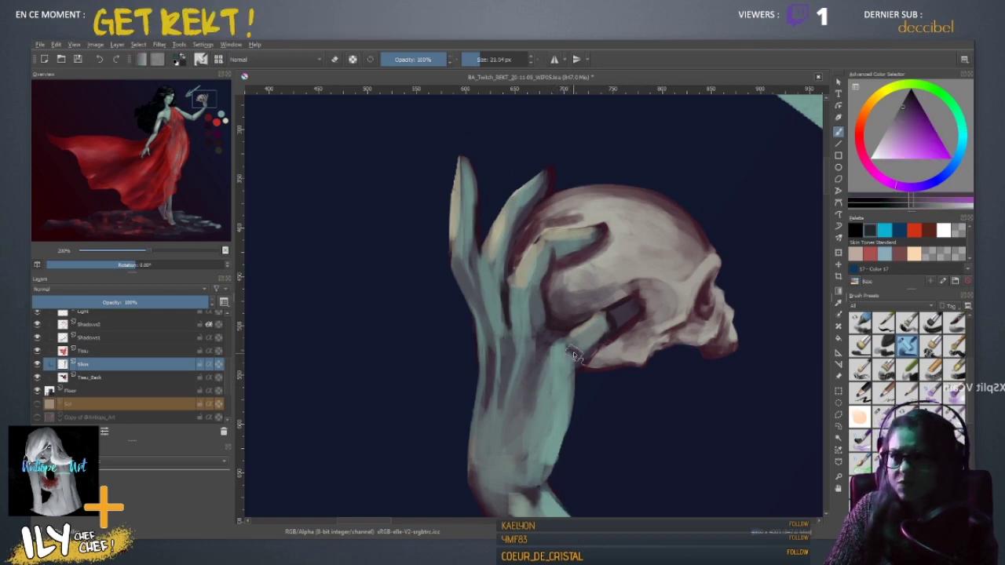
# - Refine the junction of thumb, palm and index finger with sampled blue-grey and teal tones at about 7 to 11 px
pyautogui.press('x')
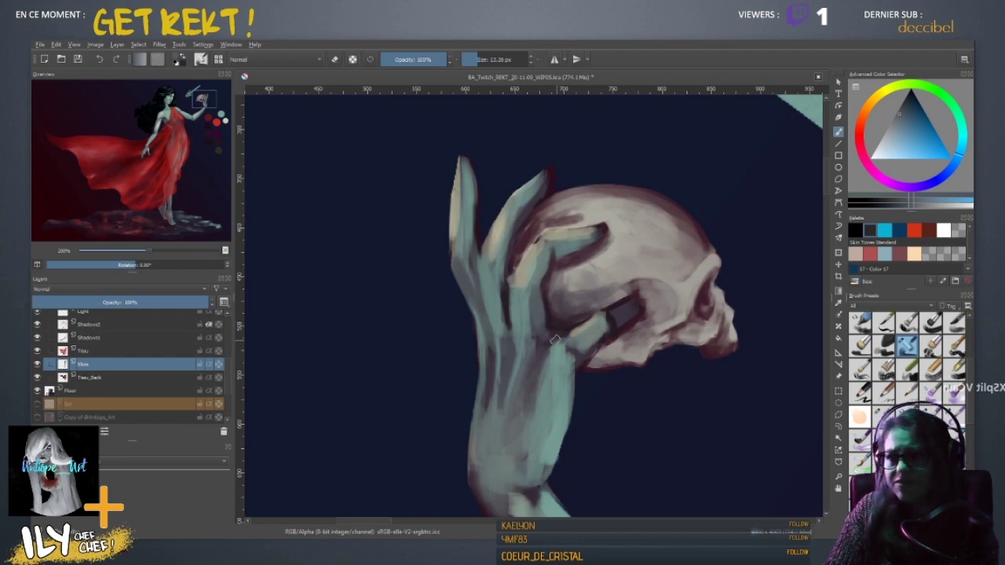
pyautogui.keyDown('shift'); pyautogui.moveTo(557, 342); pyautogui.dragTo(548, 339); pyautogui.keyUp('shift')
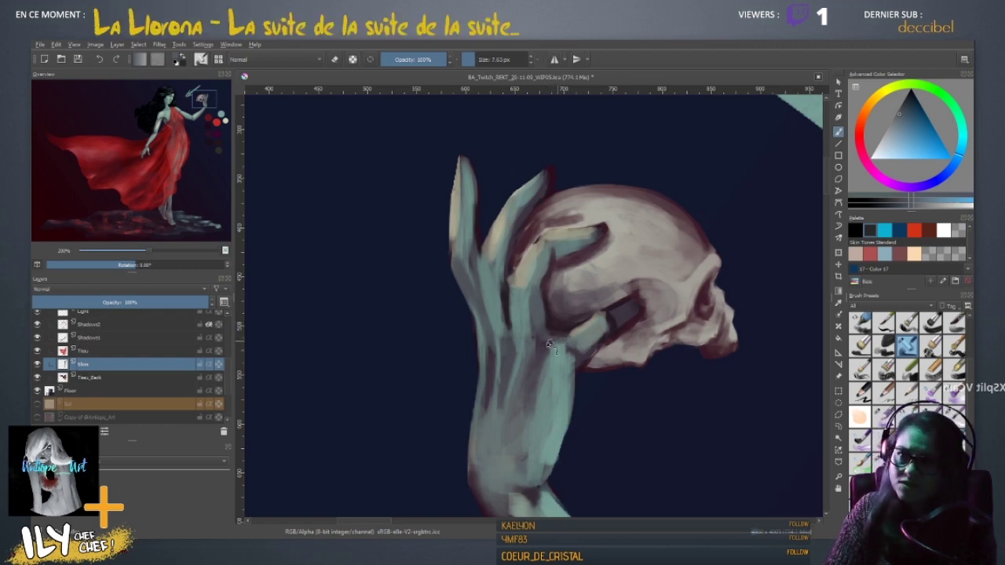
pyautogui.keyDown('ctrl'); pyautogui.click(501, 368); pyautogui.keyUp('ctrl')
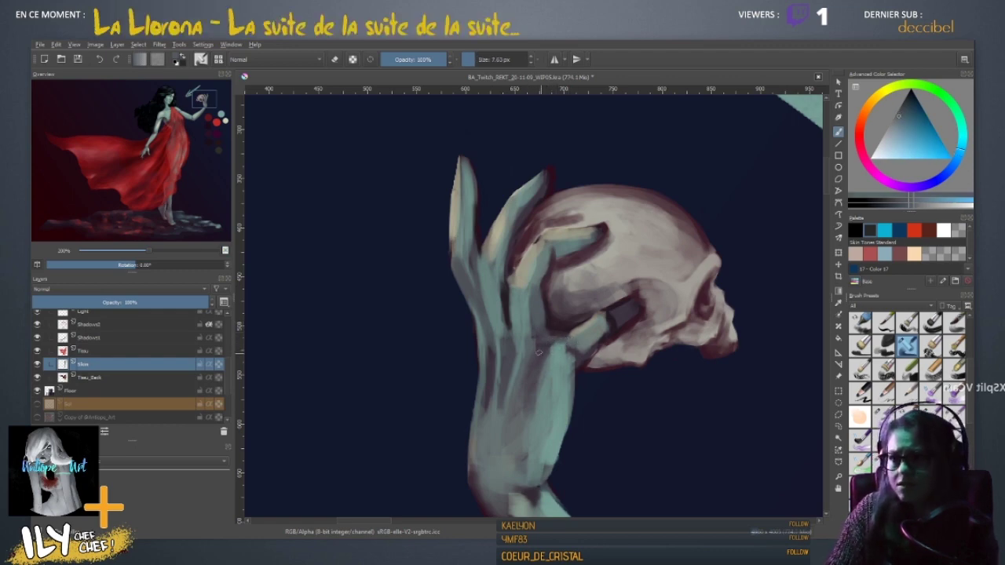
pyautogui.keyDown('shift'); pyautogui.moveTo(539, 352); pyautogui.dragTo(544, 353); pyautogui.keyUp('shift')
pyautogui.keyDown('ctrl'); pyautogui.click(526, 354); pyautogui.keyUp('ctrl')
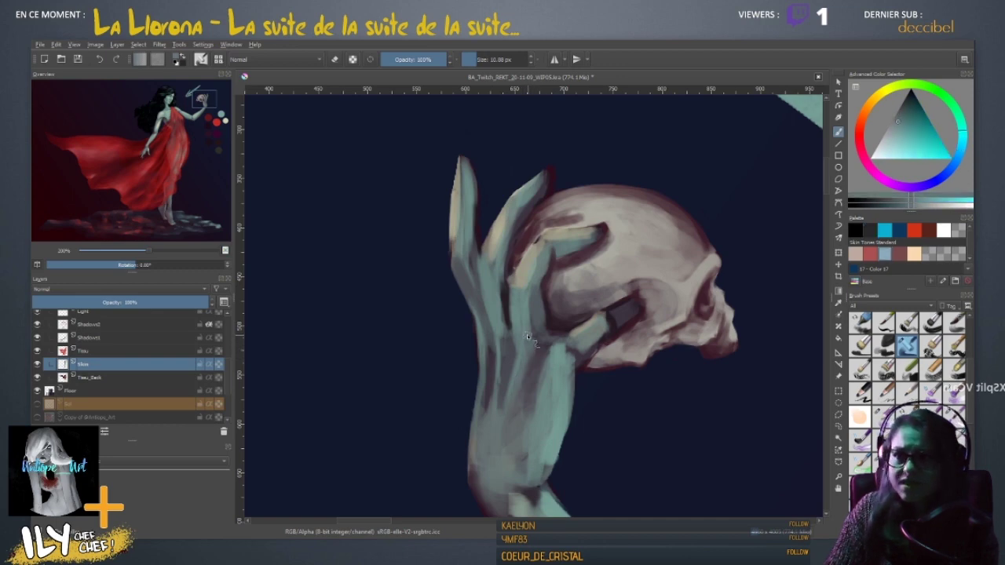
# - Smooth the heel of the palm and its edge above the wrist with sampled teal at about 11 to 15 px
pyautogui.moveTo(555, 427); pyautogui.dragTo(537, 304)
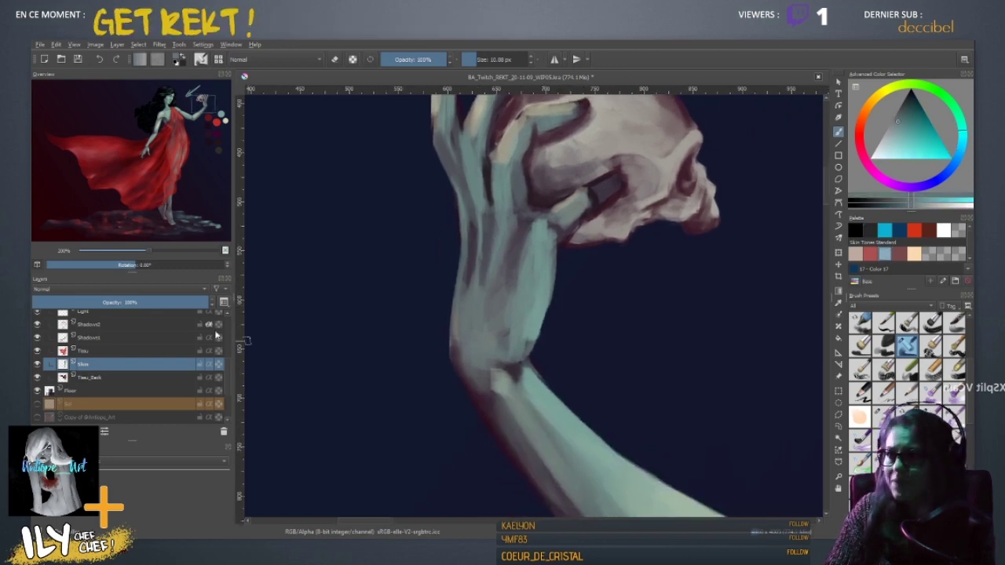
pyautogui.keyDown('ctrl'); pyautogui.click(547, 309); pyautogui.keyUp('ctrl')
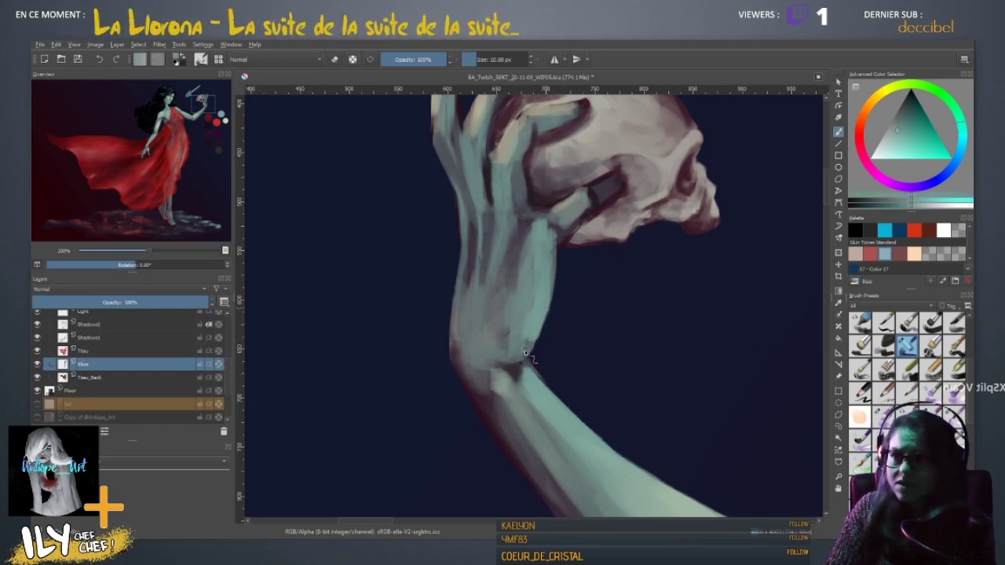
pyautogui.moveTo(520, 354)
pyautogui.mouseDown()
pyautogui.moveTo(498, 347)
pyautogui.moveTo(524, 317)
pyautogui.mouseUp()
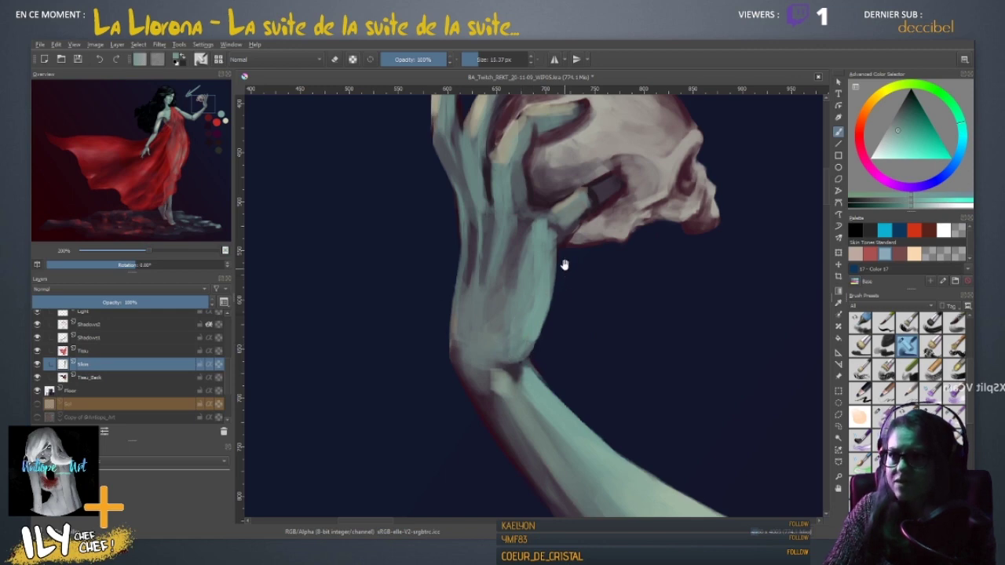
pyautogui.moveTo(564, 265); pyautogui.dragTo(570, 283)
pyautogui.press('[')
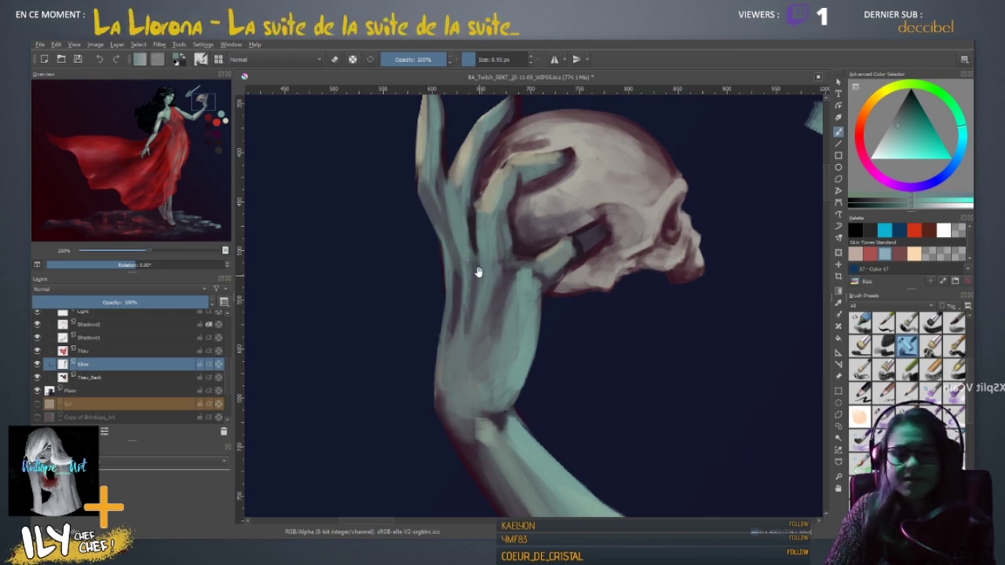
# - Touch up the finger edges and soften the index knuckle with sampled beige and maroon tones at about 12 px
pyautogui.moveTo(478, 272); pyautogui.dragTo(469, 322)
pyautogui.press(']')
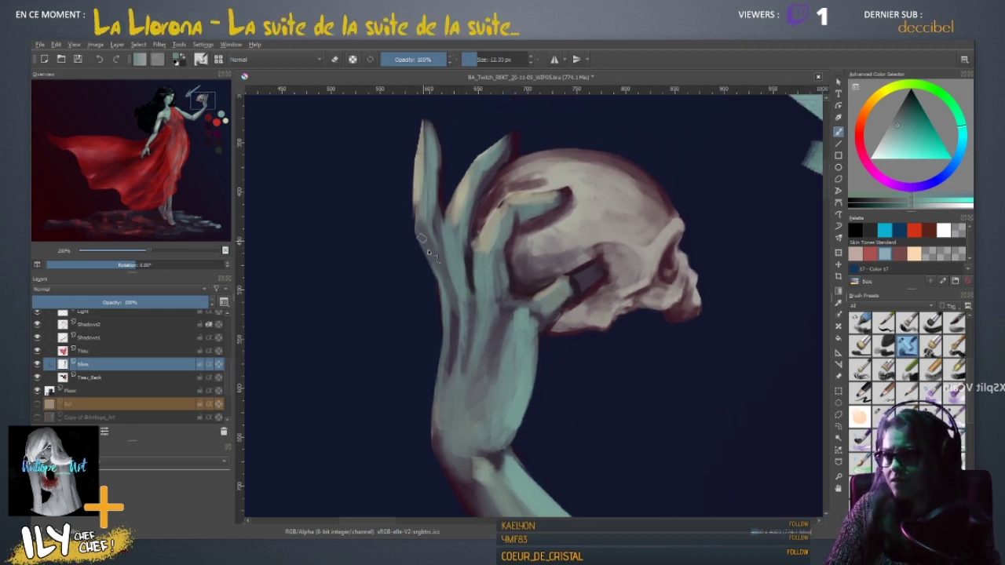
pyautogui.moveTo(532, 268); pyautogui.dragTo(509, 298)
pyautogui.keyDown('ctrl'); pyautogui.click(480, 240); pyautogui.keyUp('ctrl')
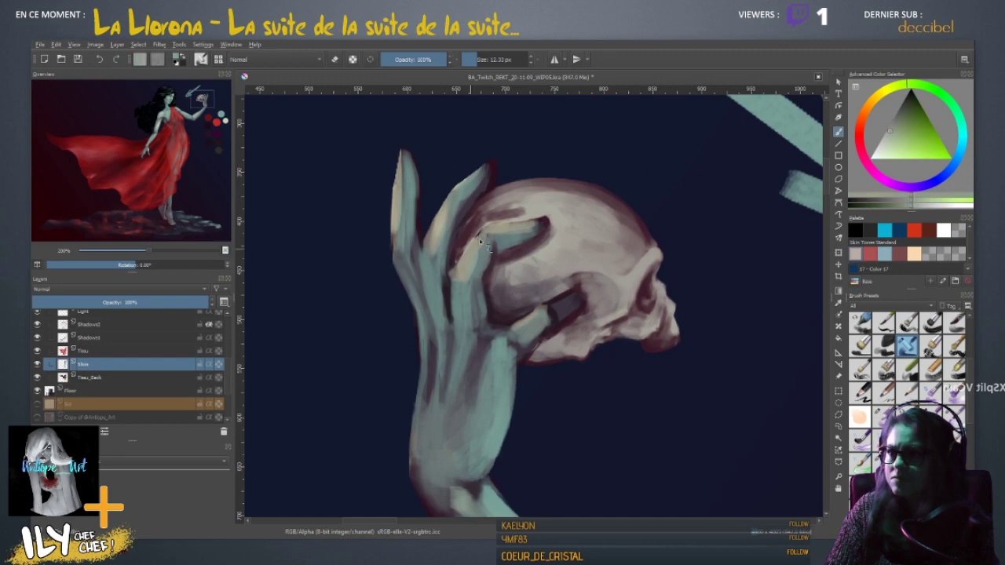
pyautogui.keyDown('ctrl'); pyautogui.click(487, 221); pyautogui.keyUp('ctrl')
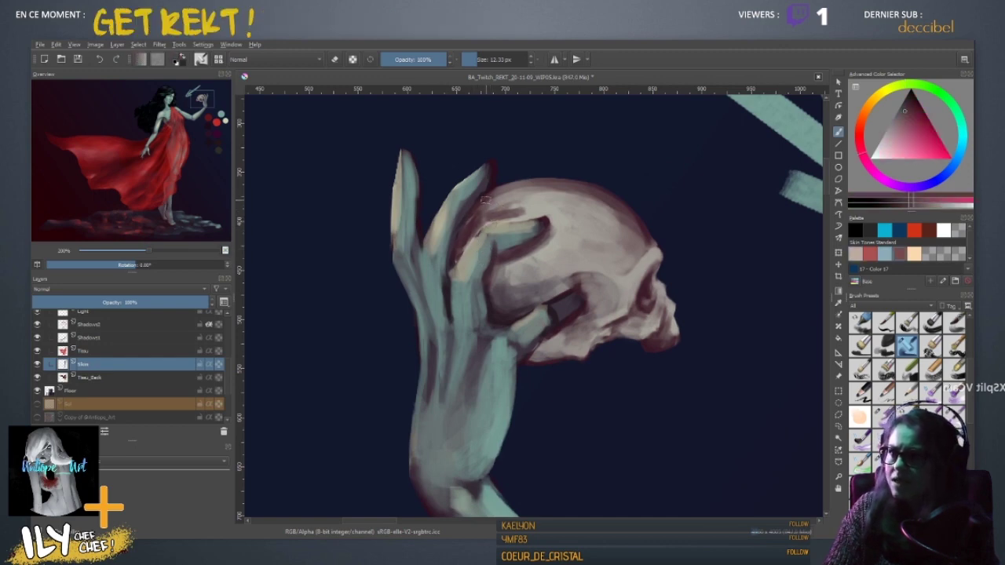
# - Check the hand and skull against the whole figure, comparing mirrored and normal views at smaller zoom levels
pyautogui.scroll(-5, 580, 126)
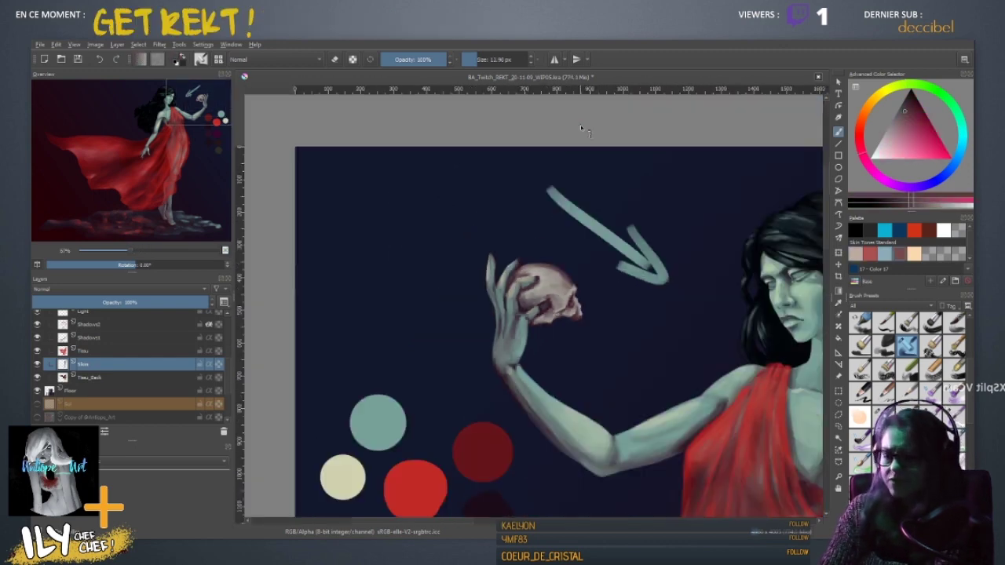
pyautogui.press('m')
pyautogui.scroll(-2, 580, 125)
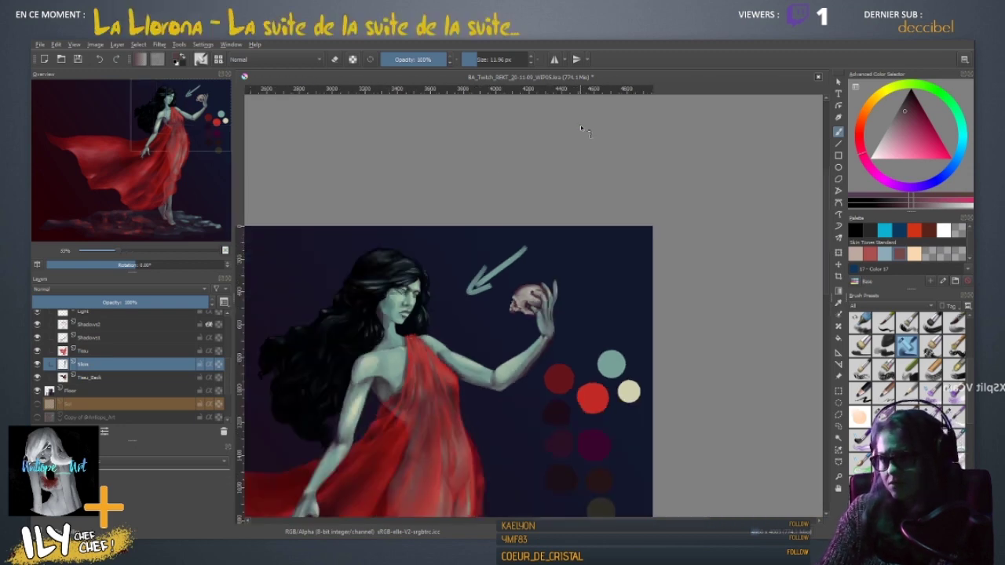
pyautogui.scroll(1, 580, 125)
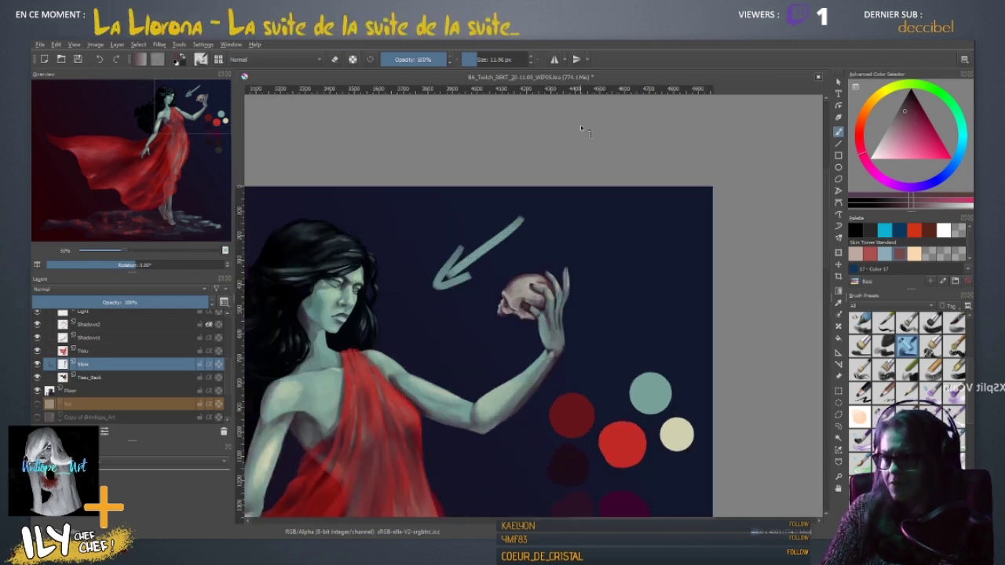
# - Erase the teal arrow sketch from the dark background between the woman's face and the skull with a large eraser
pyautogui.scroll(2, 580, 125)
pyautogui.moveTo(450, 280); pyautogui.dragTo(476, 314)
pyautogui.press('e')
pyautogui.moveTo(548, 185); pyautogui.dragTo(632, 184)
pyautogui.moveTo(542, 172)
pyautogui.mouseDown()
pyautogui.moveTo(438, 229)
pyautogui.moveTo(442, 206)
pyautogui.moveTo(337, 325)
pyautogui.moveTo(532, 179)
pyautogui.mouseUp()
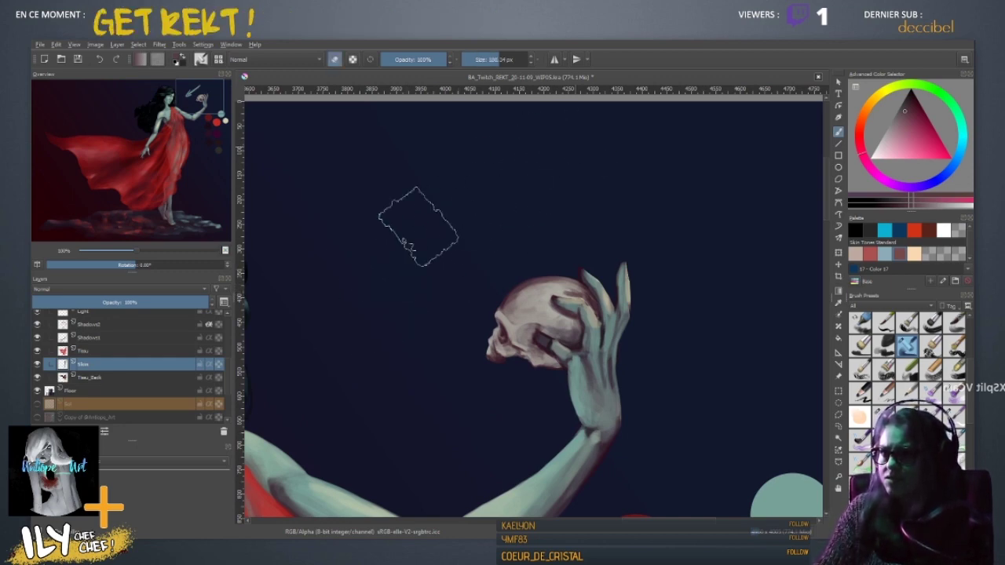
pyautogui.moveTo(414, 376)
pyautogui.mouseDown()
pyautogui.moveTo(605, 240)
pyautogui.moveTo(588, 307)
pyautogui.moveTo(536, 331)
pyautogui.mouseUp()
pyautogui.press('-')
pyautogui.press('-')
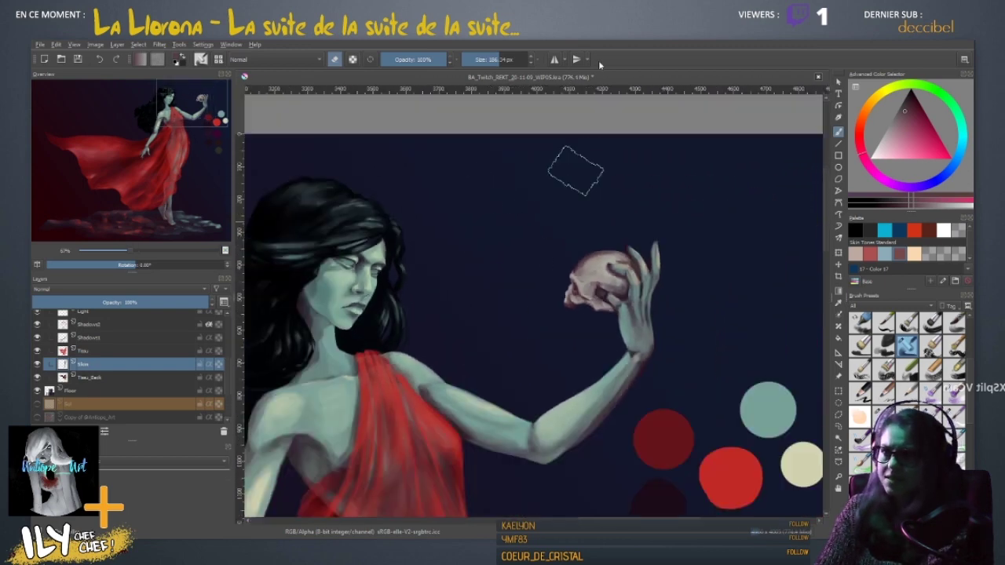
pyautogui.moveTo(460, 444); pyautogui.dragTo(496, 305)
pyautogui.moveTo(379, 239)
pyautogui.mouseDown()
pyautogui.moveTo(428, 332)
pyautogui.moveTo(403, 379)
pyautogui.mouseUp()
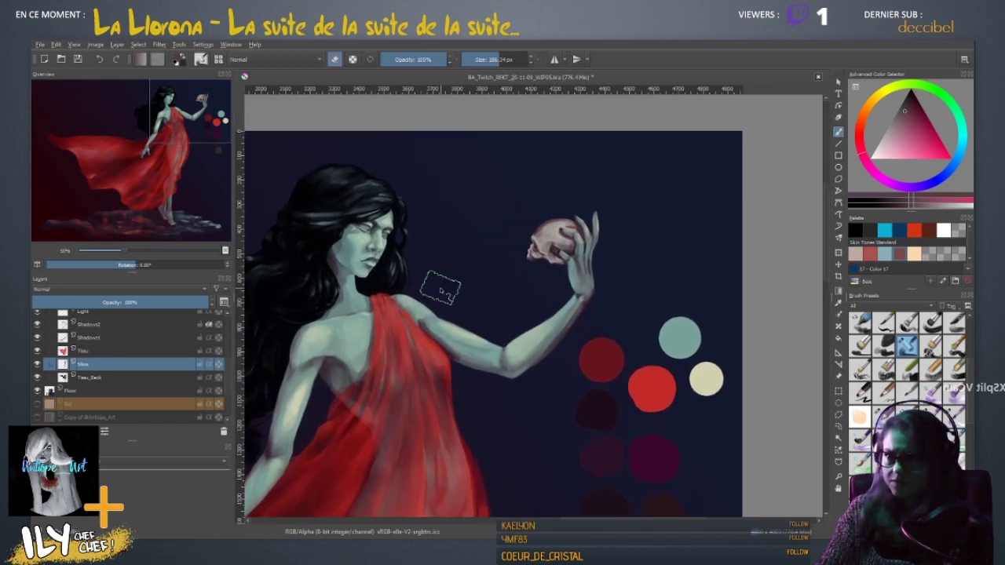
# - Repaint the joint of the bent finger resting on the skull with sampled teal at about 13 to 14 px
pyautogui.hotkey('ctrl', '+')
pyautogui.hotkey('ctrl', '+')
pyautogui.hotkey('ctrl', '+')
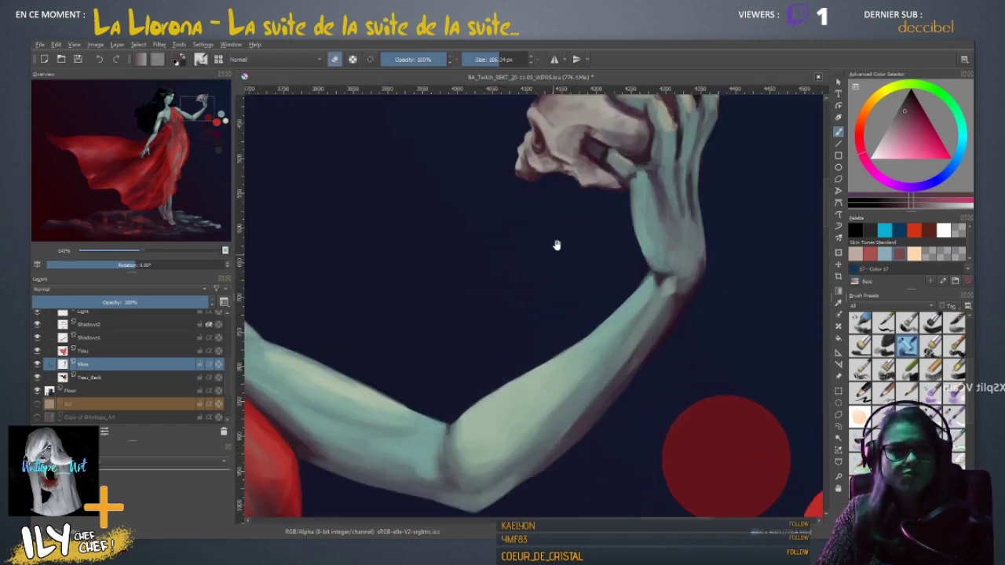
pyautogui.moveTo(557, 245)
pyautogui.mouseDown()
pyautogui.moveTo(503, 301)
pyautogui.moveTo(455, 303)
pyautogui.moveTo(497, 394)
pyautogui.mouseUp()
pyautogui.scroll(2, 494, 263)
pyautogui.moveTo(527, 330); pyautogui.dragTo(349, 339)
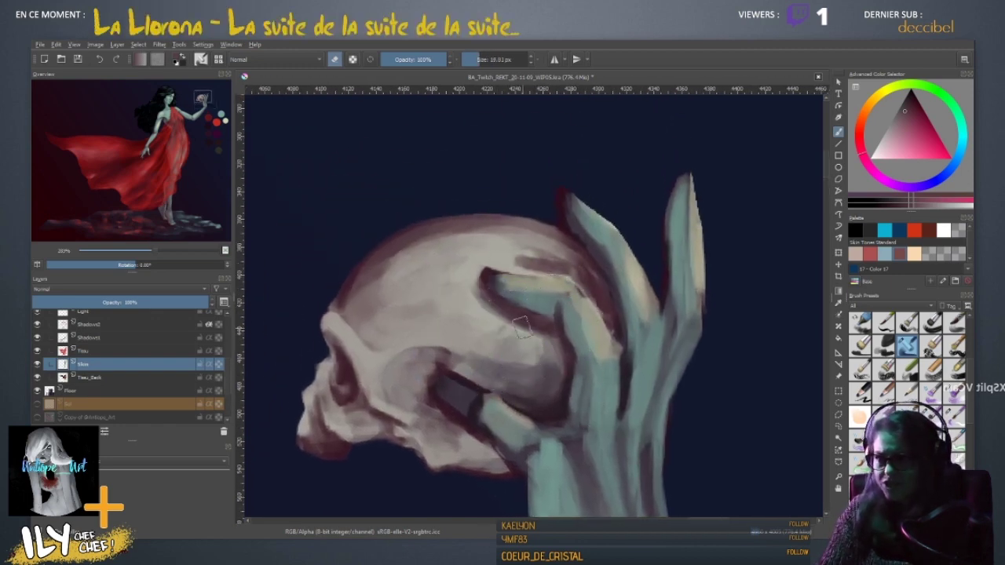
pyautogui.press('6')
pyautogui.press('6')
pyautogui.press('6')
pyautogui.press('6')
pyautogui.press('+')
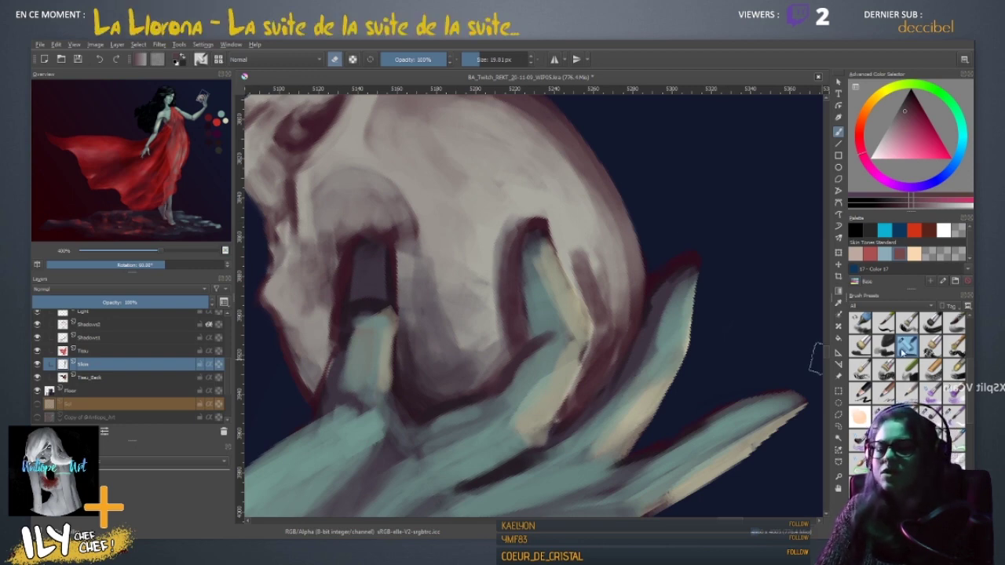
pyautogui.press('e')
pyautogui.keyDown('ctrl'); pyautogui.click(542, 360); pyautogui.keyUp('ctrl')
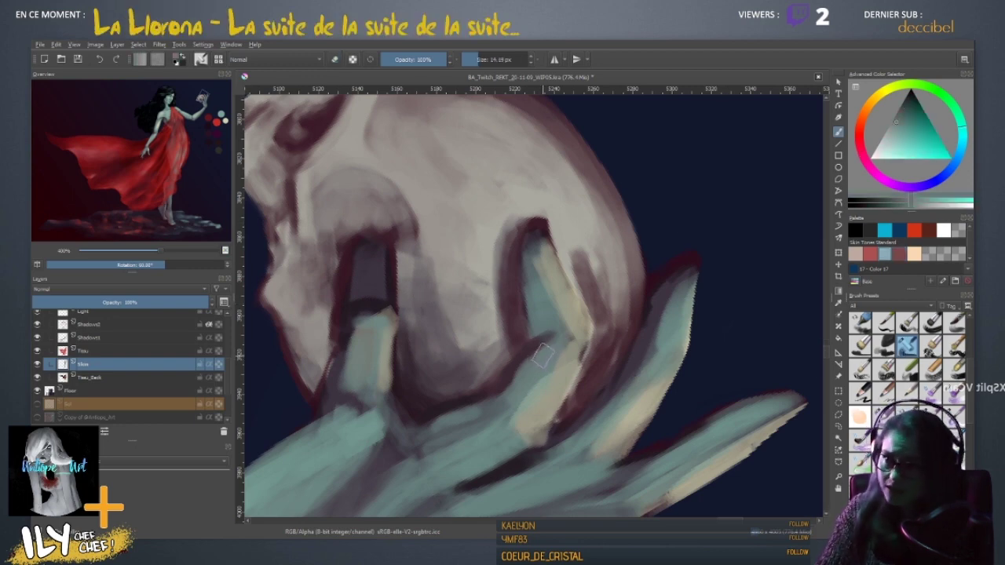
pyautogui.moveTo(547, 342); pyautogui.dragTo(526, 377)
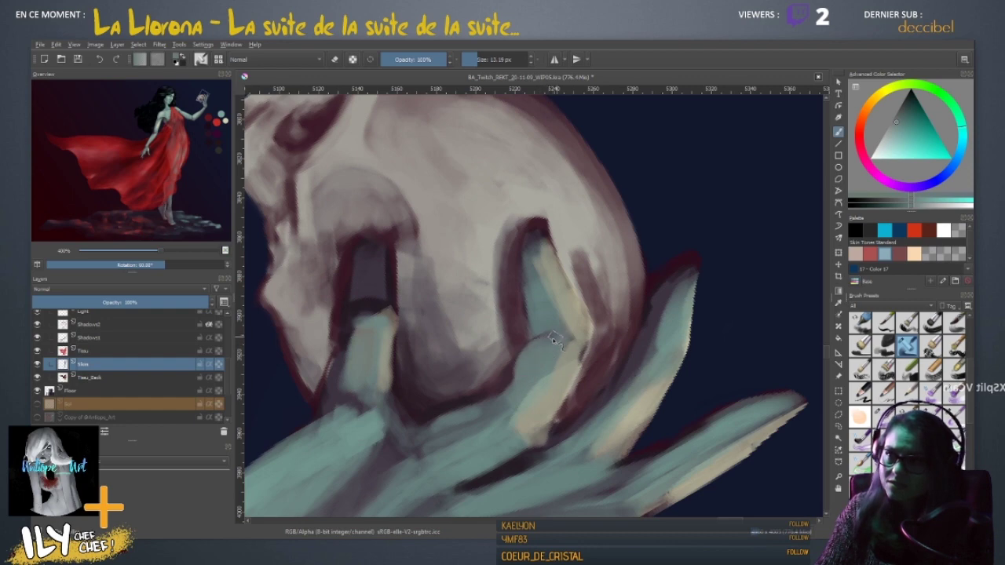
# - Try to paint teal over the beige lit edge near the little finger's tip at about 13 px
pyautogui.moveTo(663, 330)
pyautogui.mouseDown()
pyautogui.moveTo(700, 290)
pyautogui.moveTo(691, 355)
pyautogui.moveTo(624, 239)
pyautogui.mouseUp()
pyautogui.hotkey('ctrl', 'z')
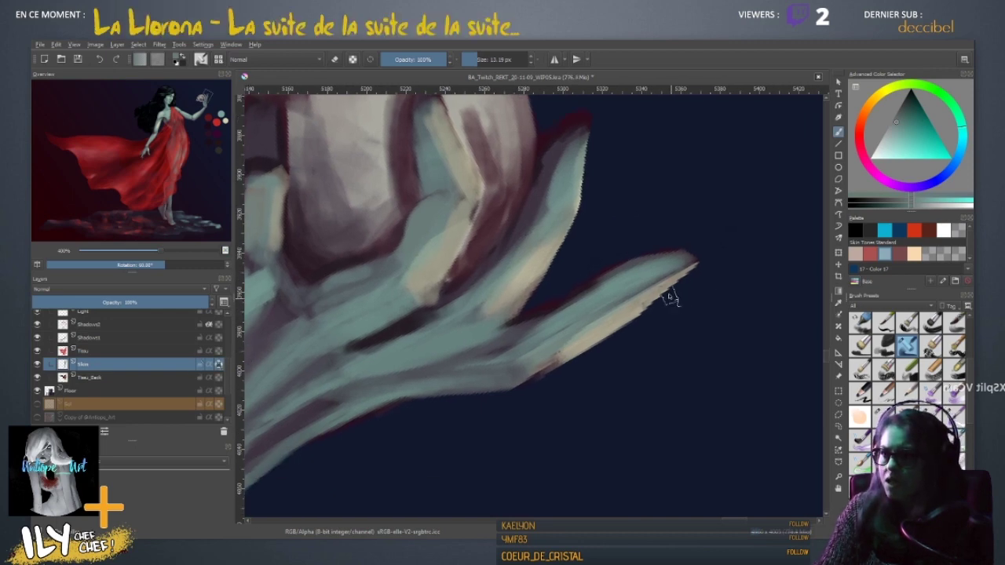
pyautogui.moveTo(668, 297); pyautogui.dragTo(702, 264)
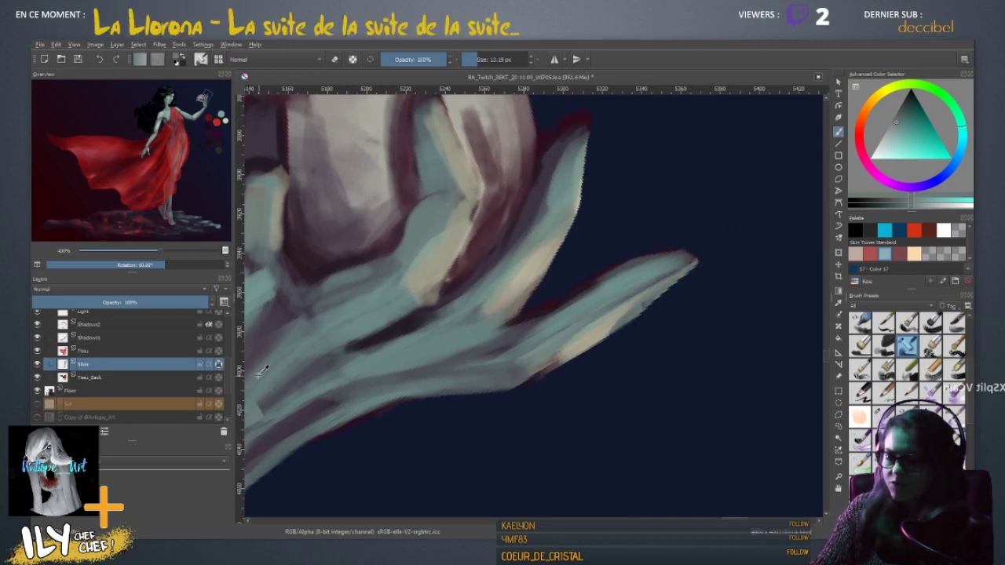
pyautogui.hotkey('ctrl', 'z')
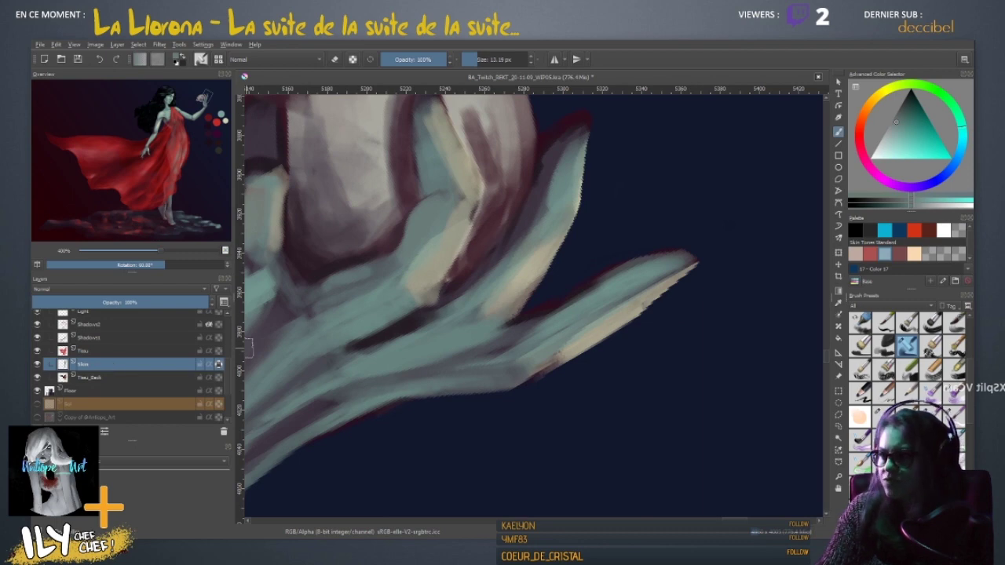
# - Try a new layer above Skin with the Skin layer's contents selected, then deselect and merge it back into Skin
pyautogui.press('Insert')
pyautogui.keyDown('ctrl'); pyautogui.click(81, 379); pyautogui.keyUp('ctrl')
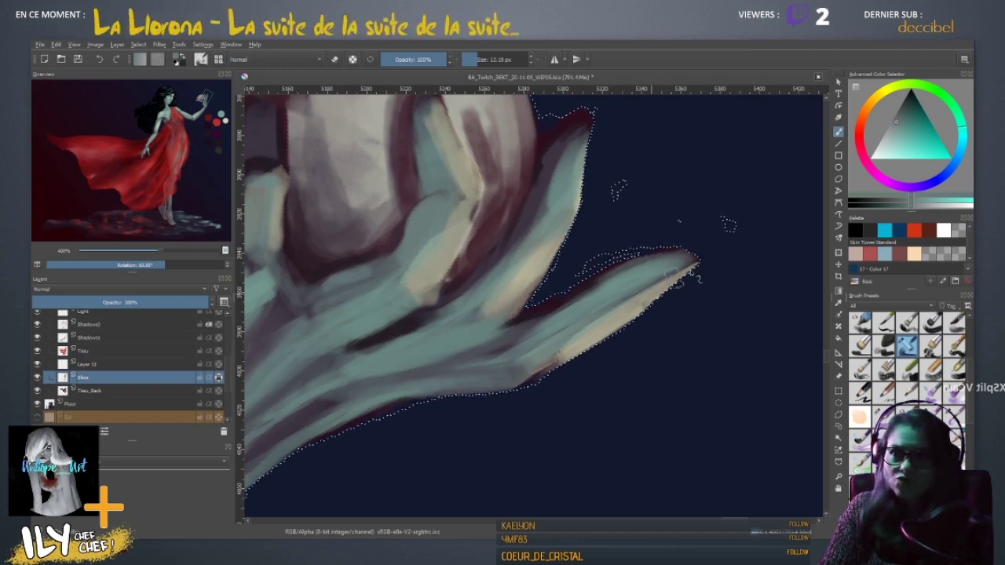
pyautogui.click(91, 365)
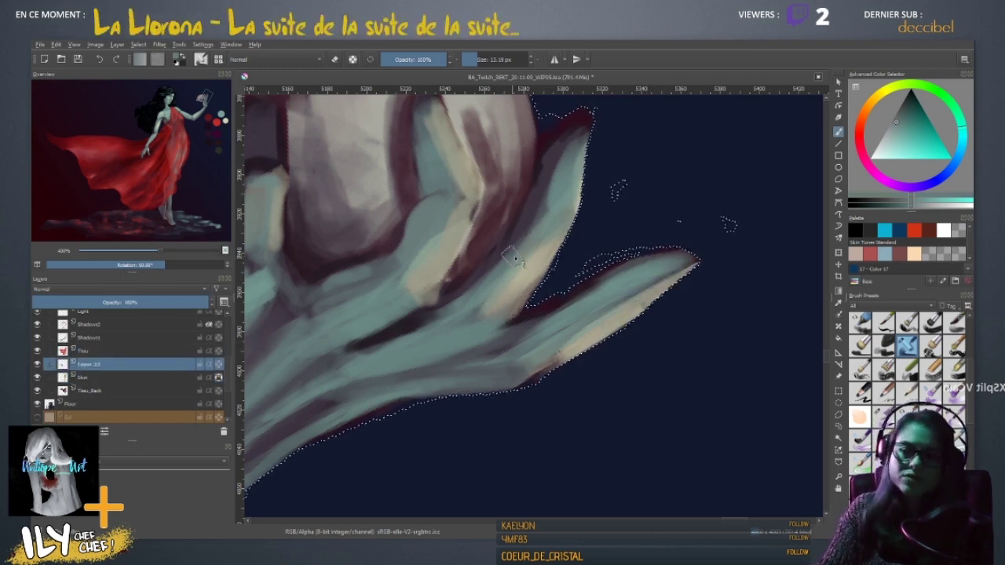
pyautogui.hotkey('ctrl', 'shift', 'a')
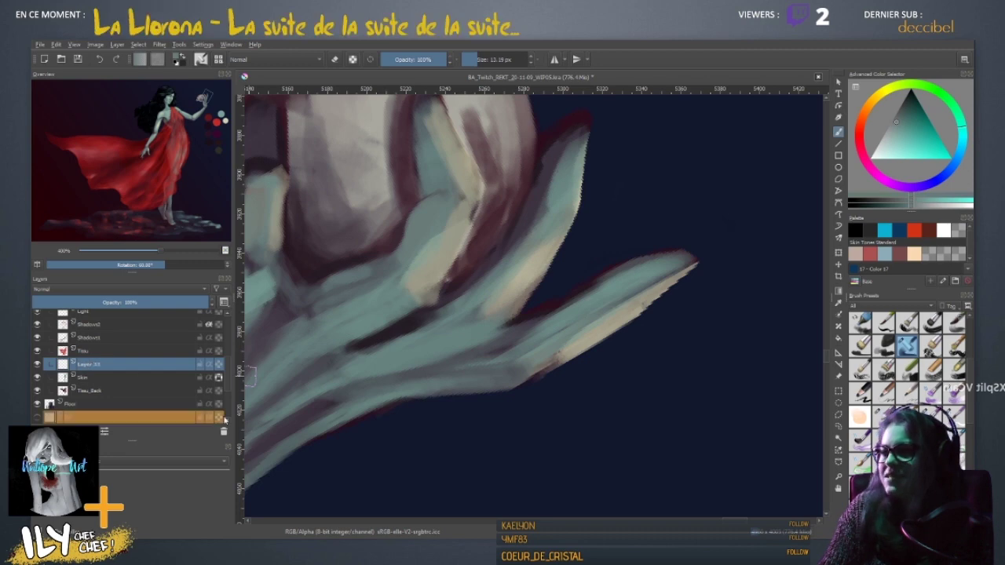
pyautogui.moveTo(226, 398); pyautogui.dragTo(226, 438)
pyautogui.scroll(3, 227, 405)
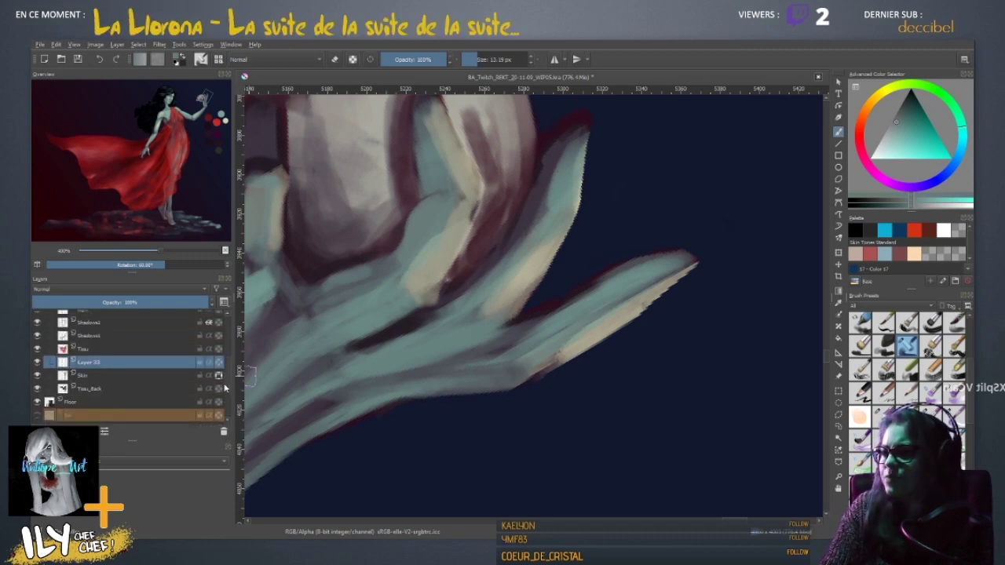
pyautogui.hotkey('ctrl', 'e')
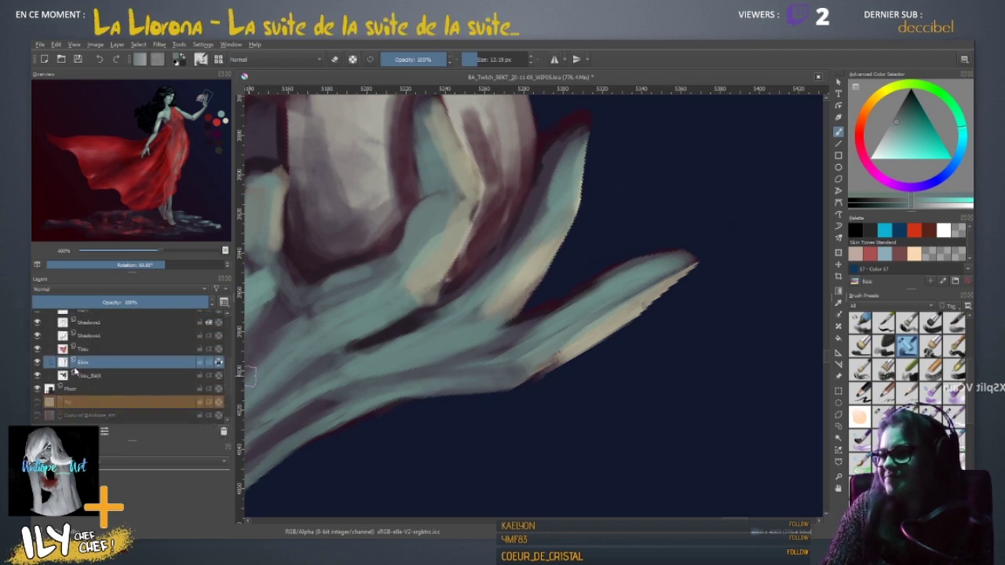
pyautogui.click(85, 348)
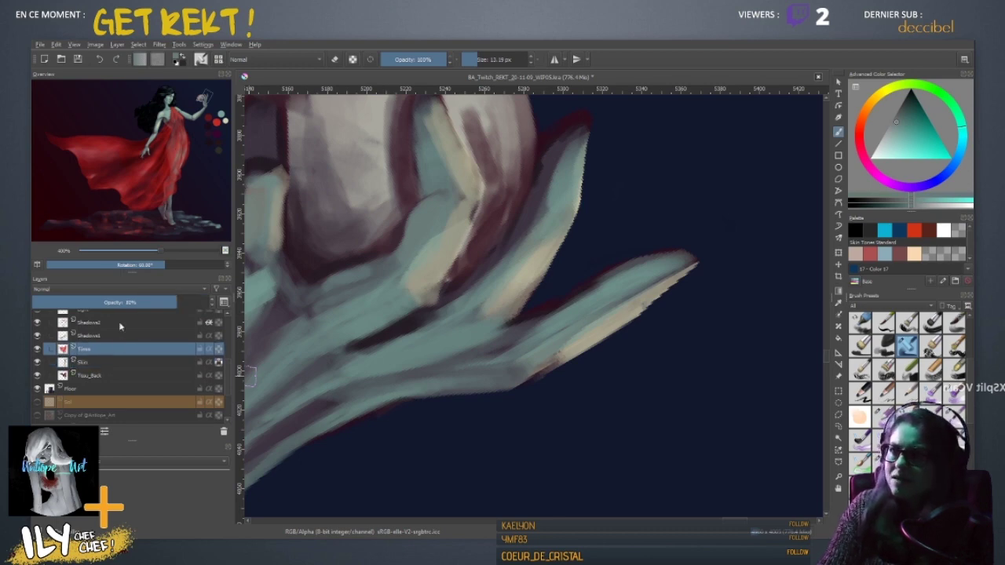
pyautogui.click(125, 362)
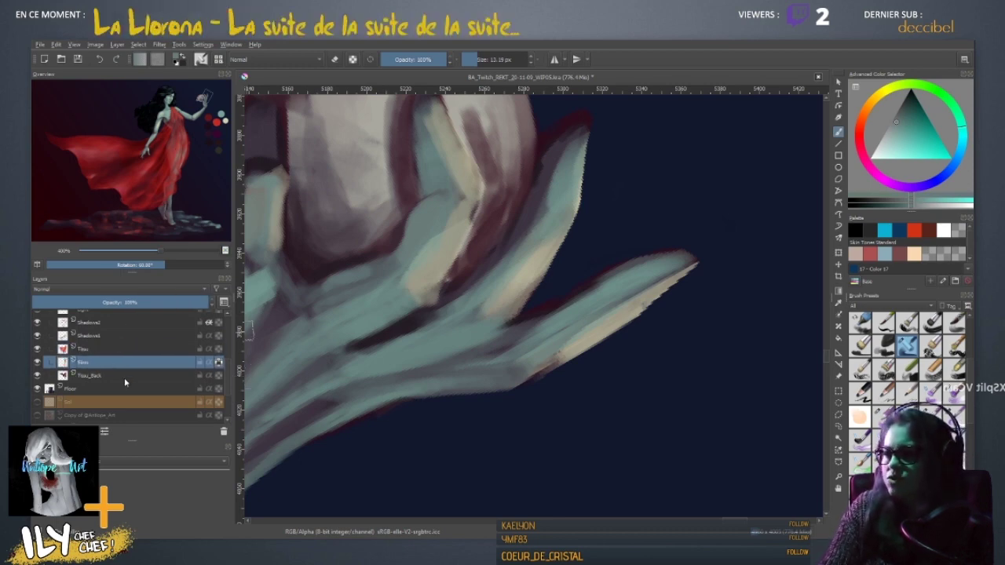
# - Enlarge the Overview preview and the layer list to see the whole figure bigger while painting
pyautogui.moveTo(511, 320); pyautogui.dragTo(560, 343)
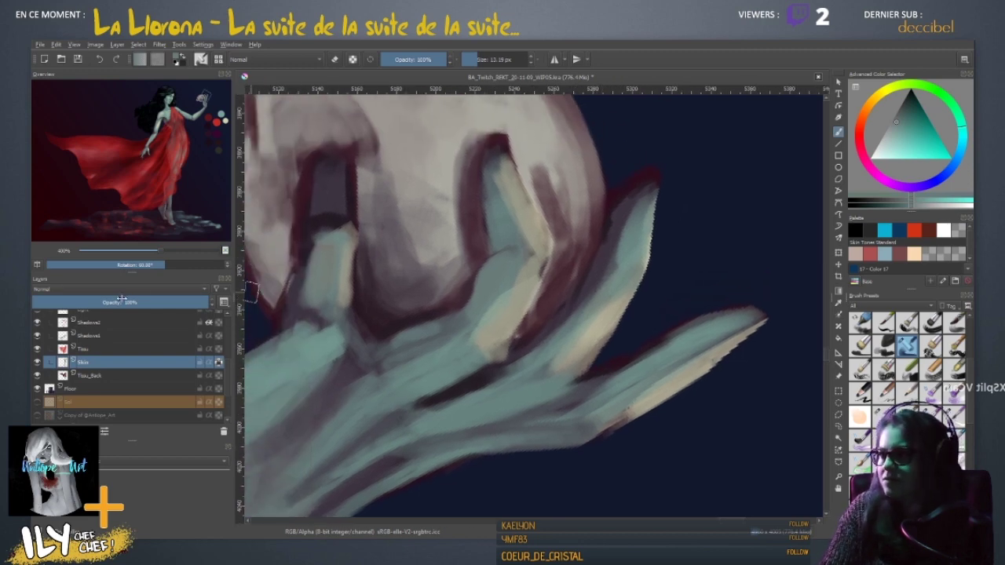
pyautogui.moveTo(131, 272); pyautogui.dragTo(131, 329)
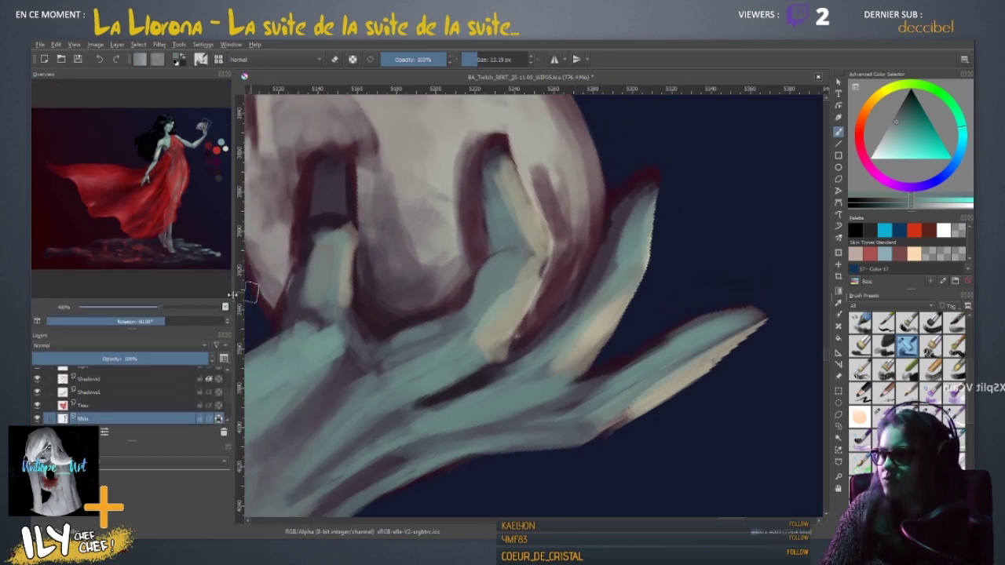
pyautogui.moveTo(232, 295); pyautogui.dragTo(298, 308)
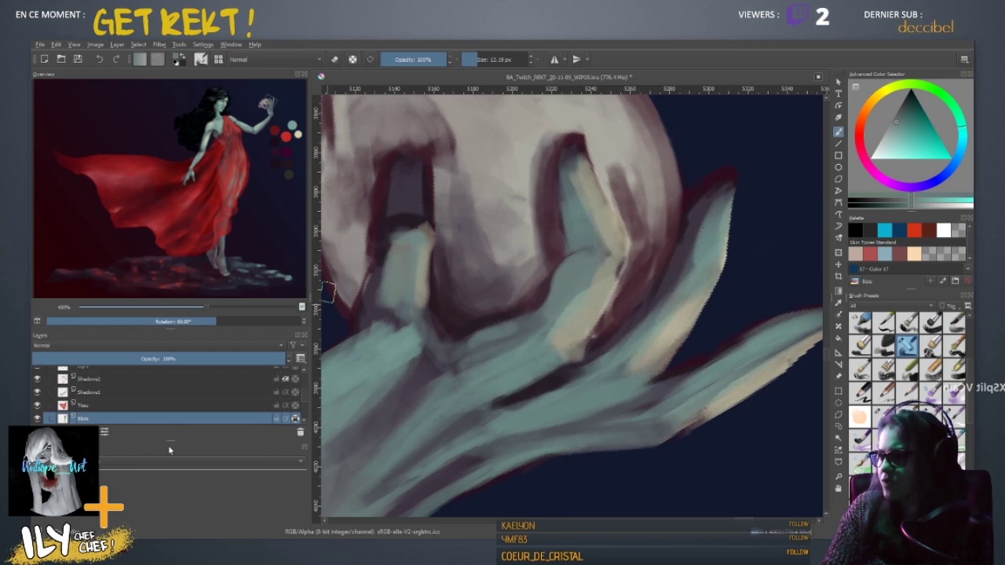
pyautogui.moveTo(171, 440); pyautogui.dragTo(171, 478)
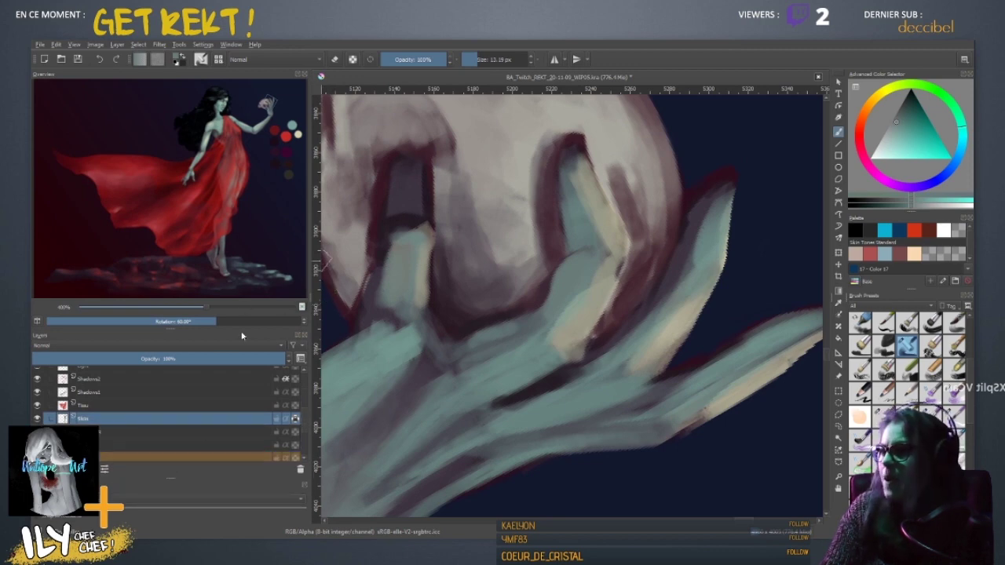
pyautogui.moveTo(170, 339); pyautogui.dragTo(170, 348)
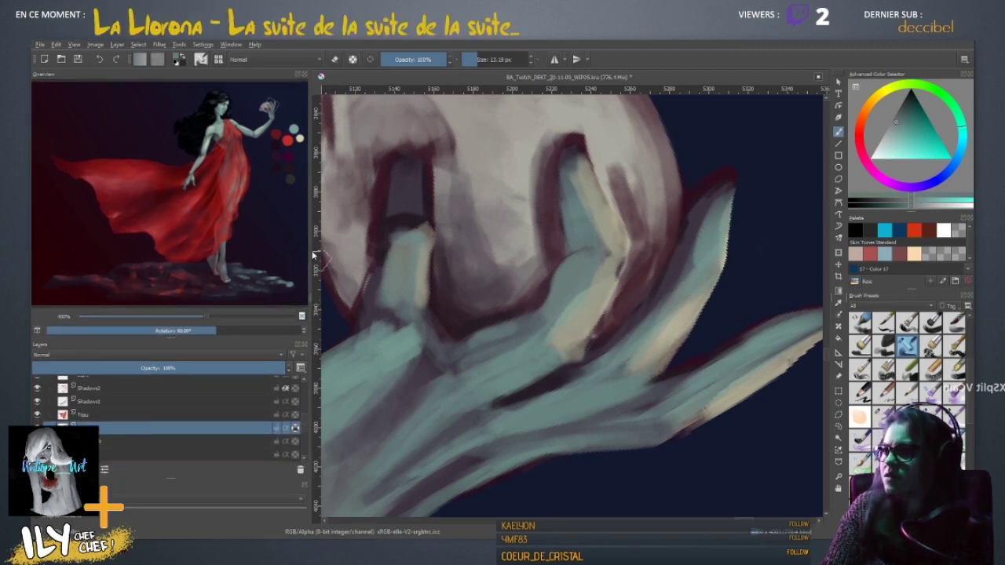
pyautogui.moveTo(310, 299); pyautogui.dragTo(318, 299)
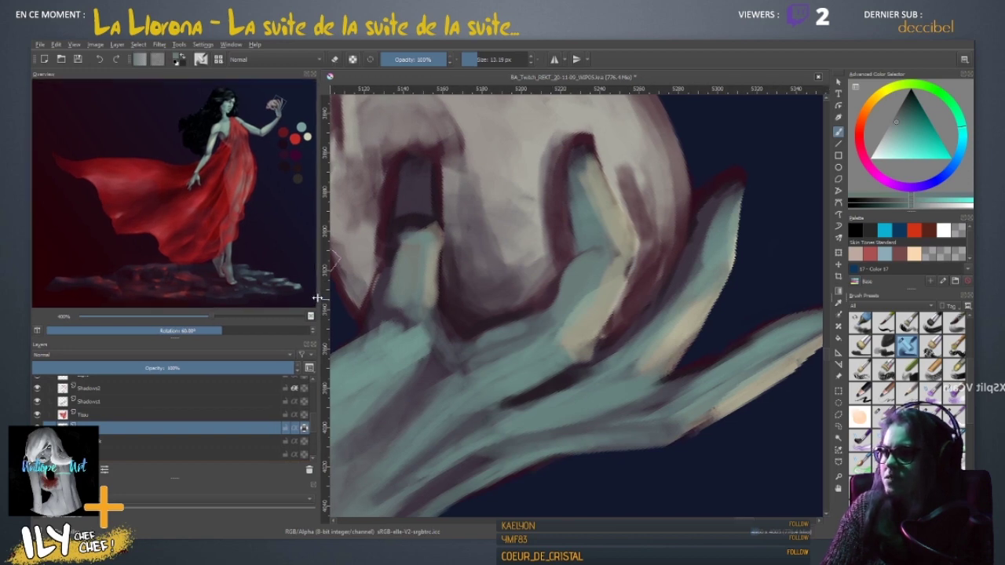
# - Try a small teal dab on the little finger's lit outer edge and undo it
pyautogui.moveTo(651, 367)
pyautogui.mouseDown()
pyautogui.moveTo(525, 344)
pyautogui.moveTo(529, 367)
pyautogui.moveTo(579, 384)
pyautogui.moveTo(638, 331)
pyautogui.moveTo(652, 340)
pyautogui.mouseUp()
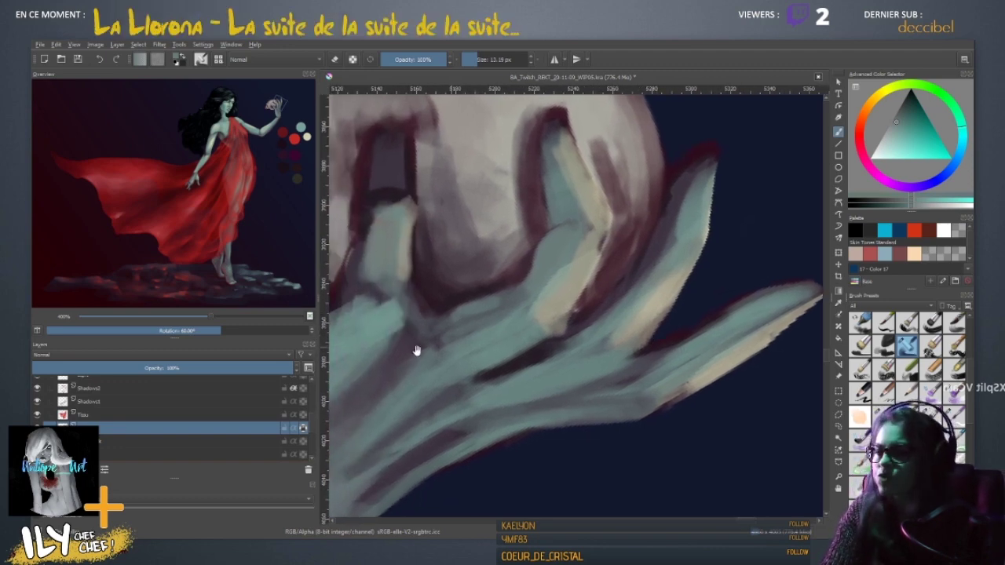
pyautogui.click(773, 341)
pyautogui.hotkey('ctrl', 'z')
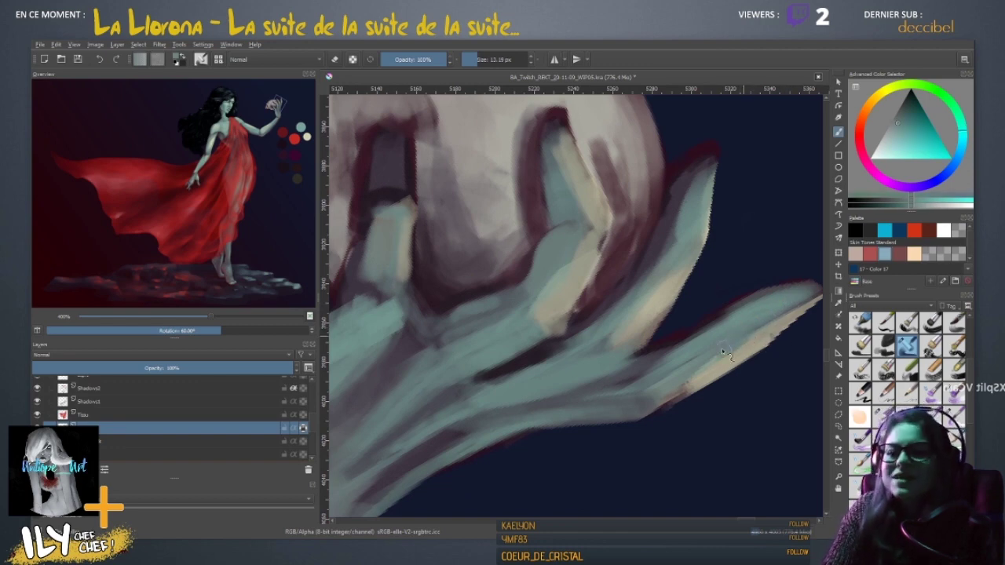
# - Paint a dark purple shadow along the base of the little finger with a sampled tone at about 4 to 8 px
pyautogui.moveTo(716, 359); pyautogui.dragTo(614, 361)
pyautogui.moveTo(545, 374)
pyautogui.keyDown('shift'); pyautogui.mouseDown()
pyautogui.moveTo(528, 373)
pyautogui.moveTo(601, 364)
pyautogui.mouseUp(); pyautogui.keyUp('shift')
pyautogui.keyDown('ctrl'); pyautogui.click(520, 389); pyautogui.keyUp('ctrl')
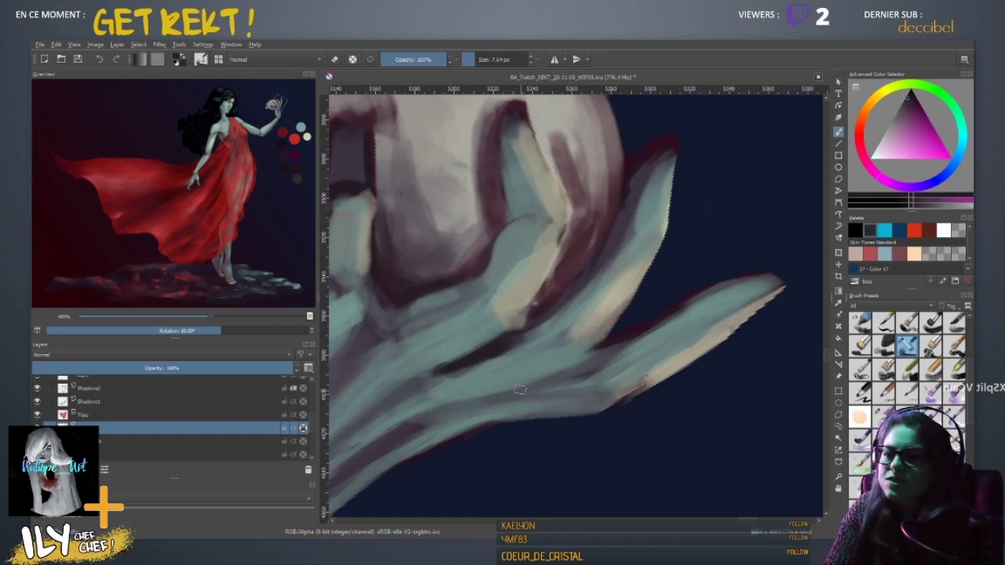
pyautogui.moveTo(510, 396); pyautogui.dragTo(601, 355)
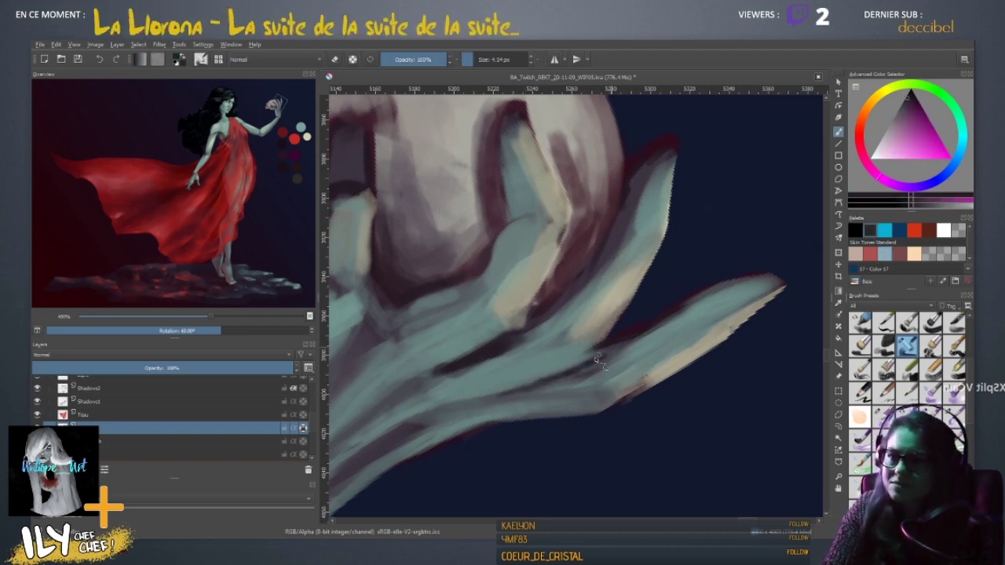
pyautogui.moveTo(557, 381)
pyautogui.mouseDown()
pyautogui.moveTo(601, 348)
pyautogui.moveTo(525, 390)
pyautogui.moveTo(582, 358)
pyautogui.moveTo(480, 399)
pyautogui.mouseUp()
pyautogui.moveTo(580, 372); pyautogui.dragTo(600, 374)
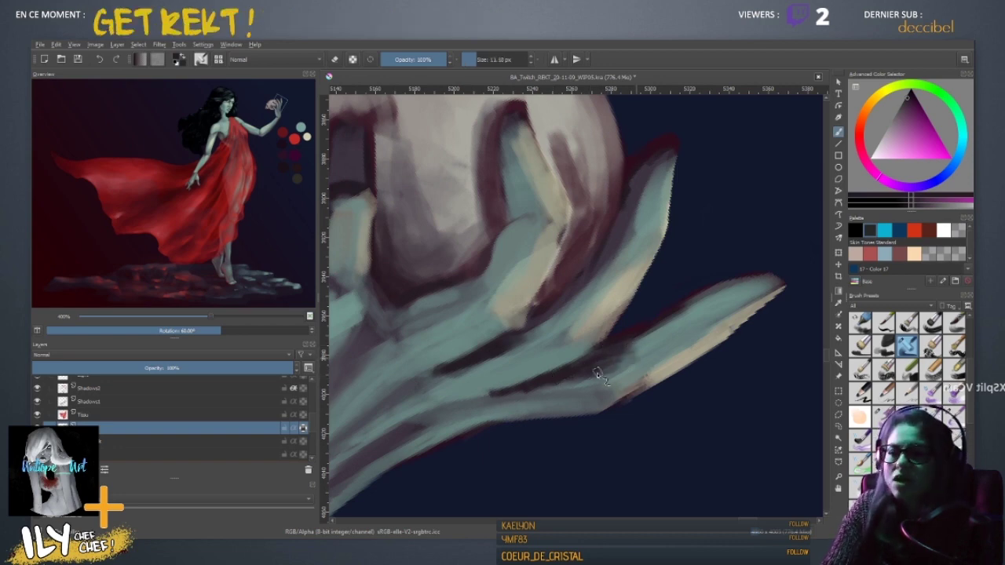
# - Soften the new shadow's edges and the little finger's lit side with sampled teal tones at about 11 px
pyautogui.keyDown('ctrl'); pyautogui.click(534, 383); pyautogui.keyUp('ctrl')
pyautogui.keyDown('ctrl'); pyautogui.click(638, 369); pyautogui.keyUp('ctrl')
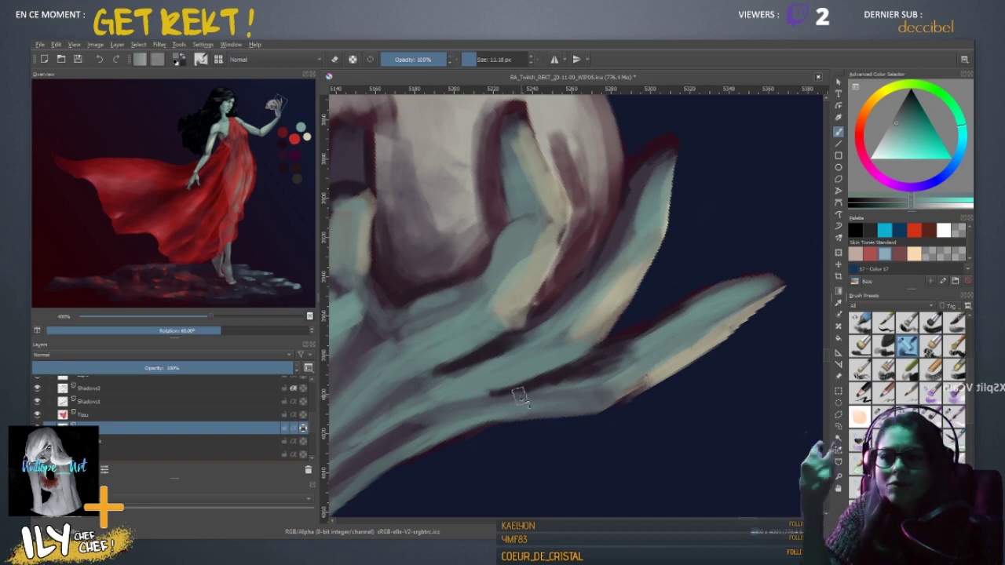
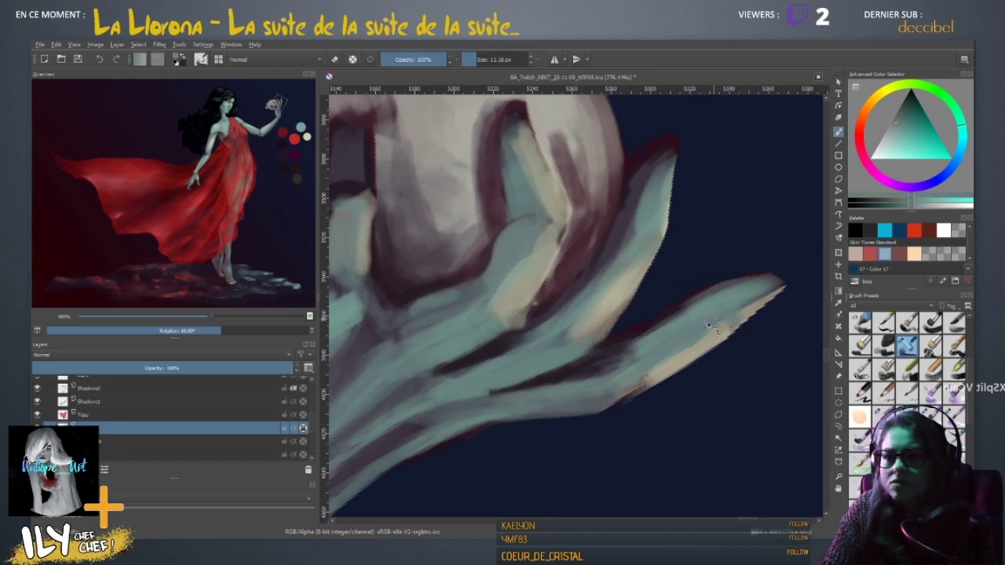
pyautogui.keyDown('ctrl'); pyautogui.click(701, 345); pyautogui.keyUp('ctrl')
pyautogui.keyDown('ctrl'); pyautogui.click(644, 344); pyautogui.keyUp('ctrl')
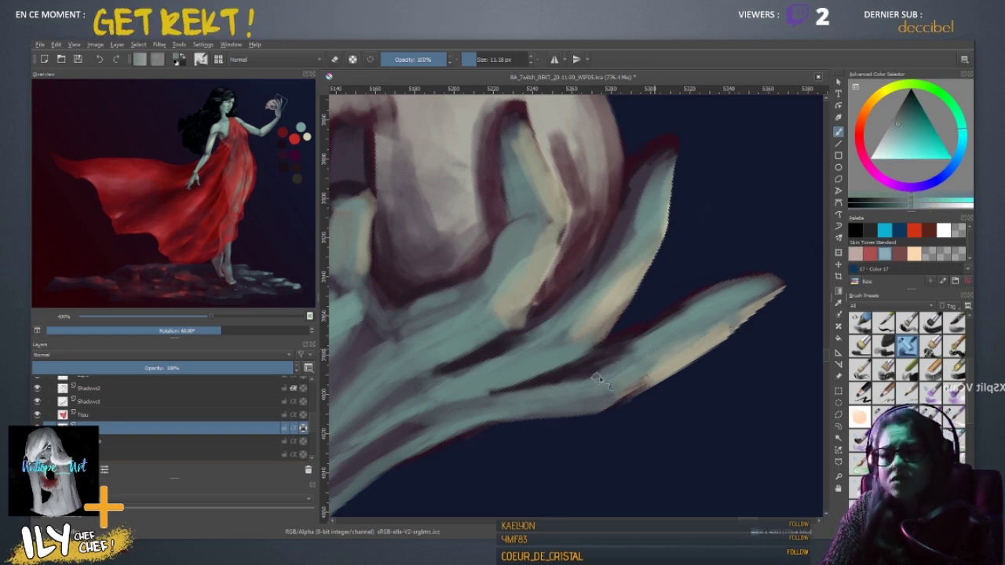
# - Reset the canvas rotation and shade the little finger's inner side and knuckle with sampled dark blue-grey and teal at about 11 px
pyautogui.press('5')
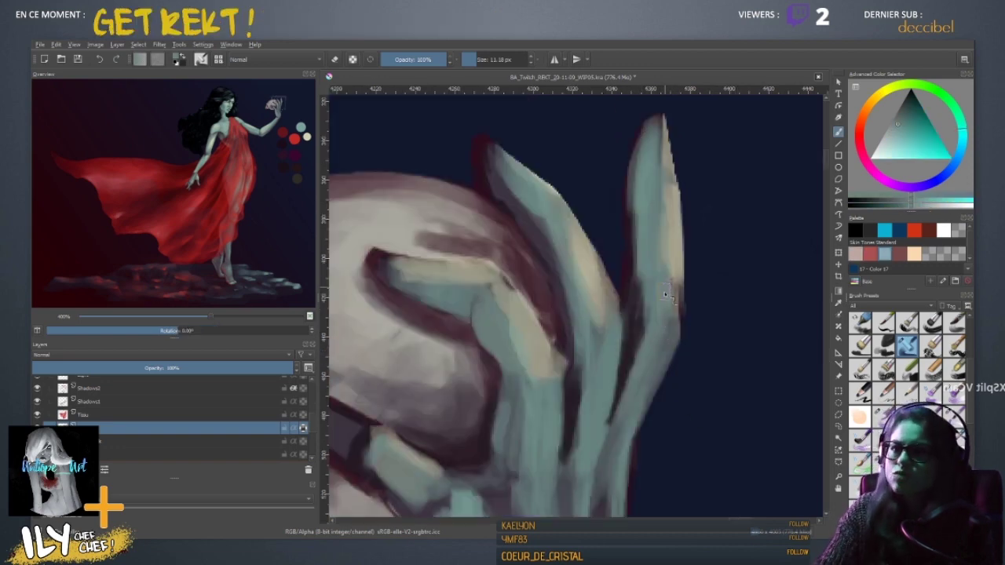
pyautogui.keyDown('ctrl'); pyautogui.click(633, 256); pyautogui.keyUp('ctrl')
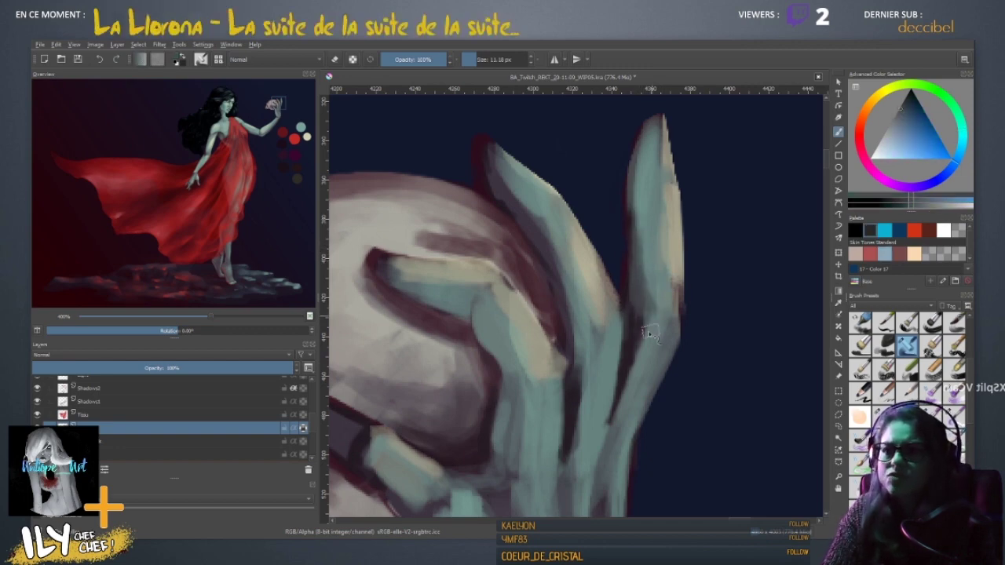
pyautogui.keyDown('ctrl'); pyautogui.click(646, 284); pyautogui.keyUp('ctrl')
pyautogui.keyDown('ctrl'); pyautogui.click(656, 291); pyautogui.keyUp('ctrl')
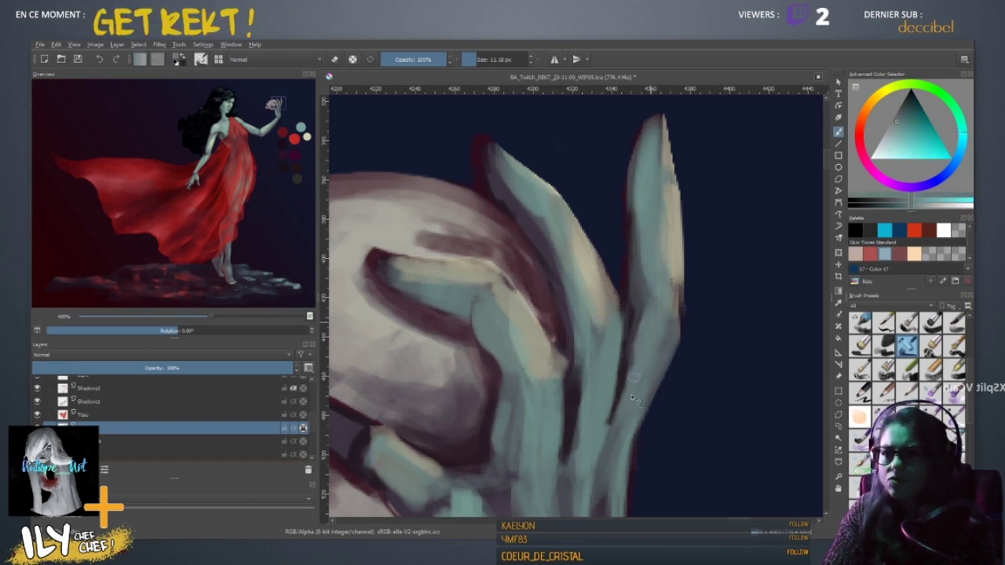
# - Shade the little finger's base and the neighbouring finger's lower length with sampled purple and teal tones at about 11 px
pyautogui.moveTo(629, 354); pyautogui.dragTo(637, 381)
pyautogui.keyDown('ctrl'); pyautogui.click(566, 293); pyautogui.keyUp('ctrl')
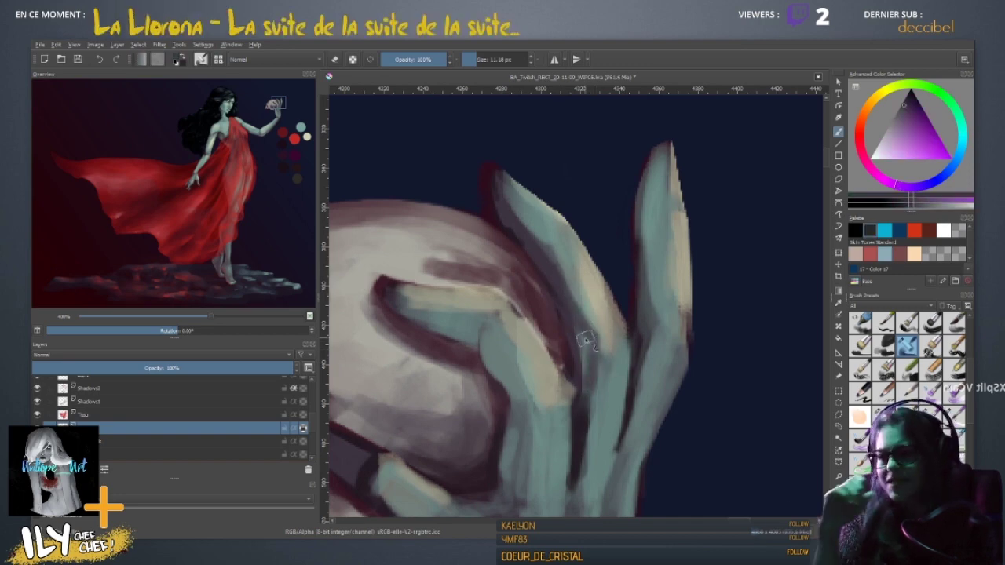
pyautogui.keyDown('ctrl'); pyautogui.click(613, 382); pyautogui.keyUp('ctrl')
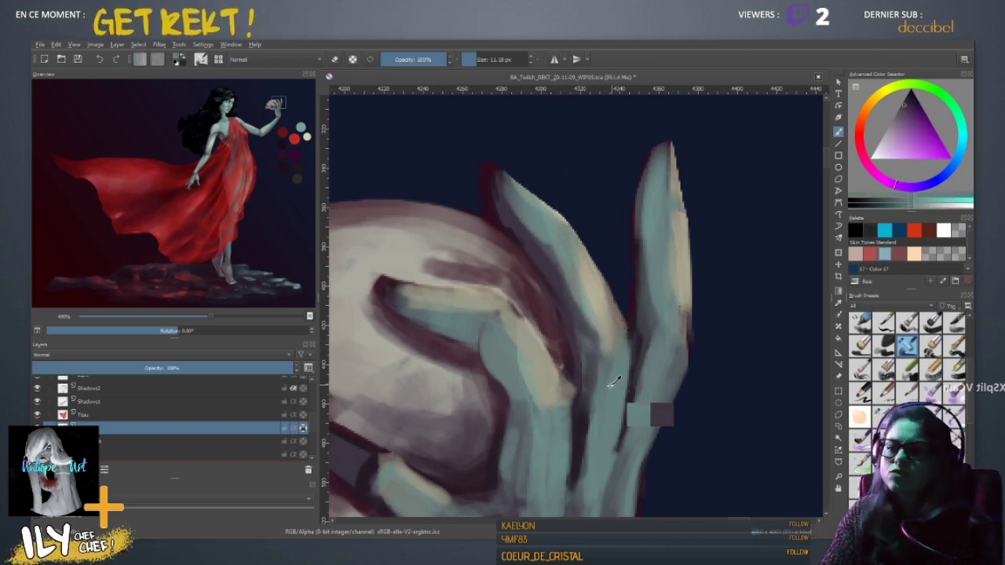
pyautogui.moveTo(609, 369); pyautogui.dragTo(596, 427)
pyautogui.moveTo(607, 350); pyautogui.dragTo(600, 460)
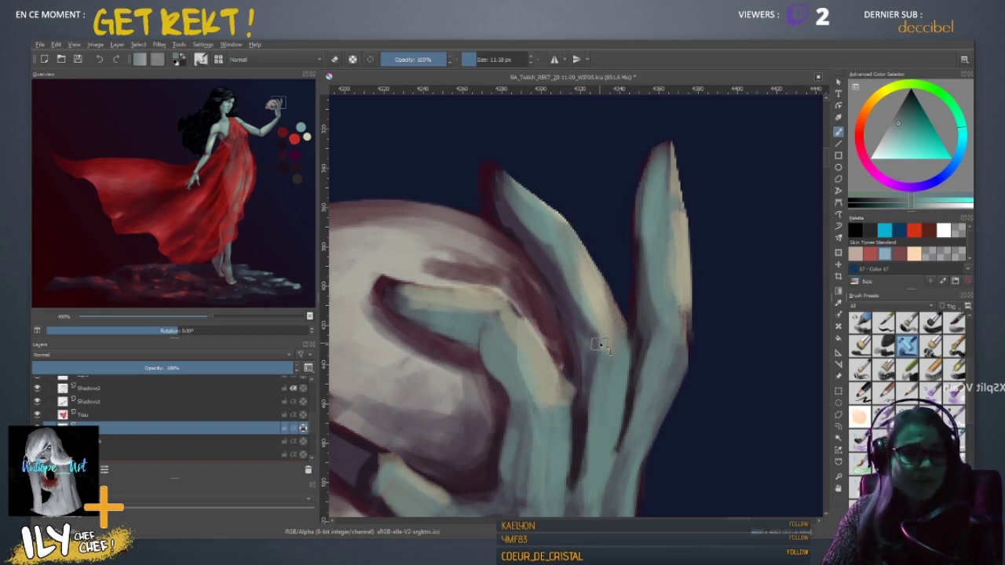
# - Blend the cream light into the teal around the knuckles of the bent finger on the skull with sampled tones at about 11 px
pyautogui.scroll(1, 610, 370)
pyautogui.keyDown('ctrl'); pyautogui.click(572, 281); pyautogui.keyUp('ctrl')
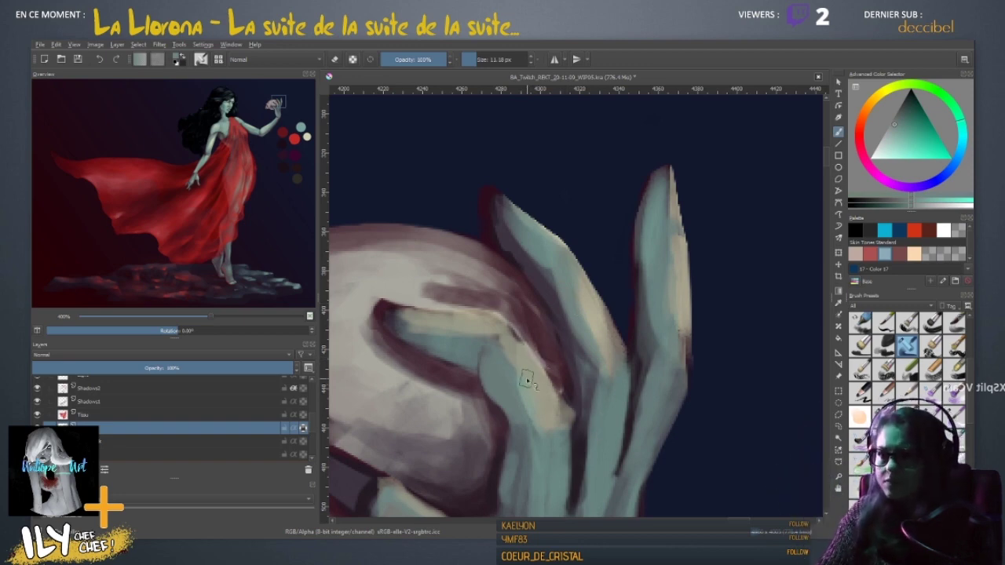
pyautogui.scroll(-1, 540, 387)
pyautogui.moveTo(539, 388); pyautogui.dragTo(540, 377)
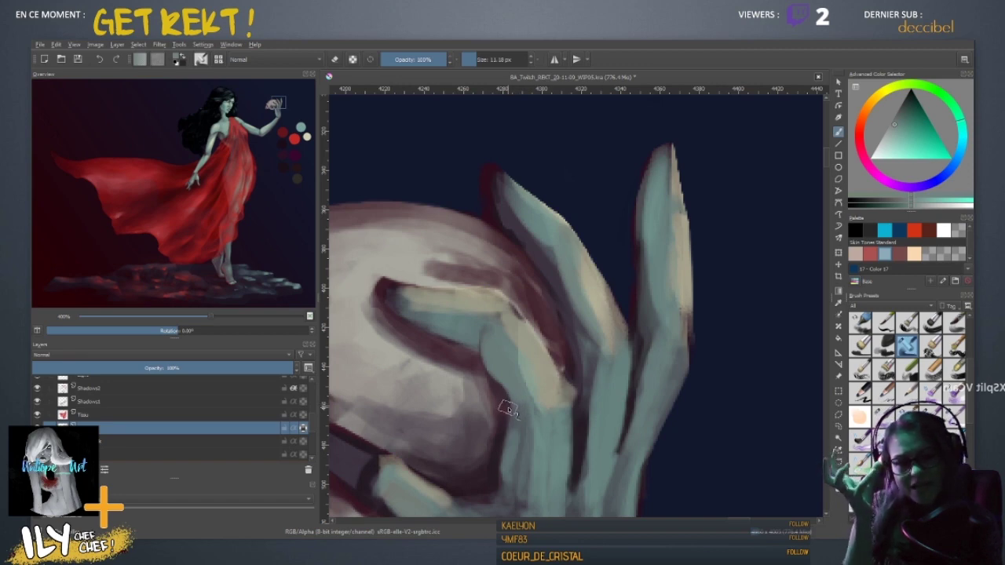
pyautogui.moveTo(474, 326)
pyautogui.mouseDown()
pyautogui.moveTo(517, 251)
pyautogui.moveTo(594, 266)
pyautogui.moveTo(559, 311)
pyautogui.mouseUp()
pyautogui.keyDown('ctrl'); pyautogui.click(655, 375); pyautogui.keyUp('ctrl')
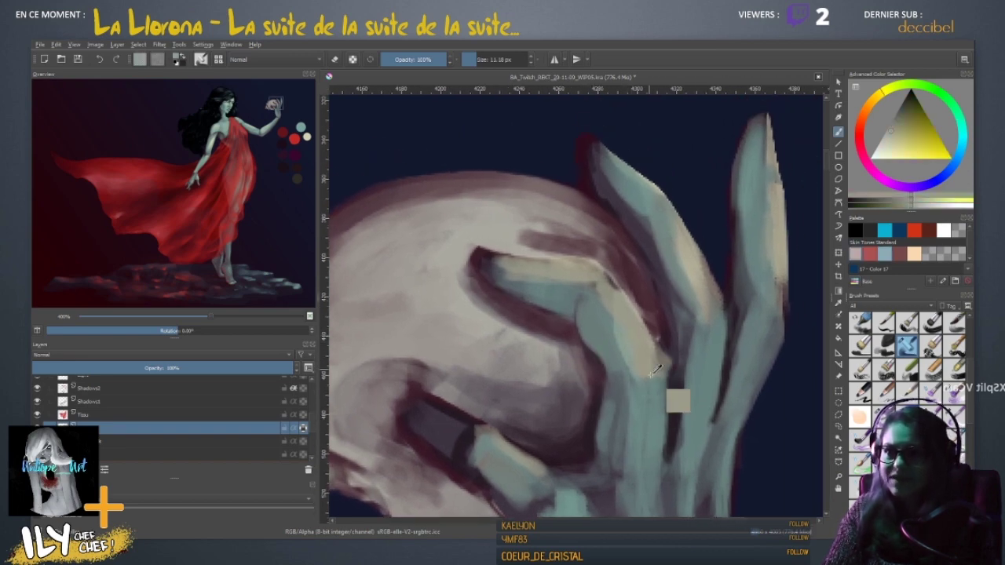
pyautogui.keyDown('ctrl'); pyautogui.click(656, 397); pyautogui.keyUp('ctrl')
pyautogui.moveTo(634, 377); pyautogui.dragTo(653, 368)
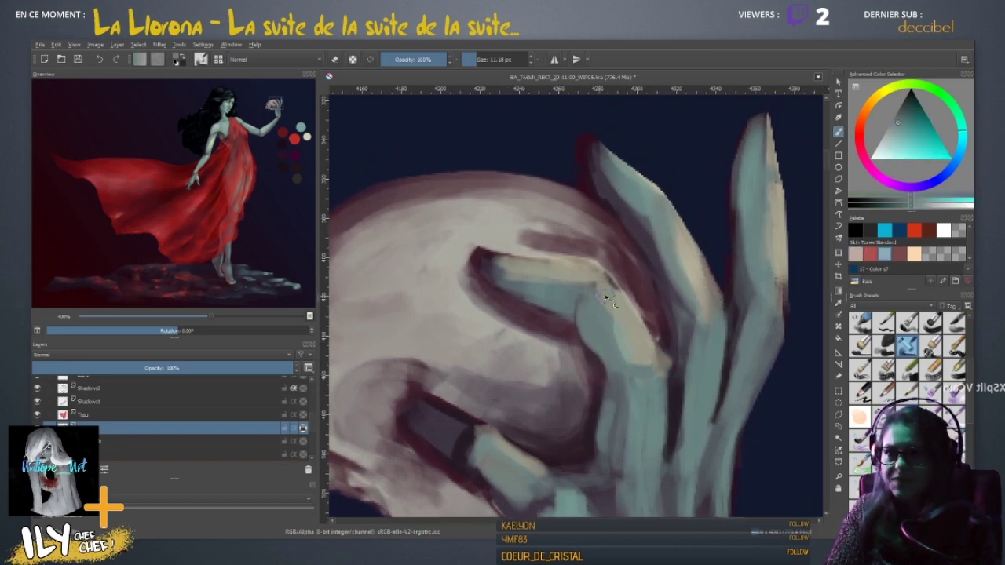
pyautogui.keyDown('ctrl'); pyautogui.click(637, 325); pyautogui.keyUp('ctrl')
pyautogui.moveTo(608, 291); pyautogui.dragTo(622, 333)
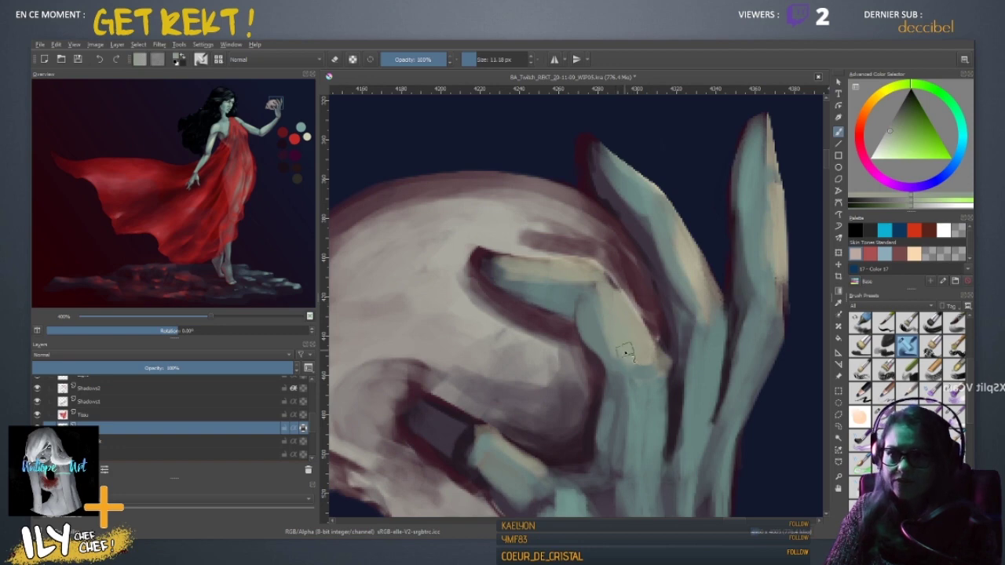
# - Paint over the bent finger's outer segment with the skull's sampled light grey at about 15 px
pyautogui.keyDown('ctrl'); pyautogui.click(467, 280); pyautogui.keyUp('ctrl')
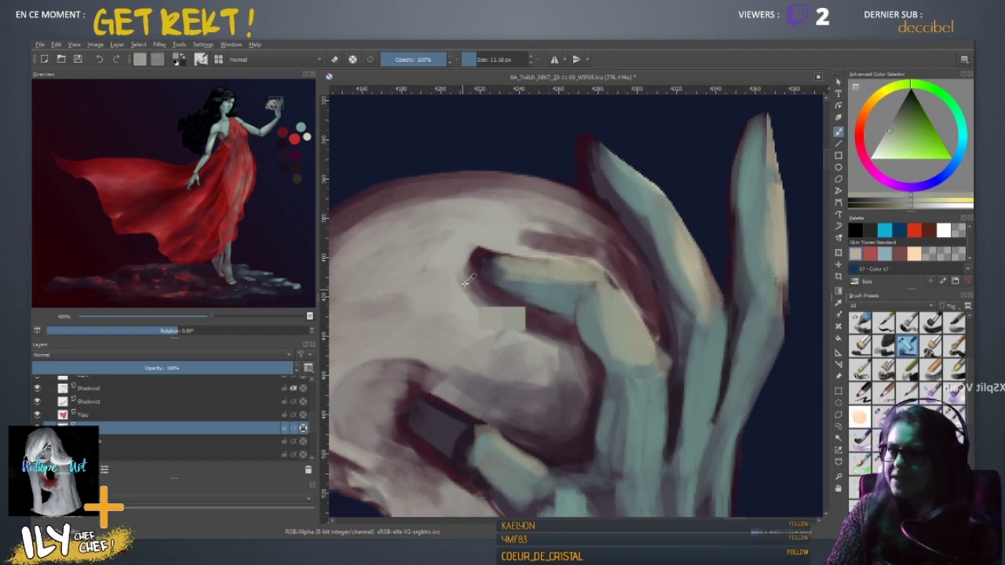
pyautogui.moveTo(471, 255)
pyautogui.mouseDown()
pyautogui.moveTo(483, 317)
pyautogui.moveTo(494, 274)
pyautogui.moveTo(515, 331)
pyautogui.moveTo(541, 336)
pyautogui.moveTo(498, 269)
pyautogui.moveTo(512, 299)
pyautogui.moveTo(508, 275)
pyautogui.moveTo(526, 269)
pyautogui.moveTo(530, 326)
pyautogui.moveTo(539, 299)
pyautogui.moveTo(568, 359)
pyautogui.moveTo(526, 257)
pyautogui.moveTo(556, 317)
pyautogui.mouseUp()
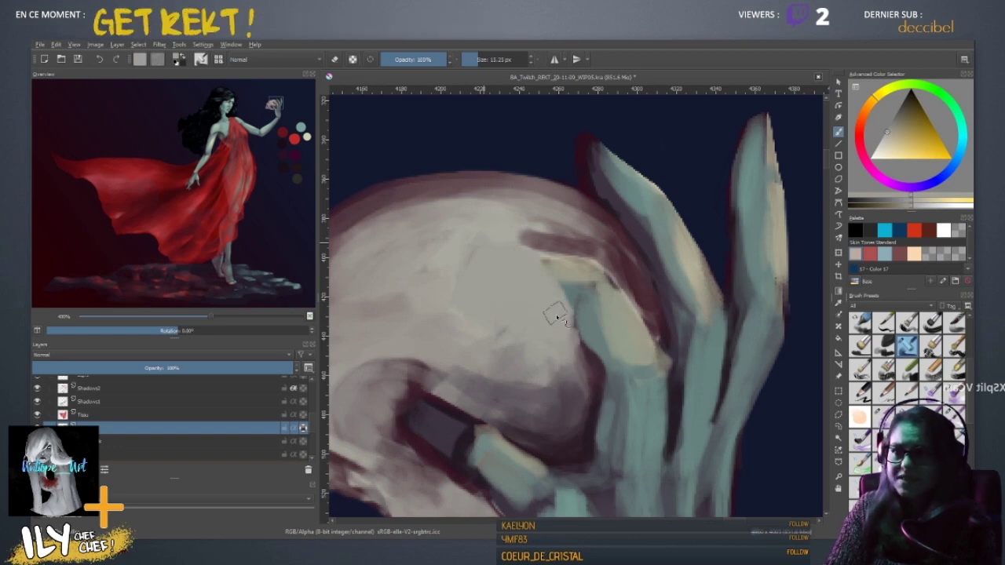
pyautogui.moveTo(640, 363)
pyautogui.mouseDown()
pyautogui.moveTo(552, 282)
pyautogui.moveTo(512, 228)
pyautogui.moveTo(559, 283)
pyautogui.moveTo(563, 307)
pyautogui.mouseUp()
# - Repaint the bent finger's end segment pointing upward, with sampled cream on its lit face and teal along its shaded edge, at about 7 px
pyautogui.keyDown('ctrl'); pyautogui.click(512, 238); pyautogui.keyUp('ctrl')
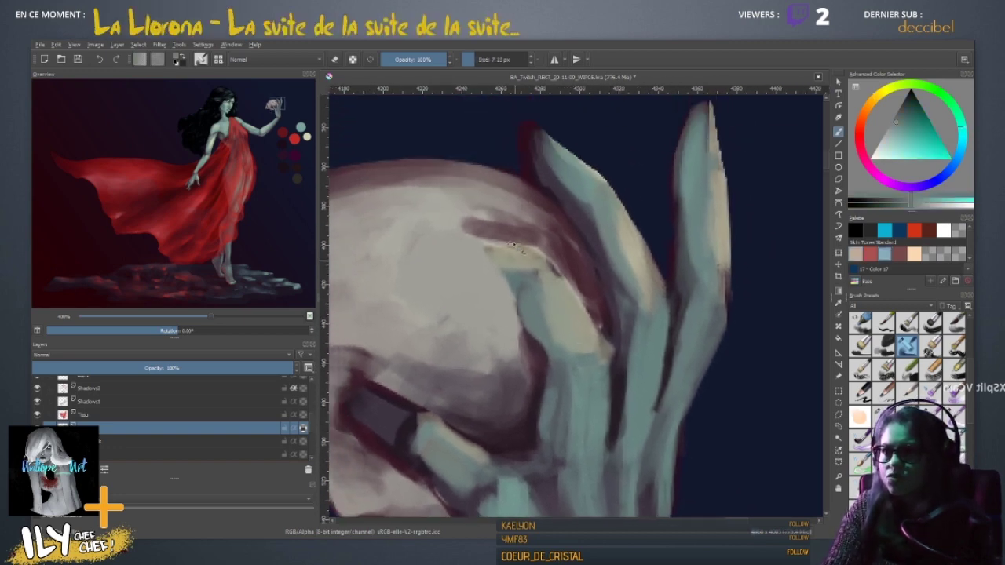
pyautogui.moveTo(512, 241)
pyautogui.mouseDown()
pyautogui.moveTo(527, 264)
pyautogui.moveTo(502, 219)
pyautogui.moveTo(496, 250)
pyautogui.moveTo(506, 214)
pyautogui.moveTo(497, 256)
pyautogui.mouseUp()
pyautogui.keyDown('ctrl'); pyautogui.click(518, 259); pyautogui.keyUp('ctrl')
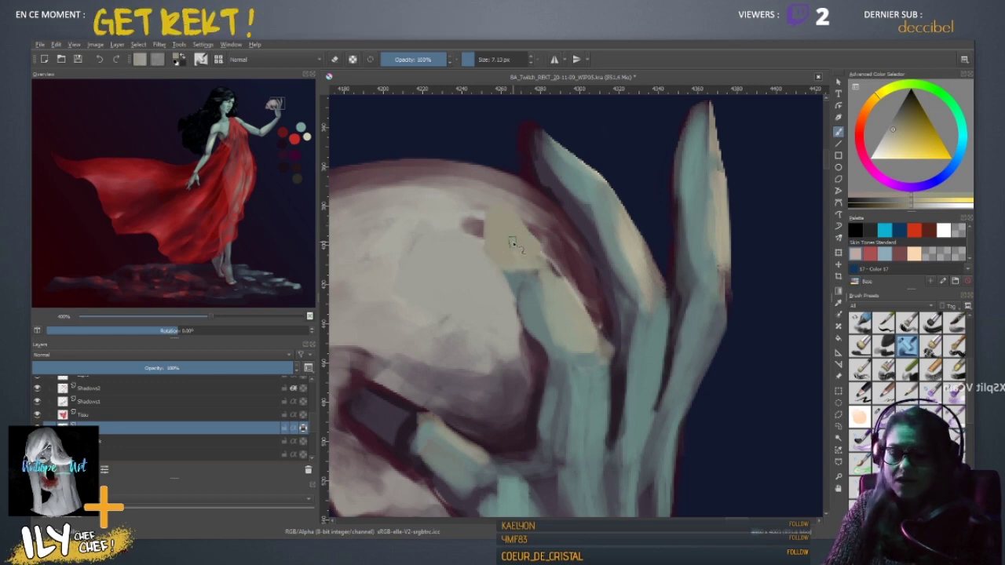
pyautogui.scroll(-3, 509, 252)
pyautogui.scroll(2, 515, 245)
pyautogui.scroll(2, 515, 246)
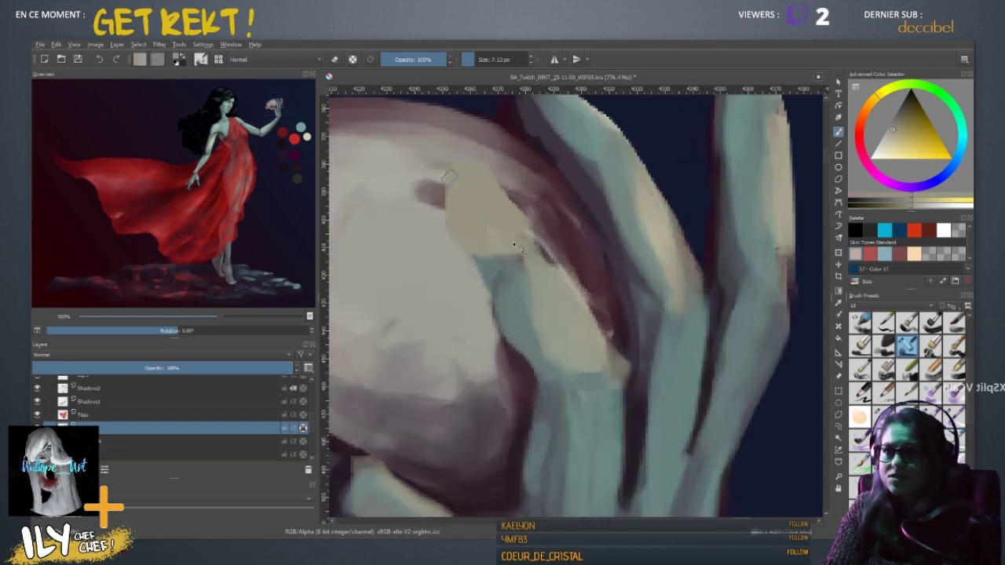
pyautogui.moveTo(467, 329); pyautogui.dragTo(468, 357)
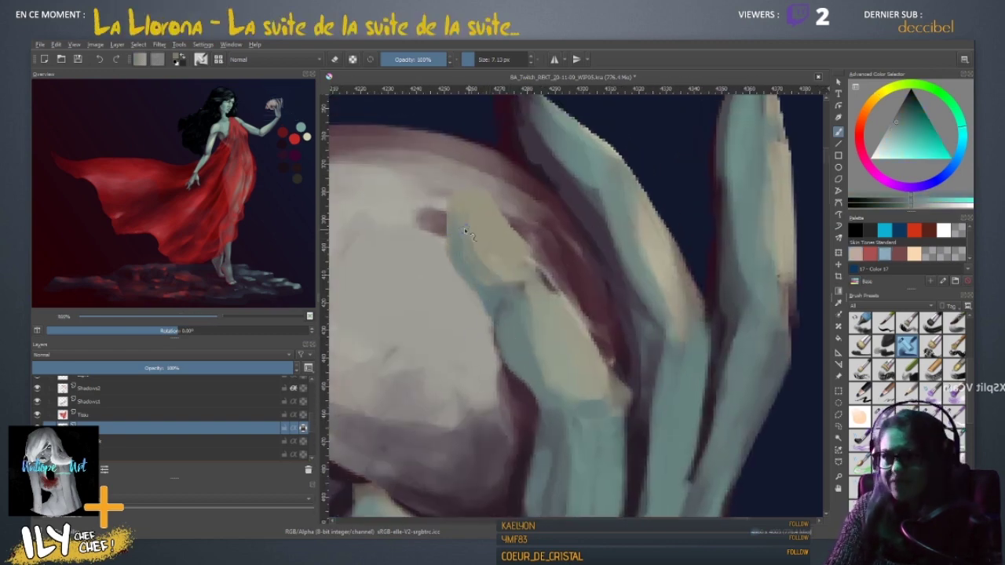
pyautogui.moveTo(465, 230); pyautogui.dragTo(509, 309)
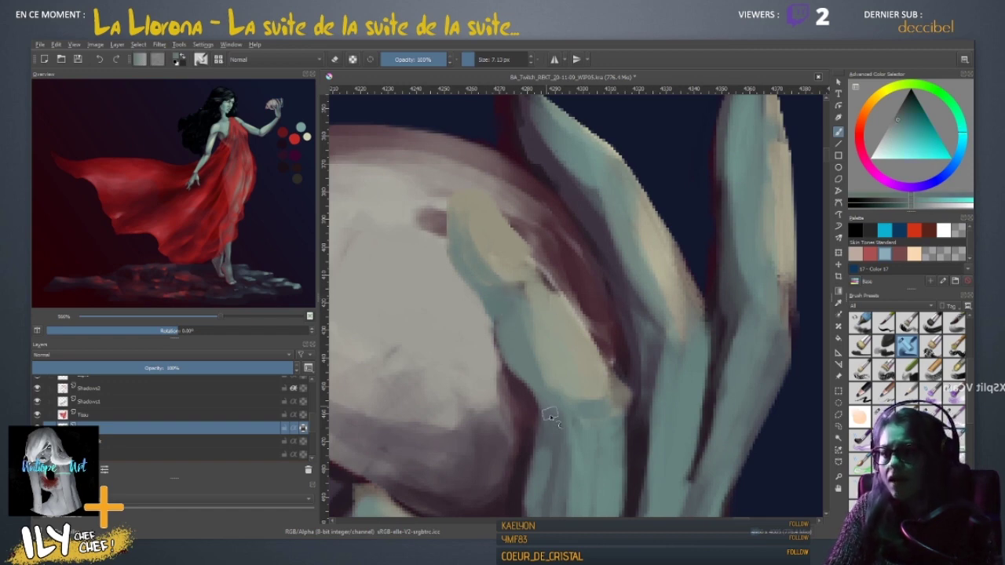
# - Outline the shaded side of the repainted finger segment against the skull with sampled dark purple at about 7 px
pyautogui.keyDown('ctrl'); pyautogui.click(528, 414); pyautogui.keyUp('ctrl')
pyautogui.moveTo(487, 327)
pyautogui.mouseDown()
pyautogui.moveTo(498, 366)
pyautogui.moveTo(487, 329)
pyautogui.mouseUp()
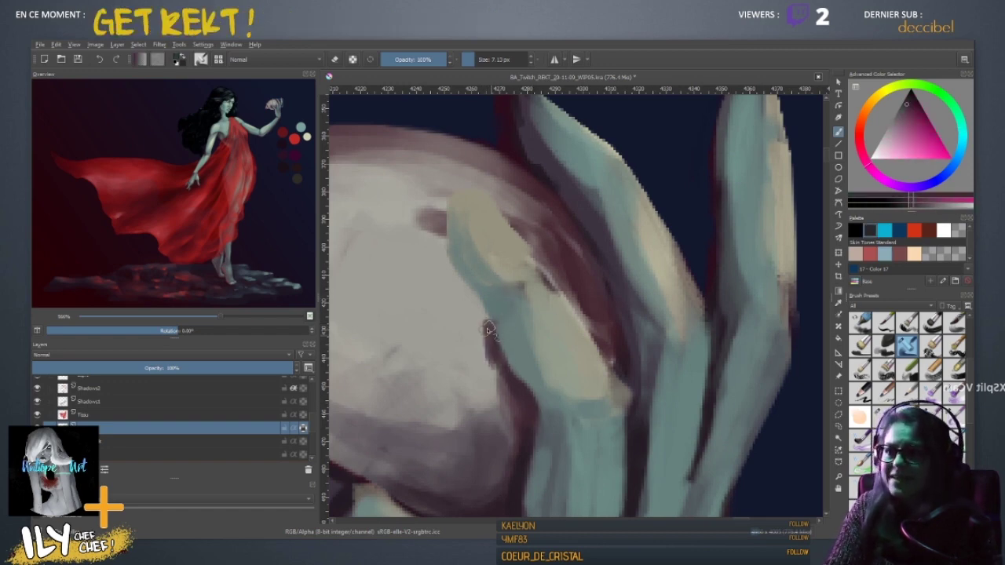
pyautogui.moveTo(438, 245); pyautogui.dragTo(487, 324)
pyautogui.moveTo(553, 333); pyautogui.dragTo(619, 250)
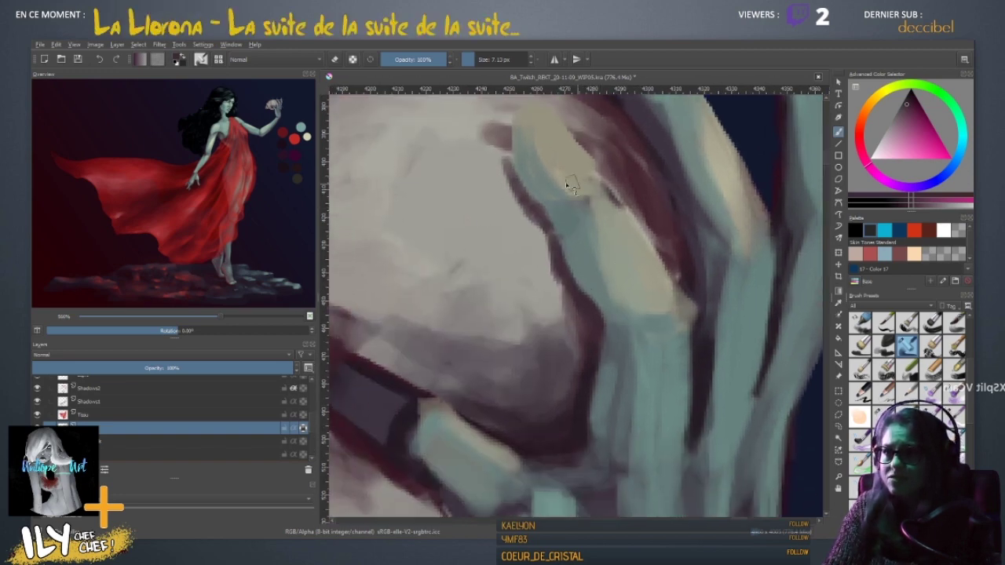
# - Brush a soft teal tint onto the skull beside the bent finger and dab sampled grey on the finger's shaded side at about 10 px
pyautogui.keyDown('ctrl'); pyautogui.click(577, 232); pyautogui.keyUp('ctrl')
pyautogui.press(']')
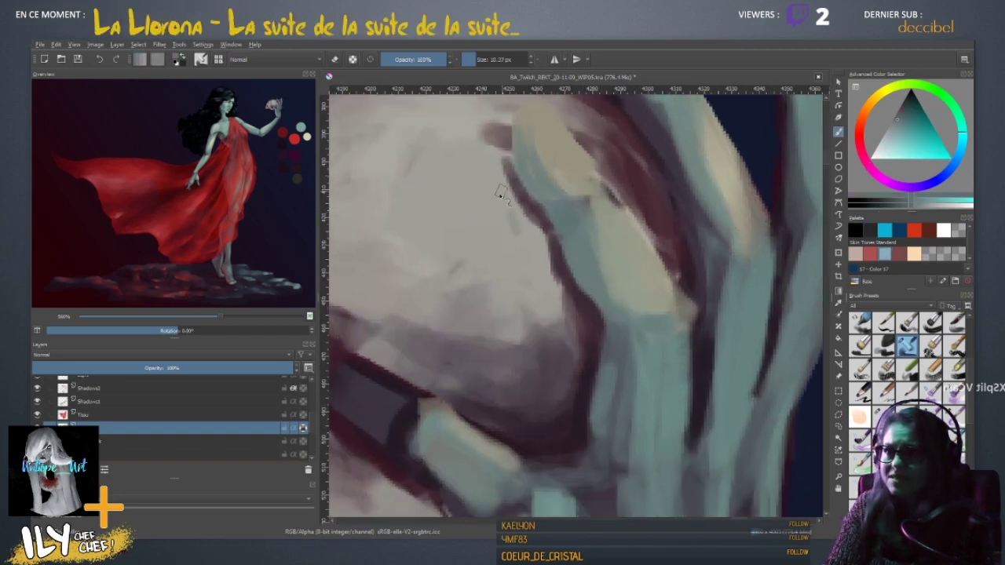
pyautogui.moveTo(499, 195)
pyautogui.mouseDown()
pyautogui.moveTo(499, 232)
pyautogui.moveTo(514, 251)
pyautogui.moveTo(543, 243)
pyautogui.mouseUp()
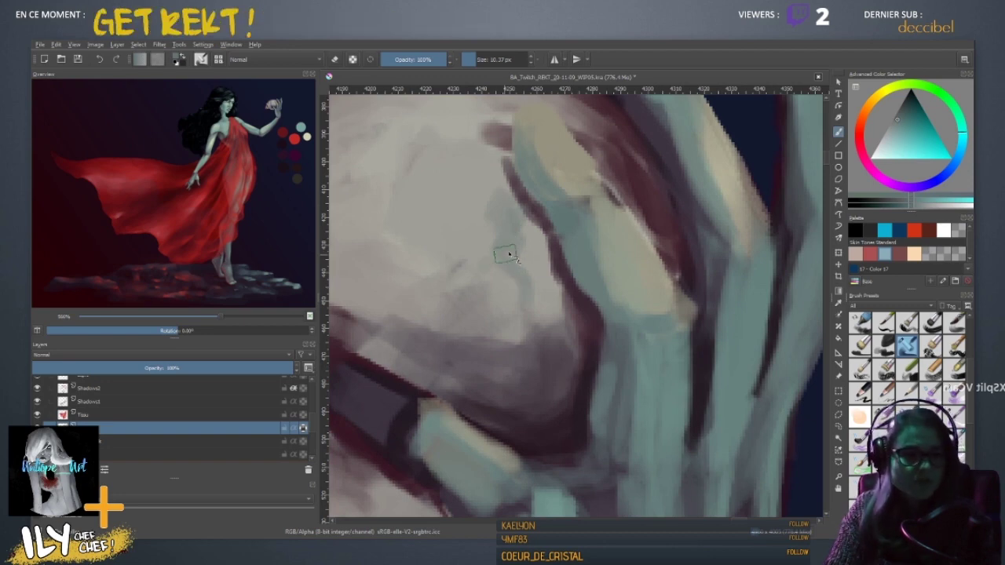
pyautogui.keyDown('ctrl'); pyautogui.click(585, 238); pyautogui.keyUp('ctrl')
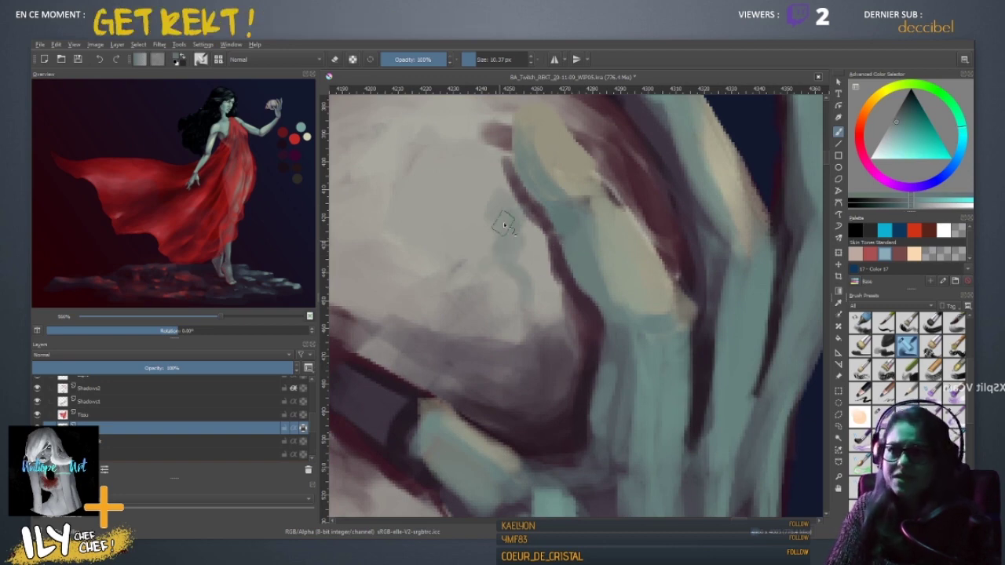
pyautogui.moveTo(505, 225)
pyautogui.mouseDown()
pyautogui.moveTo(543, 290)
pyautogui.moveTo(537, 322)
pyautogui.mouseUp()
pyautogui.keyDown('ctrl'); pyautogui.click(480, 202); pyautogui.keyUp('ctrl')
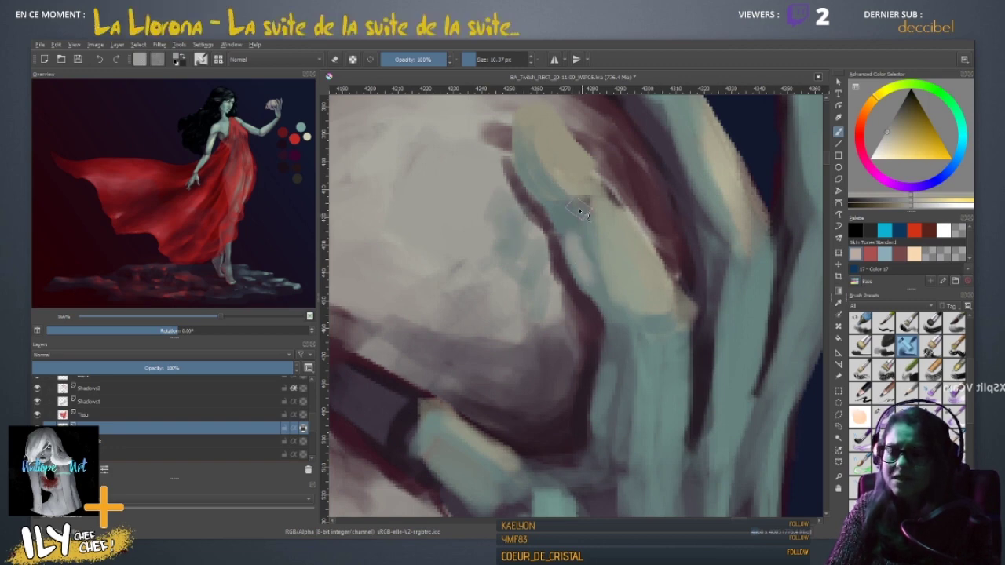
pyautogui.moveTo(572, 245); pyautogui.dragTo(601, 274)
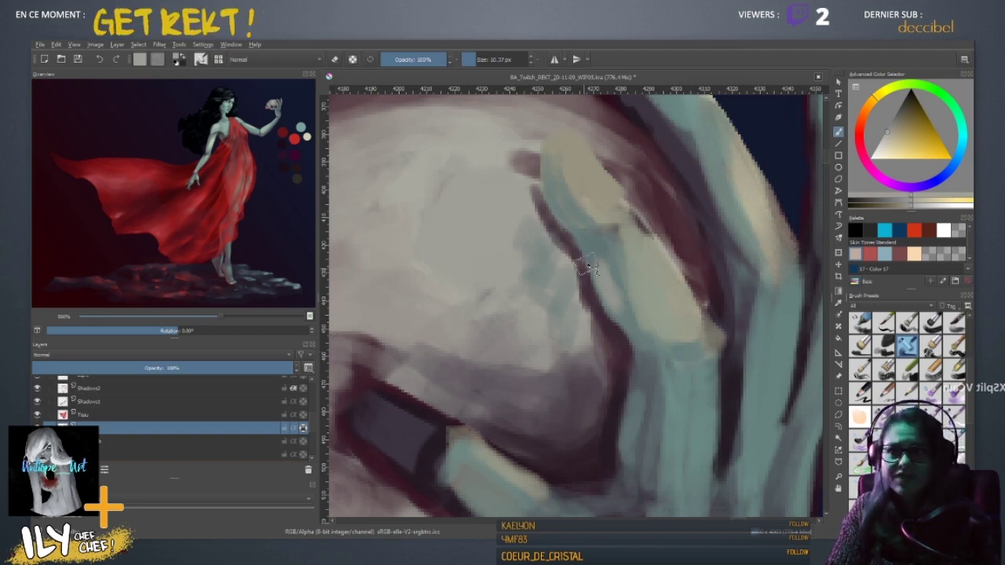
# - Paint sampled teal over the thumb's dark tip and joint at about 10 px
pyautogui.scroll(-2, 551, 196)
pyautogui.scroll(-2, 550, 196)
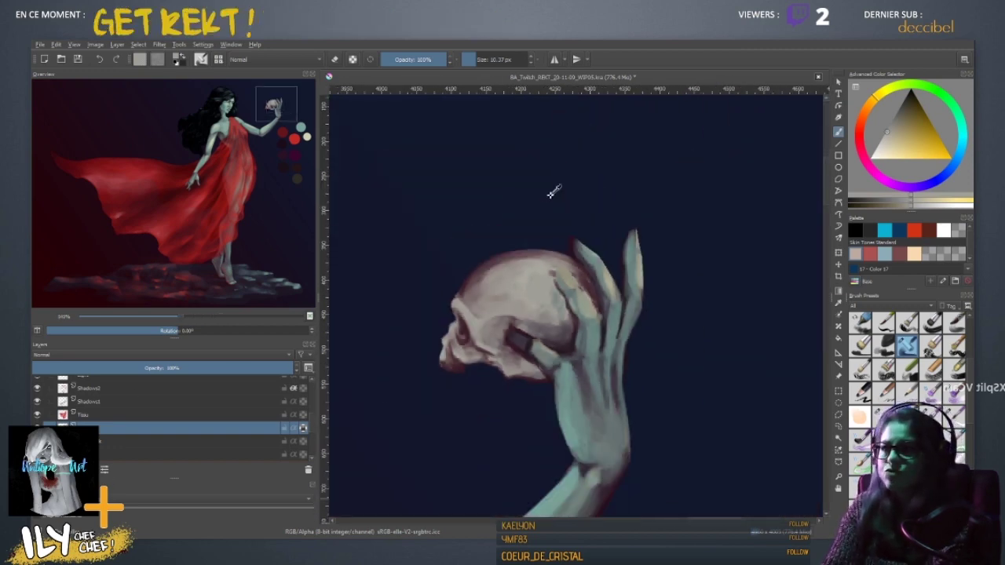
pyautogui.scroll(-1, 552, 193)
pyautogui.scroll(4, 552, 197)
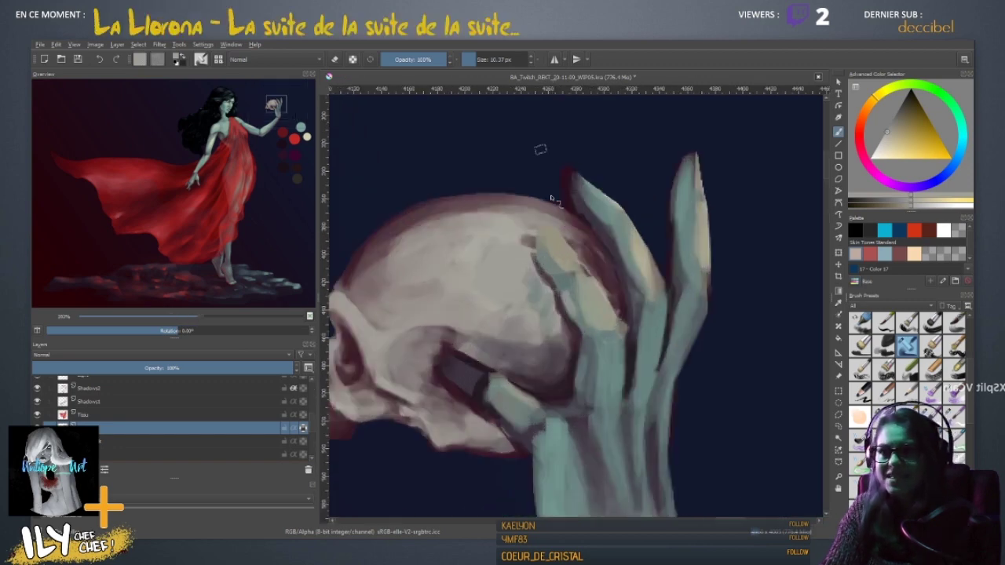
pyautogui.moveTo(520, 364); pyautogui.dragTo(547, 343)
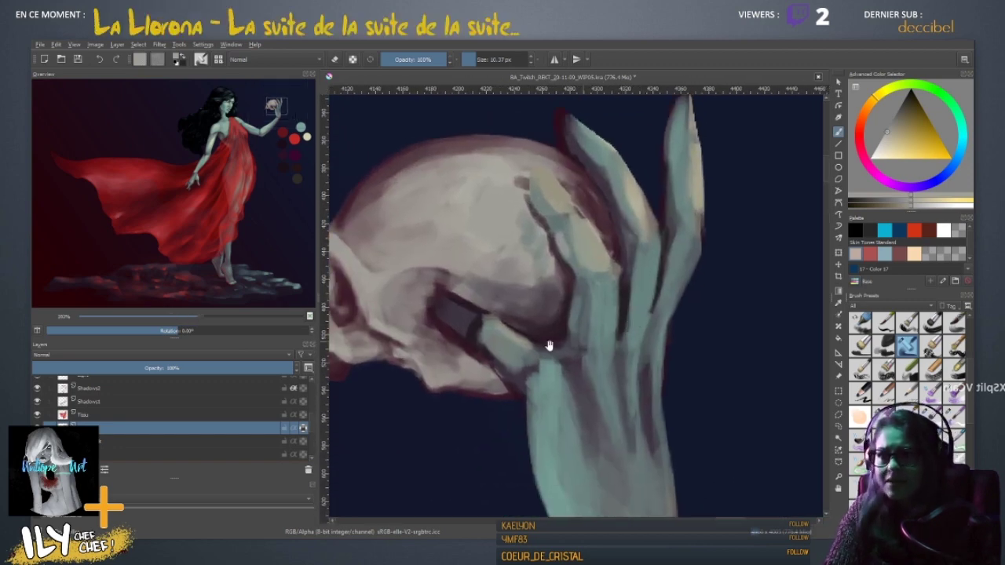
pyautogui.keyDown('ctrl'); pyautogui.click(496, 338); pyautogui.keyUp('ctrl')
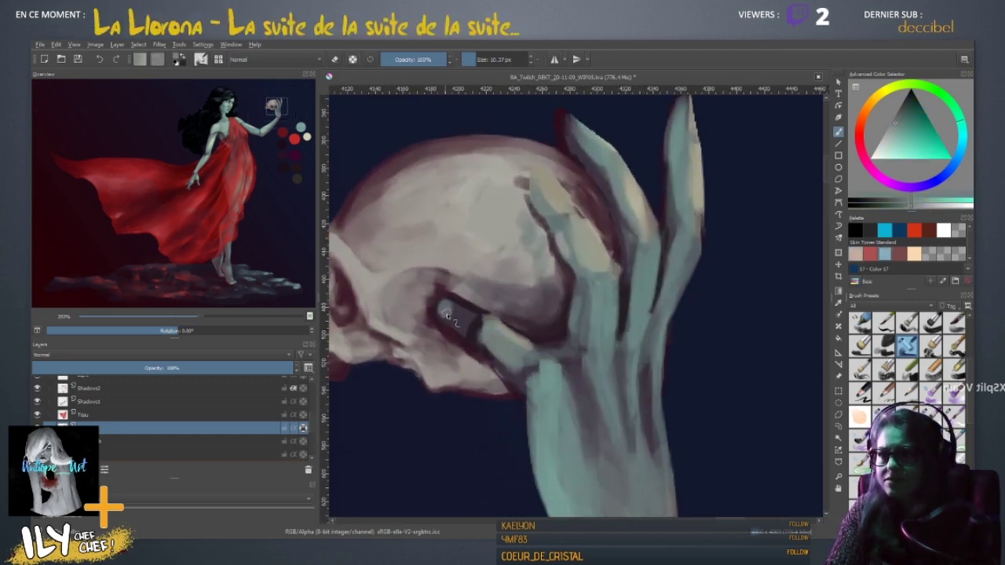
pyautogui.moveTo(483, 319); pyautogui.dragTo(487, 324)
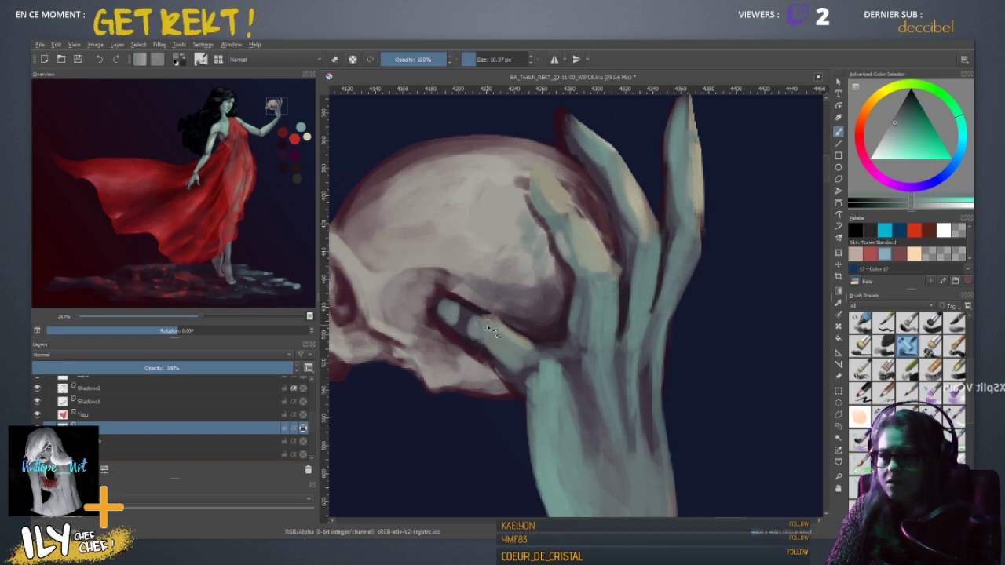
# - Fill the dark gap between the thumb's tip and joint by blending sampled purple, blue-grey and teal tones at about 10 px
pyautogui.keyDown('ctrl'); pyautogui.click(499, 366); pyautogui.keyUp('ctrl')
pyautogui.keyDown('ctrl'); pyautogui.click(499, 364); pyautogui.keyUp('ctrl')
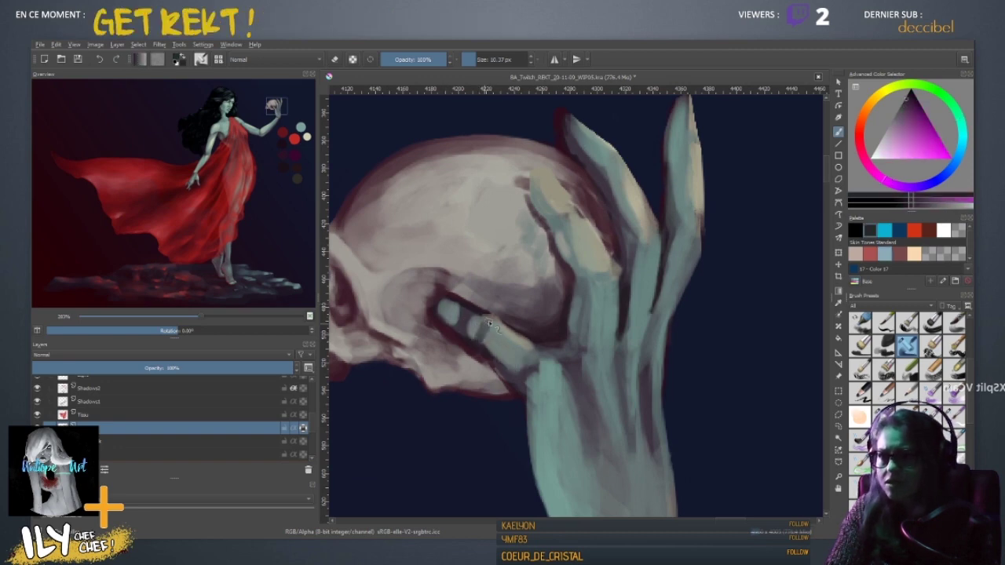
pyautogui.keyDown('ctrl'); pyautogui.click(477, 319); pyautogui.keyUp('ctrl')
pyautogui.moveTo(478, 328)
pyautogui.mouseDown()
pyautogui.moveTo(440, 313)
pyautogui.moveTo(454, 307)
pyautogui.mouseUp()
pyautogui.keyDown('ctrl'); pyautogui.click(455, 326); pyautogui.keyUp('ctrl')
pyautogui.keyDown('ctrl'); pyautogui.click(441, 302); pyautogui.keyUp('ctrl')
pyautogui.keyDown('ctrl'); pyautogui.click(465, 320); pyautogui.keyUp('ctrl')
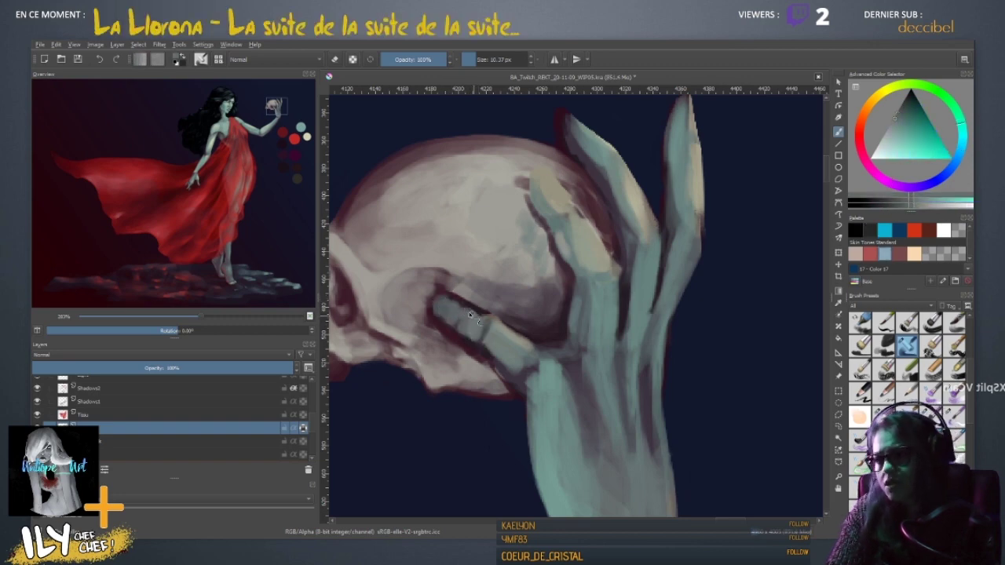
pyautogui.keyDown('ctrl'); pyautogui.click(498, 339); pyautogui.keyUp('ctrl')
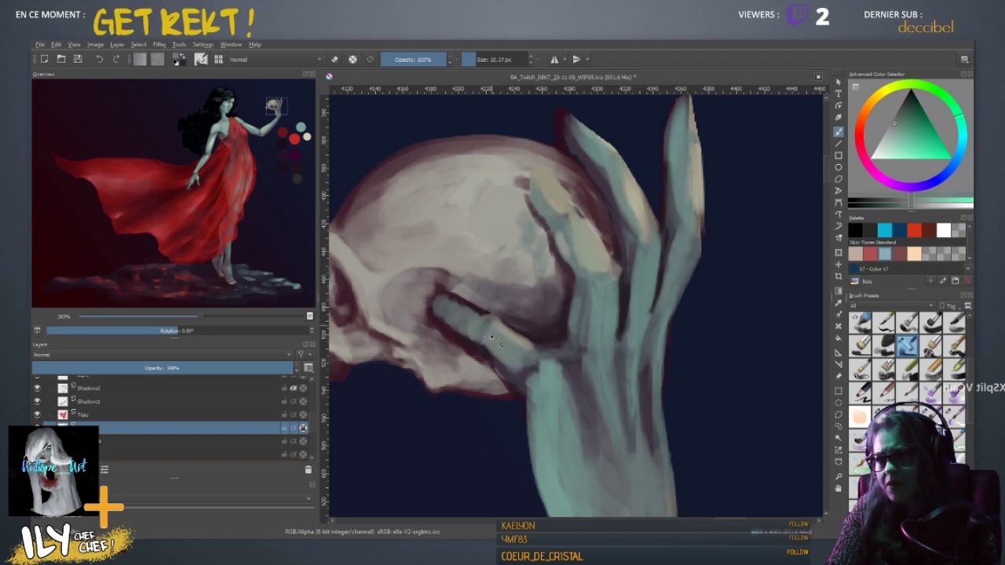
# - Add sampled pale cream-green highlights to the thumb's upper edge and tip at about 10 px
pyautogui.keyDown('ctrl'); pyautogui.click(507, 332); pyautogui.keyUp('ctrl')
pyautogui.moveTo(467, 314); pyautogui.dragTo(469, 323)
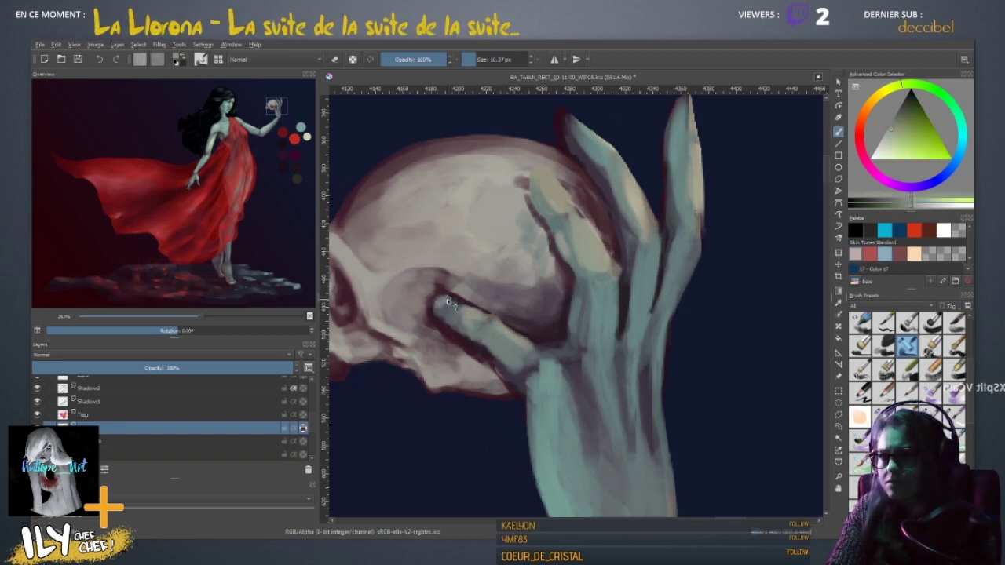
pyautogui.moveTo(447, 299); pyautogui.dragTo(441, 309)
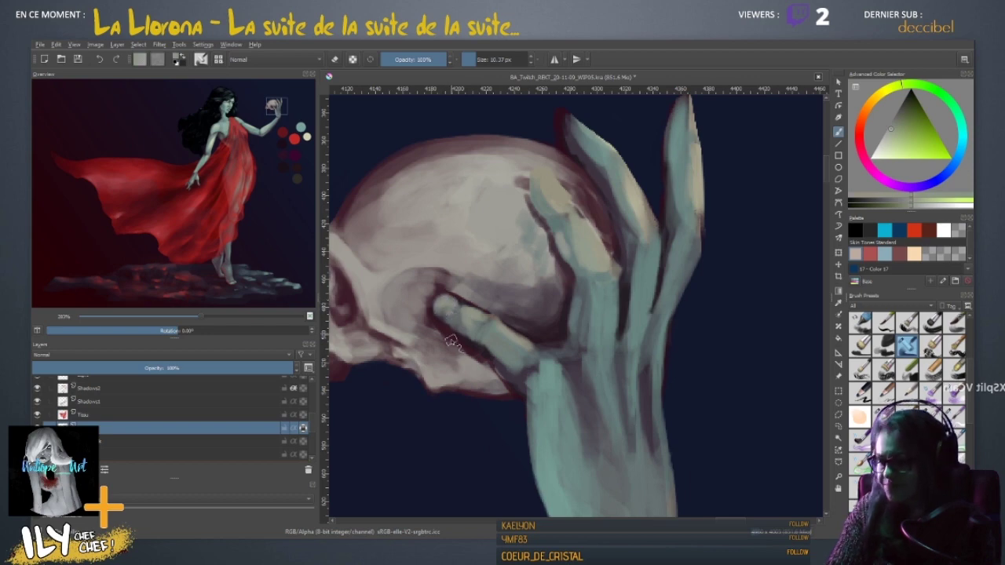
# - Reinforce the thumb's outline and joint creases with sampled dark purple tones at about 9 to 10 px
pyautogui.keyDown('ctrl'); pyautogui.click(436, 320); pyautogui.keyUp('ctrl')
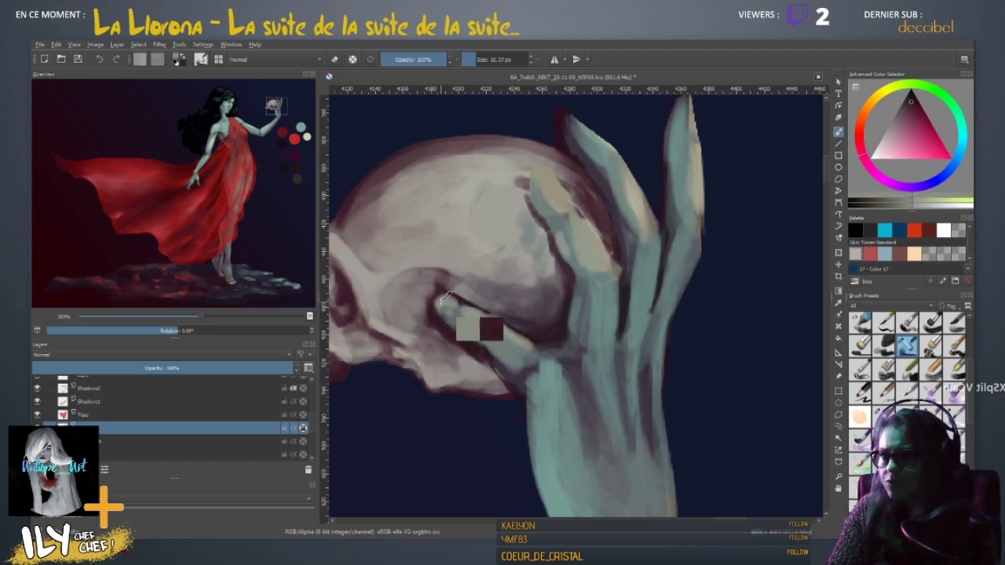
pyautogui.keyDown('ctrl'); pyautogui.click(443, 297); pyautogui.keyUp('ctrl')
pyautogui.keyDown('ctrl'); pyautogui.click(470, 326); pyautogui.keyUp('ctrl')
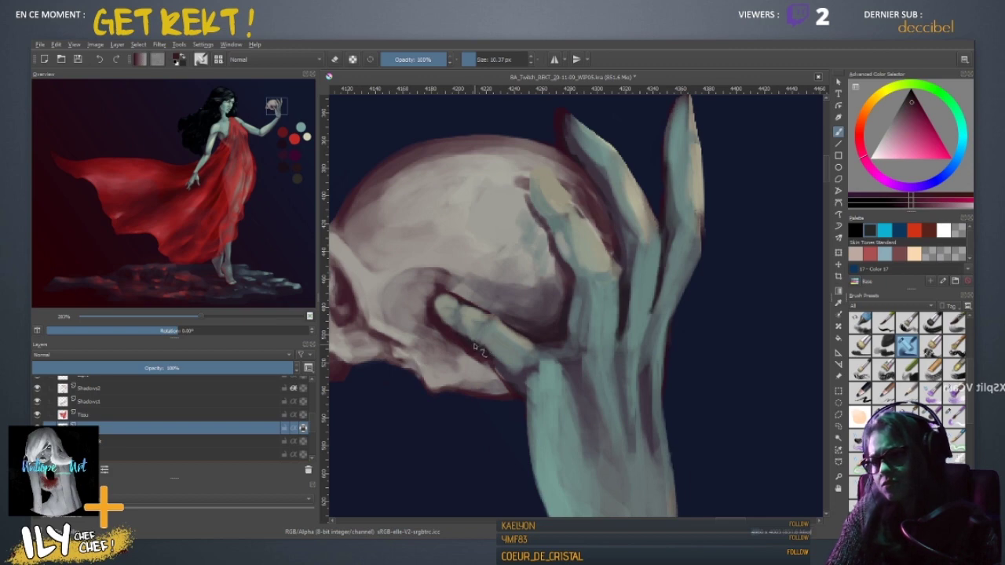
pyautogui.press('[')
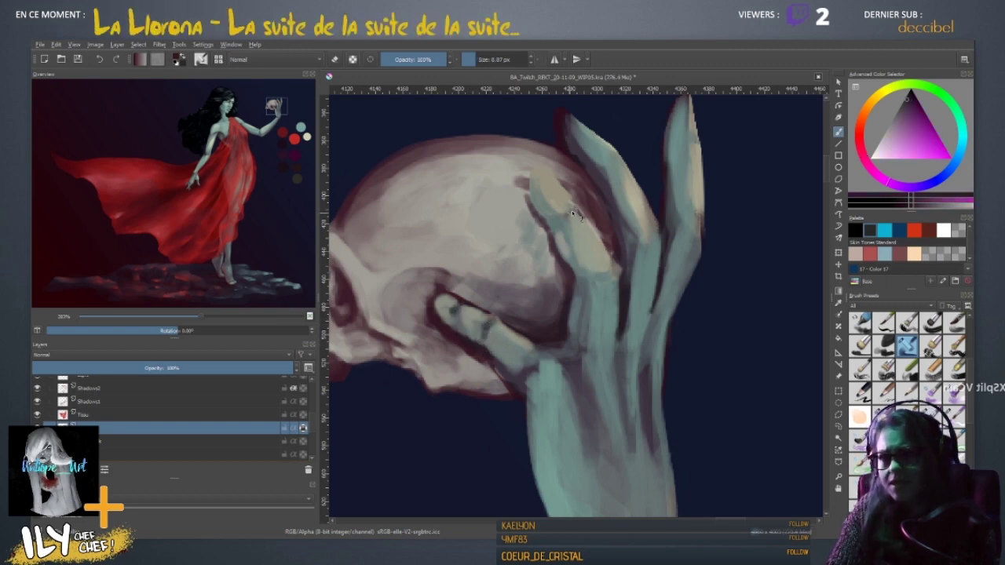
# - Shade the knuckles of the bent and middle fingers with a dark purple-grey tone at about 12 px
pyautogui.press(']')
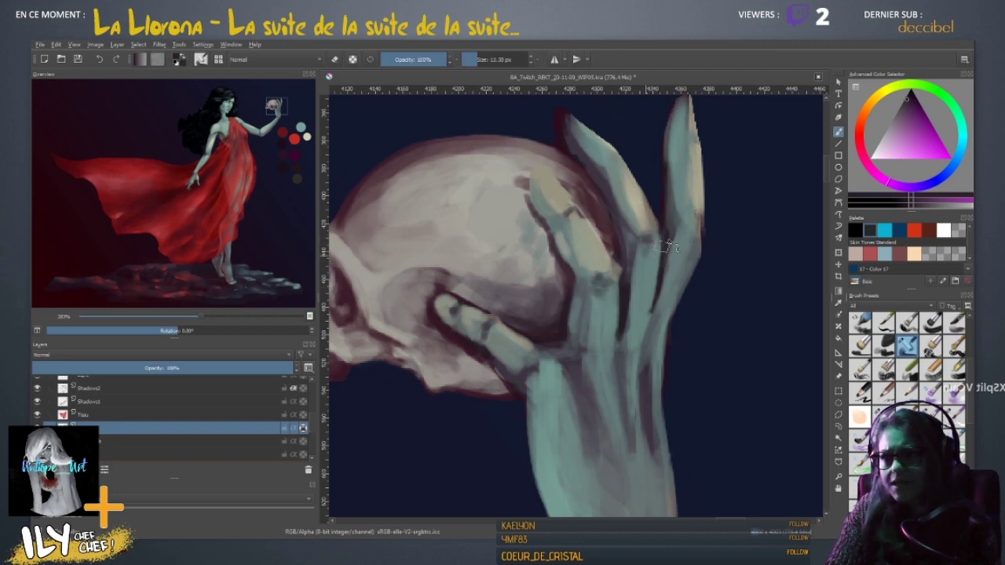
pyautogui.moveTo(683, 214); pyautogui.dragTo(698, 266)
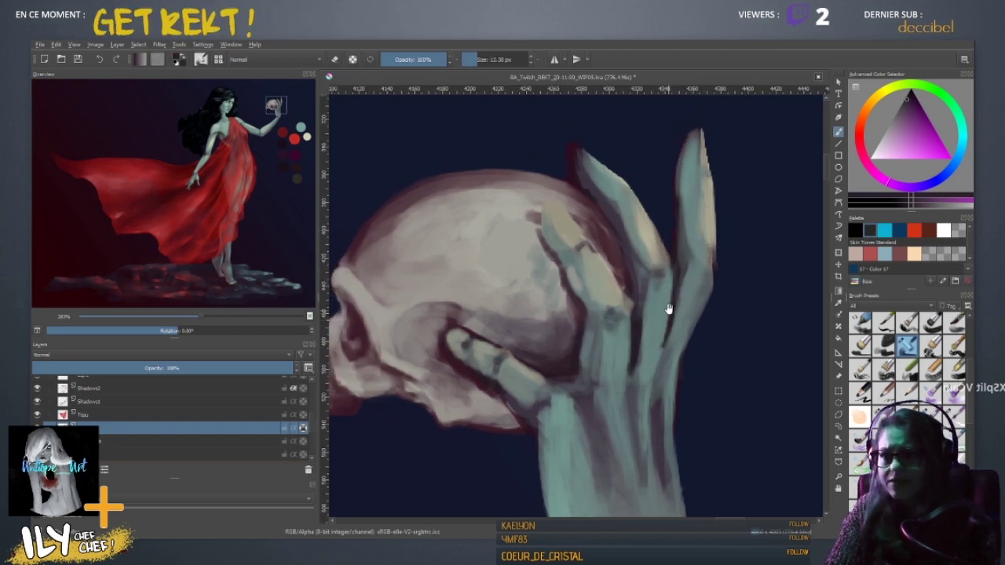
pyautogui.moveTo(680, 318); pyautogui.dragTo(647, 313)
pyautogui.keyDown('ctrl'); pyautogui.click(608, 282); pyautogui.keyUp('ctrl')
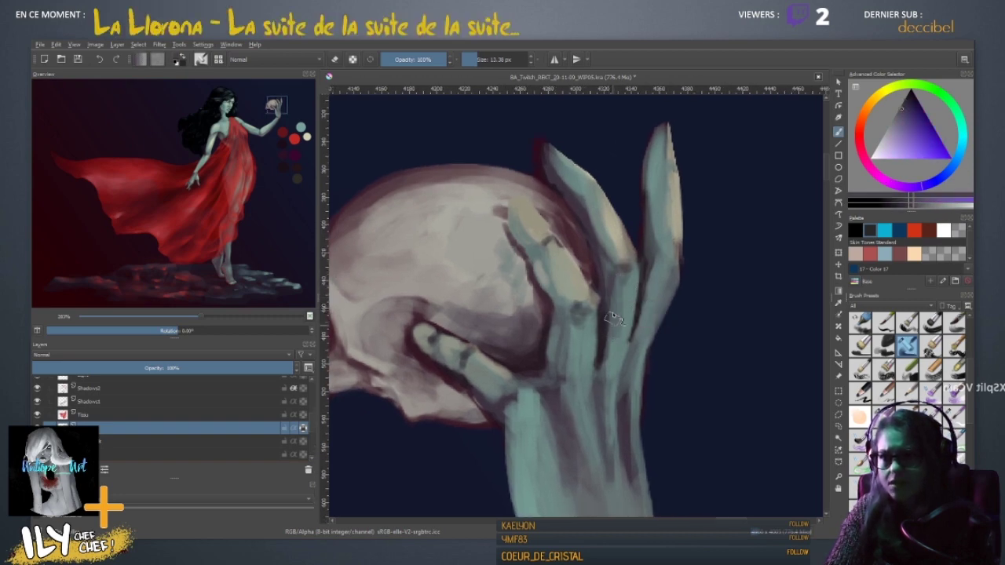
# - Paint a dark crease across the middle finger's upper joint and refine its inner edge with sampled purples at about 9 to 5 px
pyautogui.keyDown('shift'); pyautogui.moveTo(631, 290); pyautogui.dragTo(618, 291); pyautogui.keyUp('shift')
pyautogui.keyDown('ctrl'); pyautogui.click(600, 272); pyautogui.keyUp('ctrl')
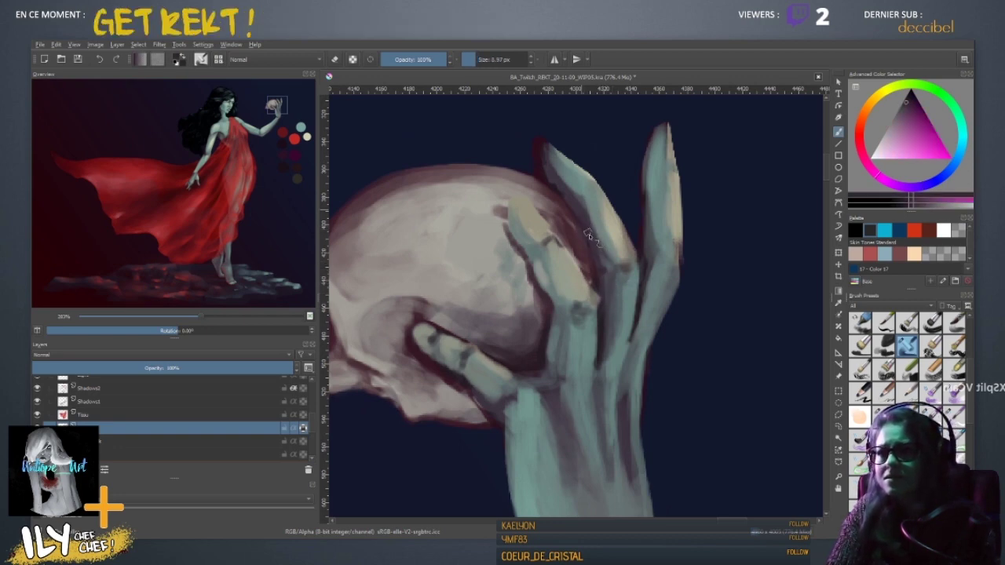
pyautogui.keyDown('ctrl'); pyautogui.click(465, 380); pyautogui.keyUp('ctrl')
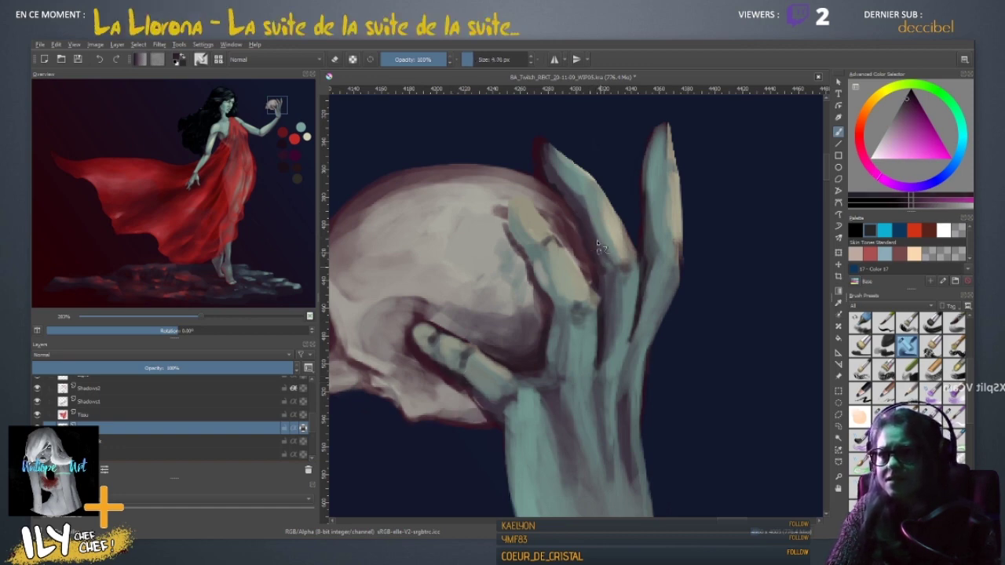
pyautogui.scroll(1, 587, 236)
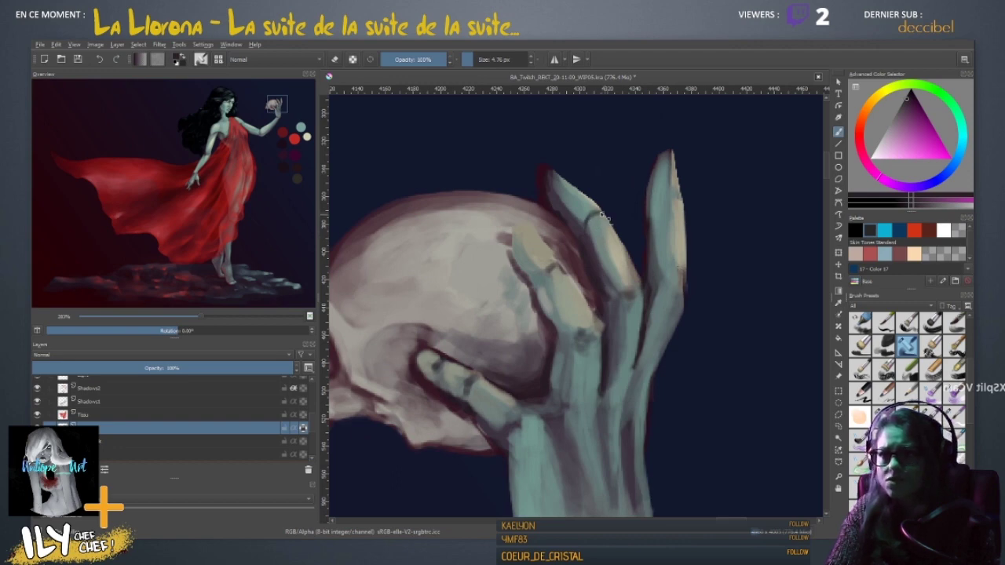
# - Round off the middle finger's tip with sampled teal at about 5 to 6 px and touch up its joint crease with sampled purple
pyautogui.keyDown('ctrl'); pyautogui.click(564, 187); pyautogui.keyUp('ctrl')
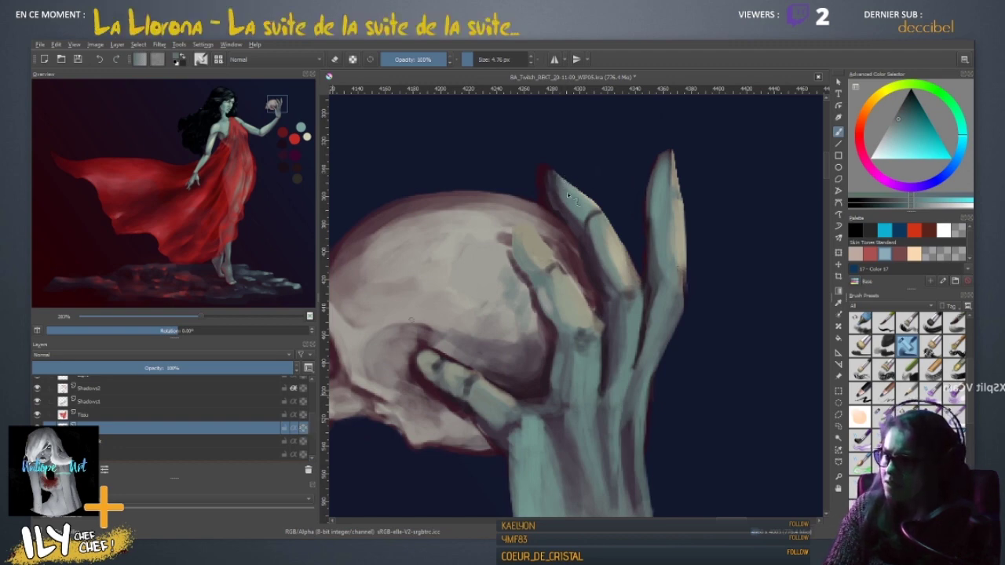
pyautogui.moveTo(559, 179); pyautogui.dragTo(562, 177)
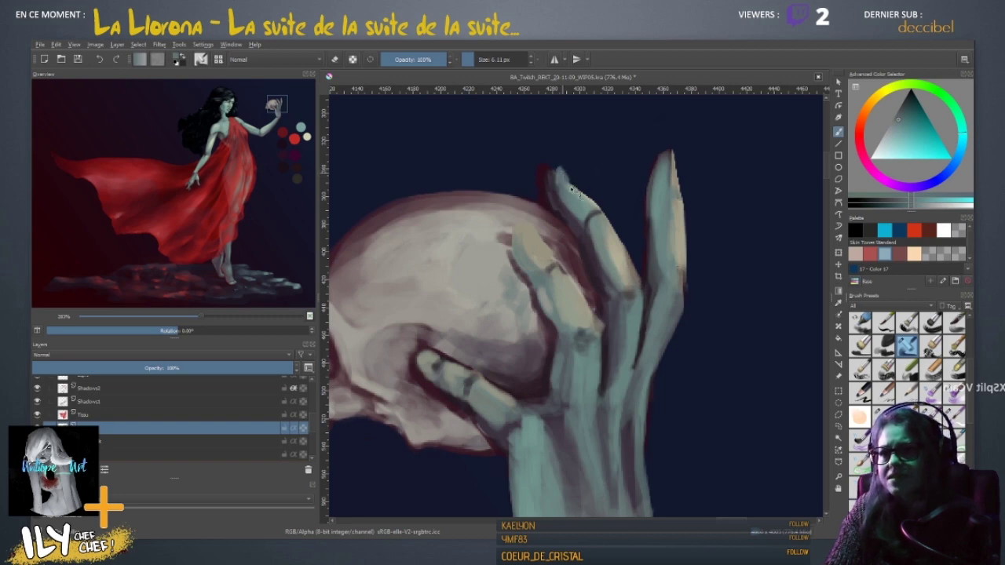
pyautogui.moveTo(571, 189)
pyautogui.mouseDown()
pyautogui.moveTo(558, 170)
pyautogui.moveTo(561, 199)
pyautogui.mouseUp()
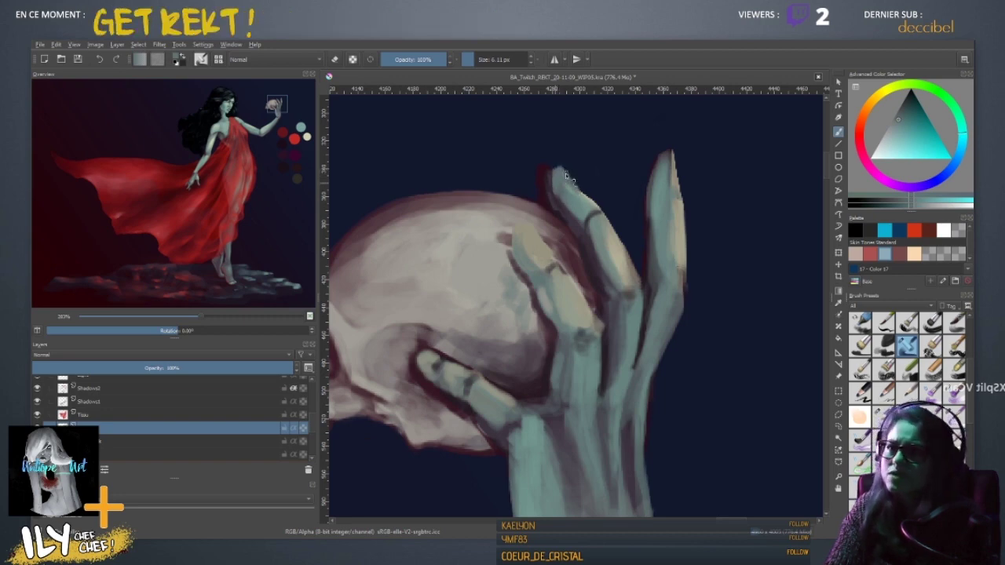
pyautogui.keyDown('ctrl'); pyautogui.click(597, 223); pyautogui.keyUp('ctrl')
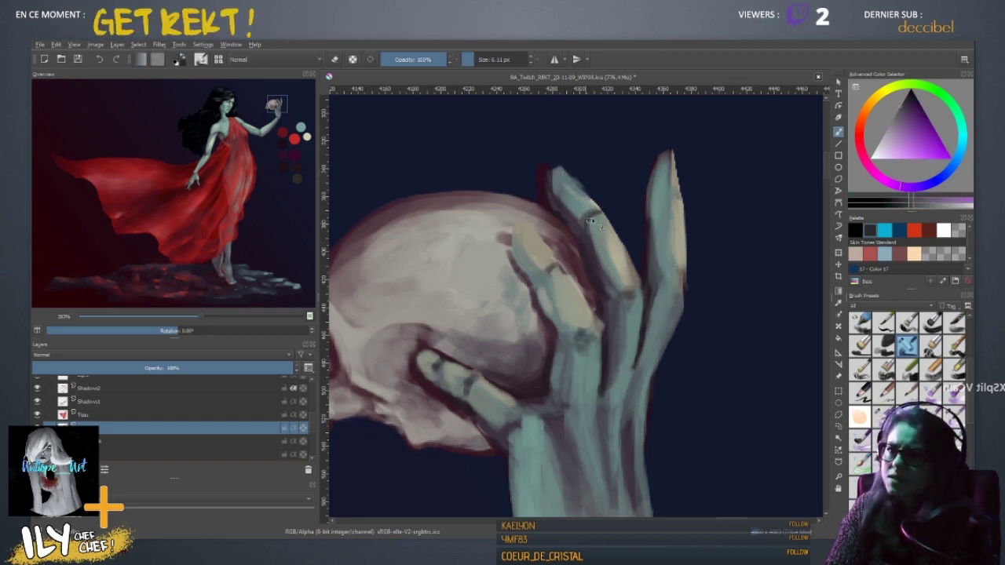
# - Erase the dark purple outline around the middle finger's tip at about 6 px
pyautogui.press('e')
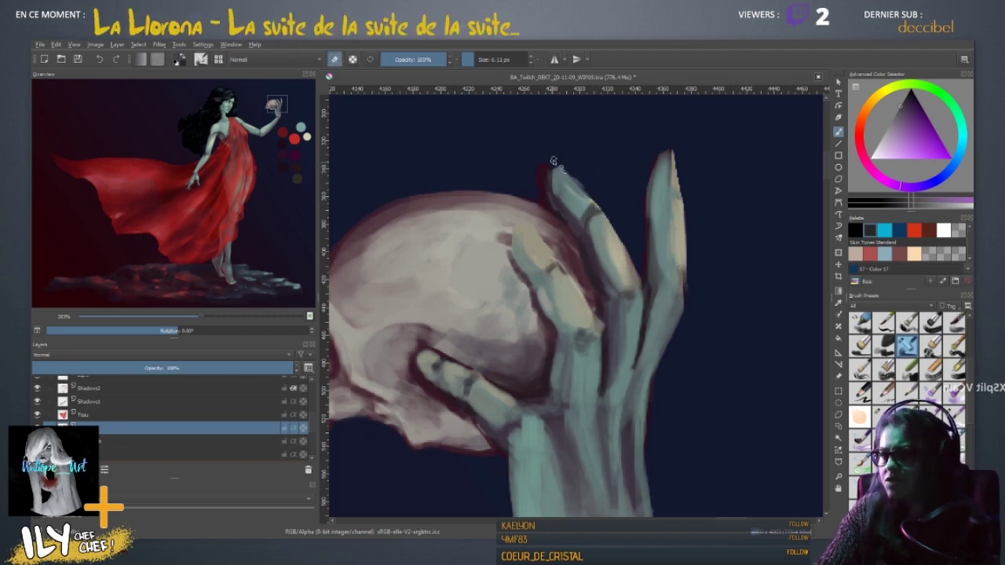
pyautogui.moveTo(545, 189); pyautogui.dragTo(540, 163)
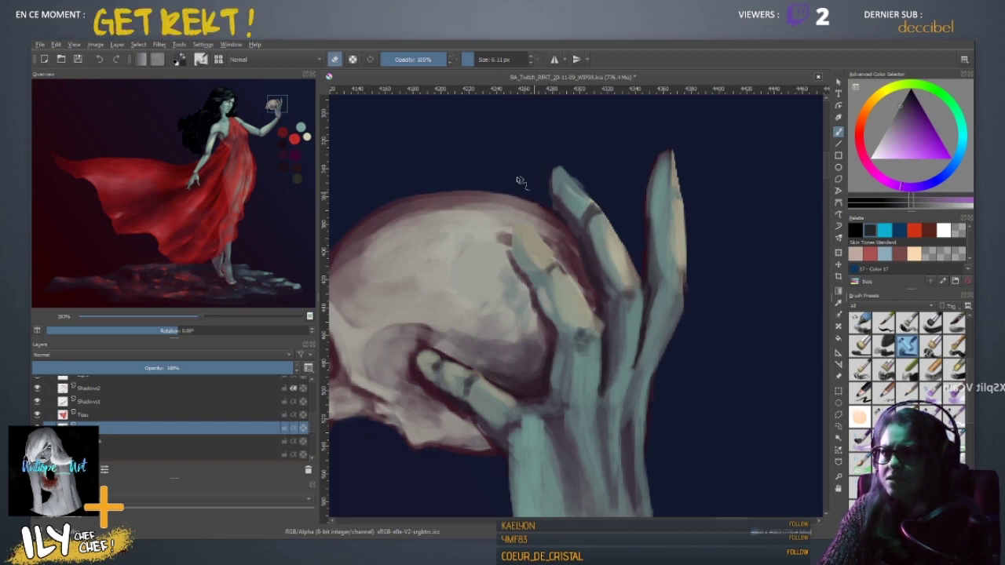
pyautogui.press('e')
# - Blend sampled teal and pale cream highlights along the outer edge of the middle fingertip at about 6 px
pyautogui.keyDown('ctrl'); pyautogui.click(572, 183); pyautogui.keyUp('ctrl')
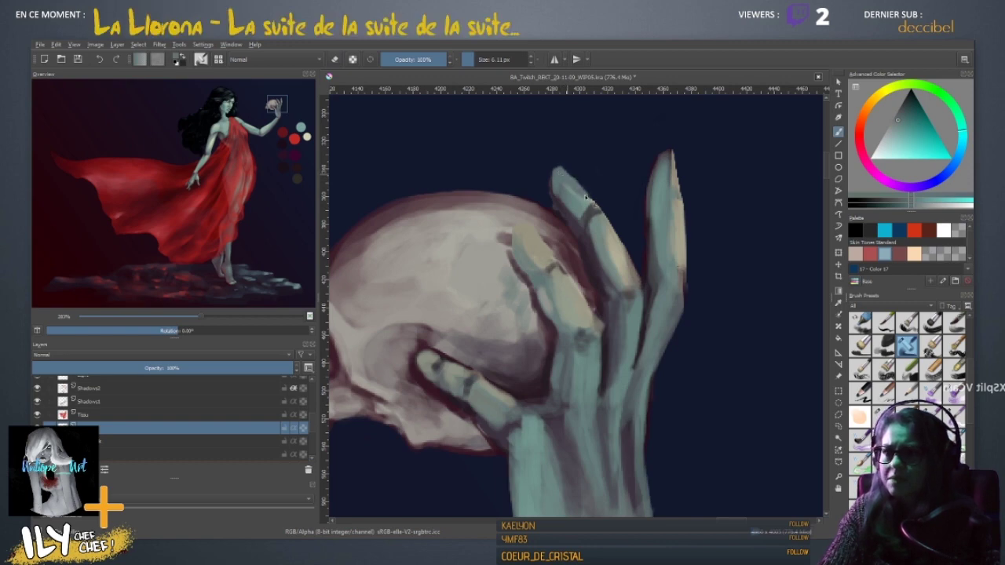
pyautogui.keyDown('ctrl'); pyautogui.click(574, 198); pyautogui.keyUp('ctrl')
pyautogui.keyDown('ctrl'); pyautogui.click(632, 268); pyautogui.keyUp('ctrl')
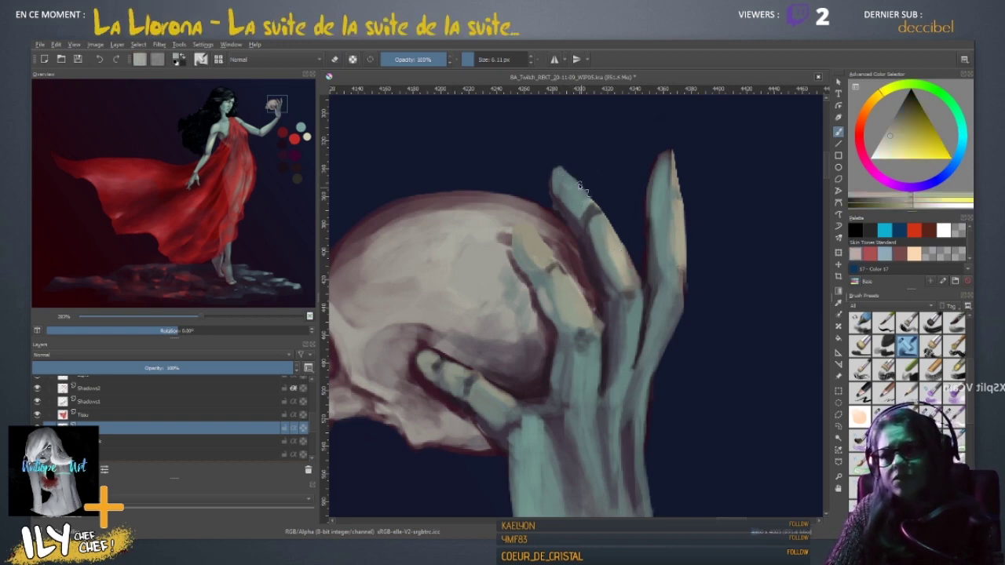
# - Clean the middle finger's edges with the eraser at about 6 px, with the canvas rotated to 45°
pyautogui.press('e')
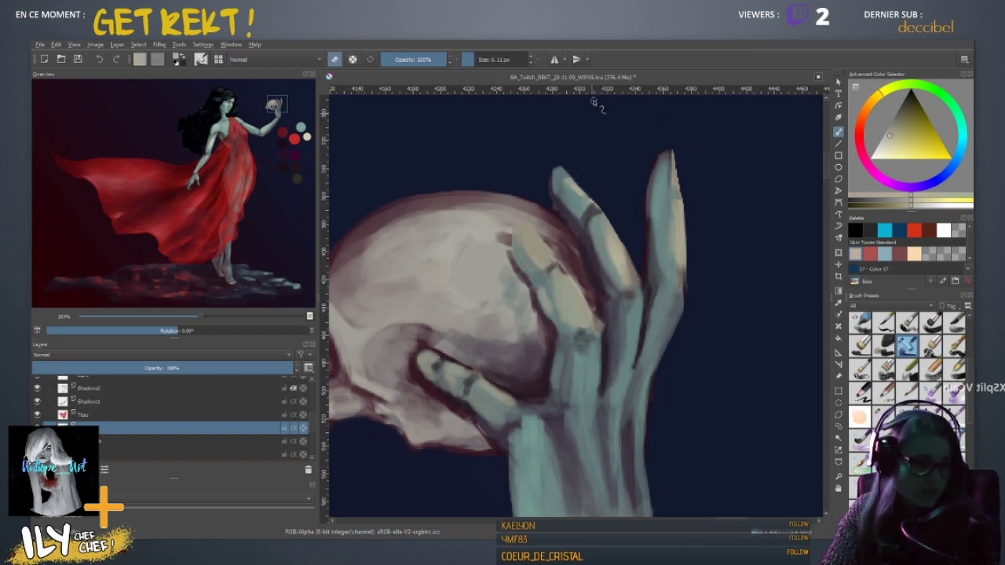
pyautogui.moveTo(579, 237); pyautogui.dragTo(548, 246)
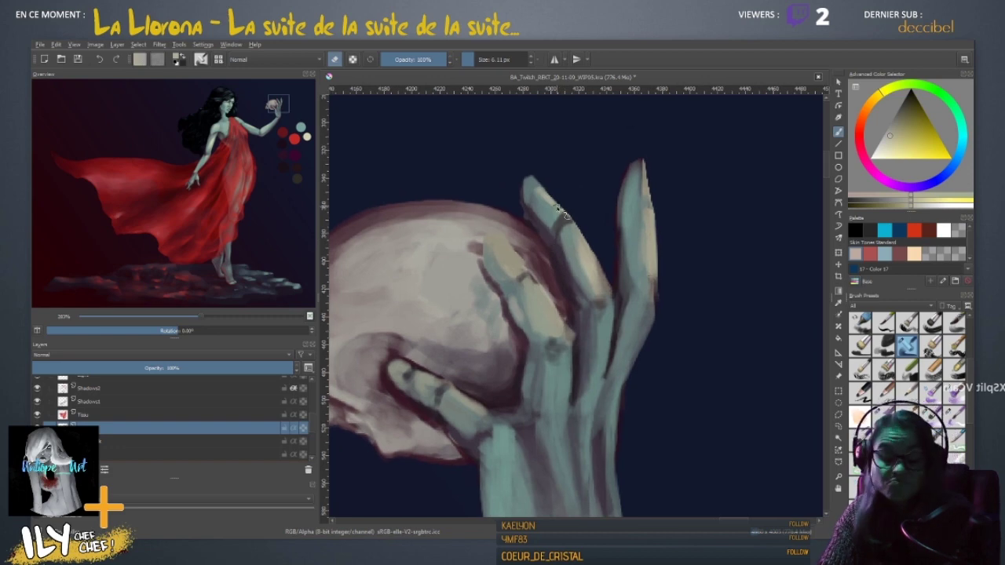
pyautogui.press('6')
pyautogui.press('6')
pyautogui.press('6')
pyautogui.moveTo(602, 270); pyautogui.dragTo(529, 244)
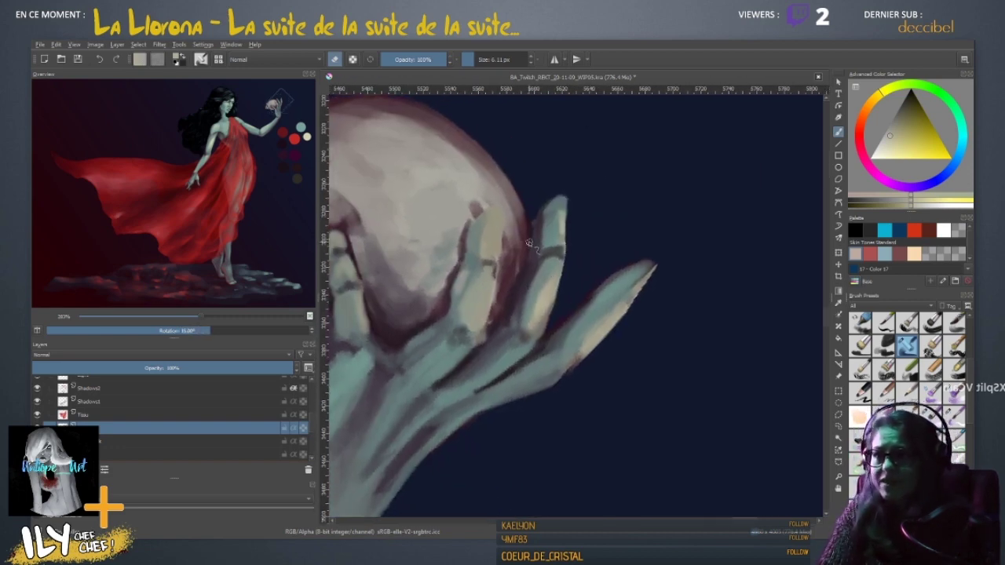
# - Rework the shadow between the skull and the middle finger with sampled dark red and purple tones at about 6 px
pyautogui.keyDown('ctrl'); pyautogui.click(529, 262); pyautogui.keyUp('ctrl')
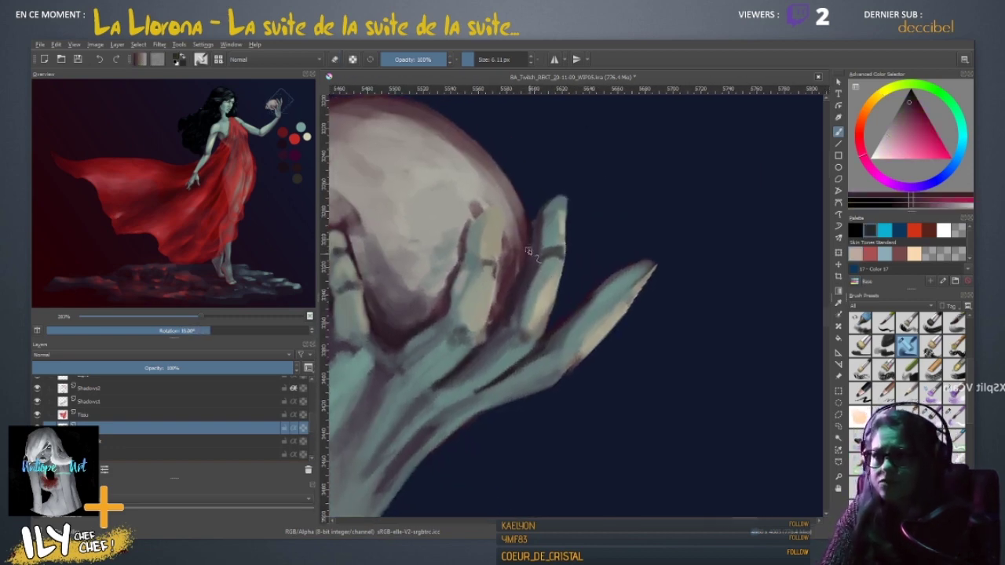
pyautogui.keyDown('ctrl'); pyautogui.click(537, 256); pyautogui.keyUp('ctrl')
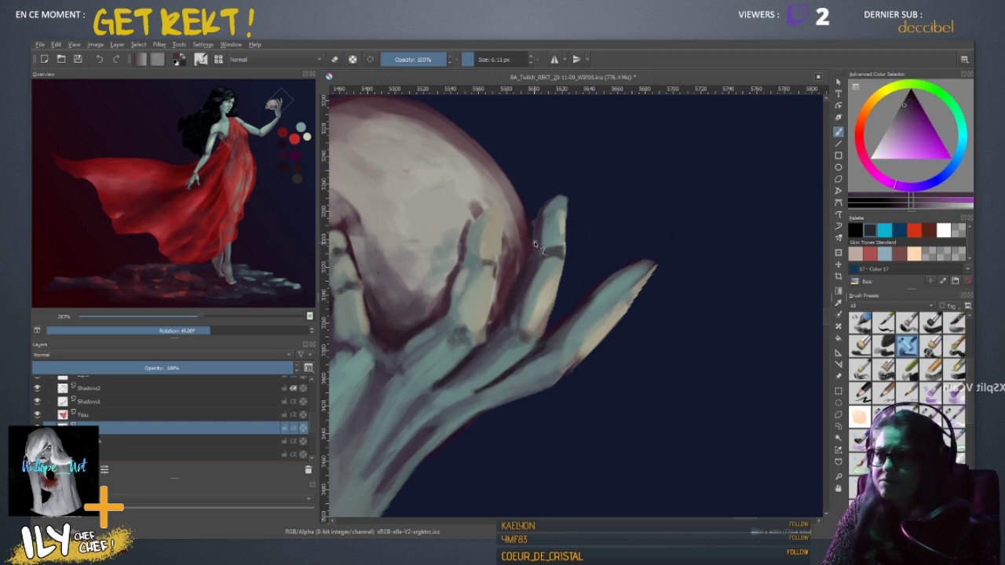
pyautogui.keyDown('ctrl'); pyautogui.click(531, 241); pyautogui.keyUp('ctrl')
pyautogui.keyDown('ctrl'); pyautogui.click(526, 260); pyautogui.keyUp('ctrl')
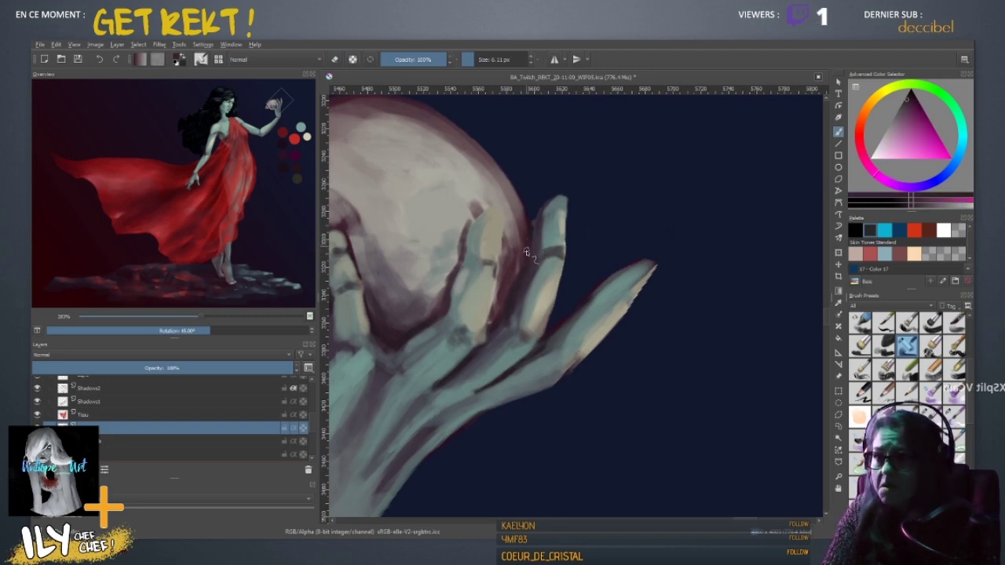
pyautogui.moveTo(514, 357); pyautogui.dragTo(540, 290)
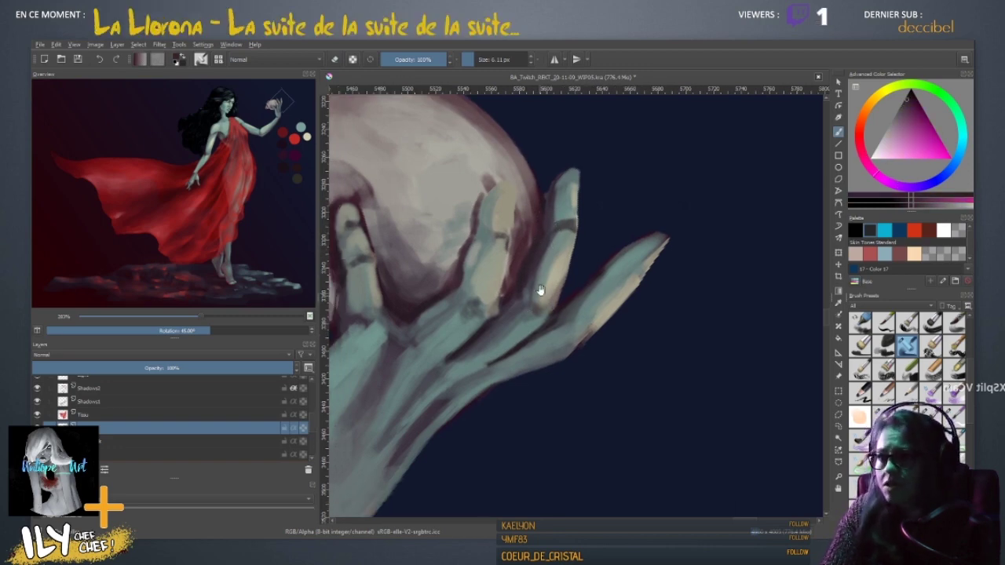
# - Refine the skull's shadow beside the bent finger with sampled muted reds at about 9 px and darker purple at about 6 px
pyautogui.keyDown('ctrl'); pyautogui.click(537, 247); pyautogui.keyUp('ctrl')
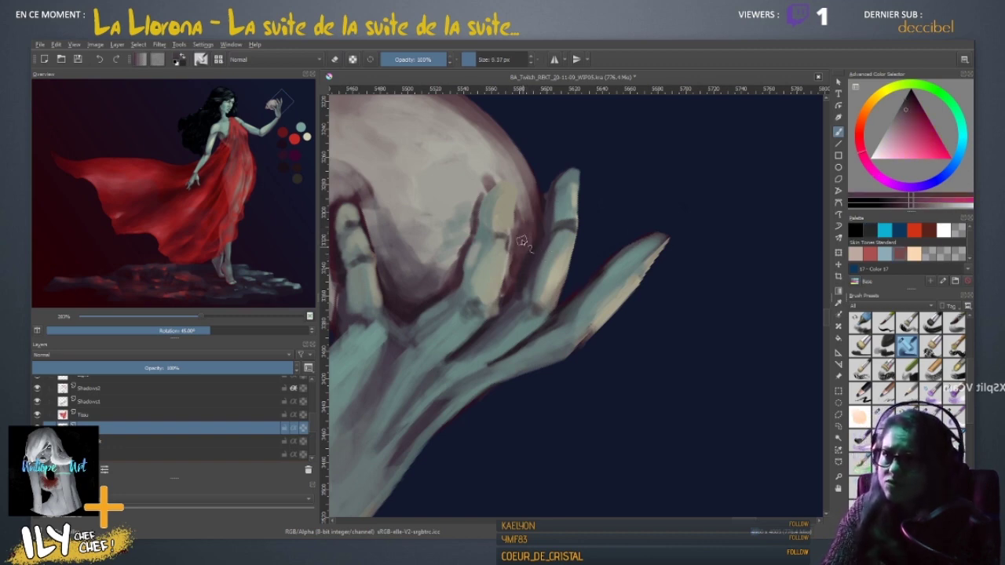
pyautogui.keyDown('ctrl'); pyautogui.click(520, 225); pyautogui.keyUp('ctrl')
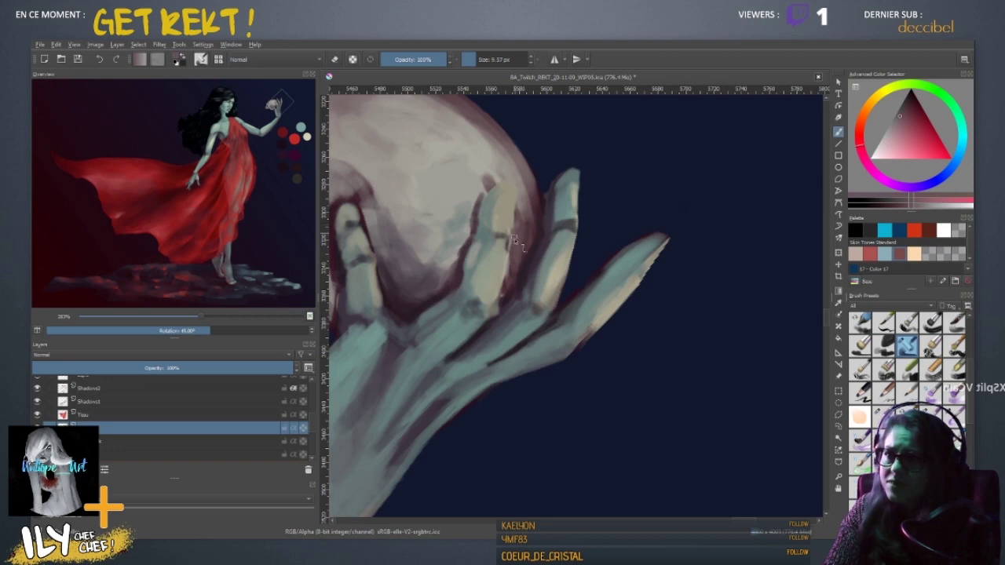
pyautogui.moveTo(520, 302); pyautogui.dragTo(510, 303)
pyautogui.keyDown('ctrl'); pyautogui.click(506, 301); pyautogui.keyUp('ctrl')
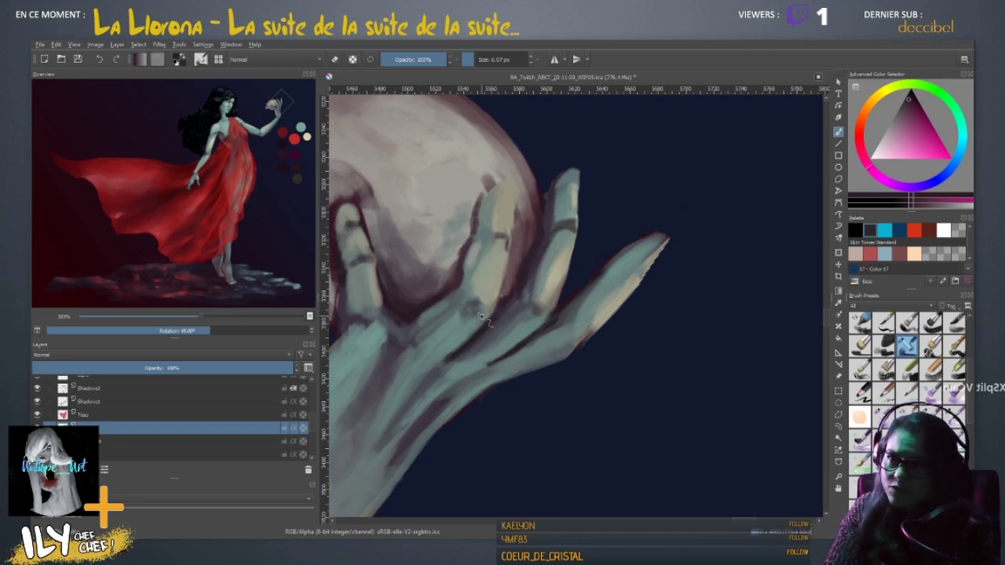
# - Lighten the bent finger's knuckle with sampled cream, enlarging the brush from about 6 to 10 px
pyautogui.keyDown('ctrl'); pyautogui.click(494, 288); pyautogui.keyUp('ctrl')
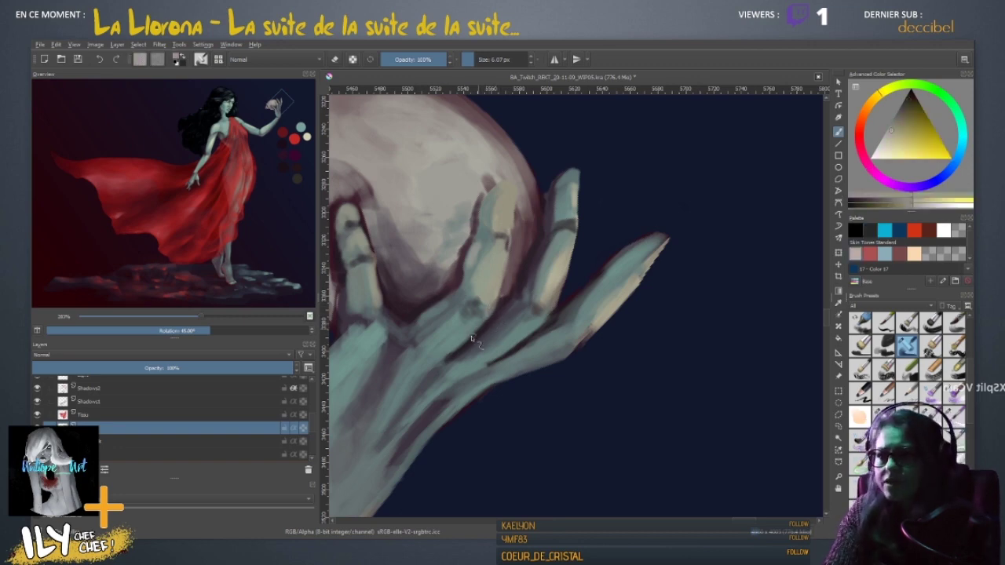
pyautogui.press(']')
pyautogui.press(']')
pyautogui.press(']')
pyautogui.press(']')
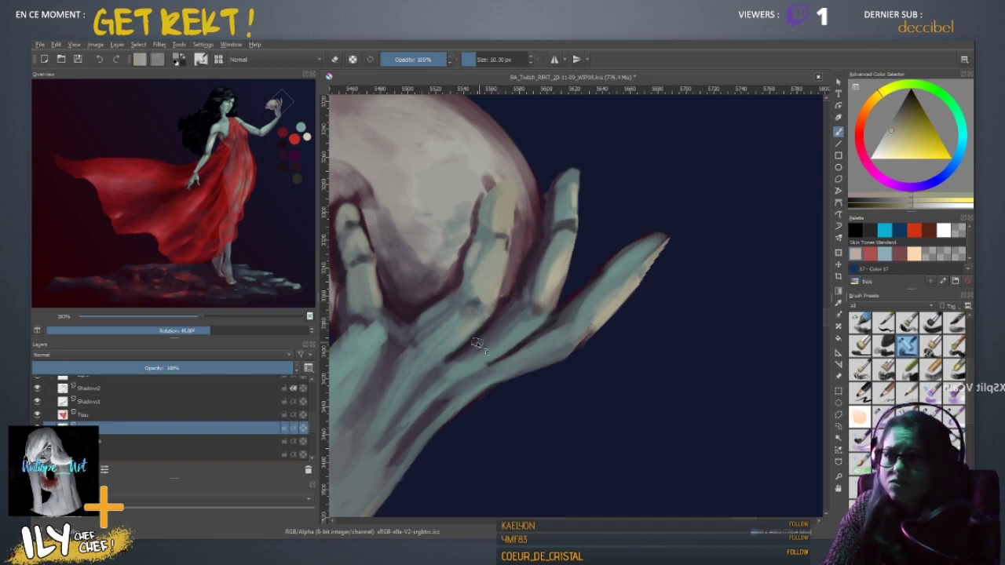
# - Blend sampled purple and blue-grey shadows between the bases of the bent and middle fingers at about 10 px
pyautogui.keyDown('ctrl'); pyautogui.click(460, 353); pyautogui.keyUp('ctrl')
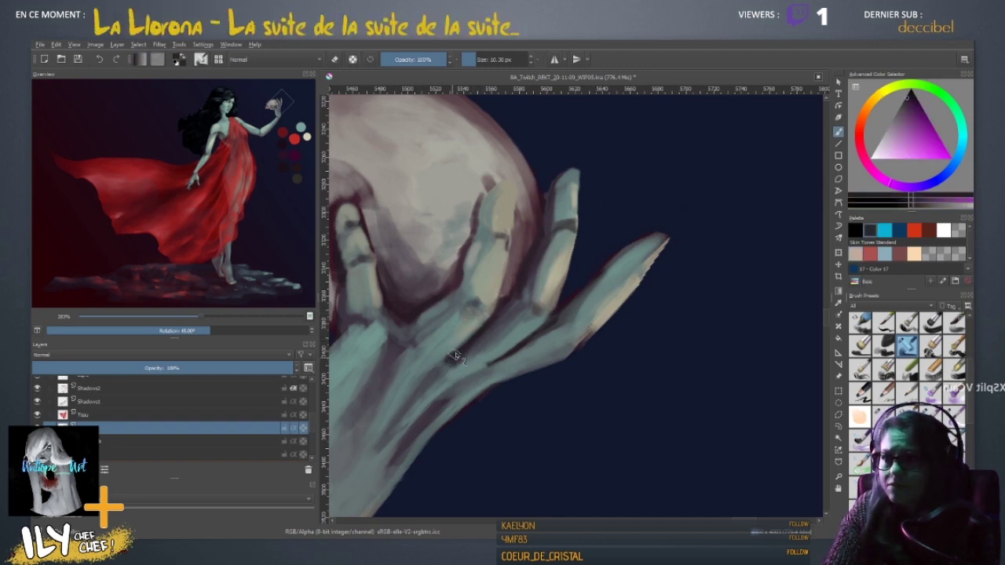
pyautogui.keyDown('ctrl'); pyautogui.click(444, 361); pyautogui.keyUp('ctrl')
pyautogui.keyDown('ctrl'); pyautogui.click(488, 342); pyautogui.keyUp('ctrl')
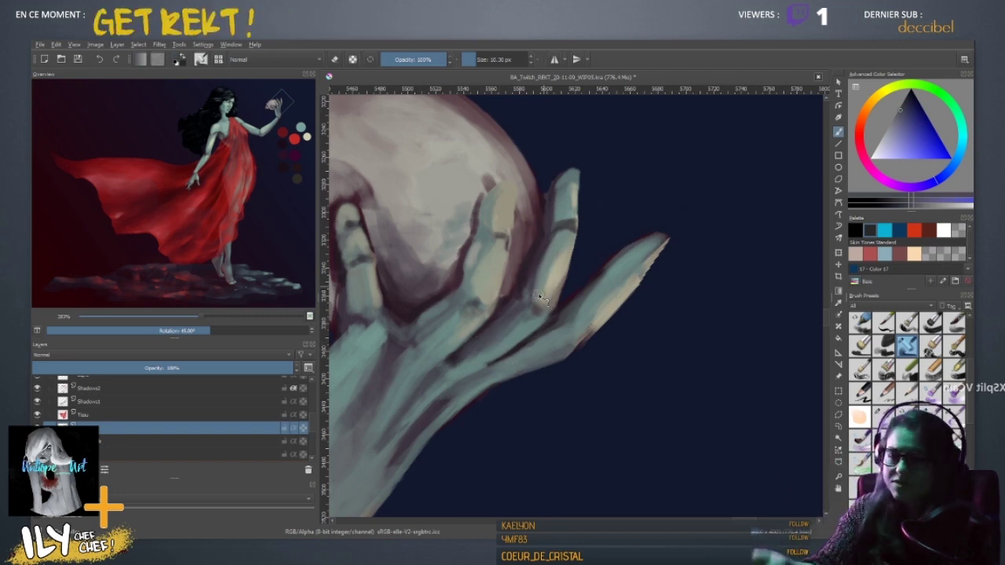
# - Reset the canvas rotation and examine the hand and skull against the whole figure at several zoom levels
pyautogui.press('5')
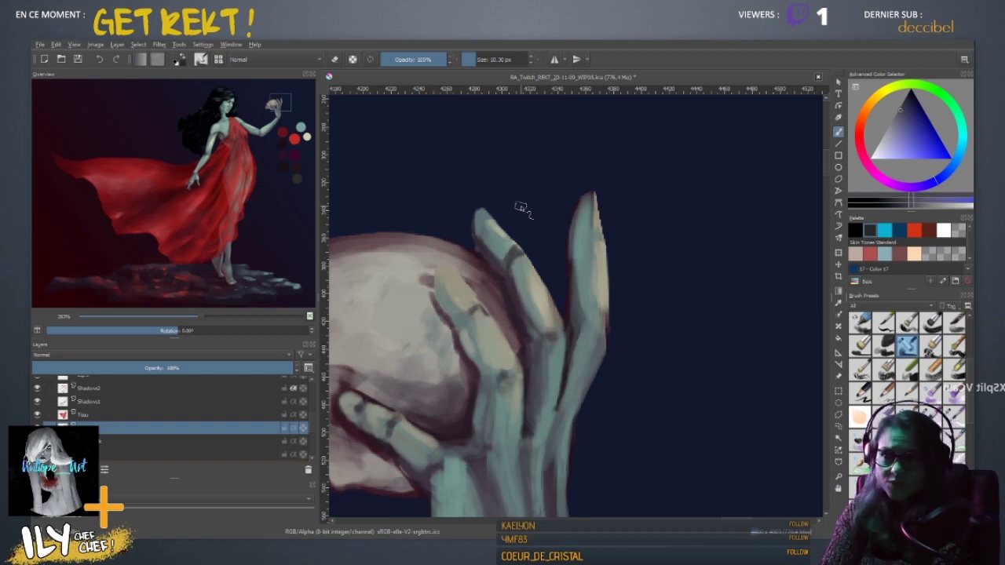
pyautogui.press('-')
pyautogui.press('-')
pyautogui.press('-')
pyautogui.press('-')
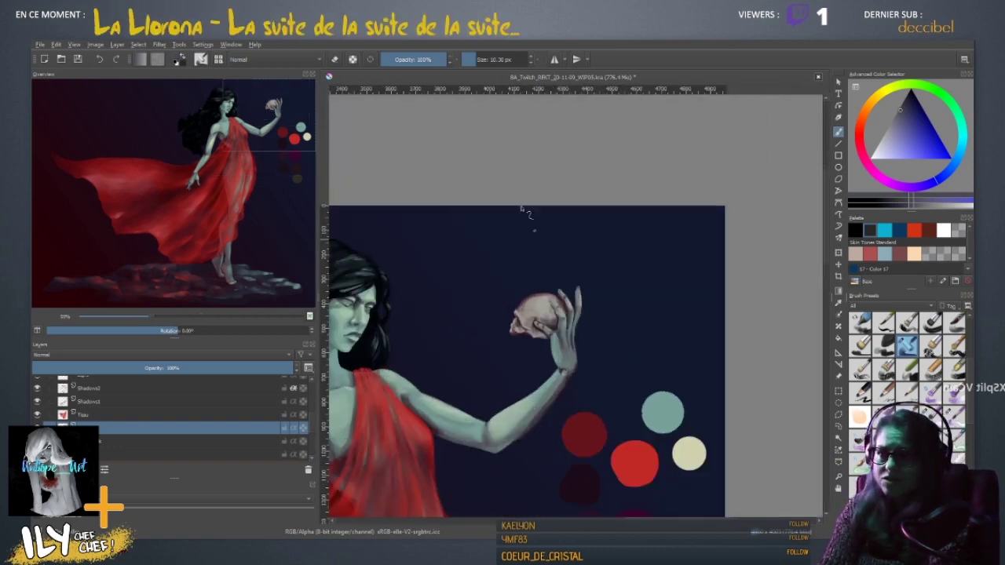
pyautogui.press('+')
pyautogui.press('+')
pyautogui.press('+')
pyautogui.press('+')
pyautogui.press('-')
pyautogui.press('-')
pyautogui.press('-')
pyautogui.press('+')
pyautogui.press('+')
pyautogui.press('+')
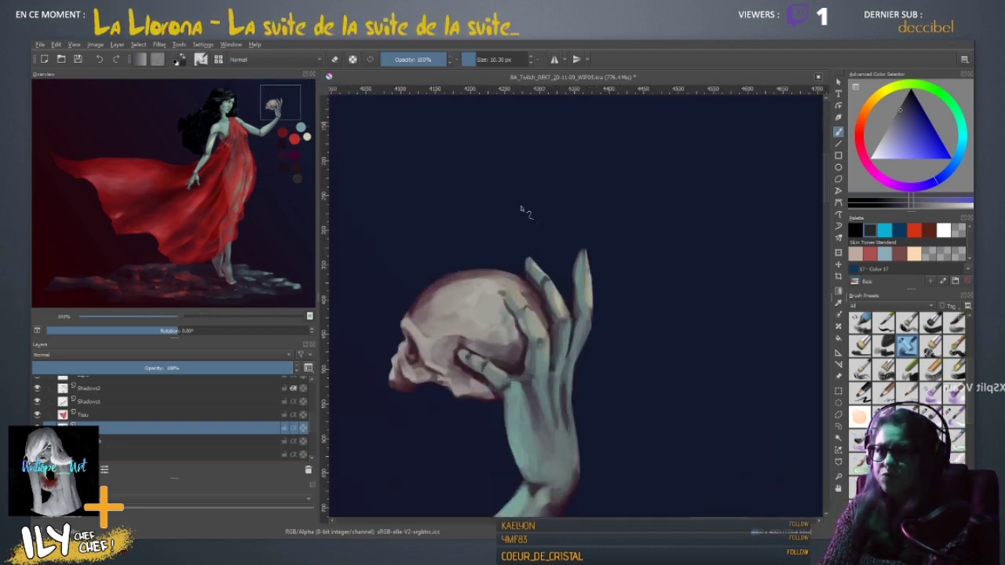
# - Clean up the inner edge of the outermost finger with the eraser, reducing its size to about 5 px
pyautogui.moveTo(473, 293); pyautogui.dragTo(497, 301)
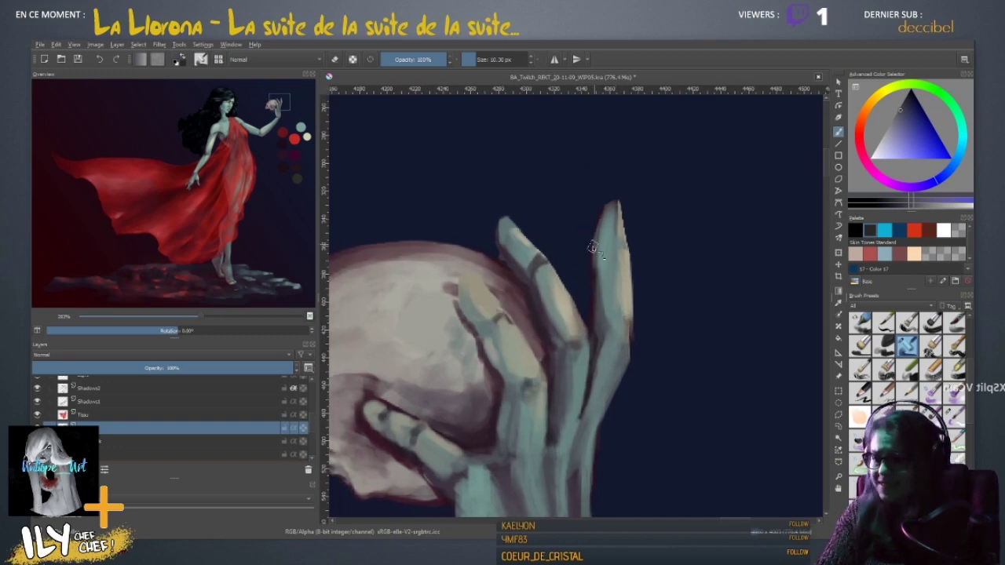
pyautogui.press('e')
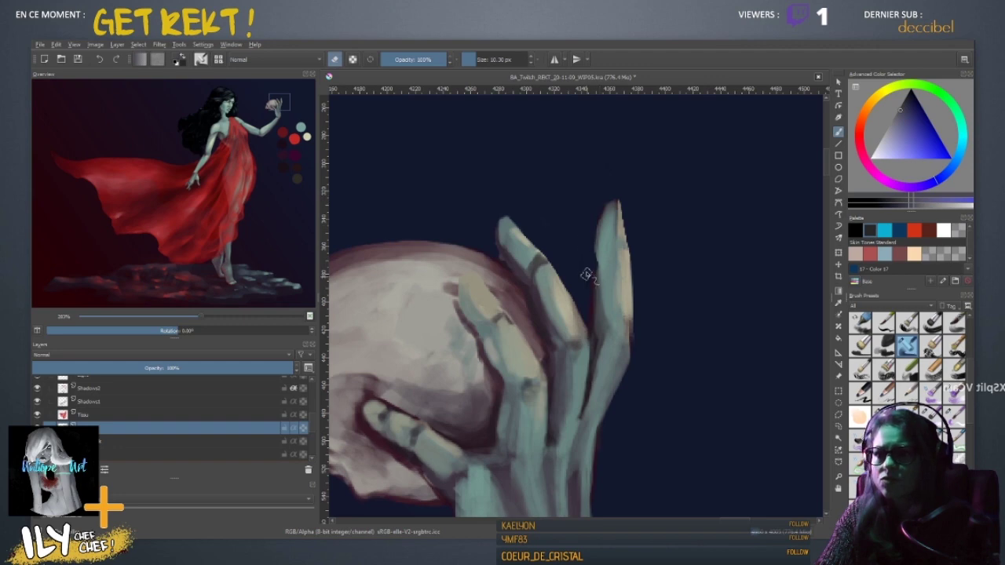
pyautogui.keyDown('shift'); pyautogui.moveTo(595, 300); pyautogui.dragTo(589, 300); pyautogui.keyUp('shift')
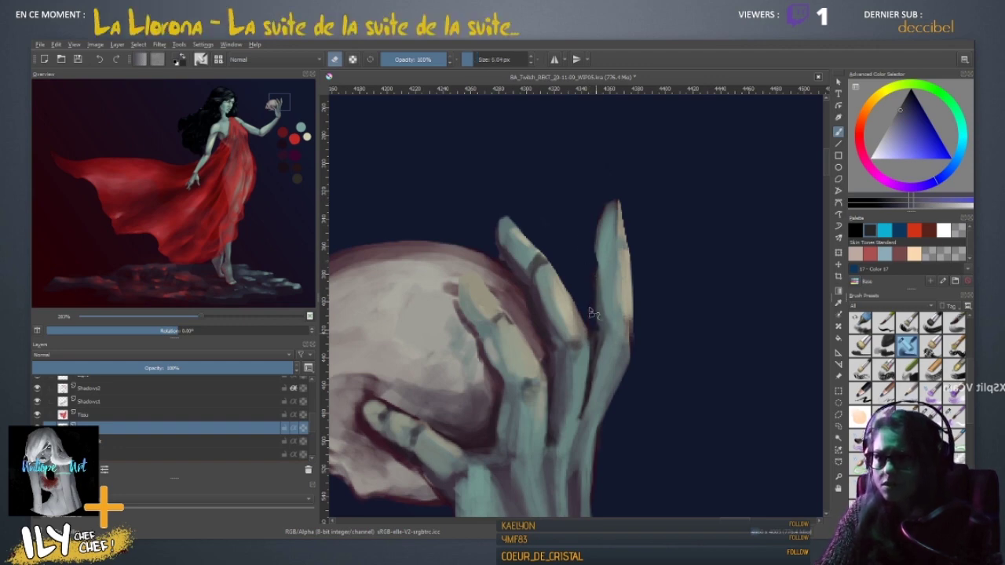
# - Repaint the tip and upper joint of the outermost finger with sampled grey, teal and beige tones at about 5 px
pyautogui.keyDown('ctrl'); pyautogui.click(601, 320); pyautogui.keyUp('ctrl')
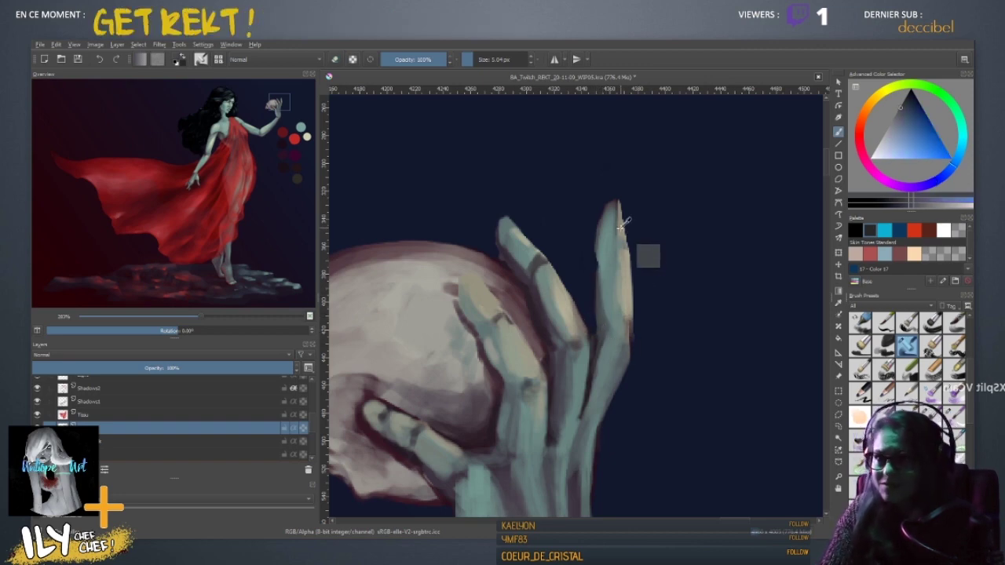
pyautogui.keyDown('ctrl'); pyautogui.click(627, 253); pyautogui.keyUp('ctrl')
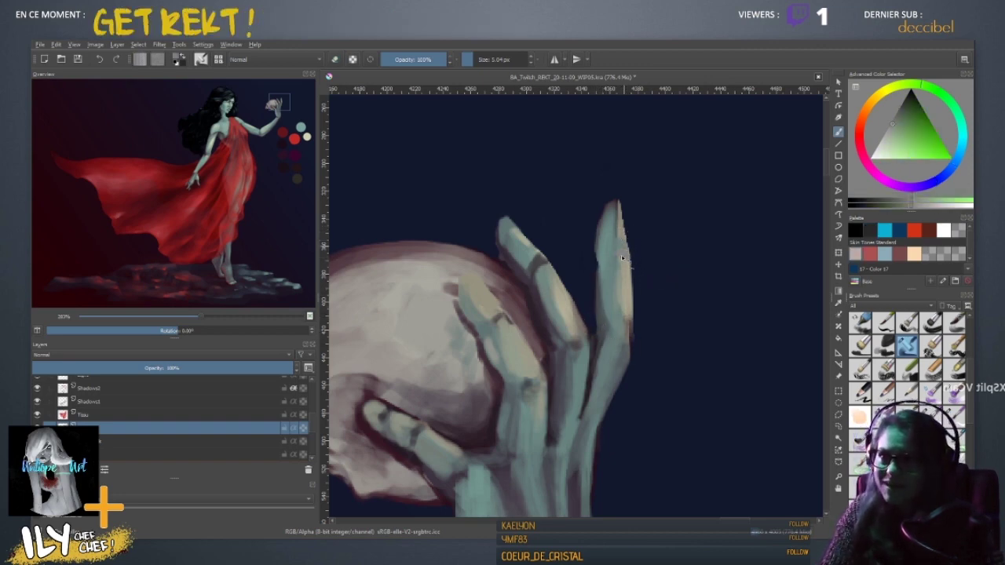
pyautogui.keyDown('ctrl'); pyautogui.click(622, 259); pyautogui.keyUp('ctrl')
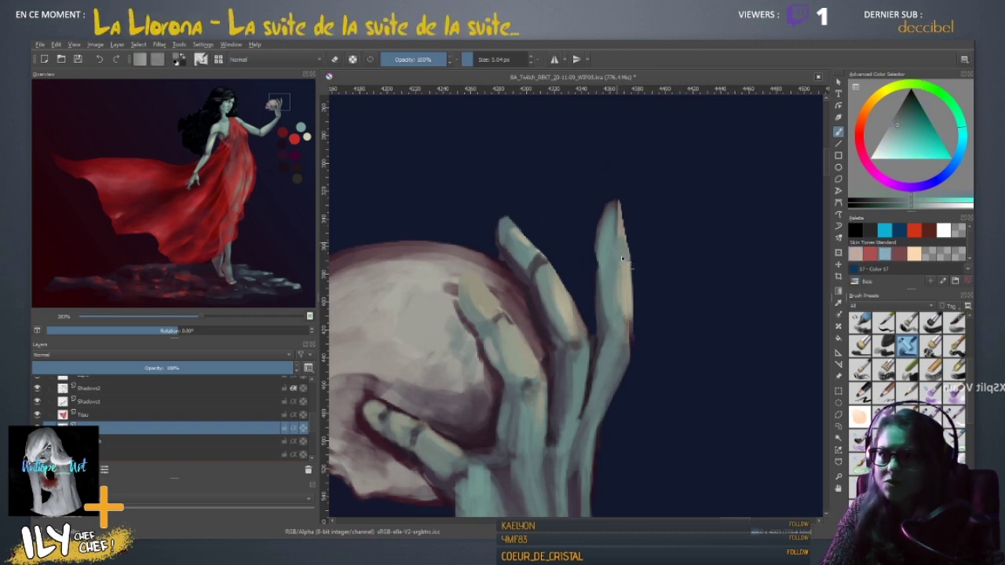
pyautogui.keyDown('ctrl'); pyautogui.click(616, 212); pyautogui.keyUp('ctrl')
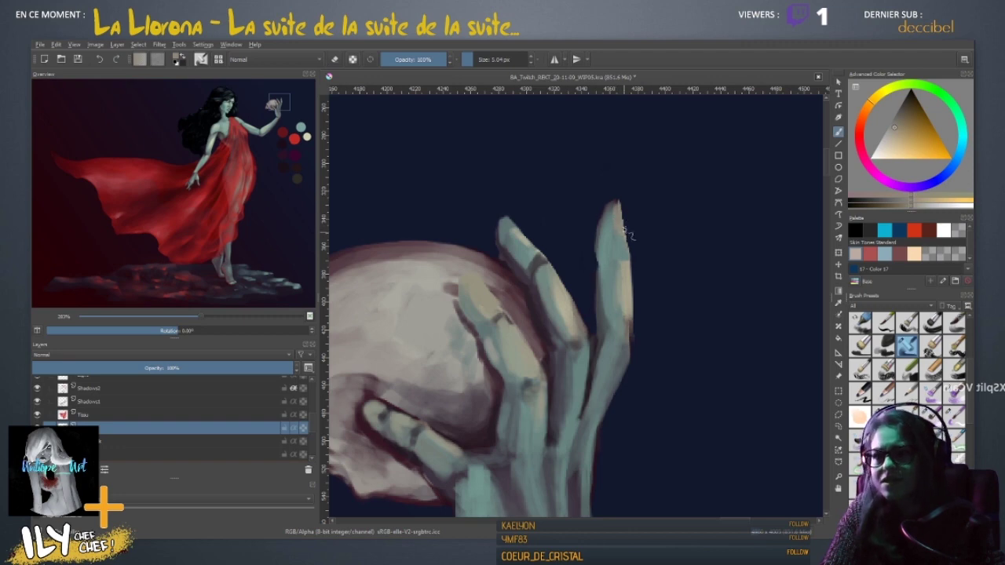
pyautogui.keyDown('ctrl'); pyautogui.click(621, 270); pyautogui.keyUp('ctrl')
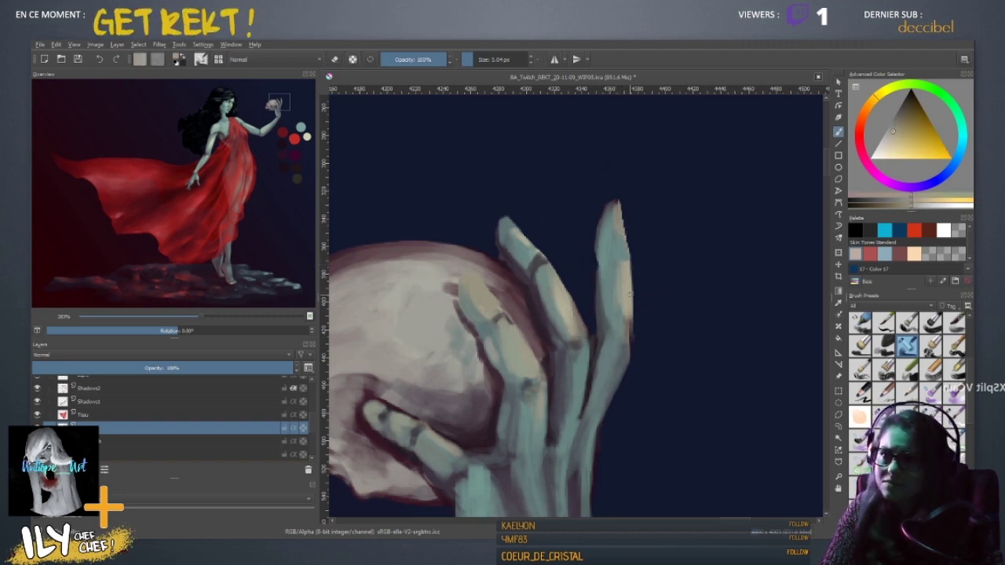
# - Smooth the outer side of the outermost finger's lower joint with sampled grey-teal tones at about 7 px
pyautogui.moveTo(648, 358); pyautogui.dragTo(652, 316)
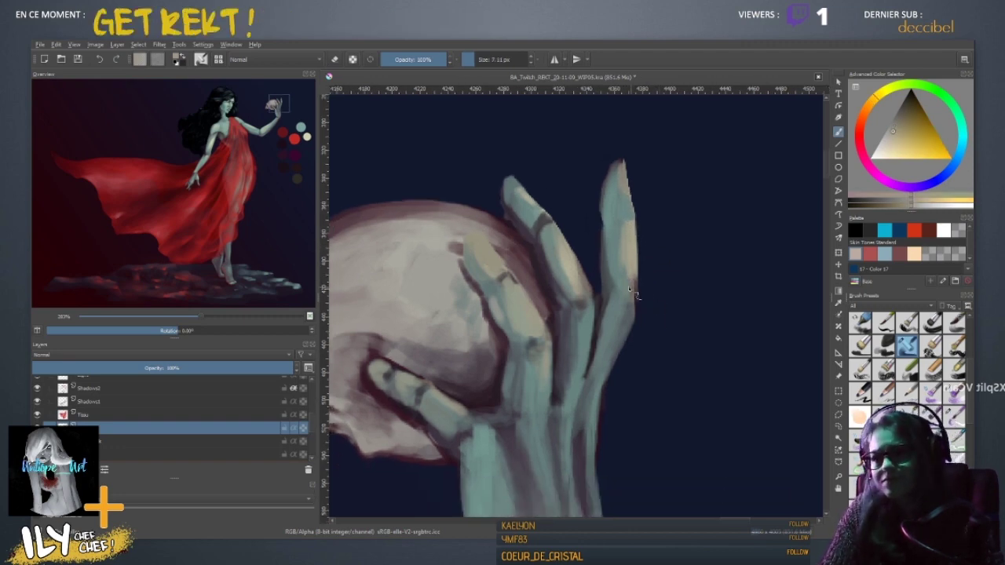
pyautogui.keyDown('ctrl'); pyautogui.click(634, 297); pyautogui.keyUp('ctrl')
pyautogui.keyDown('ctrl'); pyautogui.click(637, 333); pyautogui.keyUp('ctrl')
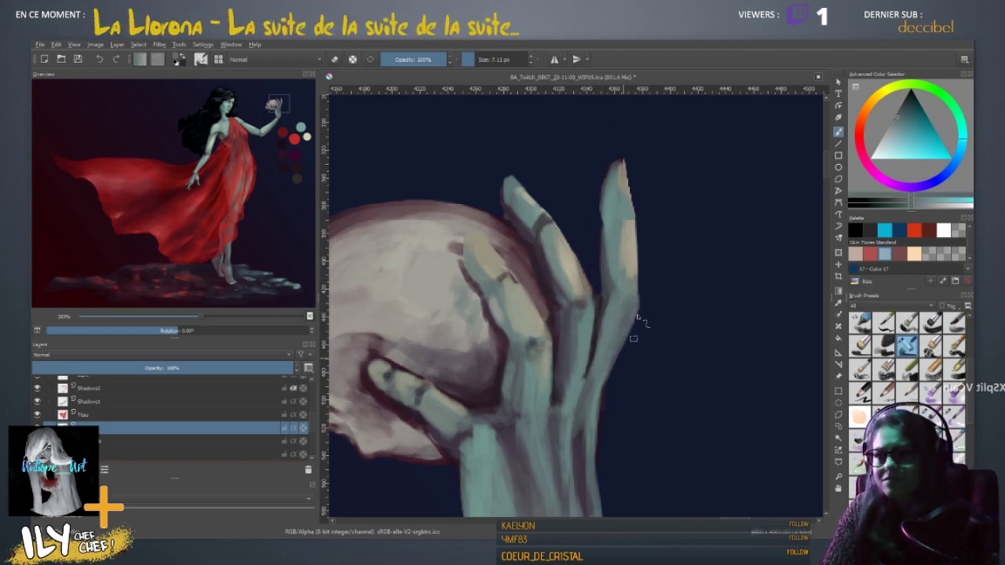
pyautogui.moveTo(657, 353); pyautogui.dragTo(711, 229)
pyautogui.moveTo(722, 189); pyautogui.dragTo(669, 318)
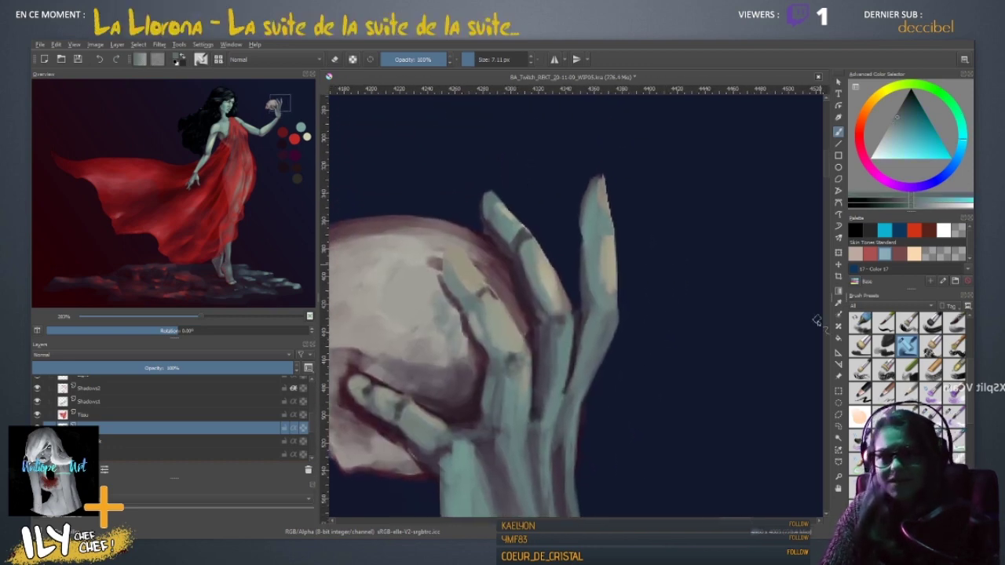
# - Outline the outermost finger from its lower joint to its tip with the lasso-type selection tool
pyautogui.click(838, 414)
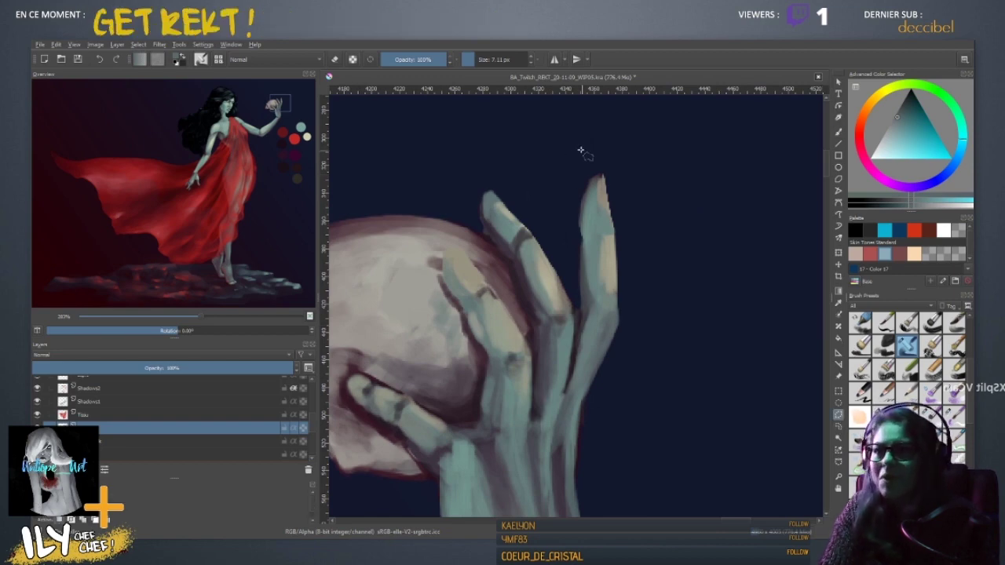
pyautogui.moveTo(580, 154)
pyautogui.mouseDown()
pyautogui.moveTo(554, 211)
pyautogui.moveTo(577, 298)
pyautogui.mouseUp()
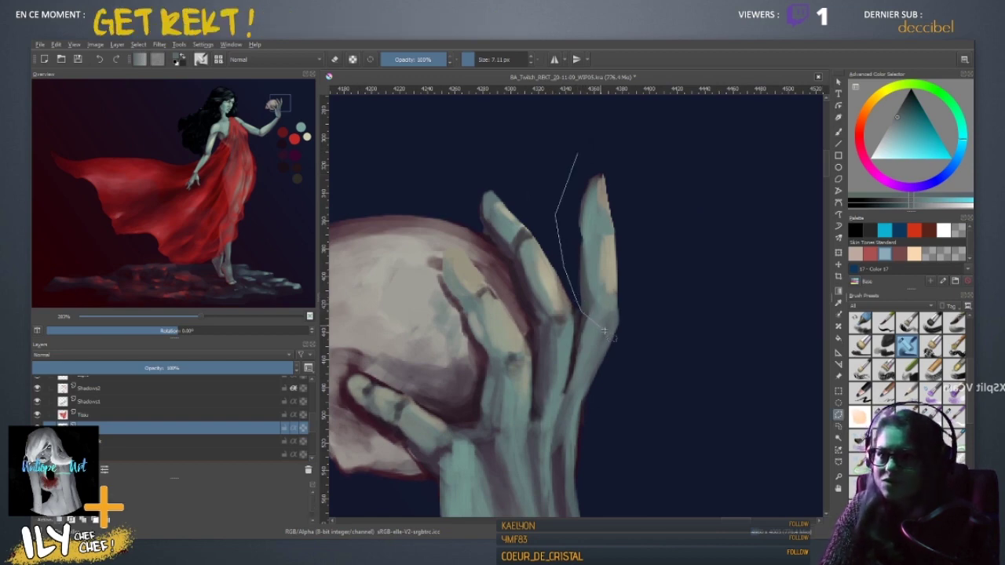
pyautogui.moveTo(603, 331)
pyautogui.mouseDown()
pyautogui.moveTo(625, 364)
pyautogui.moveTo(654, 331)
pyautogui.moveTo(664, 187)
pyautogui.moveTo(614, 142)
pyautogui.moveTo(578, 155)
pyautogui.mouseUp()
pyautogui.moveTo(607, 403); pyautogui.dragTo(682, 142)
pyautogui.moveTo(667, 204); pyautogui.dragTo(628, 382)
pyautogui.moveTo(661, 223); pyautogui.dragTo(629, 332)
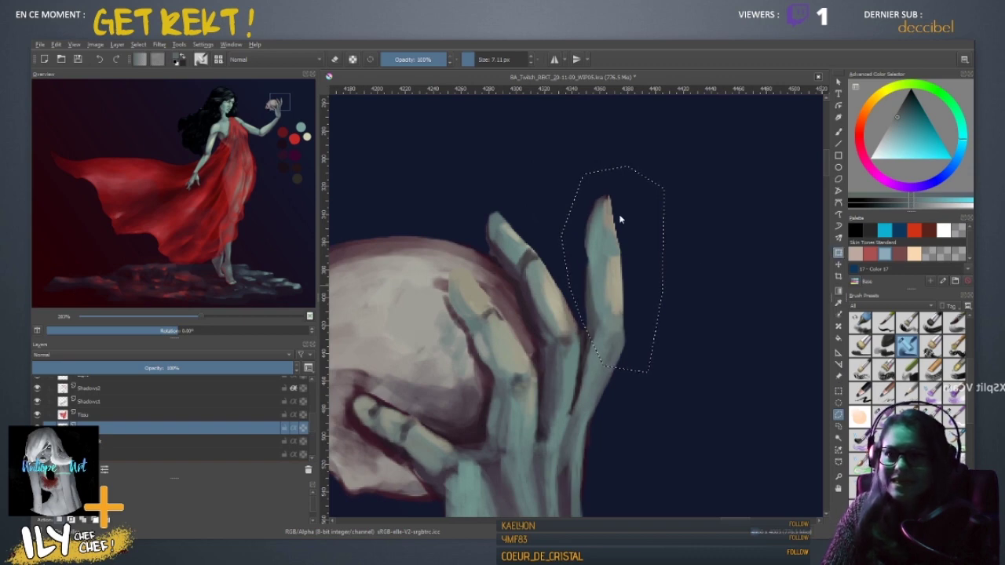
# - Shorten and slightly narrow the selected outermost finger with Free Transform, compare it with the whole arm, and clear the selection
pyautogui.hotkey('ctrl', 't')
pyautogui.moveTo(664, 166); pyautogui.dragTo(654, 193)
pyautogui.moveTo(608, 266); pyautogui.dragTo(611, 270)
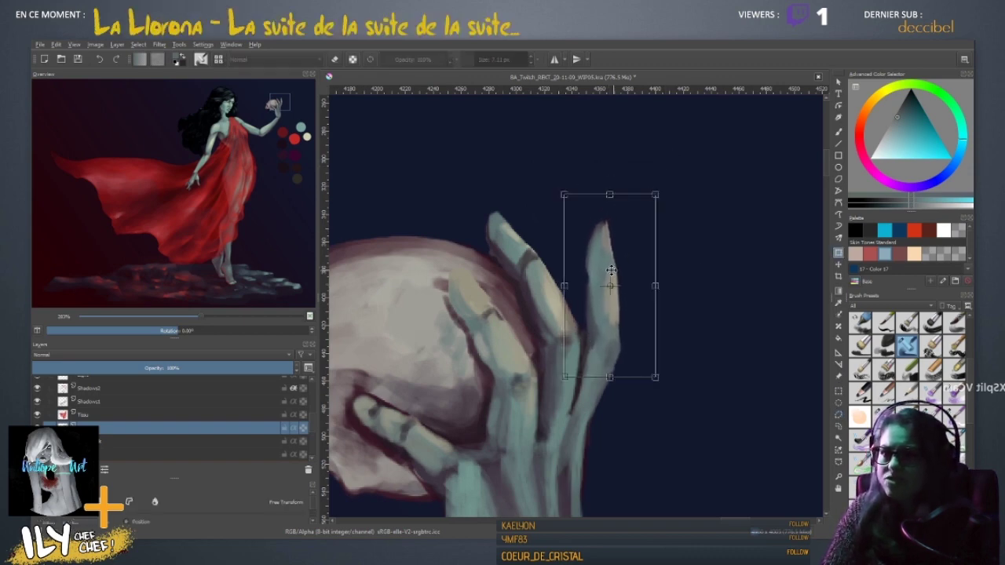
pyautogui.press('Return')
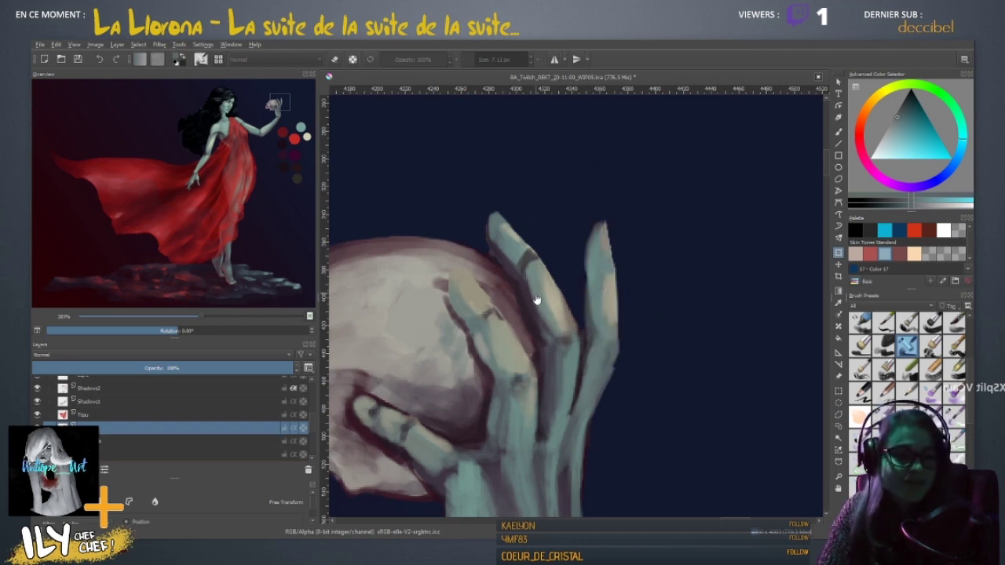
pyautogui.scroll(-5, 536, 299)
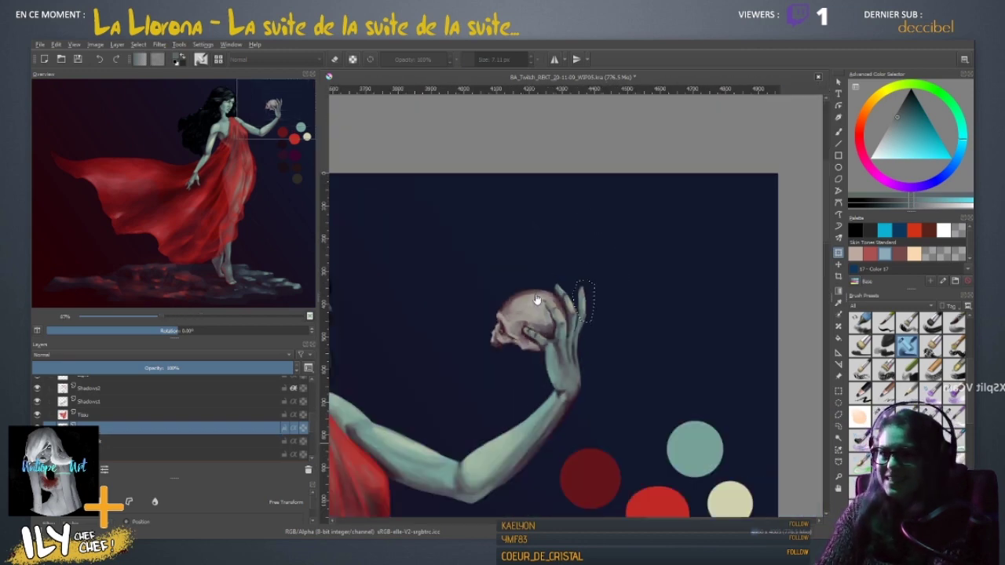
pyautogui.scroll(5, 536, 299)
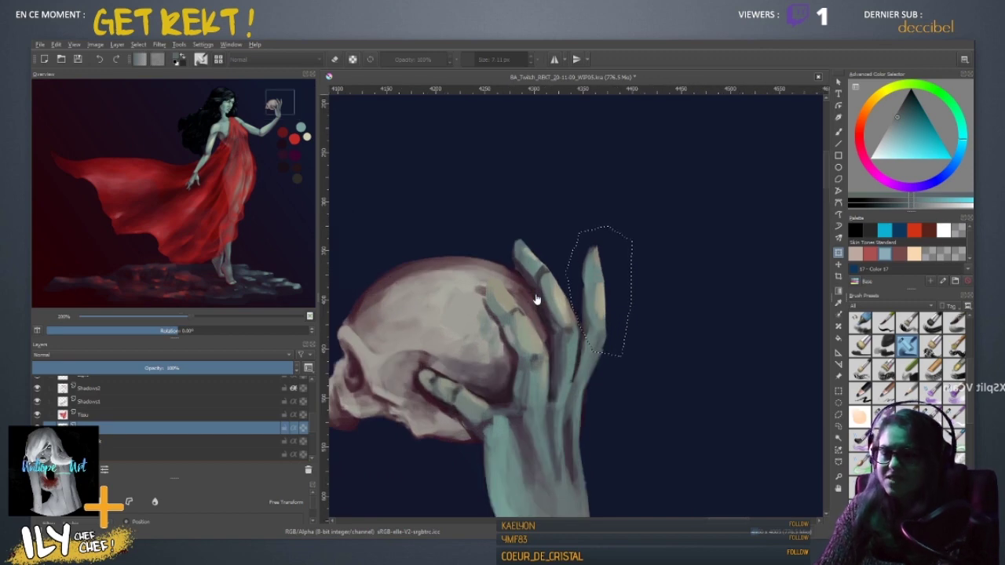
pyautogui.scroll(-4, 537, 299)
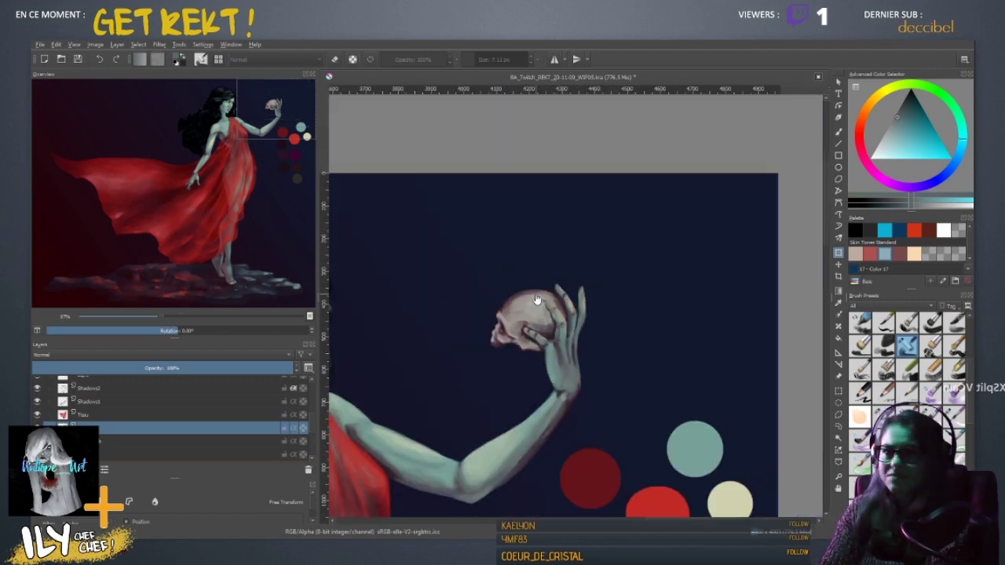
# - Erase the protruding edge at the outermost finger's lower joint at about 7 px and check the hand's silhouette
pyautogui.scroll(5, 537, 299)
pyautogui.moveTo(626, 450); pyautogui.dragTo(581, 359)
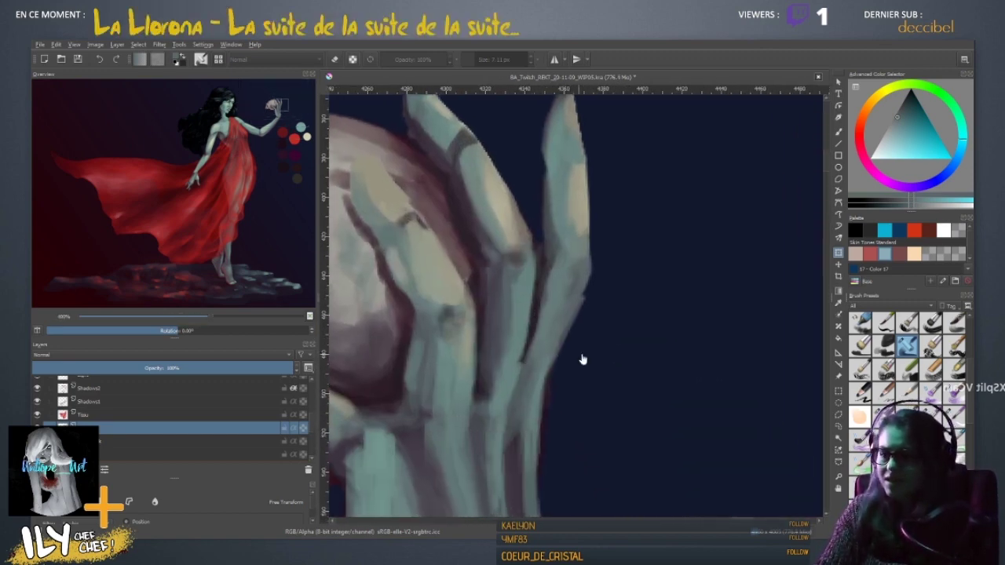
pyautogui.press('e')
pyautogui.press('b')
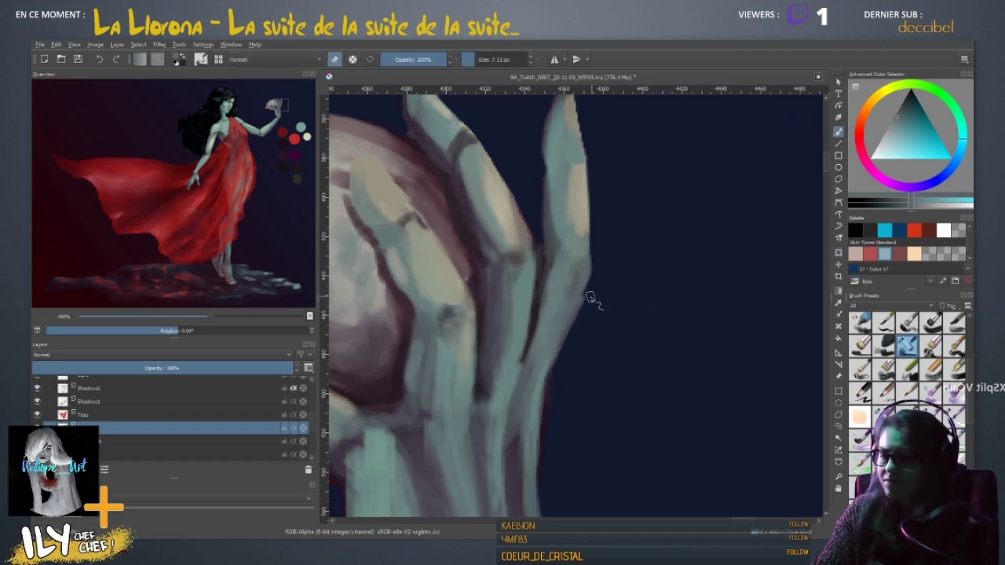
pyautogui.press('e')
pyautogui.press('e')
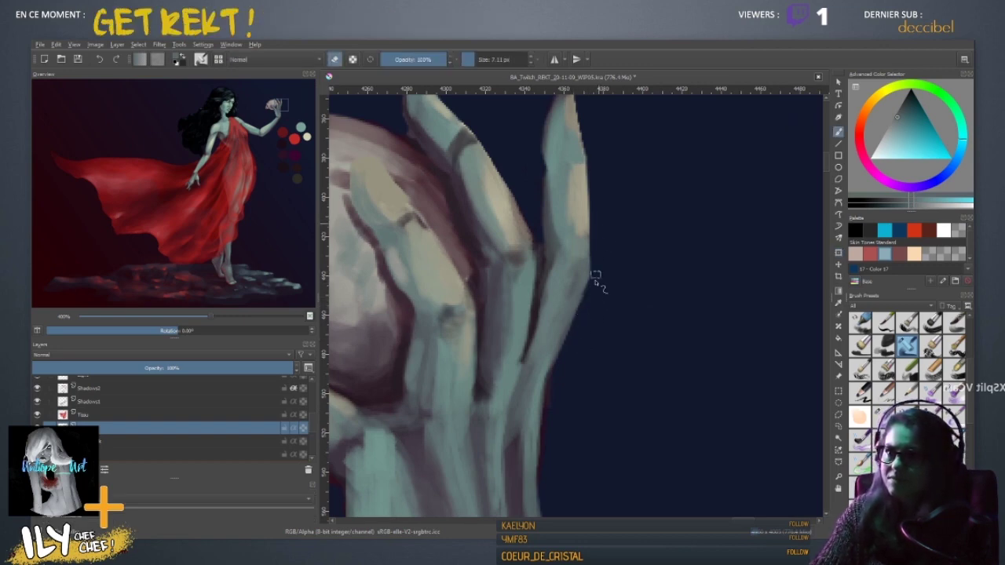
pyautogui.press('ctrl')
pyautogui.scroll(-5, 550, 391)
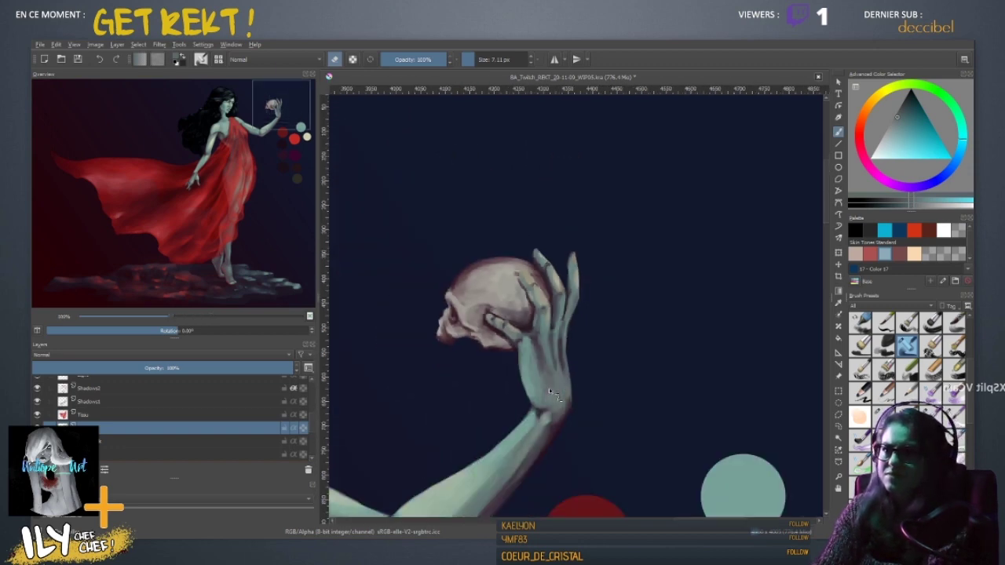
pyautogui.hotkey('ctrl', '+')
pyautogui.hotkey('ctrl', '+')
pyautogui.hotkey('ctrl', '+')
pyautogui.hotkey('ctrl', '+')
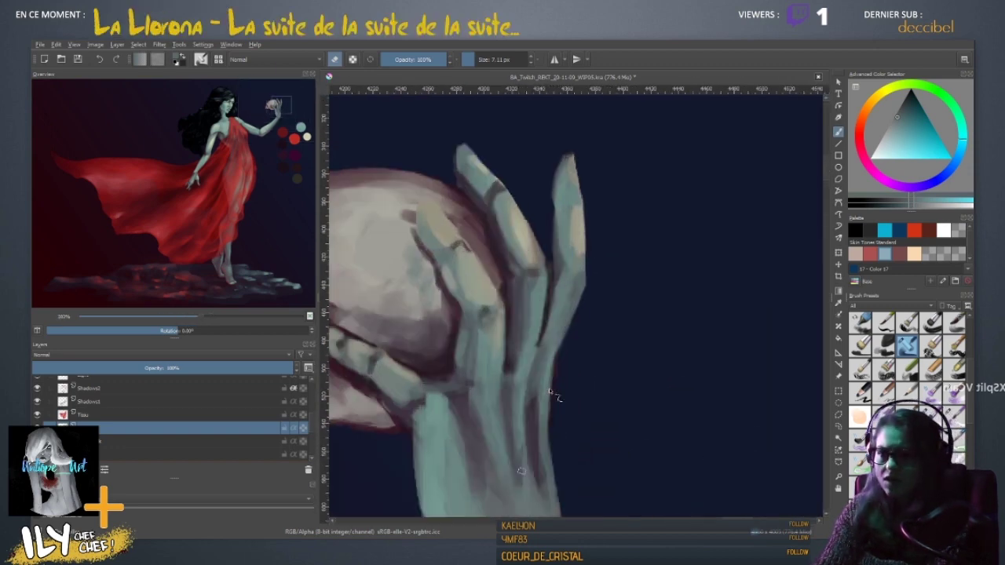
# - Rotate the canvas to -60° and rework the shadows at the outer finger bases with sampled purples at about 6 to 10 px
pyautogui.press('4')
pyautogui.press('4')
pyautogui.press('4')
pyautogui.press('4')
pyautogui.moveTo(595, 428); pyautogui.dragTo(564, 369)
pyautogui.press('[')
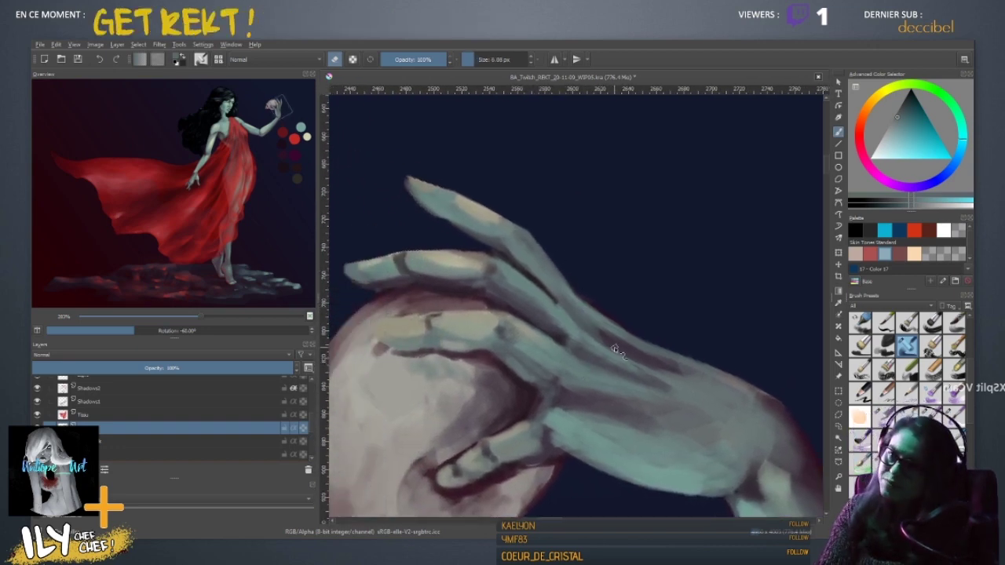
pyautogui.keyDown('ctrl'); pyautogui.click(559, 289); pyautogui.keyUp('ctrl')
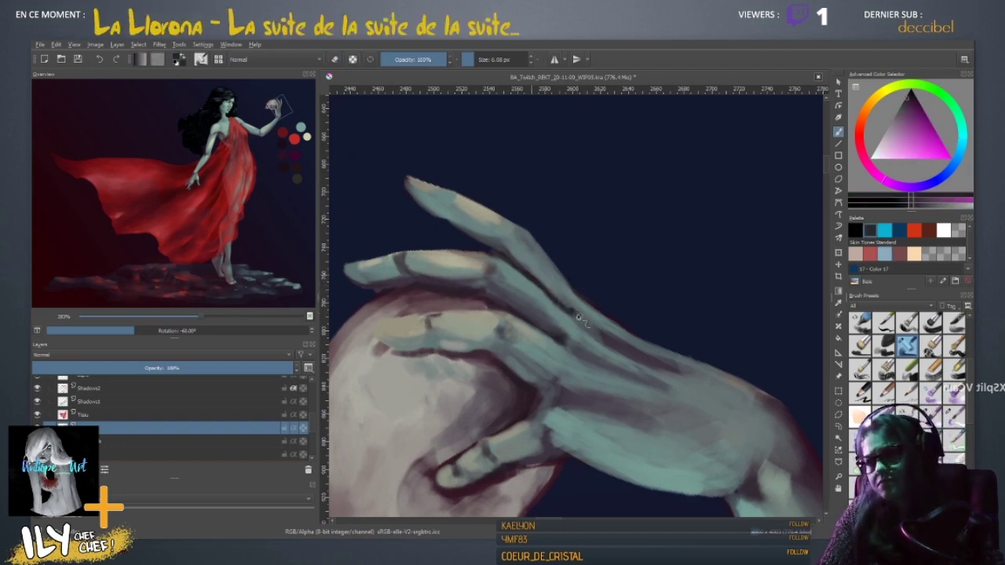
pyautogui.keyDown('ctrl'); pyautogui.click(576, 355); pyautogui.keyUp('ctrl')
pyautogui.moveTo(565, 339)
pyautogui.keyDown('shift'); pyautogui.mouseDown()
pyautogui.moveTo(575, 339)
pyautogui.moveTo(546, 331)
pyautogui.mouseUp(); pyautogui.keyUp('shift')
pyautogui.keyDown('ctrl'); pyautogui.click(579, 317); pyautogui.keyUp('ctrl')
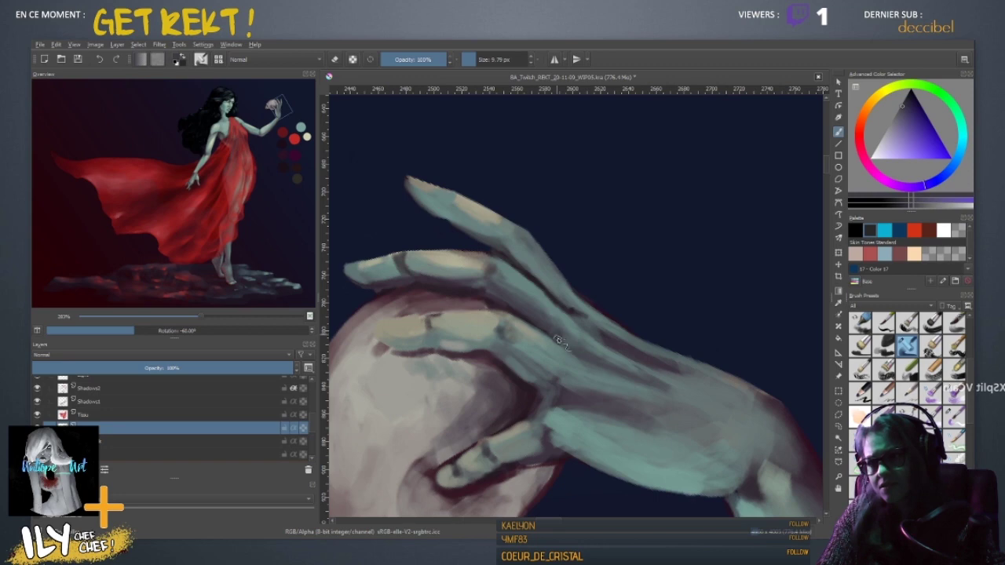
# - Refine the shadow and tendon lines between the two outer finger bases with sampled purple, teal and violet at about 6.5 px
pyautogui.keyDown('ctrl'); pyautogui.click(502, 297); pyautogui.keyUp('ctrl')
pyautogui.keyDown('shift'); pyautogui.moveTo(544, 322); pyautogui.dragTo(535, 322); pyautogui.keyUp('shift')
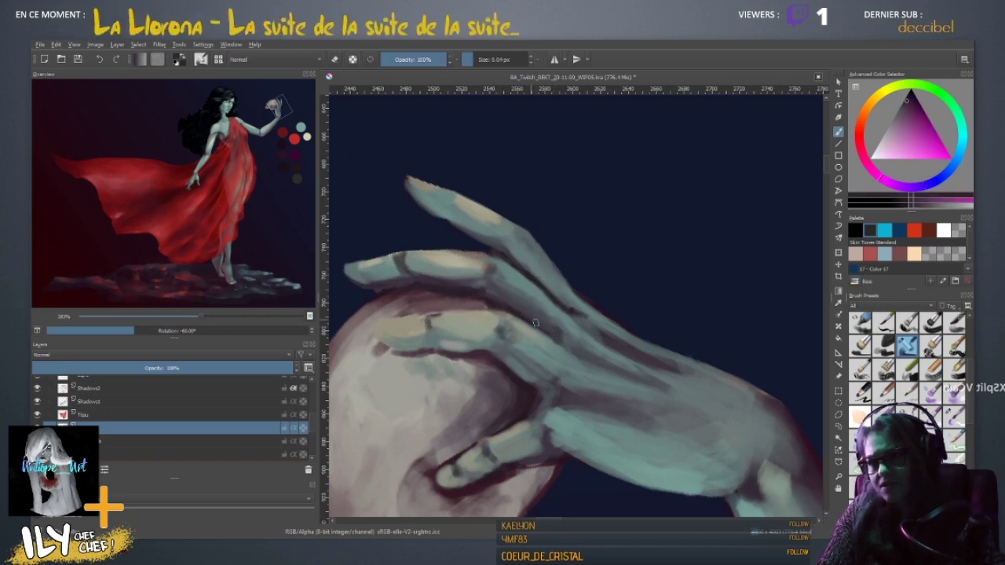
pyautogui.keyDown('ctrl'); pyautogui.click(532, 291); pyautogui.keyUp('ctrl')
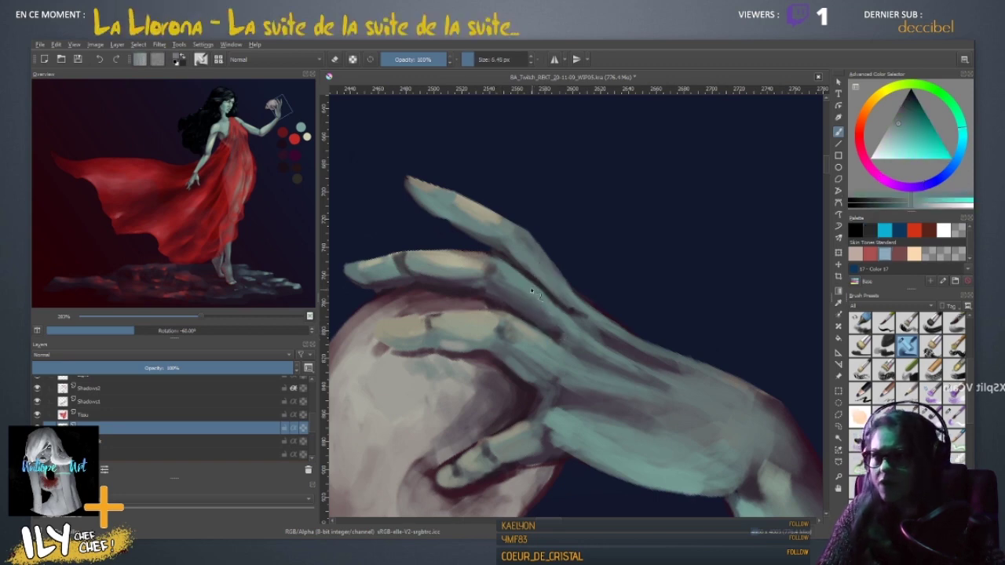
pyautogui.moveTo(547, 300); pyautogui.dragTo(621, 353)
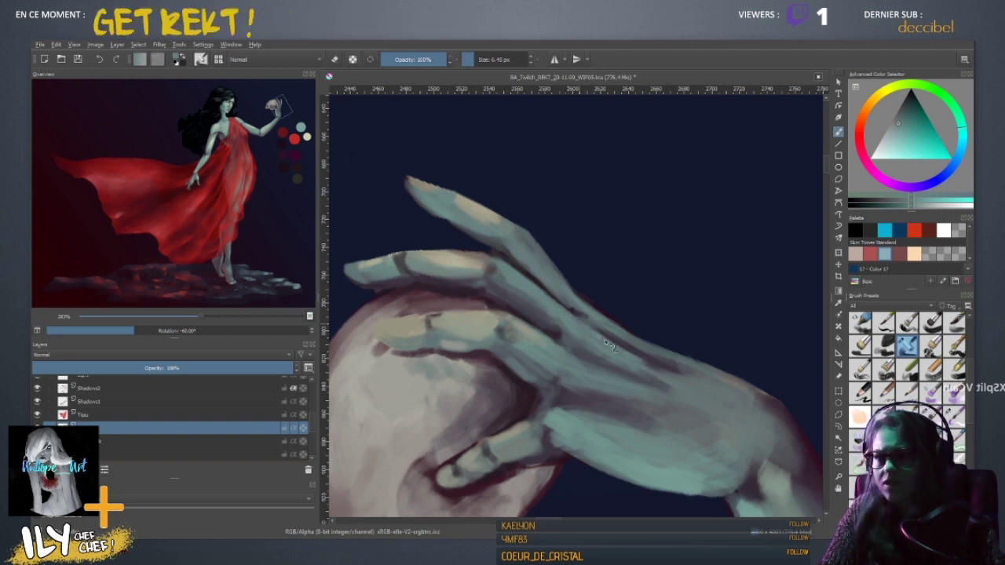
pyautogui.keyDown('ctrl'); pyautogui.click(585, 318); pyautogui.keyUp('ctrl')
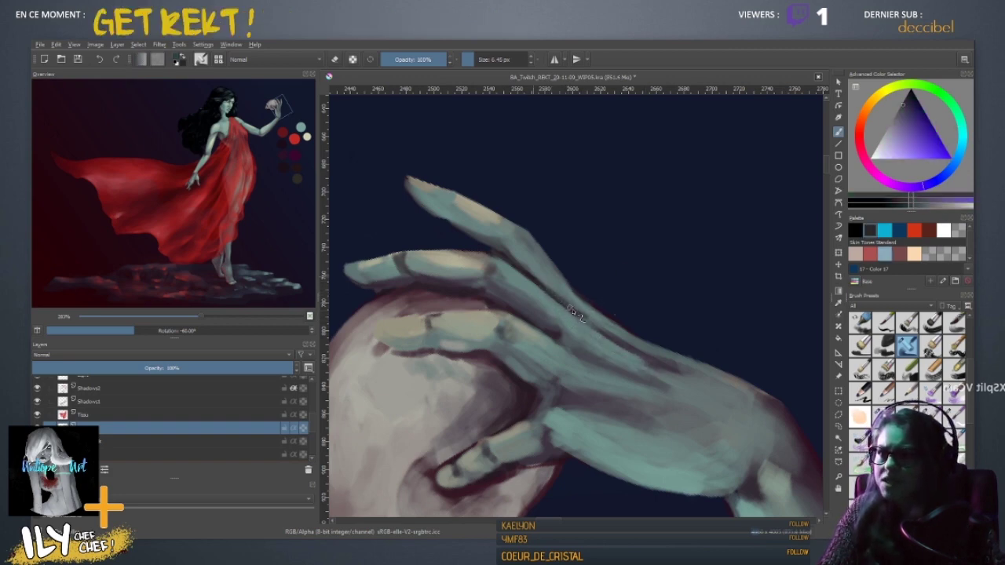
pyautogui.moveTo(550, 289); pyautogui.dragTo(606, 331)
pyautogui.keyDown('ctrl'); pyautogui.click(562, 282); pyautogui.keyUp('ctrl')
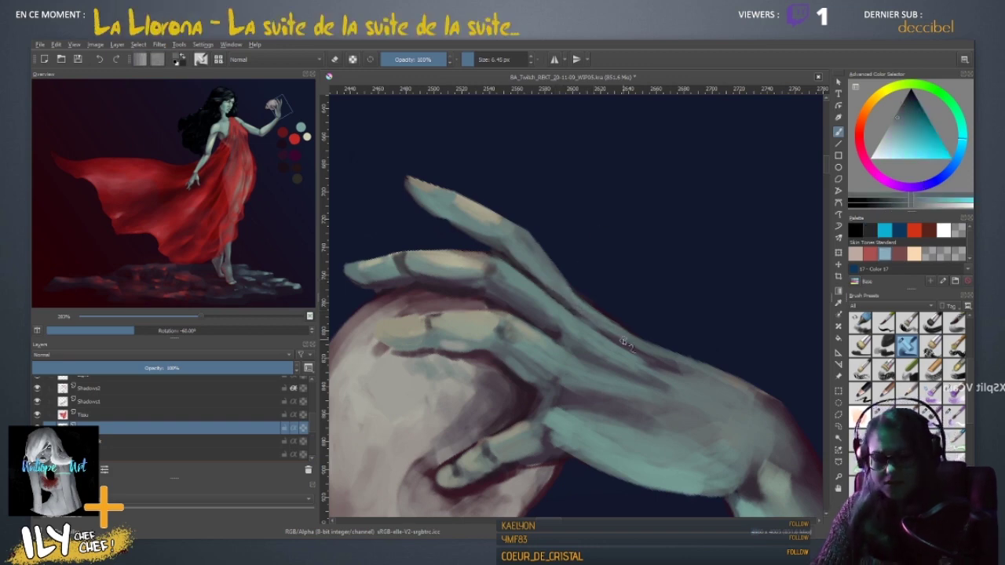
# - Reset the canvas rotation and soften the lower end of the outermost tendon shadow with sampled teal using a larger brush
pyautogui.press('5')
pyautogui.press('-')
pyautogui.press('-')
pyautogui.press('-')
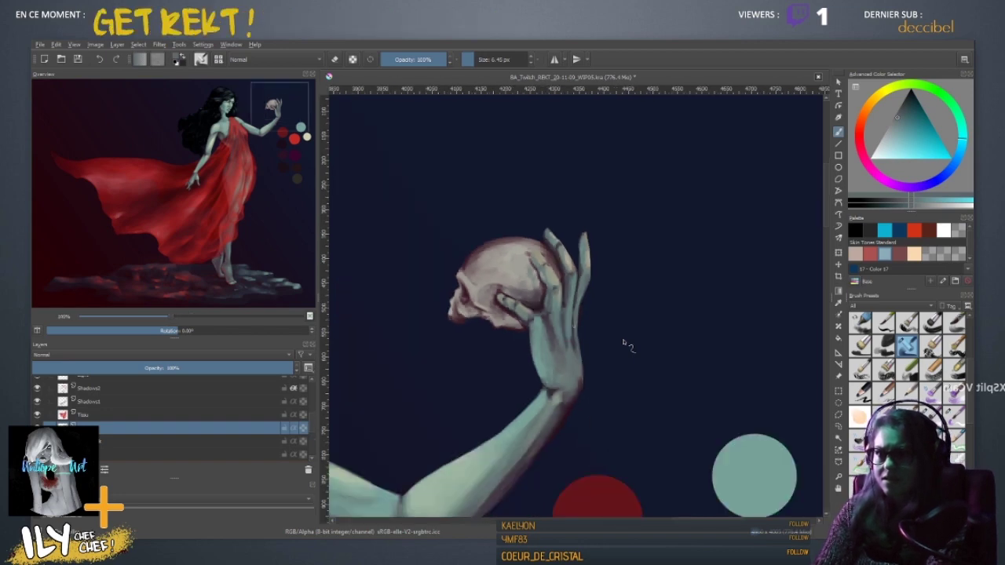
pyautogui.press('+')
pyautogui.press('+')
pyautogui.press('+')
pyautogui.keyDown('shift'); pyautogui.moveTo(600, 376); pyautogui.dragTo(617, 376); pyautogui.keyUp('shift')
pyautogui.keyDown('ctrl'); pyautogui.click(571, 447); pyautogui.keyUp('ctrl')
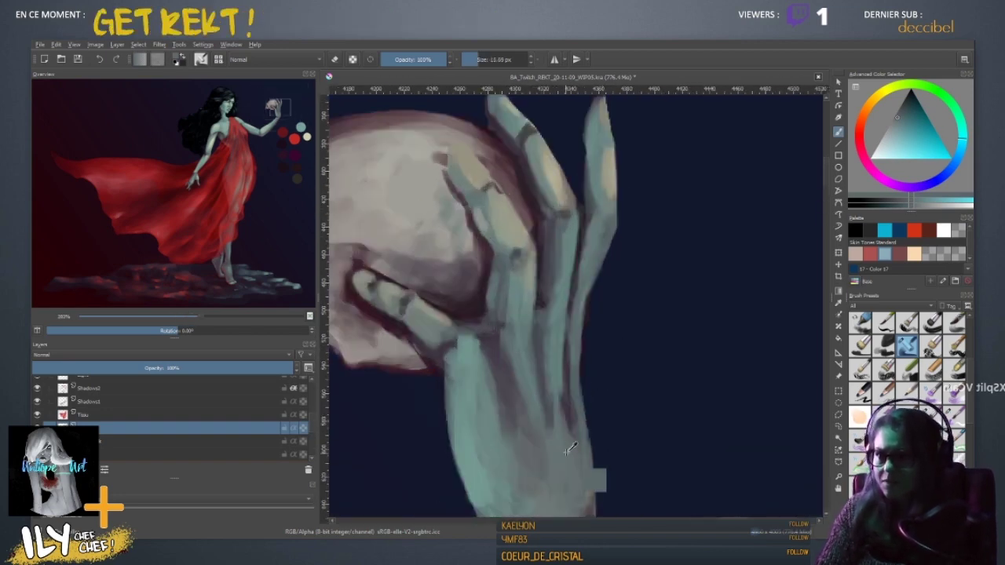
pyautogui.moveTo(572, 447); pyautogui.dragTo(574, 405)
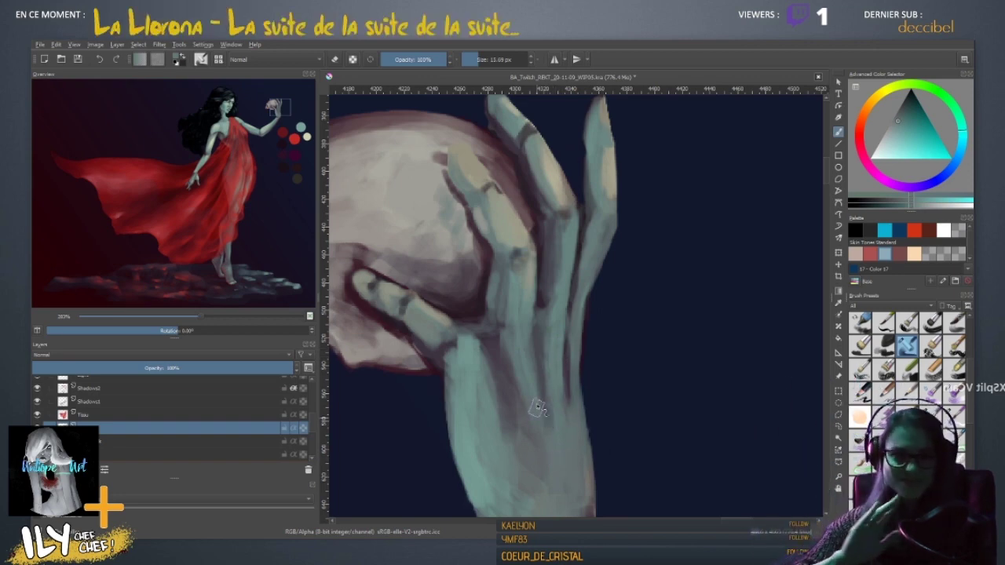
# - Refine the tendon shadows on the back of the hand and outer finger base with sampled blue and violet, reducing the brush to about 9 px
pyautogui.moveTo(567, 427); pyautogui.dragTo(559, 366)
pyautogui.keyDown('ctrl'); pyautogui.click(526, 297); pyautogui.keyUp('ctrl')
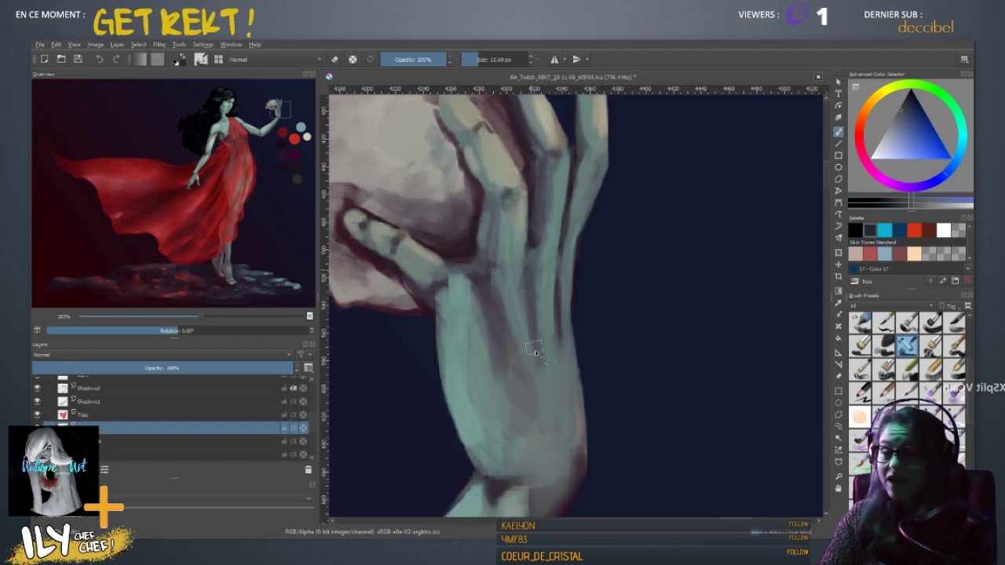
pyautogui.scroll(3, 581, 275)
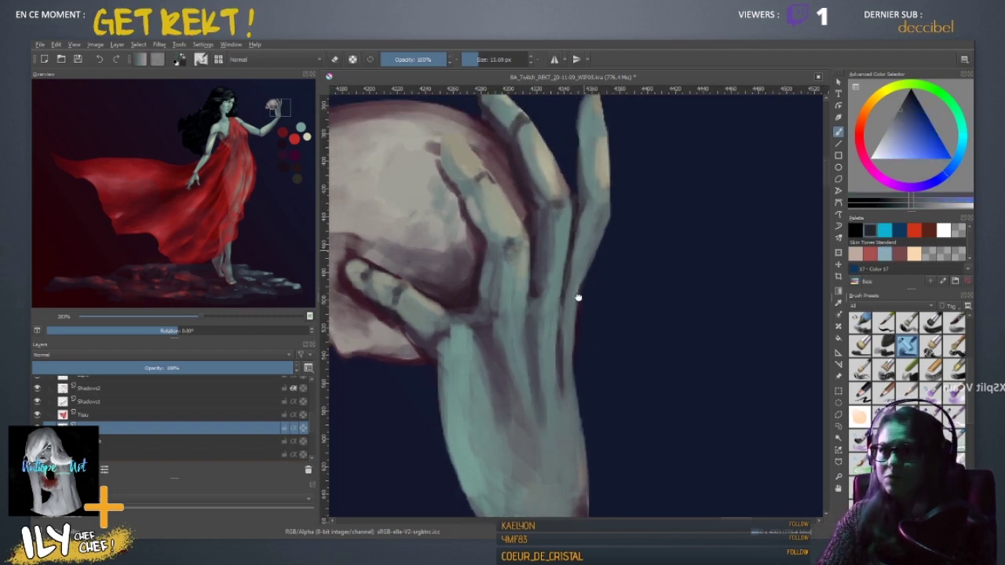
pyautogui.press('[')
pyautogui.press(']')
pyautogui.keyDown('ctrl'); pyautogui.click(582, 240); pyautogui.keyUp('ctrl')
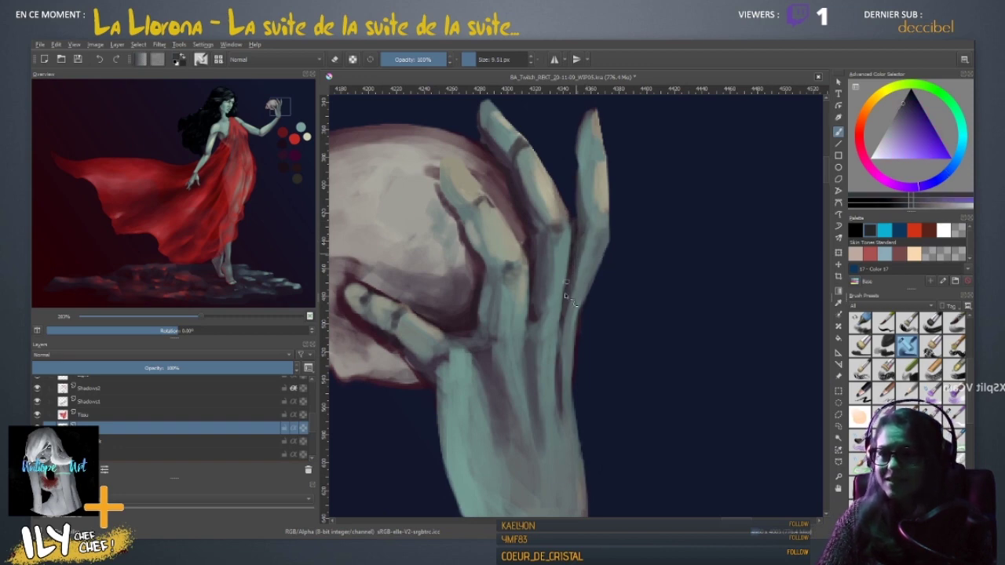
# - Darken the skull-facing edge of the outermost finger's upper segments with a sampled grey-blue at about 6.8 px
pyautogui.keyDown('ctrl'); pyautogui.click(591, 222); pyautogui.keyUp('ctrl')
pyautogui.moveTo(598, 231); pyautogui.dragTo(596, 299)
pyautogui.press('[')
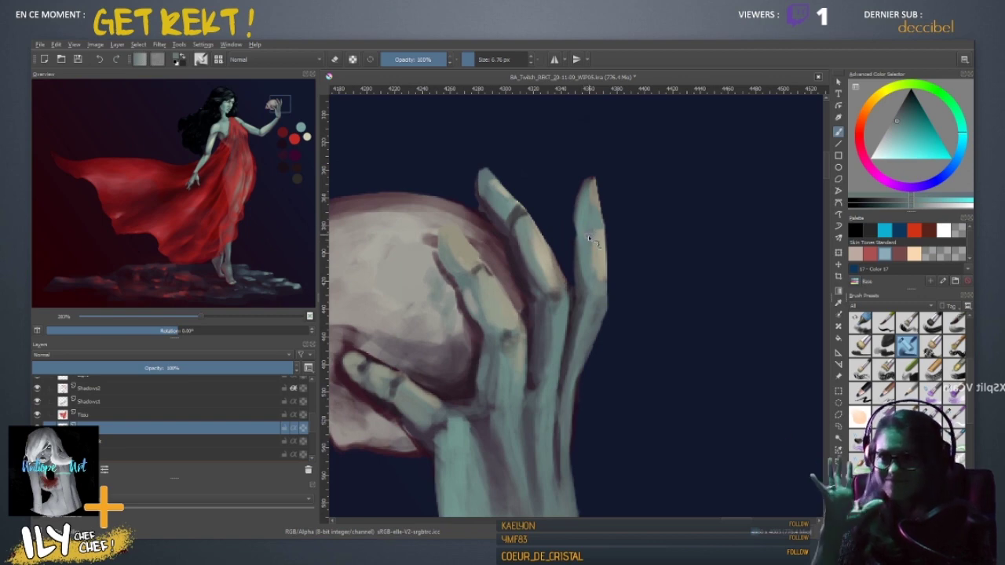
pyautogui.keyDown('ctrl'); pyautogui.click(579, 246); pyautogui.keyUp('ctrl')
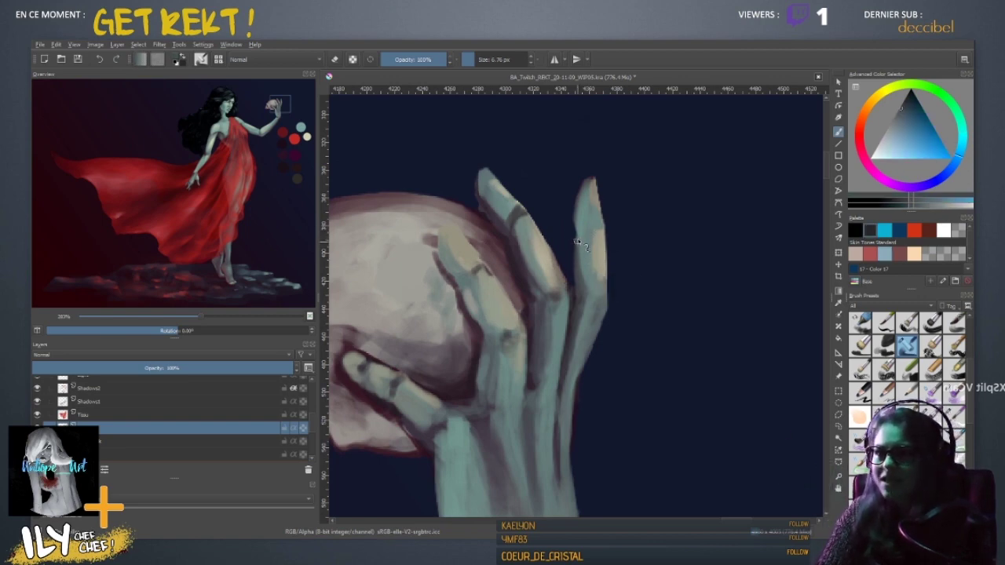
pyautogui.moveTo(579, 230); pyautogui.dragTo(577, 208)
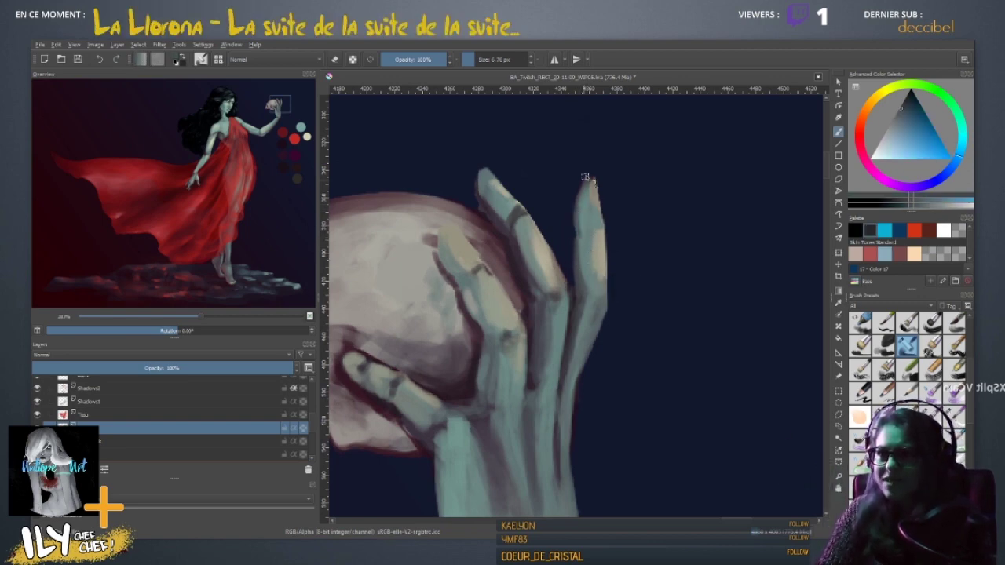
# - Blend the highlights on the outermost finger's middle segment and fingertip with sampled cream and teal tones
pyautogui.keyDown('ctrl'); pyautogui.click(597, 257); pyautogui.keyUp('ctrl')
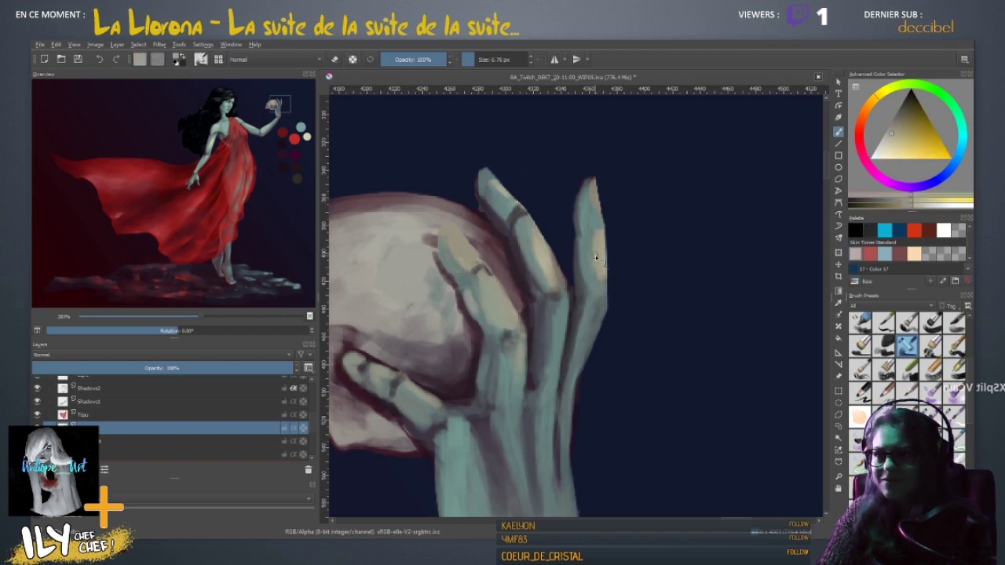
pyautogui.keyDown('ctrl'); pyautogui.click(598, 236); pyautogui.keyUp('ctrl')
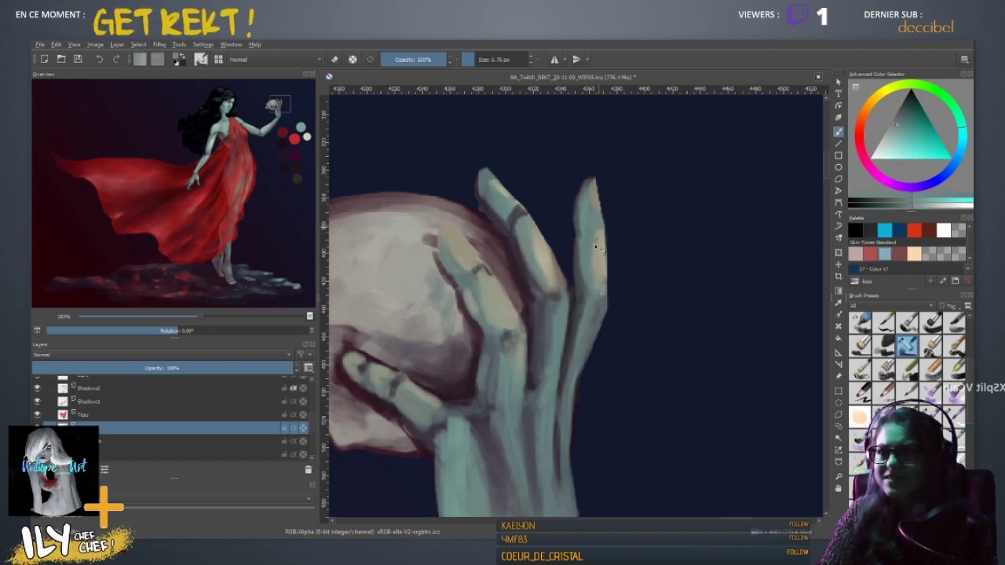
pyautogui.keyDown('ctrl'); pyautogui.click(596, 198); pyautogui.keyUp('ctrl')
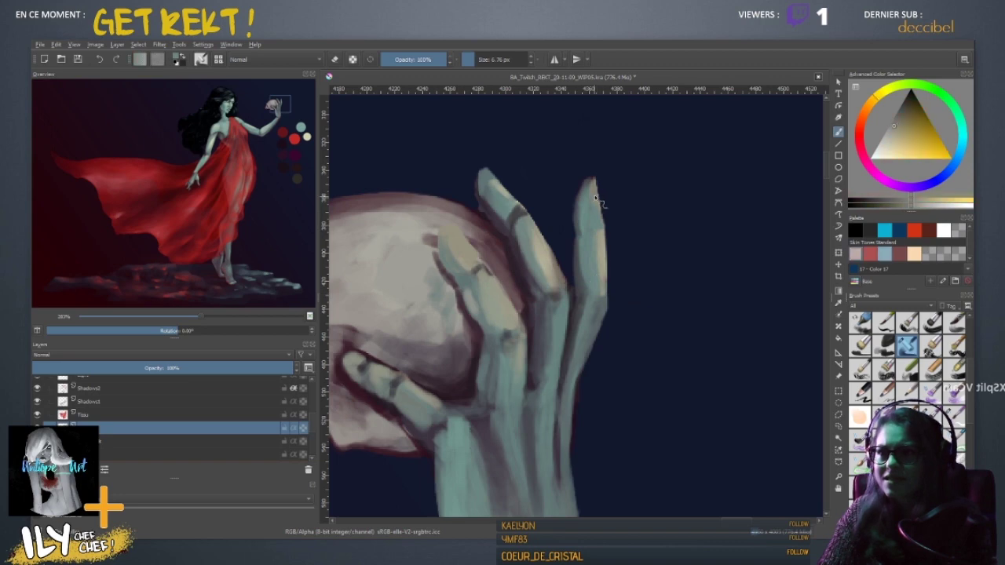
# - Rework the wrist shading with teal and dark tones sampled from the painting, using a brush of 22.73 px
pyautogui.keyDown('ctrl'); pyautogui.click(599, 269); pyautogui.keyUp('ctrl')
pyautogui.scroll(-8, 603, 289)
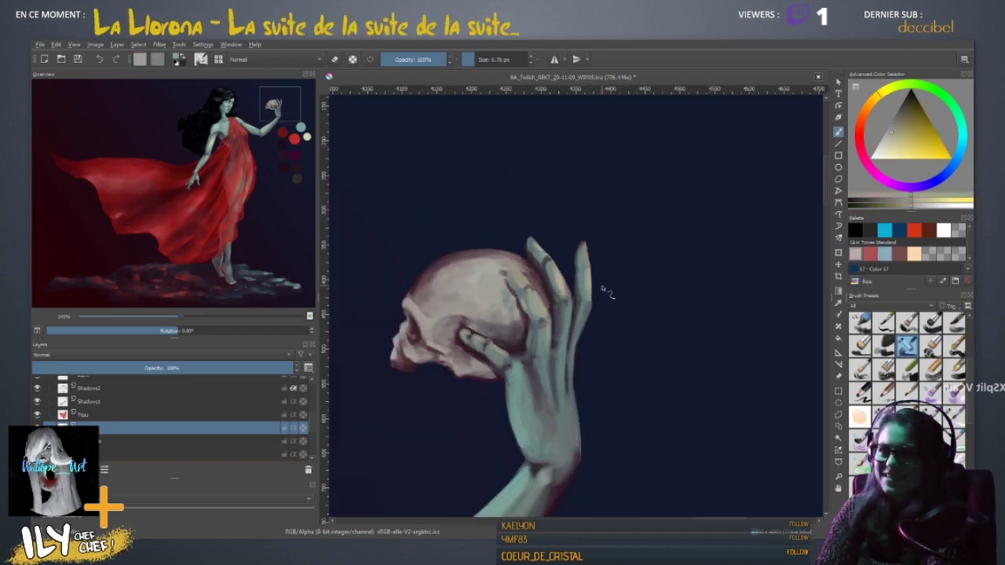
pyautogui.scroll(3, 605, 292)
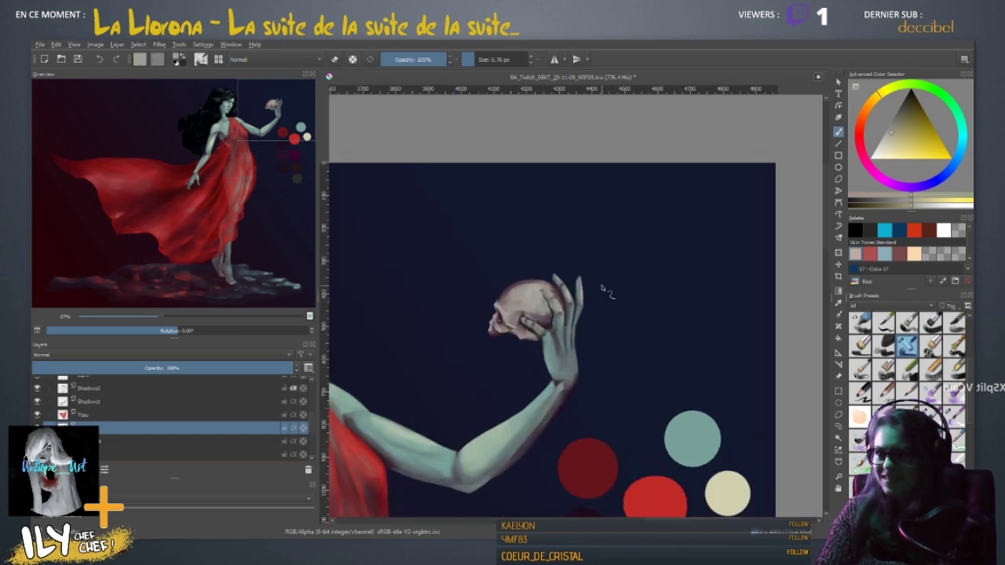
pyautogui.moveTo(578, 354)
pyautogui.mouseDown()
pyautogui.moveTo(613, 212)
pyautogui.moveTo(619, 221)
pyautogui.mouseUp()
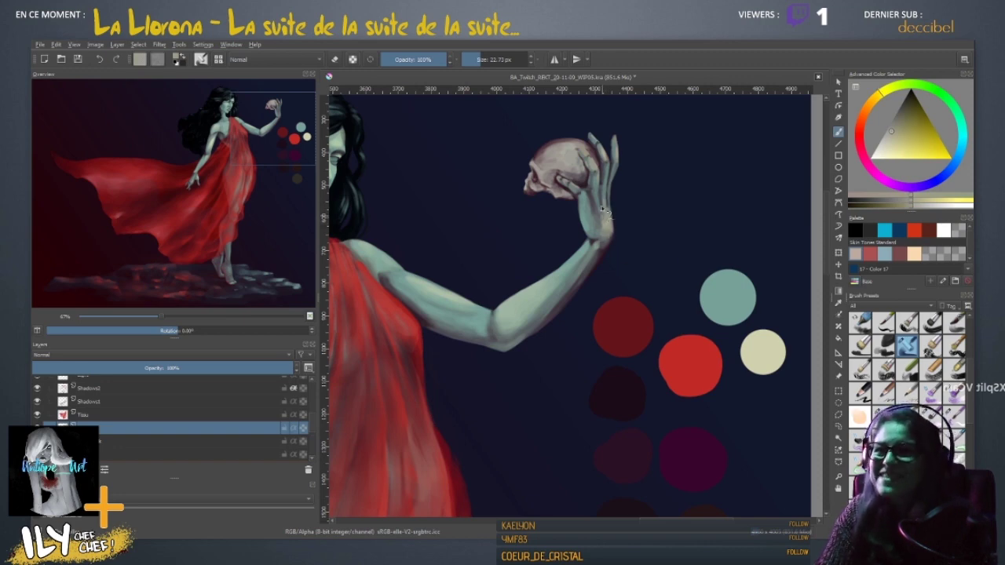
pyautogui.keyDown('ctrl'); pyautogui.click(701, 292); pyautogui.keyUp('ctrl')
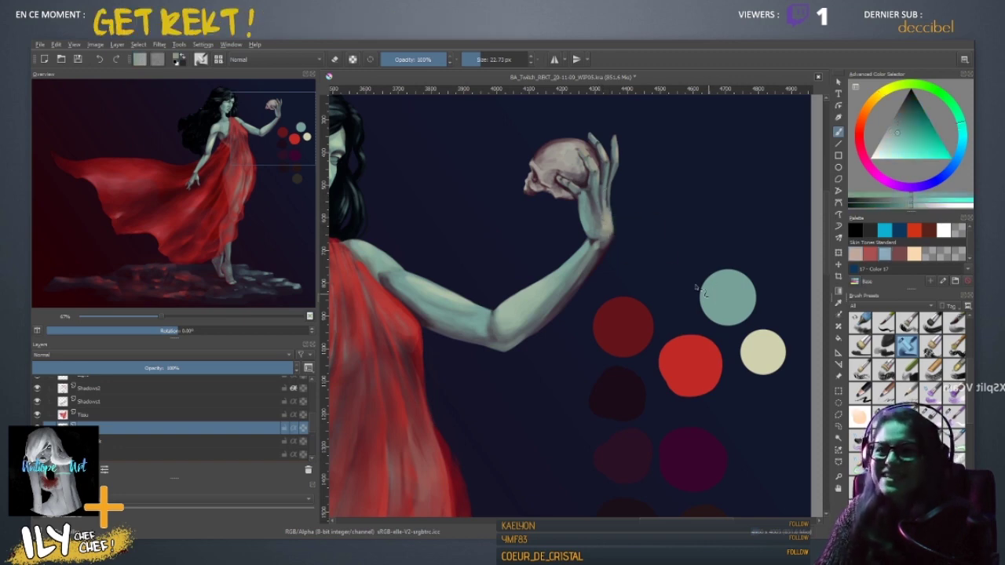
pyautogui.keyDown('ctrl'); pyautogui.click(597, 247); pyautogui.keyUp('ctrl')
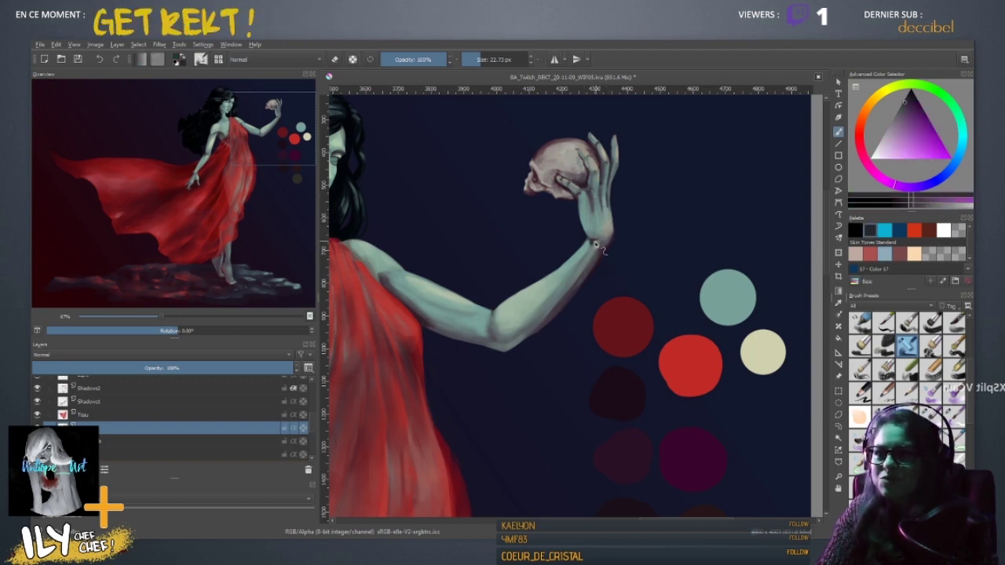
pyautogui.keyDown('ctrl'); pyautogui.click(606, 245); pyautogui.keyUp('ctrl')
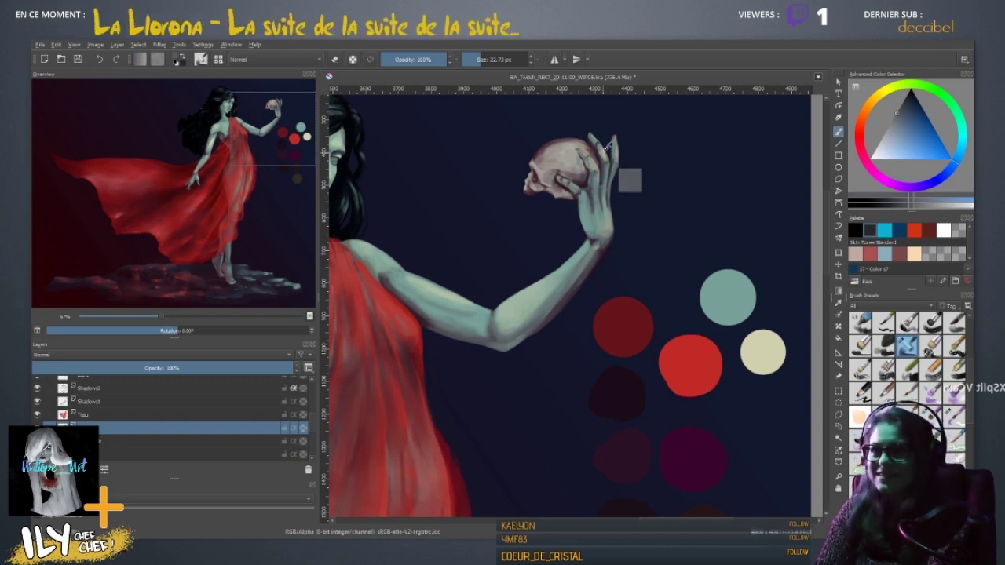
# - Sample the very dark maroon swatch below the dark red circle as the painting colour
pyautogui.press('-')
pyautogui.press('-')
pyautogui.press('+')
pyautogui.press('+')
pyautogui.press('+')
pyautogui.press('+')
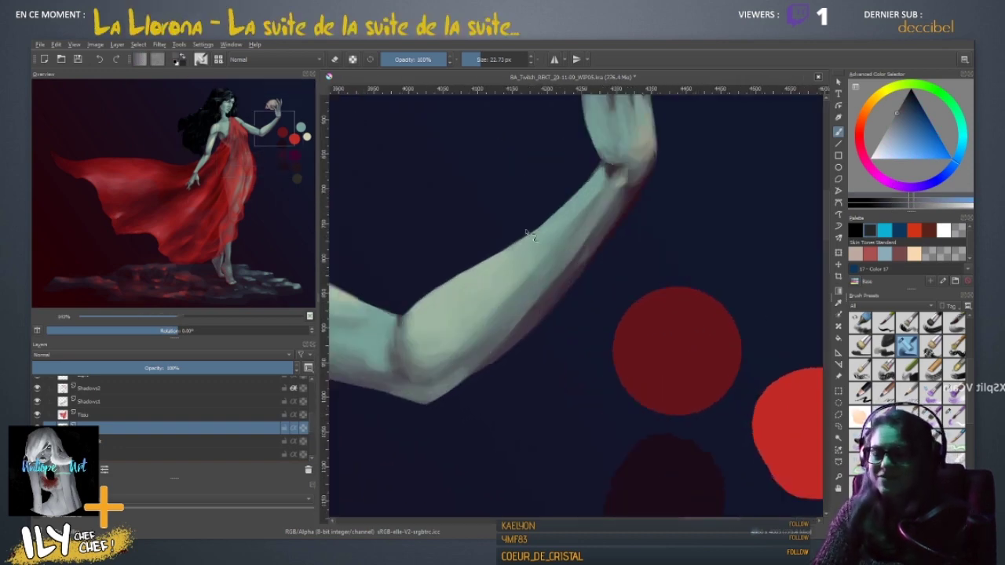
pyautogui.moveTo(531, 218); pyautogui.dragTo(537, 370)
pyautogui.scroll(-5, 628, 361)
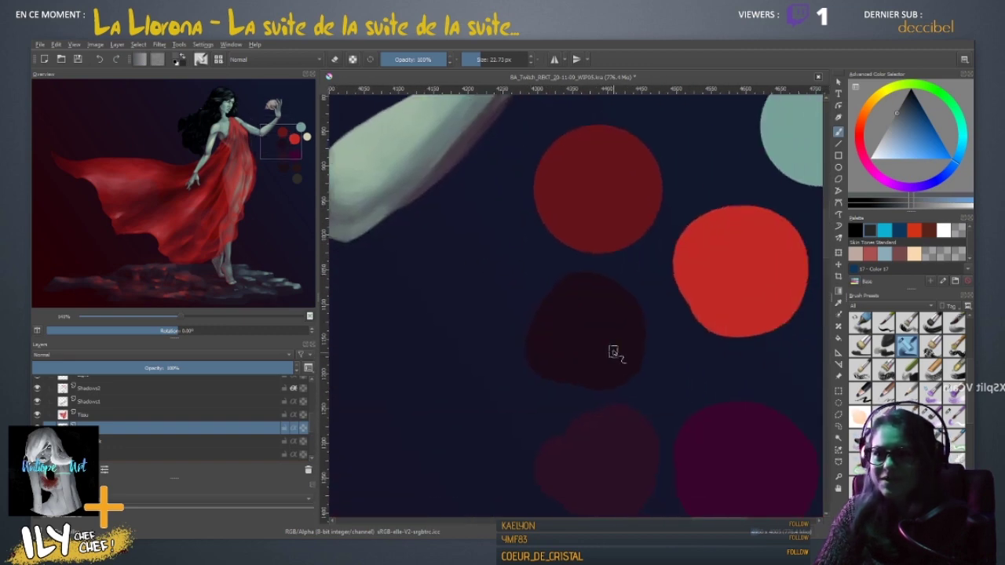
pyautogui.keyDown('ctrl'); pyautogui.click(610, 329); pyautogui.keyUp('ctrl')
pyautogui.scroll(5, 518, 251)
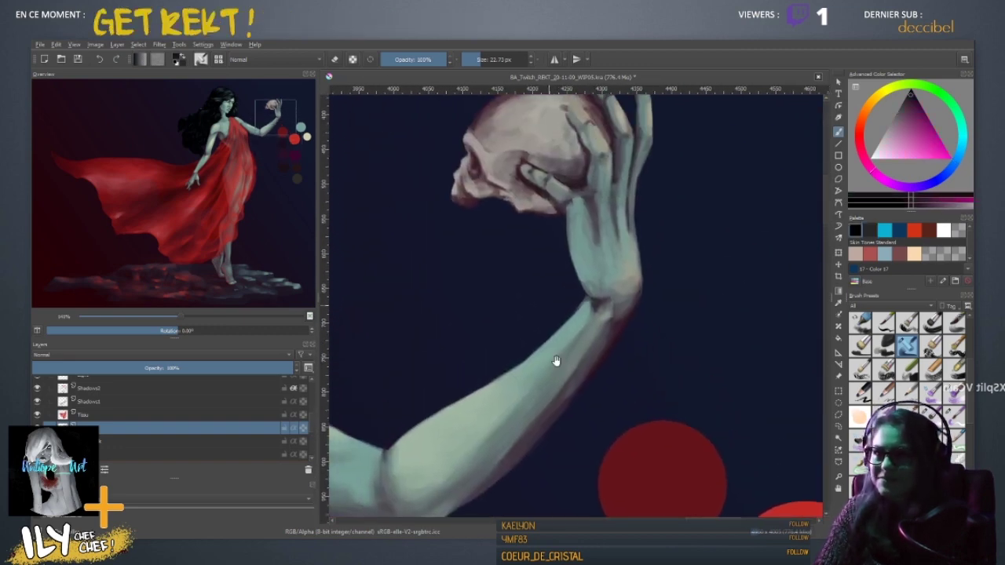
# - Deepen the shadow on the skull beneath the thumb with the dark maroon, using a brush of about 17 px
pyautogui.press('4')
pyautogui.press('4')
pyautogui.press('4')
pyautogui.press('4')
pyautogui.press('4')
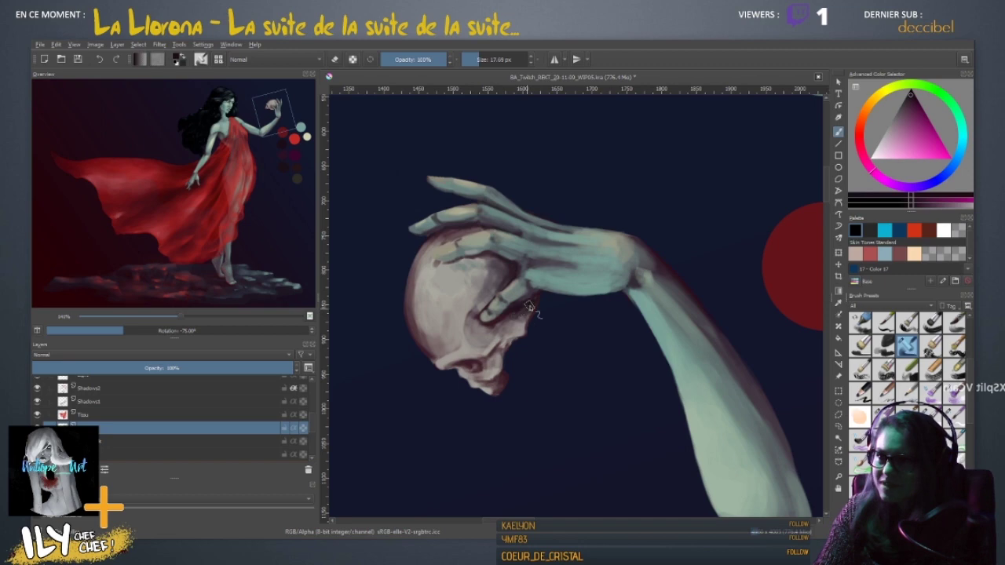
pyautogui.press('5')
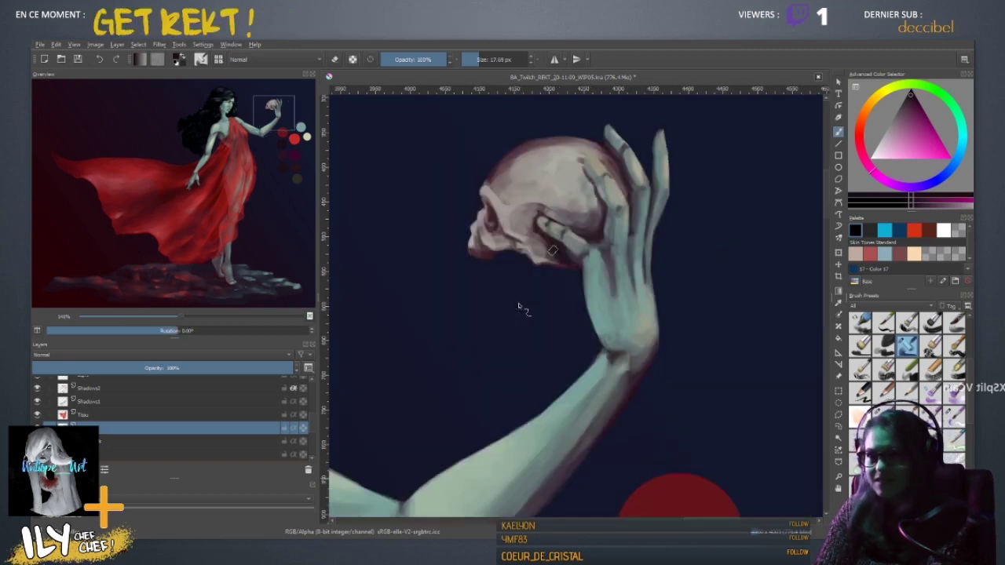
pyautogui.hotkey('ctrl', '+')
pyautogui.moveTo(505, 341); pyautogui.dragTo(505, 400)
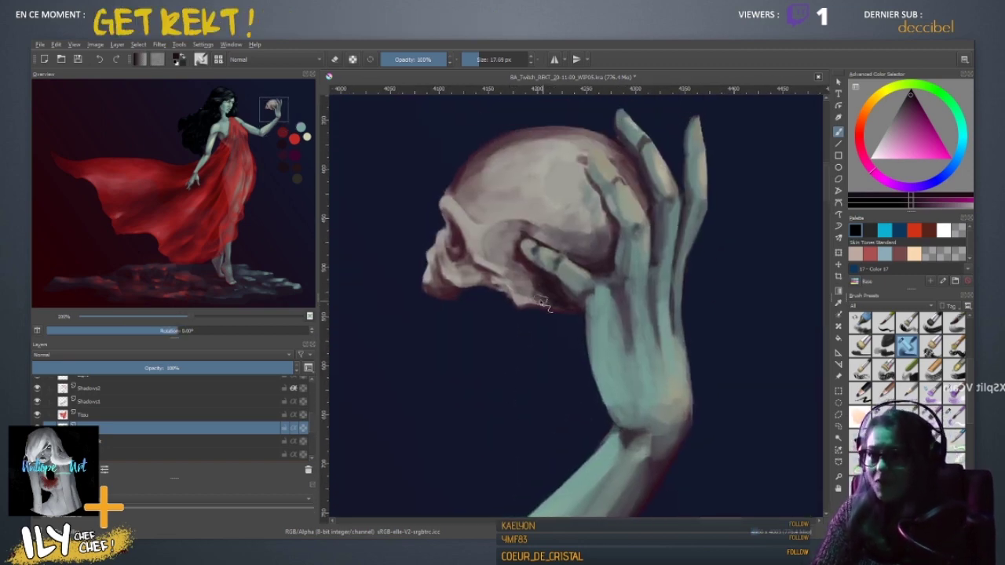
# - Repaint the skull's lower edge below the thumb with bone and reddish-brown tones sampled from it
pyautogui.keyDown('ctrl'); pyautogui.click(531, 304); pyautogui.keyUp('ctrl')
pyautogui.keyDown('shift'); pyautogui.moveTo(537, 305); pyautogui.dragTo(561, 297); pyautogui.keyUp('shift')
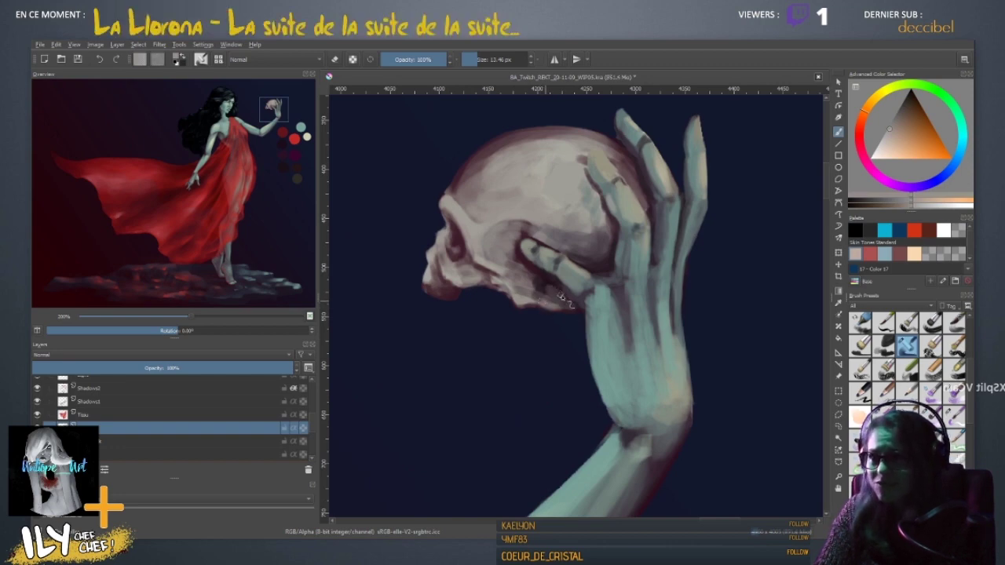
pyautogui.keyDown('ctrl'); pyautogui.click(572, 310); pyautogui.keyUp('ctrl')
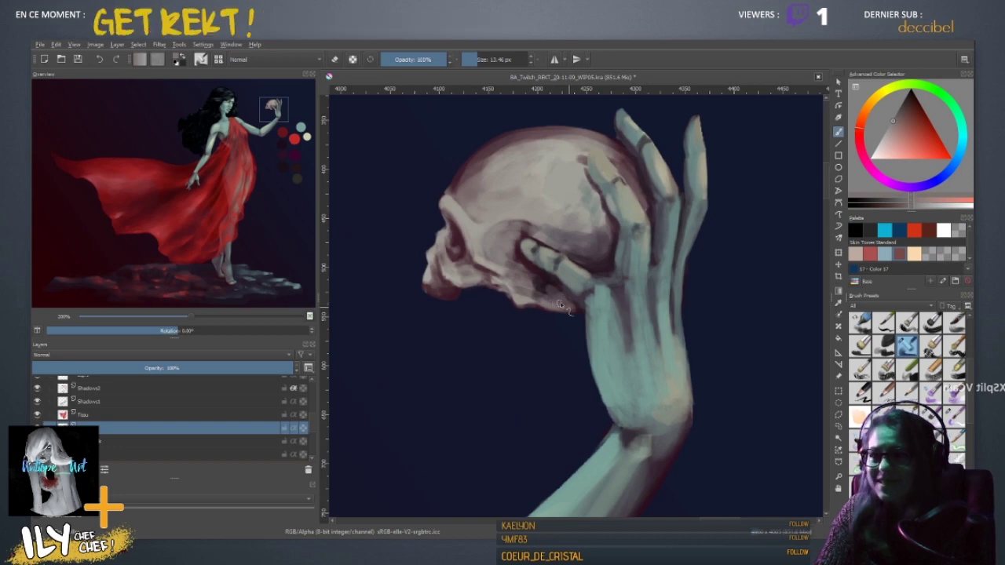
pyautogui.moveTo(542, 301); pyautogui.dragTo(547, 298)
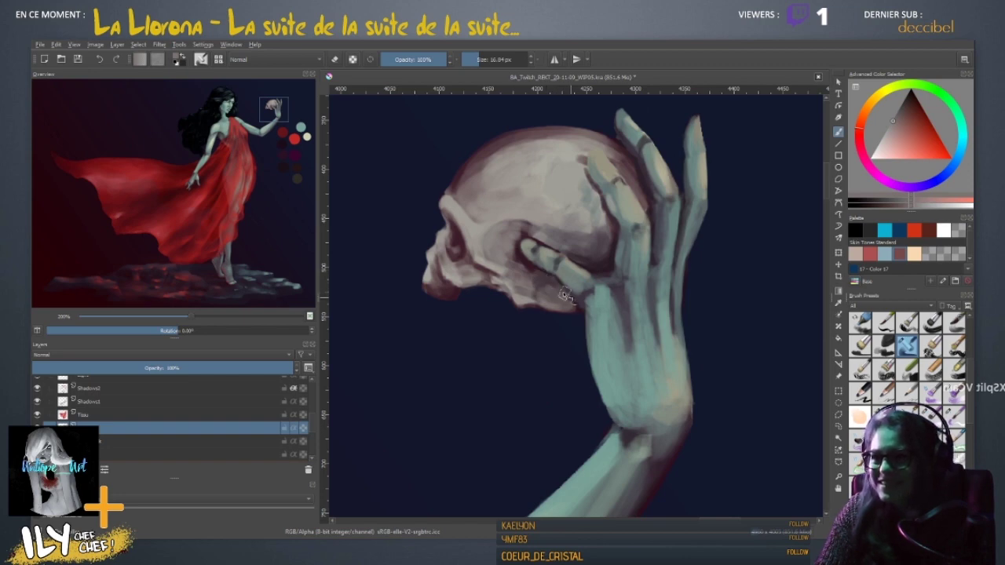
# - Refine the dark shadow around the thumb tip with tones sampled from the skull, adjusting the brush size
pyautogui.press('[')
pyautogui.press('[')
pyautogui.press('[')
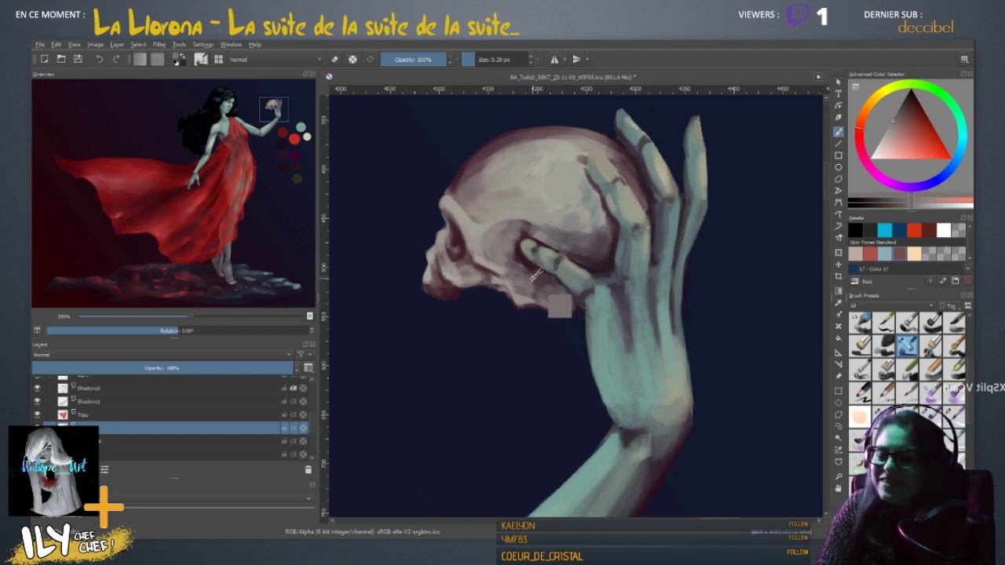
pyautogui.keyDown('ctrl'); pyautogui.click(536, 274); pyautogui.keyUp('ctrl')
pyautogui.press(']')
pyautogui.press(']')
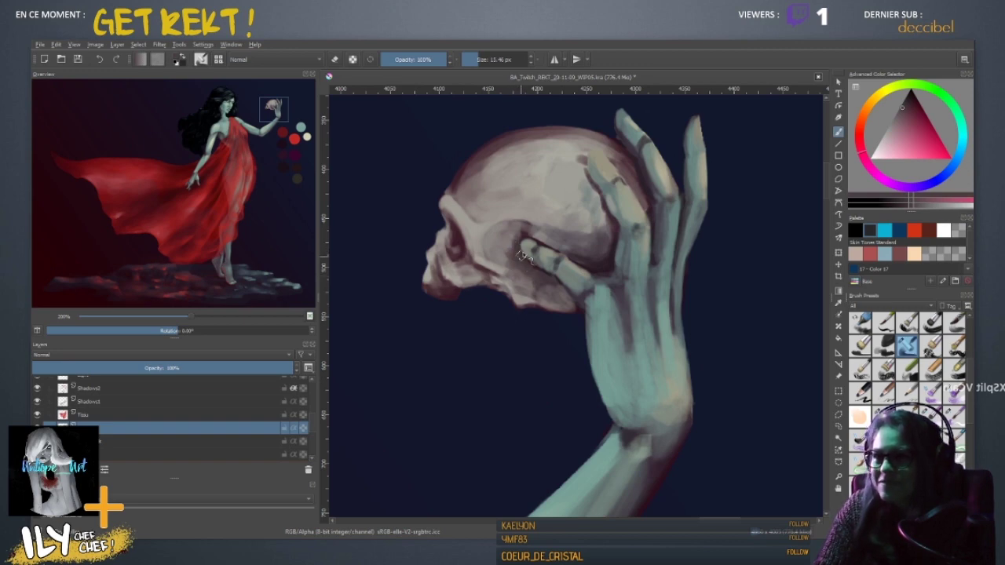
pyautogui.keyDown('ctrl'); pyautogui.click(518, 250); pyautogui.keyUp('ctrl')
pyautogui.moveTo(509, 264); pyautogui.dragTo(514, 254)
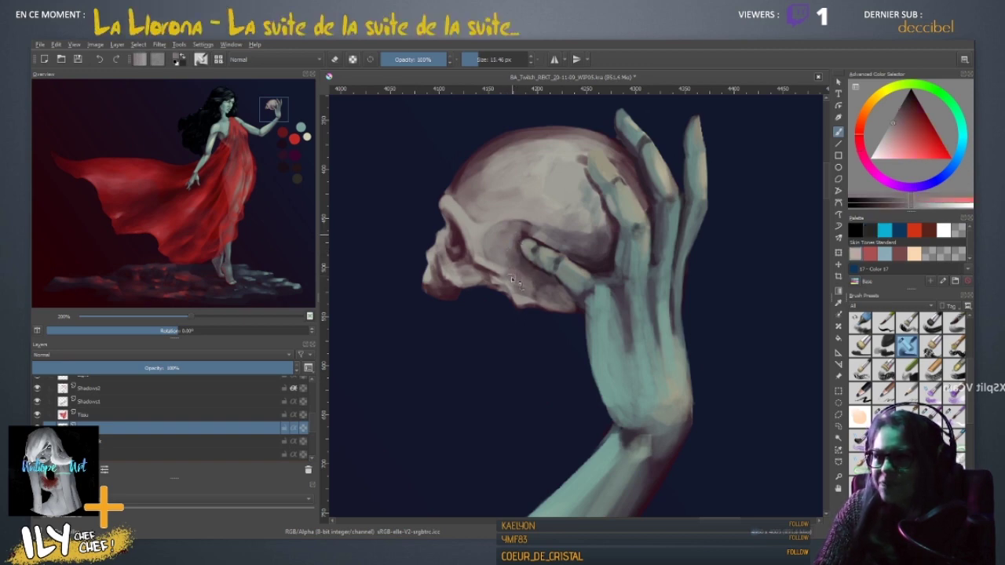
# - Blend the skull's cheek and jaw area beside the thumb with sampled light and mid bone tones
pyautogui.keyDown('ctrl'); pyautogui.click(507, 270); pyautogui.keyUp('ctrl')
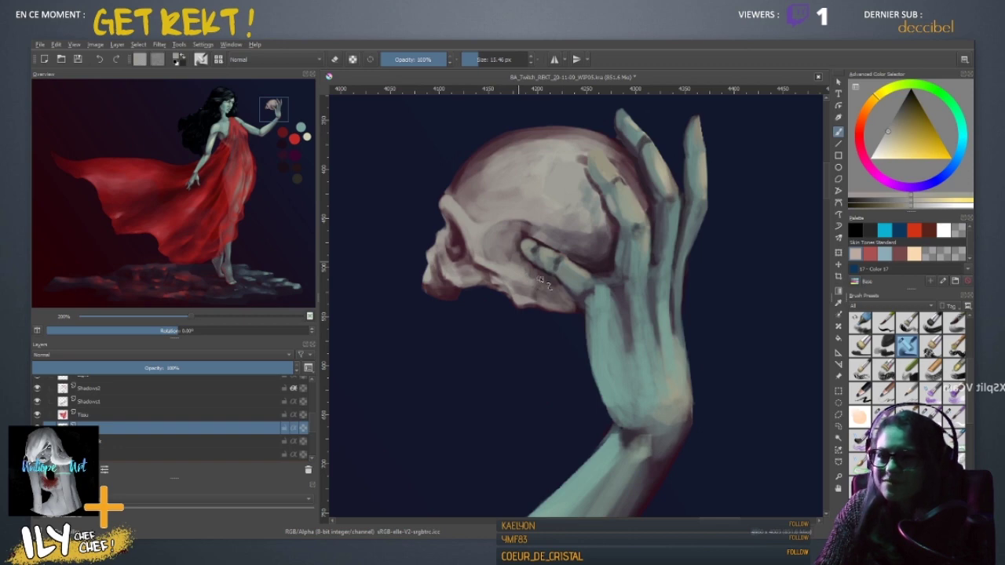
pyautogui.keyDown('ctrl'); pyautogui.click(542, 281); pyautogui.keyUp('ctrl')
pyautogui.moveTo(533, 275); pyautogui.dragTo(531, 288)
pyautogui.keyDown('ctrl'); pyautogui.click(529, 306); pyautogui.keyUp('ctrl')
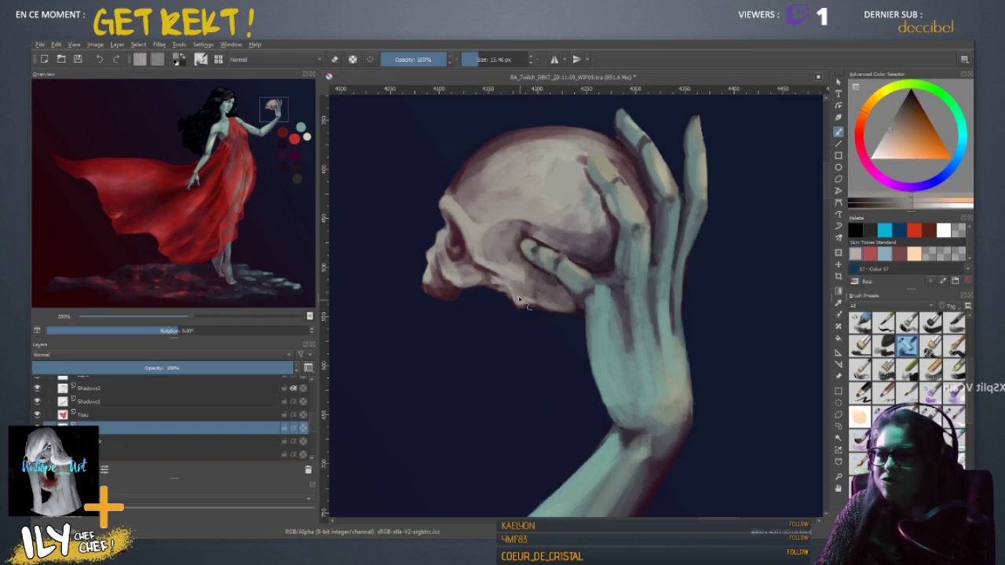
pyautogui.keyDown('ctrl'); pyautogui.click(523, 295); pyautogui.keyUp('ctrl')
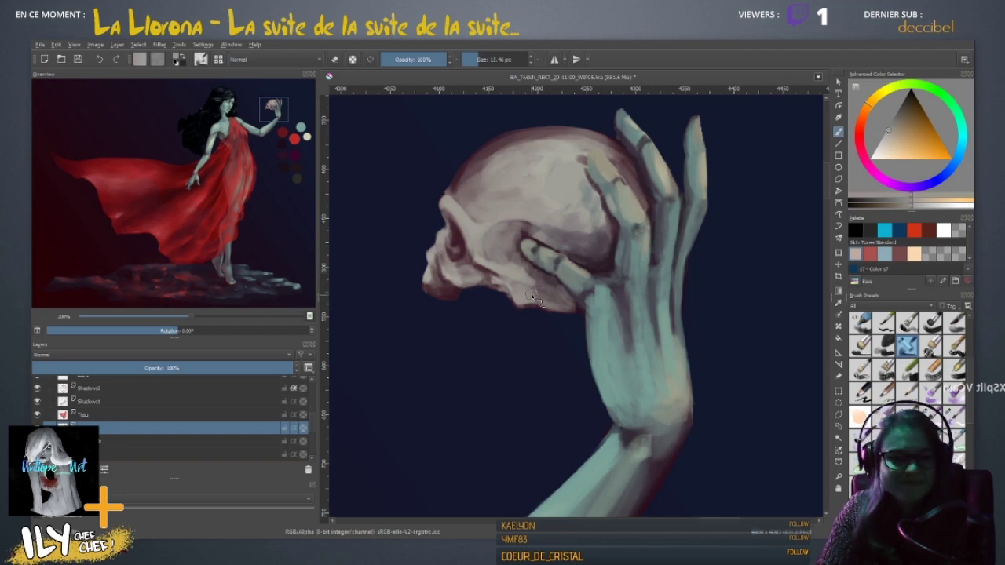
pyautogui.keyDown('ctrl'); pyautogui.click(539, 292); pyautogui.keyUp('ctrl')
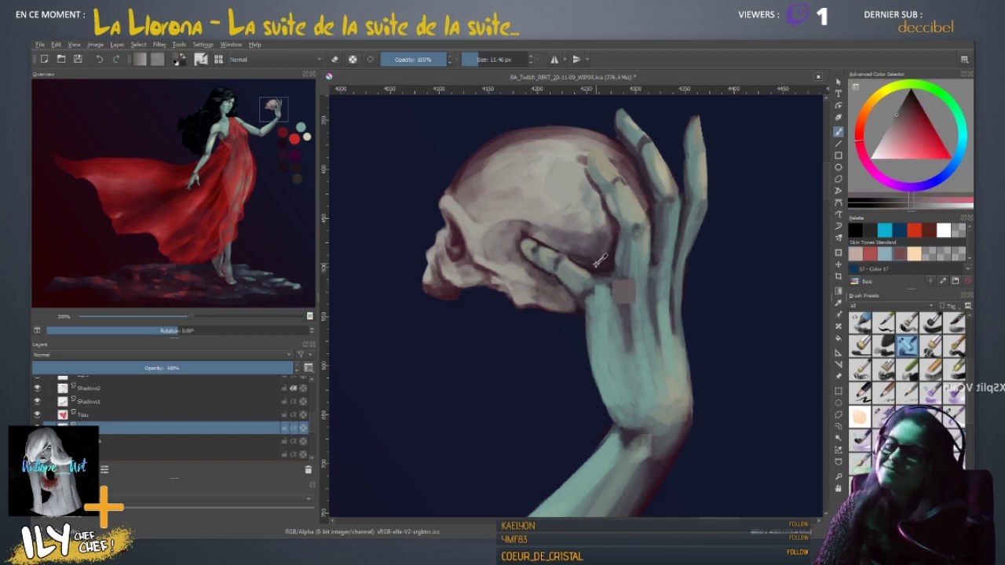
# - Darken the skull between the thumb and the bent index finger with a sampled purple shadow tone and a larger brush
pyautogui.keyDown('ctrl'); pyautogui.click(620, 288); pyautogui.keyUp('ctrl')
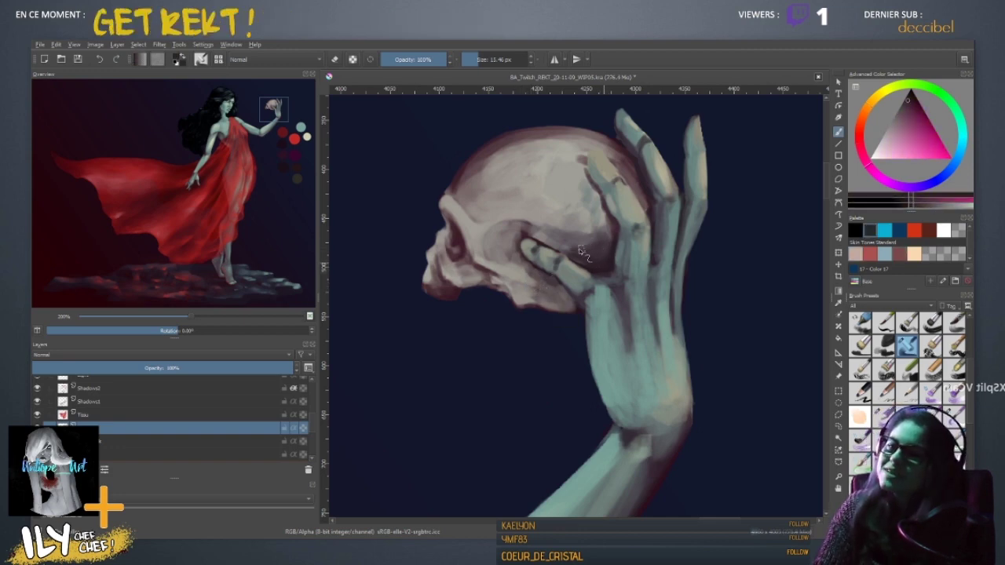
pyautogui.keyDown('shift'); pyautogui.moveTo(595, 247); pyautogui.dragTo(600, 248); pyautogui.keyUp('shift')
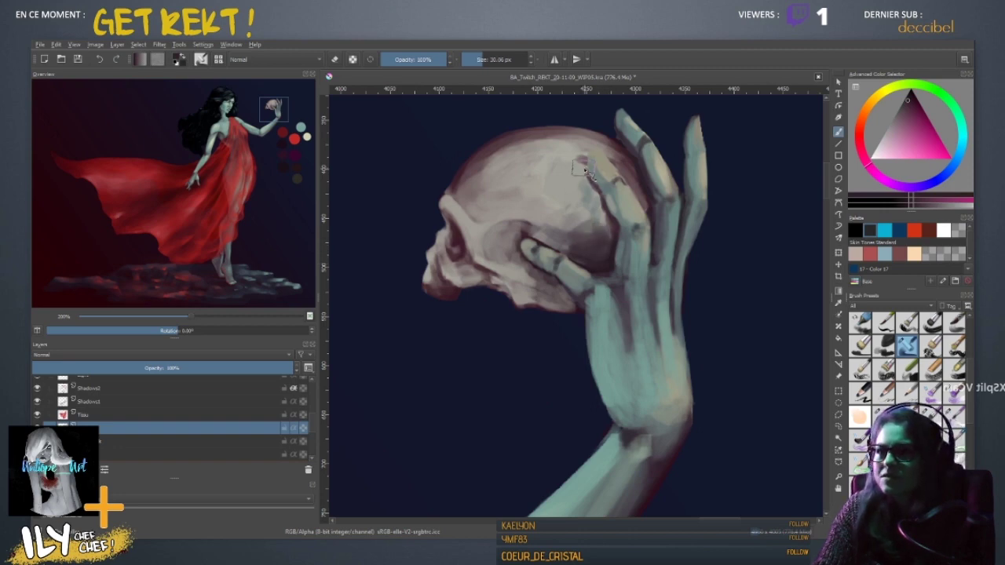
pyautogui.moveTo(584, 171)
pyautogui.mouseDown()
pyautogui.moveTo(608, 267)
pyautogui.moveTo(596, 240)
pyautogui.mouseUp()
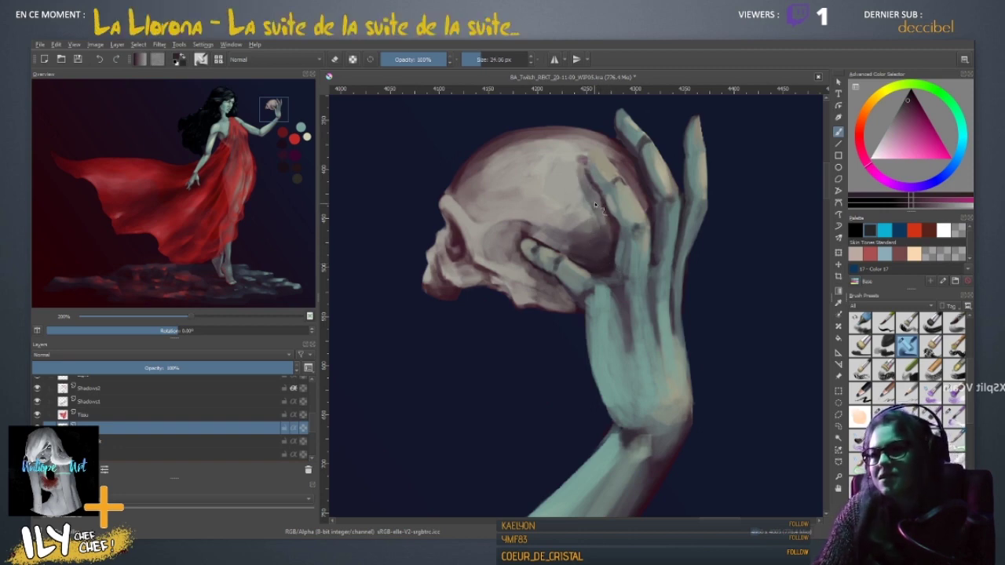
pyautogui.keyDown('ctrl'); pyautogui.click(594, 202); pyautogui.keyUp('ctrl')
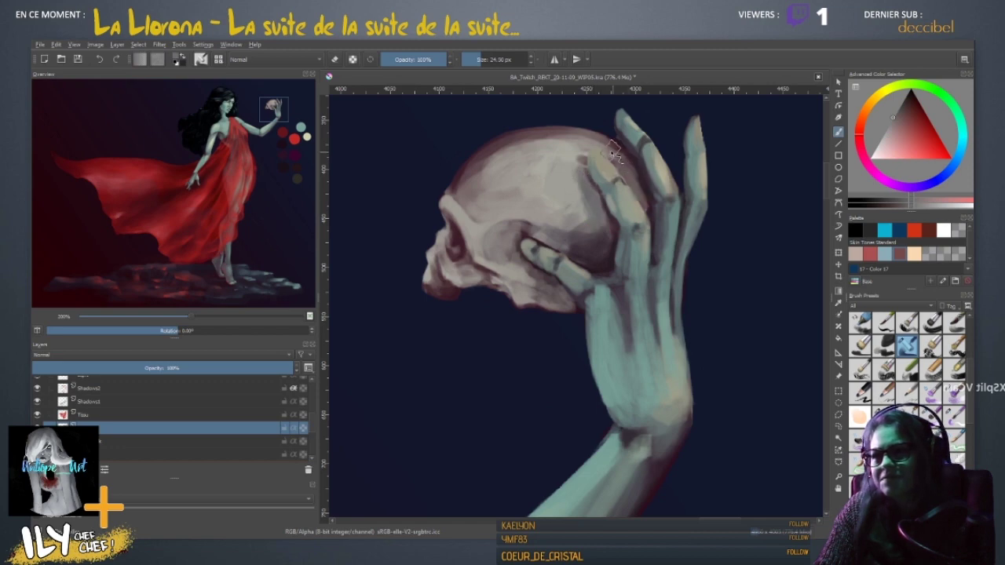
# - Repaint the pale bone around the index fingertip with light tones sampled from the skull, reducing the brush size
pyautogui.keyDown('ctrl'); pyautogui.click(577, 155); pyautogui.keyUp('ctrl')
pyautogui.moveTo(578, 155); pyautogui.dragTo(578, 174)
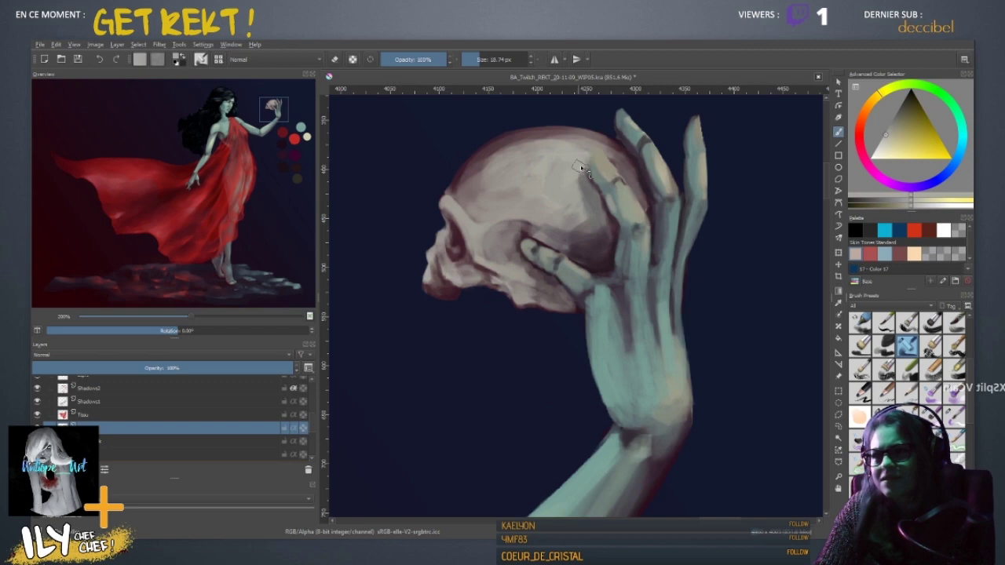
pyautogui.keyDown('ctrl'); pyautogui.click(582, 195); pyautogui.keyUp('ctrl')
pyautogui.keyDown('ctrl'); pyautogui.click(595, 161); pyautogui.keyUp('ctrl')
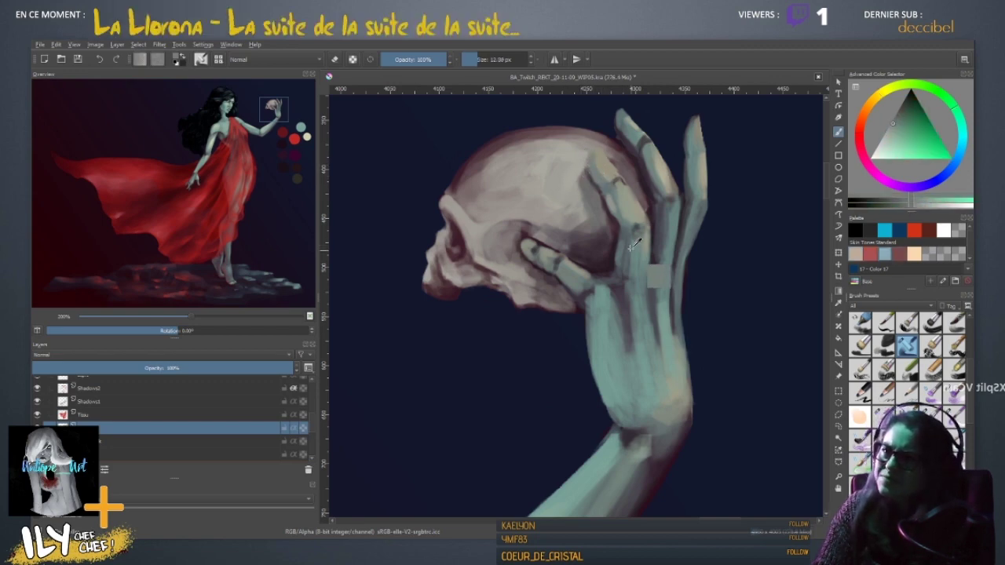
# - Define the index fingertip and its cast shadow on the skull with sampled dark and skin tones, using a brush of about 9 px
pyautogui.keyDown('ctrl'); pyautogui.click(615, 201); pyautogui.keyUp('ctrl')
pyautogui.keyDown('shift'); pyautogui.moveTo(596, 172); pyautogui.dragTo(592, 163); pyautogui.keyUp('shift')
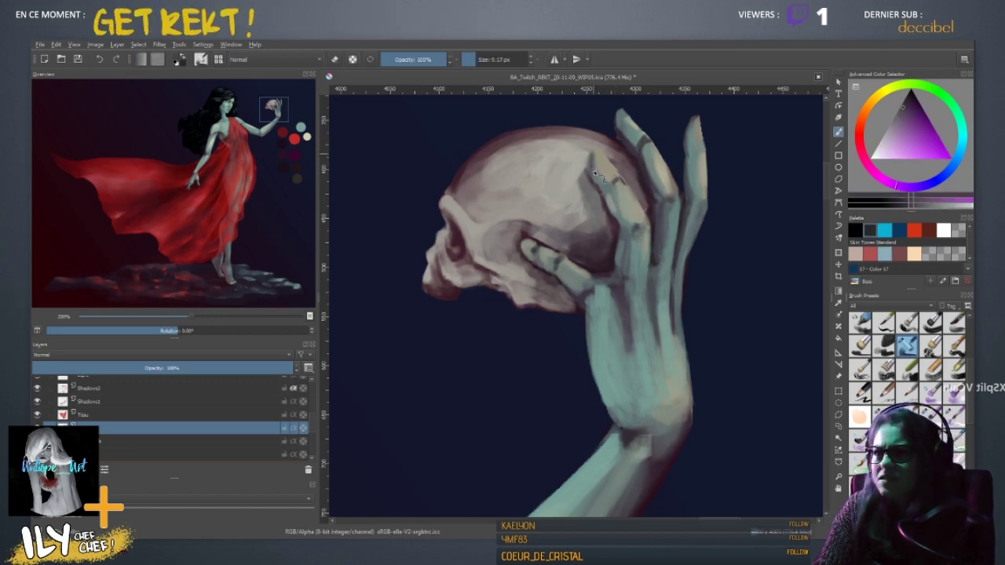
pyautogui.keyDown('ctrl'); pyautogui.click(587, 176); pyautogui.keyUp('ctrl')
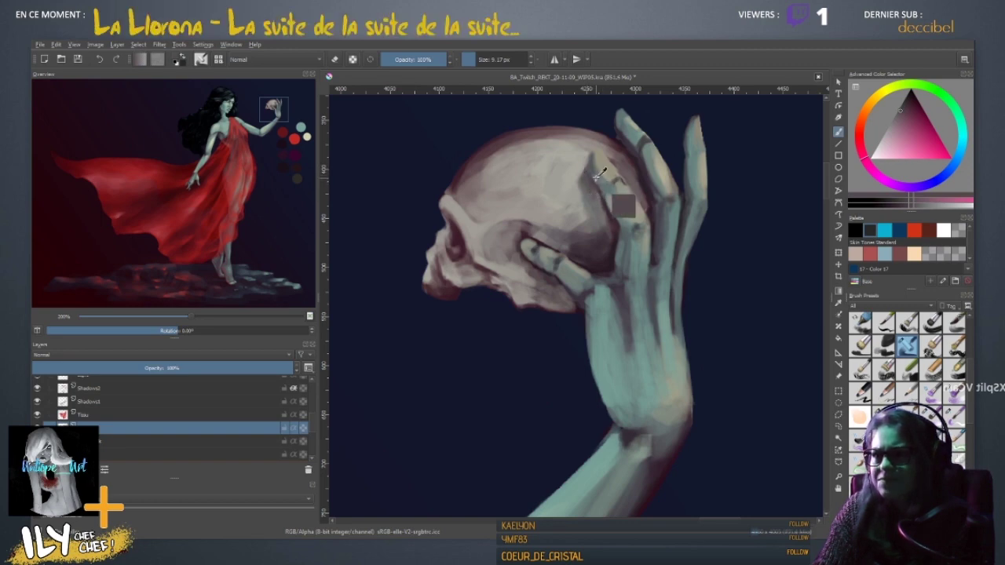
pyautogui.keyDown('ctrl'); pyautogui.click(592, 177); pyautogui.keyUp('ctrl')
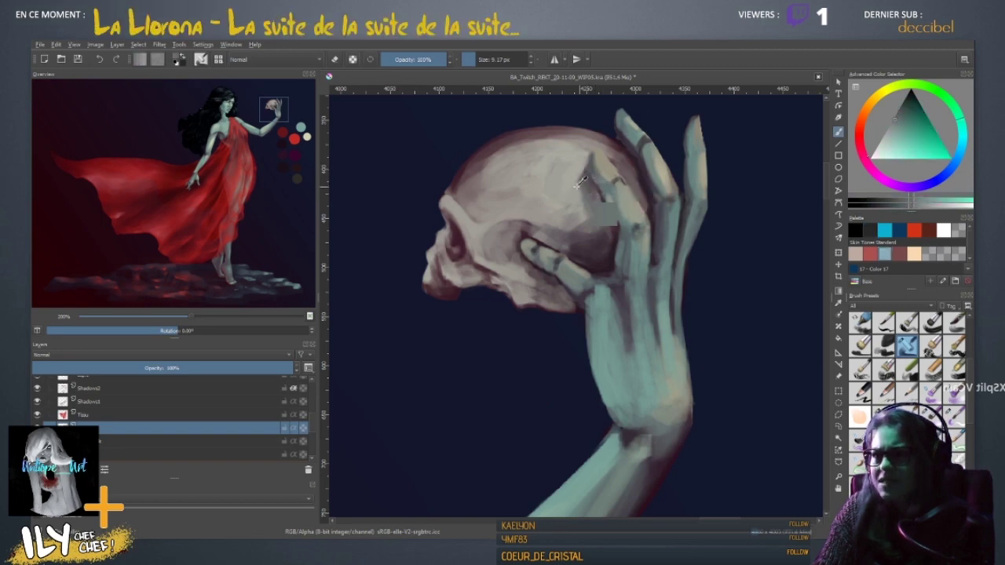
pyautogui.keyDown('ctrl'); pyautogui.click(614, 203); pyautogui.keyUp('ctrl')
pyautogui.keyDown('ctrl'); pyautogui.click(596, 189); pyautogui.keyUp('ctrl')
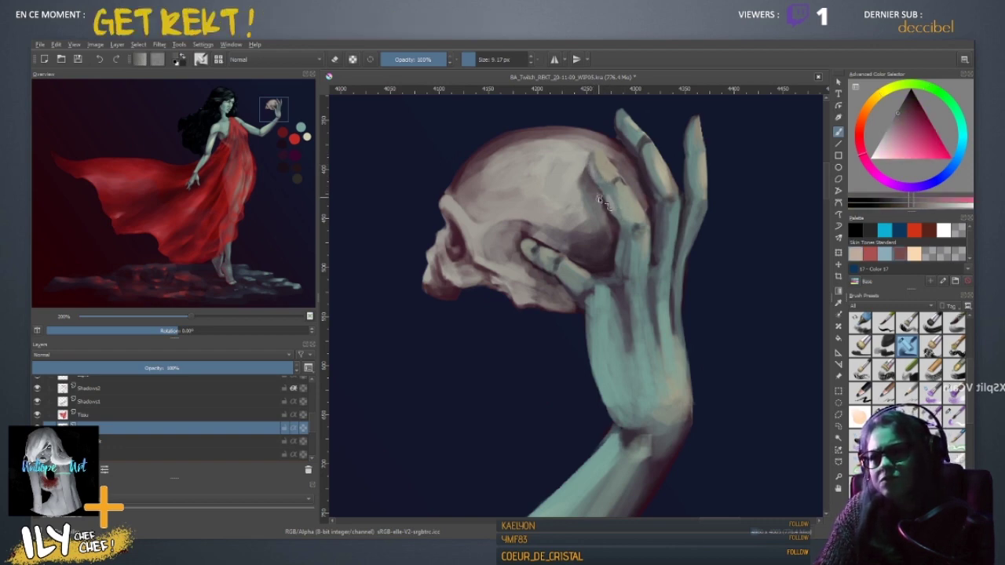
# - Shade the lower edge of the bent index finger against the skull with sampled purple shadow tones, undoing the last stroke
pyautogui.keyDown('ctrl'); pyautogui.click(606, 216); pyautogui.keyUp('ctrl')
pyautogui.moveTo(611, 217); pyautogui.dragTo(623, 233)
pyautogui.keyDown('ctrl'); pyautogui.click(603, 239); pyautogui.keyUp('ctrl')
pyautogui.keyDown('ctrl'); pyautogui.click(609, 235); pyautogui.keyUp('ctrl')
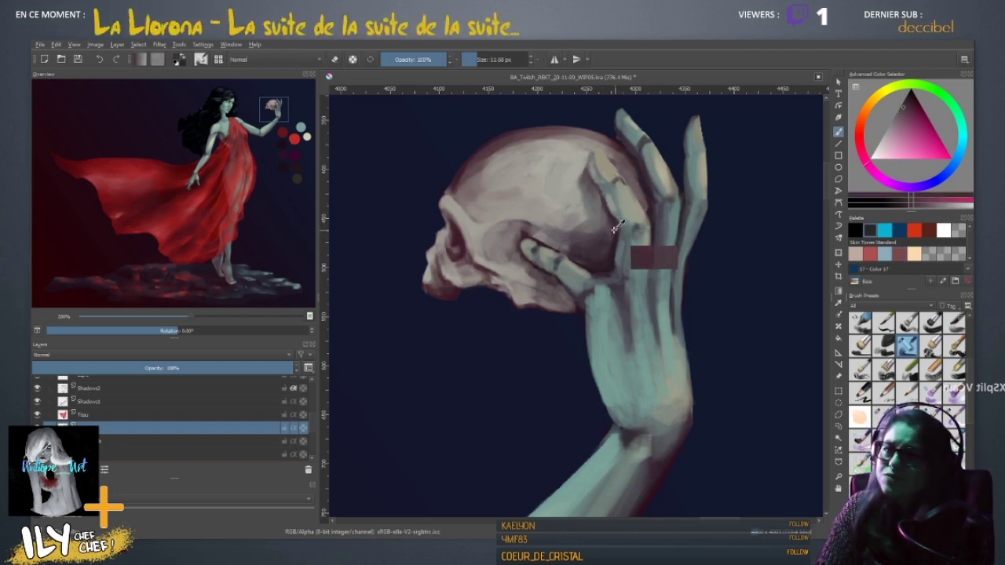
pyautogui.hotkey('ctrl', 'z')
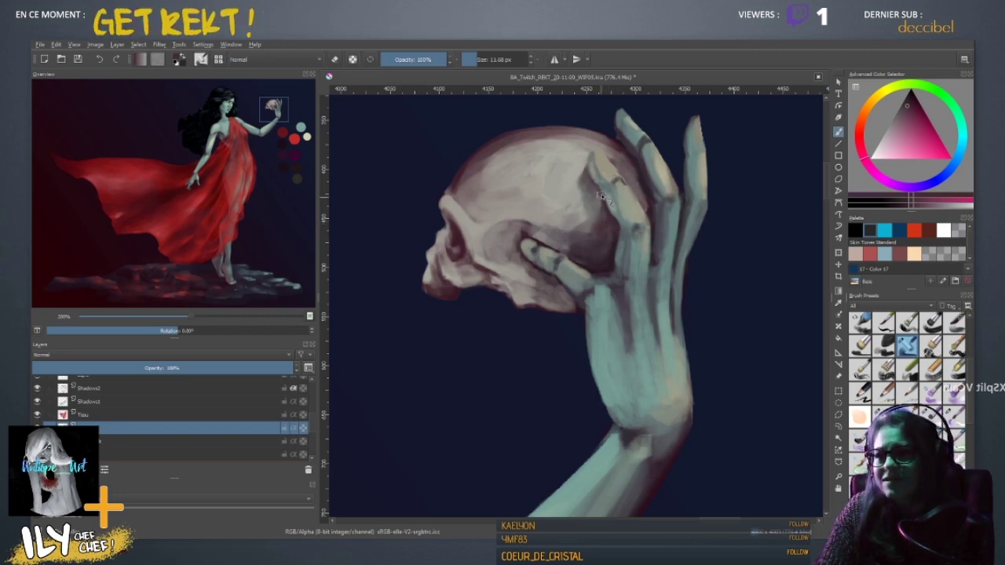
# - Soften the skull's shadow between the index finger and thumb with sampled grey-brown and bone tones, using a brush of about 18 px
pyautogui.keyDown('ctrl'); pyautogui.click(592, 211); pyautogui.keyUp('ctrl')
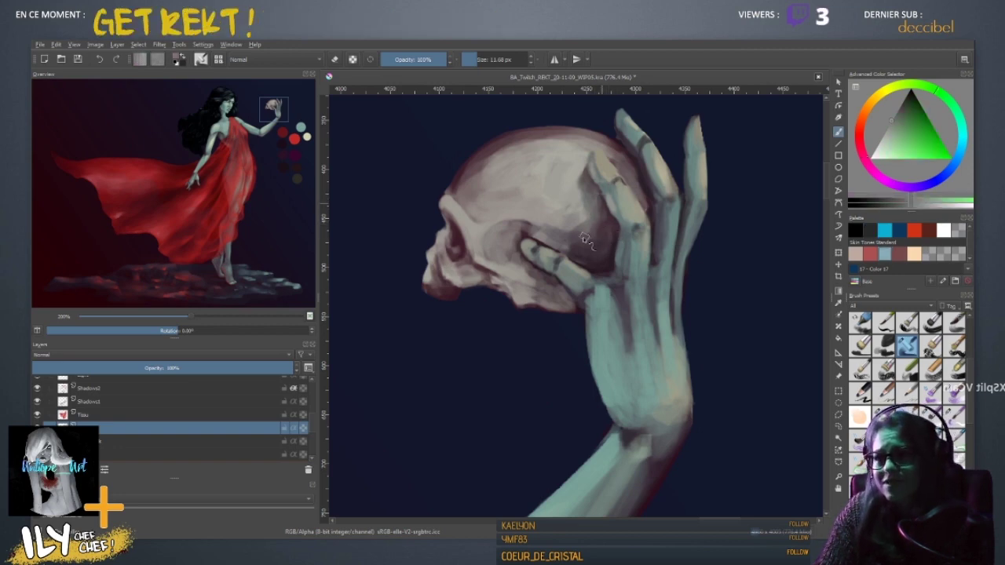
pyautogui.keyDown('shift'); pyautogui.moveTo(598, 225); pyautogui.dragTo(607, 225); pyautogui.keyUp('shift')
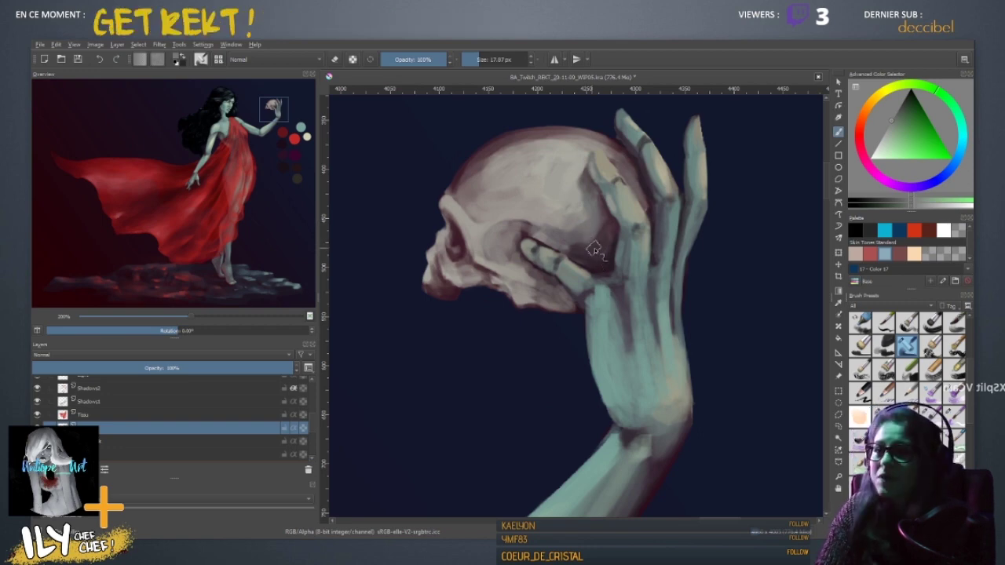
pyautogui.keyDown('ctrl'); pyautogui.click(594, 224); pyautogui.keyUp('ctrl')
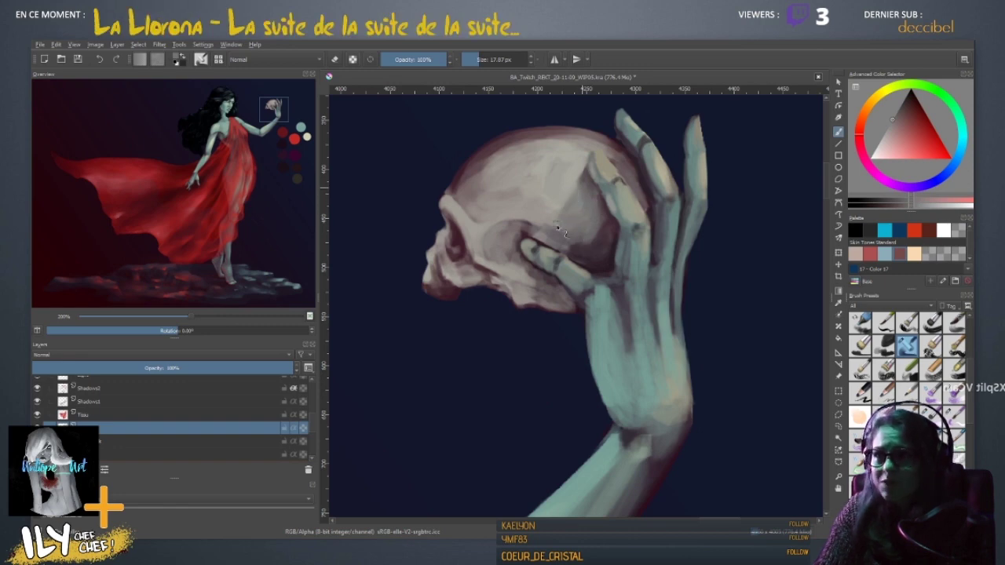
pyautogui.keyDown('ctrl'); pyautogui.click(572, 180); pyautogui.keyUp('ctrl')
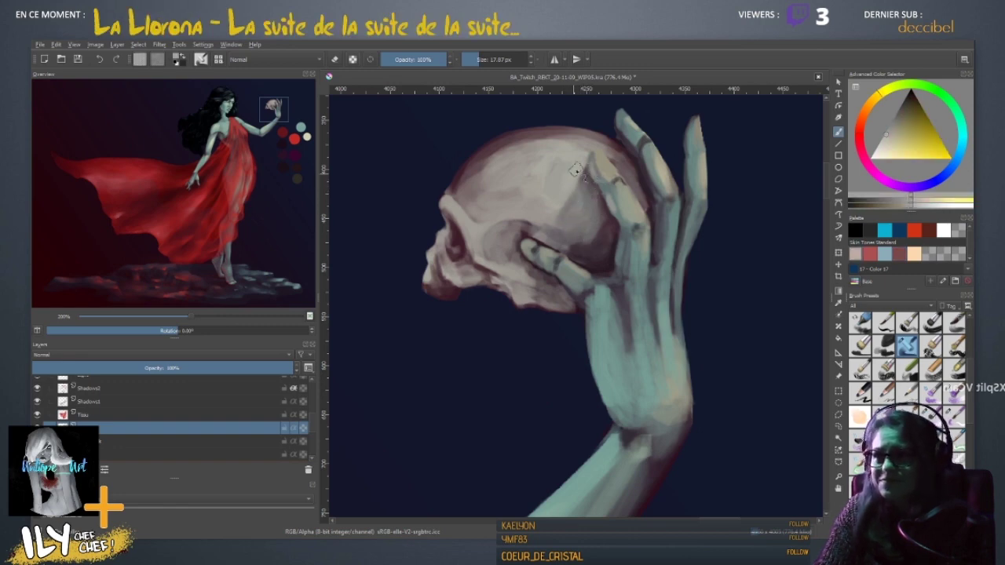
# - Blend the broad shadow on the back of the skull with sampled bone, mid and purple tones, using a 29 px brush
pyautogui.hotkey('ctrl', '-')
pyautogui.hotkey('ctrl', '-')
pyautogui.hotkey('ctrl', '-')
pyautogui.hotkey('ctrl', '-')
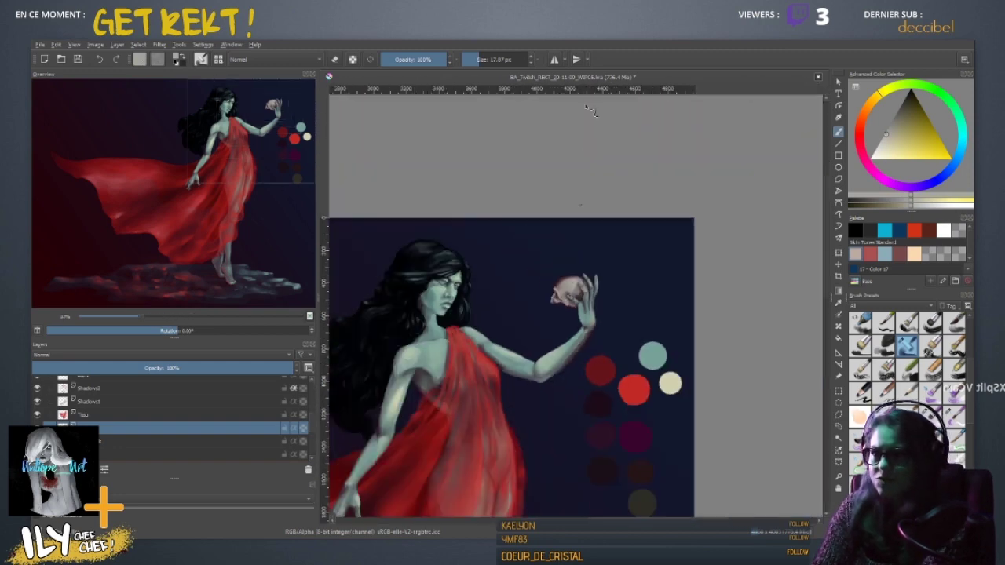
pyautogui.hotkey('ctrl', '+')
pyautogui.hotkey('ctrl', '+')
pyautogui.hotkey('ctrl', '+')
pyautogui.moveTo(515, 324); pyautogui.dragTo(672, 297)
pyautogui.keyDown('ctrl'); pyautogui.click(730, 227); pyautogui.keyUp('ctrl')
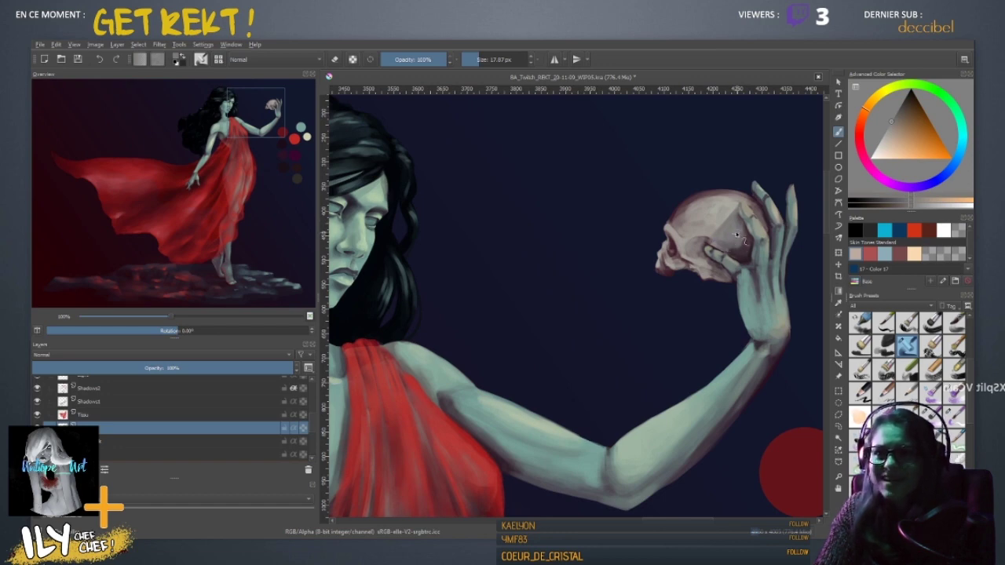
pyautogui.keyDown('ctrl'); pyautogui.click(735, 227); pyautogui.keyUp('ctrl')
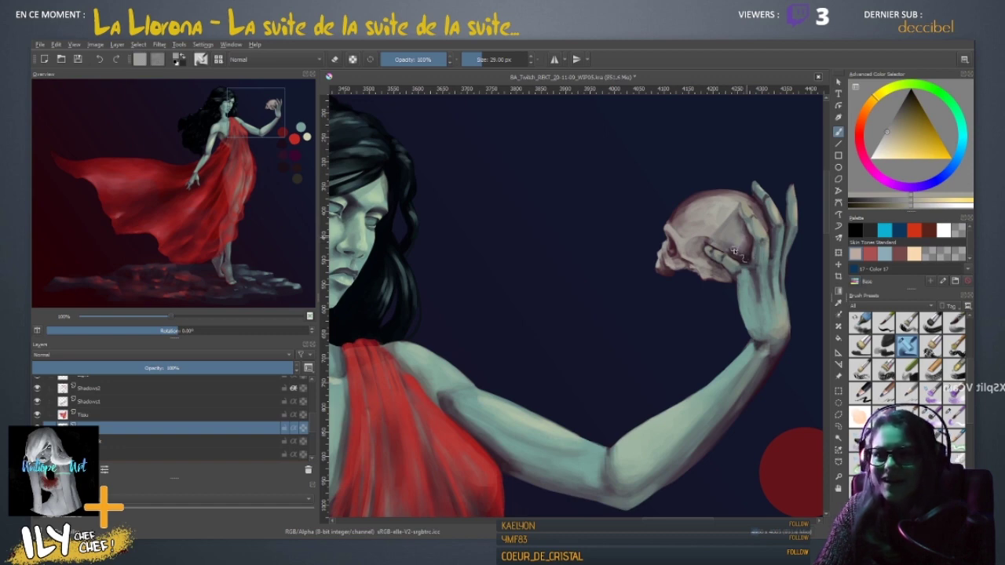
pyautogui.keyDown('ctrl'); pyautogui.click(744, 256); pyautogui.keyUp('ctrl')
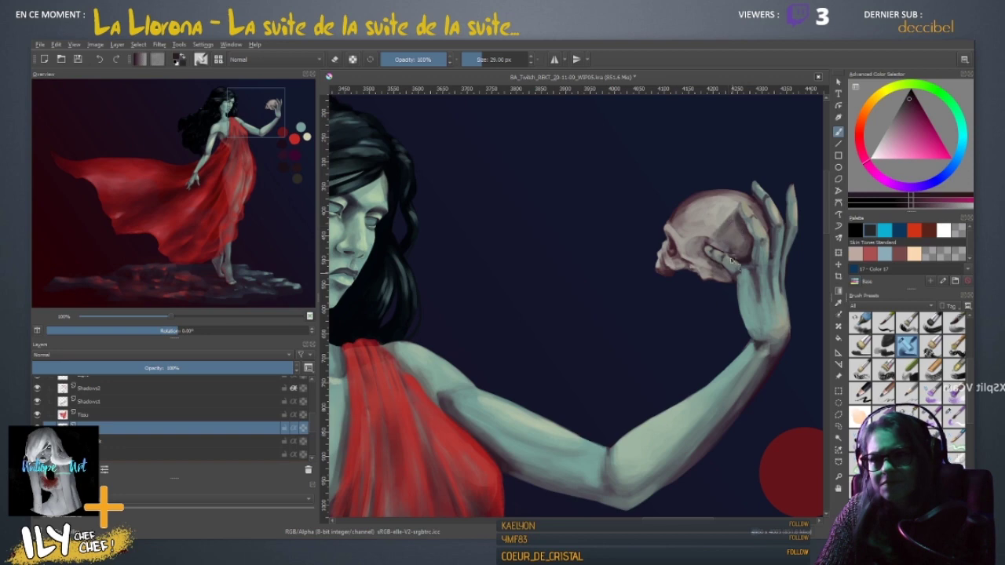
pyautogui.keyDown('ctrl'); pyautogui.click(734, 253); pyautogui.keyUp('ctrl')
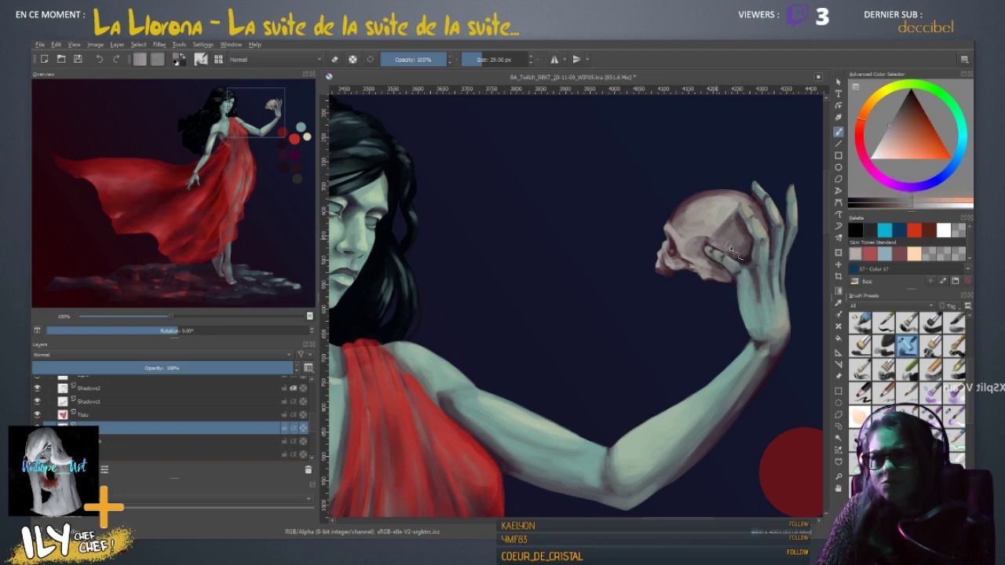
pyautogui.keyDown('ctrl'); pyautogui.click(731, 244); pyautogui.keyUp('ctrl')
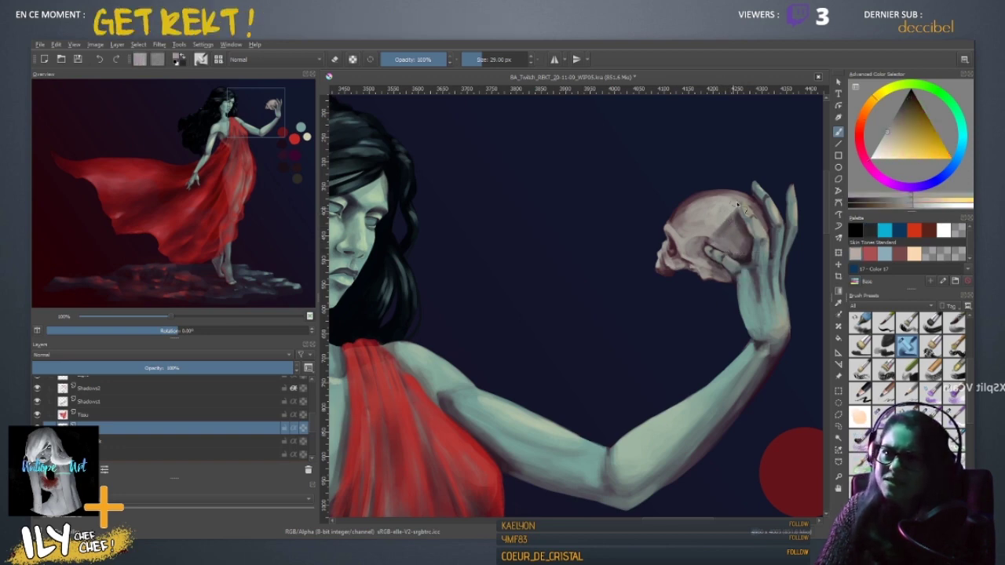
# - Brighten the top of the skull beside the index fingertip with the pale cream sampled from the painted color swatches
pyautogui.moveTo(701, 358); pyautogui.dragTo(529, 238)
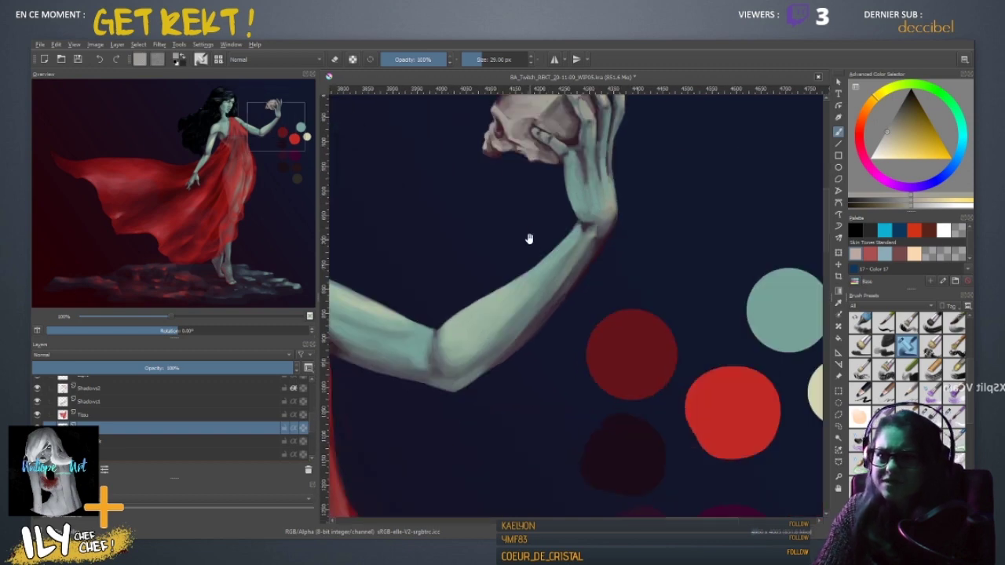
pyautogui.moveTo(725, 409); pyautogui.dragTo(623, 369)
pyautogui.keyDown('ctrl'); pyautogui.click(749, 374); pyautogui.keyUp('ctrl')
pyautogui.moveTo(511, 235); pyautogui.dragTo(650, 361)
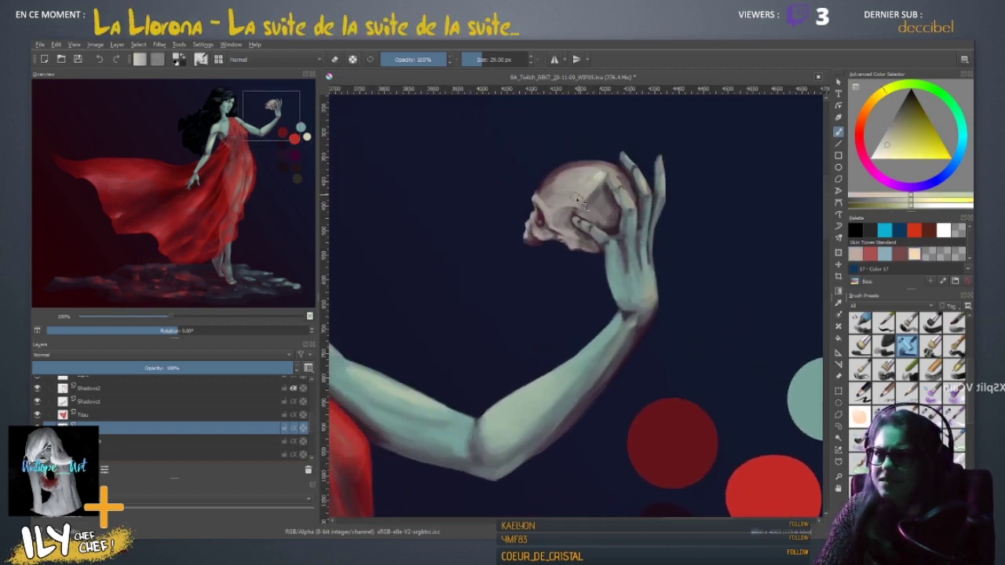
pyautogui.moveTo(589, 173); pyautogui.dragTo(602, 171)
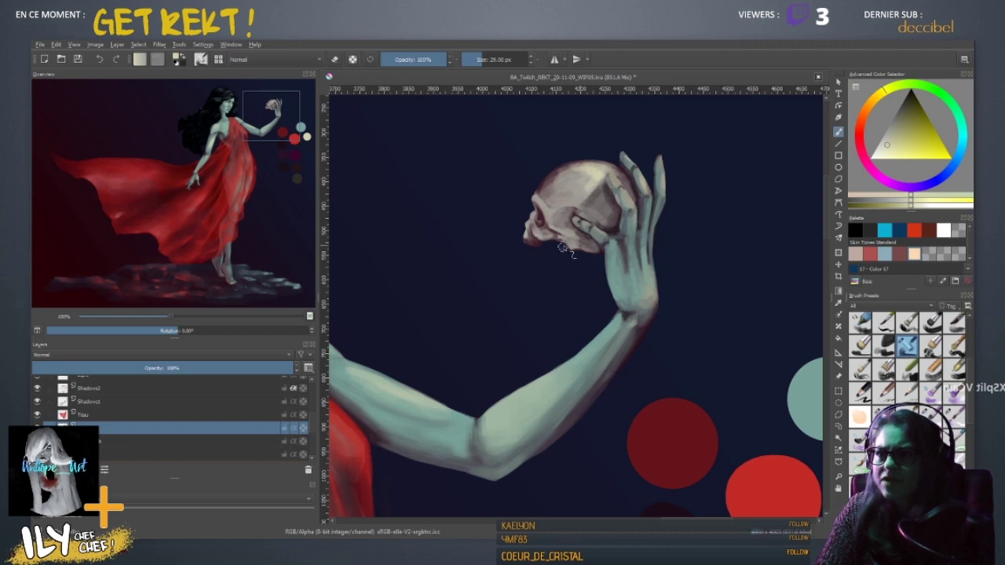
# - Blend the skull's highlight edge with sampled bone tones and add cream accents on the cheek and jaw, varying the brush size
pyautogui.keyDown('ctrl'); pyautogui.click(606, 190); pyautogui.keyUp('ctrl')
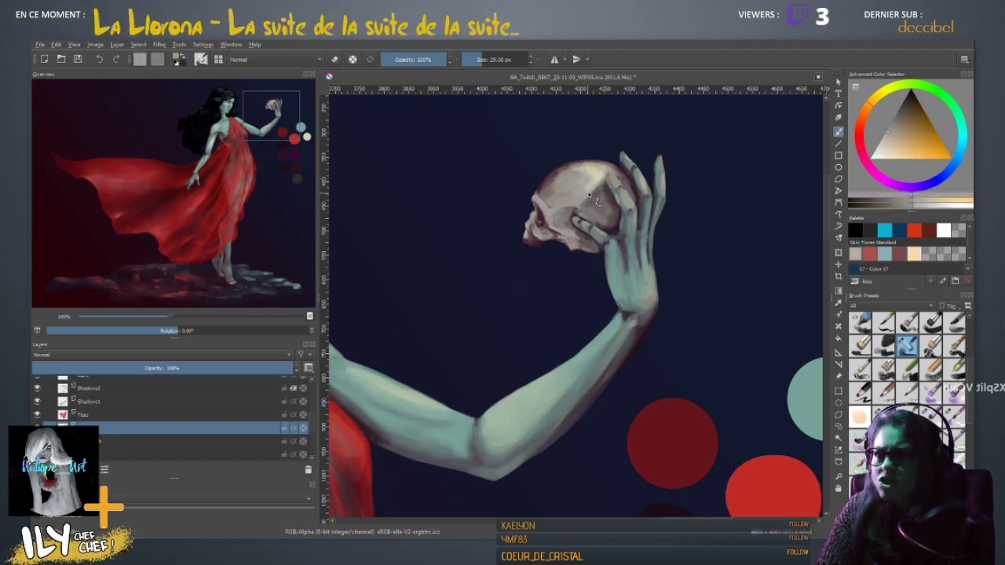
pyautogui.press('x')
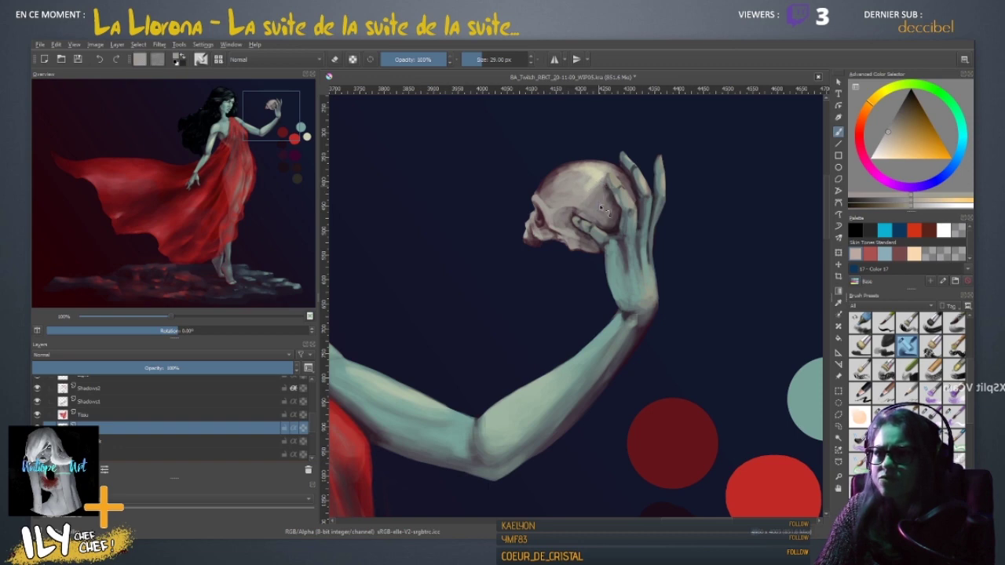
pyautogui.keyDown('ctrl'); pyautogui.click(595, 183); pyautogui.keyUp('ctrl')
pyautogui.keyDown('shift'); pyautogui.moveTo(559, 200); pyautogui.dragTo(549, 201); pyautogui.keyUp('shift')
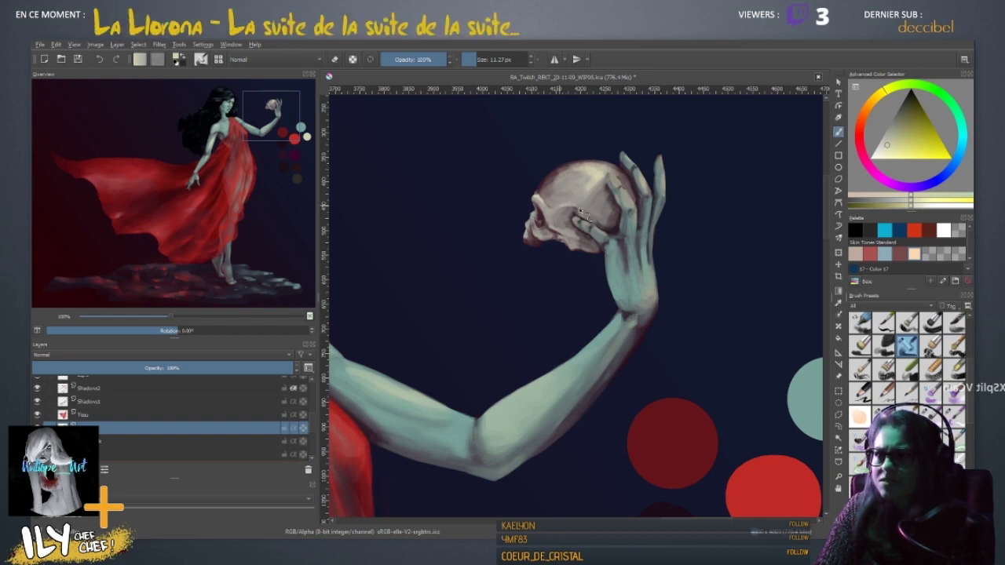
pyautogui.keyDown('shift'); pyautogui.moveTo(561, 203); pyautogui.dragTo(573, 204); pyautogui.keyUp('shift')
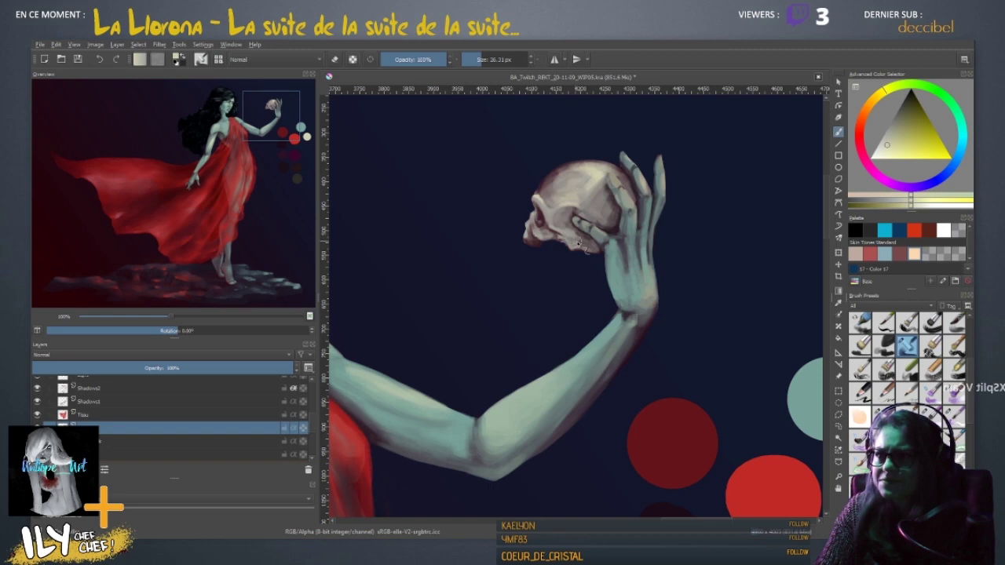
pyautogui.keyDown('shift'); pyautogui.moveTo(578, 243); pyautogui.dragTo(556, 231); pyautogui.keyUp('shift')
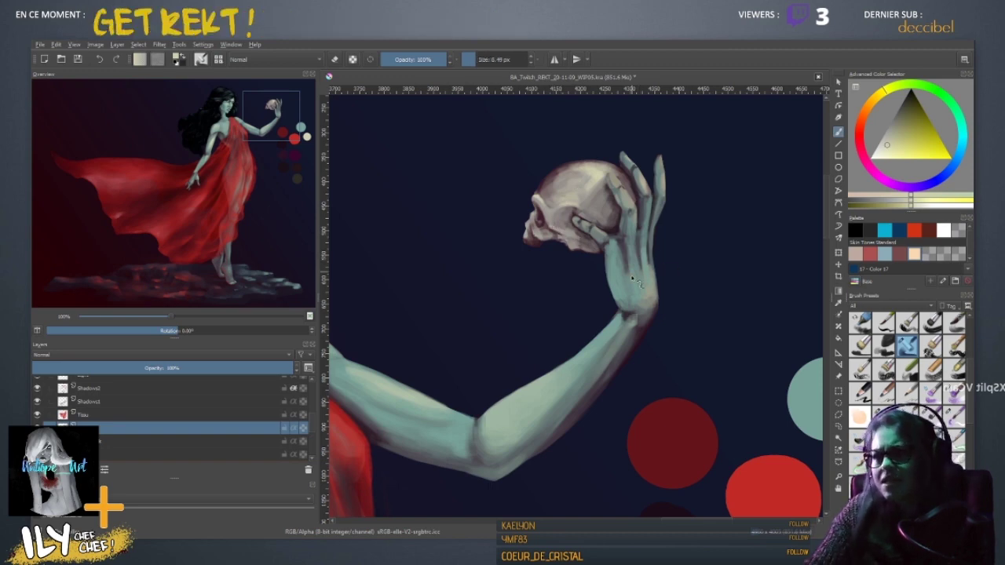
# - Sample the painted teal swatch, lighten it to a pale tint and touch up the skull's jaw below the thumb
pyautogui.moveTo(720, 459); pyautogui.dragTo(419, 308)
pyautogui.moveTo(571, 338); pyautogui.dragTo(690, 445)
pyautogui.keyDown('ctrl'); pyautogui.click(742, 319); pyautogui.keyUp('ctrl')
pyautogui.moveTo(505, 196)
pyautogui.mouseDown()
pyautogui.moveTo(547, 263)
pyautogui.moveTo(540, 228)
pyautogui.moveTo(541, 236)
pyautogui.mouseUp()
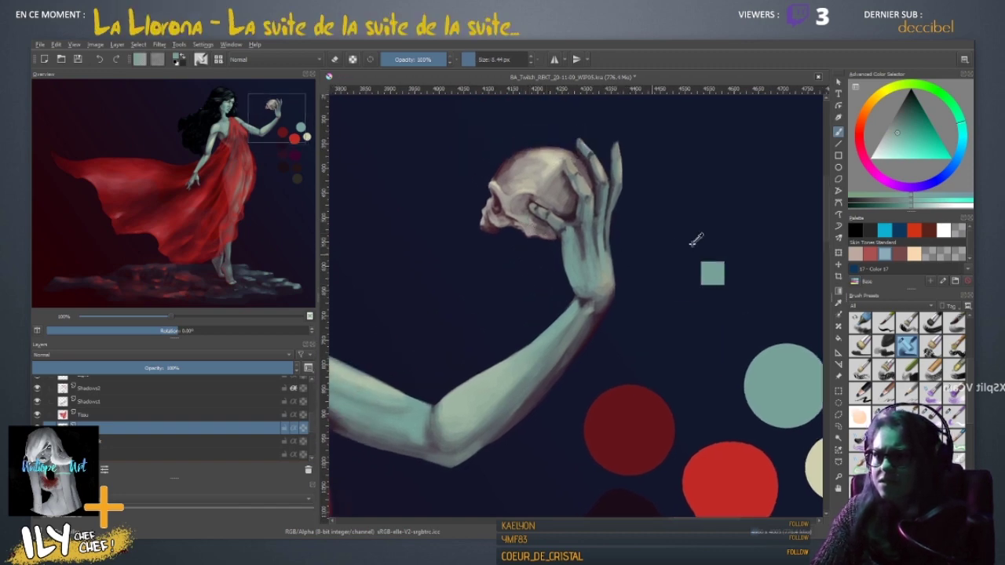
pyautogui.click(885, 152)
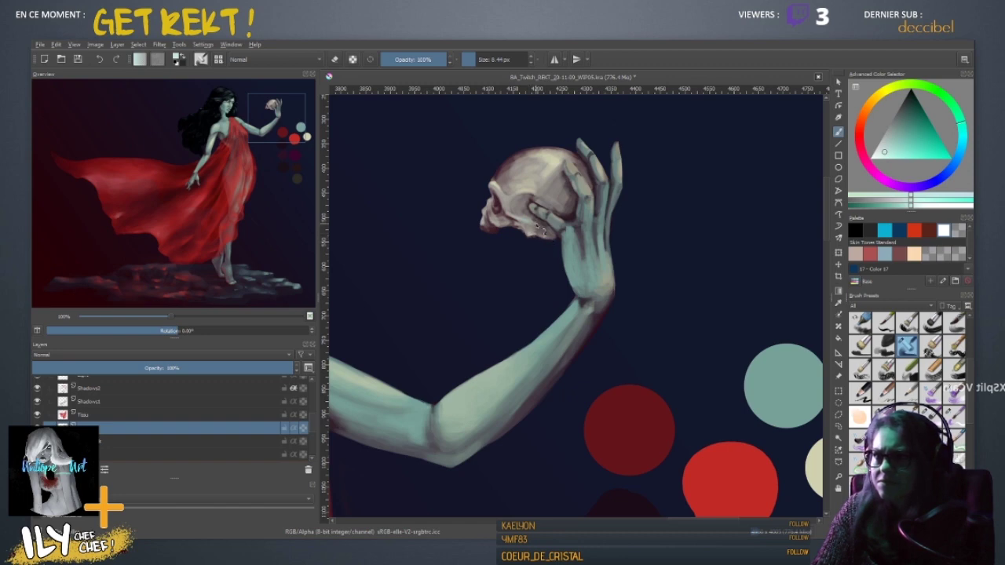
pyautogui.moveTo(539, 229); pyautogui.dragTo(503, 228)
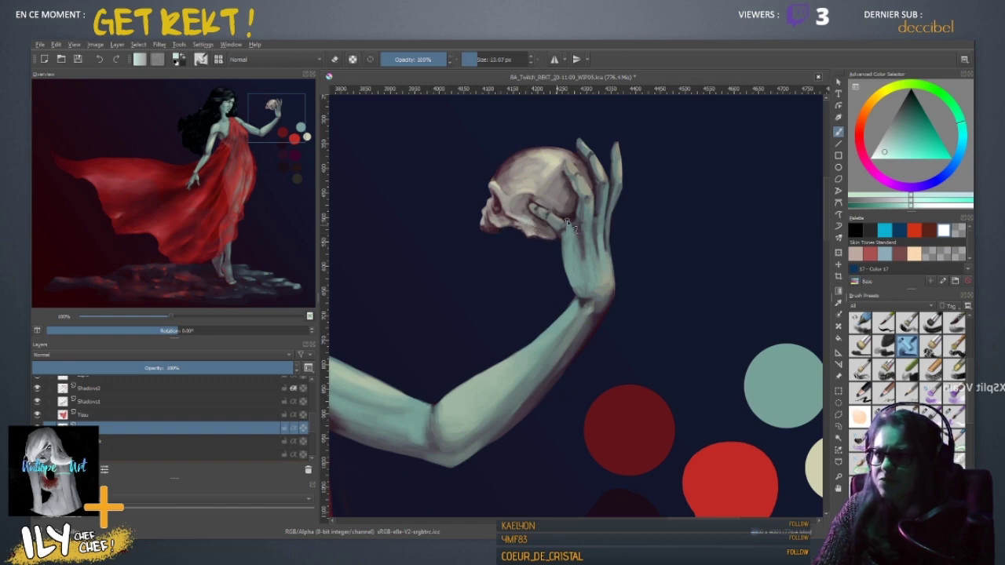
pyautogui.moveTo(568, 224); pyautogui.dragTo(603, 253)
# - Redefine the shadow edge around the index fingertip on the skull with sampled cream, brown and purple tones
pyautogui.moveTo(588, 205)
pyautogui.keyDown('shift'); pyautogui.mouseDown()
pyautogui.moveTo(582, 193)
pyautogui.moveTo(562, 194)
pyautogui.mouseUp(); pyautogui.keyUp('shift')
pyautogui.keyDown('ctrl'); pyautogui.click(592, 187); pyautogui.keyUp('ctrl')
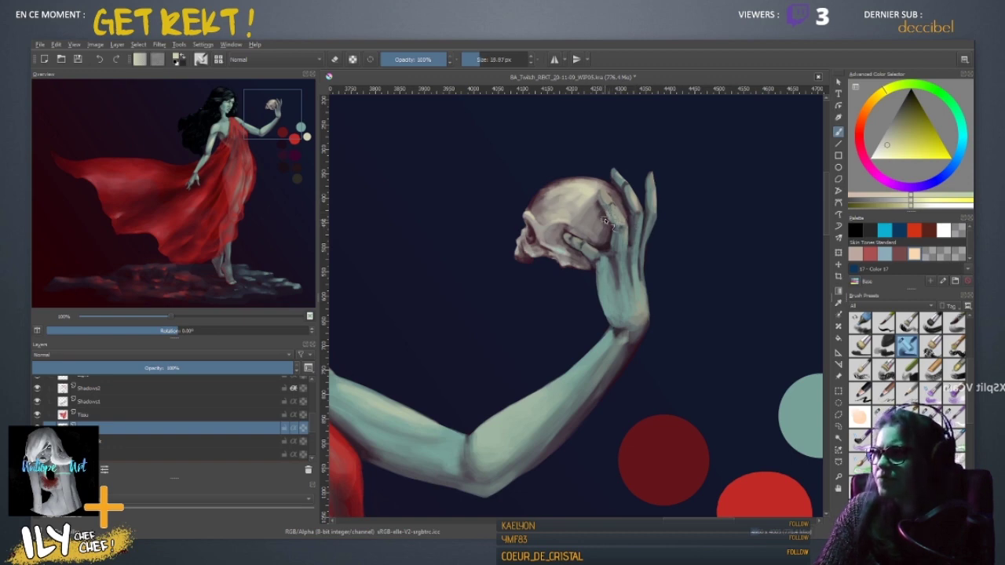
pyautogui.keyDown('ctrl'); pyautogui.click(603, 220); pyautogui.keyUp('ctrl')
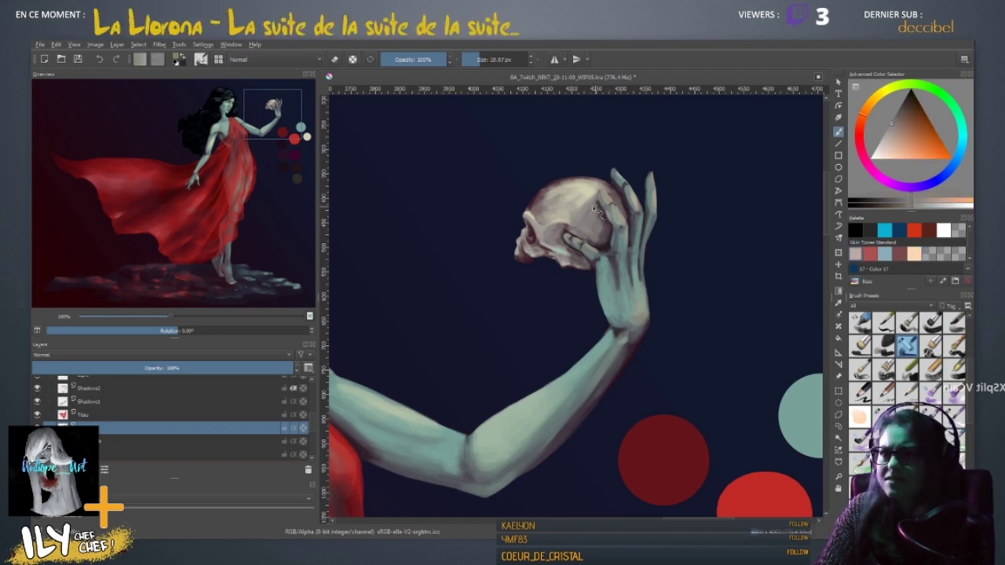
pyautogui.keyDown('ctrl'); pyautogui.click(596, 204); pyautogui.keyUp('ctrl')
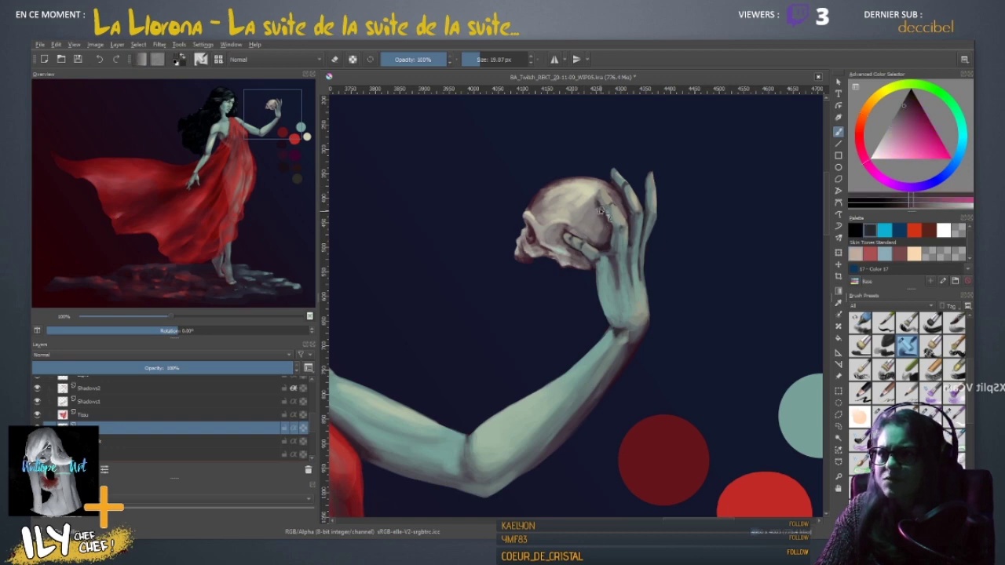
pyautogui.press(']')
pyautogui.moveTo(590, 206)
pyautogui.mouseDown()
pyautogui.moveTo(598, 227)
pyautogui.moveTo(600, 210)
pyautogui.mouseUp()
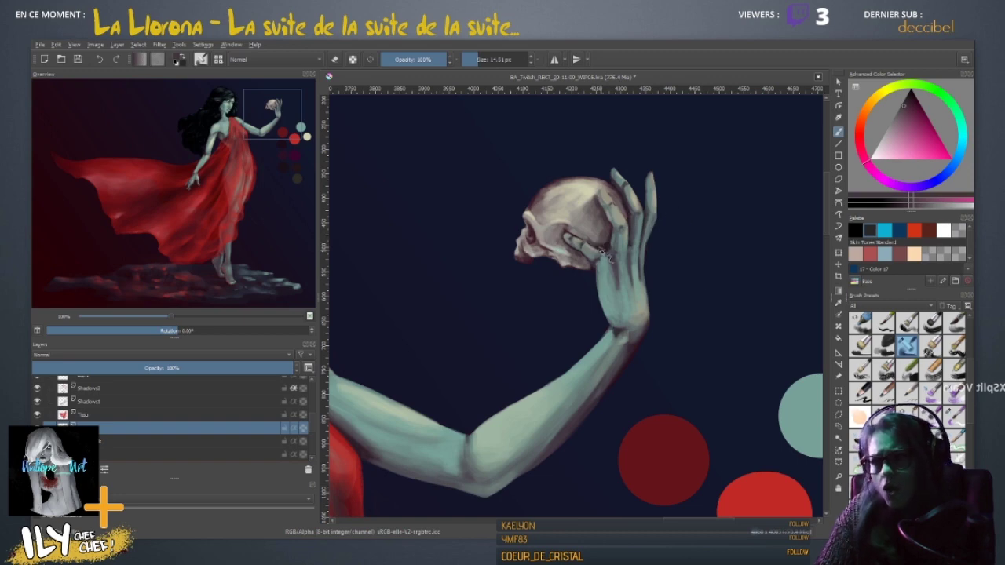
# - Blend the base of the thumb into the palm with sampled blue-green and grey skin tones, using a brush of about 14 px
pyautogui.keyDown('ctrl'); pyautogui.click(604, 267); pyautogui.keyUp('ctrl')
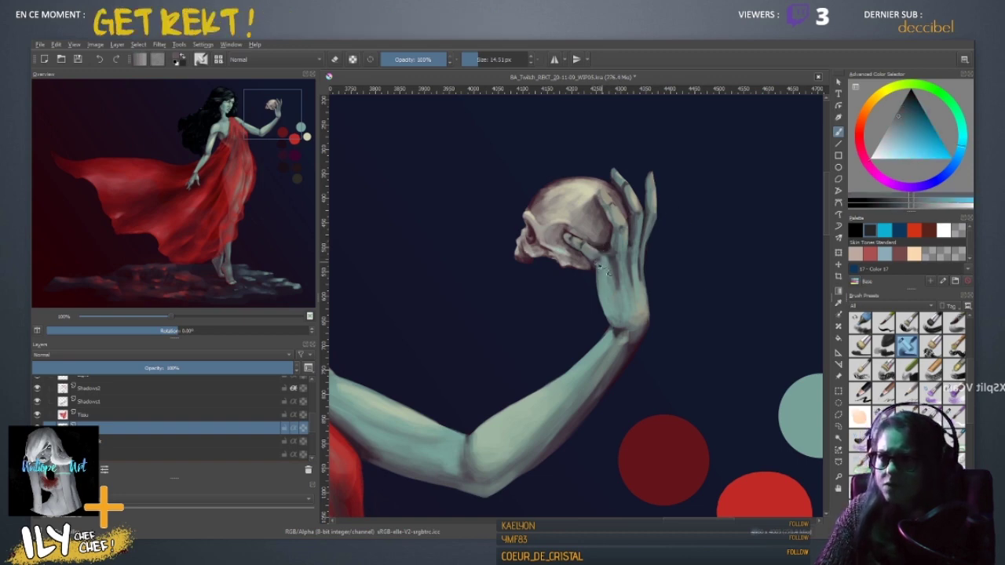
pyautogui.keyDown('ctrl'); pyautogui.click(604, 264); pyautogui.keyUp('ctrl')
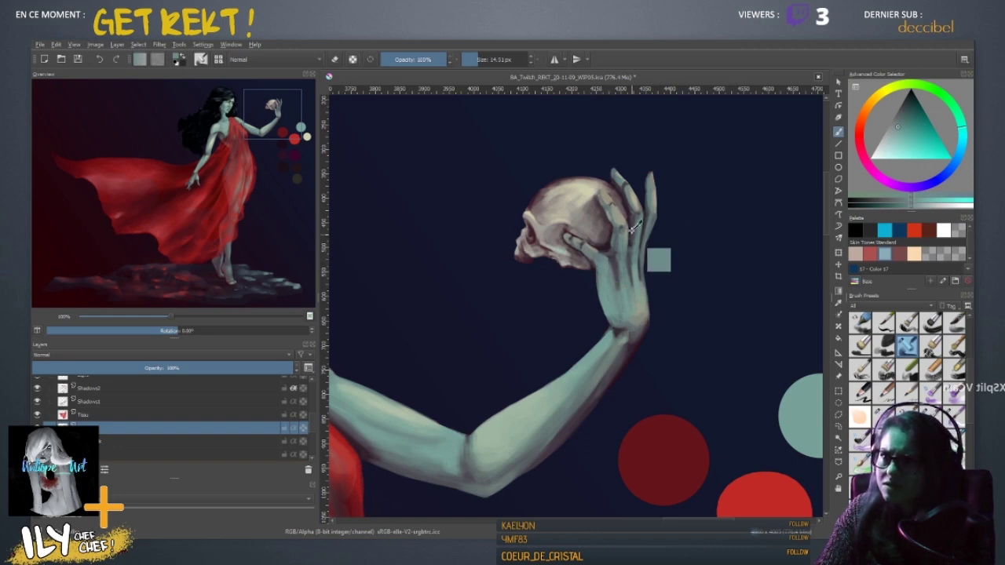
pyautogui.keyDown('ctrl'); pyautogui.click(605, 269); pyautogui.keyUp('ctrl')
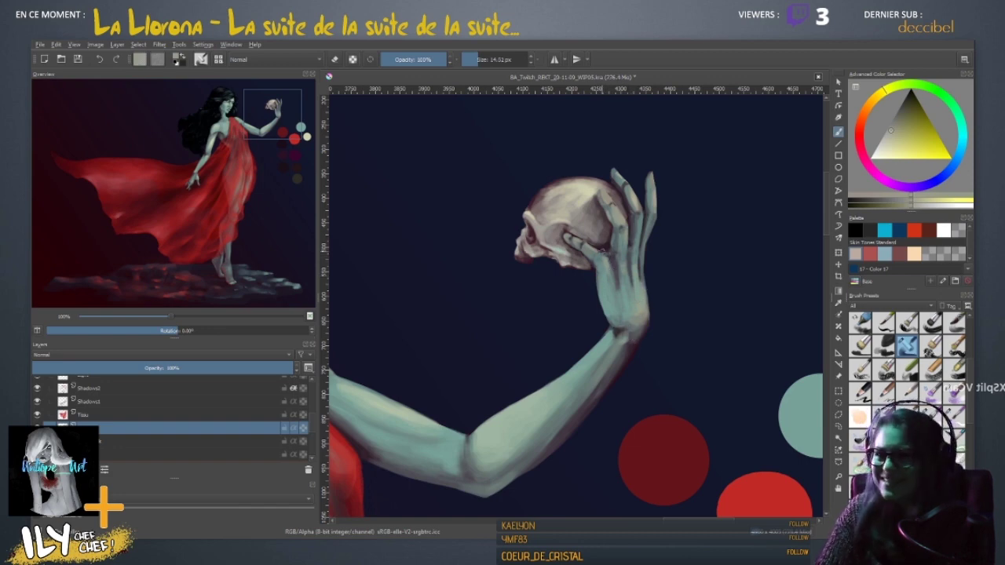
pyautogui.keyDown('shift'); pyautogui.moveTo(600, 252); pyautogui.dragTo(603, 251); pyautogui.keyUp('shift')
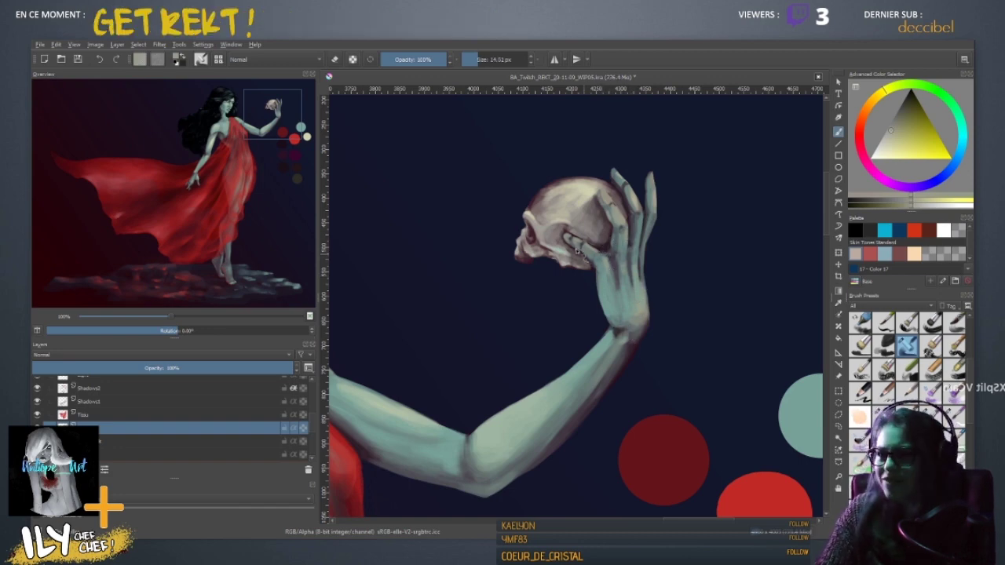
# - Refine the shading on the thumb's tip and joint with sampled skin and dark purple tones
pyautogui.keyDown('ctrl'); pyautogui.click(606, 260); pyautogui.keyUp('ctrl')
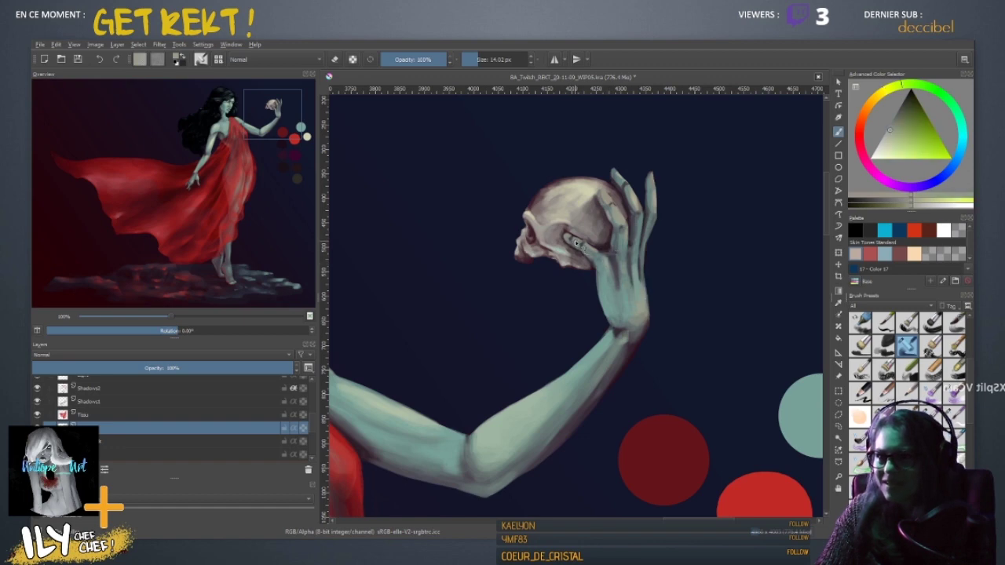
pyautogui.keyDown('ctrl'); pyautogui.click(577, 242); pyautogui.keyUp('ctrl')
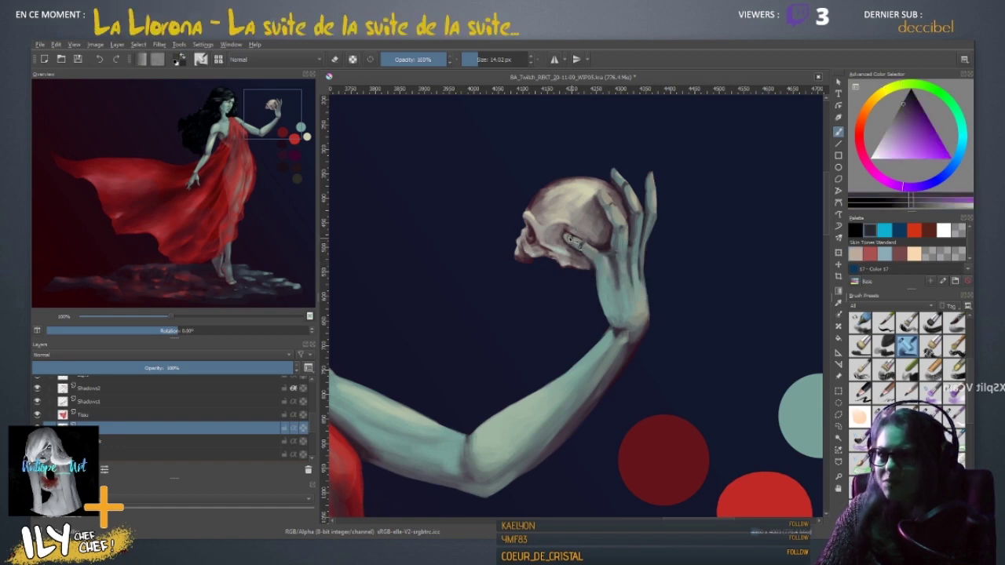
pyautogui.keyDown('ctrl'); pyautogui.click(578, 244); pyautogui.keyUp('ctrl')
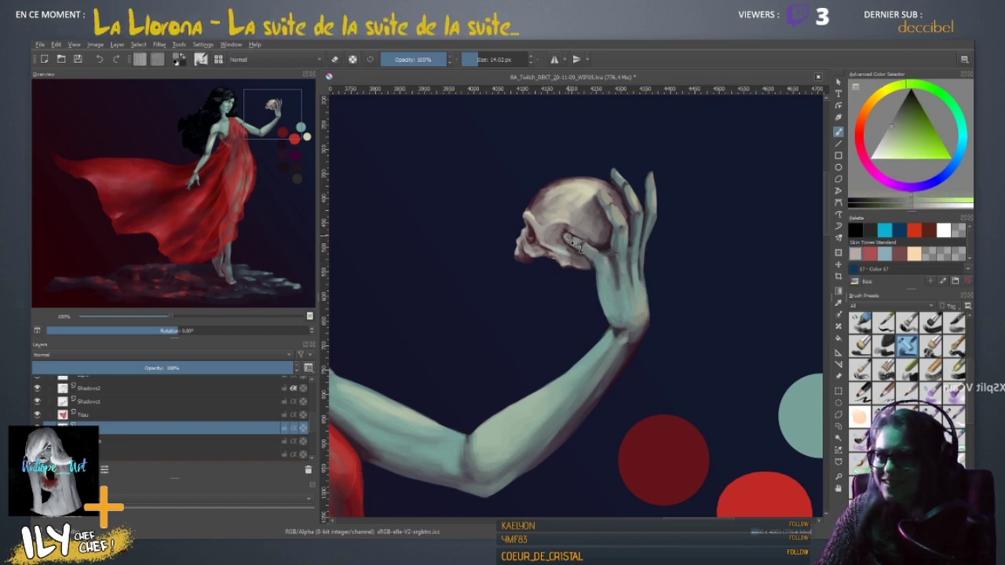
pyautogui.keyDown('ctrl'); pyautogui.click(575, 241); pyautogui.keyUp('ctrl')
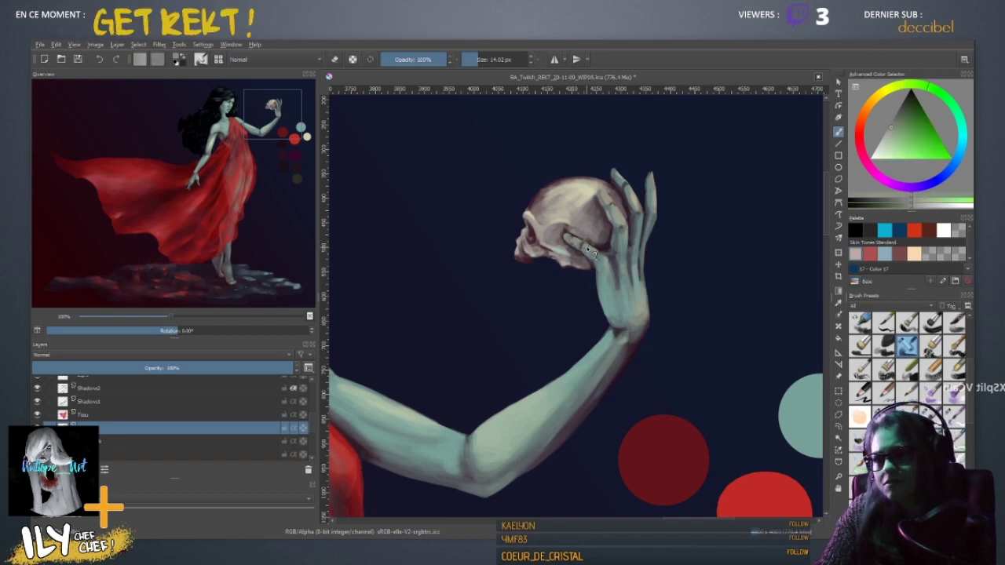
# - Refine the thumb's underside and its shadow on the skull with sampled skin and reddish-brown tones, using a brush of about 21 px
pyautogui.press('ctrl')
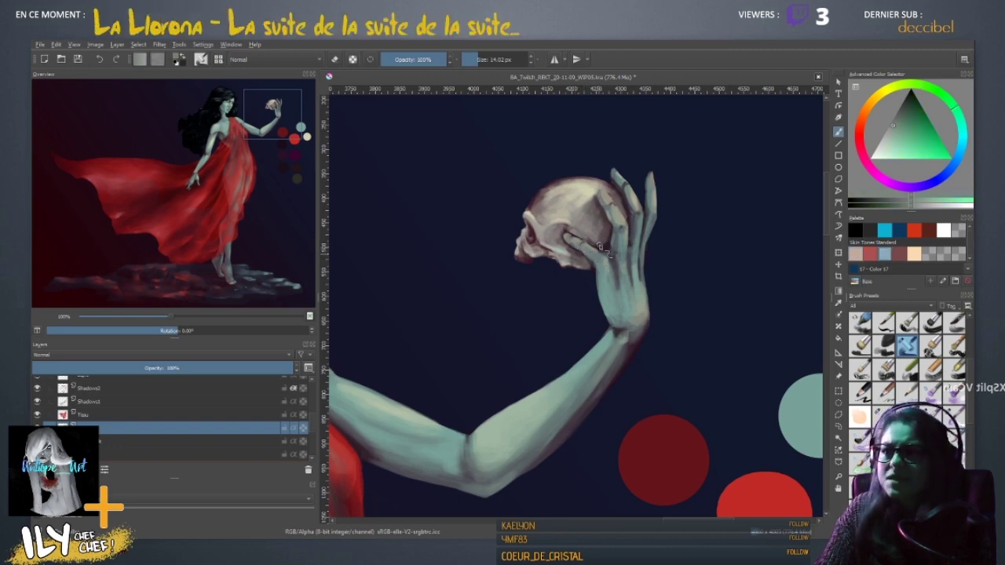
pyautogui.keyDown('ctrl'); pyautogui.click(591, 248); pyautogui.keyUp('ctrl')
pyautogui.keyDown('ctrl'); pyautogui.click(567, 233); pyautogui.keyUp('ctrl')
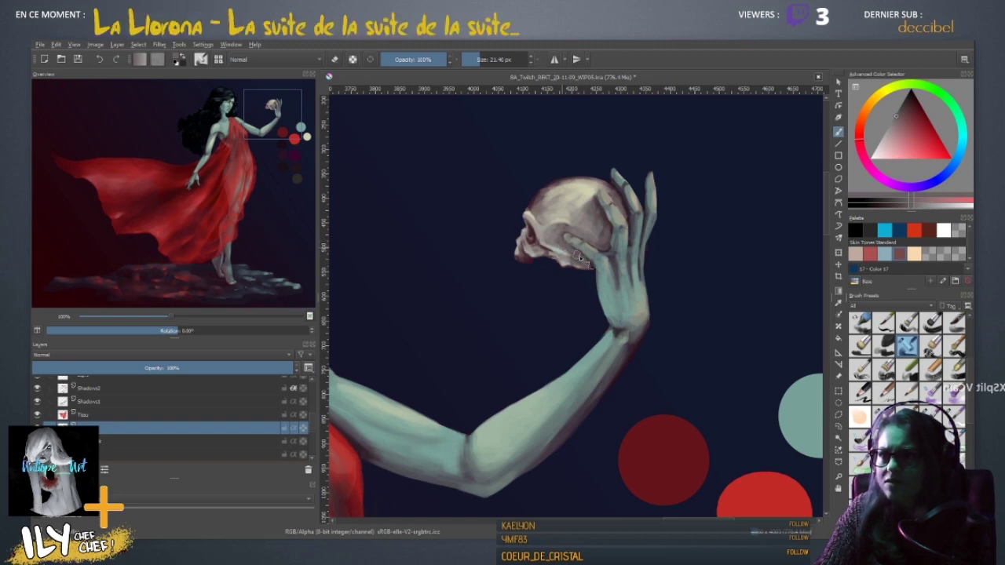
pyautogui.keyDown('ctrl'); pyautogui.click(560, 252); pyautogui.keyUp('ctrl')
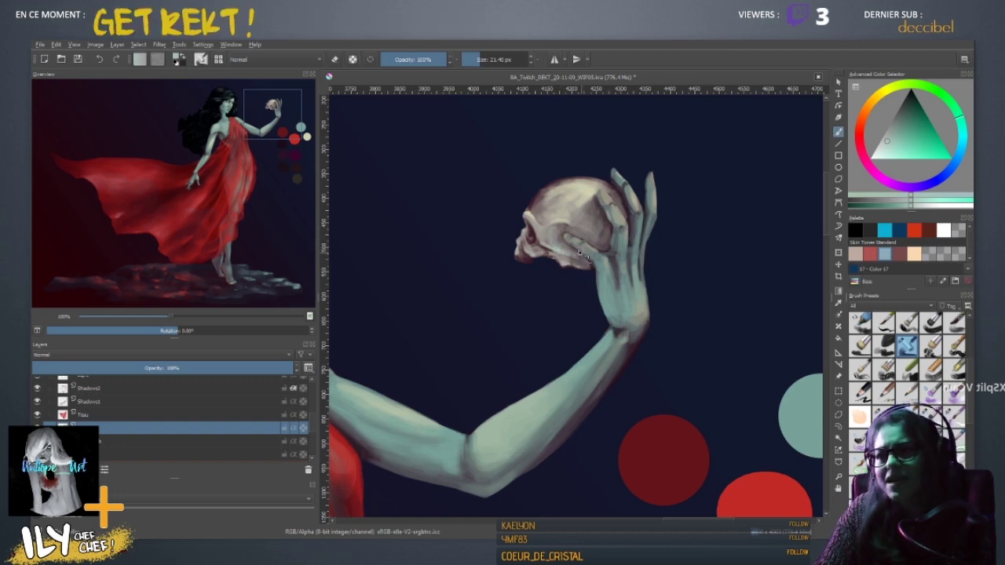
# - Touch up the skull between the thumb and index finger with sampled bone, beige and brown tones
pyautogui.keyDown('ctrl'); pyautogui.click(586, 227); pyautogui.keyUp('ctrl')
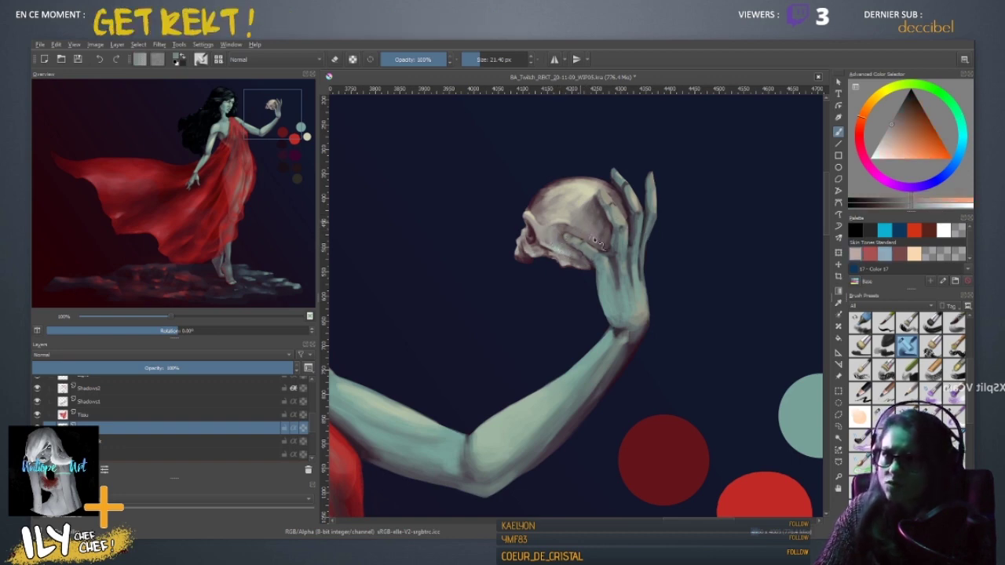
pyautogui.keyDown('ctrl'); pyautogui.click(574, 200); pyautogui.keyUp('ctrl')
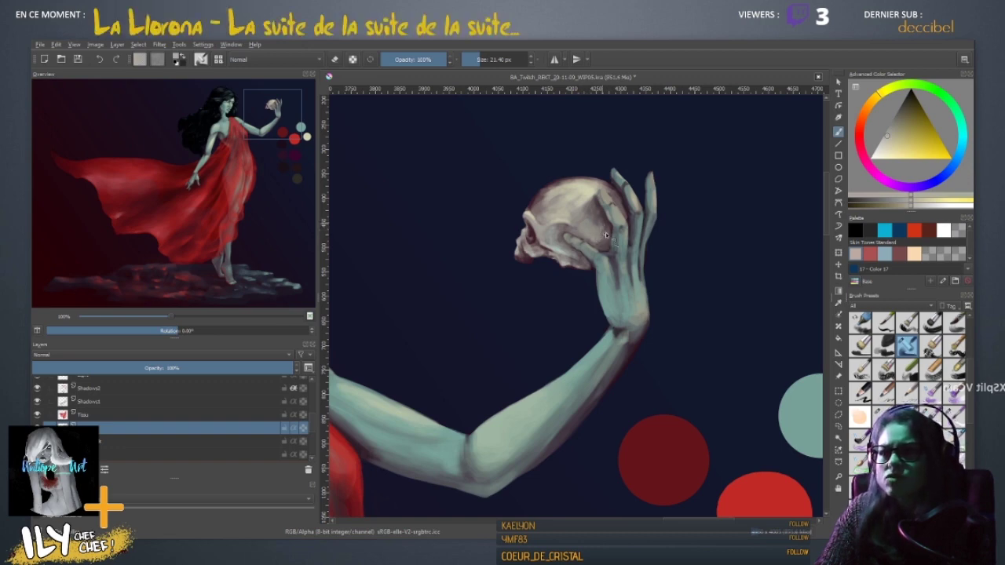
pyautogui.keyDown('ctrl'); pyautogui.click(601, 234); pyautogui.keyUp('ctrl')
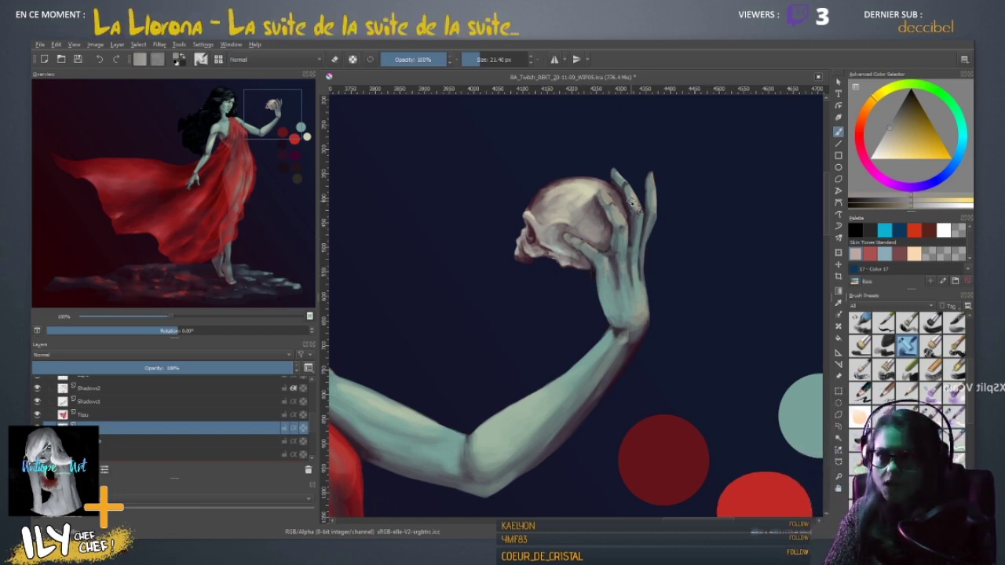
pyautogui.keyDown('ctrl'); pyautogui.click(581, 195); pyautogui.keyUp('ctrl')
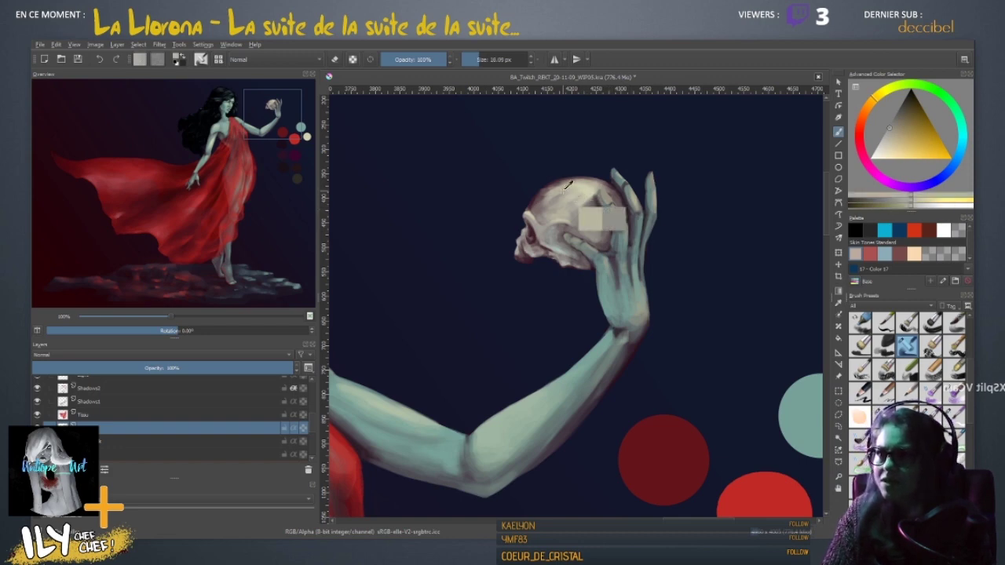
pyautogui.keyDown('ctrl'); pyautogui.click(545, 200); pyautogui.keyUp('ctrl')
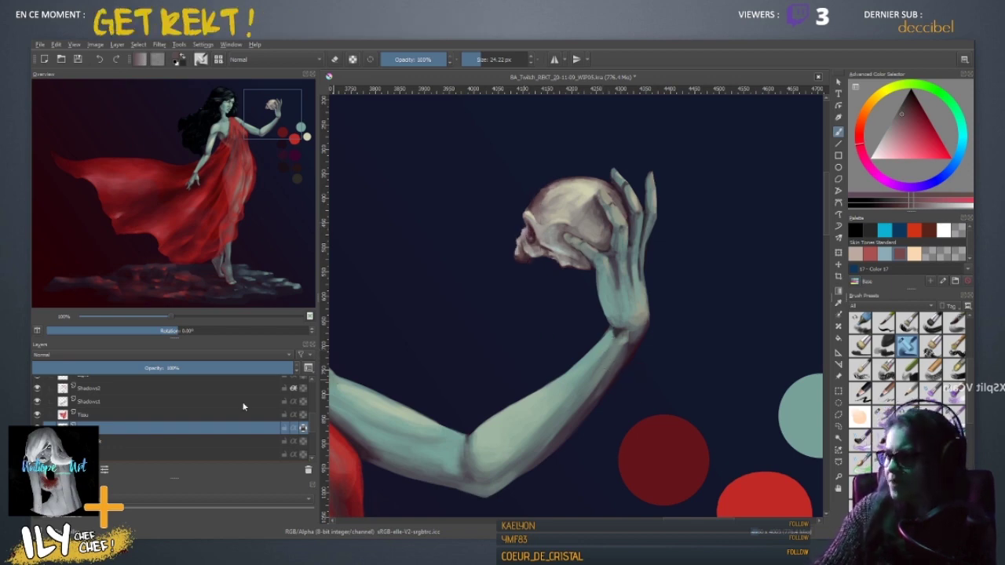
# - Load the painted figure layer's opaque pixels as a selection and add a new layer above it
pyautogui.press('ctrl')
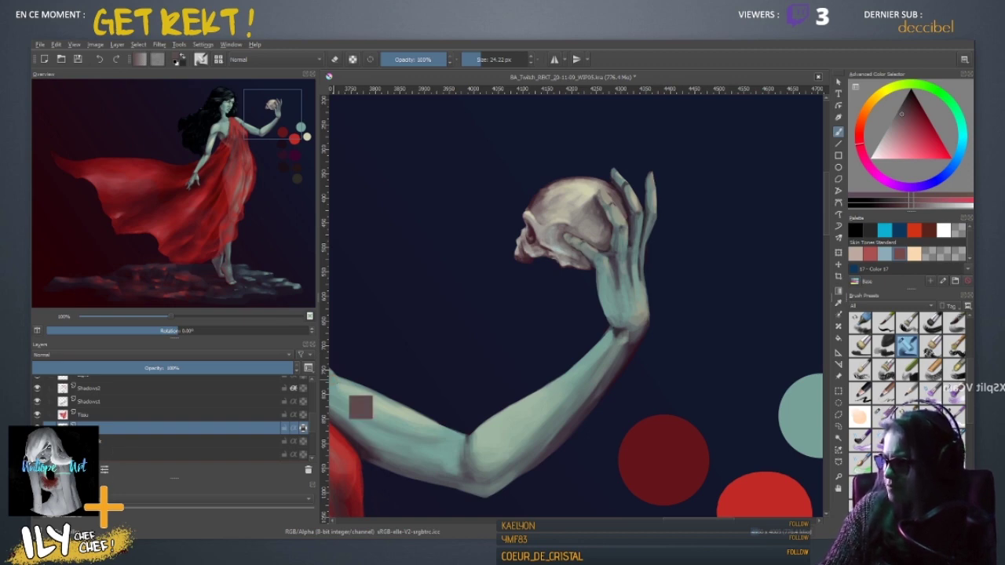
pyautogui.keyDown('ctrl'); pyautogui.click(63, 428); pyautogui.keyUp('ctrl')
pyautogui.click(39, 470)
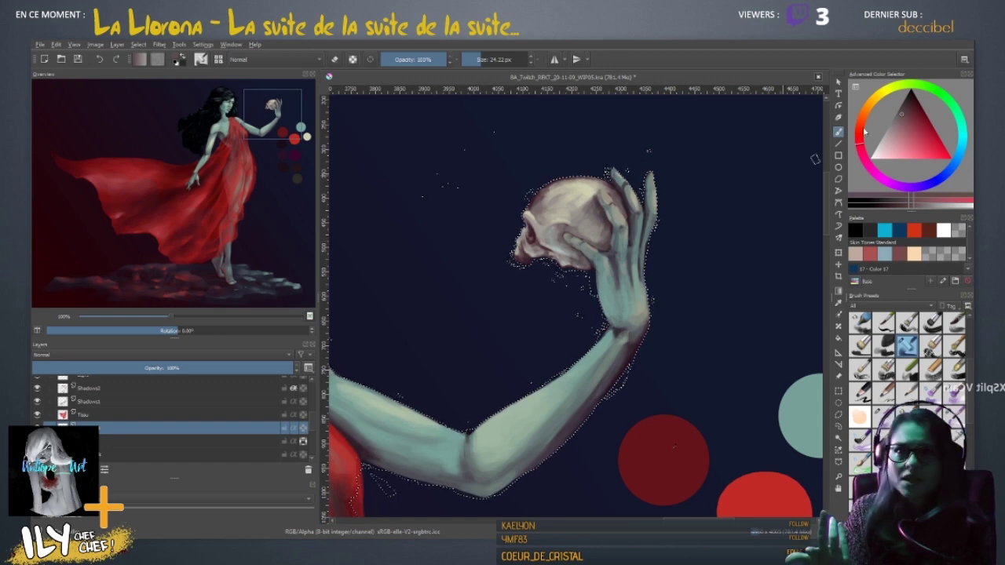
# - Sample the very dark plum swatch beside the figure and set the new layer's blend mode to Multiply
pyautogui.moveTo(713, 428); pyautogui.dragTo(655, 222)
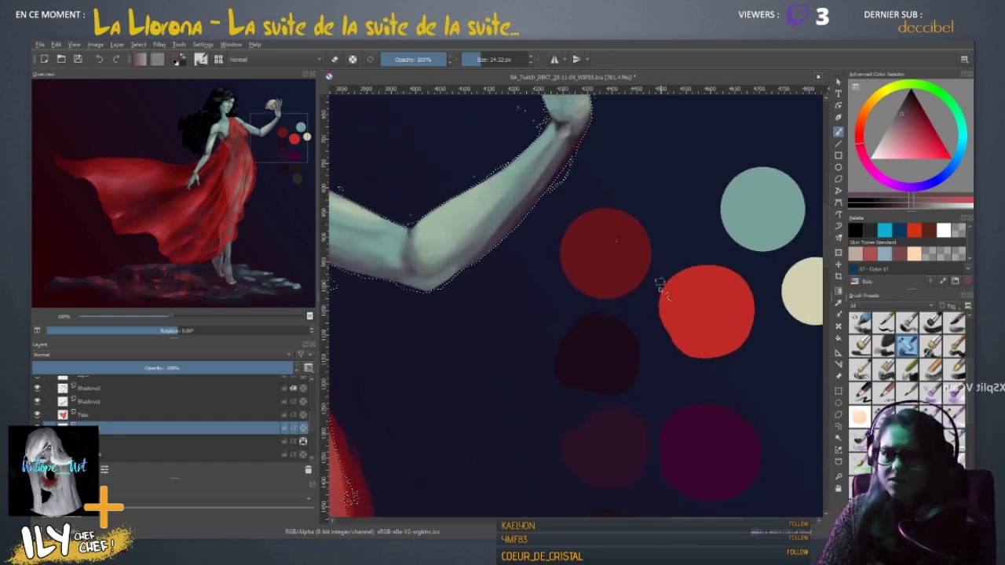
pyautogui.keyDown('ctrl'); pyautogui.click(624, 340); pyautogui.keyUp('ctrl')
pyautogui.moveTo(543, 252); pyautogui.dragTo(606, 444)
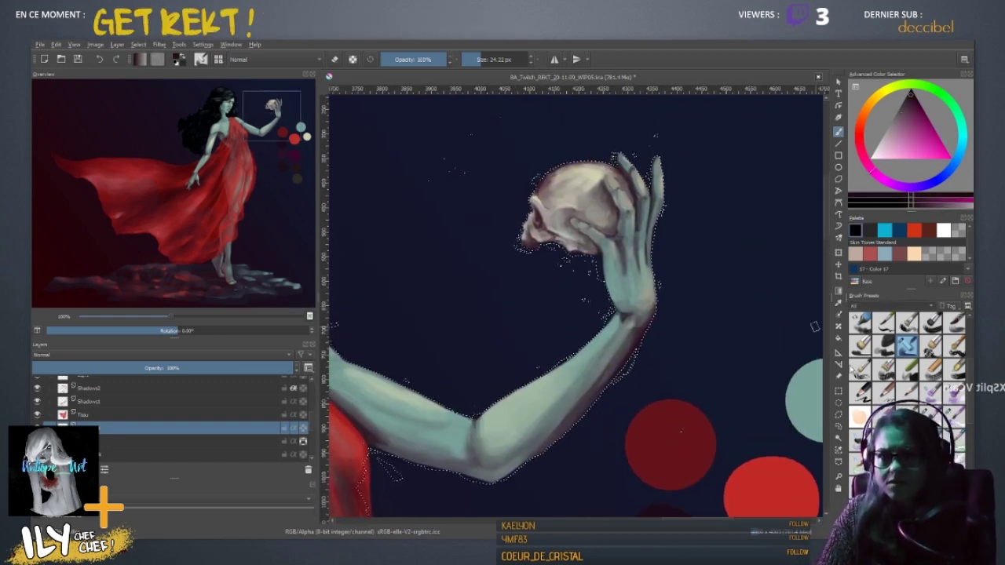
pyautogui.click(92, 358)
pyautogui.click(69, 375)
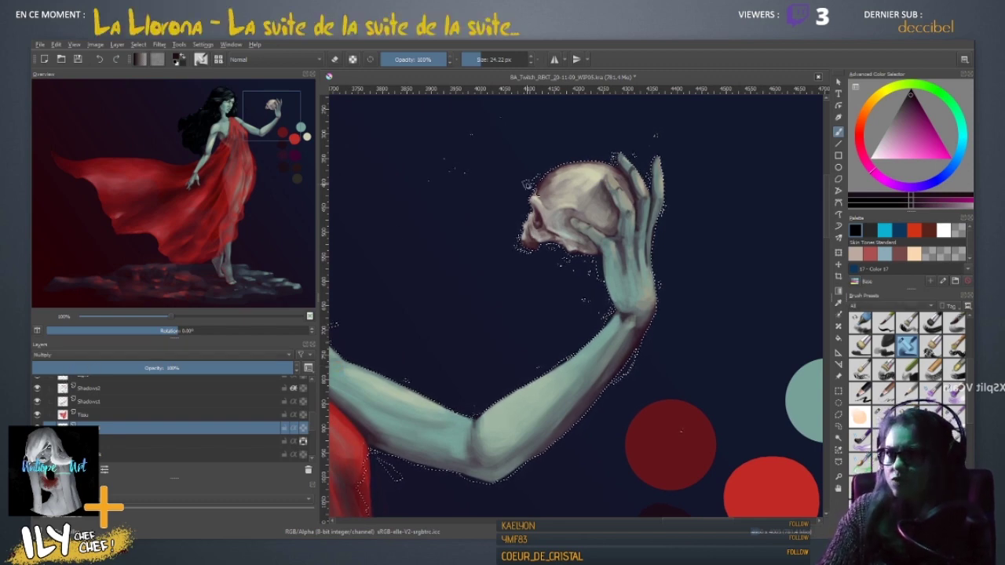
# - Paint dark shadows over the skull's face, jaw and the area behind the fingers, starting with a brush of about 61 px
pyautogui.keyDown('shift'); pyautogui.moveTo(523, 188); pyautogui.dragTo(589, 188); pyautogui.keyUp('shift')
pyautogui.moveTo(534, 206)
pyautogui.mouseDown()
pyautogui.moveTo(585, 169)
pyautogui.moveTo(545, 202)
pyautogui.mouseUp()
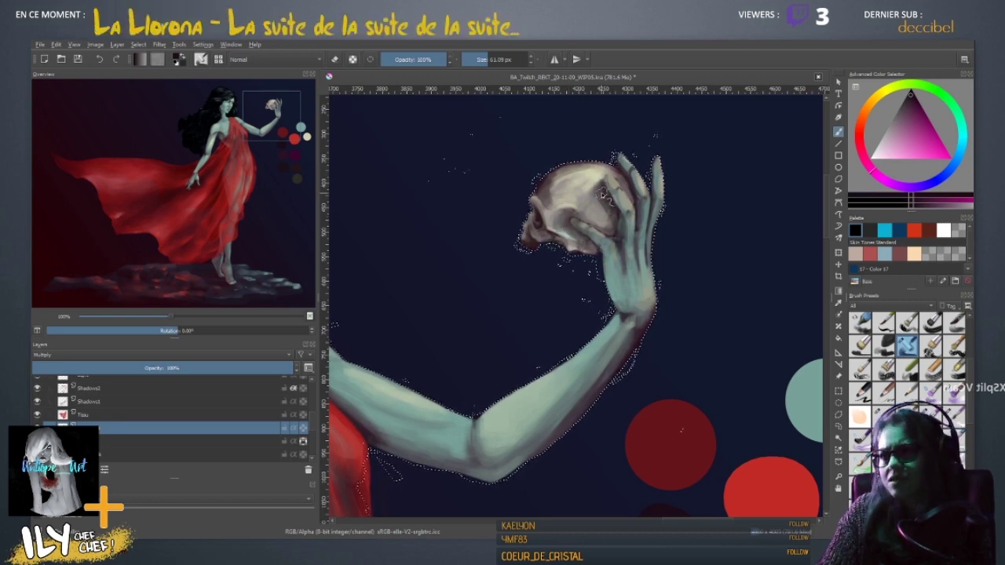
pyautogui.moveTo(605, 275); pyautogui.dragTo(580, 334)
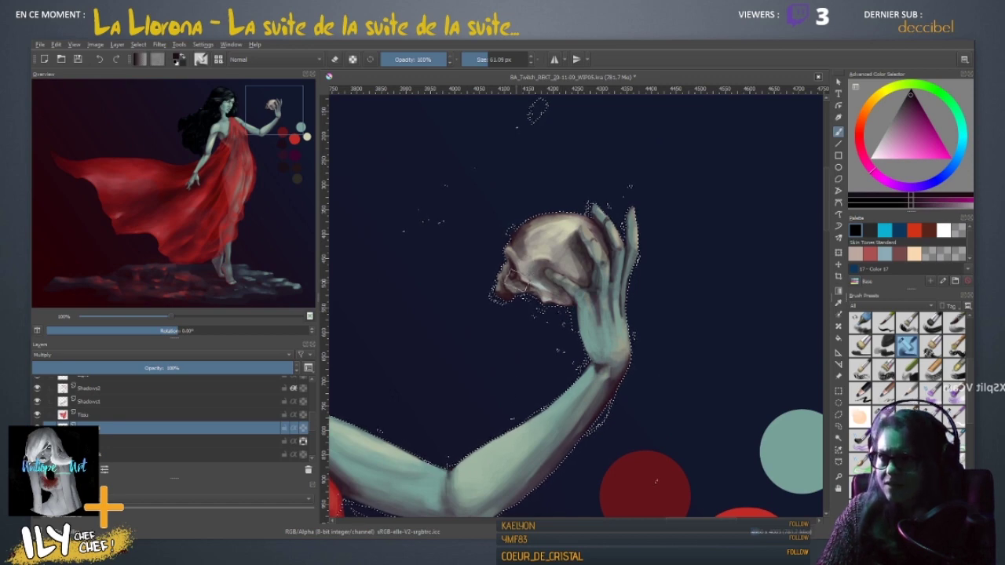
pyautogui.moveTo(517, 279); pyautogui.dragTo(509, 267)
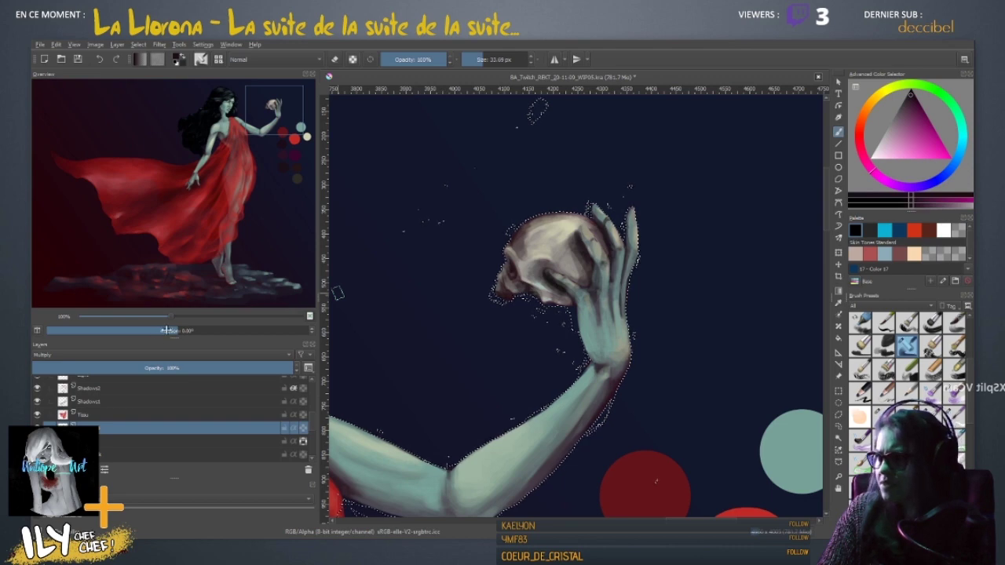
# - Lower the Multiply shadow layer's opacity to 78%
pyautogui.click(154, 367)
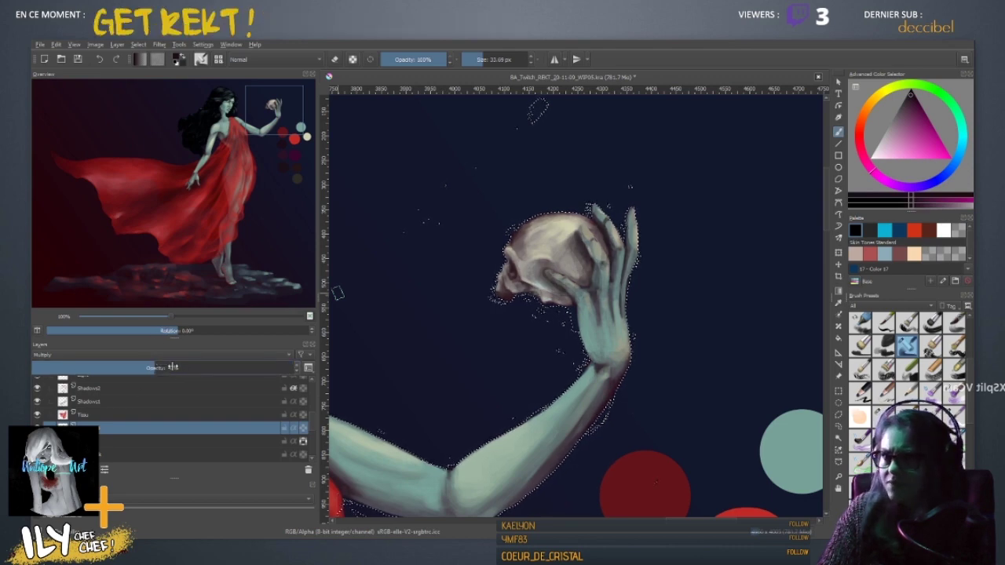
pyautogui.click(179, 369)
pyautogui.moveTo(182, 370); pyautogui.dragTo(236, 374)
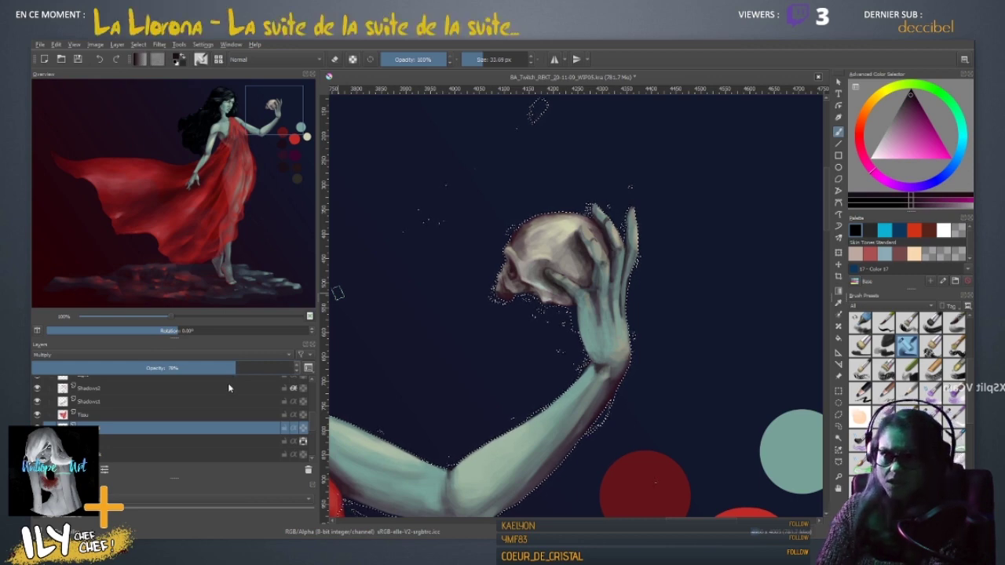
# - Clean the Multiply shadow off the thumb and fingers in eraser mode with a brush of about 15 px
pyautogui.hotkey('ctrl', '+')
pyautogui.hotkey('ctrl', '+')
pyautogui.hotkey('ctrl', '+')
pyautogui.press('+')
pyautogui.press('+')
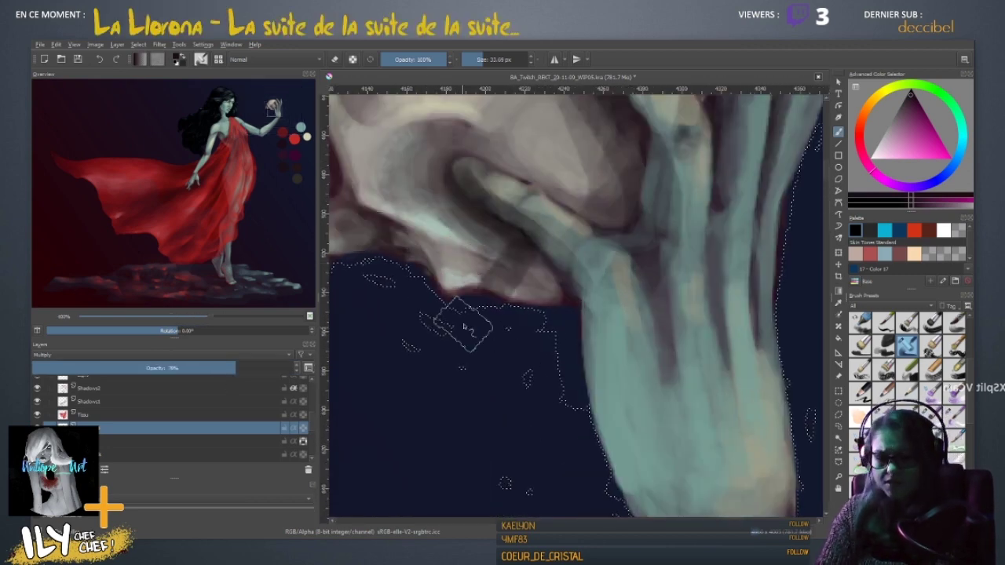
pyautogui.press('6')
pyautogui.press('6')
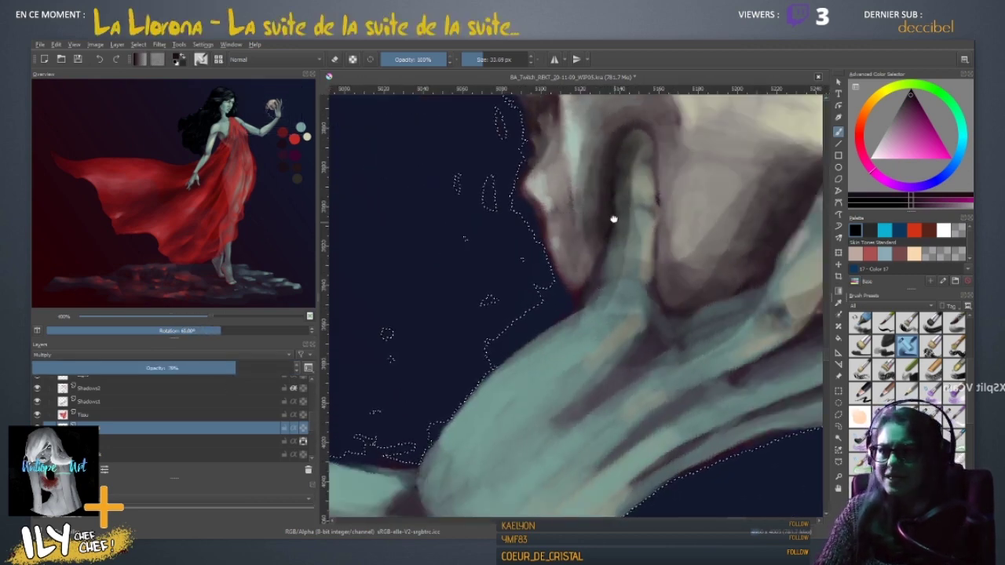
pyautogui.press('6')
pyautogui.press('[')
pyautogui.press('[')
pyautogui.press('[')
pyautogui.press('[')
pyautogui.press('[')
pyautogui.press('[')
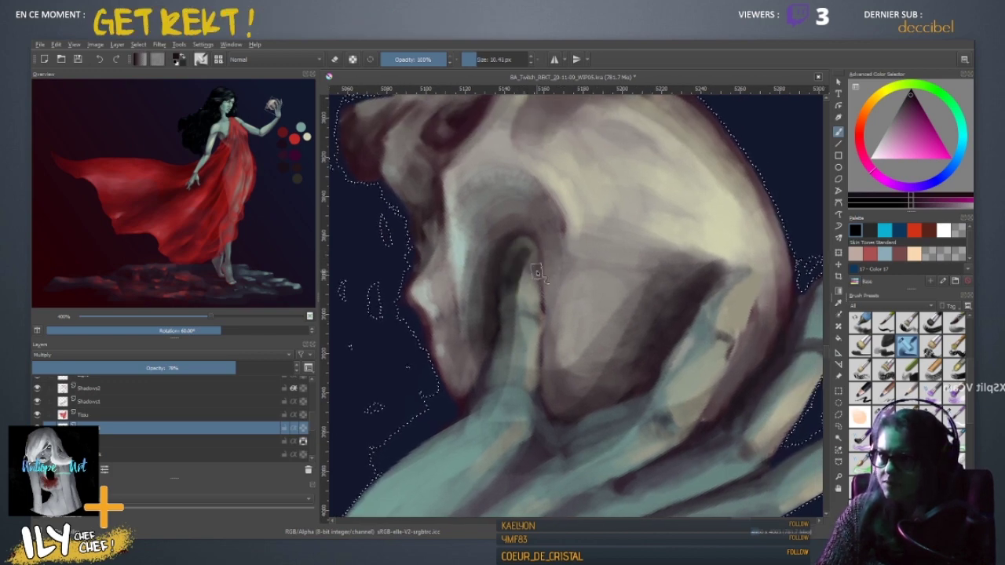
pyautogui.moveTo(522, 266)
pyautogui.mouseDown()
pyautogui.moveTo(514, 290)
pyautogui.moveTo(518, 265)
pyautogui.moveTo(511, 273)
pyautogui.moveTo(513, 334)
pyautogui.mouseUp()
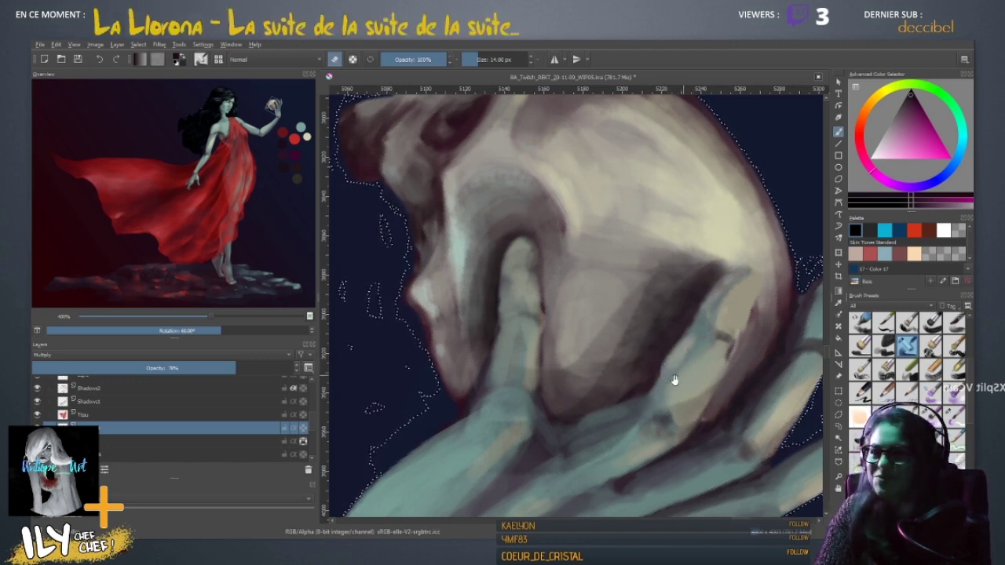
pyautogui.moveTo(675, 382); pyautogui.dragTo(605, 297)
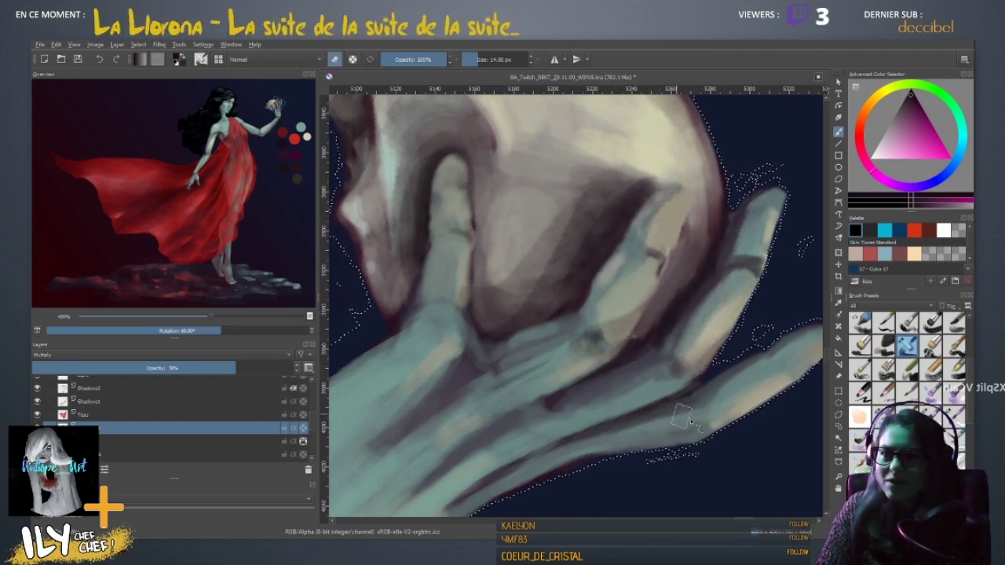
# - Examine the new skull shadows against the raised arm, face, dress and legs of the whole figure
pyautogui.press('5')
pyautogui.hotkey('ctrl', '-')
pyautogui.hotkey('ctrl', '-')
pyautogui.hotkey('ctrl', '-')
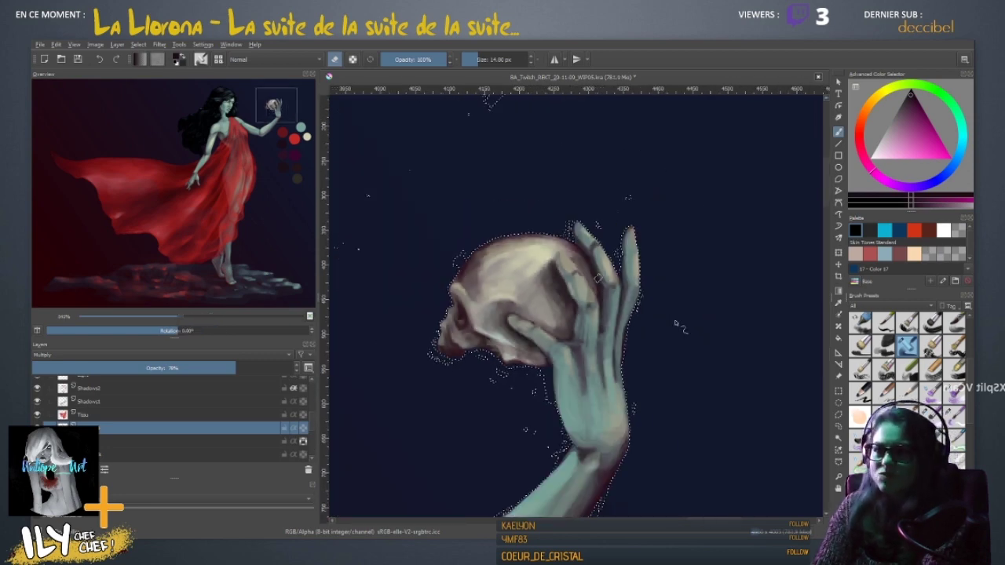
pyautogui.moveTo(517, 426); pyautogui.dragTo(522, 381)
pyautogui.moveTo(490, 351); pyautogui.dragTo(529, 329)
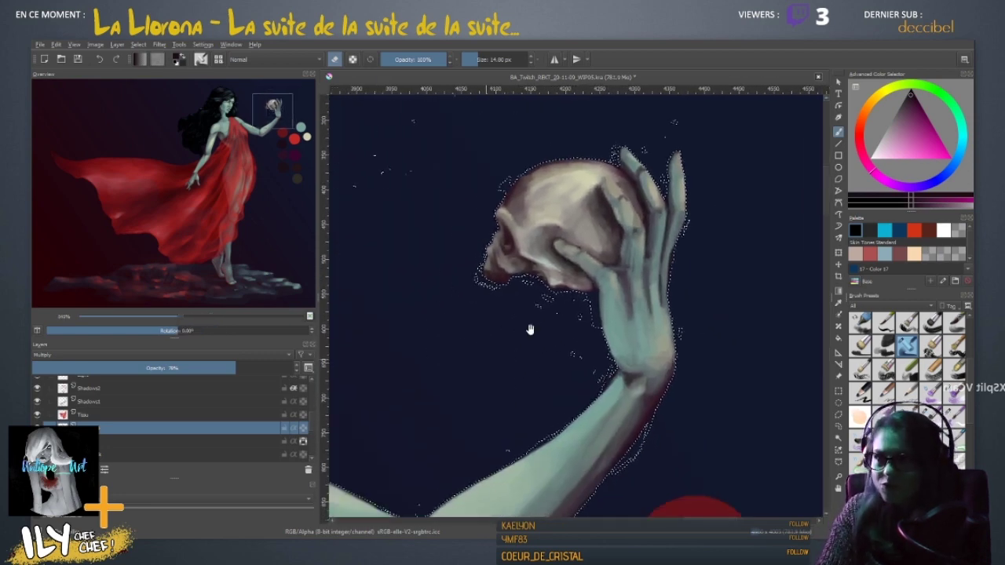
pyautogui.moveTo(592, 348); pyautogui.dragTo(570, 367)
pyautogui.scroll(-3, 570, 366)
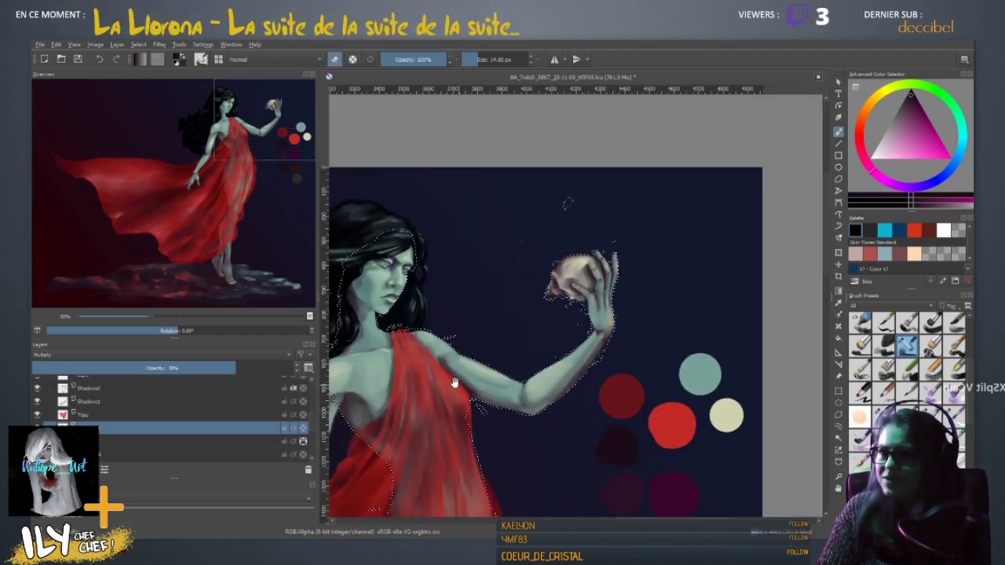
pyautogui.moveTo(442, 392); pyautogui.dragTo(676, 272)
pyautogui.scroll(-10, 676, 271)
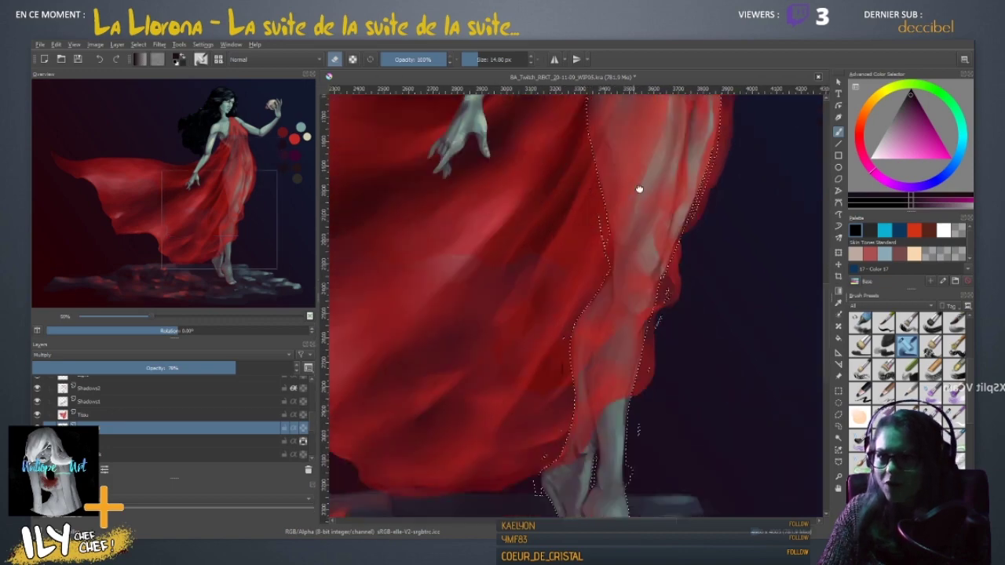
pyautogui.scroll(12, 670, 302)
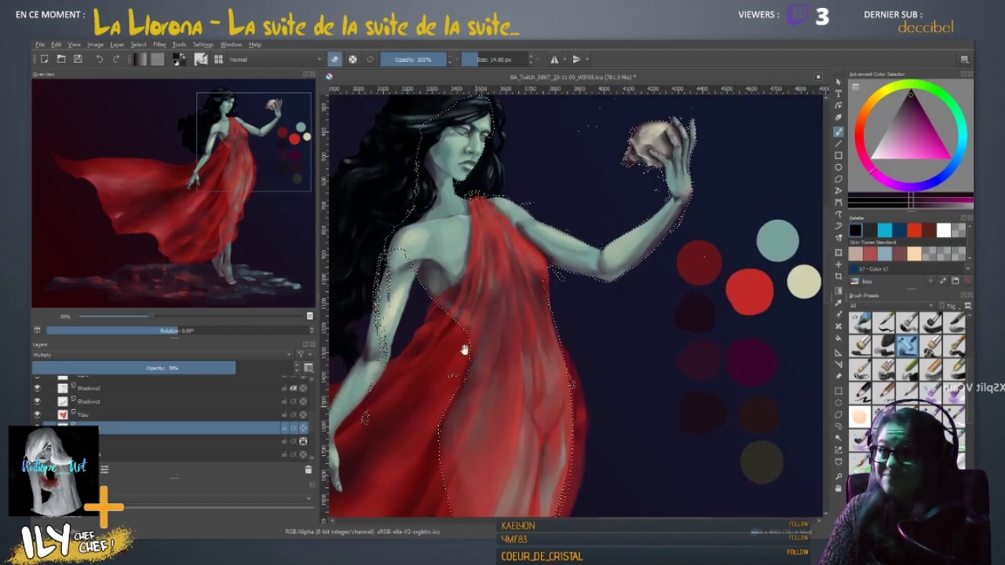
pyautogui.moveTo(538, 373); pyautogui.dragTo(524, 272)
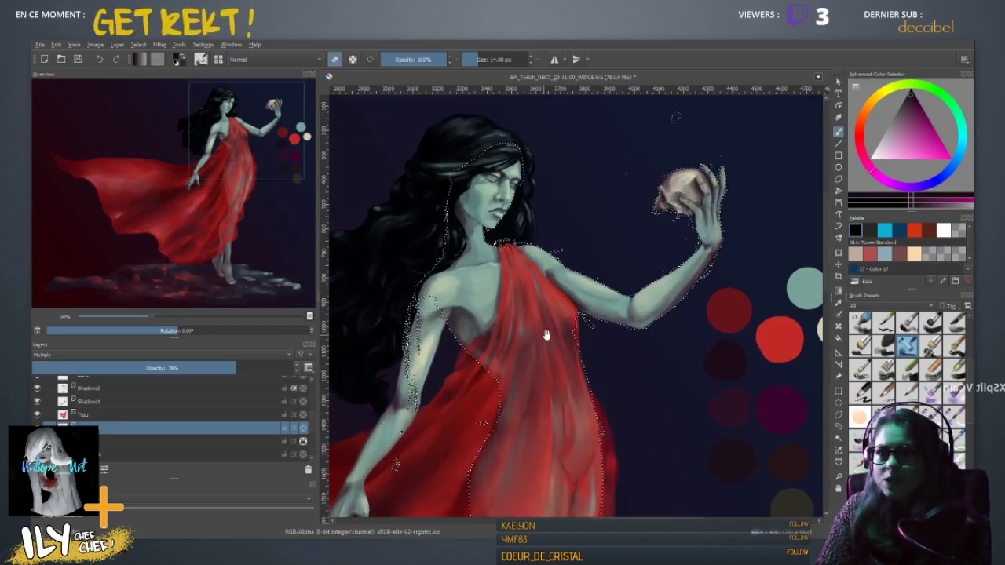
pyautogui.moveTo(544, 334); pyautogui.dragTo(483, 386)
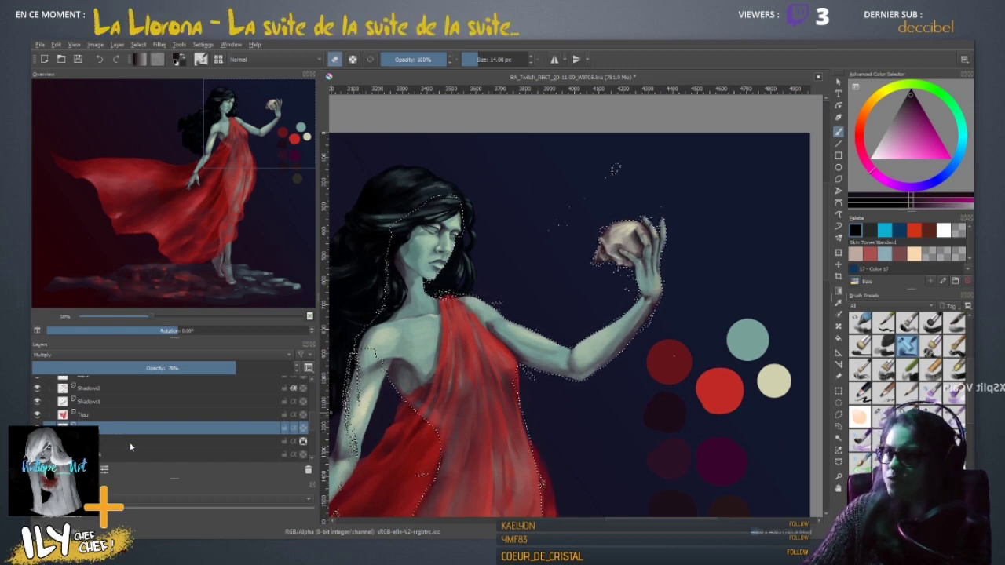
# - Merge the Multiply shadow layer down and erase the stray specks around the skull with a full-opacity eraser of about 145 px
pyautogui.hotkey('ctrl', 'e')
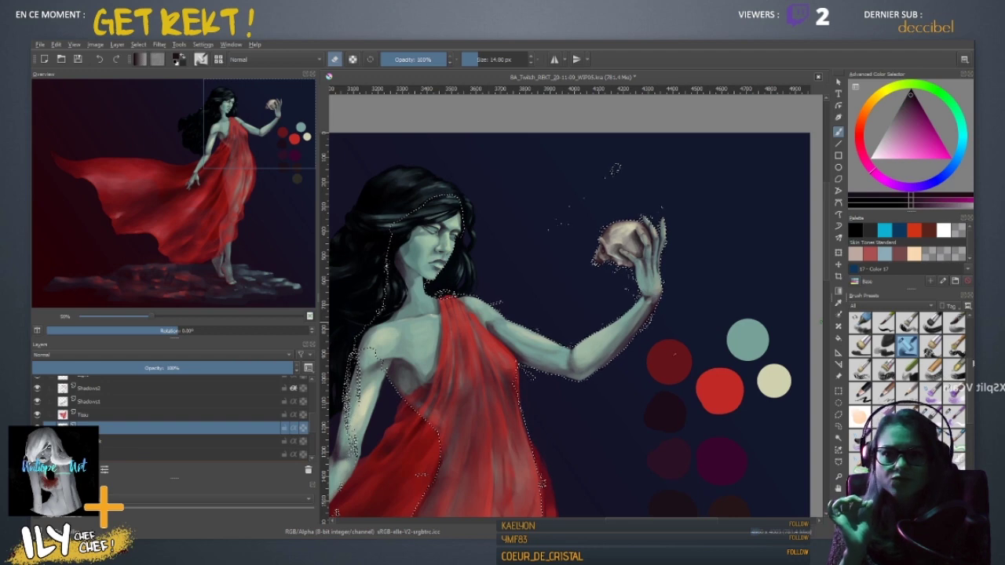
pyautogui.scroll(3, 907, 345)
pyautogui.click(861, 324)
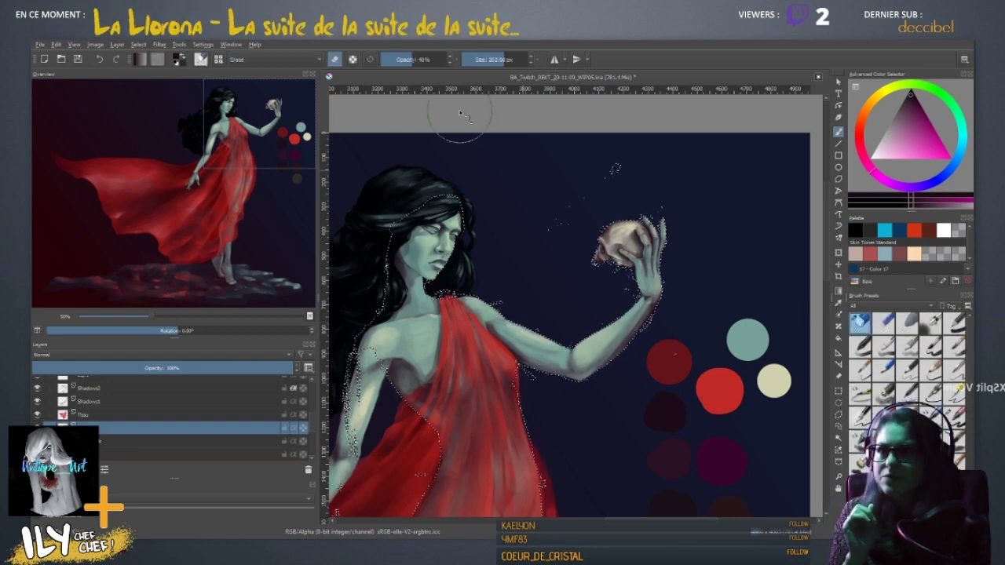
pyautogui.click(370, 60)
pyautogui.moveTo(611, 174); pyautogui.dragTo(630, 169)
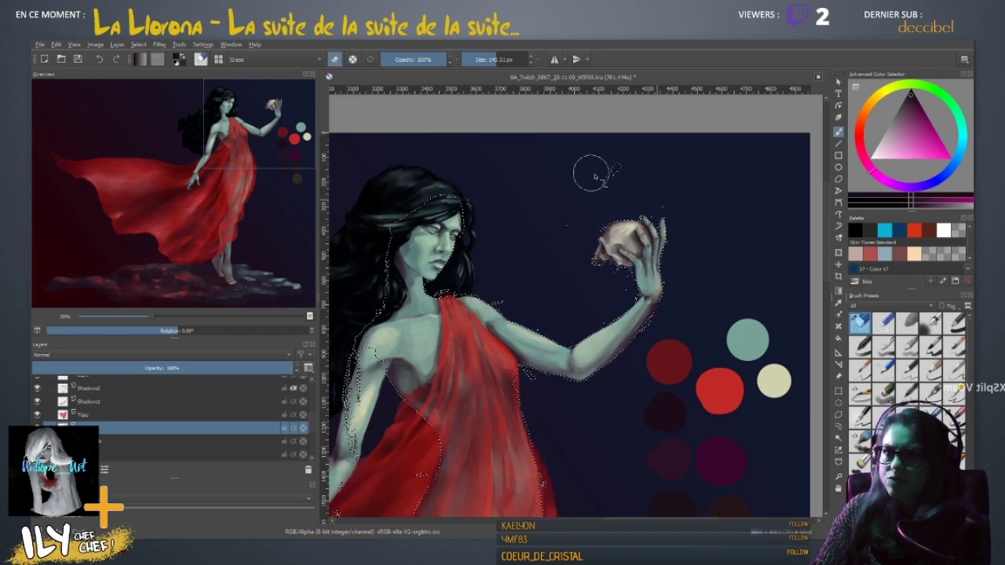
pyautogui.moveTo(556, 246); pyautogui.dragTo(511, 294)
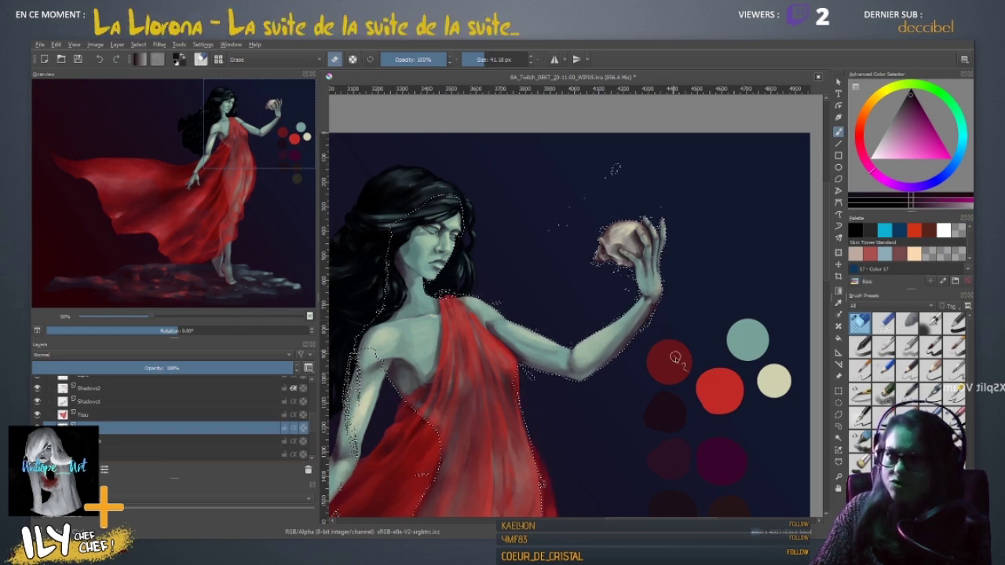
# - Erase the stray specks along the lowered arm, dress edge, legs and feet with an eraser of about 41 px, and clear the selection
pyautogui.moveTo(377, 510); pyautogui.dragTo(614, 336)
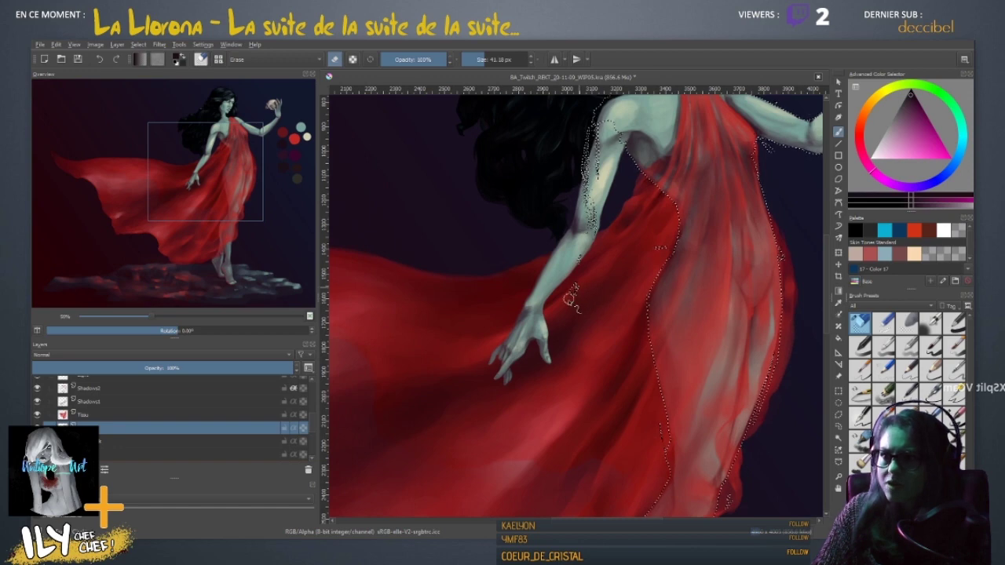
pyautogui.moveTo(766, 267); pyautogui.dragTo(623, 243)
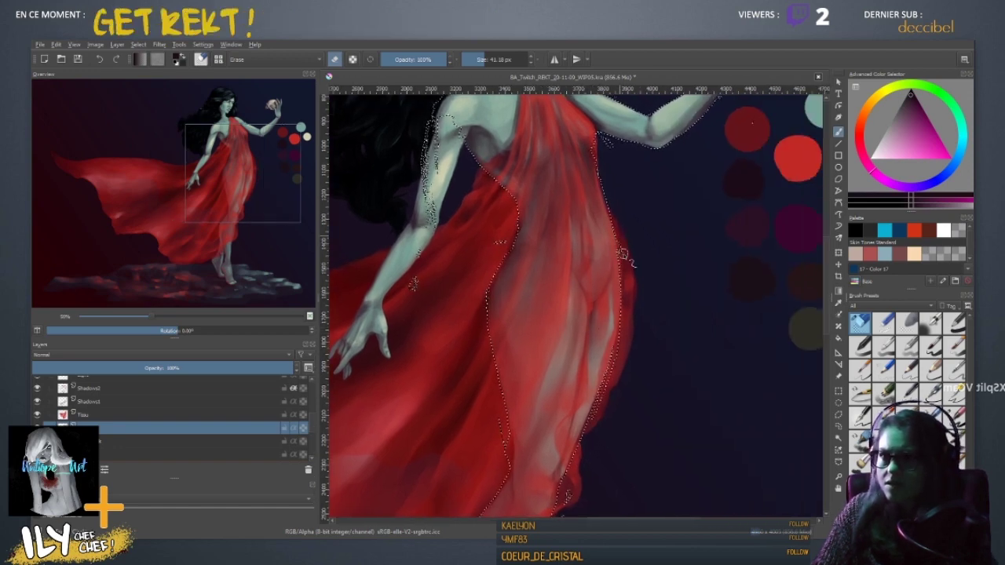
pyautogui.moveTo(624, 394); pyautogui.dragTo(665, 257)
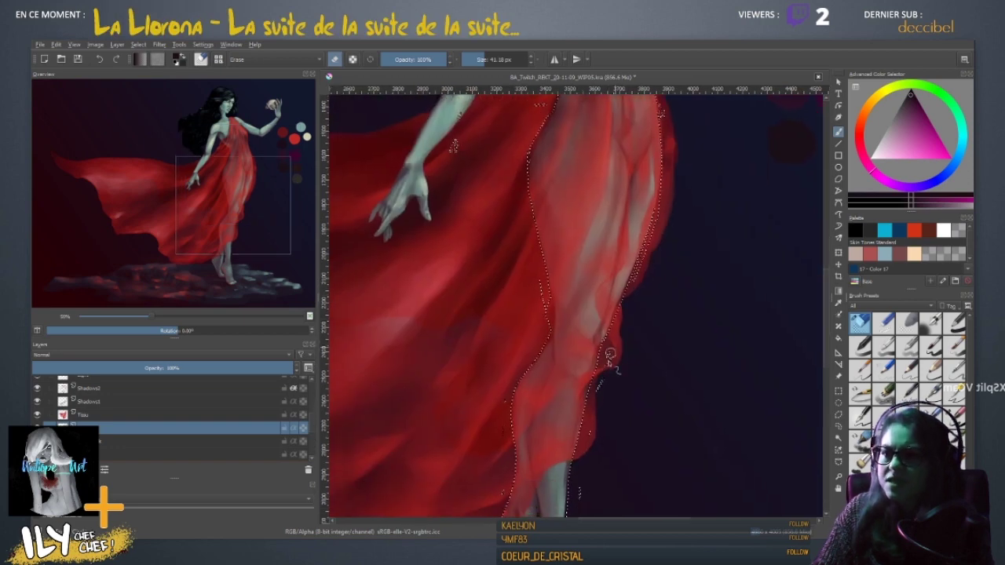
pyautogui.moveTo(601, 453); pyautogui.dragTo(603, 377)
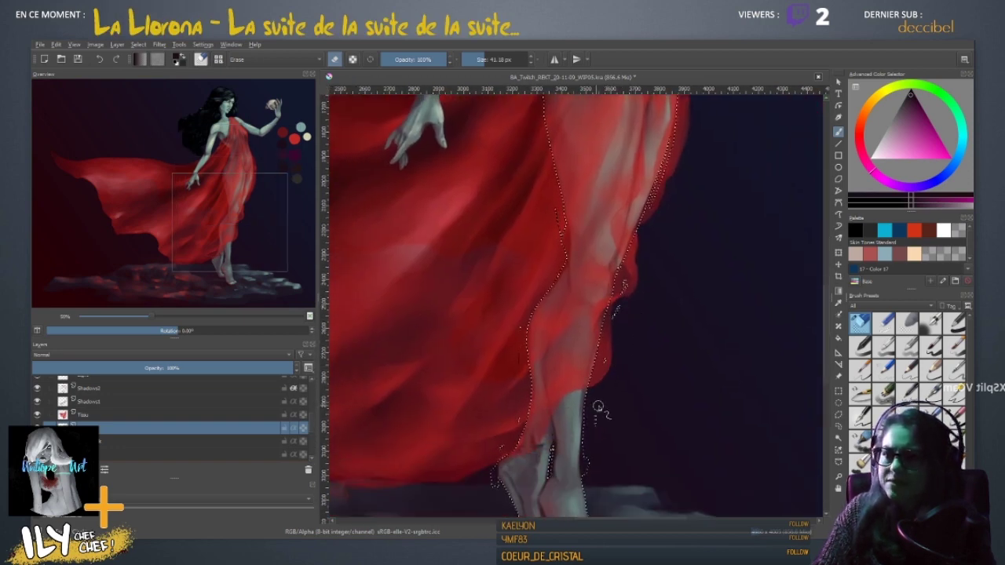
pyautogui.moveTo(575, 468); pyautogui.dragTo(585, 386)
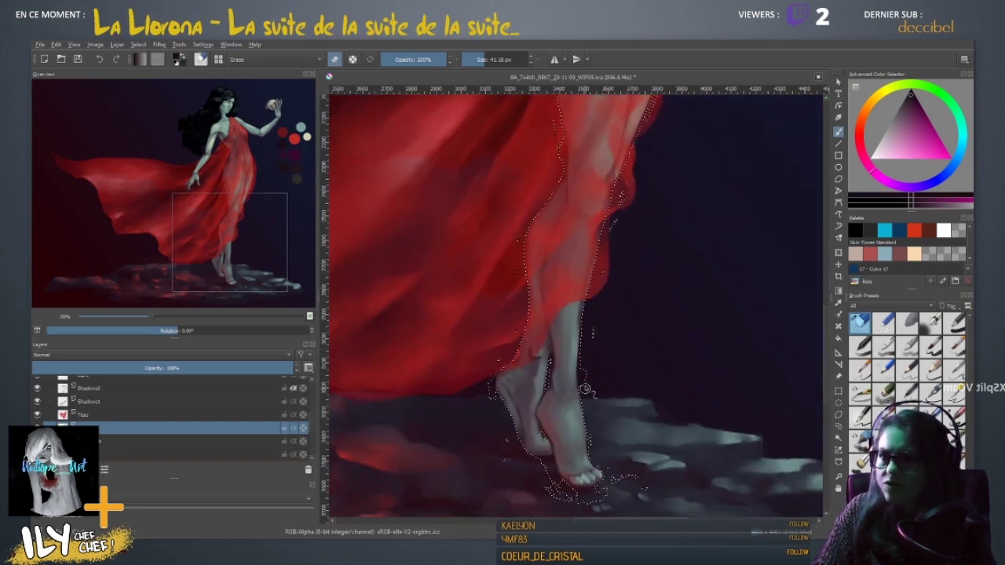
pyautogui.scroll(-3, 597, 397)
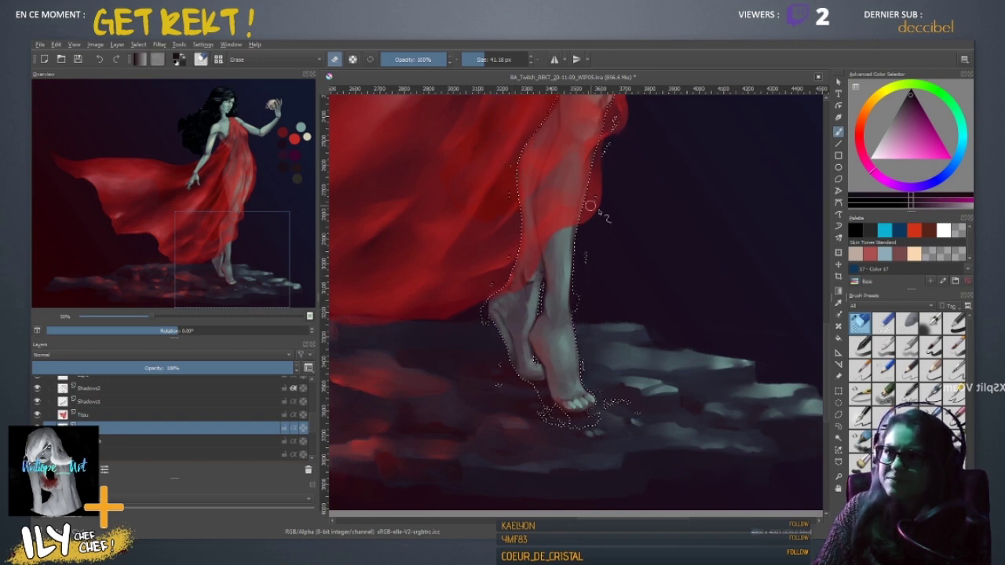
pyautogui.moveTo(572, 170); pyautogui.dragTo(573, 413)
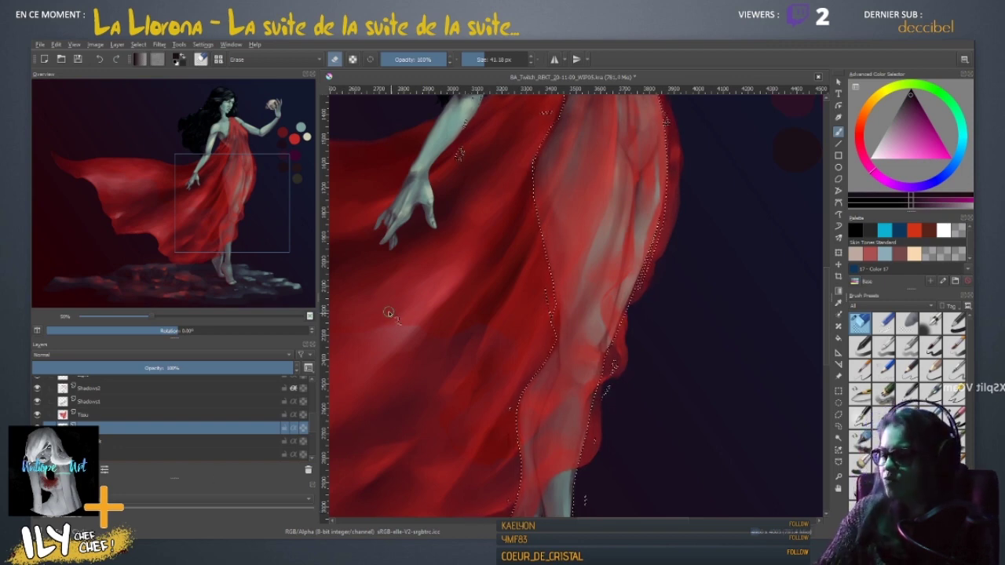
pyautogui.hotkey('ctrl', 'shift', 'a')
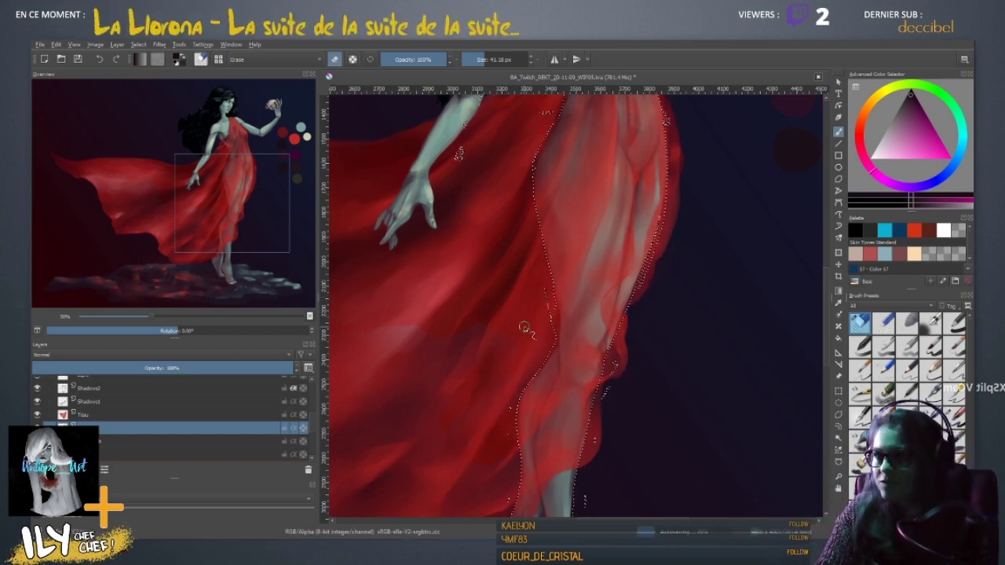
# - Examine the whole cleaned figure, from the face and raised arm down over the dress to the feet and rocks
pyautogui.moveTo(534, 330); pyautogui.dragTo(572, 350)
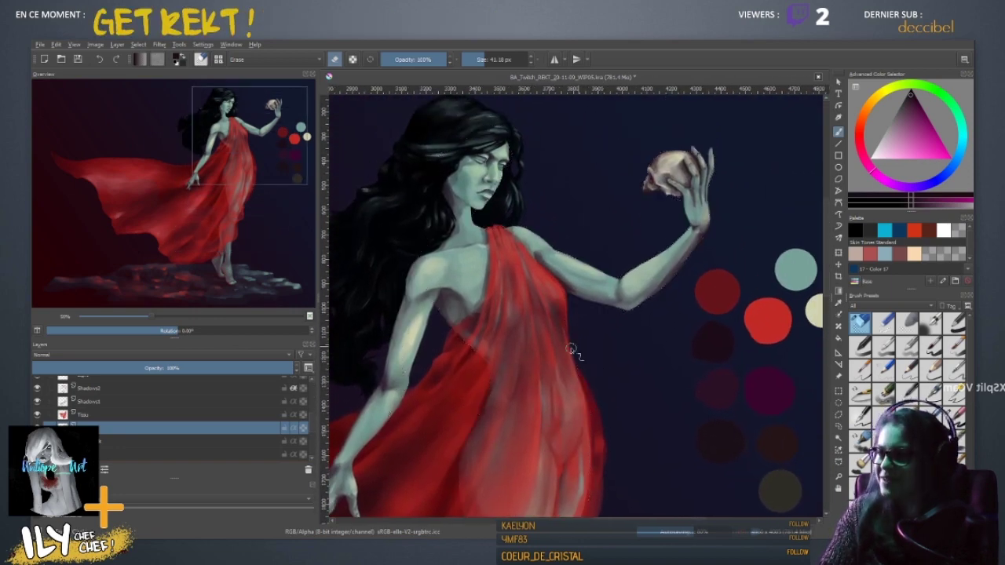
pyautogui.moveTo(552, 442); pyautogui.dragTo(691, 288)
pyautogui.moveTo(590, 350); pyautogui.dragTo(522, 375)
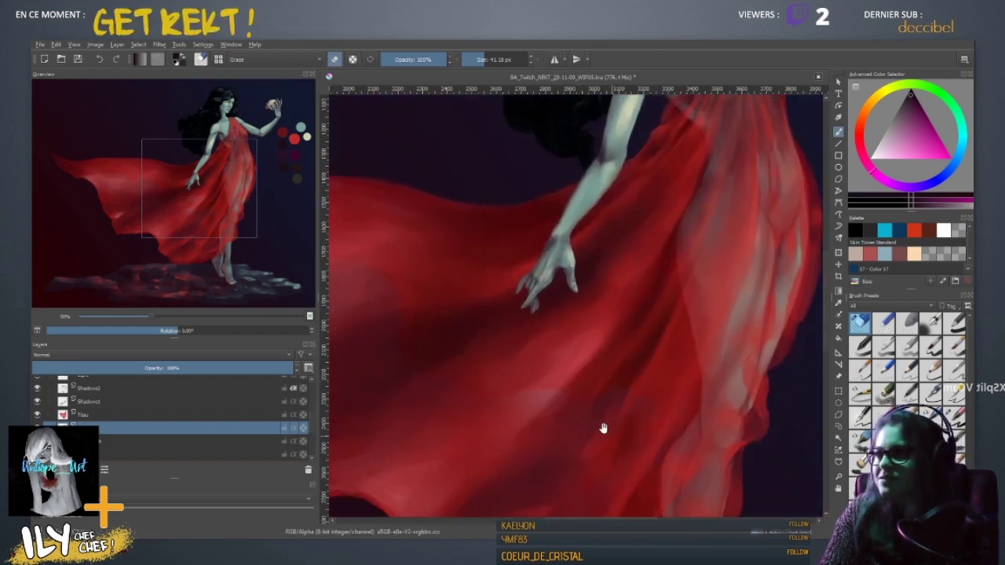
pyautogui.moveTo(603, 428); pyautogui.dragTo(495, 313)
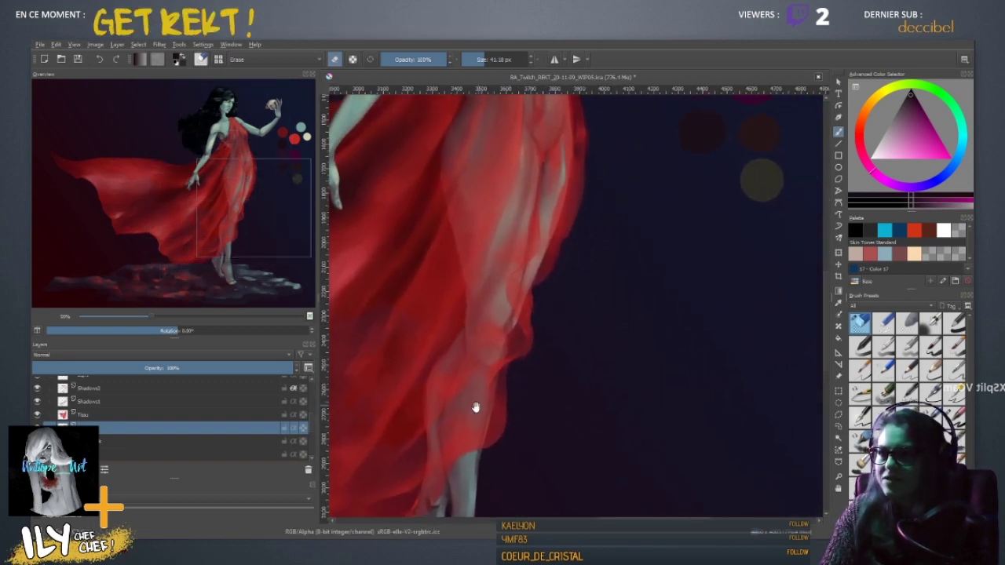
pyautogui.moveTo(475, 407); pyautogui.dragTo(376, 336)
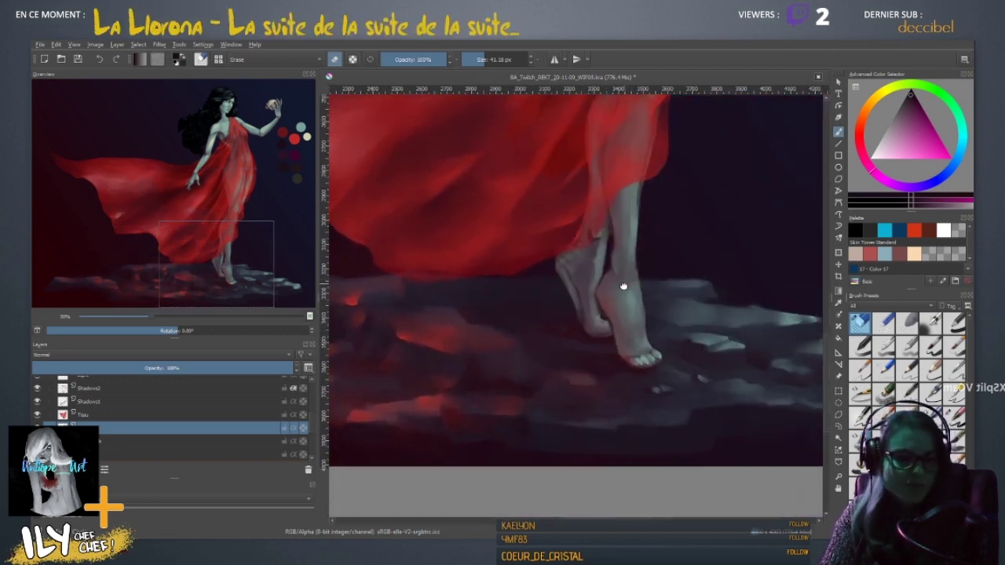
pyautogui.moveTo(624, 286); pyautogui.dragTo(578, 417)
pyautogui.moveTo(566, 303); pyautogui.dragTo(529, 431)
pyautogui.moveTo(576, 256); pyautogui.dragTo(554, 377)
pyautogui.moveTo(570, 287); pyautogui.dragTo(550, 442)
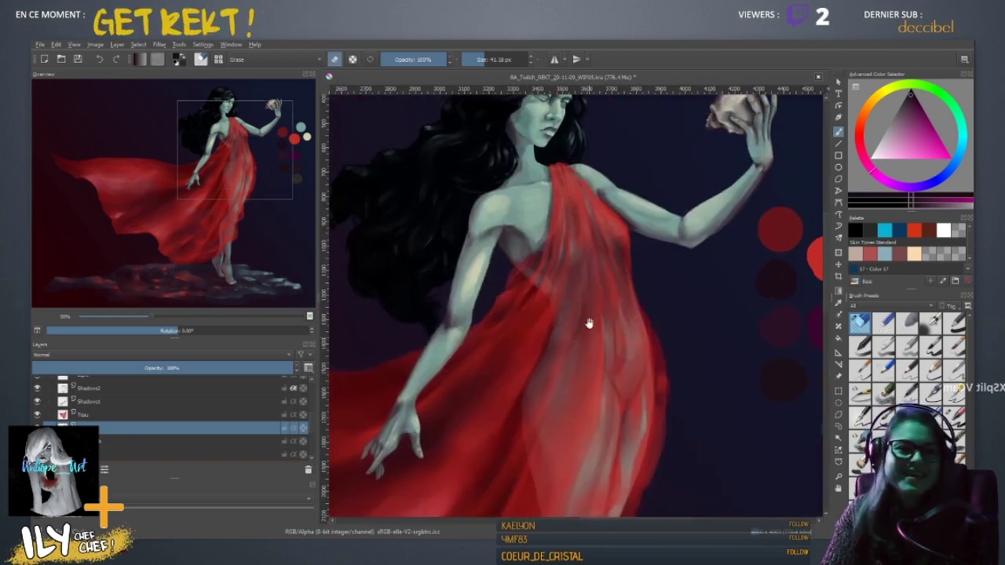
pyautogui.moveTo(588, 323); pyautogui.dragTo(585, 449)
pyautogui.moveTo(515, 431); pyautogui.dragTo(706, 223)
pyautogui.moveTo(612, 397); pyautogui.dragTo(821, 222)
pyautogui.moveTo(565, 399); pyautogui.dragTo(314, 272)
pyautogui.moveTo(666, 272); pyautogui.dragTo(520, 313)
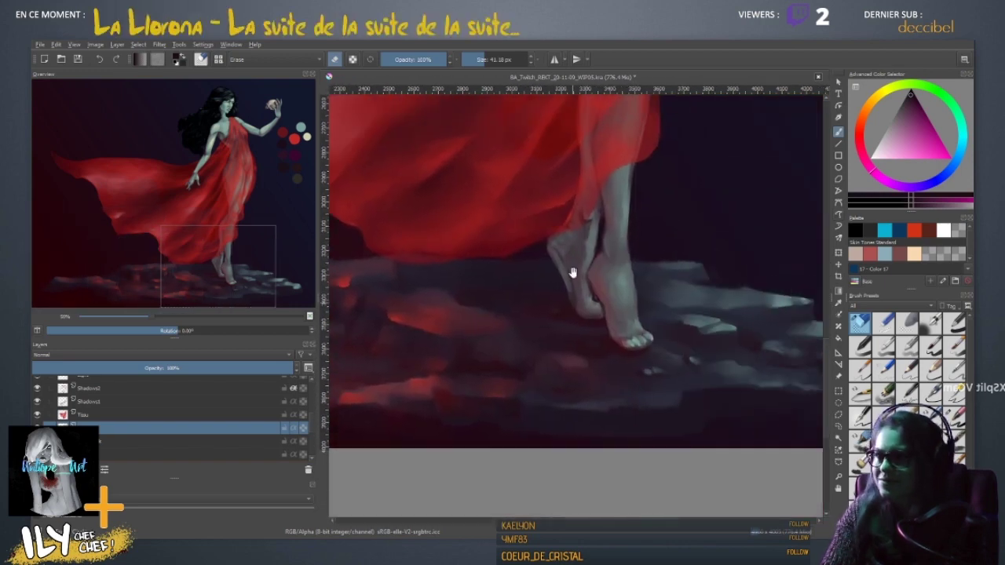
pyautogui.moveTo(572, 274); pyautogui.dragTo(469, 420)
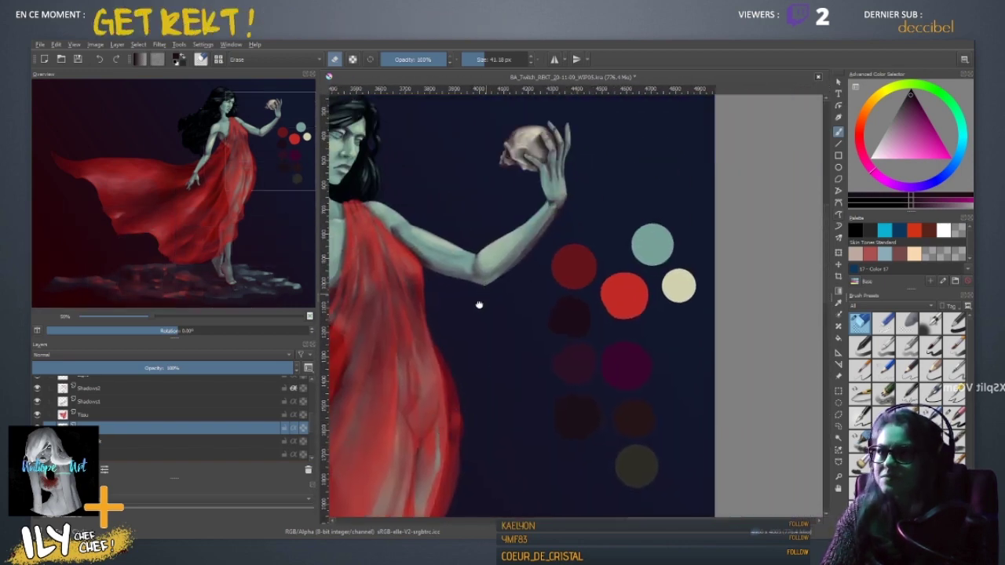
pyautogui.moveTo(476, 324); pyautogui.dragTo(590, 426)
pyautogui.moveTo(500, 393); pyautogui.dragTo(564, 377)
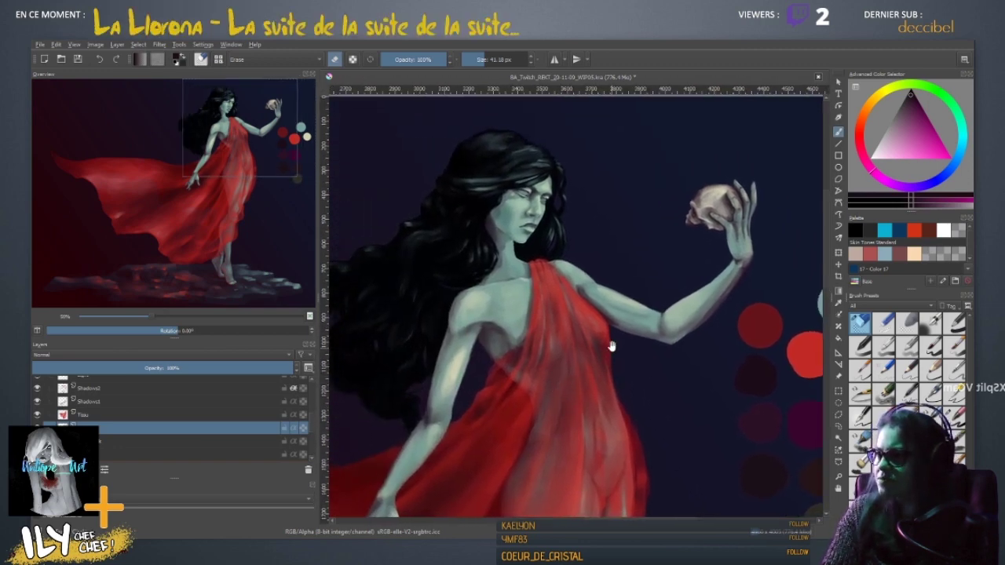
# - Examine the raised hand and skull up close with the canvas rotated 45° and the eraser reduced to about 20 px
pyautogui.moveTo(567, 371); pyautogui.dragTo(393, 434)
pyautogui.hotkey('ctrl', '+')
pyautogui.hotkey('ctrl', '+')
pyautogui.hotkey('ctrl', '+')
pyautogui.hotkey('ctrl', '+')
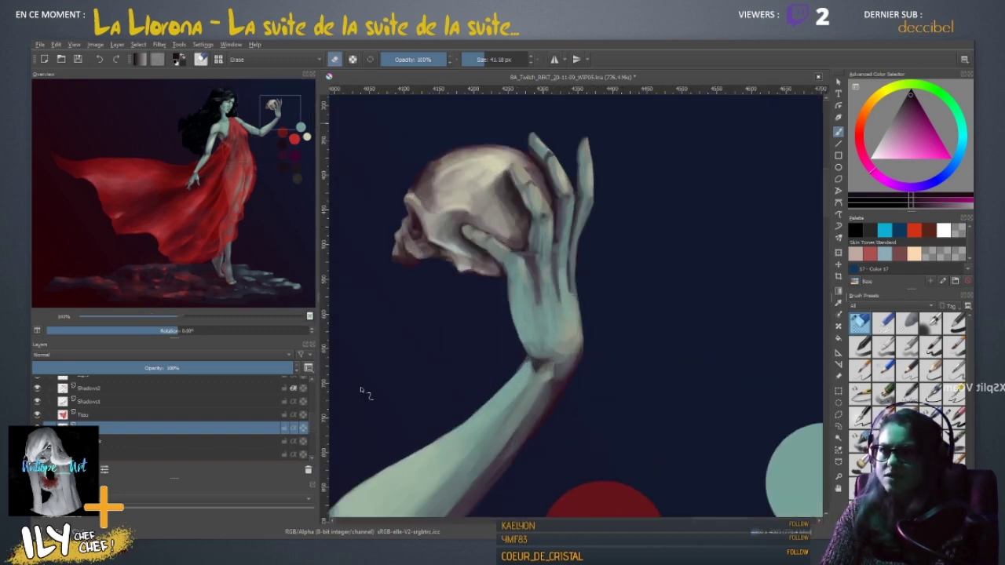
pyautogui.moveTo(549, 283); pyautogui.dragTo(520, 386)
pyautogui.hotkey('ctrl', '+')
pyautogui.hotkey('ctrl', '+')
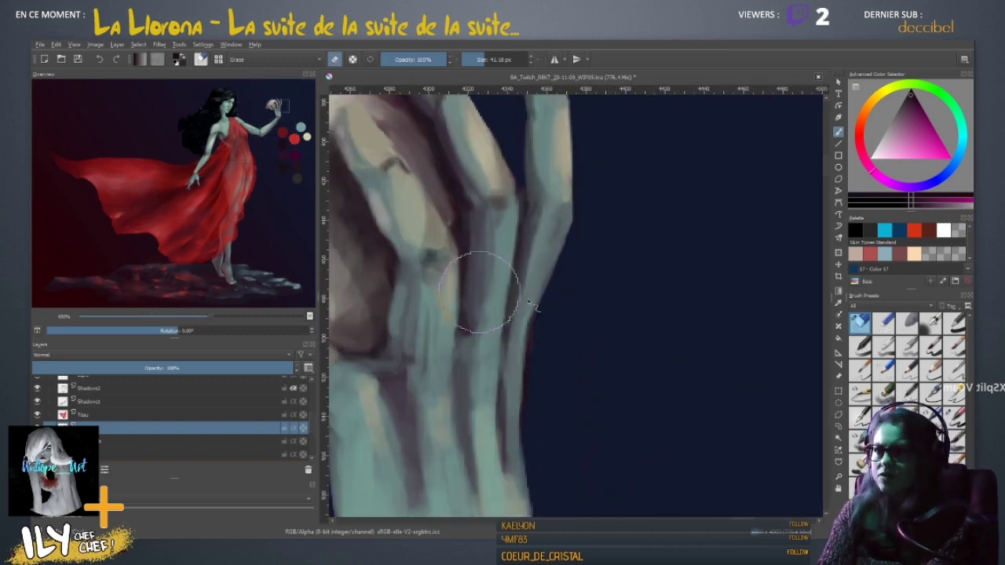
pyautogui.moveTo(460, 328); pyautogui.dragTo(648, 391)
pyautogui.press('6')
pyautogui.press('6')
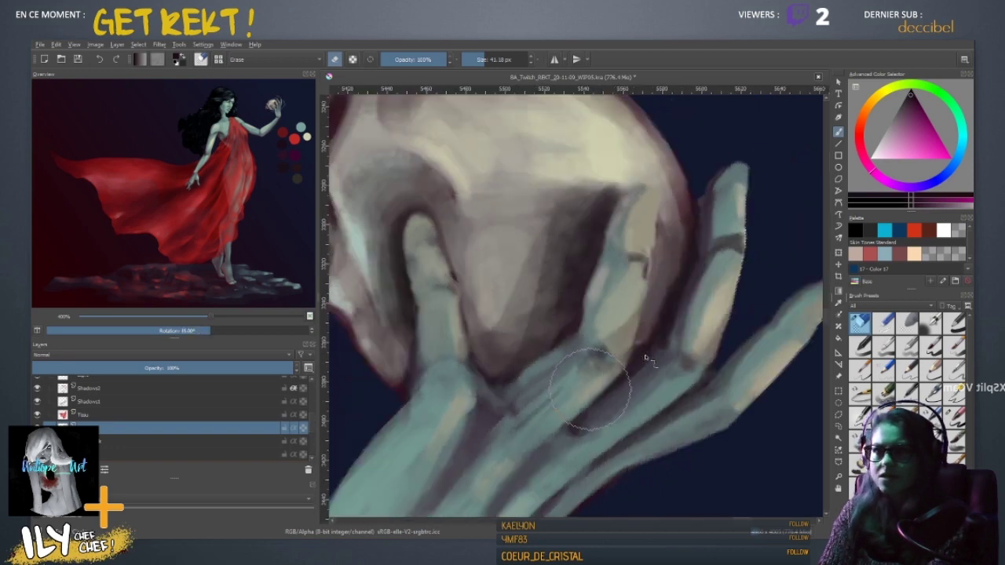
pyautogui.press('6')
pyautogui.press('[')
pyautogui.press('[')
pyautogui.press('[')
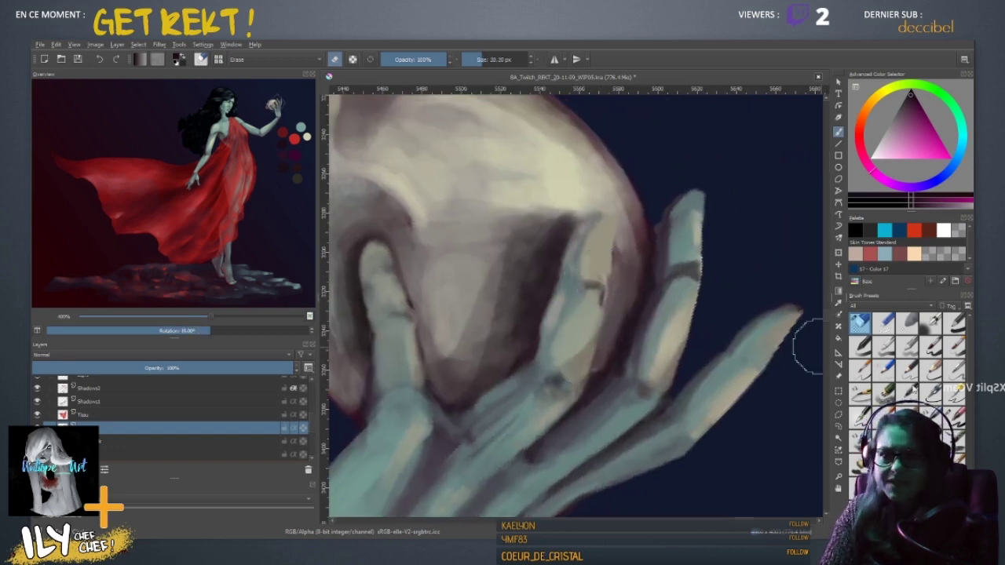
# - Draw a dark purple fingernail outline on the fingertip resting against the skull, using a fine brush of about 3 px
pyautogui.click(956, 420)
pyautogui.moveTo(602, 280); pyautogui.dragTo(593, 281)
pyautogui.press('[')
pyautogui.press('[')
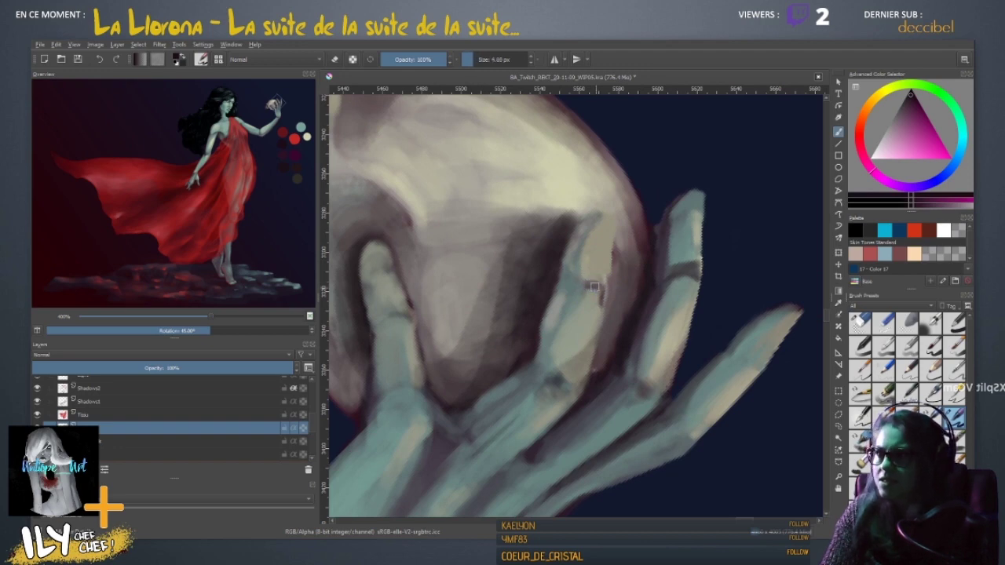
pyautogui.keyDown('ctrl'); pyautogui.click(594, 248); pyautogui.keyUp('ctrl')
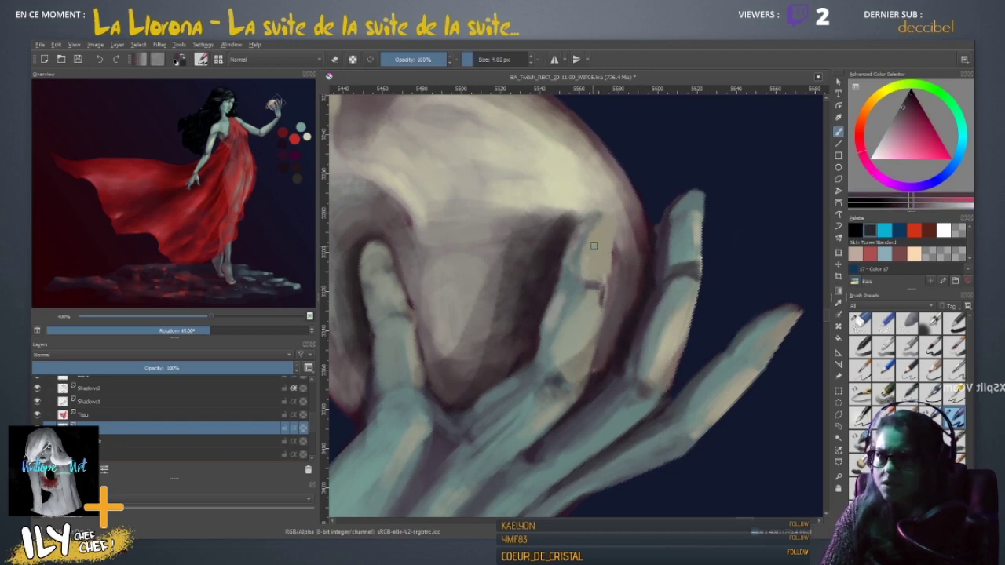
pyautogui.press('[')
pyautogui.keyDown('ctrl'); pyautogui.click(589, 264); pyautogui.keyUp('ctrl')
pyautogui.click(909, 110)
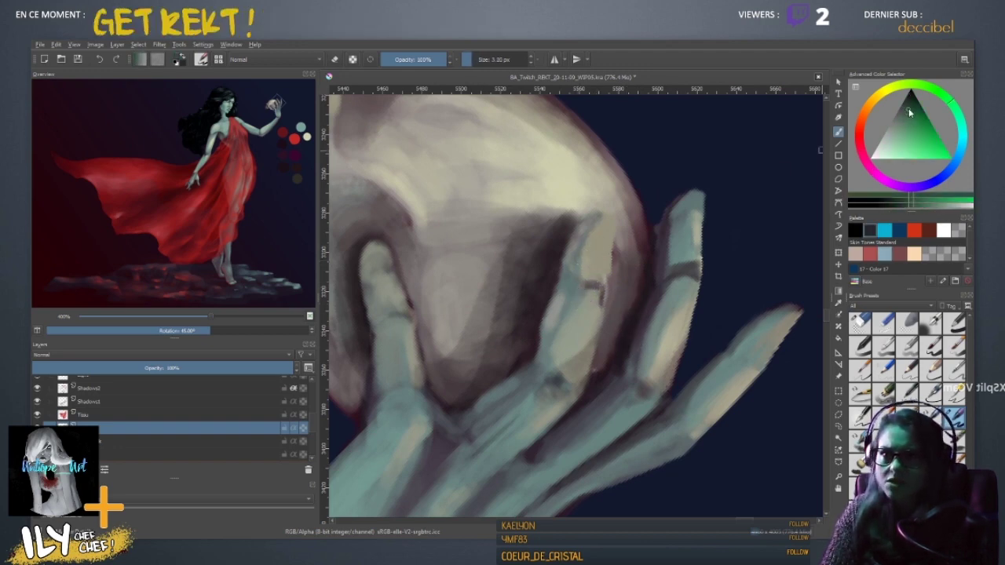
pyautogui.keyDown('ctrl'); pyautogui.click(644, 329); pyautogui.keyUp('ctrl')
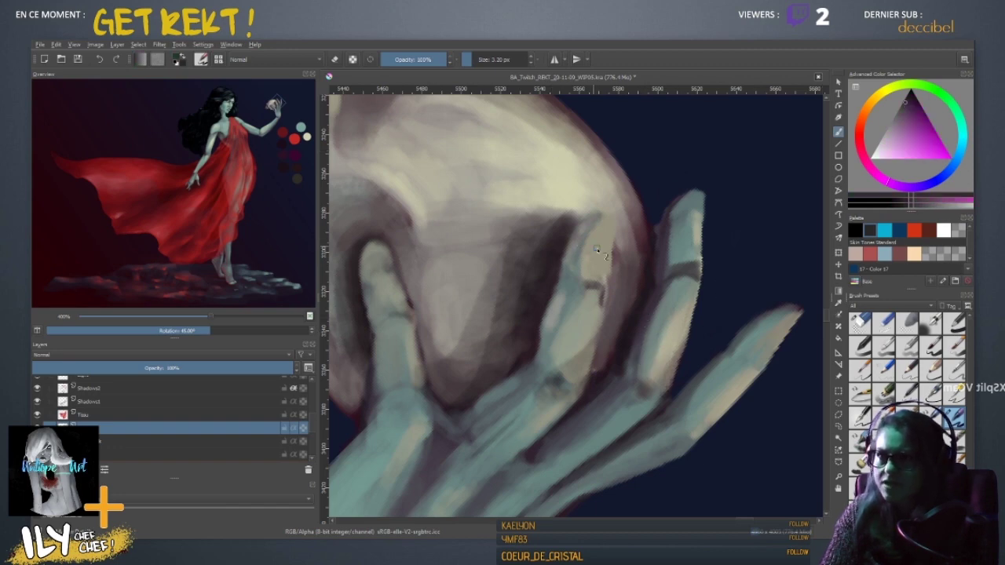
pyautogui.moveTo(595, 224)
pyautogui.mouseDown()
pyautogui.moveTo(590, 243)
pyautogui.moveTo(602, 253)
pyautogui.mouseUp()
pyautogui.moveTo(597, 218); pyautogui.dragTo(592, 246)
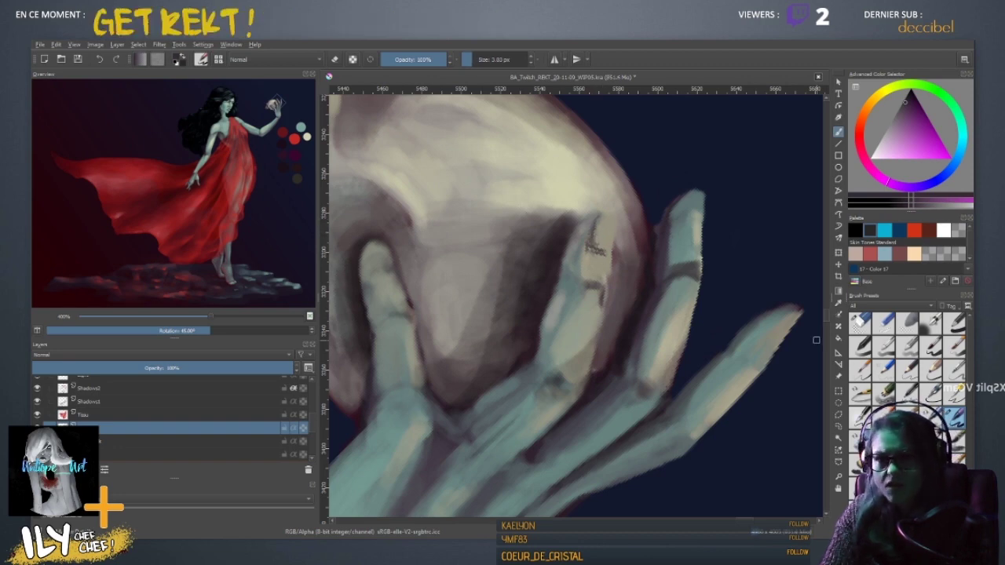
# - Clean up the fingernail on the fingertip resting against the skull with small eraser and brush strokes in sampled skin and shadow tones
pyautogui.press('e')
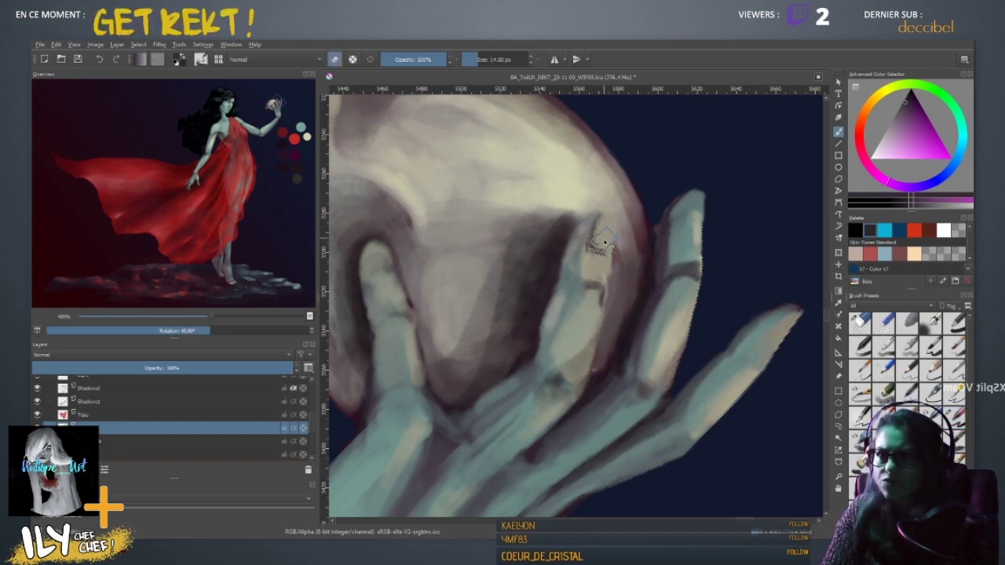
pyautogui.keyDown('shift'); pyautogui.moveTo(609, 240); pyautogui.dragTo(598, 238); pyautogui.keyUp('shift')
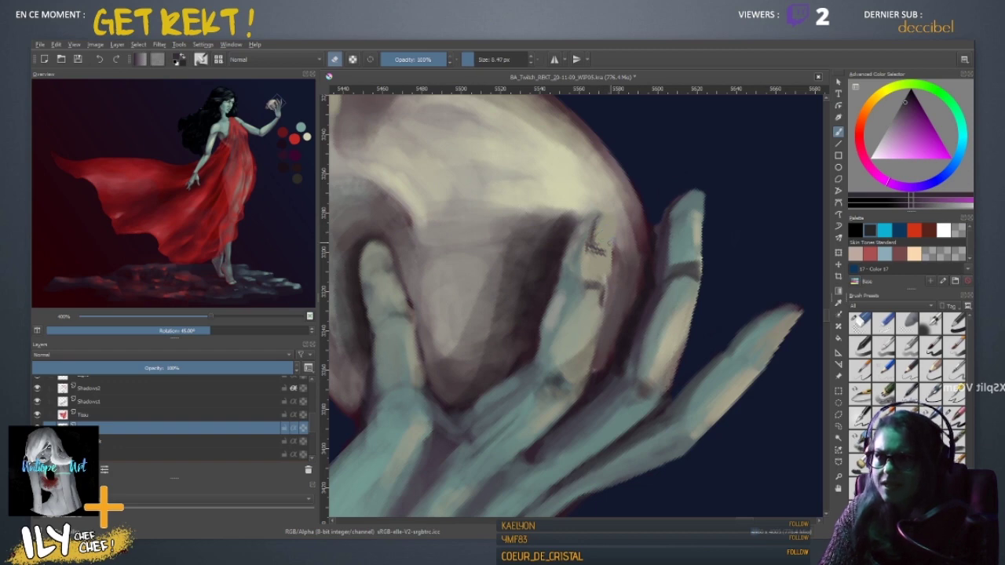
pyautogui.press('e')
pyautogui.keyDown('ctrl'); pyautogui.click(595, 239); pyautogui.keyUp('ctrl')
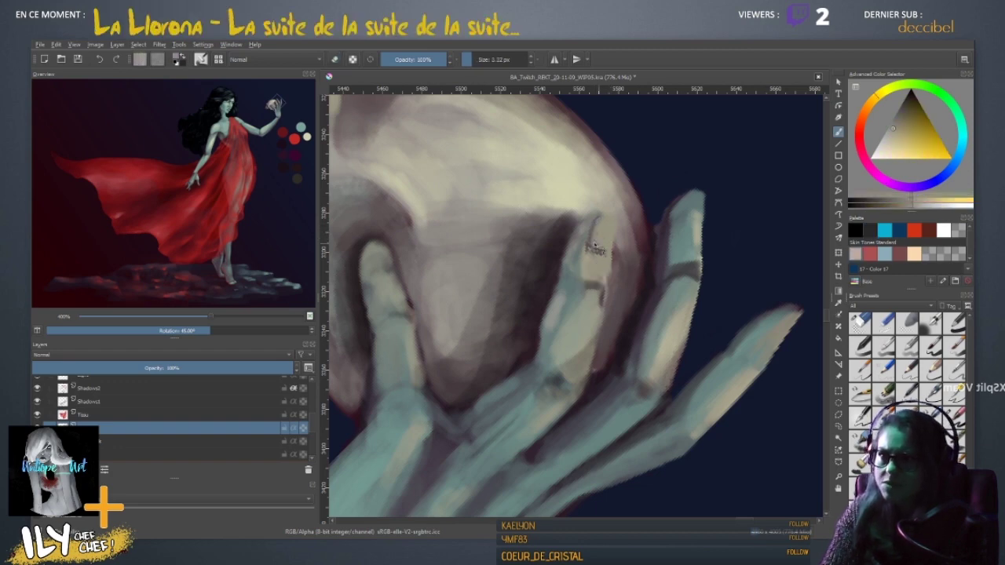
pyautogui.keyDown('ctrl'); pyautogui.click(596, 242); pyautogui.keyUp('ctrl')
pyautogui.keyDown('shift'); pyautogui.moveTo(597, 242); pyautogui.dragTo(595, 241); pyautogui.keyUp('shift')
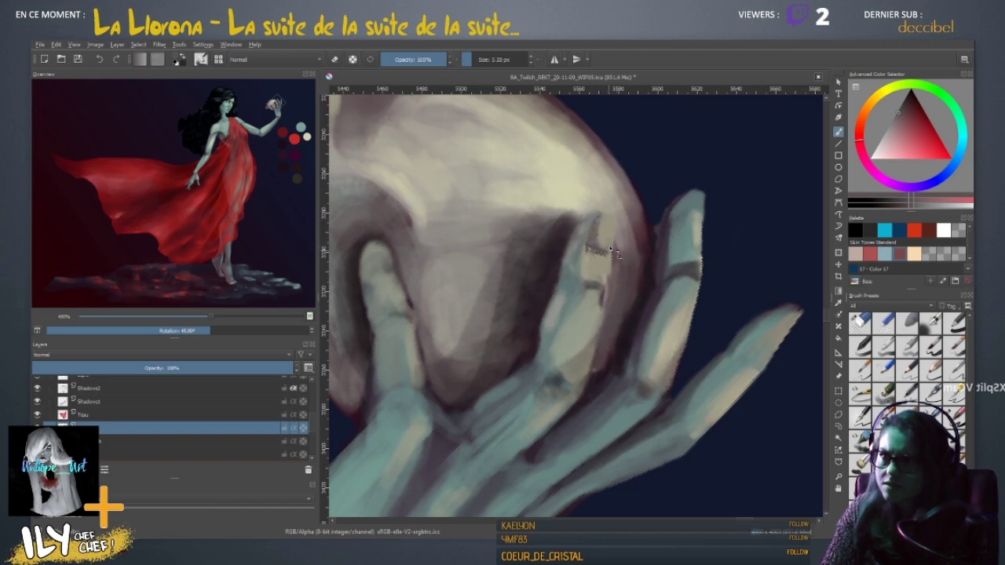
pyautogui.keyDown('ctrl'); pyautogui.click(612, 248); pyautogui.keyUp('ctrl')
pyautogui.moveTo(612, 248); pyautogui.dragTo(614, 247)
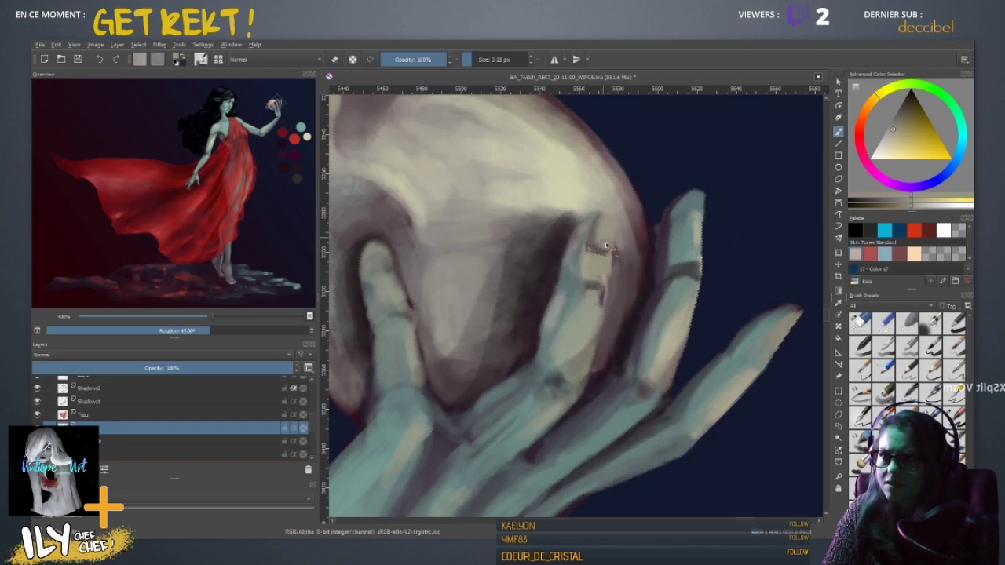
pyautogui.keyDown('ctrl'); pyautogui.click(695, 234); pyautogui.keyUp('ctrl')
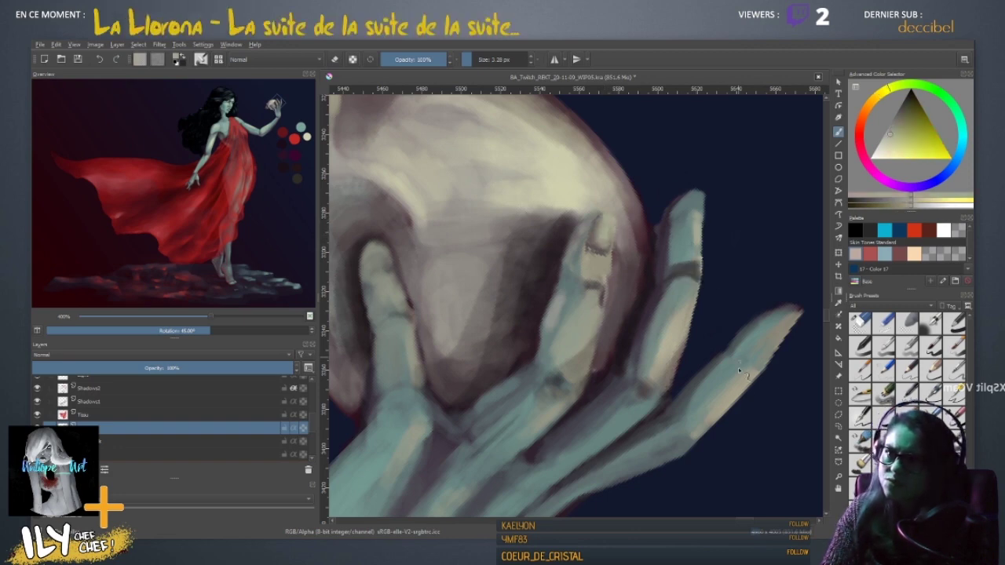
# - Paint pale highlights on the nails of the thumb and the other fingertips, using the cream tone sampled from the canvas colour swatches
pyautogui.moveTo(686, 474); pyautogui.dragTo(648, 243)
pyautogui.moveTo(628, 463); pyautogui.dragTo(684, 287)
pyautogui.moveTo(448, 495); pyautogui.dragTo(708, 243)
pyautogui.moveTo(685, 389); pyautogui.dragTo(550, 141)
pyautogui.moveTo(808, 307); pyautogui.dragTo(444, 107)
pyautogui.keyDown('ctrl'); pyautogui.click(433, 375); pyautogui.keyUp('ctrl')
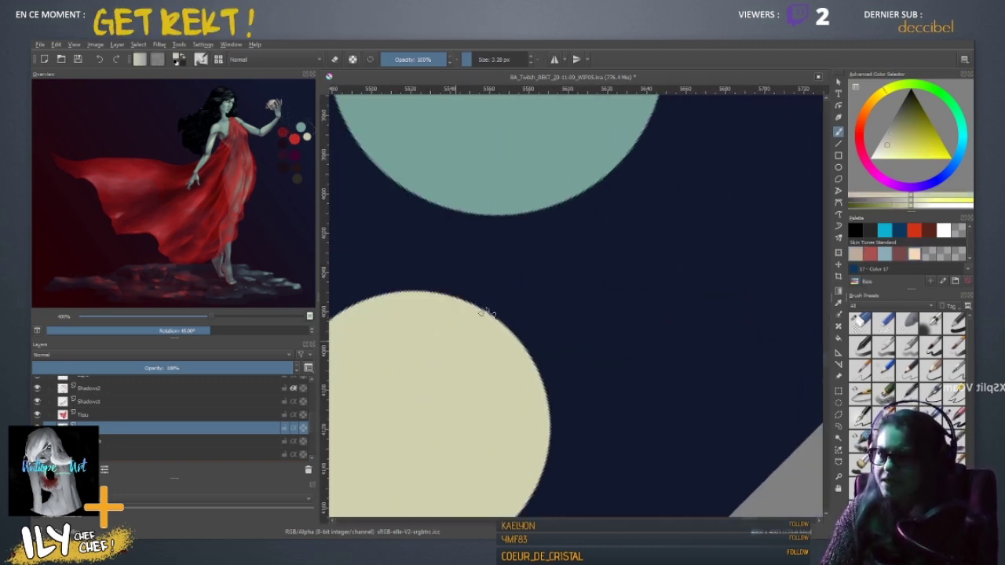
pyautogui.moveTo(485, 312)
pyautogui.mouseDown()
pyautogui.moveTo(500, 260)
pyautogui.moveTo(568, 484)
pyautogui.mouseUp()
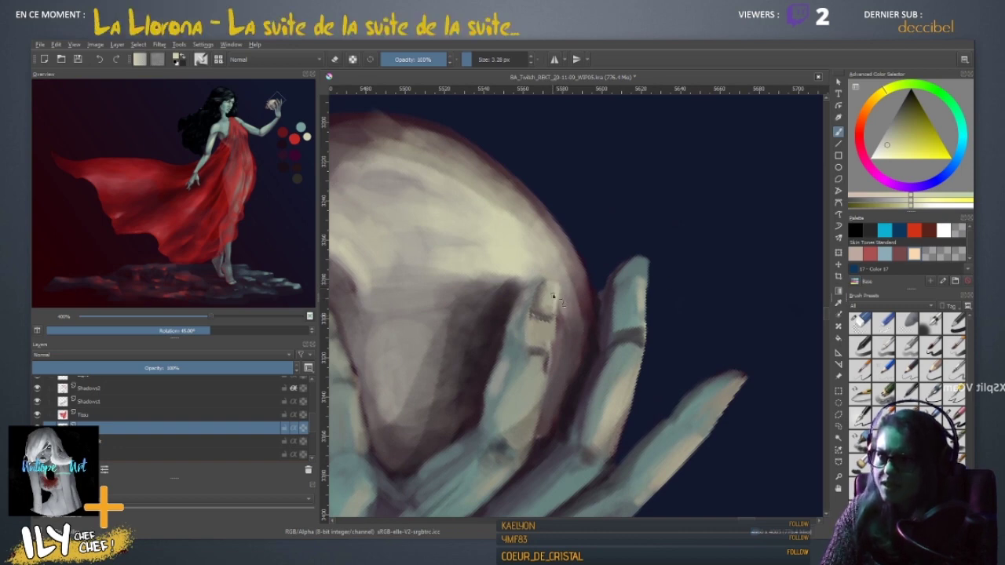
pyautogui.moveTo(435, 388); pyautogui.dragTo(568, 336)
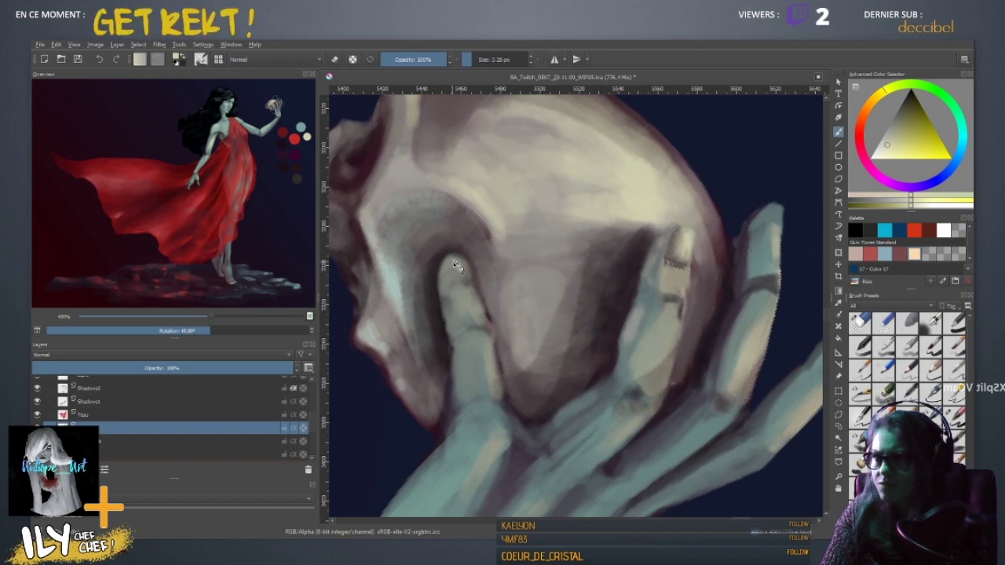
pyautogui.moveTo(632, 274); pyautogui.dragTo(538, 288)
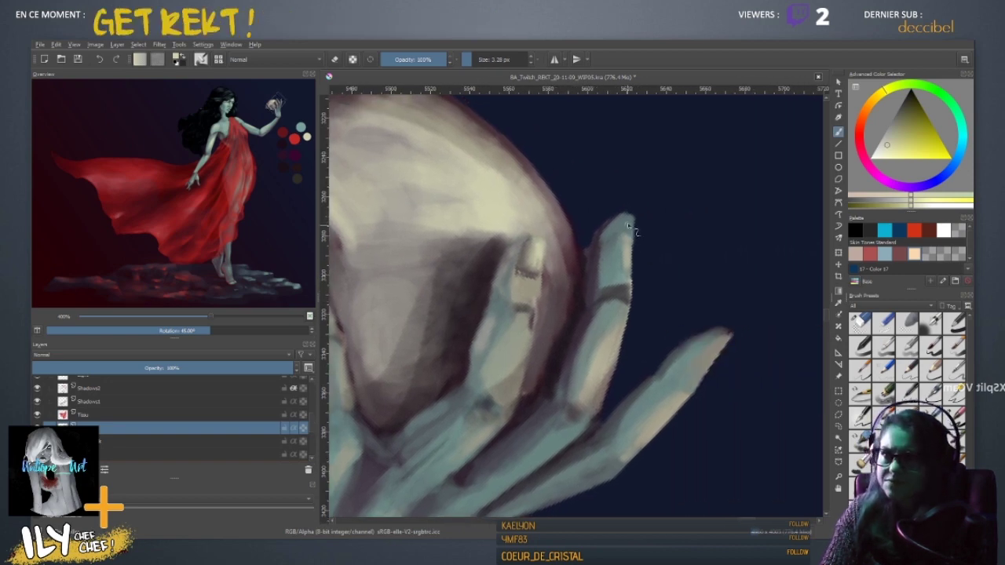
pyautogui.moveTo(632, 221); pyautogui.dragTo(625, 244)
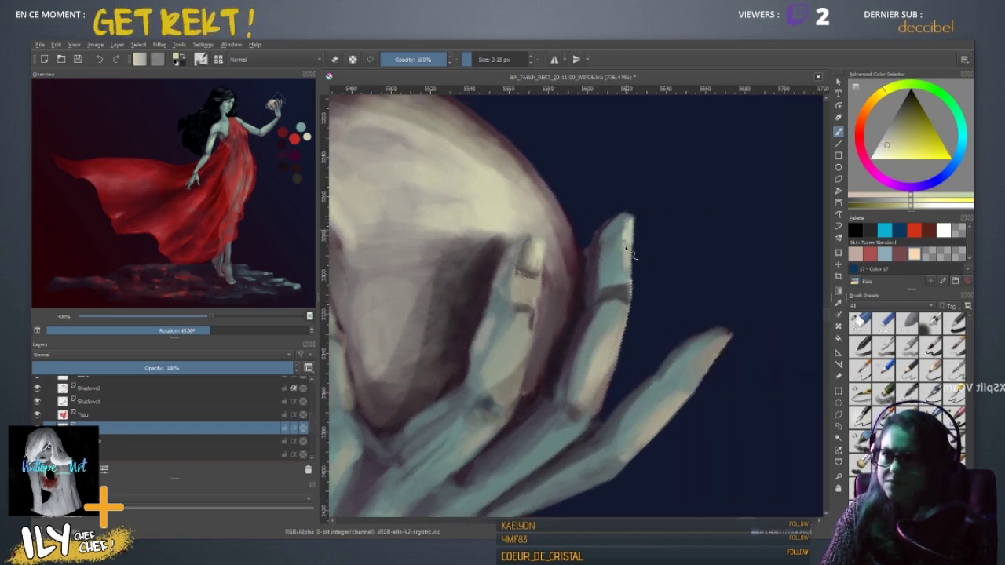
pyautogui.moveTo(730, 368); pyautogui.dragTo(673, 306)
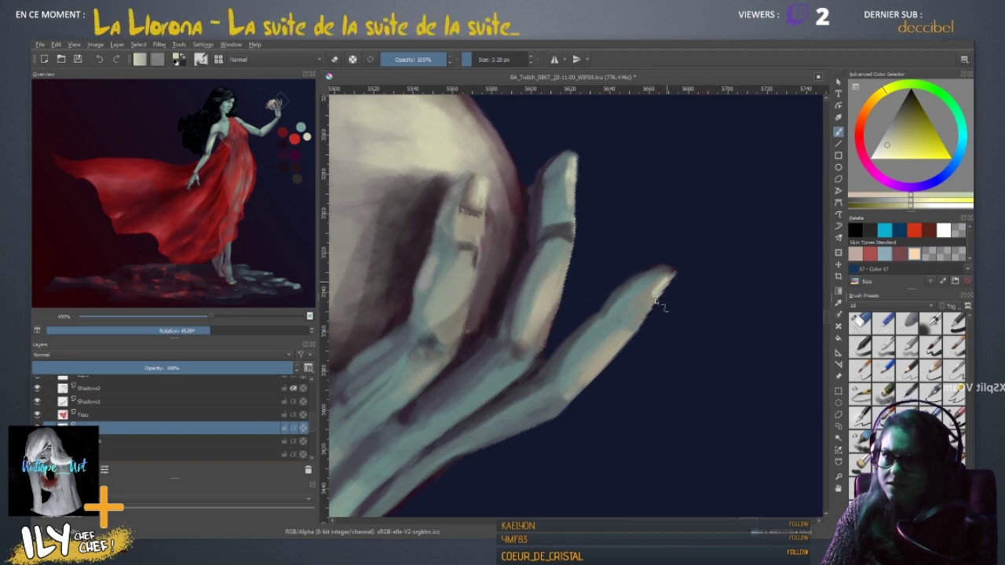
pyautogui.moveTo(652, 291)
pyautogui.mouseDown()
pyautogui.moveTo(674, 276)
pyautogui.moveTo(655, 295)
pyautogui.moveTo(659, 286)
pyautogui.moveTo(637, 272)
pyautogui.moveTo(666, 269)
pyautogui.mouseUp()
# - Outline the nails of the two fingers raised away from the skull in dark purple with the brush of about 3 px
pyautogui.keyDown('ctrl'); pyautogui.click(641, 273); pyautogui.keyUp('ctrl')
pyautogui.keyDown('ctrl'); pyautogui.click(666, 273); pyautogui.keyUp('ctrl')
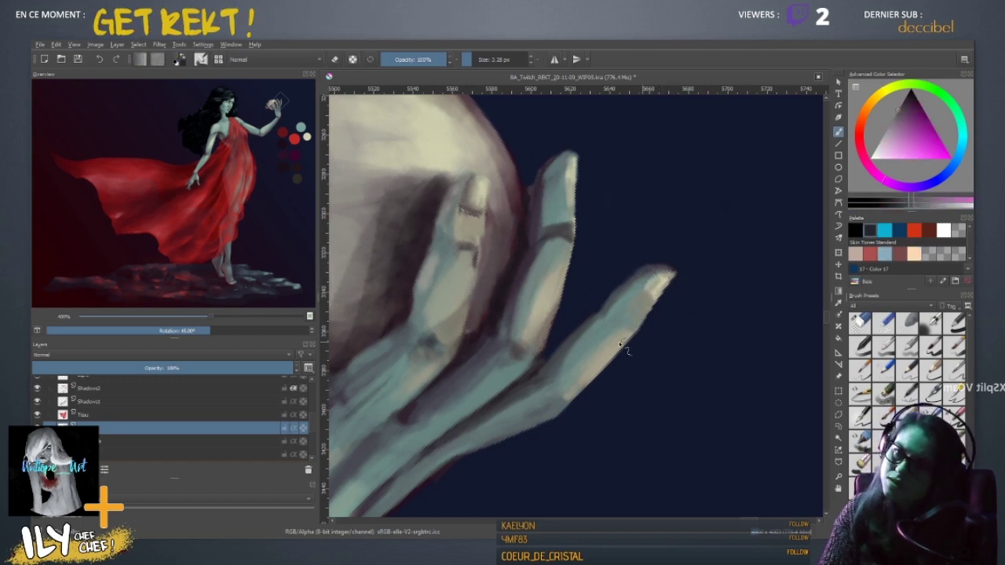
pyautogui.moveTo(602, 341); pyautogui.dragTo(690, 369)
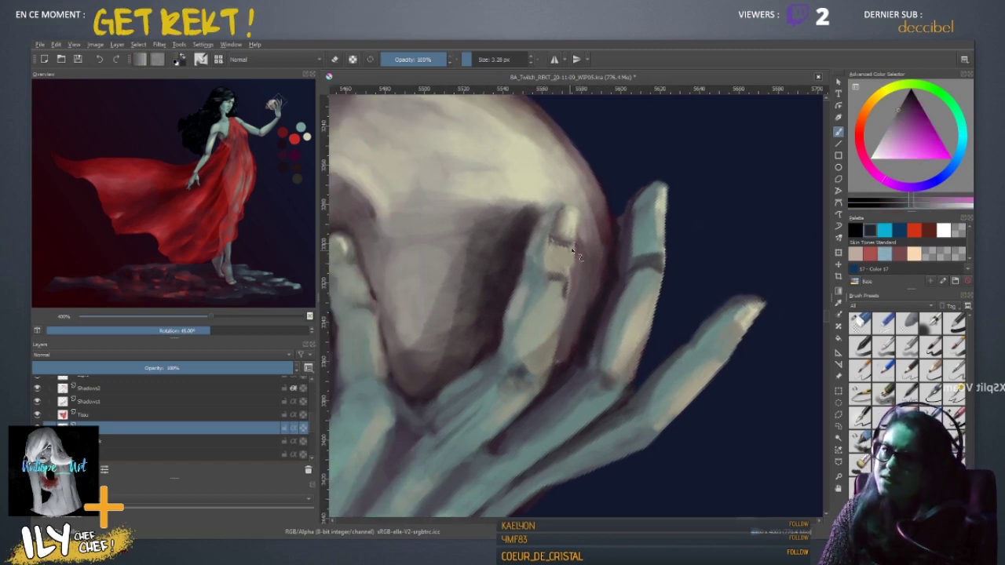
pyautogui.keyDown('ctrl'); pyautogui.click(617, 296); pyautogui.keyUp('ctrl')
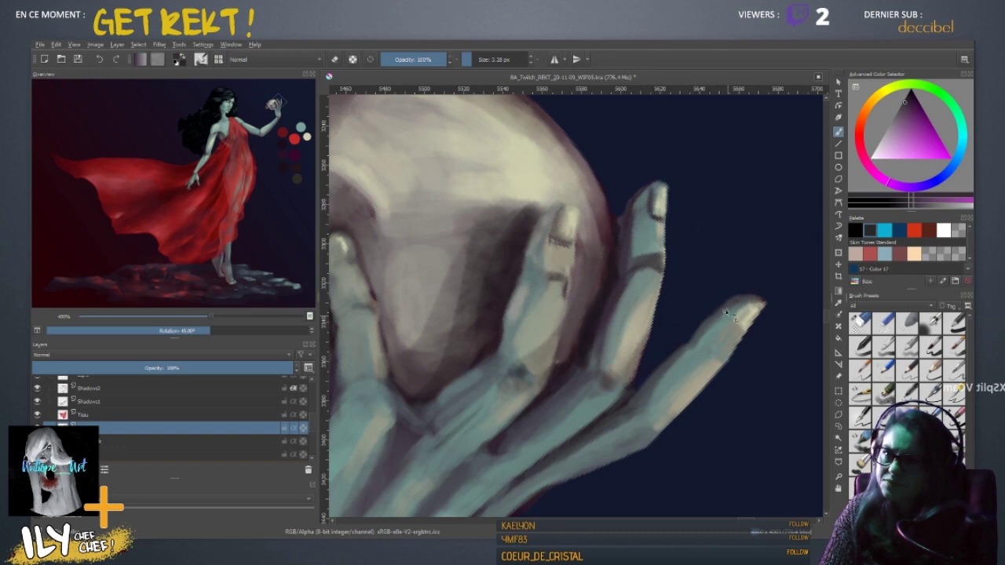
# - Refine the thumb's nail with fine strokes in shadow, skin and pale nail tones sampled from the thumb
pyautogui.press('5')
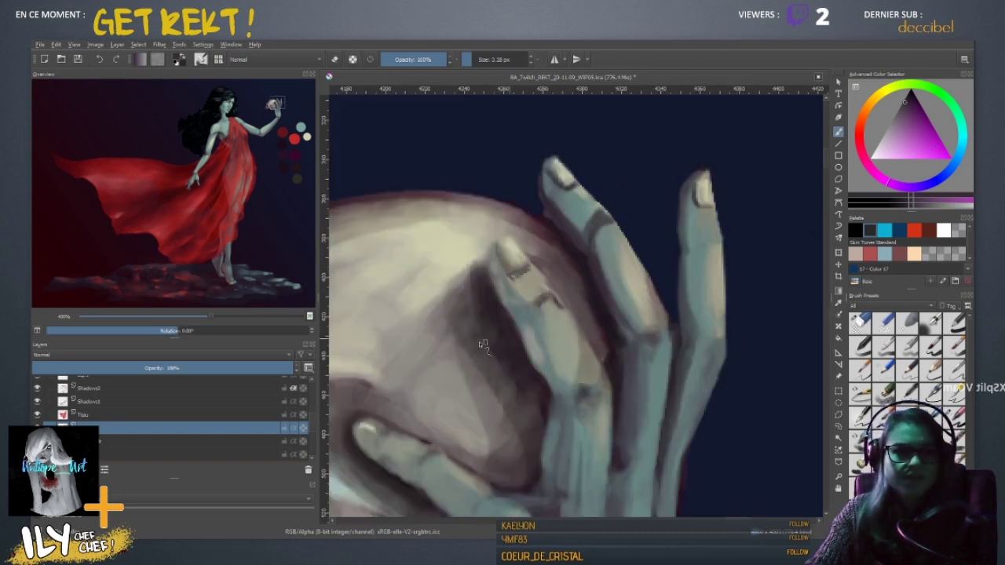
pyautogui.moveTo(579, 340); pyautogui.dragTo(723, 241)
pyautogui.moveTo(545, 405); pyautogui.dragTo(509, 373)
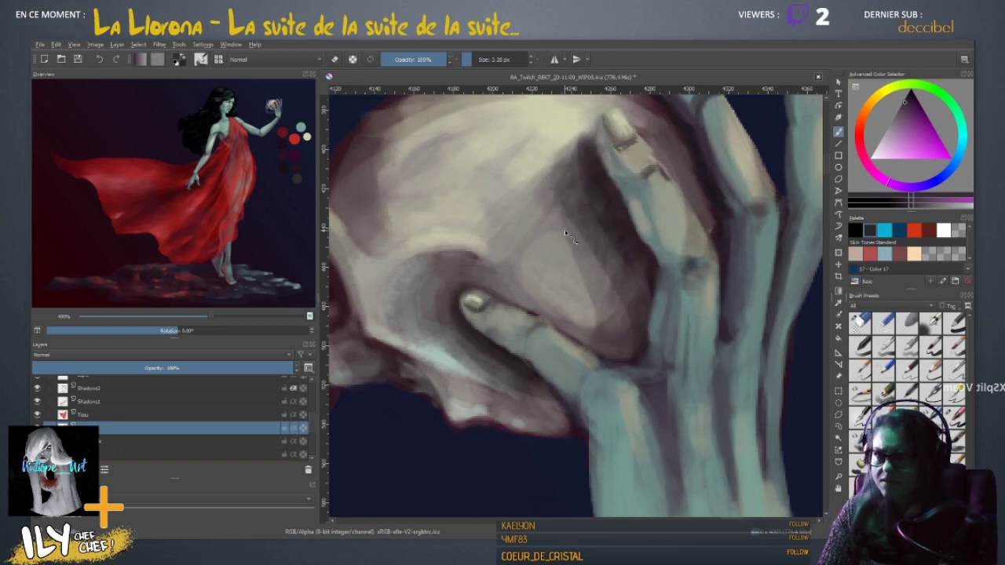
pyautogui.scroll(-8, 566, 233)
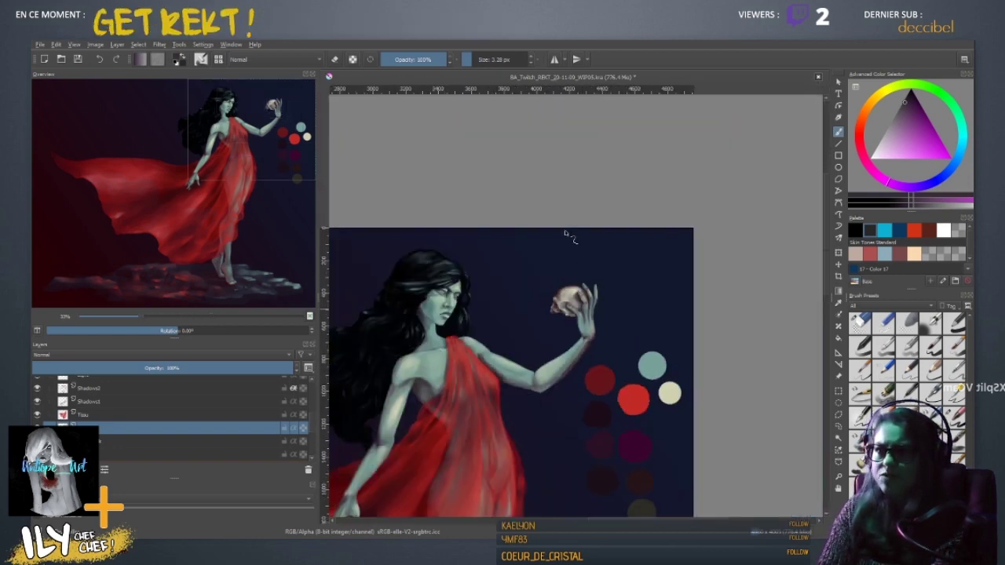
pyautogui.scroll(8, 565, 233)
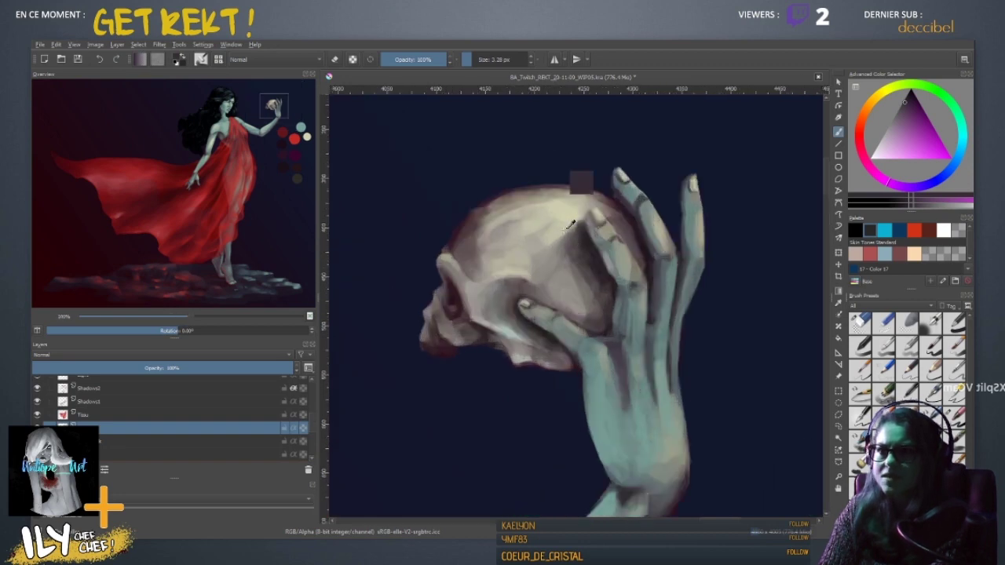
pyautogui.scroll(1, 566, 233)
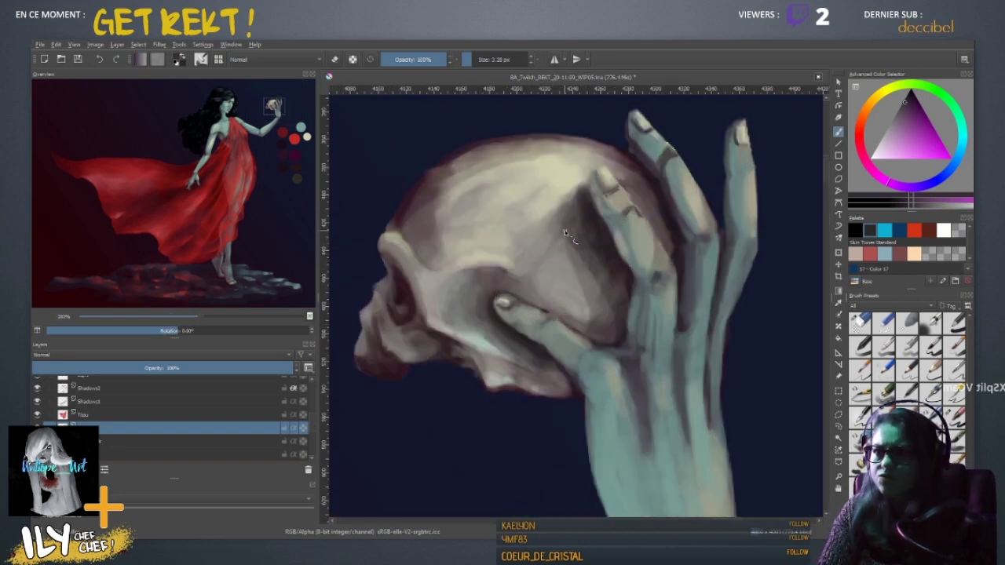
pyautogui.moveTo(526, 356); pyautogui.dragTo(486, 373)
pyautogui.keyDown('ctrl'); pyautogui.click(506, 348); pyautogui.keyUp('ctrl')
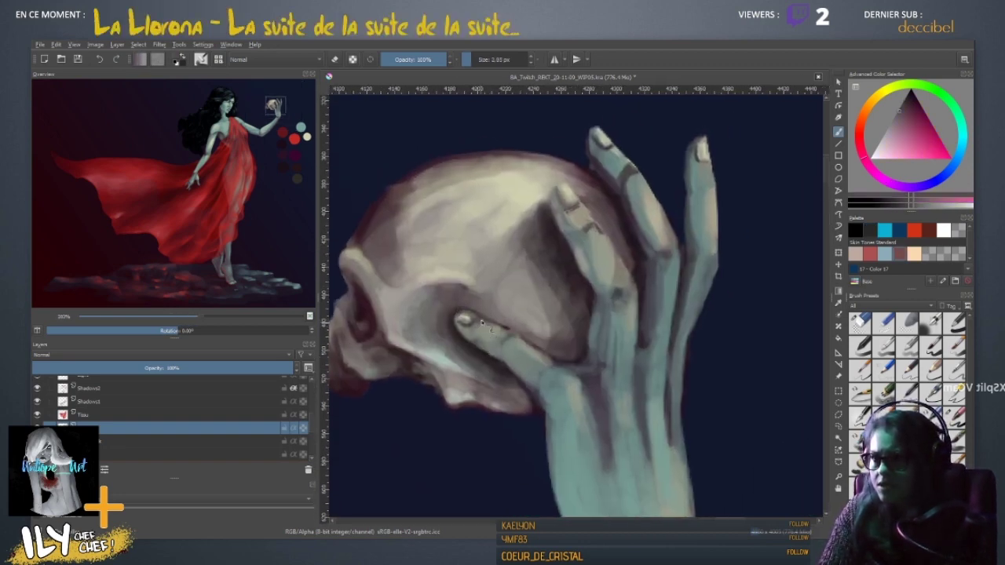
pyautogui.keyDown('ctrl'); pyautogui.click(493, 331); pyautogui.keyUp('ctrl')
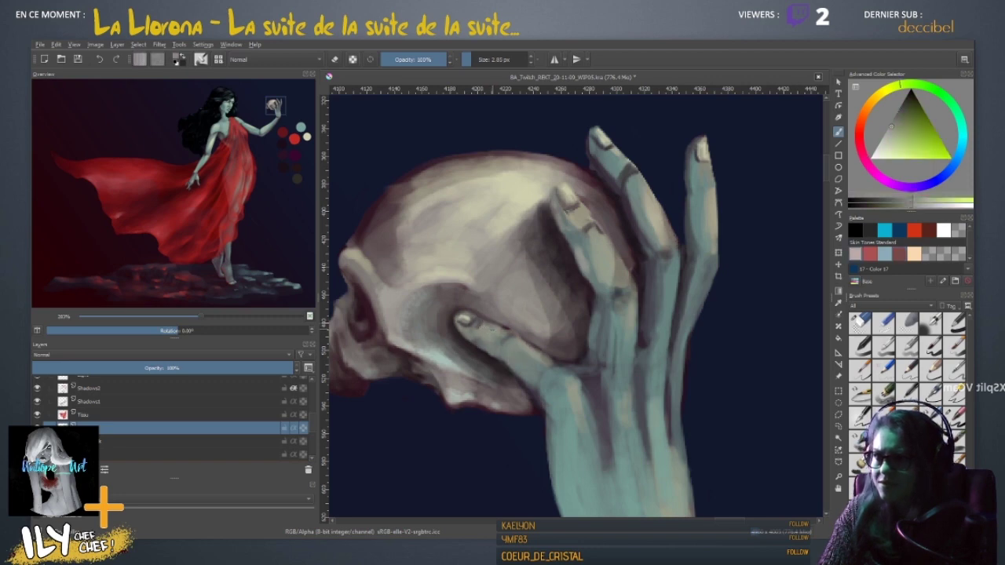
pyautogui.keyDown('ctrl'); pyautogui.click(470, 319); pyautogui.keyUp('ctrl')
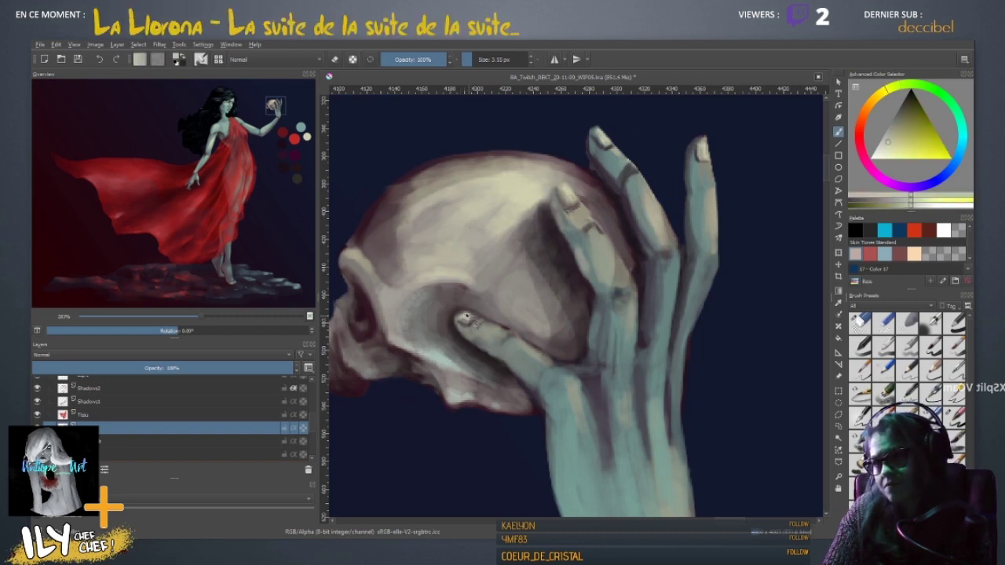
pyautogui.keyDown('ctrl'); pyautogui.click(463, 325); pyautogui.keyUp('ctrl')
# - Refine the nail and tip of the raised finger just behind the skull with sampled nail and skin tones at about 3.5 px
pyautogui.moveTo(620, 203); pyautogui.dragTo(558, 312)
pyautogui.keyDown('ctrl'); pyautogui.click(536, 249); pyautogui.keyUp('ctrl')
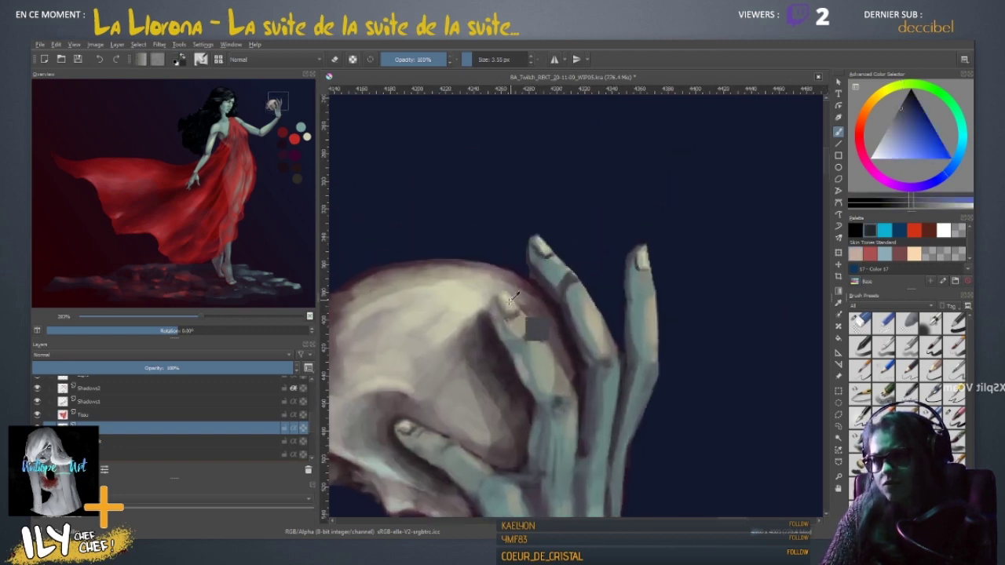
pyautogui.keyDown('ctrl'); pyautogui.click(535, 246); pyautogui.keyUp('ctrl')
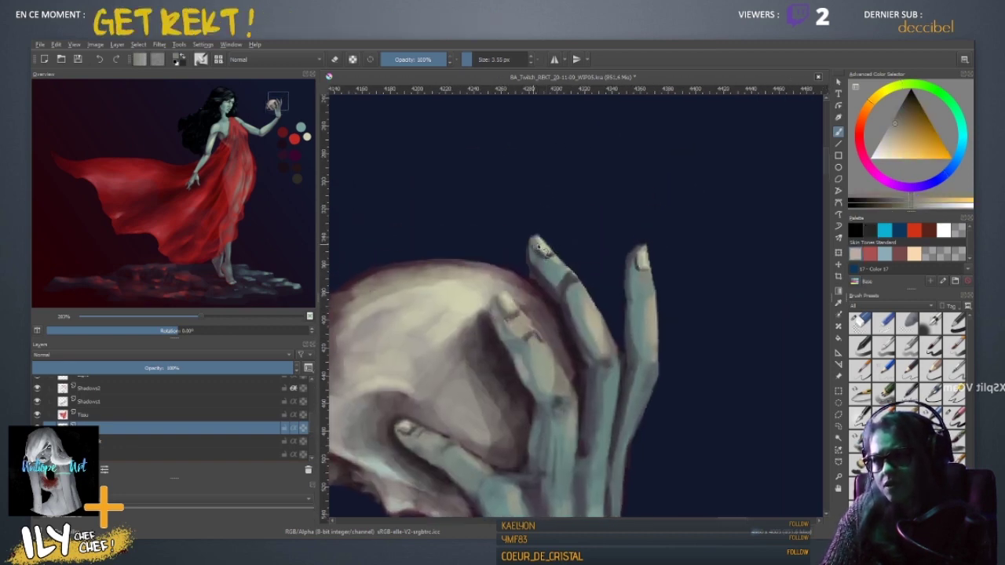
pyautogui.keyDown('ctrl'); pyautogui.click(544, 258); pyautogui.keyUp('ctrl')
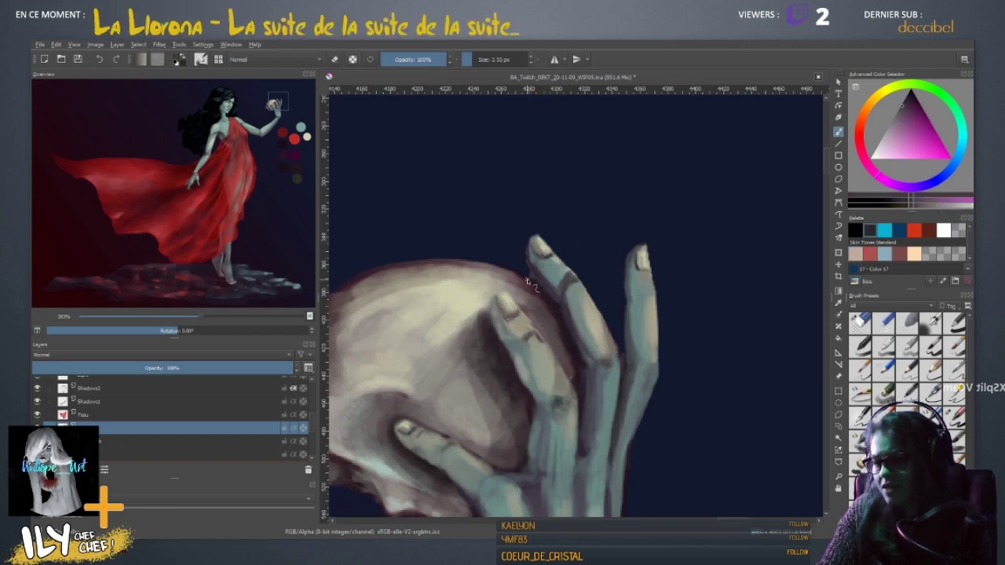
pyautogui.press('e')
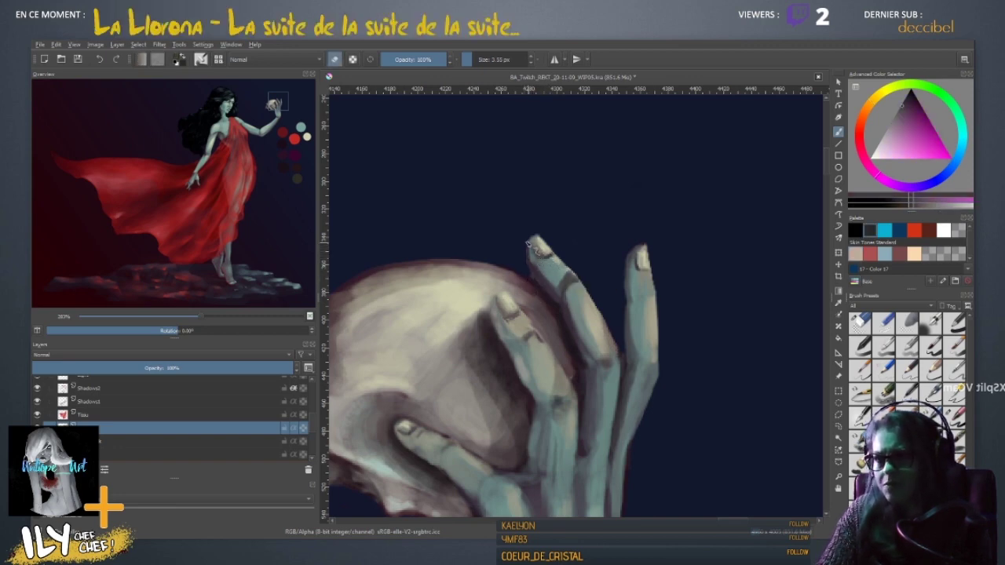
pyautogui.keyDown('ctrl'); pyautogui.click(539, 251); pyautogui.keyUp('ctrl')
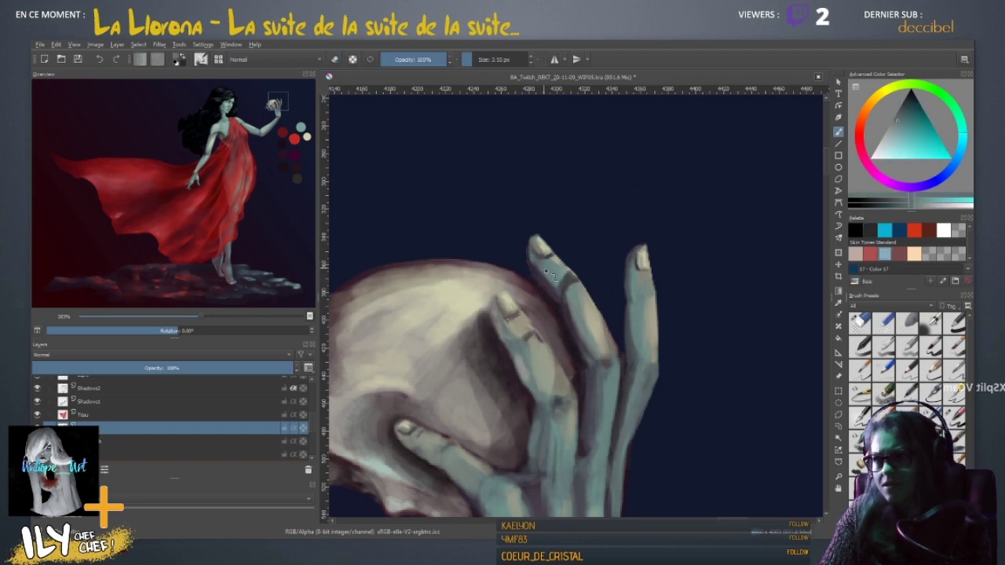
pyautogui.press('e')
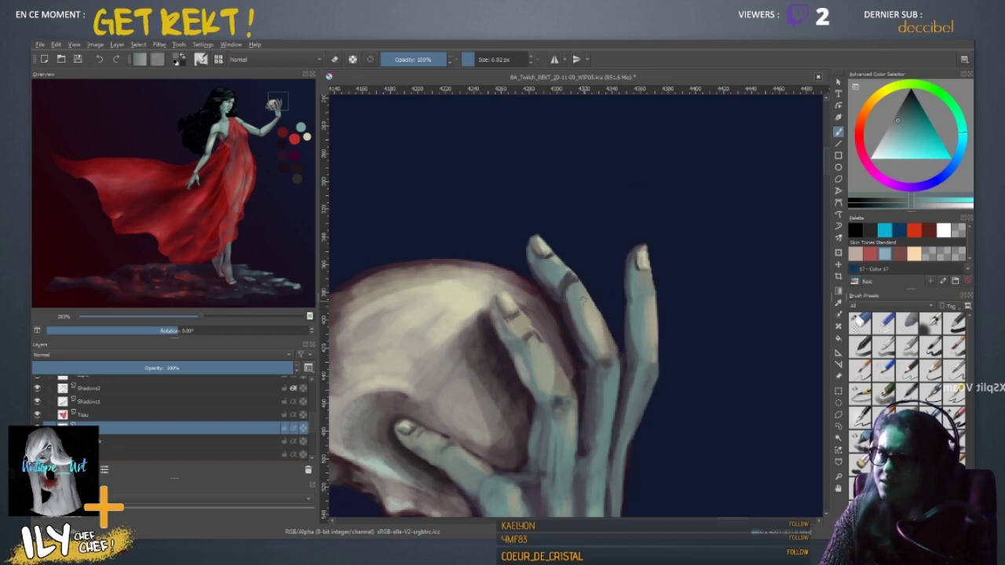
# - Blend the skin and shadow between that finger's nail and first joint with sampled tones, reducing the brush to about 4 px
pyautogui.keyDown('ctrl'); pyautogui.click(575, 293); pyautogui.keyUp('ctrl')
pyautogui.moveTo(567, 294)
pyautogui.mouseDown()
pyautogui.moveTo(576, 279)
pyautogui.moveTo(558, 287)
pyautogui.moveTo(542, 259)
pyautogui.mouseUp()
pyautogui.keyDown('ctrl'); pyautogui.click(571, 278); pyautogui.keyUp('ctrl')
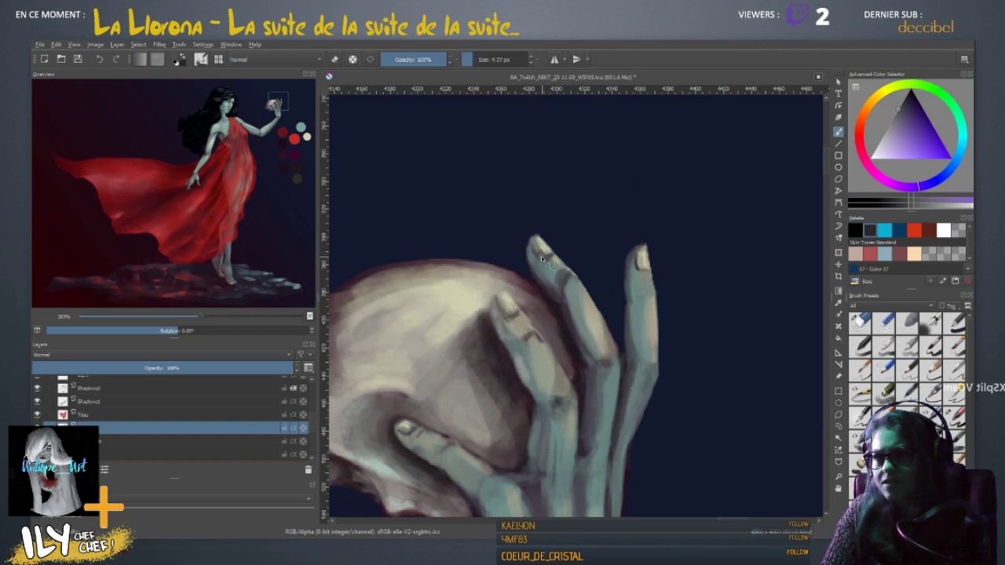
pyautogui.keyDown('ctrl'); pyautogui.click(544, 259); pyautogui.keyUp('ctrl')
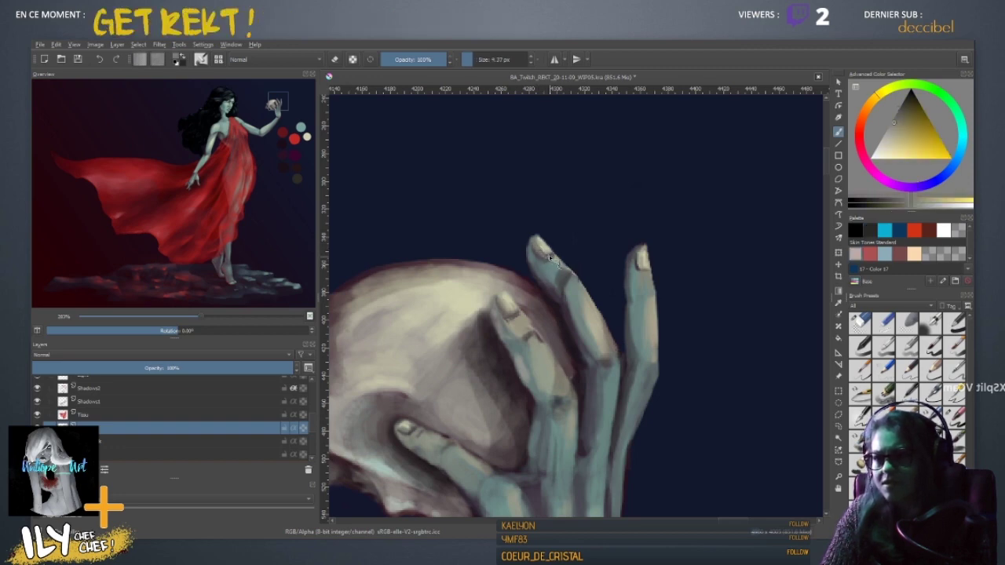
pyautogui.keyDown('ctrl'); pyautogui.click(553, 255); pyautogui.keyUp('ctrl')
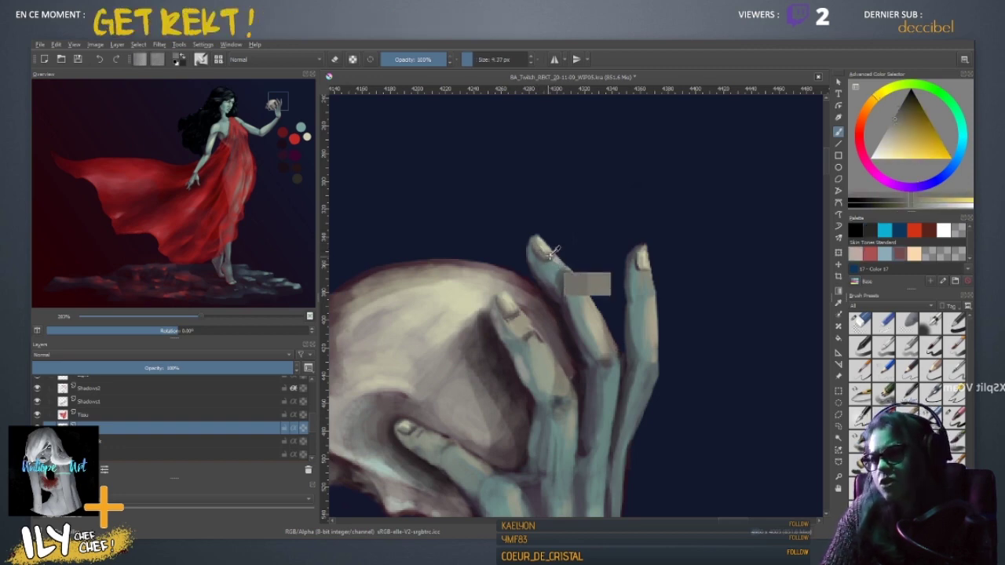
# - Soften the outermost finger's nail outline and the skin around it with tones sampled from the fingertip
pyautogui.keyDown('ctrl'); pyautogui.click(642, 267); pyautogui.keyUp('ctrl')
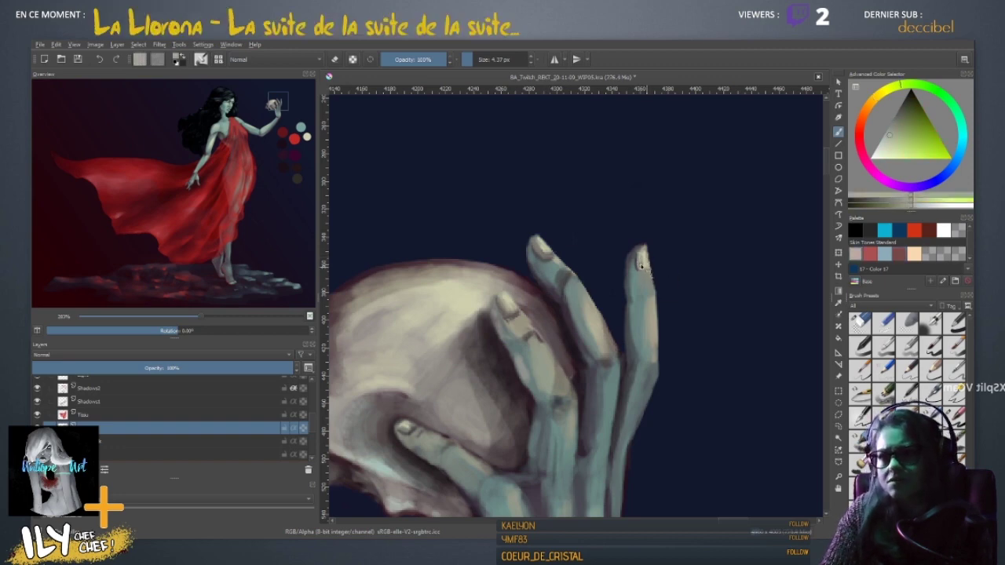
pyautogui.keyDown('ctrl'); pyautogui.click(638, 256); pyautogui.keyUp('ctrl')
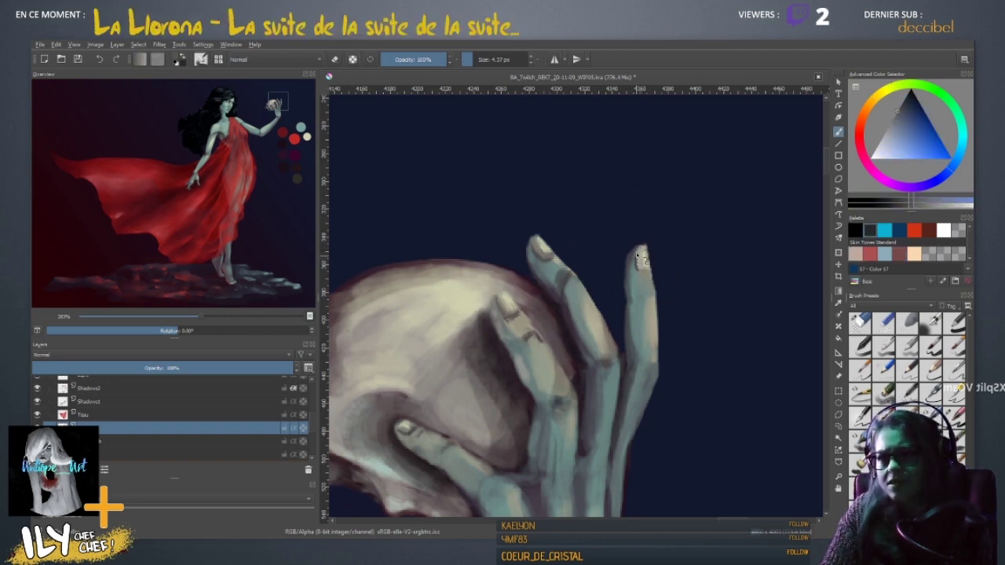
pyautogui.moveTo(638, 269); pyautogui.dragTo(649, 279)
pyautogui.keyDown('ctrl'); pyautogui.click(638, 269); pyautogui.keyUp('ctrl')
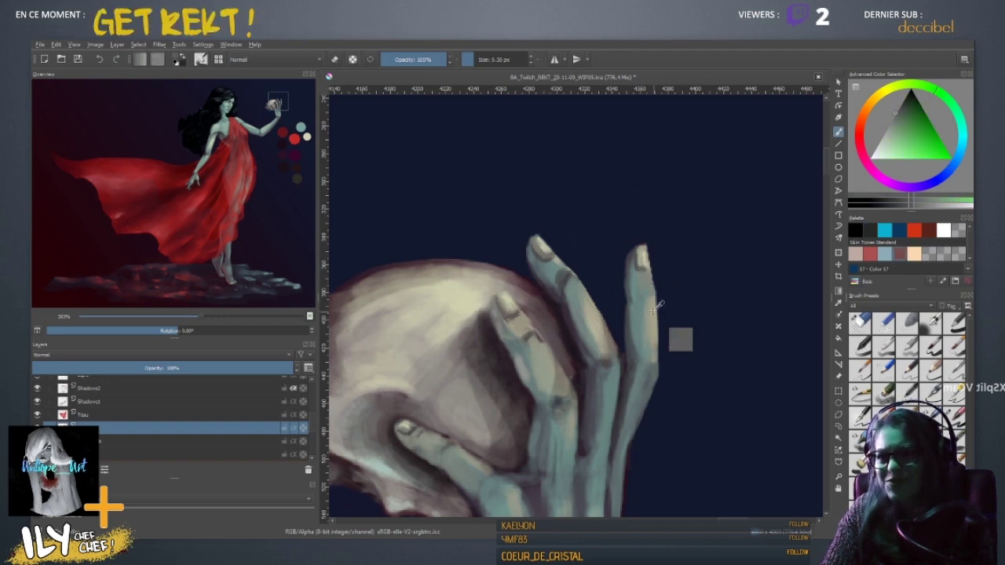
# - Rework the base of the outermost finger's nail with sampled nail and grey-green skin tones at about 8 px
pyautogui.keyDown('ctrl'); pyautogui.click(644, 301); pyautogui.keyUp('ctrl')
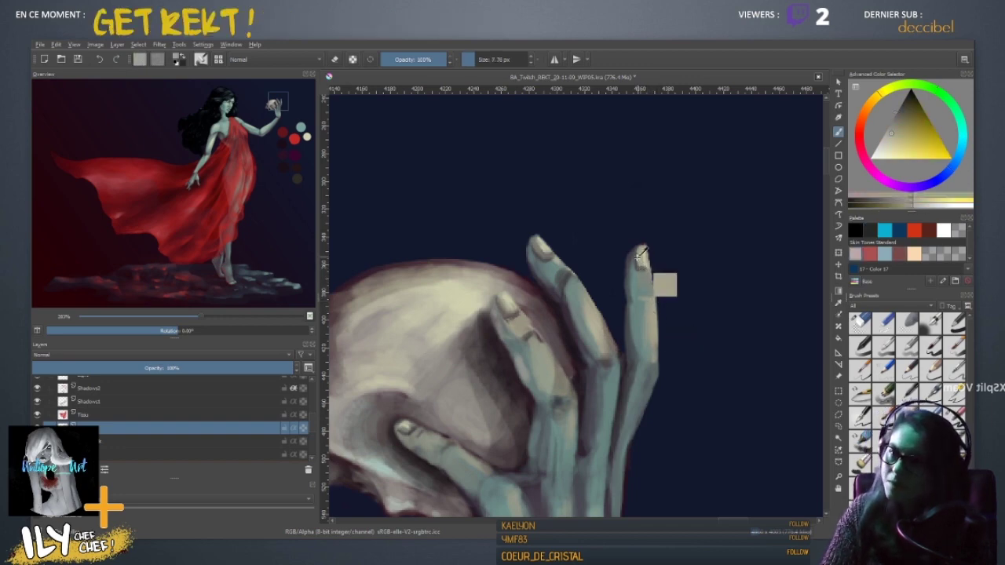
pyautogui.keyDown('ctrl'); pyautogui.click(639, 260); pyautogui.keyUp('ctrl')
pyautogui.keyDown('ctrl'); pyautogui.click(639, 260); pyautogui.keyUp('ctrl')
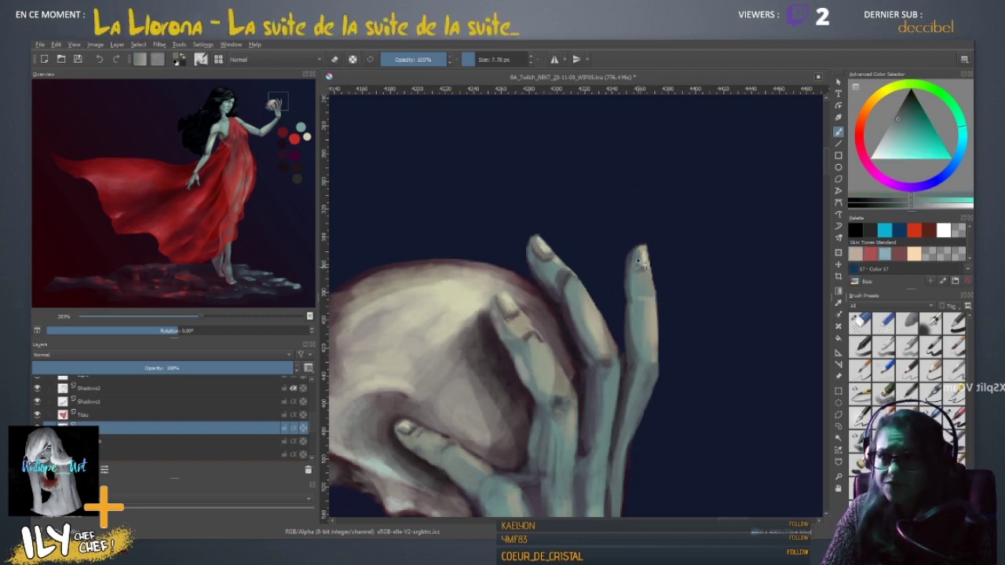
# - Lighten and blend the dark crease at the first joint of the neighbouring raised finger with sampled skin and shadow tones at about 8.4 px
pyautogui.keyDown('ctrl'); pyautogui.click(590, 310); pyautogui.keyUp('ctrl')
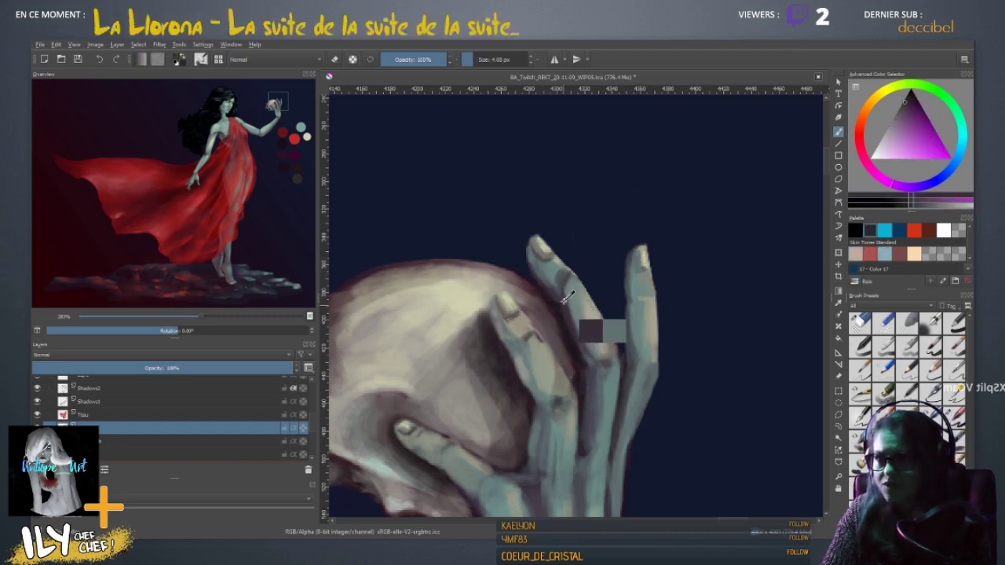
pyautogui.keyDown('ctrl'); pyautogui.click(581, 287); pyautogui.keyUp('ctrl')
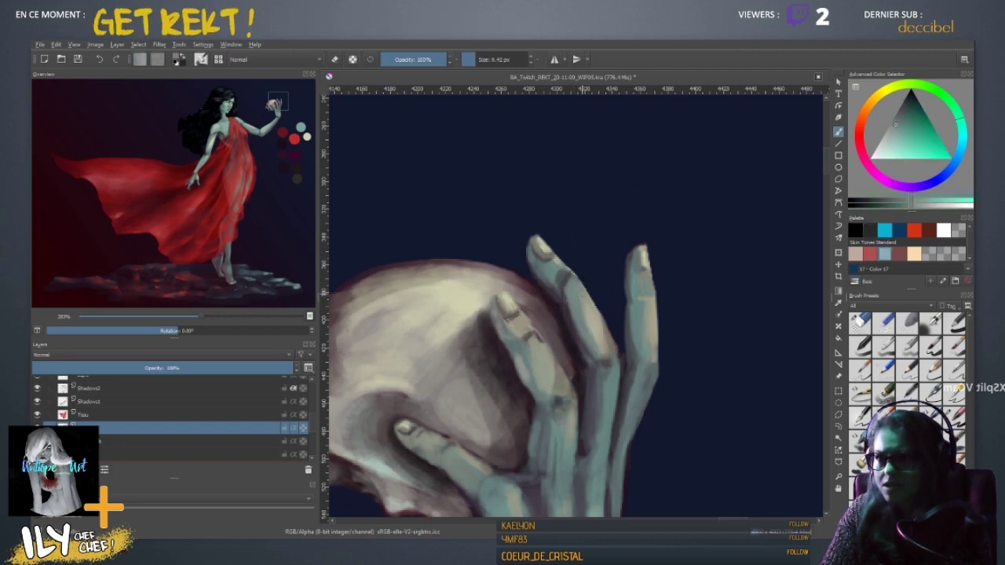
pyautogui.keyDown('ctrl'); pyautogui.click(558, 285); pyautogui.keyUp('ctrl')
pyautogui.keyDown('ctrl'); pyautogui.click(556, 277); pyautogui.keyUp('ctrl')
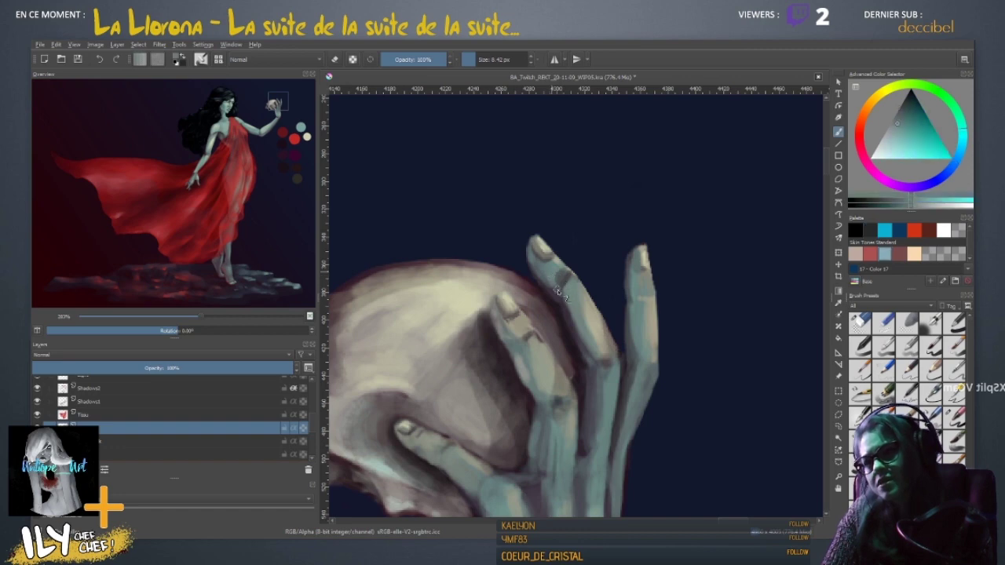
pyautogui.keyDown('ctrl'); pyautogui.click(568, 270); pyautogui.keyUp('ctrl')
pyautogui.moveTo(562, 286)
pyautogui.mouseDown()
pyautogui.moveTo(567, 273)
pyautogui.moveTo(562, 283)
pyautogui.mouseUp()
pyautogui.keyDown('ctrl'); pyautogui.click(564, 282); pyautogui.keyUp('ctrl')
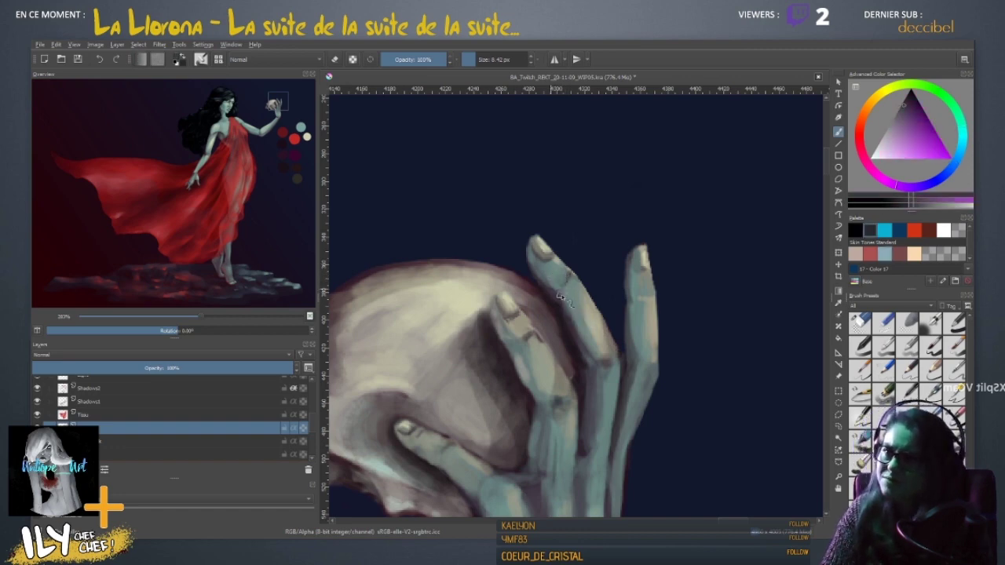
pyautogui.keyDown('ctrl'); pyautogui.click(567, 281); pyautogui.keyUp('ctrl')
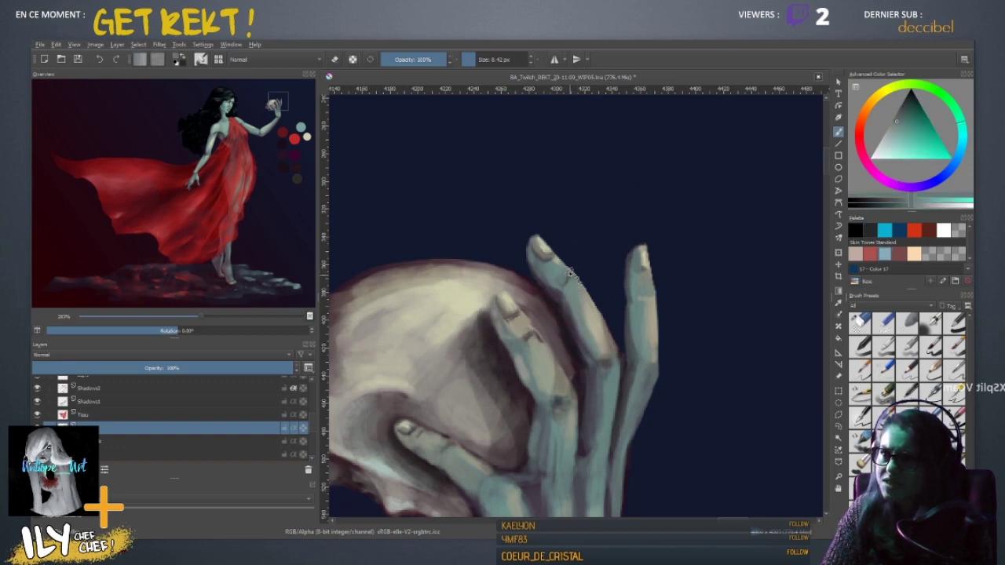
pyautogui.keyDown('ctrl'); pyautogui.click(569, 281); pyautogui.keyUp('ctrl')
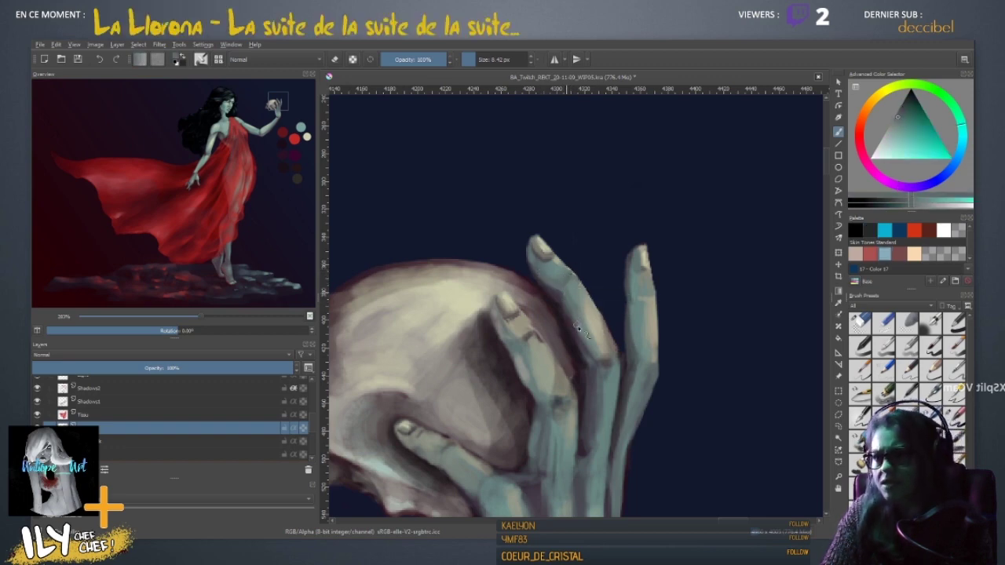
pyautogui.keyDown('ctrl'); pyautogui.click(548, 287); pyautogui.keyUp('ctrl')
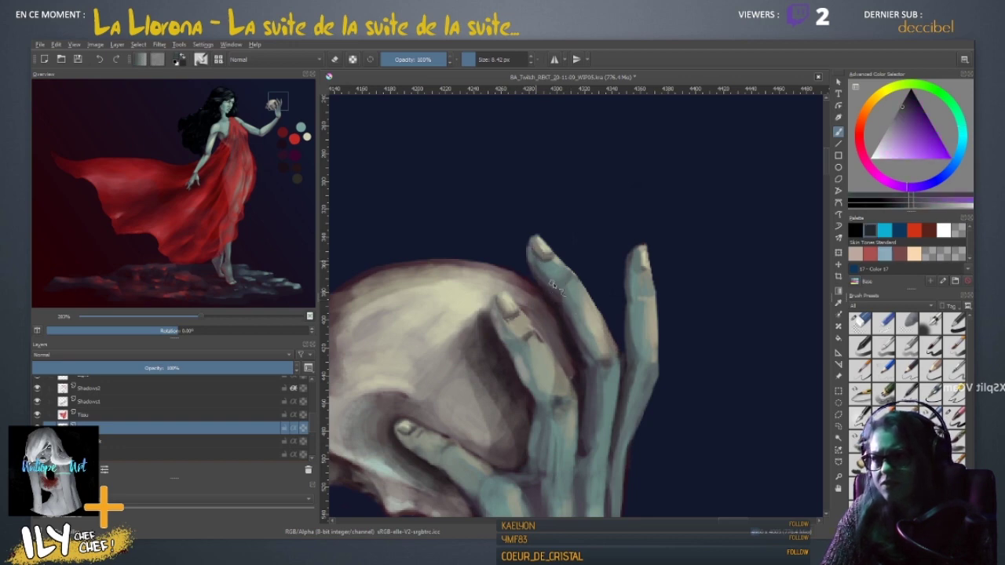
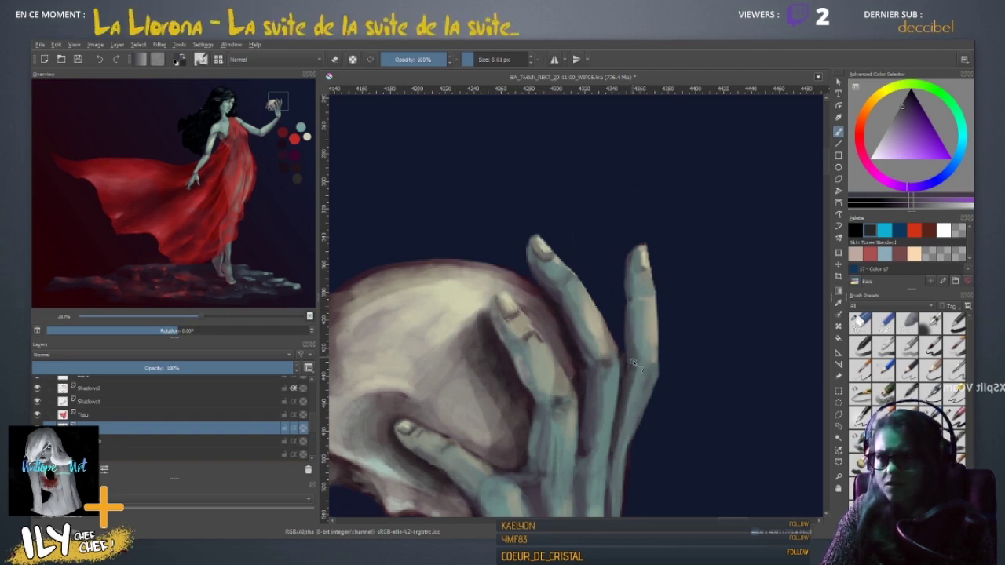
# - Reduce the brush to about 4 px and touch up the shadows on the two outer raised fingers with dark purple
pyautogui.moveTo(652, 269)
pyautogui.mouseDown()
pyautogui.moveTo(679, 262)
pyautogui.moveTo(566, 251)
pyautogui.moveTo(575, 313)
pyautogui.moveTo(569, 321)
pyautogui.moveTo(557, 314)
pyautogui.mouseUp()
pyautogui.moveTo(592, 248); pyautogui.dragTo(588, 248)
pyautogui.scroll(-5, 583, 245)
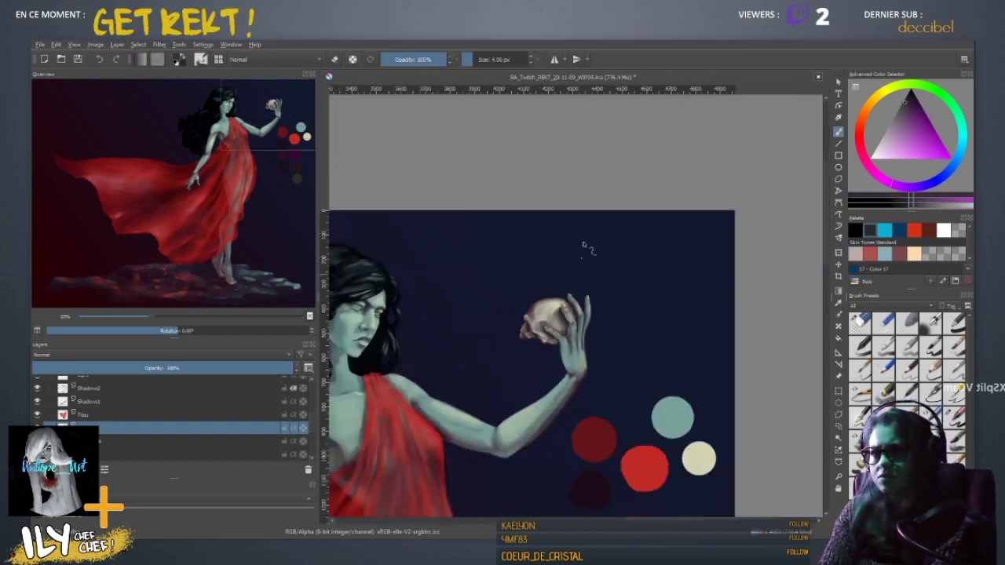
pyautogui.scroll(5, 583, 245)
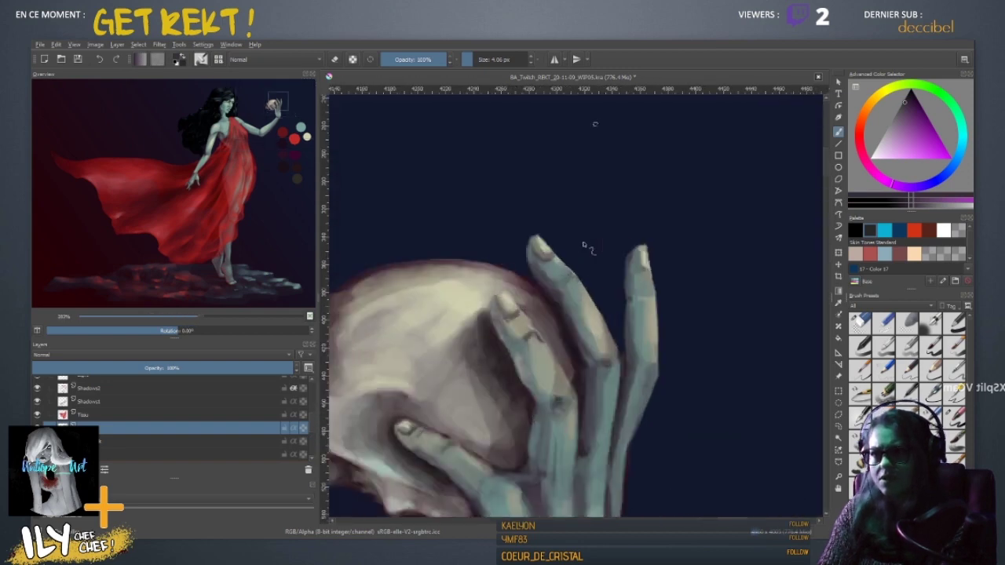
pyautogui.moveTo(540, 249); pyautogui.dragTo(567, 308)
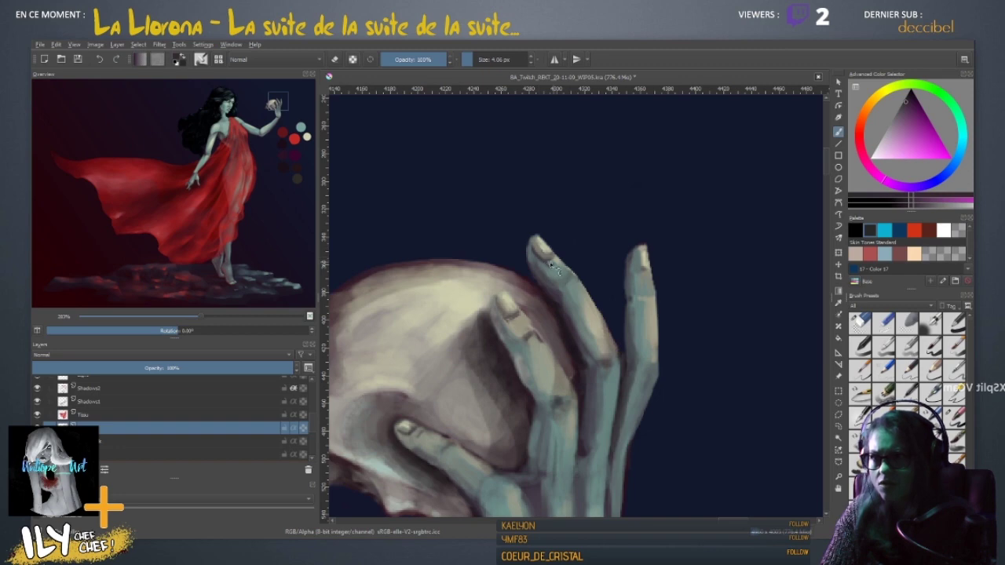
# - Redefine the nail of the raised finger beside the outermost one with sampled pale nail, skin and dark cuticle tones at about 4 px
pyautogui.keyDown('ctrl'); pyautogui.click(548, 261); pyautogui.keyUp('ctrl')
pyautogui.keyDown('ctrl'); pyautogui.click(555, 262); pyautogui.keyUp('ctrl')
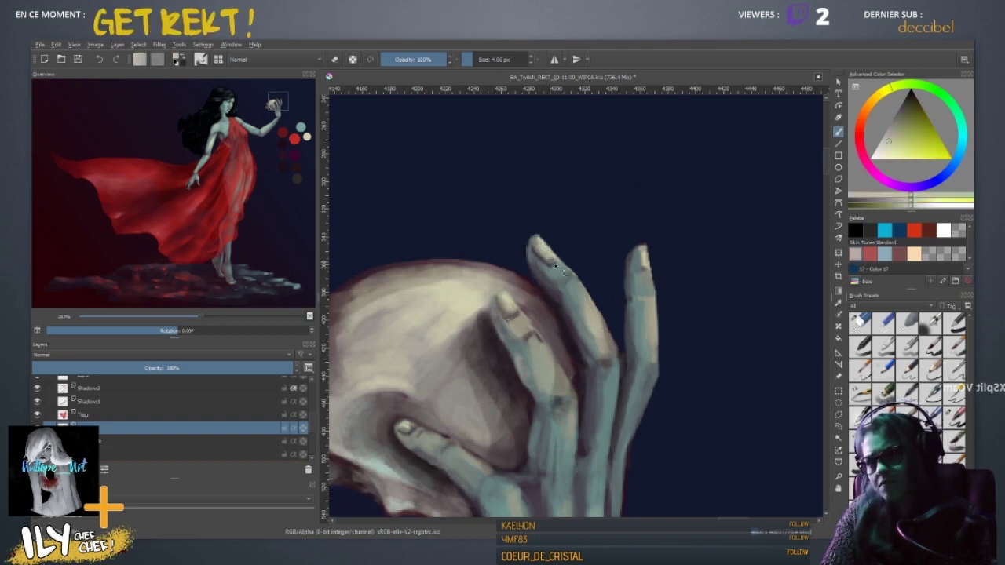
pyautogui.keyDown('ctrl'); pyautogui.click(557, 265); pyautogui.keyUp('ctrl')
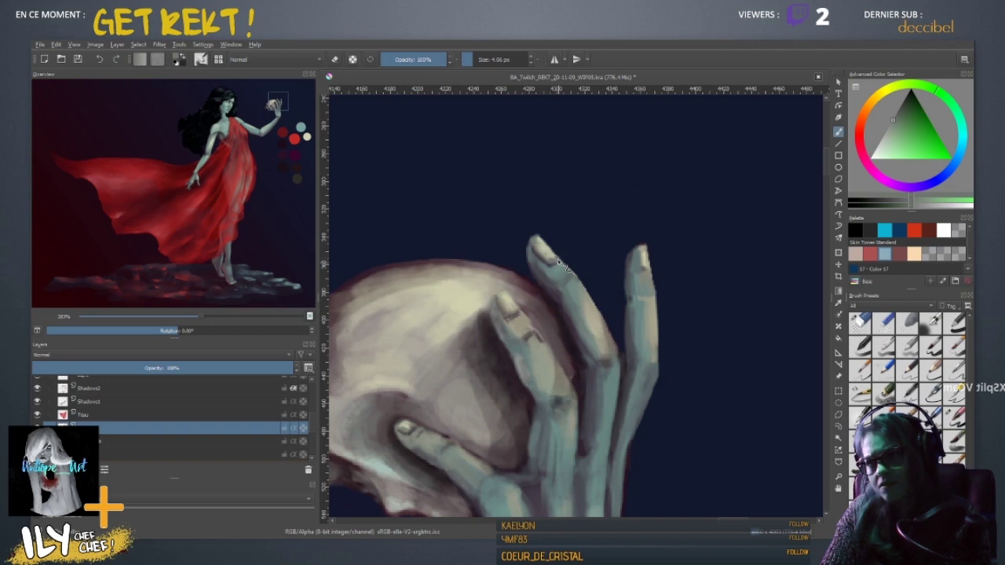
pyautogui.keyDown('ctrl'); pyautogui.click(556, 262); pyautogui.keyUp('ctrl')
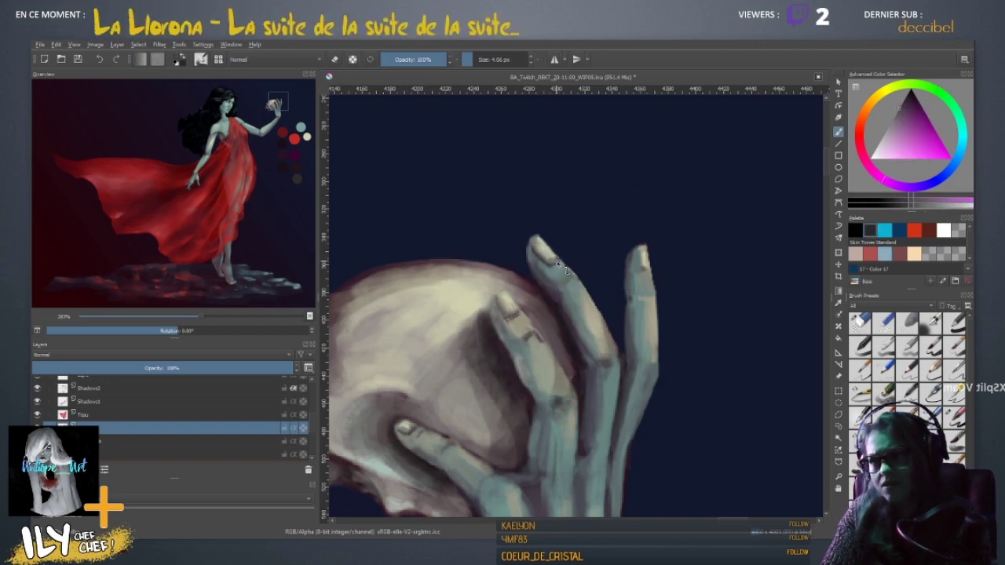
pyautogui.keyDown('ctrl'); pyautogui.click(559, 260); pyautogui.keyUp('ctrl')
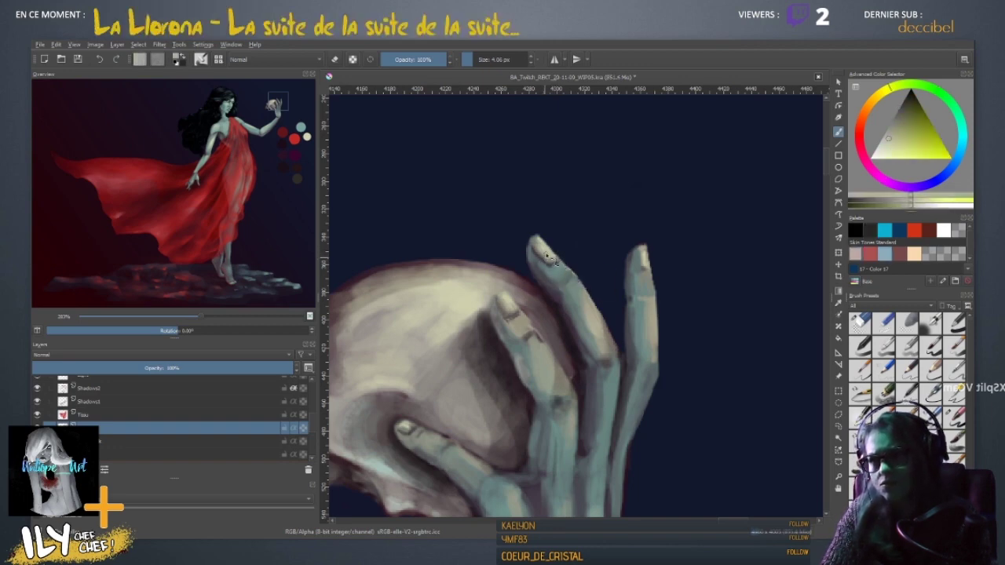
pyautogui.keyDown('ctrl'); pyautogui.click(542, 256); pyautogui.keyUp('ctrl')
pyautogui.keyDown('ctrl'); pyautogui.click(547, 264); pyautogui.keyUp('ctrl')
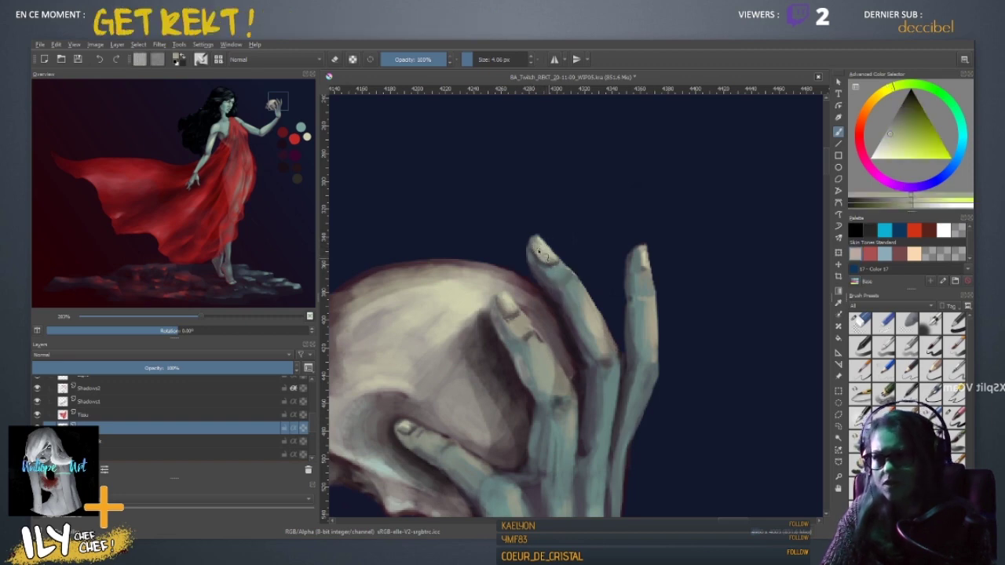
# - Blend that finger's cuticle into the skin below it with sampled teal skin tones and touch up the pale nail
pyautogui.keyDown('ctrl'); pyautogui.click(560, 267); pyautogui.keyUp('ctrl')
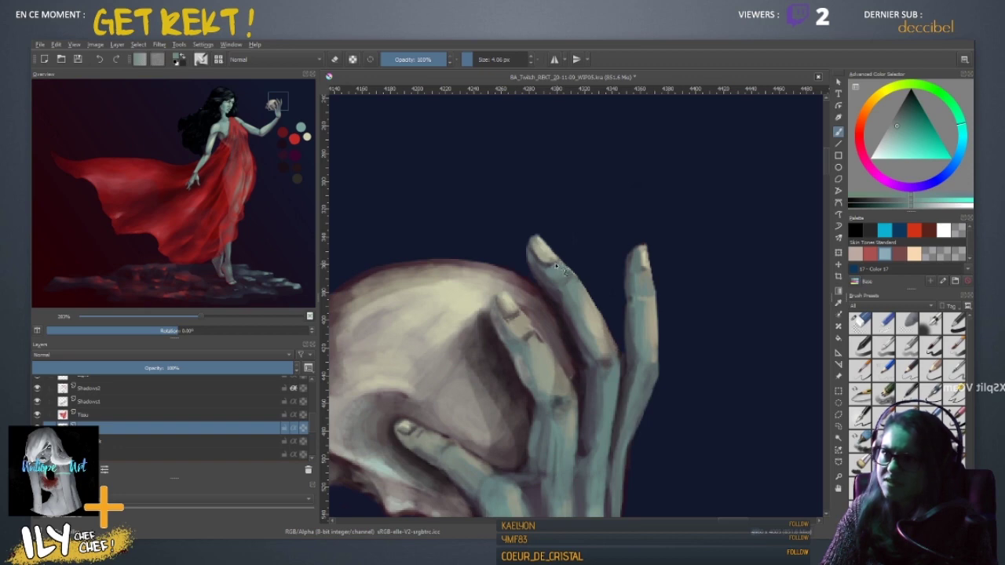
pyautogui.keyDown('ctrl'); pyautogui.click(557, 266); pyautogui.keyUp('ctrl')
pyautogui.keyDown('ctrl'); pyautogui.click(552, 267); pyautogui.keyUp('ctrl')
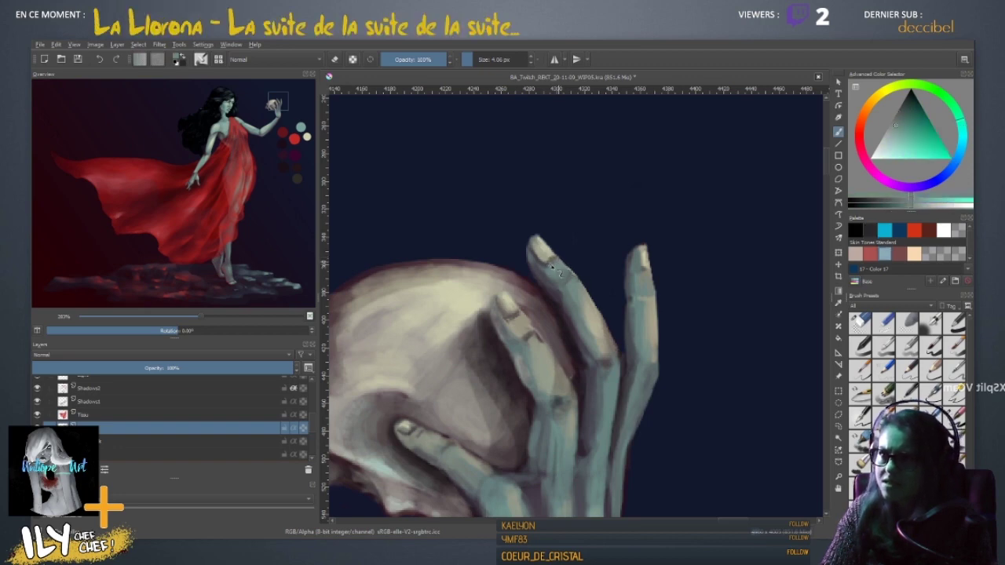
pyautogui.keyDown('ctrl'); pyautogui.click(555, 261); pyautogui.keyUp('ctrl')
pyautogui.keyDown('ctrl'); pyautogui.click(559, 261); pyautogui.keyUp('ctrl')
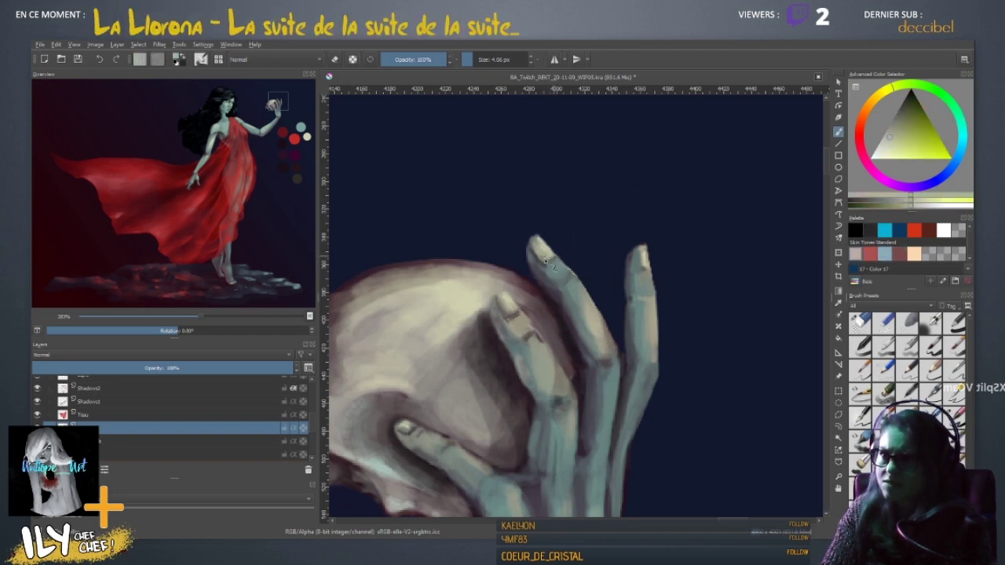
pyautogui.keyDown('ctrl'); pyautogui.click(559, 273); pyautogui.keyUp('ctrl')
# - Reshape the outermost finger's nail with sampled pale and skin tones, adding a dark purple shadow along its edge
pyautogui.keyDown('ctrl'); pyautogui.click(644, 263); pyautogui.keyUp('ctrl')
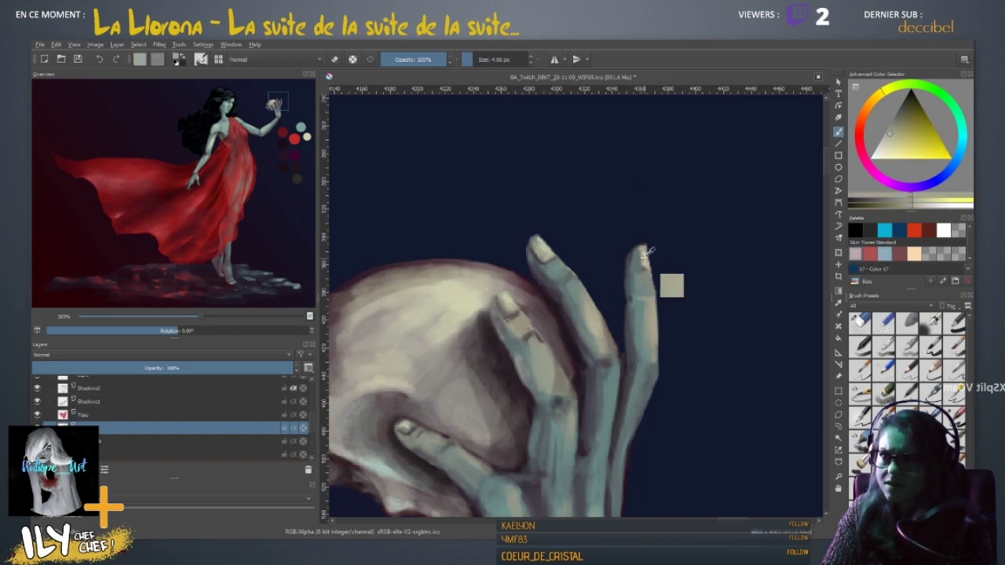
pyautogui.keyDown('ctrl'); pyautogui.click(643, 267); pyautogui.keyUp('ctrl')
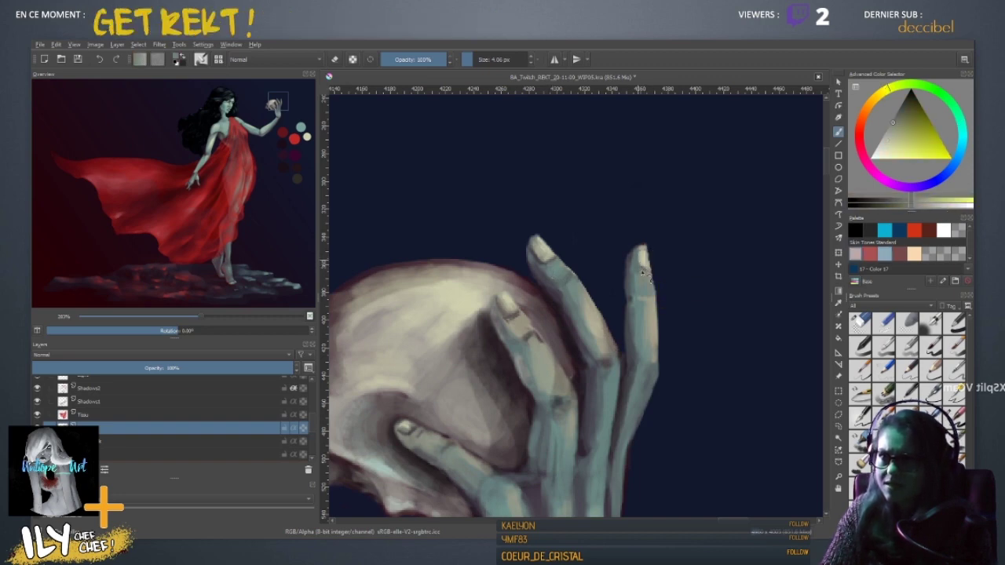
pyautogui.keyDown('ctrl'); pyautogui.click(656, 271); pyautogui.keyUp('ctrl')
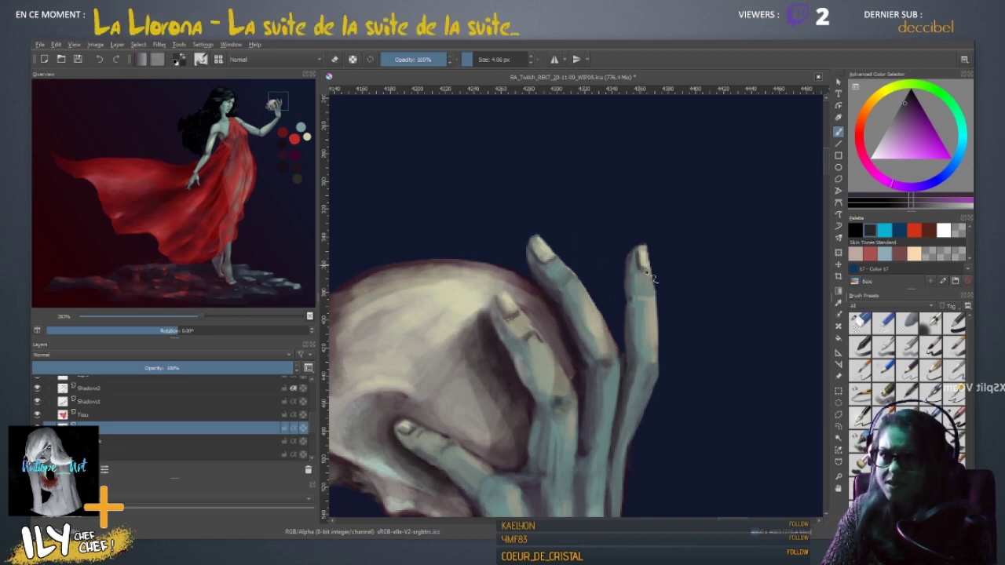
pyautogui.scroll(-6, 714, 165)
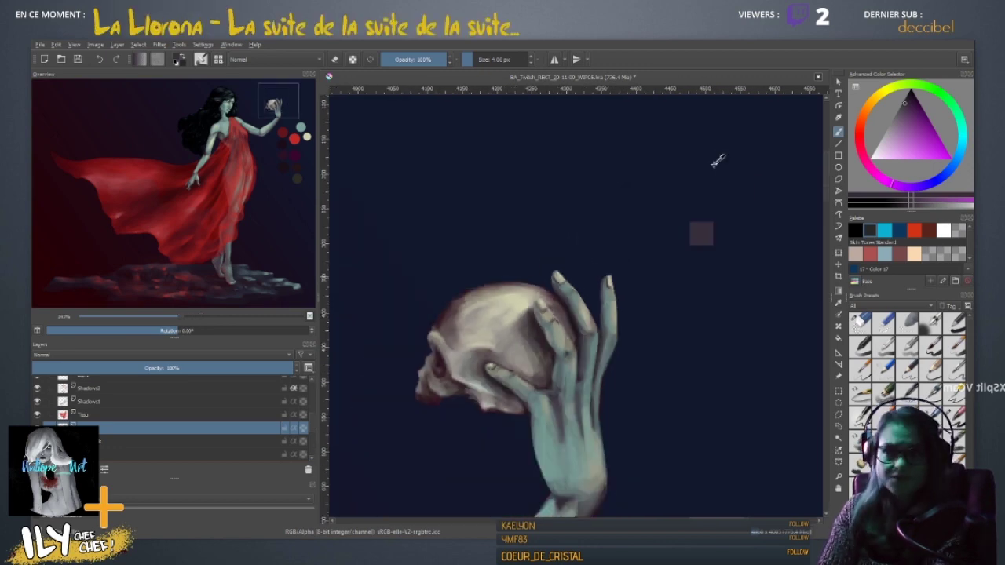
pyautogui.scroll(6, 714, 166)
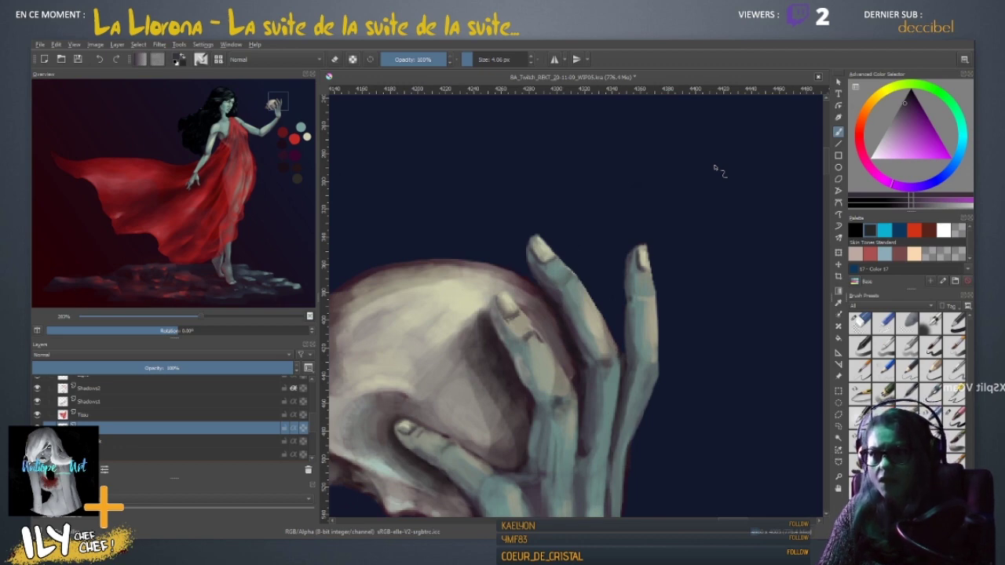
pyautogui.keyDown('ctrl'); pyautogui.click(642, 261); pyautogui.keyUp('ctrl')
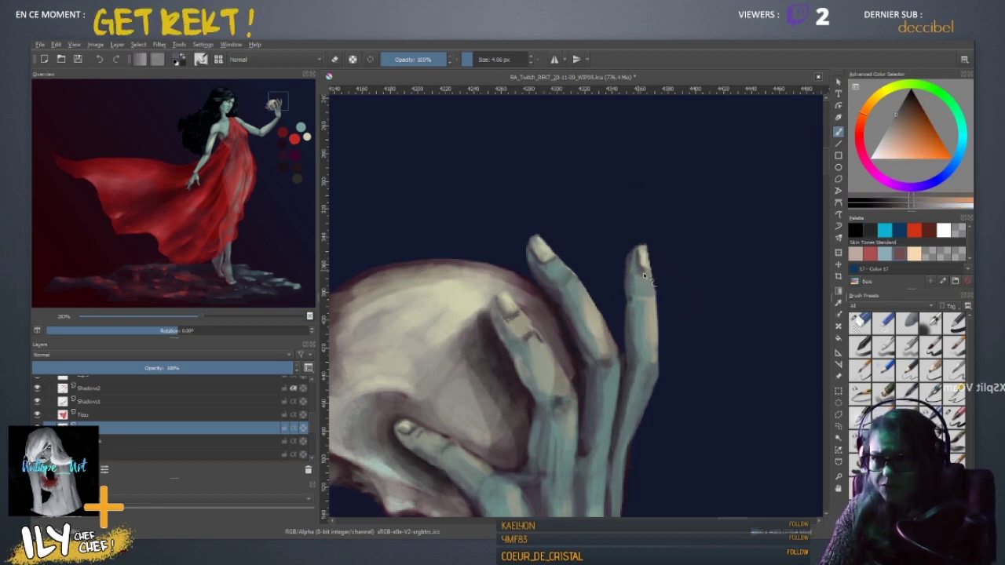
pyautogui.keyDown('ctrl'); pyautogui.click(643, 267); pyautogui.keyUp('ctrl')
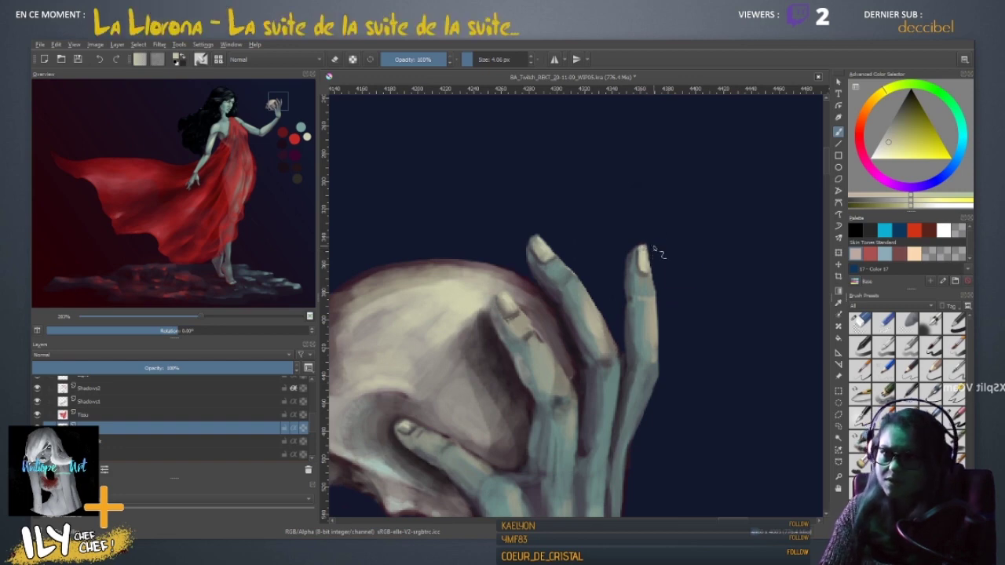
# - Blend the back of the hand and the shadows between the finger bases with sampled skin and shadow tones at about 20 px
pyautogui.hotkey('ctrl', '-')
pyautogui.hotkey('ctrl', '-')
pyautogui.hotkey('ctrl', '-')
pyautogui.hotkey('ctrl', '-')
pyautogui.hotkey('ctrl', '-')
pyautogui.hotkey('ctrl', '-')
pyautogui.hotkey('ctrl', '-')
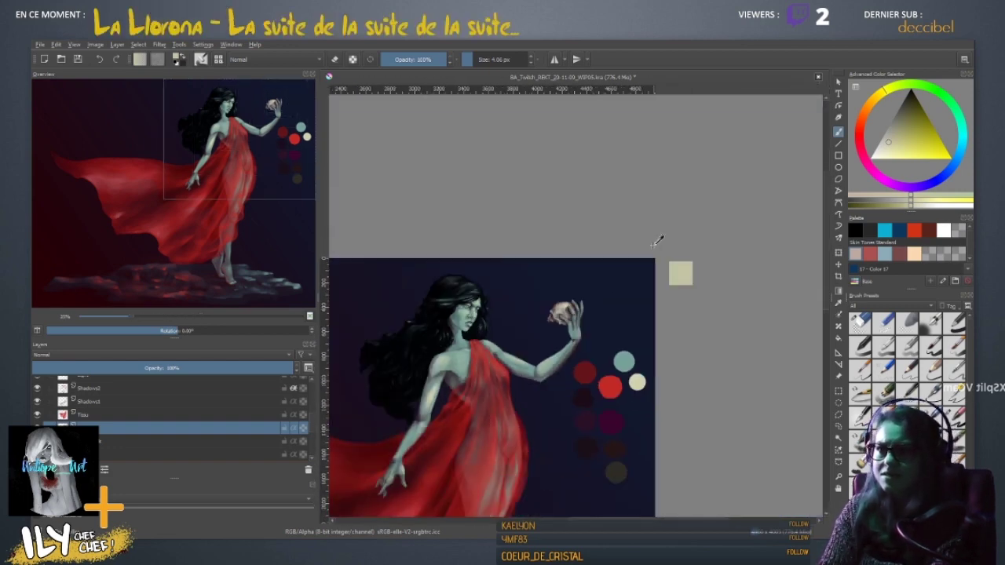
pyautogui.scroll(10, 654, 246)
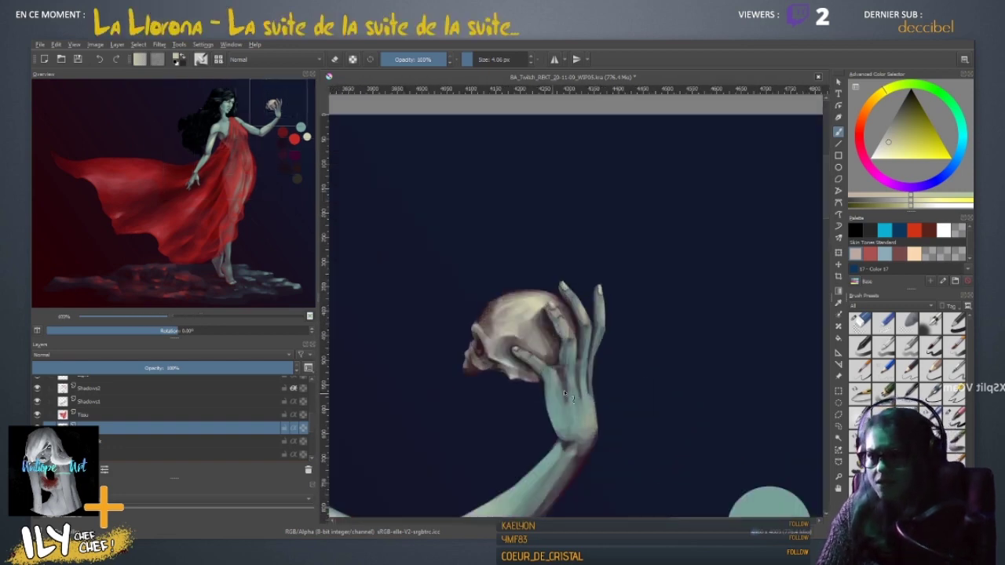
pyautogui.keyDown('ctrl'); pyautogui.click(582, 407); pyautogui.keyUp('ctrl')
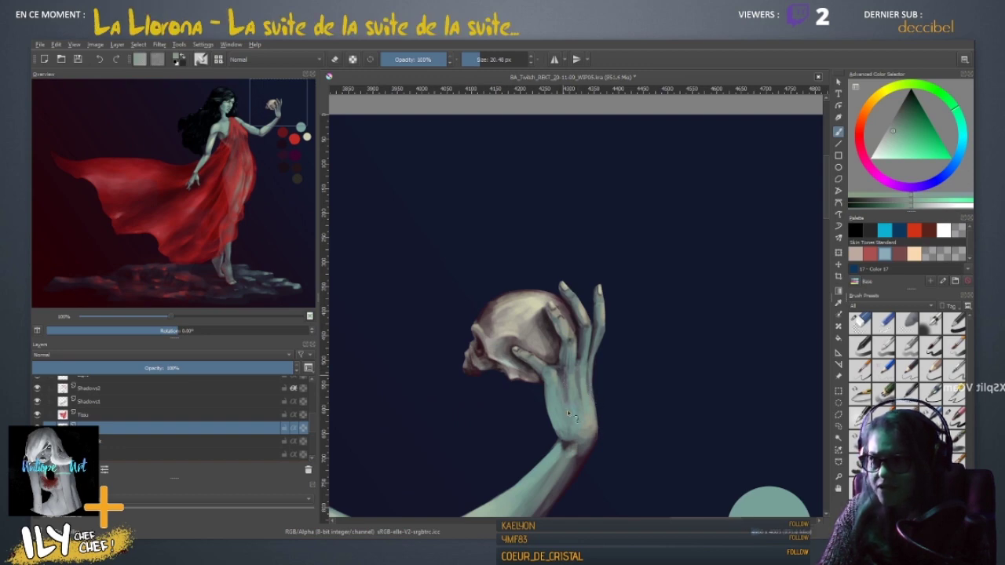
pyautogui.keyDown('ctrl'); pyautogui.click(573, 369); pyautogui.keyUp('ctrl')
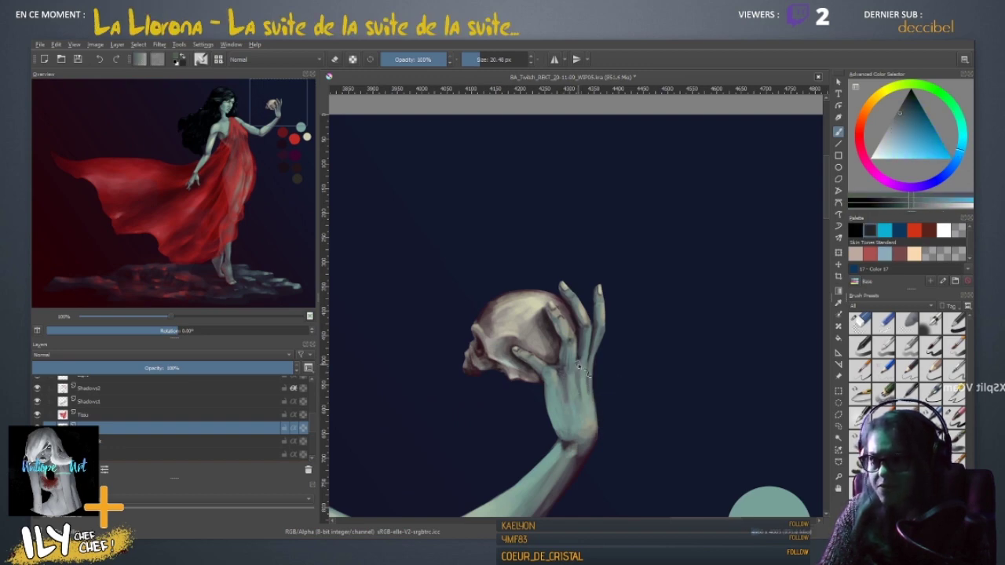
pyautogui.keyDown('ctrl'); pyautogui.click(576, 374); pyautogui.keyUp('ctrl')
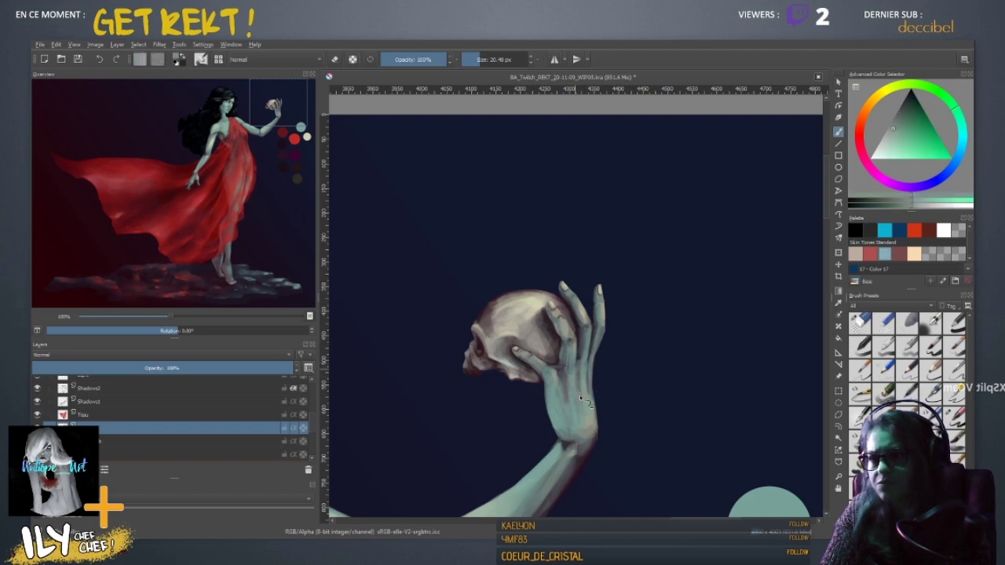
pyautogui.keyDown('ctrl'); pyautogui.click(566, 384); pyautogui.keyUp('ctrl')
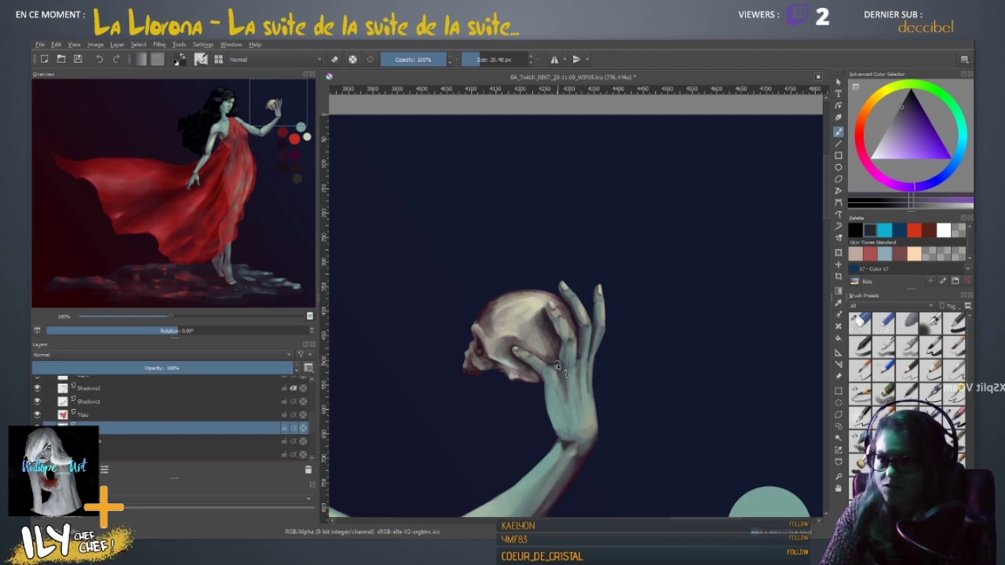
pyautogui.keyDown('ctrl'); pyautogui.click(579, 336); pyautogui.keyUp('ctrl')
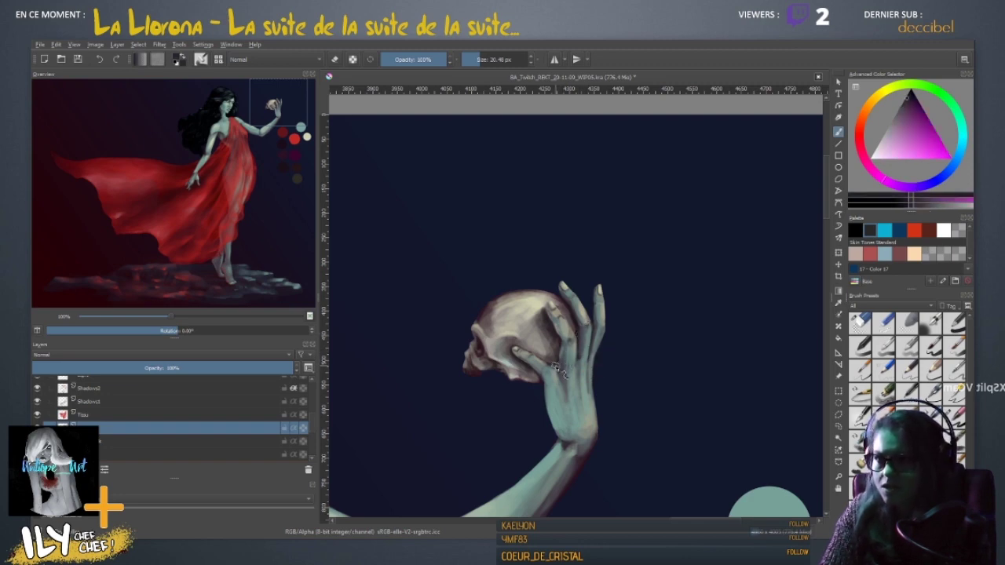
# - Touch up the back of the hand below the finger bases with sampled skin tones and save the painting
pyautogui.keyDown('ctrl'); pyautogui.click(581, 357); pyautogui.keyUp('ctrl')
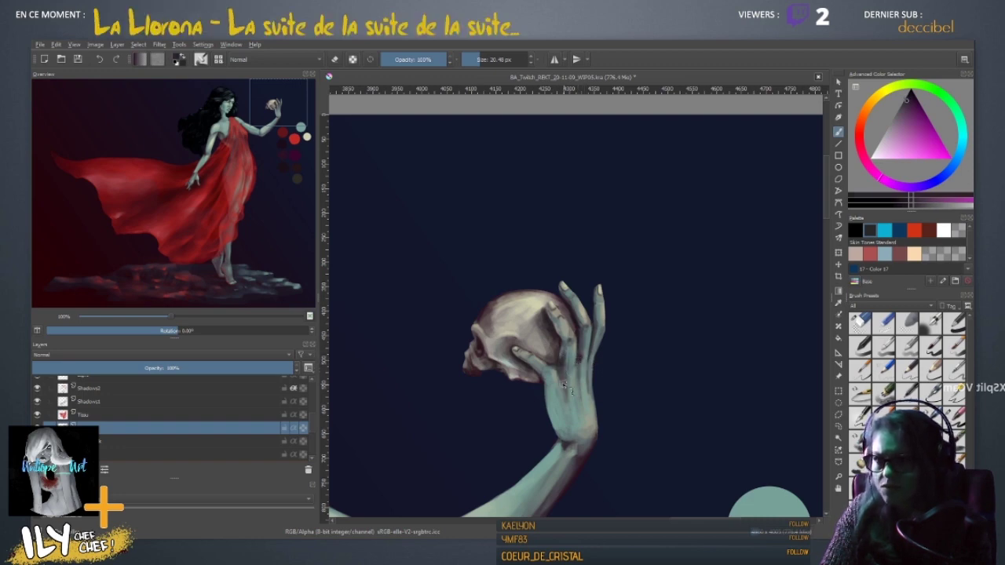
pyautogui.keyDown('ctrl'); pyautogui.click(573, 404); pyautogui.keyUp('ctrl')
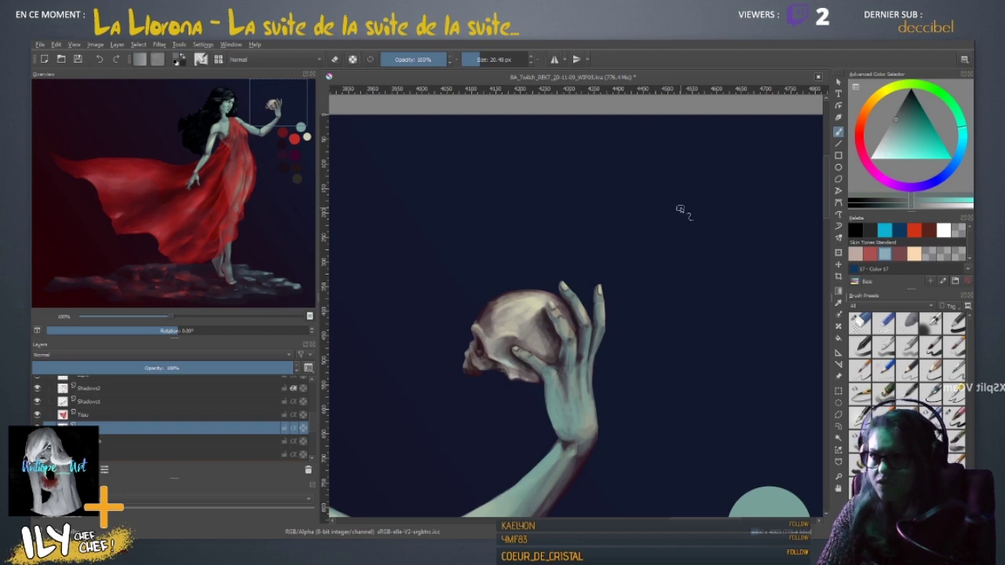
pyautogui.moveTo(501, 433); pyautogui.dragTo(695, 173)
pyautogui.moveTo(400, 463); pyautogui.dragTo(592, 229)
pyautogui.moveTo(592, 448); pyautogui.dragTo(588, 150)
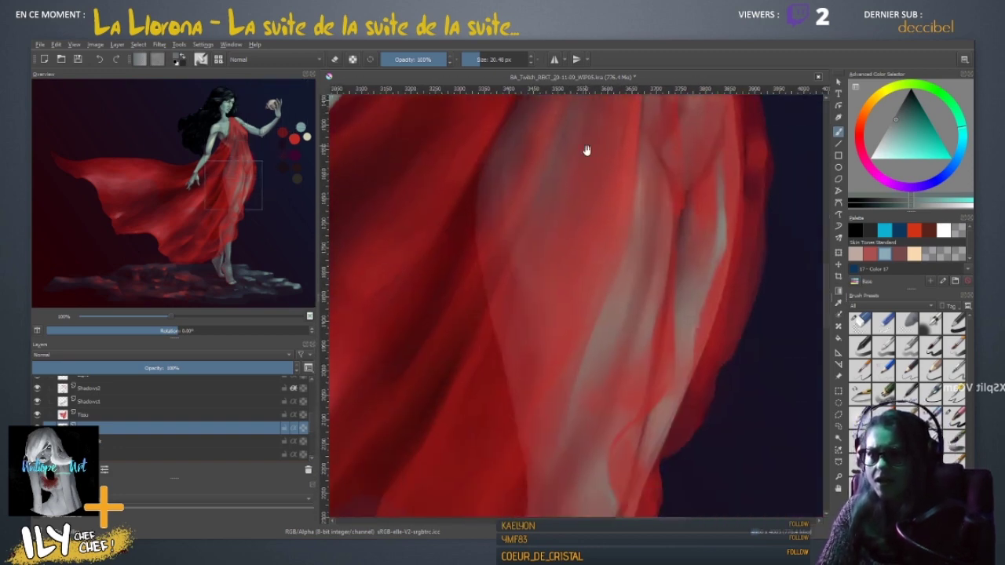
pyautogui.moveTo(608, 409); pyautogui.dragTo(581, 275)
pyautogui.moveTo(577, 381)
pyautogui.mouseDown()
pyautogui.moveTo(557, 417)
pyautogui.moveTo(547, 301)
pyautogui.moveTo(589, 267)
pyautogui.moveTo(558, 374)
pyautogui.moveTo(538, 385)
pyautogui.moveTo(529, 348)
pyautogui.moveTo(584, 374)
pyautogui.mouseUp()
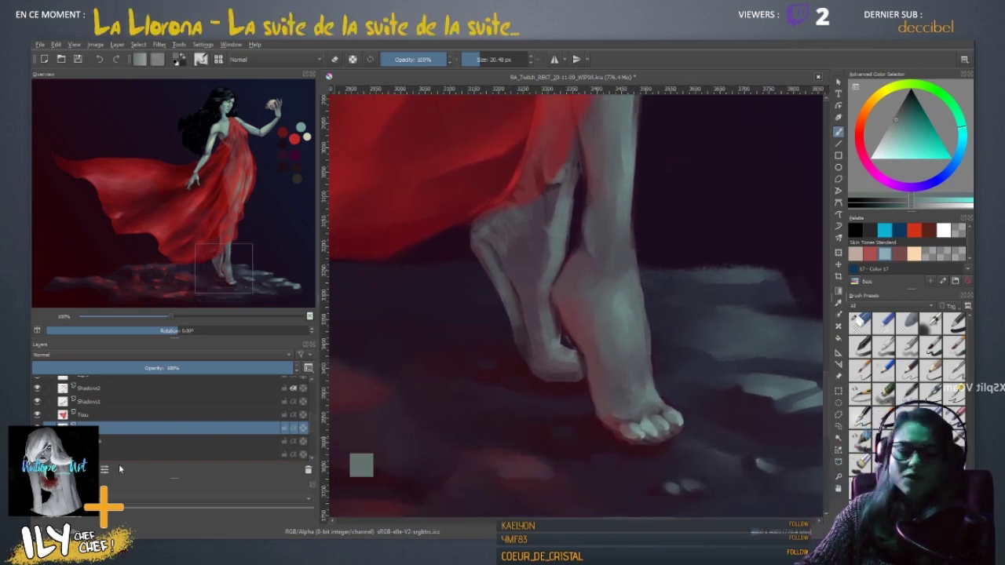
pyautogui.hotkey('ctrl', 's')
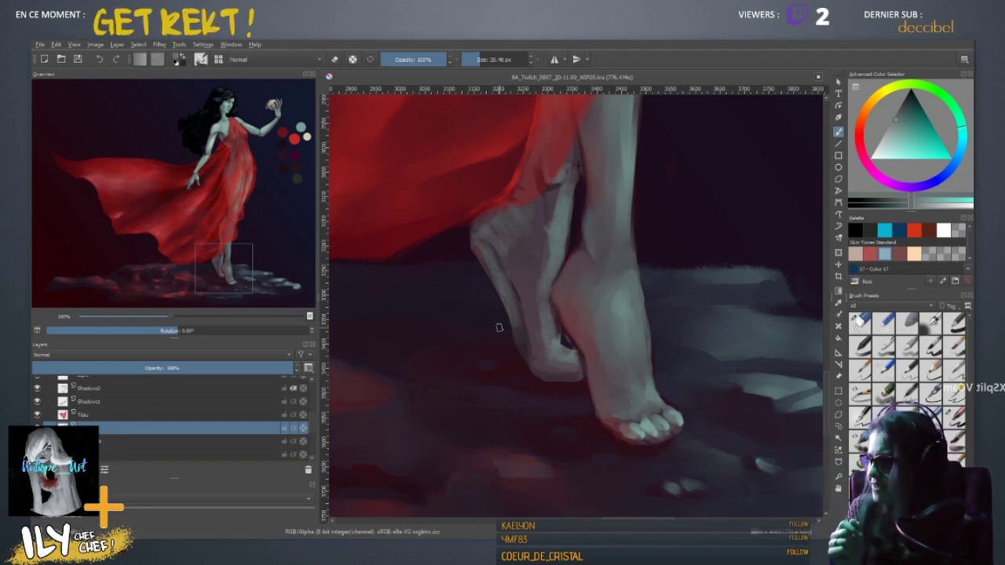
# - Add a new layer above the active one and set up a finer brush with the red palette colour Couleur 5
pyautogui.press('Insert')
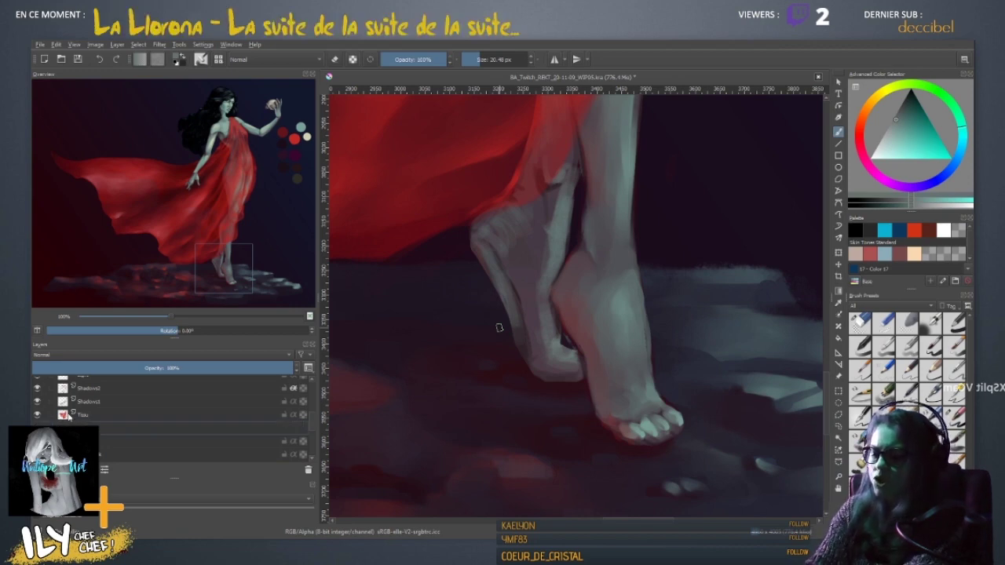
pyautogui.hotkey('ctrl', 'z')
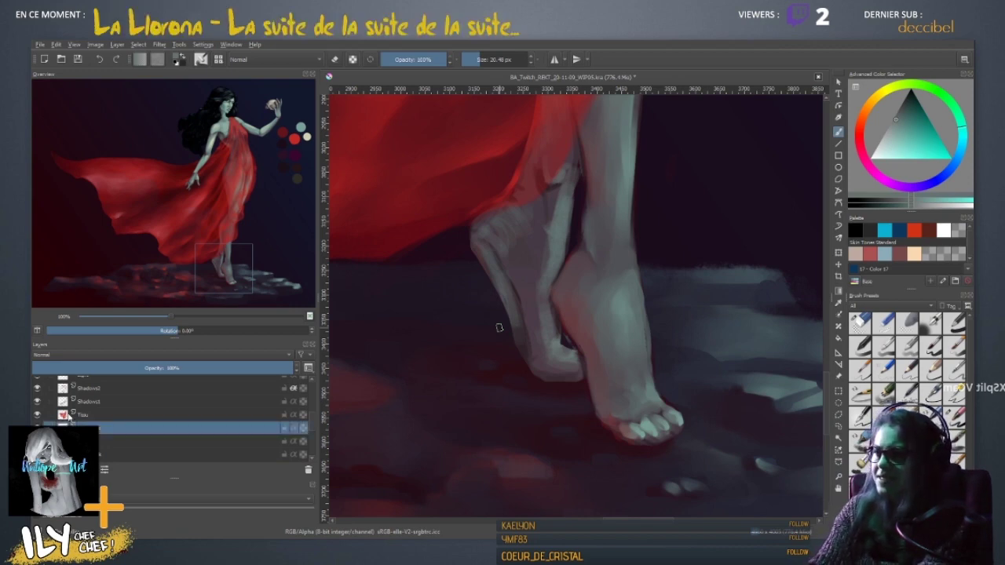
pyautogui.click(903, 256)
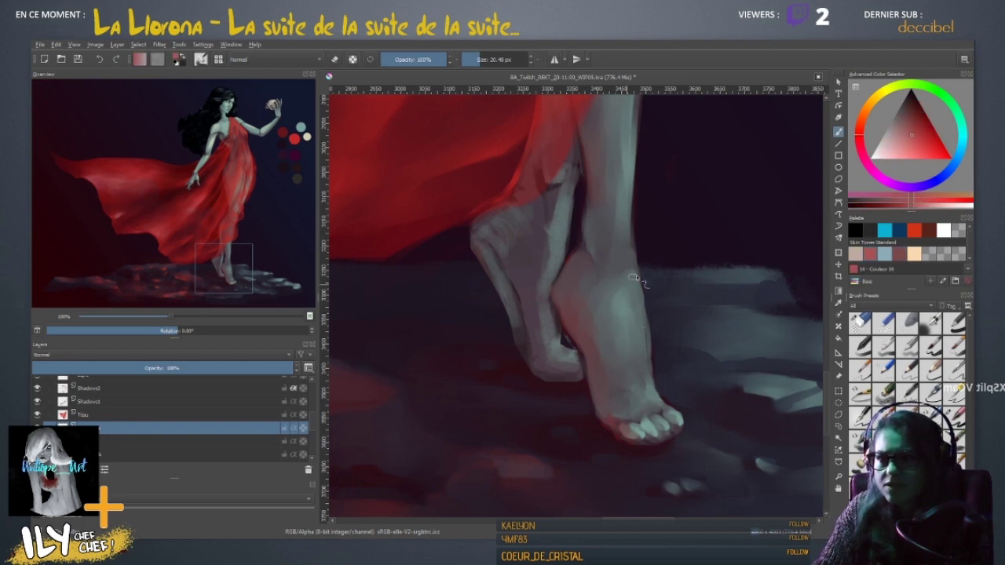
pyautogui.click(916, 236)
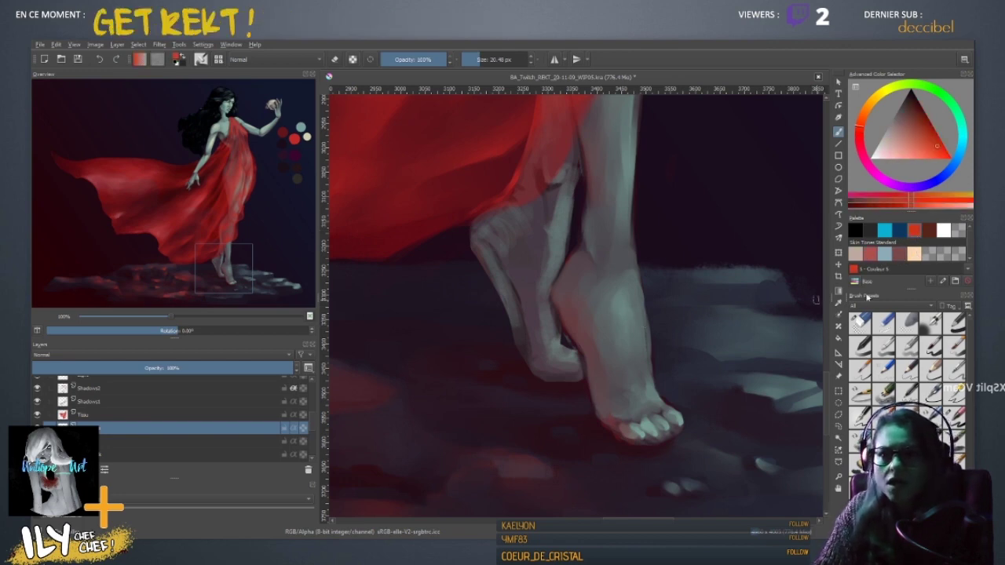
pyautogui.press('/')
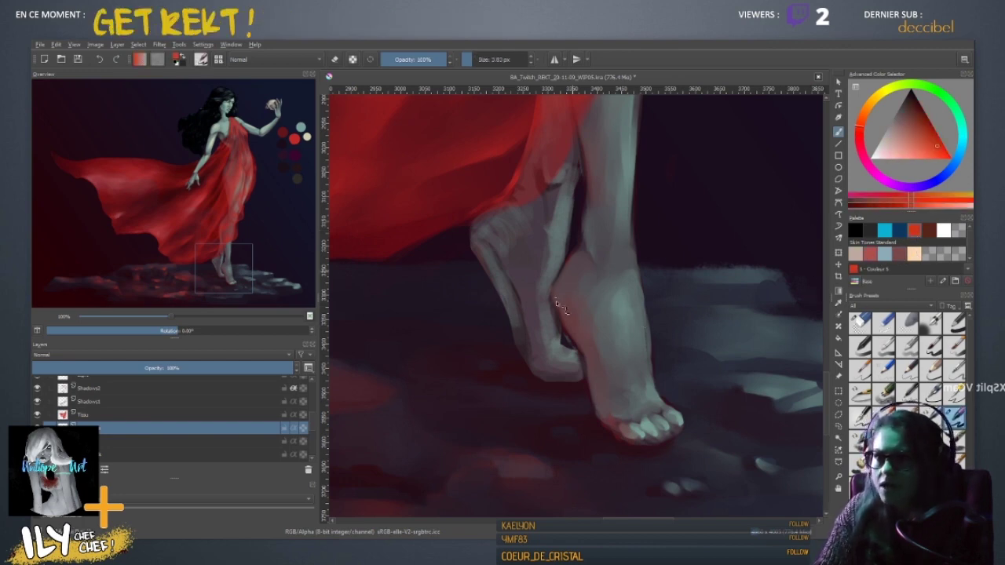
# - Sketch the front foot's structure in red with overlapping ankle and heel circles, lines down to the toe base, and an outlined toe block
pyautogui.moveTo(556, 302)
pyautogui.mouseDown()
pyautogui.moveTo(569, 268)
pyautogui.moveTo(604, 290)
pyautogui.mouseUp()
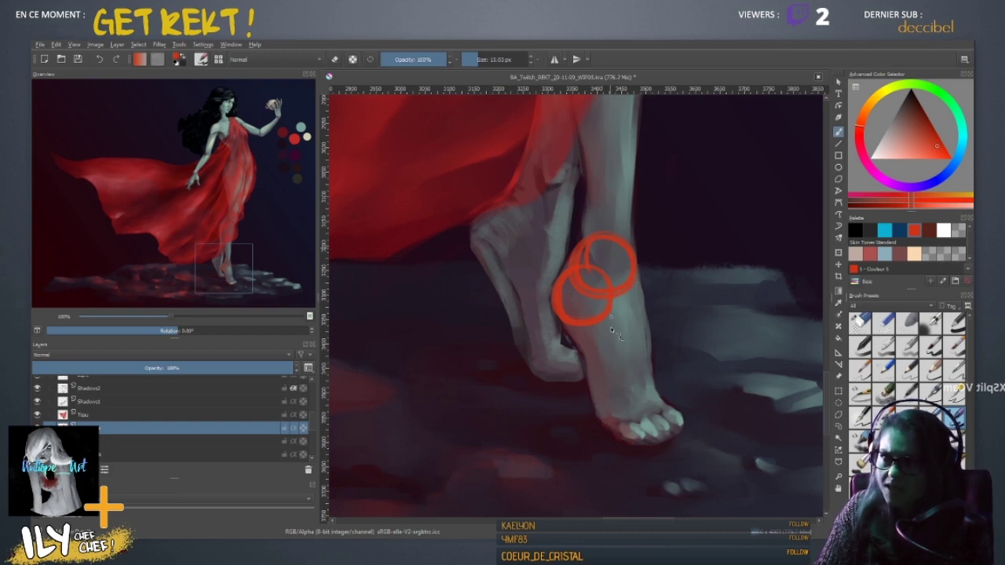
pyautogui.moveTo(605, 320); pyautogui.dragTo(608, 412)
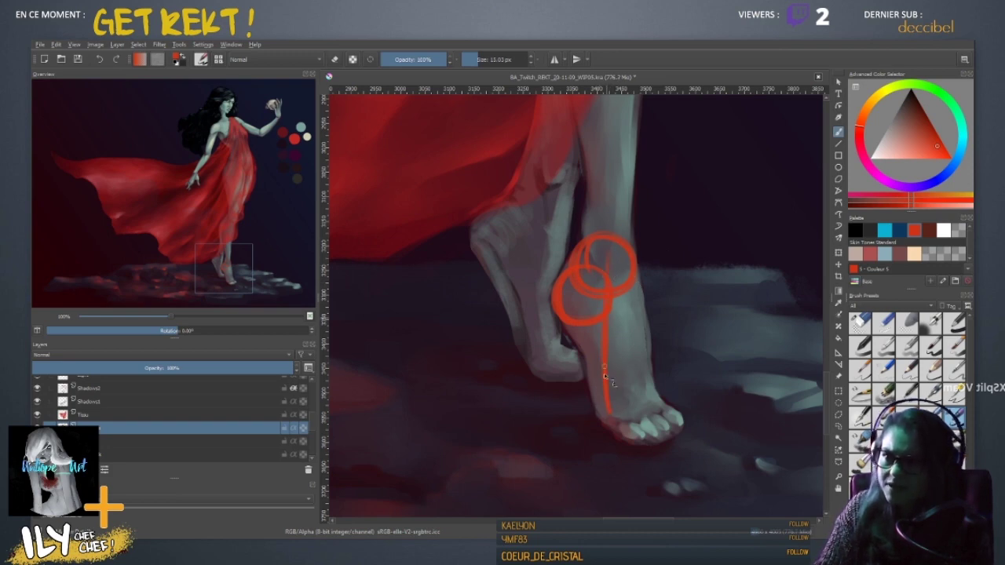
pyautogui.moveTo(625, 263); pyautogui.dragTo(665, 410)
pyautogui.moveTo(613, 240); pyautogui.dragTo(611, 251)
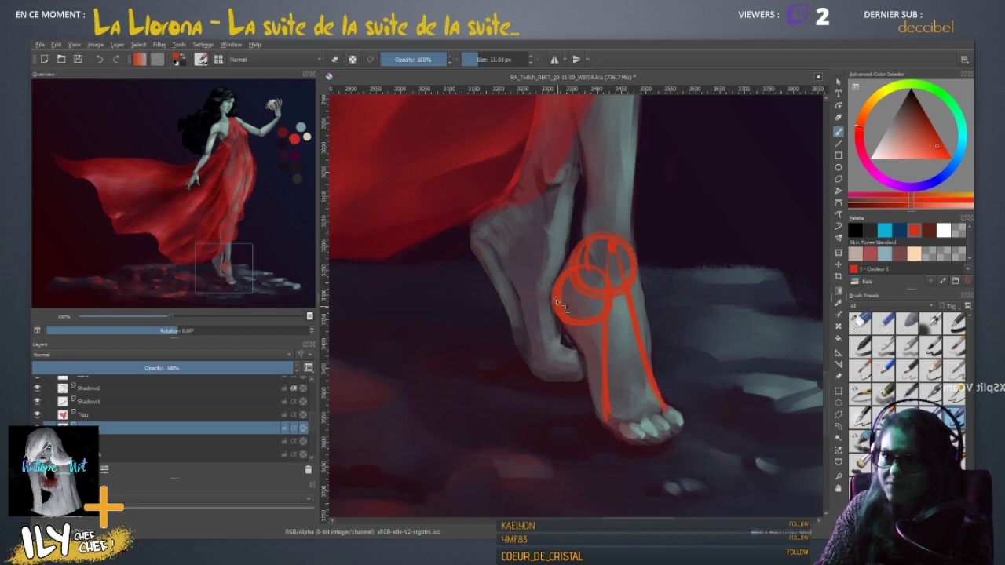
pyautogui.moveTo(555, 302); pyautogui.dragTo(608, 420)
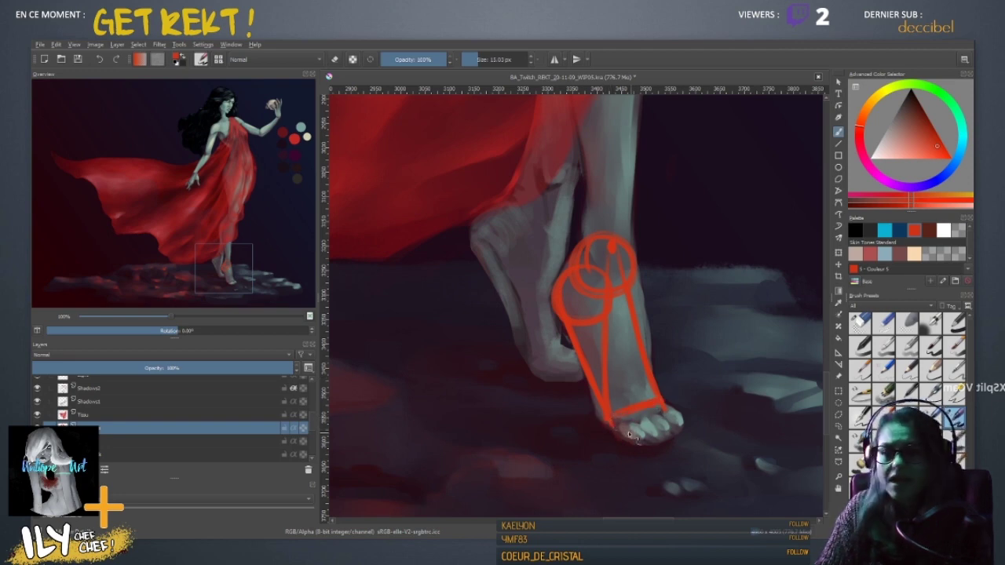
pyautogui.moveTo(613, 428); pyautogui.dragTo(669, 442)
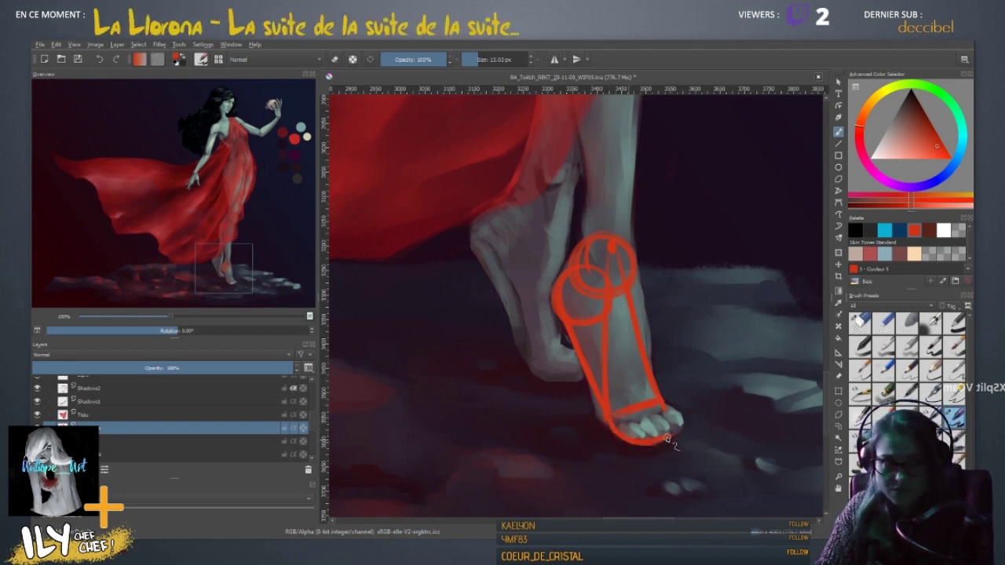
pyautogui.moveTo(667, 408); pyautogui.dragTo(674, 435)
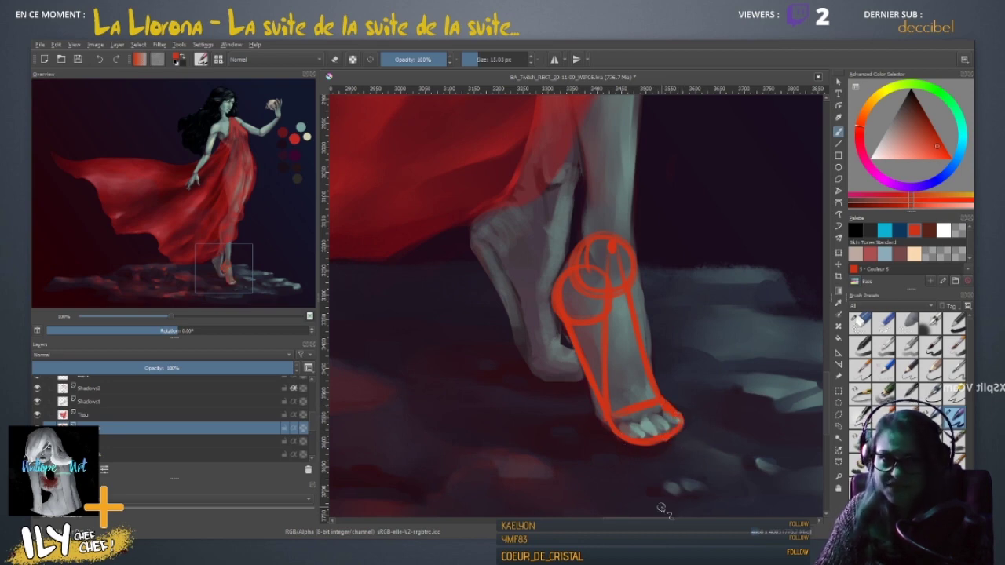
# - Extend a red axis up the lower leg and mark the ankle with a green cross and the toe joint with a green line
pyautogui.moveTo(620, 252)
pyautogui.mouseDown()
pyautogui.moveTo(601, 384)
pyautogui.moveTo(668, 330)
pyautogui.moveTo(643, 300)
pyautogui.moveTo(612, 294)
pyautogui.moveTo(638, 312)
pyautogui.mouseUp()
pyautogui.click(935, 95)
pyautogui.moveTo(643, 282); pyautogui.dragTo(610, 314)
pyautogui.moveTo(618, 489)
pyautogui.mouseDown()
pyautogui.moveTo(645, 400)
pyautogui.moveTo(715, 363)
pyautogui.mouseUp()
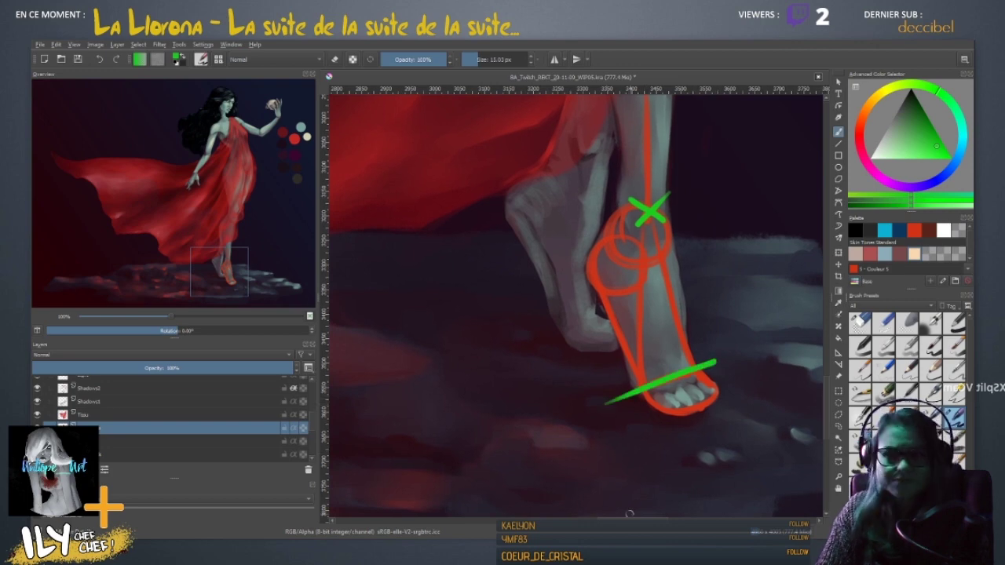
# - Annotate the ankle cross in green with an arrow and the label "3 Axes", and point another arrow at the toe joint line
pyautogui.moveTo(707, 187)
pyautogui.mouseDown()
pyautogui.moveTo(621, 265)
pyautogui.moveTo(589, 276)
pyautogui.mouseUp()
pyautogui.moveTo(588, 276); pyautogui.dragTo(605, 274)
pyautogui.moveTo(638, 214)
pyautogui.mouseDown()
pyautogui.moveTo(641, 228)
pyautogui.moveTo(690, 234)
pyautogui.moveTo(686, 223)
pyautogui.moveTo(707, 222)
pyautogui.moveTo(711, 232)
pyautogui.mouseUp()
pyautogui.moveTo(714, 229)
pyautogui.mouseDown()
pyautogui.moveTo(720, 221)
pyautogui.moveTo(730, 232)
pyautogui.mouseUp()
pyautogui.moveTo(659, 444); pyautogui.dragTo(669, 380)
pyautogui.moveTo(684, 341)
pyautogui.mouseDown()
pyautogui.moveTo(665, 367)
pyautogui.moveTo(677, 363)
pyautogui.mouseUp()
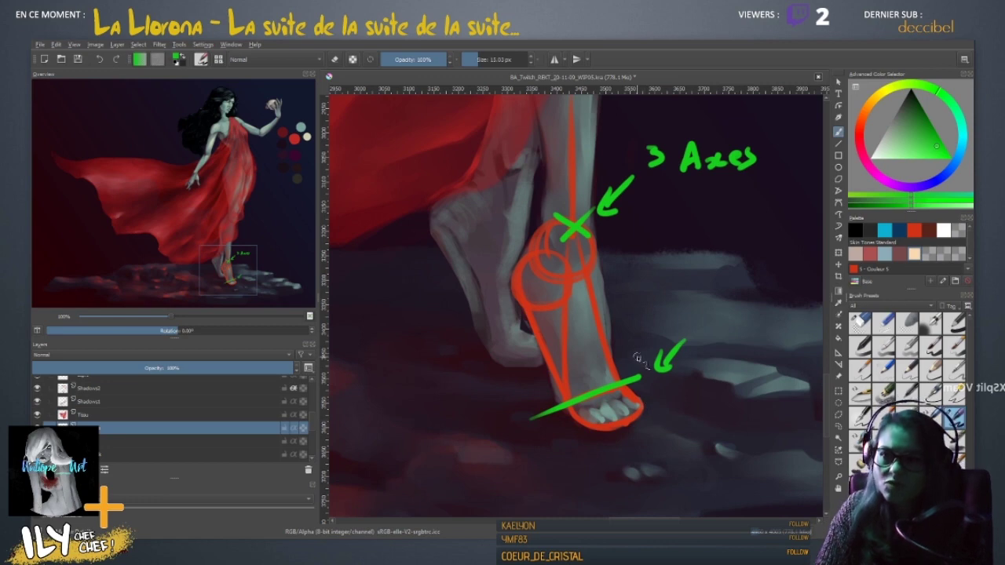
# - Replace the toe joint's arrow with a curved double-headed green arrow and draw a curved arrow beside the ankle
pyautogui.moveTo(633, 357); pyautogui.dragTo(644, 388)
pyautogui.hotkey('ctrl', 'z')
pyautogui.hotkey('ctrl', 'z')
pyautogui.hotkey('ctrl', 'z')
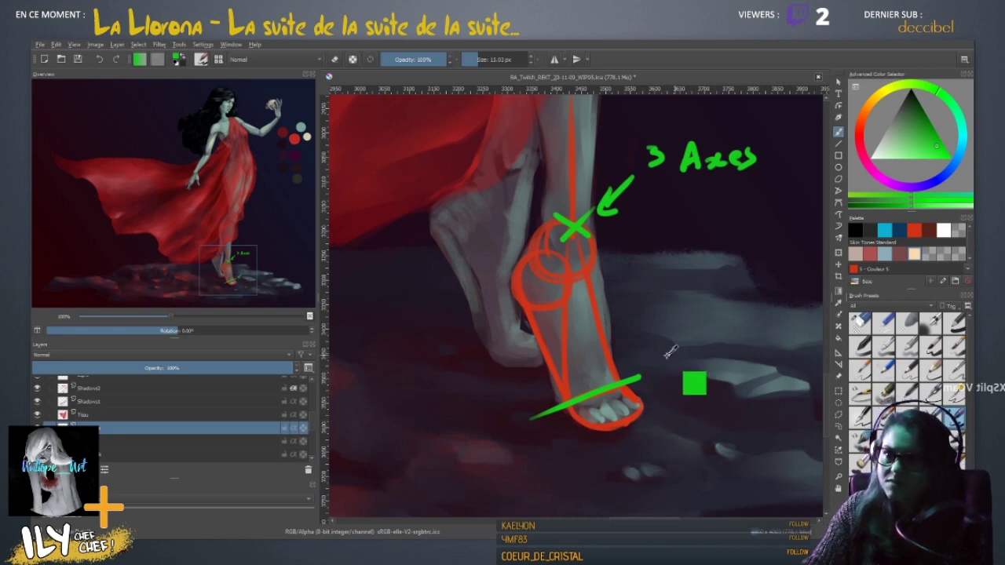
pyautogui.moveTo(653, 346); pyautogui.dragTo(658, 383)
pyautogui.moveTo(642, 347)
pyautogui.mouseDown()
pyautogui.moveTo(670, 351)
pyautogui.moveTo(653, 377)
pyautogui.moveTo(666, 399)
pyautogui.mouseUp()
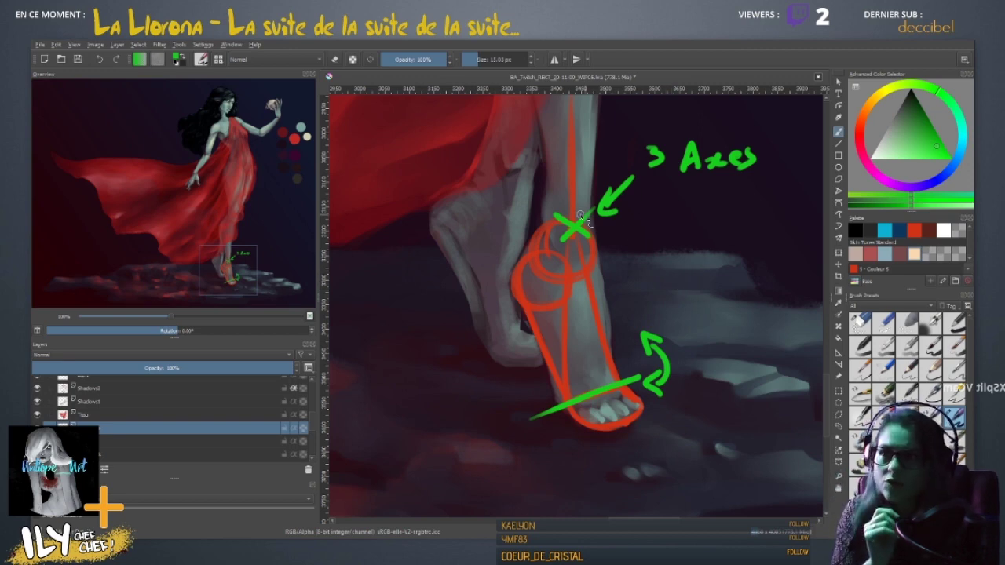
pyautogui.moveTo(637, 207)
pyautogui.mouseDown()
pyautogui.moveTo(631, 245)
pyautogui.moveTo(633, 220)
pyautogui.mouseUp()
pyautogui.moveTo(629, 193)
pyautogui.mouseDown()
pyautogui.moveTo(631, 220)
pyautogui.moveTo(649, 204)
pyautogui.mouseUp()
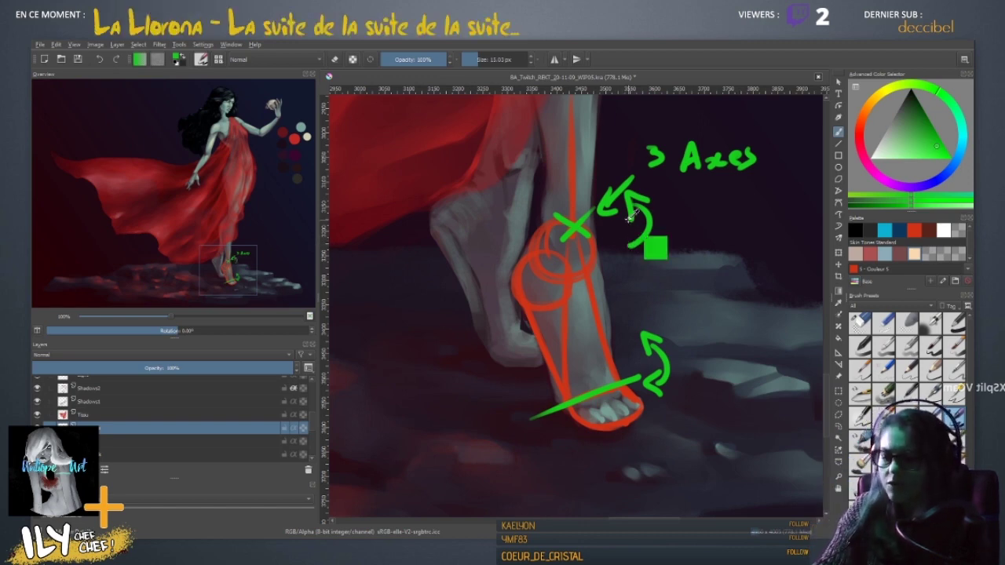
# - Undo the curved arrows and the last letters of the ankle label
pyautogui.hotkey('ctrl', 'z')
pyautogui.hotkey('ctrl', 'z')
pyautogui.hotkey('ctrl', 'z')
pyautogui.hotkey('ctrl', 'z')
pyautogui.hotkey('ctrl', 'z')
pyautogui.hotkey('ctrl', 'z')
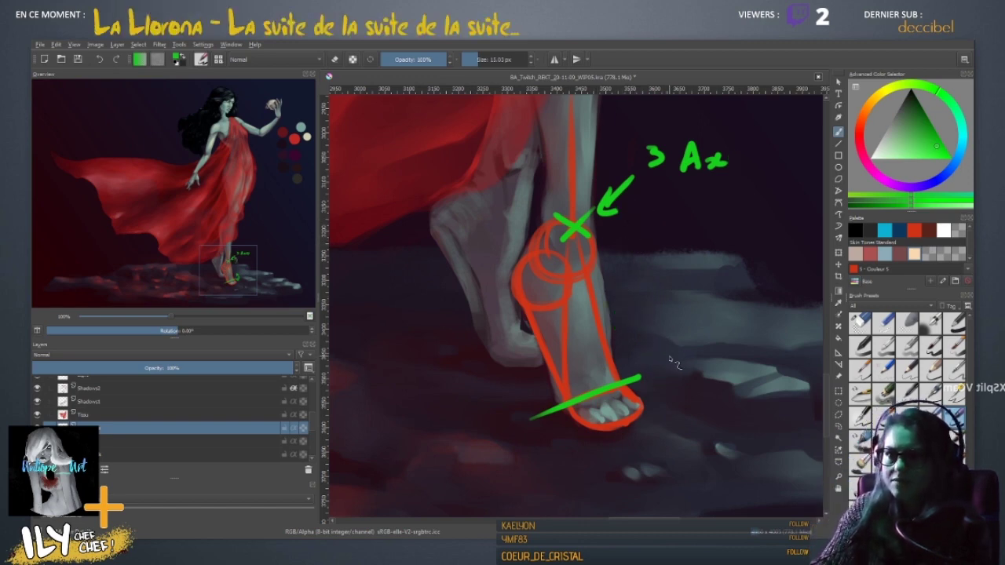
# - Rewrite the end of the ankle label and clear all red and green sketch marks from the annotation layer
pyautogui.moveTo(488, 332); pyautogui.dragTo(523, 340)
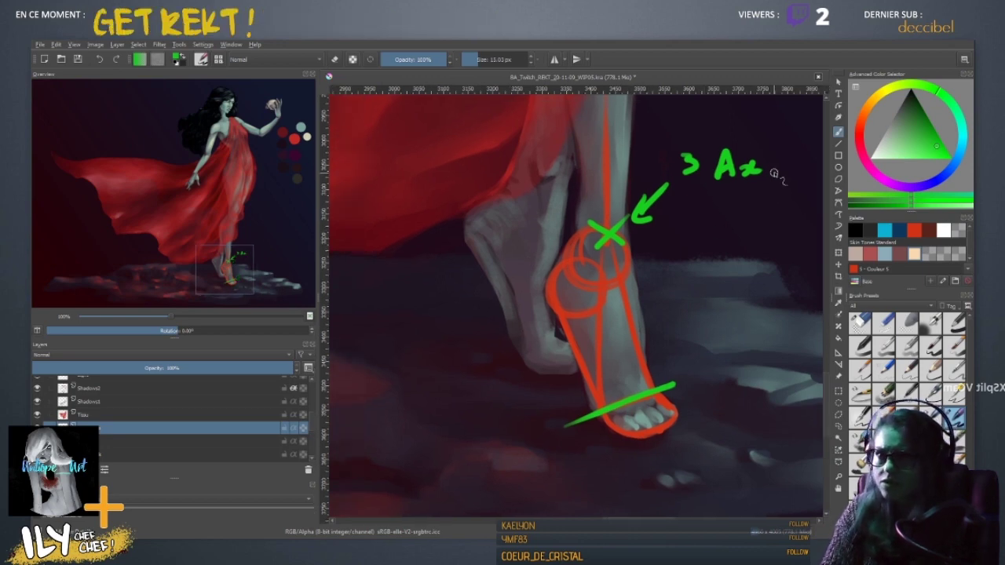
pyautogui.moveTo(766, 168); pyautogui.dragTo(782, 178)
pyautogui.moveTo(712, 392)
pyautogui.mouseDown()
pyautogui.moveTo(658, 368)
pyautogui.moveTo(636, 371)
pyautogui.mouseUp()
pyautogui.press('Delete')
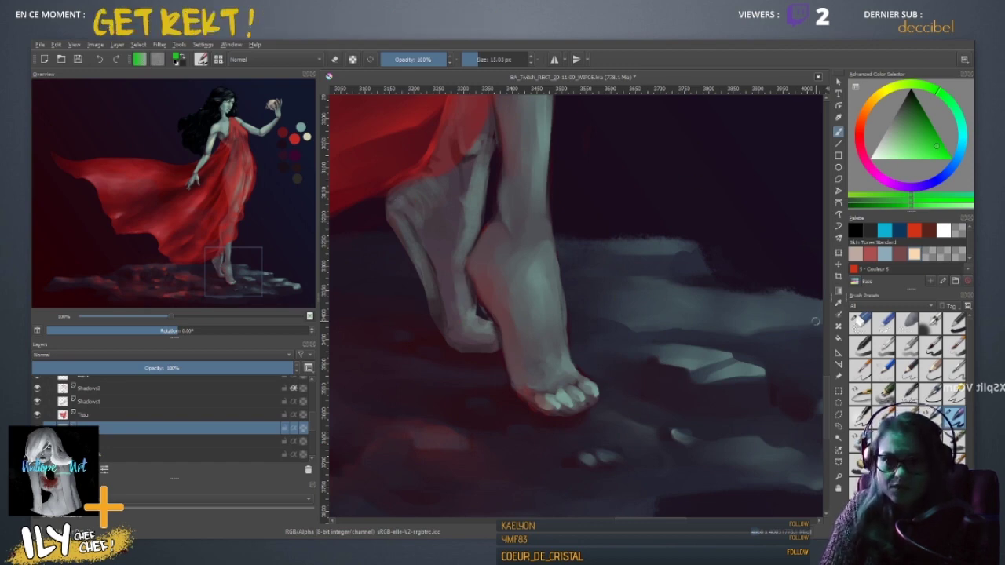
pyautogui.moveTo(885, 417); pyautogui.dragTo(671, 374)
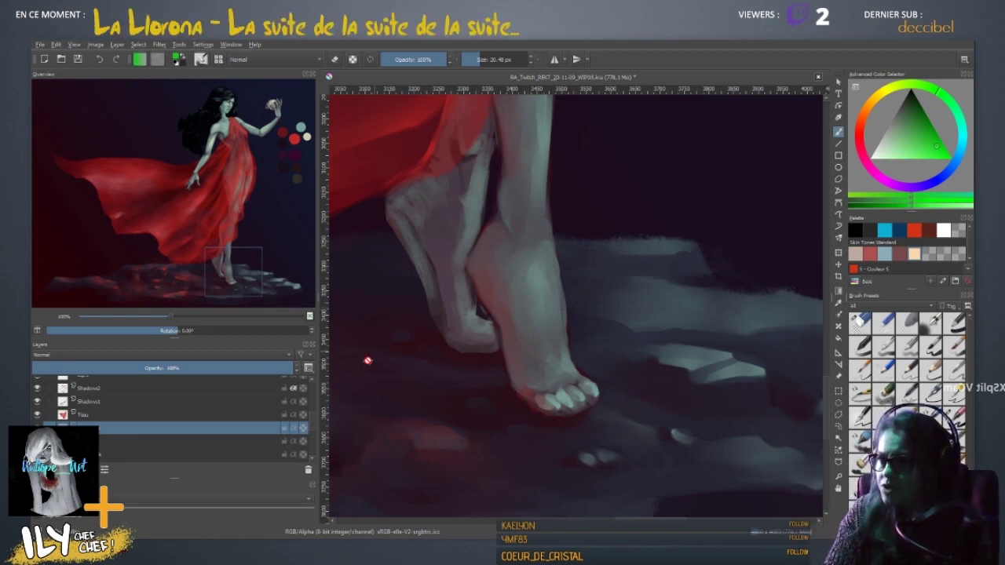
pyautogui.click(98, 441)
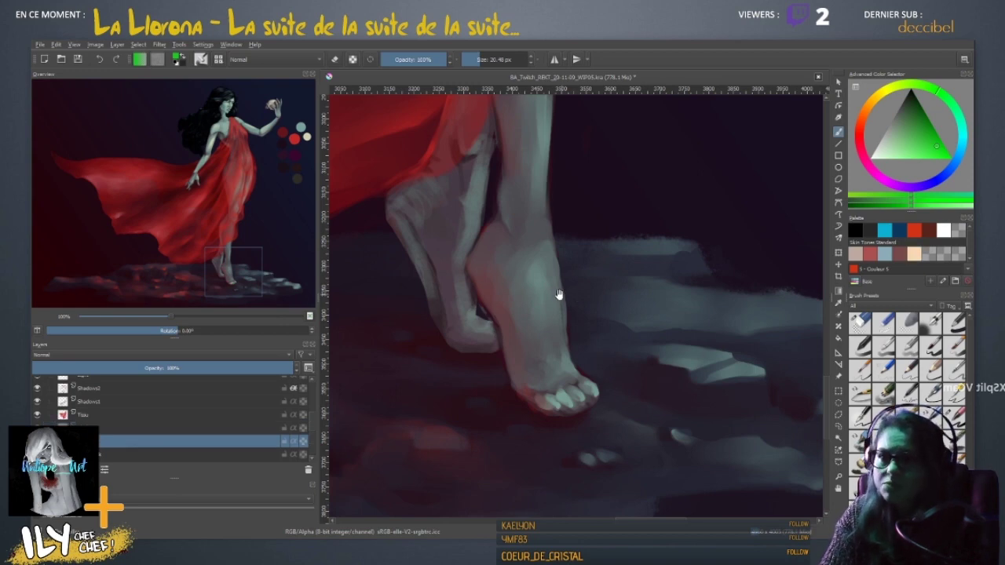
pyautogui.scroll(2, 532, 343)
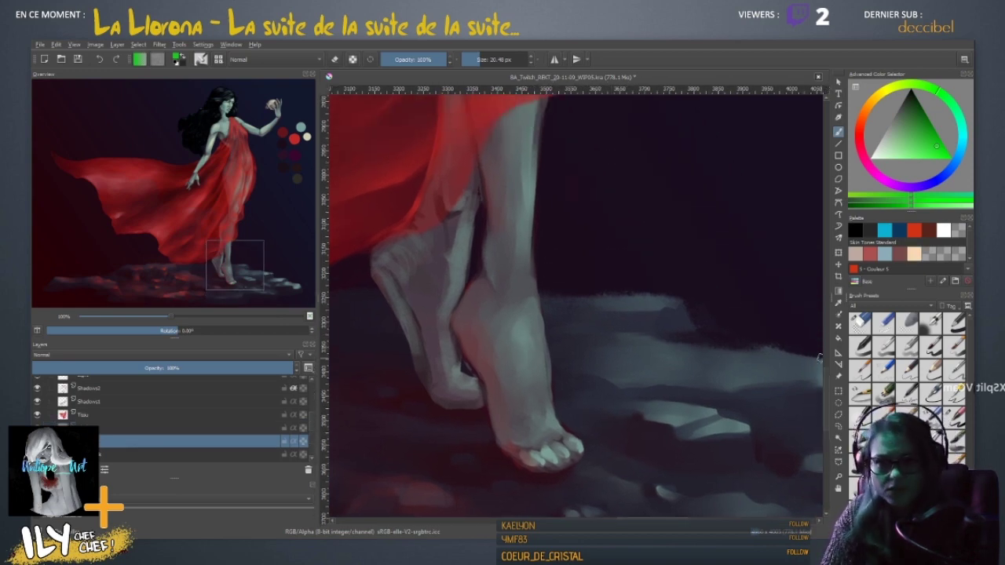
pyautogui.moveTo(970, 382); pyautogui.dragTo(969, 428)
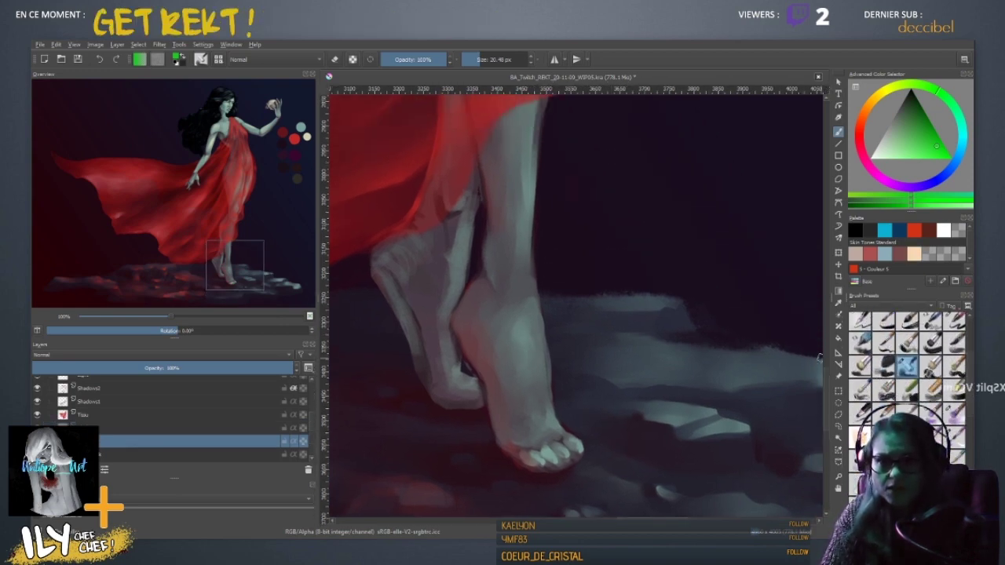
pyautogui.press('/')
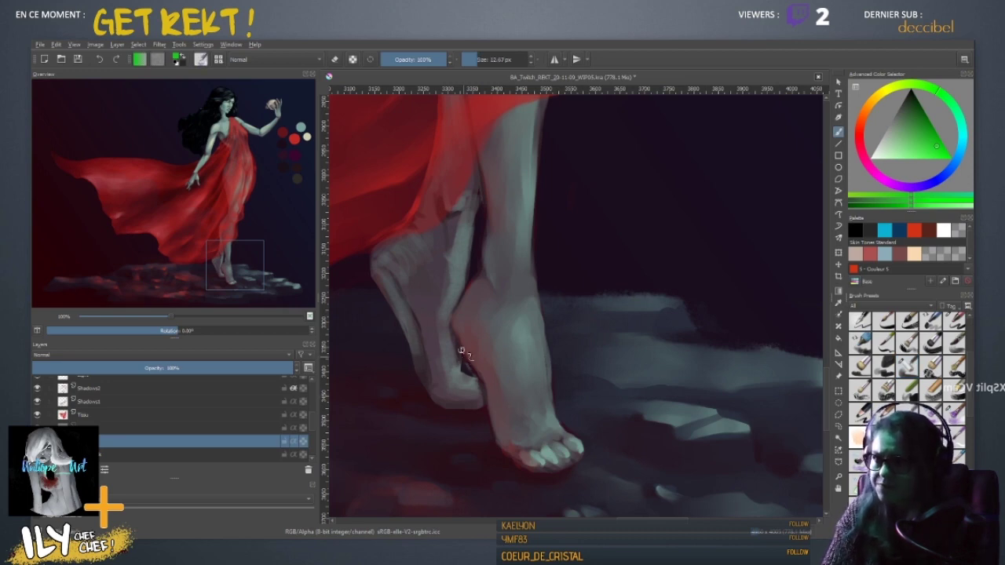
pyautogui.moveTo(509, 449); pyautogui.dragTo(489, 321)
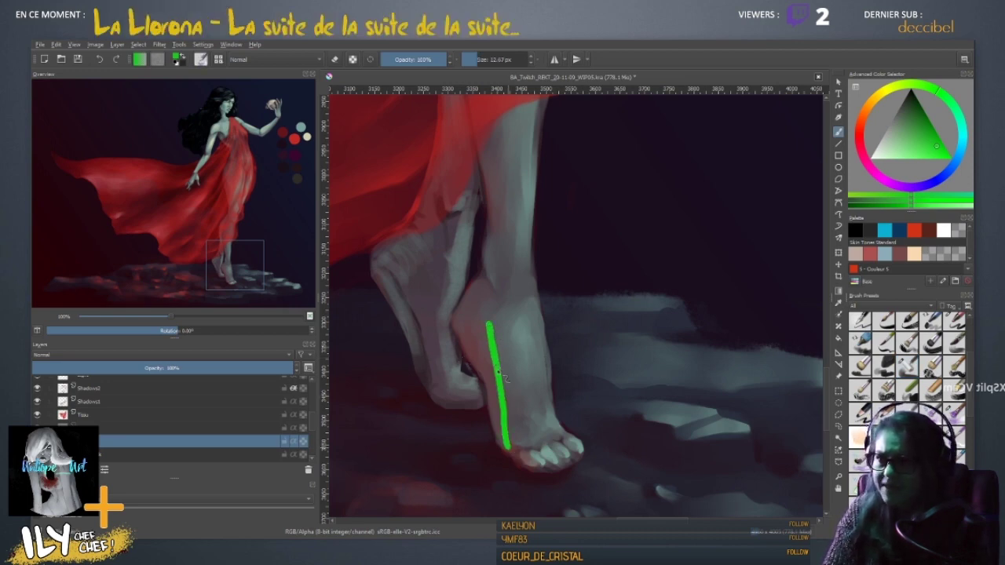
pyautogui.hotkey('ctrl', 'z')
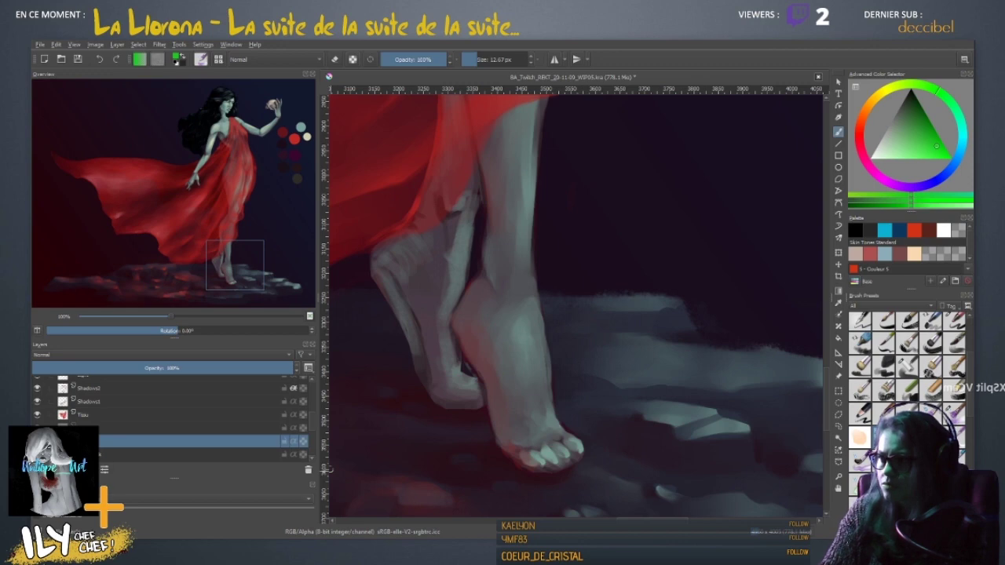
# - On the annotation layer, mark green dots at the front foot's ankle and draw the first three long bone lines toward the toes
pyautogui.click(97, 415)
pyautogui.click(98, 428)
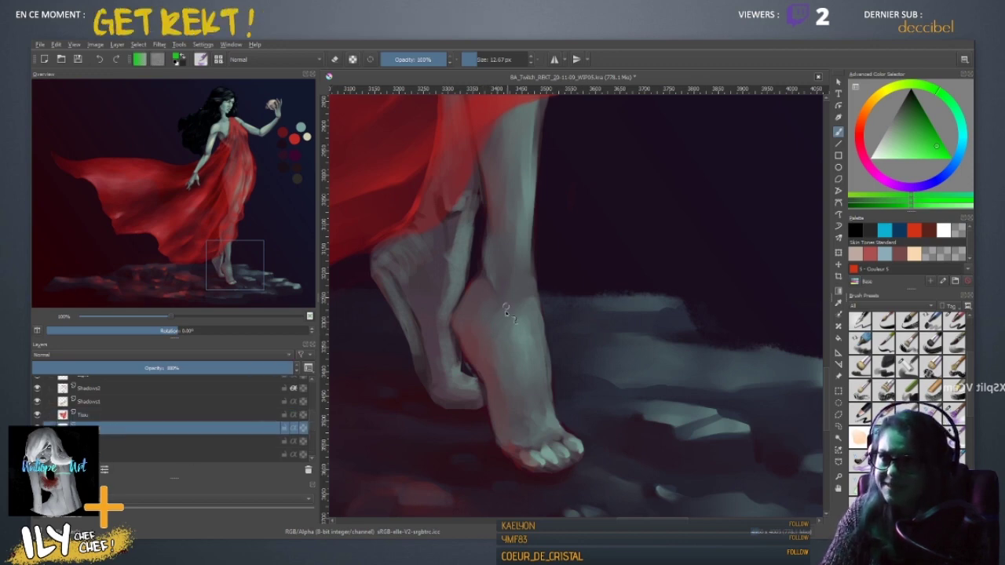
pyautogui.click(526, 291)
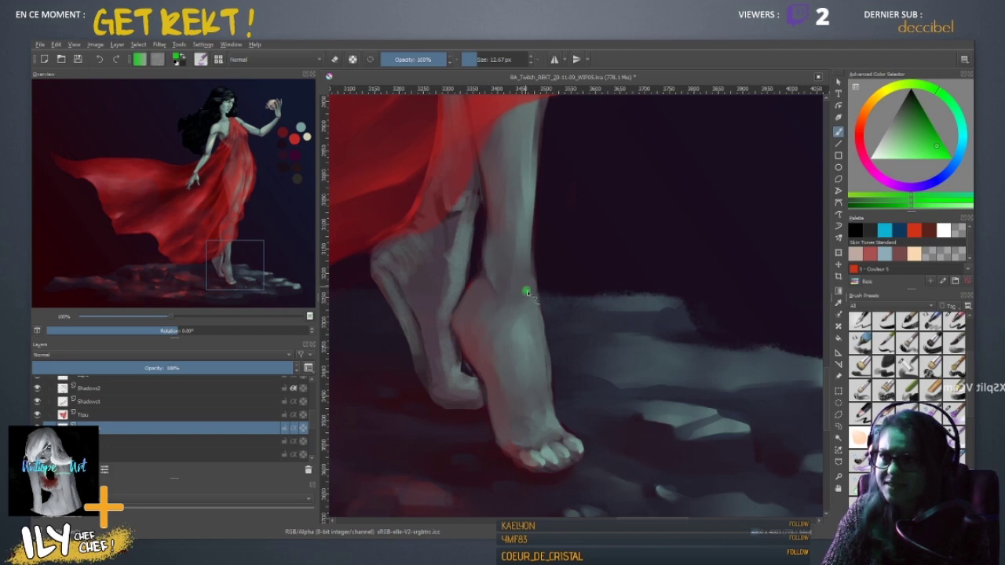
pyautogui.moveTo(553, 430); pyautogui.dragTo(529, 298)
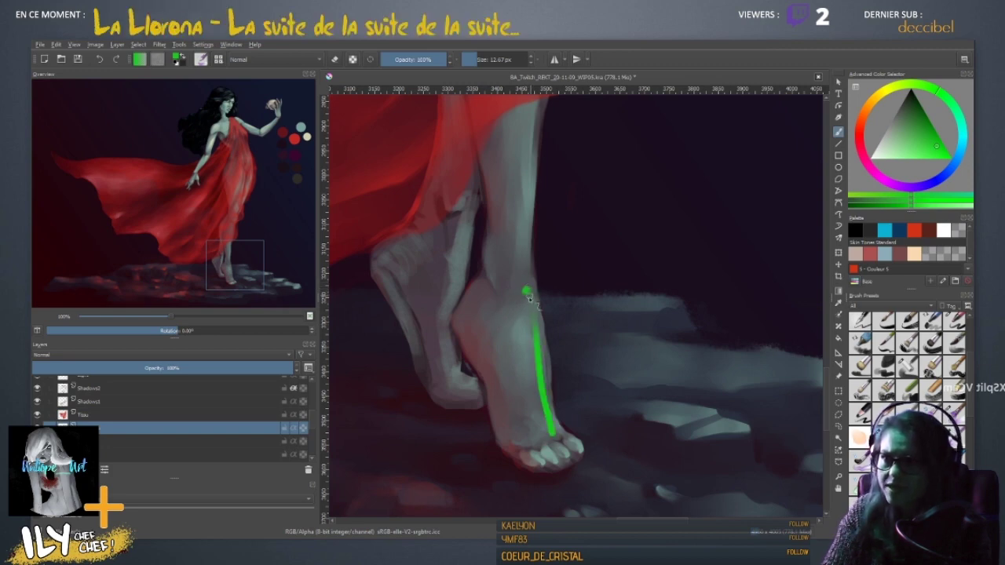
pyautogui.click(952, 322)
pyautogui.moveTo(525, 363); pyautogui.dragTo(545, 444)
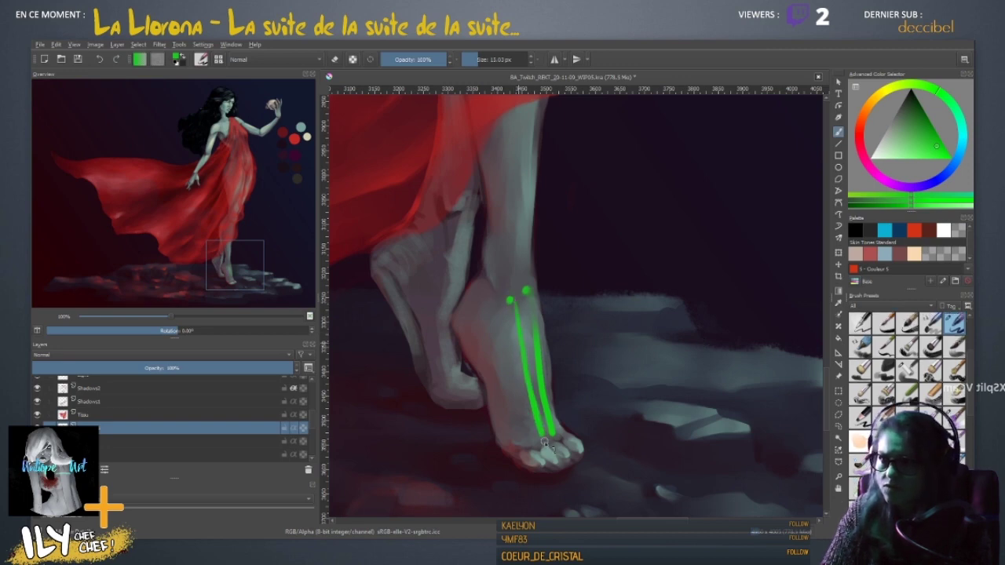
pyautogui.moveTo(500, 314); pyautogui.dragTo(535, 438)
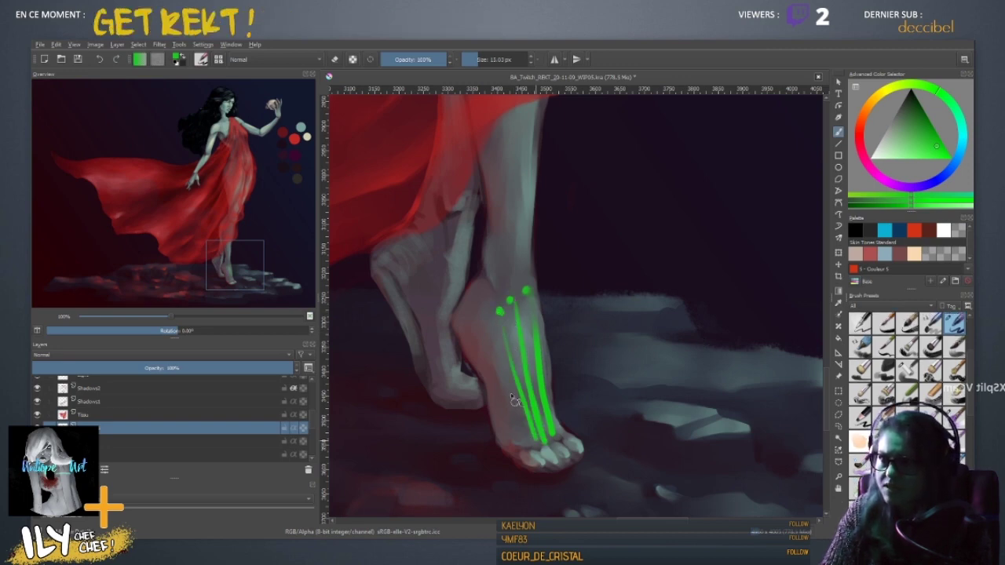
# - Add the remaining two green bone lines on the front foot, join their upper ends with an arc and thicken the outermost line
pyautogui.click(492, 326)
pyautogui.moveTo(496, 345); pyautogui.dragTo(532, 448)
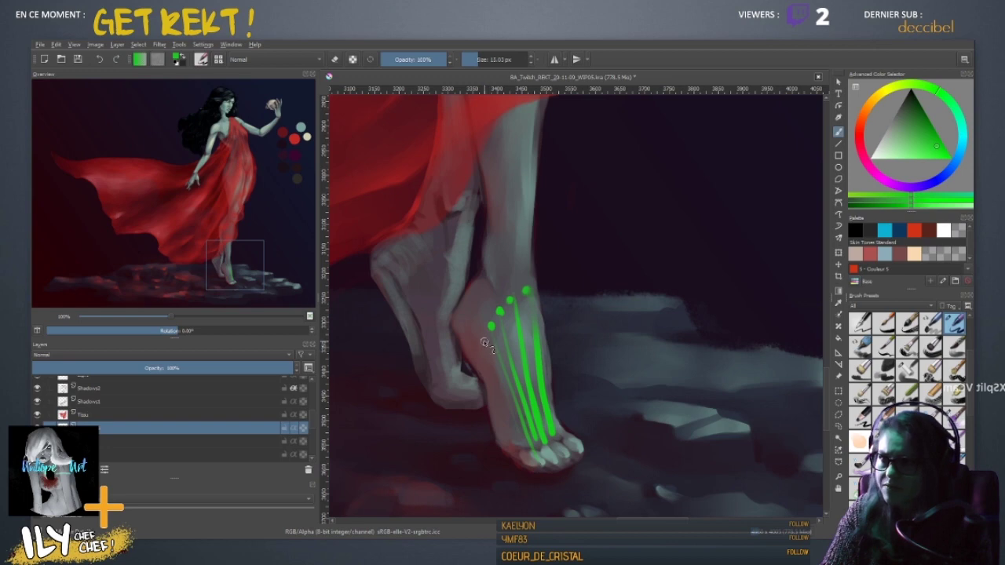
pyautogui.moveTo(482, 345); pyautogui.dragTo(512, 449)
pyautogui.moveTo(550, 281); pyautogui.dragTo(482, 337)
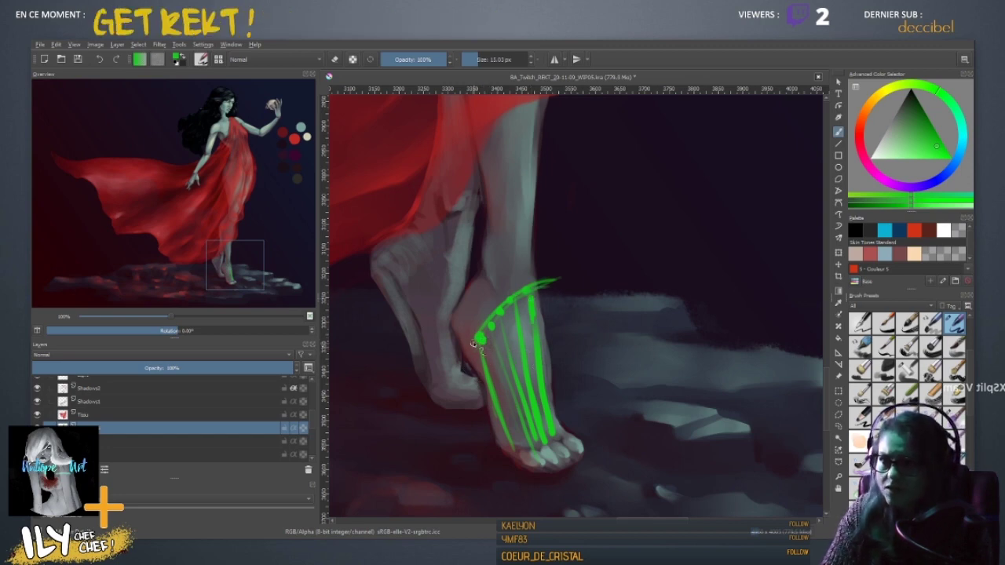
pyautogui.moveTo(481, 344); pyautogui.dragTo(517, 453)
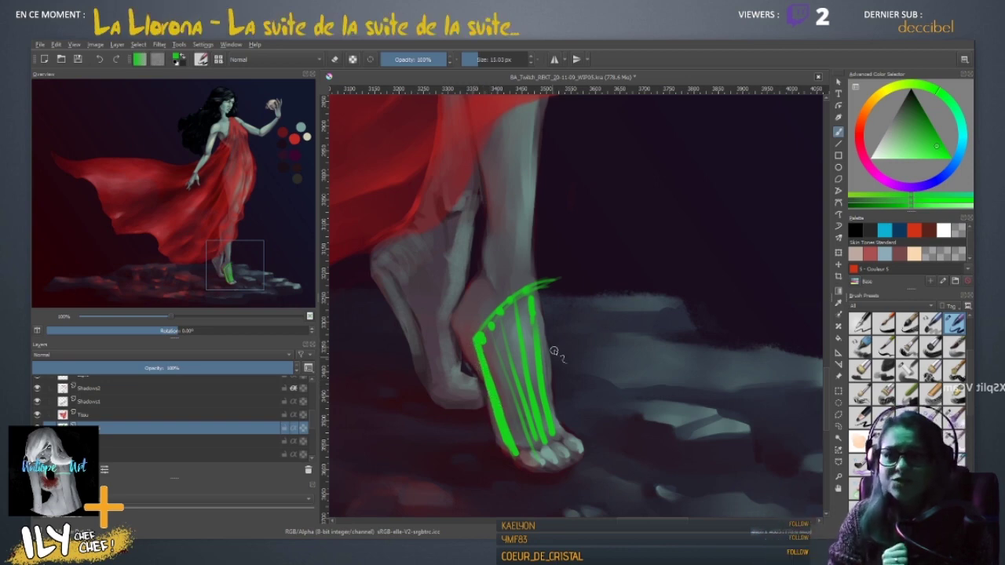
# - Clear the bone sketch and map the back foot's heel, sole and toe lines in green, plus the front foot's outer edge
pyautogui.click(449, 260)
pyautogui.press('Delete')
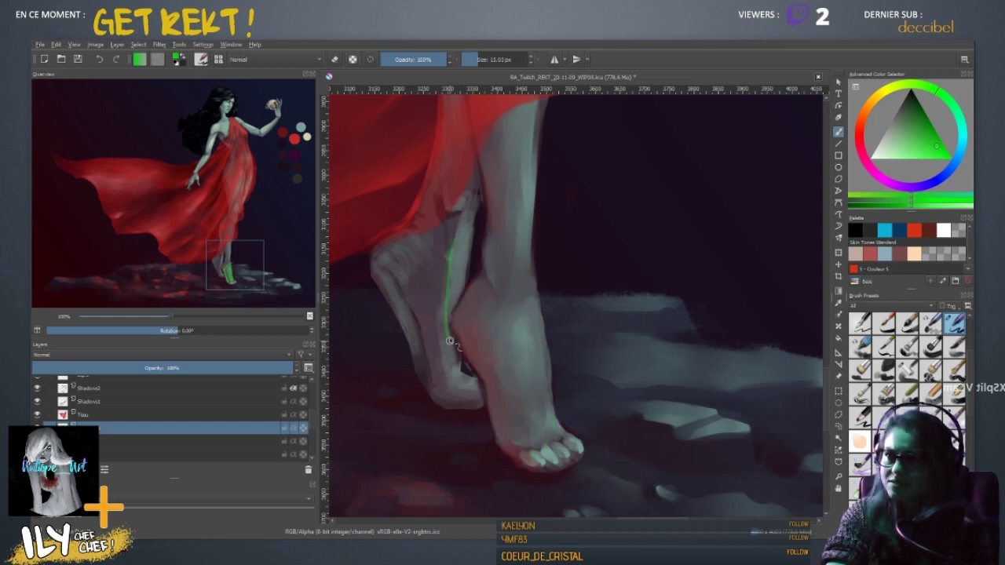
pyautogui.moveTo(450, 248); pyautogui.dragTo(440, 372)
pyautogui.moveTo(441, 305)
pyautogui.mouseDown()
pyautogui.moveTo(438, 388)
pyautogui.moveTo(471, 399)
pyautogui.mouseUp()
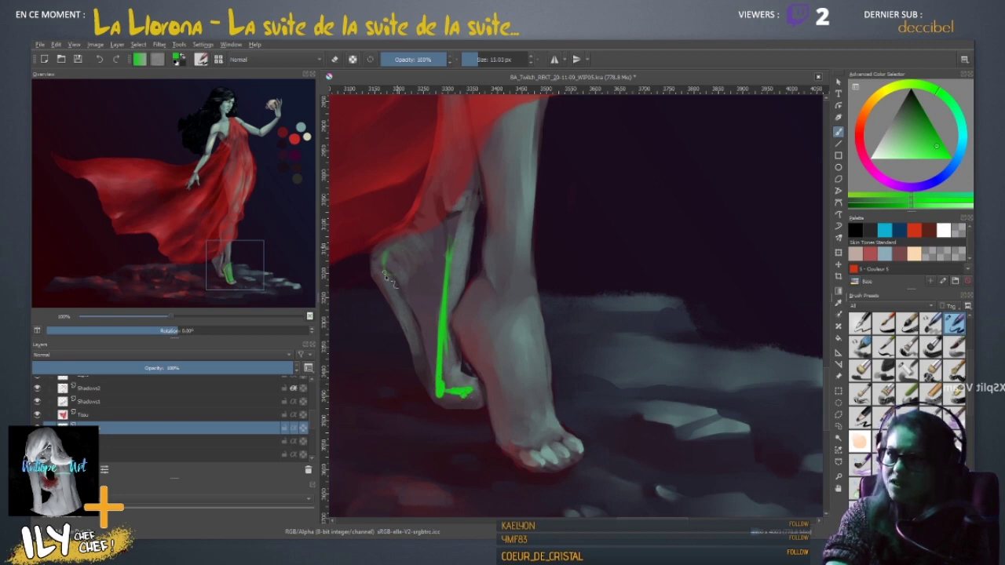
pyautogui.moveTo(385, 275)
pyautogui.mouseDown()
pyautogui.moveTo(397, 242)
pyautogui.moveTo(446, 246)
pyautogui.moveTo(438, 271)
pyautogui.moveTo(424, 269)
pyautogui.moveTo(441, 236)
pyautogui.moveTo(420, 263)
pyautogui.moveTo(394, 271)
pyautogui.mouseUp()
pyautogui.moveTo(451, 250)
pyautogui.mouseDown()
pyautogui.moveTo(455, 240)
pyautogui.moveTo(437, 390)
pyautogui.mouseUp()
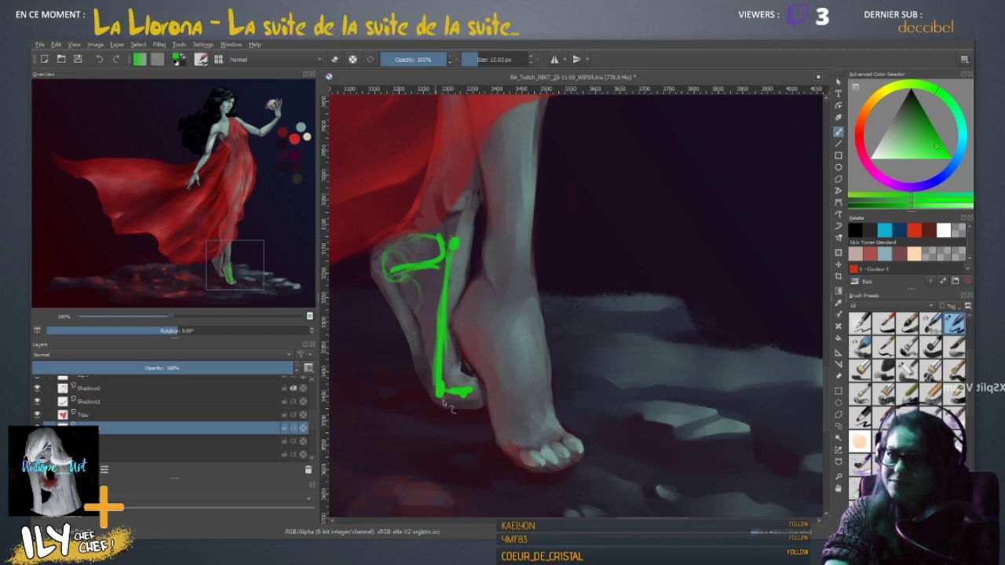
pyautogui.moveTo(473, 334); pyautogui.dragTo(503, 434)
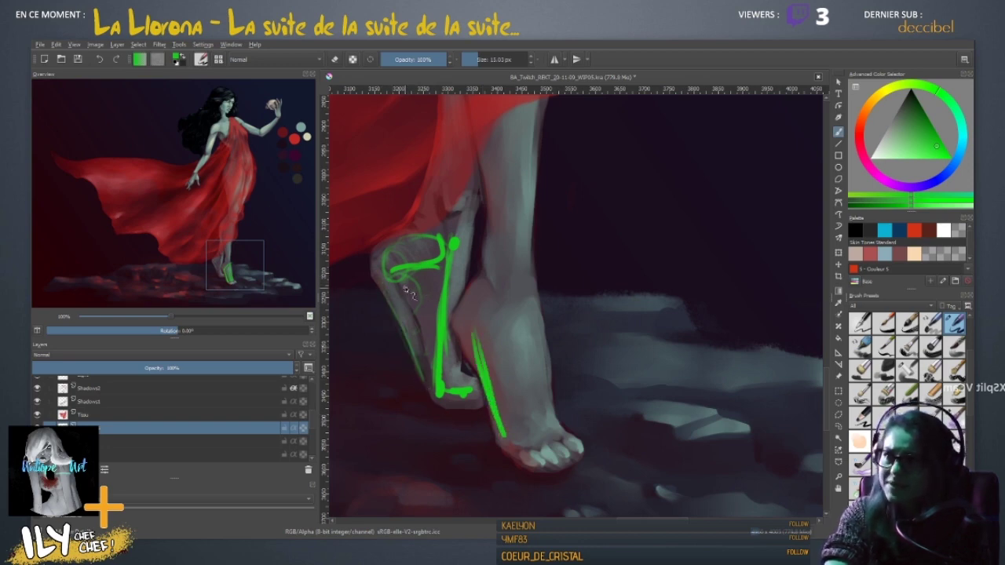
pyautogui.moveTo(410, 293)
pyautogui.mouseDown()
pyautogui.moveTo(434, 390)
pyautogui.moveTo(404, 307)
pyautogui.moveTo(436, 379)
pyautogui.mouseUp()
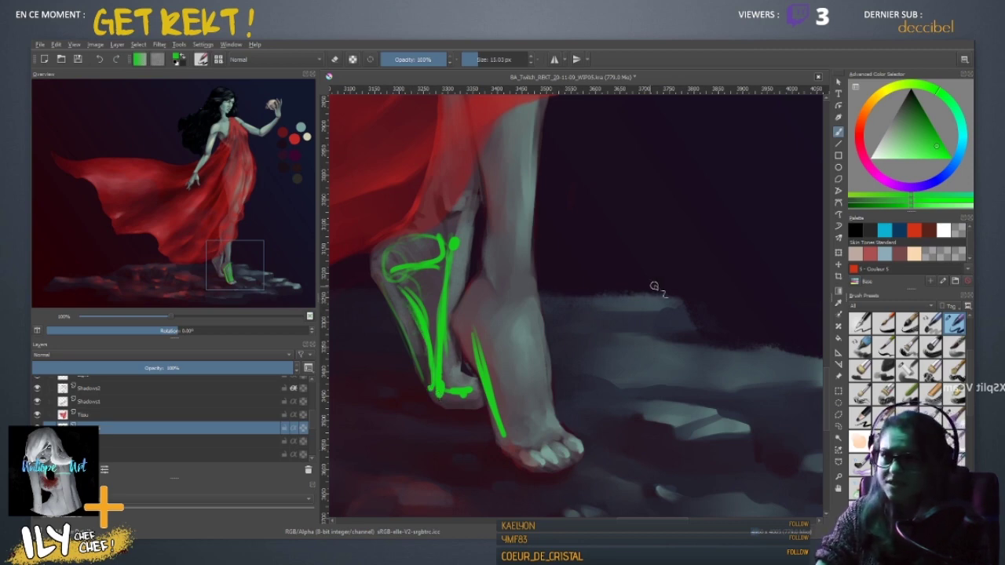
# - Sketch a green footprint outline with a narrow heel and five toes on the dark background beside the legs
pyautogui.moveTo(660, 259); pyautogui.dragTo(589, 324)
pyautogui.moveTo(571, 216)
pyautogui.mouseDown()
pyautogui.moveTo(603, 195)
pyautogui.moveTo(592, 194)
pyautogui.moveTo(639, 201)
pyautogui.moveTo(548, 230)
pyautogui.moveTo(644, 211)
pyautogui.moveTo(628, 202)
pyautogui.moveTo(633, 228)
pyautogui.moveTo(611, 264)
pyautogui.mouseUp()
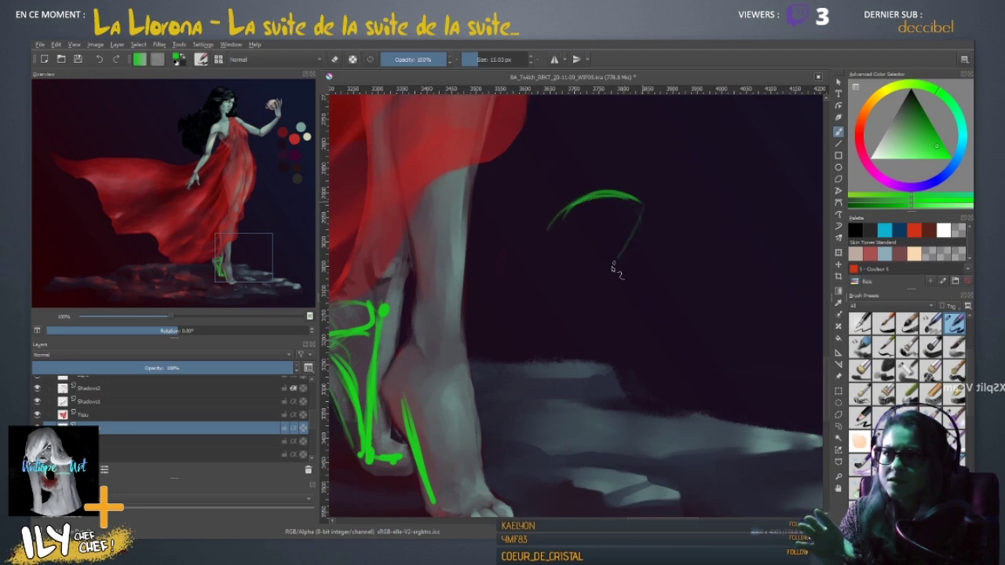
pyautogui.moveTo(638, 216); pyautogui.dragTo(610, 307)
pyautogui.moveTo(620, 265)
pyautogui.mouseDown()
pyautogui.moveTo(606, 346)
pyautogui.moveTo(608, 289)
pyautogui.moveTo(604, 369)
pyautogui.mouseUp()
pyautogui.moveTo(562, 221)
pyautogui.mouseDown()
pyautogui.moveTo(562, 318)
pyautogui.moveTo(556, 234)
pyautogui.moveTo(602, 370)
pyautogui.mouseUp()
pyautogui.moveTo(605, 322)
pyautogui.mouseDown()
pyautogui.moveTo(609, 373)
pyautogui.moveTo(588, 384)
pyautogui.moveTo(568, 346)
pyautogui.moveTo(611, 350)
pyautogui.moveTo(600, 325)
pyautogui.moveTo(575, 375)
pyautogui.mouseUp()
pyautogui.moveTo(567, 332); pyautogui.dragTo(609, 344)
pyautogui.moveTo(574, 188)
pyautogui.mouseDown()
pyautogui.moveTo(552, 216)
pyautogui.moveTo(613, 206)
pyautogui.moveTo(621, 189)
pyautogui.moveTo(619, 212)
pyautogui.moveTo(580, 211)
pyautogui.moveTo(597, 192)
pyautogui.moveTo(615, 208)
pyautogui.mouseUp()
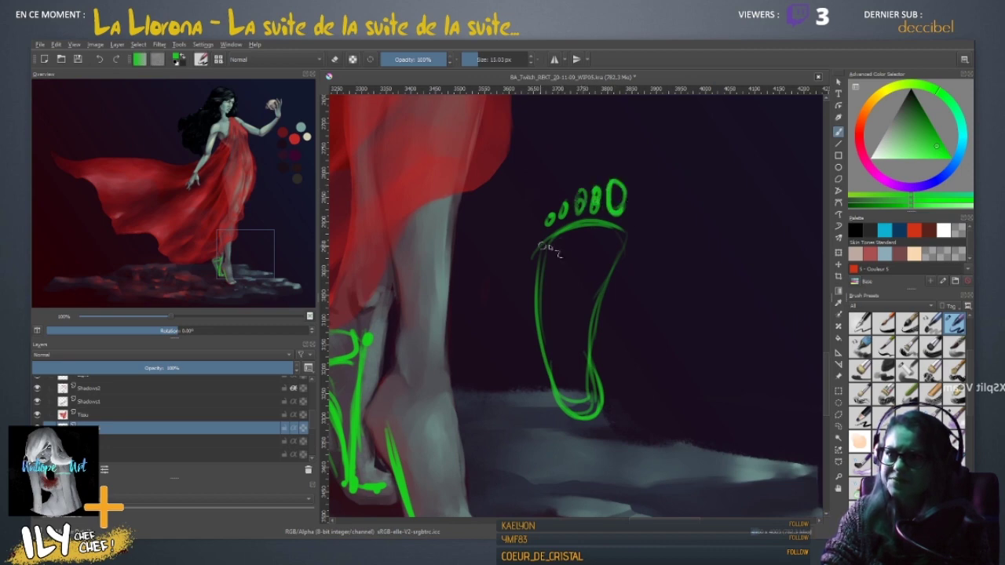
# - Outline the ball, outer edge and heel contact zones inside the footprint, hatch the arch and reinforce the outer edge line
pyautogui.moveTo(540, 261)
pyautogui.mouseDown()
pyautogui.moveTo(559, 275)
pyautogui.moveTo(615, 259)
pyautogui.mouseUp()
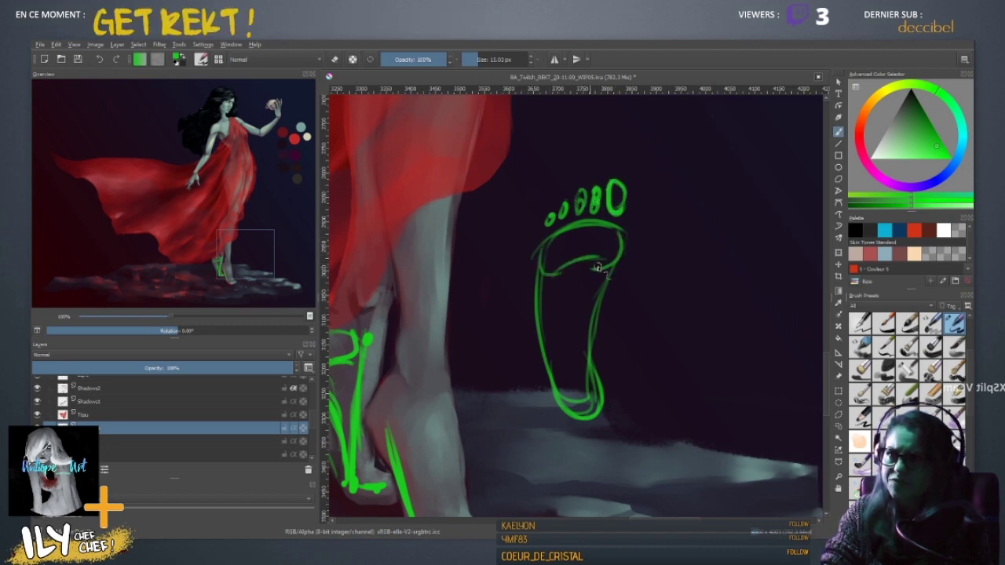
pyautogui.moveTo(544, 263)
pyautogui.mouseDown()
pyautogui.moveTo(559, 385)
pyautogui.moveTo(553, 373)
pyautogui.moveTo(564, 325)
pyautogui.moveTo(569, 388)
pyautogui.moveTo(588, 371)
pyautogui.mouseUp()
pyautogui.moveTo(556, 302); pyautogui.dragTo(563, 366)
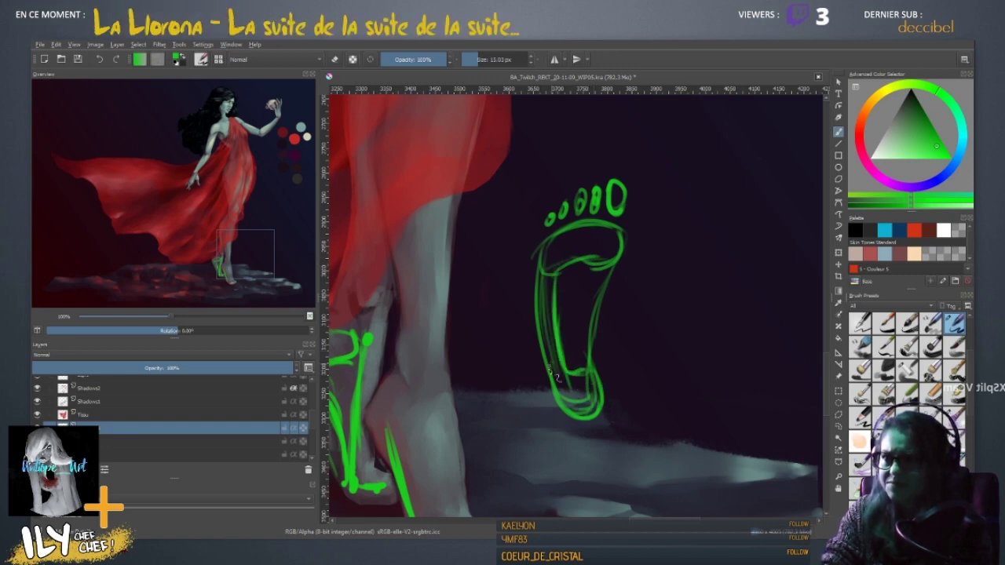
pyautogui.moveTo(589, 271); pyautogui.dragTo(567, 308)
pyautogui.moveTo(587, 284); pyautogui.dragTo(569, 336)
pyautogui.moveTo(595, 308); pyautogui.dragTo(564, 345)
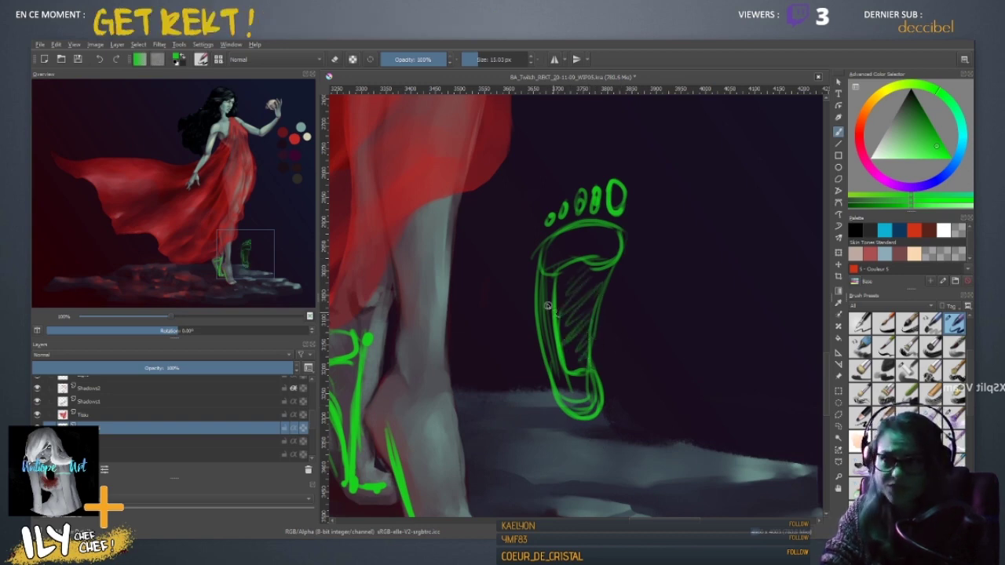
pyautogui.moveTo(549, 263); pyautogui.dragTo(565, 408)
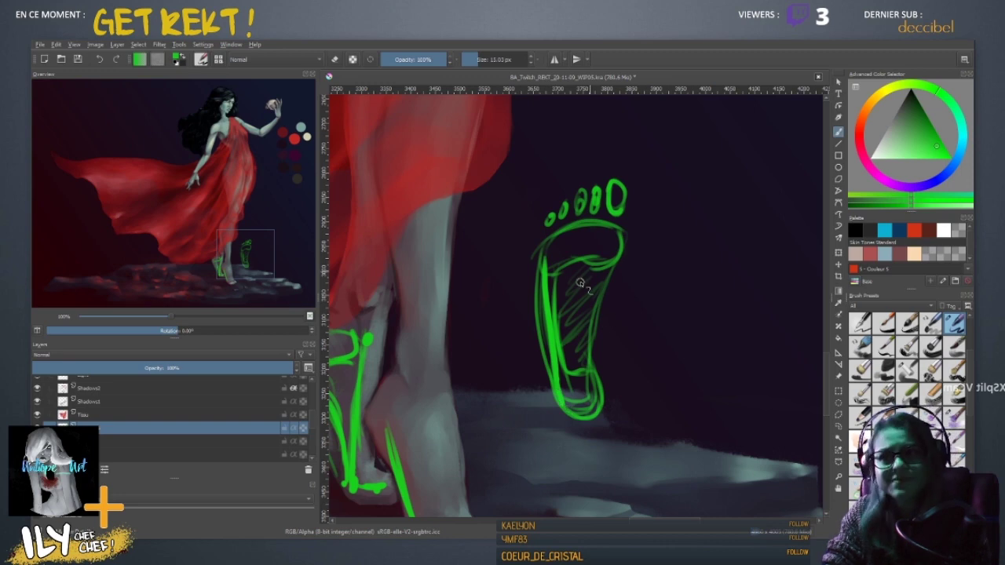
# - Rename the annotation layer
pyautogui.moveTo(545, 393); pyautogui.dragTo(816, 290)
pyautogui.moveTo(638, 378)
pyautogui.mouseDown()
pyautogui.moveTo(576, 341)
pyautogui.moveTo(489, 356)
pyautogui.mouseUp()
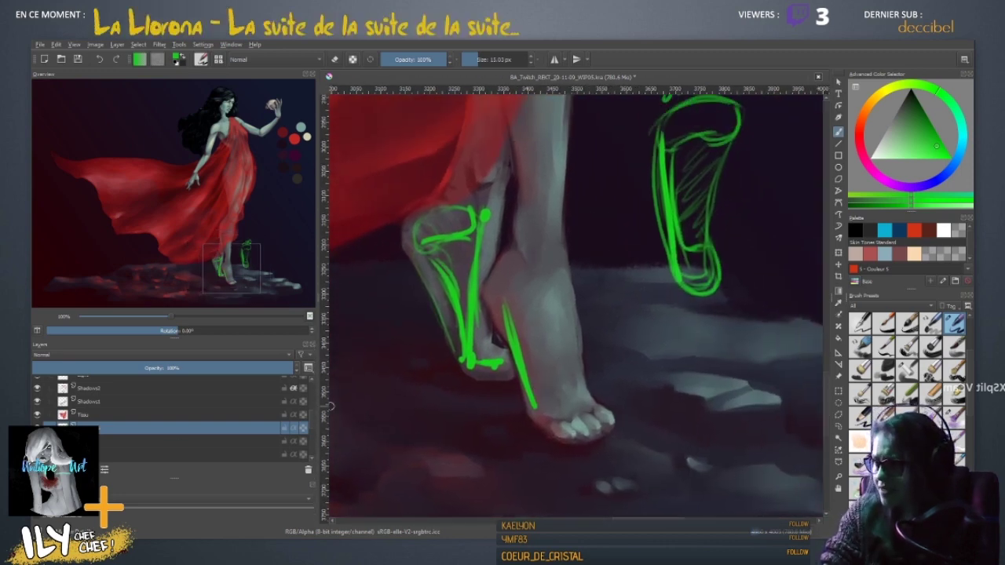
pyautogui.doubleClick(95, 426)
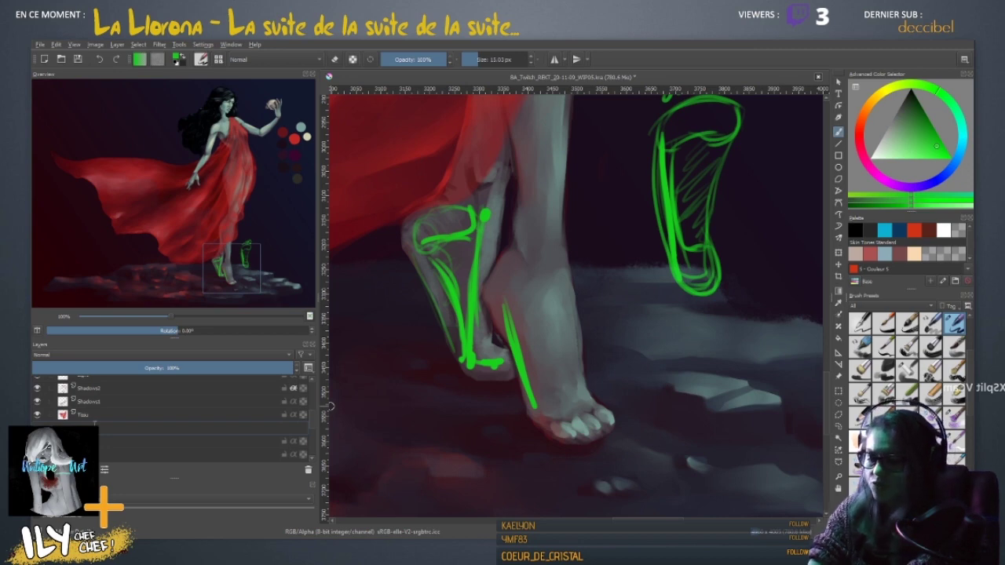
pyautogui.press('Return')
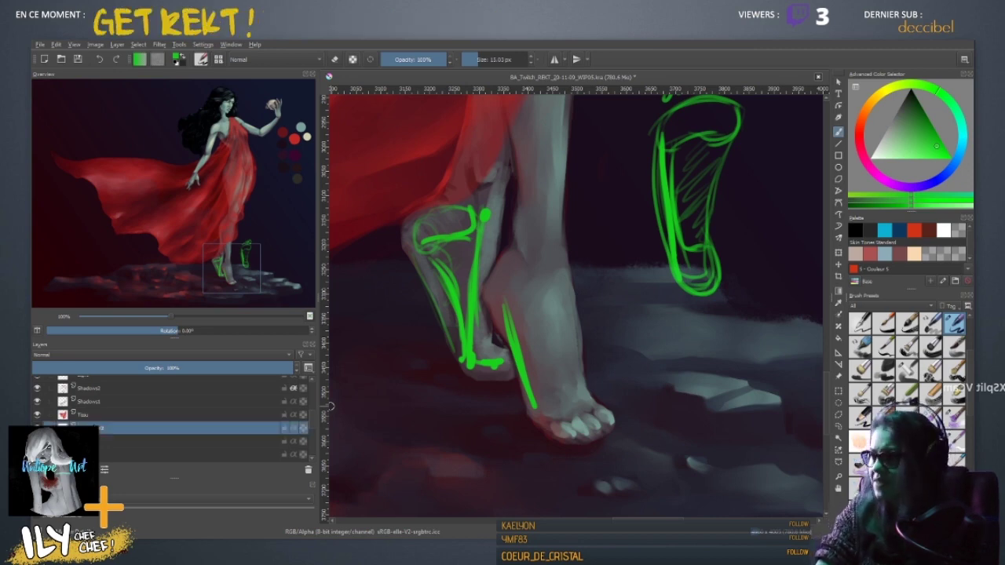
# - Restore the red and green "3 Axes" foot diagram by undoing, hide its layer and select the foot's paint layer
pyautogui.press('Delete')
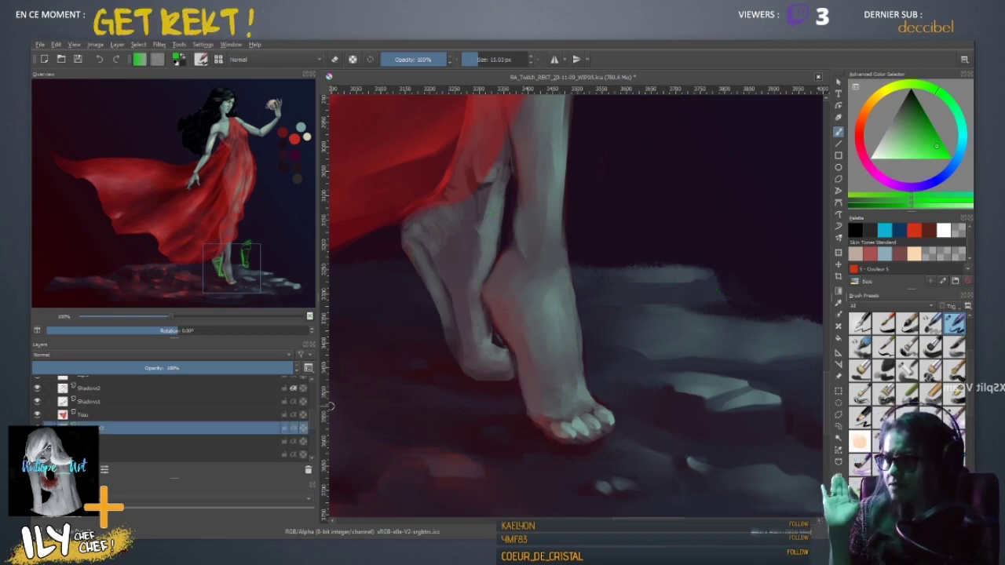
pyautogui.hotkey('ctrl', 'z')
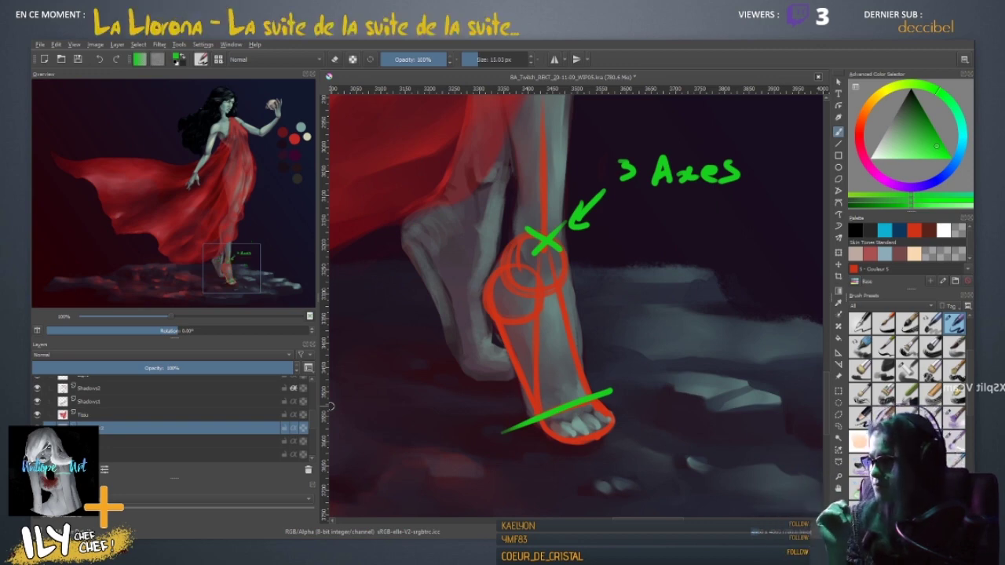
pyautogui.click(36, 428)
pyautogui.click(78, 454)
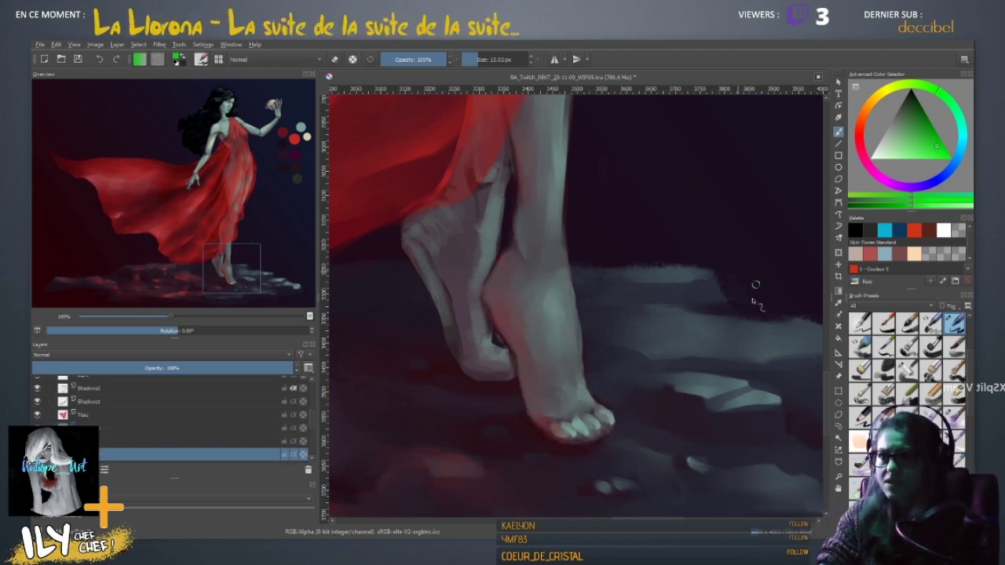
# - Paint the front foot's outer edge and the base of its toes with sampled skin tones, using the previous brush at about 14 px
pyautogui.keyDown('ctrl'); pyautogui.click(548, 370); pyautogui.keyUp('ctrl')
pyautogui.press('/')
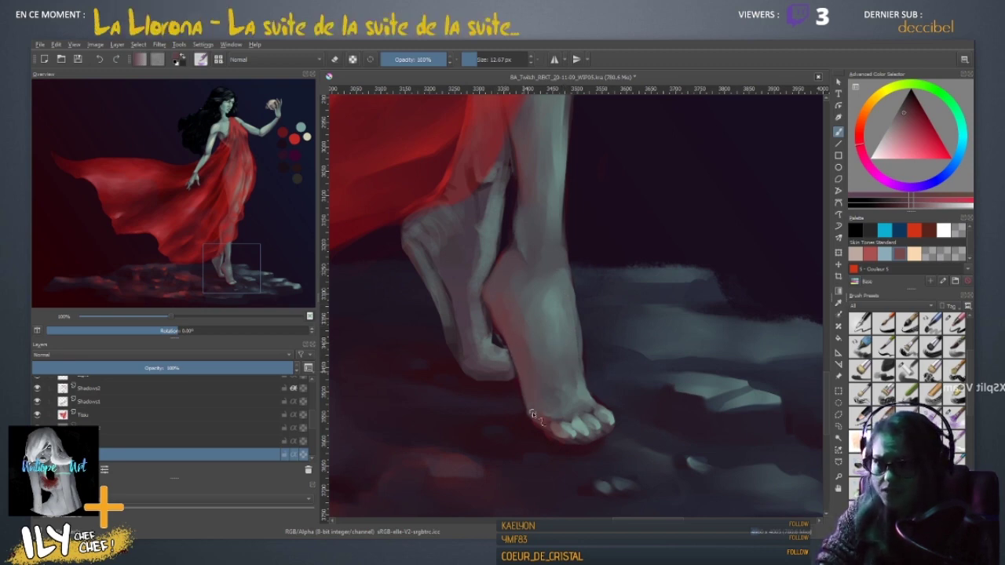
pyautogui.moveTo(575, 456); pyautogui.dragTo(523, 401)
pyautogui.keyDown('ctrl'); pyautogui.click(510, 355); pyautogui.keyUp('ctrl')
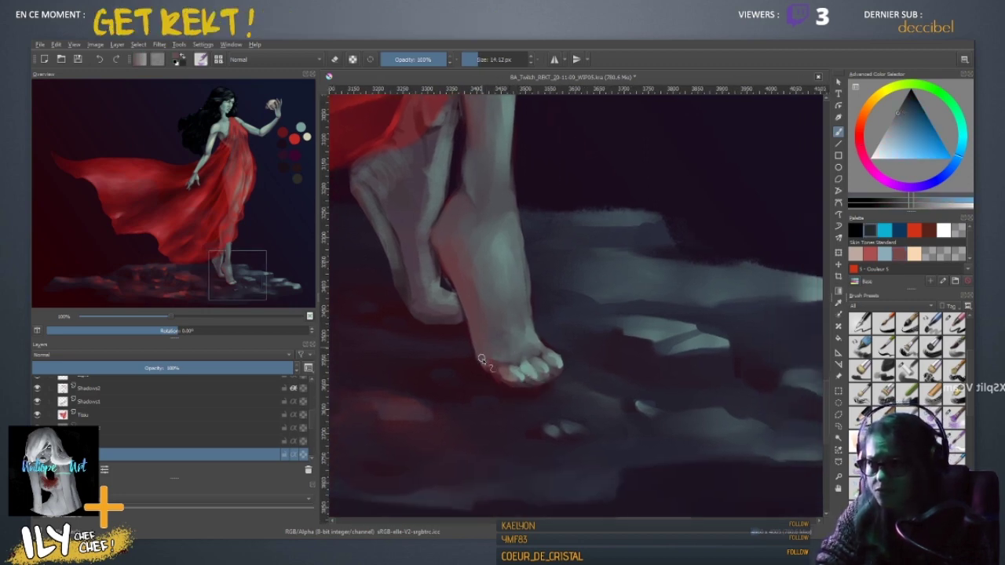
pyautogui.keyDown('ctrl'); pyautogui.click(496, 369); pyautogui.keyUp('ctrl')
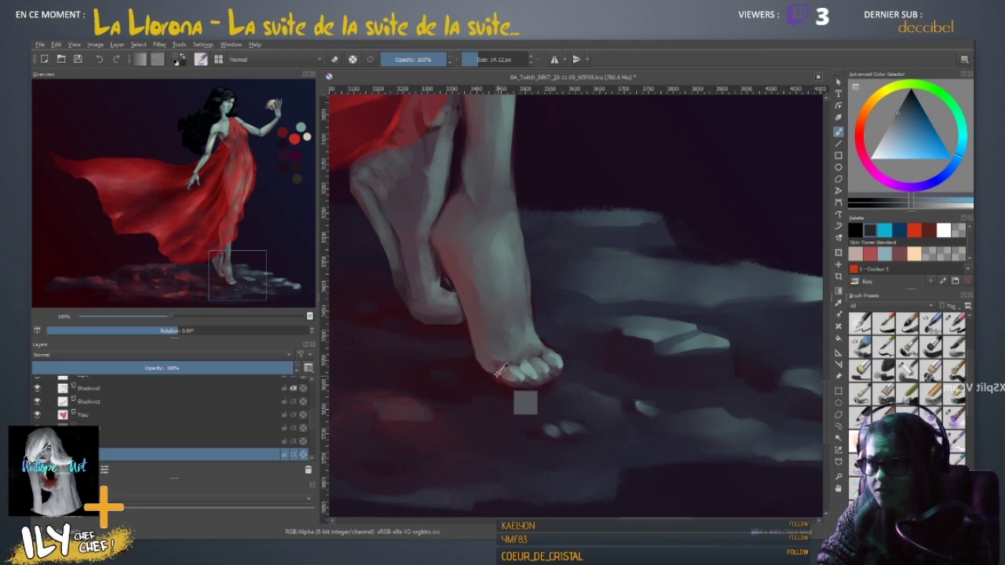
pyautogui.keyDown('ctrl'); pyautogui.click(495, 352); pyautogui.keyUp('ctrl')
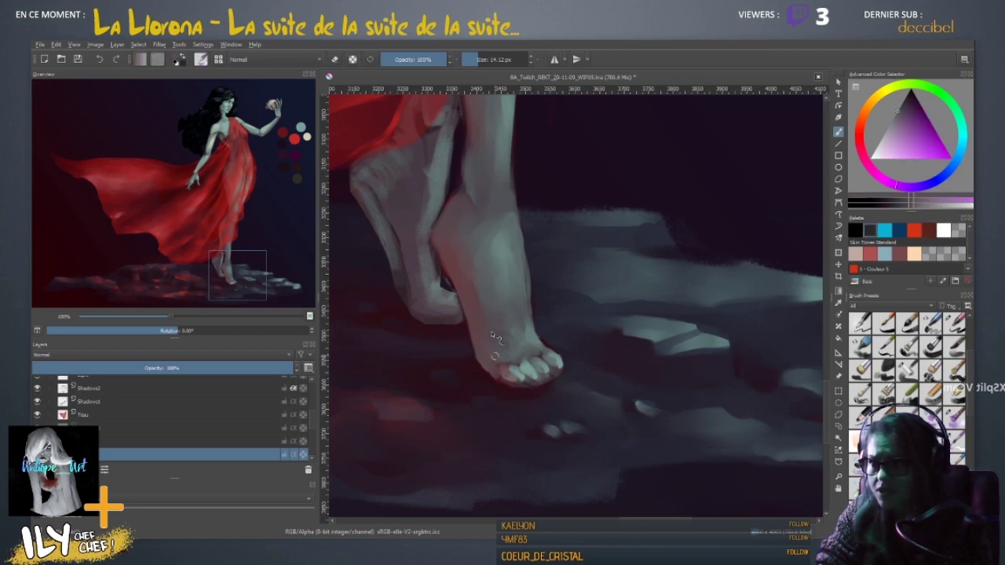
pyautogui.keyDown('ctrl'); pyautogui.click(514, 351); pyautogui.keyUp('ctrl')
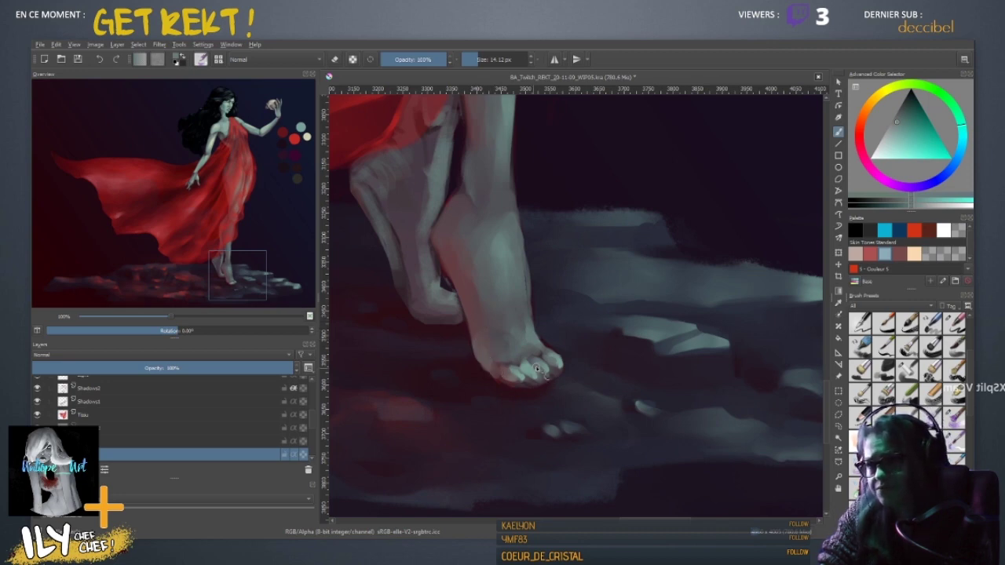
# - Reduce the brush to about 8 px and refine the front foot's smallest toes with sampled grey-green skin tones
pyautogui.press('[')
pyautogui.press('[')
pyautogui.press('[')
pyautogui.press('[')
pyautogui.press('[')
pyautogui.press('[')
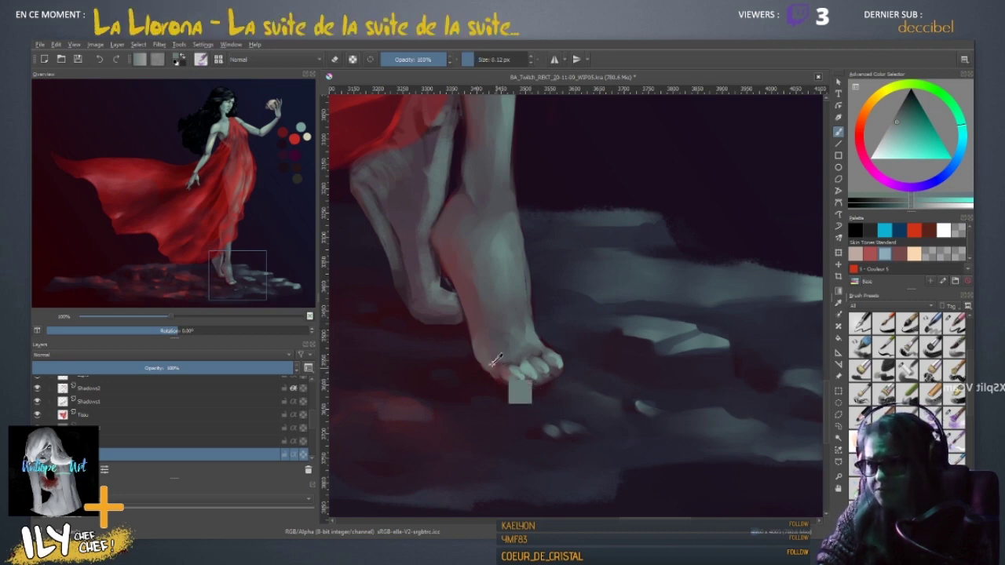
pyautogui.keyDown('ctrl'); pyautogui.click(521, 364); pyautogui.keyUp('ctrl')
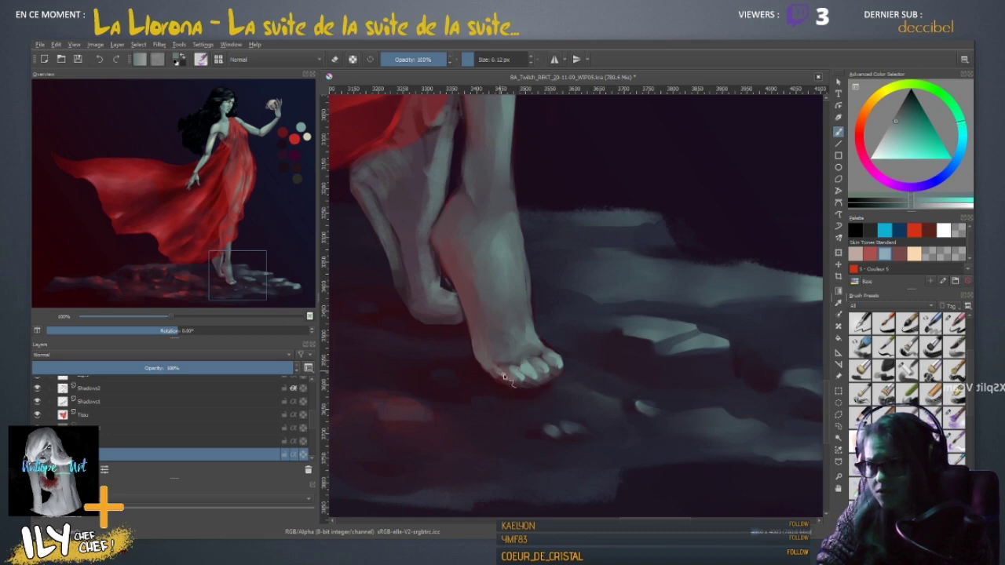
# - Enlarge the brush to 10.27 px and shape the front foot's small toes with muted reddish and purple tones sampled nearby
pyautogui.press(']')
pyautogui.press(']')
pyautogui.press(']')
pyautogui.press(']')
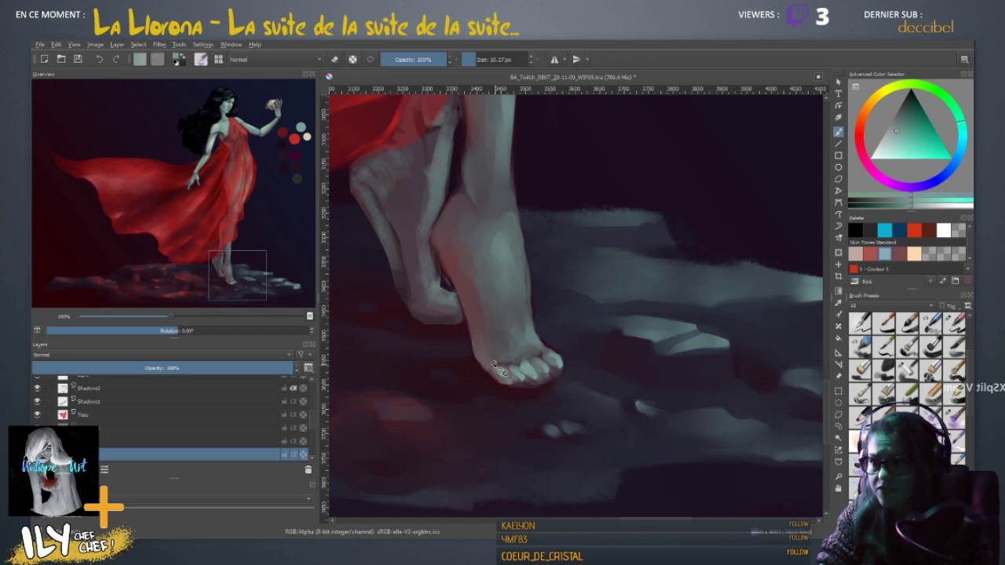
pyautogui.keyDown('ctrl'); pyautogui.click(499, 369); pyautogui.keyUp('ctrl')
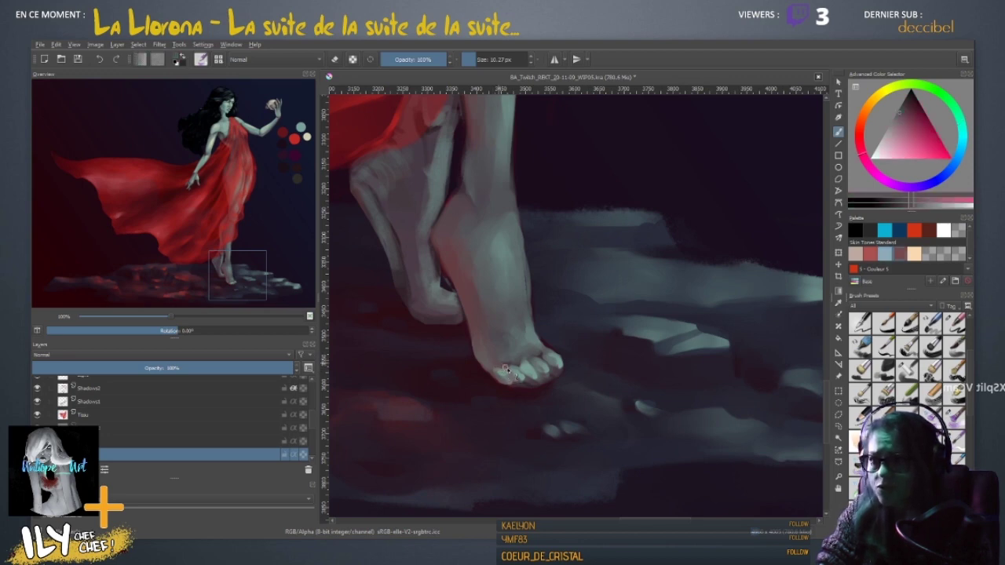
pyautogui.keyDown('ctrl'); pyautogui.click(510, 367); pyautogui.keyUp('ctrl')
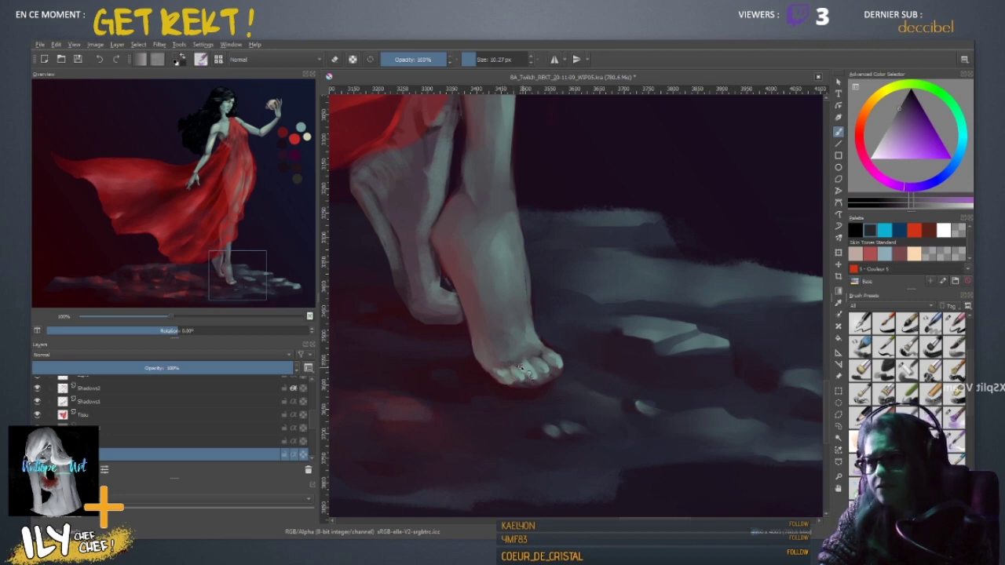
# - Shape the front foot's big toe with sampled grey-green and purple tones, and erase stray paint around the toes
pyautogui.keyDown('ctrl'); pyautogui.click(556, 357); pyautogui.keyUp('ctrl')
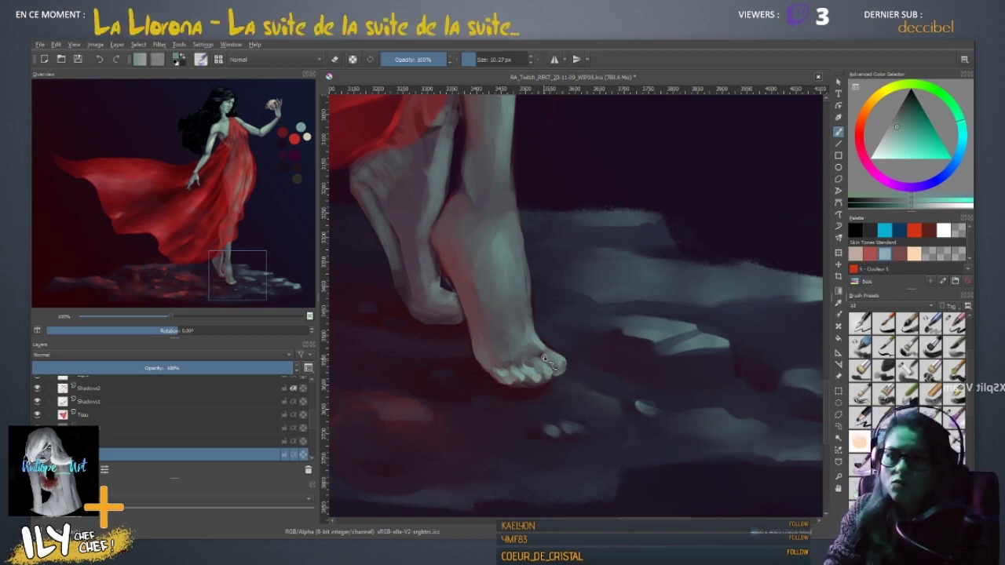
pyautogui.keyDown('ctrl'); pyautogui.click(544, 358); pyautogui.keyUp('ctrl')
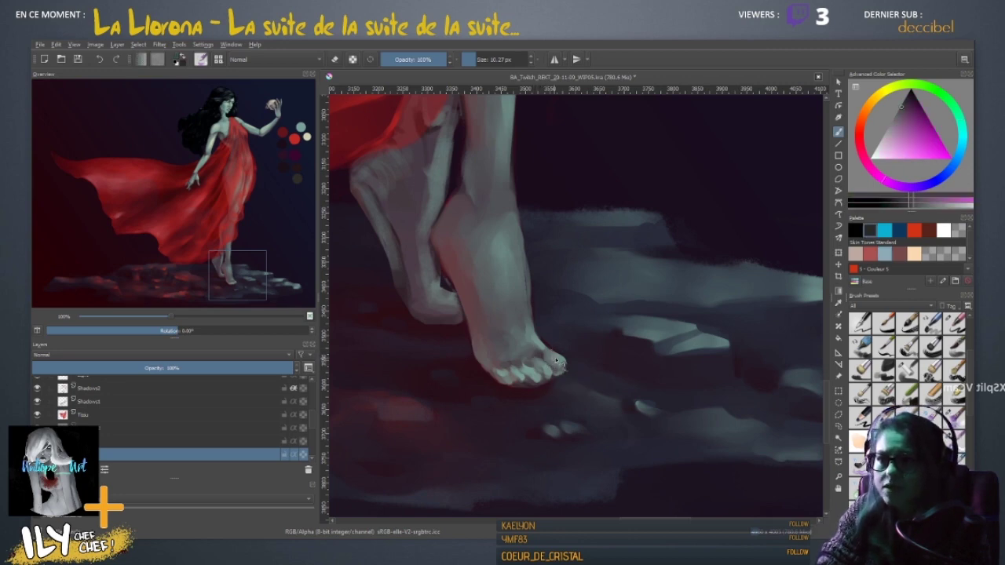
pyautogui.keyDown('ctrl'); pyautogui.click(558, 362); pyautogui.keyUp('ctrl')
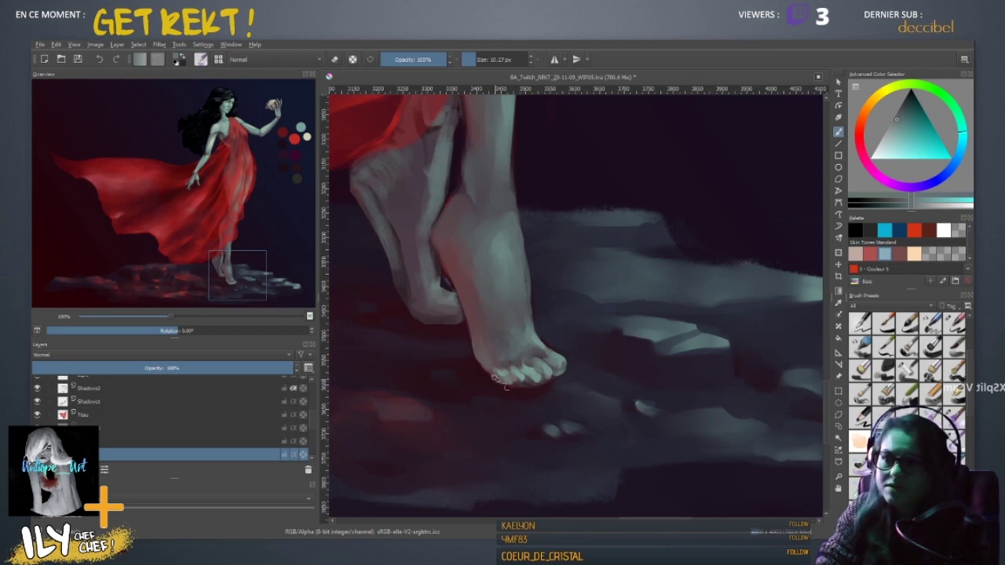
pyautogui.moveTo(548, 393); pyautogui.dragTo(544, 406)
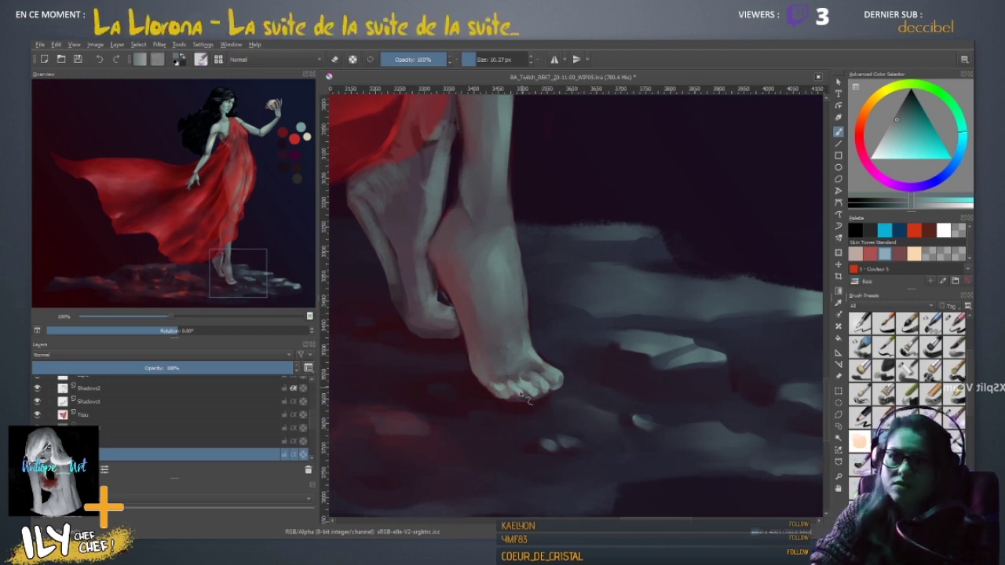
pyautogui.press('e')
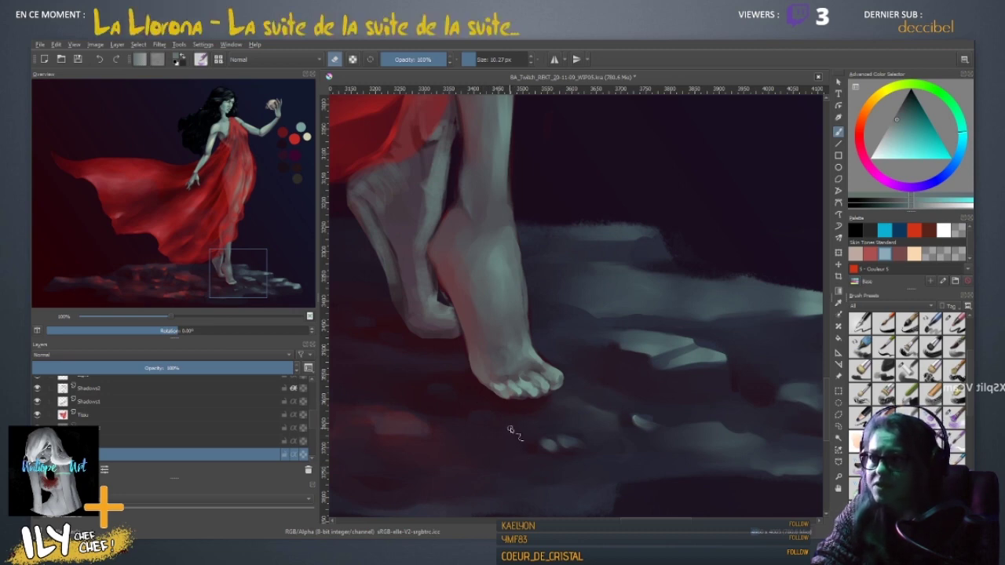
pyautogui.press('e')
# - Refine the outer edge of the front foot's smallest toe with reddish, bluish and purple tones sampled nearby
pyautogui.keyDown('ctrl'); pyautogui.click(491, 379); pyautogui.keyUp('ctrl')
pyautogui.moveTo(492, 383); pyautogui.dragTo(503, 383)
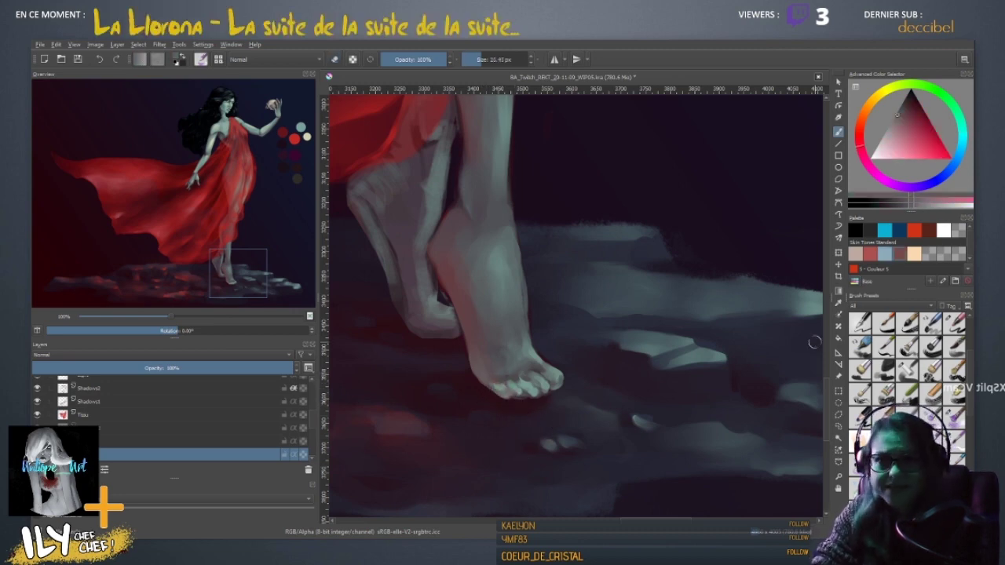
pyautogui.keyDown('ctrl'); pyautogui.click(549, 398); pyautogui.keyUp('ctrl')
pyautogui.moveTo(504, 384); pyautogui.dragTo(498, 389)
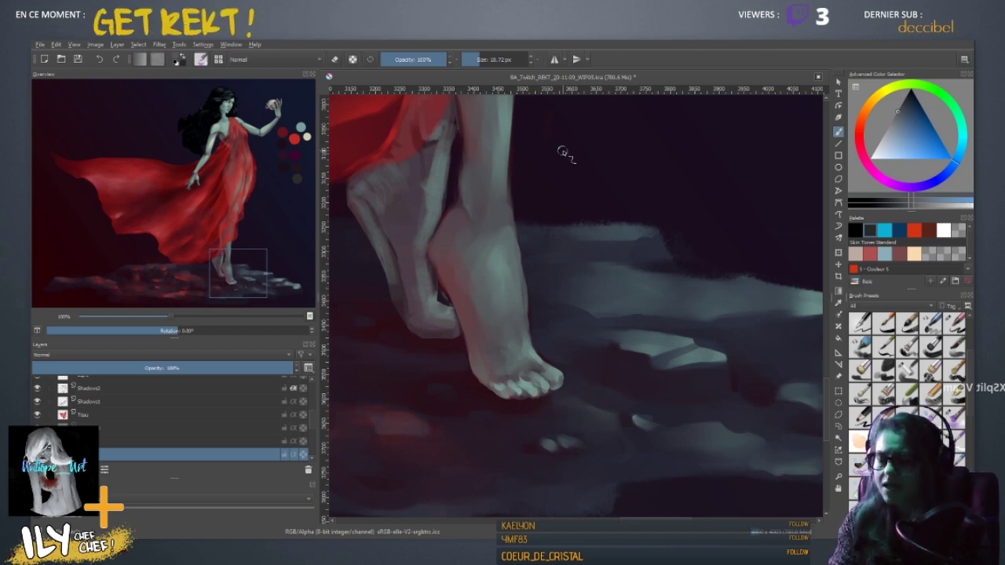
pyautogui.keyDown('ctrl'); pyautogui.click(499, 388); pyautogui.keyUp('ctrl')
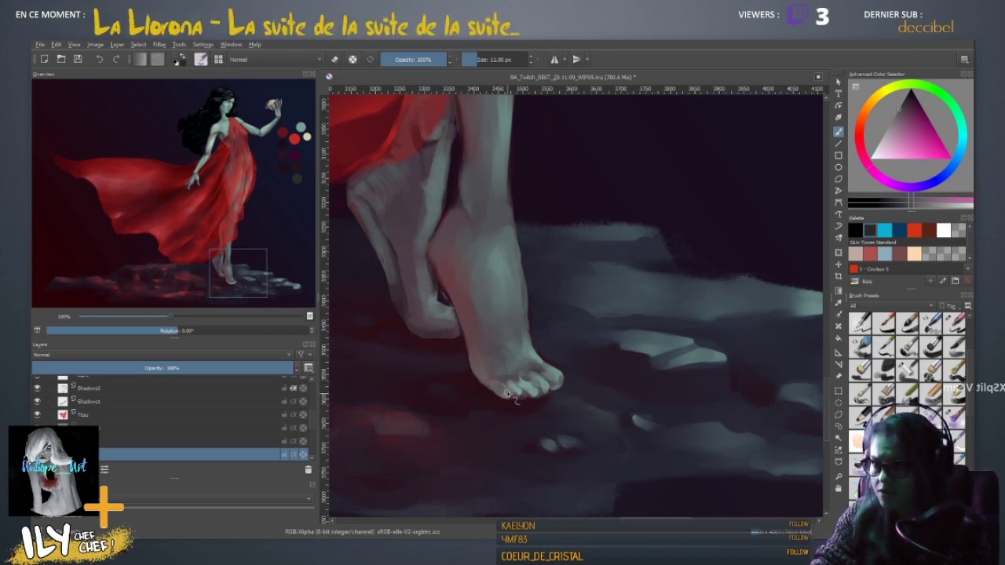
# - Reduce the brush below 10 px and define the gaps and underside of the small toes with a sampled dark tone
pyautogui.keyDown('shift'); pyautogui.moveTo(526, 386); pyautogui.dragTo(522, 385); pyautogui.keyUp('shift')
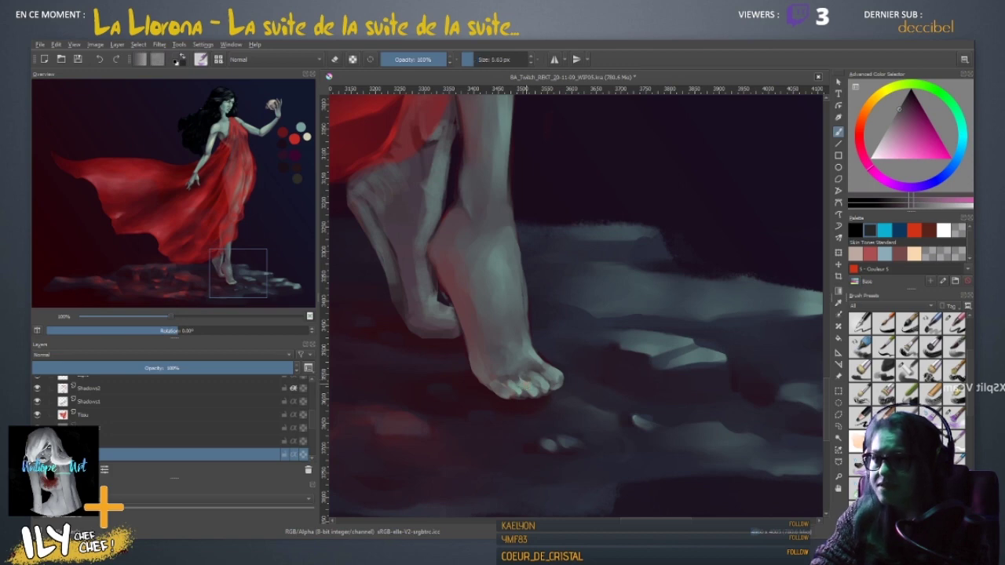
pyautogui.keyDown('ctrl'); pyautogui.click(519, 408); pyautogui.keyUp('ctrl')
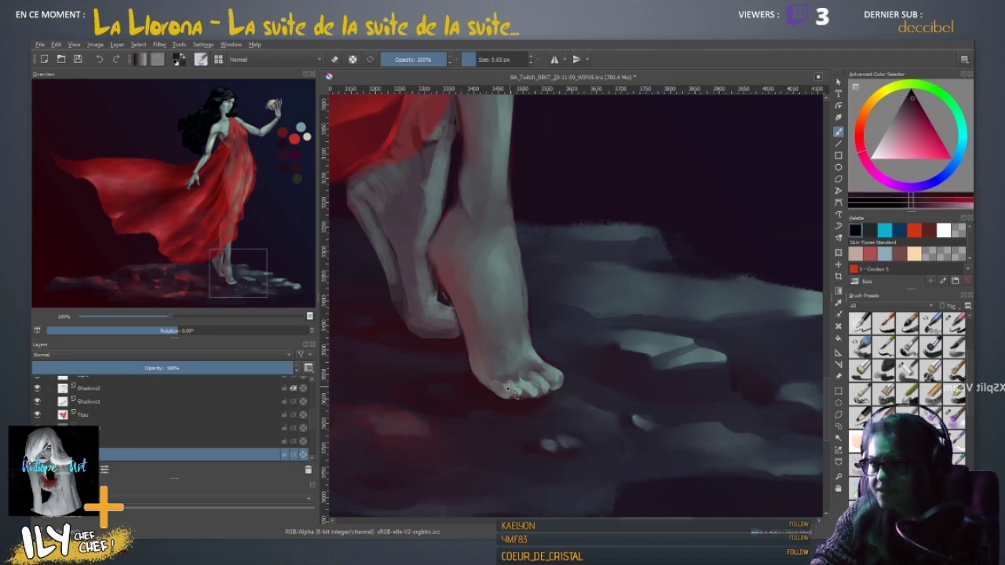
pyautogui.press(']')
pyautogui.press(']')
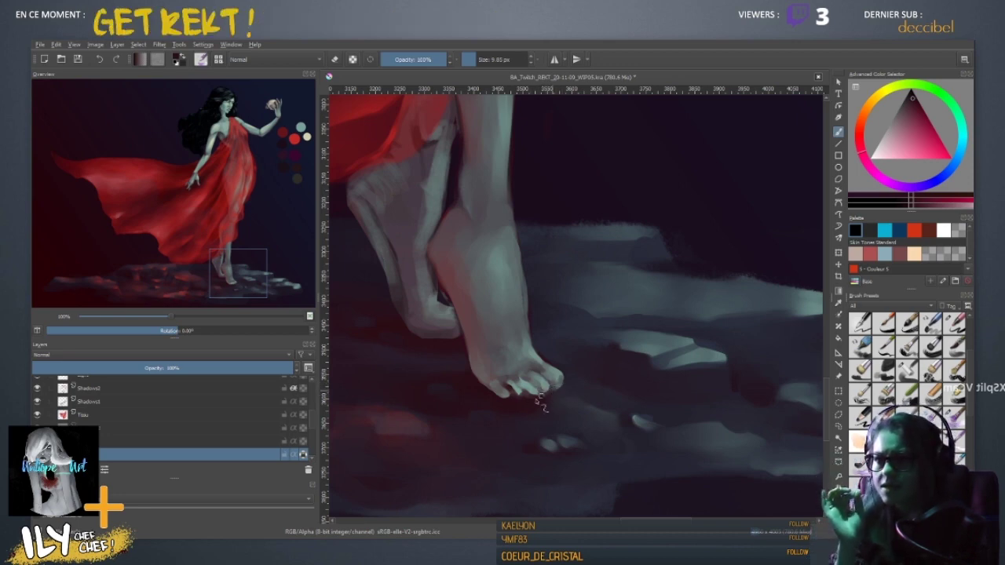
pyautogui.press('[')
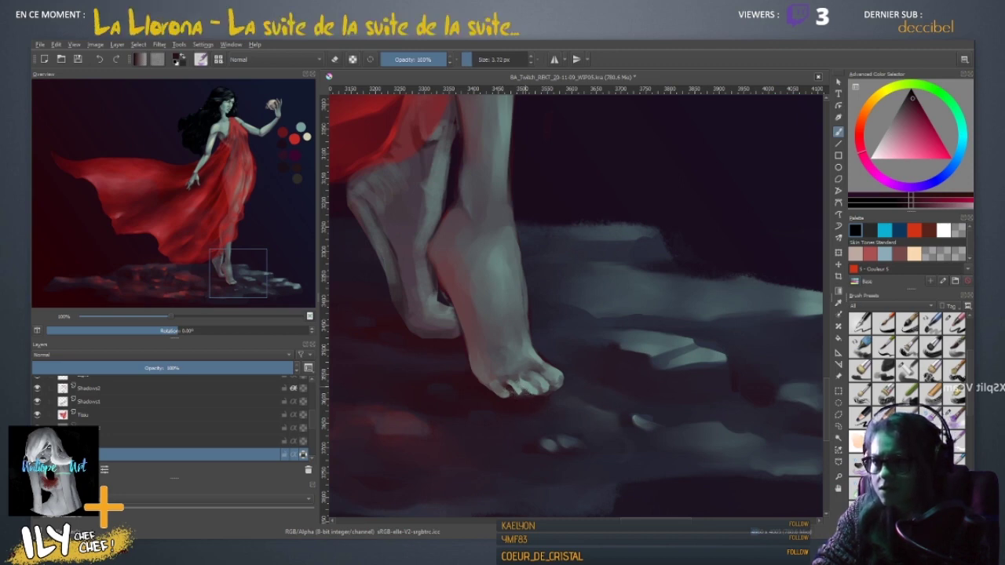
# - Paint the front foot's middle toes with grey-green and dark tones sampled nearby, reducing the brush from 7.72 px to about 5 px
pyautogui.keyDown('ctrl'); pyautogui.click(526, 395); pyautogui.keyUp('ctrl')
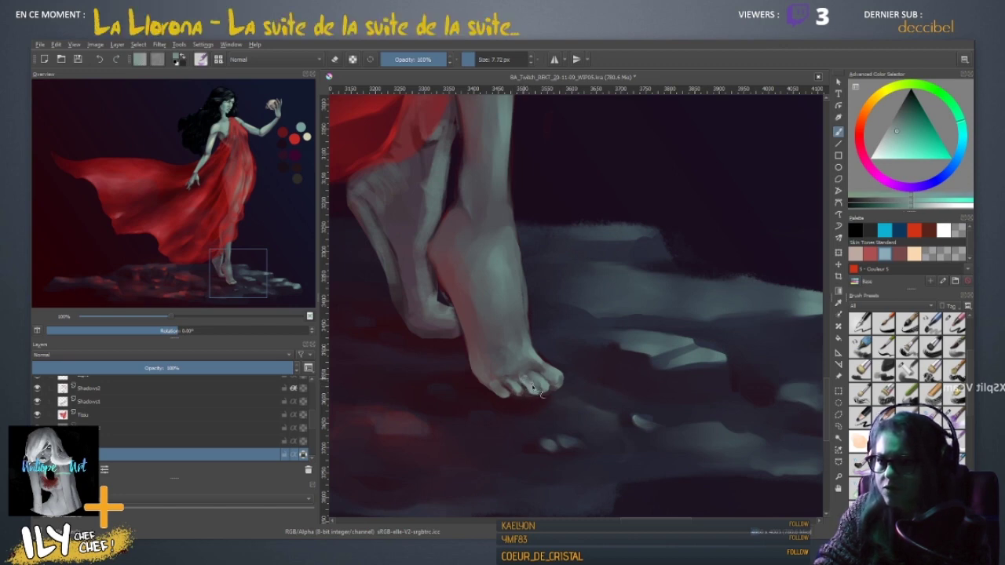
pyautogui.keyDown('ctrl'); pyautogui.click(537, 396); pyautogui.keyUp('ctrl')
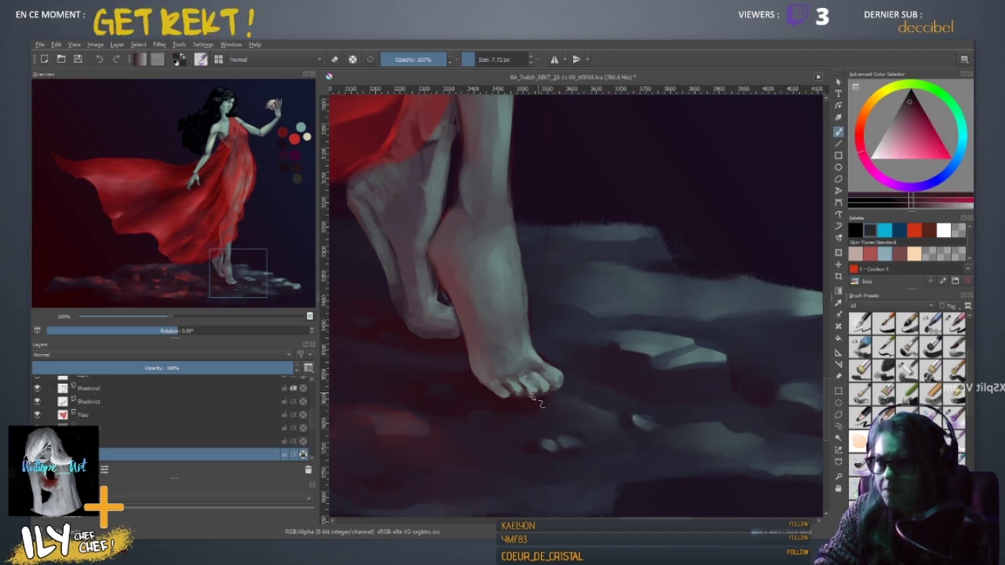
pyautogui.keyDown('ctrl'); pyautogui.click(535, 397); pyautogui.keyUp('ctrl')
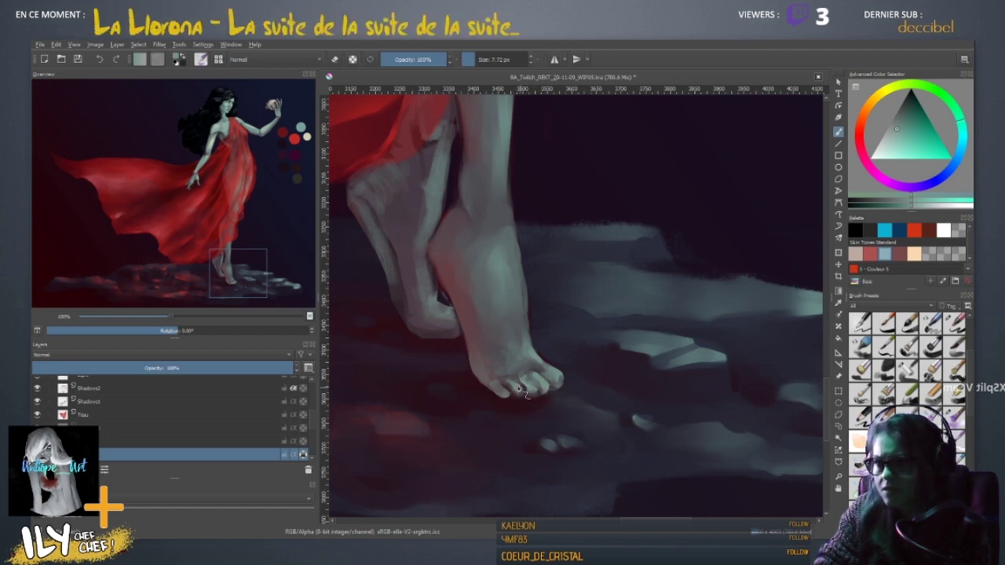
pyautogui.keyDown('ctrl'); pyautogui.click(545, 391); pyautogui.keyUp('ctrl')
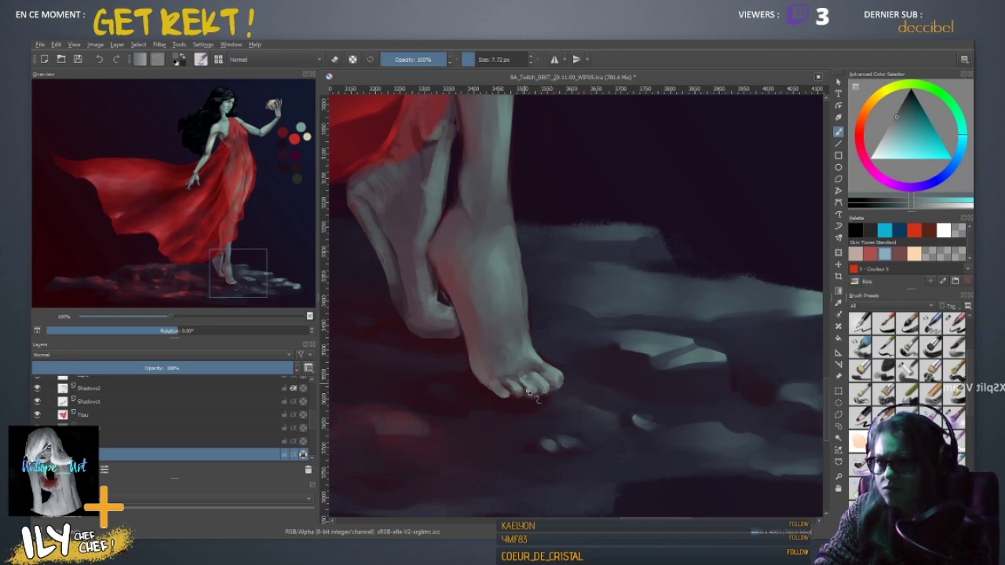
pyautogui.keyDown('ctrl'); pyautogui.click(526, 386); pyautogui.keyUp('ctrl')
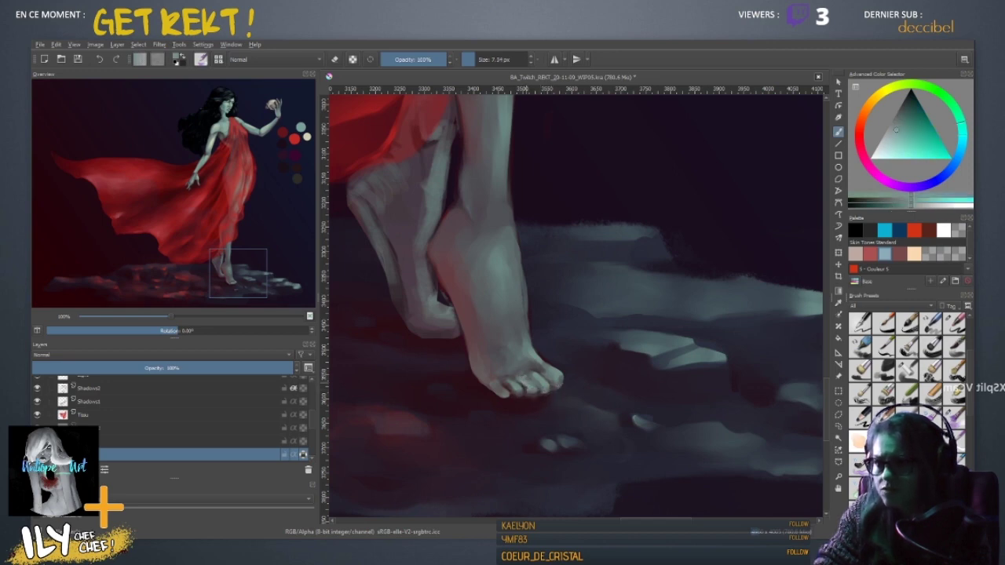
pyautogui.keyDown('ctrl'); pyautogui.click(507, 383); pyautogui.keyUp('ctrl')
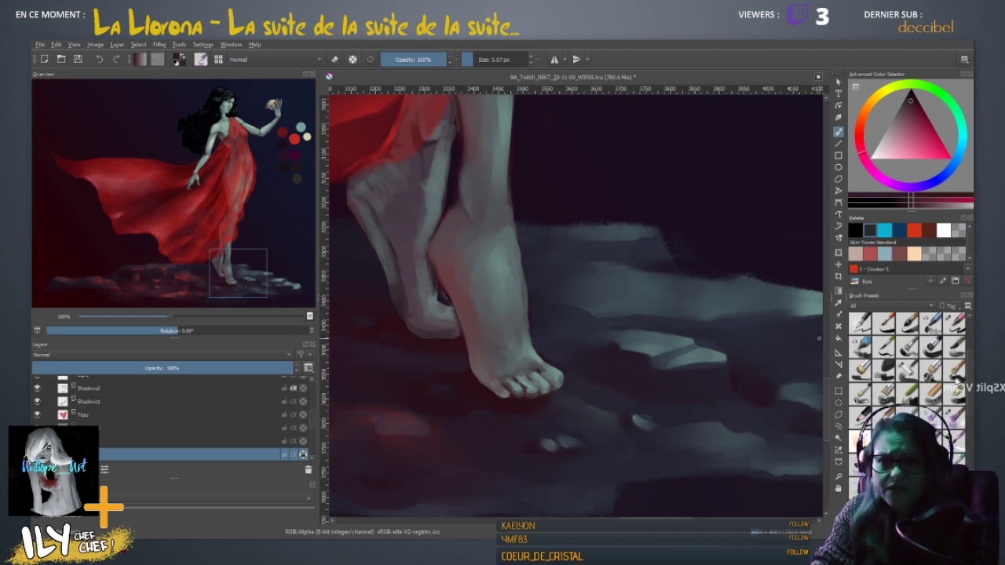
# - Switch to the Copy-mode deforming brush at about 106 px, unlock the layer's alpha and reshape the front foot's smallest toes
pyautogui.moveTo(970, 366); pyautogui.dragTo(970, 405)
pyautogui.press('/')
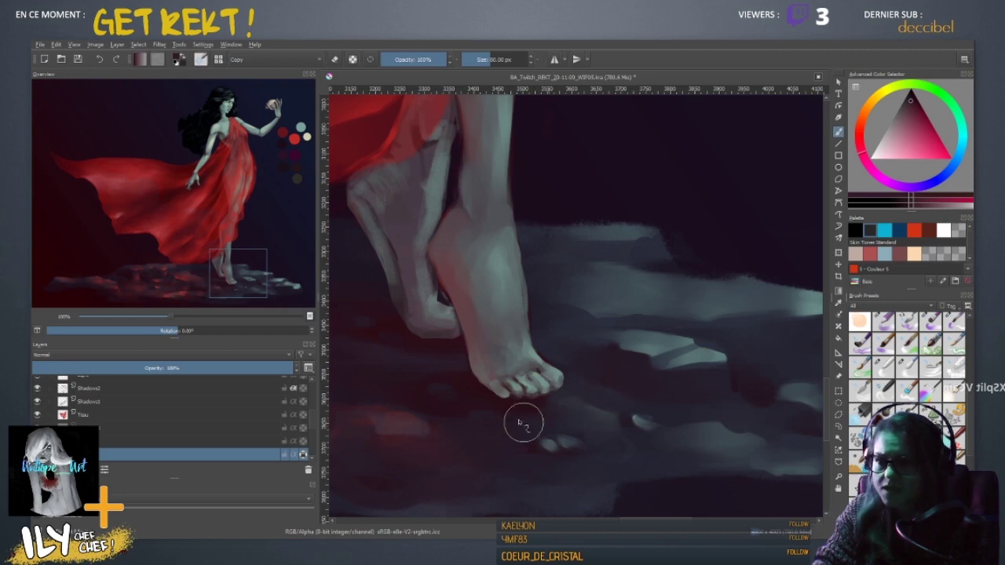
pyautogui.moveTo(517, 411)
pyautogui.keyDown('shift'); pyautogui.mouseDown()
pyautogui.moveTo(529, 416)
pyautogui.moveTo(501, 398)
pyautogui.mouseUp(); pyautogui.keyUp('shift')
pyautogui.click(302, 454)
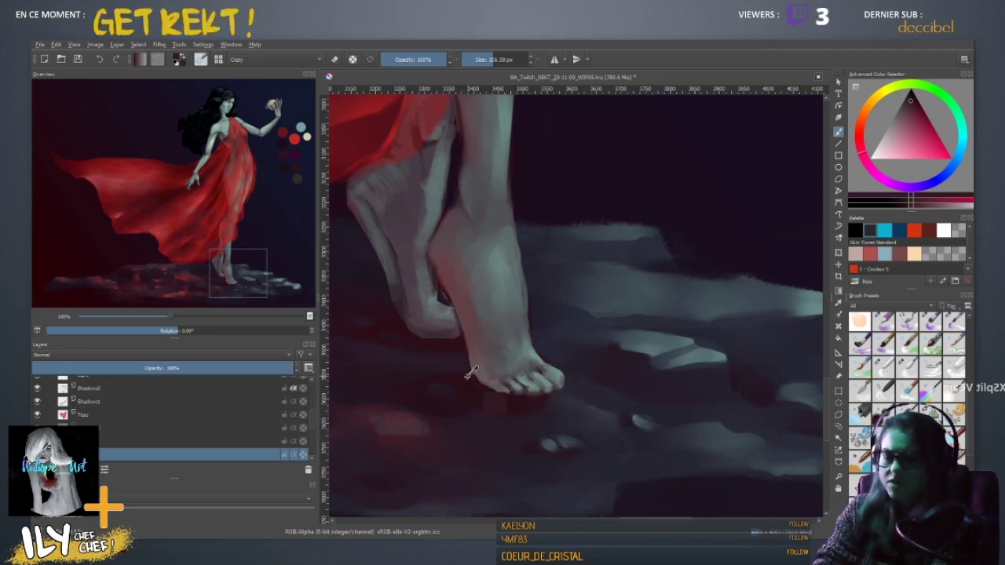
# - Mirror the view and adjust the shape of the front foot's toes with the deforming brush, reducing it to about 84 px
pyautogui.press('-')
pyautogui.press('-')
pyautogui.press('-')
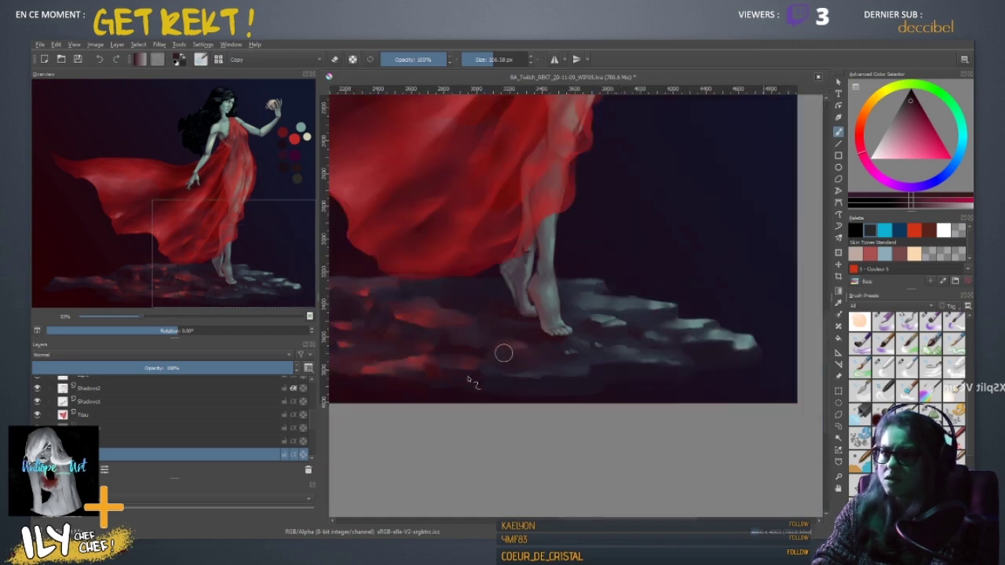
pyautogui.press('m')
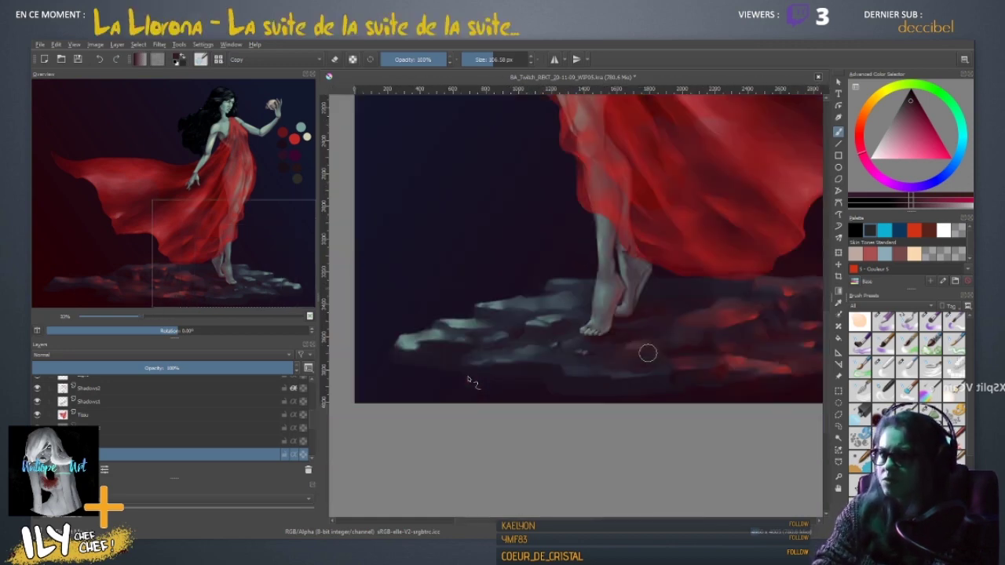
pyautogui.press('+')
pyautogui.press('+')
pyautogui.press('+')
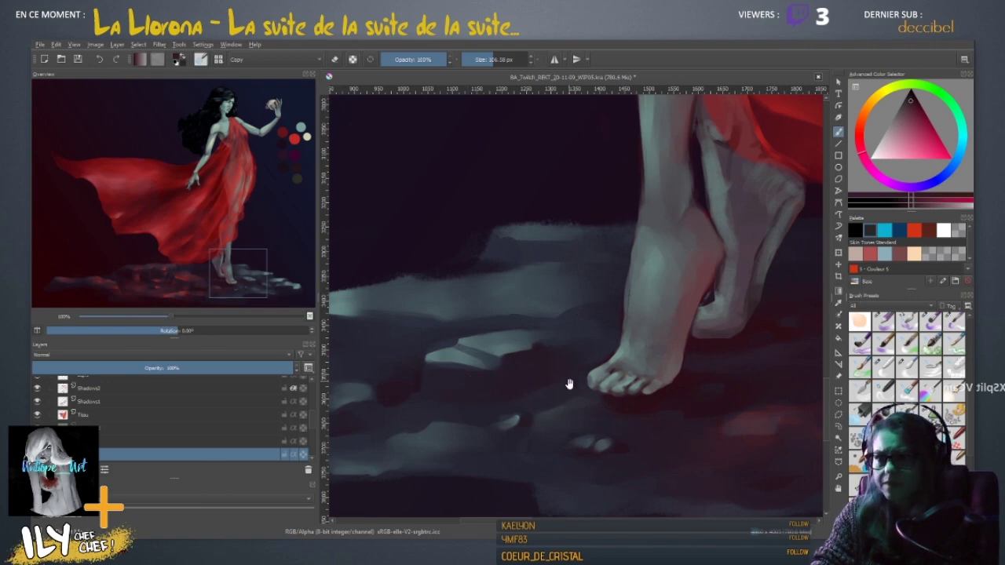
pyautogui.moveTo(570, 384); pyautogui.dragTo(471, 389)
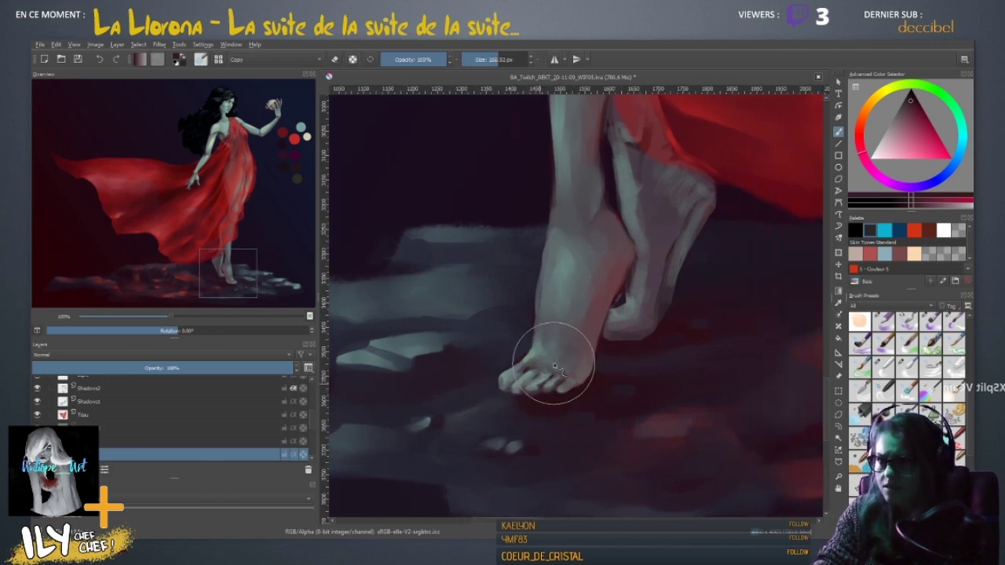
pyautogui.moveTo(553, 391)
pyautogui.mouseDown()
pyautogui.moveTo(586, 406)
pyautogui.moveTo(536, 405)
pyautogui.mouseUp()
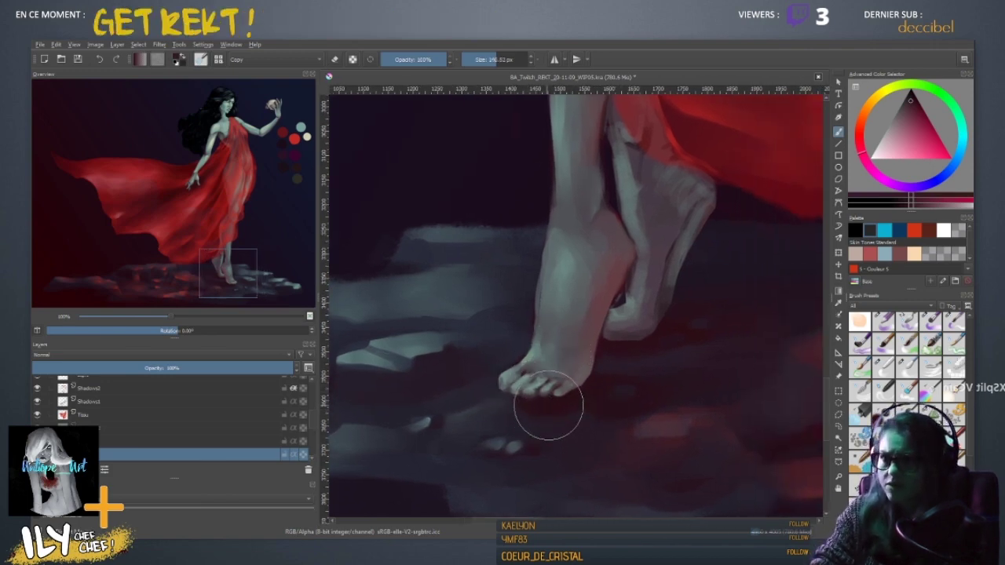
pyautogui.press('[')
pyautogui.press('[')
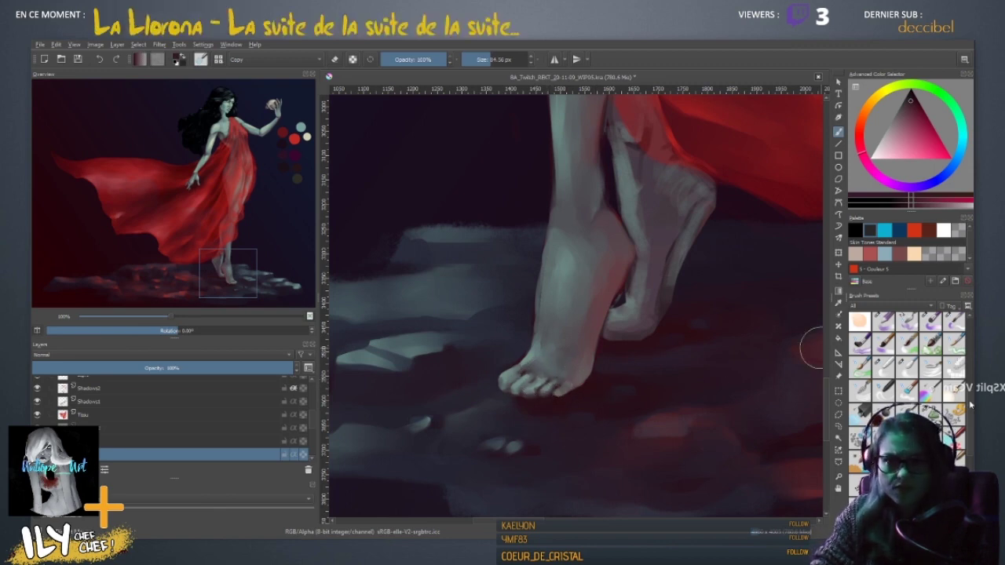
# - Return to the previous painting brush at about 7 px and refine the toes with grey-green and bluish tones sampled from the foot
pyautogui.scroll(-5, 965, 346)
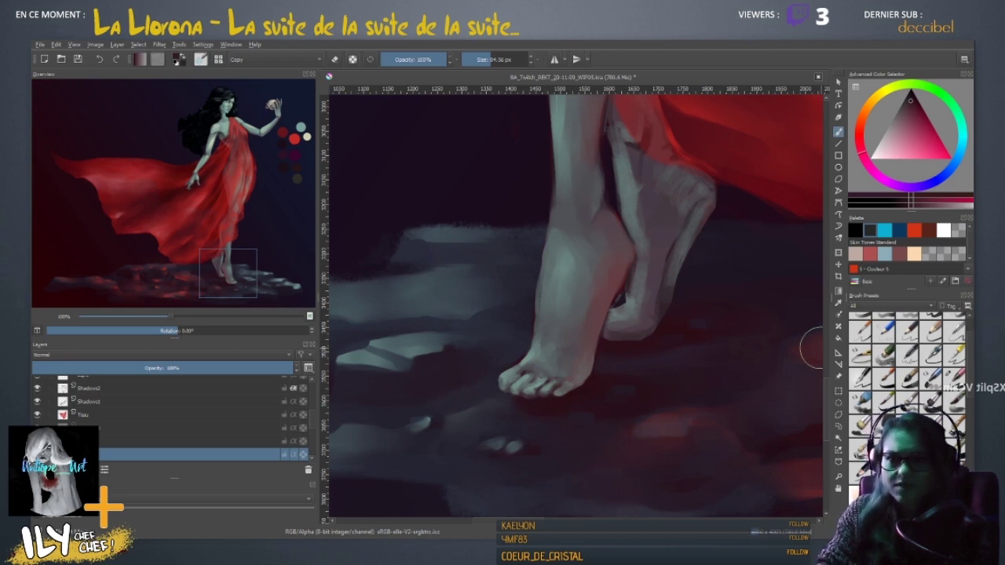
pyautogui.press('/')
pyautogui.keyDown('shift'); pyautogui.moveTo(543, 372); pyautogui.dragTo(542, 377); pyautogui.keyUp('shift')
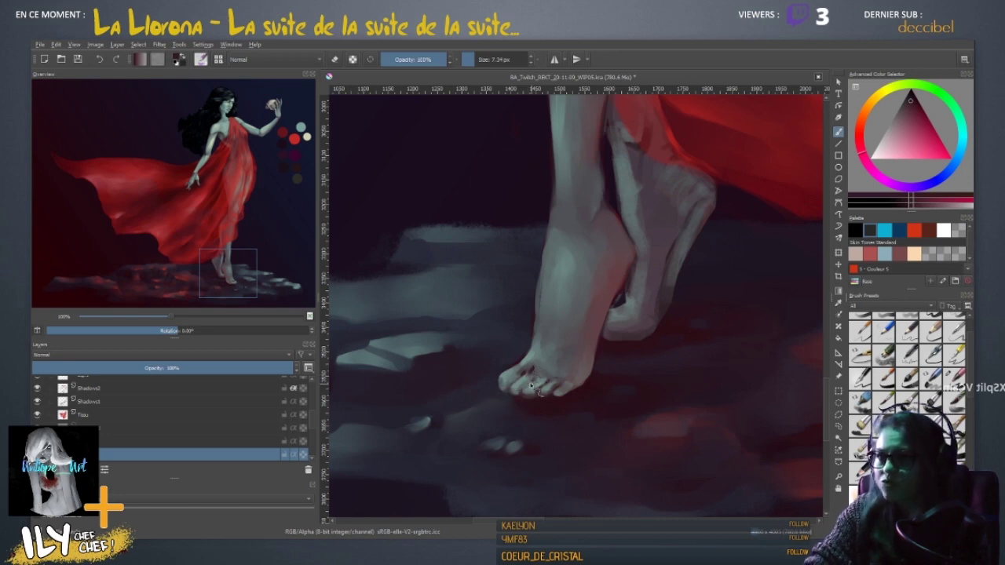
pyautogui.keyDown('ctrl'); pyautogui.click(529, 377); pyautogui.keyUp('ctrl')
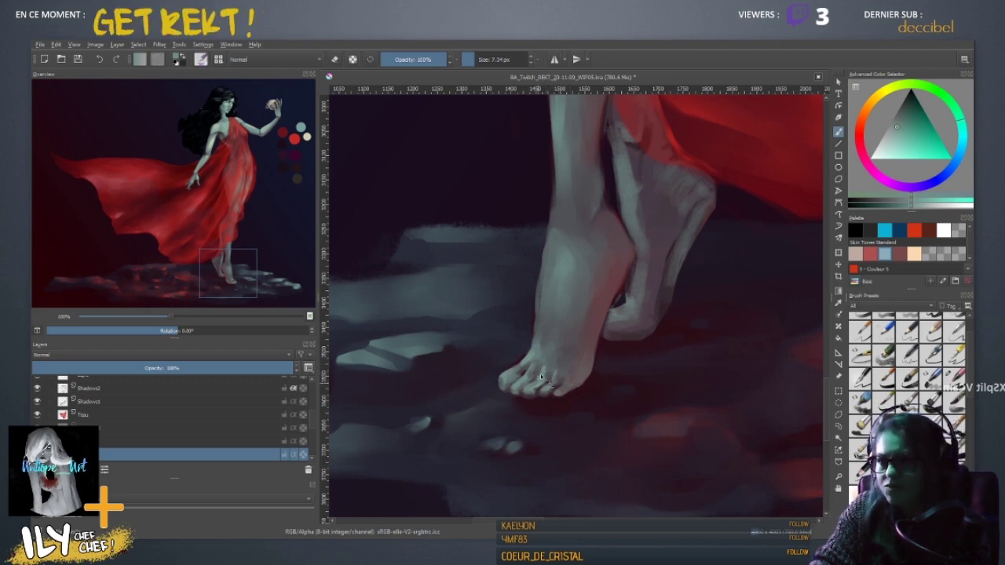
pyautogui.keyDown('ctrl'); pyautogui.click(550, 373); pyautogui.keyUp('ctrl')
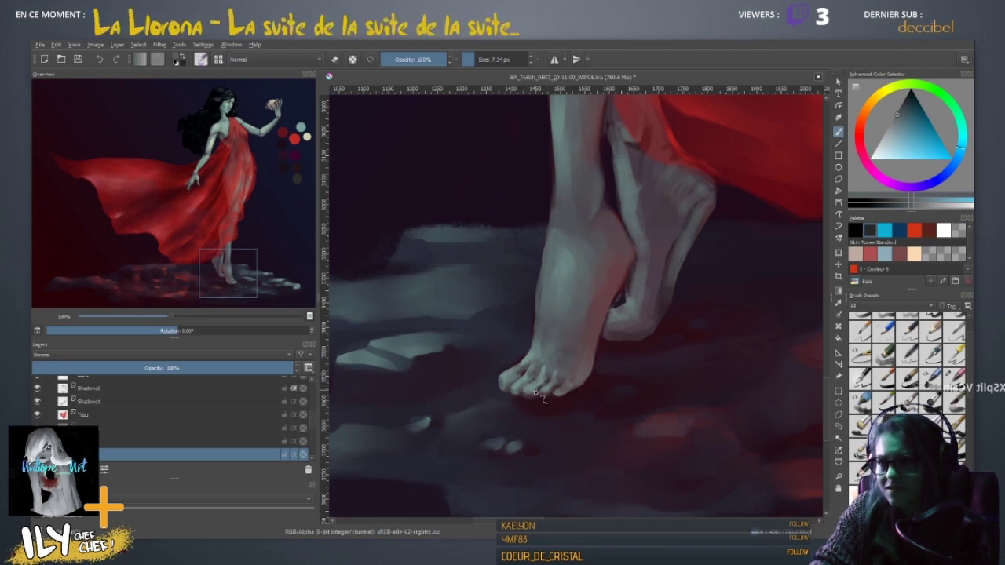
pyautogui.scroll(-2, 585, 295)
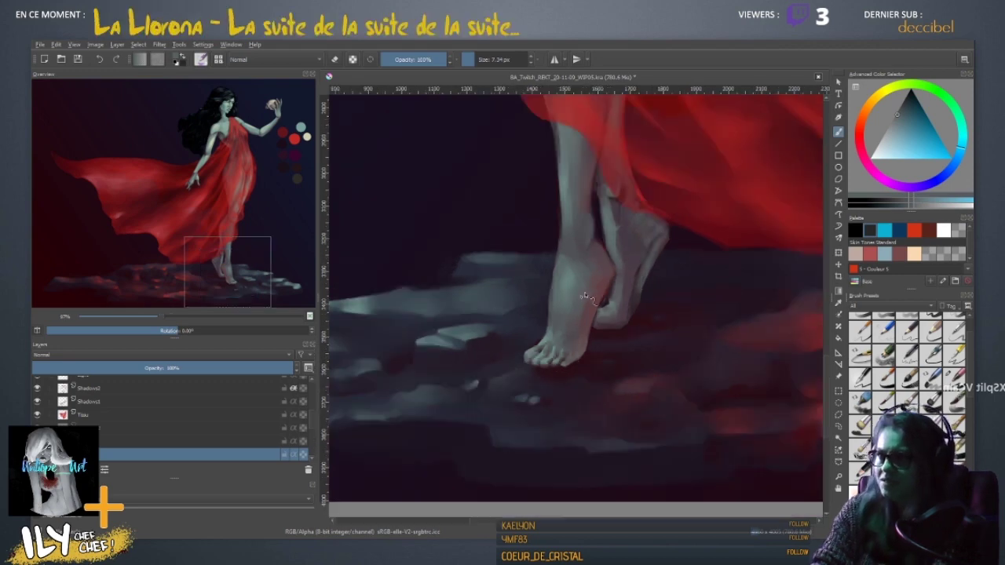
pyautogui.scroll(2, 585, 294)
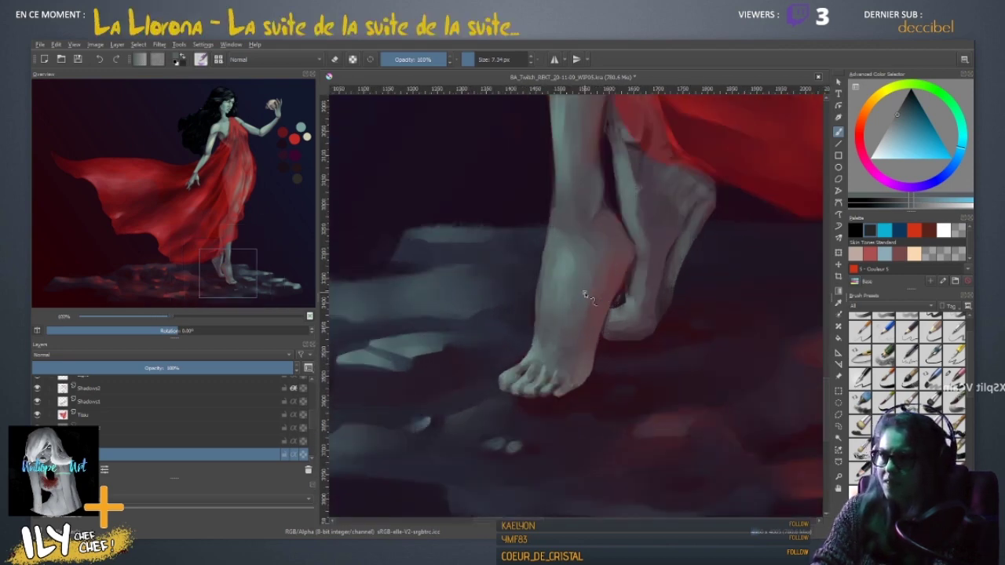
pyautogui.scroll(-3, 584, 294)
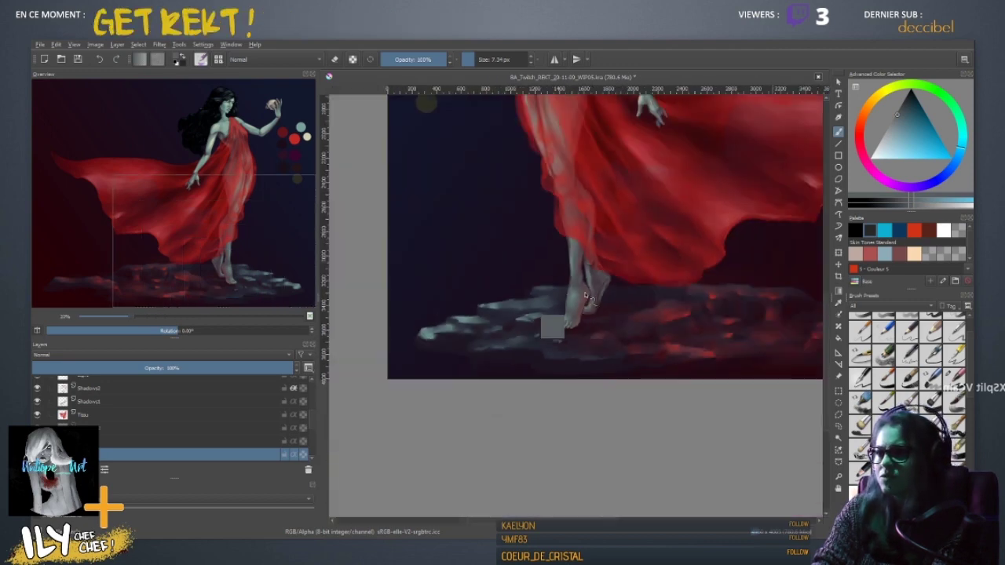
pyautogui.scroll(3, 584, 295)
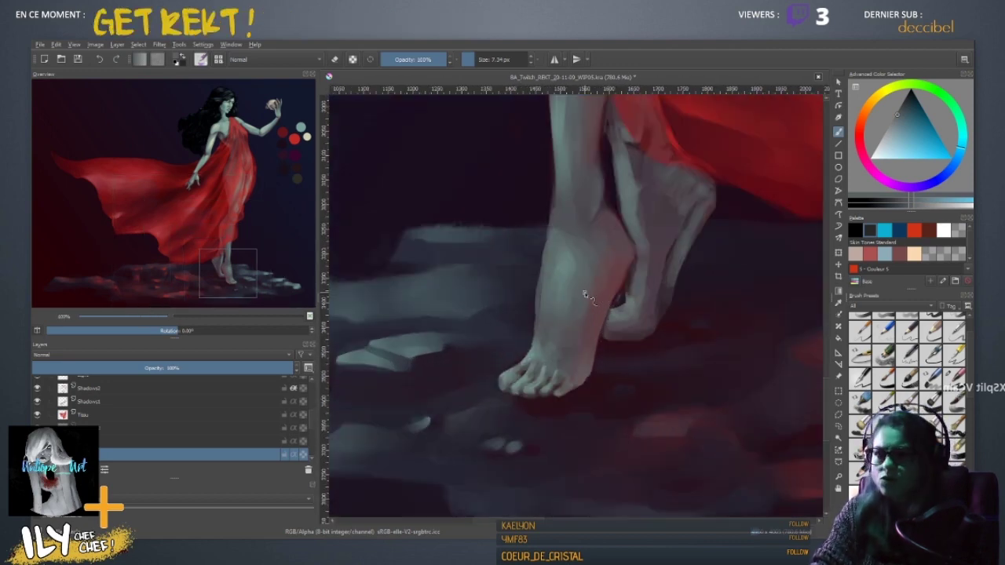
pyautogui.moveTo(584, 295); pyautogui.dragTo(489, 355)
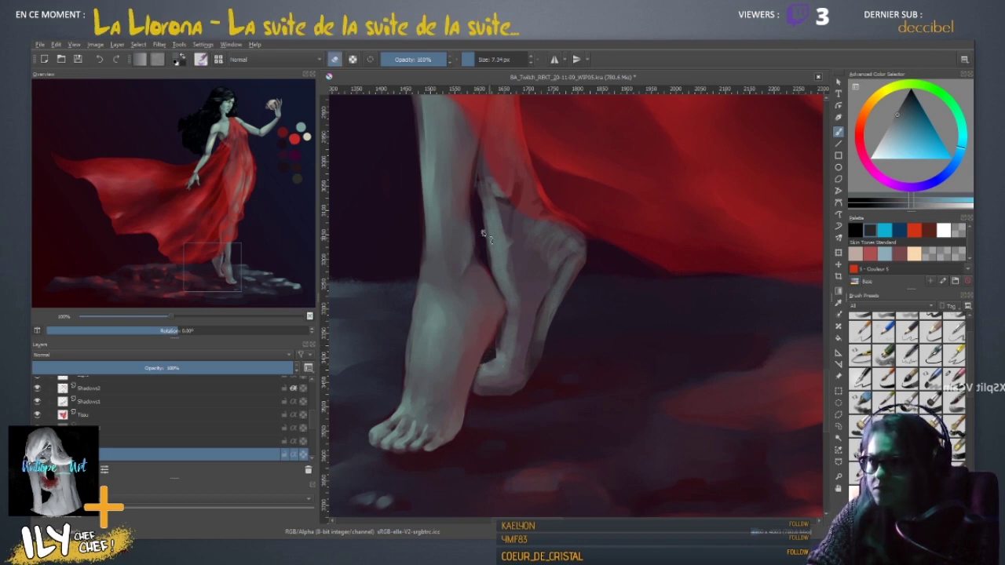
# - Trim the outer contour of the rear foot's sole with the eraser, enlarging it to about 31 px
pyautogui.moveTo(488, 234); pyautogui.dragTo(459, 294)
pyautogui.moveTo(504, 437); pyautogui.dragTo(516, 394)
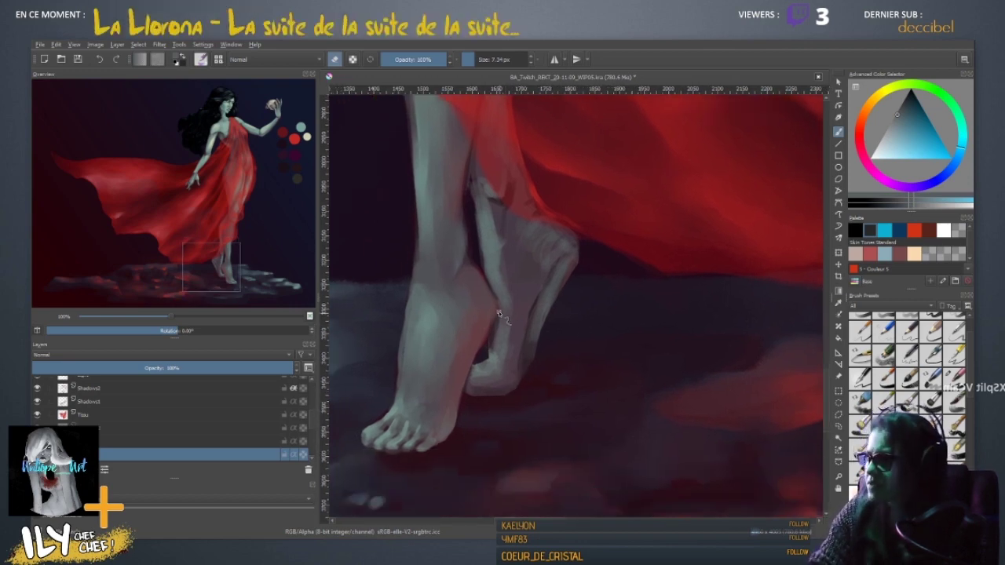
pyautogui.keyDown('shift'); pyautogui.moveTo(593, 302); pyautogui.dragTo(612, 302); pyautogui.keyUp('shift')
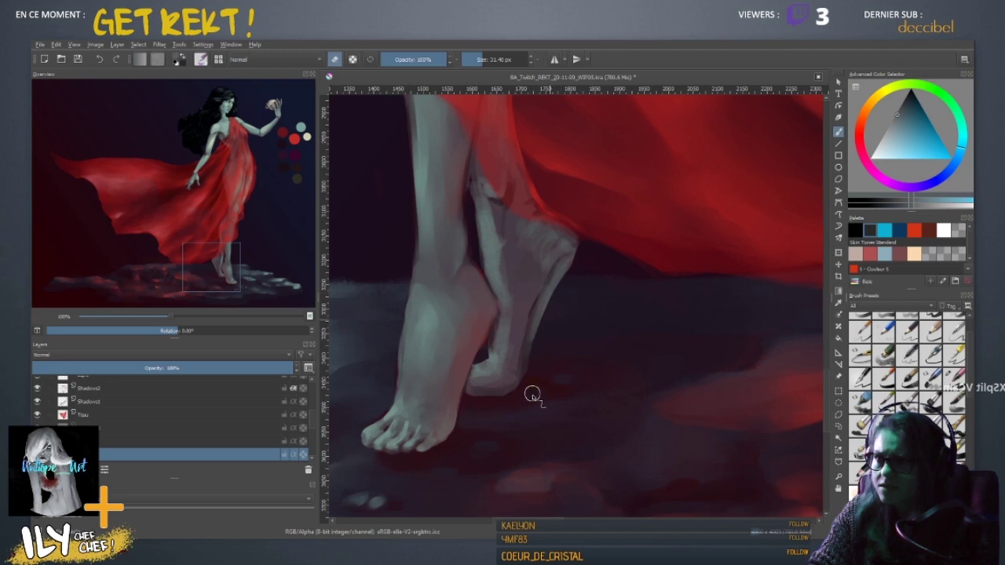
# - Repaint the outer edge of the rear foot's sole with tones sampled nearby, using a smaller brush
pyautogui.keyDown('ctrl'); pyautogui.click(566, 285); pyautogui.keyUp('ctrl')
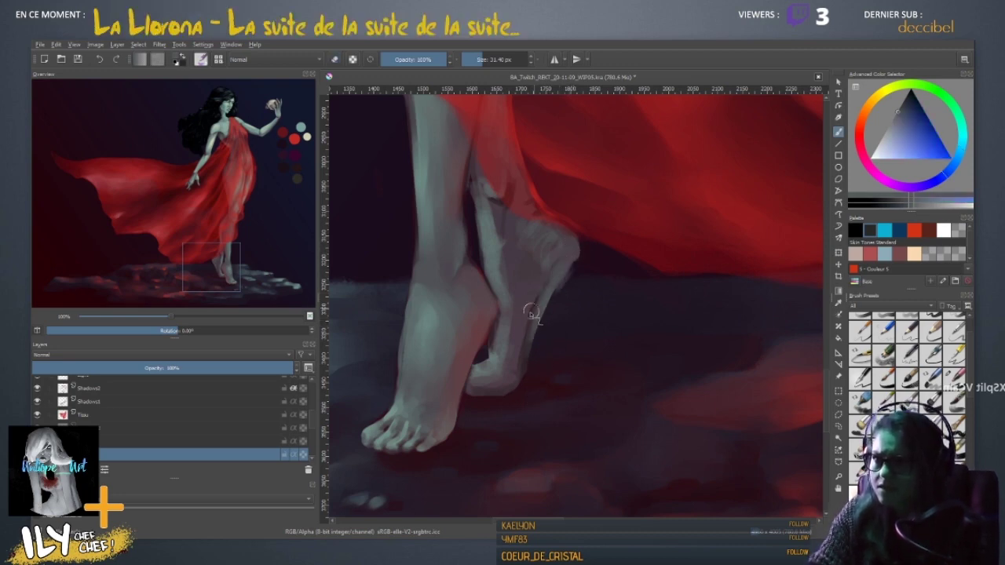
pyautogui.keyDown('shift'); pyautogui.moveTo(570, 298); pyautogui.dragTo(557, 307); pyautogui.keyUp('shift')
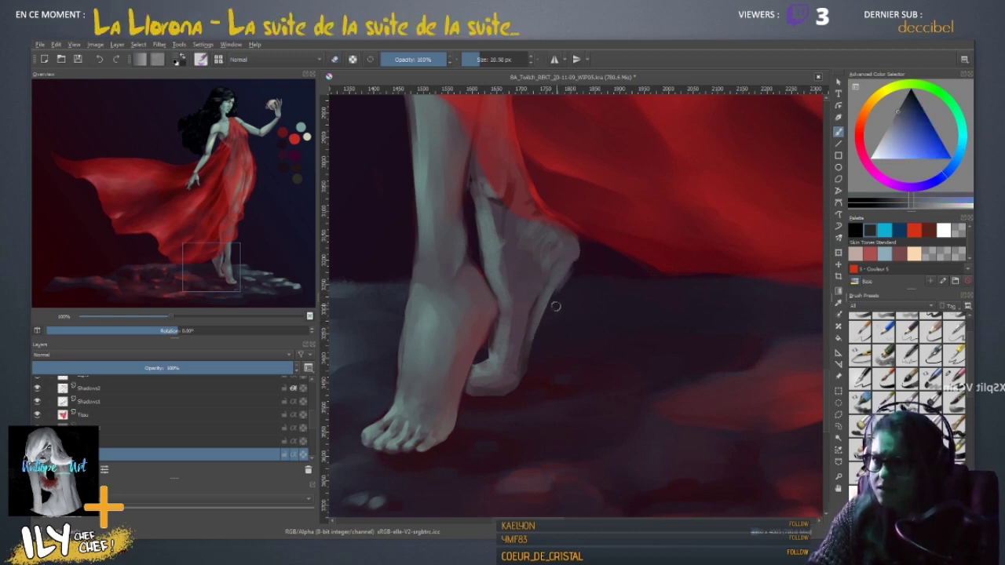
pyautogui.keyDown('ctrl'); pyautogui.click(572, 257); pyautogui.keyUp('ctrl')
# - Erase along the rear foot's sole and heel to clean up the contour, working on the rotated canvas
pyautogui.press('e')
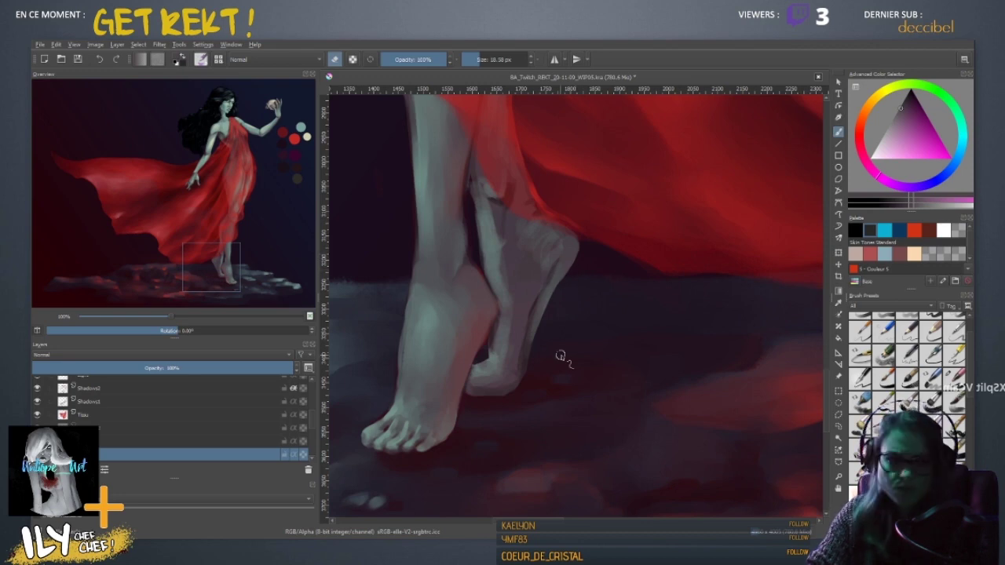
pyautogui.press('6')
pyautogui.press('6')
pyautogui.press('6')
pyautogui.press('6')
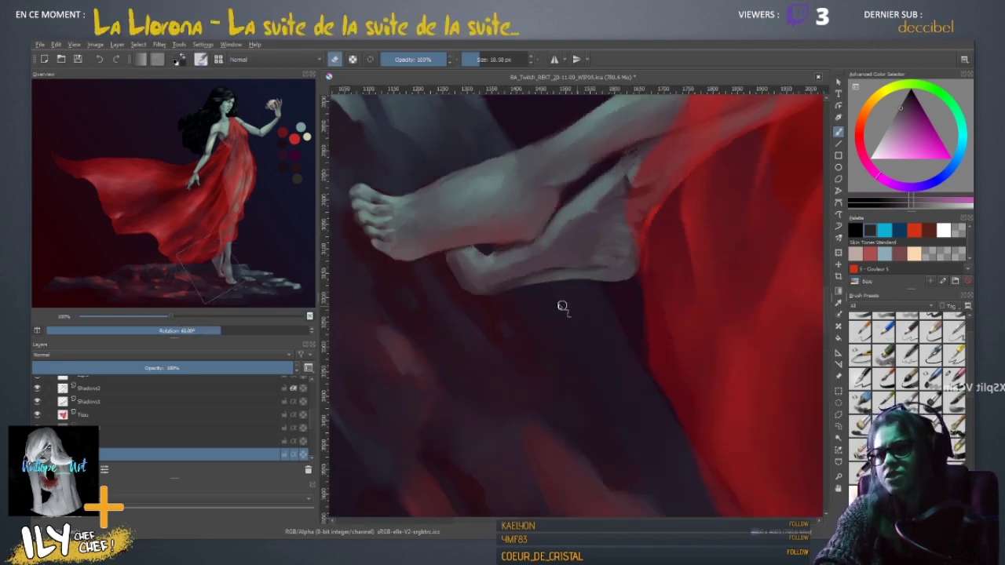
pyautogui.press('e')
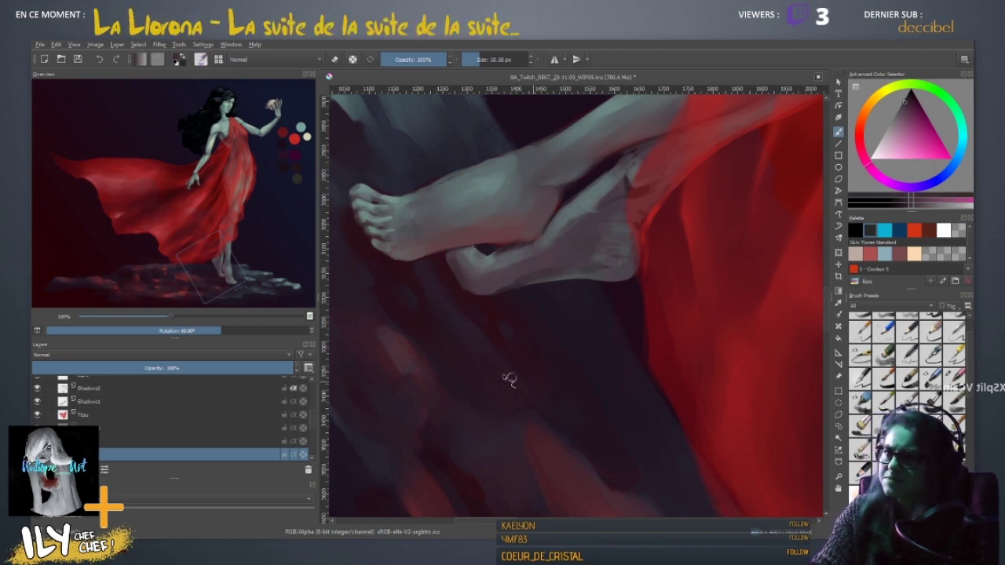
# - Lock the layer's alpha and paint the rear foot's sole with sampled violet-grey and teal-grey tones, reducing the brush to about 9 px
pyautogui.click(303, 456)
pyautogui.keyDown('ctrl'); pyautogui.click(576, 271); pyautogui.keyUp('ctrl')
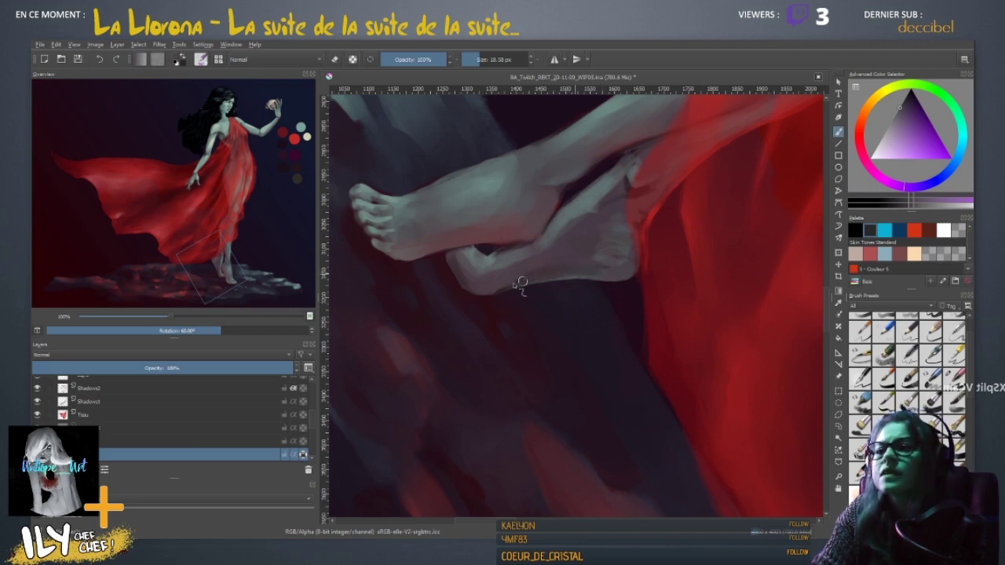
pyautogui.keyDown('ctrl'); pyautogui.click(562, 271); pyautogui.keyUp('ctrl')
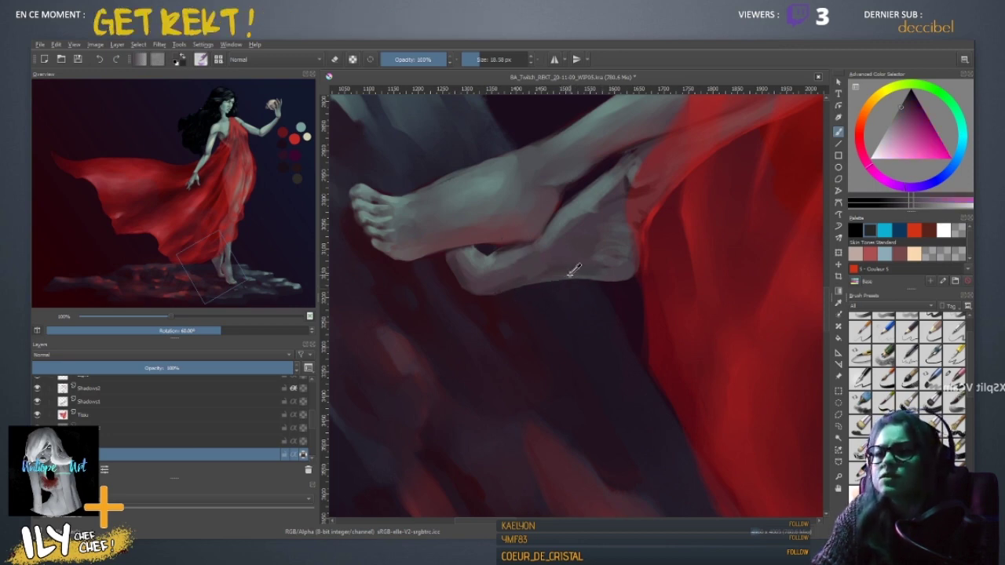
pyautogui.keyDown('ctrl'); pyautogui.click(577, 223); pyautogui.keyUp('ctrl')
pyautogui.keyDown('shift'); pyautogui.moveTo(569, 284); pyautogui.dragTo(558, 284); pyautogui.keyUp('shift')
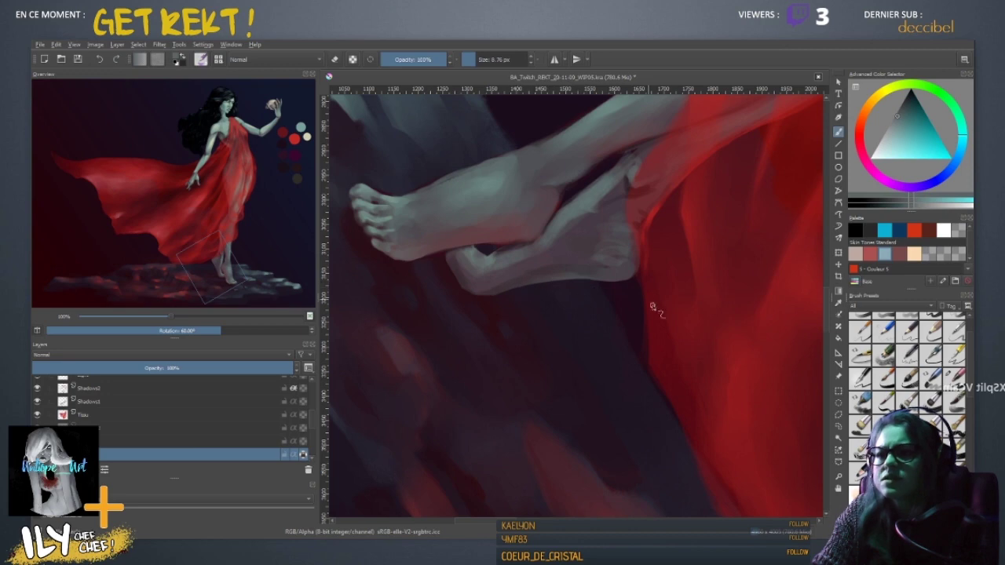
# - Soften the rear foot's heel and sole at about 27 px with dark red, violet-grey and bluish tones sampled from the canvas
pyautogui.keyDown('ctrl'); pyautogui.click(617, 296); pyautogui.keyUp('ctrl')
pyautogui.press(']')
pyautogui.press(']')
pyautogui.press(']')
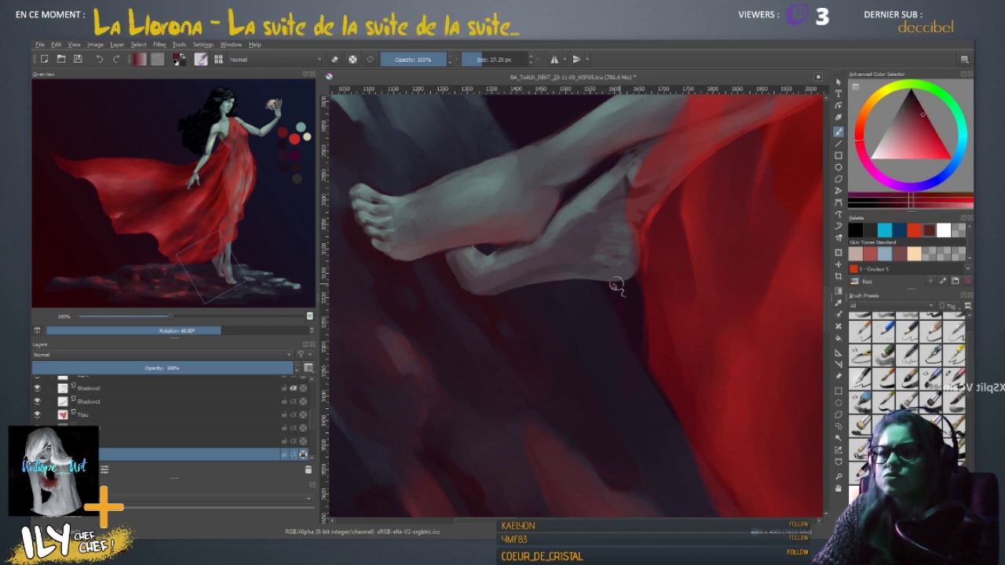
pyautogui.keyDown('ctrl'); pyautogui.click(579, 241); pyautogui.keyUp('ctrl')
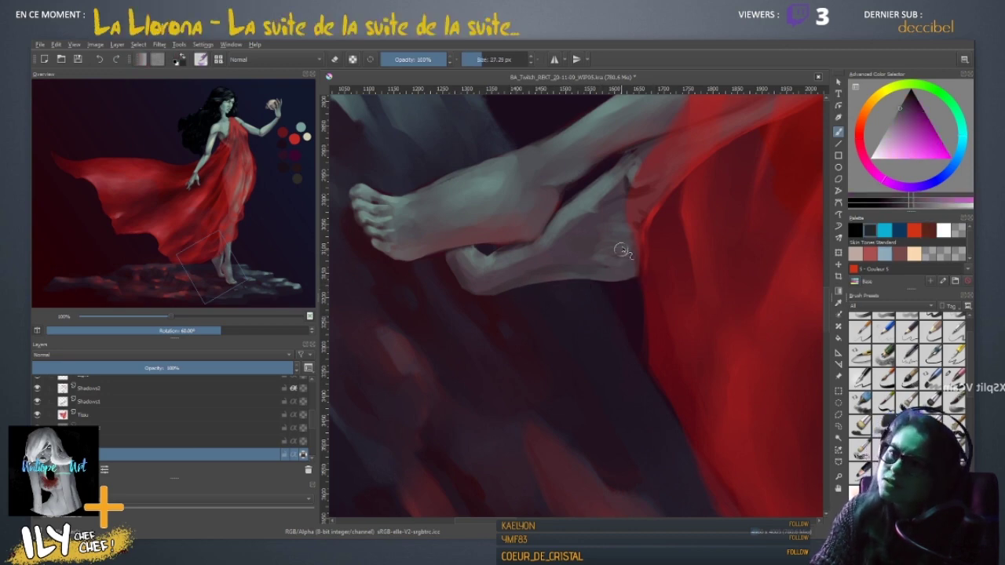
pyautogui.keyDown('ctrl'); pyautogui.click(578, 220); pyautogui.keyUp('ctrl')
pyautogui.keyDown('ctrl'); pyautogui.click(512, 268); pyautogui.keyUp('ctrl')
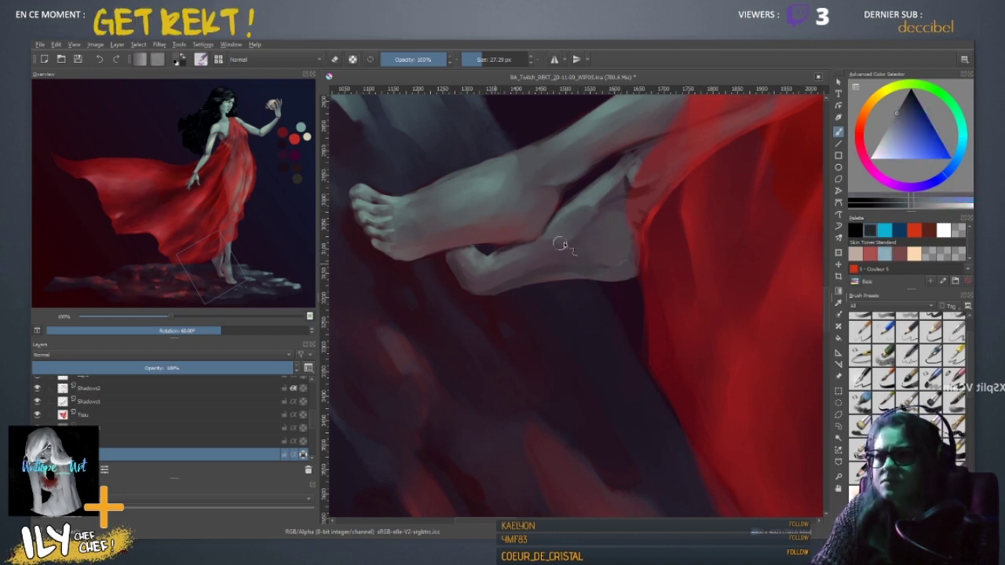
# - Model the rear foot's arch and toe area at about 17 px with sampled teal-grey and reddish-grey tones
pyautogui.keyDown('ctrl'); pyautogui.click(576, 206); pyautogui.keyUp('ctrl')
pyautogui.keyDown('shift'); pyautogui.moveTo(578, 217); pyautogui.dragTo(587, 218); pyautogui.keyUp('shift')
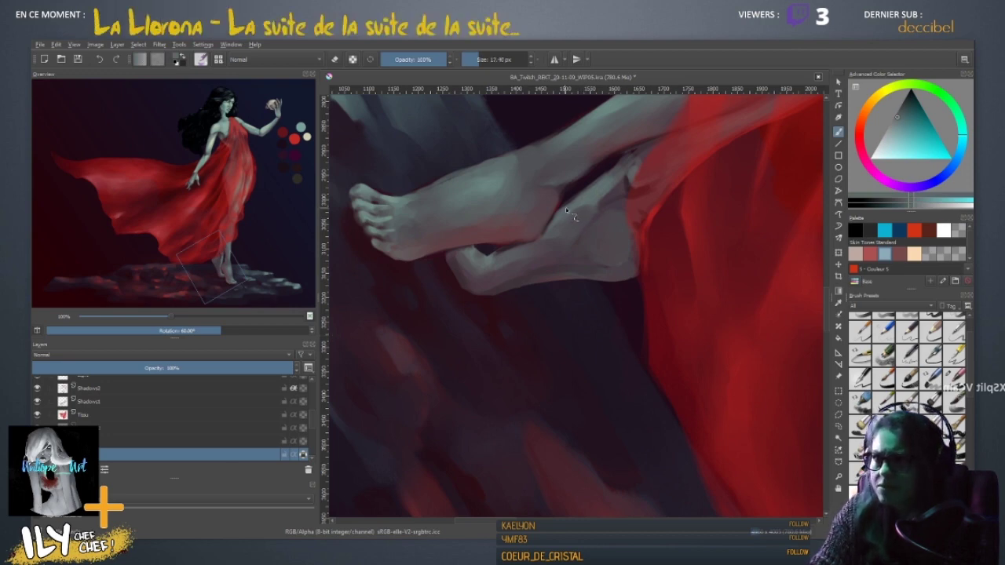
pyautogui.keyDown('ctrl'); pyautogui.click(520, 240); pyautogui.keyUp('ctrl')
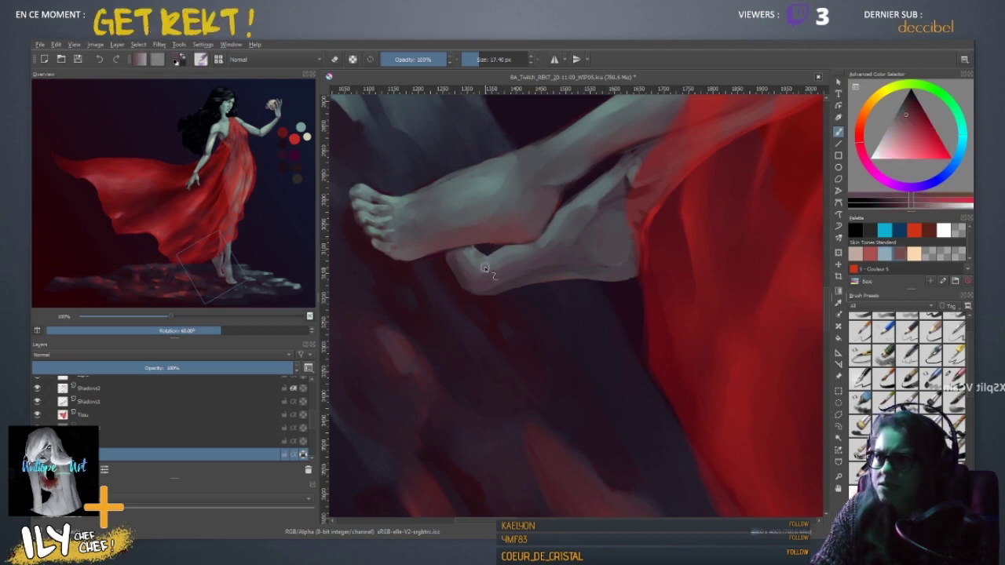
pyautogui.keyDown('ctrl'); pyautogui.click(513, 255); pyautogui.keyUp('ctrl')
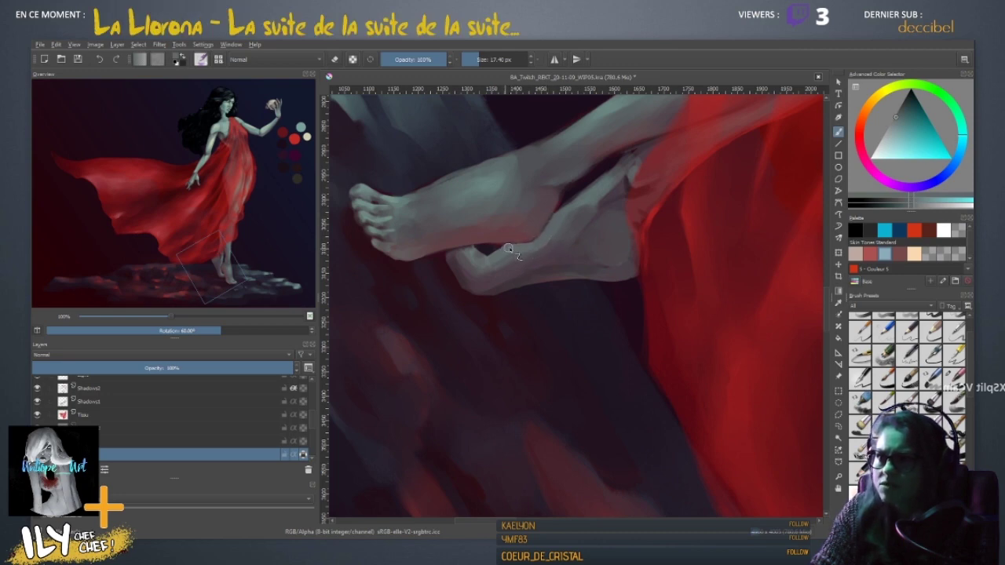
pyautogui.keyDown('ctrl'); pyautogui.click(542, 220); pyautogui.keyUp('ctrl')
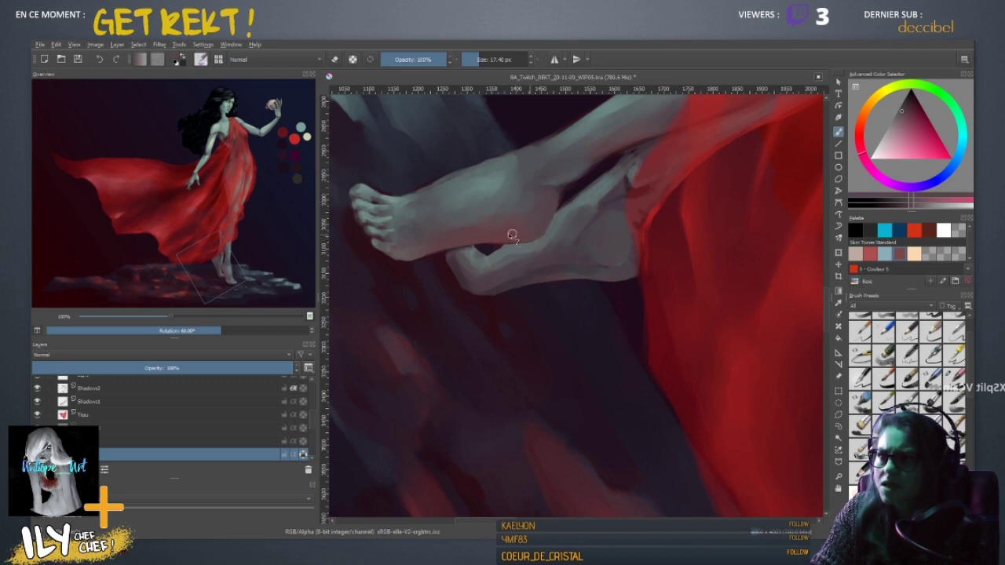
# - Reset the canvas rotation and paint sampled grey-green tones along the rear foot's inner edge up to the ankle
pyautogui.press('5')
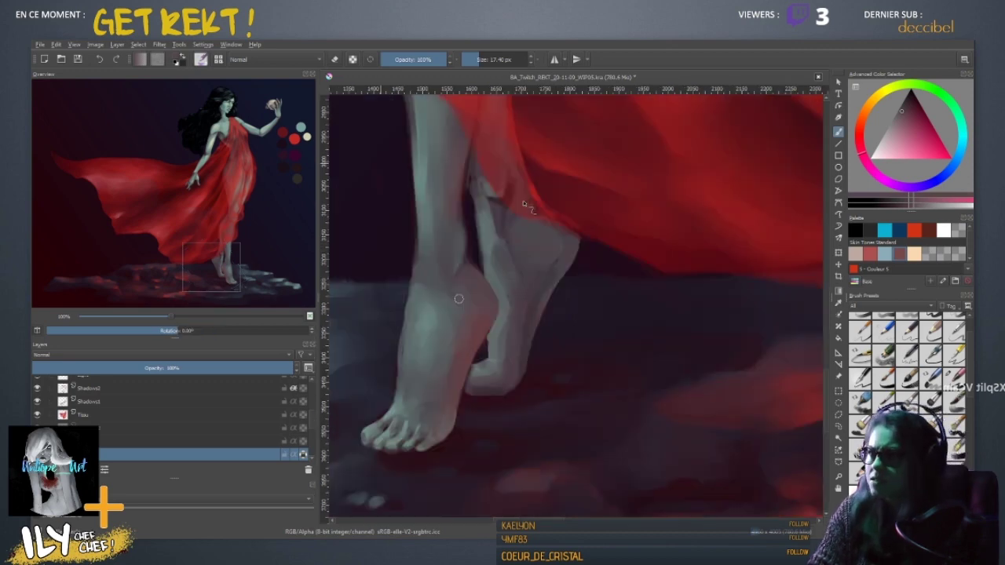
pyautogui.keyDown('ctrl'); pyautogui.click(502, 321); pyautogui.keyUp('ctrl')
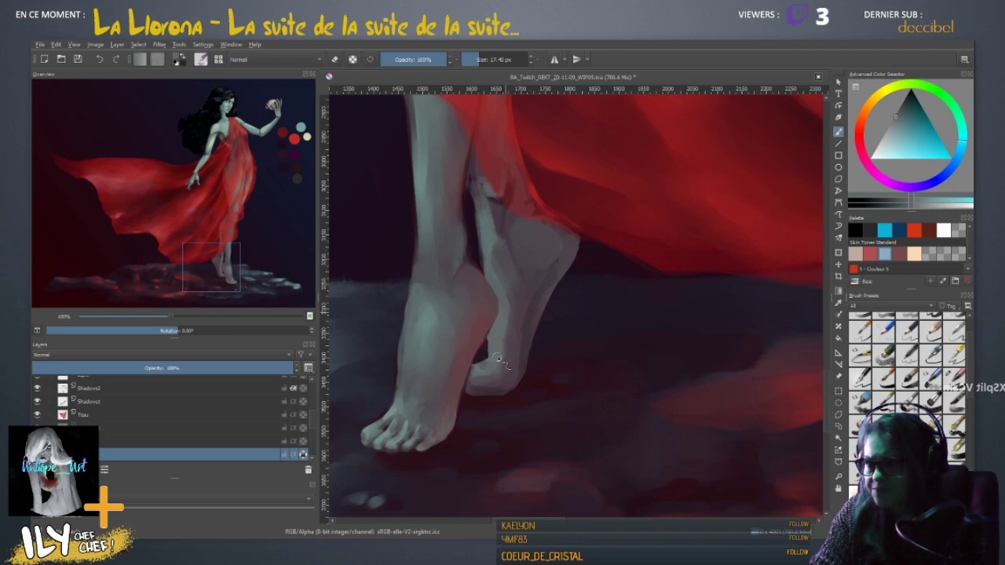
pyautogui.moveTo(507, 312); pyautogui.dragTo(503, 356)
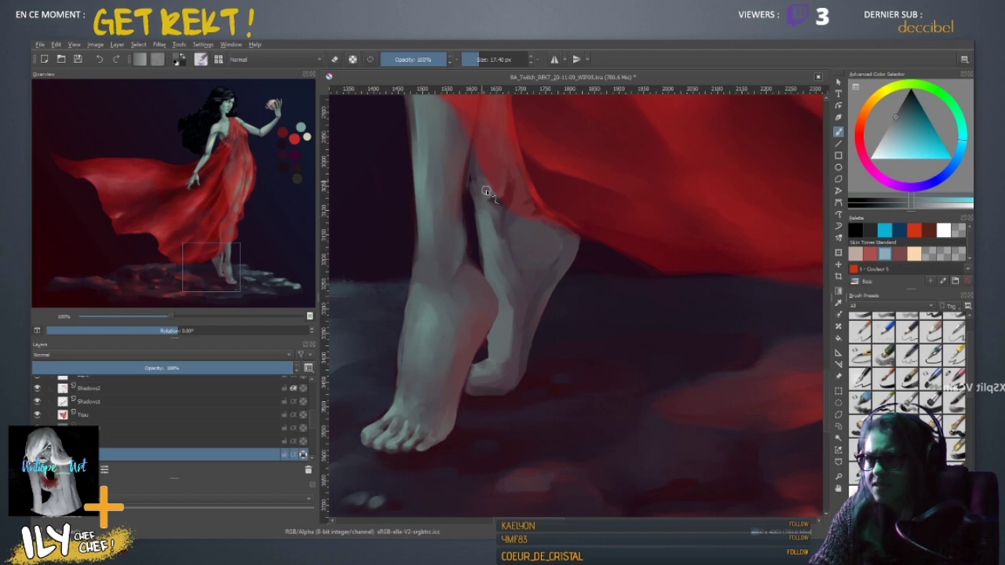
pyautogui.keyDown('ctrl'); pyautogui.click(413, 269); pyautogui.keyUp('ctrl')
pyautogui.moveTo(475, 180); pyautogui.dragTo(494, 216)
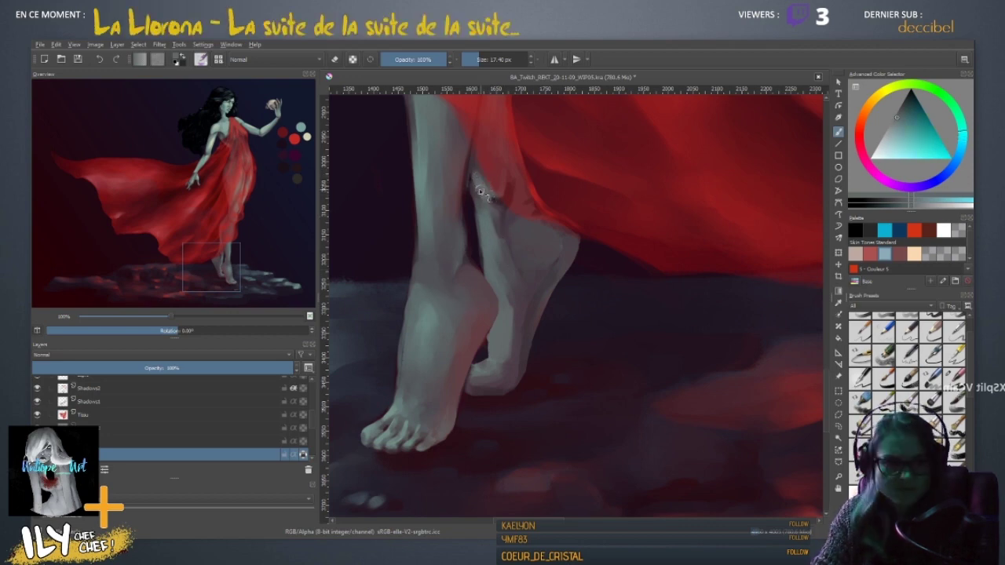
# - Define the rear ankle below the dress hem with dark, grey-green and bluish tones sampled nearby
pyautogui.keyDown('ctrl'); pyautogui.click(493, 206); pyautogui.keyUp('ctrl')
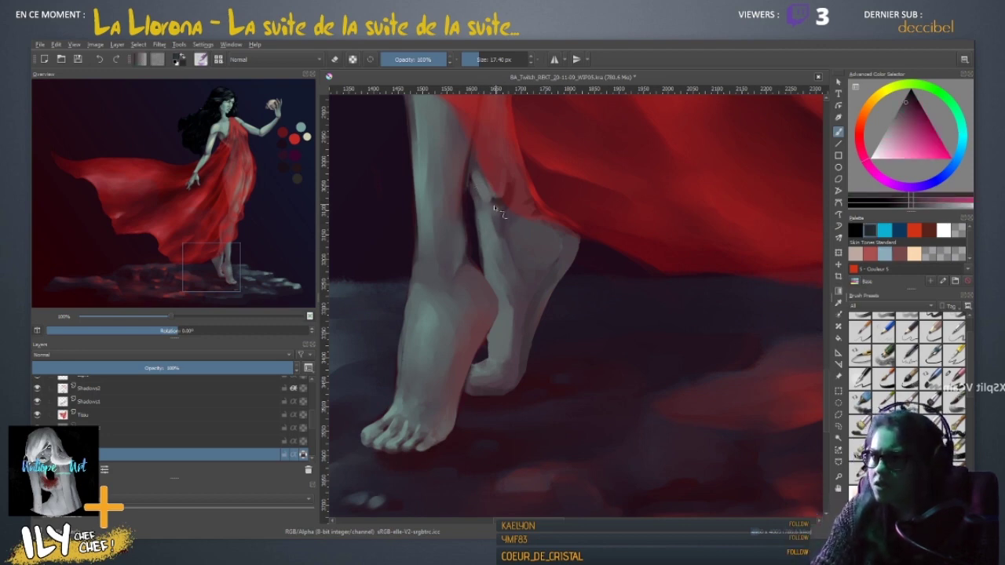
pyautogui.keyDown('ctrl'); pyautogui.click(493, 195); pyautogui.keyUp('ctrl')
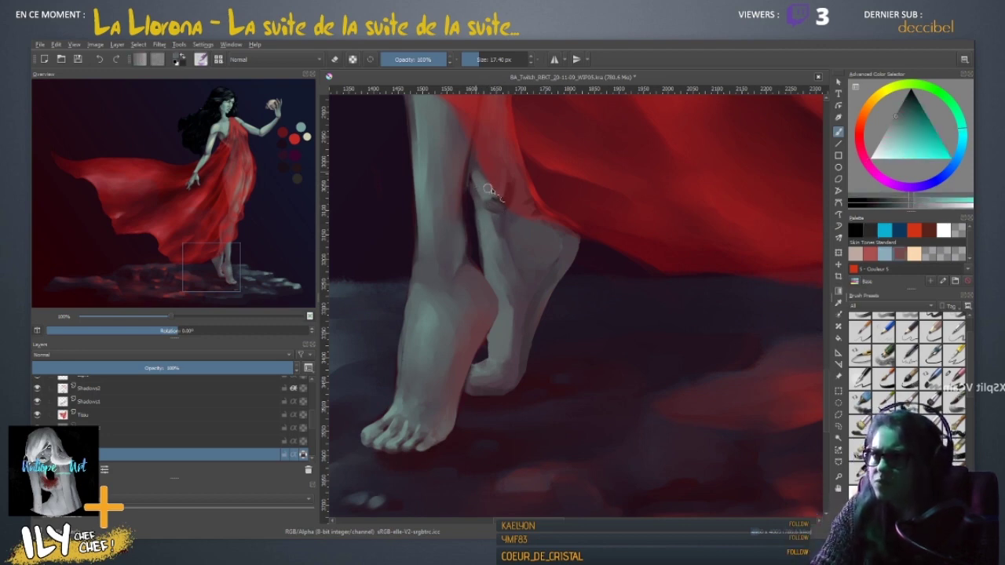
pyautogui.keyDown('ctrl'); pyautogui.click(487, 192); pyautogui.keyUp('ctrl')
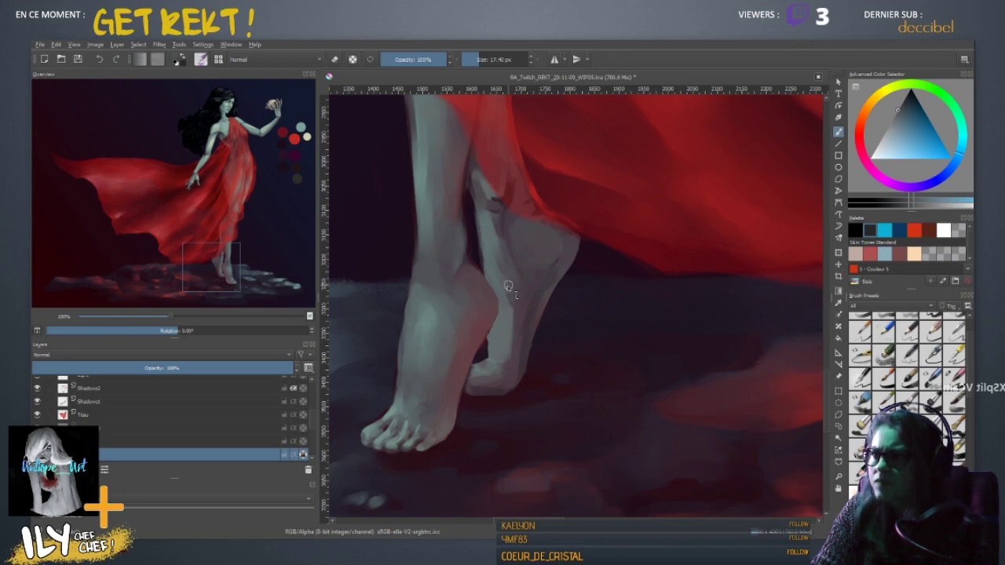
# - Shade the area under the rear ankle with a dark tone and the heel with blue-grey, enlarging the brush to about 37 px
pyautogui.keyDown('ctrl'); pyautogui.click(498, 206); pyautogui.keyUp('ctrl')
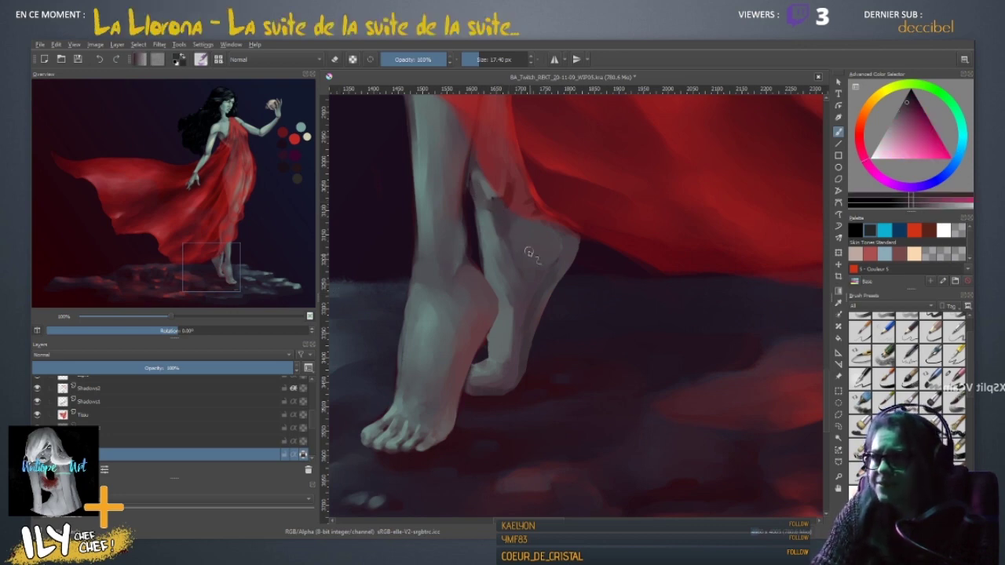
pyautogui.moveTo(493, 214); pyautogui.dragTo(503, 214)
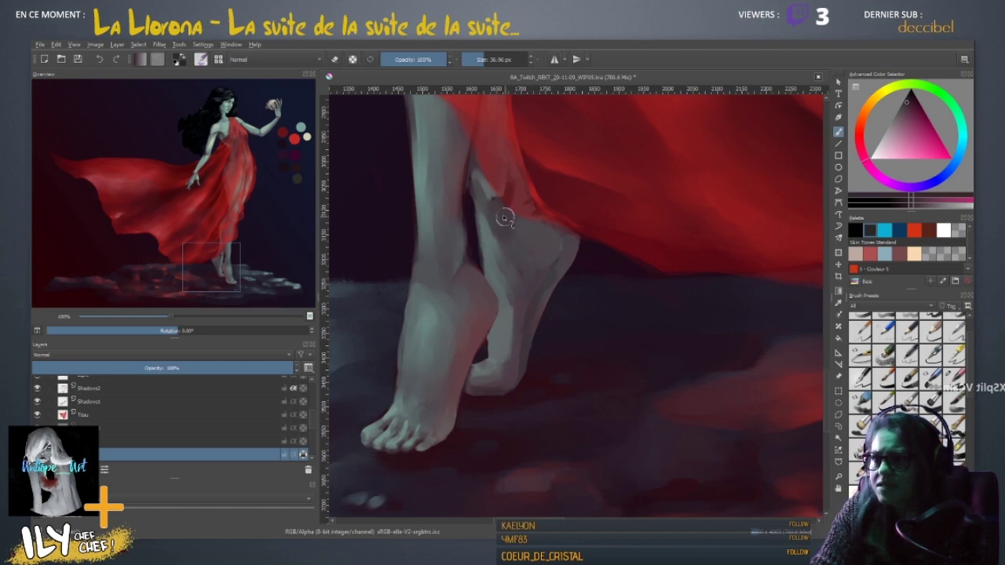
pyautogui.keyDown('ctrl'); pyautogui.click(515, 251); pyautogui.keyUp('ctrl')
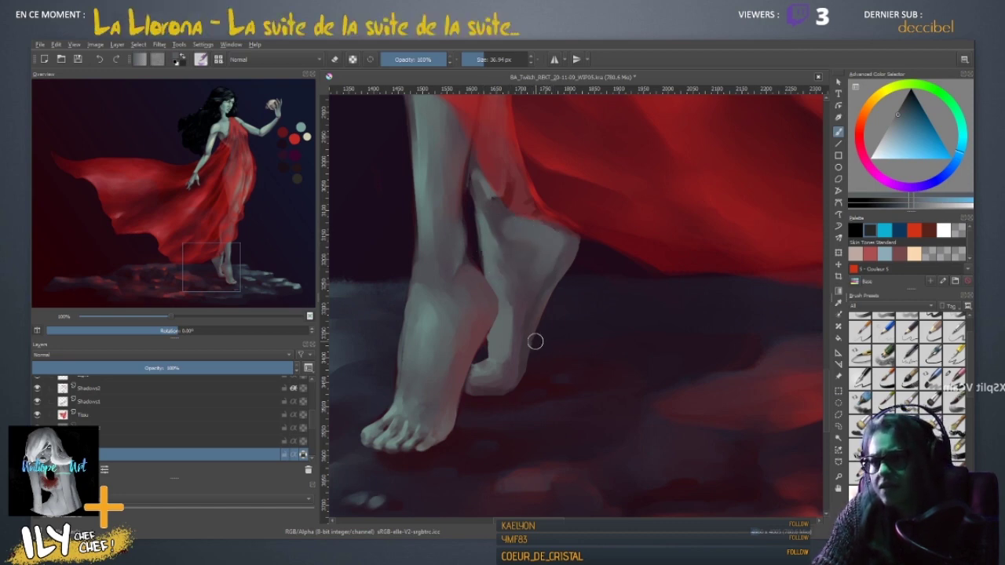
# - Reduce the brush to about 12 px and paint the rear foot's toes with grey-green tones sampled from the foot
pyautogui.press('[')
pyautogui.press('[')
pyautogui.press('[')
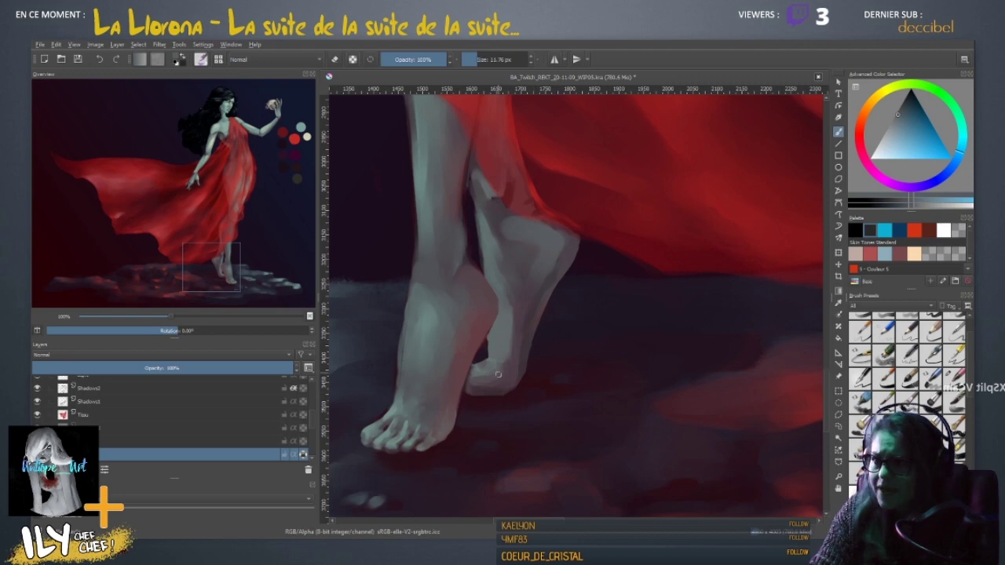
pyautogui.keyDown('ctrl'); pyautogui.click(489, 362); pyautogui.keyUp('ctrl')
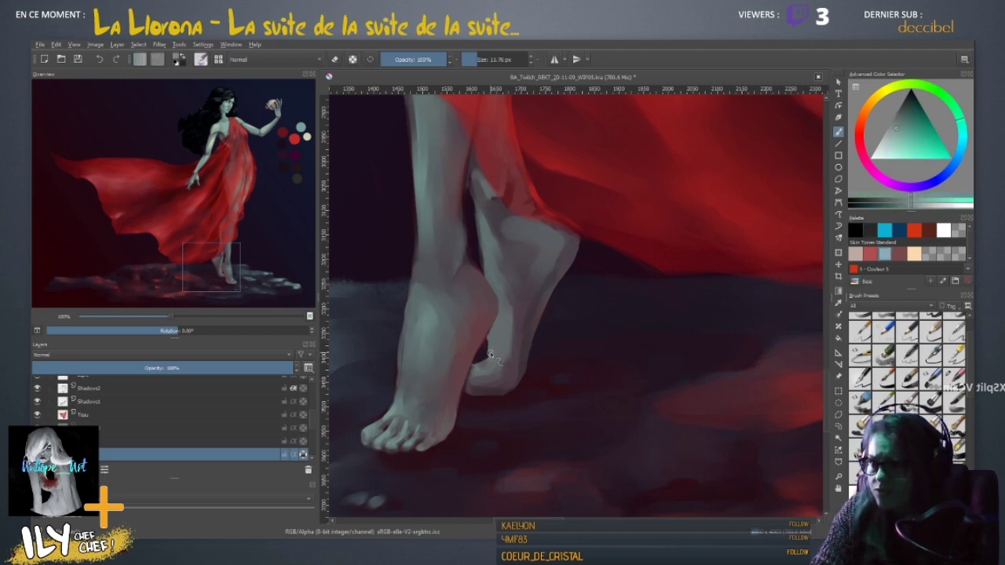
pyautogui.keyDown('ctrl'); pyautogui.click(481, 388); pyautogui.keyUp('ctrl')
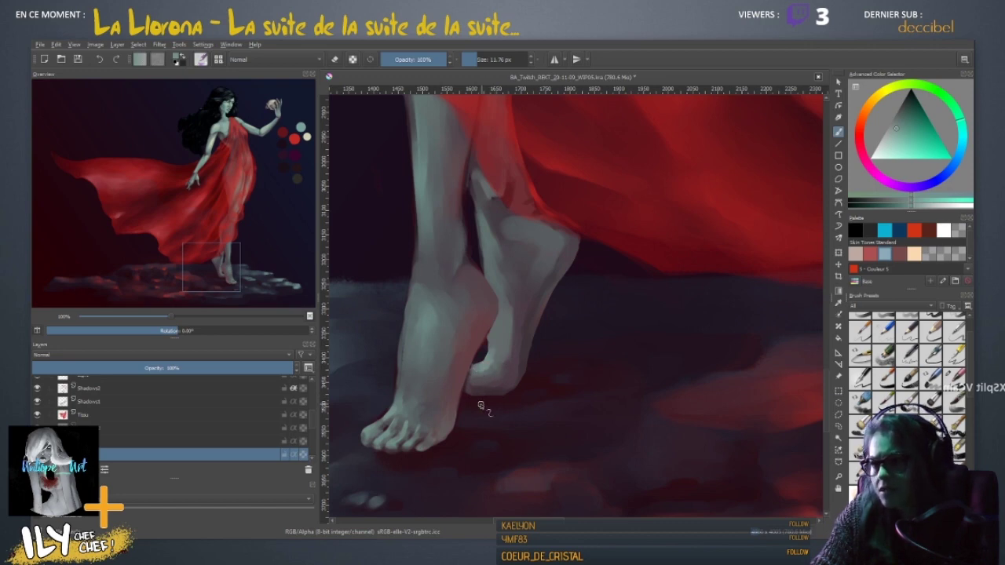
# - Trim the contour of the rear foot's toes with the eraser, reducing it to about 4 px
pyautogui.press('e')
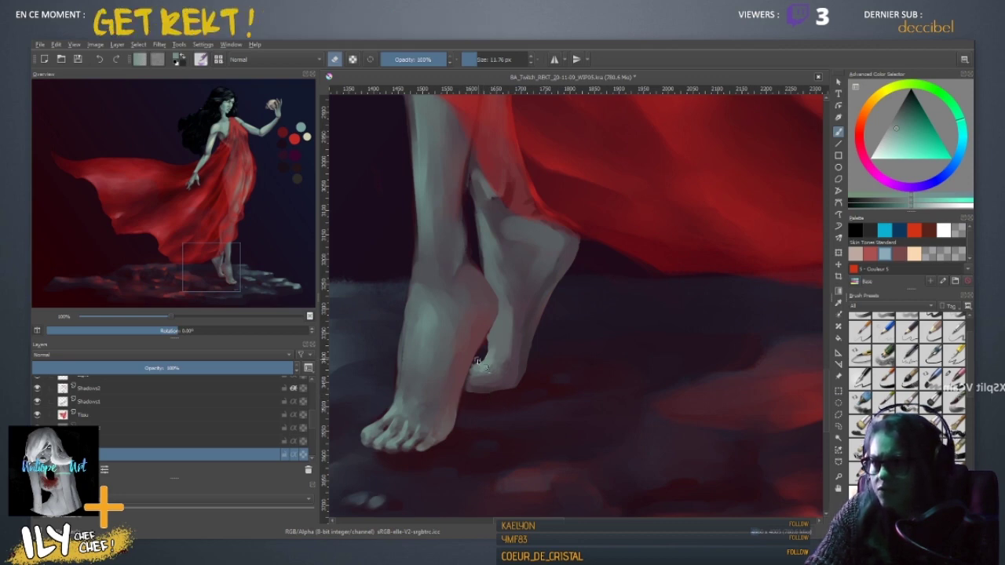
pyautogui.keyDown('shift'); pyautogui.moveTo(478, 365); pyautogui.dragTo(474, 366); pyautogui.keyUp('shift')
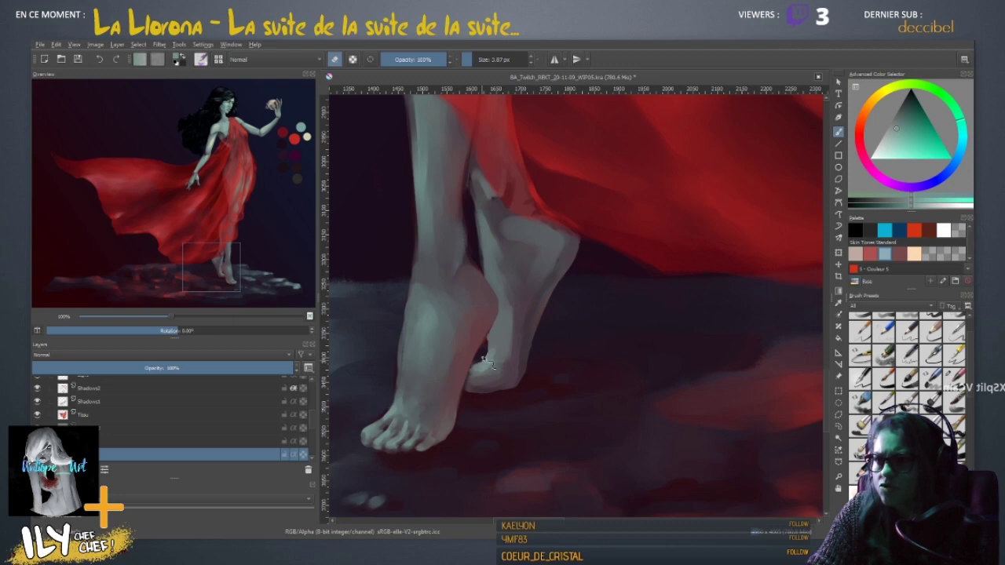
pyautogui.press('e')
# - Refine the rear foot's toes at about 7 px with teal-grey and violet-grey tones sampled from the foot
pyautogui.keyDown('ctrl'); pyautogui.click(491, 344); pyautogui.keyUp('ctrl')
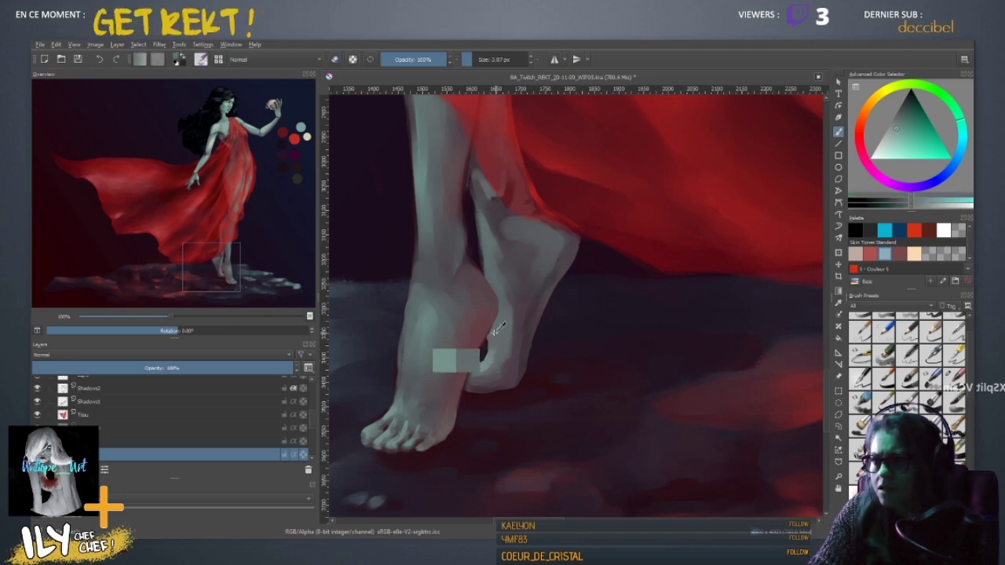
pyautogui.keyDown('ctrl'); pyautogui.click(491, 376); pyautogui.keyUp('ctrl')
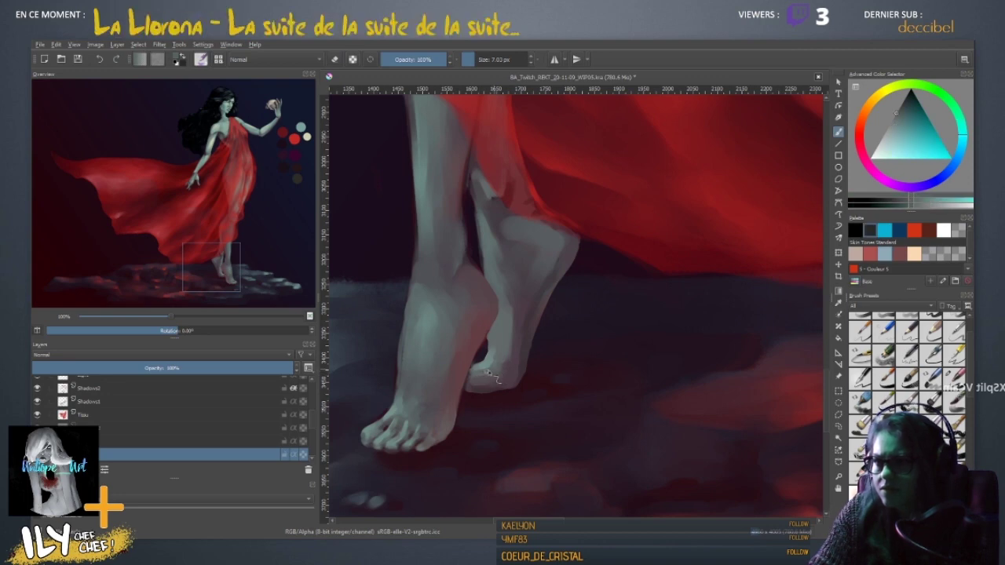
pyautogui.keyDown('ctrl'); pyautogui.click(480, 379); pyautogui.keyUp('ctrl')
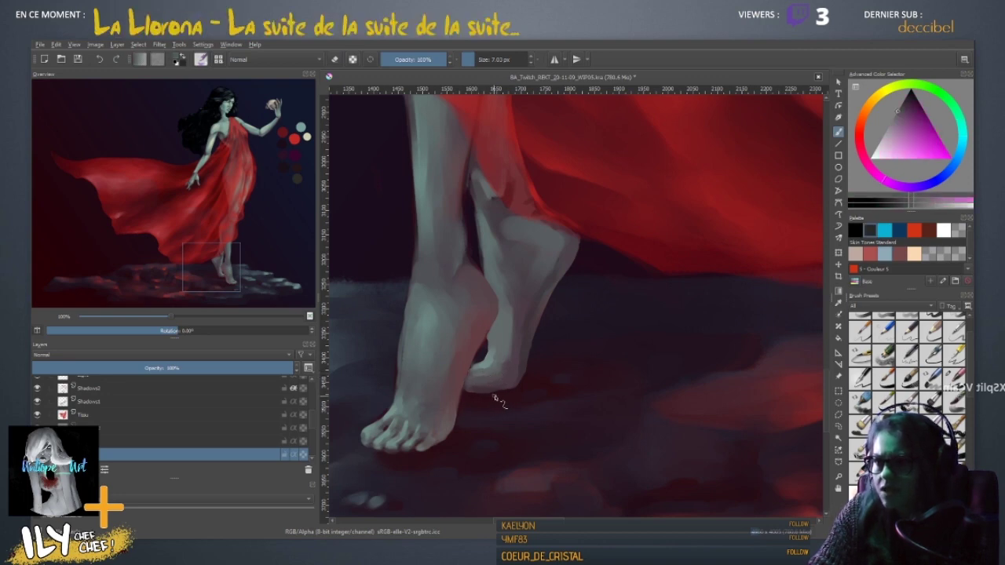
# - Clean up the rear foot's contour with the eraser and touch up its sole with a sampled teal-grey, enlarging the brush to about 16 px
pyautogui.press('e')
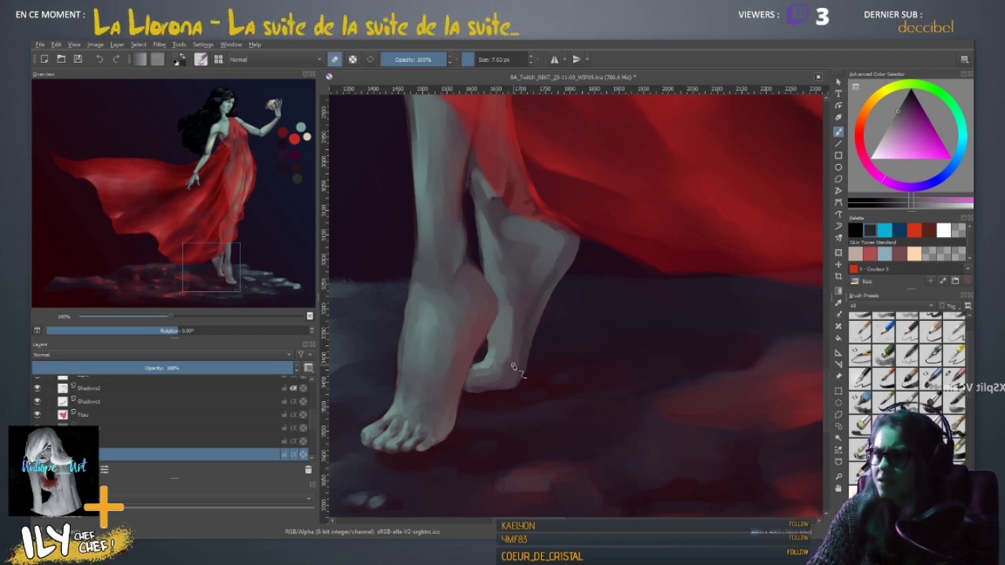
pyautogui.scroll(-3, 514, 369)
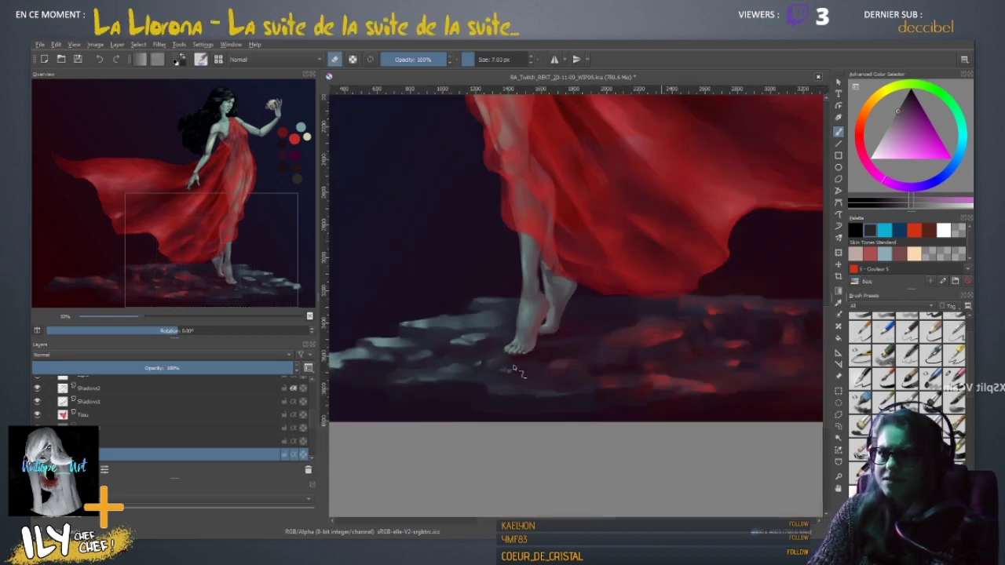
pyautogui.scroll(-2, 514, 369)
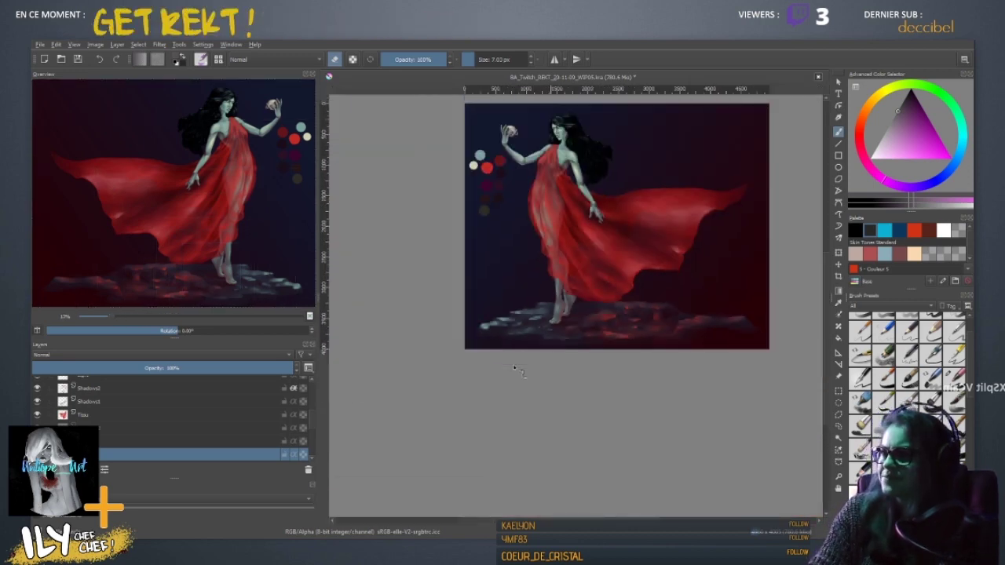
pyautogui.scroll(5, 514, 368)
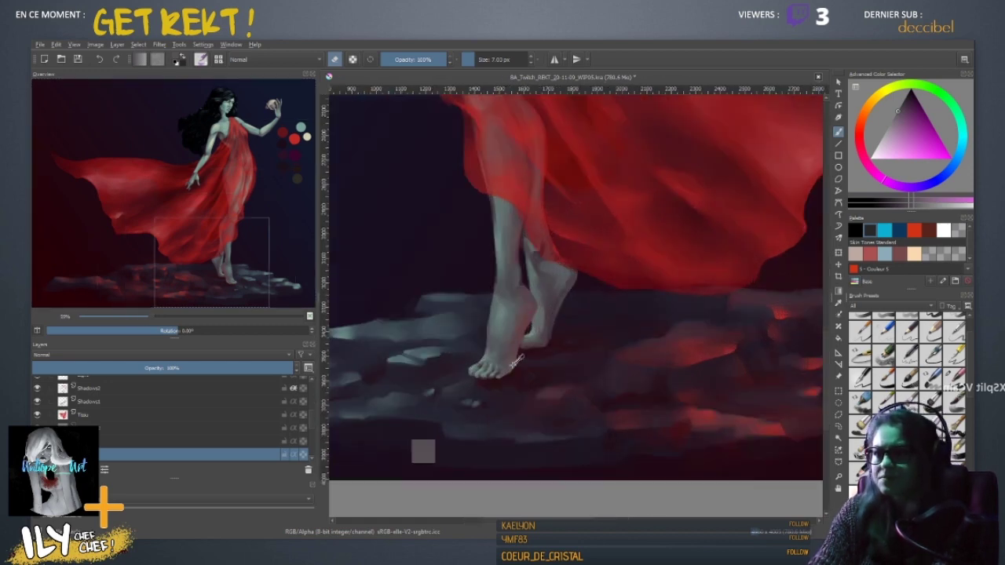
pyautogui.keyDown('ctrl'); pyautogui.click(510, 338); pyautogui.keyUp('ctrl')
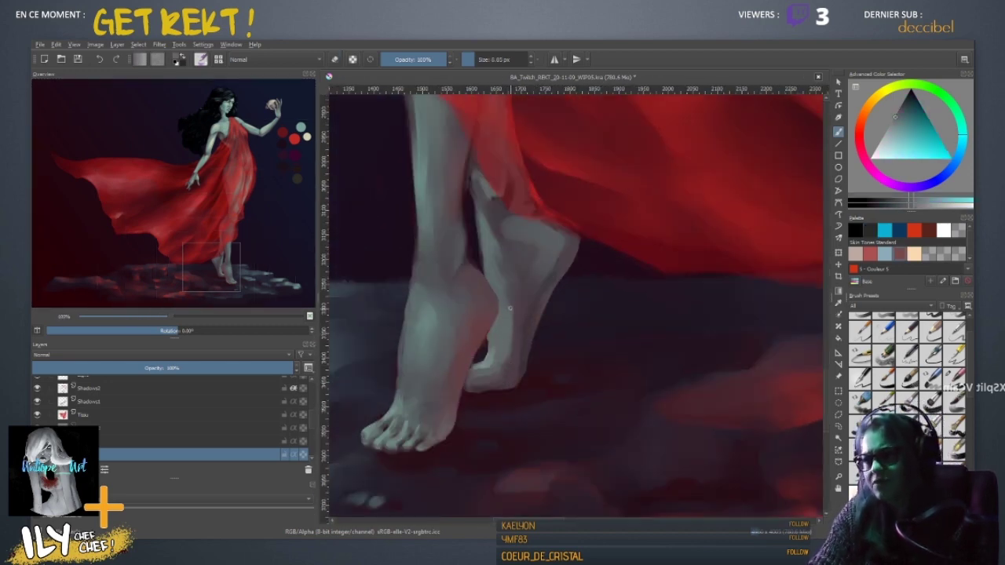
pyautogui.press('e')
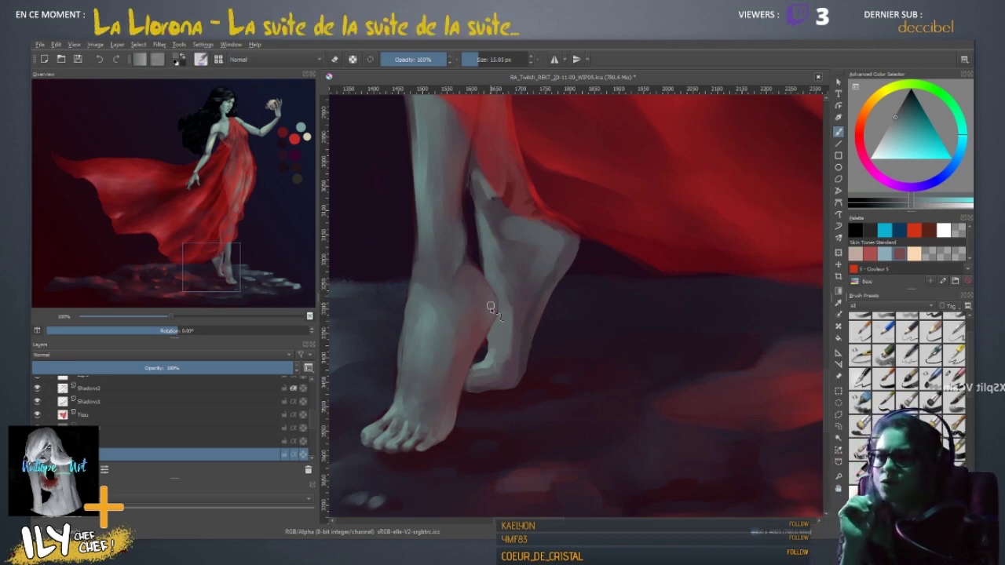
# - Flip the mirrored canvas view back to its normal orientation and hide the Palette layer with the colour swatches
pyautogui.scroll(-5, 471, 346)
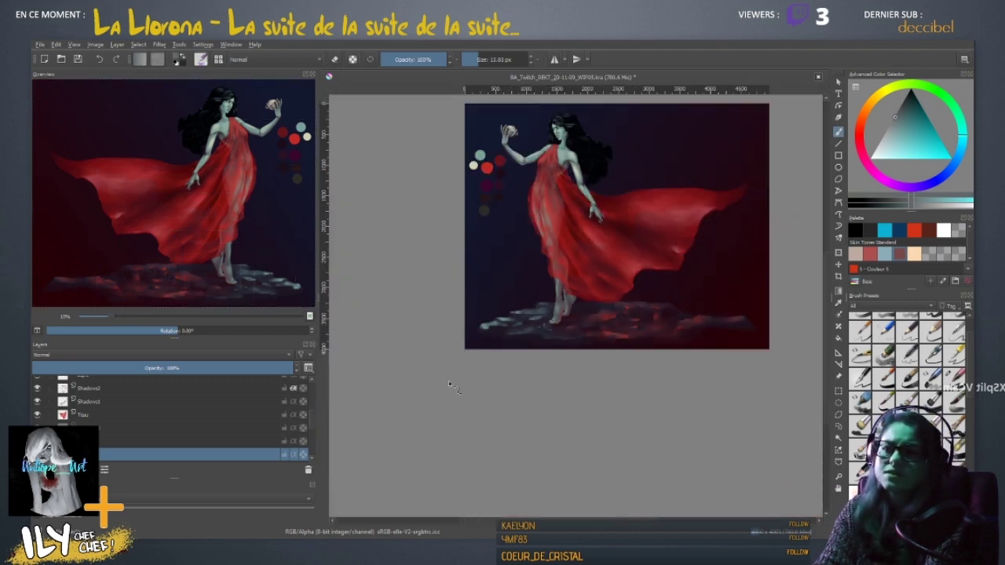
pyautogui.moveTo(564, 300); pyautogui.dragTo(492, 361)
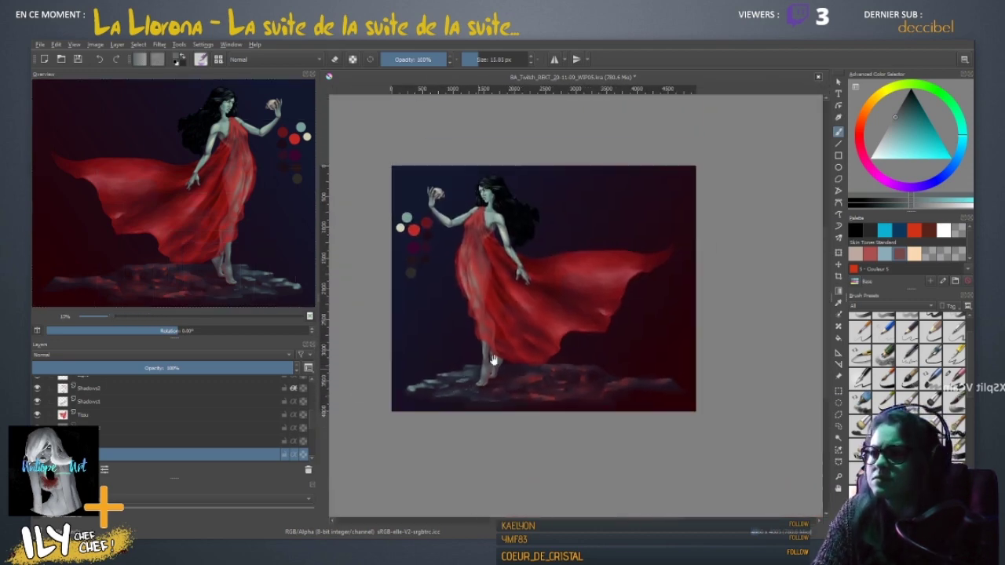
pyautogui.moveTo(465, 218); pyautogui.dragTo(509, 332)
pyautogui.scroll(3, 511, 334)
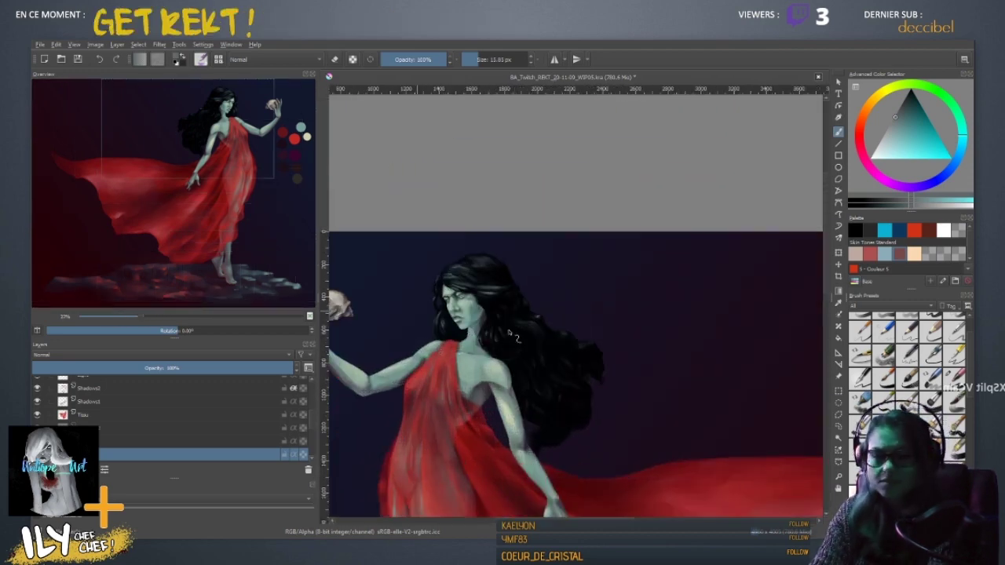
pyautogui.moveTo(448, 386); pyautogui.dragTo(566, 315)
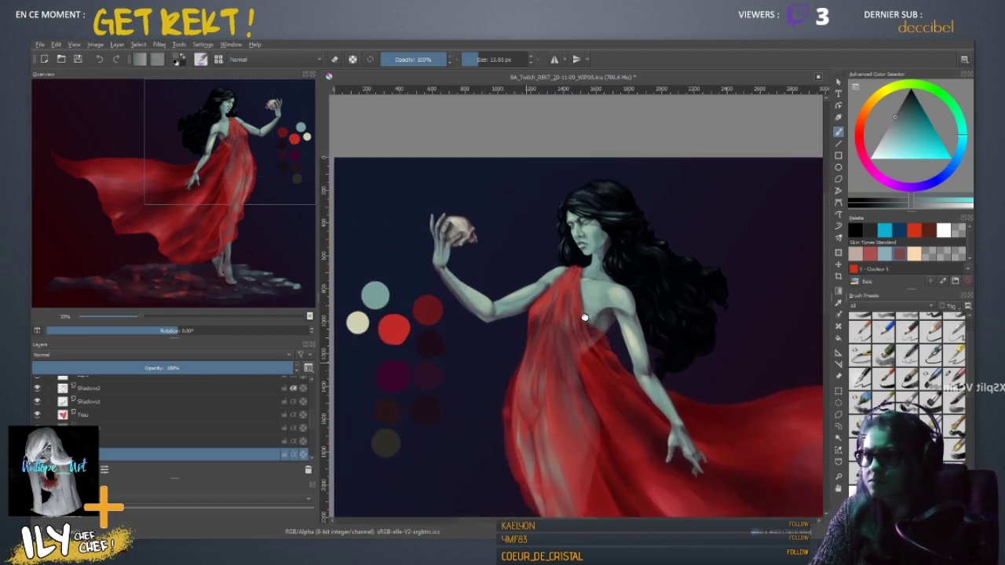
pyautogui.moveTo(500, 331); pyautogui.dragTo(437, 337)
pyautogui.press('m')
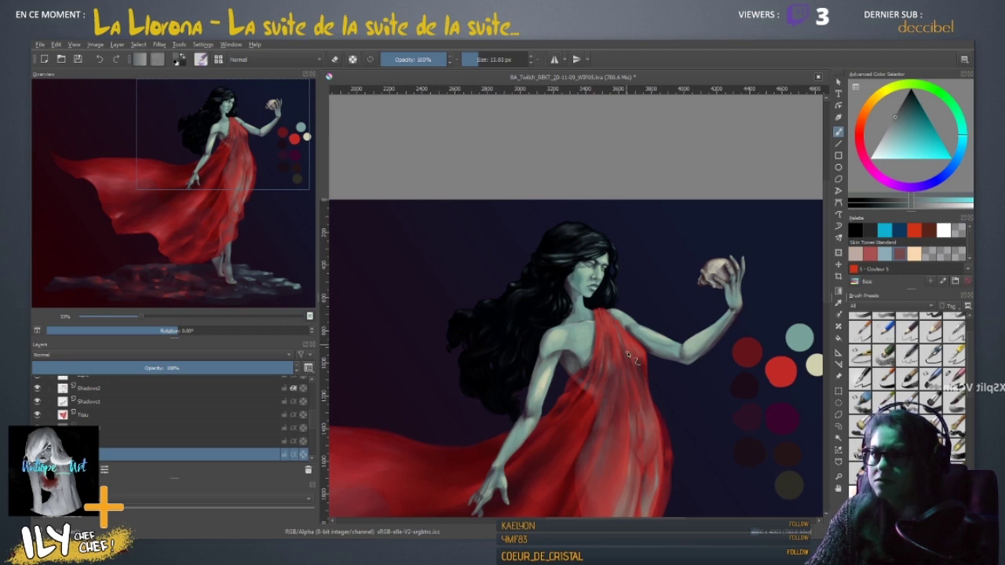
pyautogui.moveTo(543, 366); pyautogui.dragTo(562, 288)
pyautogui.moveTo(589, 357)
pyautogui.mouseDown()
pyautogui.moveTo(550, 278)
pyautogui.moveTo(645, 401)
pyautogui.mouseUp()
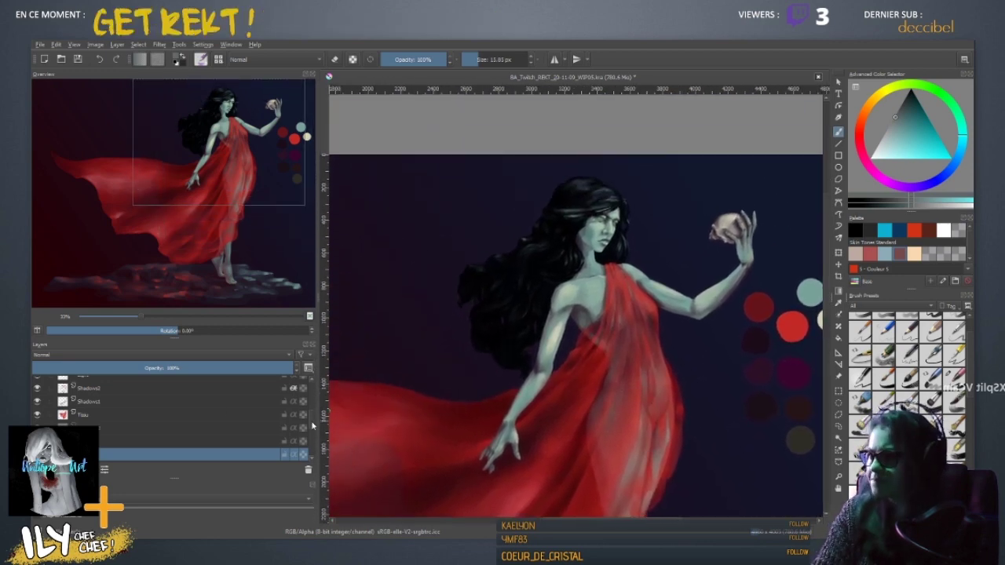
pyautogui.moveTo(313, 426); pyautogui.dragTo(314, 380)
pyautogui.click(36, 382)
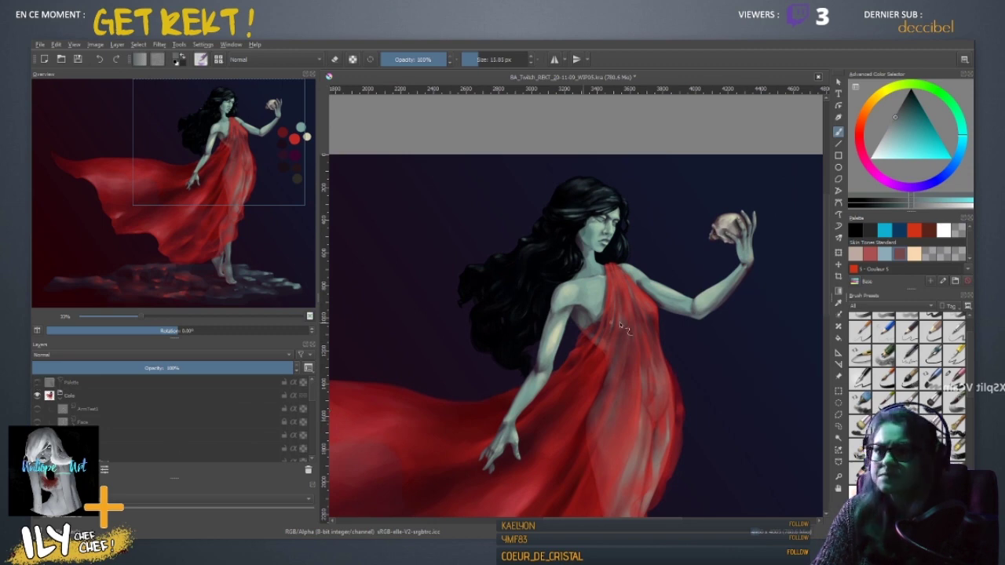
# - Examine the full composition, the figure's upper body and the dress drapery over the torso for areas to refine
pyautogui.press('-')
pyautogui.press('-')
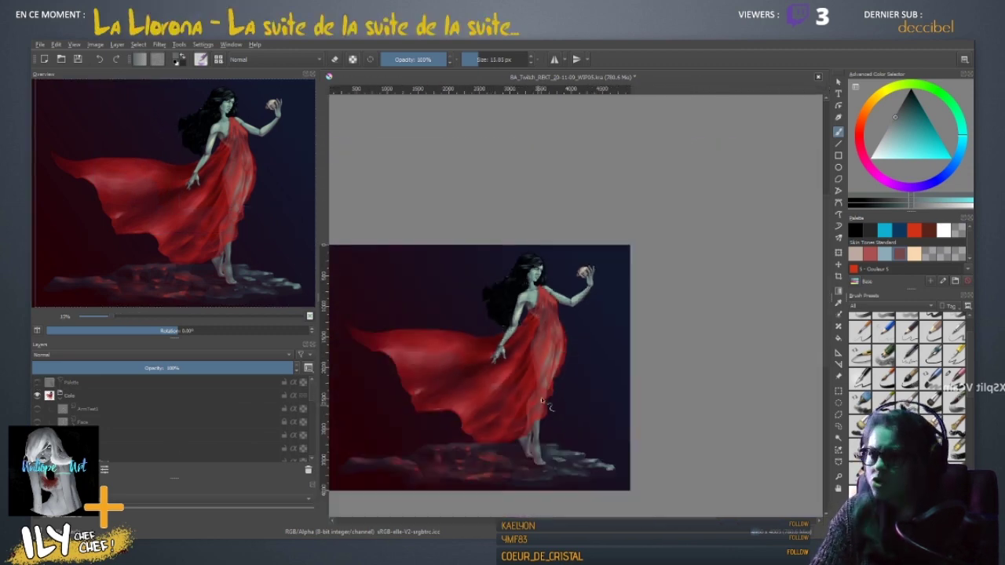
pyautogui.moveTo(532, 436); pyautogui.dragTo(576, 293)
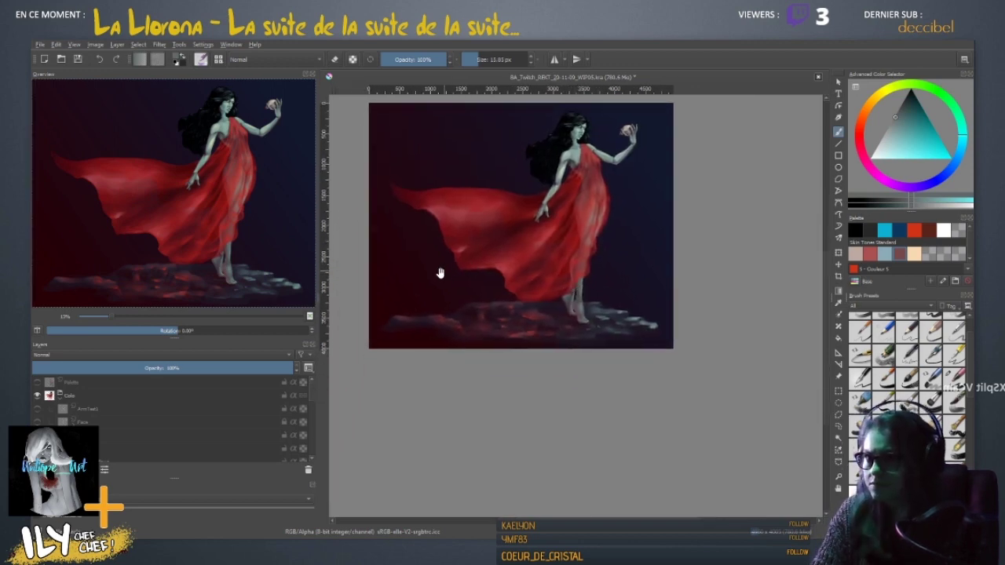
pyautogui.moveTo(441, 273)
pyautogui.mouseDown()
pyautogui.moveTo(431, 311)
pyautogui.moveTo(431, 301)
pyautogui.moveTo(379, 368)
pyautogui.mouseUp()
pyautogui.press('+')
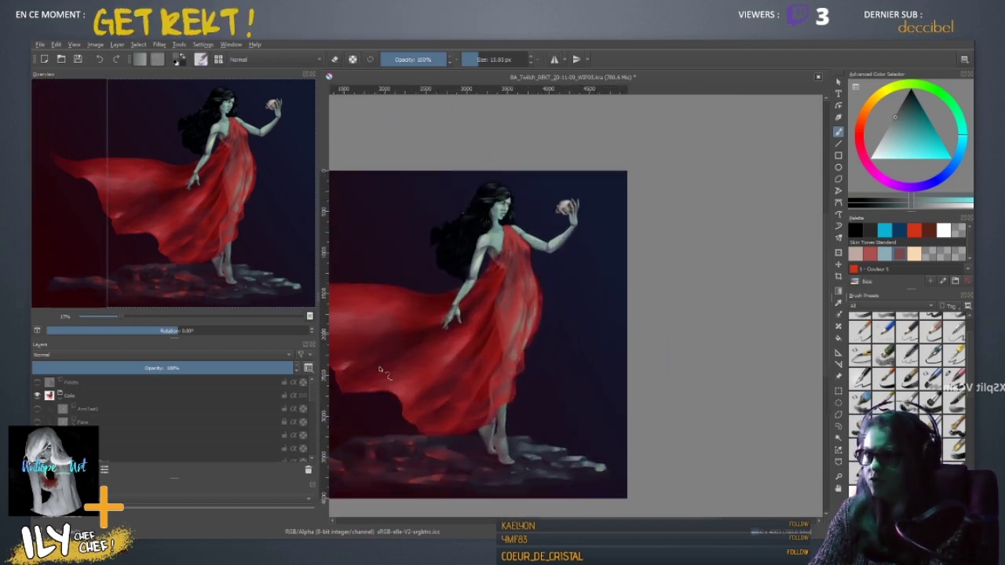
pyautogui.press('+')
pyautogui.moveTo(377, 328); pyautogui.dragTo(436, 404)
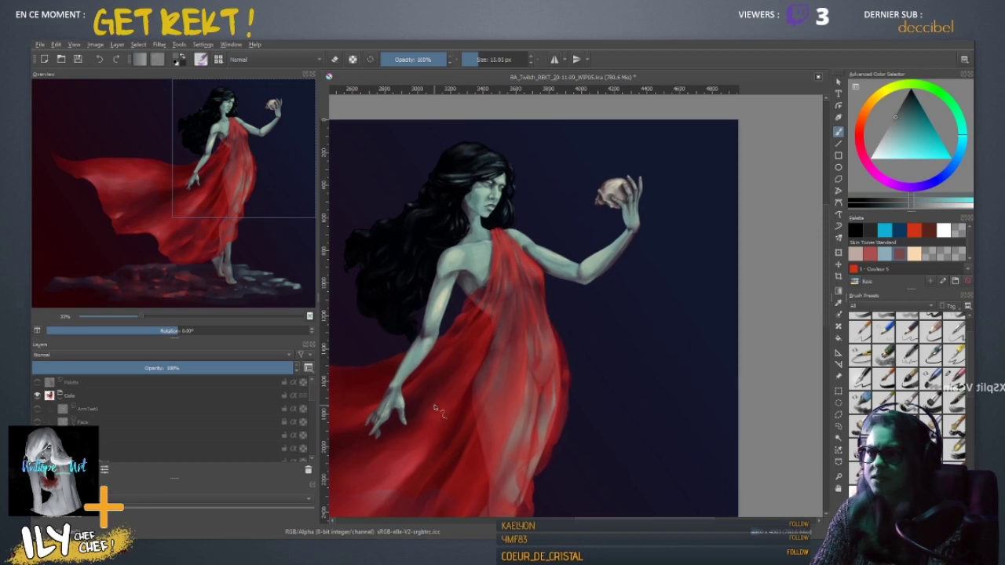
pyautogui.press('+')
pyautogui.press('+')
pyautogui.moveTo(401, 302); pyautogui.dragTo(619, 299)
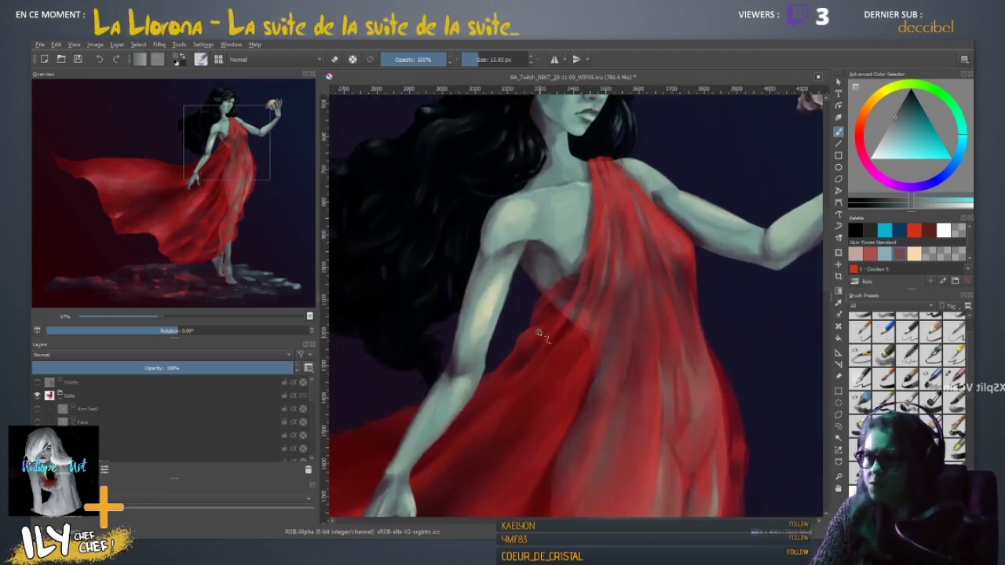
# - Examine the woman's face, hair, neck and upper body for remaining flaws in the painting
pyautogui.moveTo(586, 373); pyautogui.dragTo(511, 482)
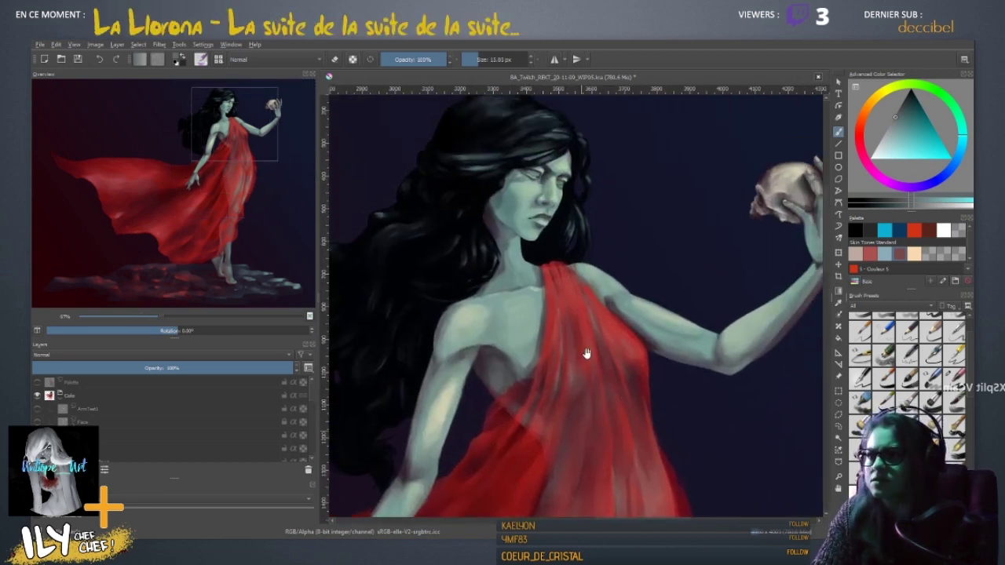
pyautogui.moveTo(590, 295); pyautogui.dragTo(472, 378)
pyautogui.press('+')
pyautogui.press('+')
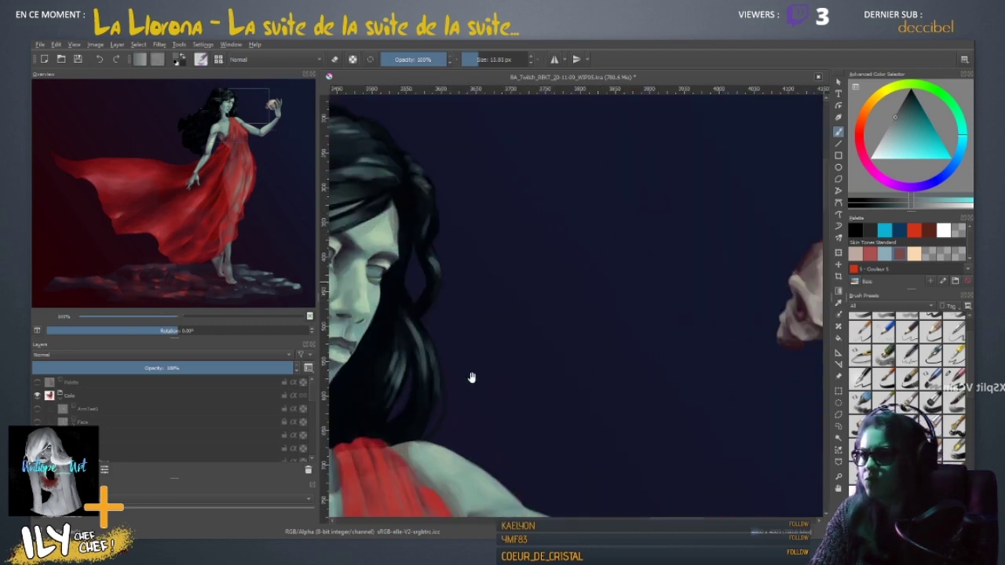
pyautogui.moveTo(434, 326); pyautogui.dragTo(634, 337)
pyautogui.moveTo(482, 337); pyautogui.dragTo(485, 331)
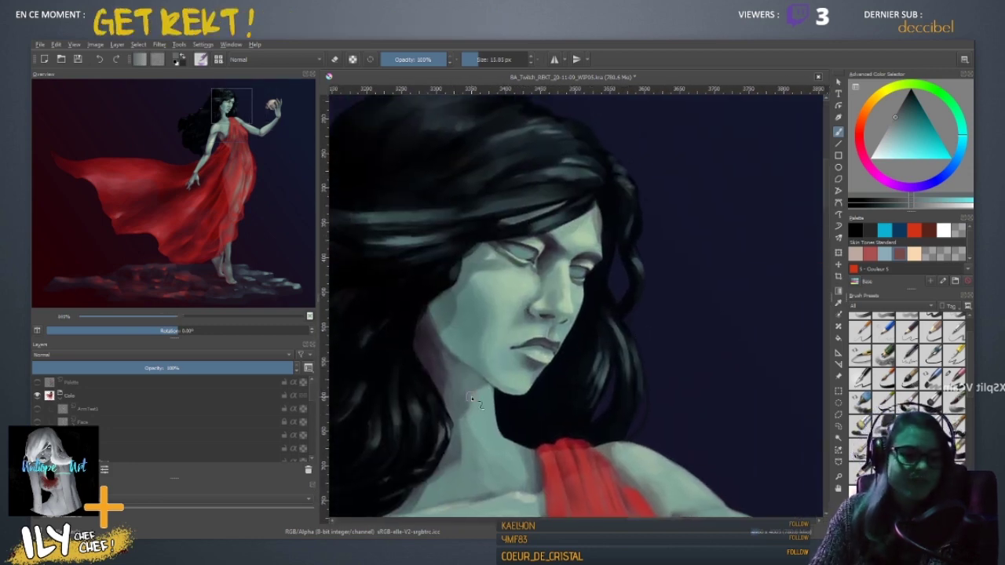
pyautogui.press('-')
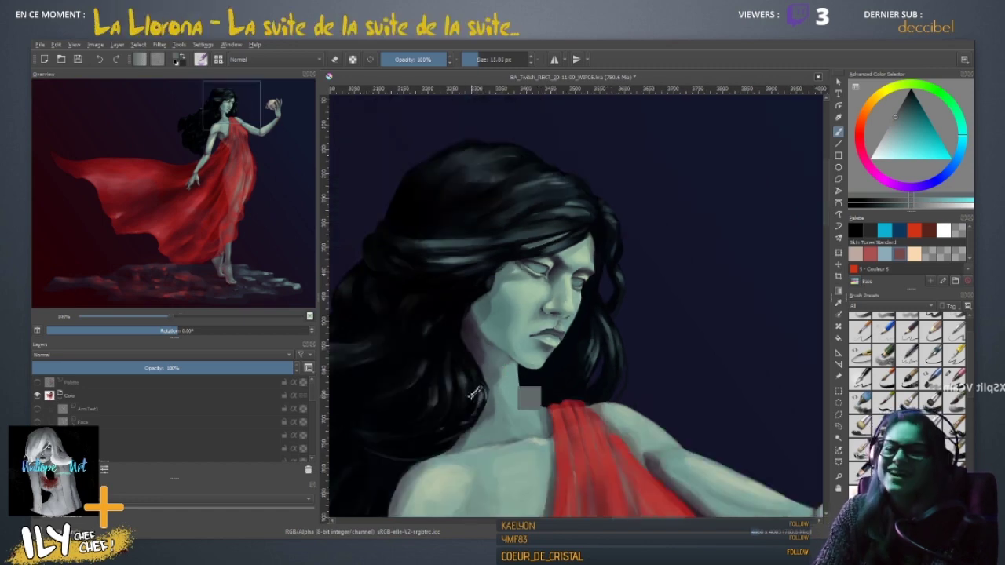
pyautogui.press('-')
pyautogui.moveTo(556, 388); pyautogui.dragTo(500, 211)
pyautogui.moveTo(547, 295); pyautogui.dragTo(496, 348)
pyautogui.moveTo(407, 387); pyautogui.dragTo(493, 352)
pyautogui.moveTo(503, 303); pyautogui.dragTo(457, 355)
pyautogui.hotkey('ctrl', '-')
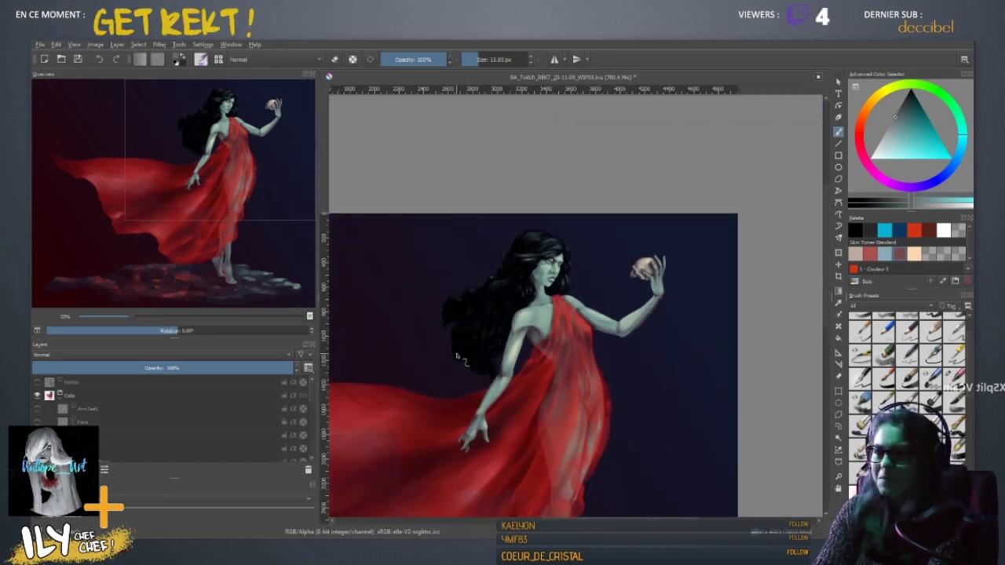
# - Inspect the red dress, the legs and the feet on the rocks up close and in the overall composition
pyautogui.scroll(1, 507, 361)
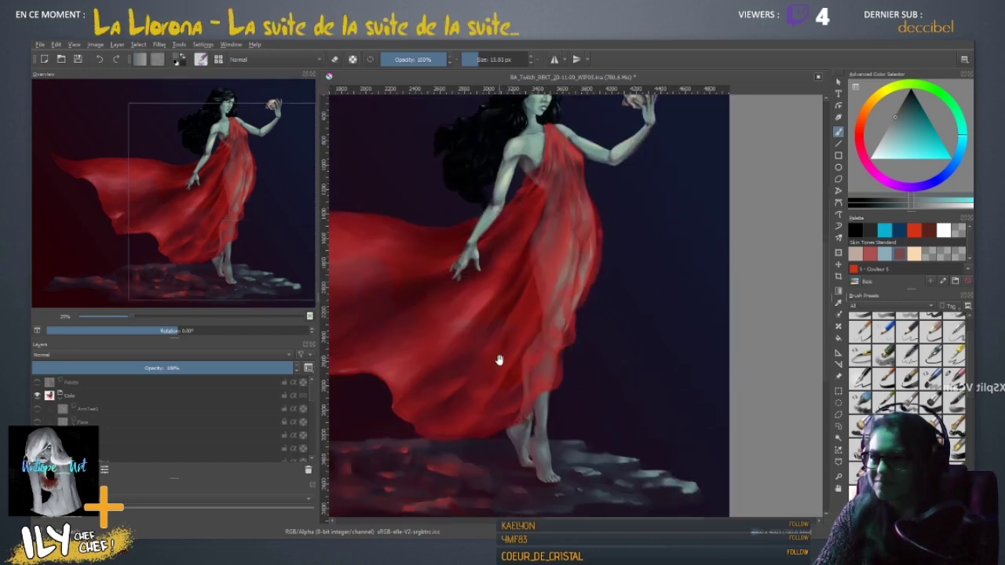
pyautogui.scroll(1, 464, 358)
pyautogui.moveTo(432, 398); pyautogui.dragTo(556, 240)
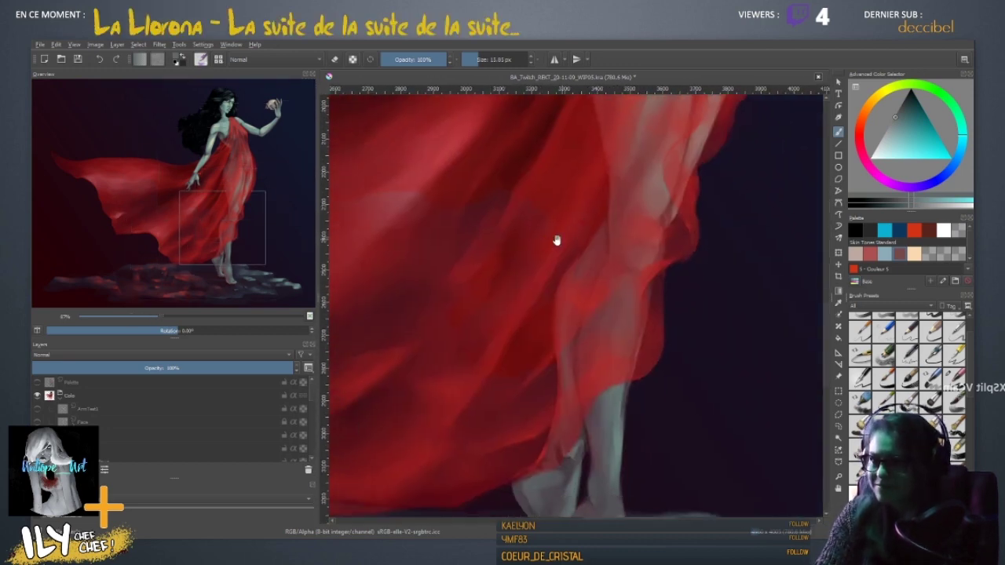
pyautogui.moveTo(452, 258); pyautogui.dragTo(478, 384)
pyautogui.moveTo(538, 296); pyautogui.dragTo(400, 448)
pyautogui.moveTo(463, 451); pyautogui.dragTo(548, 278)
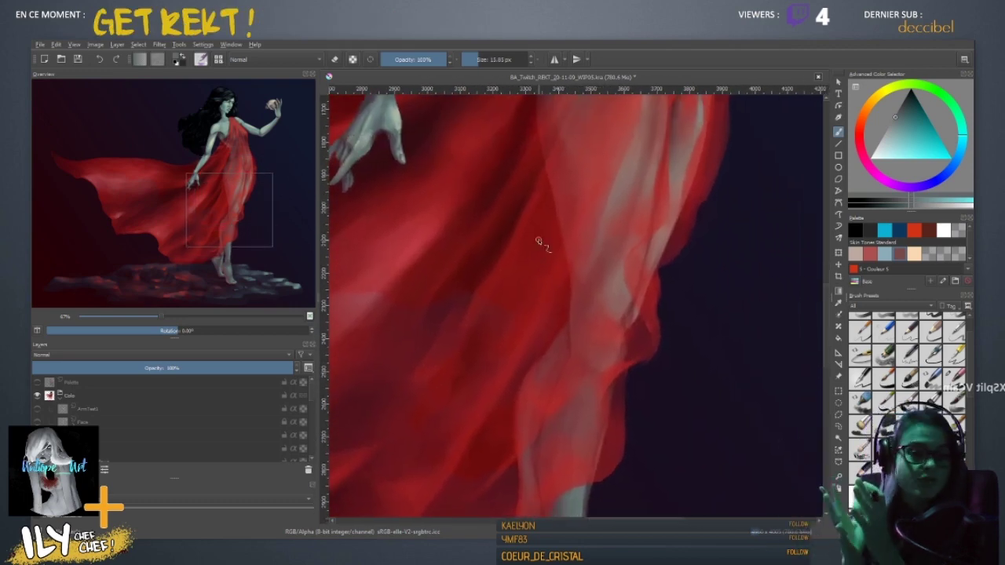
pyautogui.hotkey('ctrl', '-')
pyautogui.hotkey('ctrl', '-')
pyautogui.hotkey('ctrl', '-')
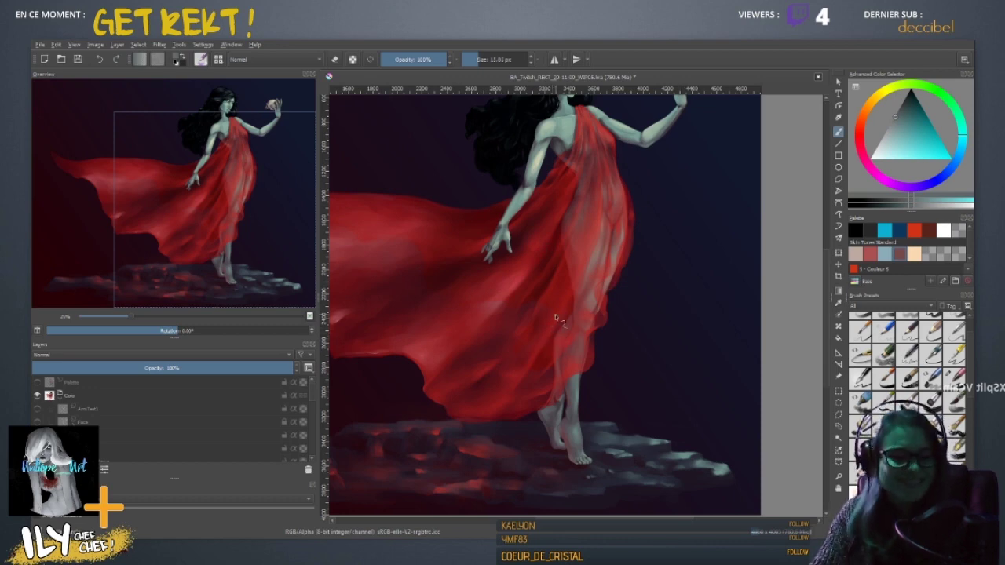
pyautogui.moveTo(572, 348); pyautogui.dragTo(430, 147)
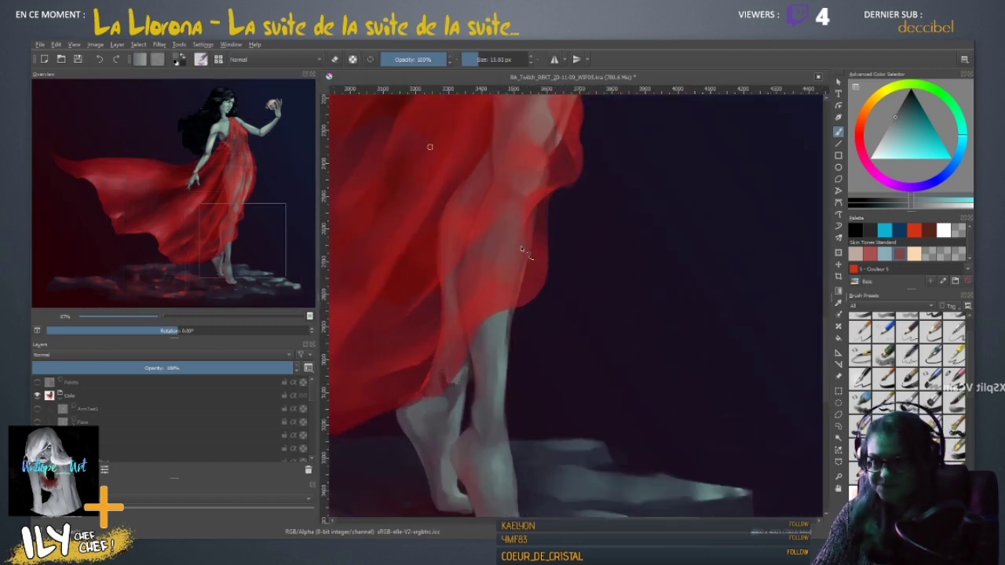
pyautogui.moveTo(559, 401); pyautogui.dragTo(587, 262)
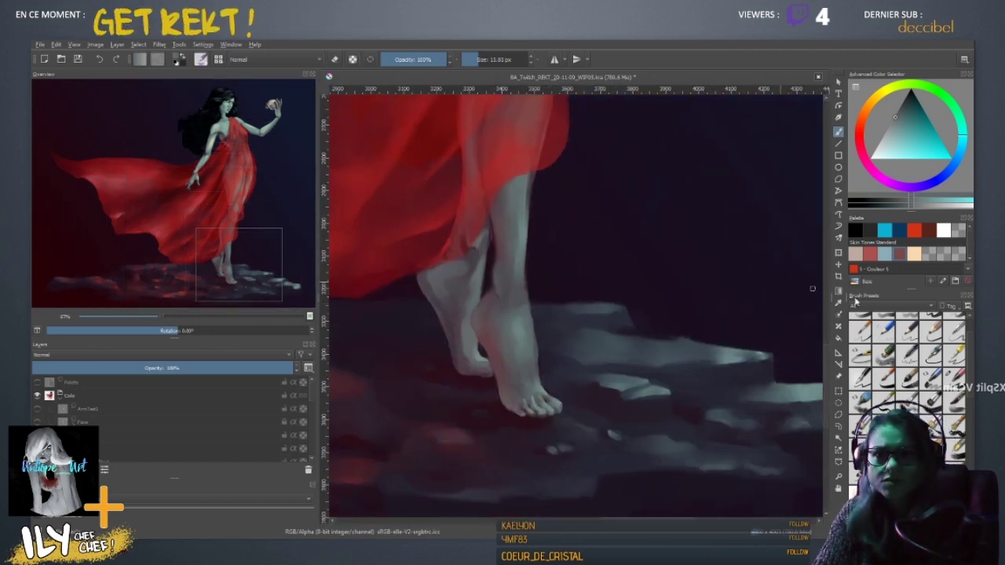
# - Add a new paint layer at the top of the colour group and name it Signature
pyautogui.click(88, 409)
pyautogui.press('Insert')
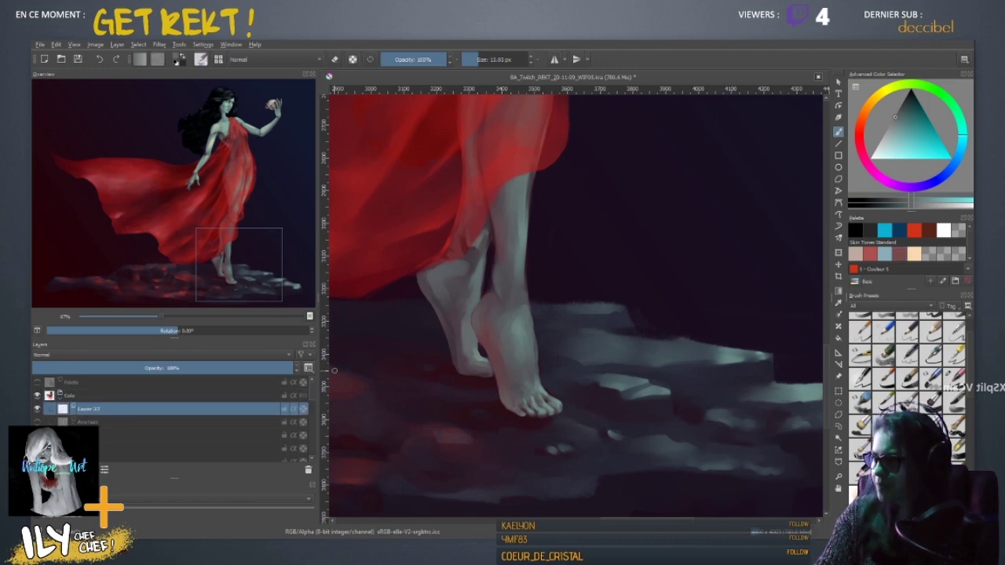
pyautogui.doubleClick(87, 408)
pyautogui.write('S')
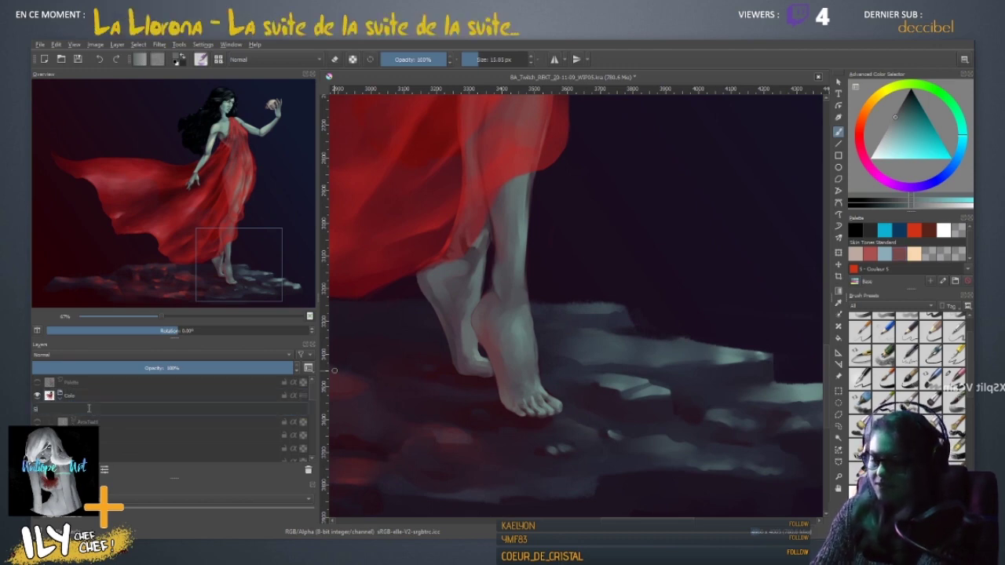
pyautogui.write('ignature')
pyautogui.press('Return')
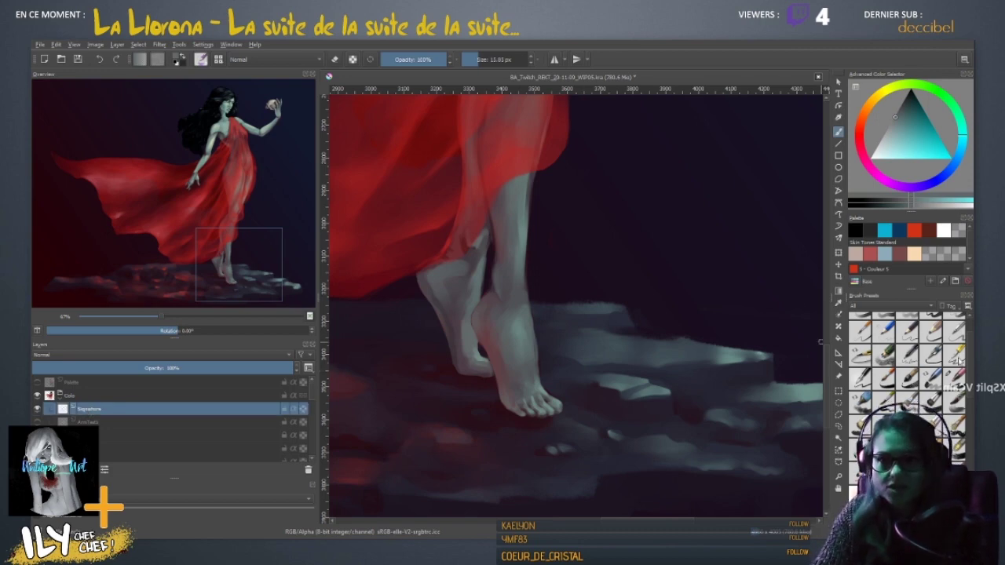
# - Choose the 7 px pen brush preset, try it with strokes beside the feet, and undo them
pyautogui.click(863, 383)
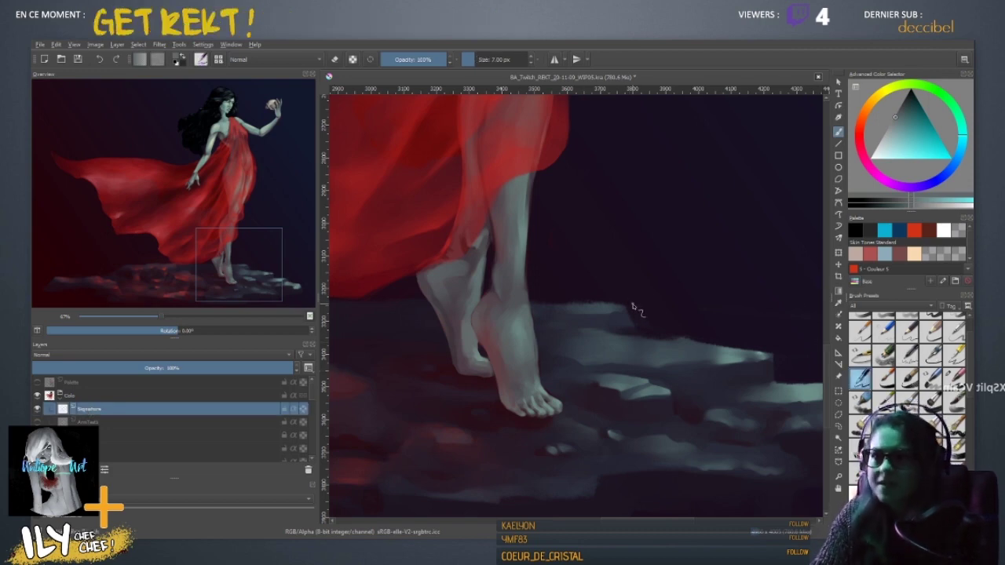
pyautogui.moveTo(653, 307); pyautogui.dragTo(602, 300)
pyautogui.moveTo(621, 284); pyautogui.dragTo(682, 321)
pyautogui.hotkey('ctrl', 'z')
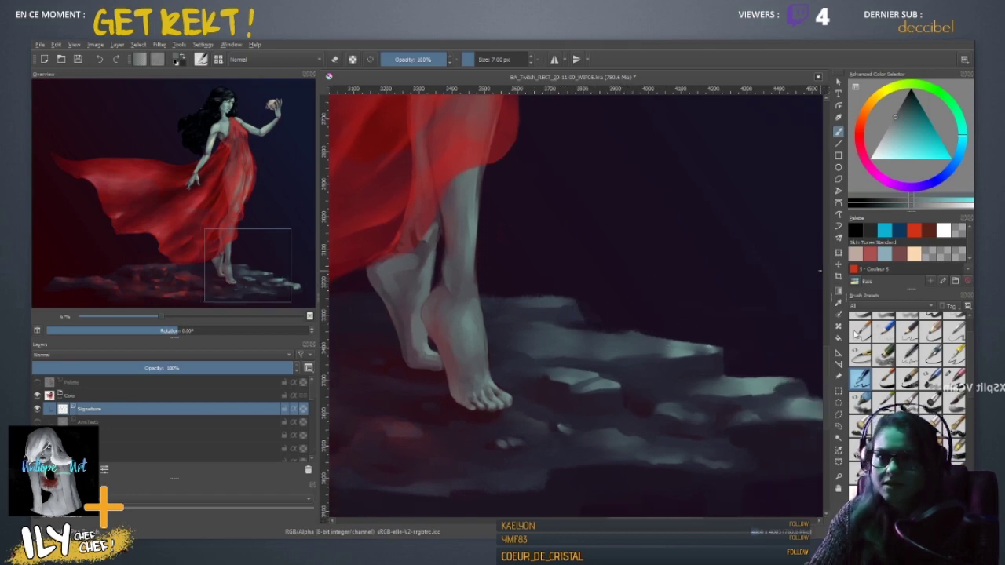
# - Try a stroke in white above the rocks and clear it from the layer
pyautogui.click(944, 230)
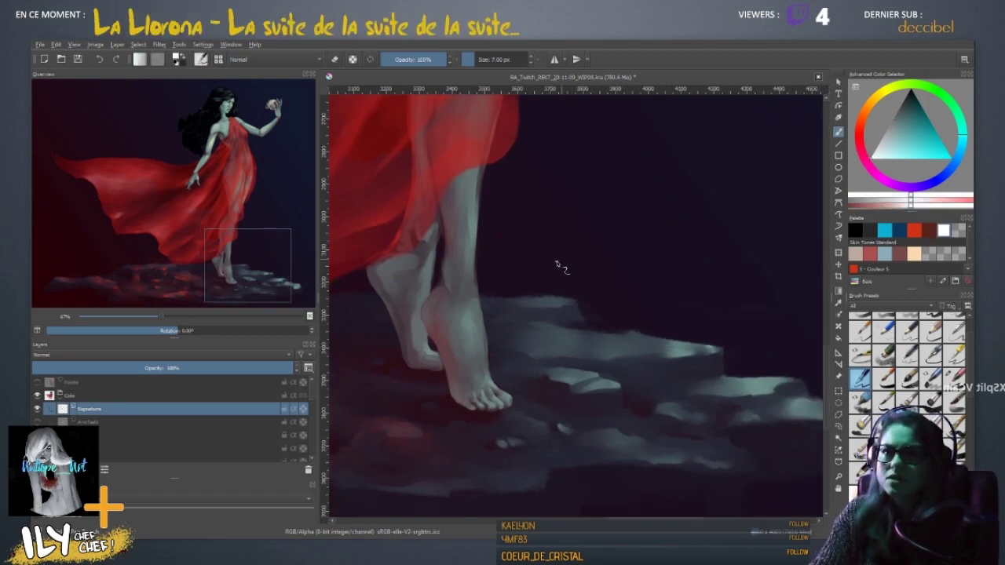
pyautogui.moveTo(581, 286); pyautogui.dragTo(588, 318)
pyautogui.press('Delete')
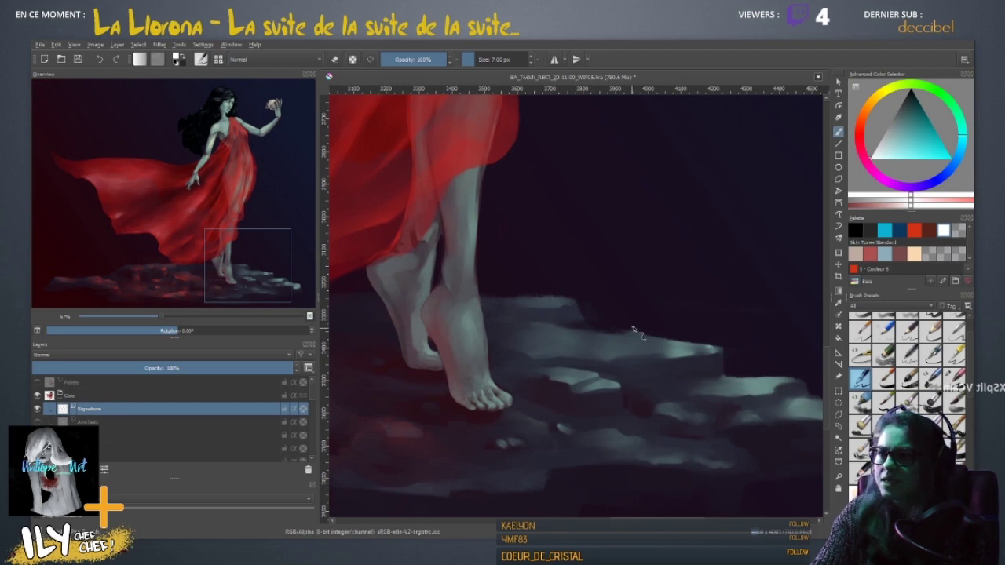
# - Show the palette layer and sample its pale blue-green swatch as the signature colour
pyautogui.moveTo(583, 215); pyautogui.dragTo(484, 463)
pyautogui.moveTo(739, 178); pyautogui.dragTo(556, 471)
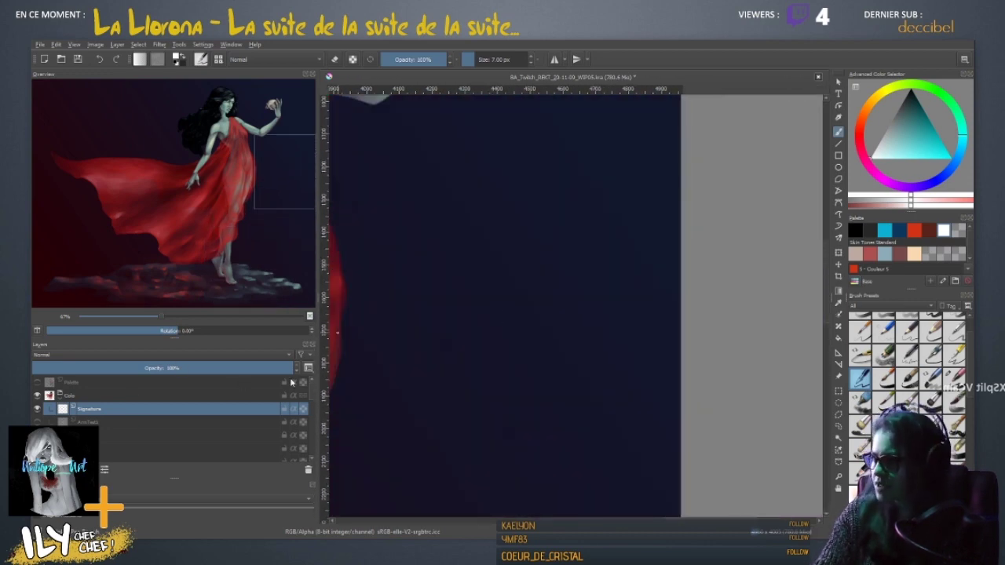
pyautogui.click(39, 383)
pyautogui.keyDown('ctrl'); pyautogui.click(634, 124); pyautogui.keyUp('ctrl')
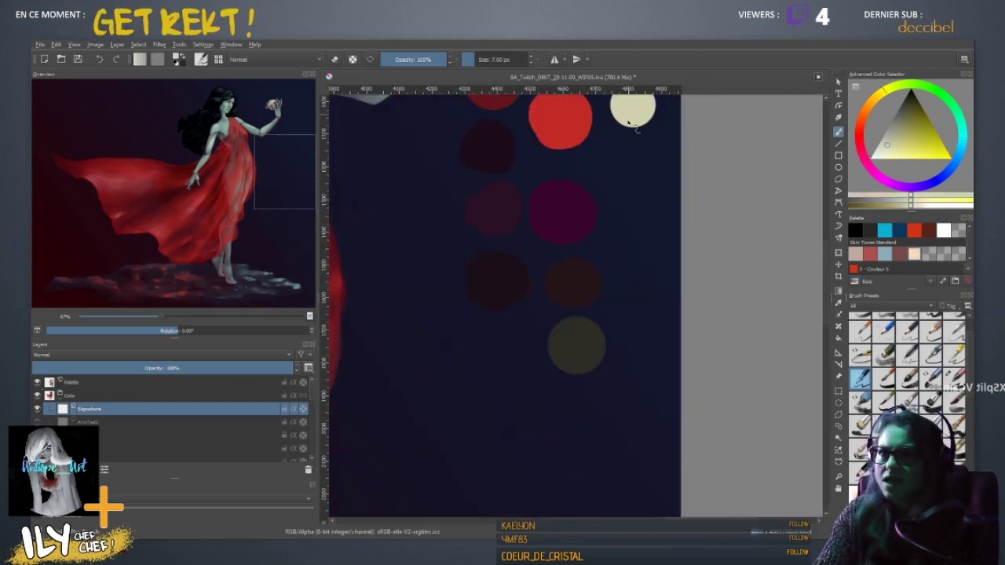
pyautogui.moveTo(466, 415); pyautogui.dragTo(481, 413)
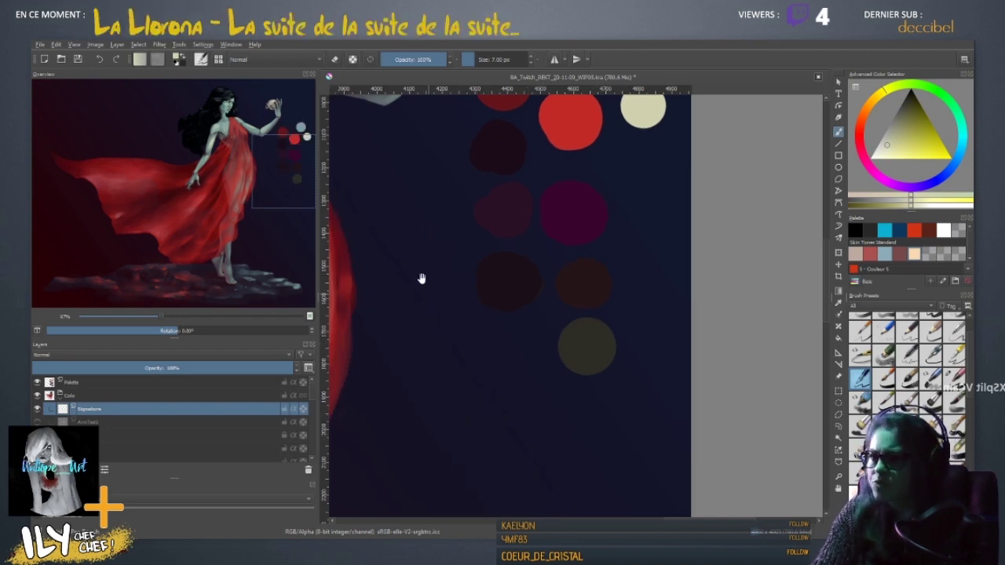
pyautogui.moveTo(421, 278); pyautogui.dragTo(566, 496)
pyautogui.keyDown('ctrl'); pyautogui.click(464, 276); pyautogui.keyUp('ctrl')
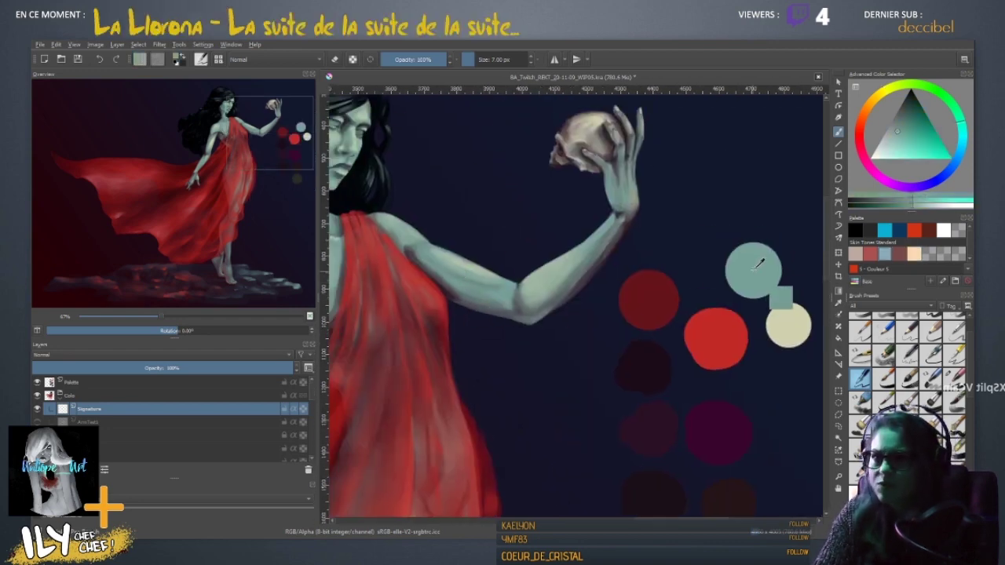
# - Try to handwrite the first letter of the signature above the rocks and undo the attempts
pyautogui.moveTo(601, 460); pyautogui.dragTo(640, 146)
pyautogui.scroll(-10, 586, 383)
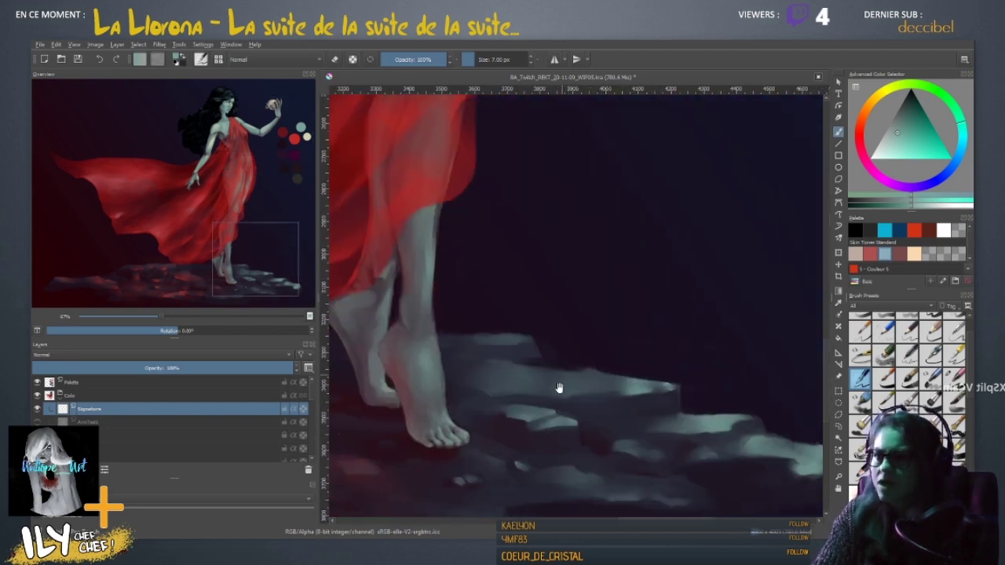
pyautogui.moveTo(586, 315); pyautogui.dragTo(604, 320)
pyautogui.hotkey('ctrl', 'z')
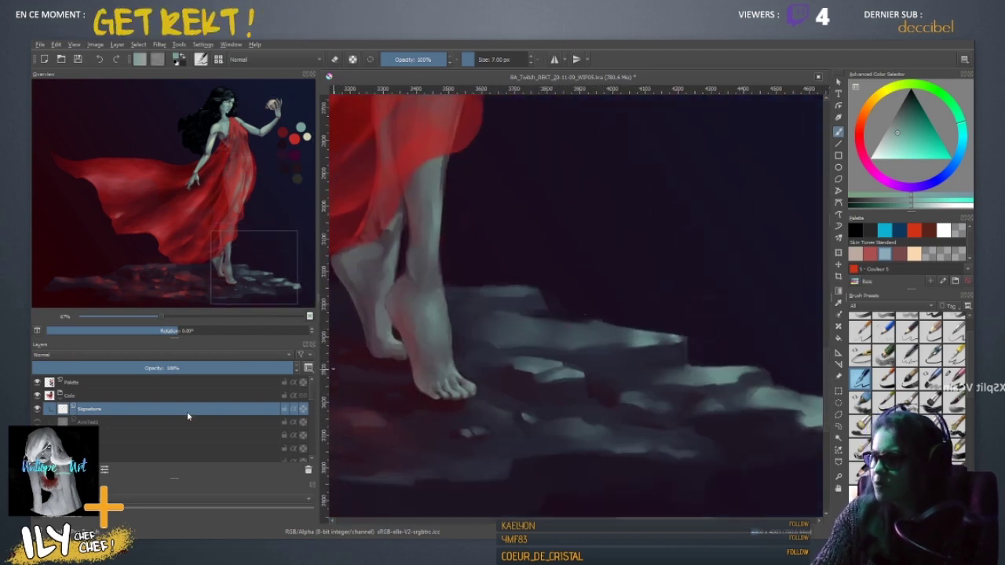
pyautogui.moveTo(603, 301)
pyautogui.mouseDown()
pyautogui.moveTo(521, 307)
pyautogui.moveTo(531, 328)
pyautogui.moveTo(545, 266)
pyautogui.mouseUp()
pyautogui.hotkey('ctrl', 'z')
pyautogui.hotkey('ctrl', 'z')
pyautogui.moveTo(531, 325); pyautogui.dragTo(545, 250)
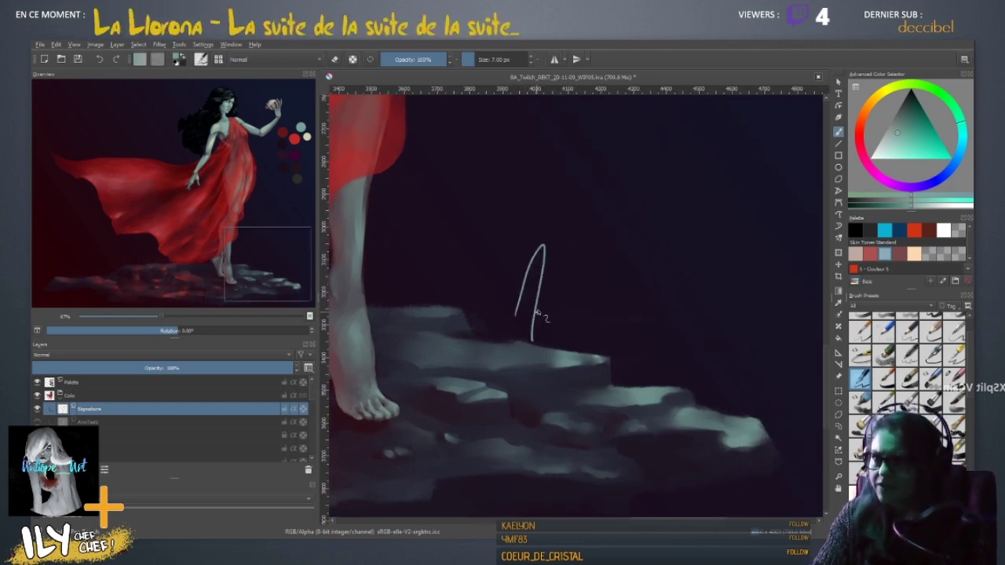
pyautogui.hotkey('ctrl', 'z')
# - Handwrite the signature A/N with a long horizontal crossing stroke and the year 2020 above the rocks beside the feet
pyautogui.moveTo(509, 322)
pyautogui.mouseDown()
pyautogui.moveTo(548, 253)
pyautogui.moveTo(534, 316)
pyautogui.mouseUp()
pyautogui.moveTo(490, 288); pyautogui.dragTo(628, 296)
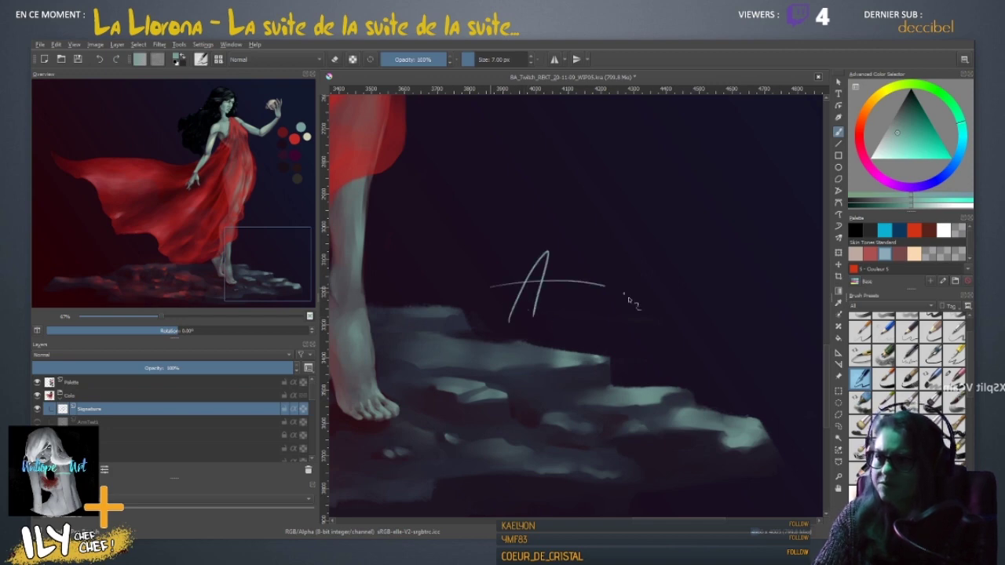
pyautogui.moveTo(577, 229); pyautogui.dragTo(539, 338)
pyautogui.moveTo(574, 275); pyautogui.dragTo(604, 258)
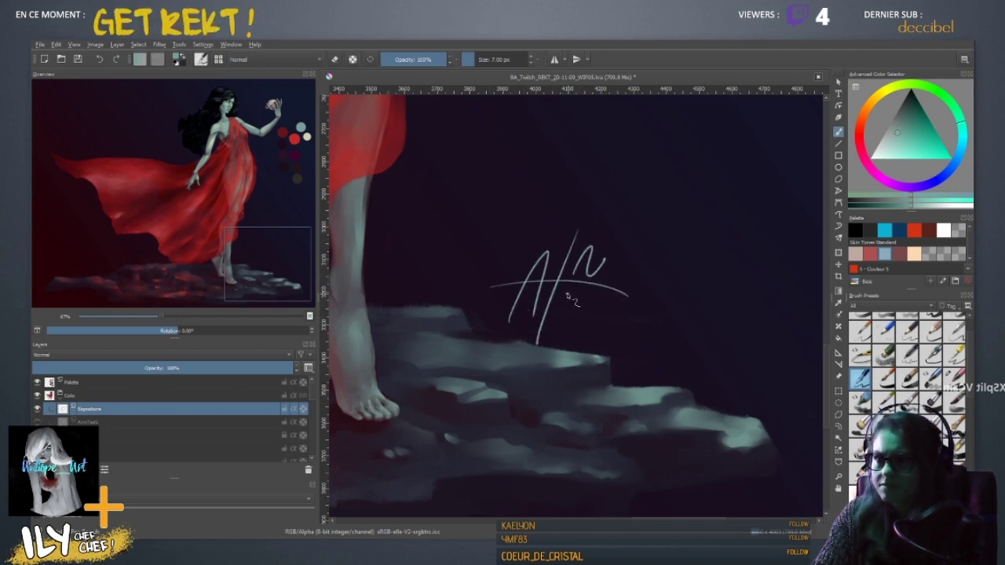
pyautogui.moveTo(562, 295)
pyautogui.mouseDown()
pyautogui.moveTo(574, 304)
pyautogui.moveTo(580, 297)
pyautogui.mouseUp()
pyautogui.moveTo(582, 296); pyautogui.dragTo(597, 308)
# - Check the signature's size and placement against the rocks, the canvas edge and the whole painting
pyautogui.moveTo(623, 422); pyautogui.dragTo(523, 347)
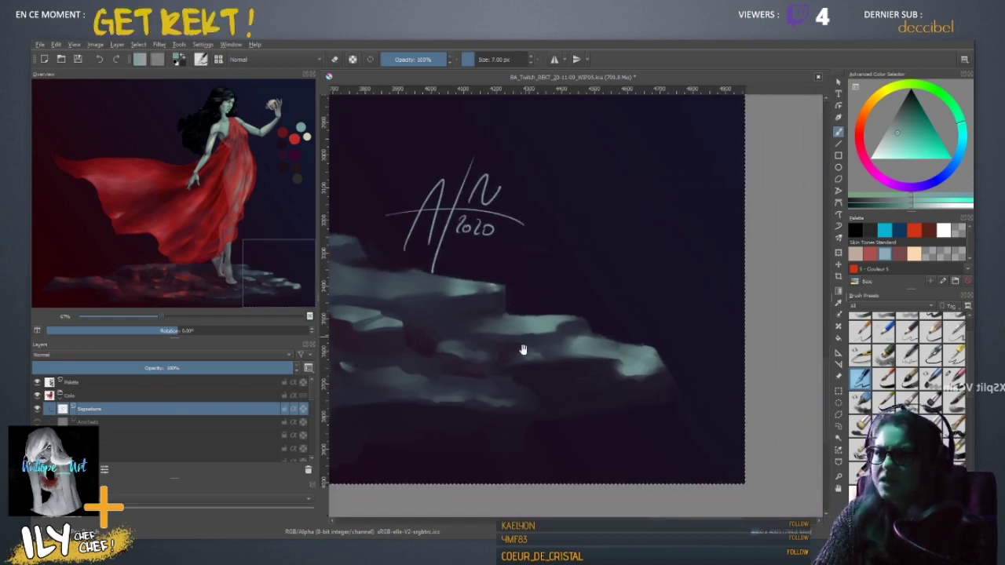
pyautogui.moveTo(479, 310); pyautogui.dragTo(582, 365)
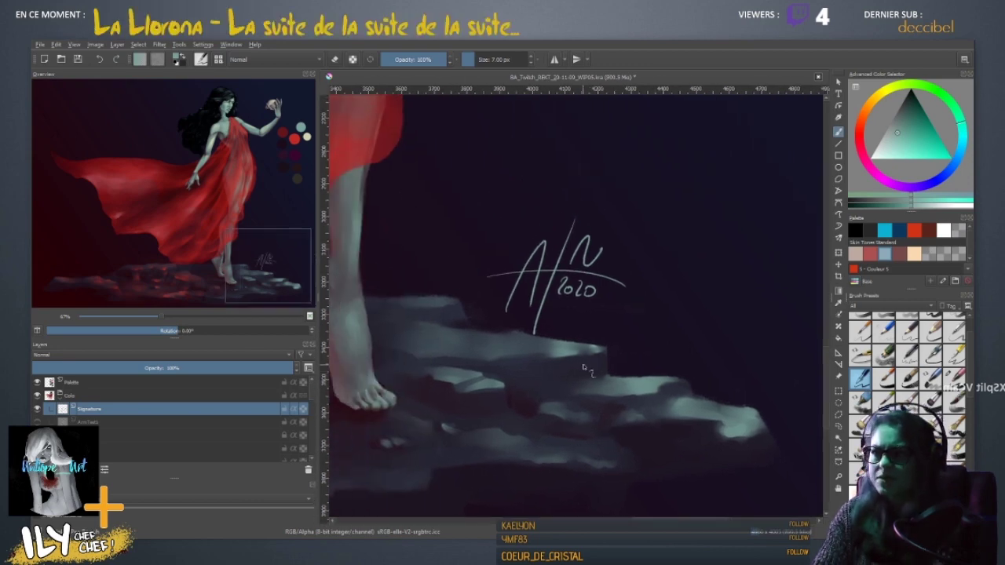
pyautogui.hotkey('ctrl', '-')
pyautogui.hotkey('ctrl', '-')
pyautogui.hotkey('ctrl', '-')
pyautogui.hotkey('ctrl', '+')
pyautogui.hotkey('ctrl', '+')
pyautogui.hotkey('ctrl', '+')
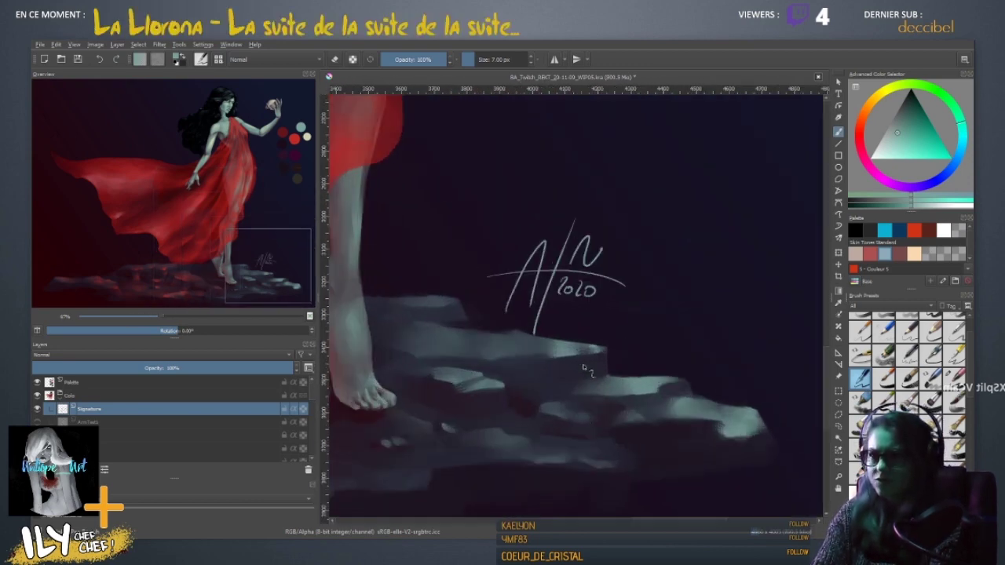
pyautogui.moveTo(574, 407); pyautogui.dragTo(466, 383)
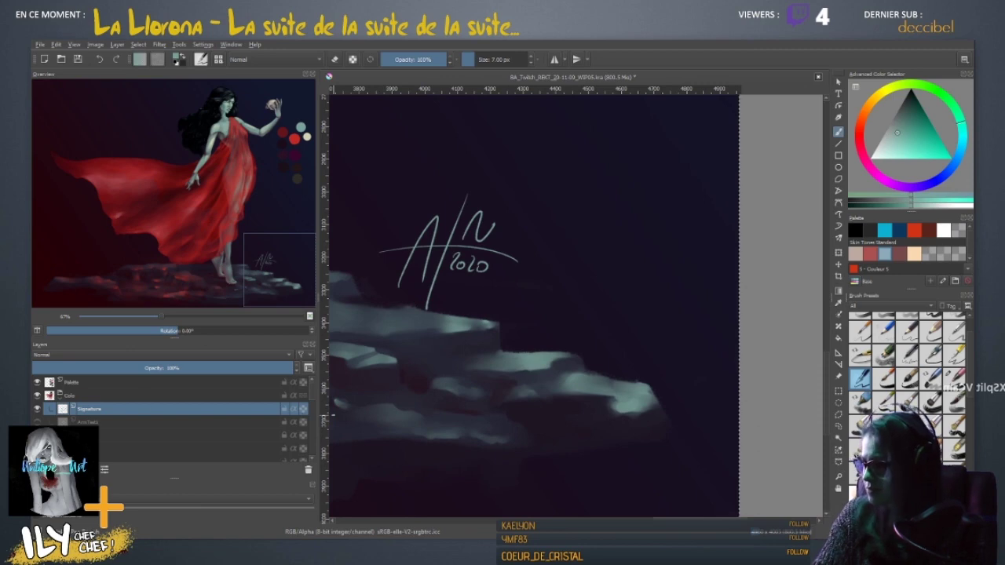
# - Add another paint layer above the Signature layer and name it Idée antiope
pyautogui.click(37, 470)
pyautogui.doubleClick(89, 410)
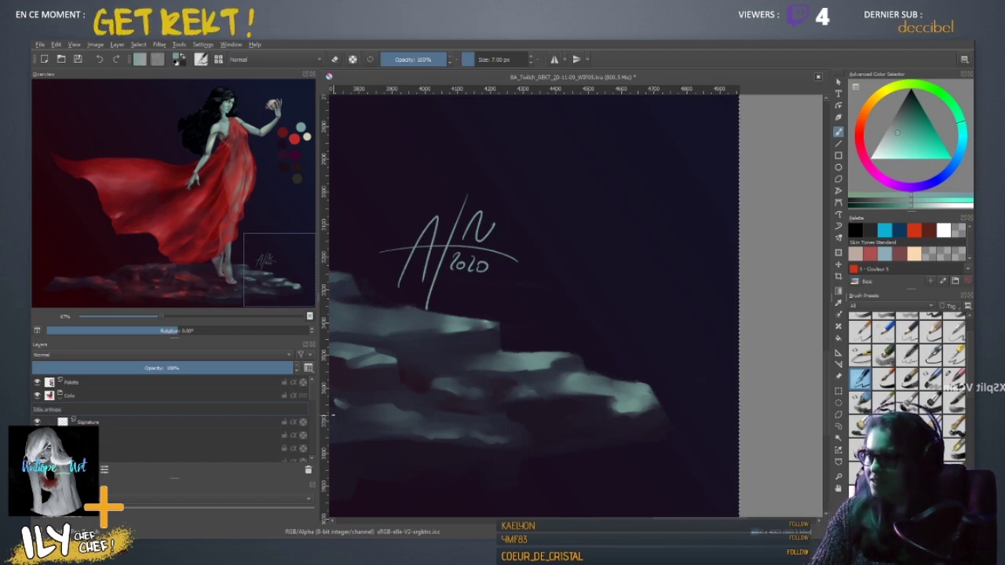
pyautogui.press('Return')
# - Sketch a freehand ellipse to the right of the signature over the rocks' outer edge, undoing and redrawing the first one
pyautogui.moveTo(525, 282)
pyautogui.mouseDown()
pyautogui.moveTo(689, 332)
pyautogui.moveTo(531, 280)
pyautogui.mouseUp()
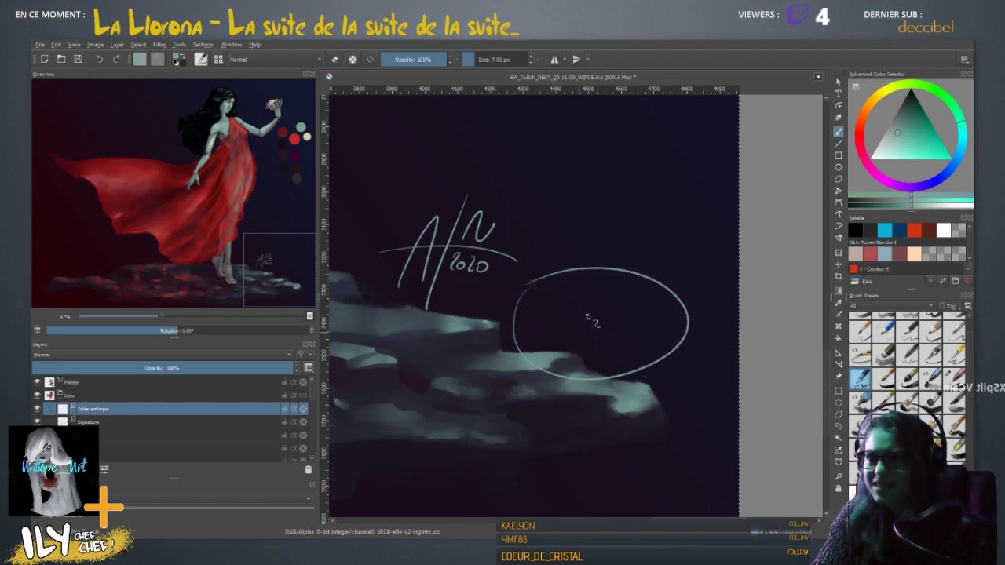
pyautogui.hotkey('ctrl', 'z')
pyautogui.moveTo(618, 301)
pyautogui.mouseDown()
pyautogui.moveTo(667, 361)
pyautogui.moveTo(570, 282)
pyautogui.mouseUp()
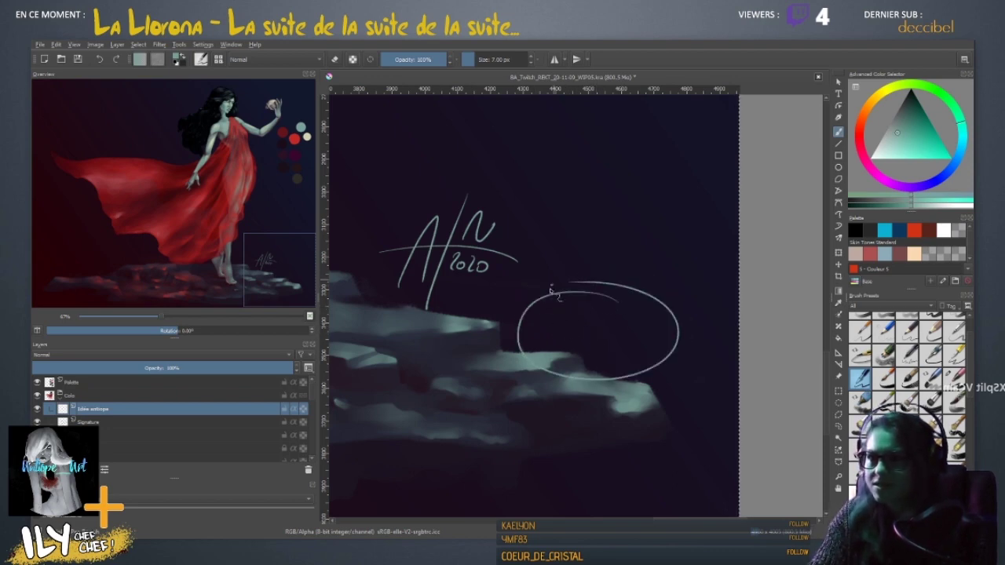
pyautogui.moveTo(624, 323)
pyautogui.mouseDown()
pyautogui.moveTo(476, 247)
pyautogui.moveTo(542, 357)
pyautogui.mouseUp()
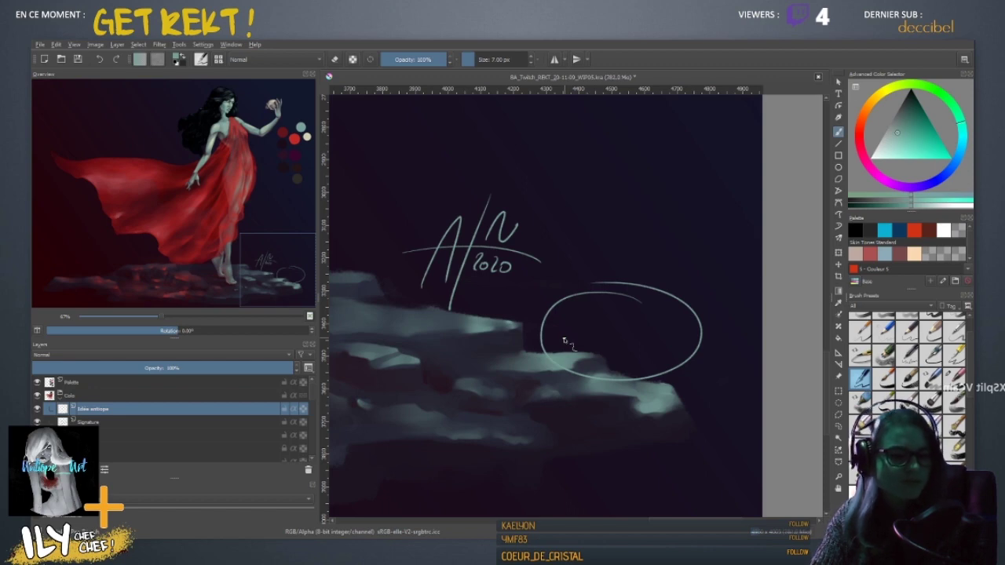
# - Set the previously used brush preset to 10 px and handwrite SUR UNE IDÉE above the ellipse, undoing faulty strokes
pyautogui.moveTo(609, 290)
pyautogui.mouseDown()
pyautogui.moveTo(545, 249)
pyautogui.moveTo(555, 278)
pyautogui.mouseUp()
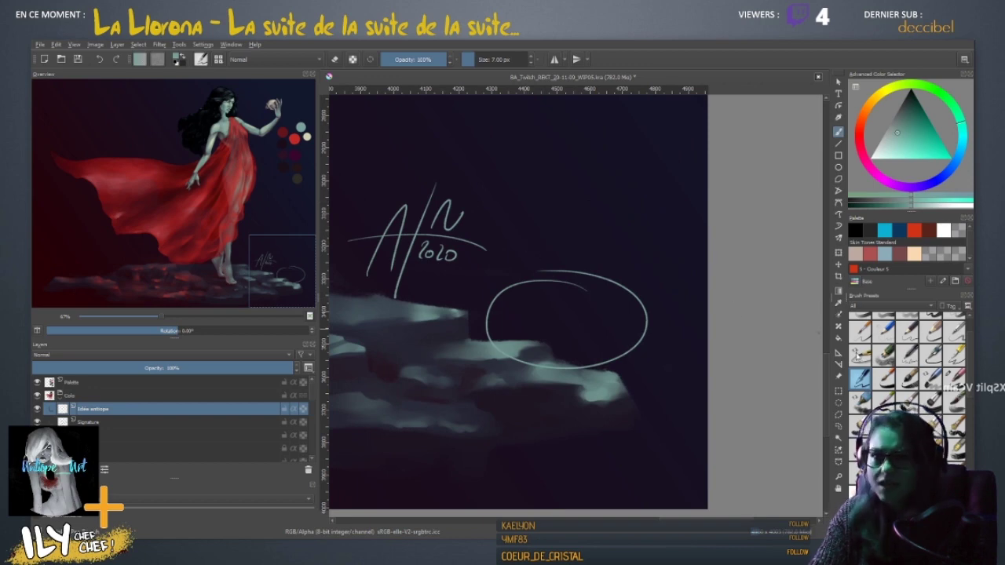
pyautogui.press('/')
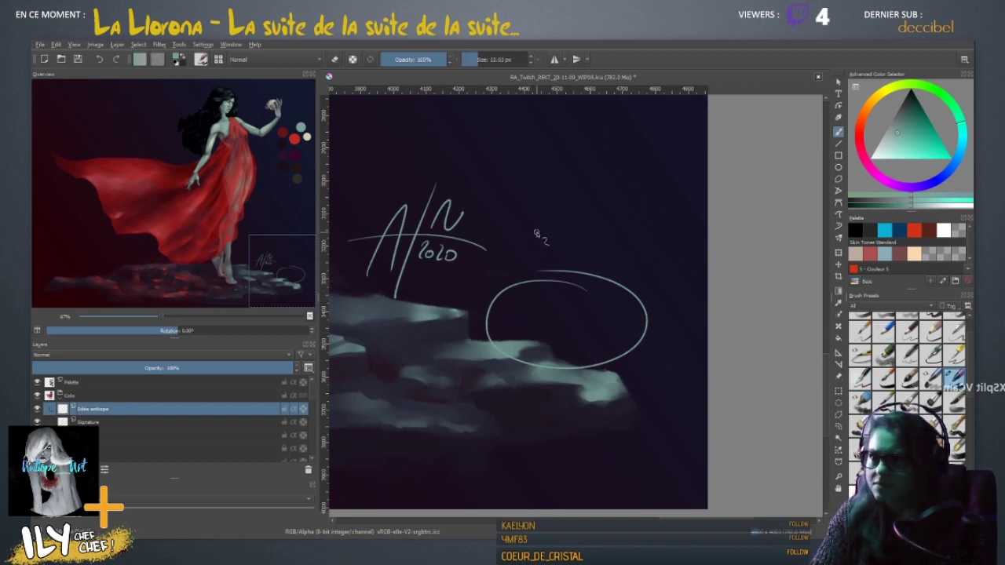
pyautogui.rightClick(474, 62)
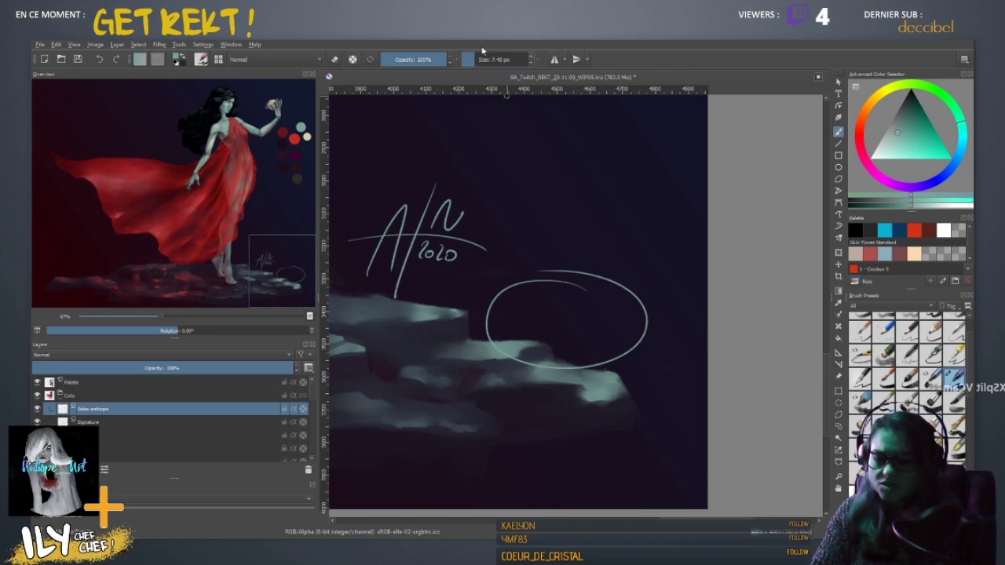
pyautogui.write('10')
pyautogui.press('Return')
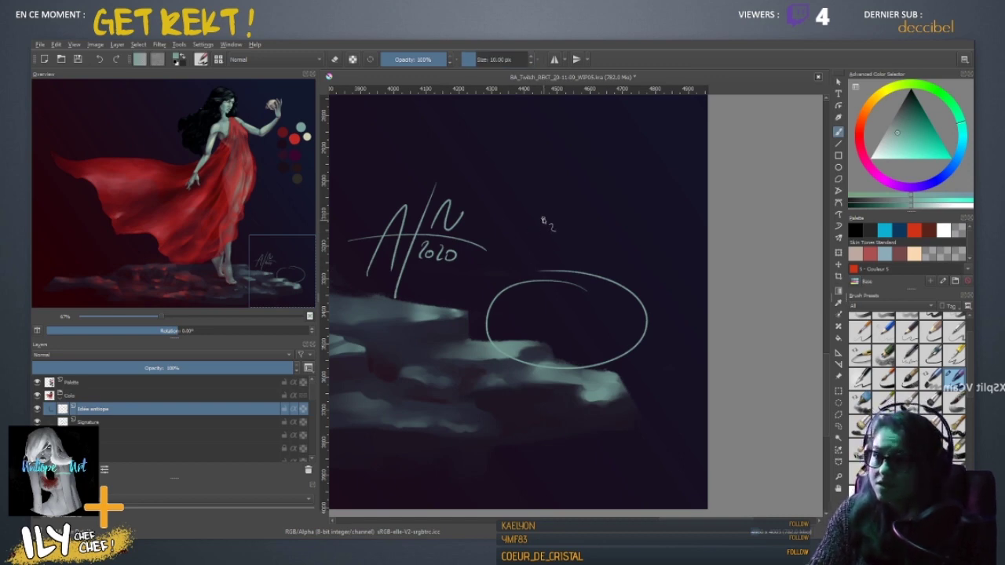
pyautogui.moveTo(539, 229)
pyautogui.mouseDown()
pyautogui.moveTo(558, 245)
pyautogui.moveTo(573, 237)
pyautogui.moveTo(621, 250)
pyautogui.moveTo(609, 253)
pyautogui.moveTo(613, 245)
pyautogui.moveTo(562, 233)
pyautogui.moveTo(592, 244)
pyautogui.moveTo(634, 235)
pyautogui.moveTo(635, 249)
pyautogui.moveTo(640, 238)
pyautogui.moveTo(648, 249)
pyautogui.moveTo(640, 224)
pyautogui.mouseUp()
pyautogui.hotkey('ctrl', 'z')
pyautogui.hotkey('ctrl', 'z')
pyautogui.hotkey('ctrl', 'z')
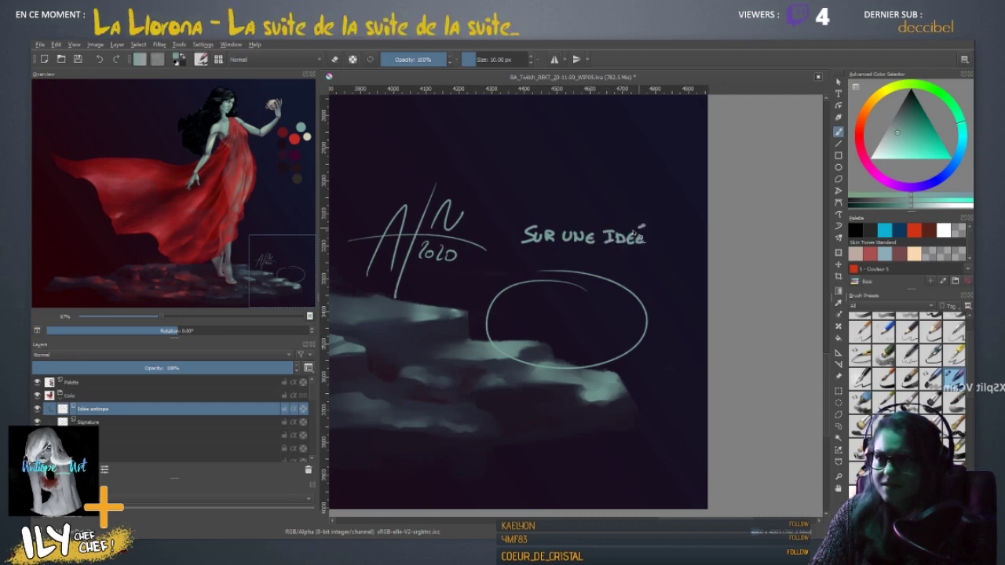
# - Handwrite ORIGINALE DE under the first line and draw a curved arrow leading from the text to the ellipse
pyautogui.moveTo(540, 253)
pyautogui.mouseDown()
pyautogui.moveTo(525, 262)
pyautogui.moveTo(577, 264)
pyautogui.moveTo(590, 253)
pyautogui.moveTo(616, 265)
pyautogui.moveTo(619, 254)
pyautogui.mouseUp()
pyautogui.moveTo(610, 259); pyautogui.dragTo(626, 266)
pyautogui.moveTo(626, 254)
pyautogui.mouseDown()
pyautogui.moveTo(627, 266)
pyautogui.moveTo(649, 260)
pyautogui.moveTo(661, 293)
pyautogui.moveTo(653, 296)
pyautogui.mouseUp()
pyautogui.moveTo(662, 286)
pyautogui.mouseDown()
pyautogui.moveTo(653, 297)
pyautogui.moveTo(665, 298)
pyautogui.mouseUp()
# - Hide the Palette layer and check the signature and handwritten note against the whole painting
pyautogui.moveTo(489, 446); pyautogui.dragTo(617, 287)
pyautogui.moveTo(483, 275); pyautogui.dragTo(419, 400)
pyautogui.hotkey('ctrl', '-')
pyautogui.hotkey('ctrl', '-')
pyautogui.hotkey('ctrl', '-')
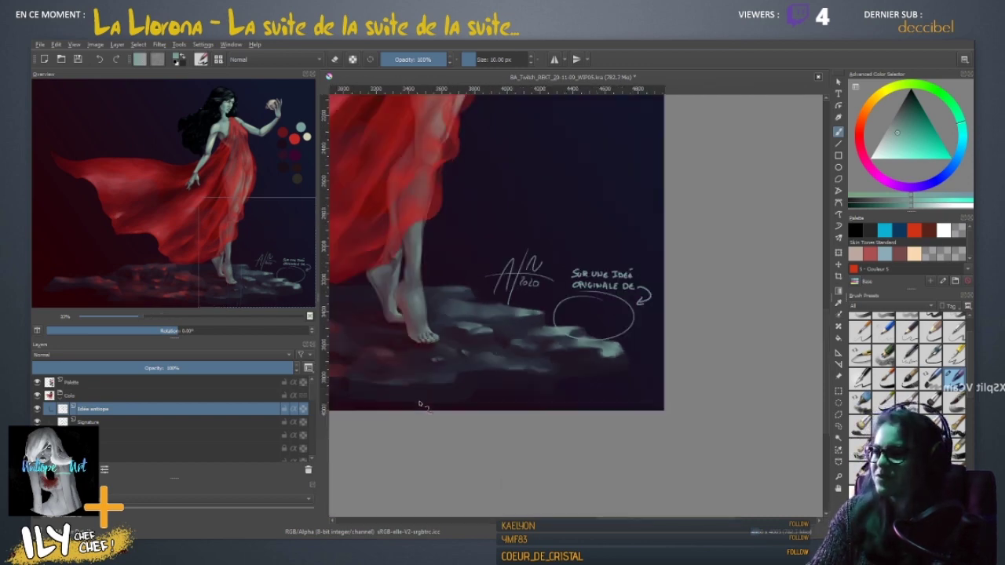
pyautogui.moveTo(467, 306); pyautogui.dragTo(564, 435)
pyautogui.scroll(-2, 515, 412)
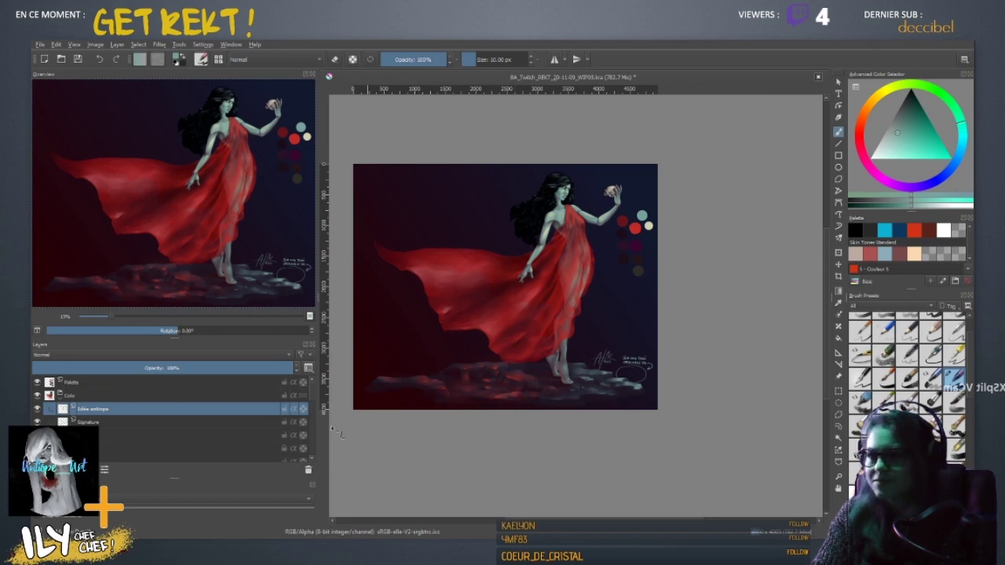
pyautogui.click(37, 383)
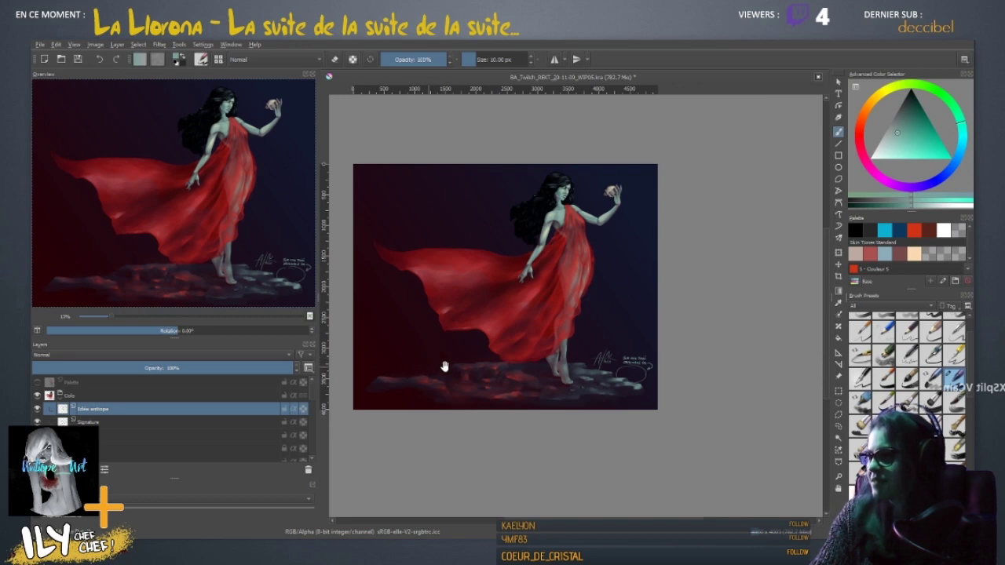
pyautogui.moveTo(445, 361); pyautogui.dragTo(531, 396)
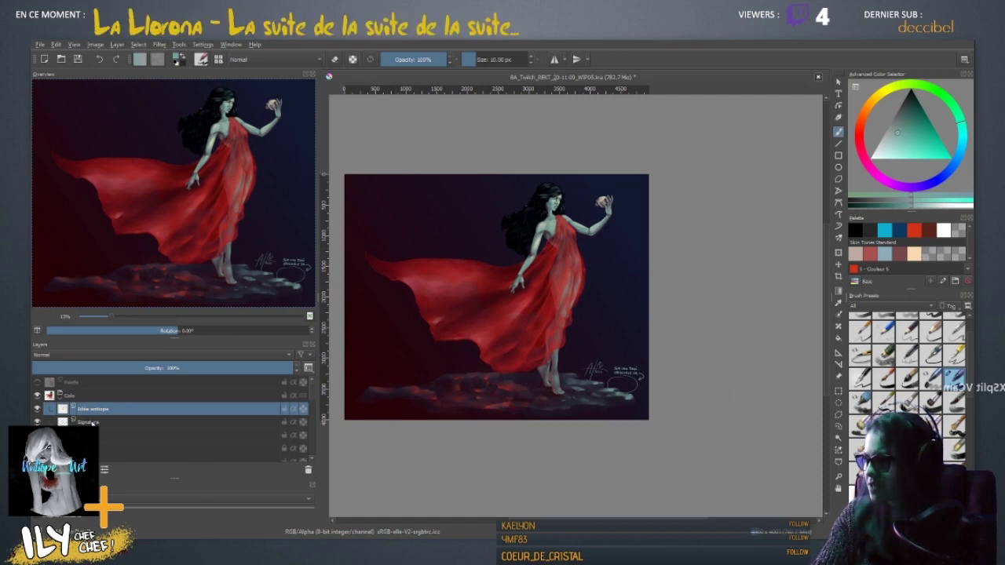
# - Select the Signature and Idée antiope layers together and scale the A/N signature down above the rocks with a free transform
pyautogui.keyDown('shift'); pyautogui.click(89, 422); pyautogui.keyUp('shift')
pyautogui.click(837, 266)
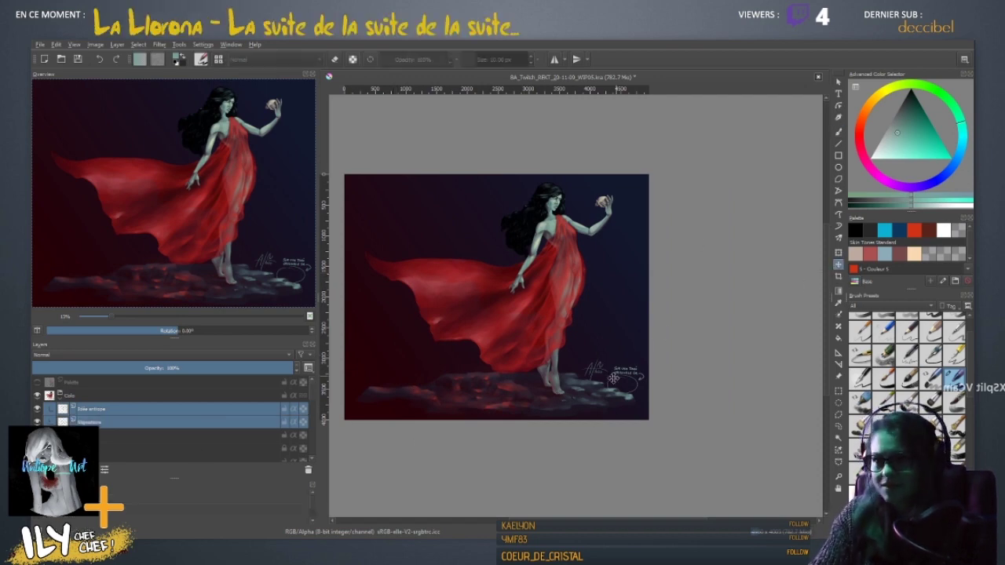
pyautogui.moveTo(629, 380)
pyautogui.mouseDown()
pyautogui.moveTo(433, 396)
pyautogui.moveTo(434, 408)
pyautogui.moveTo(447, 377)
pyautogui.moveTo(625, 393)
pyautogui.moveTo(441, 378)
pyautogui.moveTo(396, 391)
pyautogui.moveTo(602, 404)
pyautogui.moveTo(627, 381)
pyautogui.mouseUp()
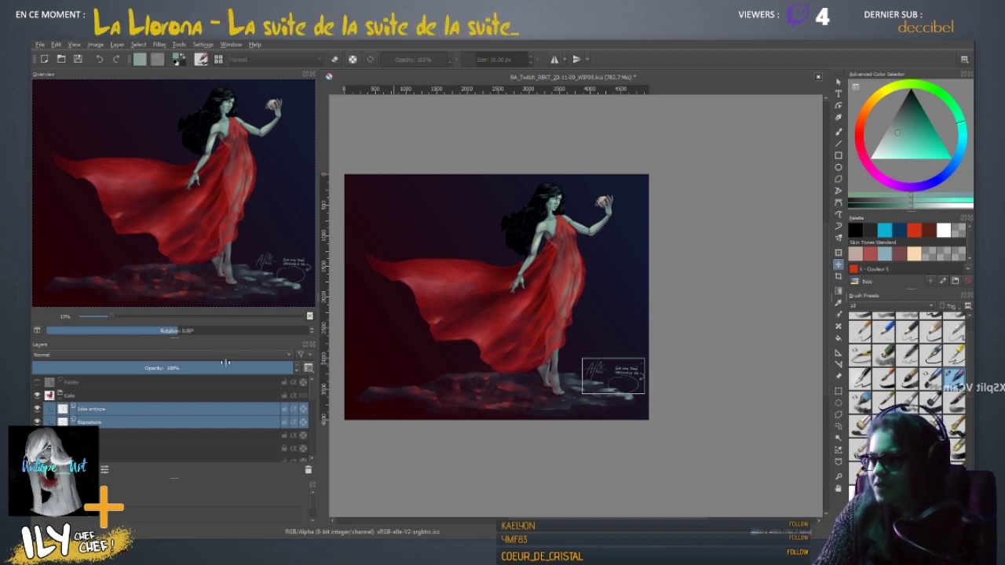
pyautogui.click(839, 253)
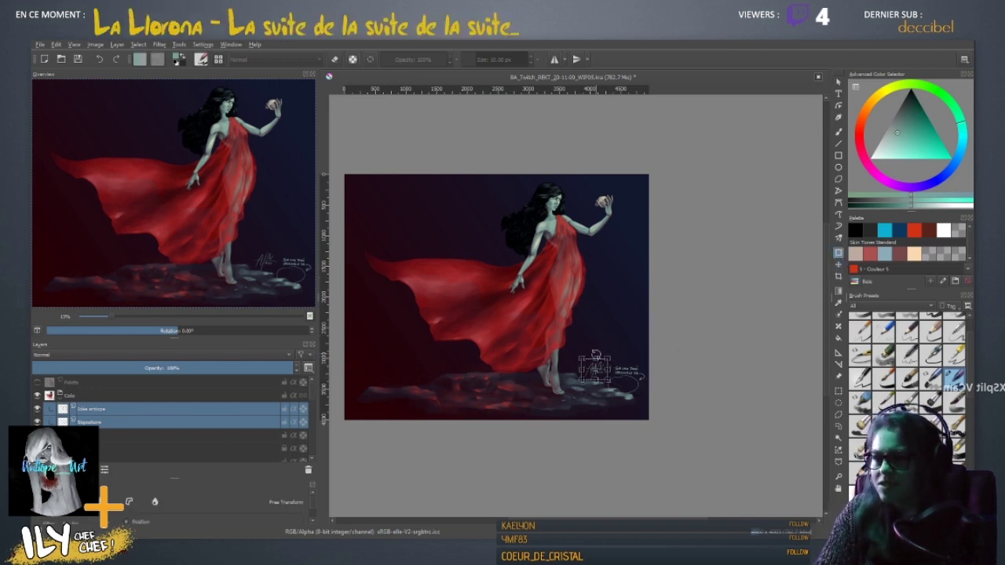
pyautogui.moveTo(609, 358); pyautogui.dragTo(600, 365)
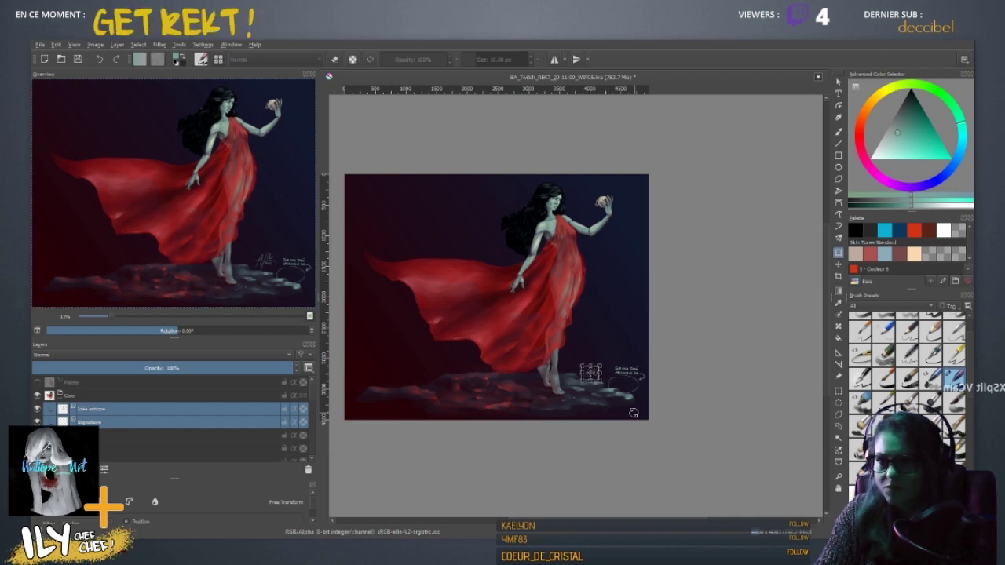
pyautogui.press('Return')
pyautogui.click(87, 422)
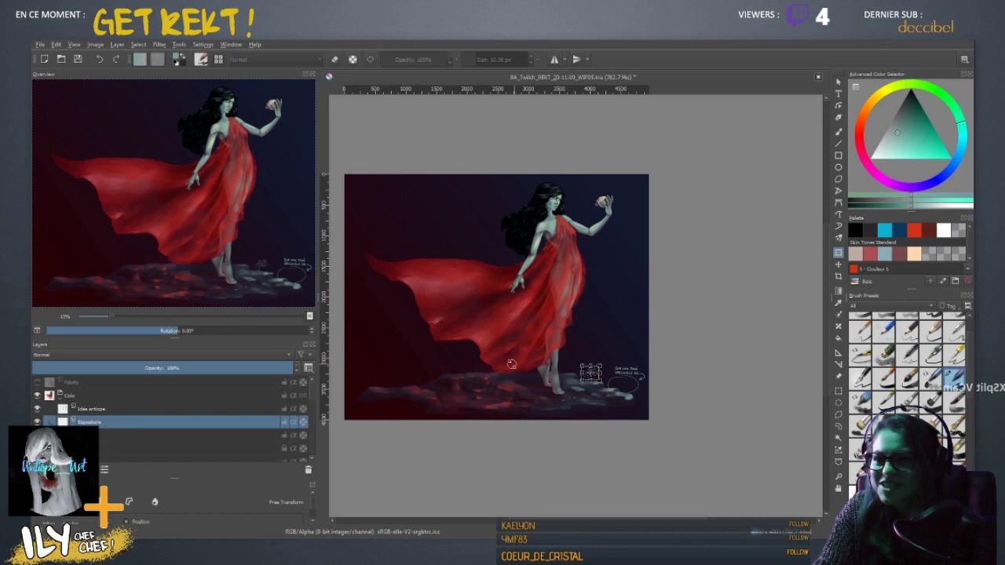
# - Scale down the handwritten note and ellipse on the Idée antiope layer to suit the smaller signature
pyautogui.click(115, 410)
pyautogui.click(640, 361)
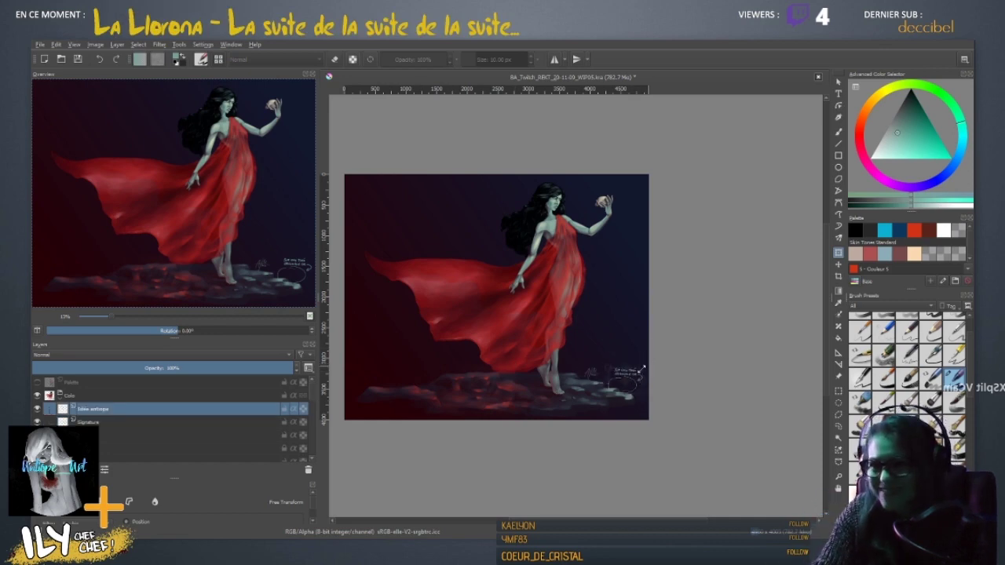
pyautogui.moveTo(645, 369); pyautogui.dragTo(628, 383)
pyautogui.press('Return')
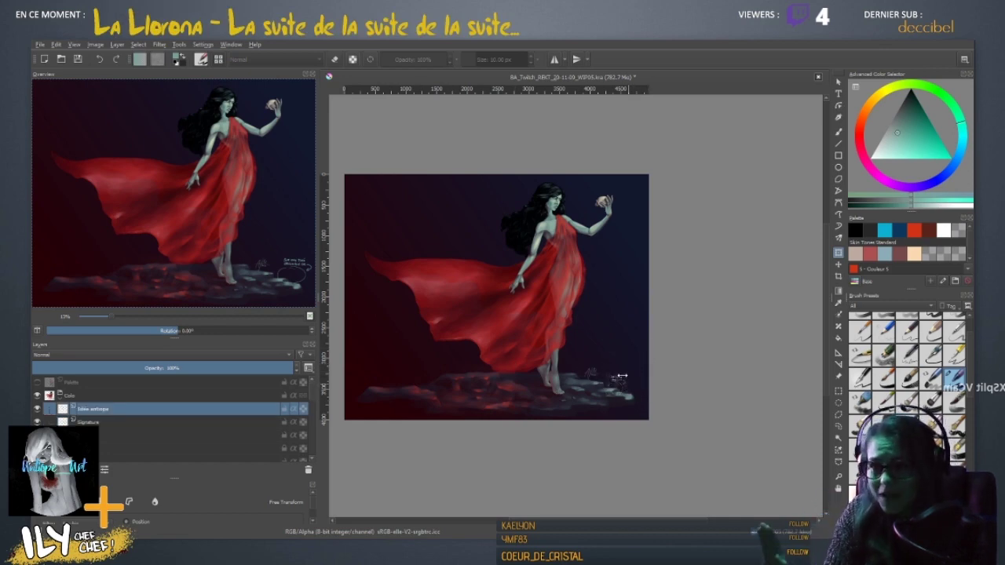
pyautogui.click(631, 380)
pyautogui.press('Return')
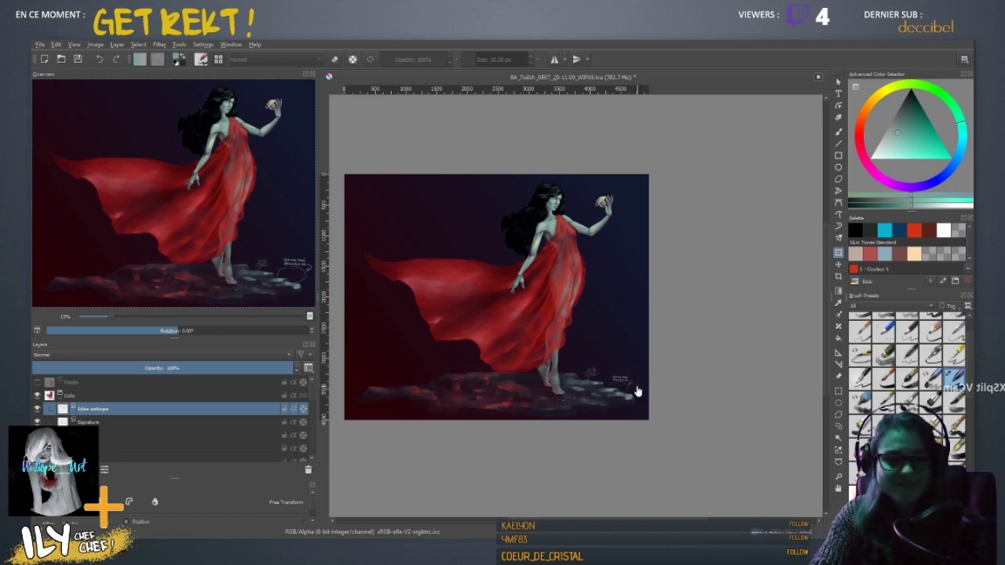
# - Move the note and its ellipse closer to the signature, just above the rocks, and apply the transform
pyautogui.hotkey('ctrl', '+')
pyautogui.hotkey('ctrl', '+')
pyautogui.hotkey('ctrl', '+')
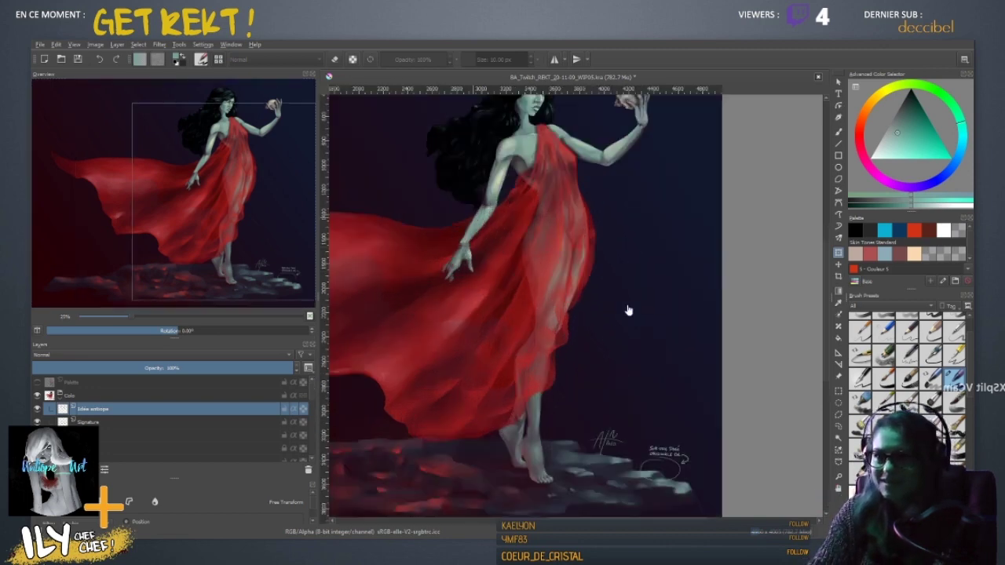
pyautogui.moveTo(640, 467)
pyautogui.mouseDown()
pyautogui.moveTo(563, 314)
pyautogui.moveTo(595, 308)
pyautogui.mouseUp()
pyautogui.press('Return')
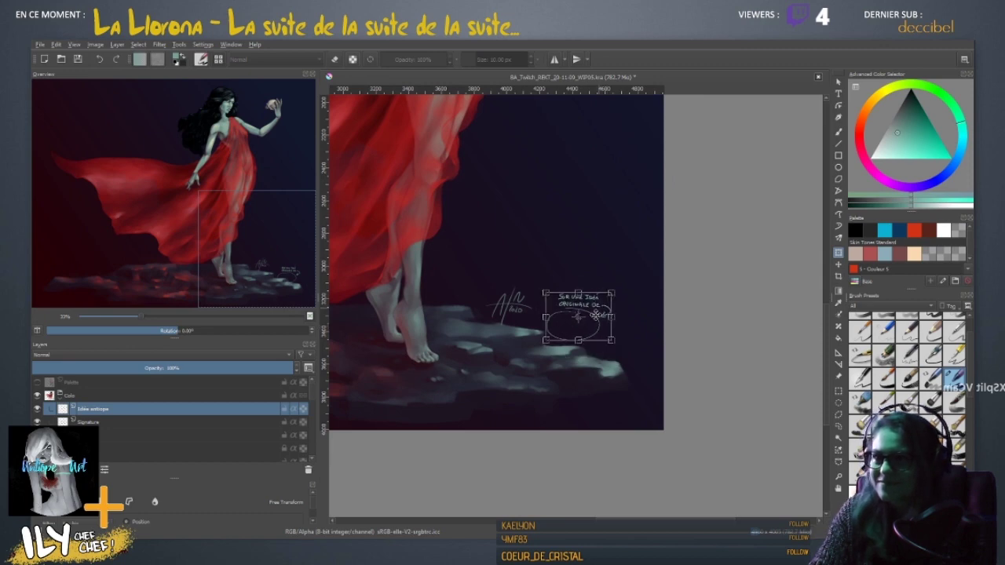
pyautogui.hotkey('ctrl', '-')
pyautogui.hotkey('ctrl', '-')
pyautogui.hotkey('ctrl', '-')
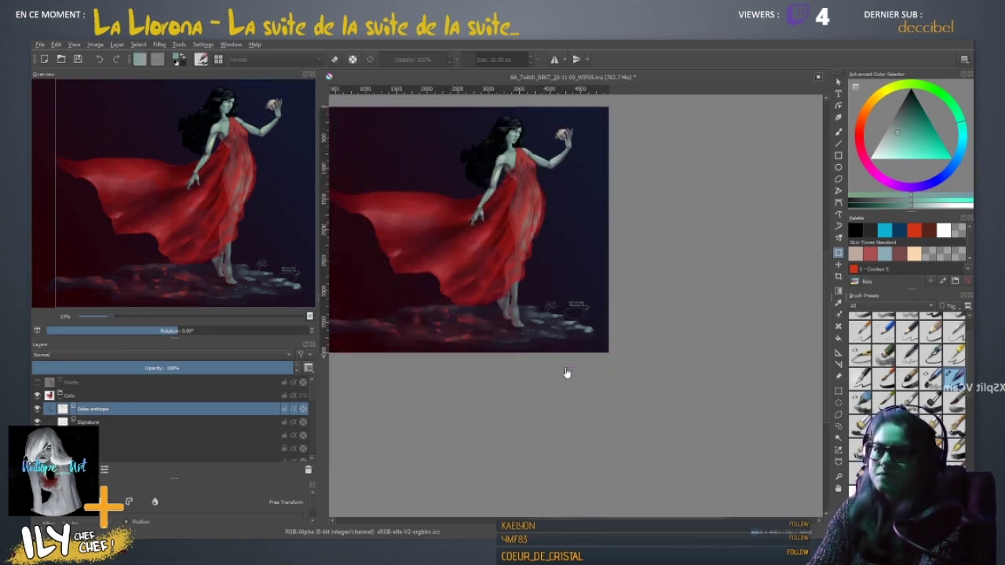
# - Look over the whole figure, then the face and the hand holding the skull, and save the painting
pyautogui.moveTo(497, 266); pyautogui.dragTo(608, 342)
pyautogui.scroll(3, 607, 343)
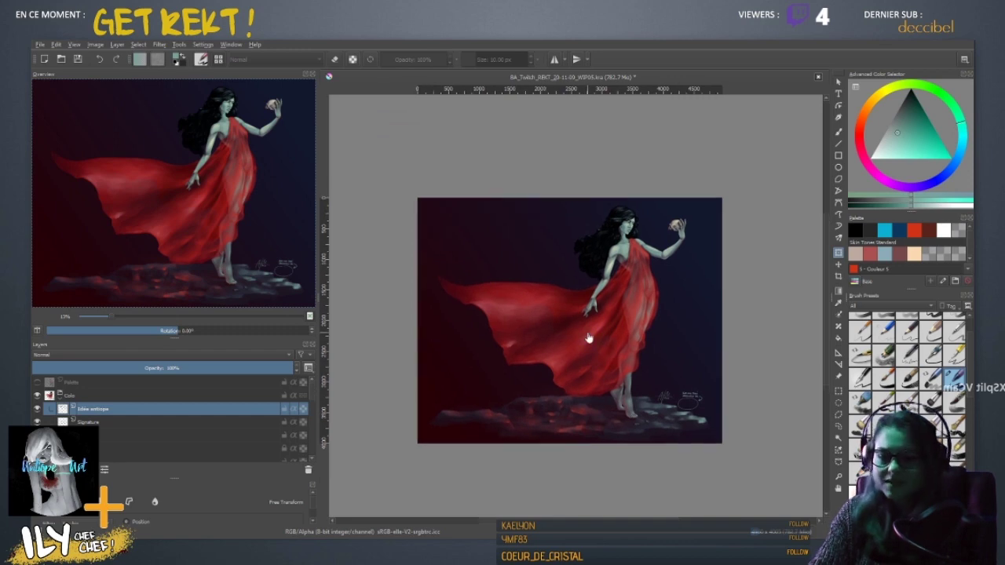
pyautogui.scroll(3, 582, 322)
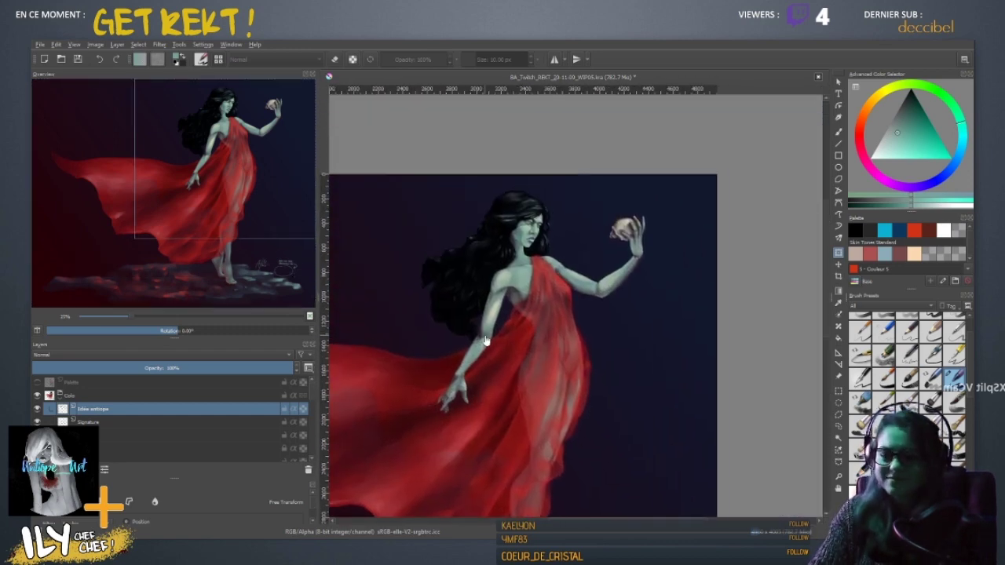
pyautogui.moveTo(576, 328); pyautogui.dragTo(543, 404)
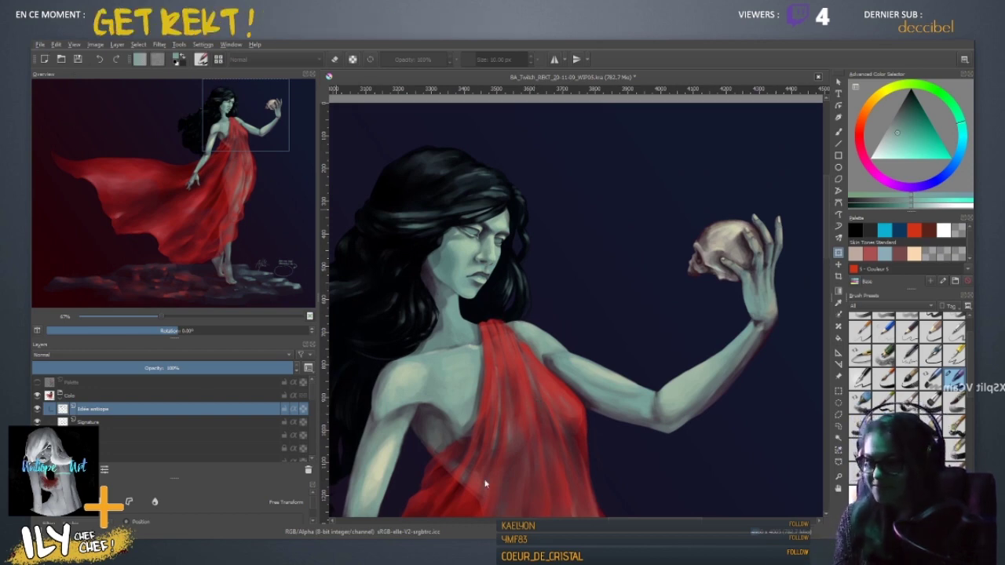
pyautogui.hotkey('ctrl', 's')
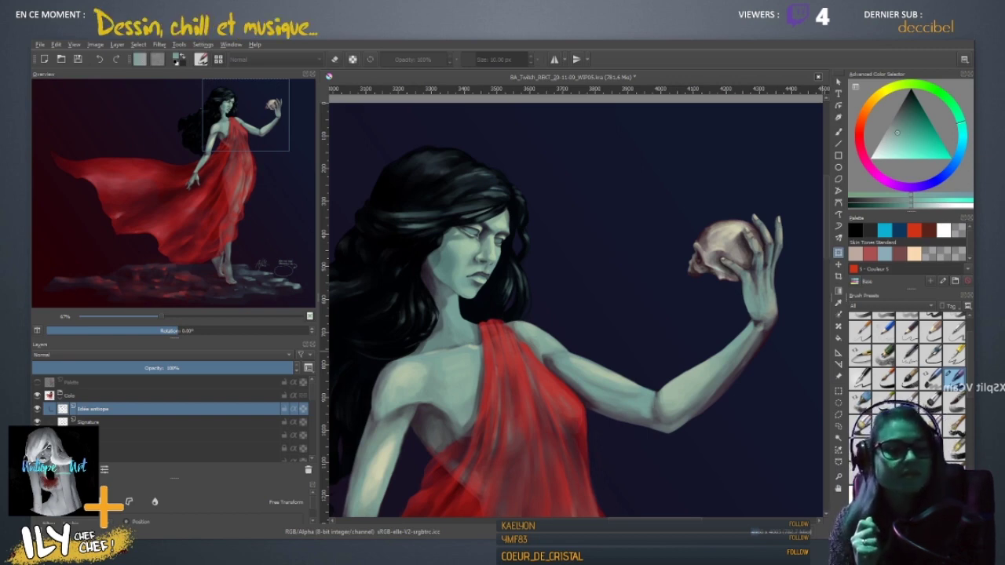
pyautogui.hotkey('ctrl', 's')
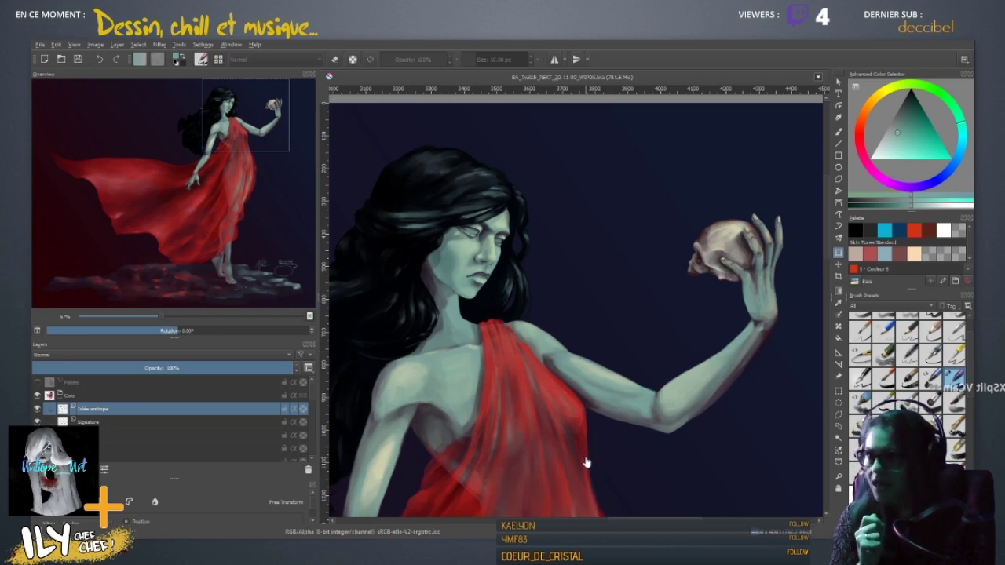
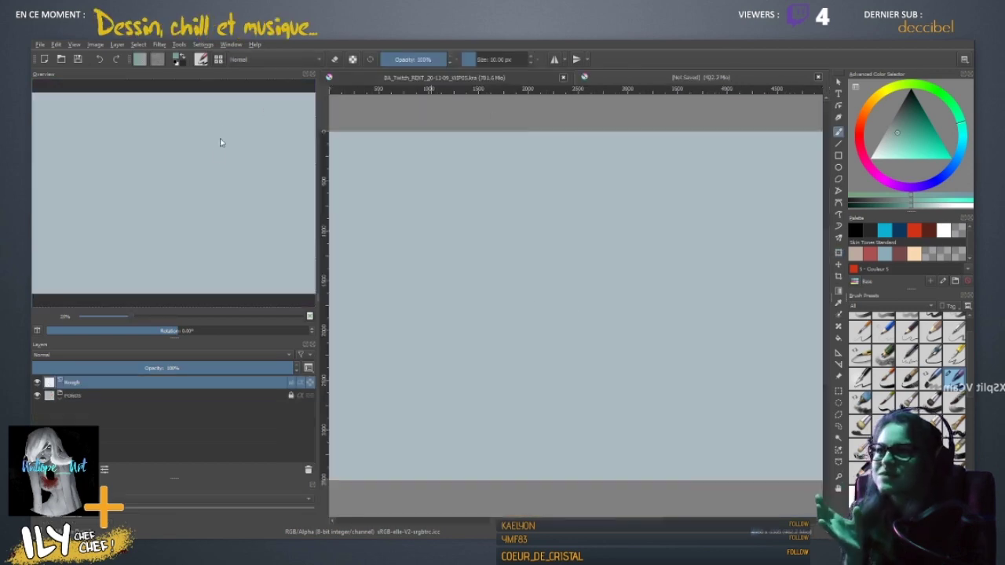
# - Close the La Llorona painting and make the BG_Black layer in the new document's FONDS group visible
pyautogui.click(562, 77)
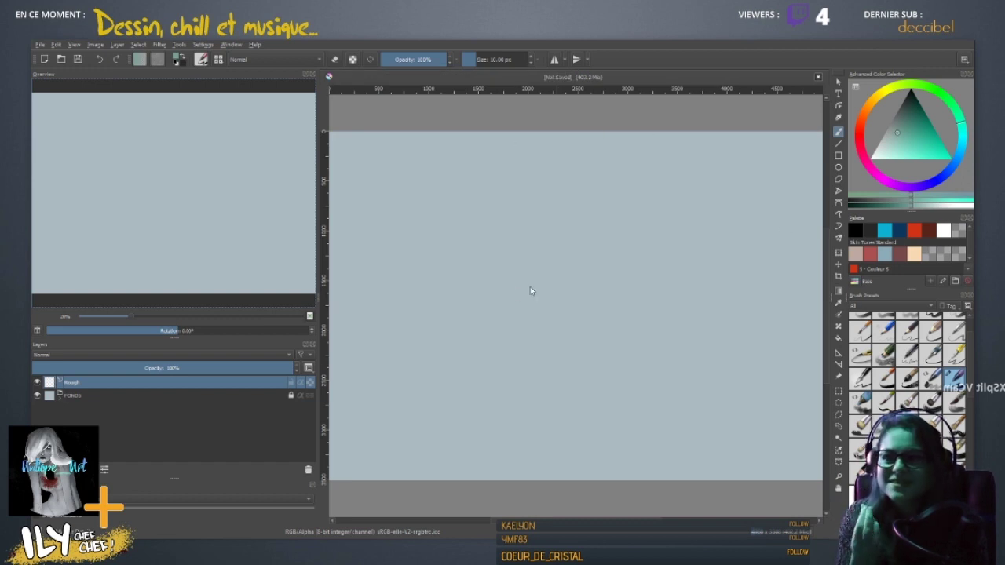
pyautogui.click(290, 394)
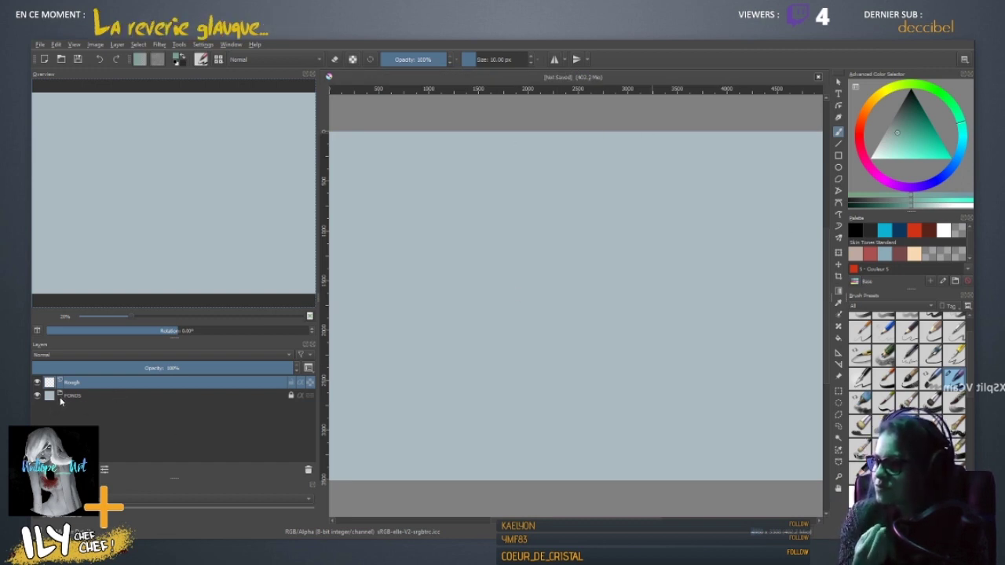
pyautogui.click(60, 396)
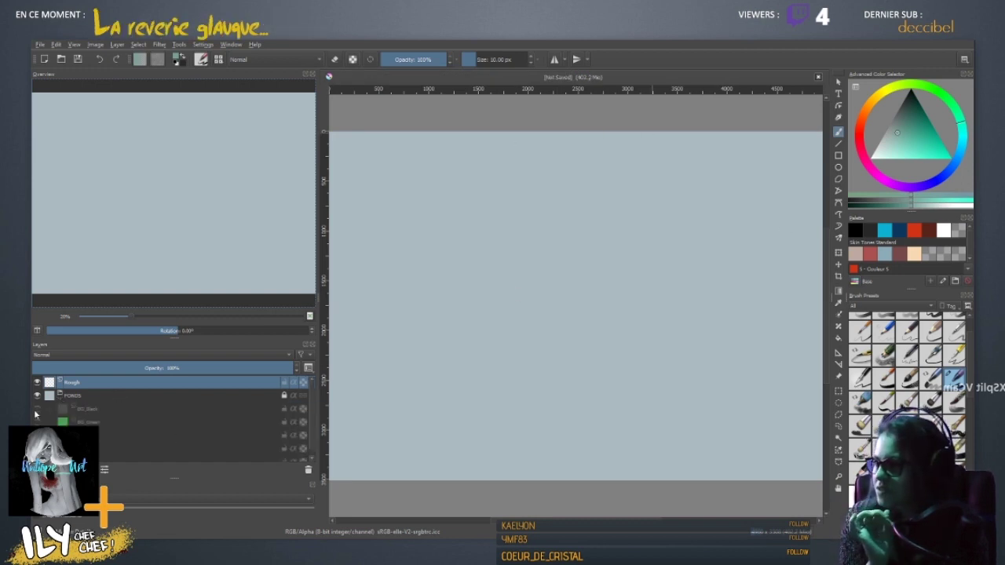
pyautogui.click(36, 410)
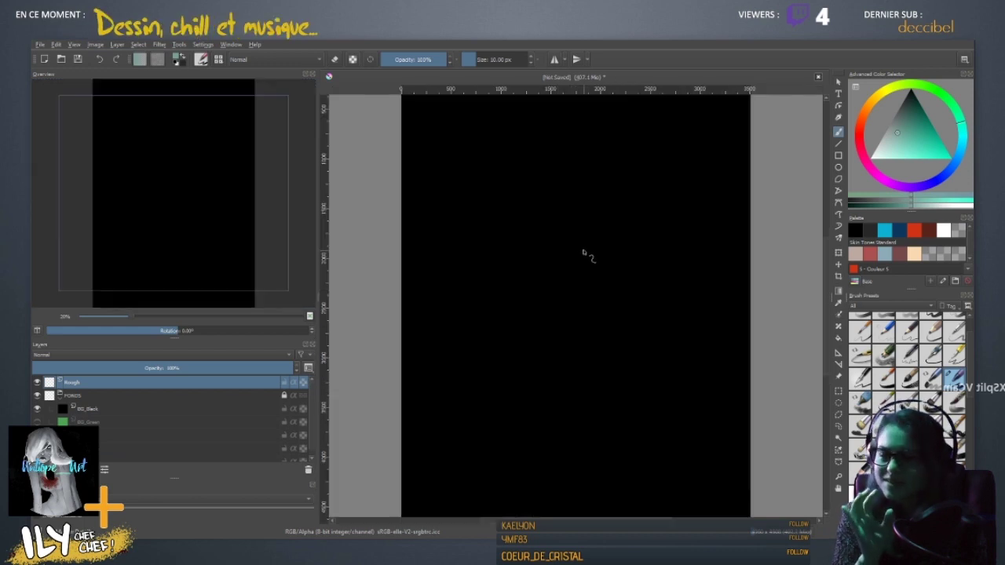
# - Fit the black portrait canvas in view and narrow the Overview and Layers dockers to give it more room
pyautogui.scroll(-1, 583, 252)
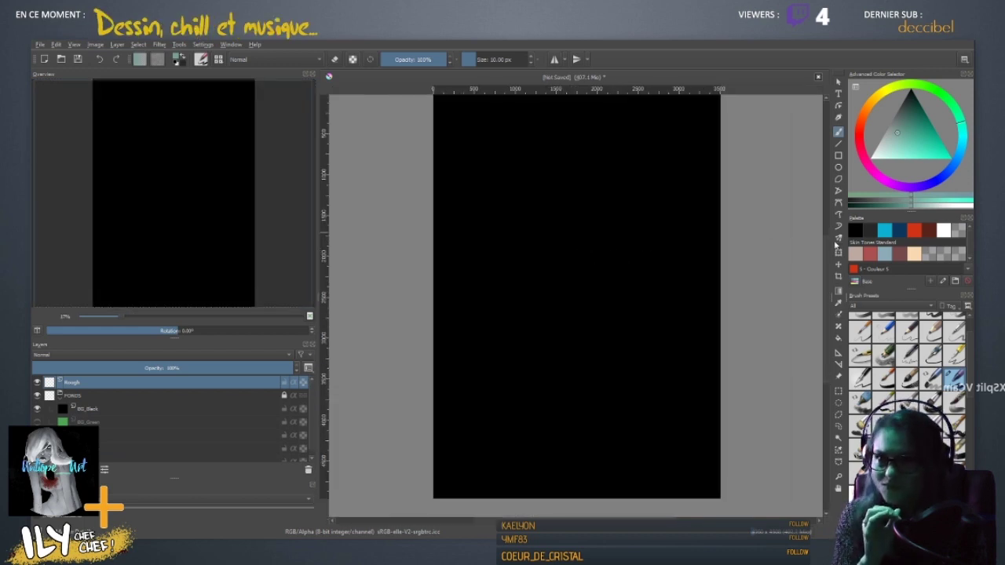
pyautogui.moveTo(828, 255); pyautogui.dragTo(828, 245)
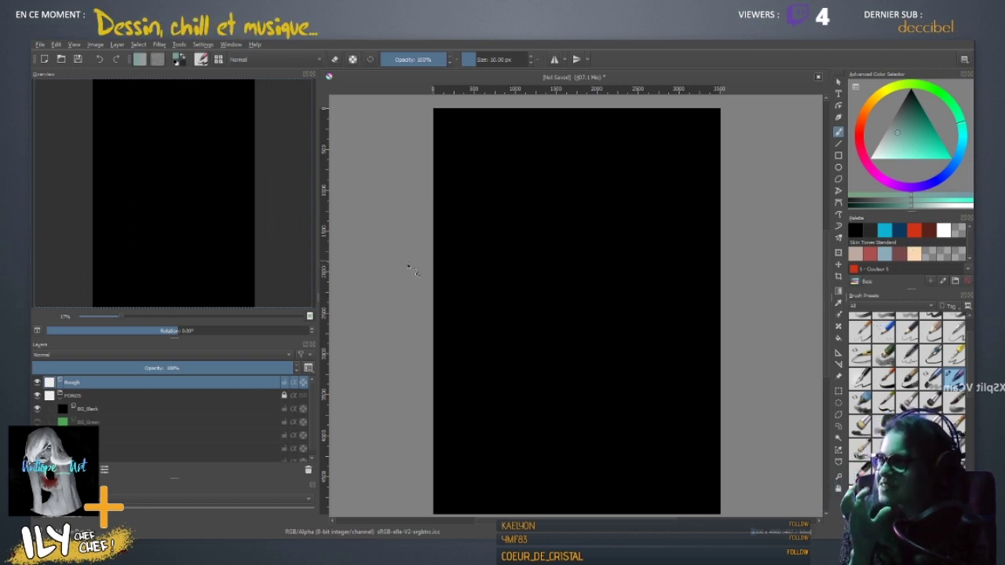
pyautogui.moveTo(319, 298); pyautogui.dragTo(201, 300)
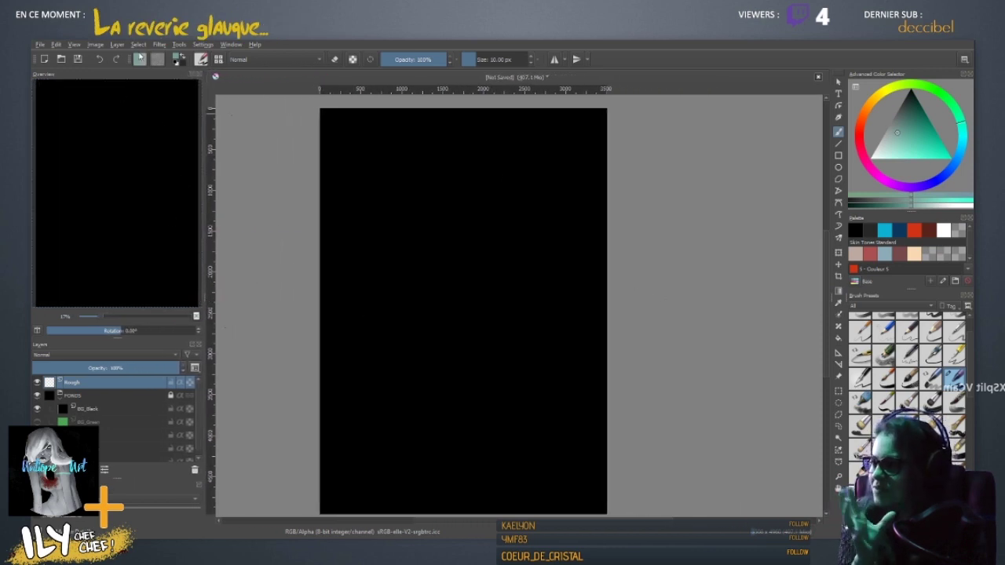
# - Set the foreground colour to a very dark, orange-tinted brown
pyautogui.click(855, 229)
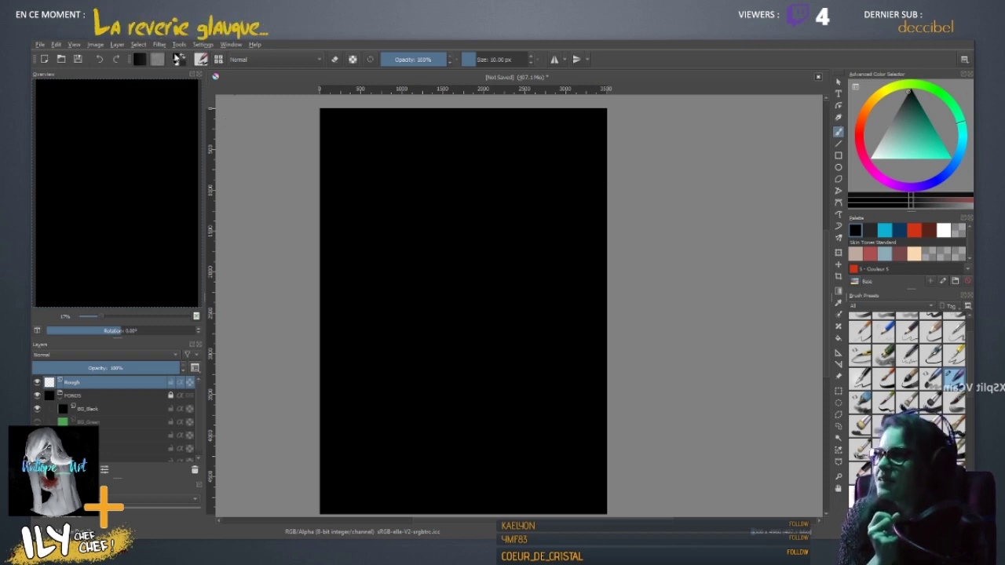
pyautogui.click(182, 61)
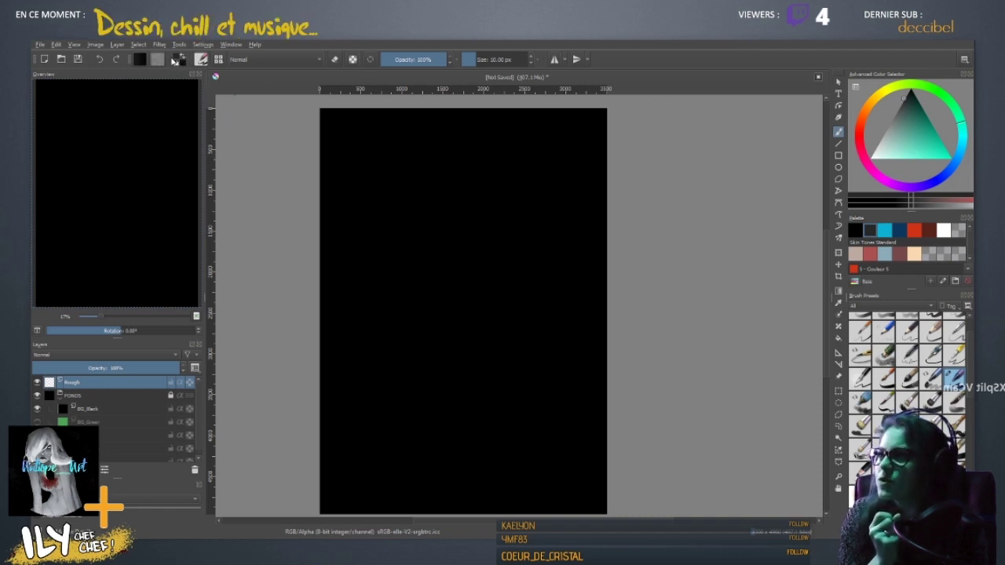
pyautogui.click(911, 99)
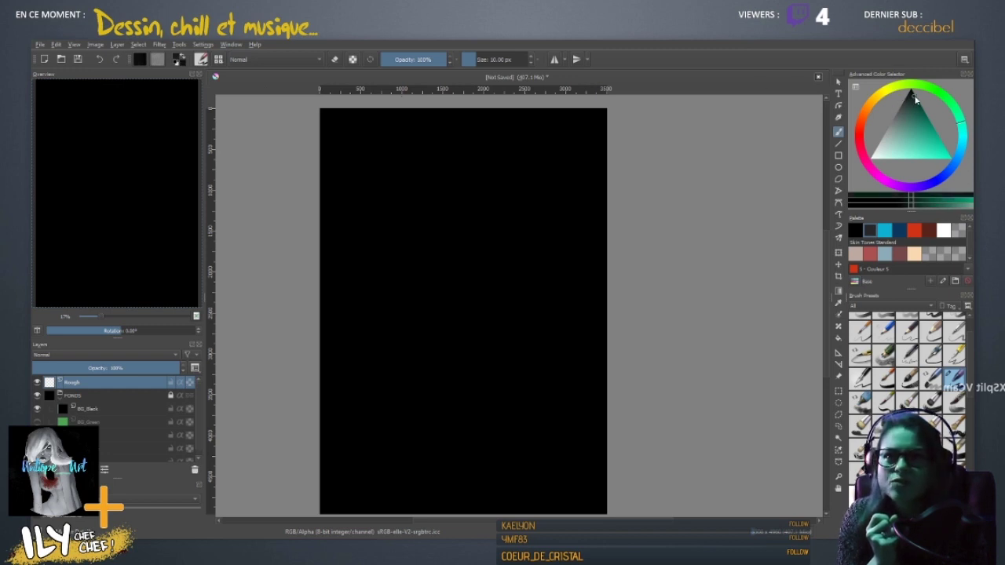
pyautogui.moveTo(913, 96); pyautogui.dragTo(910, 100)
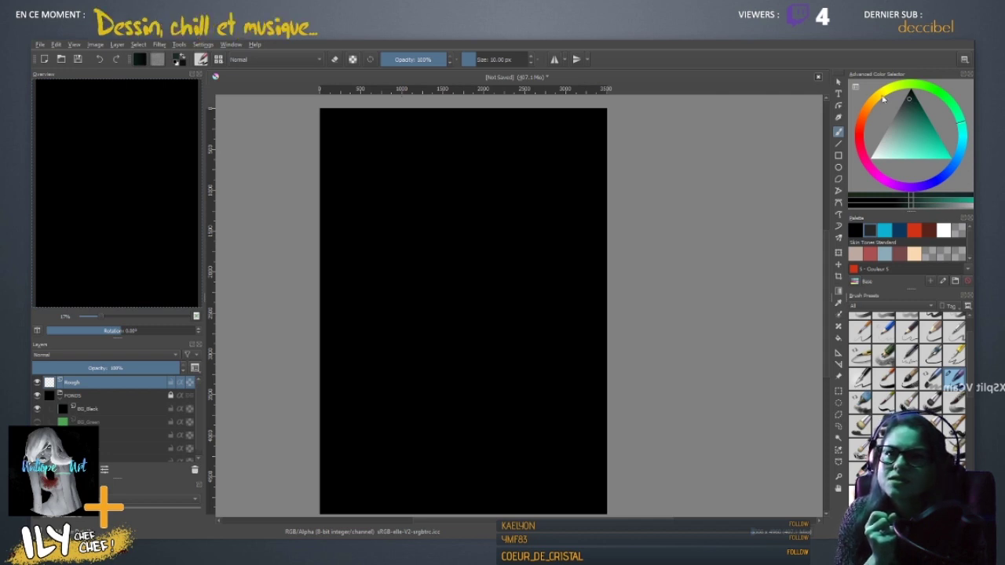
pyautogui.moveTo(883, 98); pyautogui.dragTo(870, 107)
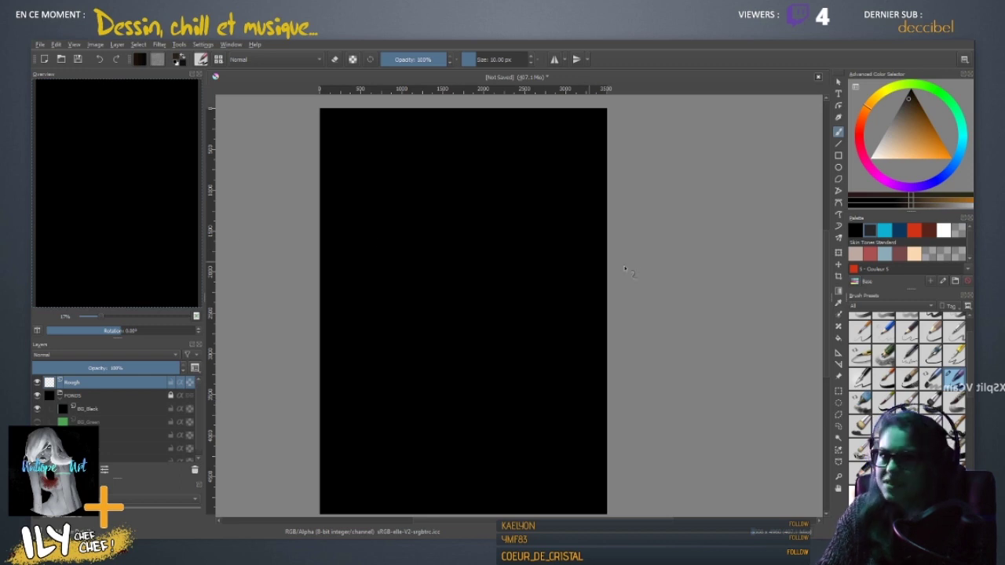
# - Rename the Rough layer as Gradient and fill it with a vertical gradient from dark brown at the top to near-black below
pyautogui.click(838, 291)
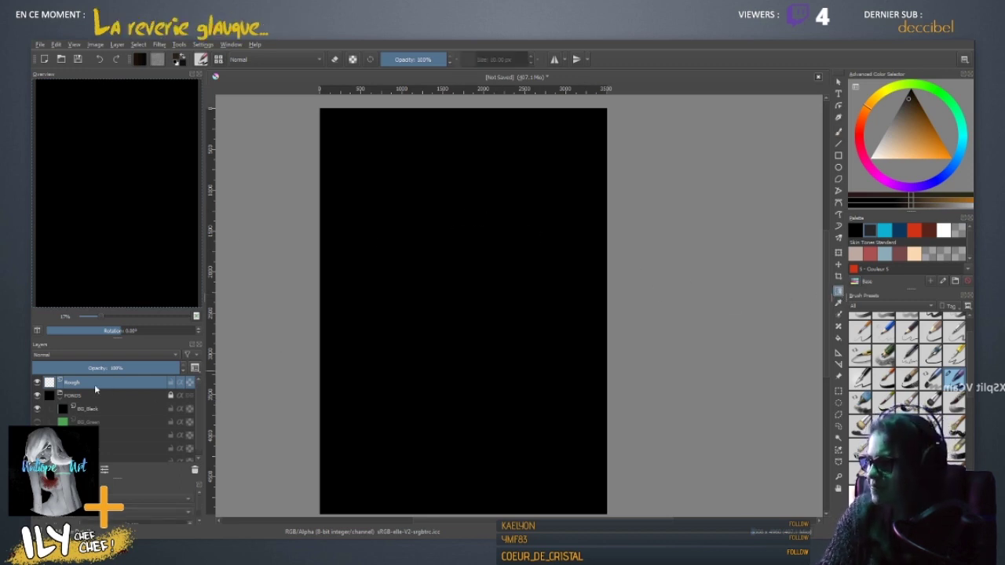
pyautogui.doubleClick(72, 383)
pyautogui.write('d')
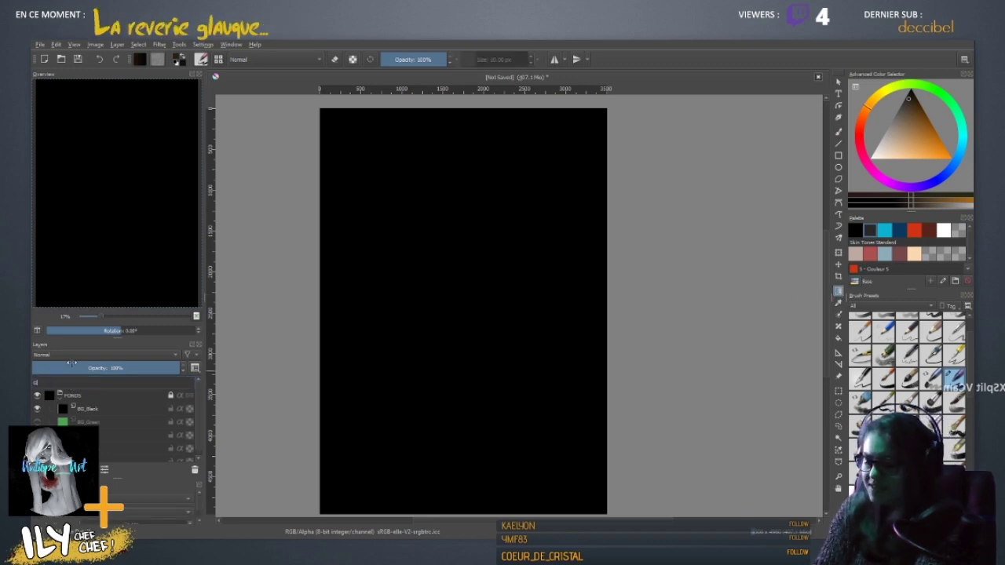
pyautogui.write('radient')
pyautogui.press('Return')
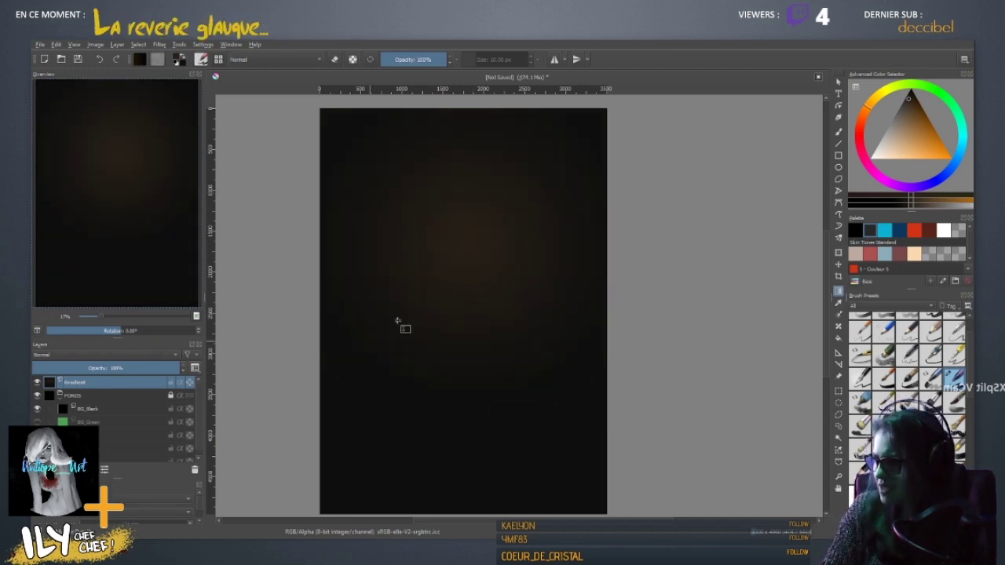
pyautogui.moveTo(464, 420); pyautogui.dragTo(460, 454)
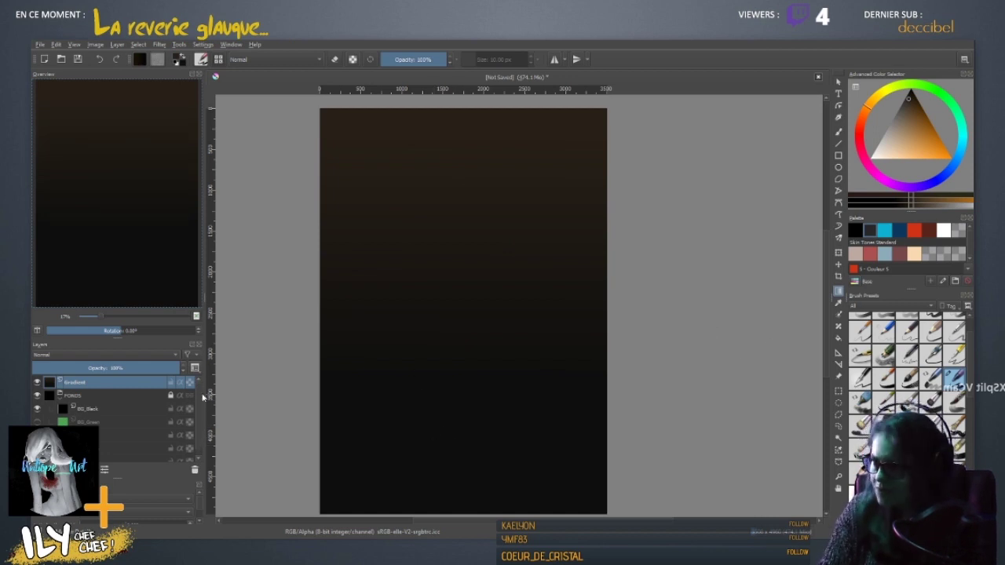
# - Lock the Gradient layer and add a new layer above it named Rough
pyautogui.click(171, 383)
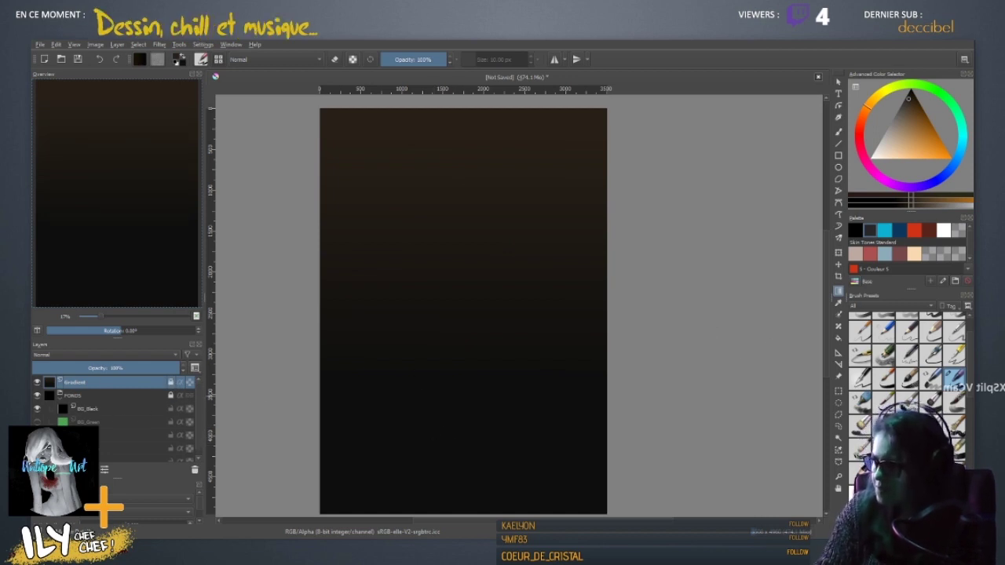
pyautogui.press('Insert')
pyautogui.doubleClick(78, 384)
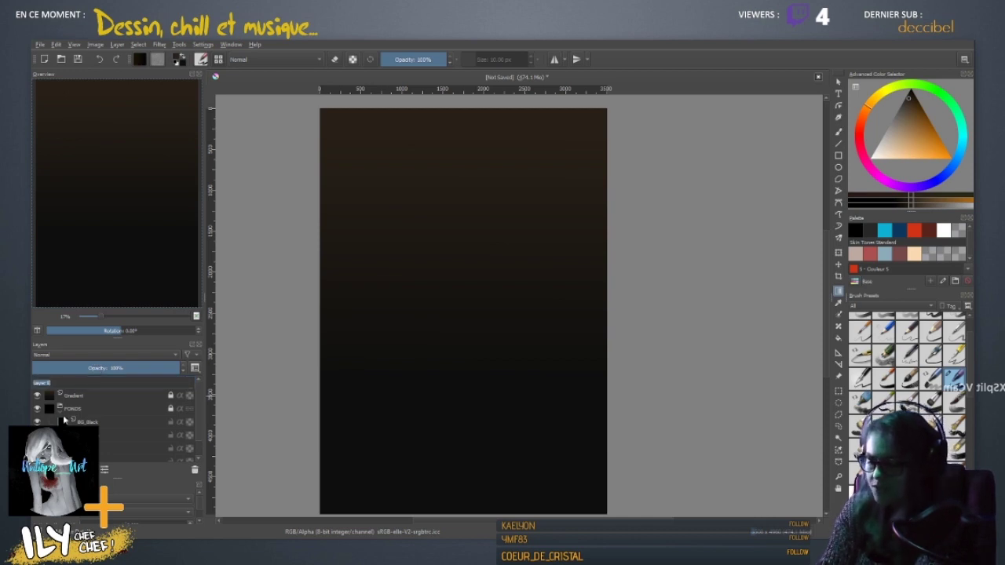
pyautogui.write('B')
pyautogui.write('o')
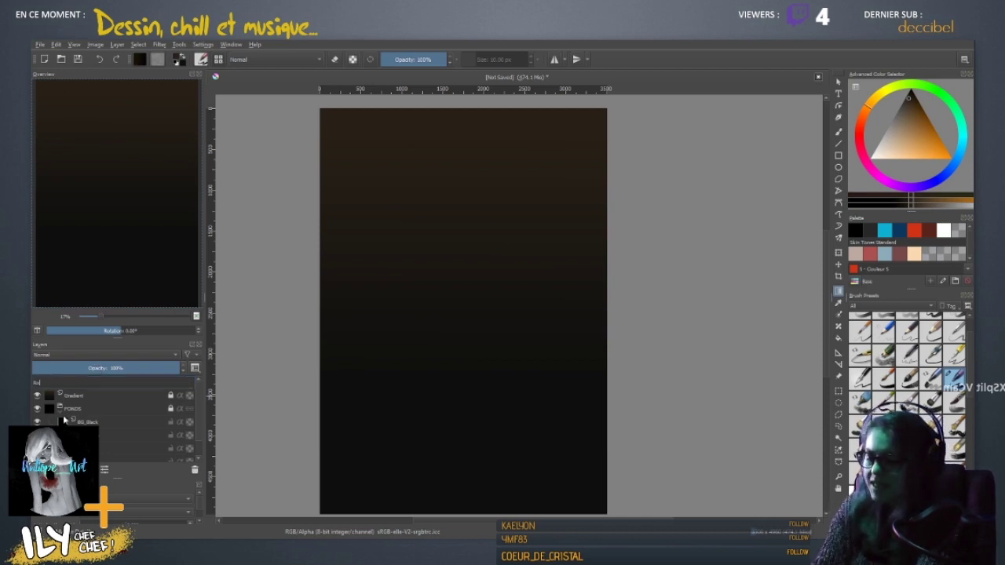
pyautogui.write('ugh')
pyautogui.press('Return')
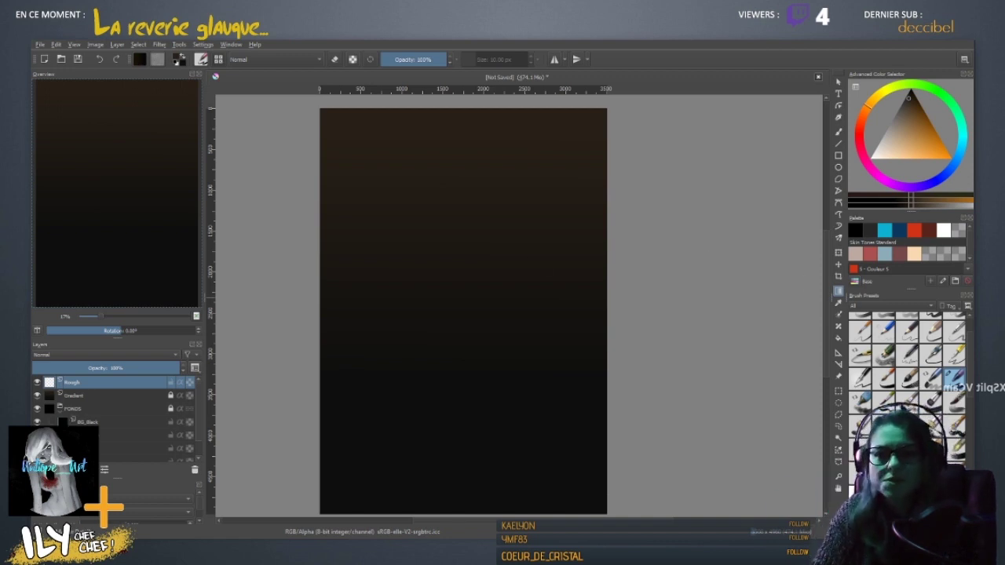
# - Choose a textured painting brush preset and enlarge it to just over 200 px
pyautogui.click(954, 373)
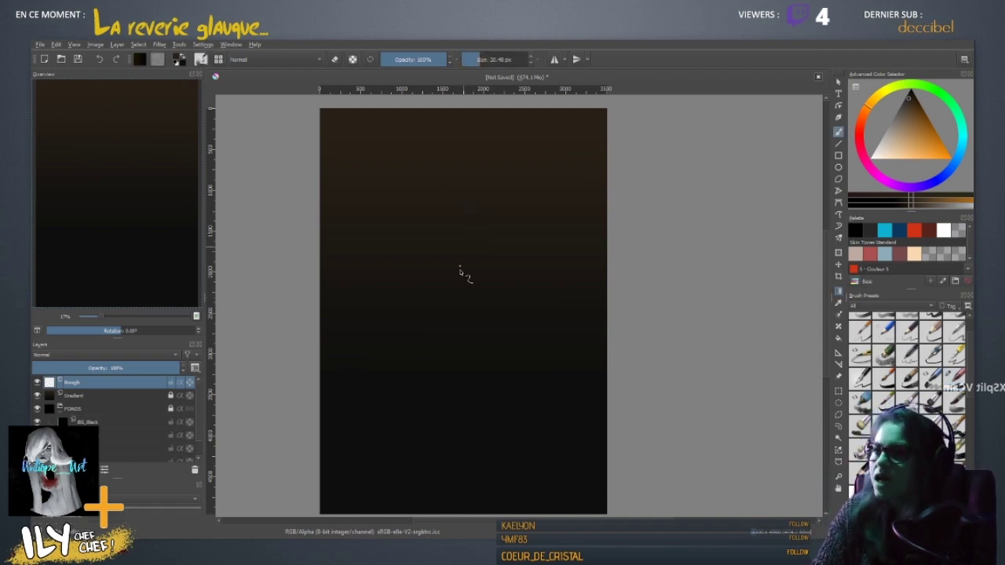
pyautogui.keyDown('shift'); pyautogui.moveTo(464, 252); pyautogui.dragTo(559, 252); pyautogui.keyUp('shift')
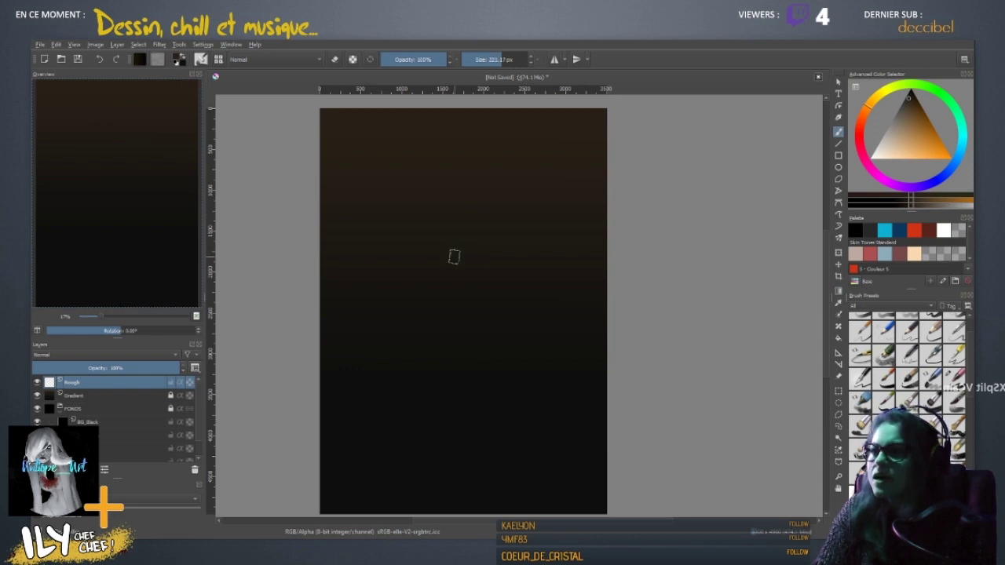
pyautogui.press('[')
pyautogui.press('[')
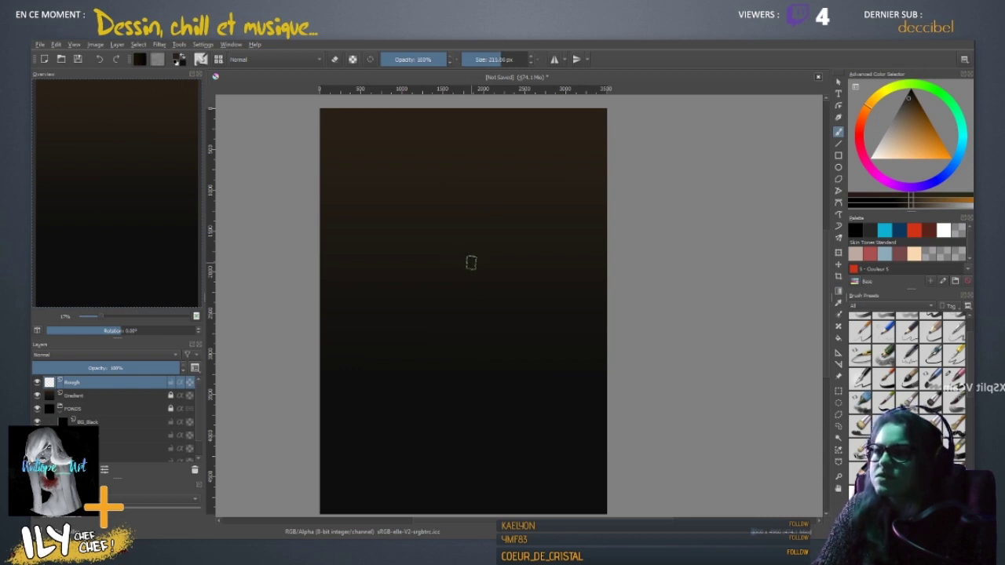
# - Set the brush colour to a dark, muted ochre with a yellow-orange hue
pyautogui.click(927, 154)
pyautogui.click(924, 158)
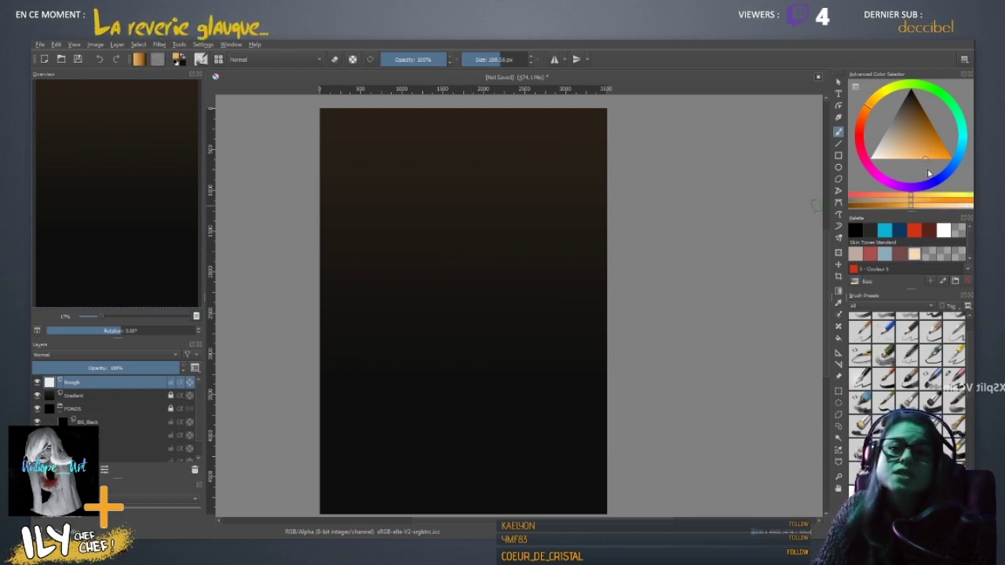
pyautogui.click(874, 99)
pyautogui.click(934, 142)
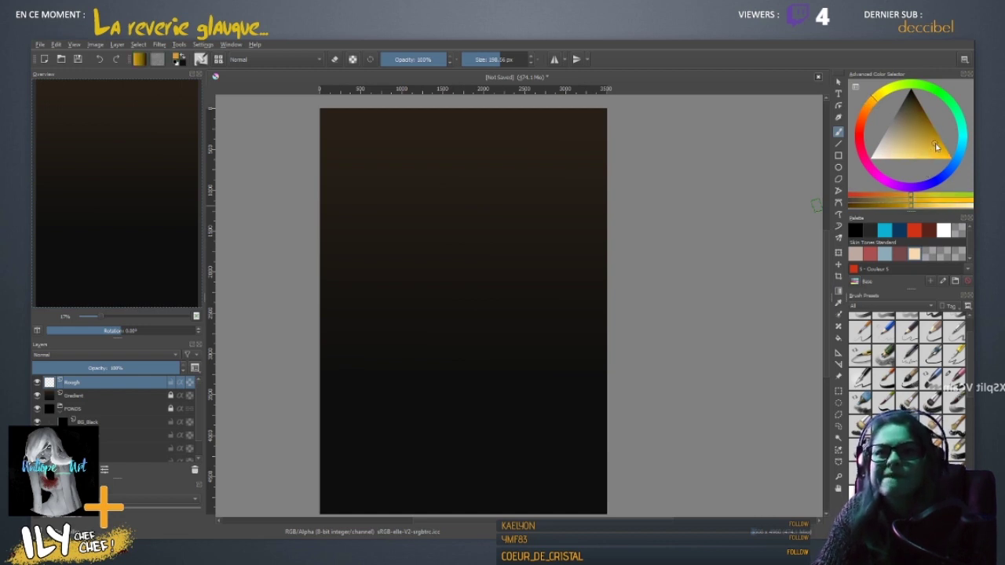
pyautogui.moveTo(872, 102); pyautogui.dragTo(865, 108)
pyautogui.moveTo(937, 139); pyautogui.dragTo(907, 115)
pyautogui.click(913, 116)
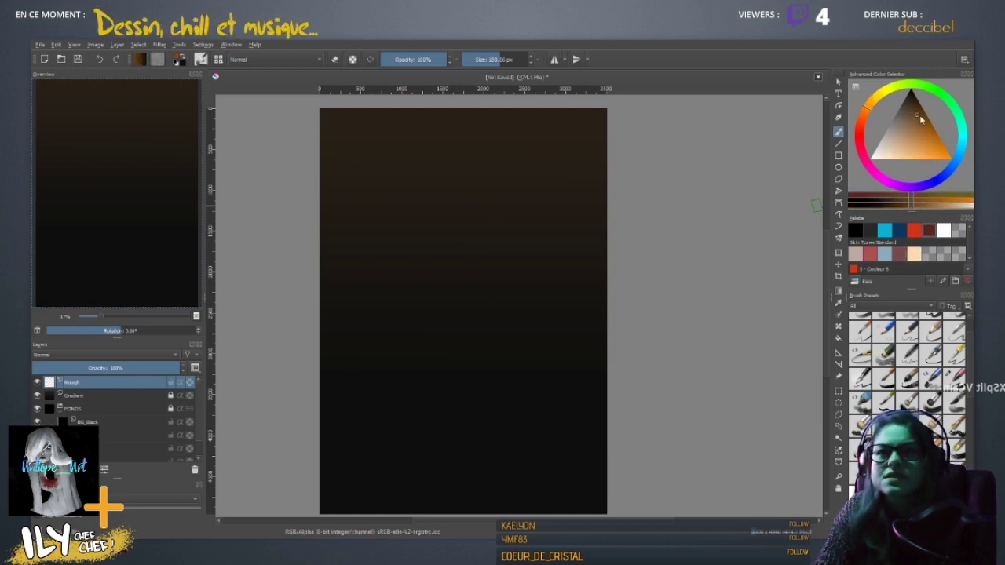
pyautogui.click(873, 104)
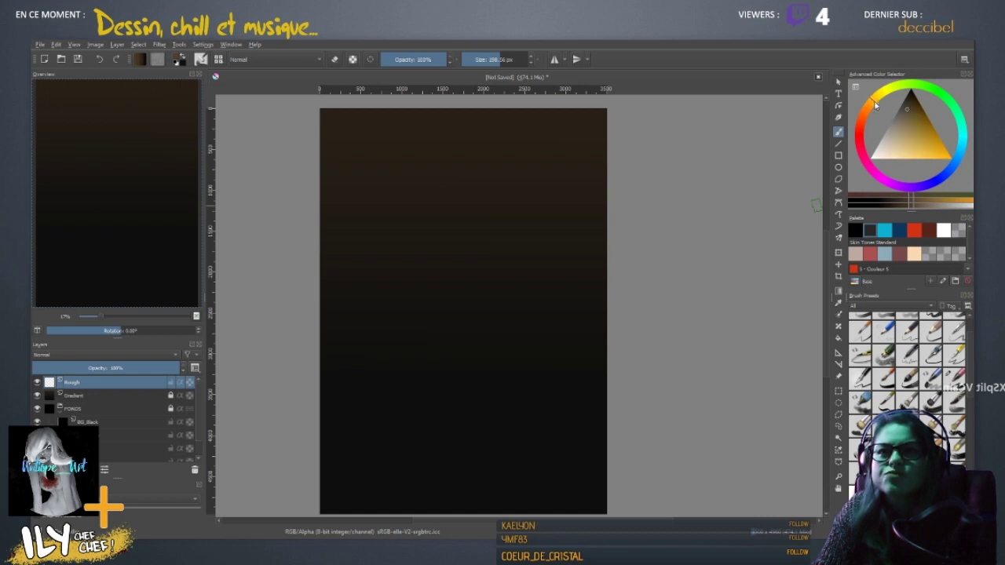
pyautogui.click(920, 114)
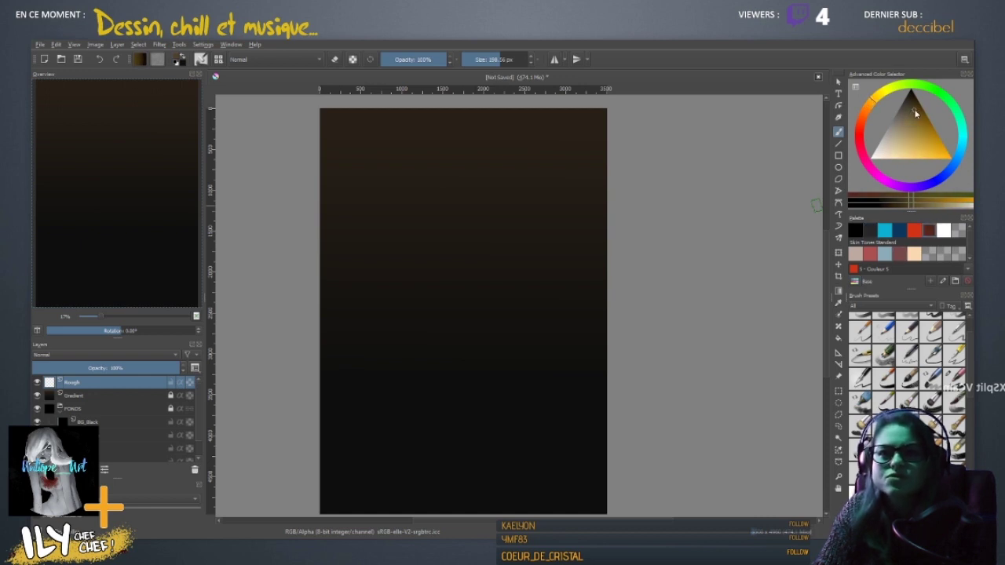
# - Block in a rough skull face in the canvas's upper half with an arched brow, a nose mark and slanted cheekbones
pyautogui.moveTo(468, 247); pyautogui.dragTo(459, 244)
pyautogui.moveTo(441, 206)
pyautogui.mouseDown()
pyautogui.moveTo(477, 214)
pyautogui.moveTo(433, 213)
pyautogui.moveTo(430, 231)
pyautogui.moveTo(435, 210)
pyautogui.moveTo(466, 209)
pyautogui.moveTo(421, 219)
pyautogui.moveTo(420, 229)
pyautogui.moveTo(498, 235)
pyautogui.mouseUp()
pyautogui.moveTo(426, 224)
pyautogui.mouseDown()
pyautogui.moveTo(478, 230)
pyautogui.moveTo(470, 235)
pyautogui.moveTo(462, 209)
pyautogui.moveTo(497, 238)
pyautogui.moveTo(485, 250)
pyautogui.moveTo(445, 240)
pyautogui.moveTo(423, 256)
pyautogui.moveTo(462, 239)
pyautogui.moveTo(477, 255)
pyautogui.moveTo(448, 226)
pyautogui.moveTo(440, 354)
pyautogui.moveTo(470, 224)
pyautogui.moveTo(444, 215)
pyautogui.moveTo(446, 226)
pyautogui.moveTo(426, 226)
pyautogui.moveTo(478, 230)
pyautogui.mouseUp()
# - Shape the skull's nose bridge, left cheekbone and brow centre with ochre and dark tones sampled from the painting
pyautogui.keyDown('ctrl'); pyautogui.click(468, 227); pyautogui.keyUp('ctrl')
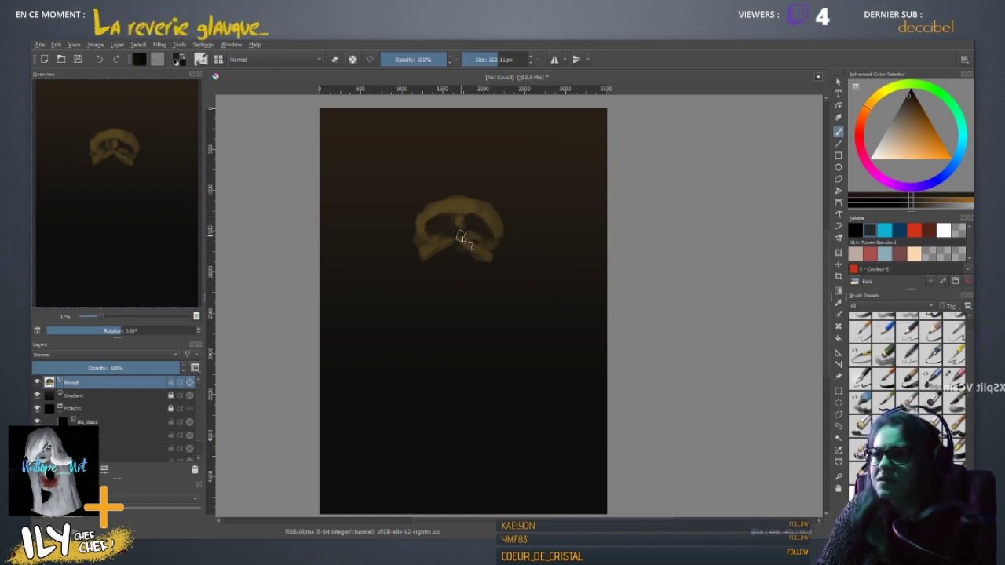
pyautogui.keyDown('ctrl'); pyautogui.click(457, 223); pyautogui.keyUp('ctrl')
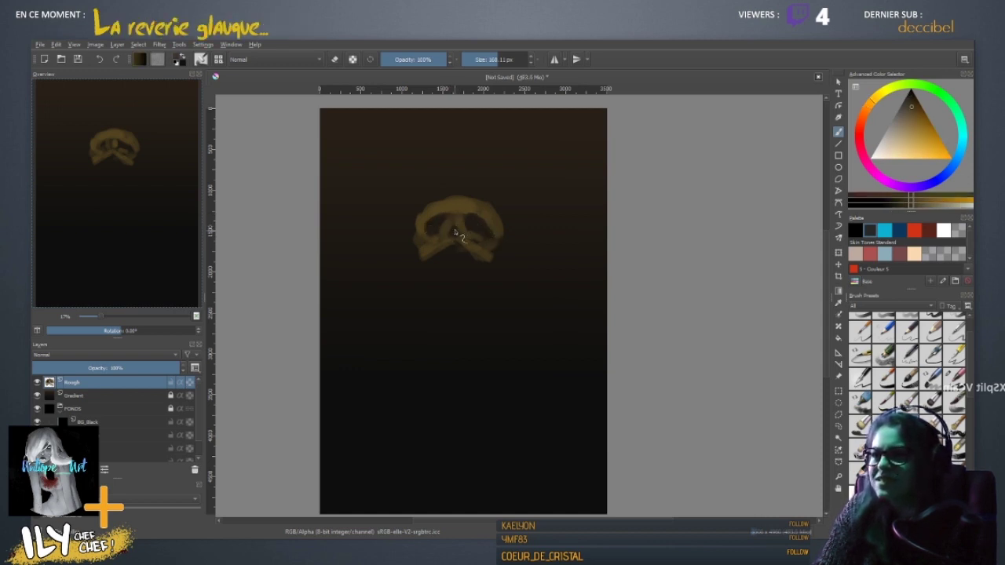
pyautogui.keyDown('ctrl'); pyautogui.click(446, 239); pyautogui.keyUp('ctrl')
pyautogui.keyDown('ctrl'); pyautogui.click(431, 249); pyautogui.keyUp('ctrl')
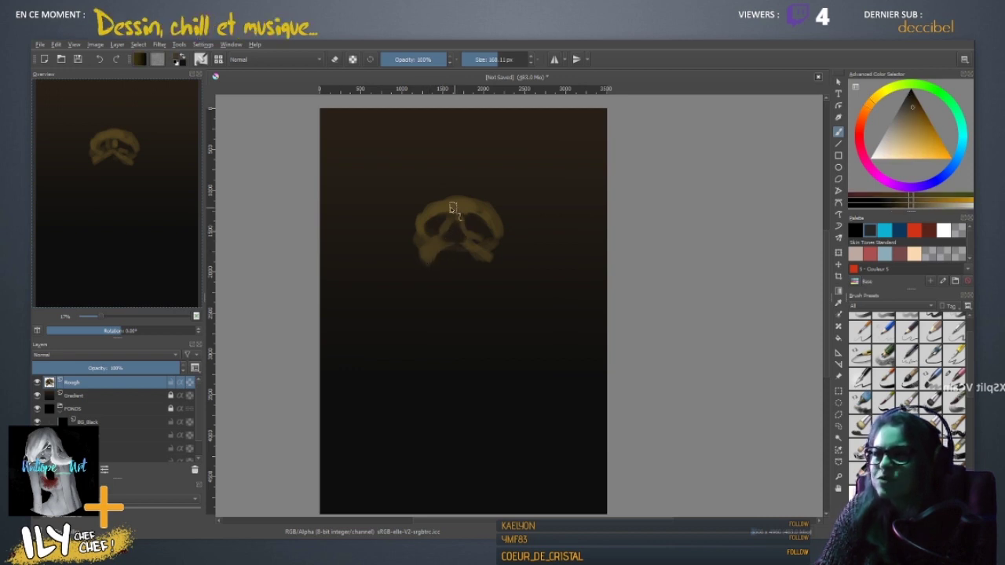
pyautogui.keyDown('ctrl'); pyautogui.click(473, 229); pyautogui.keyUp('ctrl')
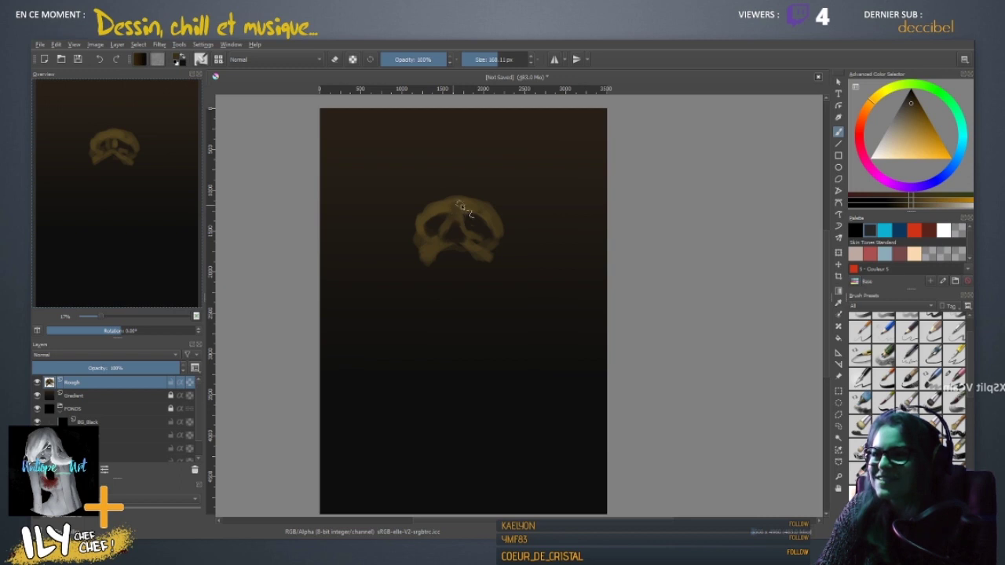
pyautogui.keyDown('ctrl'); pyautogui.click(451, 202); pyautogui.keyUp('ctrl')
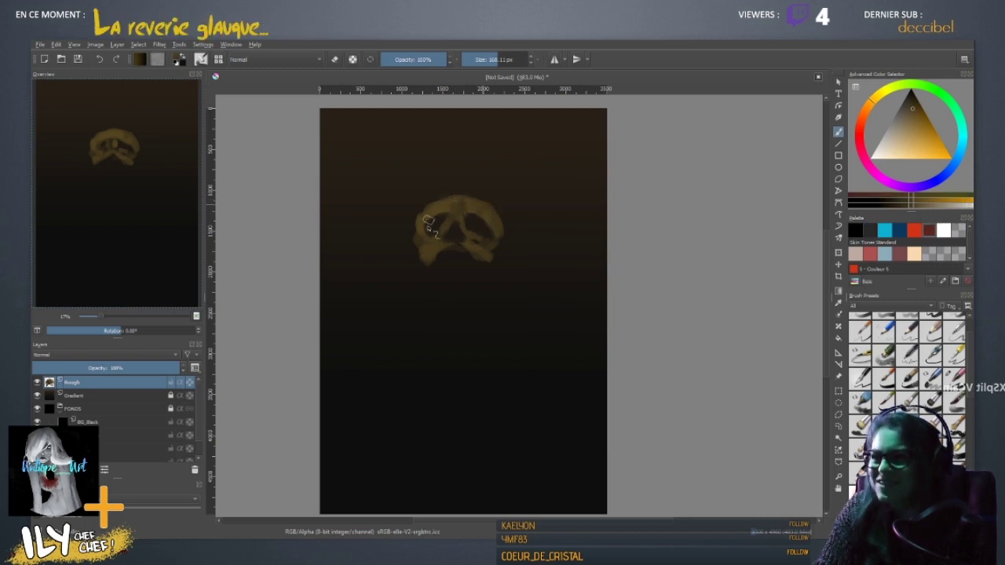
# - Refine the skull's right eye socket, right cheekbone and upper jaw edge with colours sampled from the surrounding strokes
pyautogui.keyDown('ctrl'); pyautogui.click(473, 237); pyautogui.keyUp('ctrl')
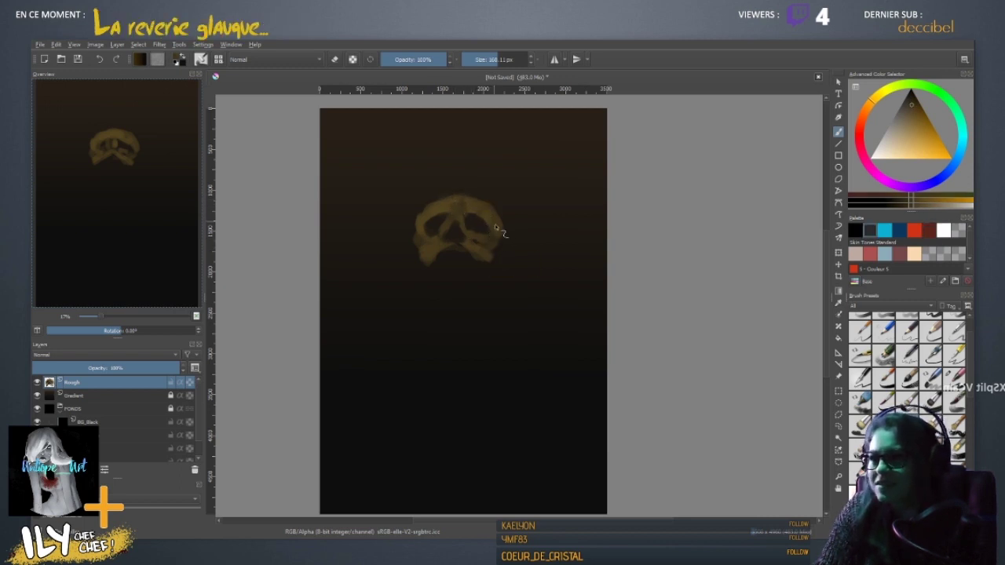
pyautogui.keyDown('ctrl'); pyautogui.click(476, 243); pyautogui.keyUp('ctrl')
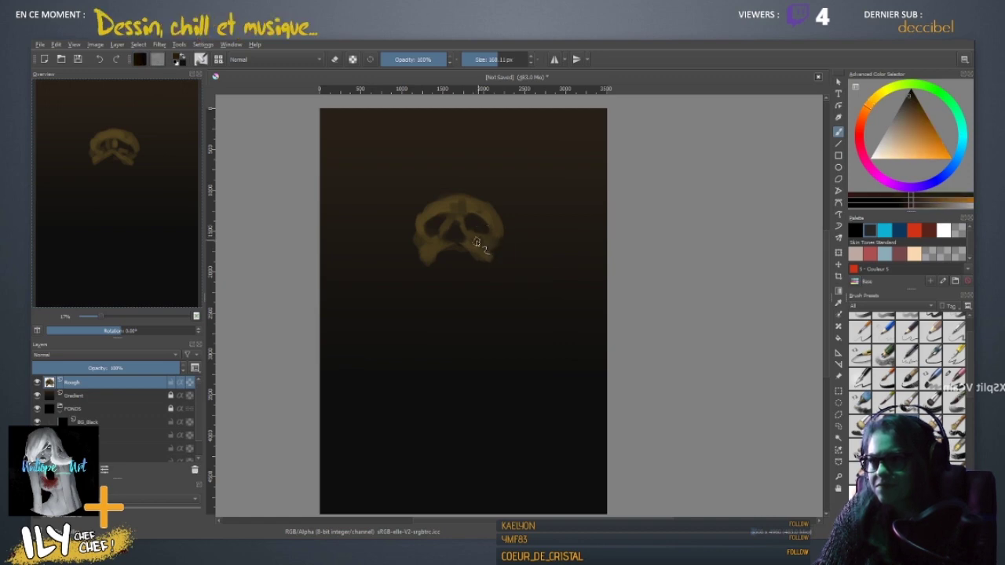
pyautogui.keyDown('ctrl'); pyautogui.click(479, 240); pyautogui.keyUp('ctrl')
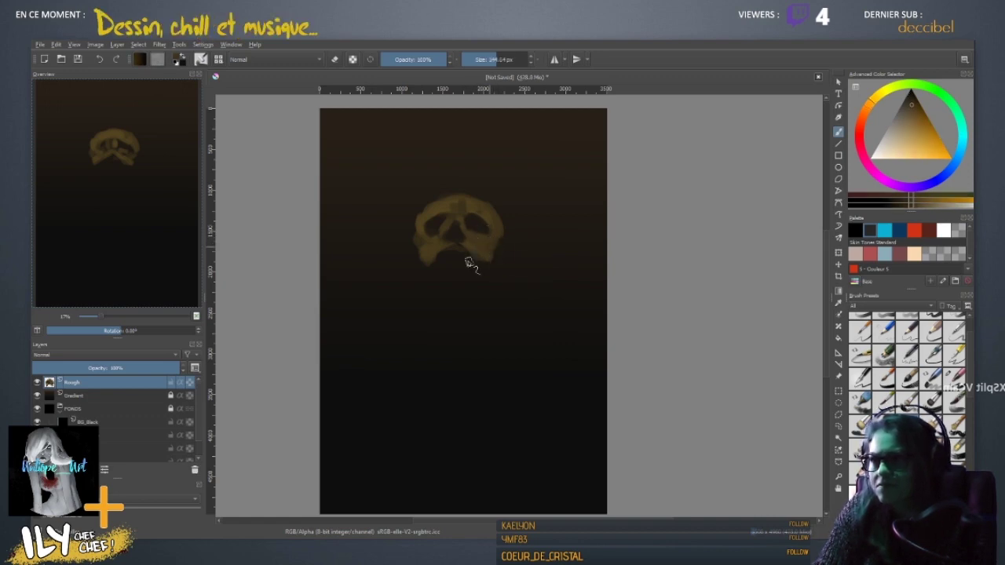
pyautogui.keyDown('ctrl'); pyautogui.click(469, 253); pyautogui.keyUp('ctrl')
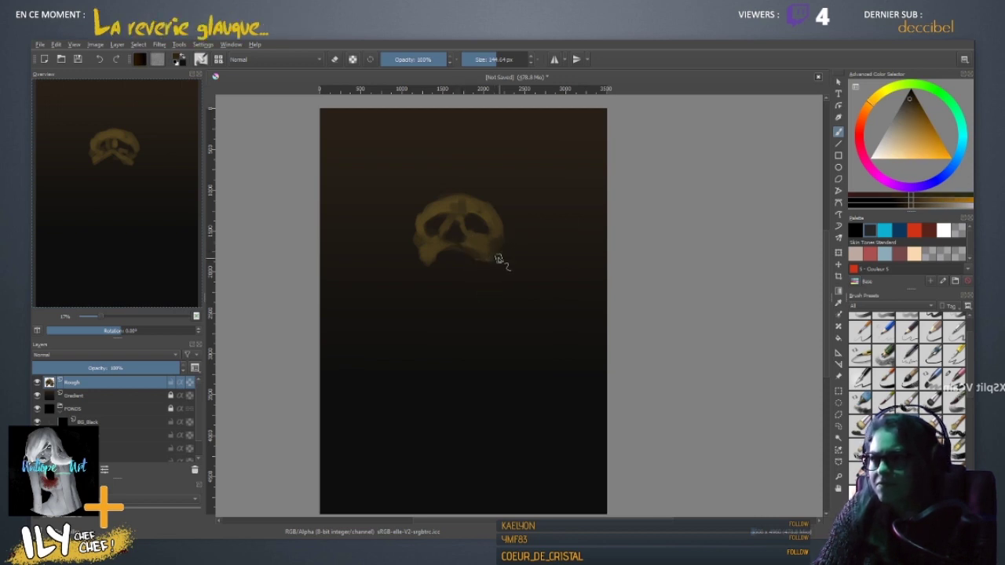
# - Refine the skull's nose bridge, inner eye sockets and brow centre with ochre and dark brown tones sampled from the painting
pyautogui.keyDown('ctrl'); pyautogui.click(450, 223); pyautogui.keyUp('ctrl')
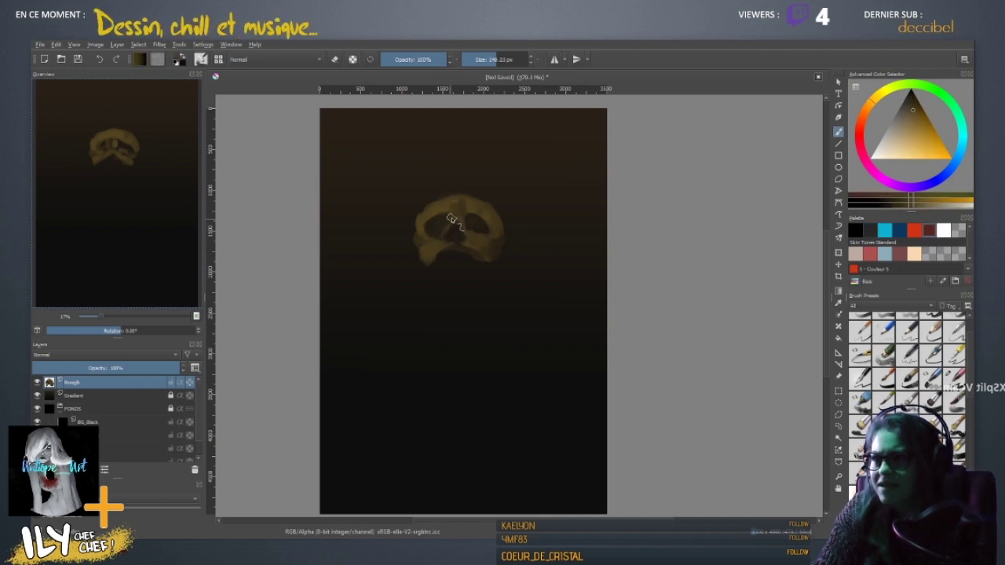
pyautogui.moveTo(450, 219); pyautogui.dragTo(448, 229)
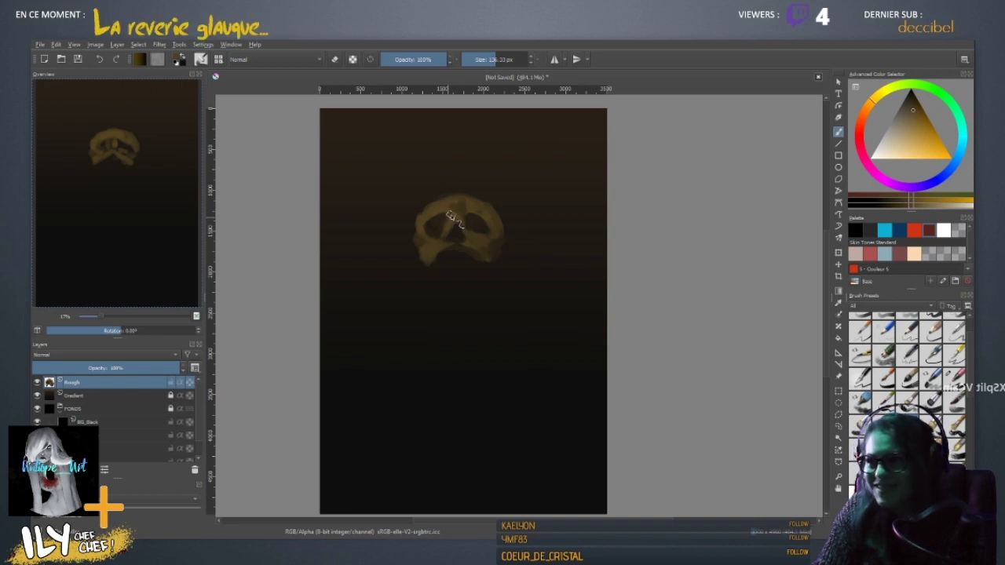
pyautogui.keyDown('ctrl'); pyautogui.click(444, 223); pyautogui.keyUp('ctrl')
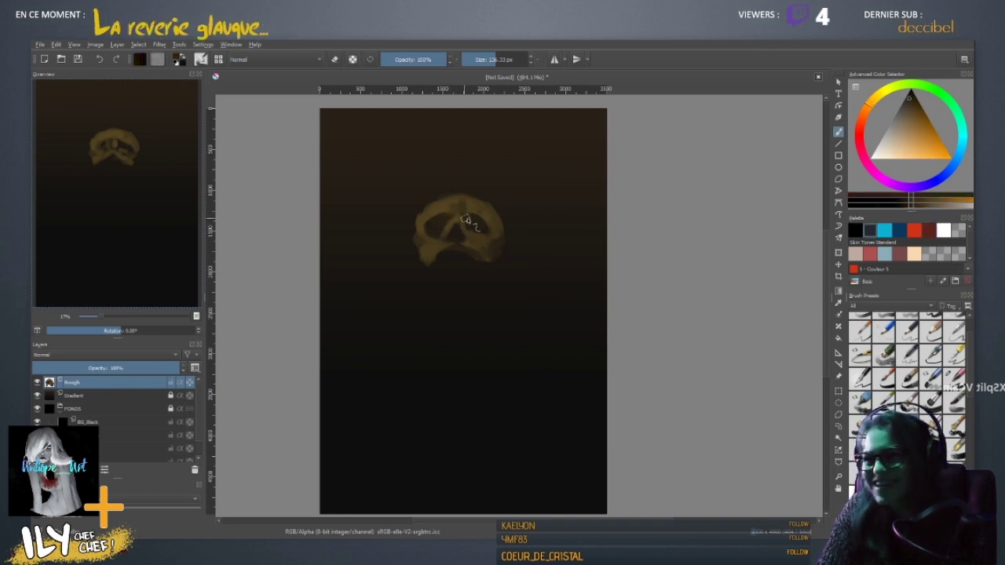
pyautogui.keyDown('ctrl'); pyautogui.click(454, 208); pyautogui.keyUp('ctrl')
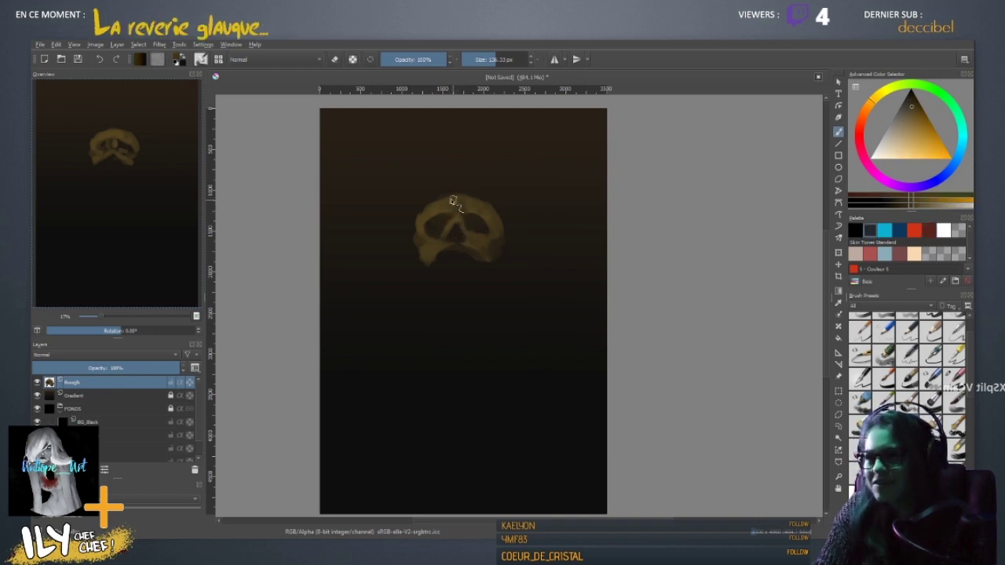
pyautogui.keyDown('ctrl'); pyautogui.click(453, 210); pyautogui.keyUp('ctrl')
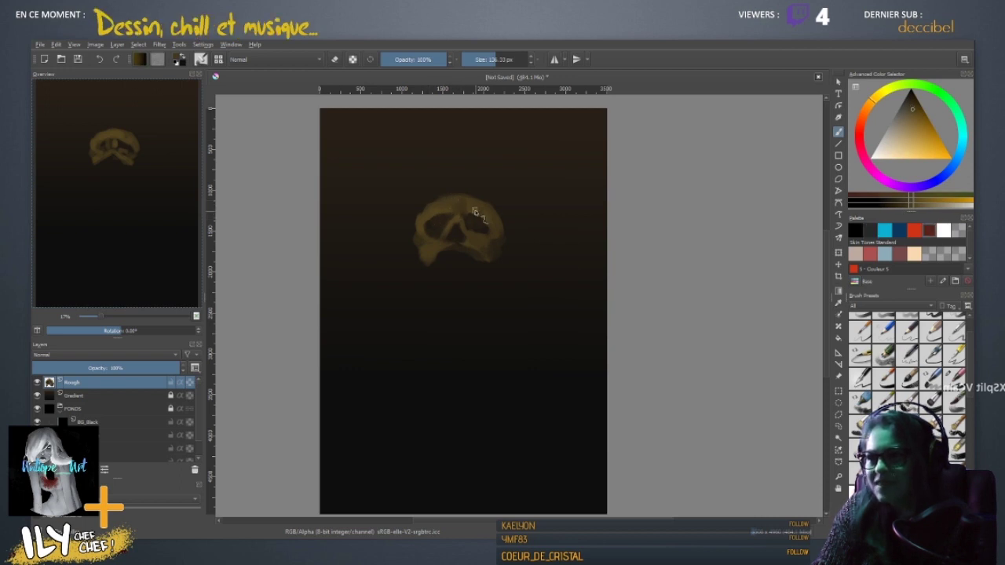
pyautogui.keyDown('ctrl'); pyautogui.click(473, 229); pyautogui.keyUp('ctrl')
pyautogui.keyDown('ctrl'); pyautogui.click(422, 239); pyautogui.keyUp('ctrl')
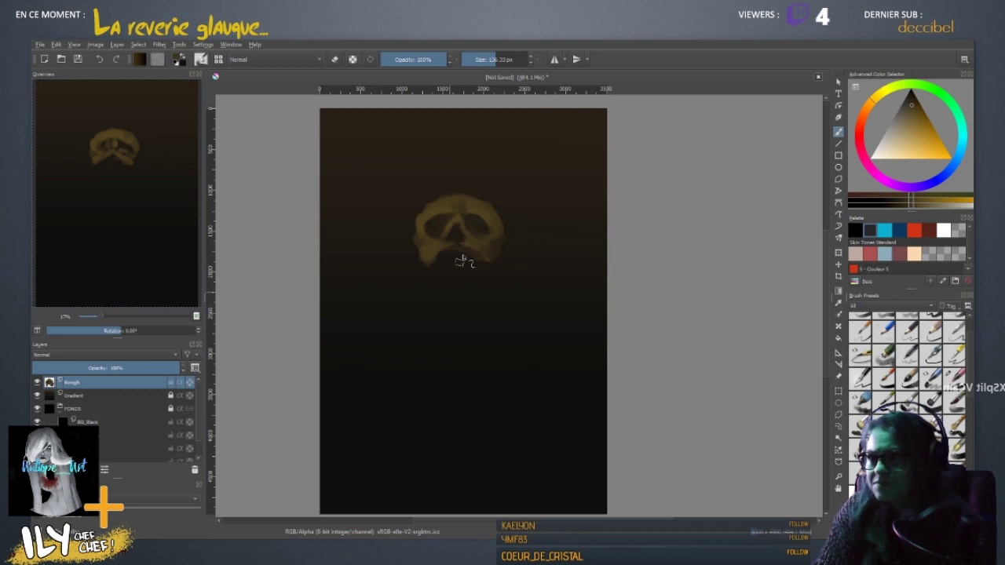
# - Turn on horizontal mirroring and rework the skull's nose cavity and inner eye sockets symmetrically with a brush of about 100 px and sampled tones
pyautogui.click(554, 56)
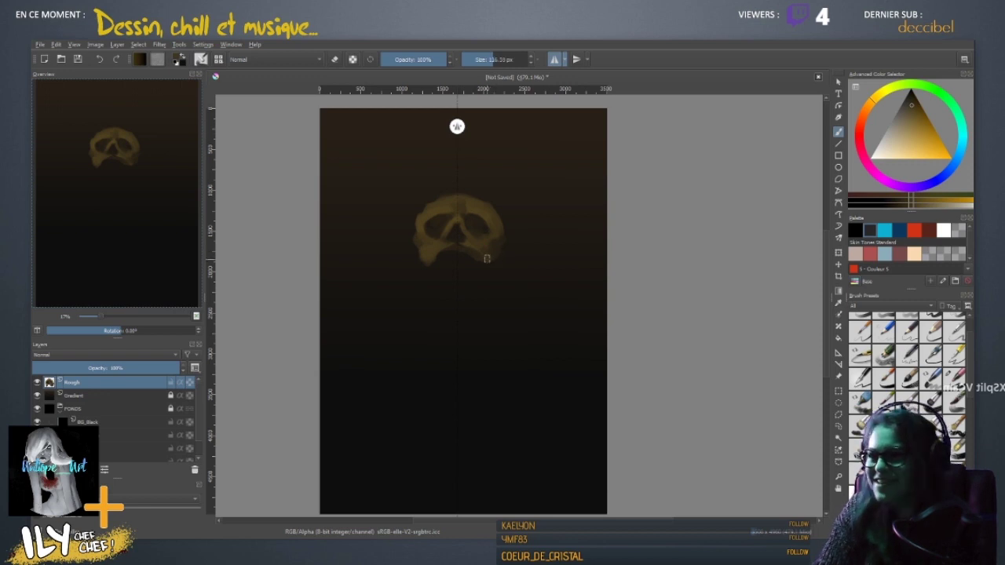
pyautogui.press('[')
pyautogui.keyDown('ctrl'); pyautogui.click(464, 229); pyautogui.keyUp('ctrl')
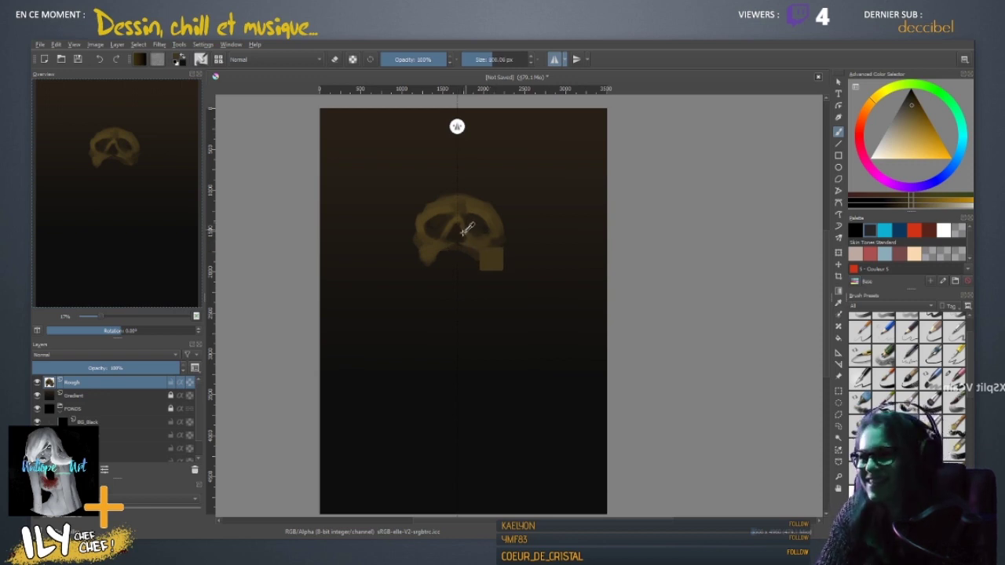
pyautogui.keyDown('ctrl'); pyautogui.click(462, 224); pyautogui.keyUp('ctrl')
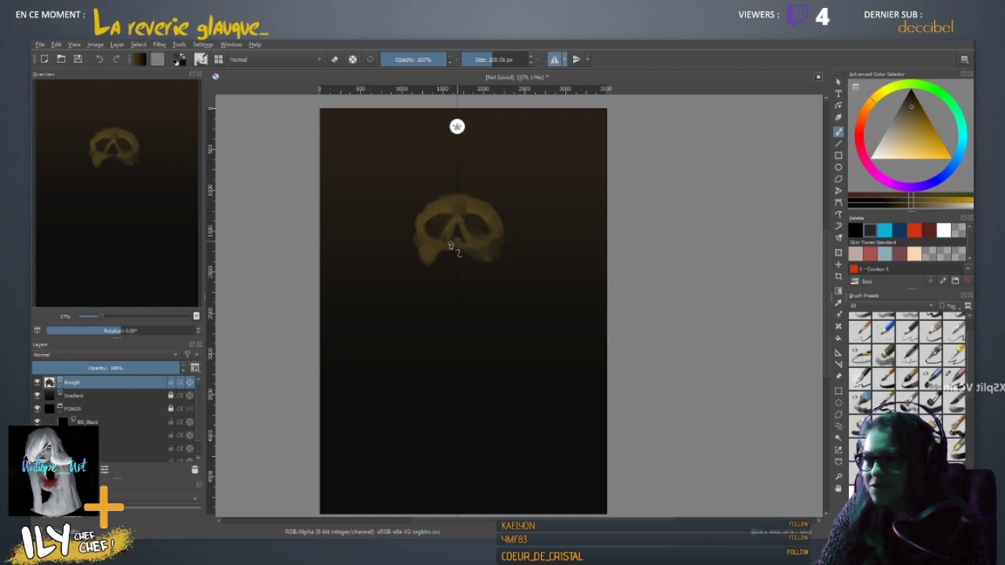
pyautogui.keyDown('ctrl'); pyautogui.click(452, 239); pyautogui.keyUp('ctrl')
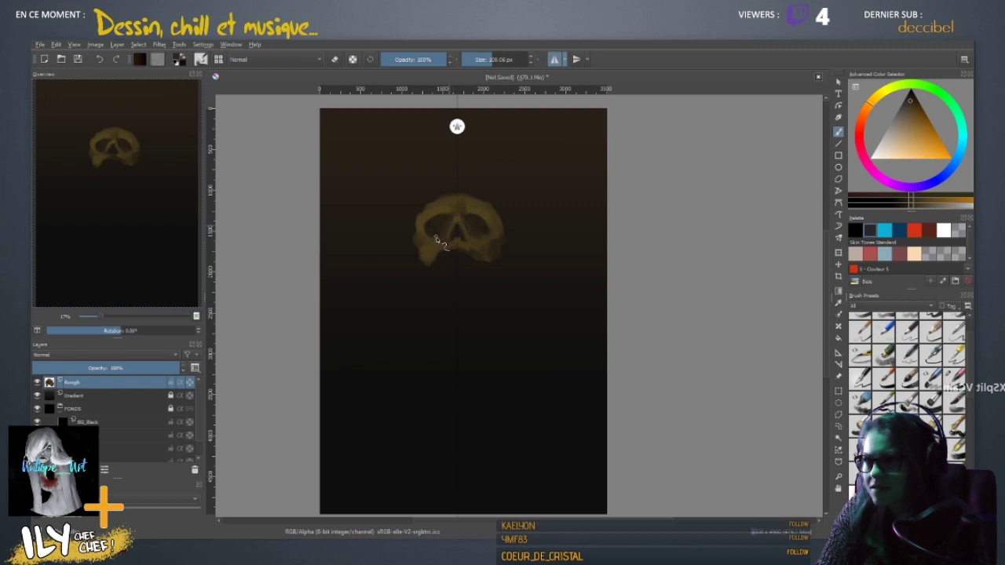
pyautogui.keyDown('ctrl'); pyautogui.click(452, 211); pyautogui.keyUp('ctrl')
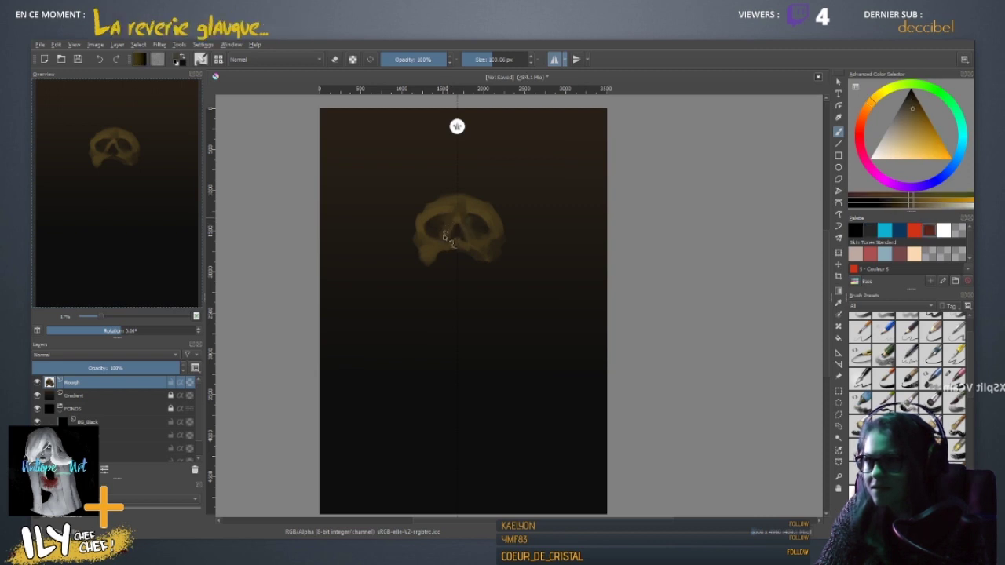
pyautogui.keyDown('ctrl'); pyautogui.click(431, 218); pyautogui.keyUp('ctrl')
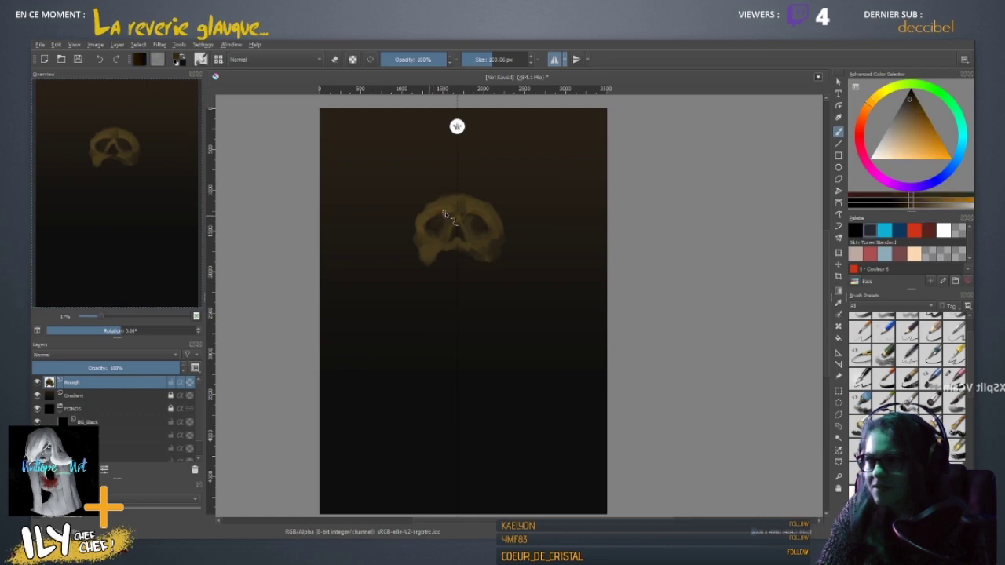
# - Turn off mirroring and add a bright orange-yellow highlight to the skull's right brow, blended with sampled ochre and brown
pyautogui.click(925, 157)
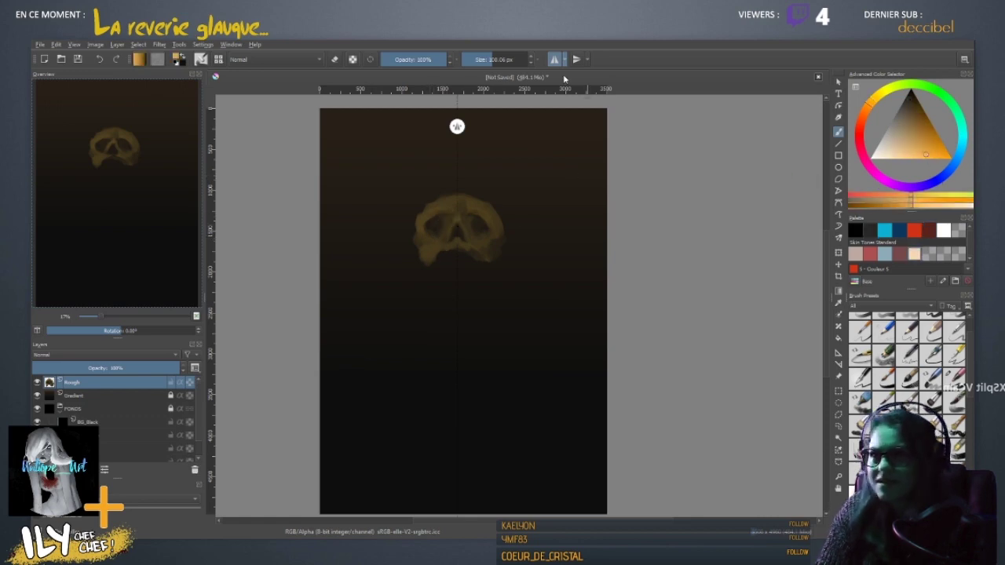
pyautogui.click(555, 59)
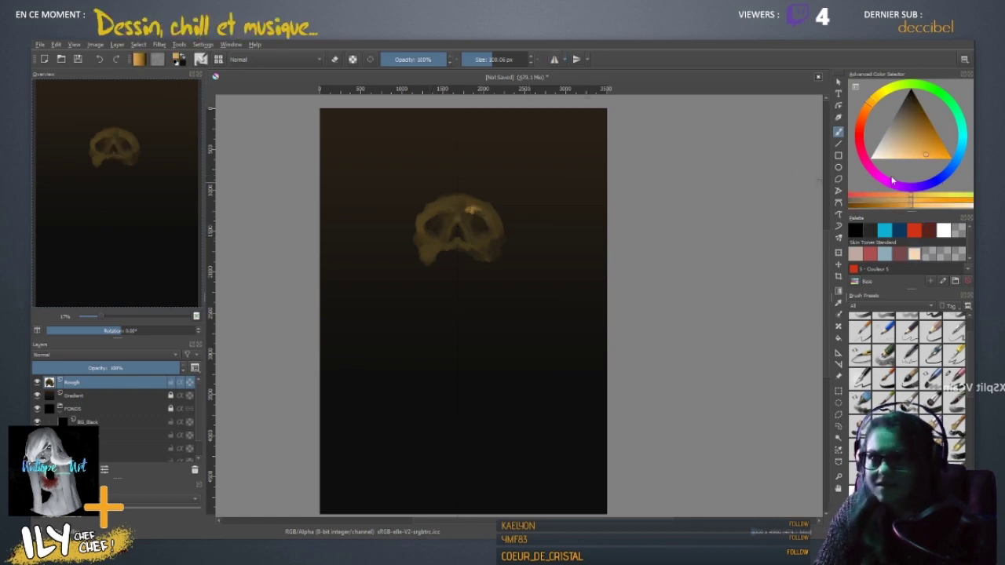
pyautogui.hotkey('ctrl', 'z')
pyautogui.click(874, 99)
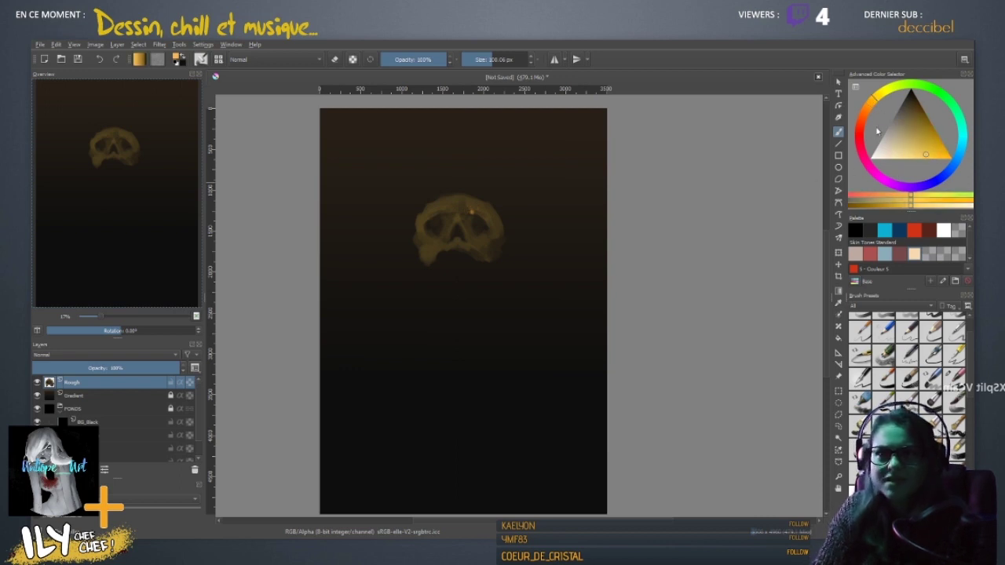
pyautogui.keyDown('ctrl'); pyautogui.click(470, 211); pyautogui.keyUp('ctrl')
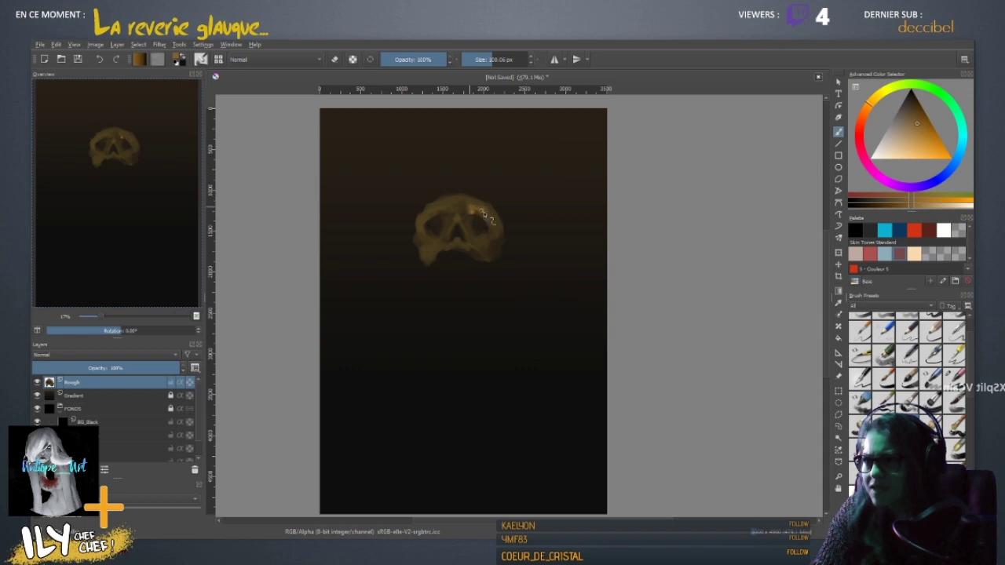
pyautogui.keyDown('ctrl'); pyautogui.click(479, 217); pyautogui.keyUp('ctrl')
pyautogui.keyDown('ctrl'); pyautogui.click(471, 226); pyautogui.keyUp('ctrl')
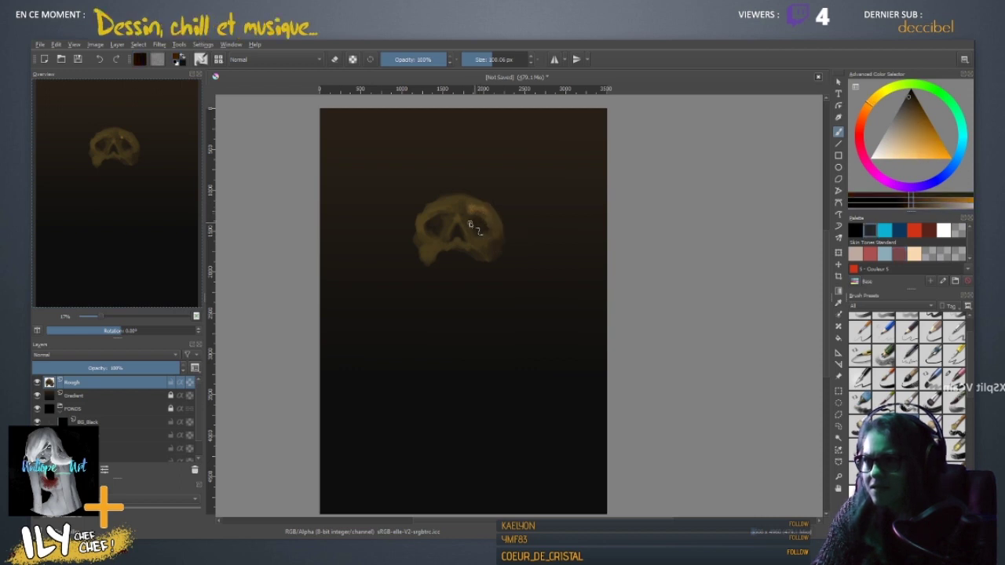
# - Paint lighter ochre highlights on the skull's left brow, forehead and the top of the nose bridge
pyautogui.keyDown('ctrl'); pyautogui.click(444, 207); pyautogui.keyUp('ctrl')
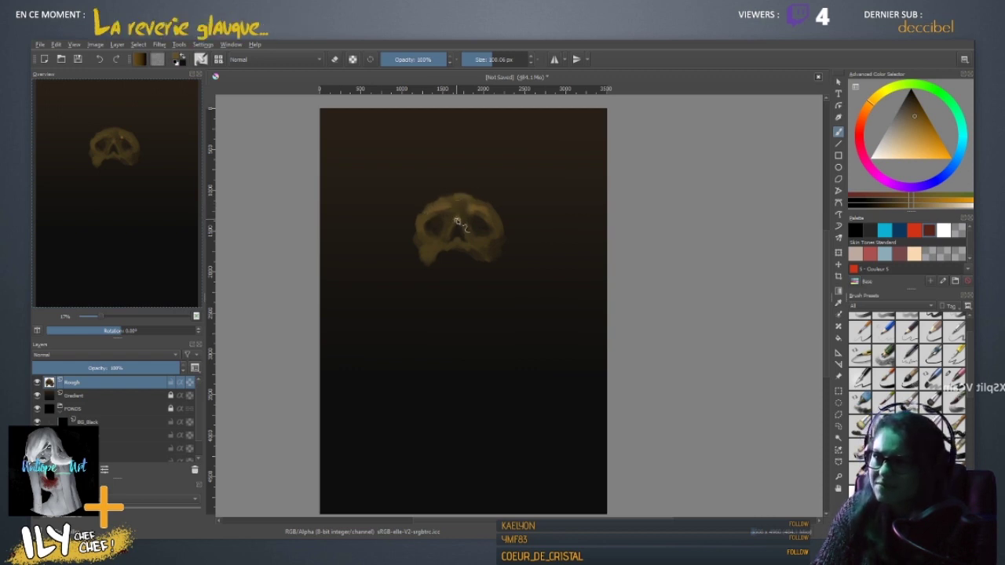
pyautogui.click(920, 123)
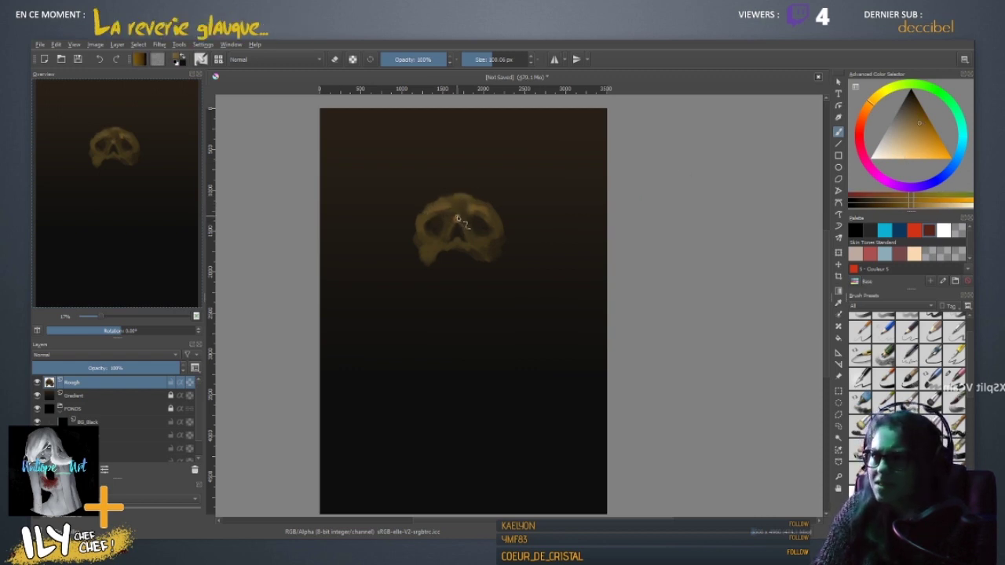
pyautogui.click(907, 153)
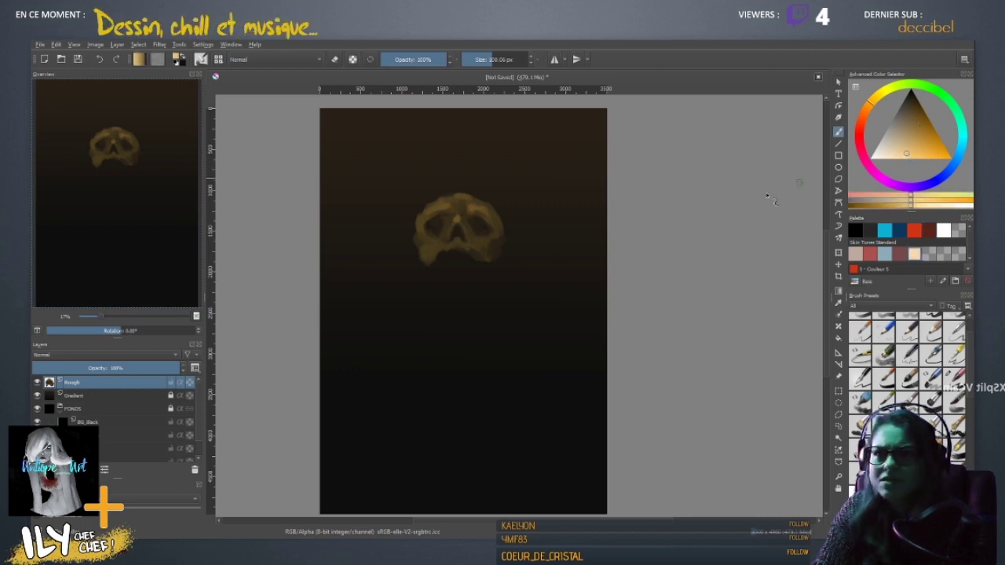
pyautogui.keyDown('ctrl'); pyautogui.click(440, 209); pyautogui.keyUp('ctrl')
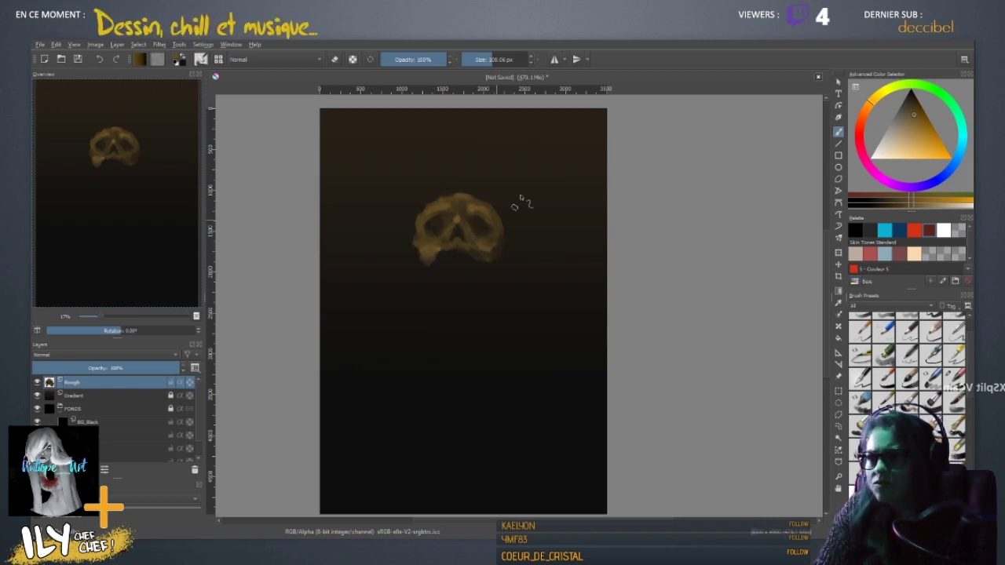
# - Touch up the skull's right and left cheekbones with ochre sampled from the existing strokes
pyautogui.scroll(5, 536, 153)
pyautogui.moveTo(377, 227); pyautogui.dragTo(477, 467)
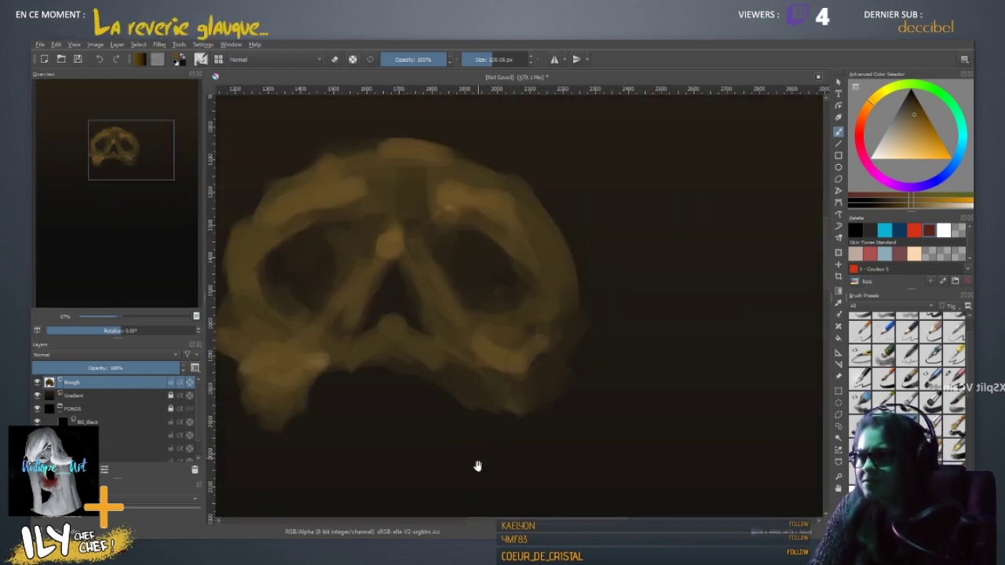
pyautogui.moveTo(421, 358)
pyautogui.mouseDown()
pyautogui.moveTo(509, 347)
pyautogui.moveTo(460, 264)
pyautogui.moveTo(491, 263)
pyautogui.mouseUp()
pyautogui.hotkey('ctrl', '-')
pyautogui.hotkey('ctrl', '-')
pyautogui.hotkey('ctrl', '-')
pyautogui.scroll(-2, 437, 320)
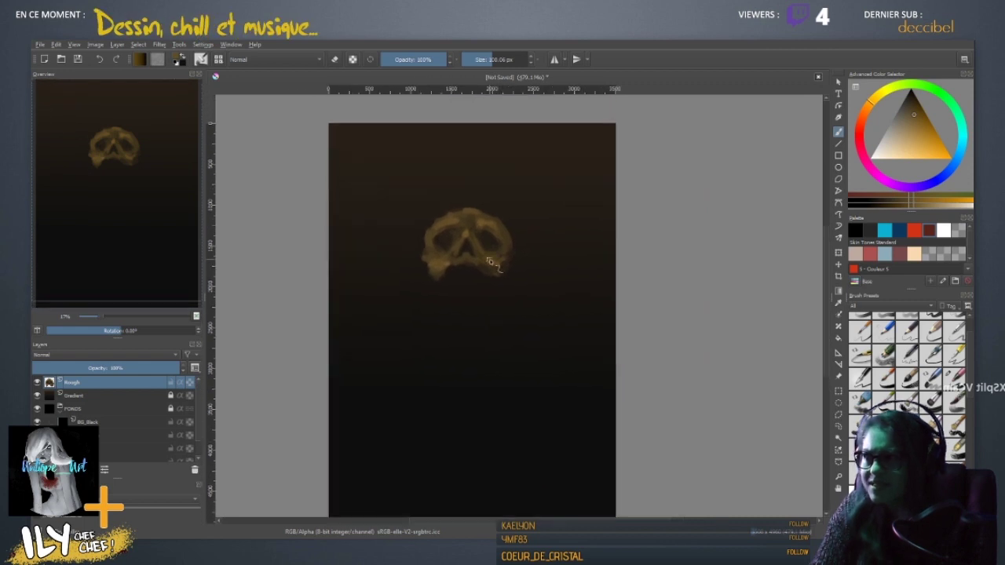
pyautogui.keyDown('ctrl'); pyautogui.click(492, 257); pyautogui.keyUp('ctrl')
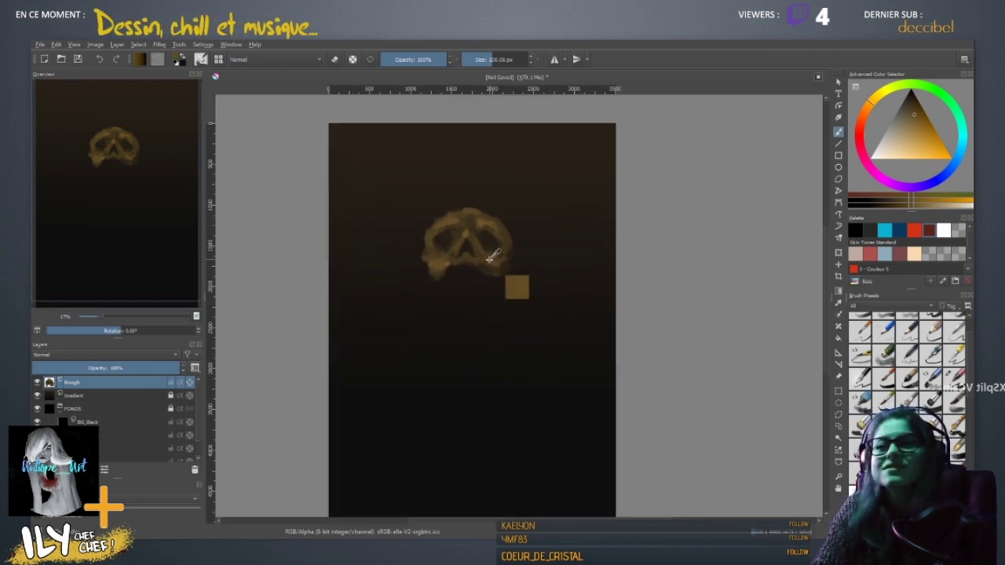
pyautogui.hotkey('ctrl', '+')
pyautogui.moveTo(422, 306); pyautogui.dragTo(463, 356)
pyautogui.keyDown('ctrl'); pyautogui.click(443, 301); pyautogui.keyUp('ctrl')
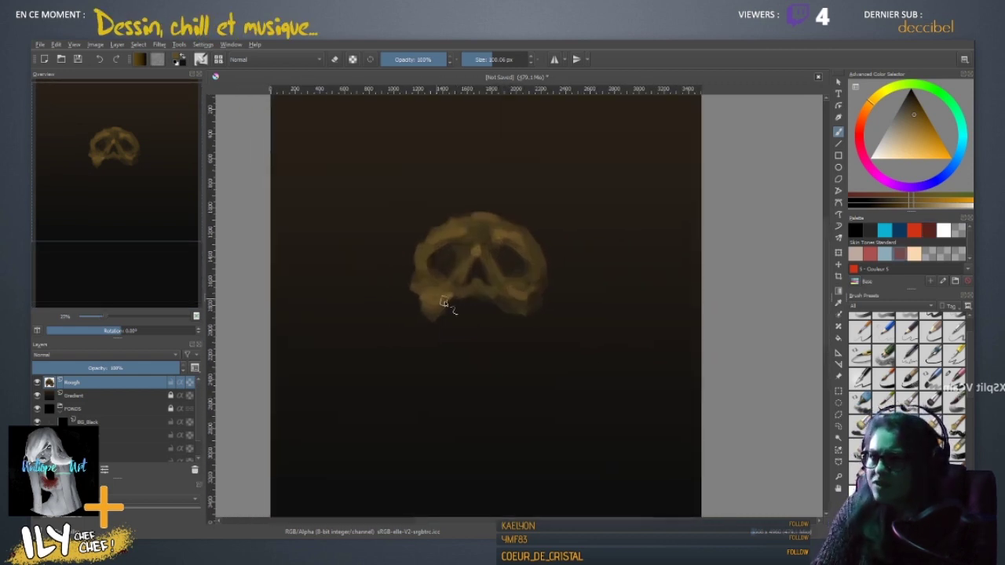
# - Block in the skull's upper jaw below the nose with a dark brown sampled from the painting
pyautogui.press('[')
pyautogui.hotkey('ctrl', '-')
pyautogui.hotkey('ctrl', '-')
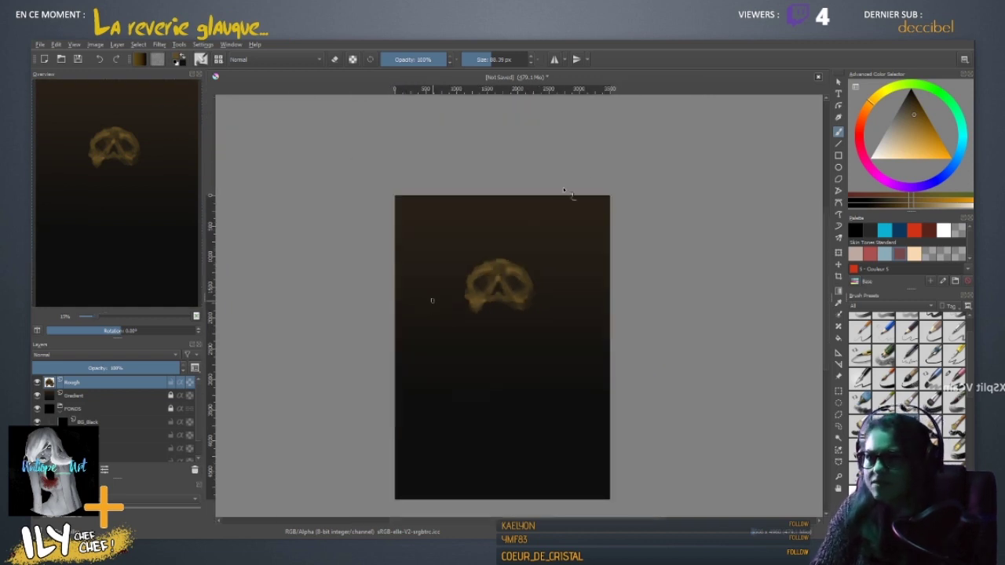
pyautogui.hotkey('ctrl', '+')
pyautogui.moveTo(494, 387); pyautogui.dragTo(475, 369)
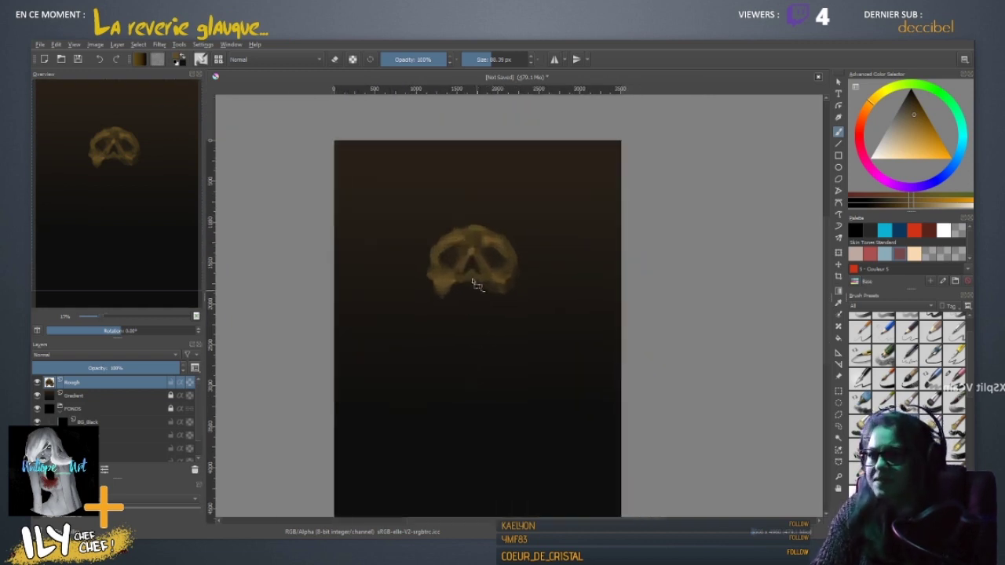
pyautogui.press(']')
pyautogui.keyDown('ctrl'); pyautogui.click(471, 292); pyautogui.keyUp('ctrl')
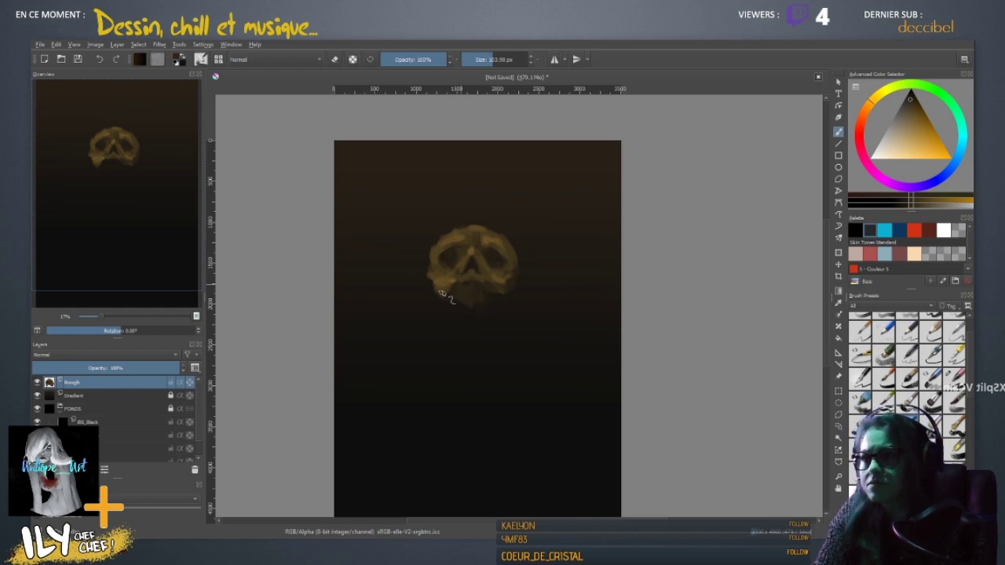
# - Set the brush to a dark red-orange and paint a long vertical drape beside the skull's left edge, undoing the wide outer stroke
pyautogui.click(868, 115)
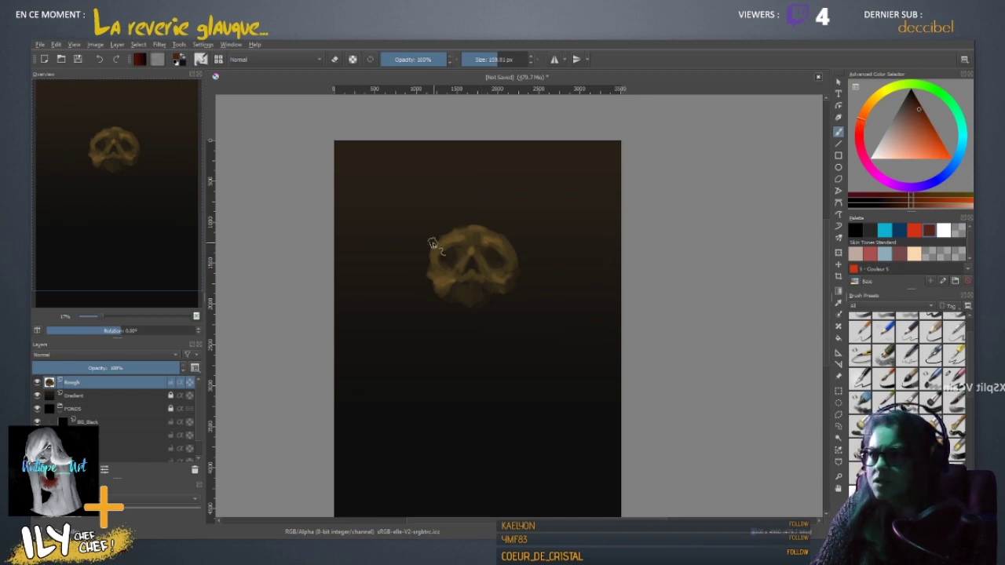
pyautogui.moveTo(421, 306); pyautogui.dragTo(428, 233)
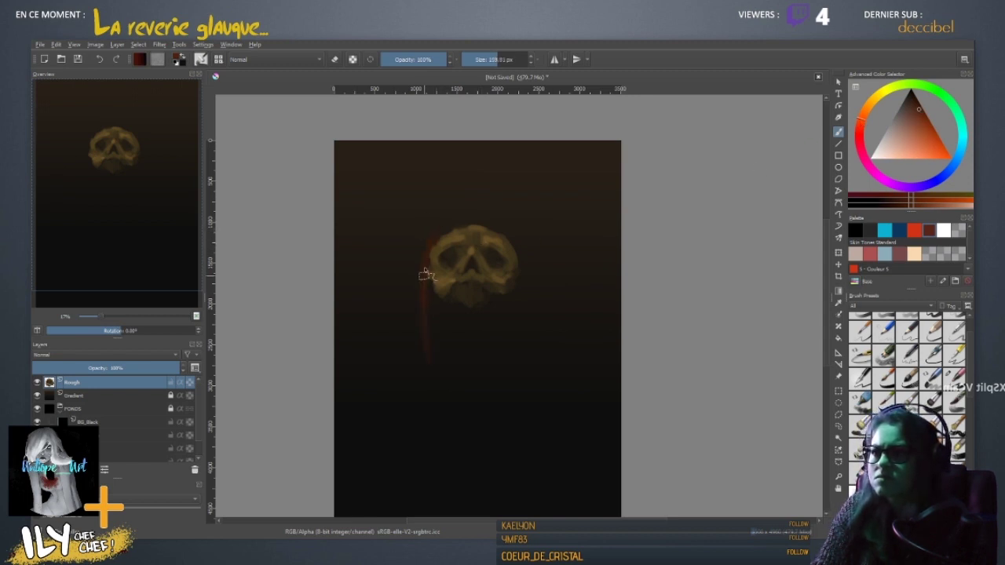
pyautogui.moveTo(424, 275)
pyautogui.mouseDown()
pyautogui.moveTo(427, 365)
pyautogui.moveTo(431, 255)
pyautogui.moveTo(414, 336)
pyautogui.moveTo(420, 438)
pyautogui.mouseUp()
pyautogui.moveTo(422, 246)
pyautogui.mouseDown()
pyautogui.moveTo(421, 456)
pyautogui.moveTo(432, 263)
pyautogui.moveTo(446, 275)
pyautogui.mouseUp()
pyautogui.moveTo(416, 238)
pyautogui.mouseDown()
pyautogui.moveTo(400, 417)
pyautogui.moveTo(402, 264)
pyautogui.moveTo(404, 334)
pyautogui.mouseUp()
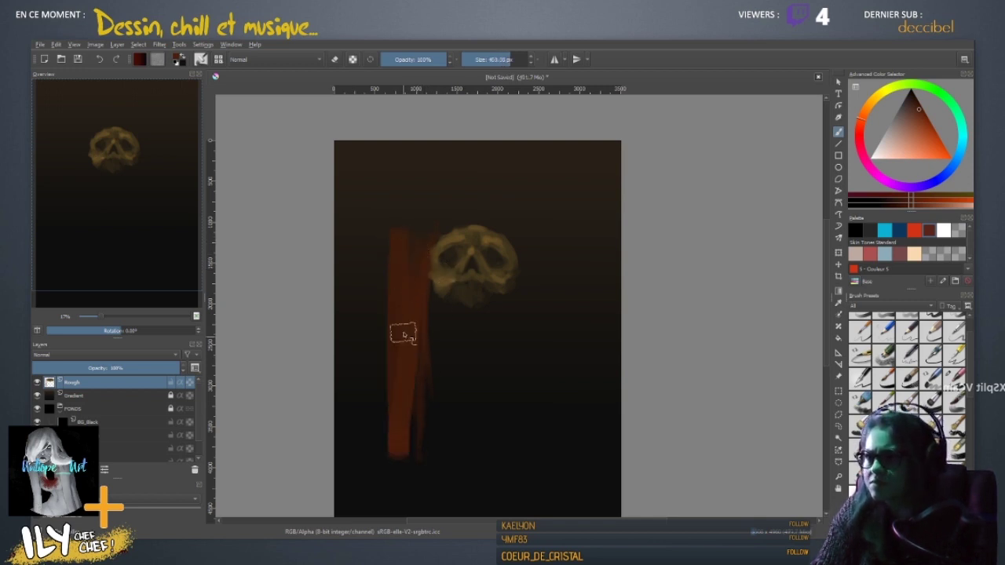
pyautogui.hotkey('ctrl', 'z')
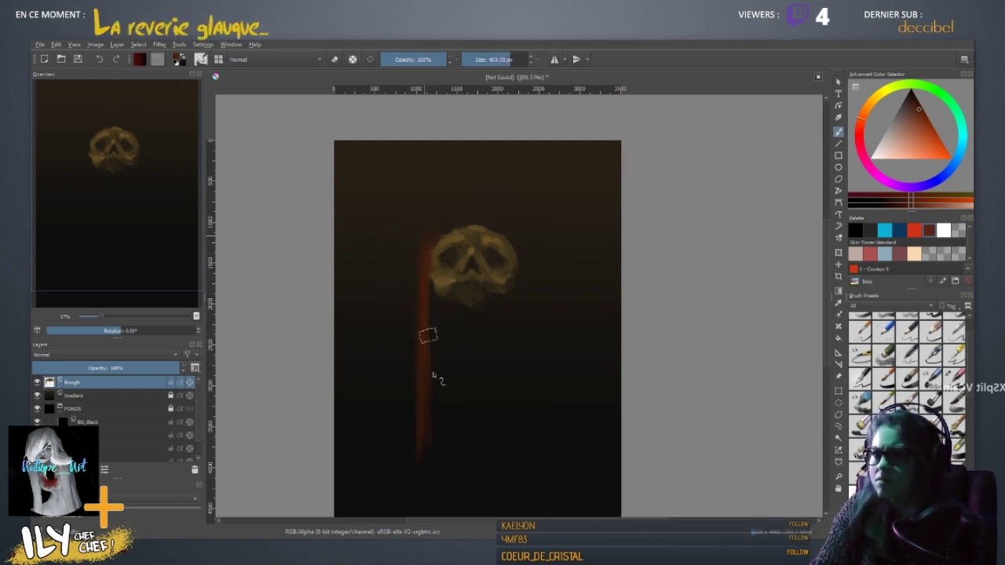
# - Extend the dark red drape over the skull's top and down both sides as a long veil, trimming its outer edges with the eraser
pyautogui.moveTo(433, 375); pyautogui.dragTo(429, 428)
pyautogui.moveTo(414, 291); pyautogui.dragTo(424, 479)
pyautogui.moveTo(420, 267)
pyautogui.mouseDown()
pyautogui.moveTo(462, 214)
pyautogui.moveTo(525, 247)
pyautogui.moveTo(530, 496)
pyautogui.mouseUp()
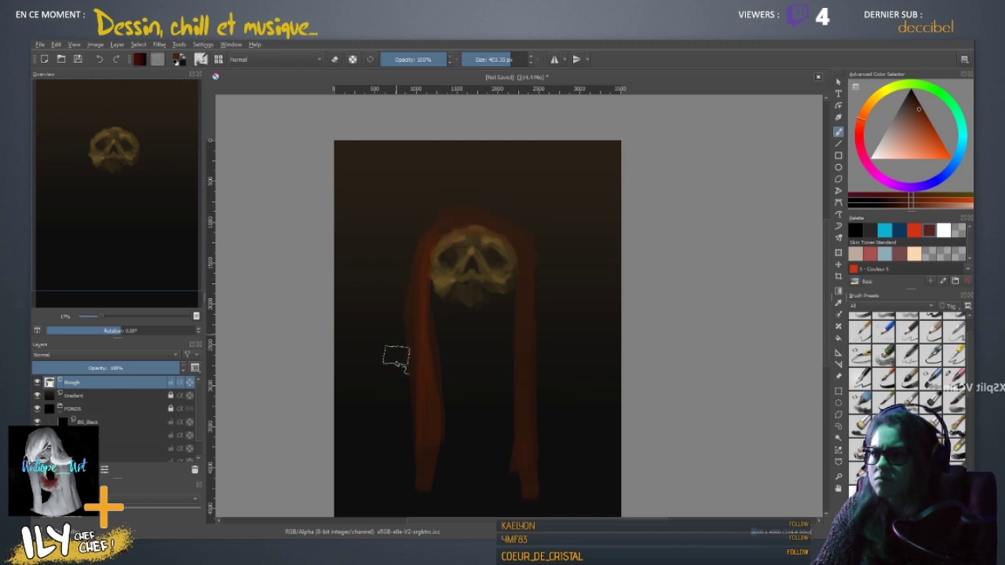
pyautogui.press('e')
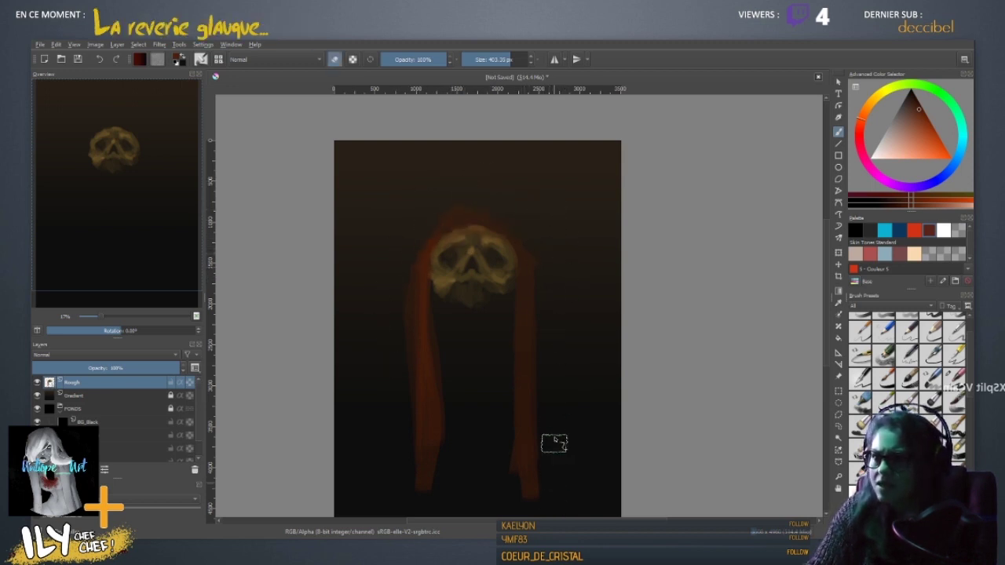
pyautogui.moveTo(554, 442); pyautogui.dragTo(490, 275)
pyautogui.press('e')
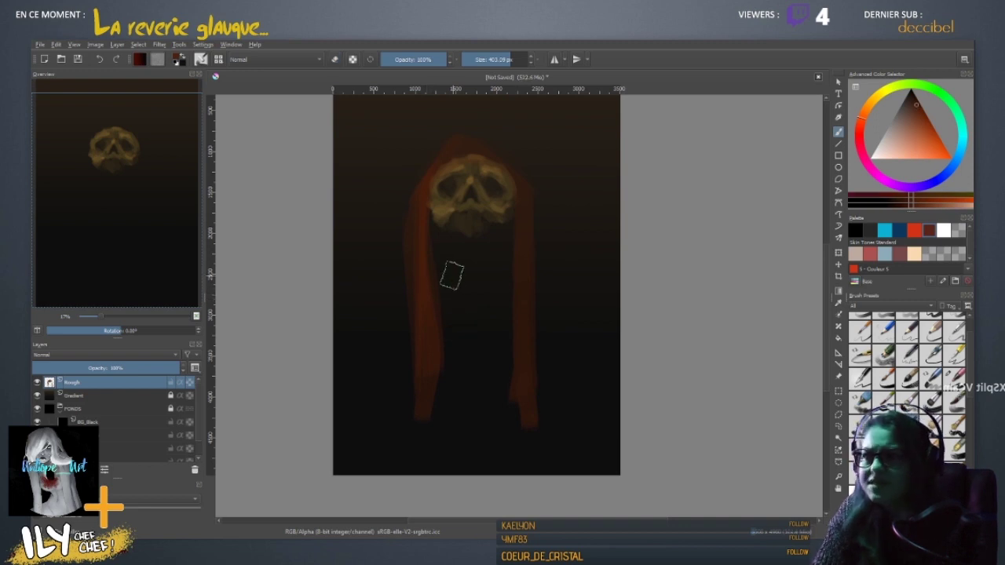
# - Fill the body area between the two red drapes with a very dark reddish brown, deepening its shadows with near-black
pyautogui.press('[')
pyautogui.keyDown('ctrl'); pyautogui.click(439, 278); pyautogui.keyUp('ctrl')
pyautogui.keyDown('shift'); pyautogui.moveTo(457, 273); pyautogui.dragTo(453, 273); pyautogui.keyUp('shift')
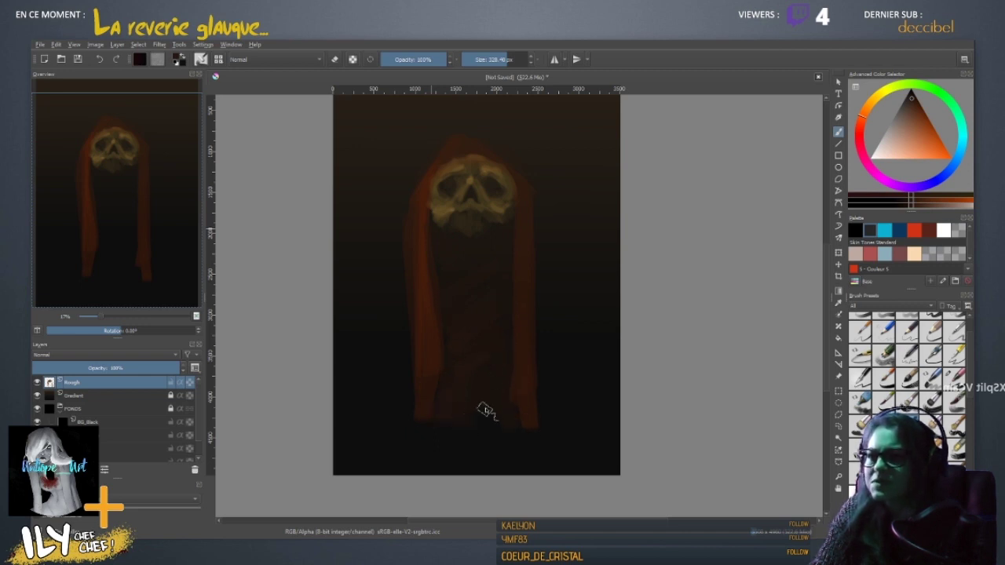
pyautogui.moveTo(475, 290); pyautogui.dragTo(507, 381)
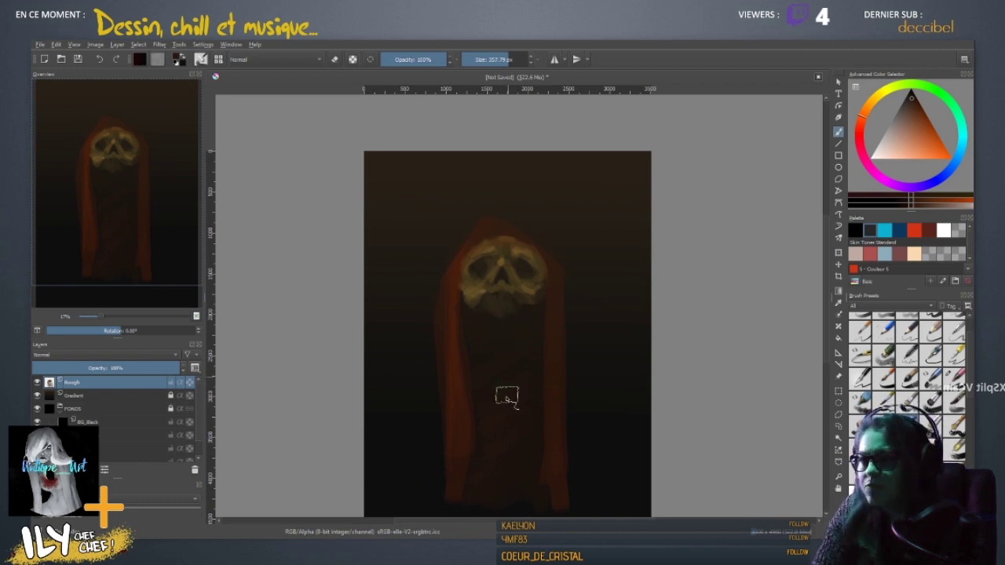
pyautogui.keyDown('ctrl'); pyautogui.click(418, 408); pyautogui.keyUp('ctrl')
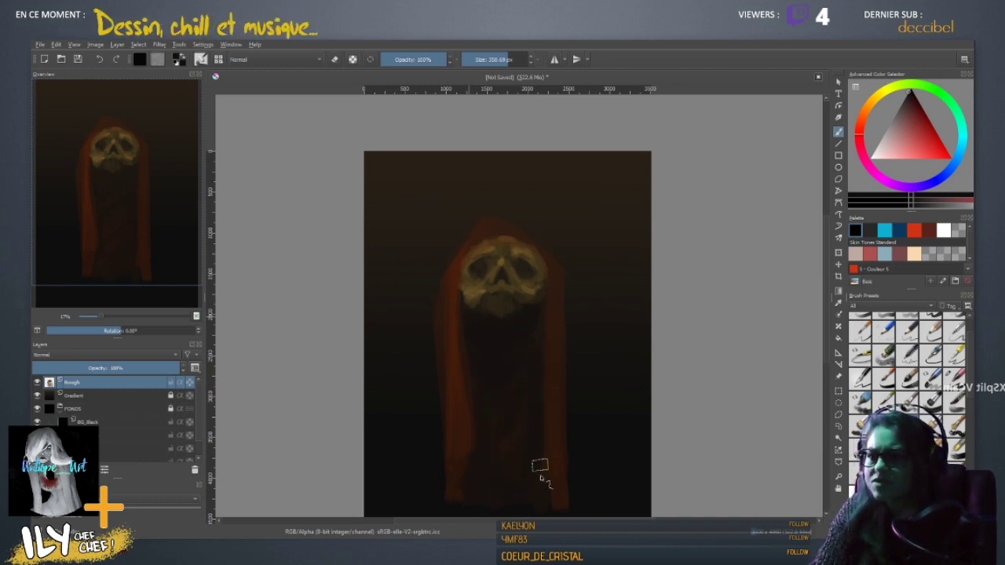
pyautogui.moveTo(539, 471); pyautogui.dragTo(524, 422)
# - Reshape the hood's peak above the skull in the veil's dark red and shade its inside with a sampled near-black
pyautogui.keyDown('ctrl'); pyautogui.click(444, 313); pyautogui.keyUp('ctrl')
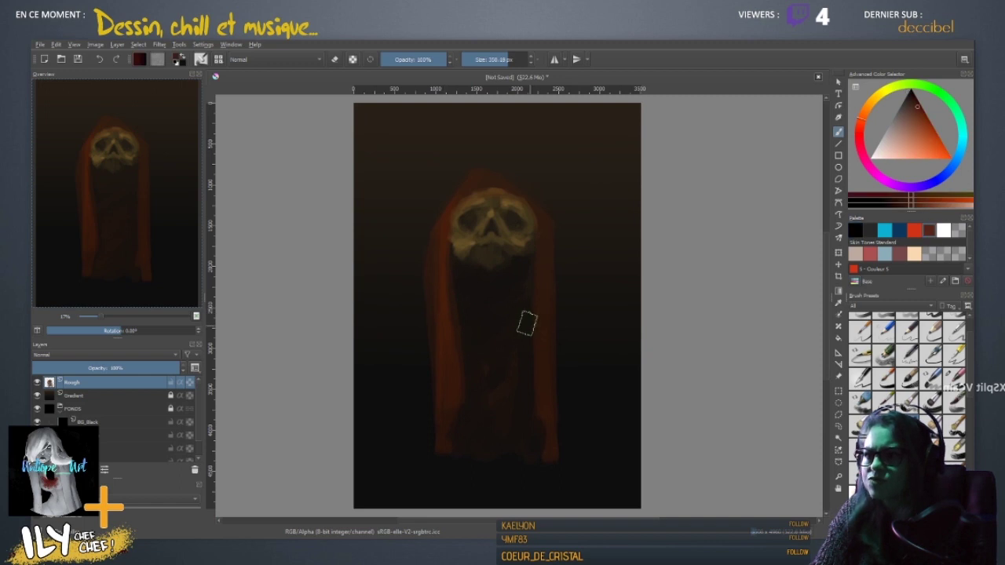
pyautogui.press('[')
pyautogui.press('[')
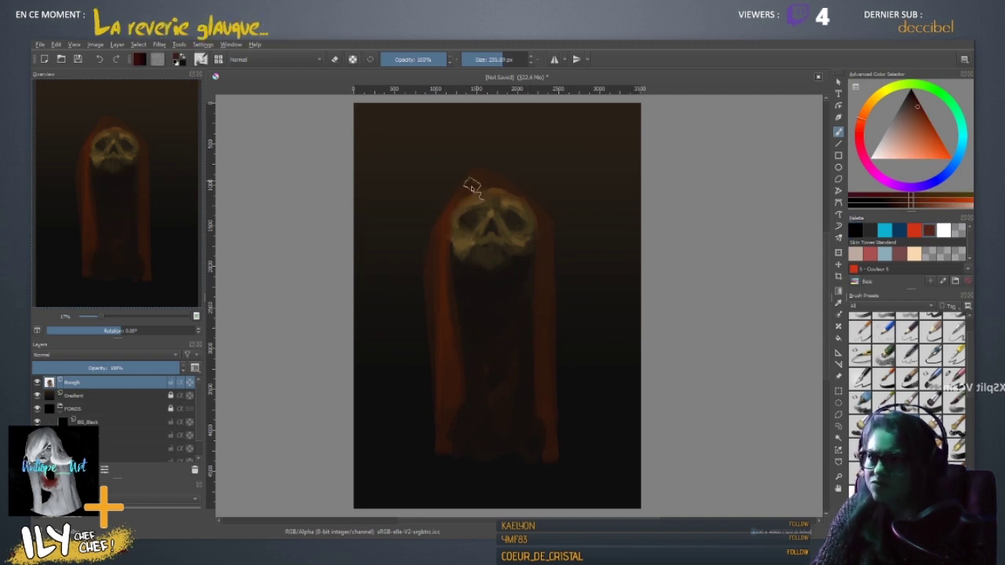
pyautogui.press('[')
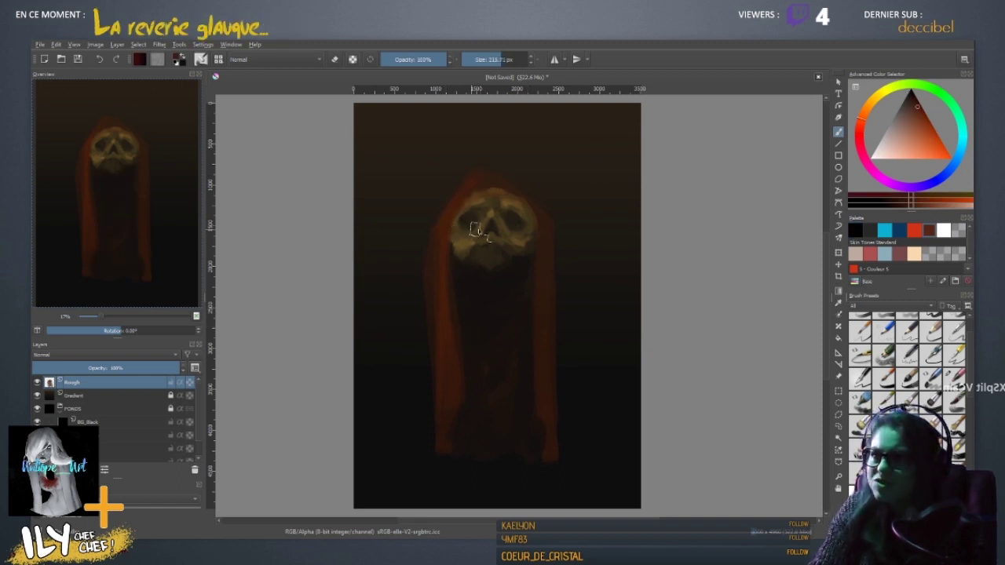
pyautogui.keyDown('ctrl'); pyautogui.click(488, 296); pyautogui.keyUp('ctrl')
pyautogui.moveTo(476, 190)
pyautogui.mouseDown()
pyautogui.moveTo(494, 178)
pyautogui.moveTo(511, 192)
pyautogui.mouseUp()
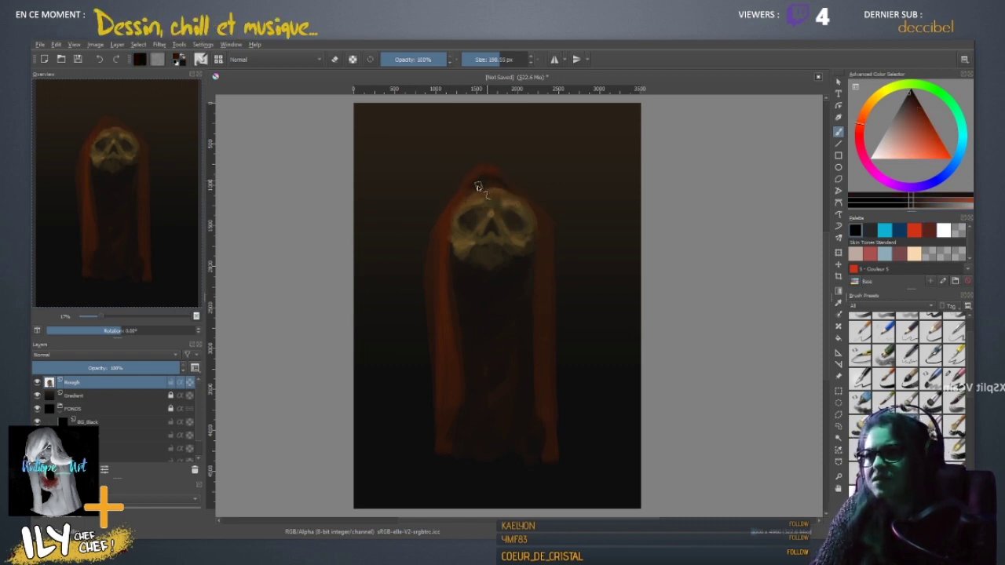
# - Define the hood's right edge and brighten the right drape with reds sampled from the veil, undoing one stroke
pyautogui.keyDown('ctrl'); pyautogui.click(494, 183); pyautogui.keyUp('ctrl')
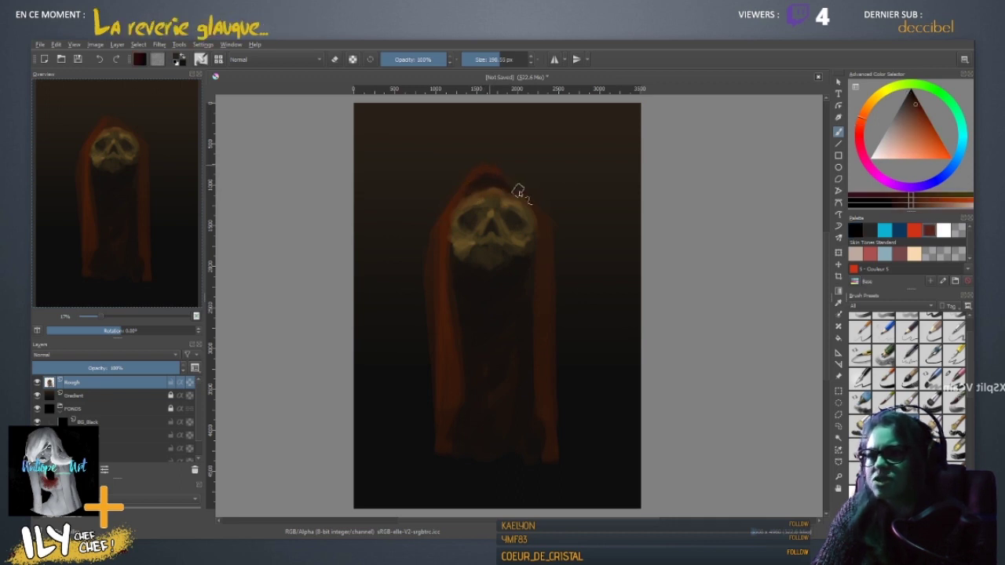
pyautogui.keyDown('ctrl'); pyautogui.click(488, 166); pyautogui.keyUp('ctrl')
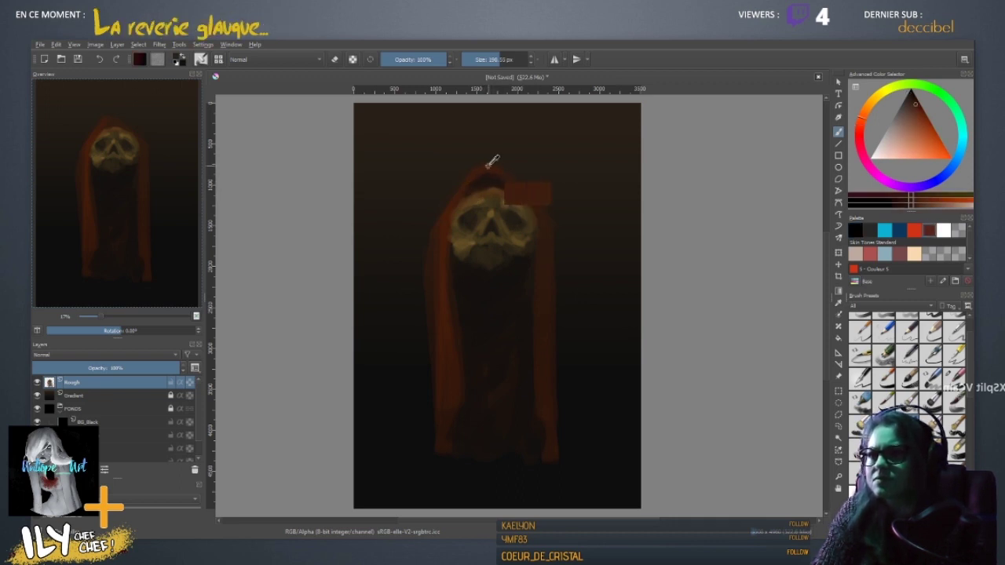
pyautogui.hotkey('ctrl', 'z')
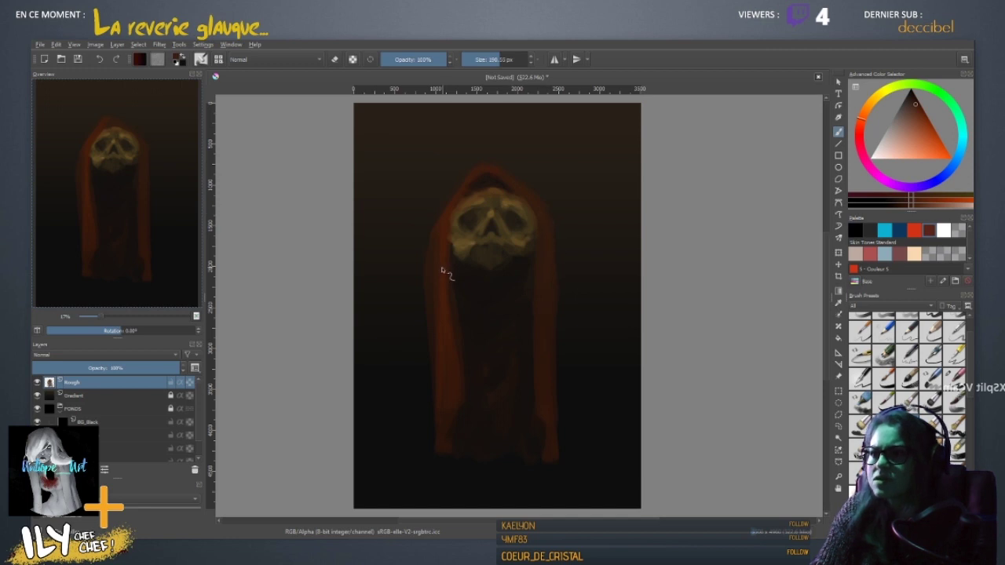
pyautogui.keyDown('ctrl'); pyautogui.click(542, 253); pyautogui.keyUp('ctrl')
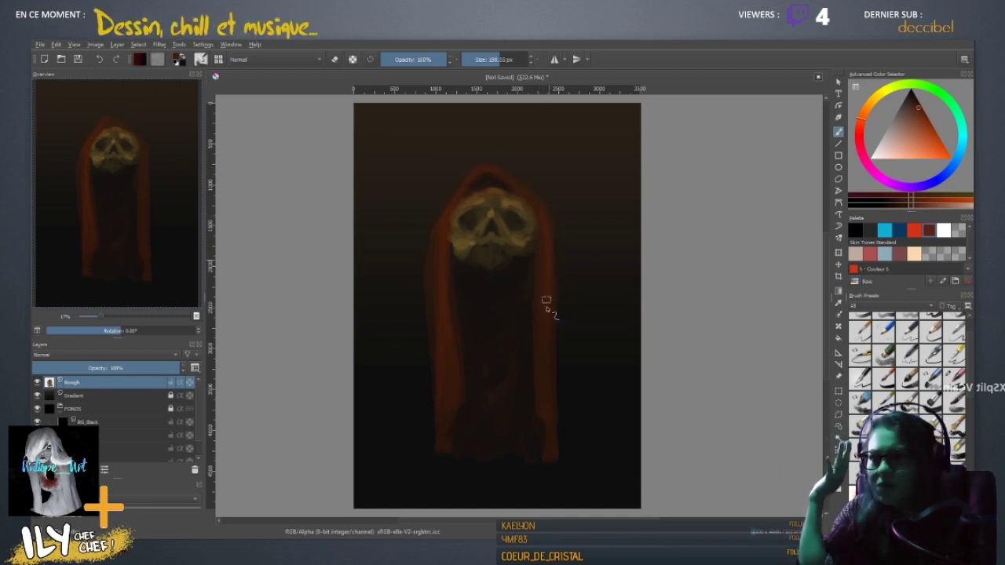
pyautogui.keyDown('shift'); pyautogui.moveTo(479, 333); pyautogui.dragTo(474, 333); pyautogui.keyUp('shift')
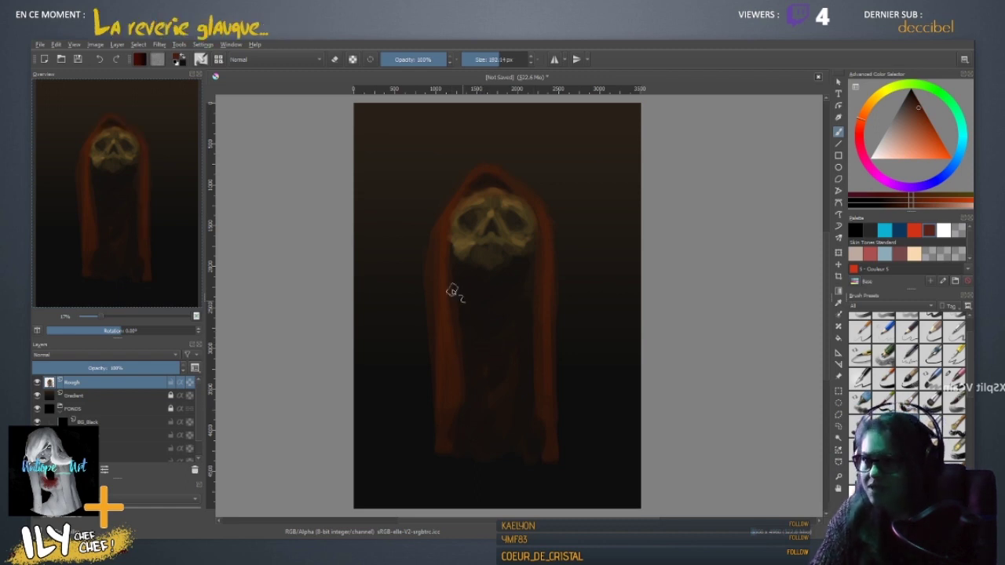
# - Block in sloping shoulders and the lower body on both sides of the drapes in very dark reddish brown
pyautogui.keyDown('ctrl'); pyautogui.click(432, 315); pyautogui.keyUp('ctrl')
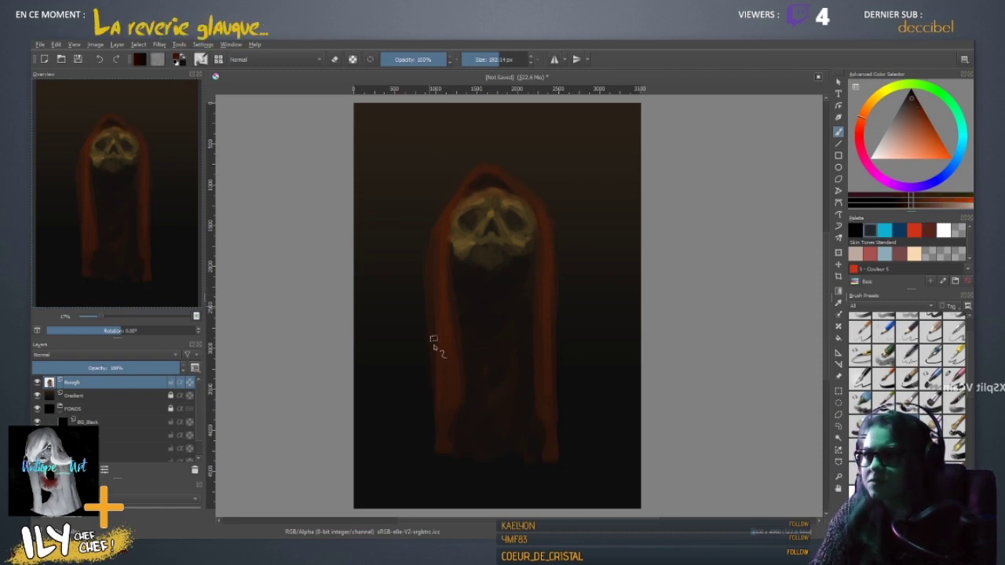
pyautogui.moveTo(427, 380); pyautogui.dragTo(384, 441)
pyautogui.moveTo(429, 346); pyautogui.dragTo(394, 421)
pyautogui.keyDown('shift'); pyautogui.moveTo(427, 390); pyautogui.dragTo(433, 390); pyautogui.keyUp('shift')
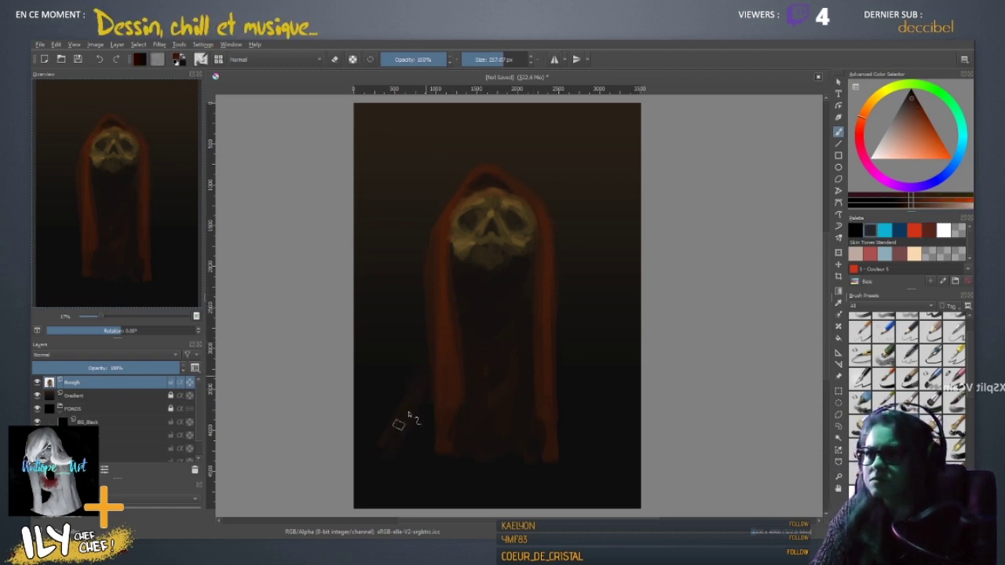
pyautogui.moveTo(399, 425)
pyautogui.mouseDown()
pyautogui.moveTo(397, 475)
pyautogui.moveTo(434, 468)
pyautogui.moveTo(405, 467)
pyautogui.moveTo(431, 451)
pyautogui.moveTo(386, 435)
pyautogui.moveTo(368, 493)
pyautogui.moveTo(415, 470)
pyautogui.moveTo(420, 495)
pyautogui.moveTo(444, 471)
pyautogui.moveTo(519, 449)
pyautogui.moveTo(489, 486)
pyautogui.moveTo(560, 467)
pyautogui.moveTo(568, 485)
pyautogui.moveTo(550, 497)
pyautogui.moveTo(560, 418)
pyautogui.mouseUp()
pyautogui.moveTo(594, 434); pyautogui.dragTo(633, 453)
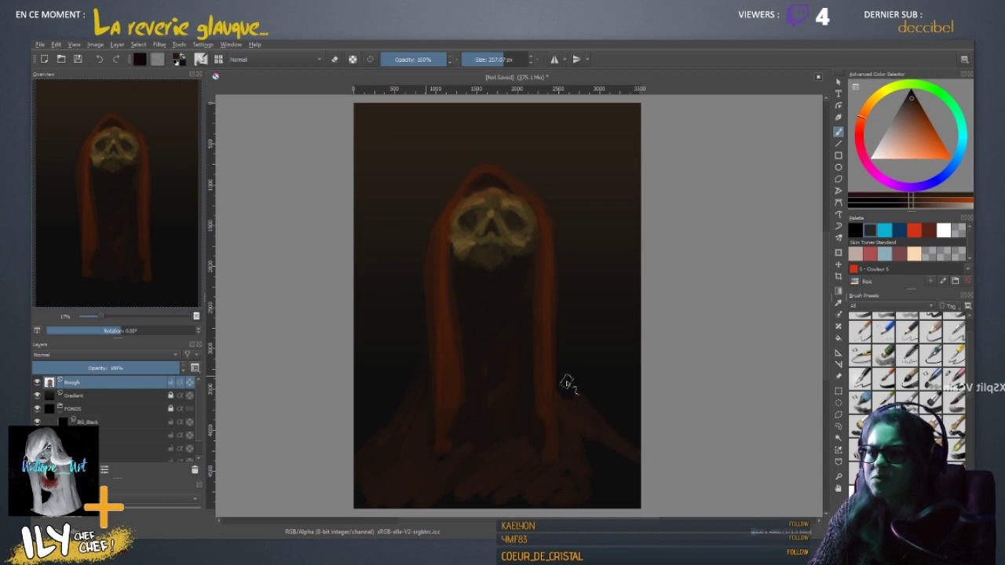
pyautogui.moveTo(567, 385); pyautogui.dragTo(617, 469)
pyautogui.moveTo(552, 460)
pyautogui.mouseDown()
pyautogui.moveTo(599, 505)
pyautogui.moveTo(615, 498)
pyautogui.moveTo(608, 463)
pyautogui.moveTo(625, 464)
pyautogui.moveTo(418, 498)
pyautogui.moveTo(520, 506)
pyautogui.moveTo(425, 505)
pyautogui.mouseUp()
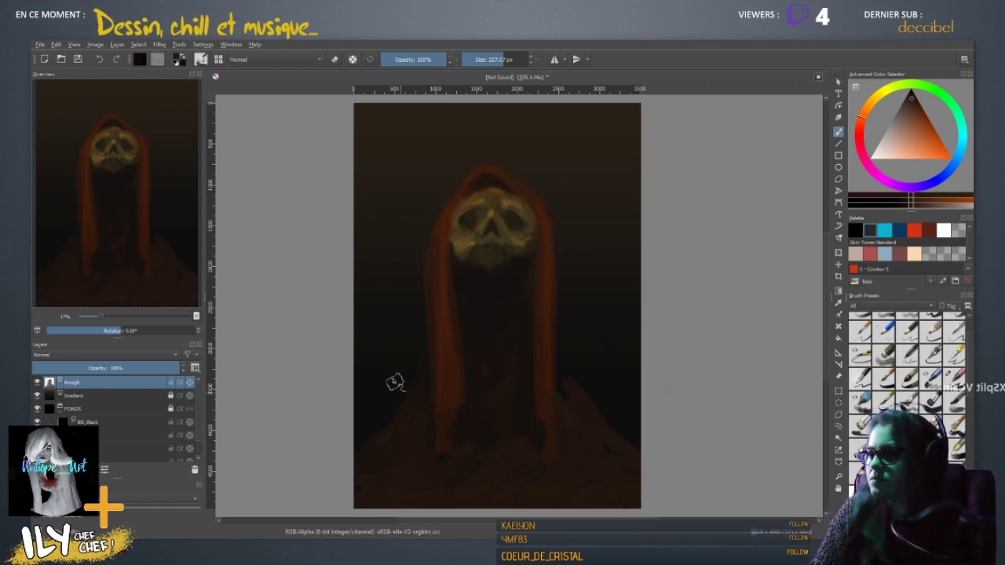
# - Erase the outer parts of the shoulders along the left and right edges of the canvas
pyautogui.press('e')
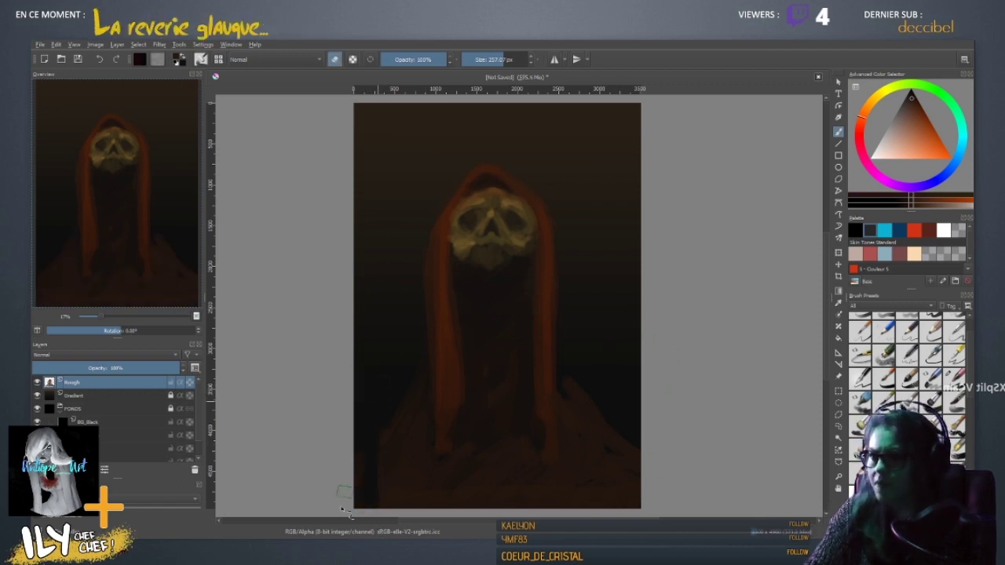
pyautogui.moveTo(630, 377); pyautogui.dragTo(638, 438)
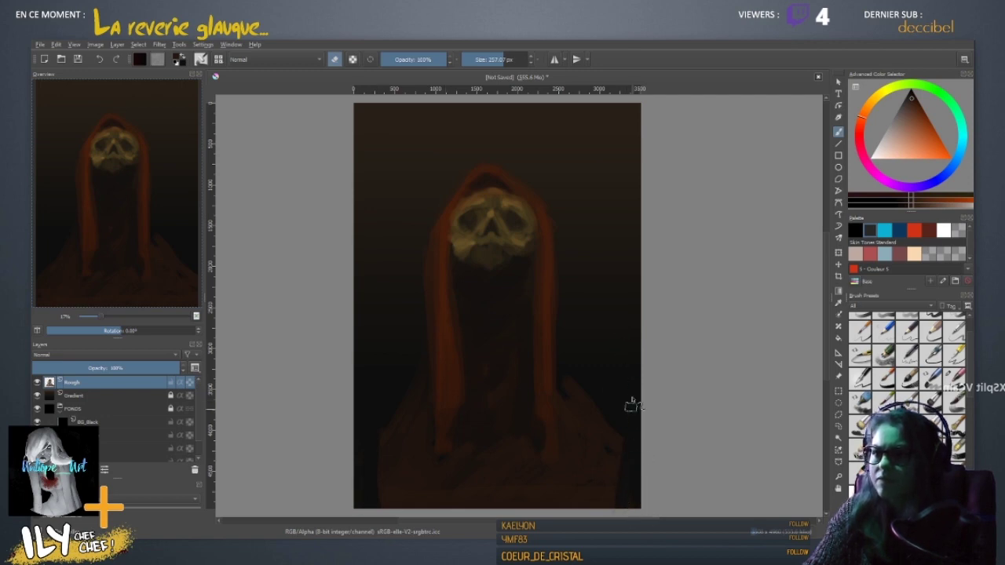
pyautogui.moveTo(629, 403); pyautogui.dragTo(633, 489)
pyautogui.moveTo(632, 442); pyautogui.dragTo(625, 503)
# - Extend the red drapes down to the canvas bottom and add dark red highlights to the left shoulder with sampled colors
pyautogui.moveTo(541, 420); pyautogui.dragTo(553, 371)
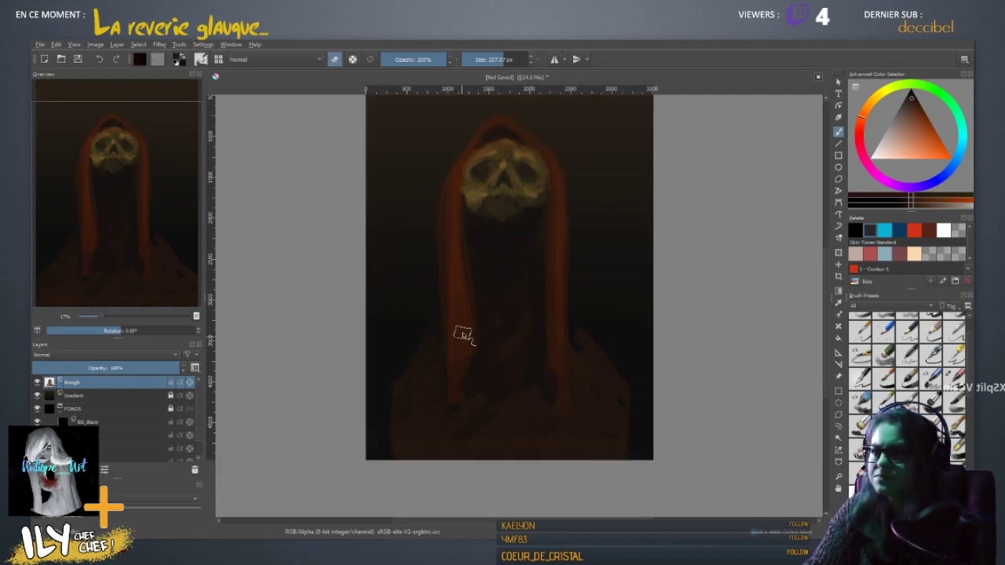
pyautogui.press('e')
pyautogui.keyDown('ctrl'); pyautogui.click(492, 361); pyautogui.keyUp('ctrl')
pyautogui.moveTo(463, 337); pyautogui.dragTo(459, 460)
pyautogui.moveTo(465, 360); pyautogui.dragTo(473, 489)
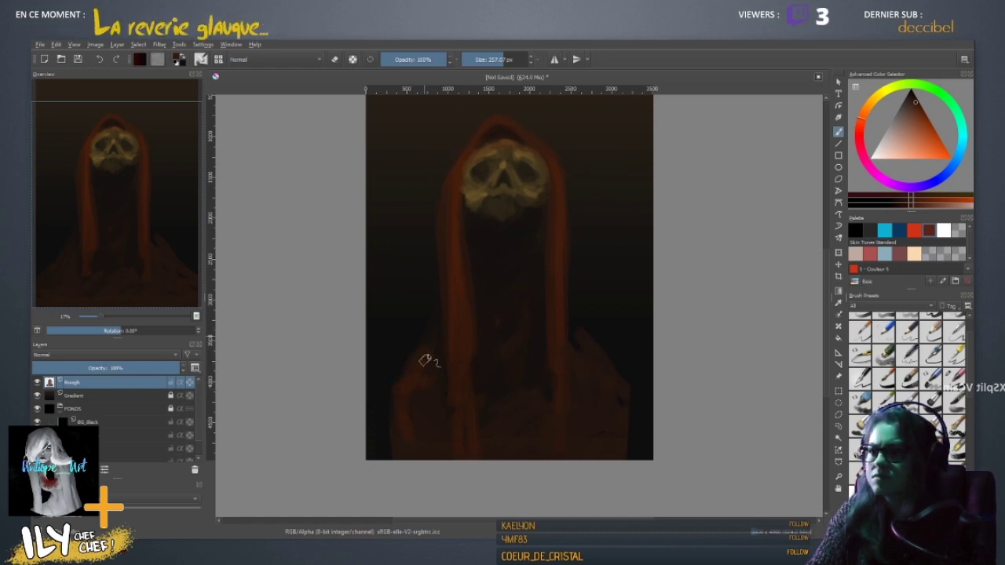
pyautogui.keyDown('ctrl'); pyautogui.click(420, 422); pyautogui.keyUp('ctrl')
pyautogui.moveTo(410, 401)
pyautogui.mouseDown()
pyautogui.moveTo(402, 454)
pyautogui.moveTo(409, 414)
pyautogui.mouseUp()
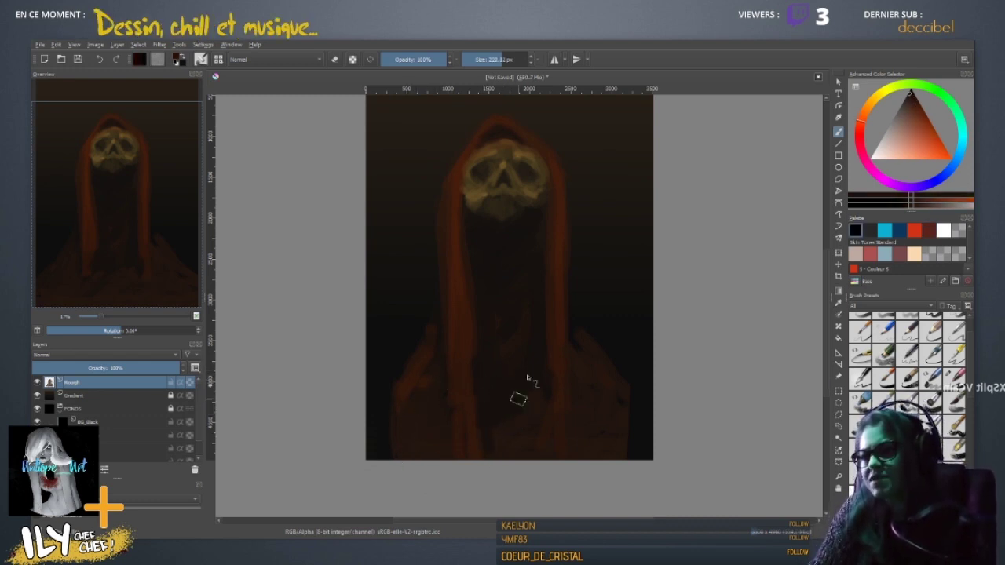
# - Block in the lower jaw beneath the skull with a dark ochre sampled from it, shading around the jaw with near-black
pyautogui.scroll(1, 538, 370)
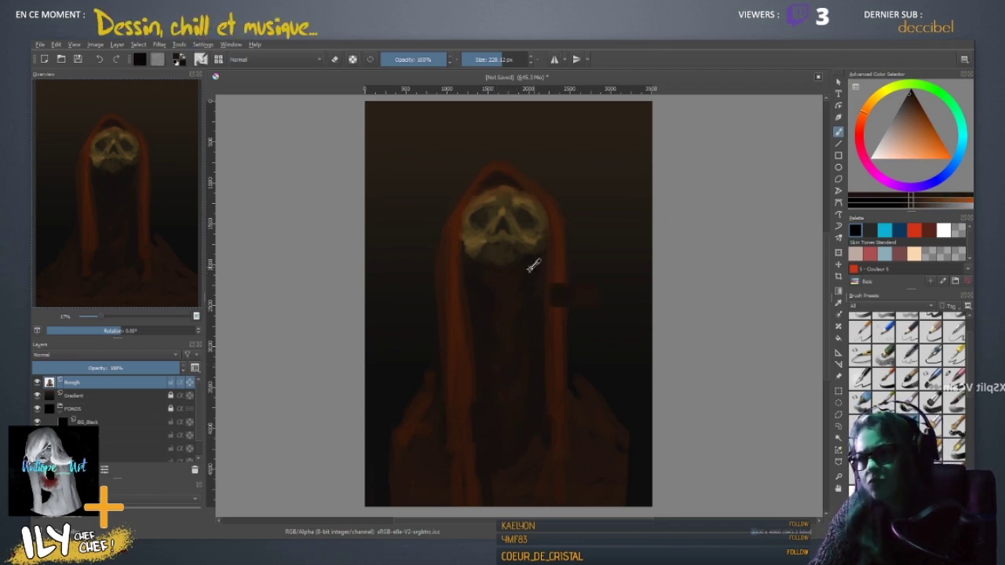
pyautogui.keyDown('ctrl'); pyautogui.click(486, 240); pyautogui.keyUp('ctrl')
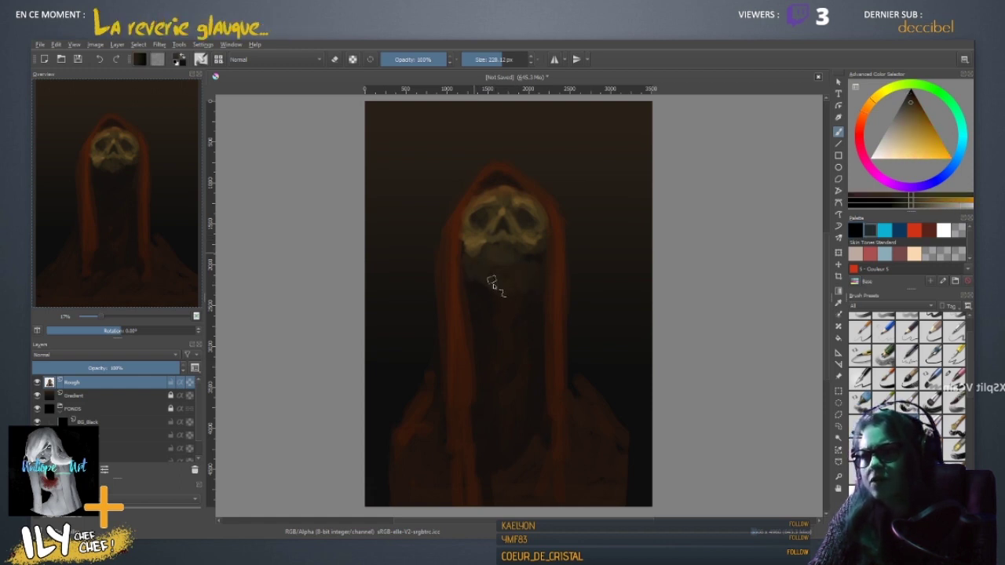
pyautogui.keyDown('ctrl'); pyautogui.click(471, 269); pyautogui.keyUp('ctrl')
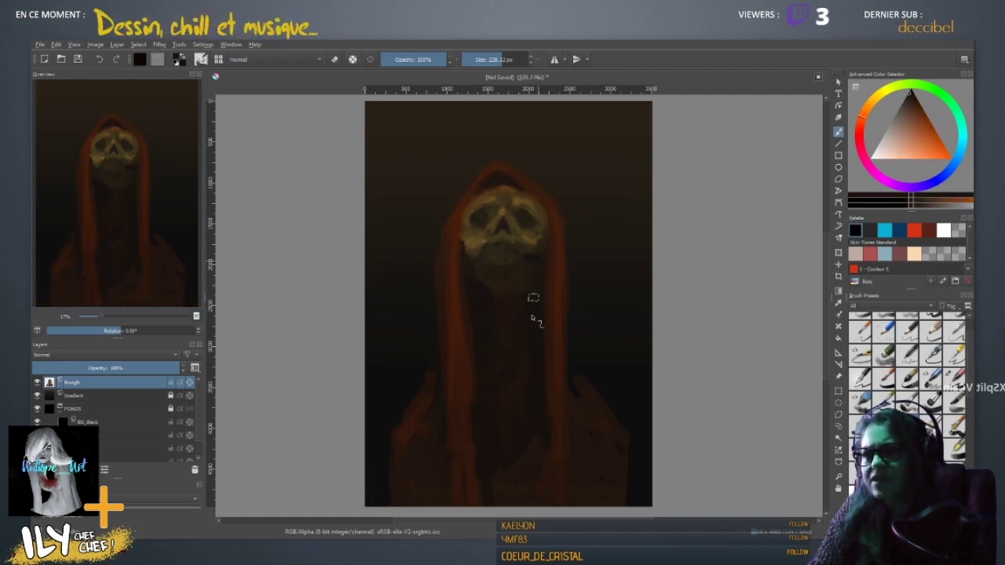
pyautogui.keyDown('ctrl'); pyautogui.click(489, 267); pyautogui.keyUp('ctrl')
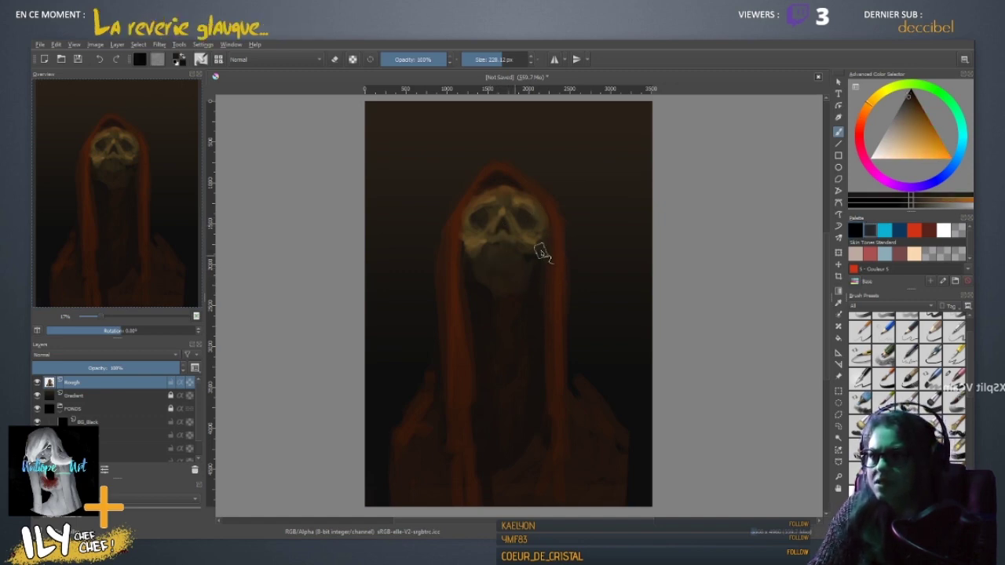
# - Darken the mouth gap below the upper jaw with a near-black brown and refine the jaw's sides using a smaller brush
pyautogui.click(909, 94)
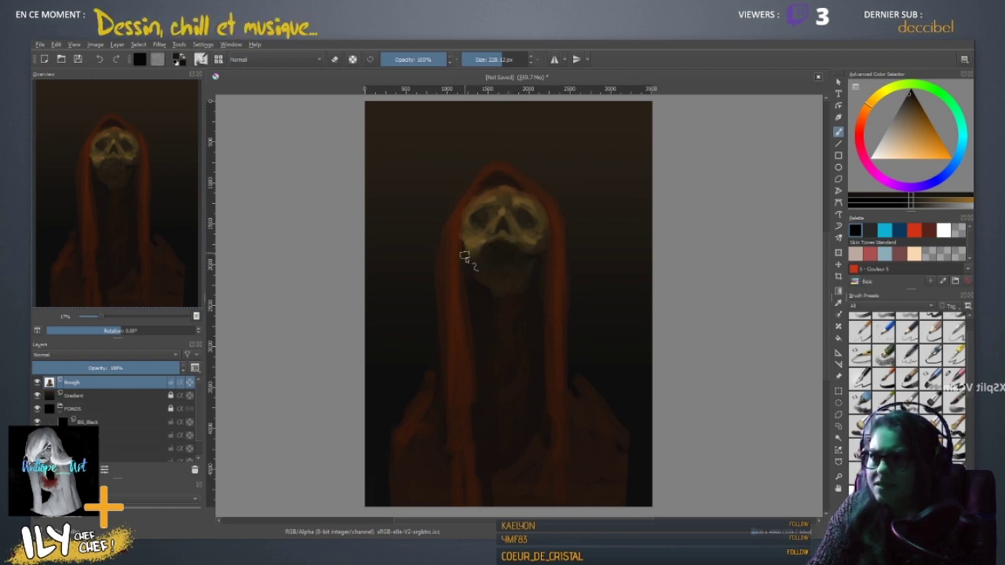
pyautogui.keyDown('shift'); pyautogui.moveTo(479, 262); pyautogui.dragTo(465, 255); pyautogui.keyUp('shift')
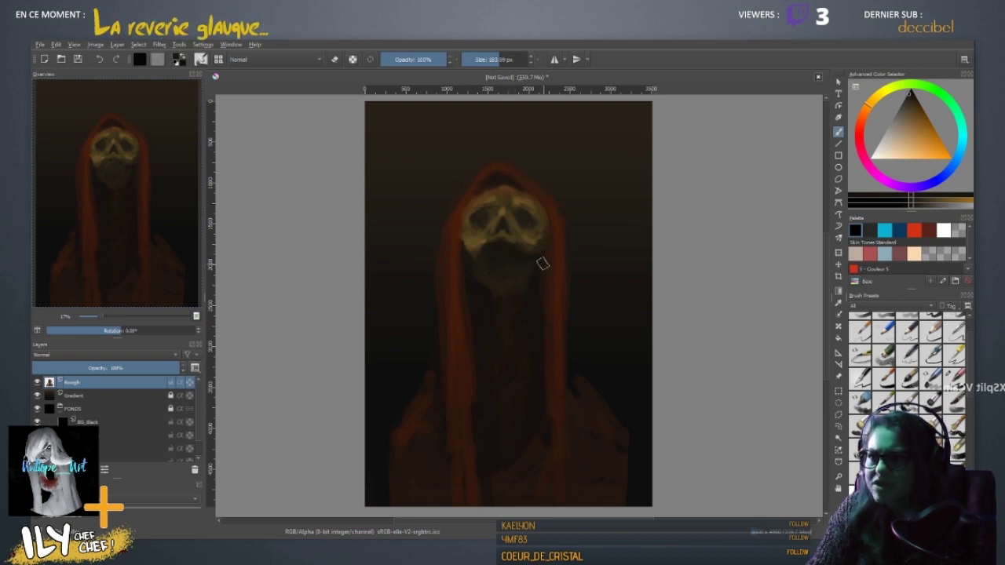
pyautogui.keyDown('shift'); pyautogui.moveTo(543, 263); pyautogui.dragTo(540, 256); pyautogui.keyUp('shift')
pyautogui.keyDown('ctrl'); pyautogui.click(511, 274); pyautogui.keyUp('ctrl')
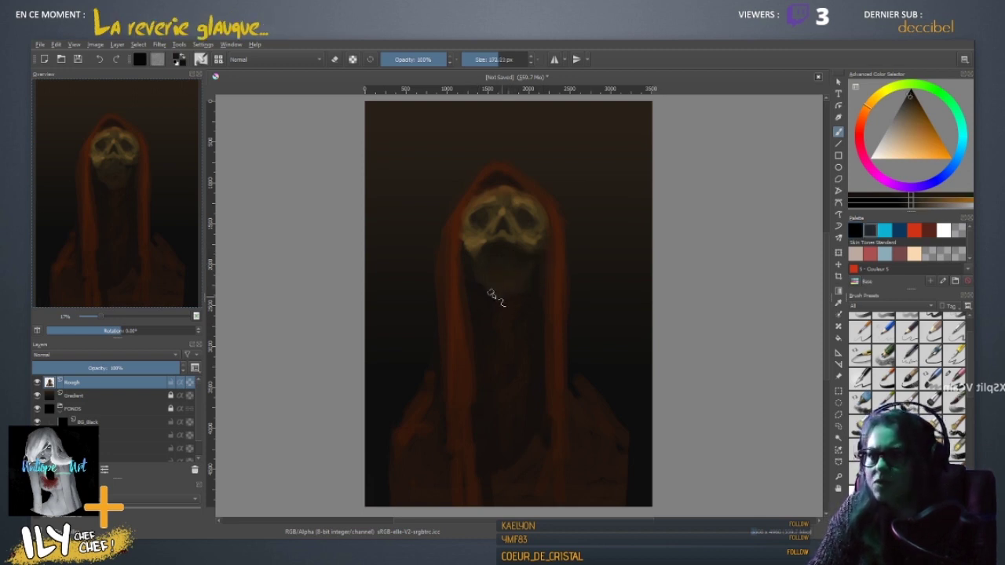
pyautogui.keyDown('ctrl'); pyautogui.click(485, 264); pyautogui.keyUp('ctrl')
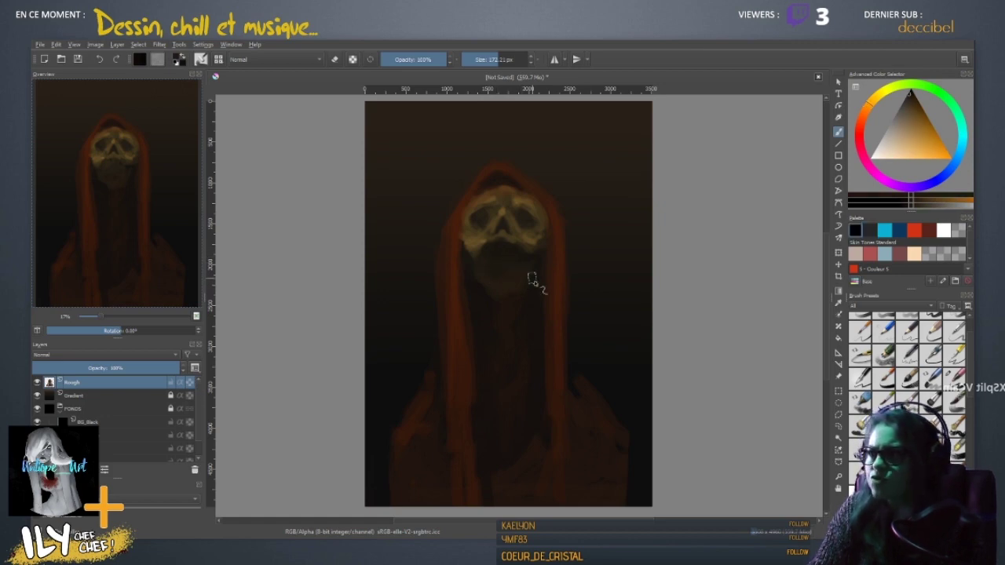
# - Soften the chin and the transition to the neck with dark brown sampled from the jaw, adjusting the brush size
pyautogui.keyDown('shift'); pyautogui.moveTo(497, 258); pyautogui.dragTo(500, 257); pyautogui.keyUp('shift')
pyautogui.keyDown('ctrl'); pyautogui.click(500, 288); pyautogui.keyUp('ctrl')
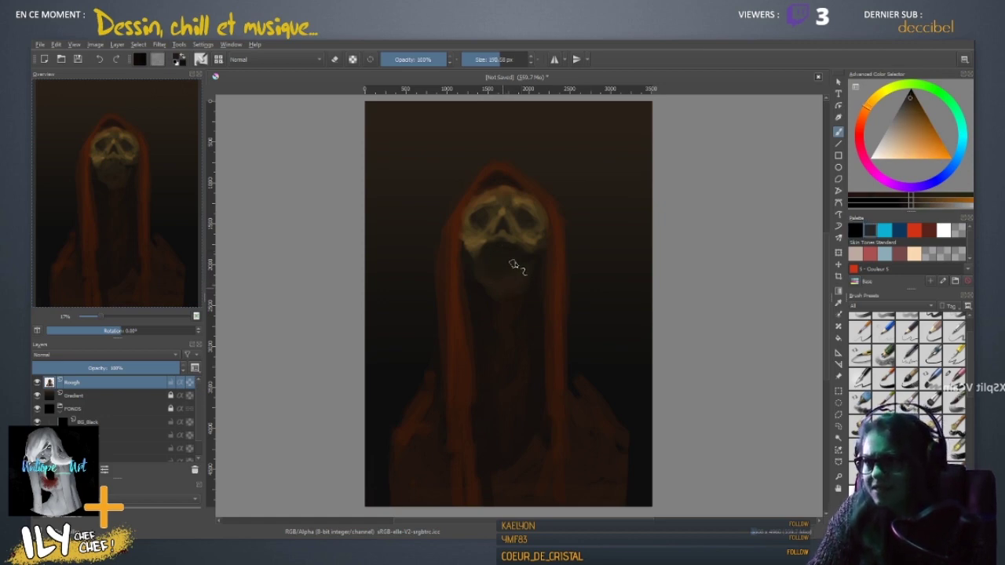
pyautogui.moveTo(520, 293)
pyautogui.keyDown('shift'); pyautogui.mouseDown()
pyautogui.moveTo(523, 260)
pyautogui.moveTo(506, 292)
pyautogui.moveTo(484, 296)
pyautogui.mouseUp(); pyautogui.keyUp('shift')
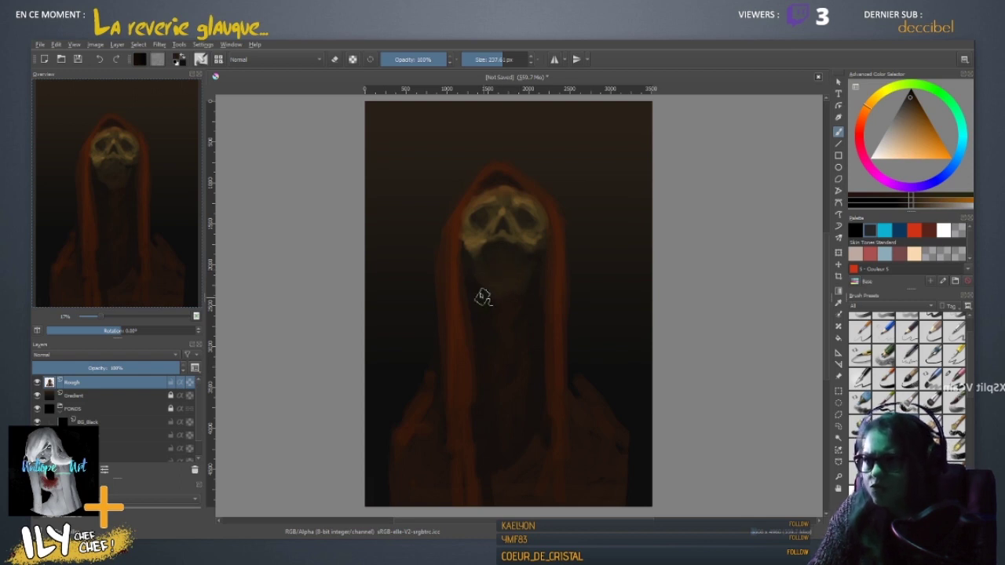
pyautogui.keyDown('ctrl'); pyautogui.click(484, 296); pyautogui.keyUp('ctrl')
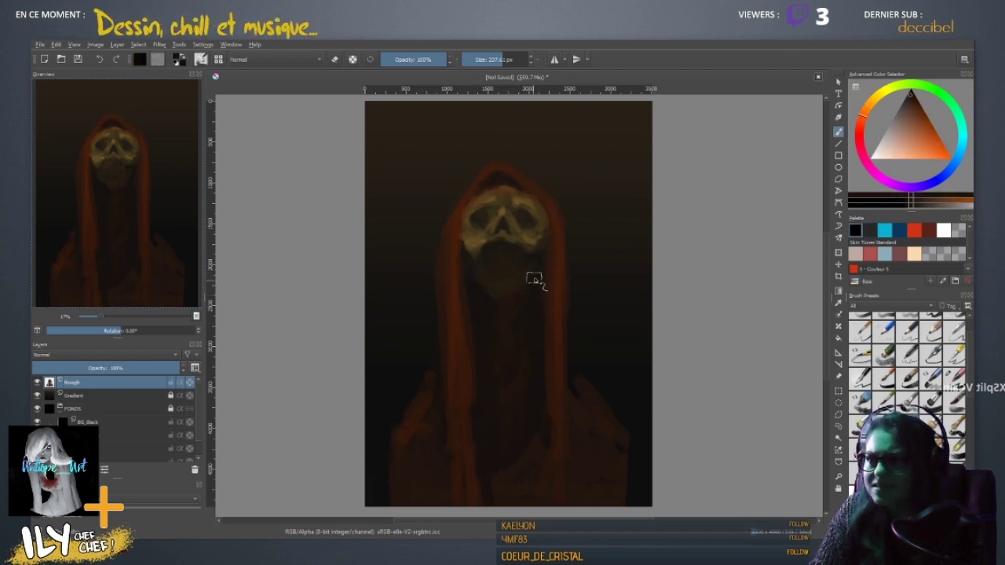
# - Refine the shading of the lower jaw and chin with near-black and dark ochre tones sampled from the painting, reducing the brush size
pyautogui.keyDown('shift'); pyautogui.moveTo(532, 312); pyautogui.dragTo(531, 311); pyautogui.keyUp('shift')
pyautogui.keyDown('ctrl'); pyautogui.click(536, 276); pyautogui.keyUp('ctrl')
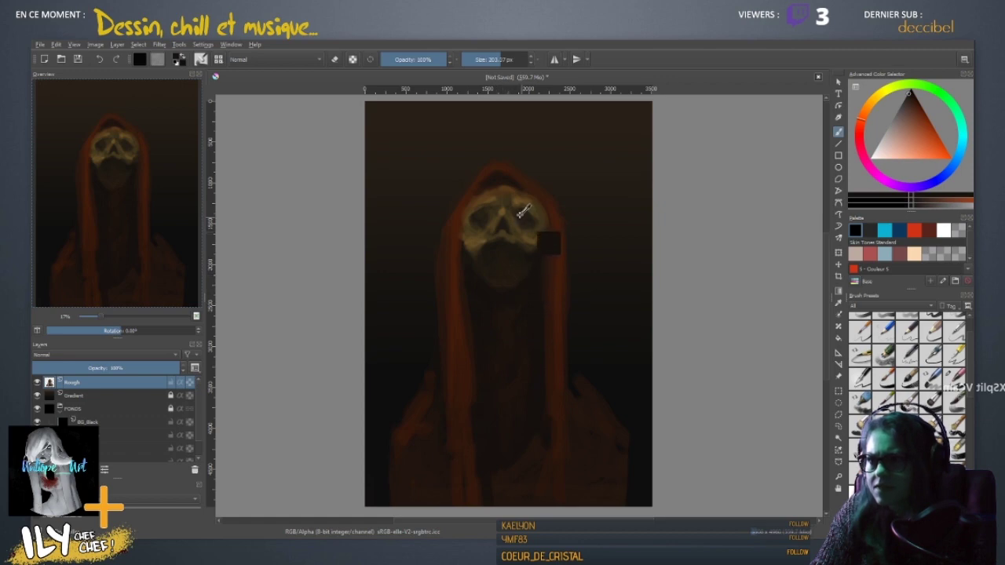
pyautogui.keyDown('ctrl'); pyautogui.click(510, 268); pyautogui.keyUp('ctrl')
pyautogui.keyDown('ctrl'); pyautogui.click(501, 267); pyautogui.keyUp('ctrl')
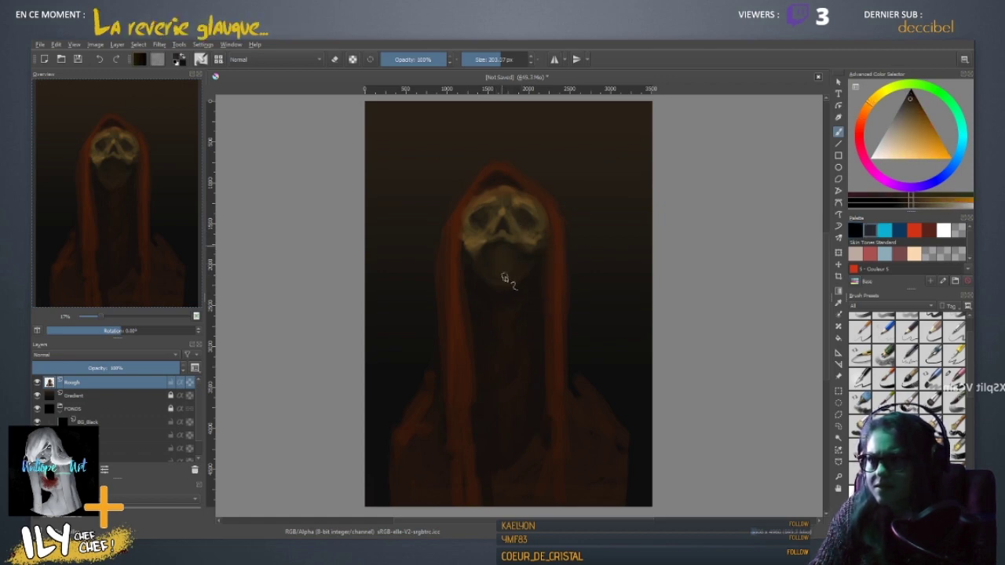
pyautogui.keyDown('ctrl'); pyautogui.click(508, 250); pyautogui.keyUp('ctrl')
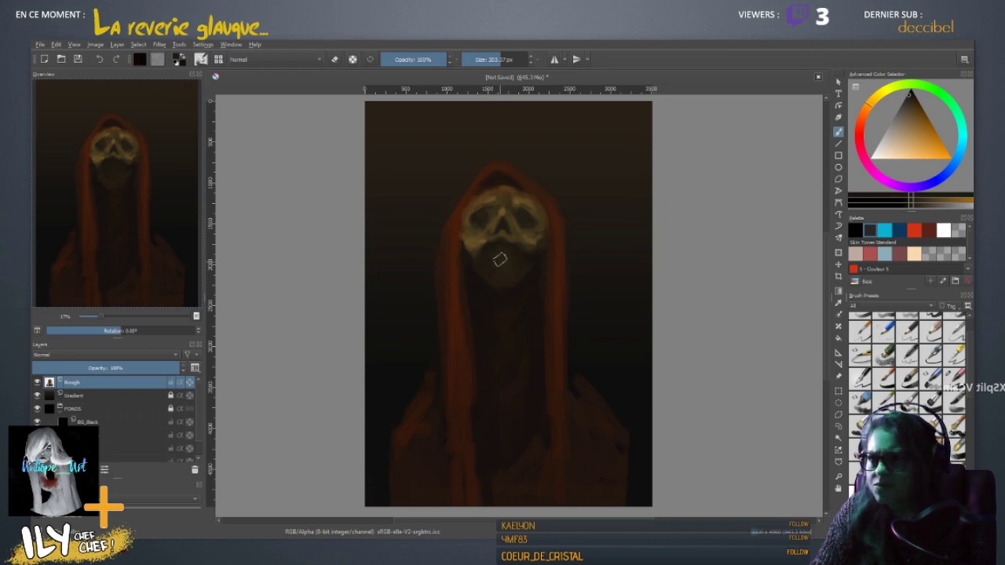
pyautogui.keyDown('shift'); pyautogui.moveTo(494, 258); pyautogui.dragTo(489, 257); pyautogui.keyUp('shift')
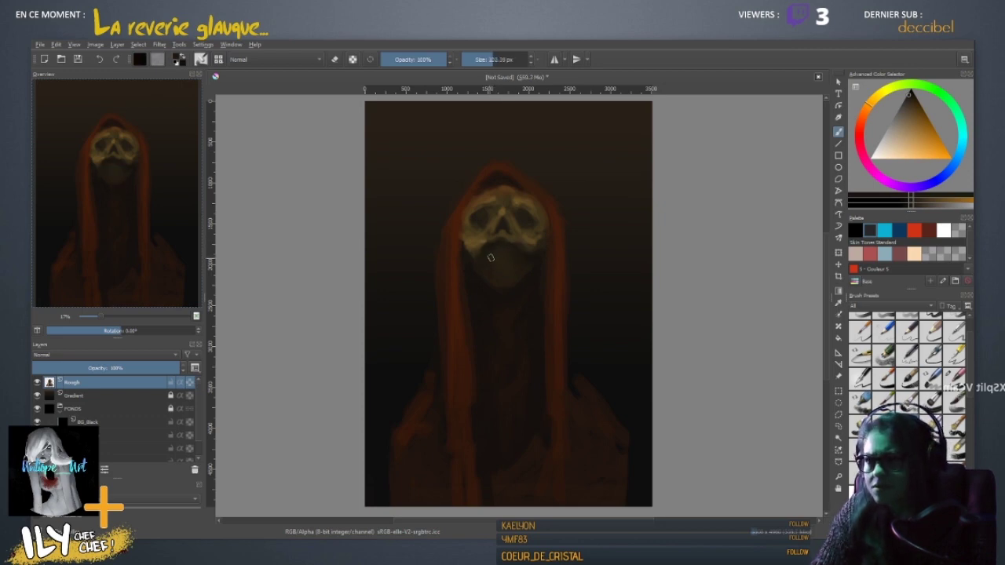
# - Join the jaw's sides to the cheekbones with sampled ochres, and brighten the nose ridge and cheekbones with a lighter ochre
pyautogui.keyDown('ctrl'); pyautogui.click(490, 240); pyautogui.keyUp('ctrl')
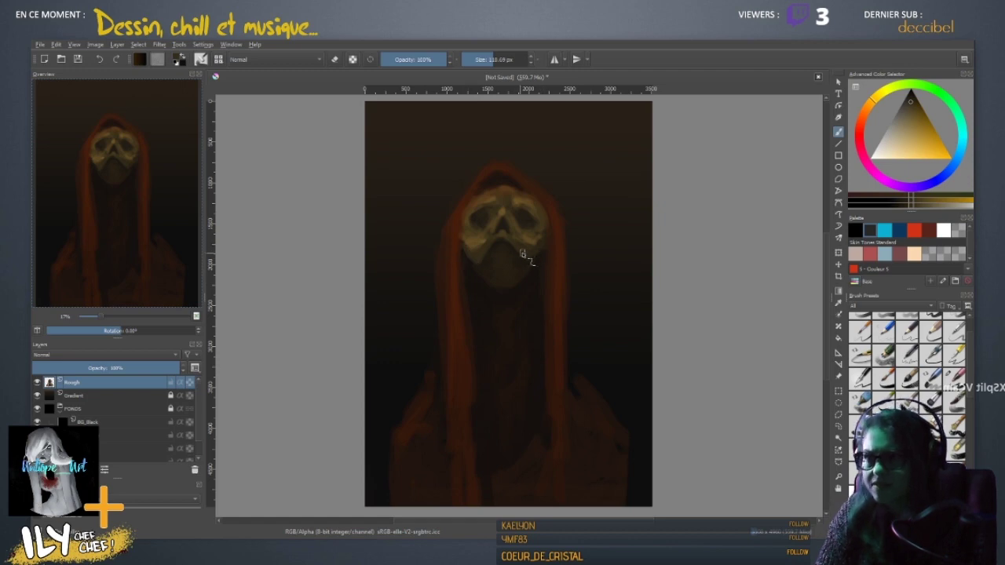
pyautogui.keyDown('ctrl'); pyautogui.click(533, 253); pyautogui.keyUp('ctrl')
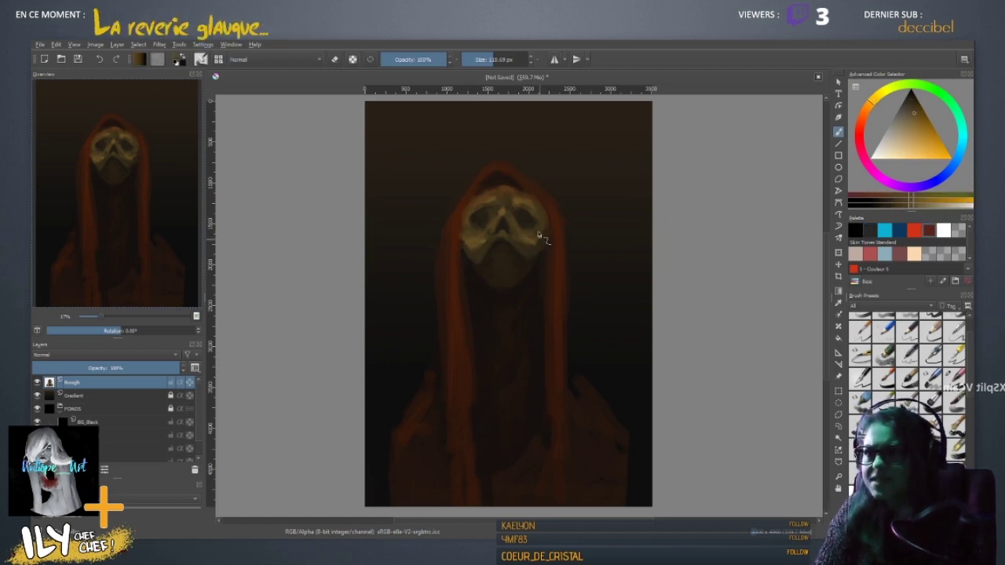
pyautogui.keyDown('shift'); pyautogui.moveTo(505, 219); pyautogui.dragTo(493, 219); pyautogui.keyUp('shift')
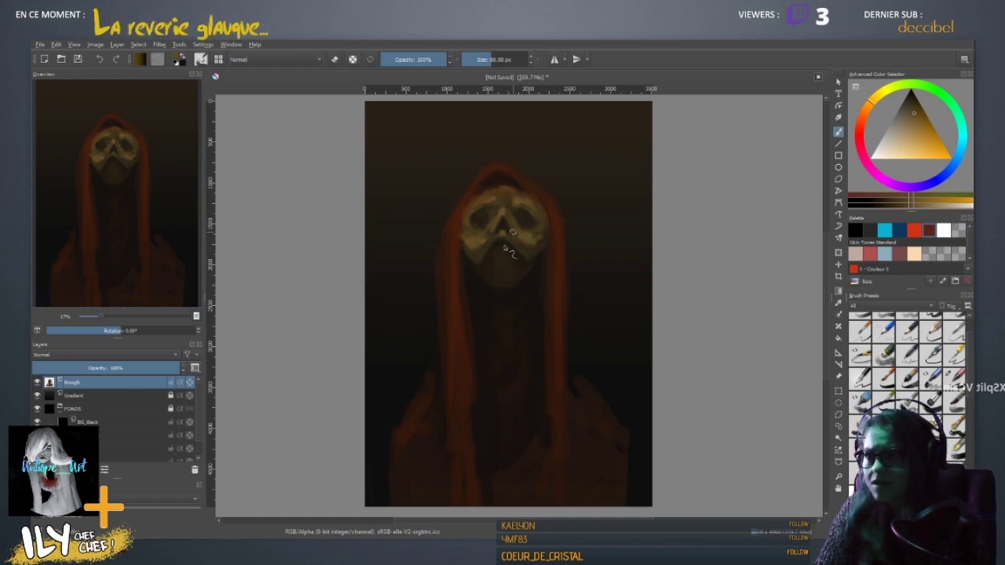
pyautogui.click(921, 134)
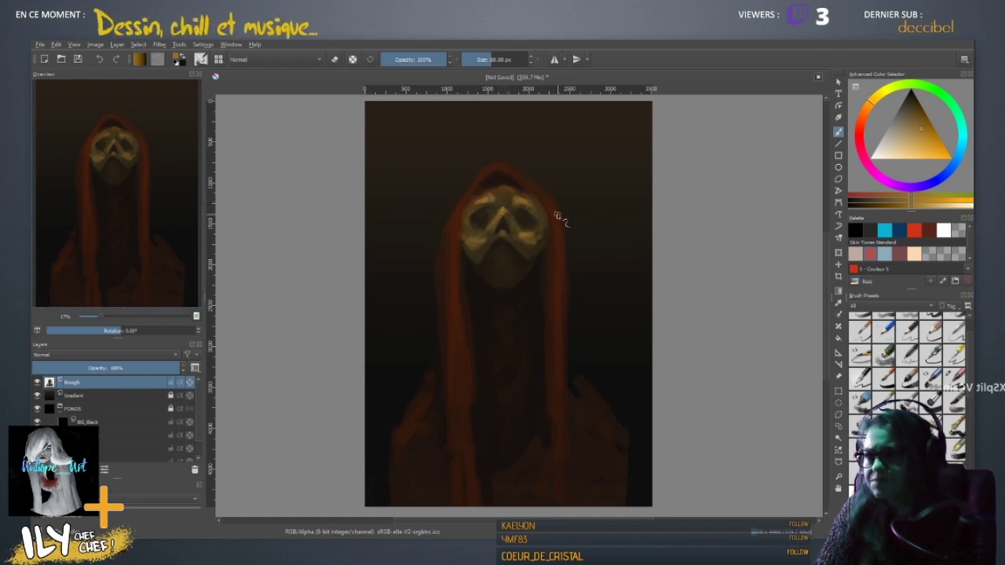
pyautogui.hotkey('ctrl', '-')
pyautogui.hotkey('ctrl', '+')
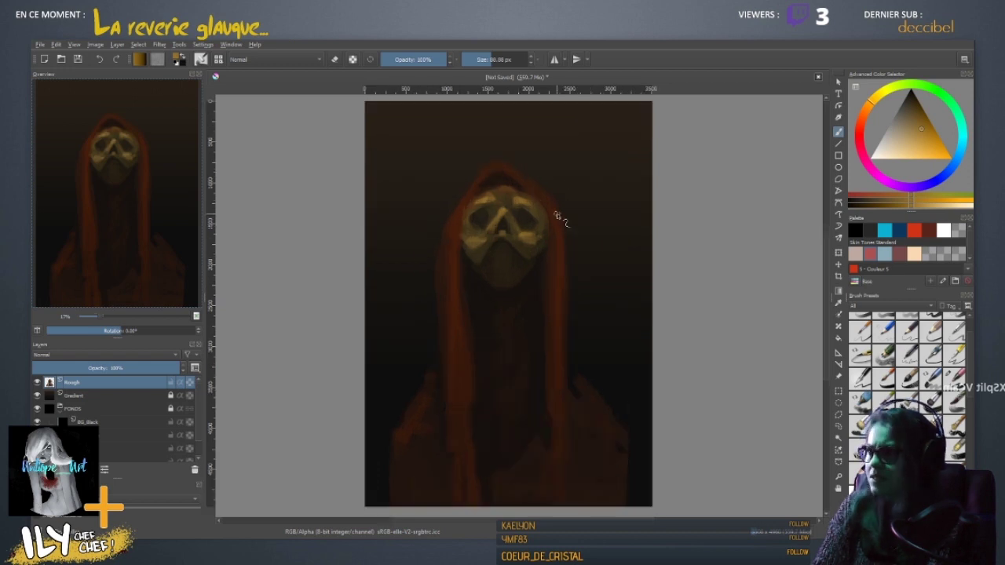
# - Sample the veil's dark red with a slightly larger brush and save the painting as Oligarque.kra
pyautogui.keyDown('shift'); pyautogui.moveTo(516, 307); pyautogui.dragTo(518, 306); pyautogui.keyUp('shift')
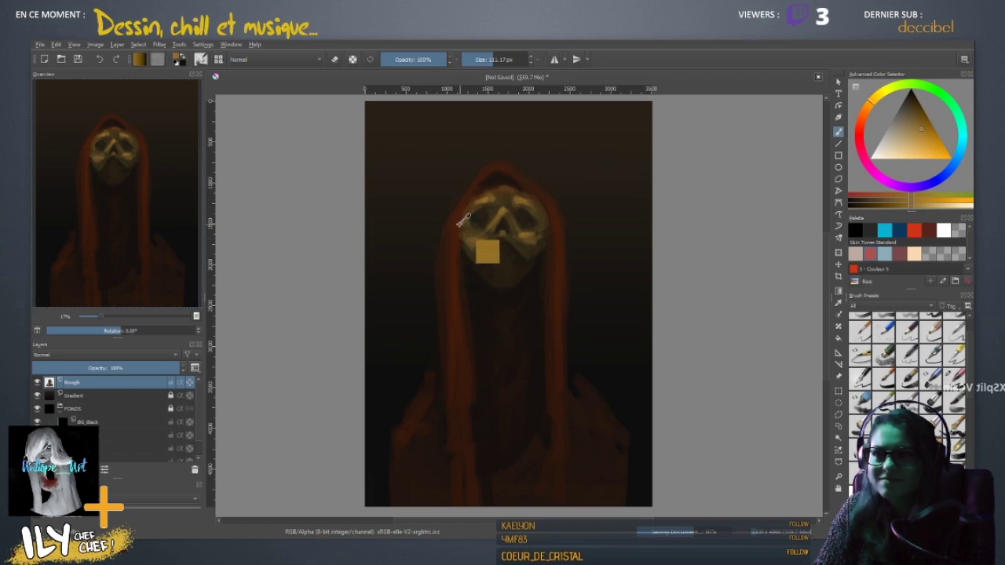
pyautogui.keyDown('ctrl'); pyautogui.click(458, 287); pyautogui.keyUp('ctrl')
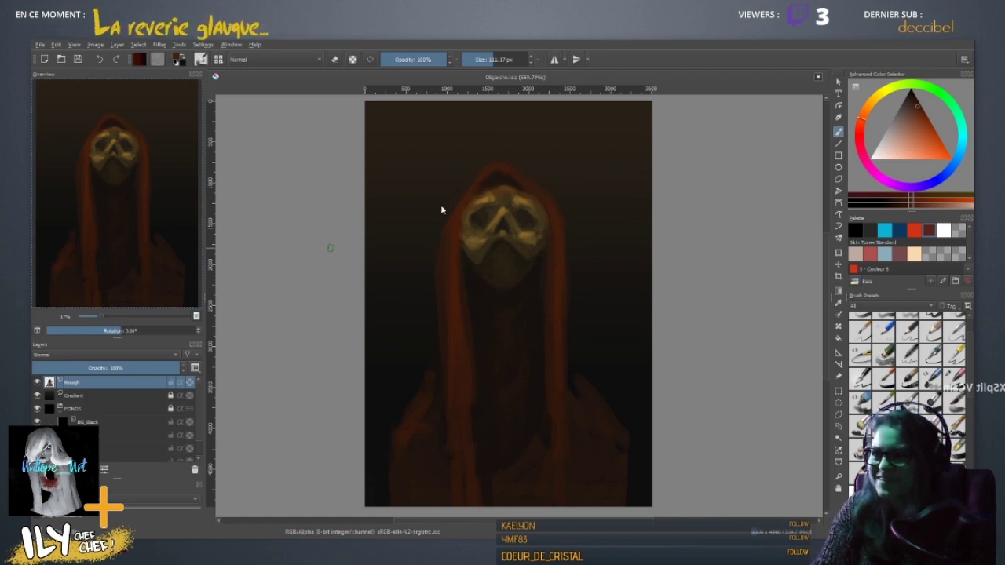
pyautogui.hotkey('ctrl', 's')
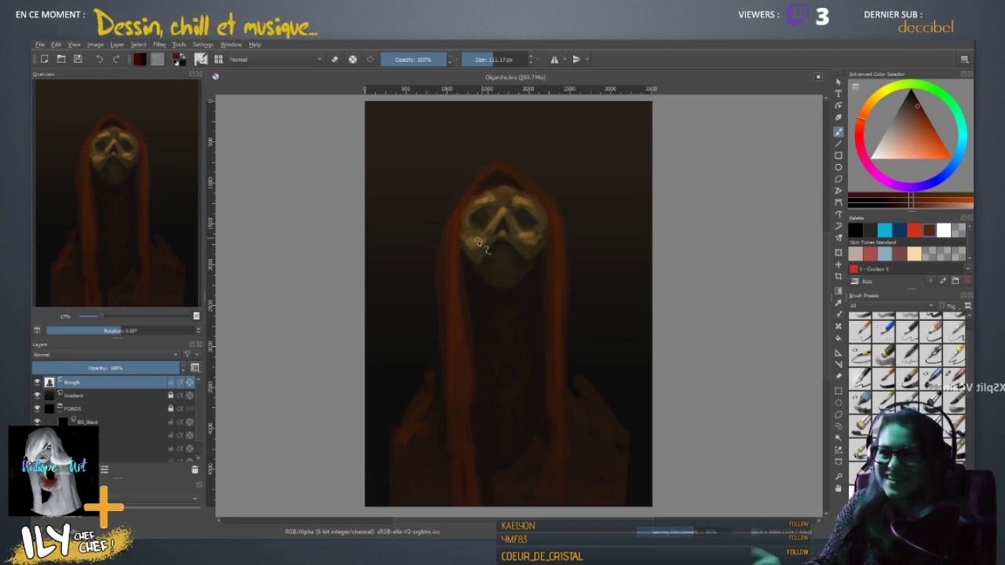
# - Paint ochre highlights along the left edge of the hood up to its peak, using an ochre sampled from the skull
pyautogui.click(940, 139)
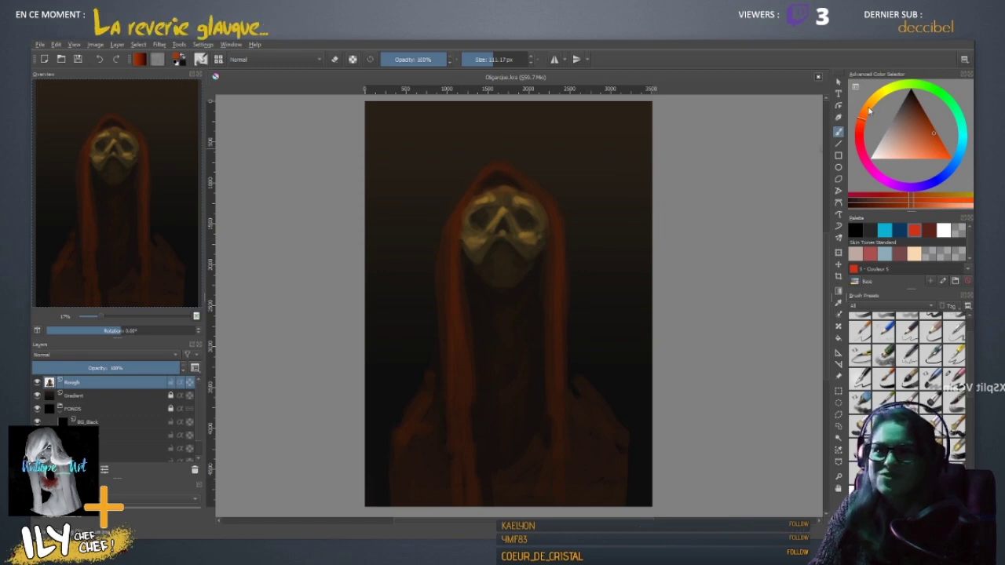
pyautogui.moveTo(870, 111); pyautogui.dragTo(875, 98)
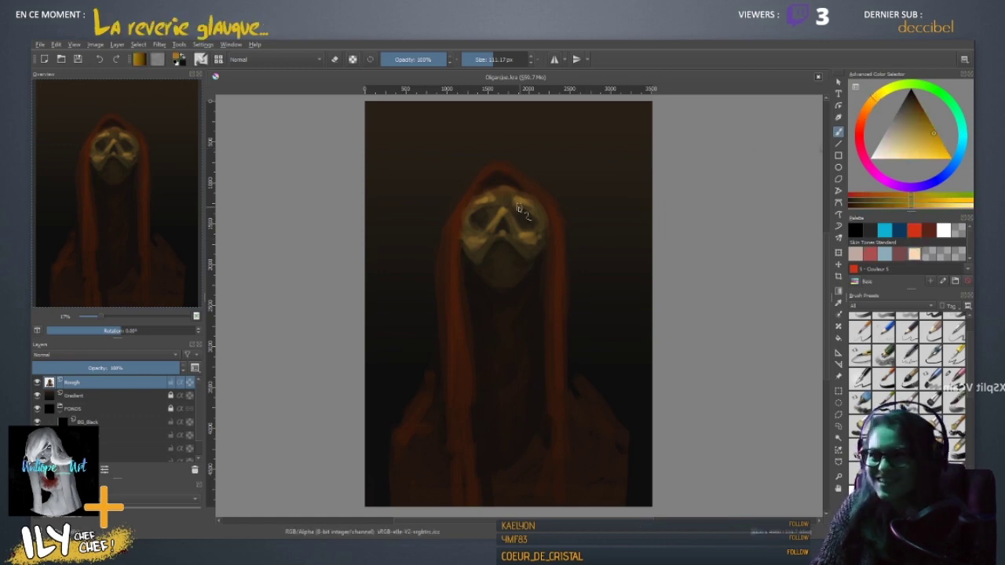
pyautogui.keyDown('ctrl'); pyautogui.click(521, 211); pyautogui.keyUp('ctrl')
pyautogui.moveTo(469, 193); pyautogui.dragTo(461, 232)
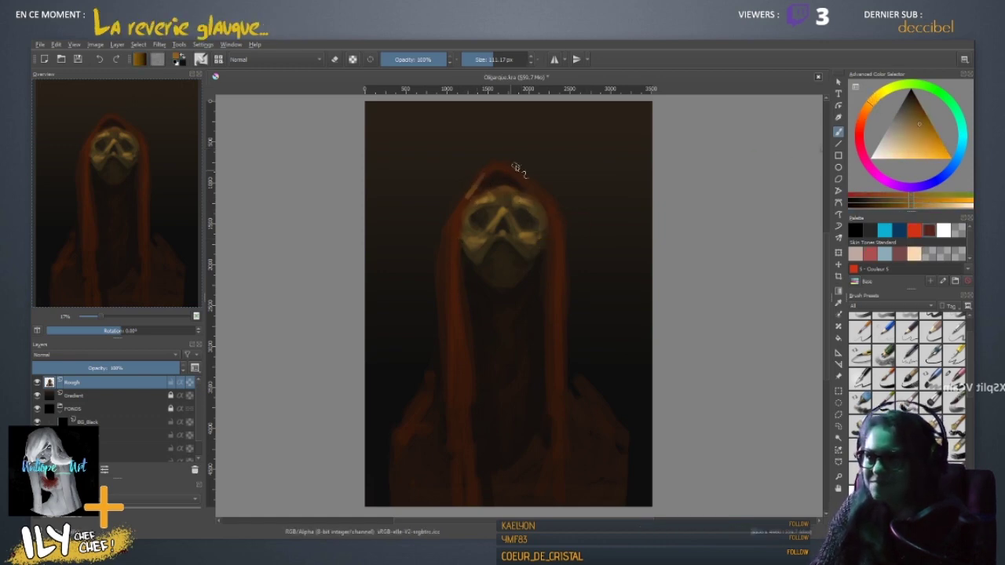
pyautogui.moveTo(515, 168)
pyautogui.mouseDown()
pyautogui.moveTo(528, 197)
pyautogui.moveTo(485, 172)
pyautogui.mouseUp()
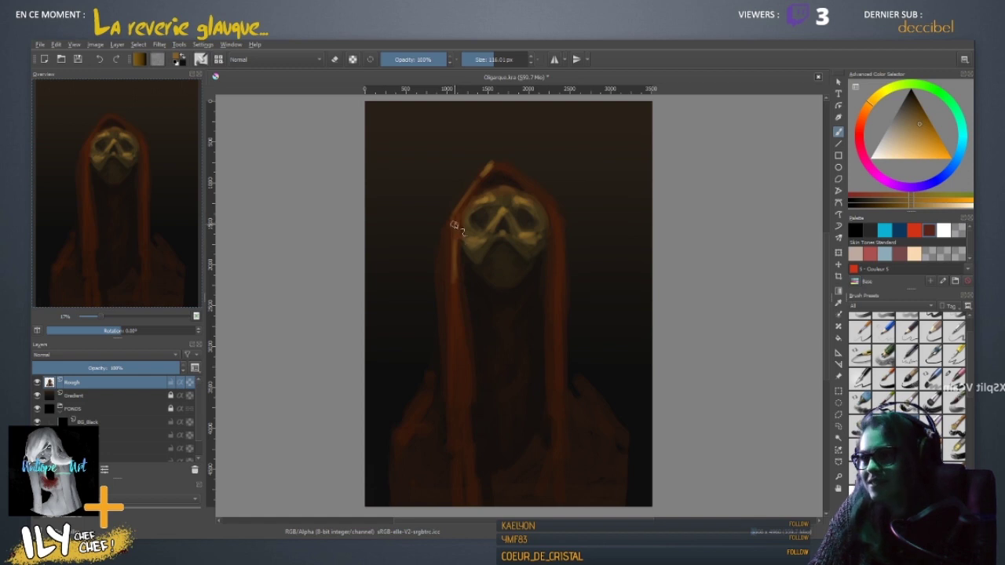
# - Blend the ochre highlights into the upper left drape and hood with reddish browns sampled from the veil
pyautogui.keyDown('ctrl'); pyautogui.click(451, 289); pyautogui.keyUp('ctrl')
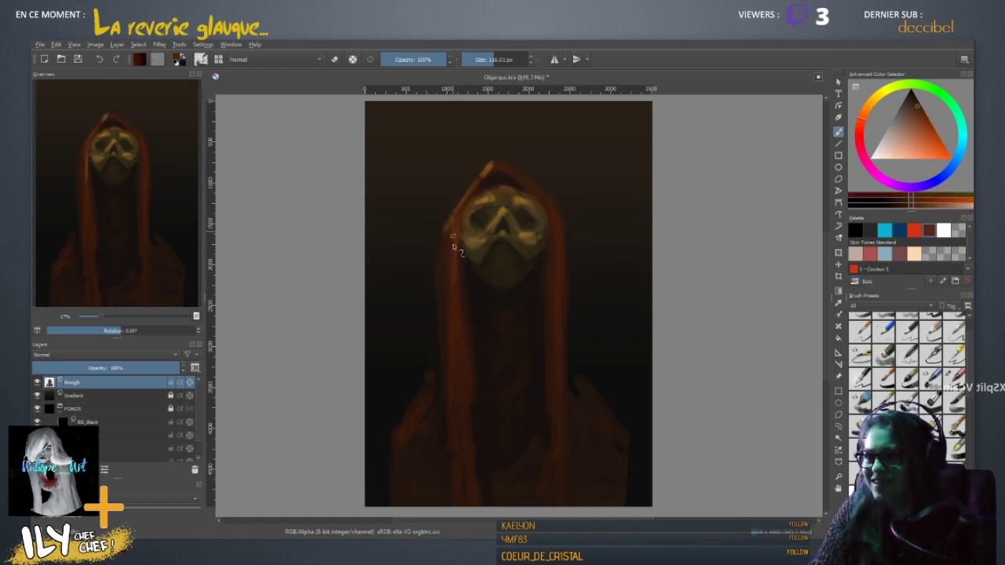
pyautogui.moveTo(516, 175); pyautogui.dragTo(518, 229)
pyautogui.keyDown('ctrl'); pyautogui.click(460, 275); pyautogui.keyUp('ctrl')
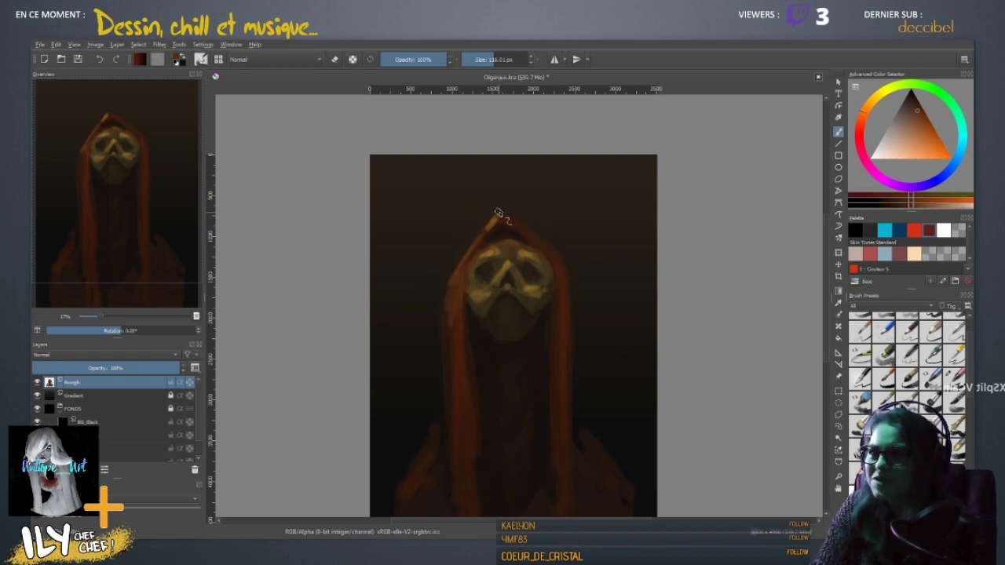
pyautogui.keyDown('ctrl'); pyautogui.click(480, 375); pyautogui.keyUp('ctrl')
# - Deepen the shadow between the skull's left cheek and the veil with a very dark red
pyautogui.click(916, 101)
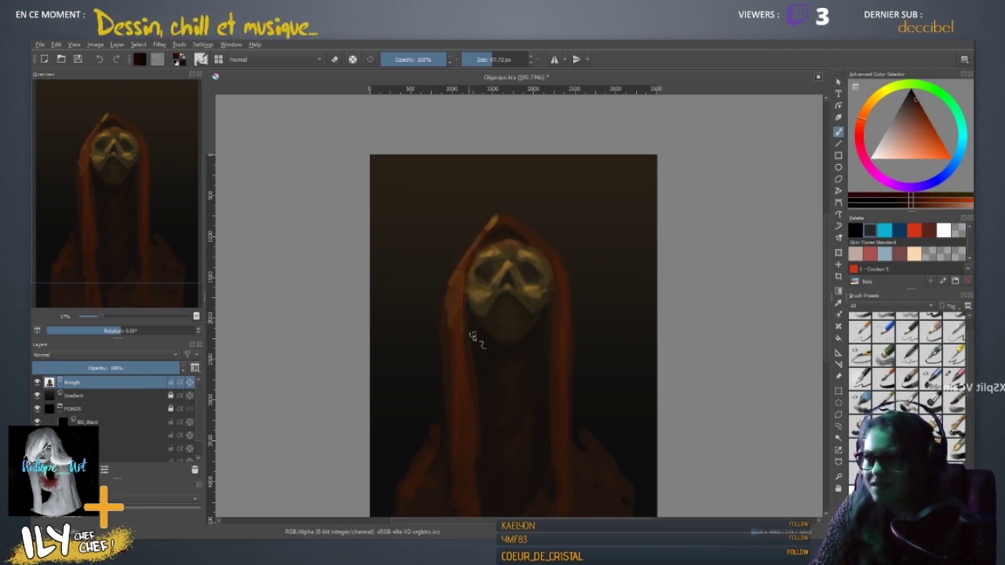
pyautogui.moveTo(473, 306); pyautogui.dragTo(469, 298)
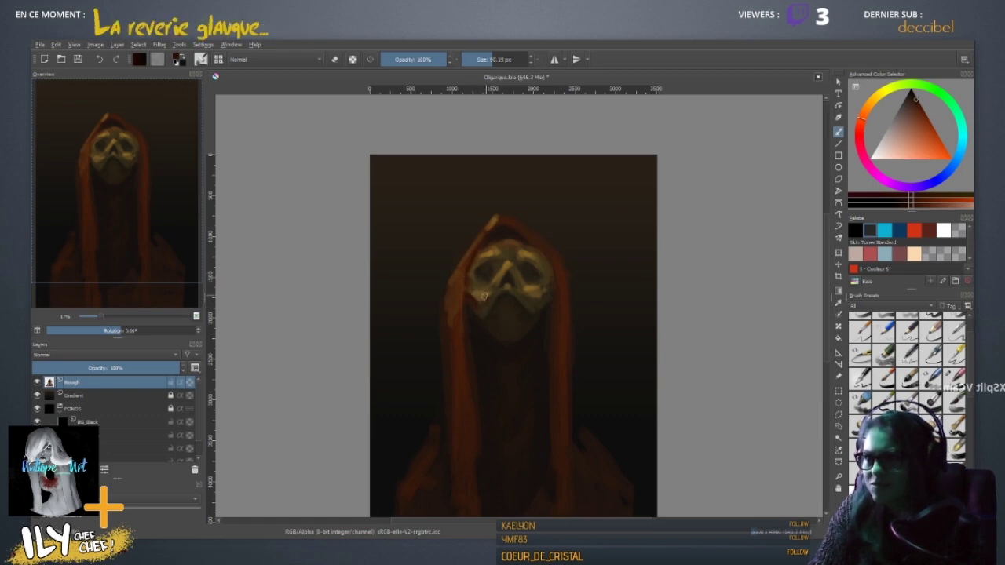
pyautogui.moveTo(483, 296)
pyautogui.mouseDown()
pyautogui.moveTo(471, 276)
pyautogui.moveTo(535, 345)
pyautogui.moveTo(474, 273)
pyautogui.mouseUp()
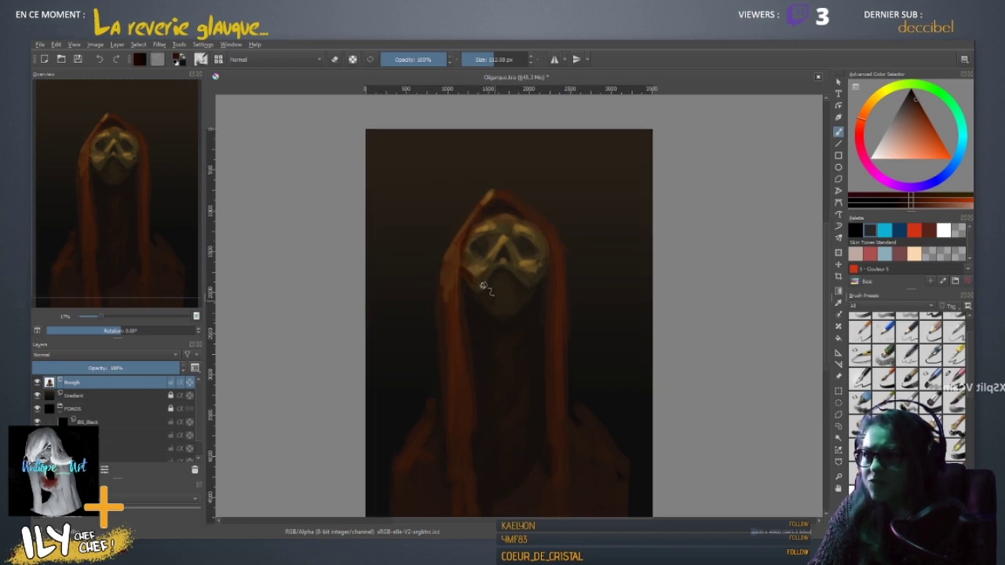
# - Redefine the skull's left cheek and jaw edge against the veil with dark browns and ochres sampled nearby, using a smaller brush
pyautogui.keyDown('ctrl'); pyautogui.click(480, 288); pyautogui.keyUp('ctrl')
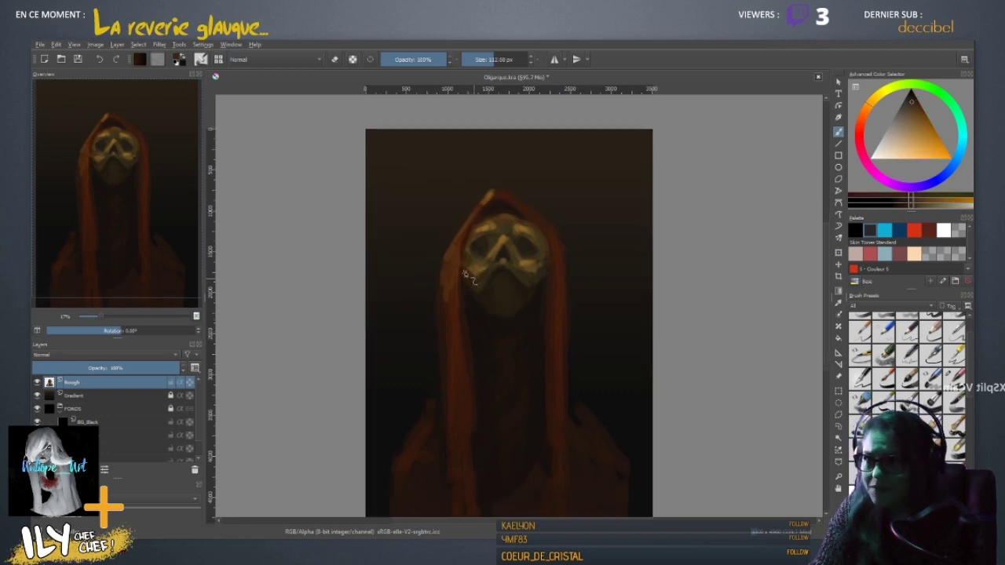
pyautogui.keyDown('ctrl'); pyautogui.click(476, 266); pyautogui.keyUp('ctrl')
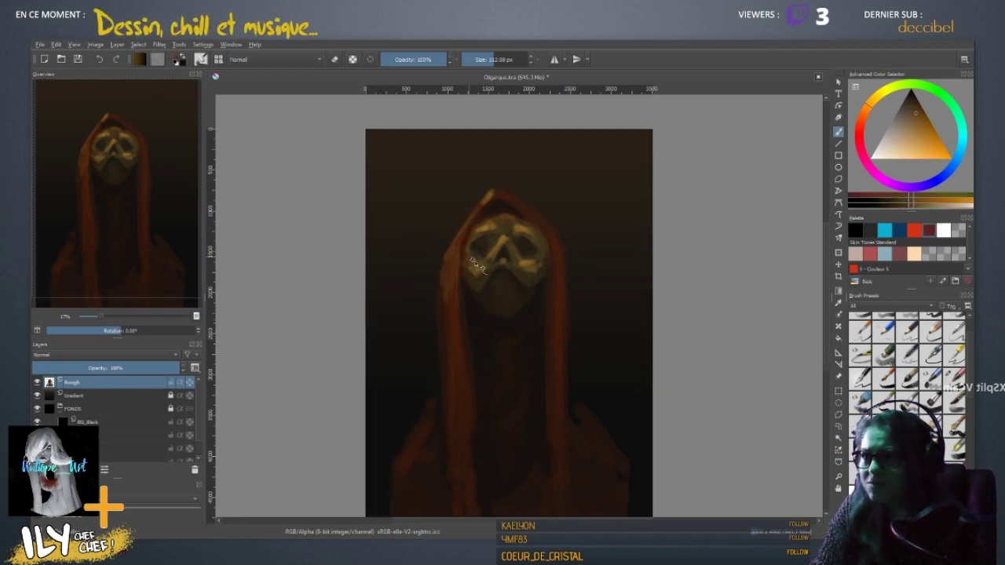
pyautogui.keyDown('ctrl'); pyautogui.click(466, 256); pyautogui.keyUp('ctrl')
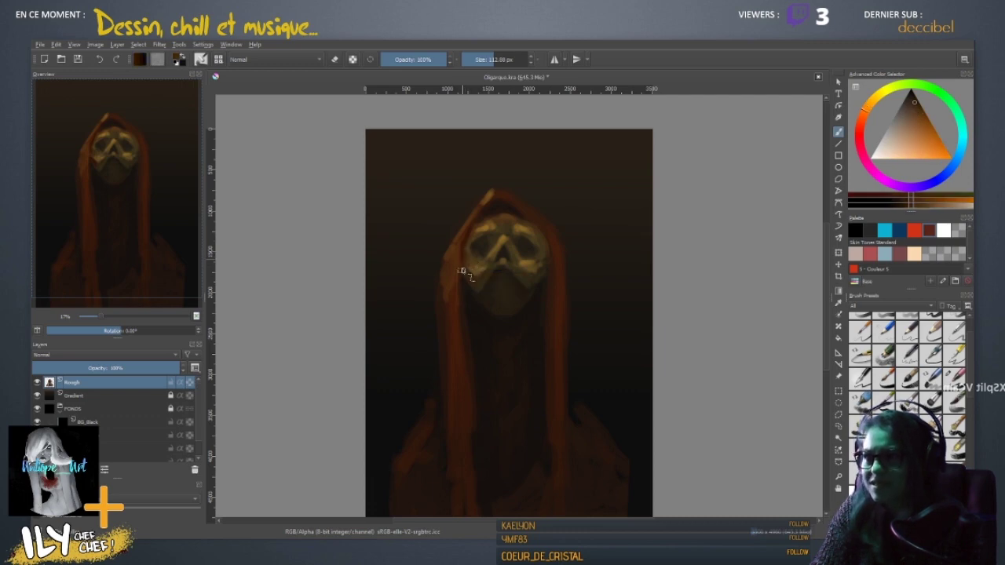
pyautogui.keyDown('ctrl'); pyautogui.click(489, 210); pyautogui.keyUp('ctrl')
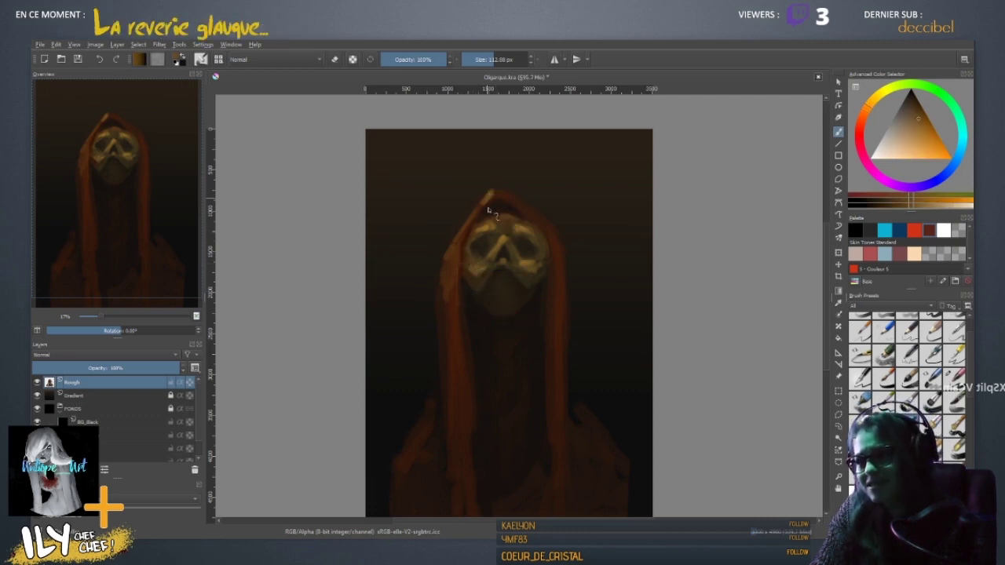
pyautogui.moveTo(475, 282); pyautogui.dragTo(474, 280)
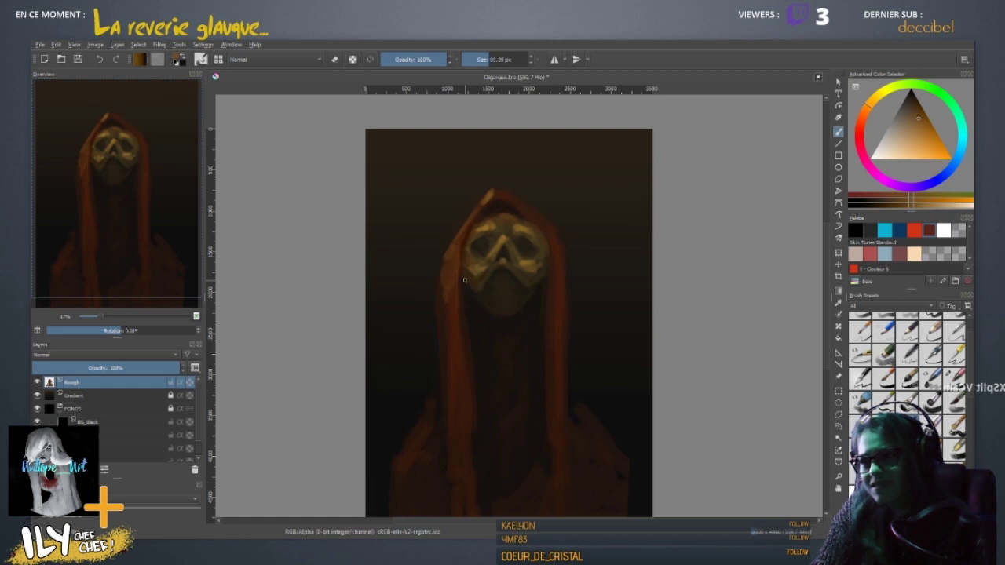
pyautogui.keyDown('ctrl'); pyautogui.click(485, 271); pyautogui.keyUp('ctrl')
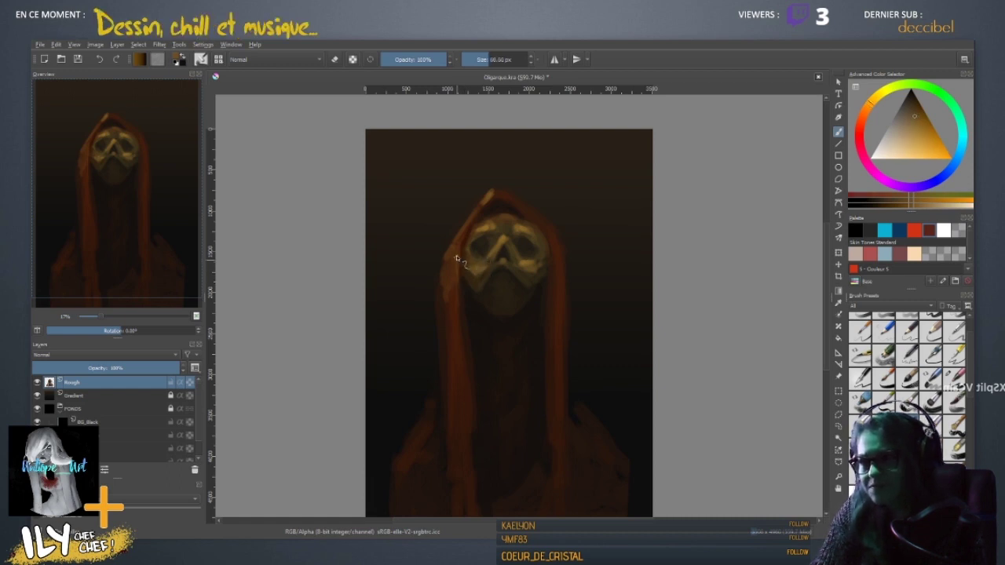
# - Repaint the top and inner edges of the hood with a brighter dark red, toning down the ochre at its peak
pyautogui.keyDown('ctrl'); pyautogui.click(540, 222); pyautogui.keyUp('ctrl')
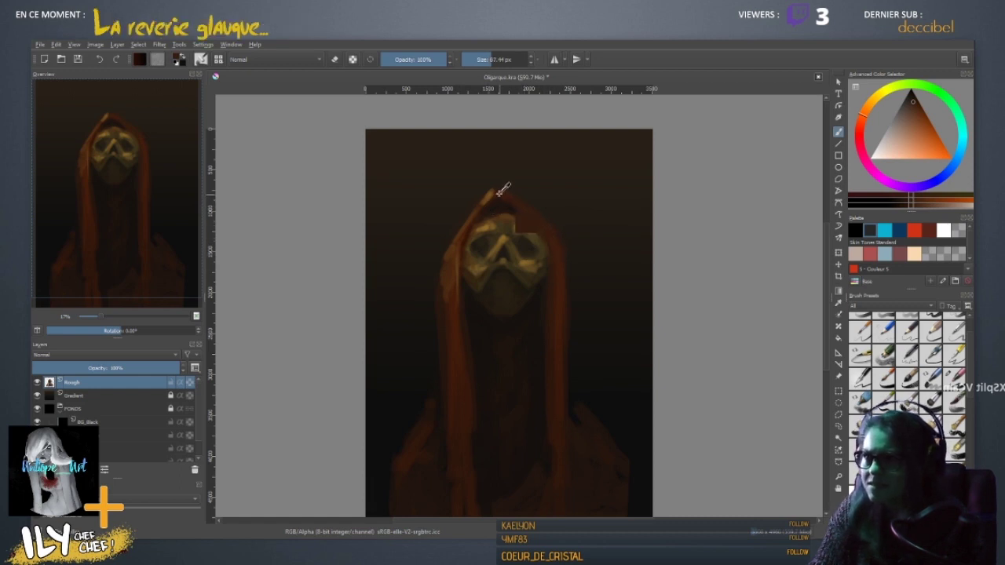
pyautogui.click(922, 118)
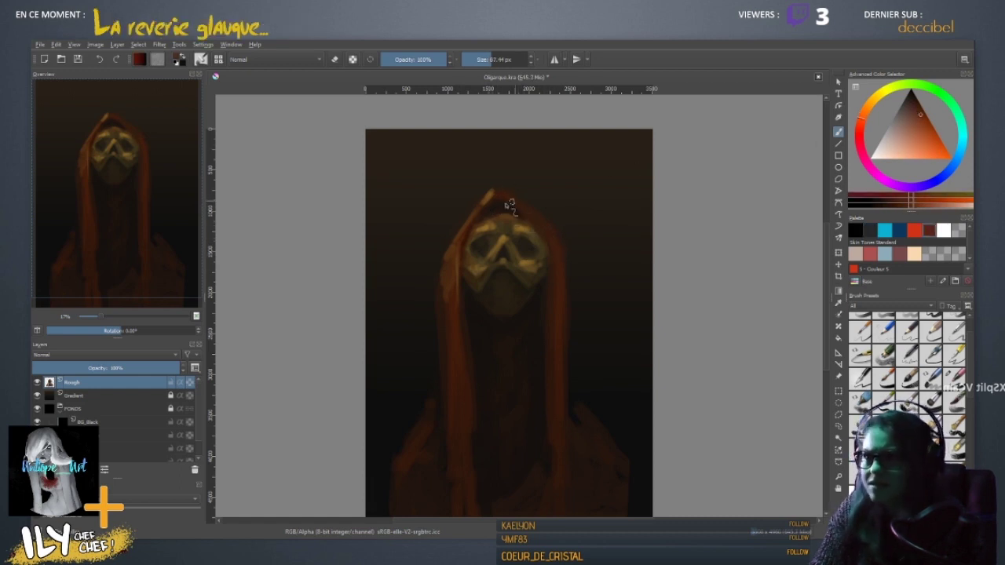
pyautogui.moveTo(490, 207); pyautogui.dragTo(497, 207)
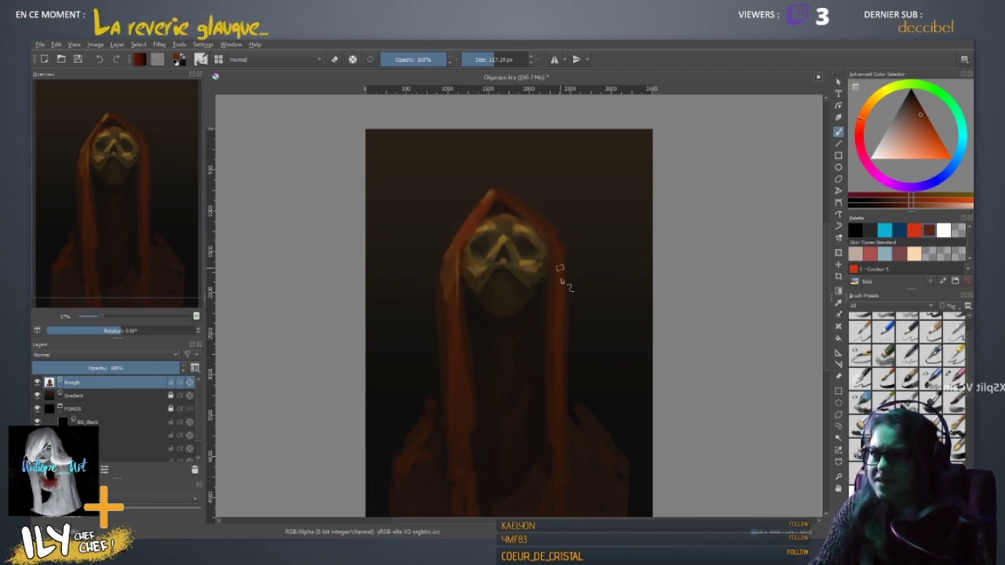
# - Mirror the canvas view and trim the hood's pointed peak with the eraser mode to round its outline
pyautogui.press('m')
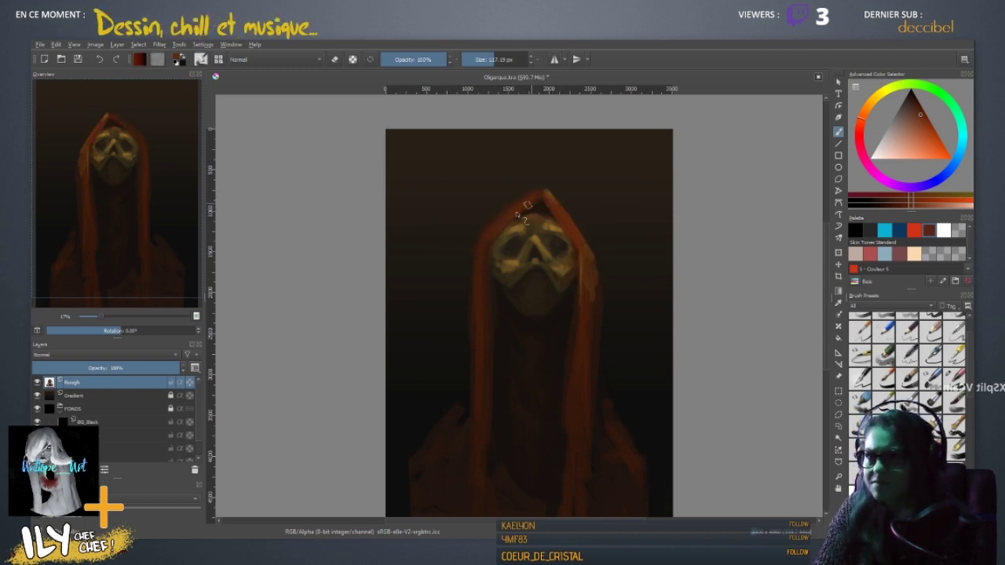
pyautogui.press('e')
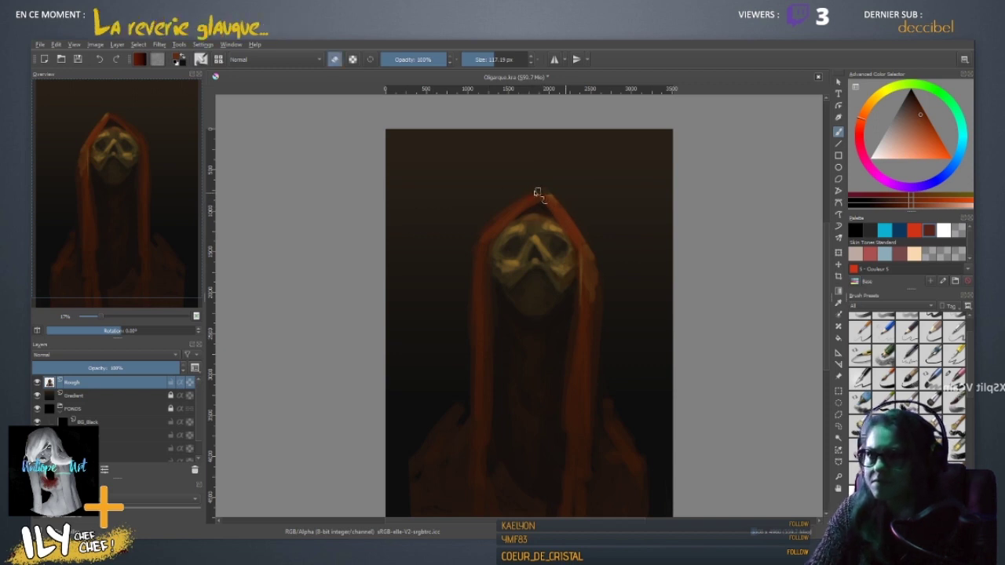
pyautogui.press('e')
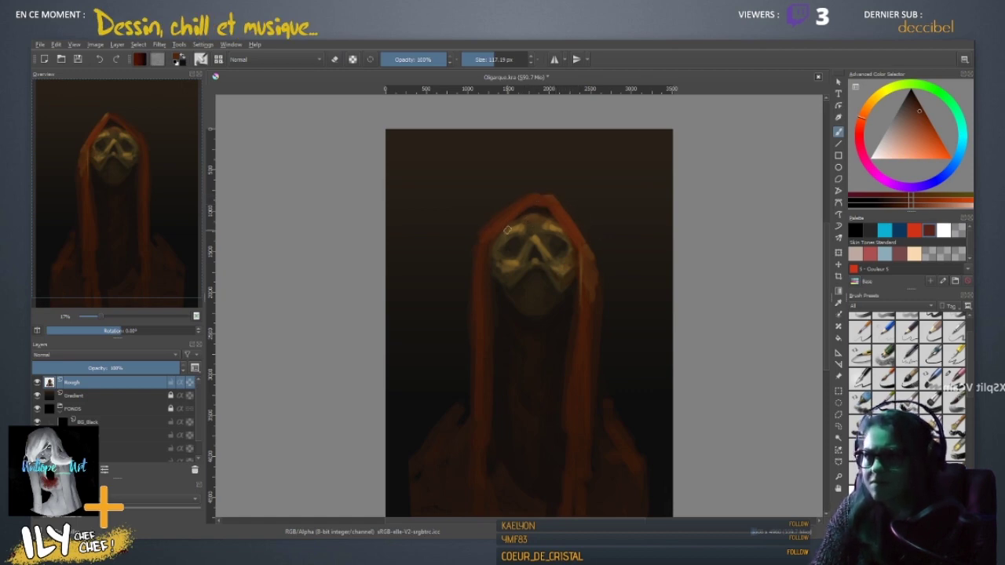
# - Strengthen the hood, drapes and shoulders with lighter dark red strokes, using a larger brush
pyautogui.moveTo(492, 232); pyautogui.dragTo(506, 231)
pyautogui.moveTo(523, 284); pyautogui.dragTo(517, 245)
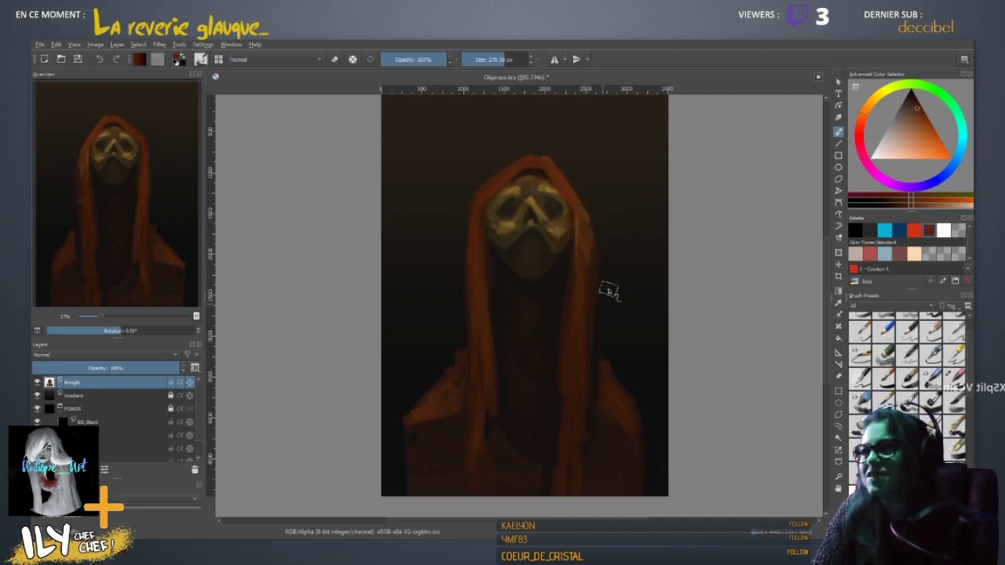
pyautogui.keyDown('shift'); pyautogui.moveTo(565, 243); pyautogui.dragTo(562, 243); pyautogui.keyUp('shift')
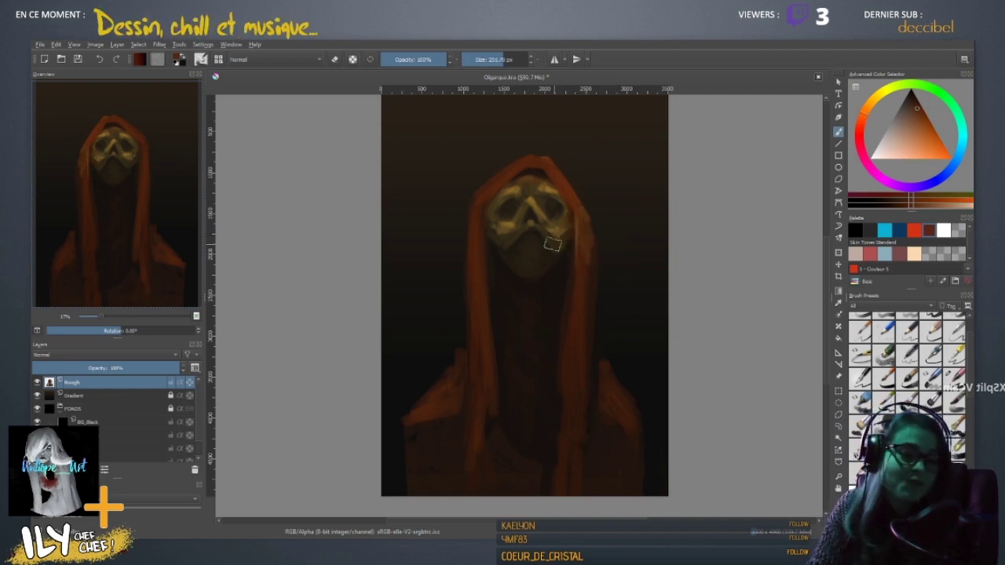
# - Darken the neck and chest between the veil's drapes with a sampled near-black brown, adjusting the brush size
pyautogui.press('[')
pyautogui.press('[')
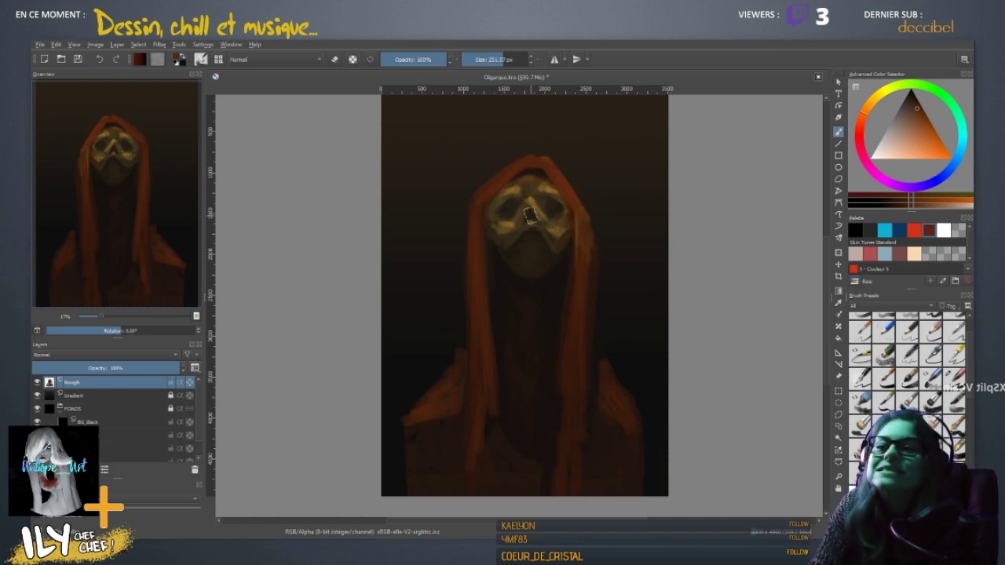
pyautogui.keyDown('shift'); pyautogui.moveTo(533, 281); pyautogui.dragTo(530, 281); pyautogui.keyUp('shift')
pyautogui.keyDown('ctrl'); pyautogui.click(554, 446); pyautogui.keyUp('ctrl')
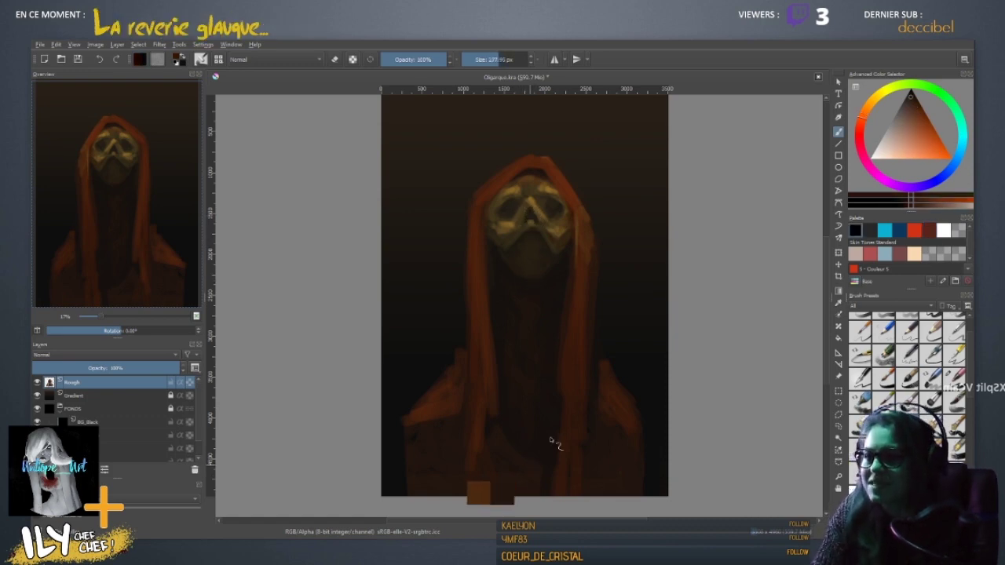
pyautogui.press(']')
pyautogui.press(']')
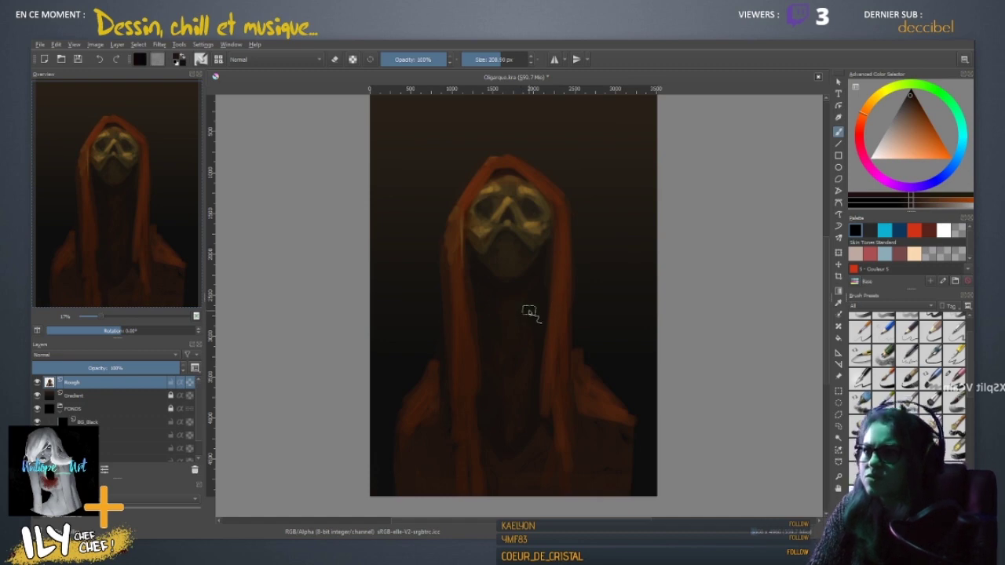
# - Even out both sides of the hood with horizontal mirror painting, using sampled dark red and the eraser mode
pyautogui.click(554, 60)
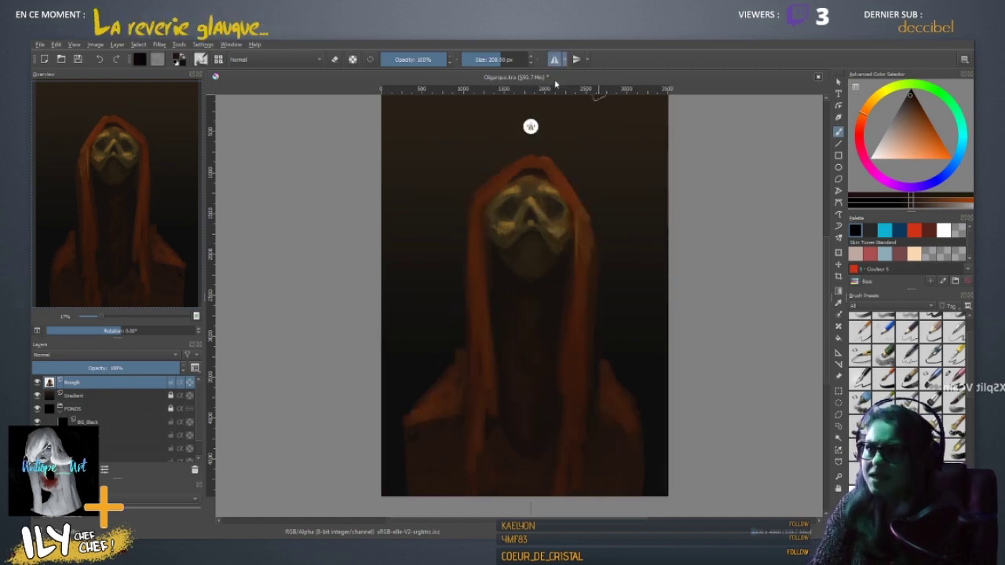
pyautogui.keyDown('ctrl'); pyautogui.click(493, 191); pyautogui.keyUp('ctrl')
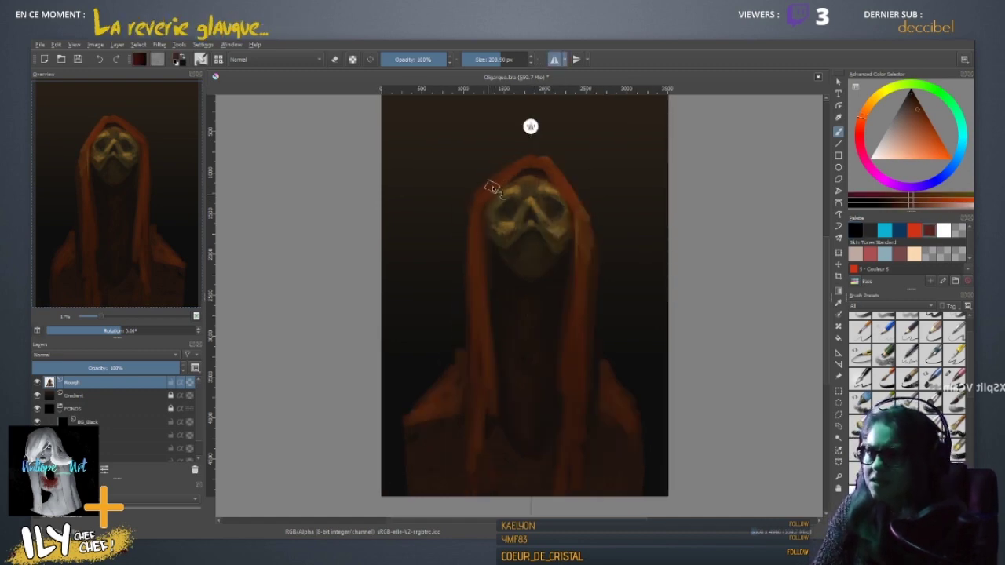
pyautogui.press('e')
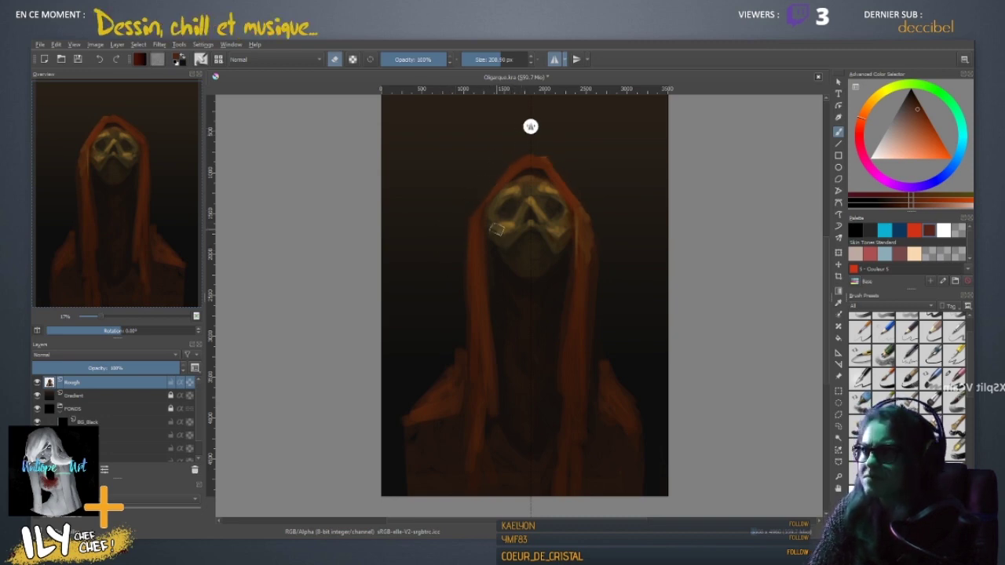
pyautogui.press('e')
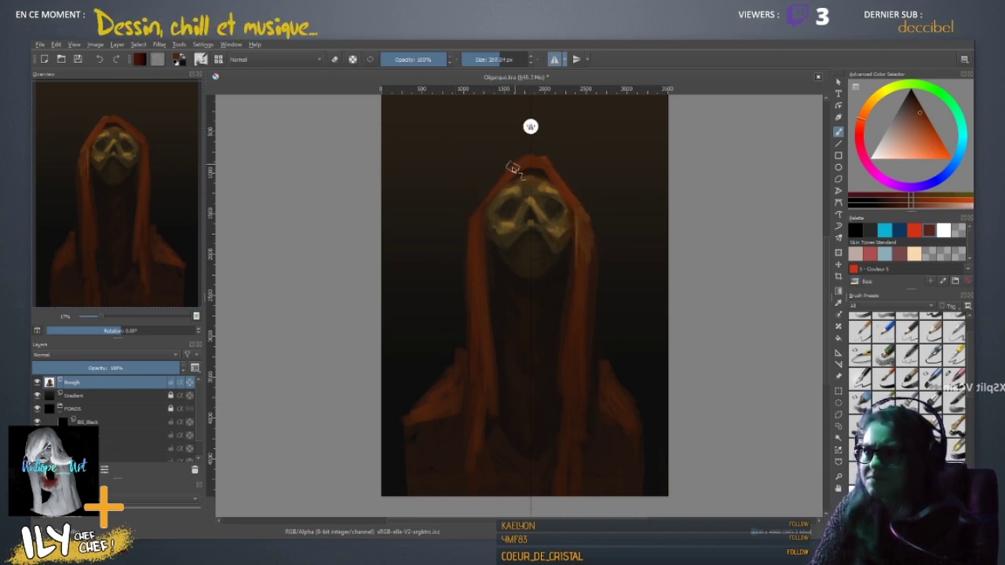
pyautogui.keyDown('ctrl'); pyautogui.click(567, 283); pyautogui.keyUp('ctrl')
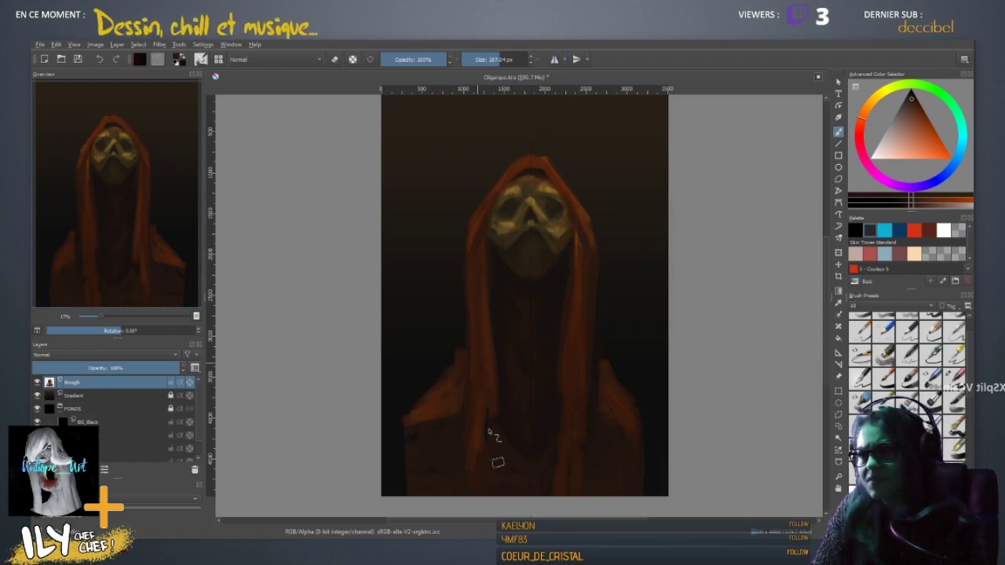
# - Refine the skull's jaw beneath the nose and right cheekbone with sampled dark browns and ochres, using a smaller brush
pyautogui.keyDown('ctrl'); pyautogui.click(534, 250); pyautogui.keyUp('ctrl')
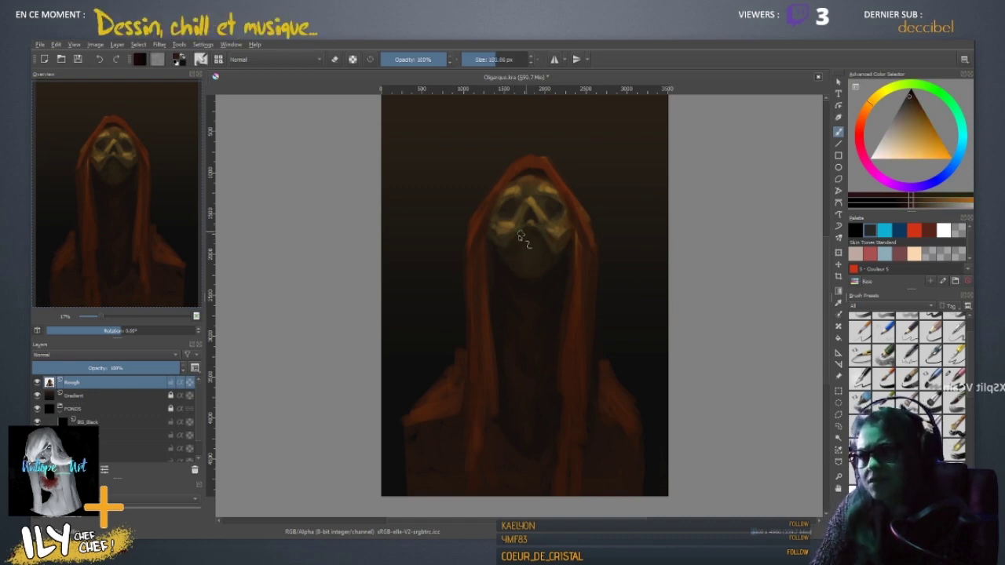
pyautogui.keyDown('ctrl'); pyautogui.click(559, 244); pyautogui.keyUp('ctrl')
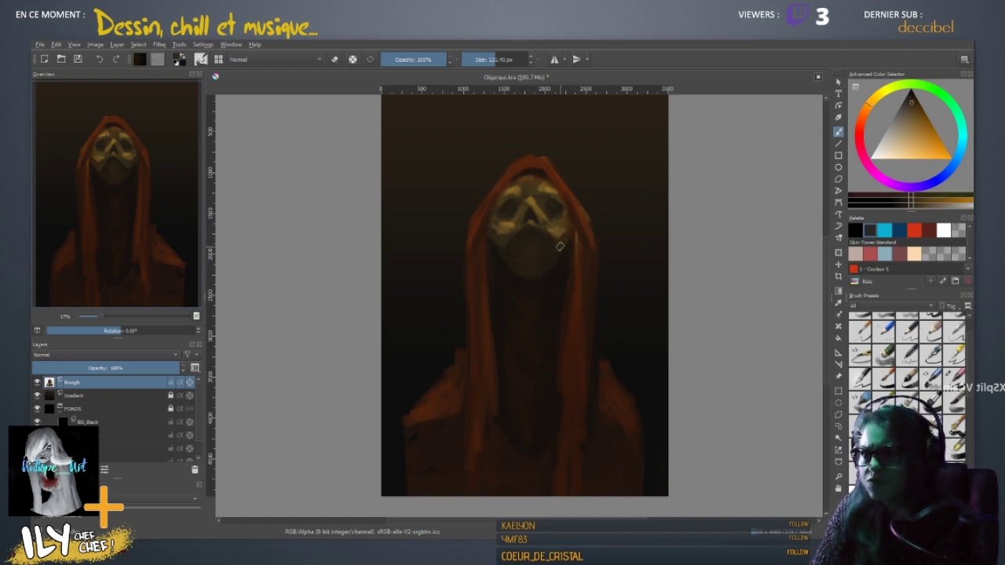
pyautogui.keyDown('ctrl'); pyautogui.click(545, 226); pyautogui.keyUp('ctrl')
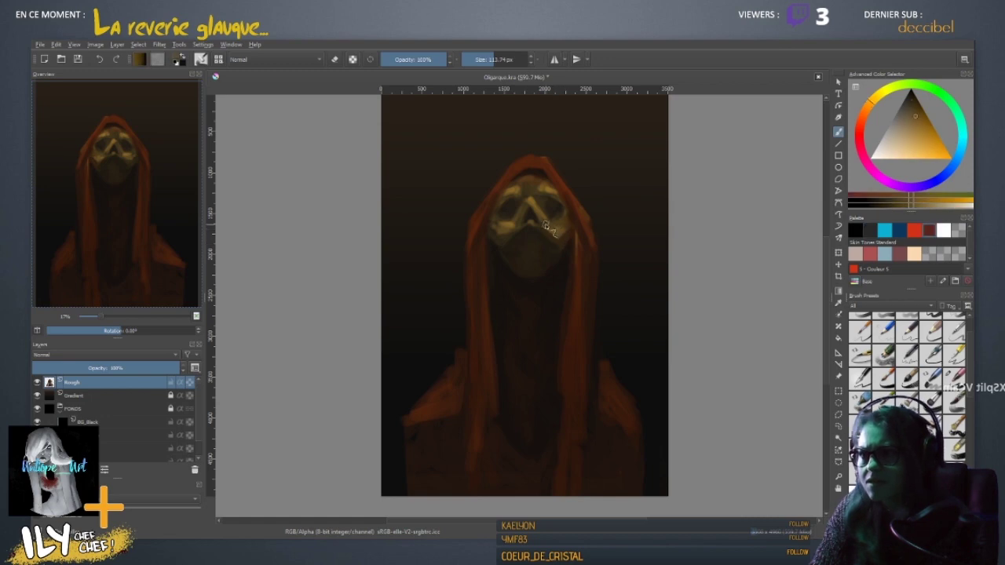
pyautogui.keyDown('ctrl'); pyautogui.click(503, 252); pyautogui.keyUp('ctrl')
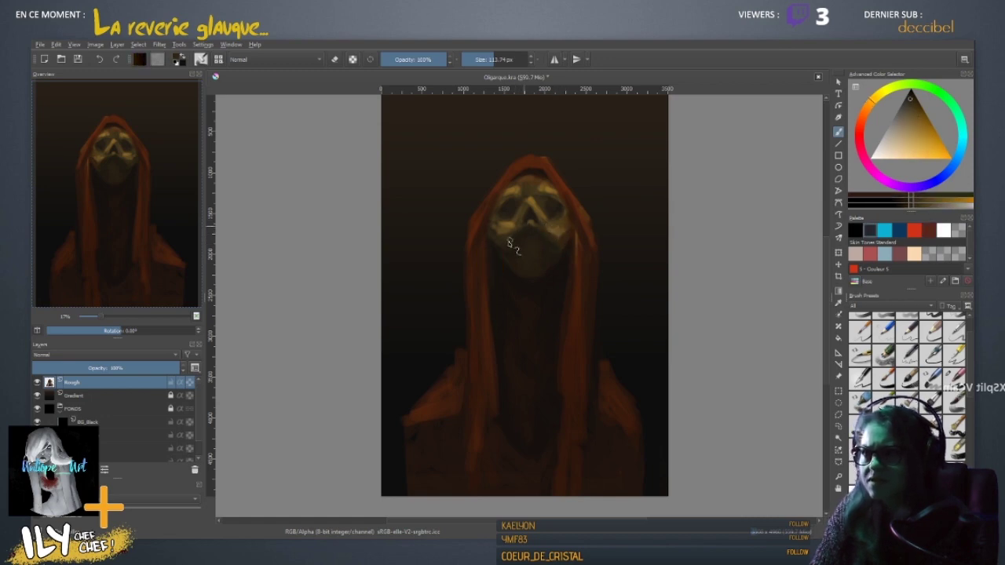
pyautogui.keyDown('ctrl'); pyautogui.click(546, 233); pyautogui.keyUp('ctrl')
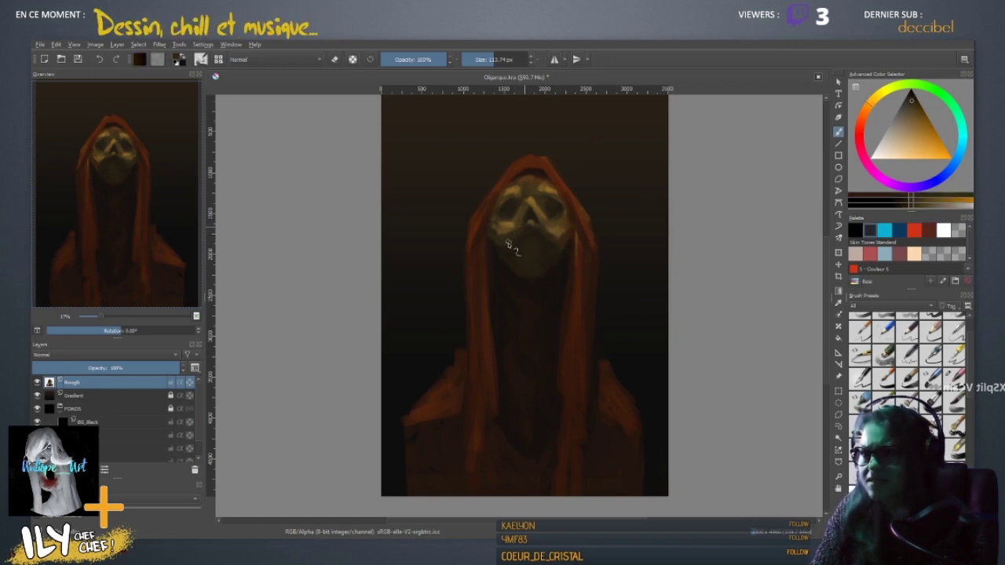
# - Rework the skull's left cheekbone and narrow the jaw edge below it with ochres and near-black browns sampled nearby
pyautogui.keyDown('ctrl'); pyautogui.click(500, 236); pyautogui.keyUp('ctrl')
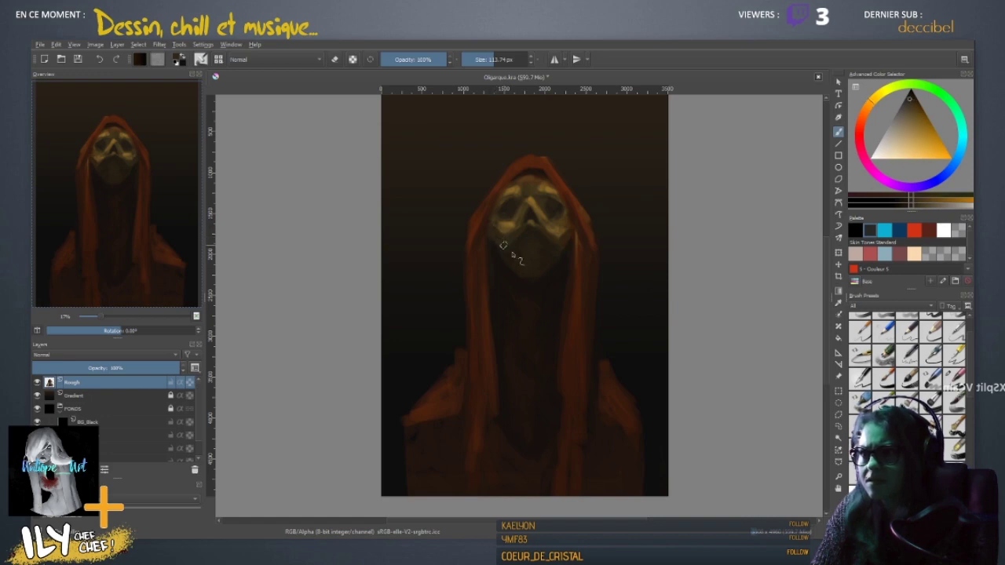
pyautogui.keyDown('ctrl'); pyautogui.click(502, 231); pyautogui.keyUp('ctrl')
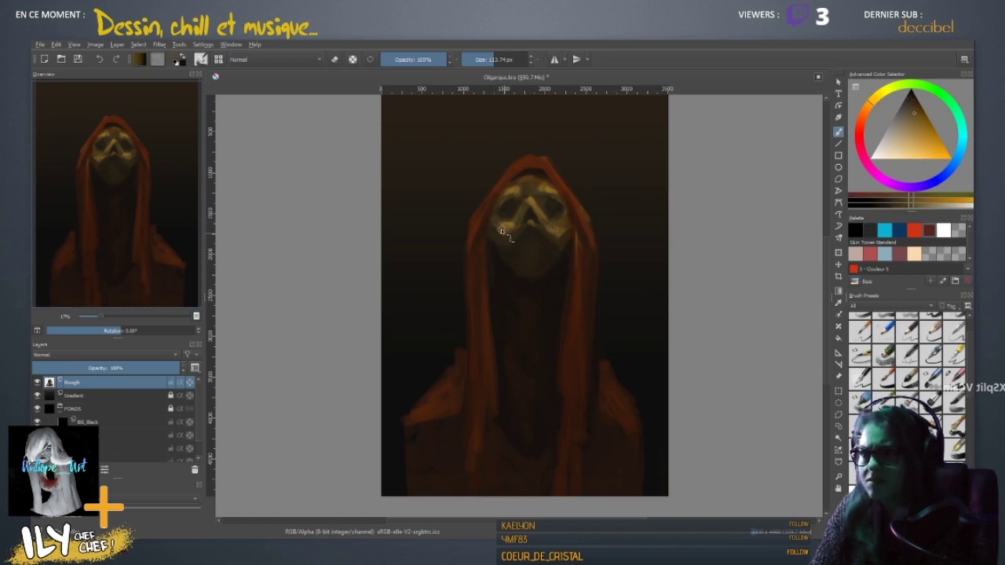
pyautogui.keyDown('ctrl'); pyautogui.click(507, 278); pyautogui.keyUp('ctrl')
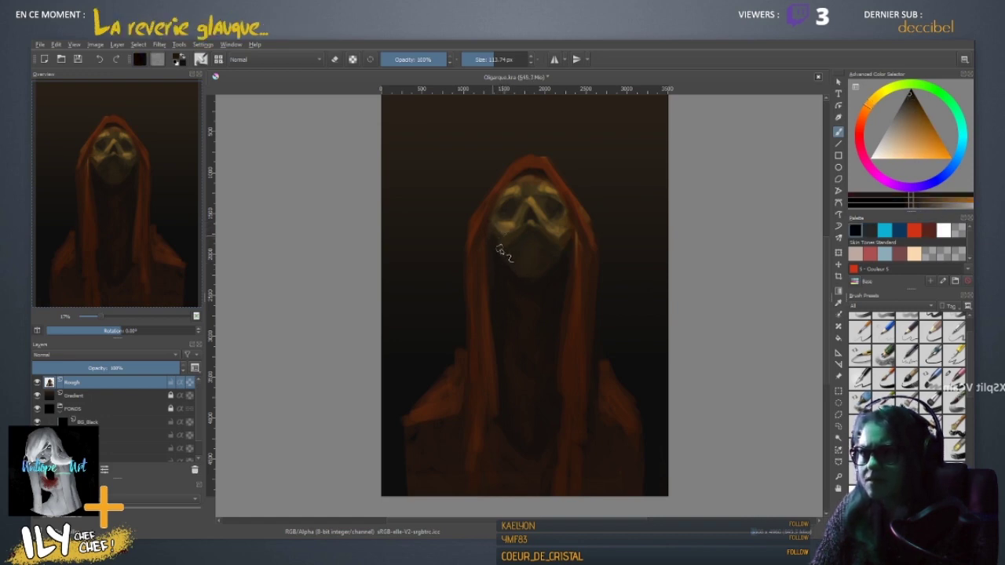
pyautogui.keyDown('ctrl'); pyautogui.click(536, 236); pyautogui.keyUp('ctrl')
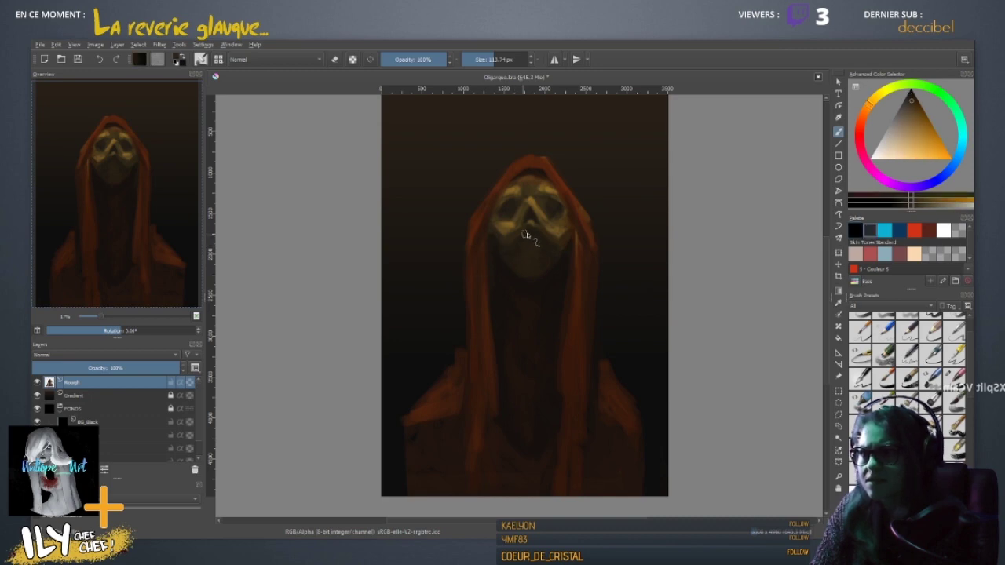
pyautogui.keyDown('ctrl'); pyautogui.click(526, 228); pyautogui.keyUp('ctrl')
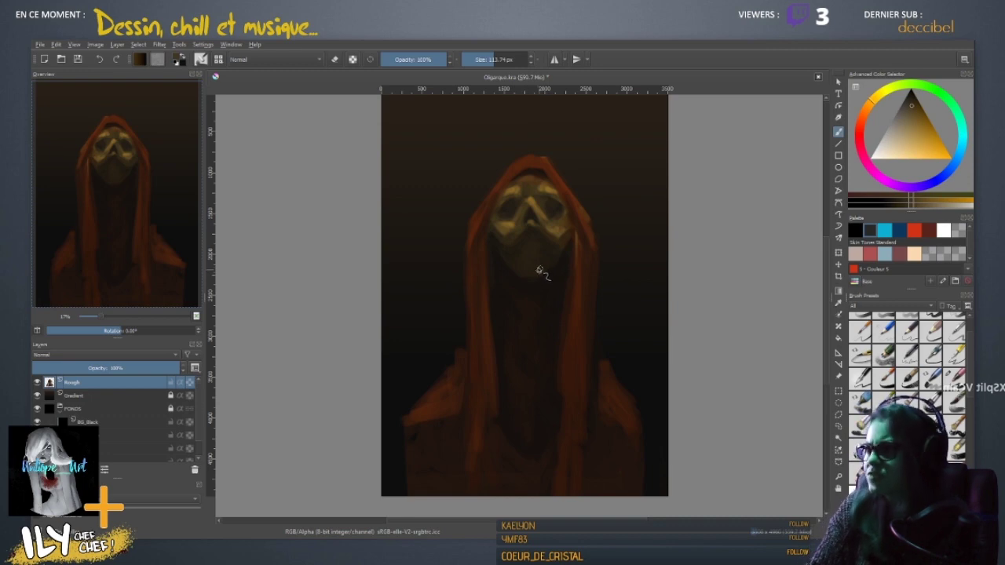
# - Mirror the canvas view and touch up the skull's right cheekbone and outer eye-socket rim with sampled ochres, using a smaller brush
pyautogui.press('m')
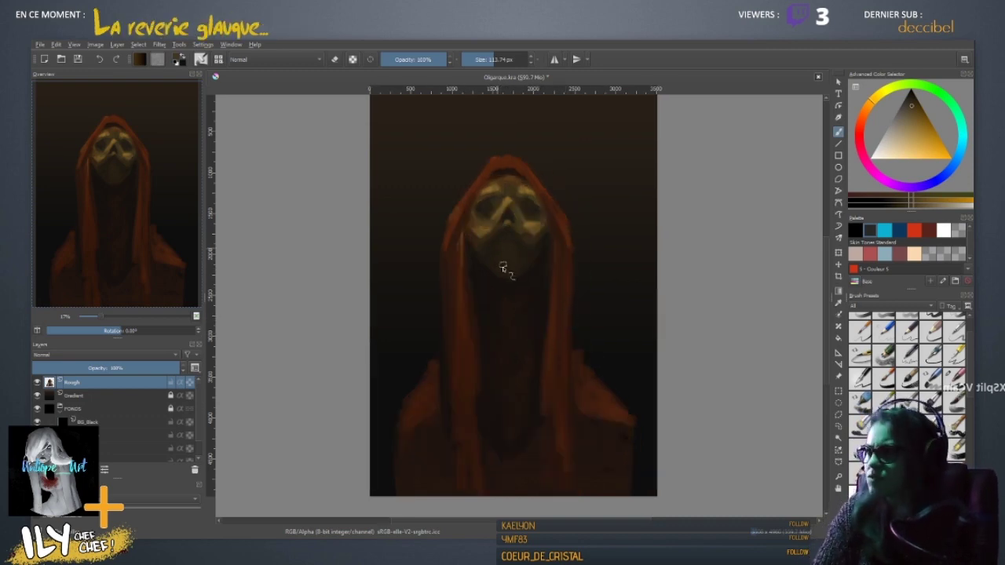
pyautogui.press('[')
pyautogui.press('[')
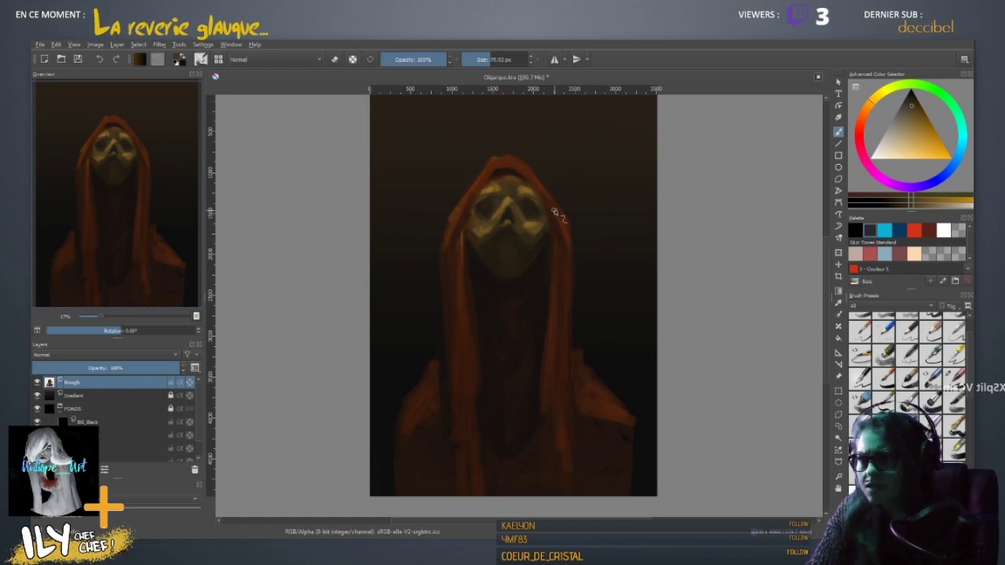
pyautogui.keyDown('ctrl'); pyautogui.click(534, 223); pyautogui.keyUp('ctrl')
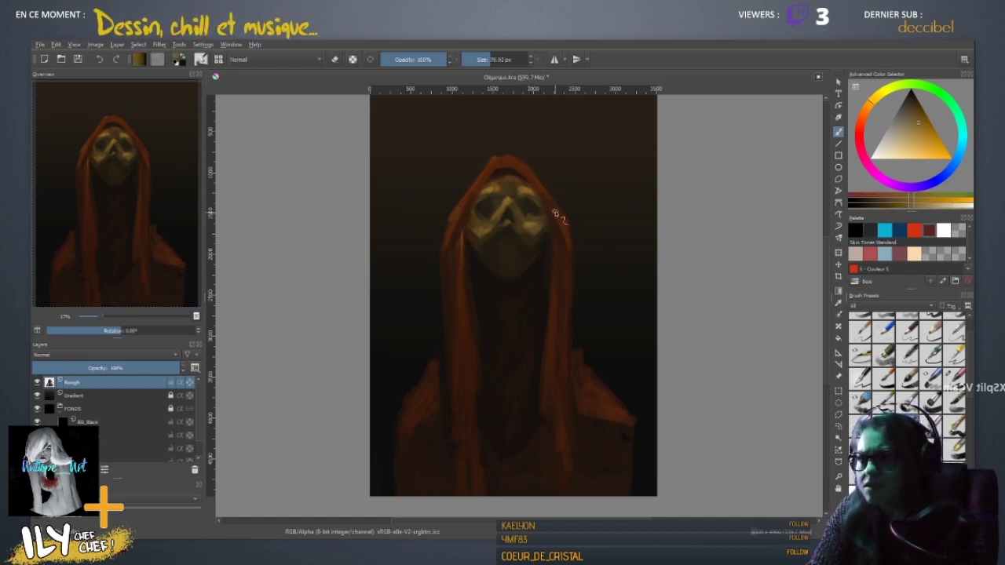
pyautogui.keyDown('ctrl'); pyautogui.click(533, 203); pyautogui.keyUp('ctrl')
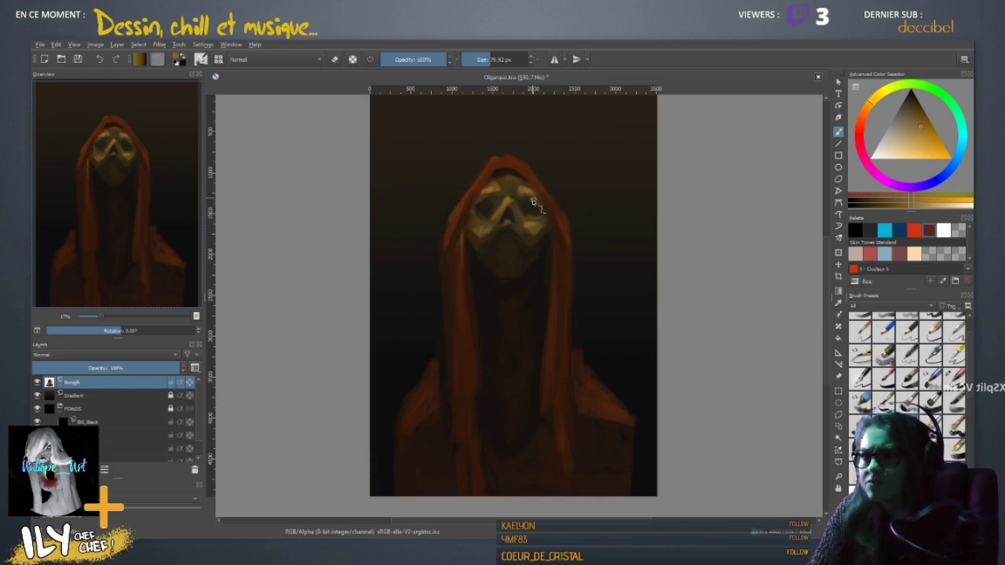
pyautogui.moveTo(486, 201); pyautogui.dragTo(496, 201)
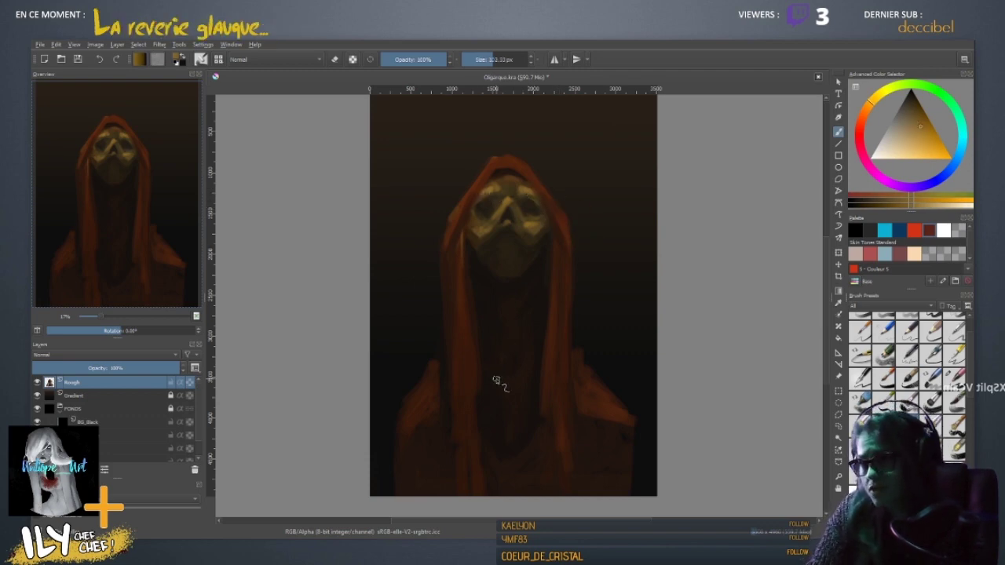
# - Reshape the nose bridge and the upper rim of the left eye socket with sampled dark browns and ochres
pyautogui.keyDown('ctrl'); pyautogui.click(504, 205); pyautogui.keyUp('ctrl')
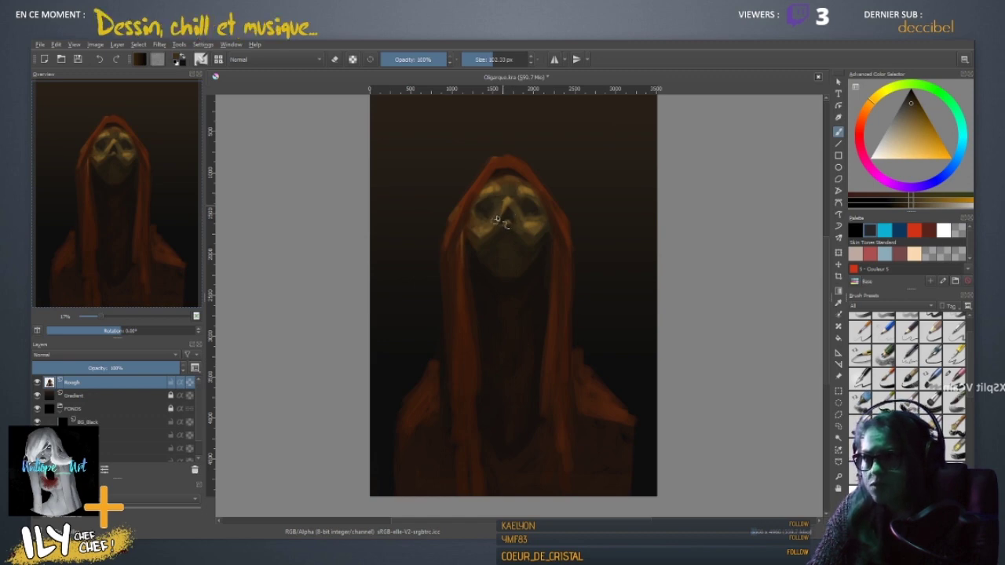
pyautogui.keyDown('ctrl'); pyautogui.click(493, 217); pyautogui.keyUp('ctrl')
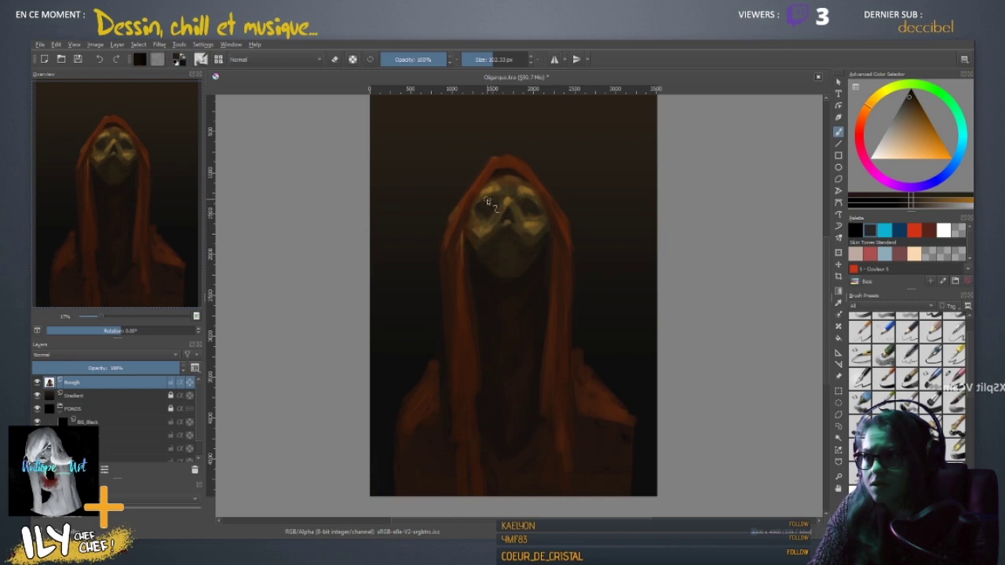
pyautogui.keyDown('ctrl'); pyautogui.click(493, 203); pyautogui.keyUp('ctrl')
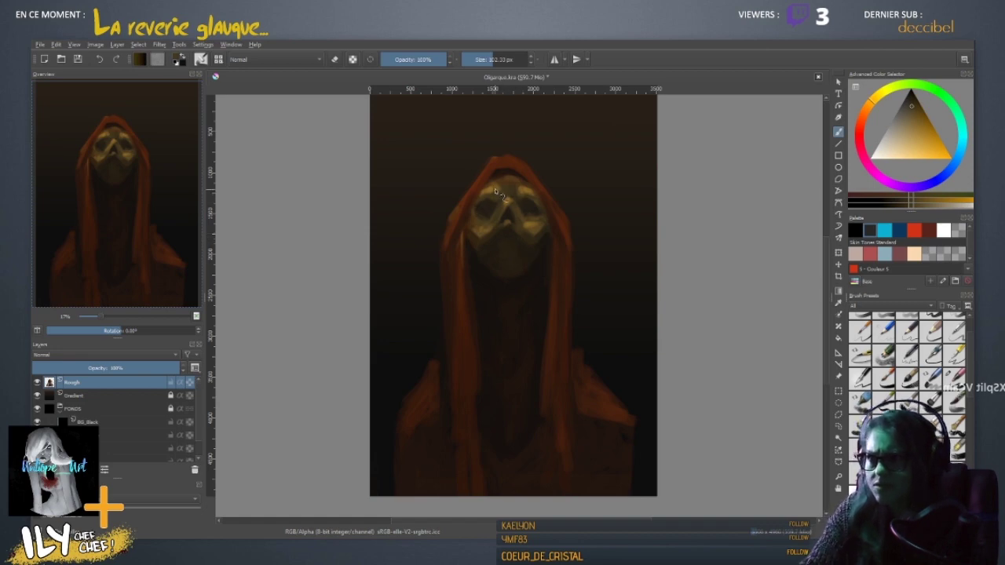
pyautogui.keyDown('ctrl'); pyautogui.click(494, 199); pyautogui.keyUp('ctrl')
pyautogui.keyDown('ctrl'); pyautogui.click(487, 203); pyautogui.keyUp('ctrl')
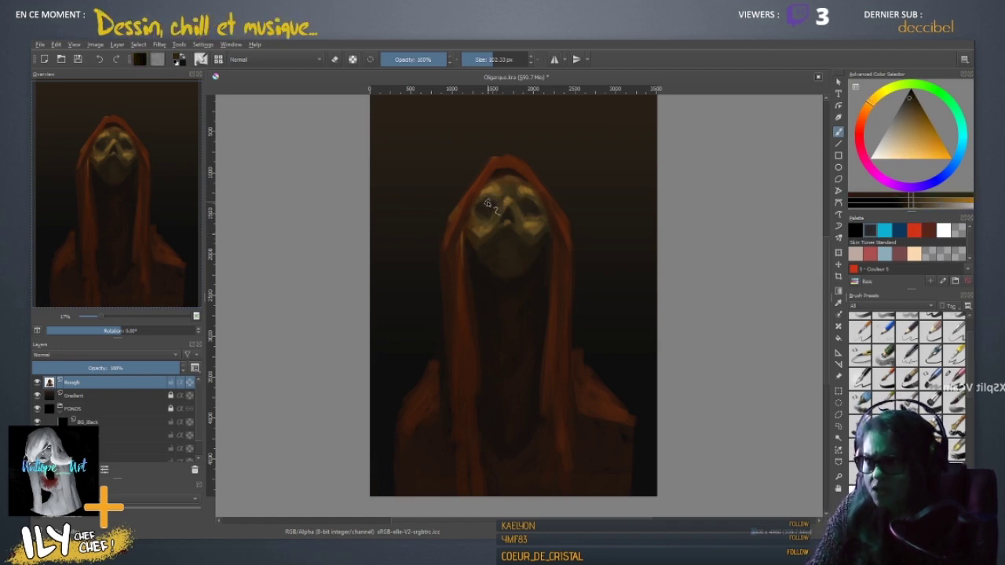
pyautogui.keyDown('ctrl'); pyautogui.click(494, 202); pyautogui.keyUp('ctrl')
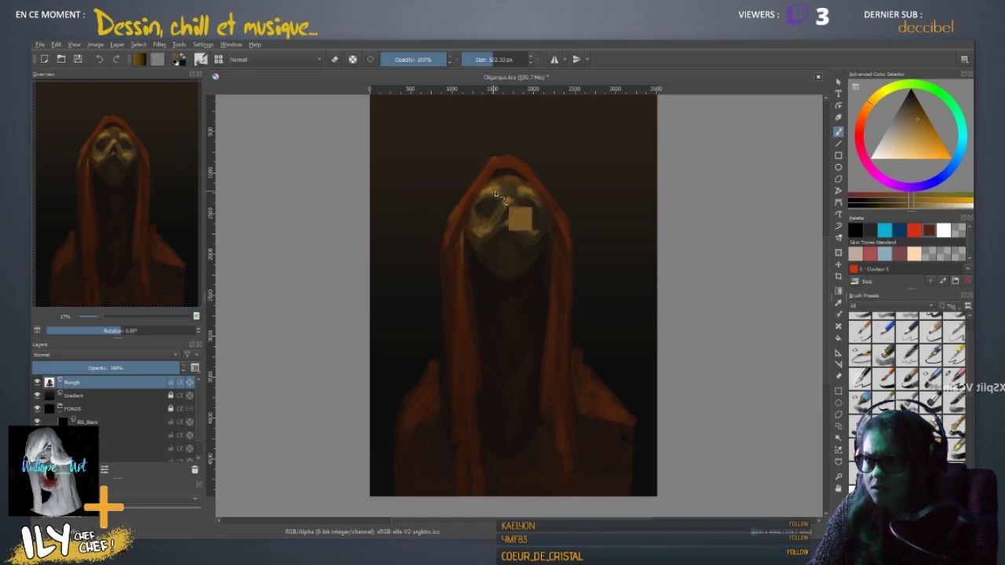
pyautogui.keyDown('ctrl'); pyautogui.click(490, 201); pyautogui.keyUp('ctrl')
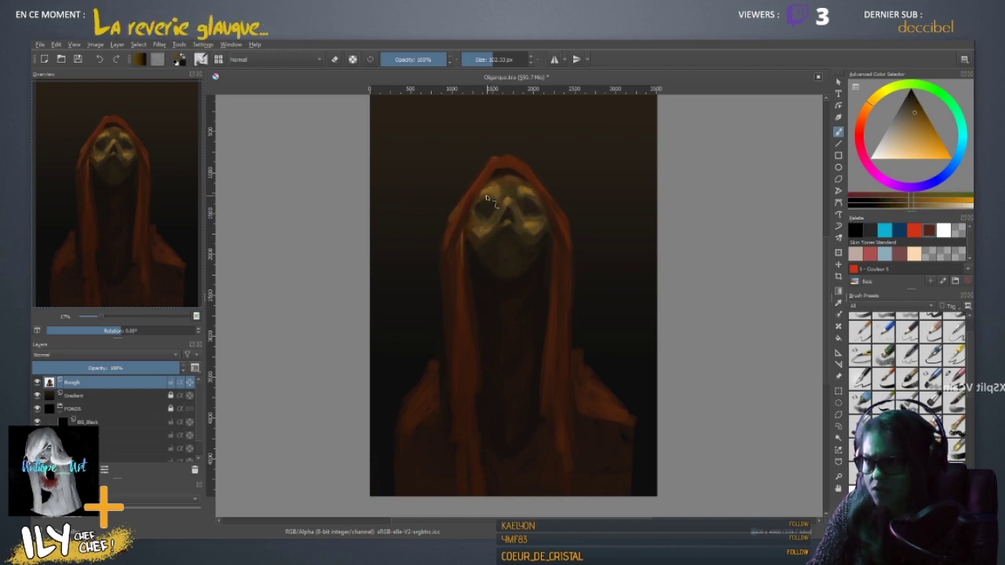
# - Refine the inner brow and central forehead between the eye sockets with ochres and browns sampled from the skull
pyautogui.press('d')
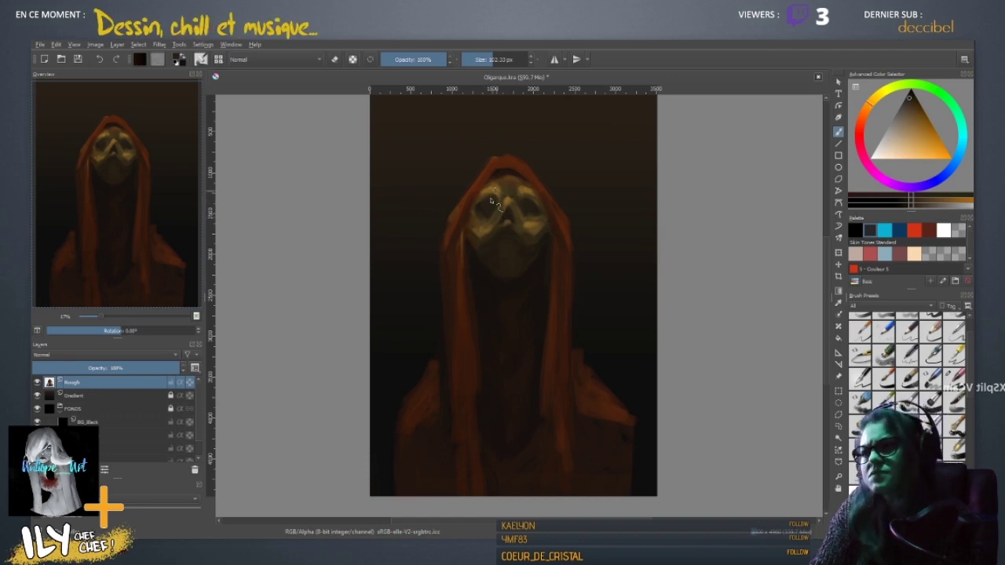
pyautogui.keyDown('ctrl'); pyautogui.click(499, 203); pyautogui.keyUp('ctrl')
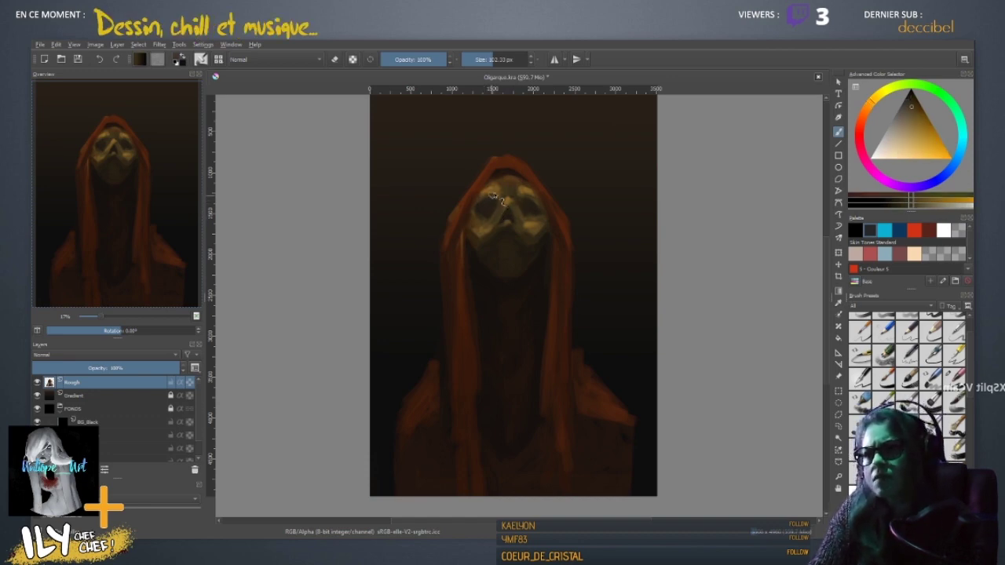
pyautogui.keyDown('ctrl'); pyautogui.click(500, 198); pyautogui.keyUp('ctrl')
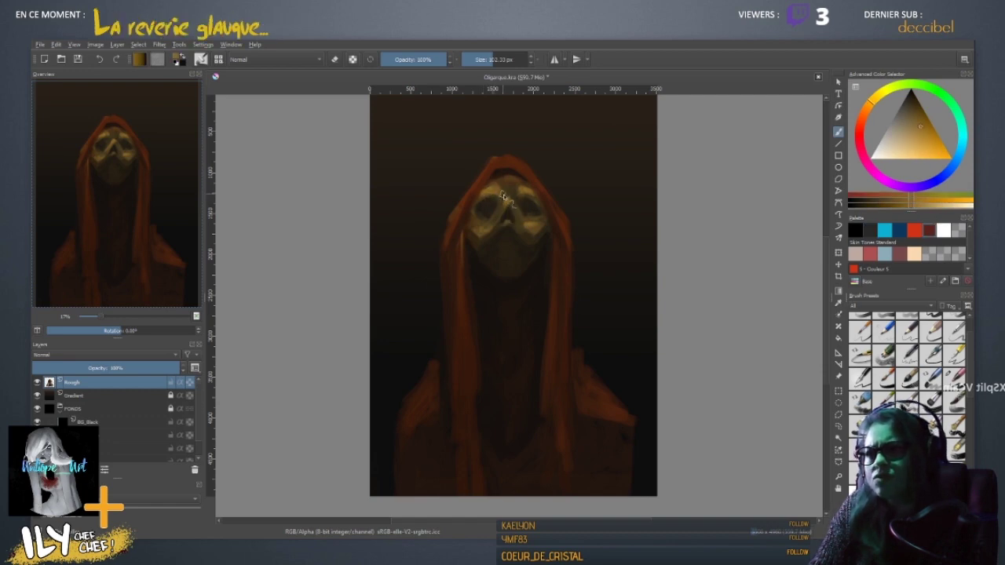
pyautogui.keyDown('ctrl'); pyautogui.click(496, 187); pyautogui.keyUp('ctrl')
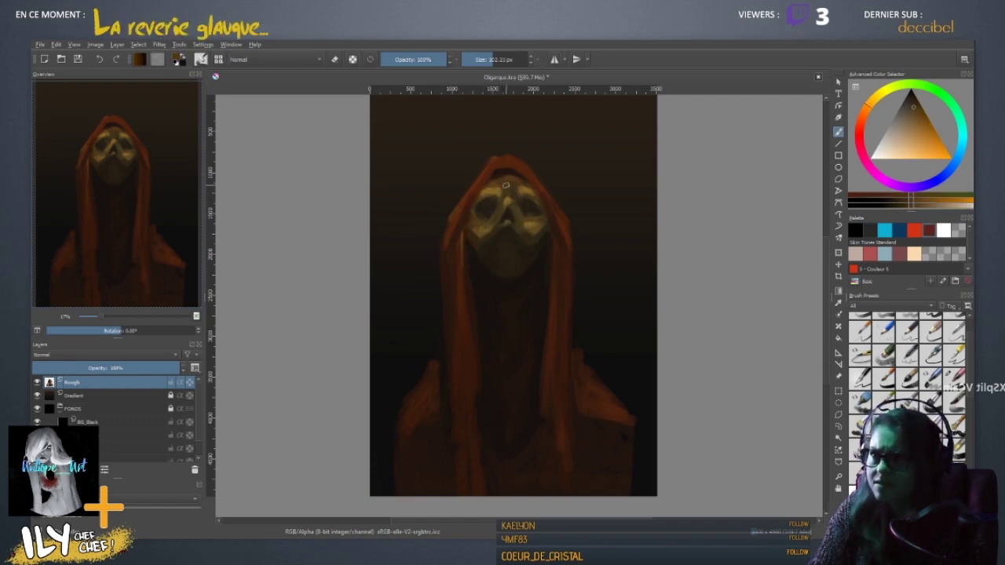
pyautogui.keyDown('ctrl'); pyautogui.click(505, 185); pyautogui.keyUp('ctrl')
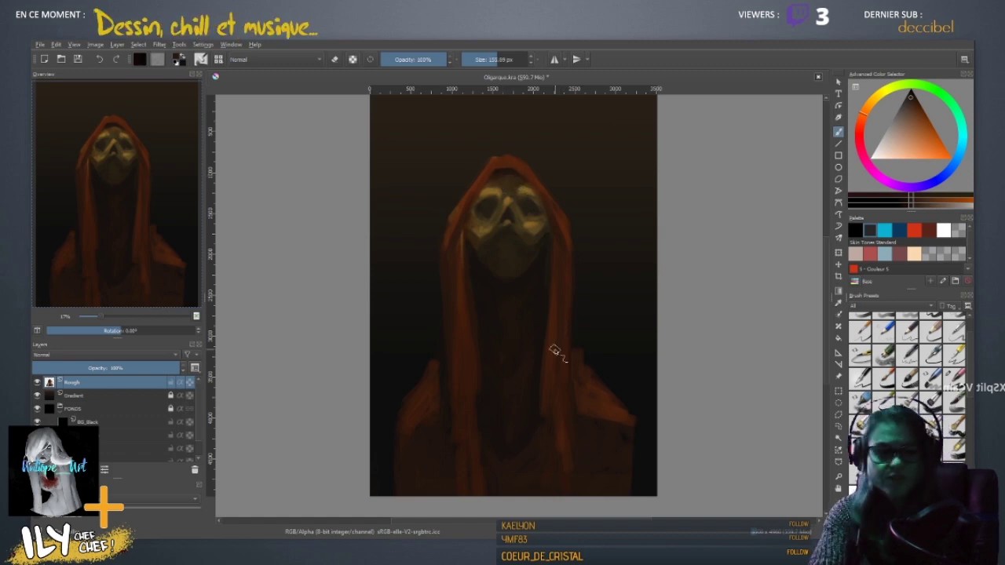
pyautogui.press('-')
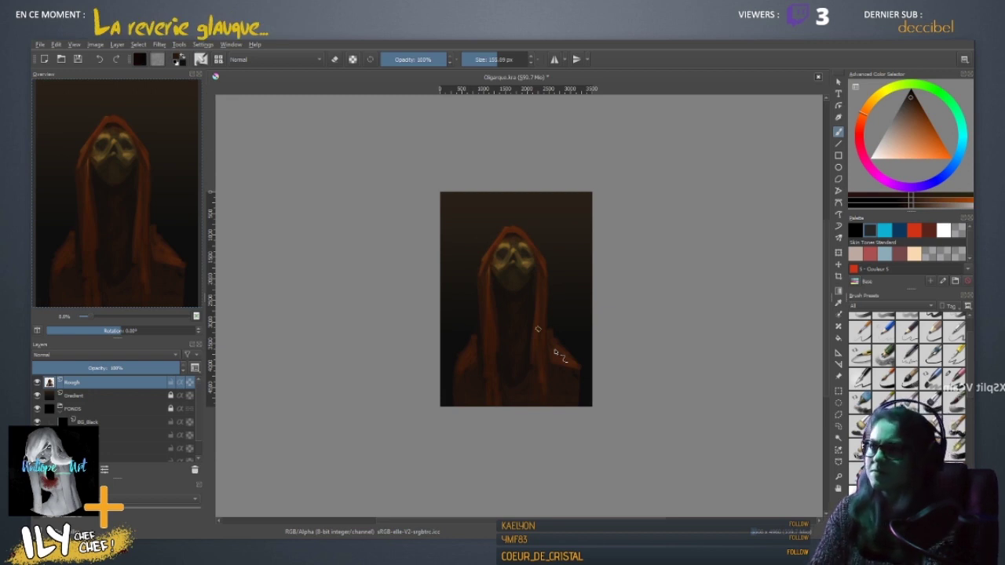
# - Rework the skull's nose cavity and cheekbones with ochres and near-black browns sampled from the face, enlarging the brush
pyautogui.press('+')
pyautogui.press('-')
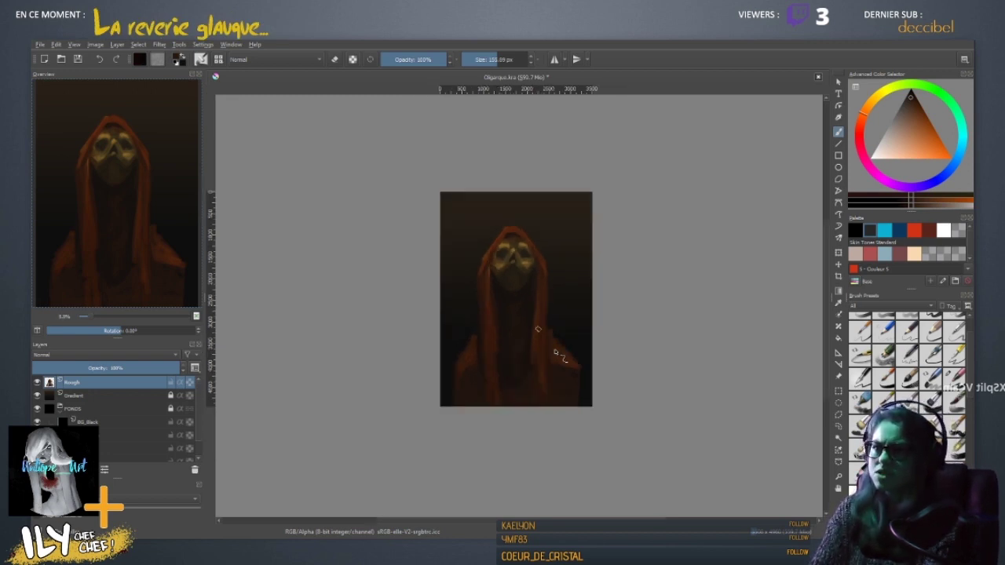
pyautogui.keyDown('ctrl'); pyautogui.click(498, 267); pyautogui.keyUp('ctrl')
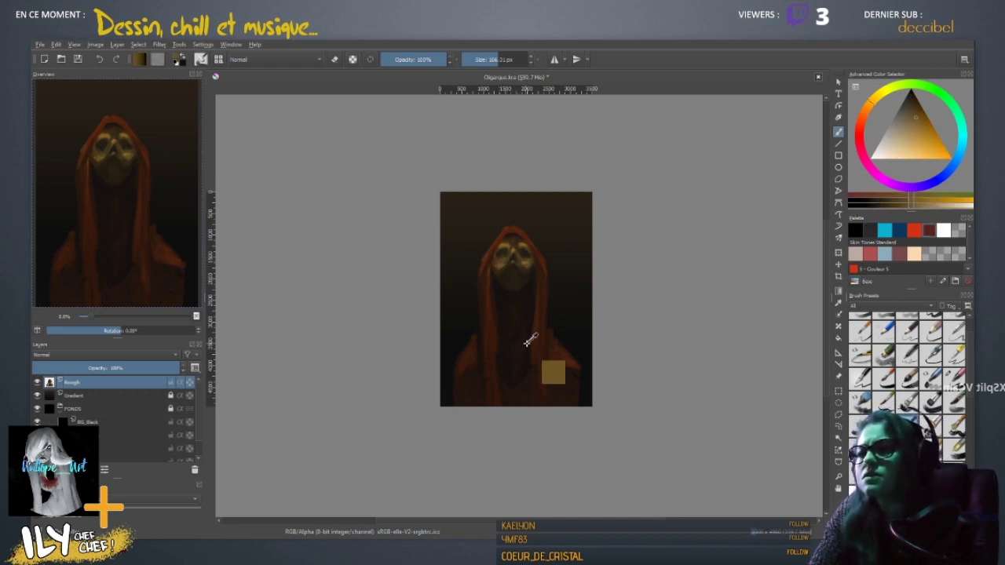
pyautogui.keyDown('ctrl'); pyautogui.click(529, 259); pyautogui.keyUp('ctrl')
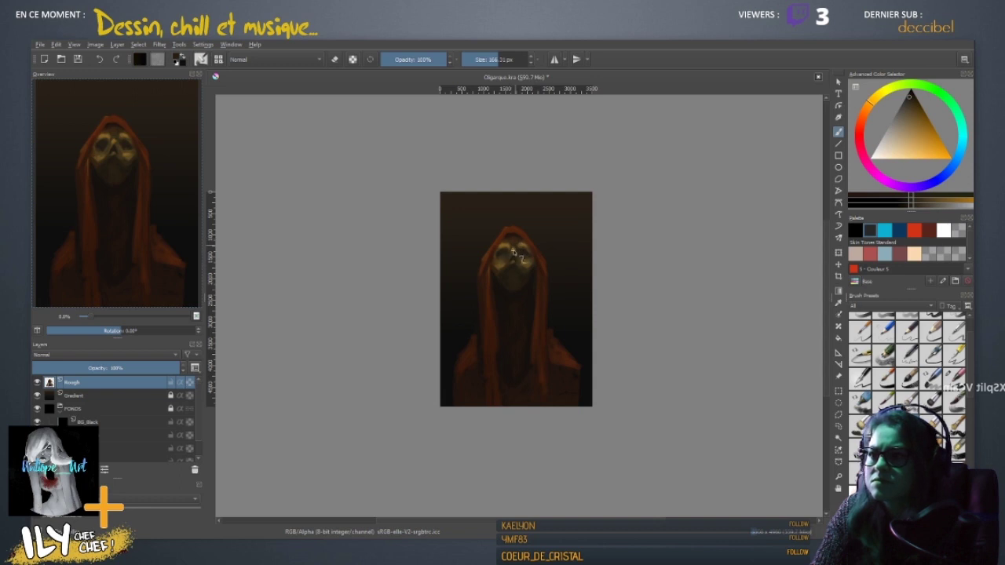
pyautogui.moveTo(509, 245)
pyautogui.keyDown('shift'); pyautogui.mouseDown()
pyautogui.moveTo(534, 245)
pyautogui.moveTo(530, 275)
pyautogui.moveTo(506, 272)
pyautogui.moveTo(507, 292)
pyautogui.moveTo(499, 267)
pyautogui.moveTo(514, 278)
pyautogui.mouseUp(); pyautogui.keyUp('shift')
pyautogui.keyDown('ctrl'); pyautogui.click(528, 274); pyautogui.keyUp('ctrl')
pyautogui.keyDown('ctrl'); pyautogui.click(510, 266); pyautogui.keyUp('ctrl')
pyautogui.keyDown('ctrl'); pyautogui.click(522, 264); pyautogui.keyUp('ctrl')
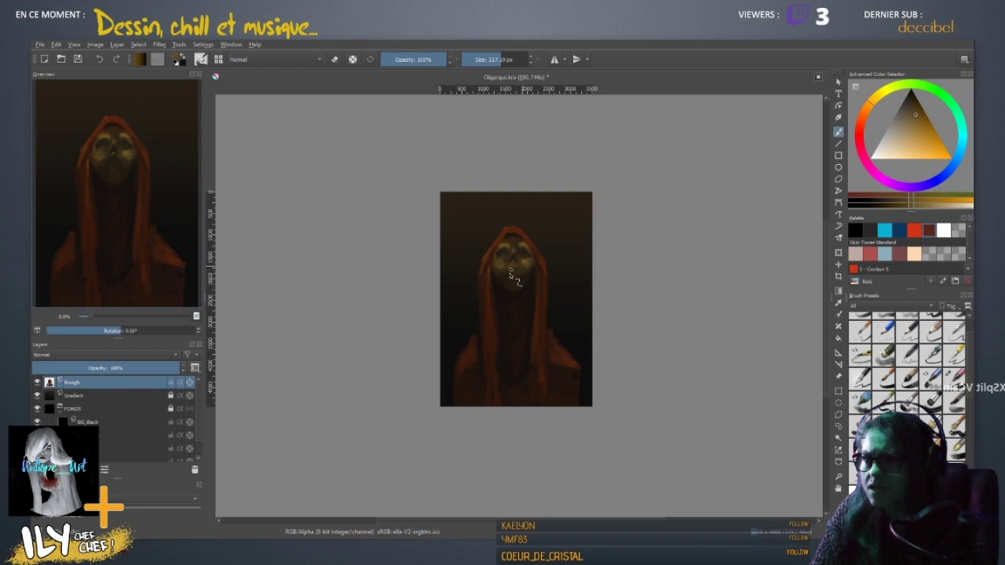
# - Paint dull ochre across the skull's upper jaw below the nose and reshape the eye-socket shadows with sampled browns
pyautogui.keyDown('shift'); pyautogui.moveTo(516, 272); pyautogui.dragTo(509, 272); pyautogui.keyUp('shift')
pyautogui.keyDown('ctrl'); pyautogui.click(515, 274); pyautogui.keyUp('ctrl')
pyautogui.click(512, 269)
pyautogui.keyDown('ctrl'); pyautogui.click(512, 267); pyautogui.keyUp('ctrl')
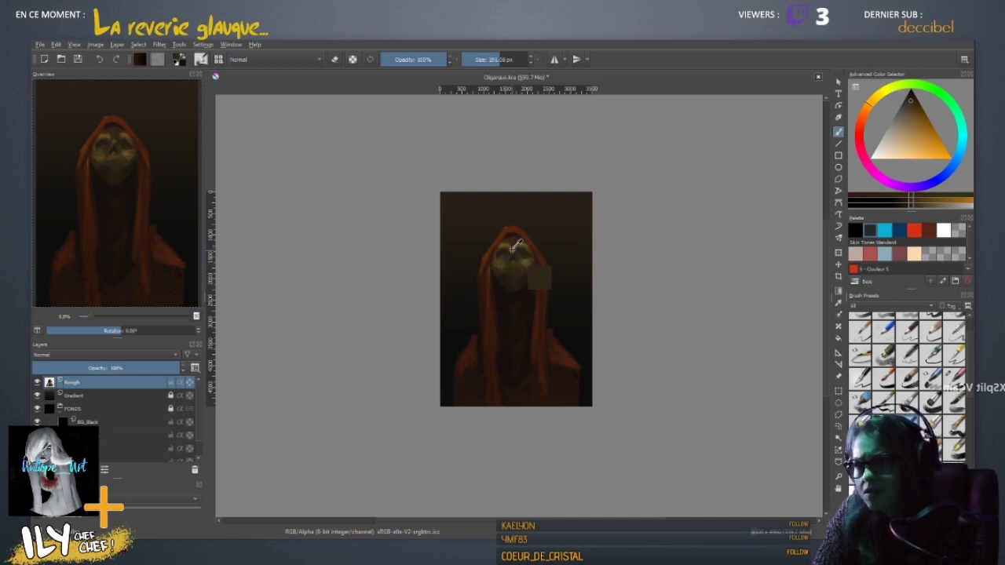
pyautogui.keyDown('ctrl'); pyautogui.click(513, 253); pyautogui.keyUp('ctrl')
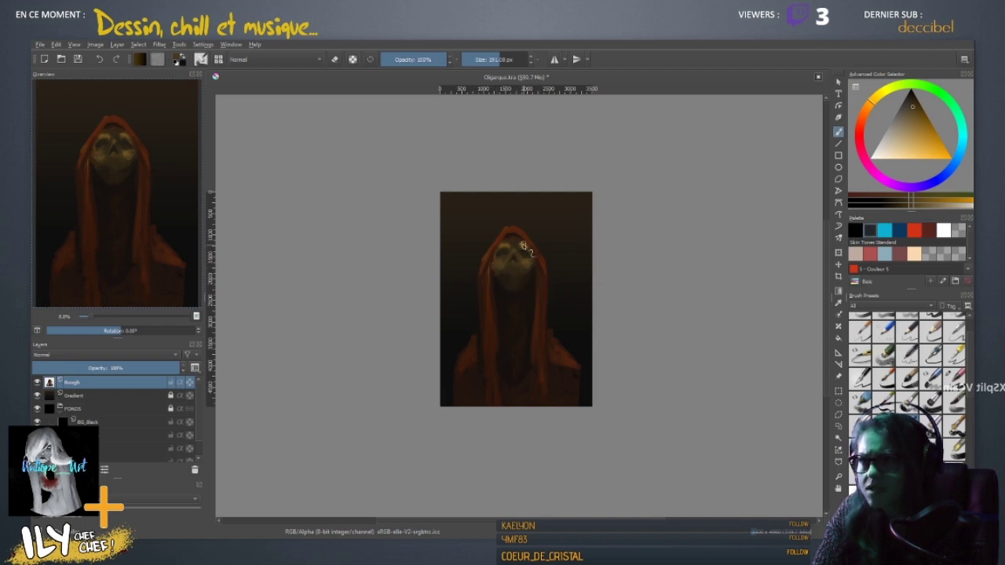
pyautogui.keyDown('ctrl'); pyautogui.click(514, 258); pyautogui.keyUp('ctrl')
pyautogui.keyDown('ctrl'); pyautogui.click(503, 241); pyautogui.keyUp('ctrl')
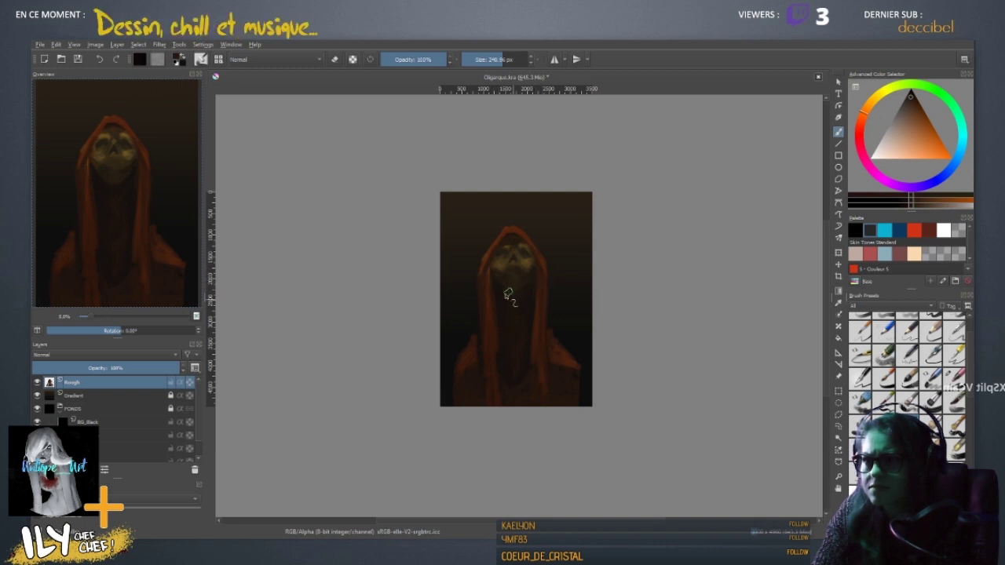
# - Refine the skull's forehead and brow under the hood with sampled ochres and dark reddish browns
pyautogui.keyDown('ctrl'); pyautogui.click(509, 261); pyautogui.keyUp('ctrl')
pyautogui.keyDown('ctrl'); pyautogui.click(512, 248); pyautogui.keyUp('ctrl')
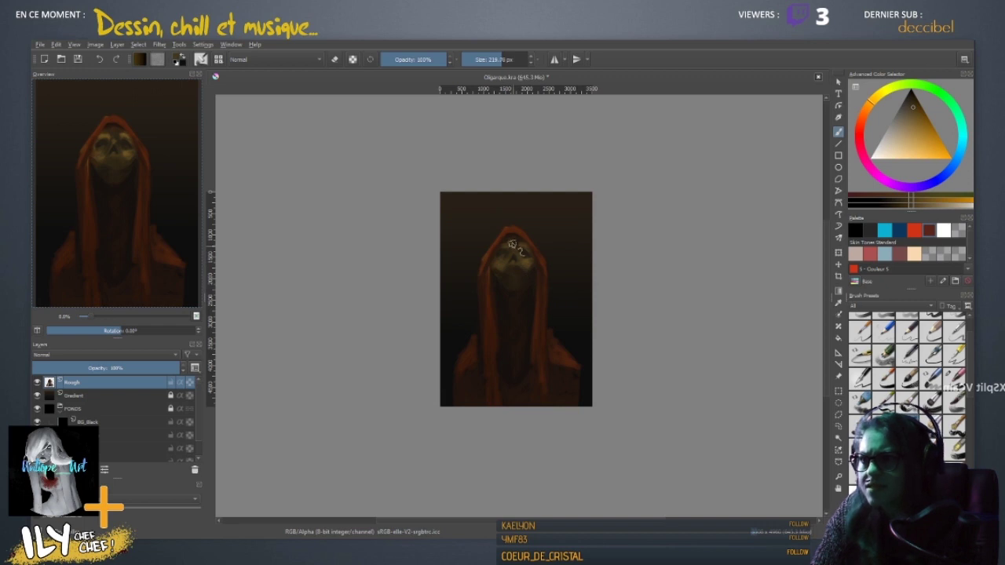
pyautogui.moveTo(548, 318); pyautogui.dragTo(554, 318)
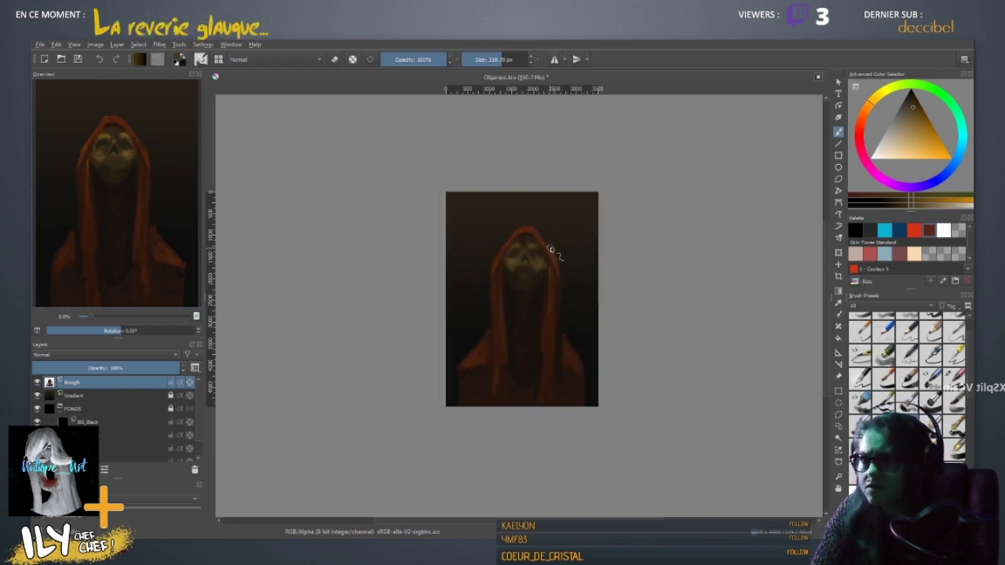
pyautogui.keyDown('ctrl'); pyautogui.click(529, 246); pyautogui.keyUp('ctrl')
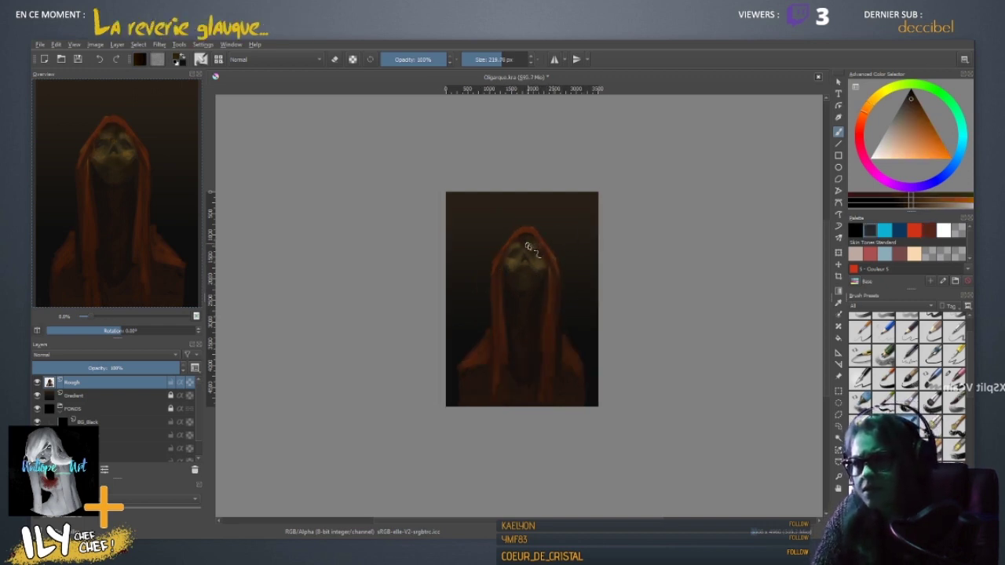
# - Turn on horizontal mirror painting and reshape the nose and cheekbones symmetrically with sampled near-black browns and ochres
pyautogui.click(555, 61)
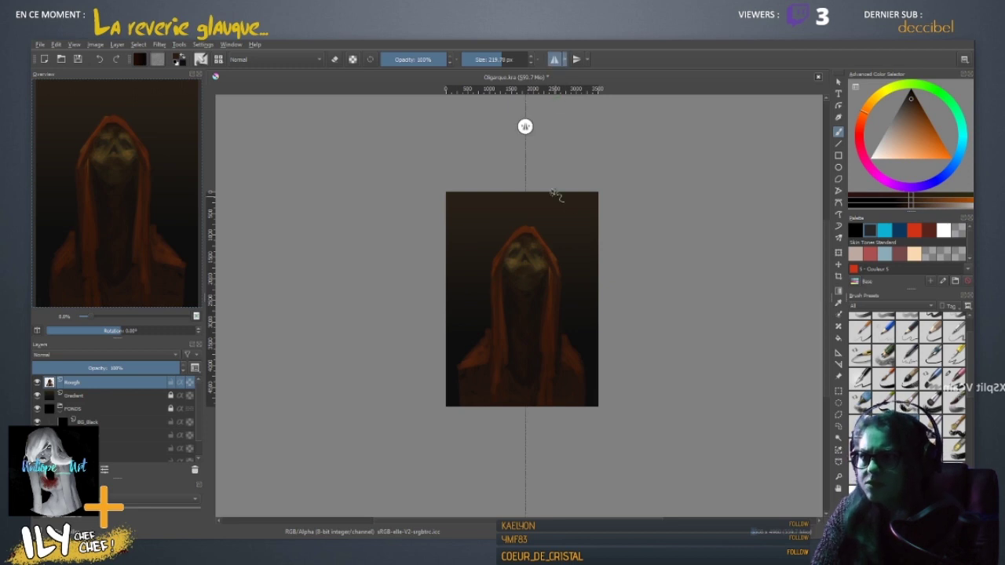
pyautogui.keyDown('ctrl'); pyautogui.click(523, 259); pyautogui.keyUp('ctrl')
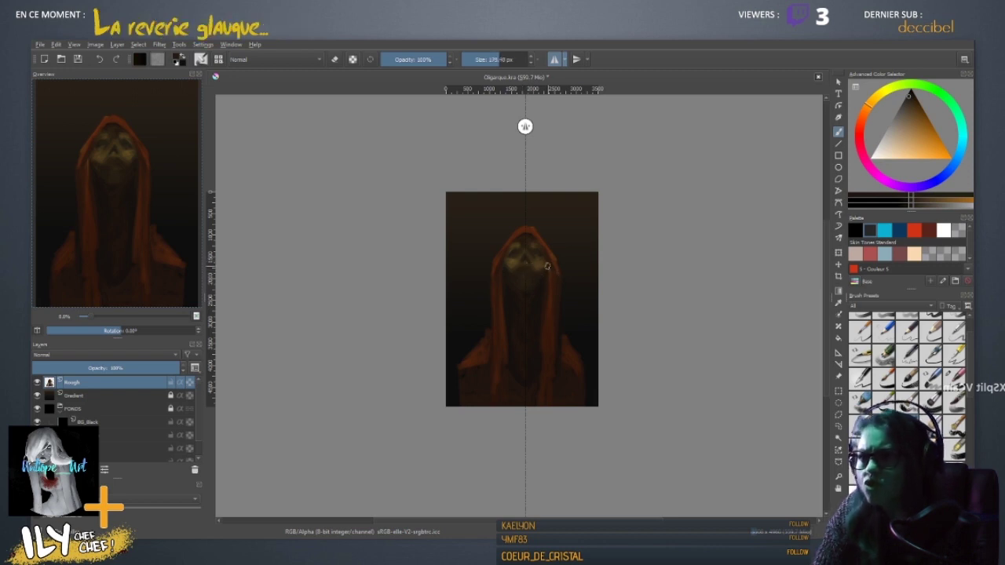
pyautogui.keyDown('ctrl'); pyautogui.click(521, 265); pyautogui.keyUp('ctrl')
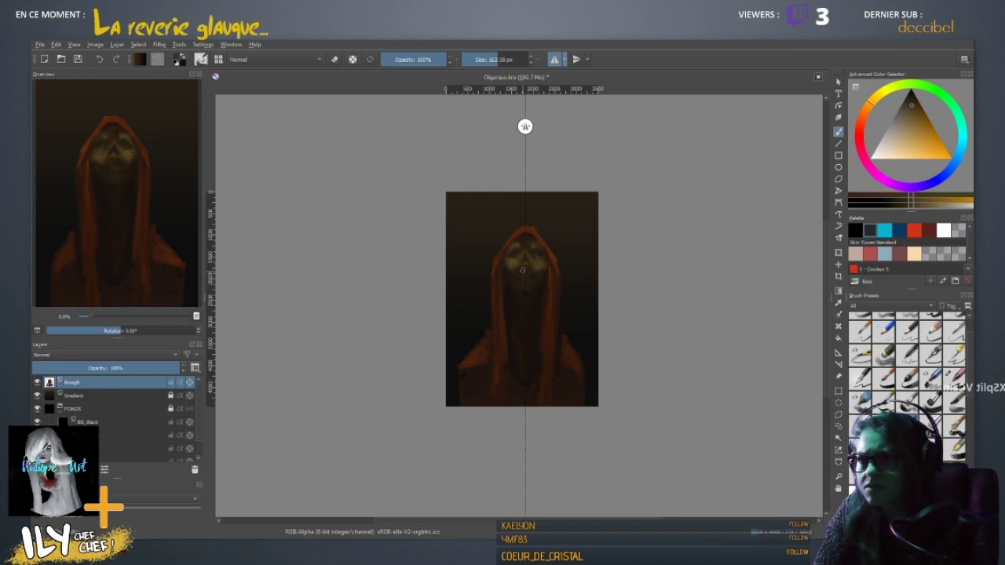
pyautogui.keyDown('ctrl'); pyautogui.click(523, 267); pyautogui.keyUp('ctrl')
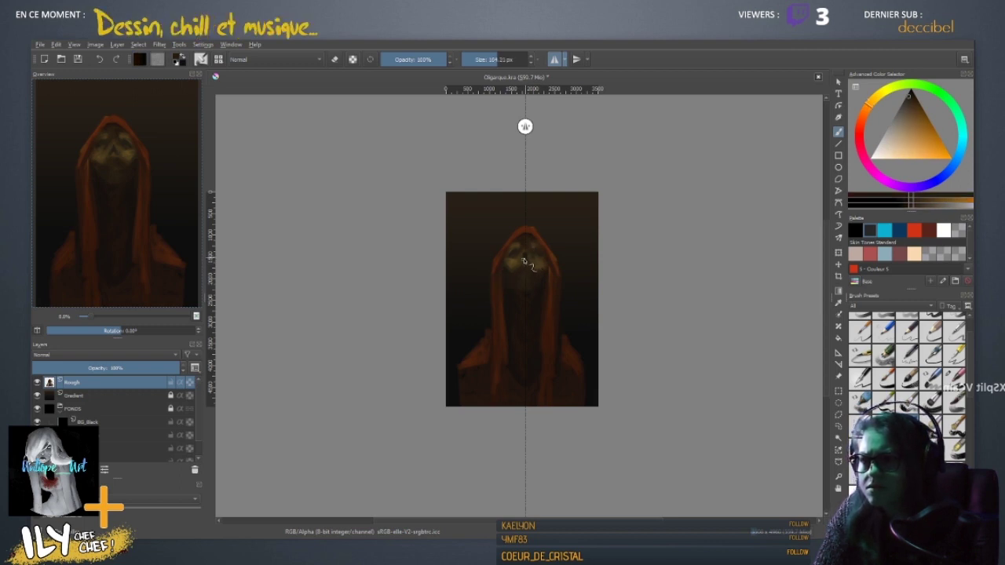
pyautogui.keyDown('ctrl'); pyautogui.click(529, 256); pyautogui.keyUp('ctrl')
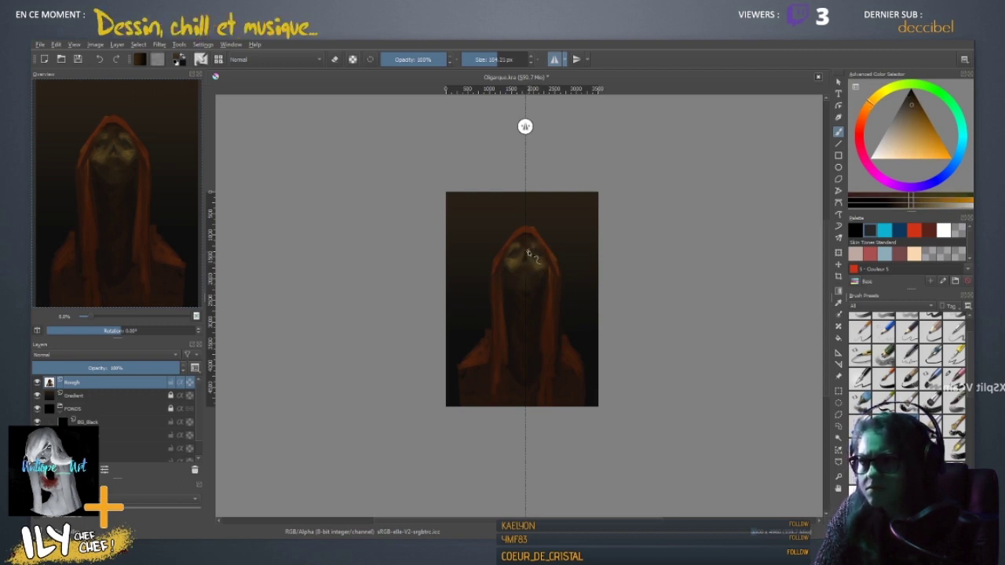
pyautogui.keyDown('ctrl'); pyautogui.click(537, 263); pyautogui.keyUp('ctrl')
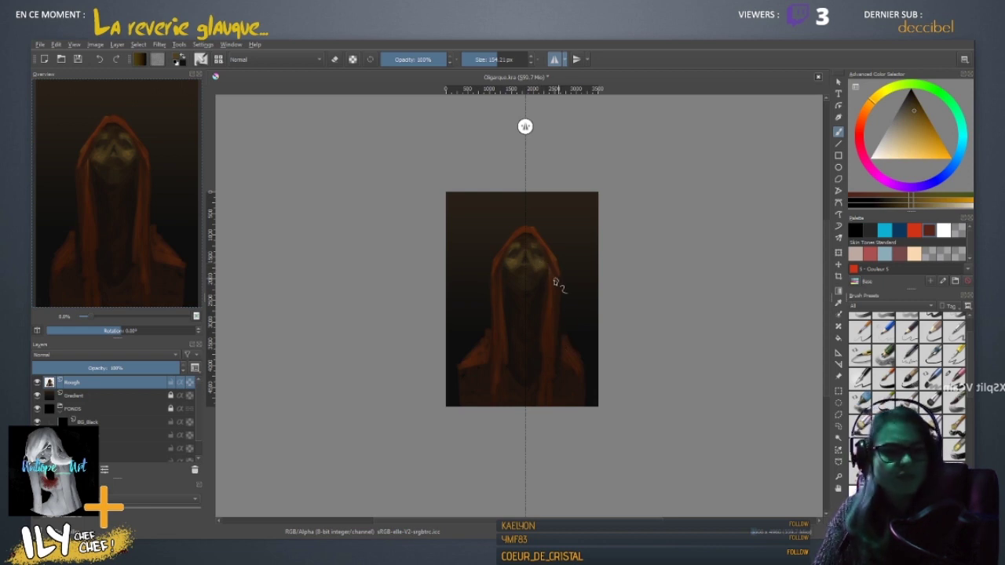
# - Highlight the brow and cheekbones symmetrically in a more saturated orange-ochre with a smaller brush, and turn off mirror painting
pyautogui.keyDown('shift'); pyautogui.moveTo(556, 281); pyautogui.dragTo(552, 284); pyautogui.keyUp('shift')
pyautogui.click(868, 112)
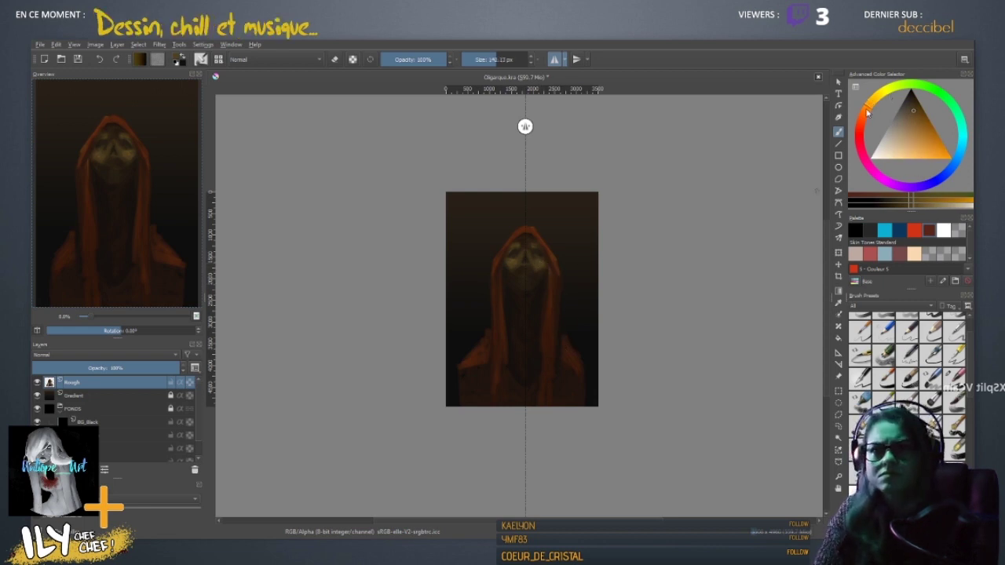
pyautogui.moveTo(919, 140); pyautogui.dragTo(927, 128)
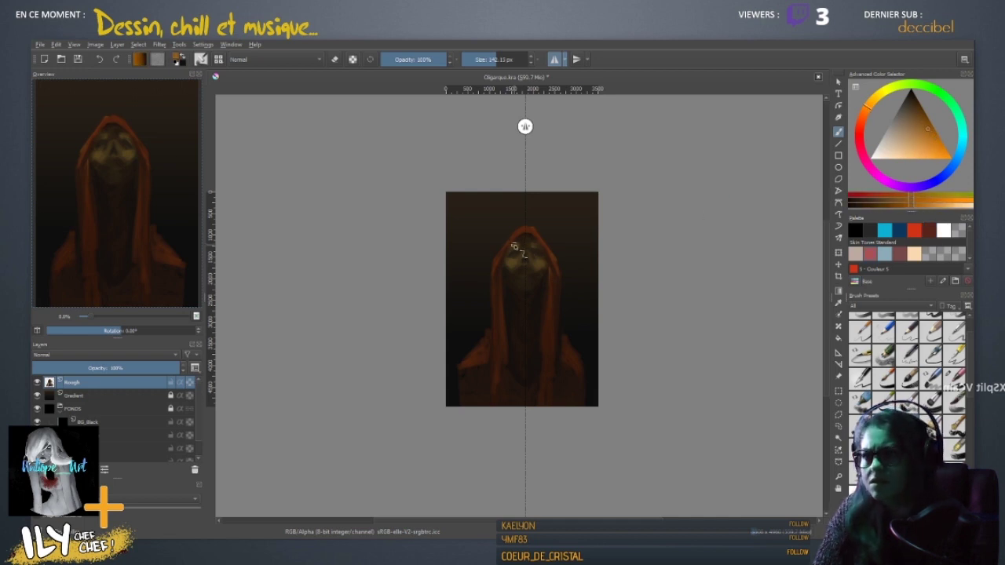
pyautogui.click(555, 65)
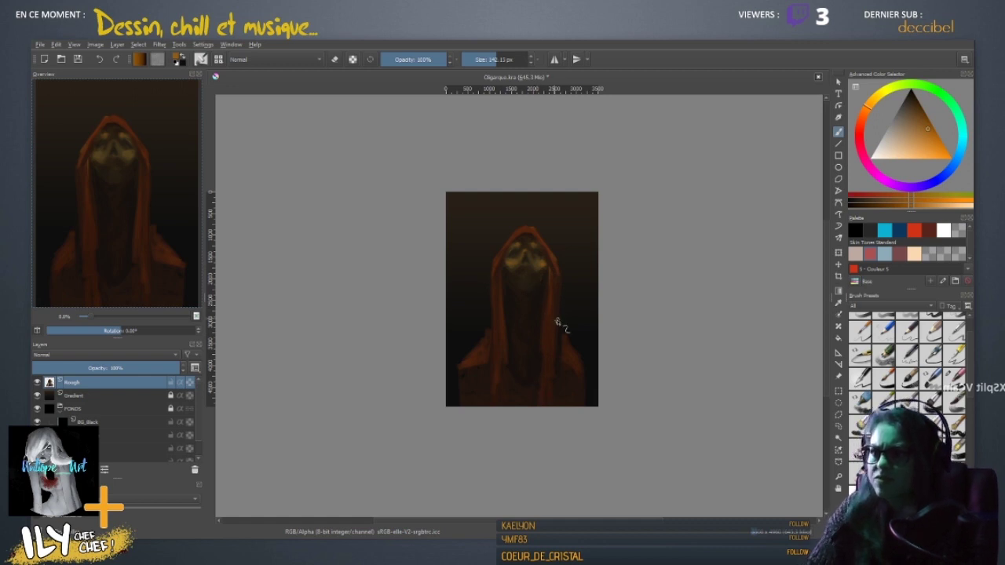
# - Brush orange-ochre accents onto the neck, shoulder edge and lower veil, and rework the robed shoulders with sampled reddish browns
pyautogui.moveTo(550, 317); pyautogui.dragTo(554, 316)
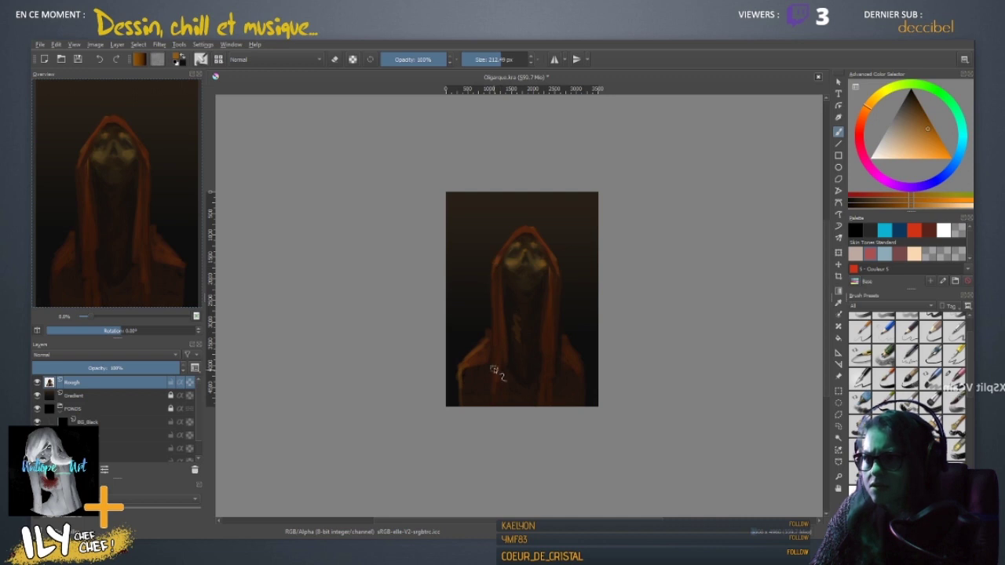
pyautogui.keyDown('ctrl'); pyautogui.click(505, 357); pyautogui.keyUp('ctrl')
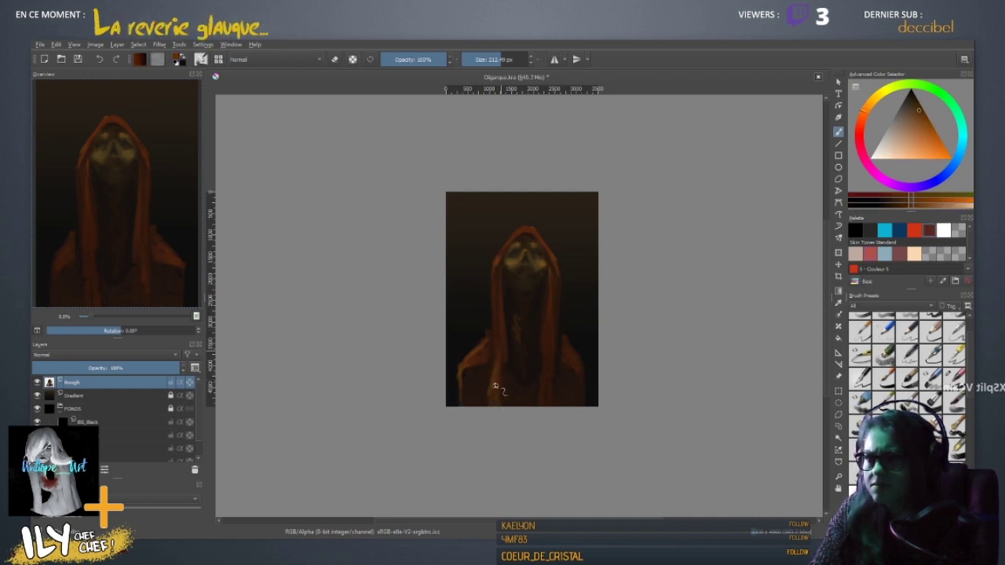
pyautogui.keyDown('ctrl'); pyautogui.click(483, 369); pyautogui.keyUp('ctrl')
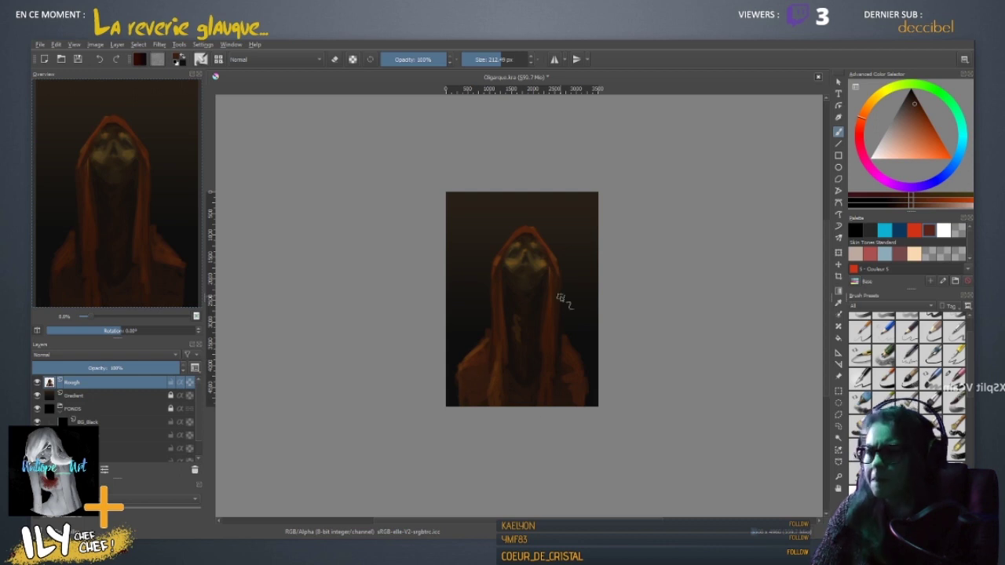
# - Blend the ochre accent on the neck into the surrounding shadow with sampled dark browns and a smaller brush
pyautogui.press('-')
pyautogui.press('-')
pyautogui.press('+')
pyautogui.press('+')
pyautogui.press('+')
pyautogui.press('+')
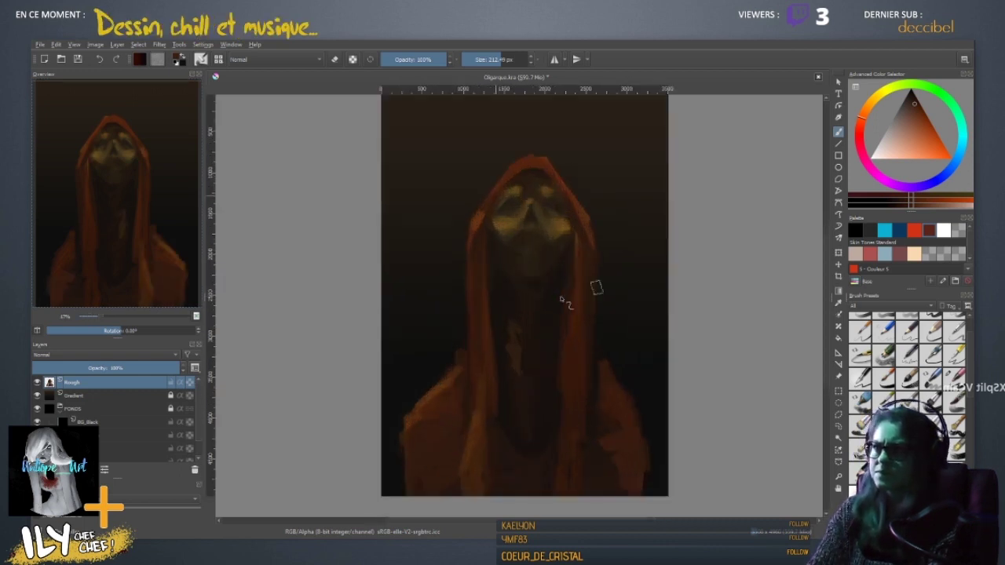
pyautogui.press('-')
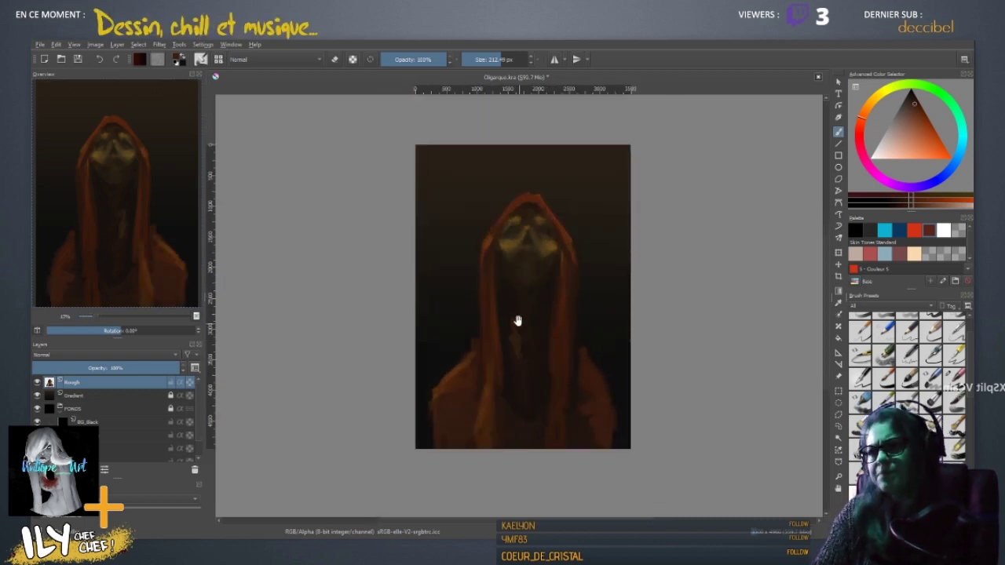
pyautogui.moveTo(516, 322); pyautogui.dragTo(507, 352)
pyautogui.moveTo(521, 298); pyautogui.dragTo(518, 298)
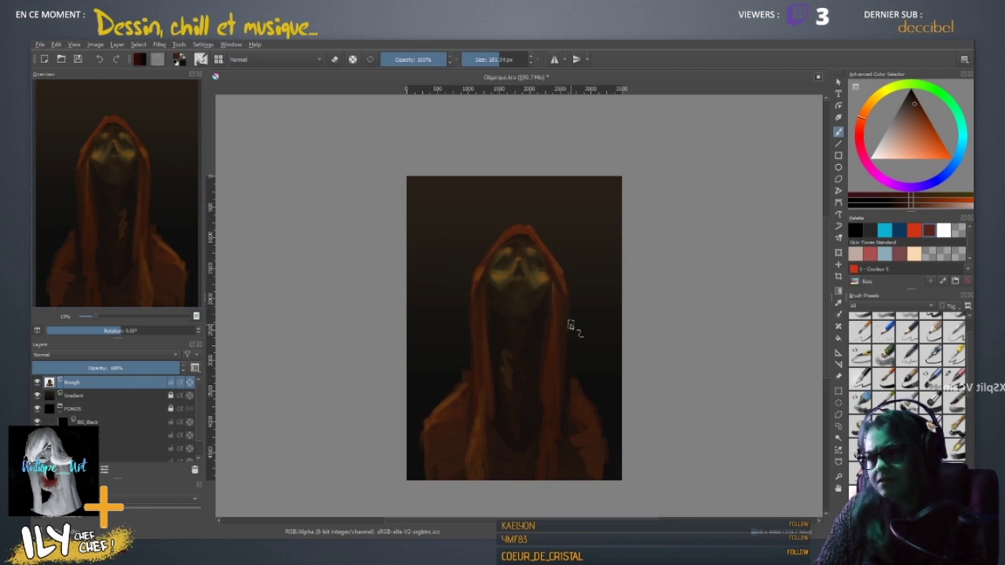
pyautogui.keyDown('ctrl'); pyautogui.click(513, 338); pyautogui.keyUp('ctrl')
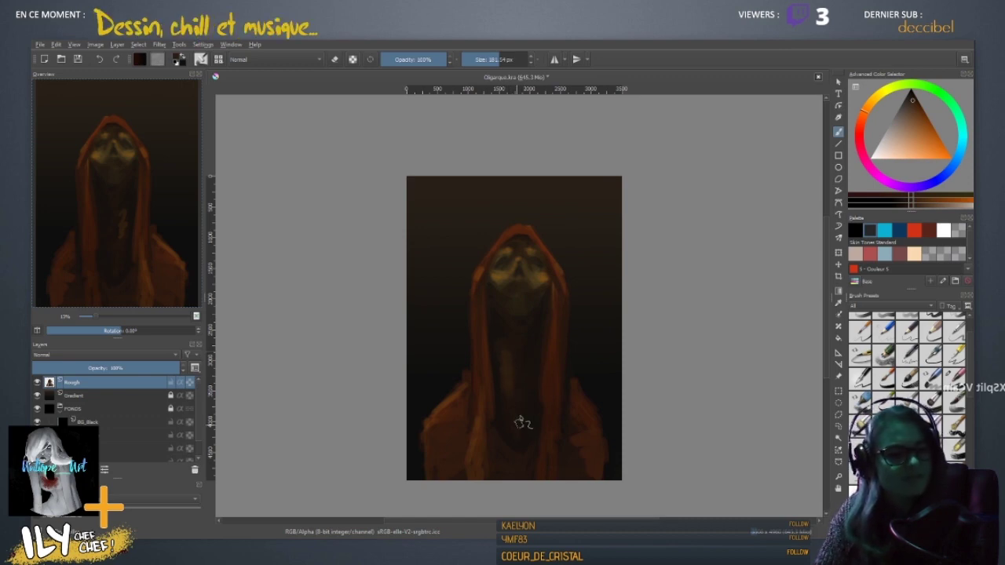
pyautogui.moveTo(517, 377); pyautogui.dragTo(507, 362)
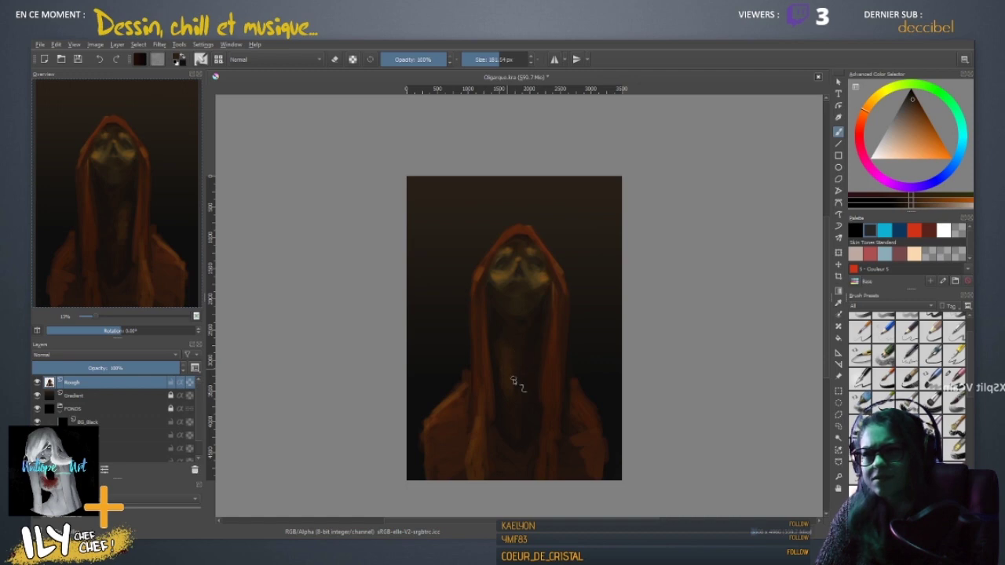
pyautogui.keyDown('ctrl'); pyautogui.click(495, 342); pyautogui.keyUp('ctrl')
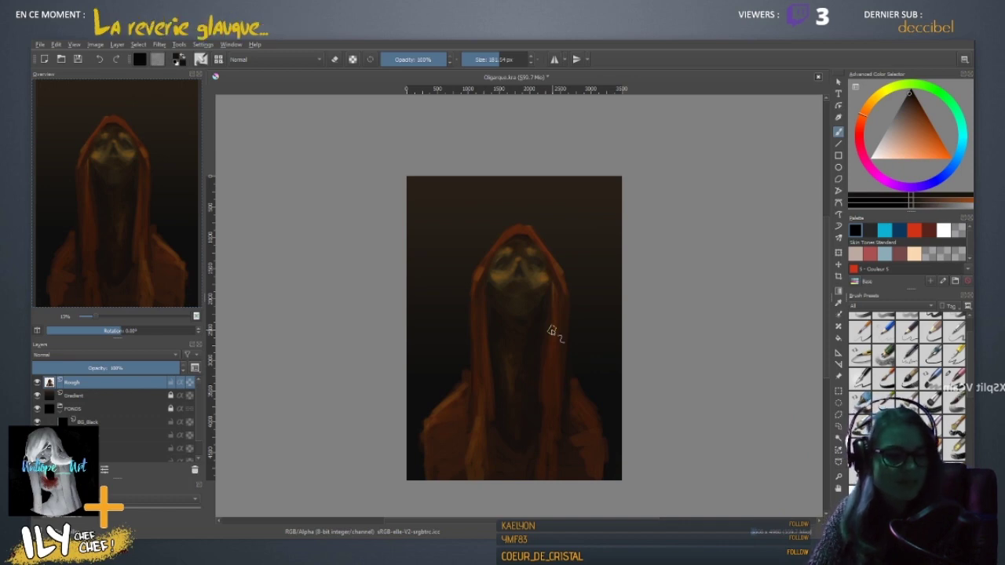
# - Define the chin, jawline and throat shadow with near-black browns sampled nearby, using a finer brush
pyautogui.moveTo(531, 300); pyautogui.dragTo(486, 303)
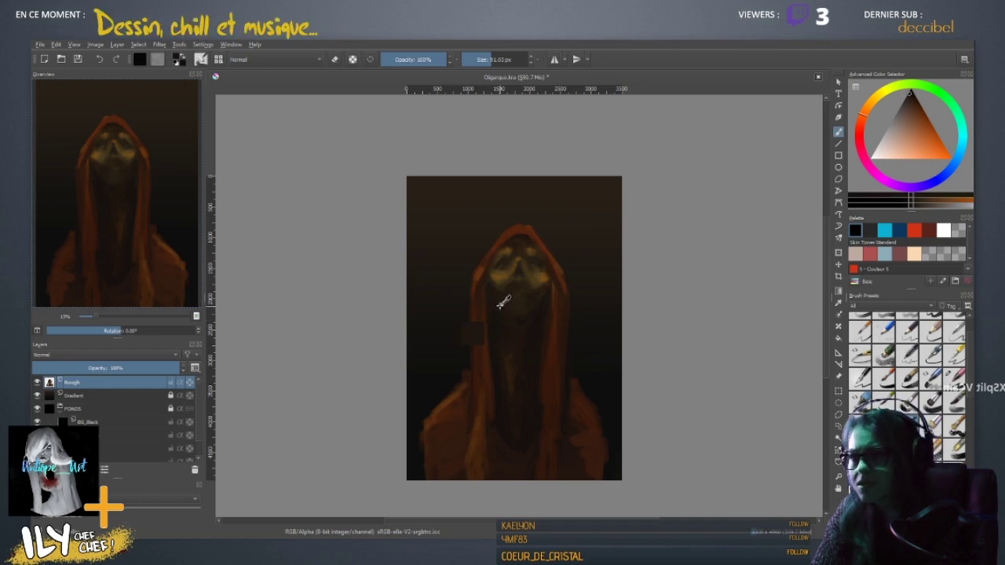
pyautogui.keyDown('ctrl'); pyautogui.click(499, 306); pyautogui.keyUp('ctrl')
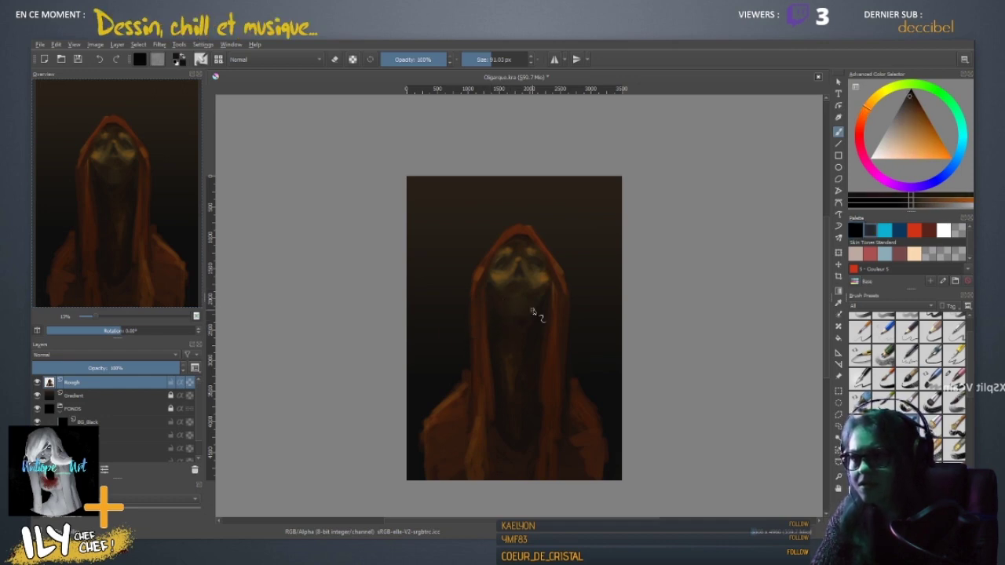
pyautogui.moveTo(524, 308); pyautogui.dragTo(532, 308)
pyautogui.keyDown('ctrl'); pyautogui.click(503, 303); pyautogui.keyUp('ctrl')
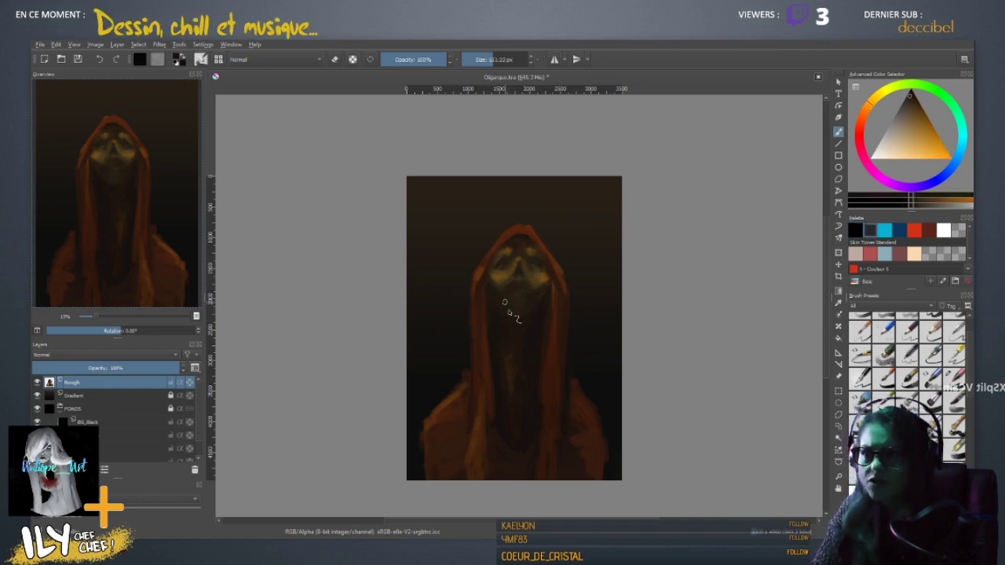
pyautogui.keyDown('ctrl'); pyautogui.click(502, 317); pyautogui.keyUp('ctrl')
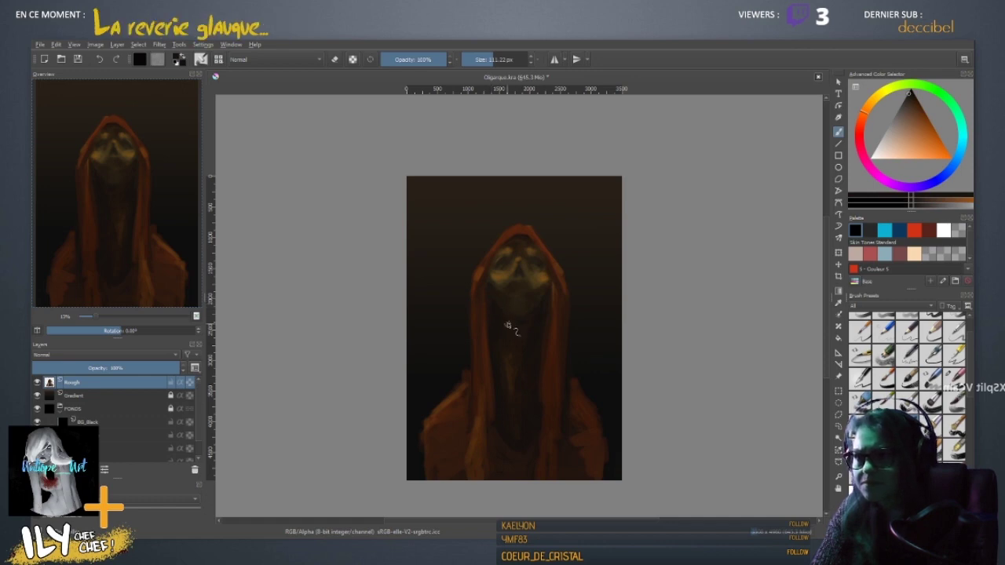
# - Touch up the veil's inner edge and the neck shadows with sampled dark reddish browns, varying the brush size
pyautogui.keyDown('ctrl'); pyautogui.click(490, 285); pyautogui.keyUp('ctrl')
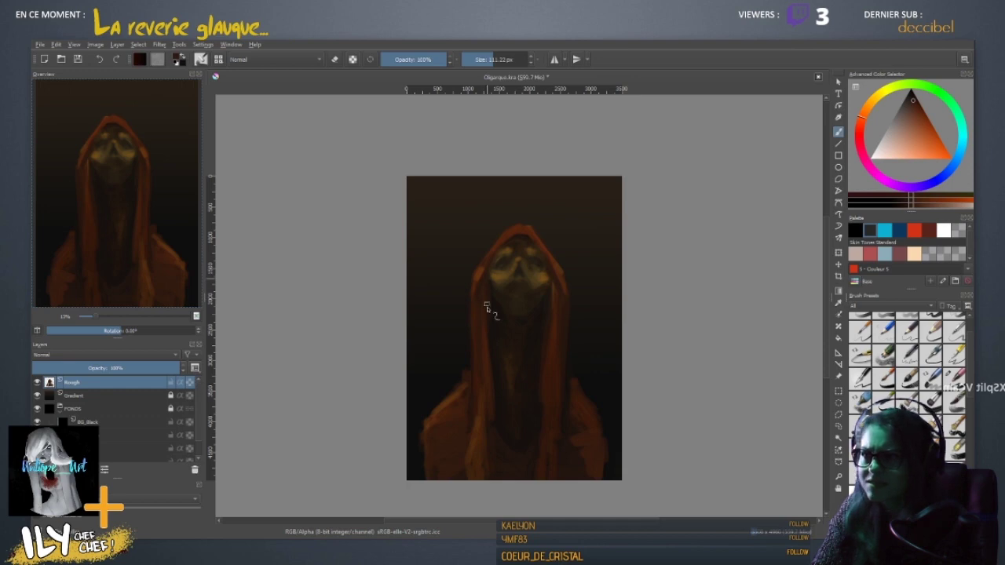
pyautogui.press('[')
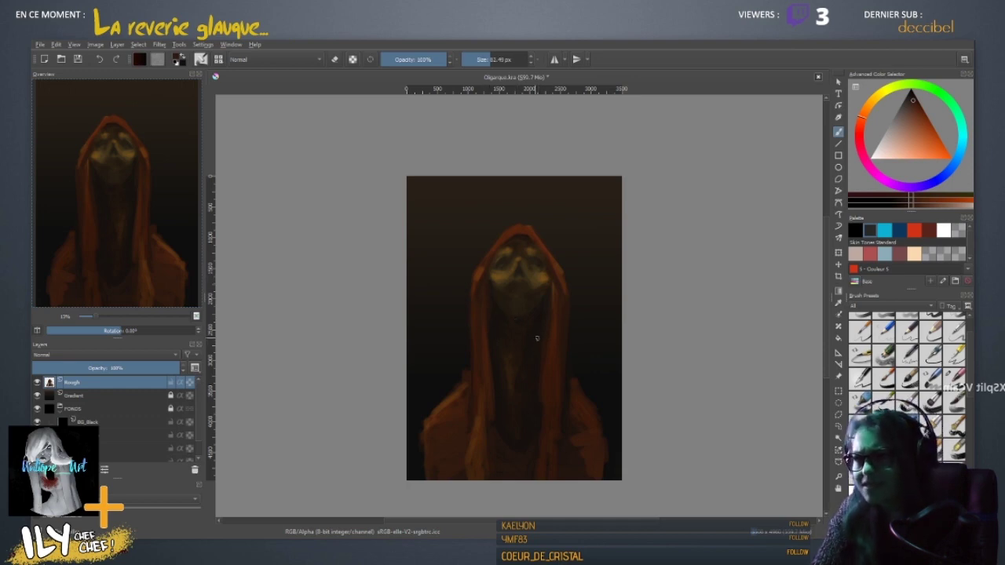
pyautogui.press(']')
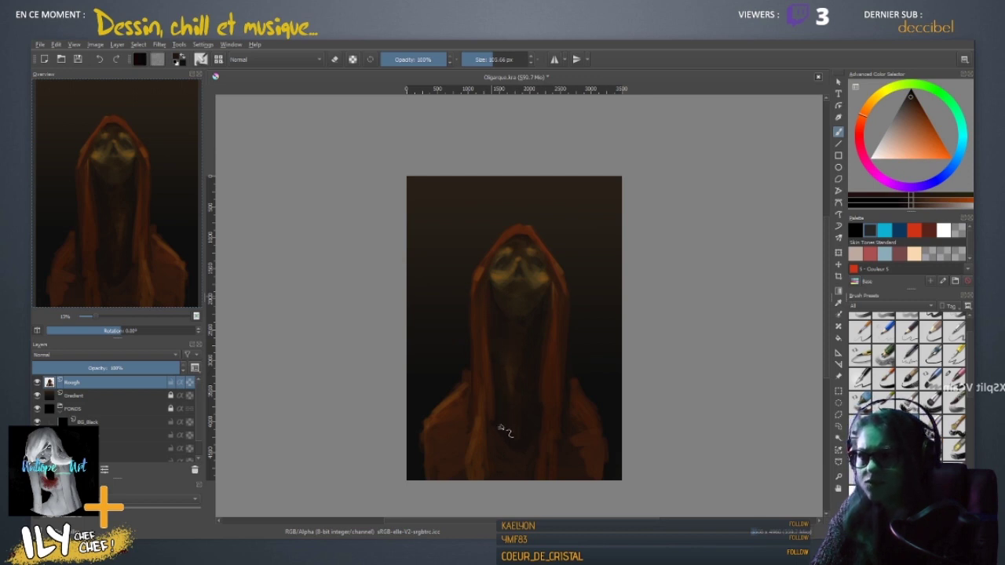
# - Refine the skull's nose cavity and the area just beneath it with sampled near-black and dark ochre tones, using a finer brush
pyautogui.press('[')
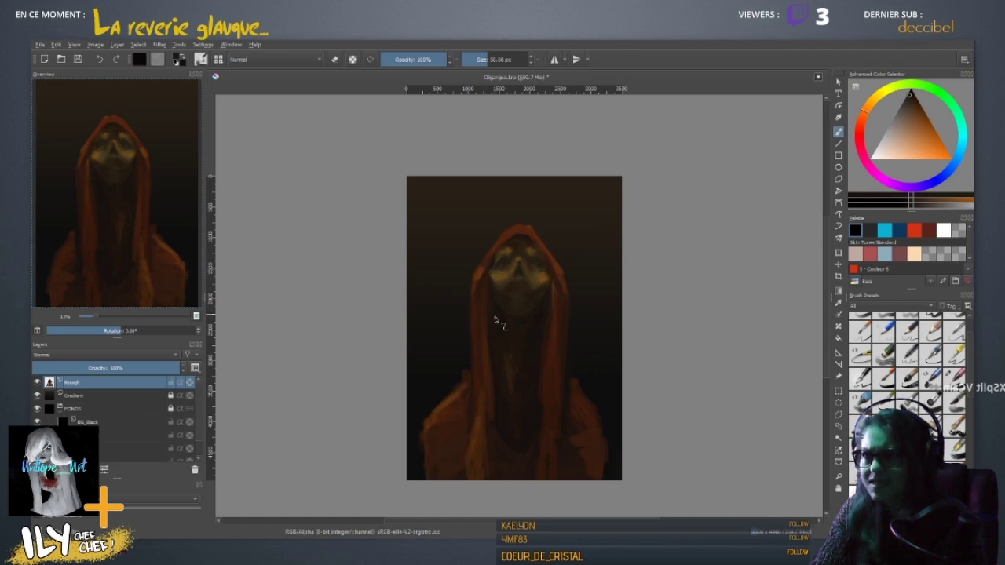
pyautogui.keyDown('ctrl'); pyautogui.click(517, 278); pyautogui.keyUp('ctrl')
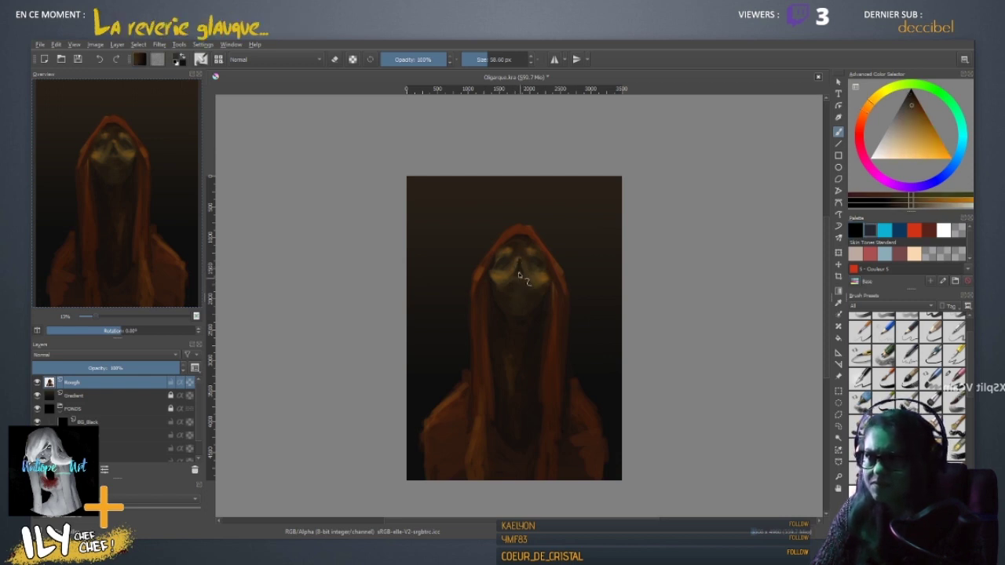
pyautogui.press('d')
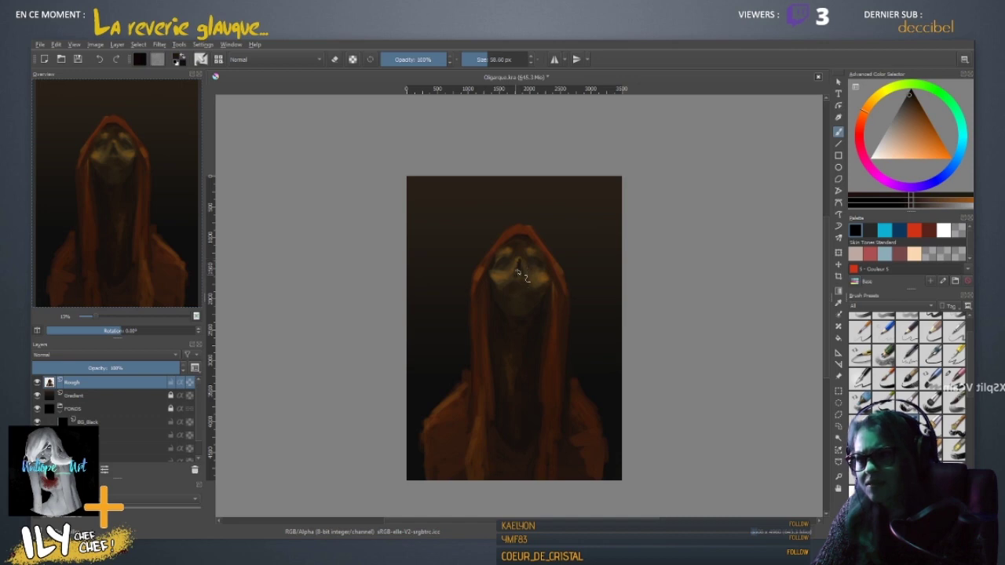
pyautogui.keyDown('ctrl'); pyautogui.click(512, 281); pyautogui.keyUp('ctrl')
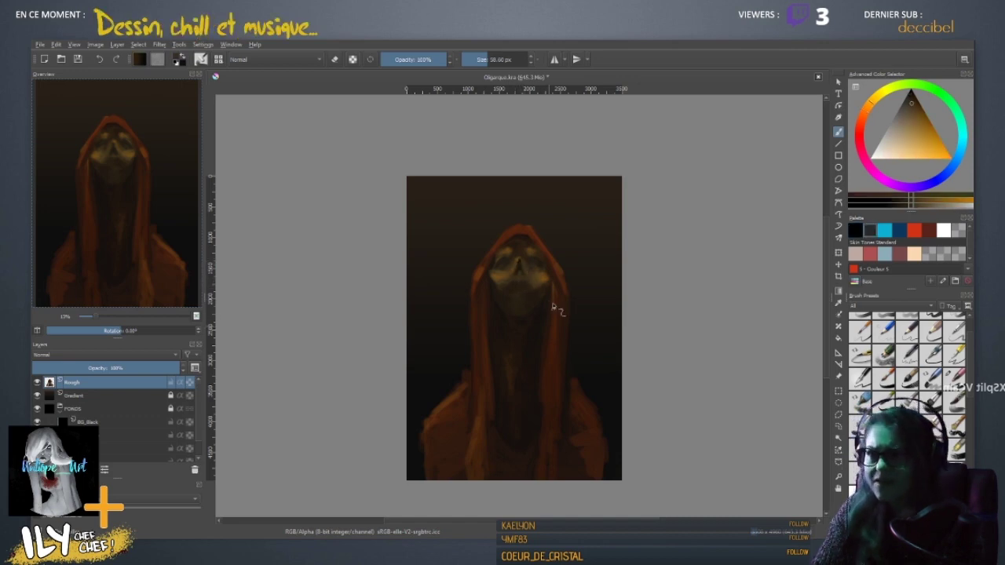
pyautogui.keyDown('ctrl'); pyautogui.click(525, 279); pyautogui.keyUp('ctrl')
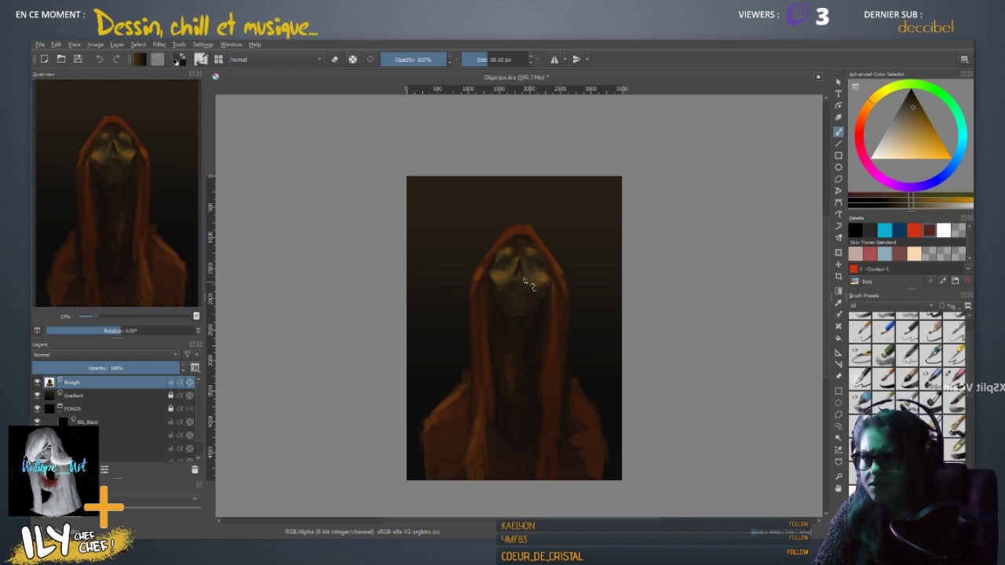
# - Model the skull's cheekbones and jaw edges with sampled ochre and near-black browns, using progressively larger brush sizes
pyautogui.press(']')
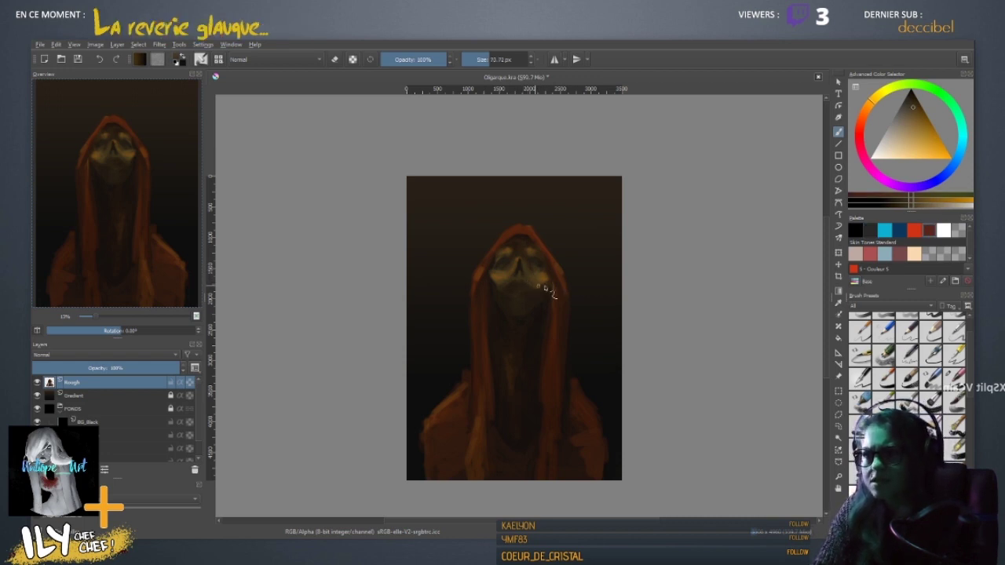
pyautogui.press(']')
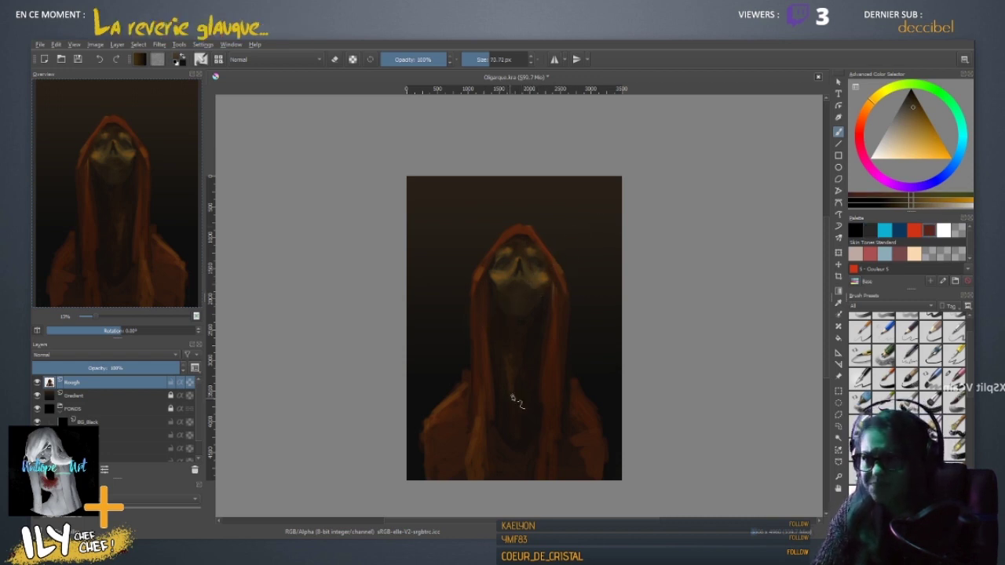
pyautogui.keyDown('ctrl'); pyautogui.click(540, 284); pyautogui.keyUp('ctrl')
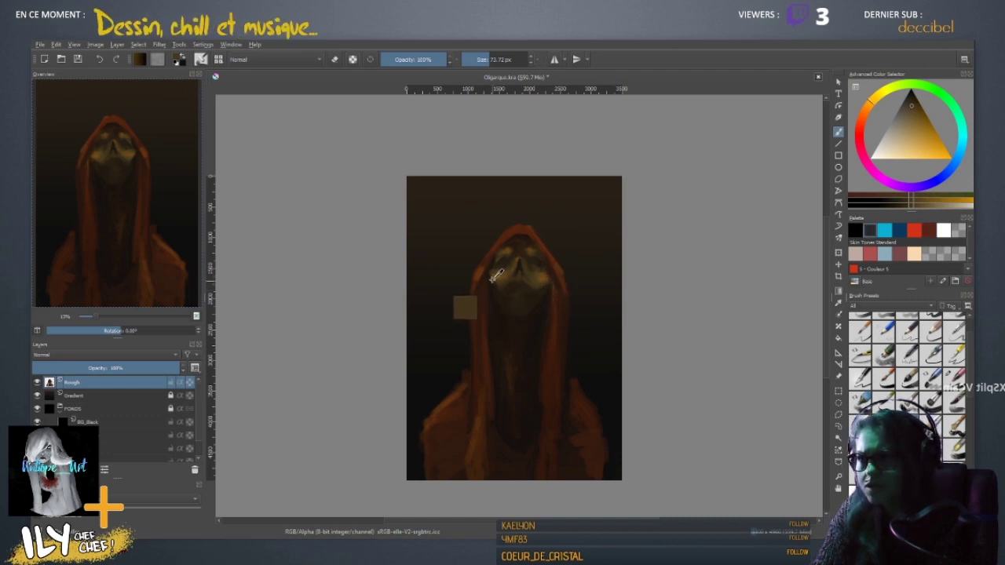
pyautogui.keyDown('ctrl'); pyautogui.click(548, 284); pyautogui.keyUp('ctrl')
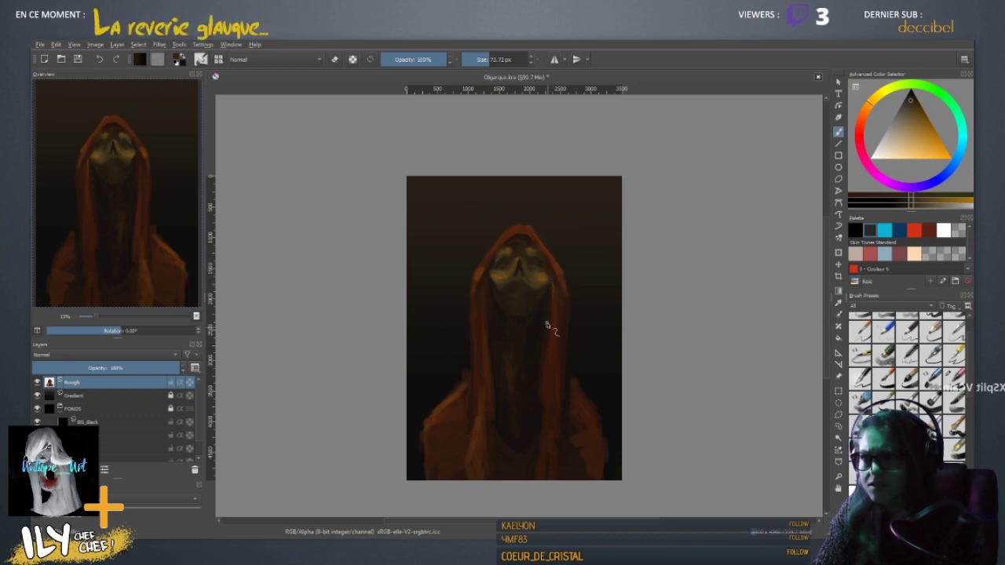
pyautogui.keyDown('ctrl'); pyautogui.click(521, 313); pyautogui.keyUp('ctrl')
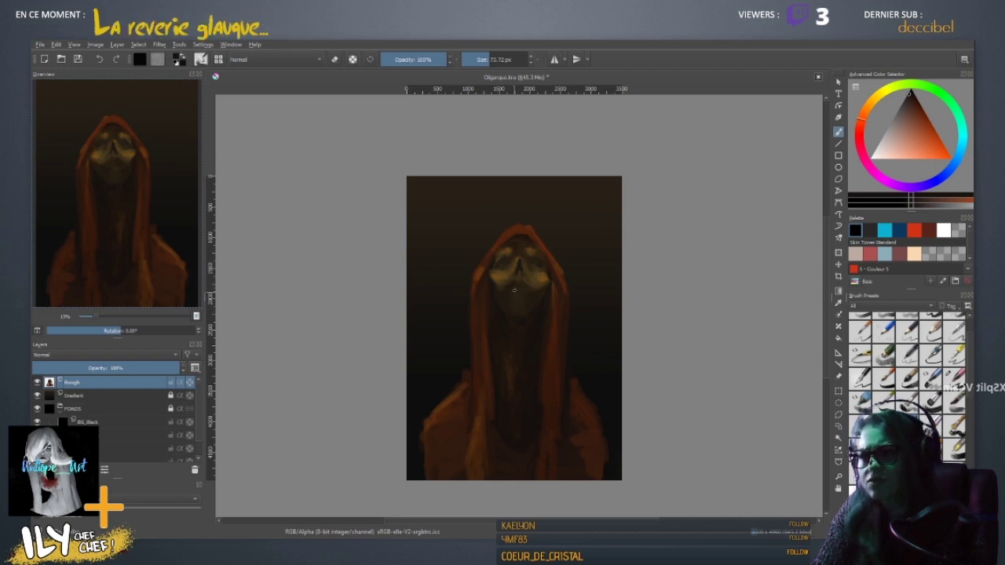
pyautogui.keyDown('shift'); pyautogui.moveTo(509, 288); pyautogui.dragTo(531, 289); pyautogui.keyUp('shift')
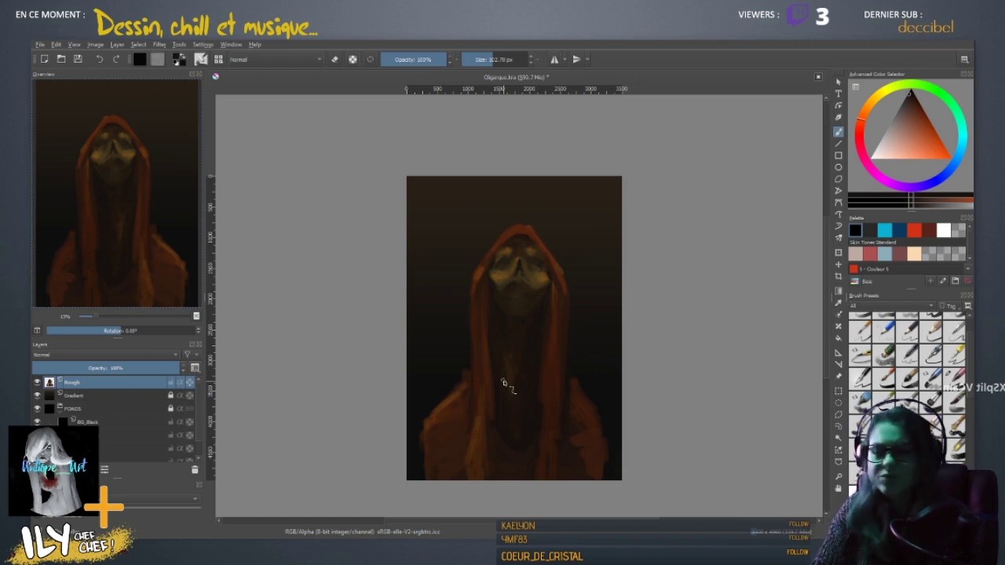
# - Rework the skull's left brow, nose bridge and left cheekbone with sampled ochre and dark browns, using a smaller brush
pyautogui.press('-')
pyautogui.press('-')
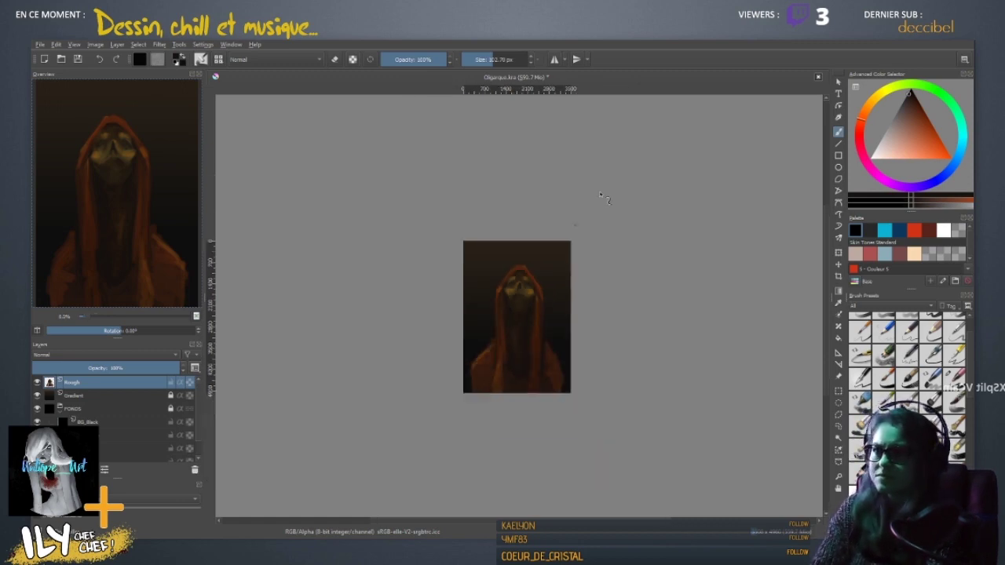
pyautogui.press('+')
pyautogui.press('+')
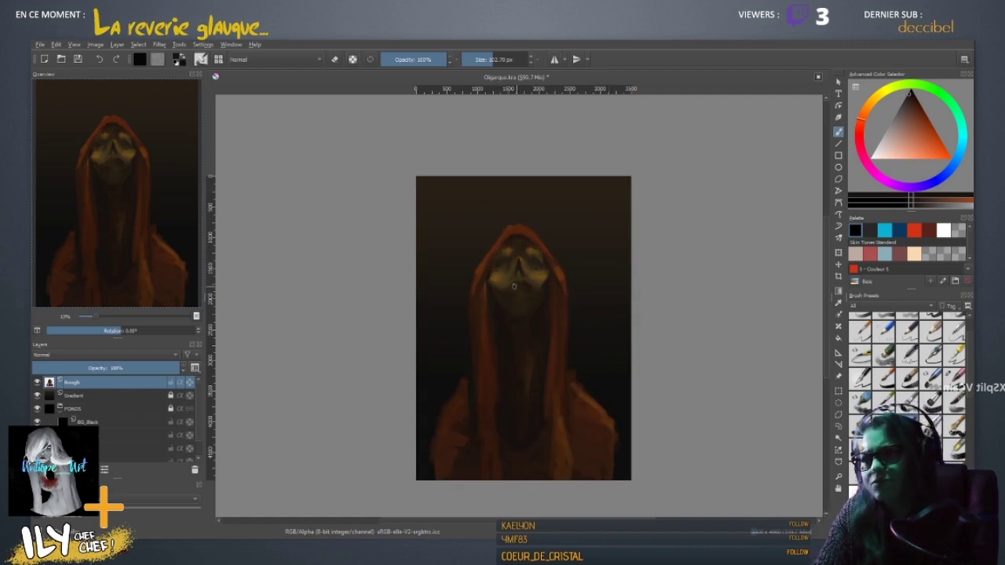
pyautogui.keyDown('shift'); pyautogui.moveTo(502, 288); pyautogui.dragTo(495, 289); pyautogui.keyUp('shift')
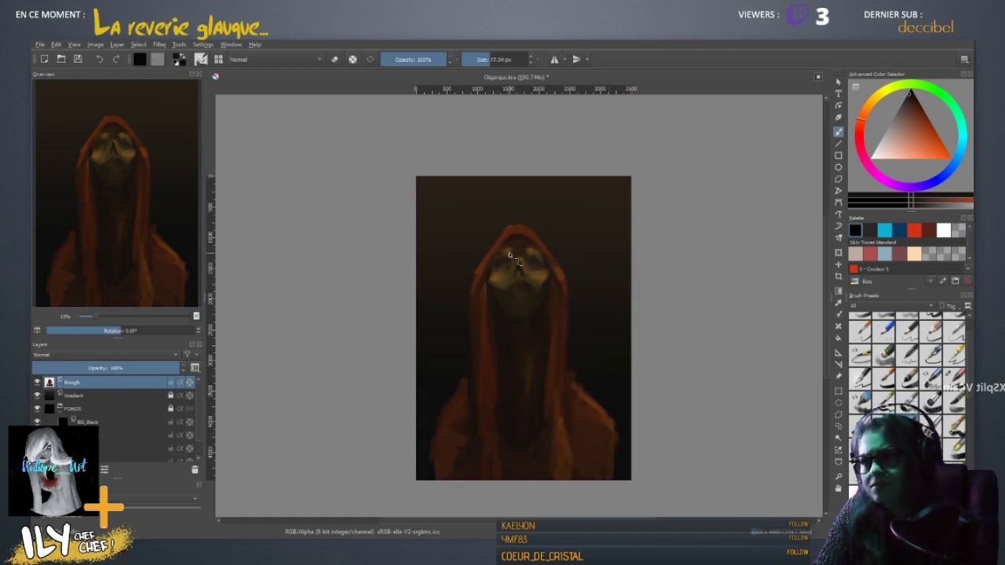
pyautogui.keyDown('ctrl'); pyautogui.click(509, 258); pyautogui.keyUp('ctrl')
pyautogui.keyDown('ctrl'); pyautogui.click(512, 258); pyautogui.keyUp('ctrl')
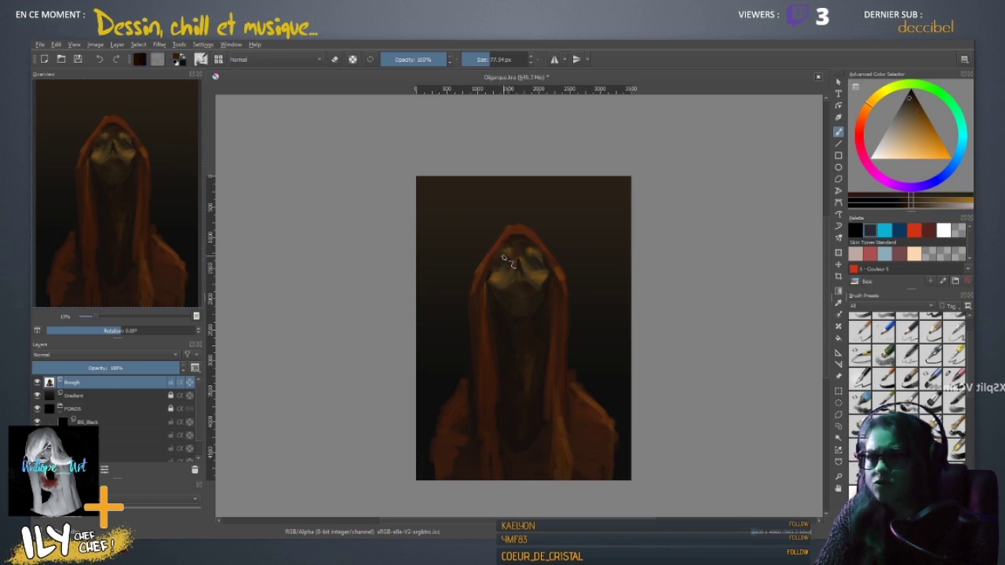
pyautogui.keyDown('ctrl'); pyautogui.click(514, 255); pyautogui.keyUp('ctrl')
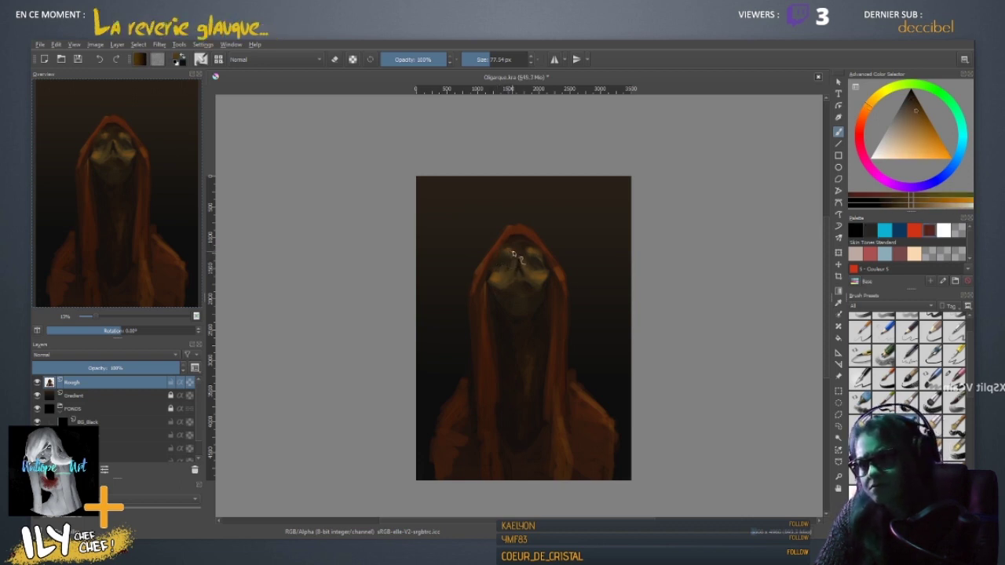
pyautogui.keyDown('ctrl'); pyautogui.click(500, 274); pyautogui.keyUp('ctrl')
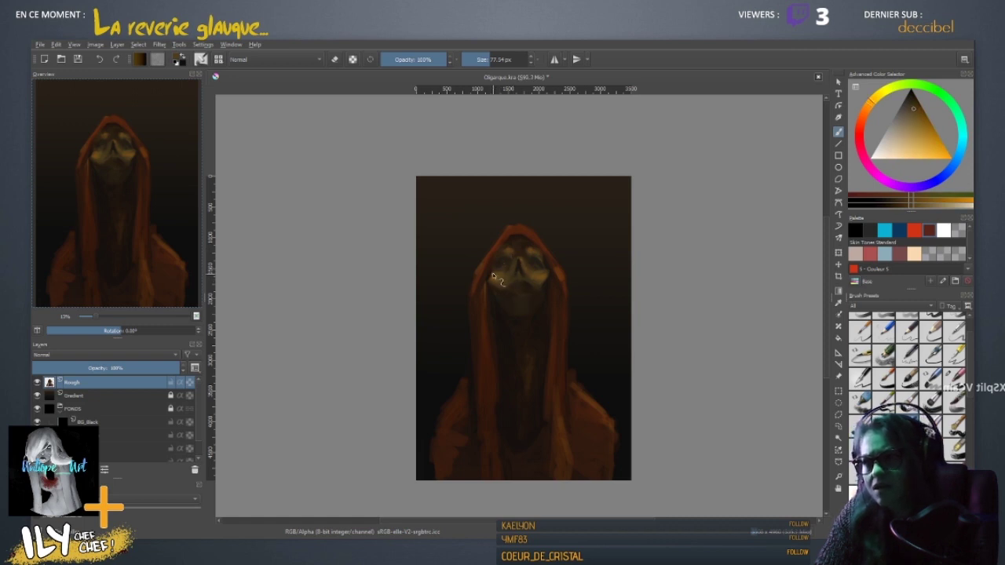
# - Shape the skull's left eye socket and its rim by alternating sampled dark browns with muted ochres
pyautogui.keyDown('ctrl'); pyautogui.click(507, 271); pyautogui.keyUp('ctrl')
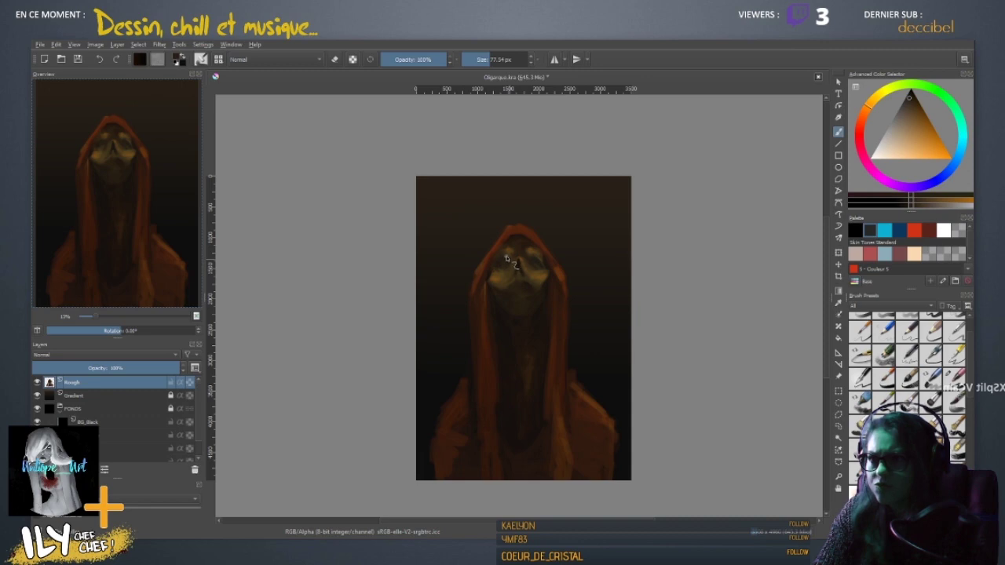
pyautogui.keyDown('ctrl'); pyautogui.click(504, 256); pyautogui.keyUp('ctrl')
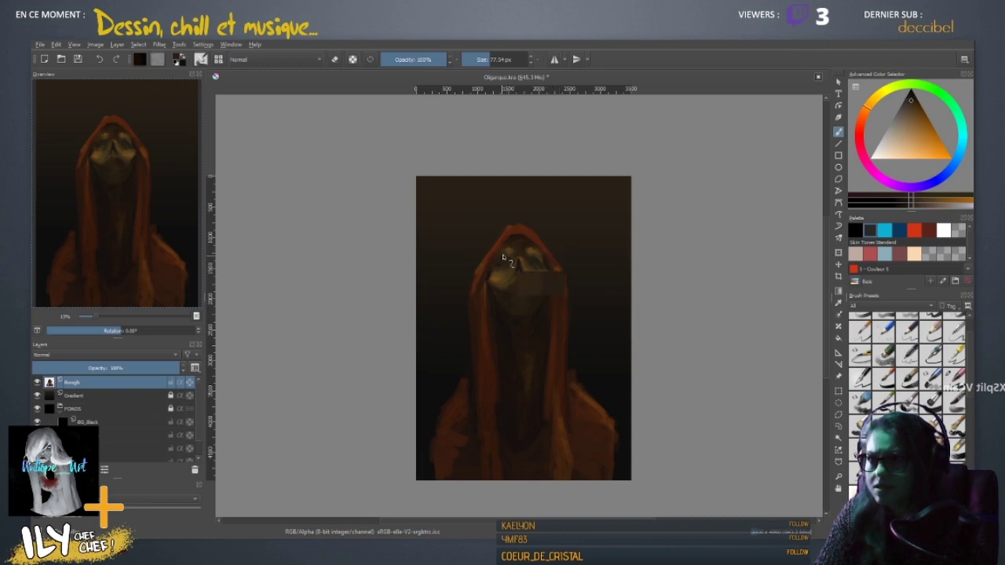
pyautogui.keyDown('ctrl'); pyautogui.click(506, 255); pyautogui.keyUp('ctrl')
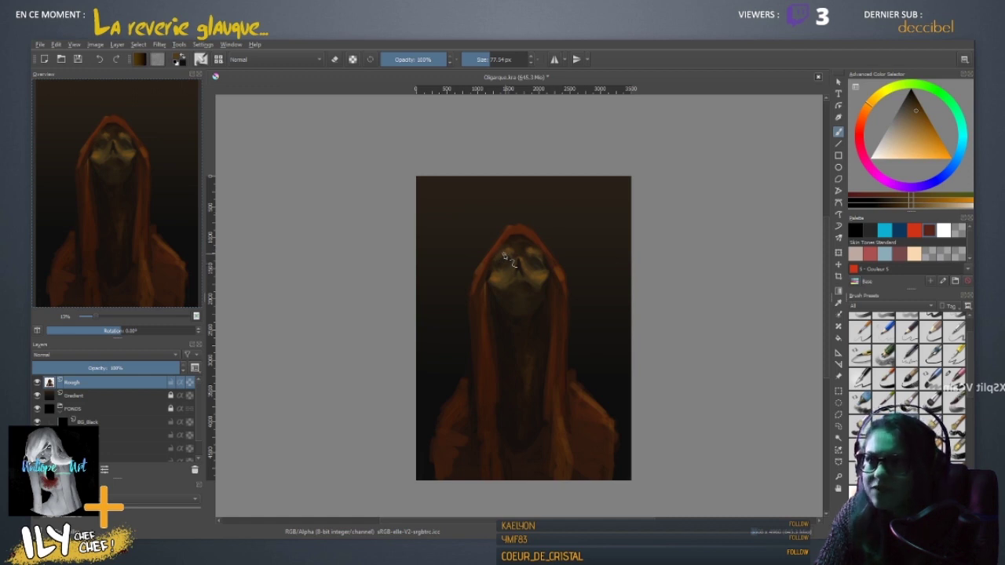
pyautogui.keyDown('ctrl'); pyautogui.click(506, 261); pyautogui.keyUp('ctrl')
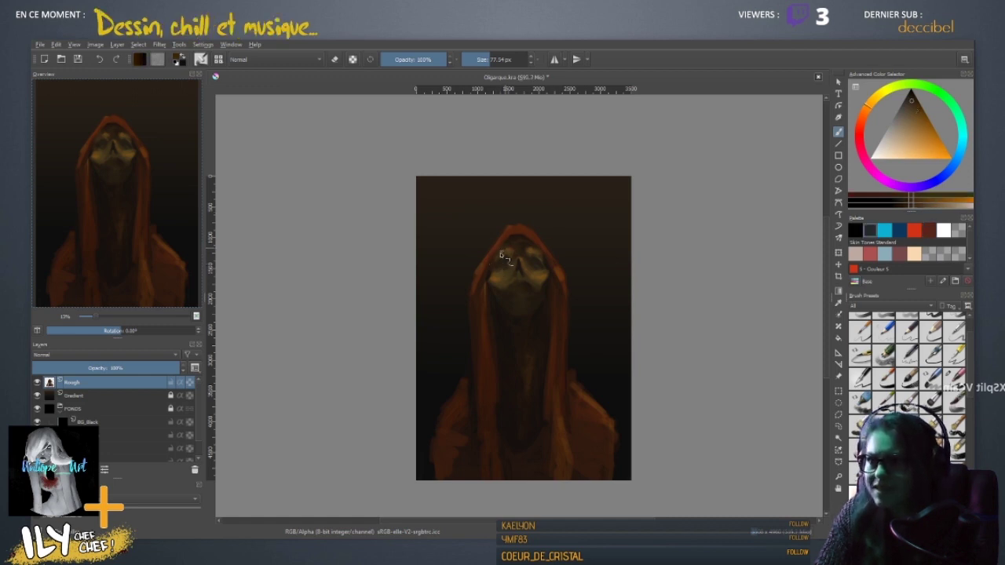
pyautogui.keyDown('ctrl'); pyautogui.click(505, 272); pyautogui.keyUp('ctrl')
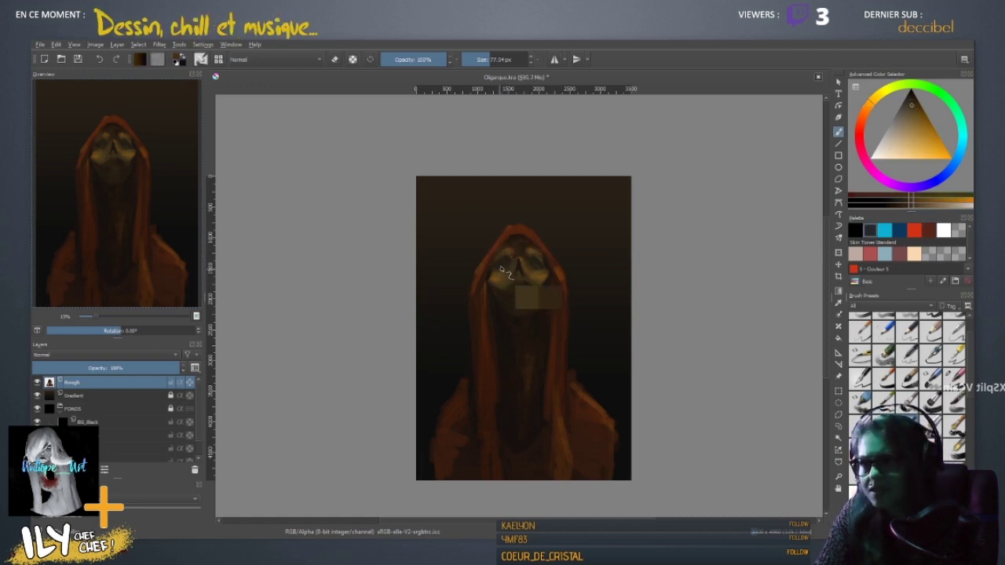
pyautogui.keyDown('ctrl'); pyautogui.click(507, 277); pyautogui.keyUp('ctrl')
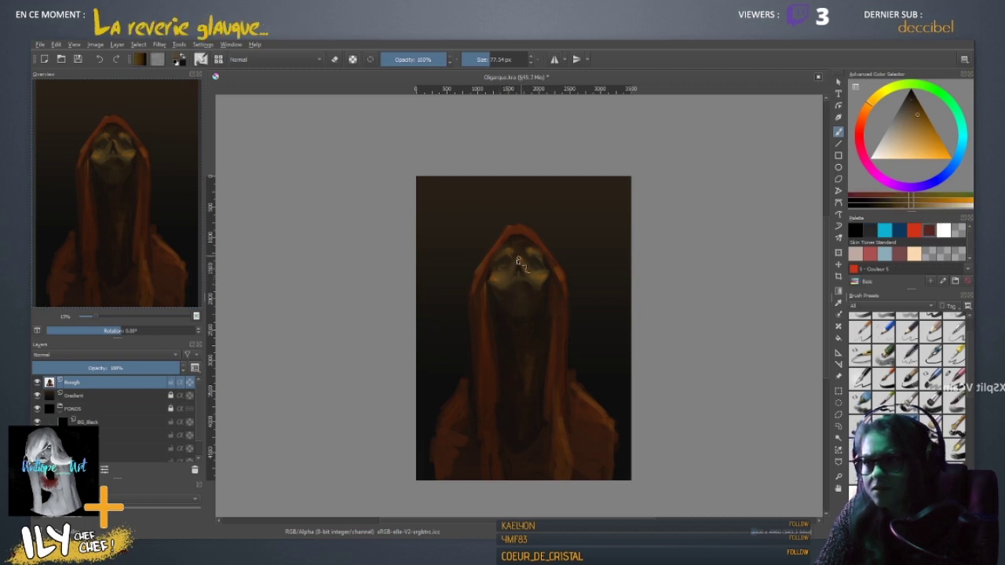
pyautogui.keyDown('ctrl'); pyautogui.click(507, 267); pyautogui.keyUp('ctrl')
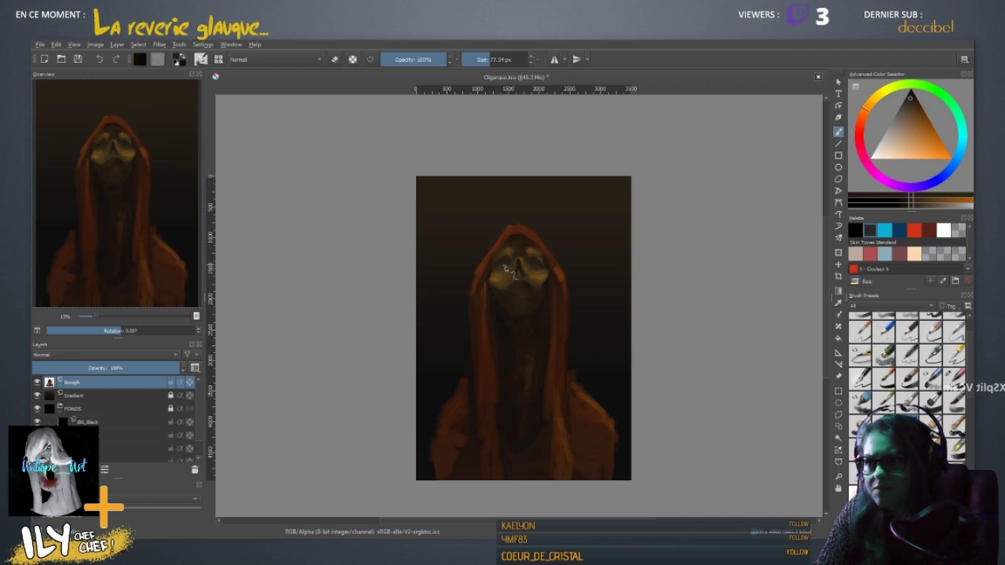
# - Define the skull's right eye socket and brow ridge with sampled ochre highlights and near-black browns
pyautogui.keyDown('ctrl'); pyautogui.click(538, 272); pyautogui.keyUp('ctrl')
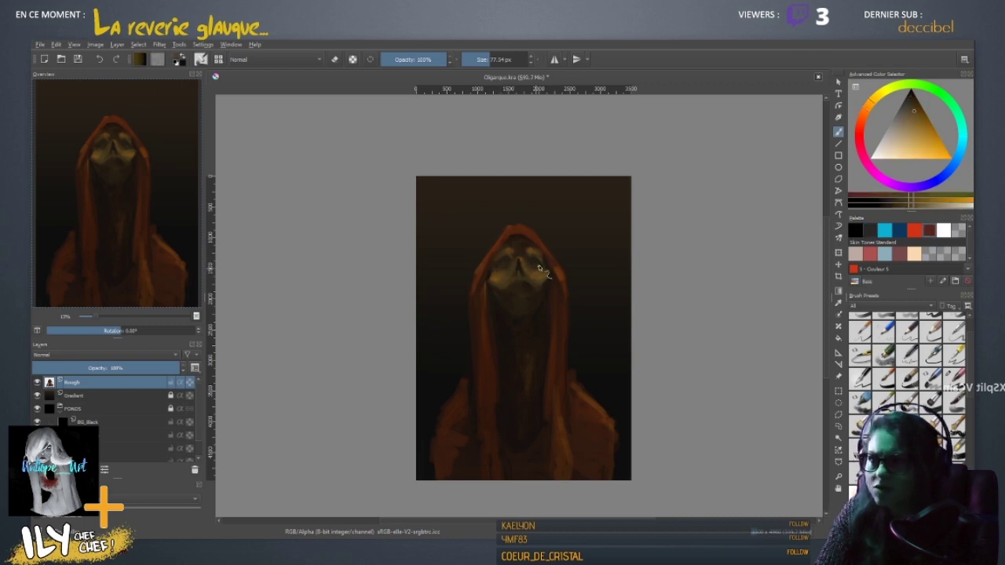
pyautogui.keyDown('ctrl'); pyautogui.click(532, 265); pyautogui.keyUp('ctrl')
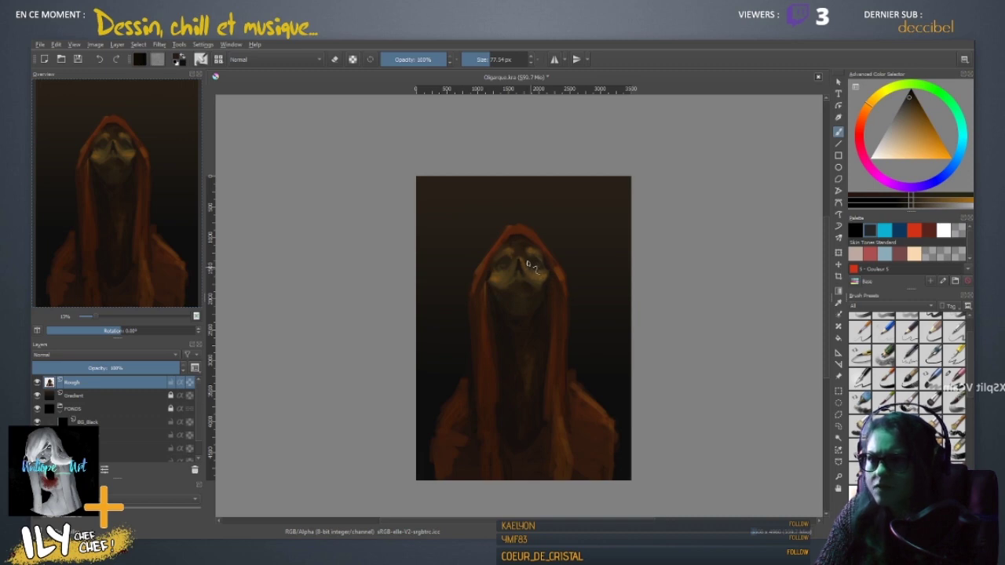
pyautogui.keyDown('ctrl'); pyautogui.click(544, 309); pyautogui.keyUp('ctrl')
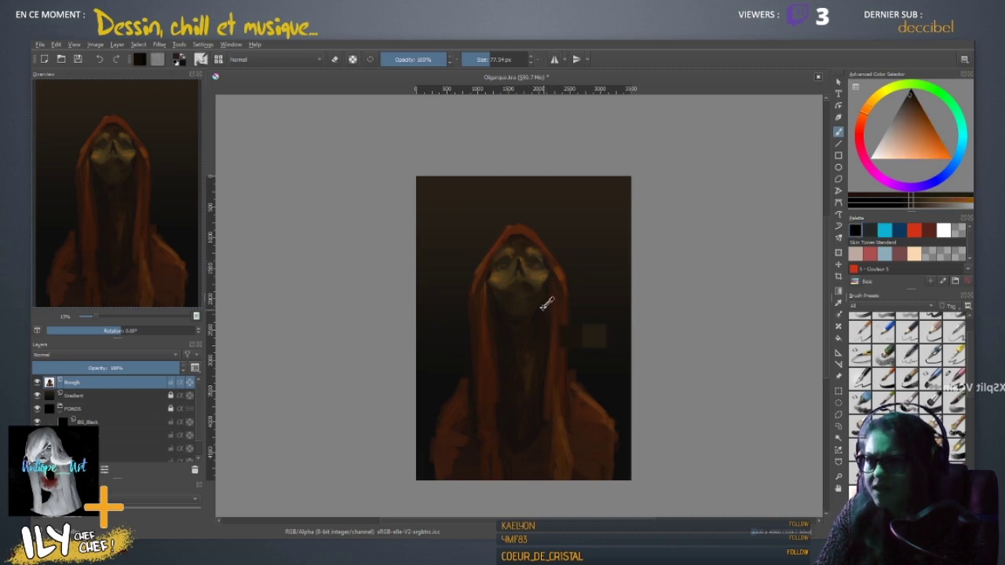
pyautogui.keyDown('ctrl'); pyautogui.click(531, 254); pyautogui.keyUp('ctrl')
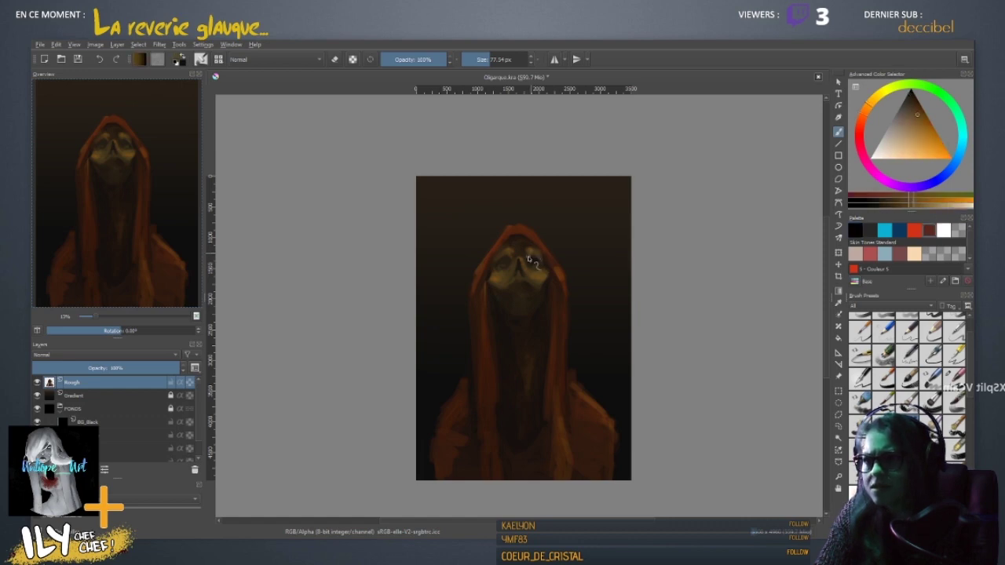
pyautogui.keyDown('ctrl'); pyautogui.click(527, 249); pyautogui.keyUp('ctrl')
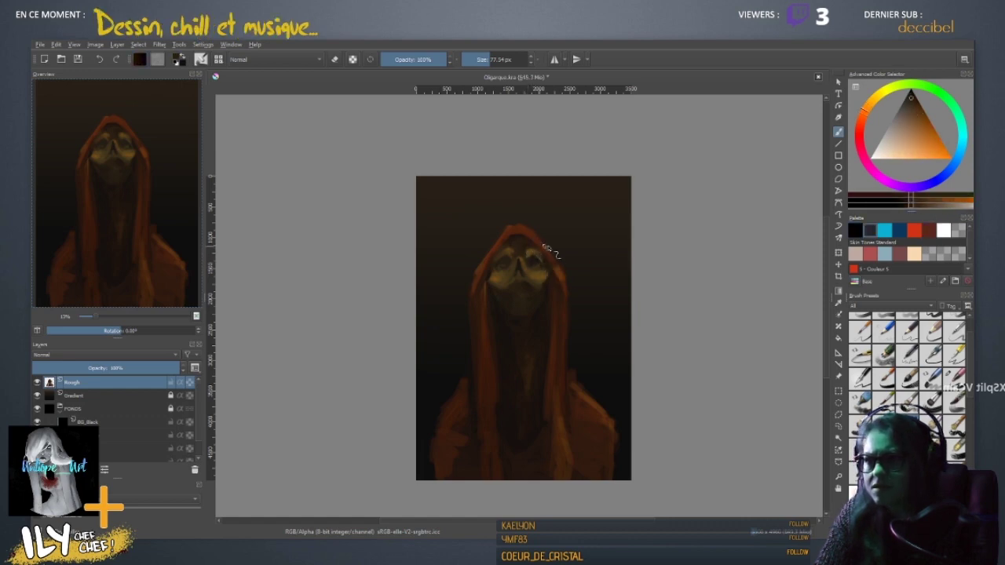
pyautogui.keyDown('ctrl'); pyautogui.click(531, 258); pyautogui.keyUp('ctrl')
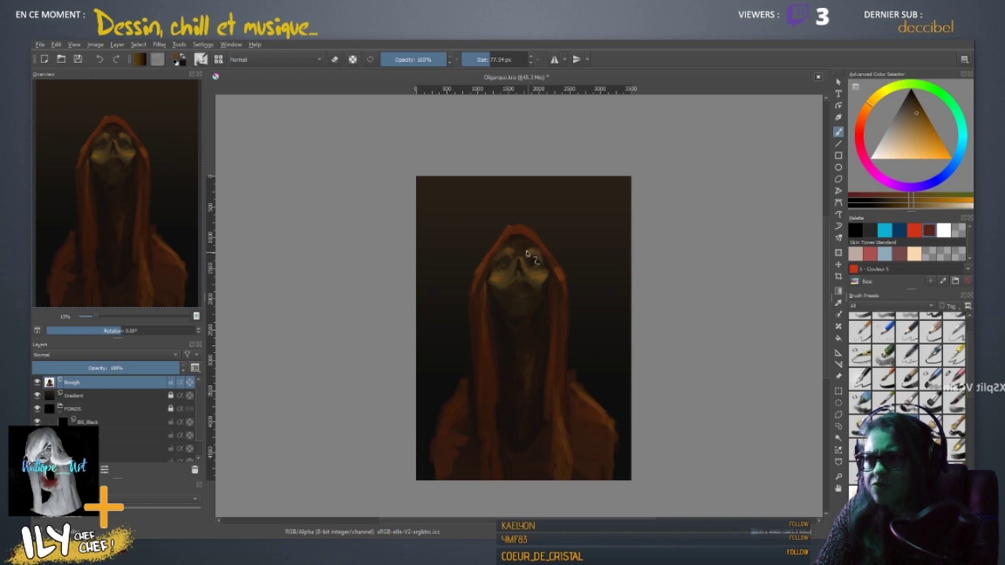
pyautogui.keyDown('ctrl'); pyautogui.click(530, 258); pyautogui.keyUp('ctrl')
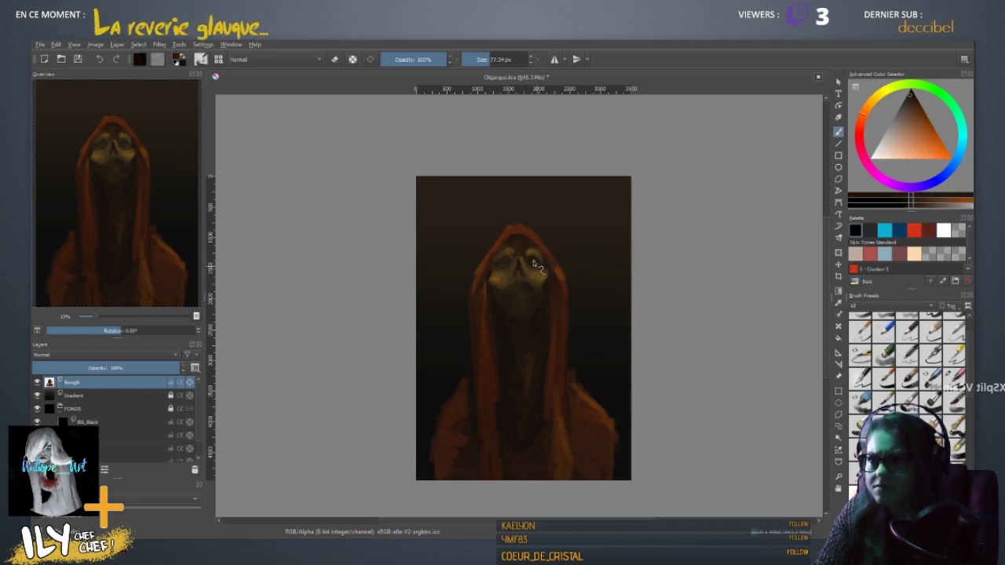
pyautogui.keyDown('ctrl'); pyautogui.click(531, 269); pyautogui.keyUp('ctrl')
pyautogui.keyDown('ctrl'); pyautogui.click(512, 262); pyautogui.keyUp('ctrl')
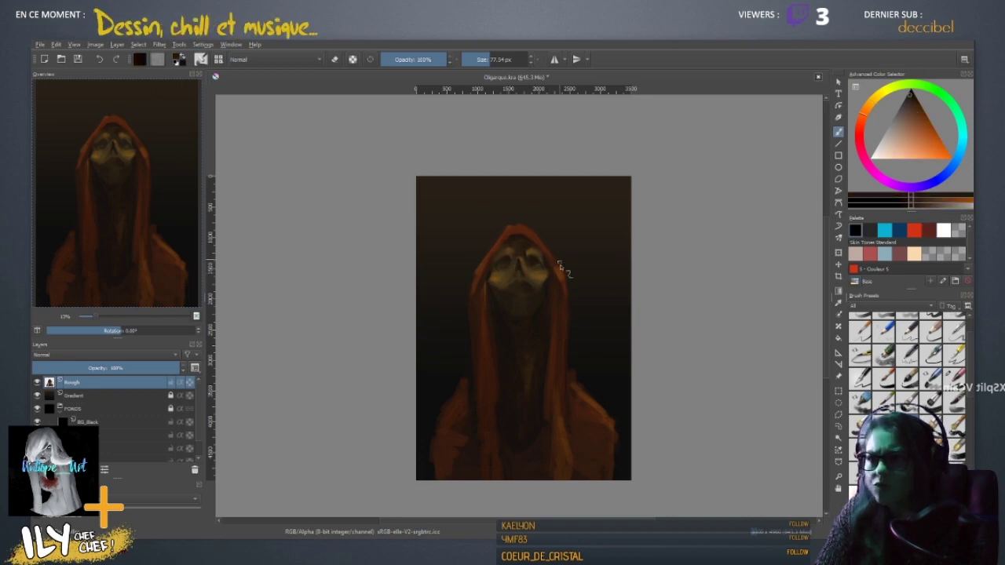
# - Touch up the forehead and the shadow inside the hood with sampled near-black and ochre tones, using a slightly larger brush
pyautogui.keyDown('shift'); pyautogui.moveTo(544, 241); pyautogui.dragTo(547, 242); pyautogui.keyUp('shift')
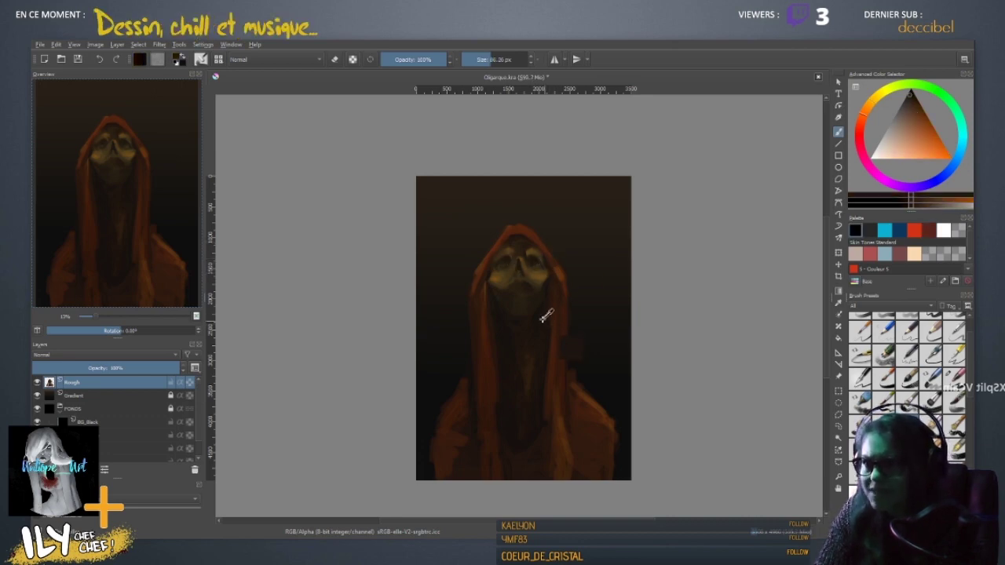
pyautogui.keyDown('ctrl'); pyautogui.click(540, 321); pyautogui.keyUp('ctrl')
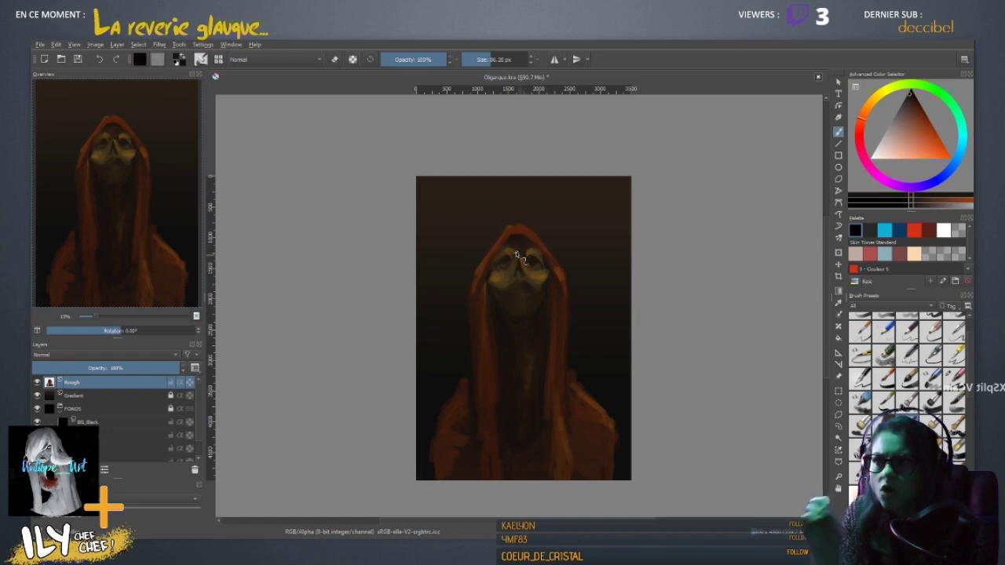
pyautogui.keyDown('ctrl'); pyautogui.click(520, 257); pyautogui.keyUp('ctrl')
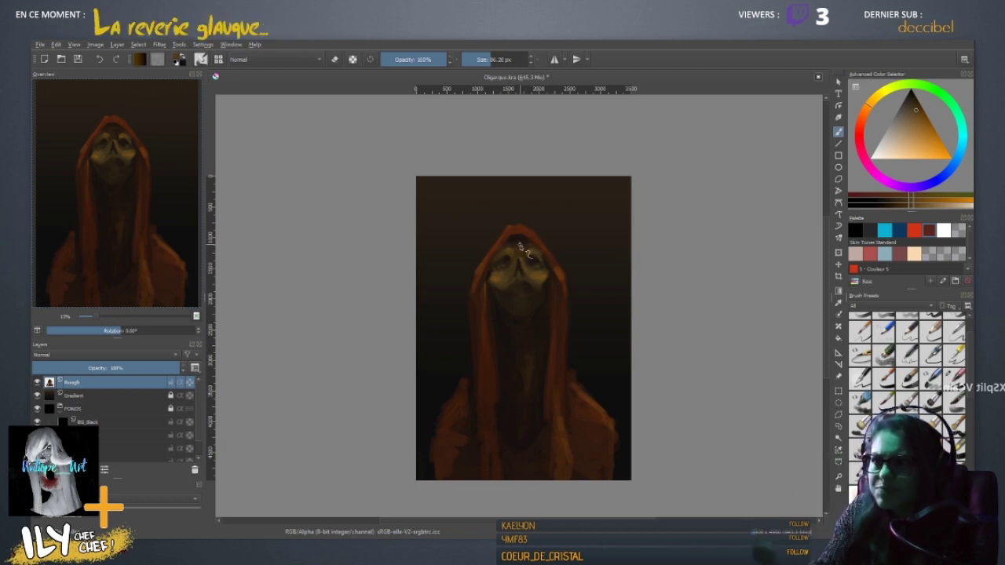
# - Refine the hood's inner rim beside the skull's left temple and forehead with sampled near-black and dark reds, using a brush of about 74 px
pyautogui.keyDown('ctrl'); pyautogui.click(528, 251); pyautogui.keyUp('ctrl')
pyautogui.keyDown('ctrl'); pyautogui.click(520, 236); pyautogui.keyUp('ctrl')
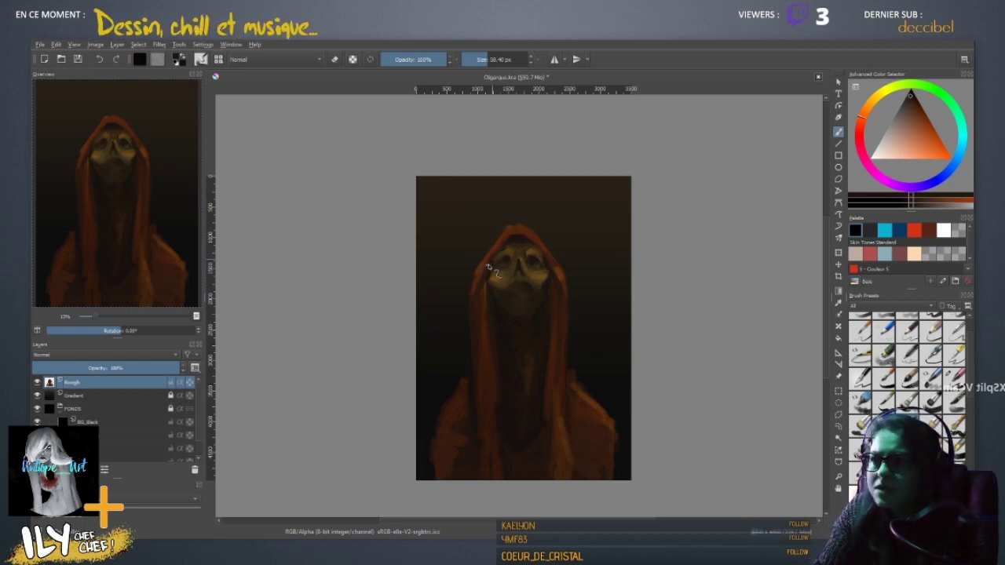
pyautogui.keyDown('shift'); pyautogui.moveTo(484, 277); pyautogui.dragTo(488, 266); pyautogui.keyUp('shift')
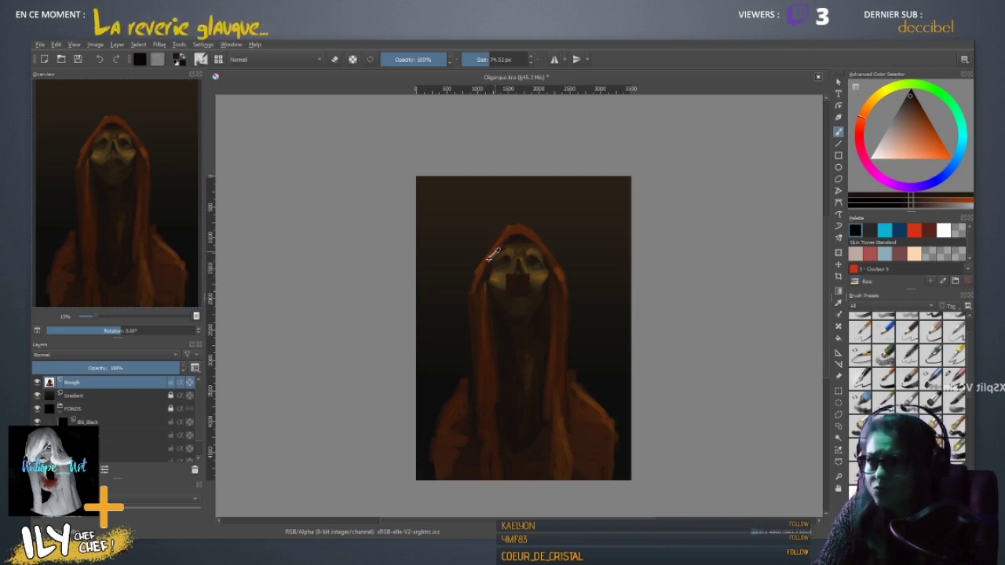
pyautogui.keyDown('ctrl'); pyautogui.click(491, 266); pyautogui.keyUp('ctrl')
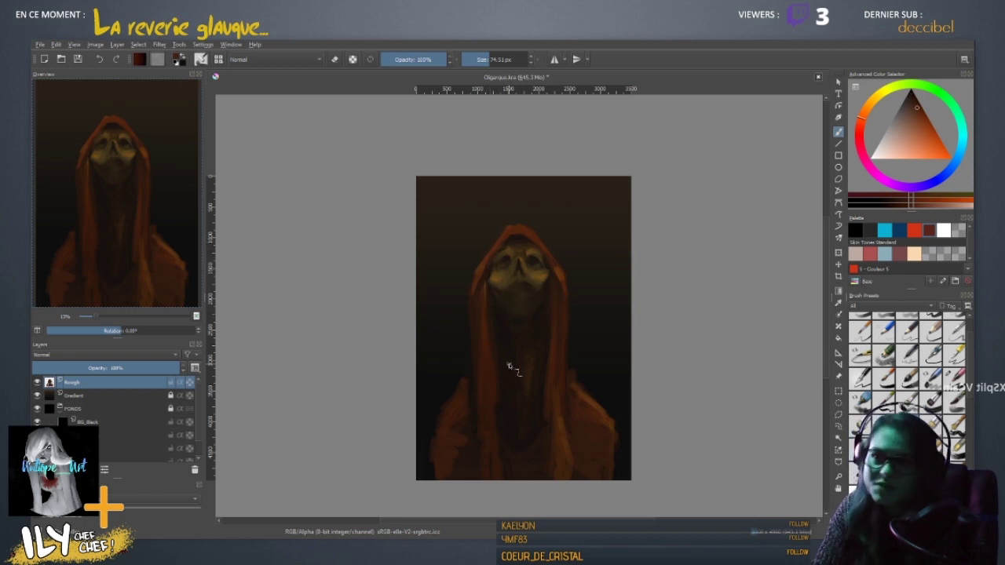
pyautogui.press('ctrl')
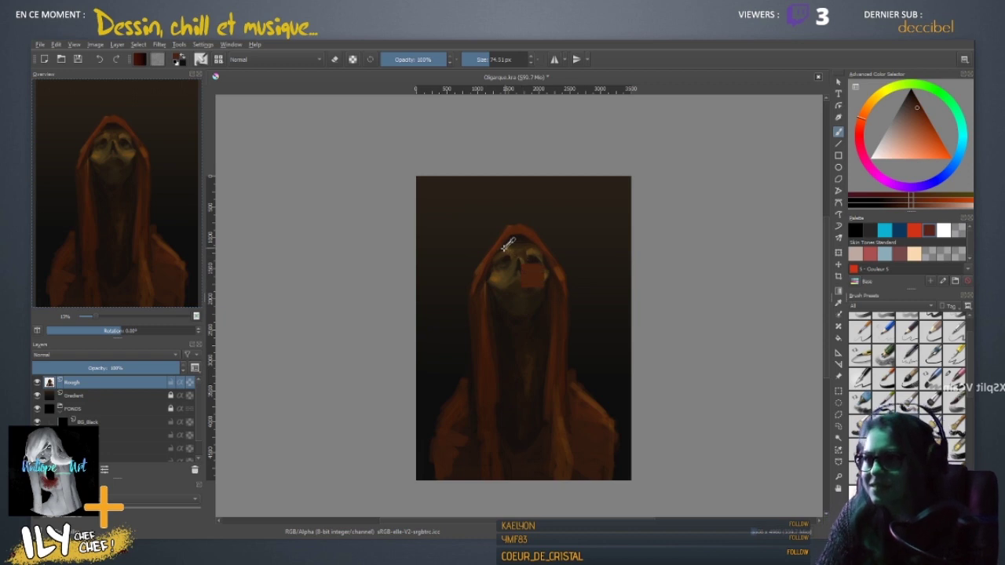
pyautogui.hotkey('ctrl', 'z')
pyautogui.keyDown('ctrl'); pyautogui.click(509, 245); pyautogui.keyUp('ctrl')
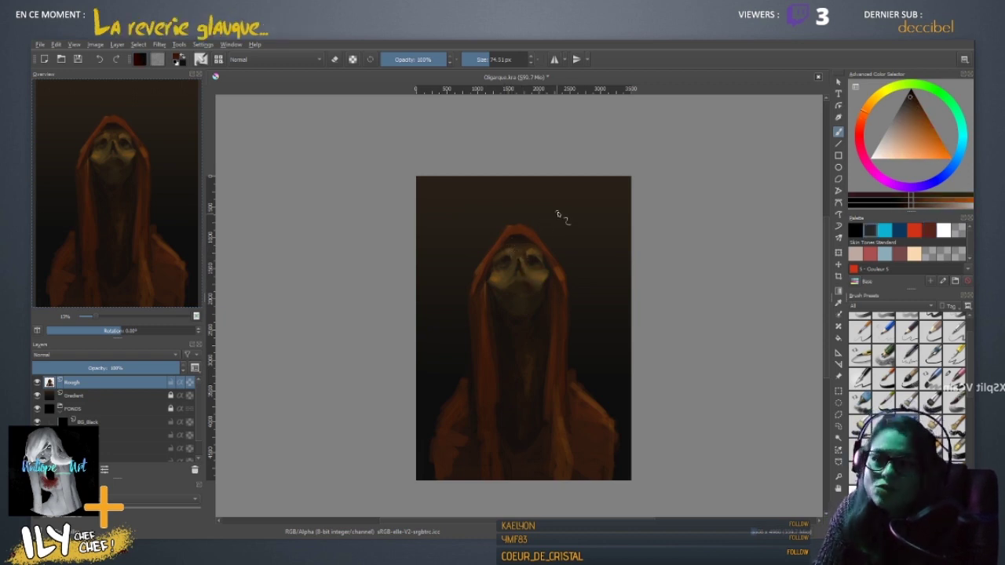
pyautogui.keyDown('ctrl'); pyautogui.click(501, 255); pyautogui.keyUp('ctrl')
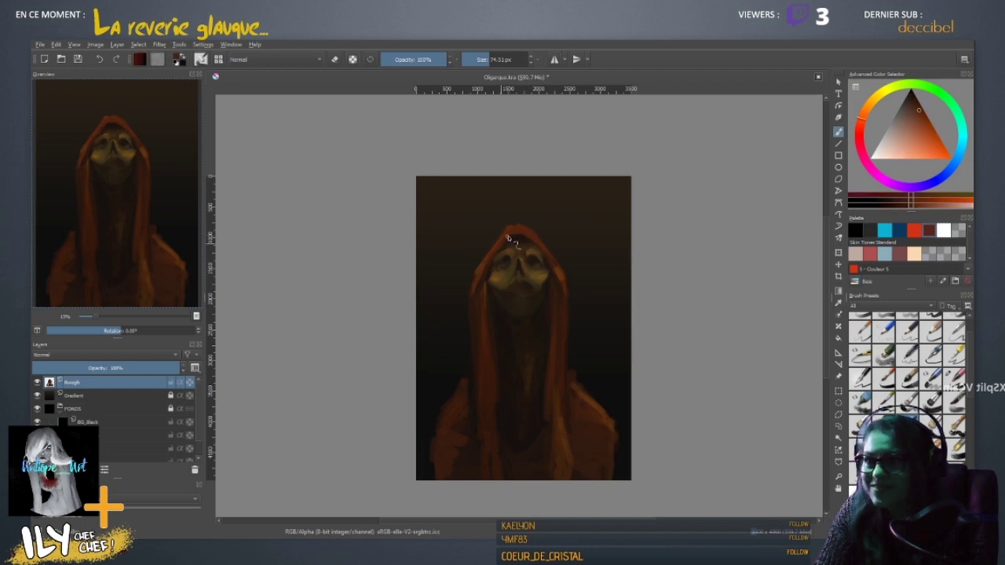
pyautogui.moveTo(505, 248); pyautogui.dragTo(515, 240)
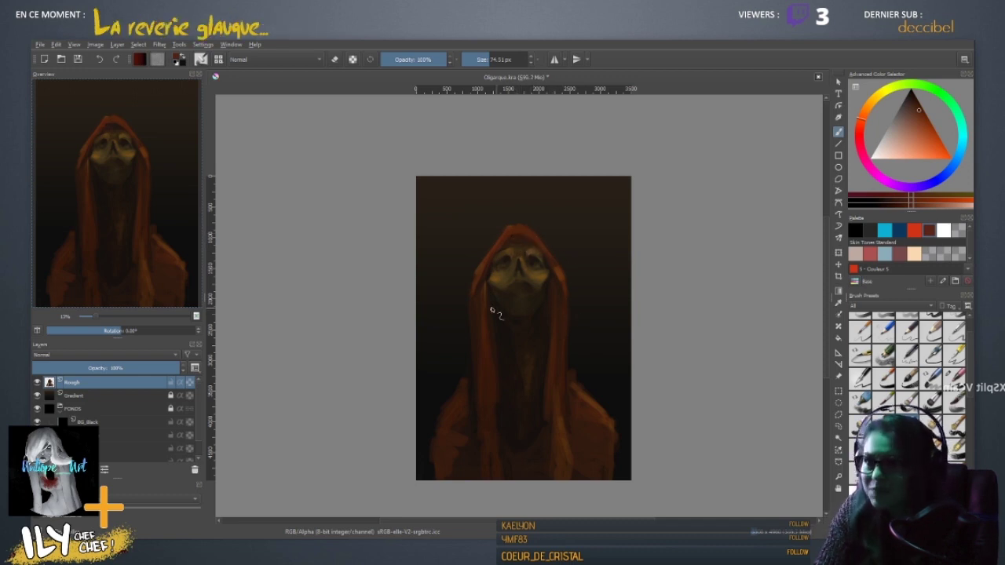
# - Rework the hood's peak and the shadow beneath it with sampled dark reds and near-black
pyautogui.keyDown('ctrl'); pyautogui.click(492, 282); pyautogui.keyUp('ctrl')
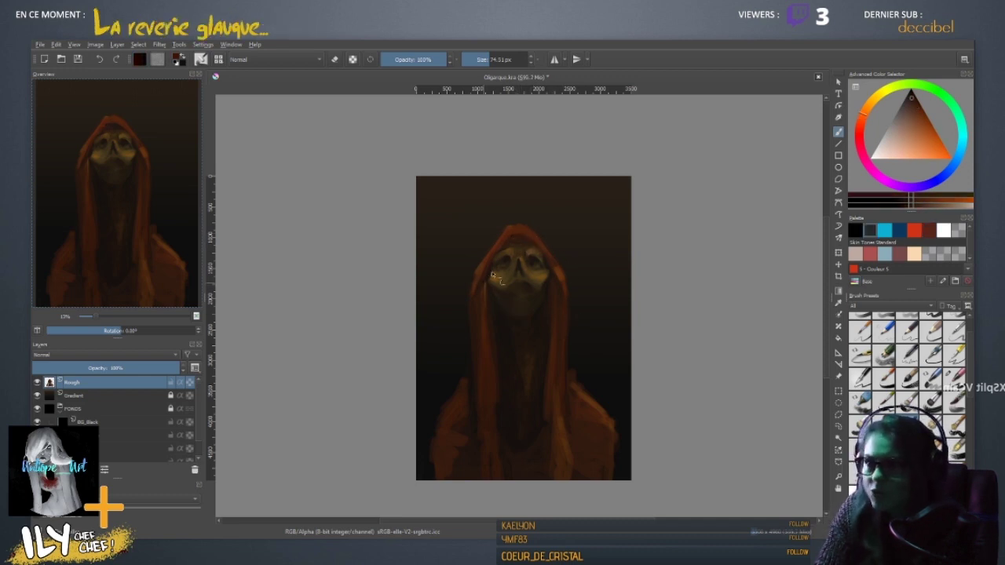
pyautogui.keyDown('ctrl'); pyautogui.click(510, 229); pyautogui.keyUp('ctrl')
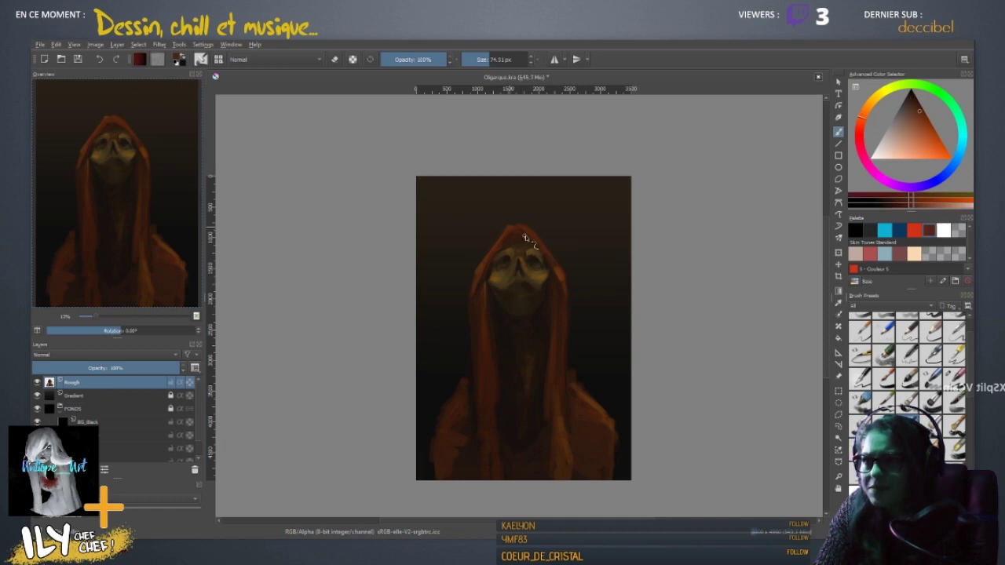
pyautogui.keyDown('ctrl'); pyautogui.click(525, 236); pyautogui.keyUp('ctrl')
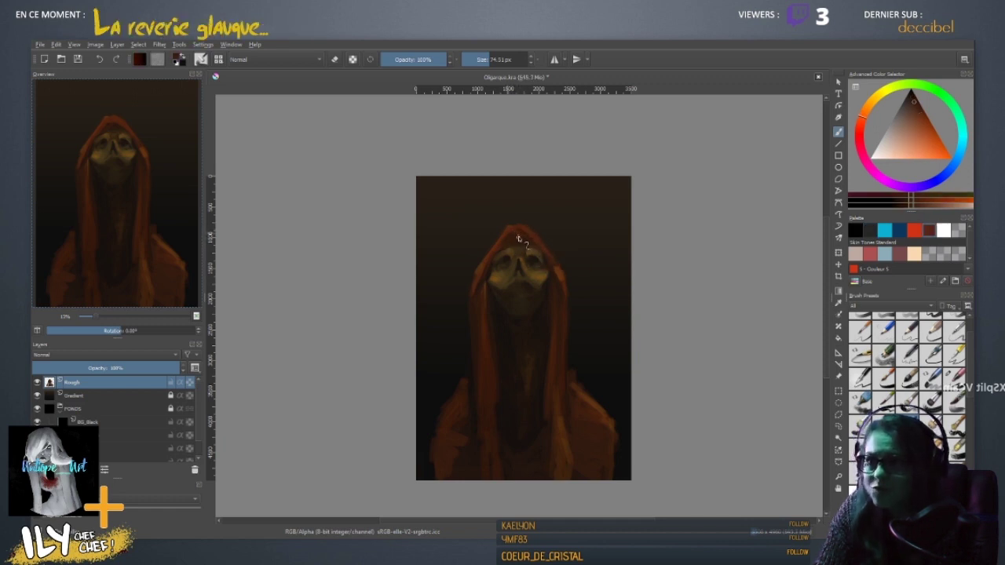
pyautogui.keyDown('ctrl'); pyautogui.click(511, 229); pyautogui.keyUp('ctrl')
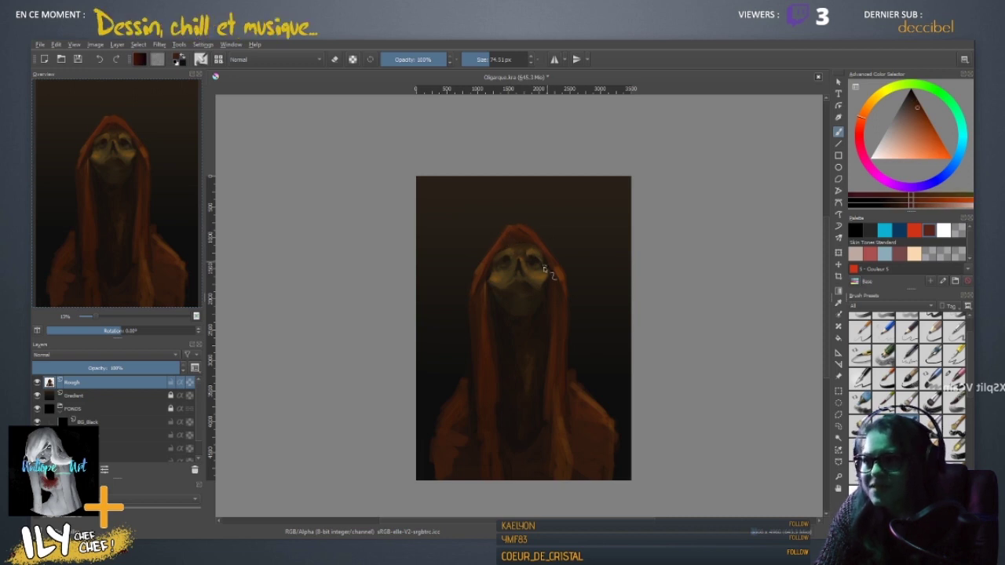
pyautogui.keyDown('ctrl'); pyautogui.click(516, 239); pyautogui.keyUp('ctrl')
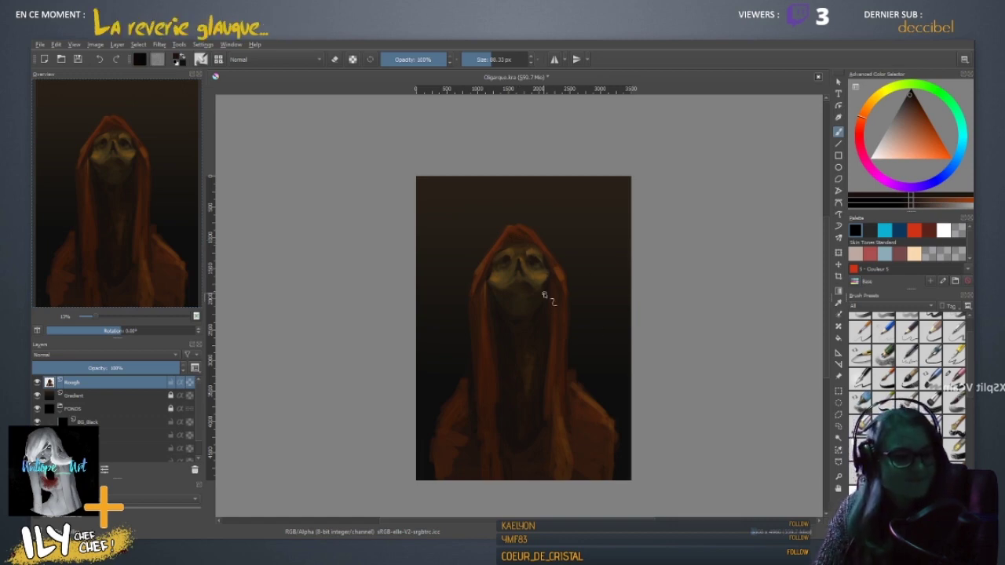
# - Mirror the canvas view and blend the forehead into the shadow under the hood with sampled ochre-brown and near-black tones
pyautogui.press('m')
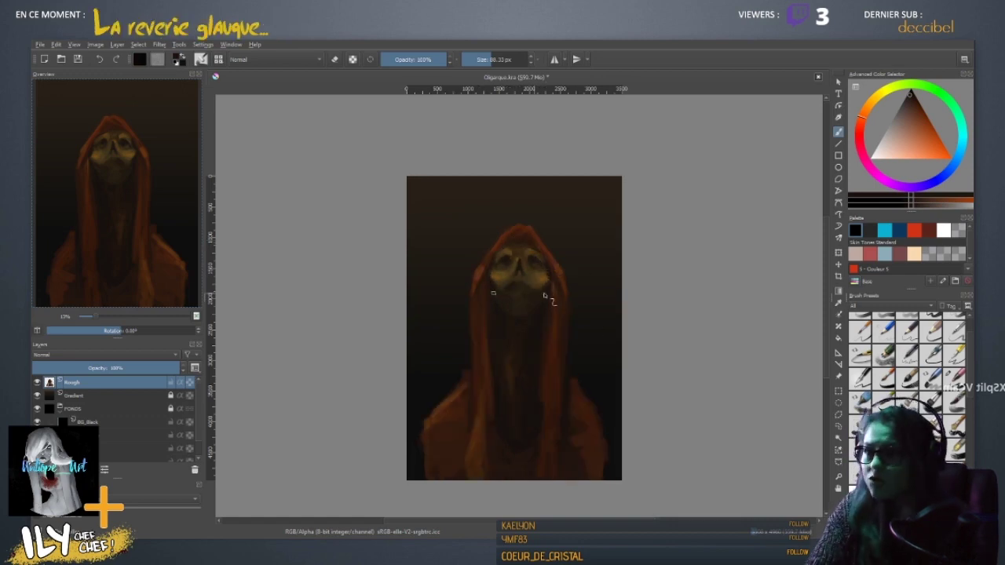
pyautogui.keyDown('ctrl'); pyautogui.click(508, 248); pyautogui.keyUp('ctrl')
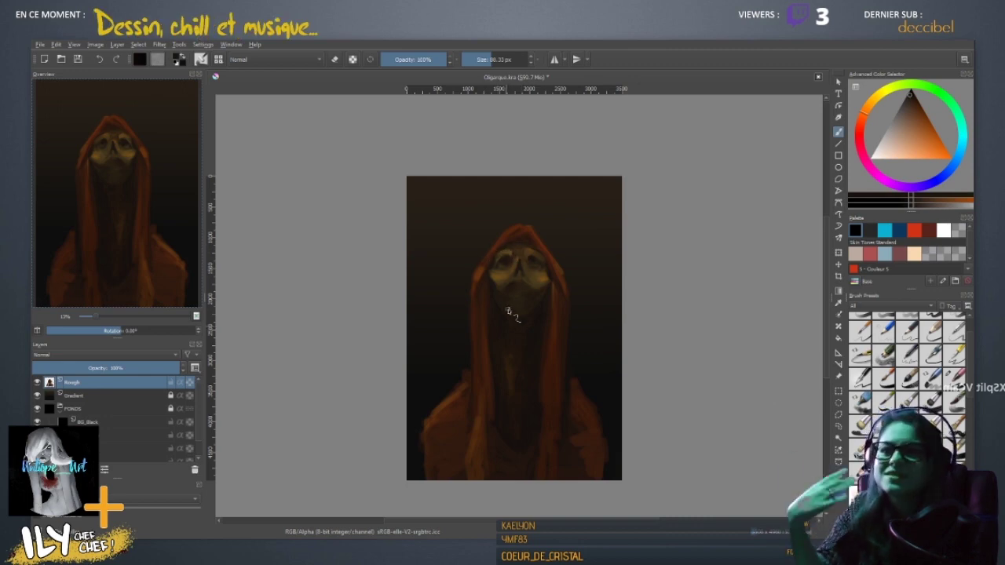
pyautogui.keyDown('ctrl'); pyautogui.click(506, 262); pyautogui.keyUp('ctrl')
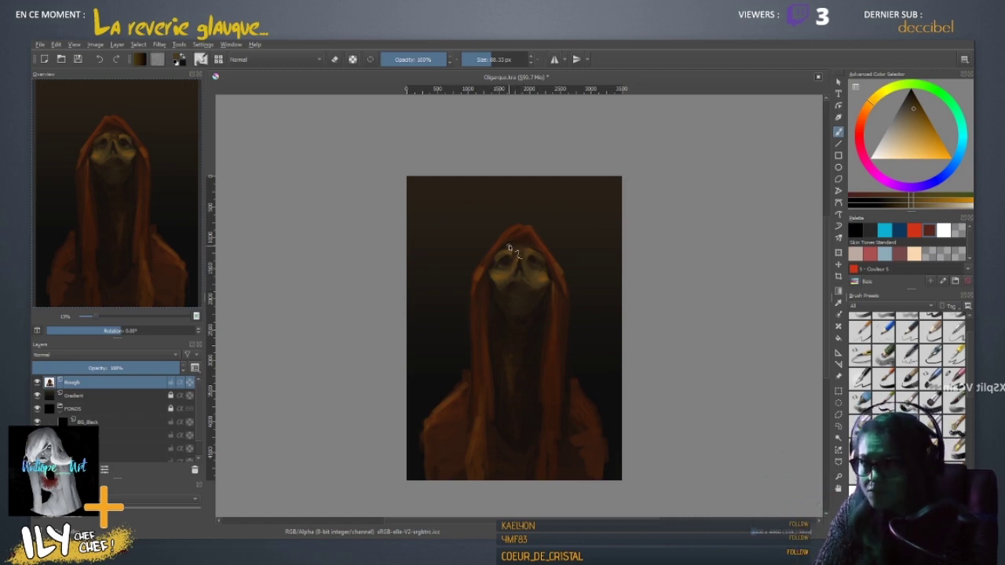
pyautogui.keyDown('ctrl'); pyautogui.click(510, 254); pyautogui.keyUp('ctrl')
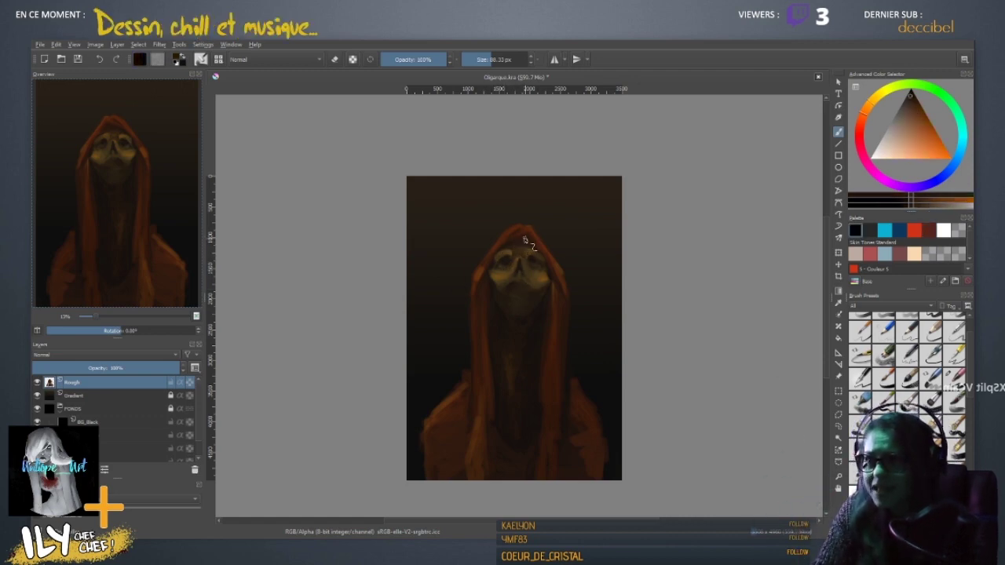
pyautogui.keyDown('ctrl'); pyautogui.click(503, 248); pyautogui.keyUp('ctrl')
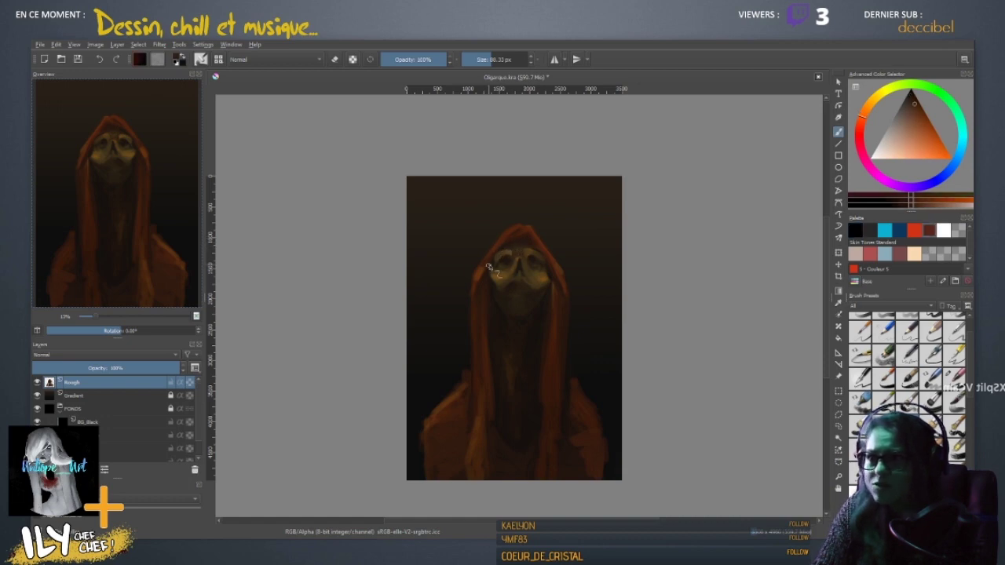
# - Clean up the hood's left edge and the veil below it with sampled orange-brown, dark red and near-black
pyautogui.keyDown('ctrl'); pyautogui.click(492, 264); pyautogui.keyUp('ctrl')
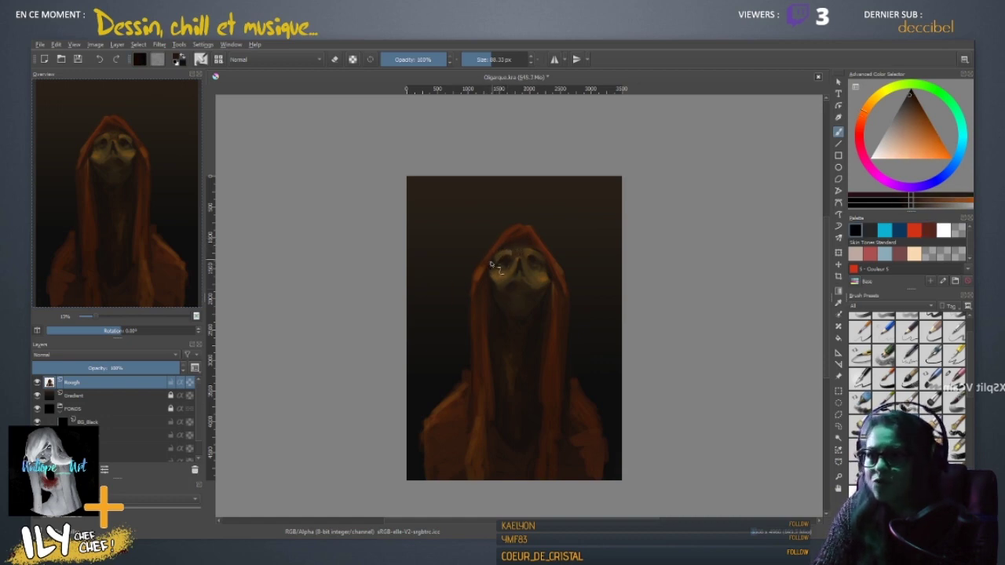
pyautogui.keyDown('ctrl'); pyautogui.click(484, 271); pyautogui.keyUp('ctrl')
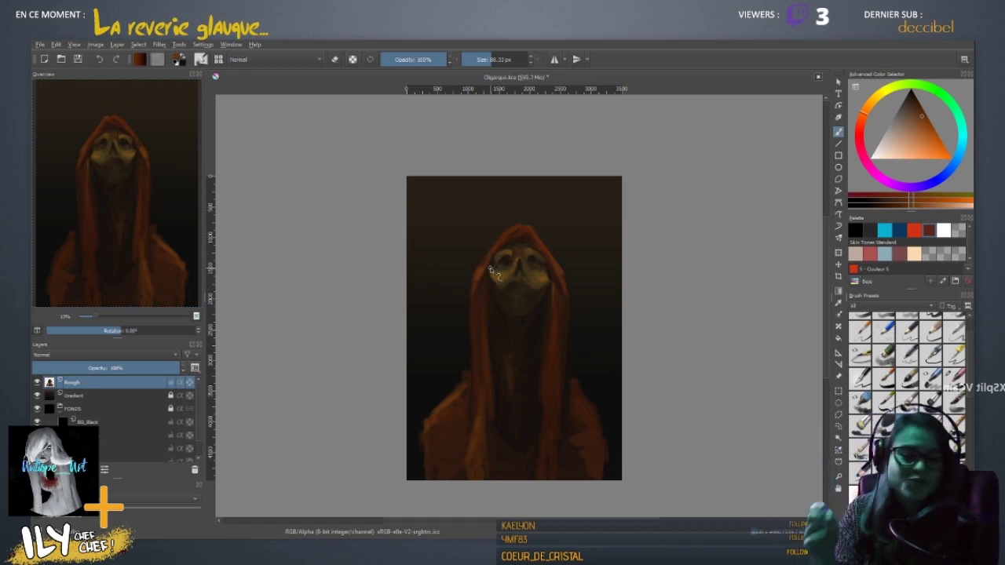
pyautogui.keyDown('ctrl'); pyautogui.click(485, 259); pyautogui.keyUp('ctrl')
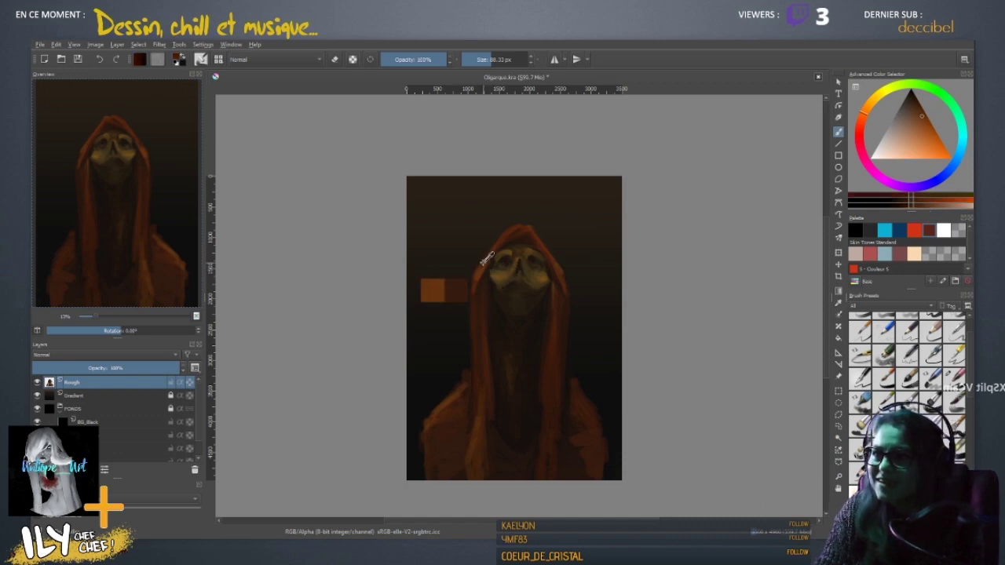
pyautogui.keyDown('ctrl'); pyautogui.click(487, 260); pyautogui.keyUp('ctrl')
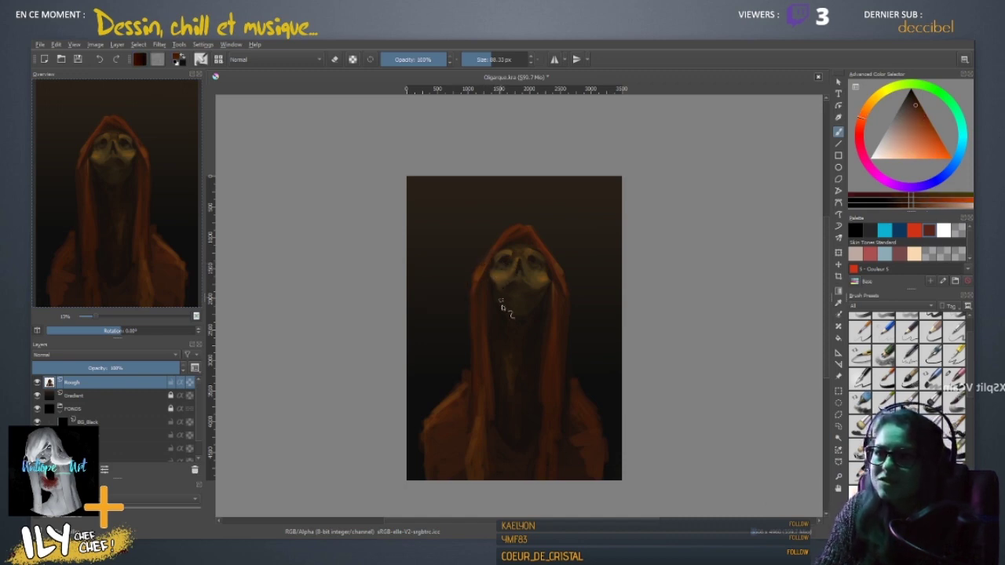
pyautogui.keyDown('ctrl'); pyautogui.click(475, 339); pyautogui.keyUp('ctrl')
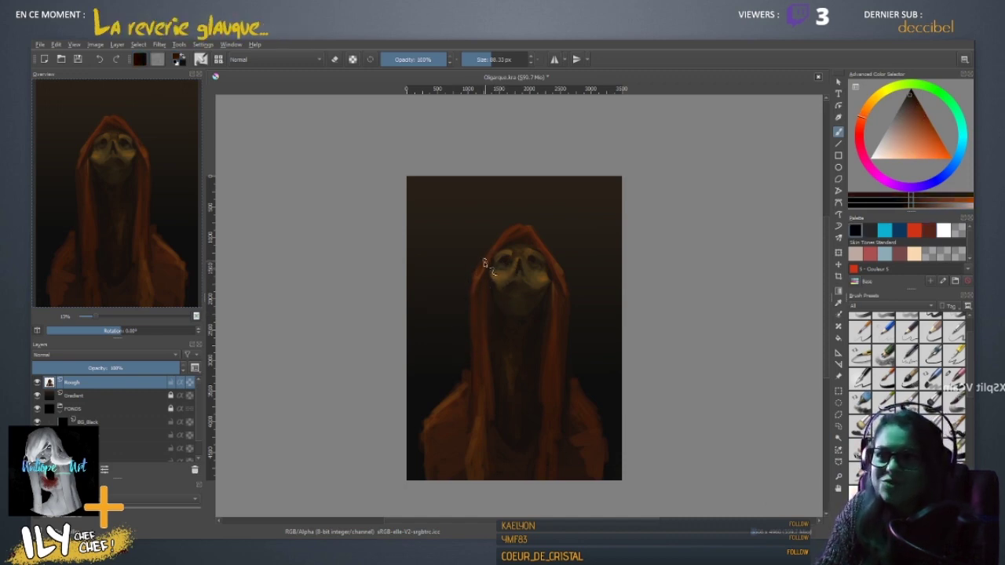
pyautogui.keyDown('ctrl'); pyautogui.click(488, 329); pyautogui.keyUp('ctrl')
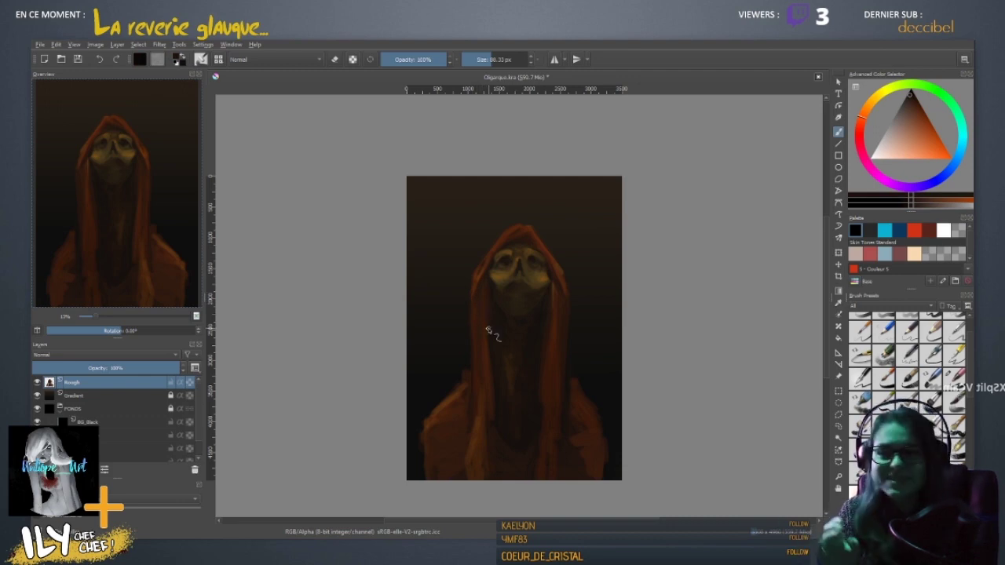
# - Refine the skull's cheek and jaw contours against the veil with sampled orange-brown, muted ochre and near-black
pyautogui.keyDown('ctrl'); pyautogui.click(479, 280); pyautogui.keyUp('ctrl')
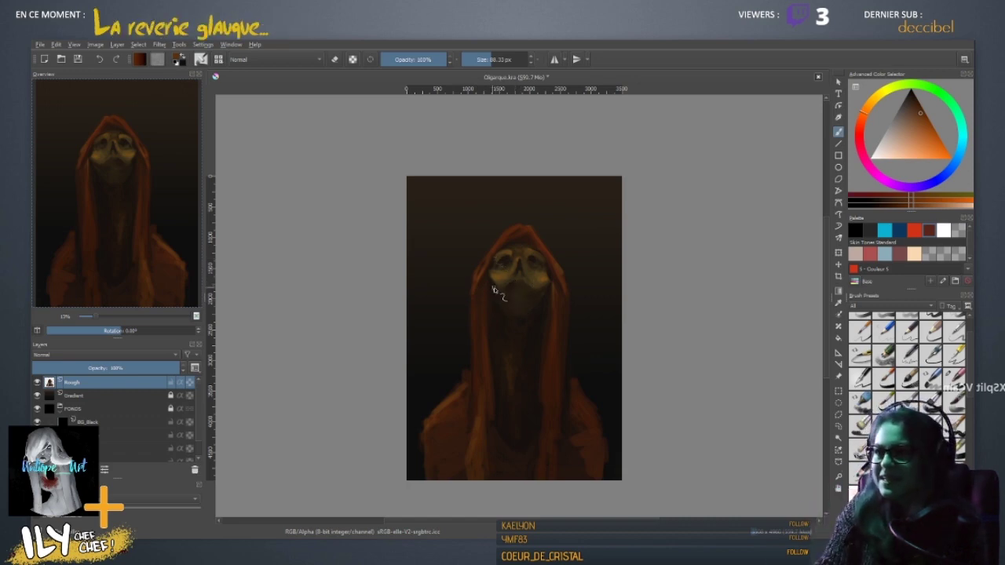
pyautogui.keyDown('ctrl'); pyautogui.click(494, 286); pyautogui.keyUp('ctrl')
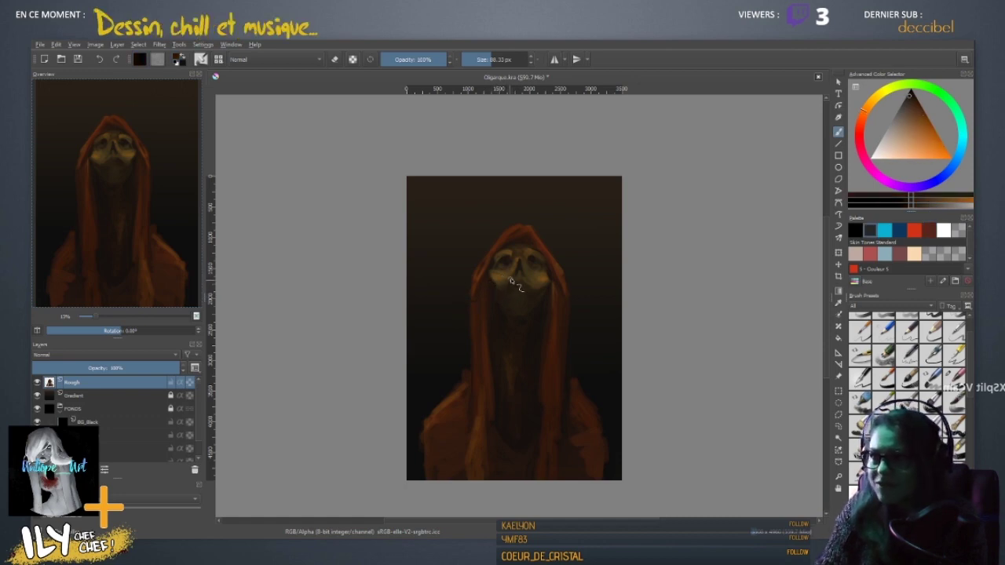
pyautogui.keyDown('ctrl'); pyautogui.click(506, 283); pyautogui.keyUp('ctrl')
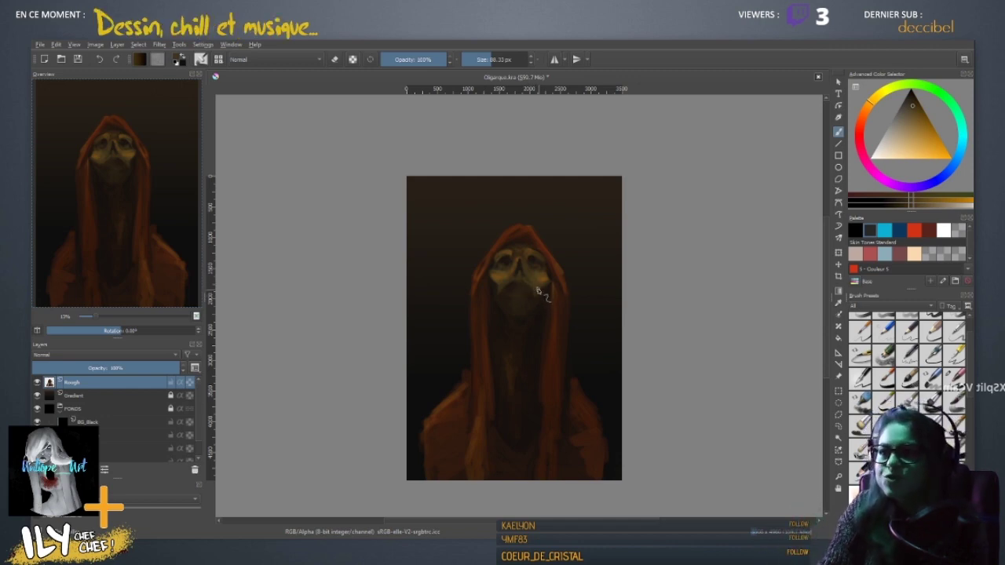
pyautogui.keyDown('ctrl'); pyautogui.click(542, 297); pyautogui.keyUp('ctrl')
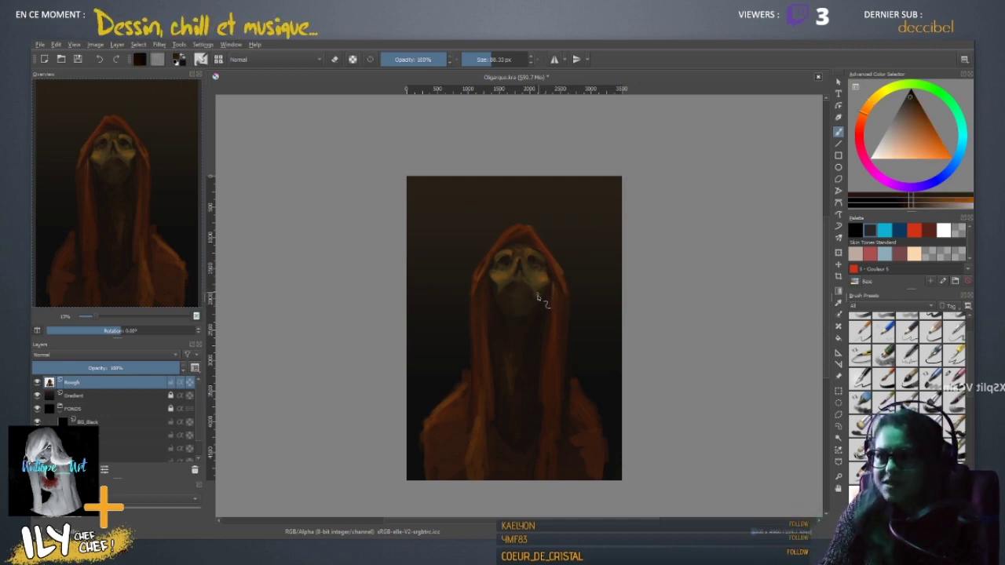
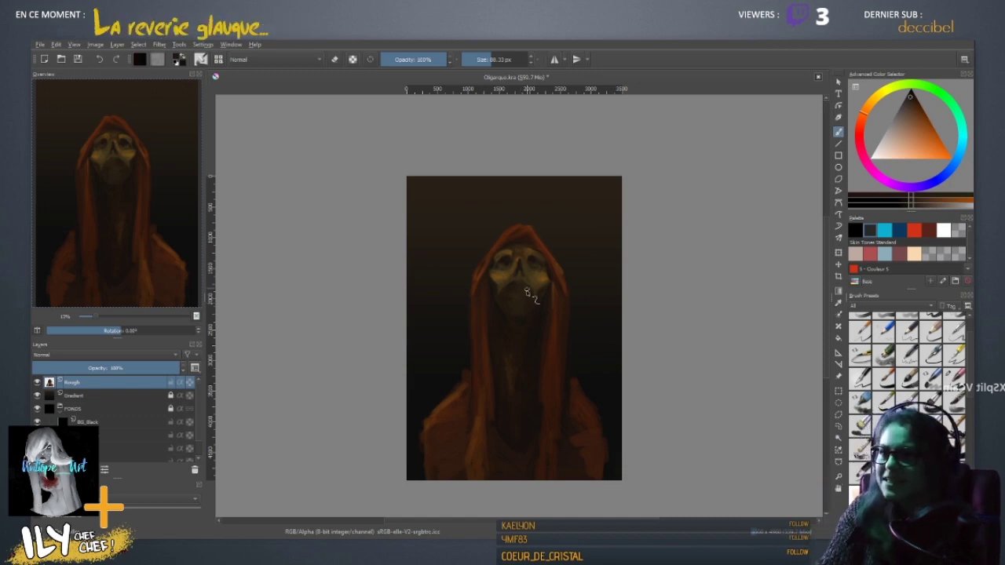
# - Model the skull's mouth and chin by alternating sampled dark ochres and near-black browns, using a slightly larger brush
pyautogui.keyDown('ctrl'); pyautogui.click(515, 297); pyautogui.keyUp('ctrl')
pyautogui.moveTo(515, 295); pyautogui.dragTo(523, 295)
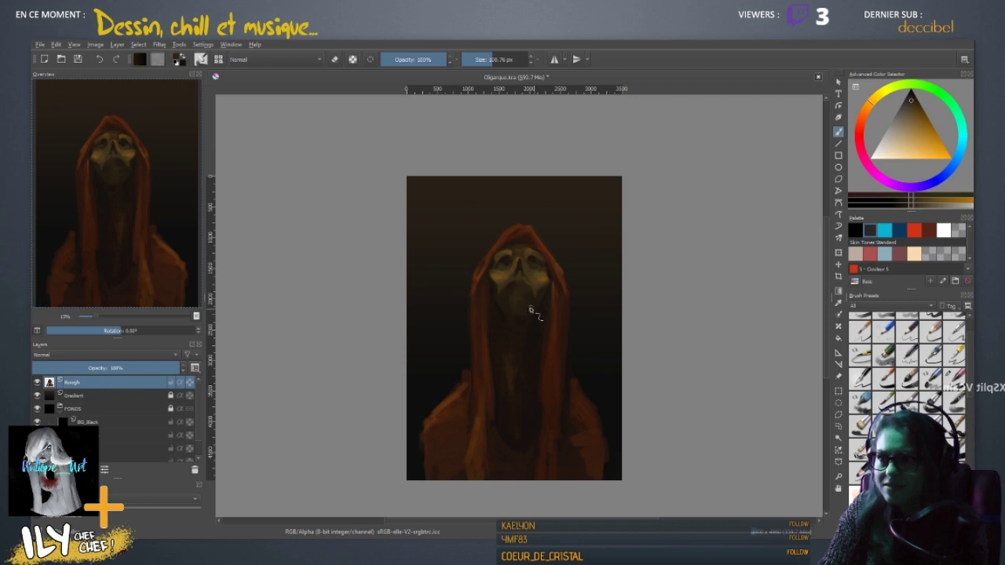
pyautogui.keyDown('ctrl'); pyautogui.click(516, 295); pyautogui.keyUp('ctrl')
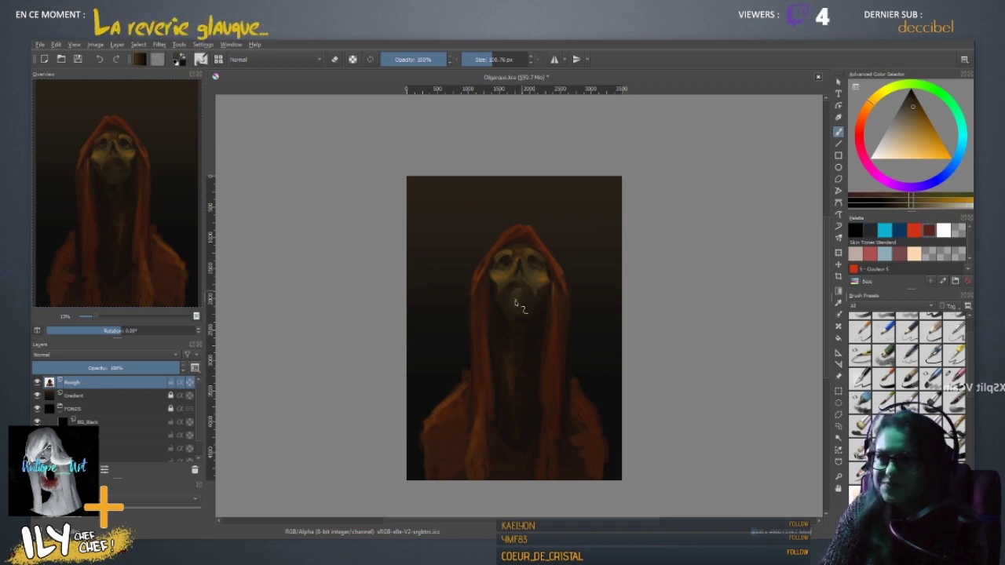
pyautogui.keyDown('ctrl'); pyautogui.click(519, 292); pyautogui.keyUp('ctrl')
pyautogui.keyDown('ctrl'); pyautogui.click(517, 293); pyautogui.keyUp('ctrl')
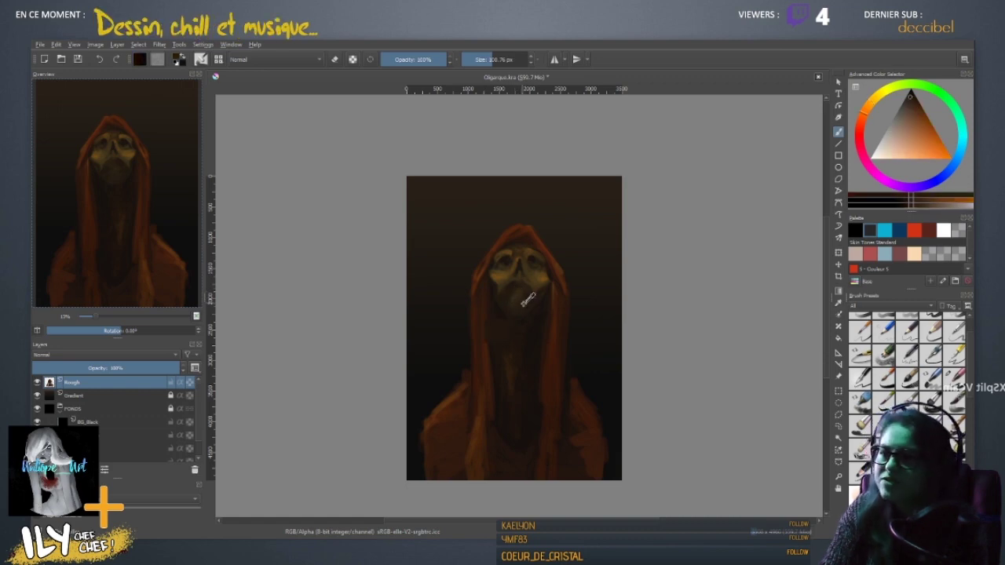
pyautogui.keyDown('ctrl'); pyautogui.click(525, 295); pyautogui.keyUp('ctrl')
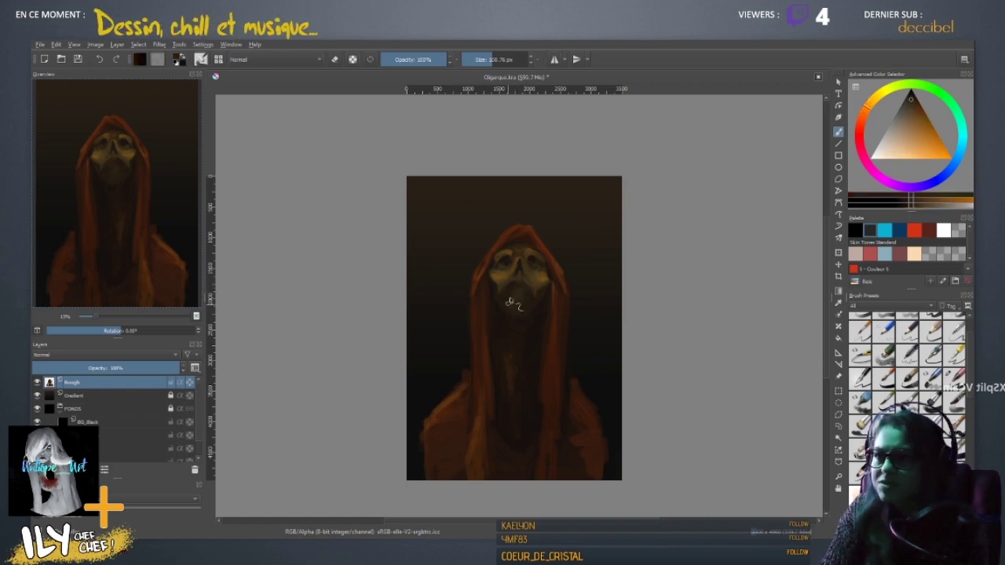
pyautogui.keyDown('ctrl'); pyautogui.click(519, 293); pyautogui.keyUp('ctrl')
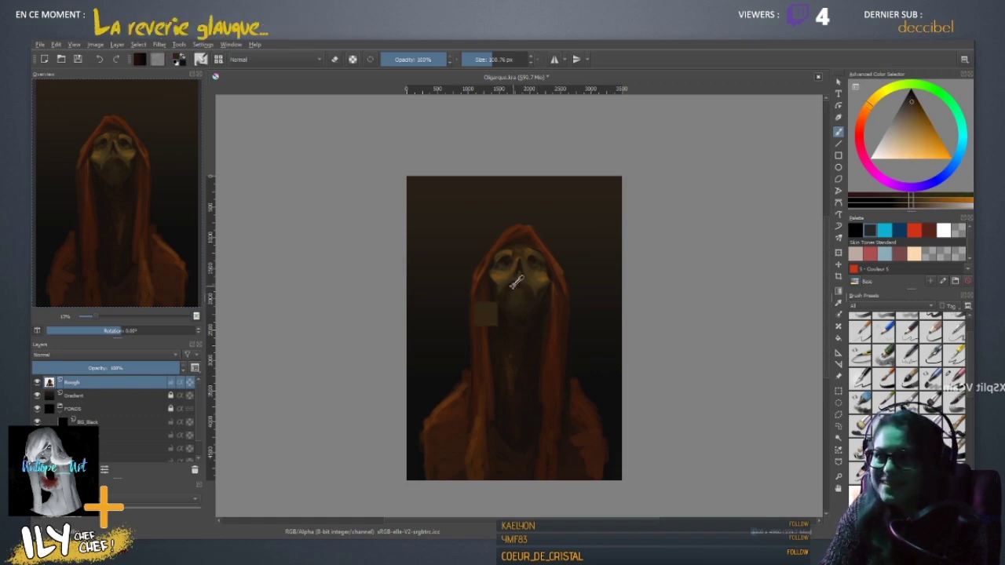
pyautogui.keyDown('ctrl'); pyautogui.click(511, 299); pyautogui.keyUp('ctrl')
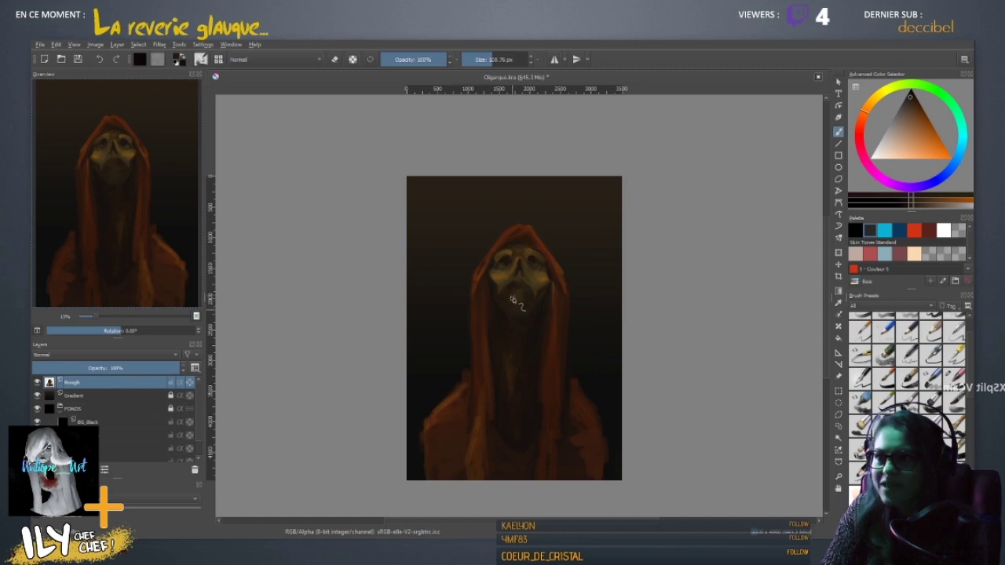
pyautogui.keyDown('ctrl'); pyautogui.click(511, 302); pyautogui.keyUp('ctrl')
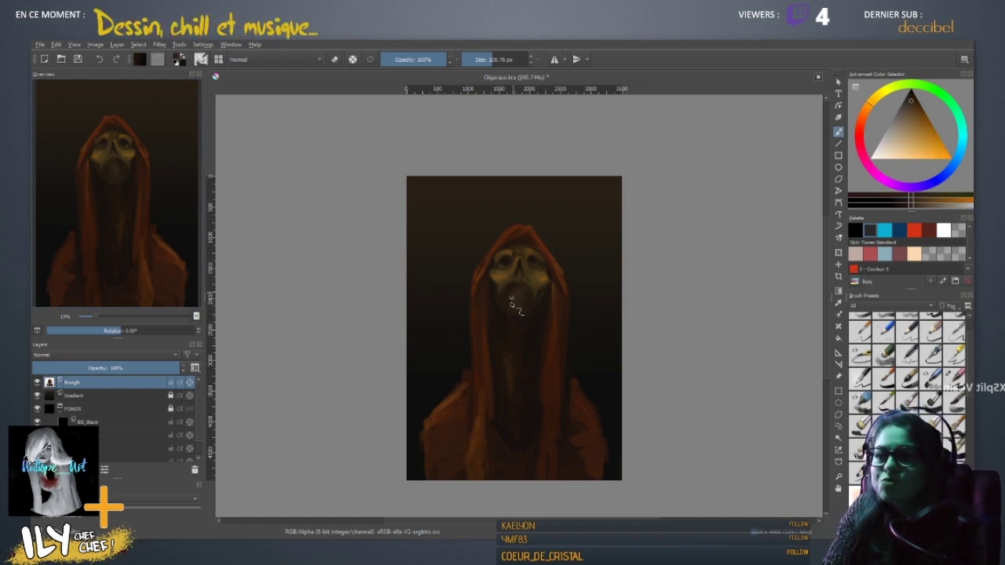
# - Deepen the shadow of the skull's open mouth beneath the nose with sampled near-black, adjusting the brush size between strokes
pyautogui.moveTo(532, 309); pyautogui.dragTo(550, 309)
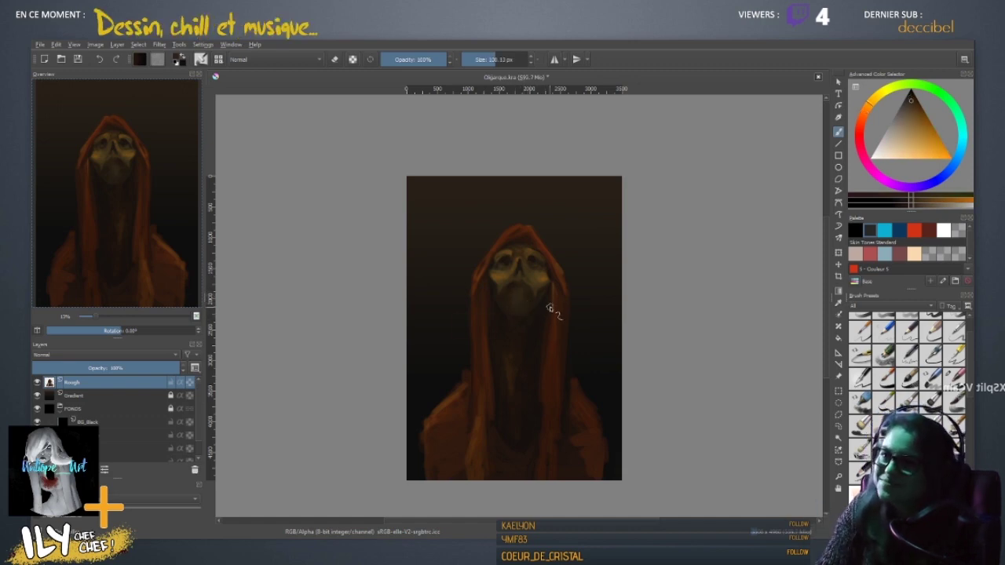
pyautogui.keyDown('ctrl'); pyautogui.click(523, 299); pyautogui.keyUp('ctrl')
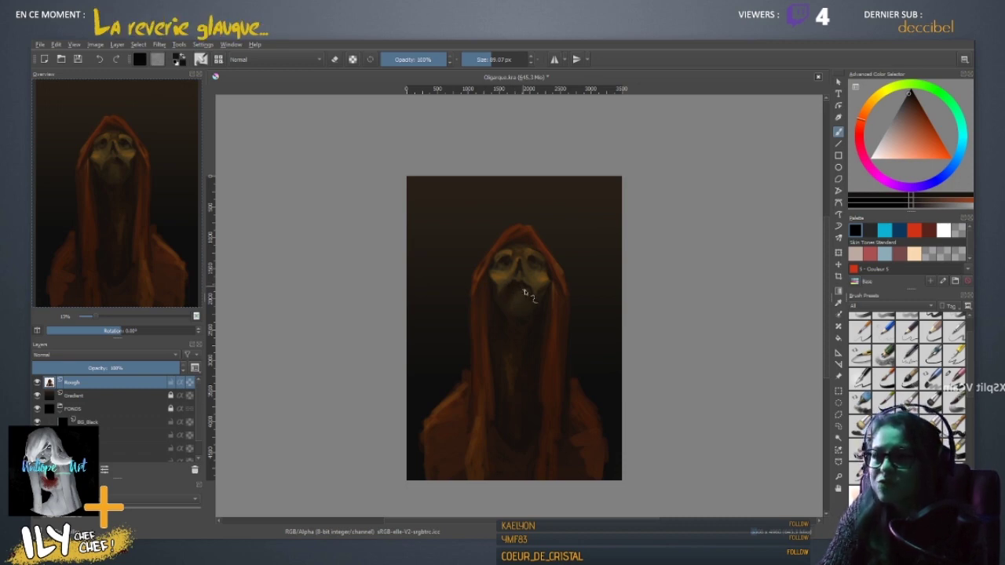
pyautogui.keyDown('shift'); pyautogui.moveTo(524, 292); pyautogui.dragTo(552, 296); pyautogui.keyUp('shift')
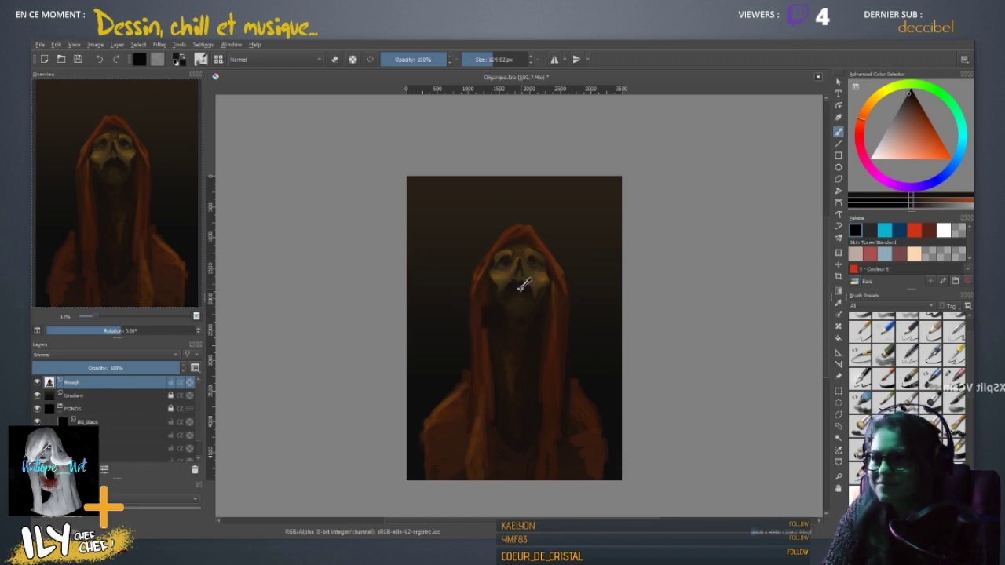
pyautogui.keyDown('ctrl'); pyautogui.click(515, 292); pyautogui.keyUp('ctrl')
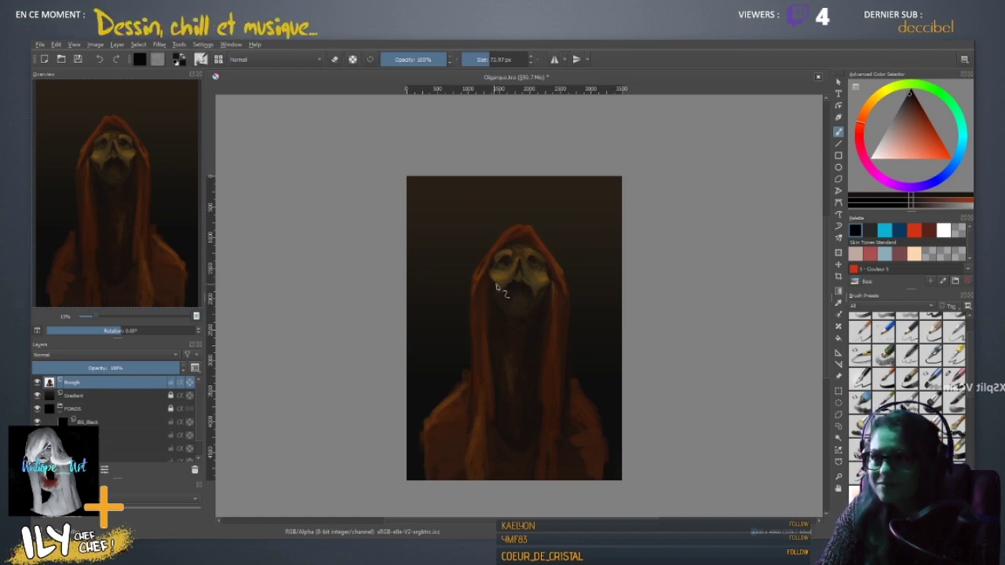
# - Refine the jaw and cheekbone edges around the dark mouth with sampled dark ochre, brown and near-black, using a brush of about 73 px
pyautogui.keyDown('ctrl'); pyautogui.click(497, 290); pyautogui.keyUp('ctrl')
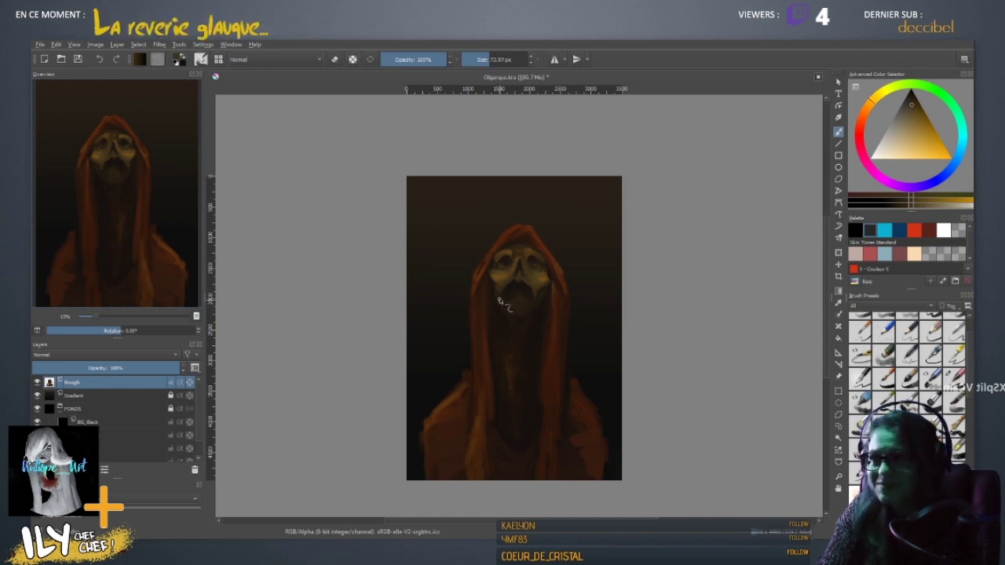
pyautogui.keyDown('ctrl'); pyautogui.click(496, 296); pyautogui.keyUp('ctrl')
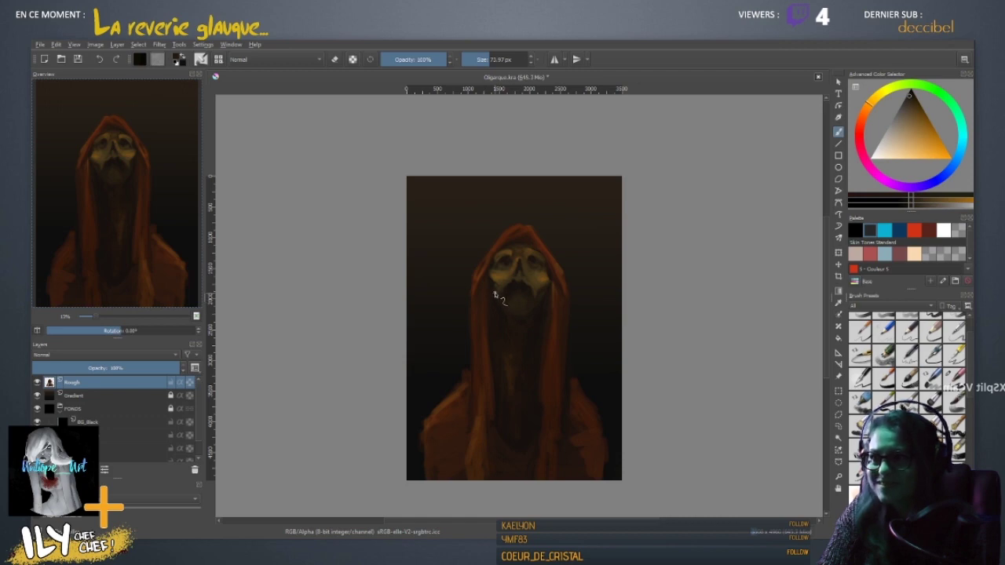
pyautogui.keyDown('ctrl'); pyautogui.click(498, 294); pyautogui.keyUp('ctrl')
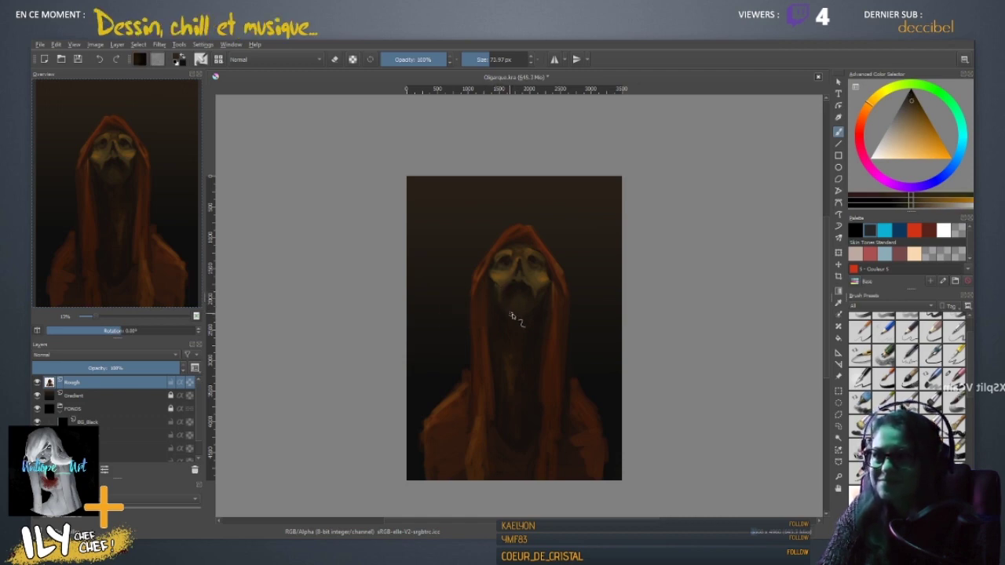
pyautogui.press('ctrl')
pyautogui.keyDown('ctrl'); pyautogui.click(545, 292); pyautogui.keyUp('ctrl')
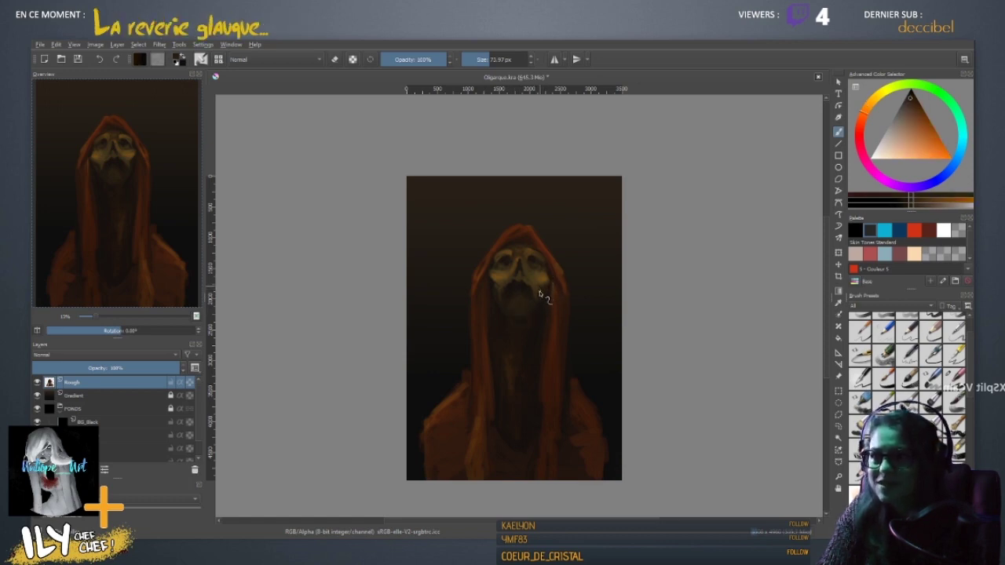
pyautogui.keyDown('ctrl'); pyautogui.click(520, 278); pyautogui.keyUp('ctrl')
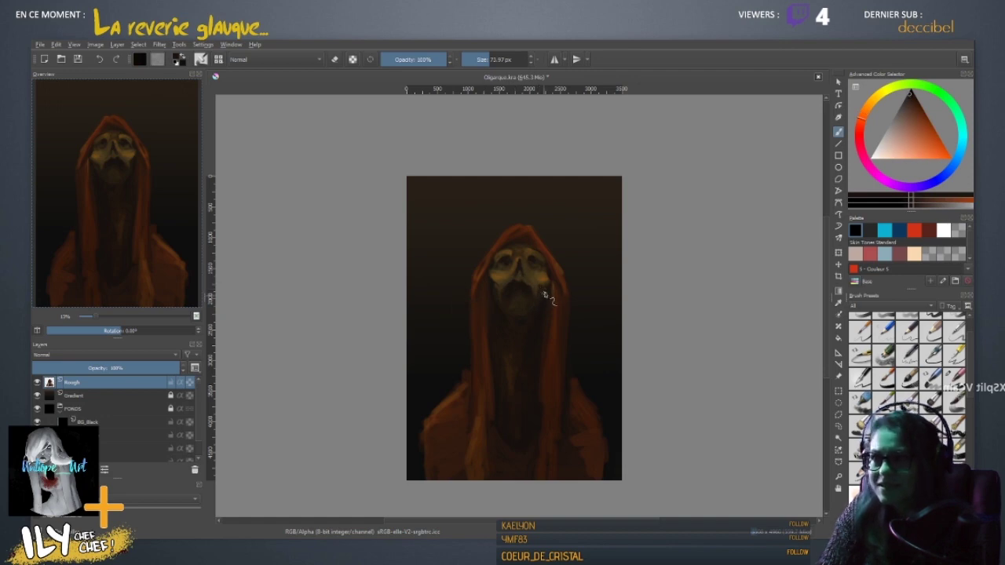
pyautogui.keyDown('ctrl'); pyautogui.click(513, 259); pyautogui.keyUp('ctrl')
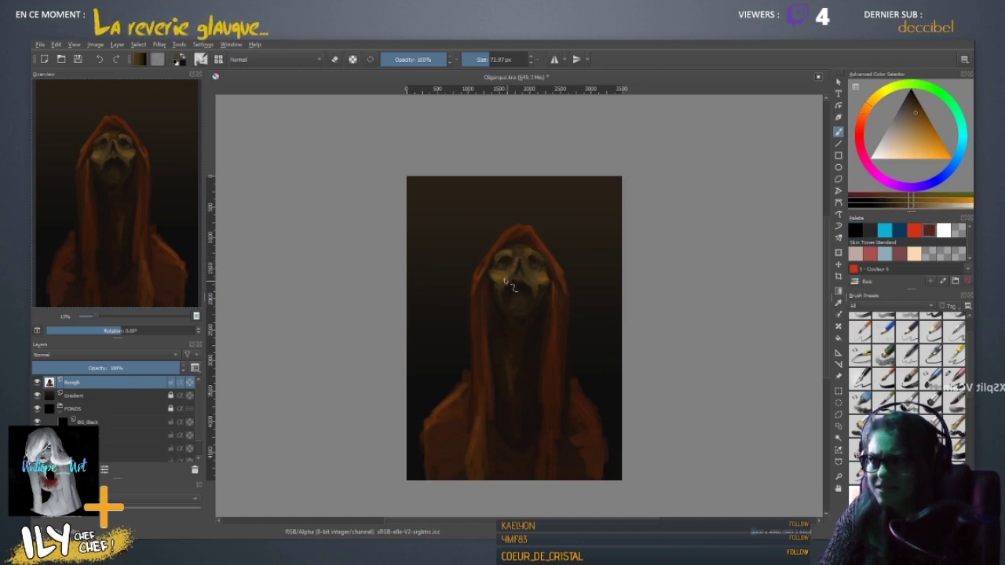
# - Refine the shading around the skull's cheeks, jaw and eye sockets with brown tones sampled from the painting
pyautogui.keyDown('ctrl'); pyautogui.click(508, 272); pyautogui.keyUp('ctrl')
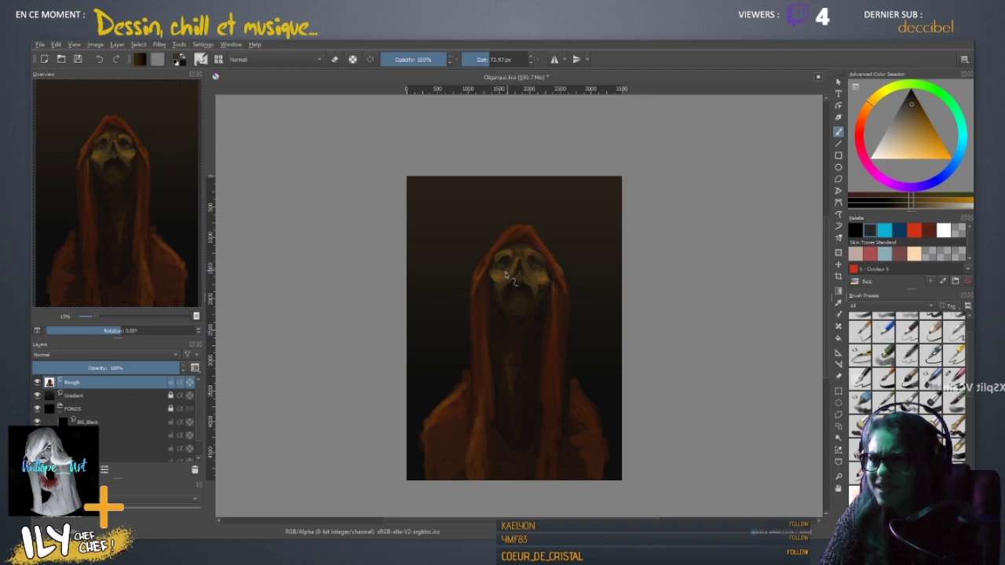
pyautogui.keyDown('ctrl'); pyautogui.click(499, 274); pyautogui.keyUp('ctrl')
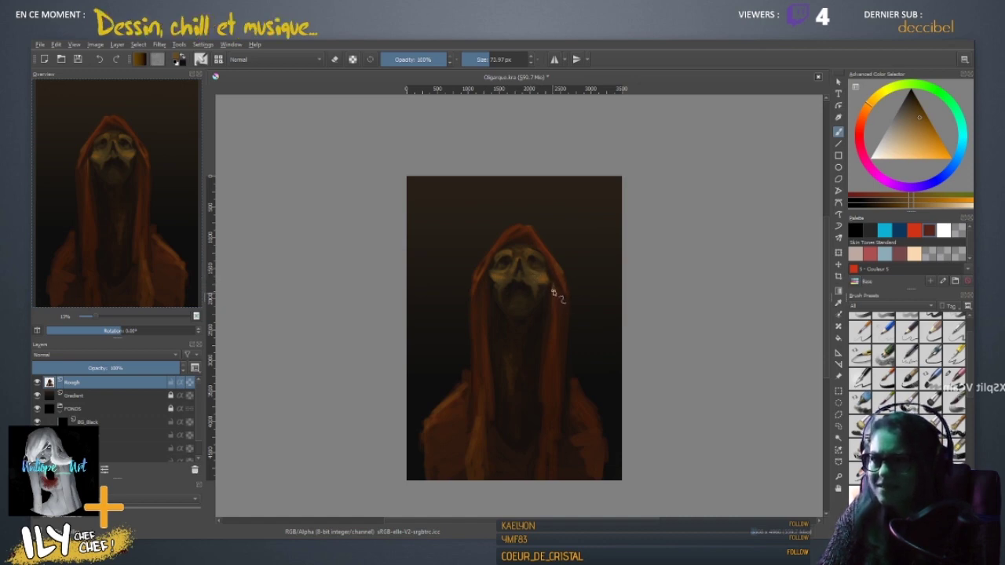
pyautogui.press('m')
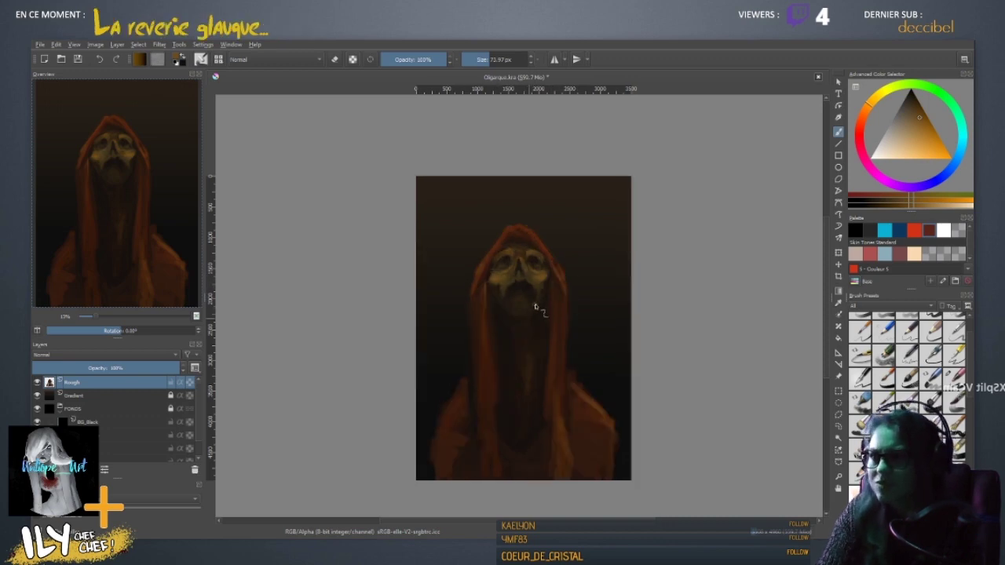
pyautogui.hotkey('ctrl', '+')
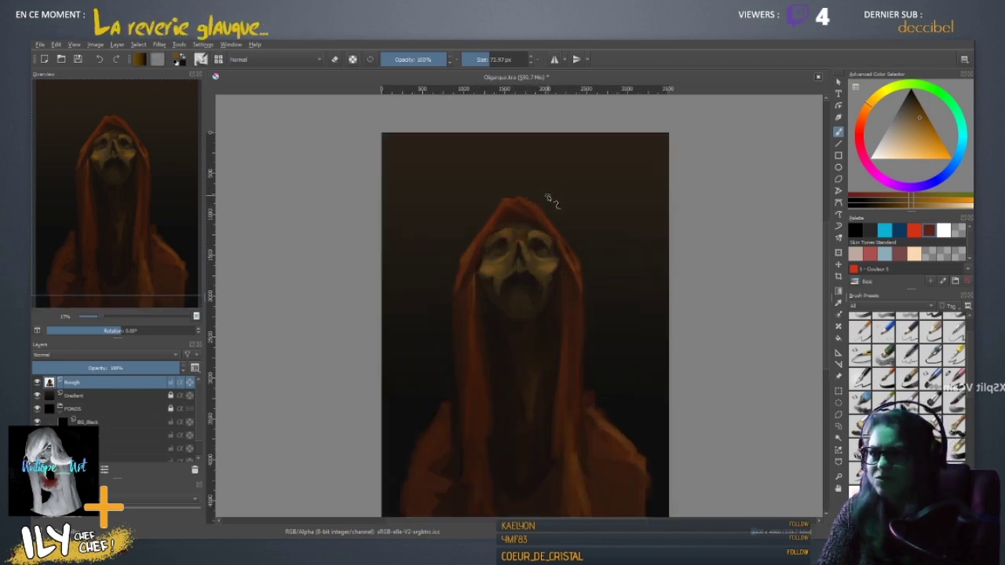
pyautogui.keyDown('ctrl'); pyautogui.click(485, 278); pyautogui.keyUp('ctrl')
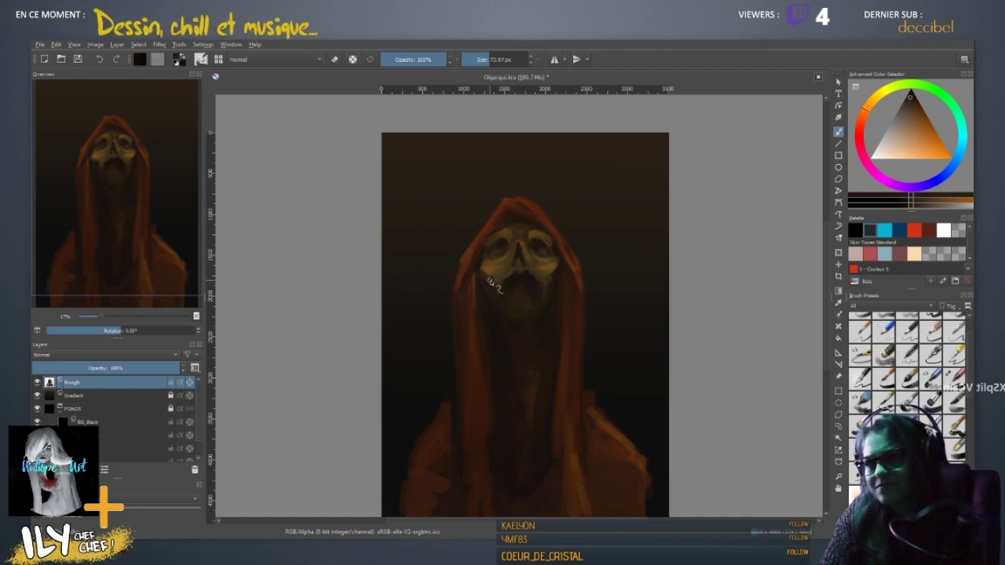
pyautogui.keyDown('ctrl'); pyautogui.click(560, 260); pyautogui.keyUp('ctrl')
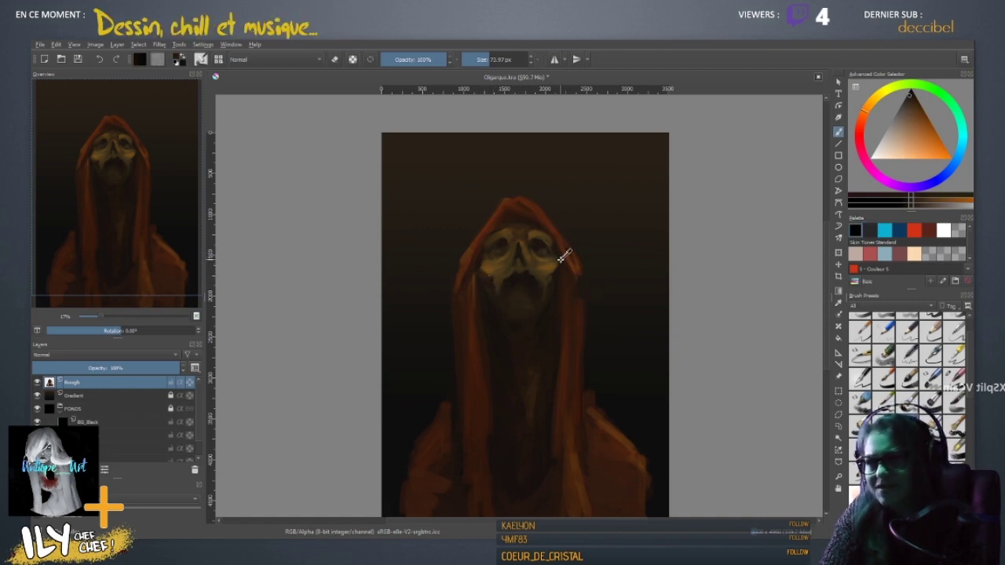
pyautogui.keyDown('ctrl'); pyautogui.click(556, 256); pyautogui.keyUp('ctrl')
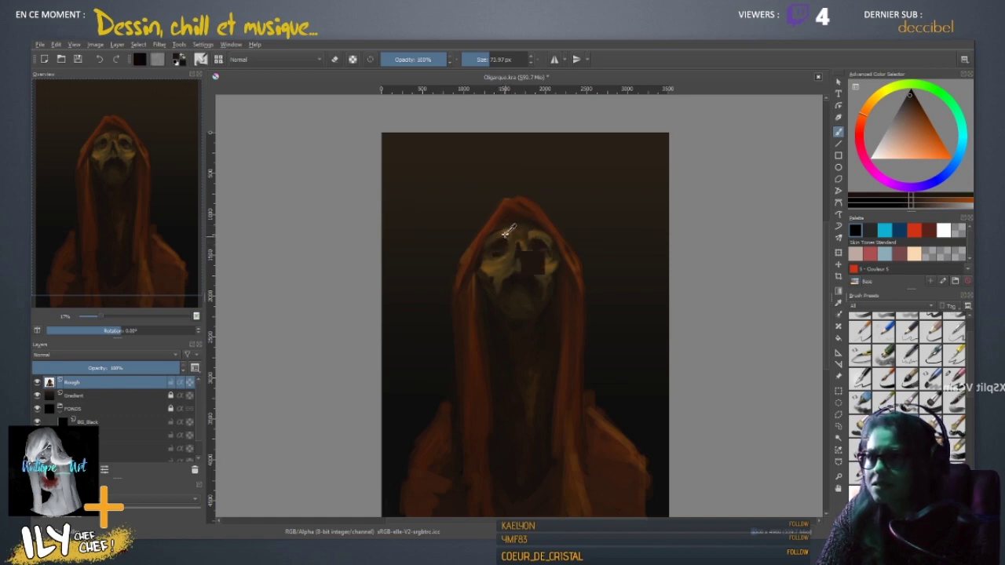
pyautogui.keyDown('ctrl'); pyautogui.click(509, 235); pyautogui.keyUp('ctrl')
pyautogui.keyDown('ctrl'); pyautogui.click(502, 240); pyautogui.keyUp('ctrl')
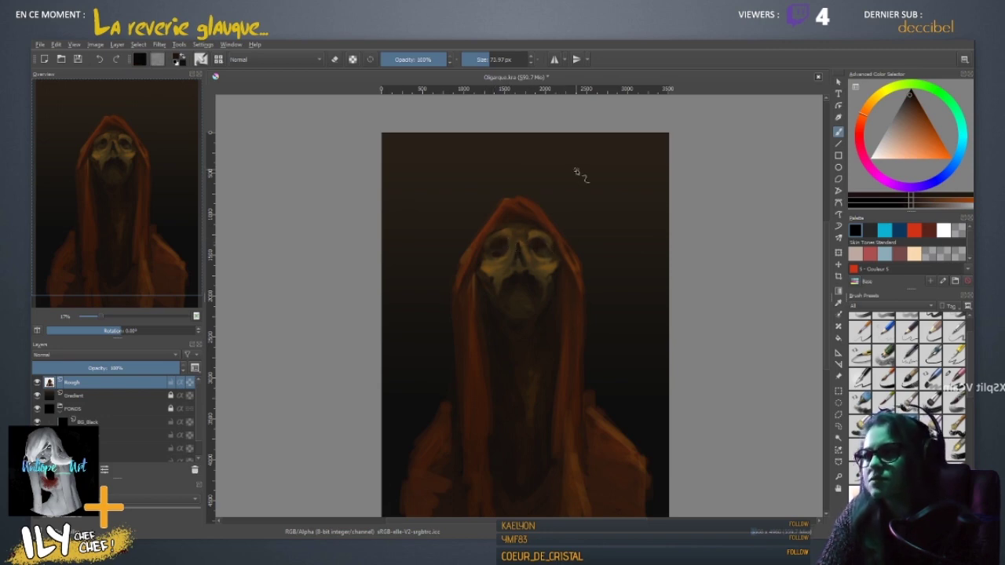
# - Examine the overall contrast and silhouette of the hooded figure at reduced and normal size
pyautogui.press('-')
pyautogui.press('-')
pyautogui.press('-')
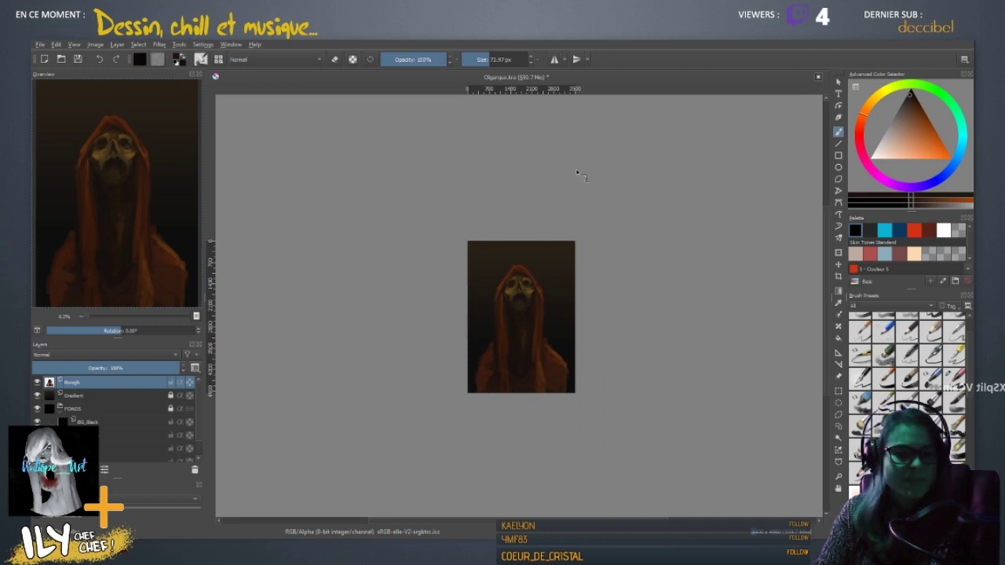
pyautogui.press('+')
pyautogui.press('+')
pyautogui.press('+')
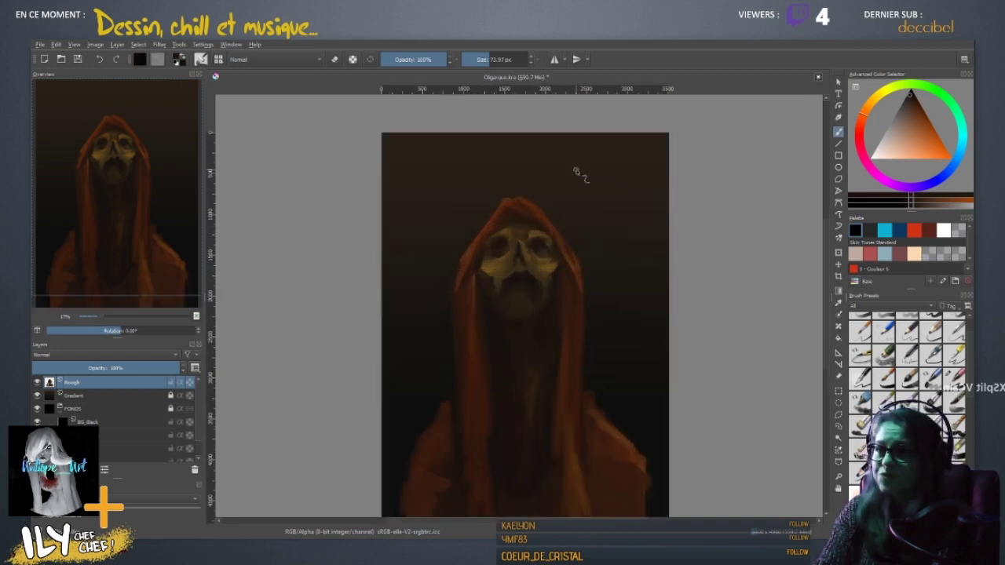
pyautogui.press('-')
pyautogui.press('-')
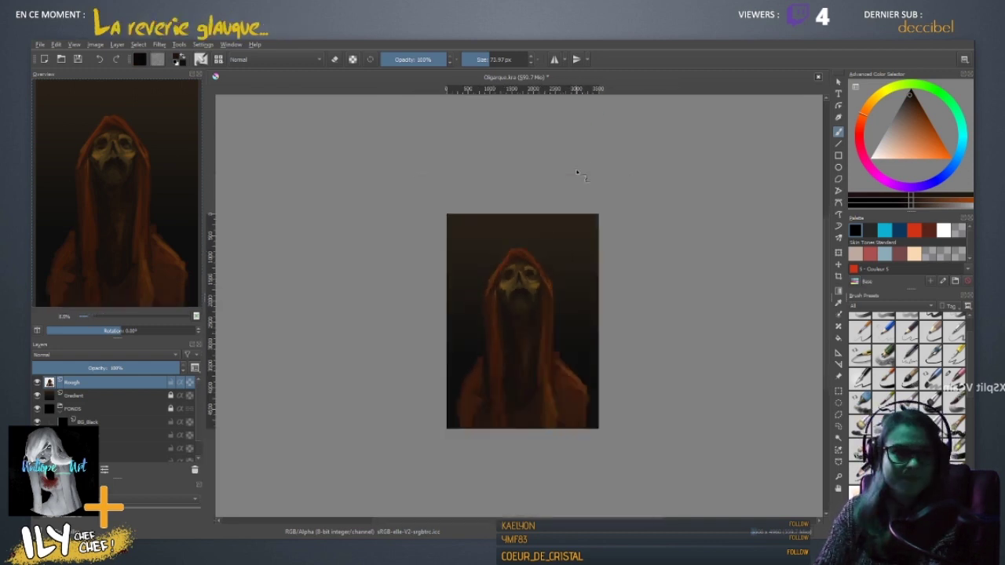
pyautogui.press('+')
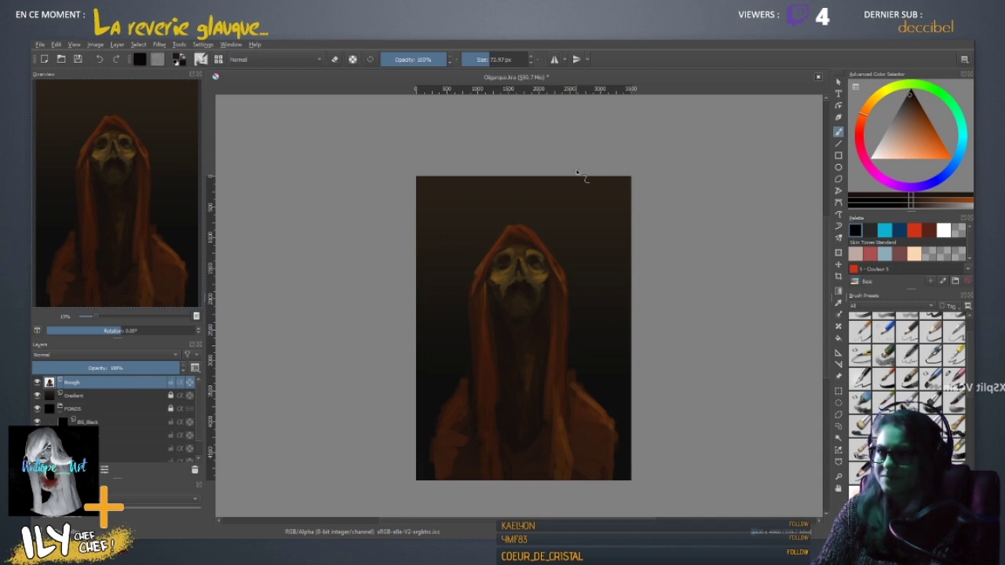
pyautogui.press('+')
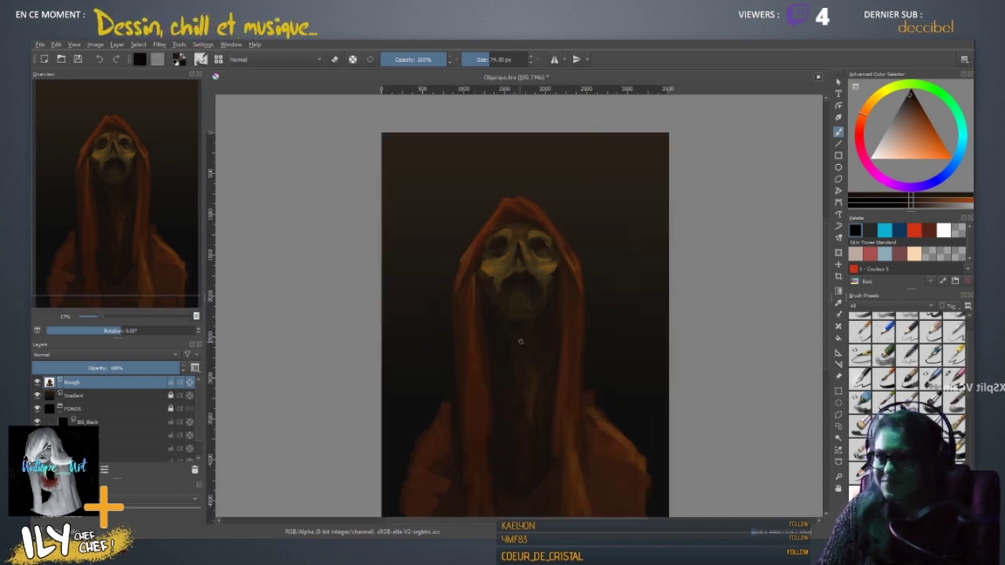
# - Enlarge the brush to about 171 px and choose a more saturated orange-red based on the hood's colour
pyautogui.keyDown('shift'); pyautogui.moveTo(522, 329); pyautogui.dragTo(562, 329); pyautogui.keyUp('shift')
pyautogui.press(']')
pyautogui.press(']')
pyautogui.press(']')
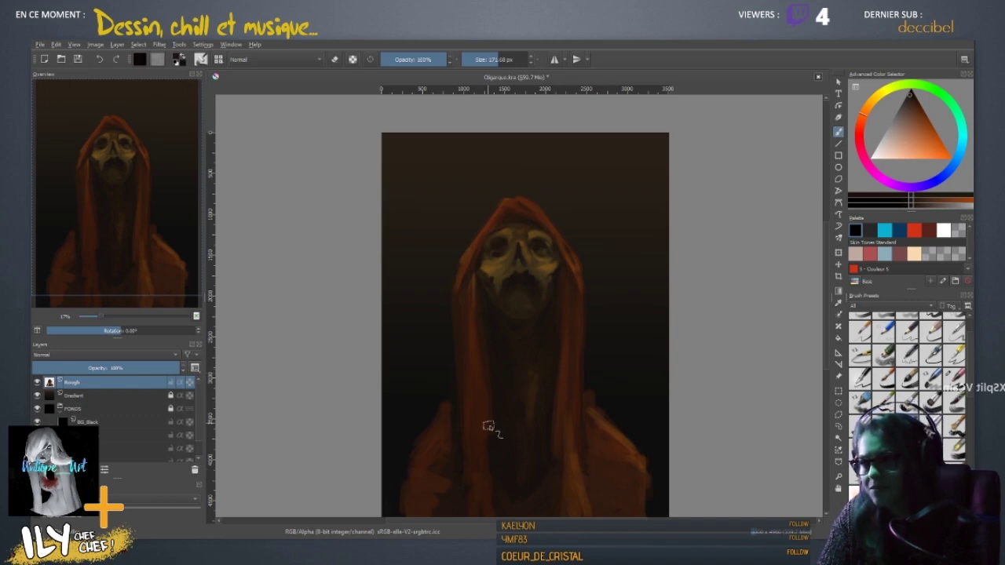
pyautogui.keyDown('ctrl'); pyautogui.click(485, 234); pyautogui.keyUp('ctrl')
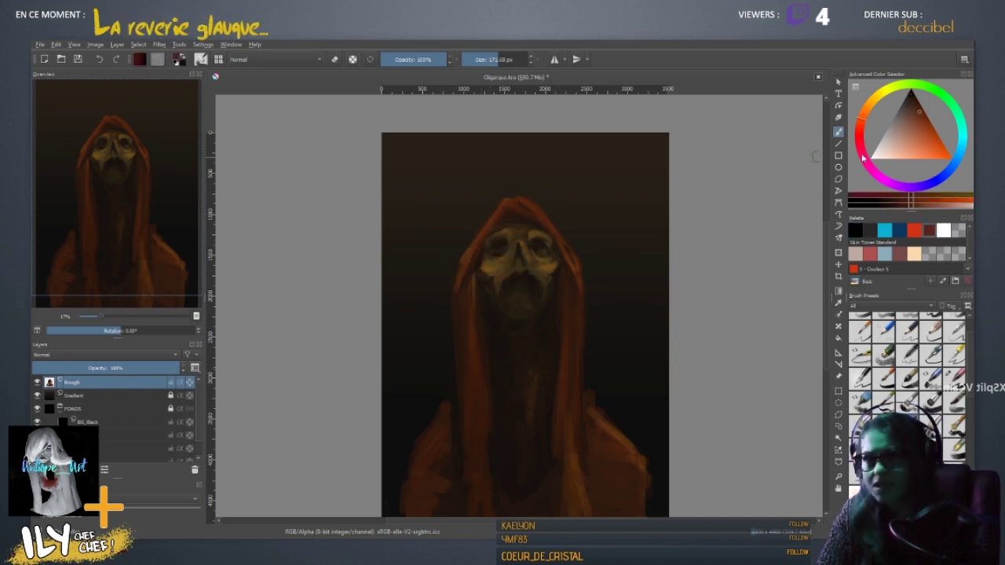
pyautogui.click(932, 127)
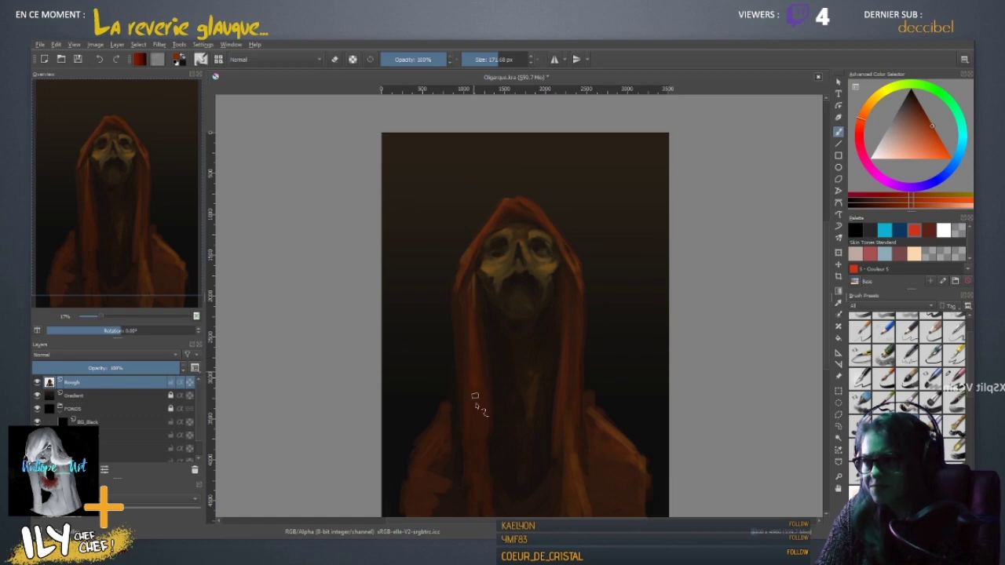
# - Paint bright orange-red highlights down the hood's left drape with the brush reduced to about 101 px
pyautogui.press('[')
pyautogui.press('[')
pyautogui.press('[')
pyautogui.press('[')
pyautogui.press('[')
pyautogui.press('[')
pyautogui.press('[')
pyautogui.press('[')
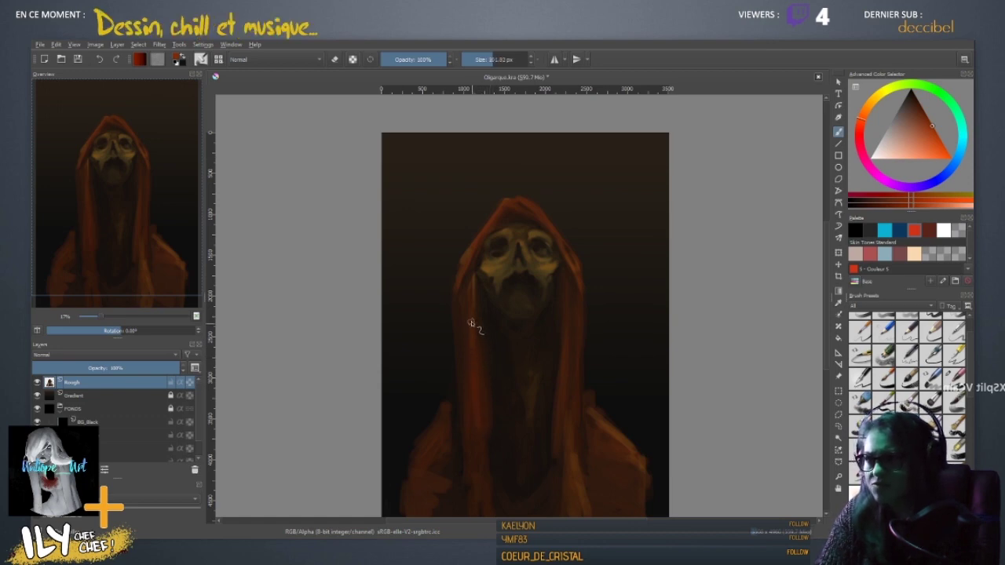
pyautogui.moveTo(475, 364)
pyautogui.mouseDown()
pyautogui.moveTo(473, 310)
pyautogui.moveTo(471, 385)
pyautogui.moveTo(486, 353)
pyautogui.moveTo(481, 343)
pyautogui.moveTo(471, 369)
pyautogui.moveTo(482, 370)
pyautogui.moveTo(471, 341)
pyautogui.moveTo(475, 366)
pyautogui.mouseUp()
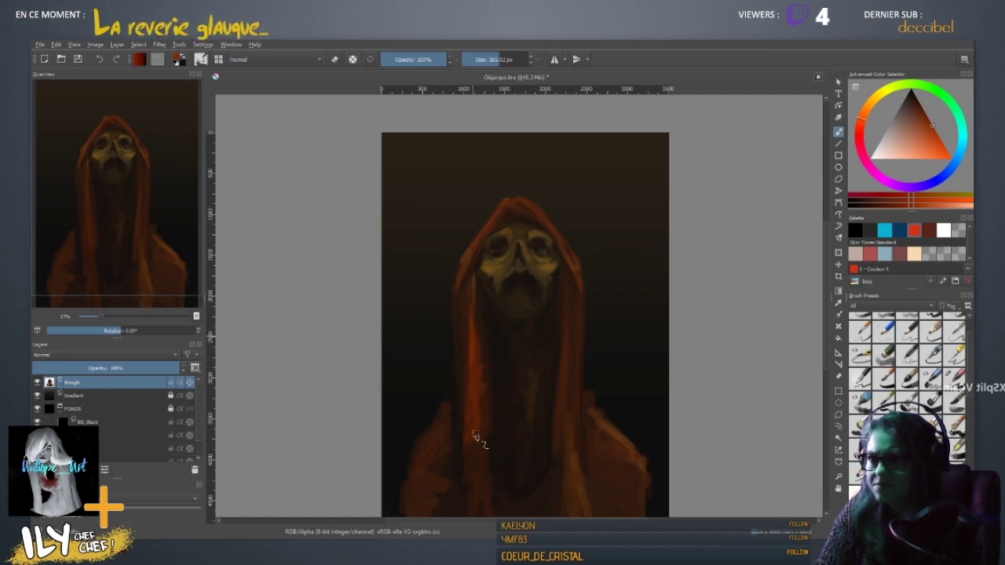
# - Add thinner orange-red highlights along the hood's upper edge and down the right drape, using a brush of roughly 90 px
pyautogui.keyDown('shift'); pyautogui.moveTo(476, 318); pyautogui.dragTo(463, 275); pyautogui.keyUp('shift')
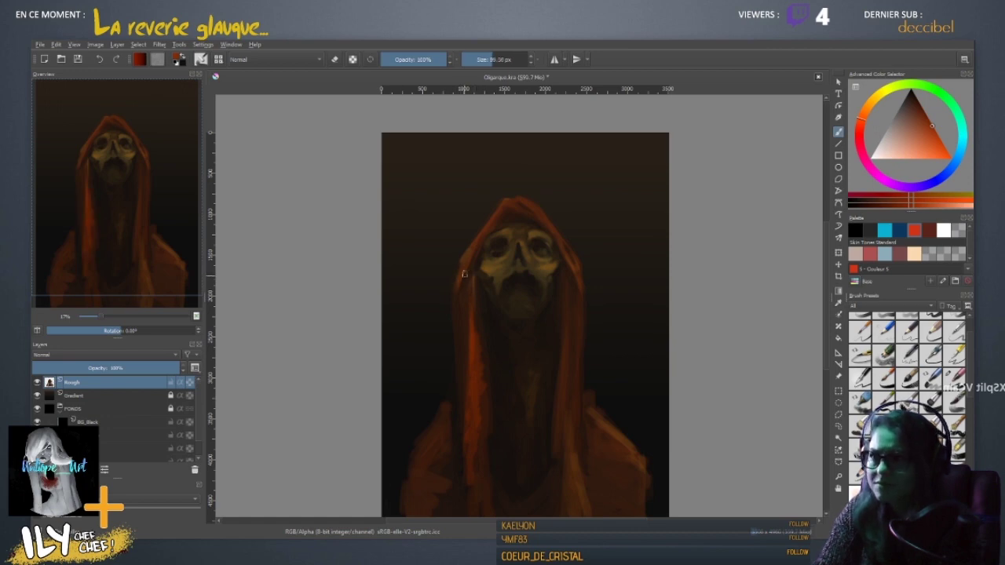
pyautogui.keyDown('shift'); pyautogui.moveTo(507, 224); pyautogui.dragTo(502, 222); pyautogui.keyUp('shift')
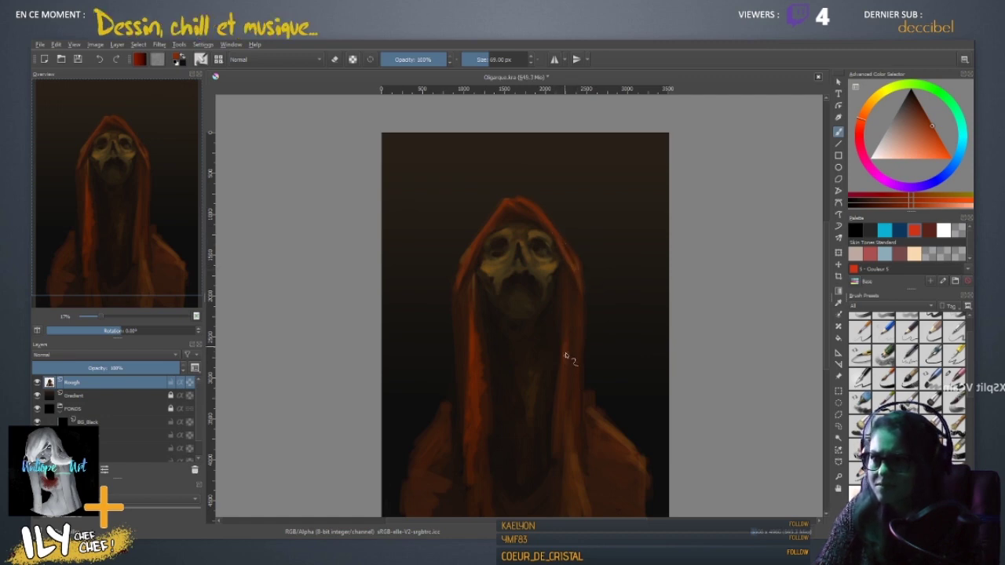
pyautogui.moveTo(562, 368); pyautogui.dragTo(574, 367)
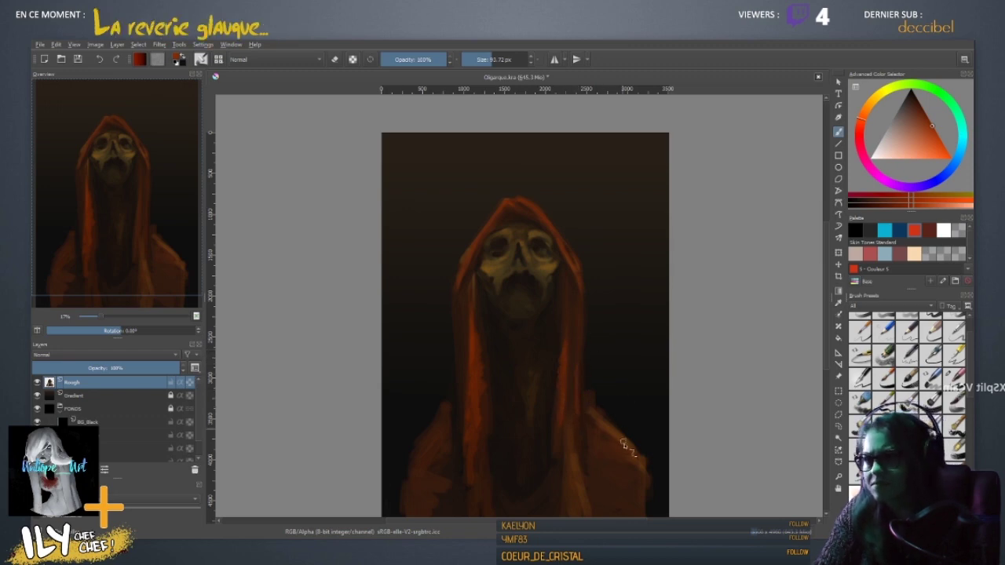
# - Extend the right drape's highlight to its lower end and blend it with sampled reddish browns, enlarging the brush to about 212 px
pyautogui.moveTo(625, 446)
pyautogui.mouseDown()
pyautogui.moveTo(617, 391)
pyautogui.moveTo(626, 379)
pyautogui.mouseUp()
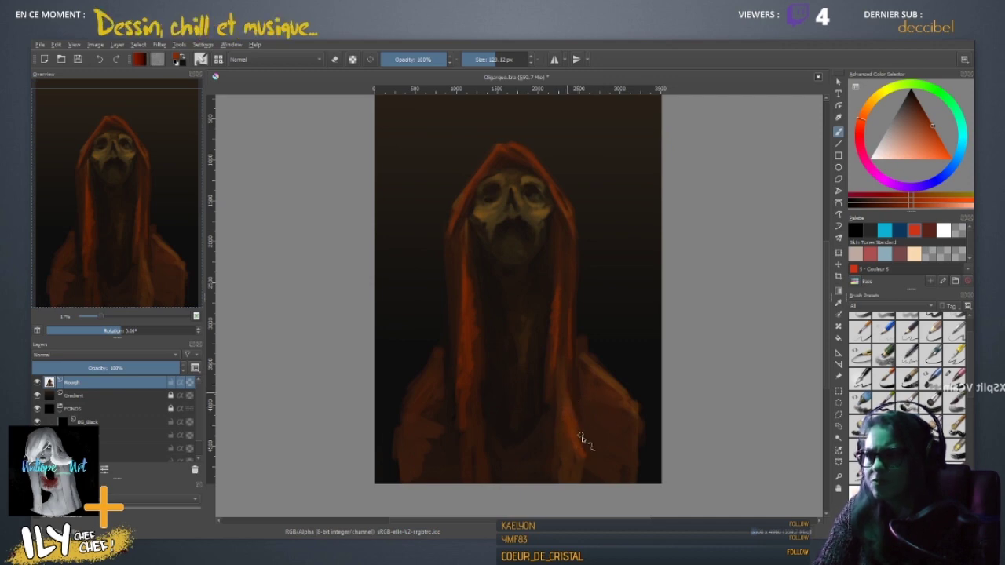
pyautogui.hotkey('ctrl', '-')
pyautogui.hotkey('ctrl', '-')
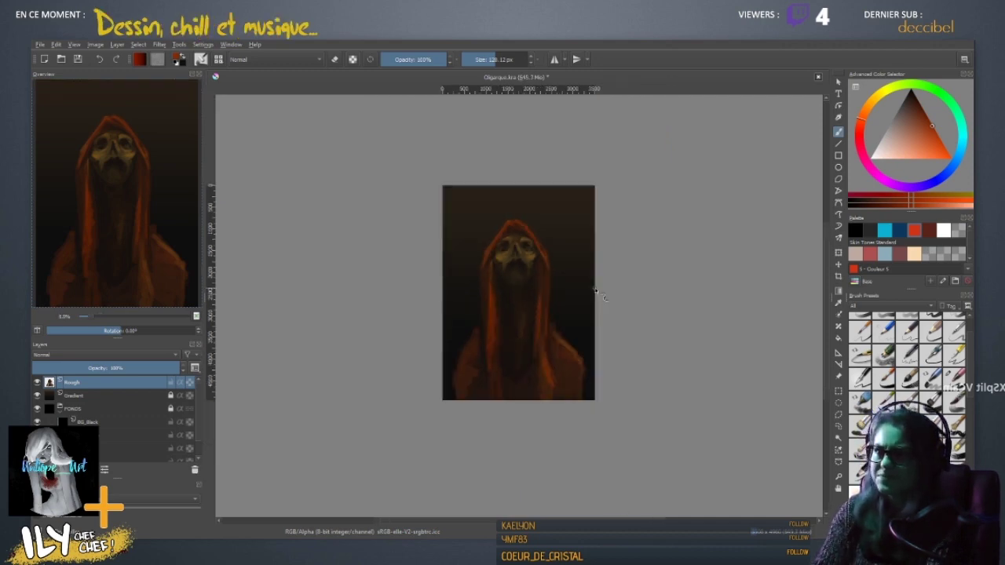
pyautogui.hotkey('ctrl', '+')
pyautogui.hotkey('ctrl', '+')
pyautogui.moveTo(596, 290); pyautogui.dragTo(582, 240)
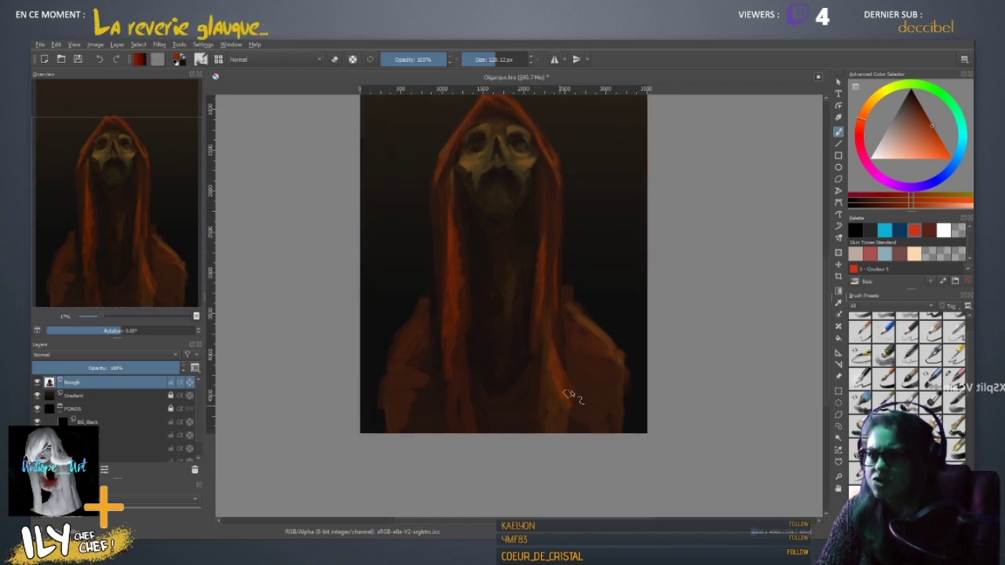
pyautogui.keyDown('ctrl'); pyautogui.click(553, 352); pyautogui.keyUp('ctrl')
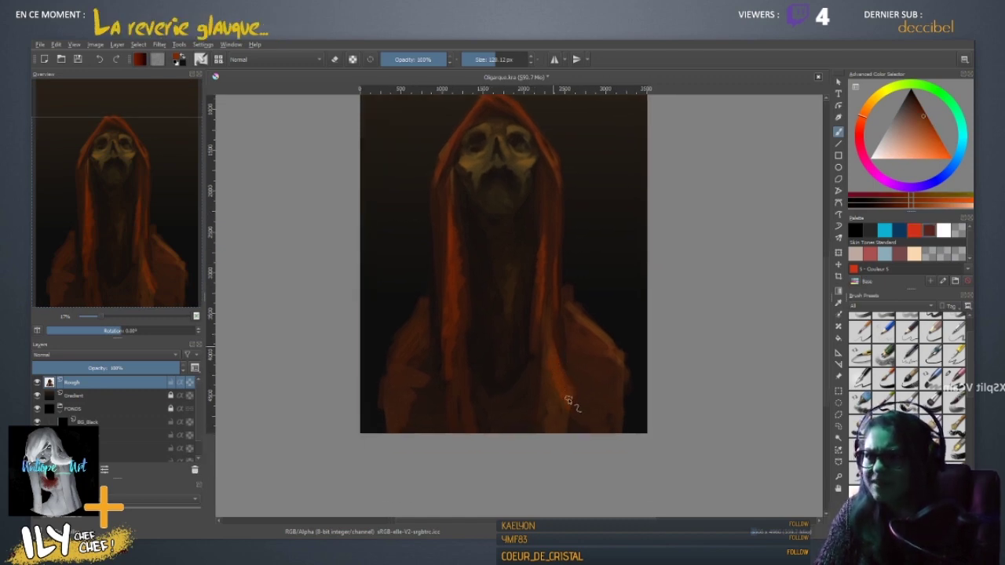
pyautogui.keyDown('ctrl'); pyautogui.click(544, 364); pyautogui.keyUp('ctrl')
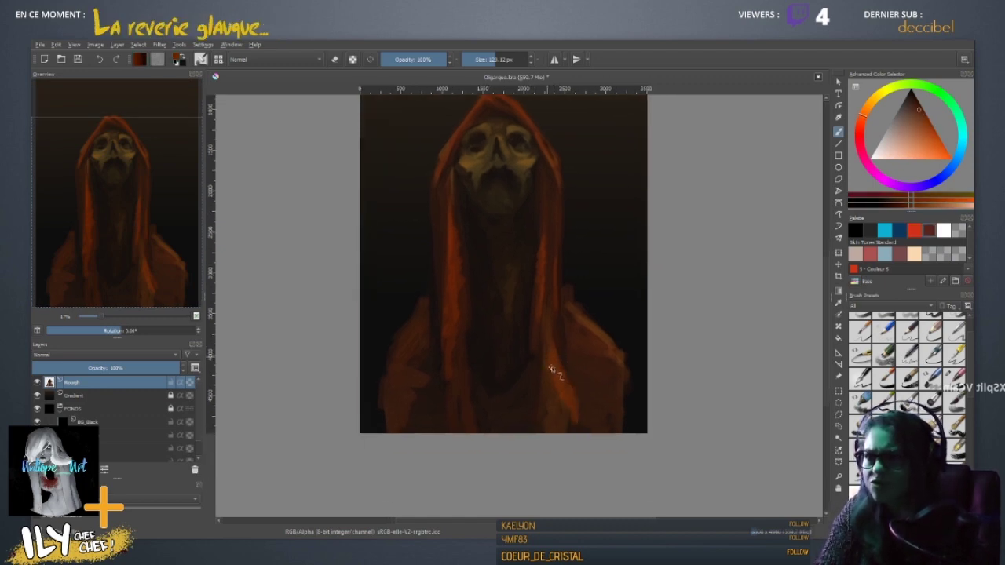
pyautogui.moveTo(571, 399); pyautogui.dragTo(578, 399)
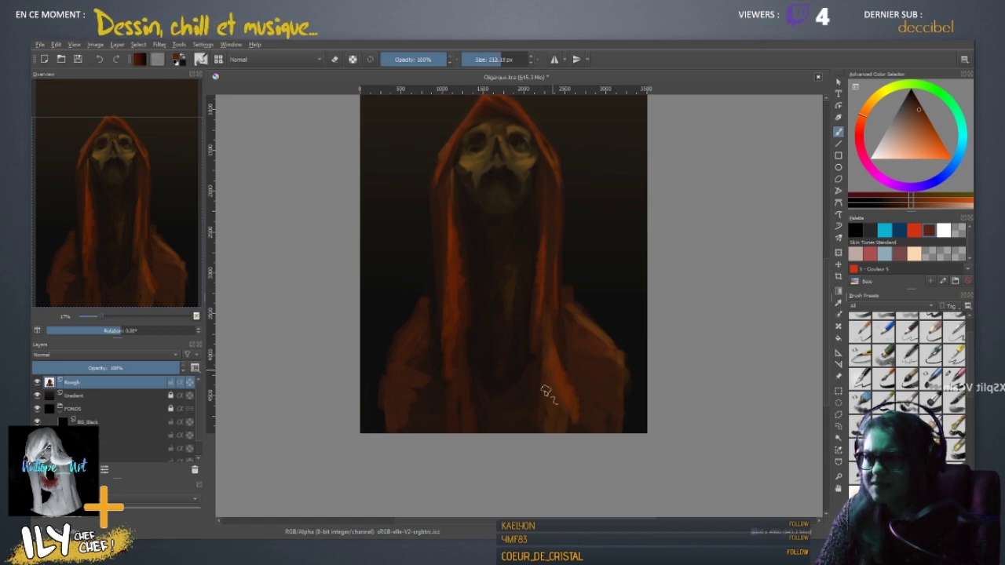
pyautogui.keyDown('ctrl'); pyautogui.click(548, 354); pyautogui.keyUp('ctrl')
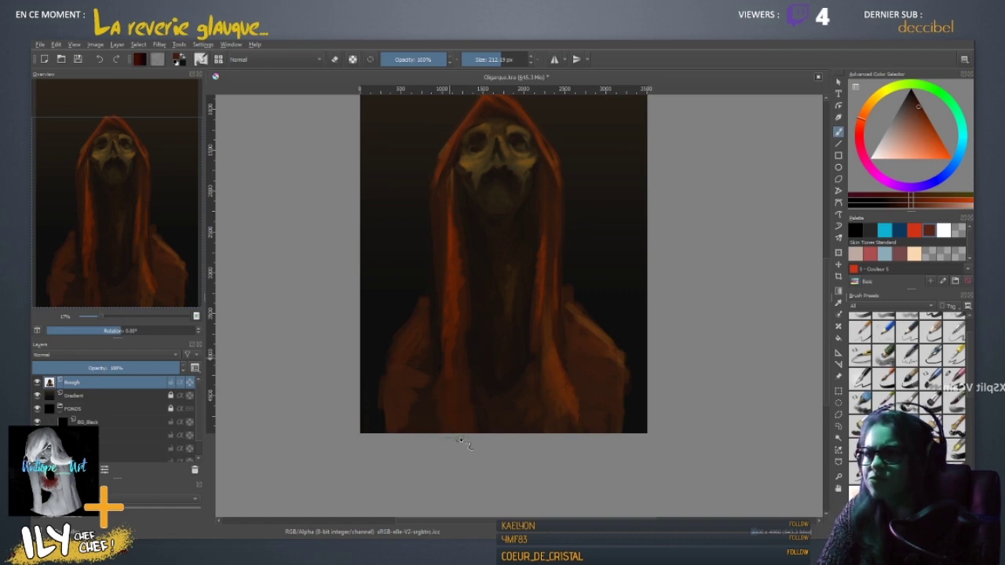
# - Mirror the canvas view and darken the lower robe beneath both shoulders with near-black, using a brush up to about 244 px
pyautogui.press('m')
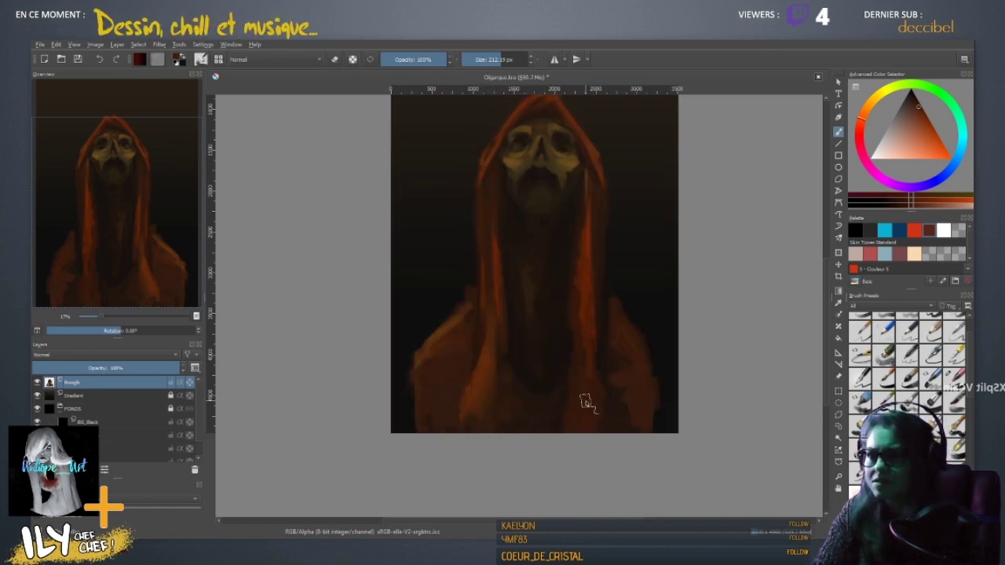
pyautogui.moveTo(587, 403); pyautogui.dragTo(529, 460)
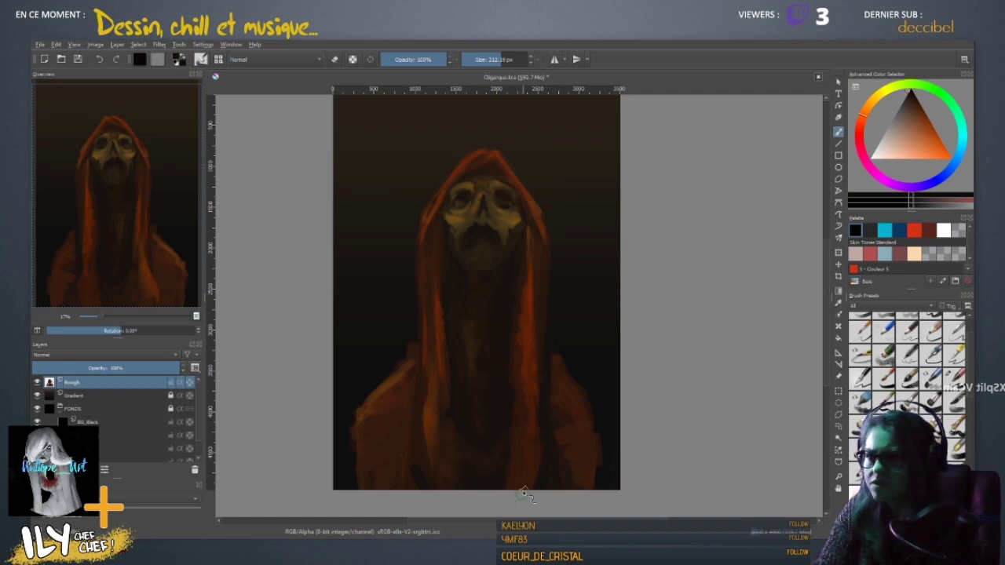
pyautogui.keyDown('shift'); pyautogui.moveTo(395, 484); pyautogui.dragTo(412, 482); pyautogui.keyUp('shift')
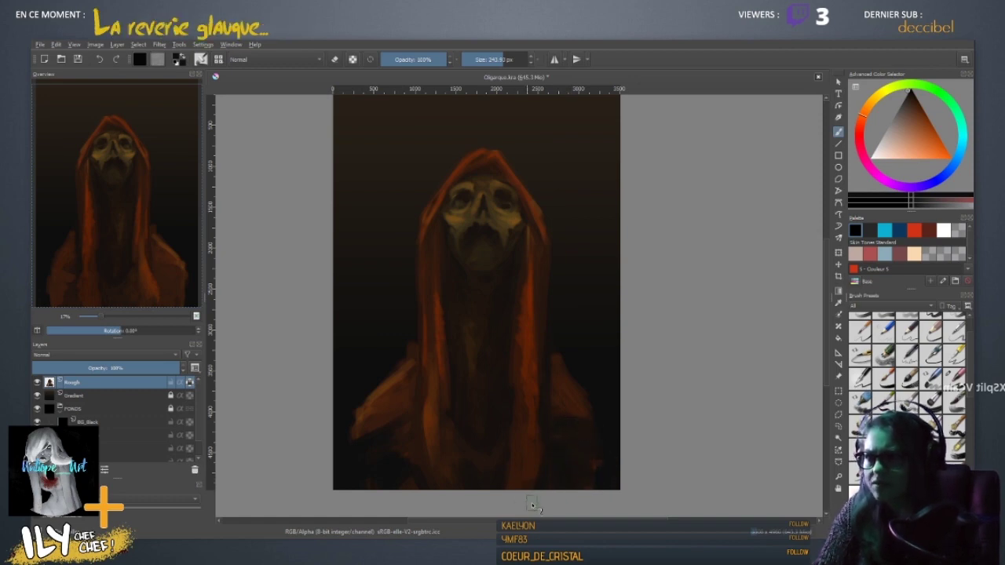
# - Blend the bottom of the drapes and robe into shadow with sampled reddish-brown and near-black tones
pyautogui.keyDown('ctrl'); pyautogui.click(452, 450); pyautogui.keyUp('ctrl')
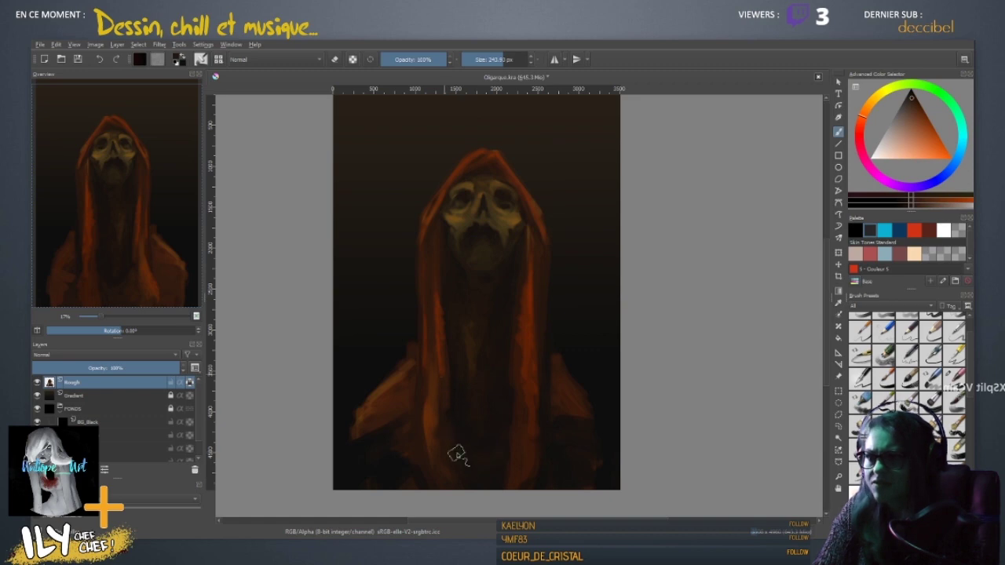
pyautogui.keyDown('ctrl'); pyautogui.click(456, 454); pyautogui.keyUp('ctrl')
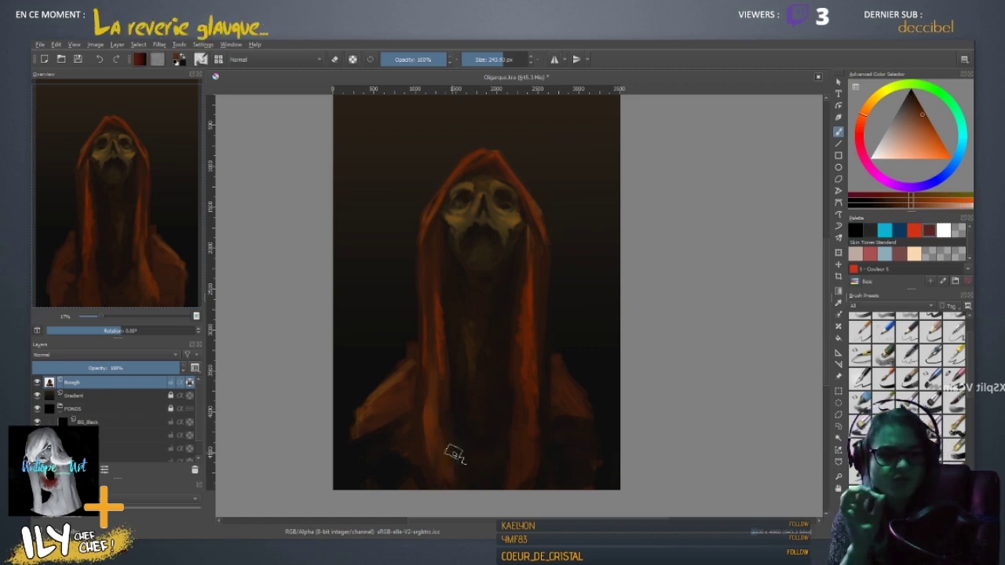
pyautogui.keyDown('ctrl'); pyautogui.click(464, 475); pyautogui.keyUp('ctrl')
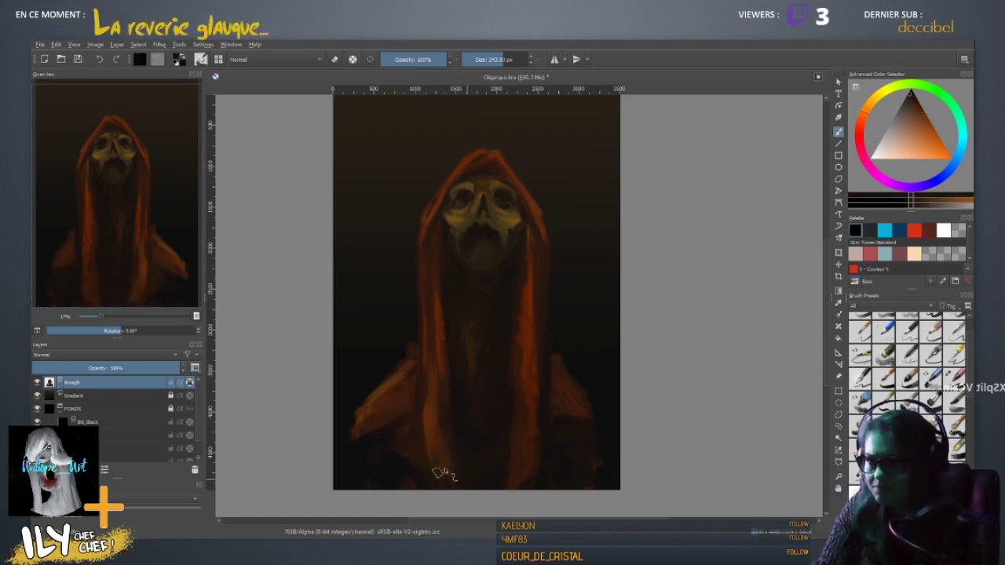
pyautogui.keyDown('ctrl'); pyautogui.click(399, 458); pyautogui.keyUp('ctrl')
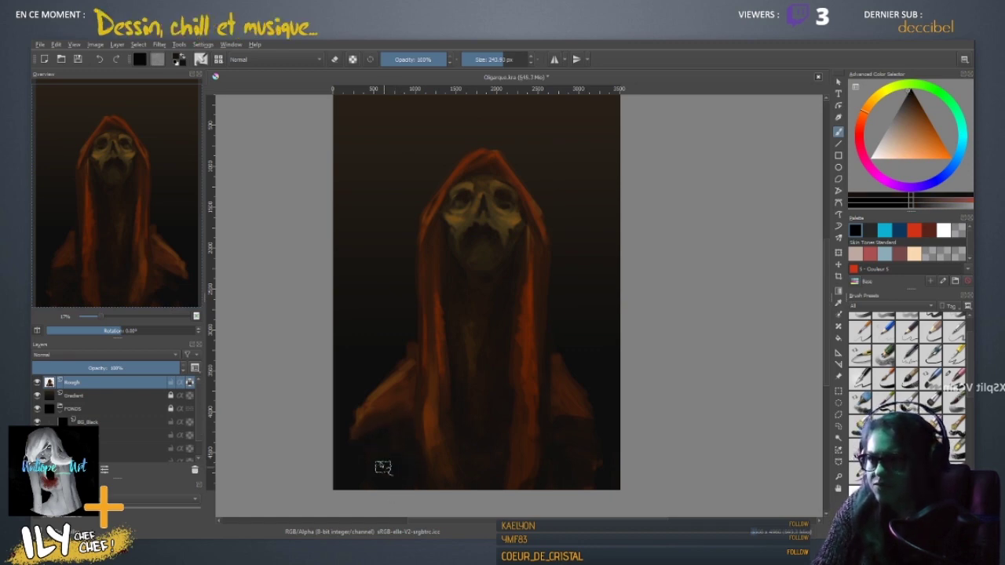
# - Blend the left sleeve beneath the shoulder with alternating sampled dark reddish-brown and near-black tones
pyautogui.keyDown('ctrl'); pyautogui.click(362, 417); pyautogui.keyUp('ctrl')
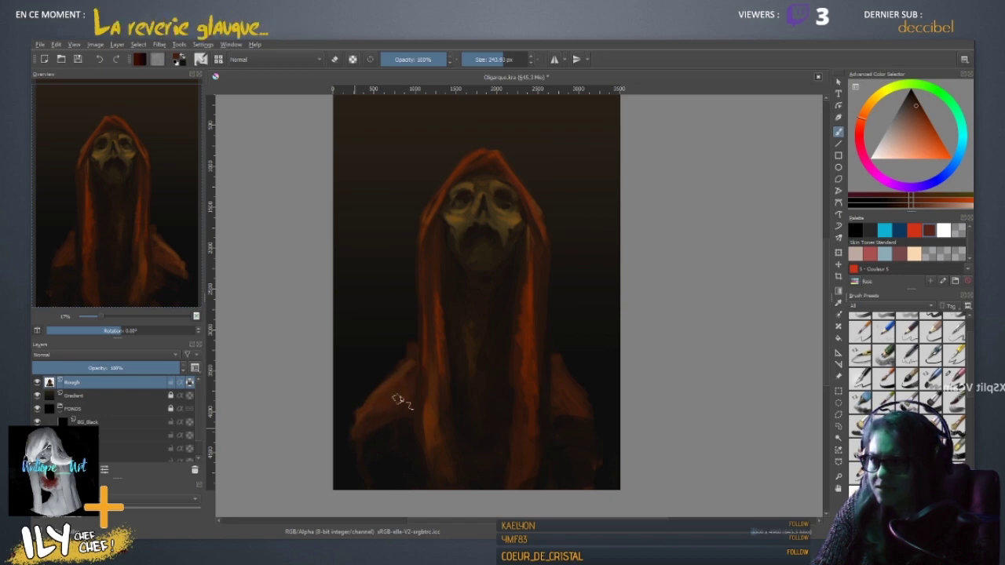
pyautogui.keyDown('ctrl'); pyautogui.click(366, 431); pyautogui.keyUp('ctrl')
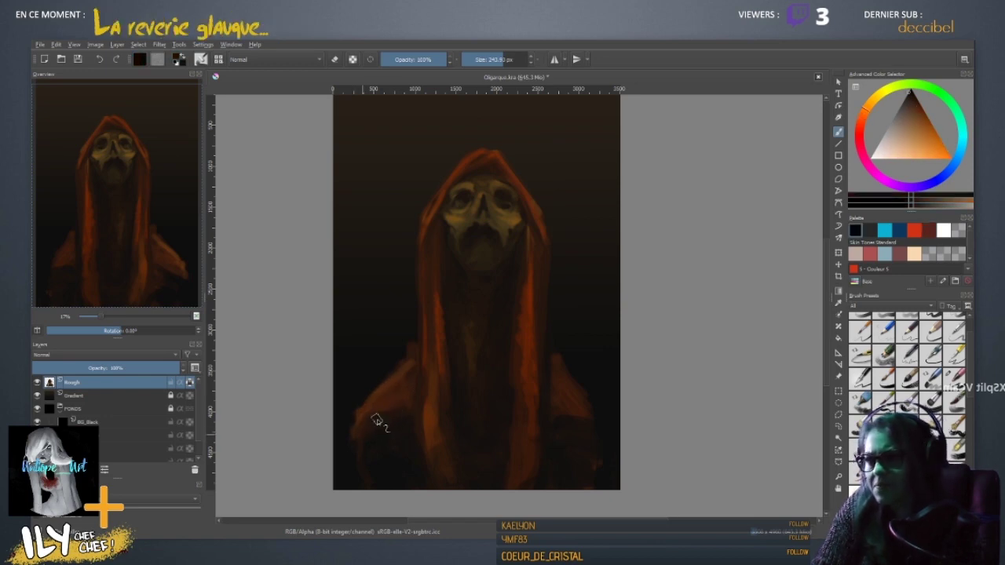
pyautogui.keyDown('ctrl'); pyautogui.click(378, 444); pyautogui.keyUp('ctrl')
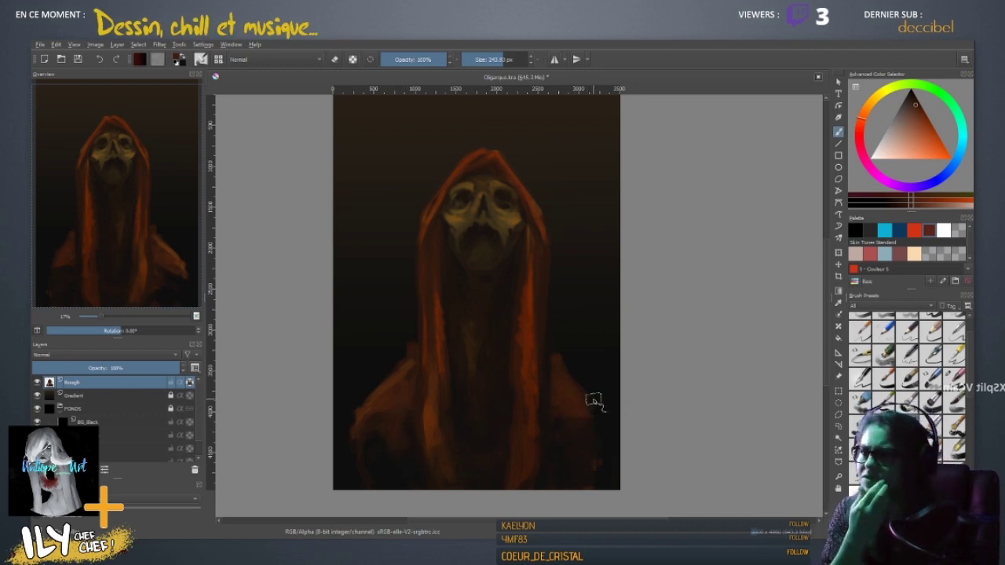
# - Mirror the canvas view and refine the left shoulder beside the drape with sampled reds and near-black, using a brush of about 91 px
pyautogui.press('m')
pyautogui.moveTo(578, 445); pyautogui.dragTo(522, 444)
pyautogui.keyDown('ctrl'); pyautogui.click(454, 322); pyautogui.keyUp('ctrl')
pyautogui.moveTo(424, 417)
pyautogui.mouseDown()
pyautogui.moveTo(392, 409)
pyautogui.moveTo(420, 365)
pyautogui.mouseUp()
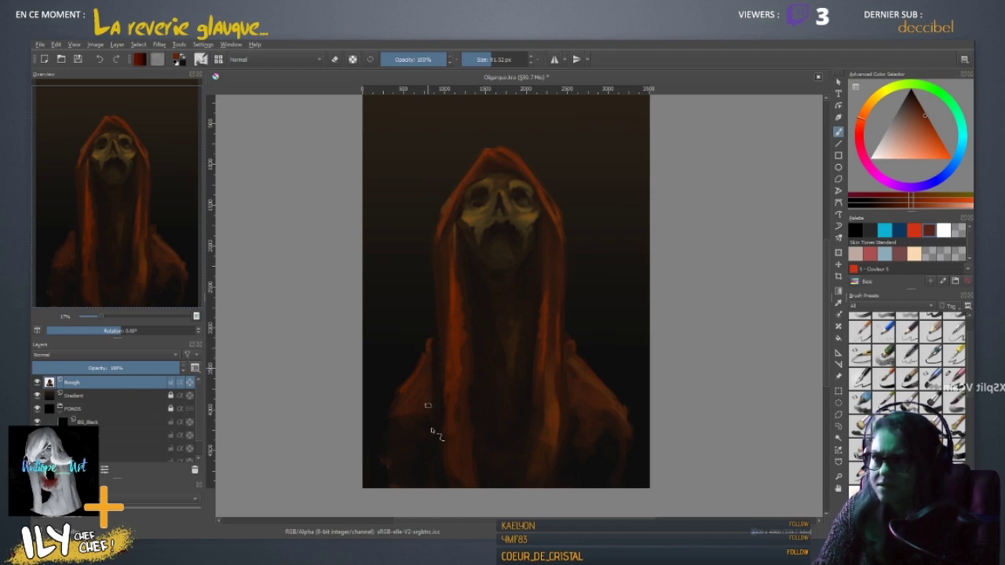
pyautogui.keyDown('ctrl'); pyautogui.click(430, 353); pyautogui.keyUp('ctrl')
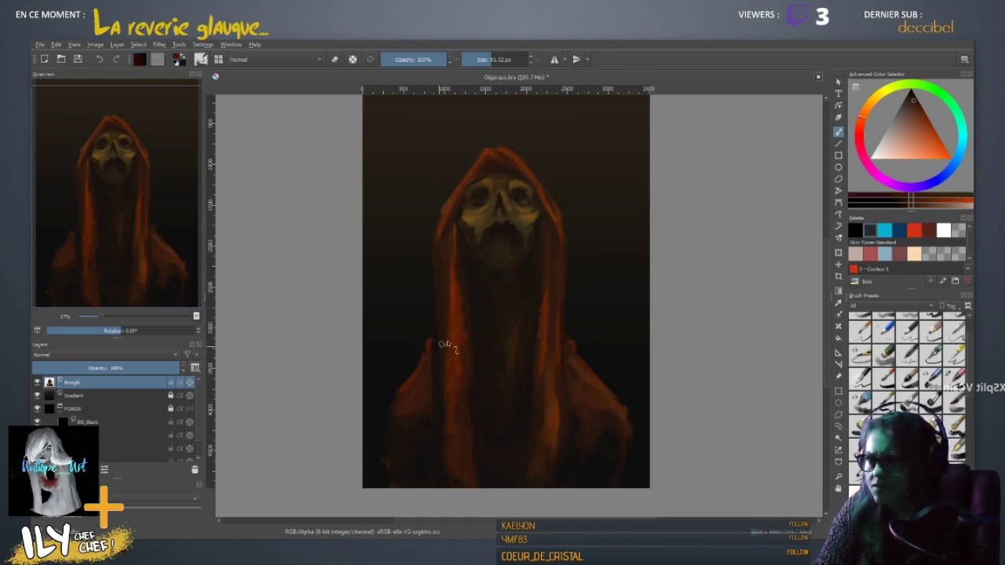
pyautogui.keyDown('ctrl'); pyautogui.click(439, 338); pyautogui.keyUp('ctrl')
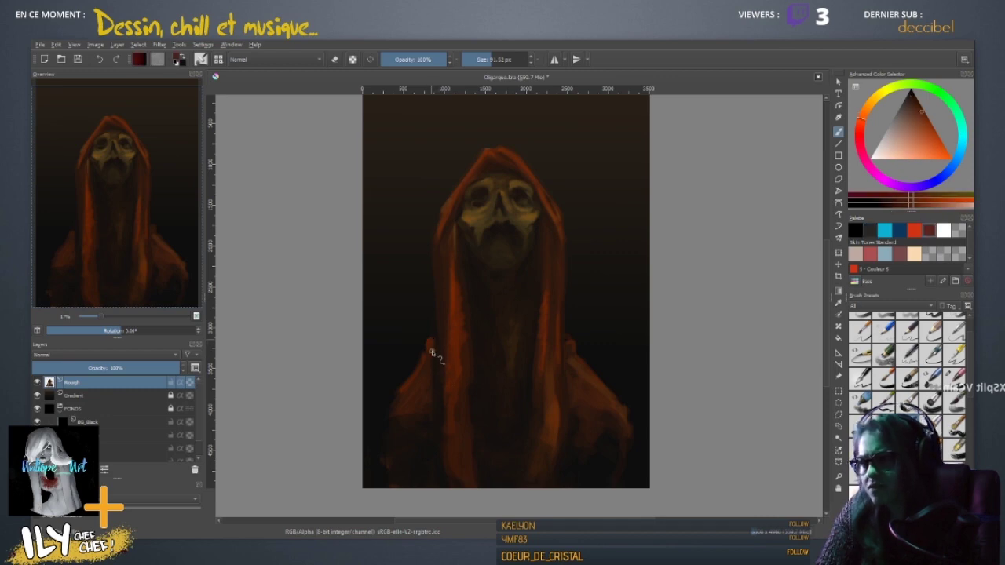
pyautogui.keyDown('ctrl'); pyautogui.click(436, 346); pyautogui.keyUp('ctrl')
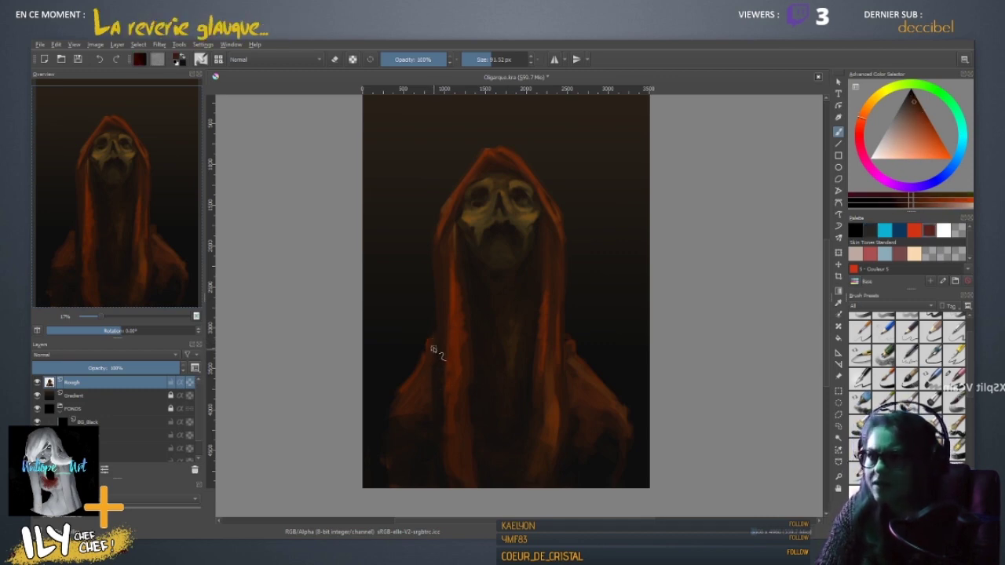
pyautogui.keyDown('ctrl'); pyautogui.click(540, 458); pyautogui.keyUp('ctrl')
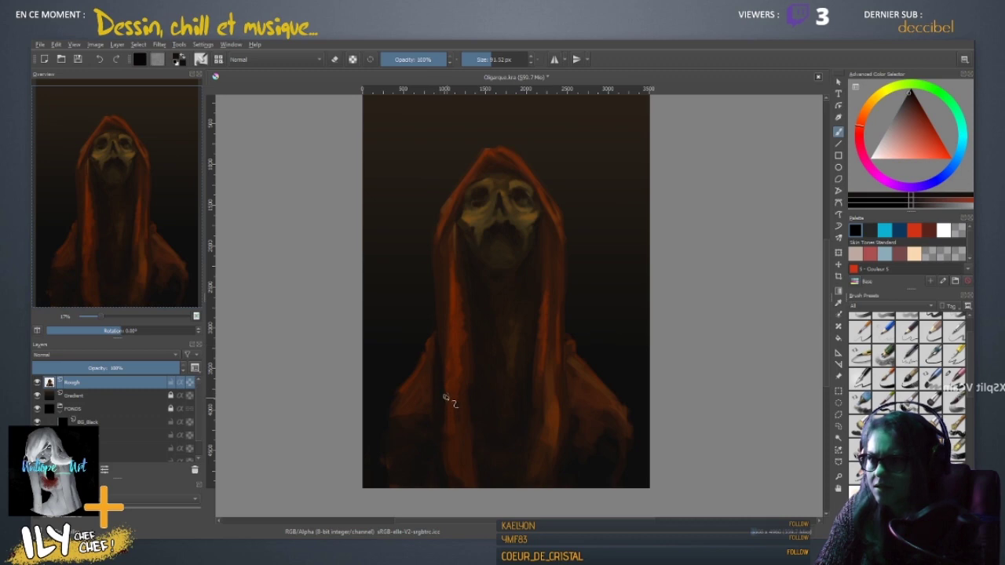
# - Enlarge the brush to about 146 px and broaden the lower drapes with sampled reddish-brown tones
pyautogui.keyDown('ctrl'); pyautogui.click(445, 369); pyautogui.keyUp('ctrl')
pyautogui.keyDown('shift'); pyautogui.moveTo(453, 361); pyautogui.dragTo(457, 360); pyautogui.keyUp('shift')
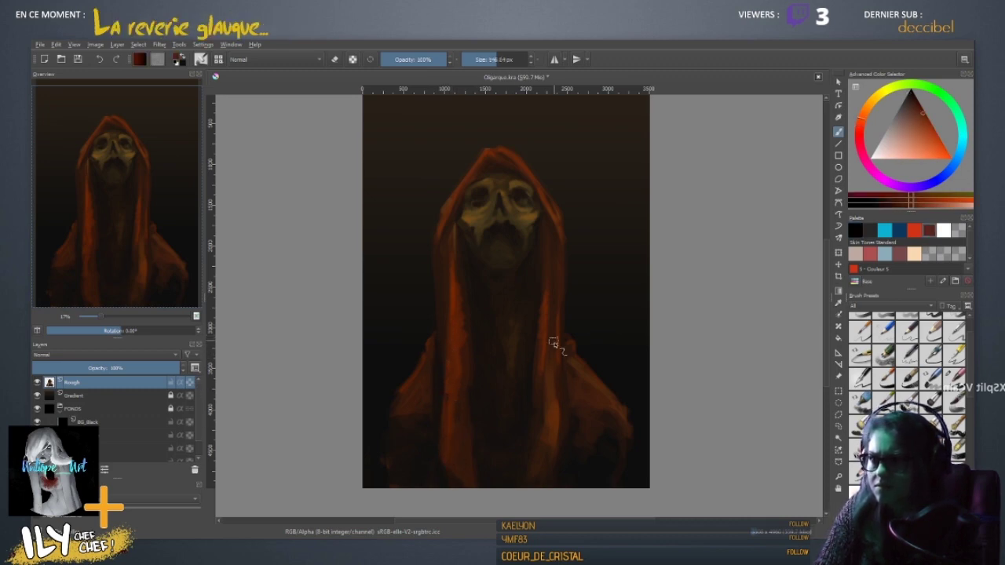
pyautogui.keyDown('ctrl'); pyautogui.click(548, 471); pyautogui.keyUp('ctrl')
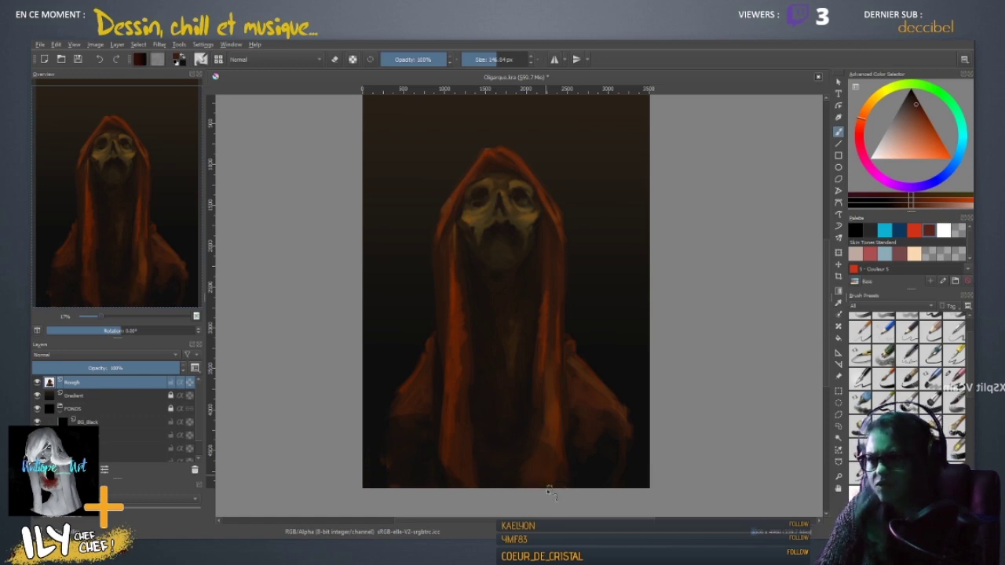
# - Shape the lower end and outer edge of the left drape with alternating sampled near-black and reddish-brown strokes
pyautogui.keyDown('ctrl'); pyautogui.click(466, 480); pyautogui.keyUp('ctrl')
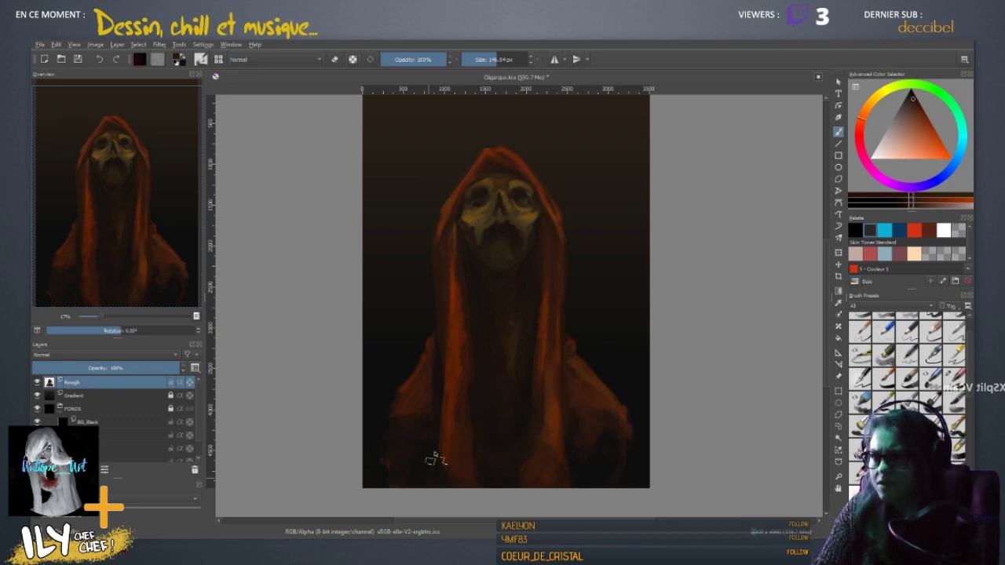
pyautogui.keyDown('ctrl'); pyautogui.click(457, 359); pyautogui.keyUp('ctrl')
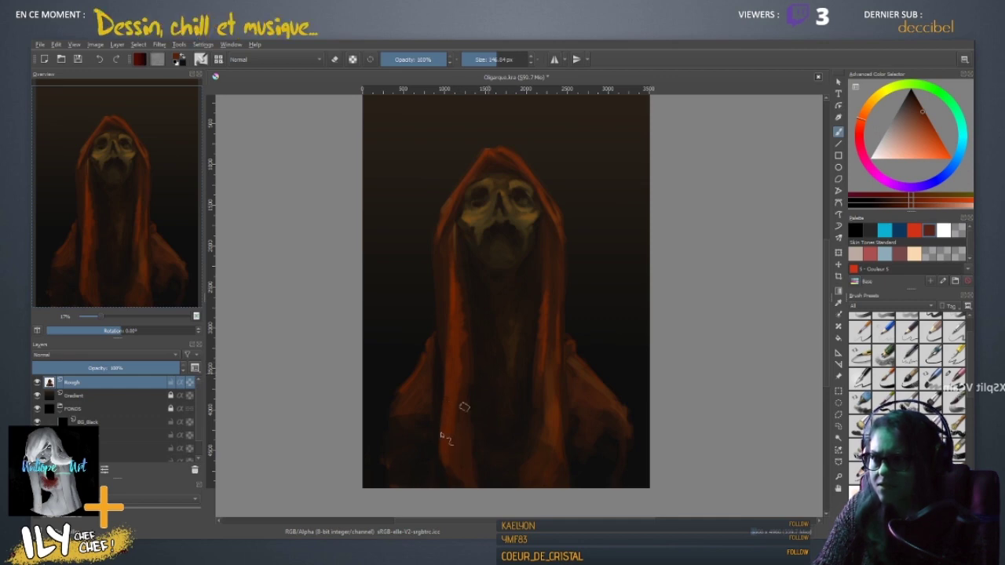
pyautogui.keyDown('ctrl'); pyautogui.click(445, 471); pyautogui.keyUp('ctrl')
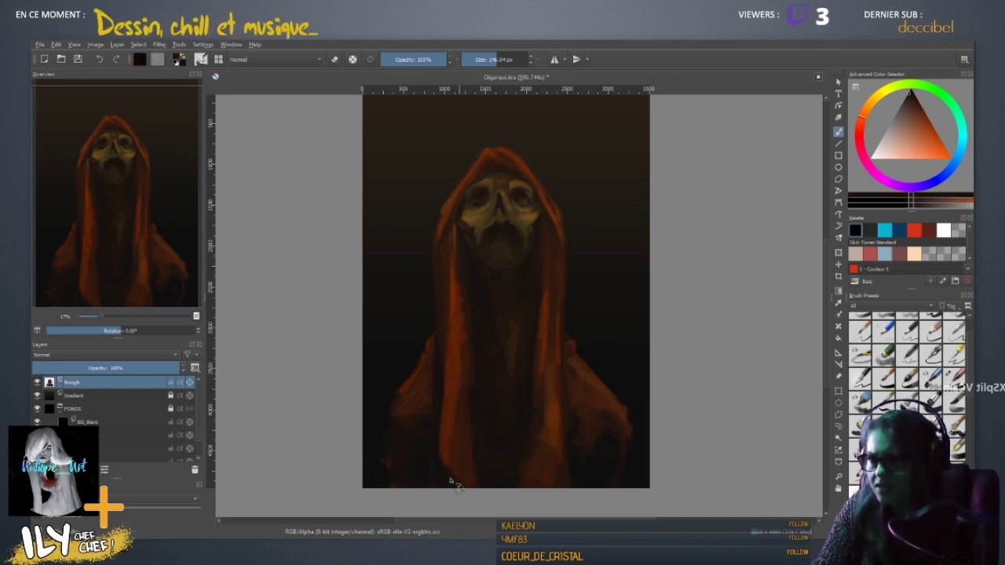
pyautogui.keyDown('ctrl'); pyautogui.click(444, 460); pyautogui.keyUp('ctrl')
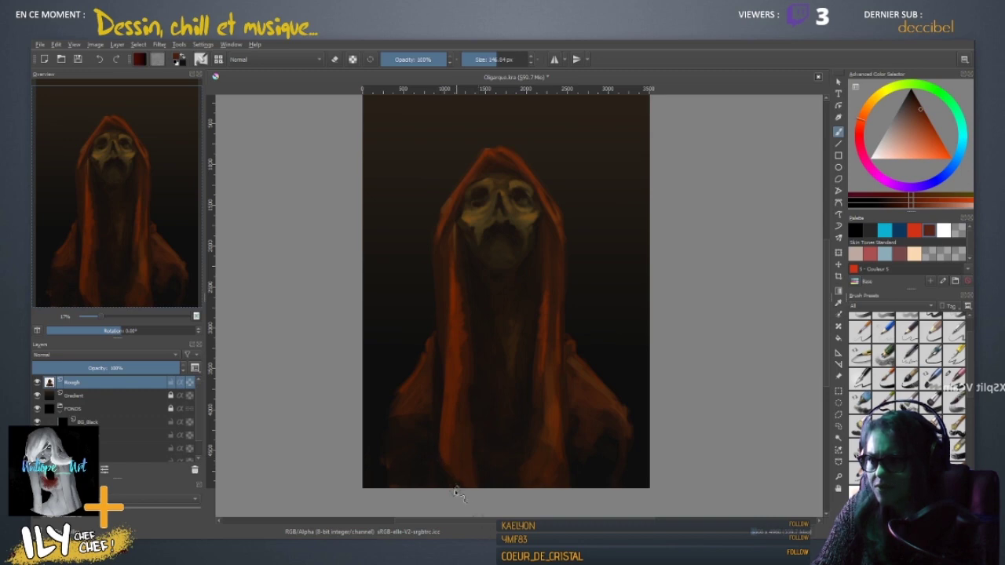
pyautogui.keyDown('ctrl'); pyautogui.click(437, 460); pyautogui.keyUp('ctrl')
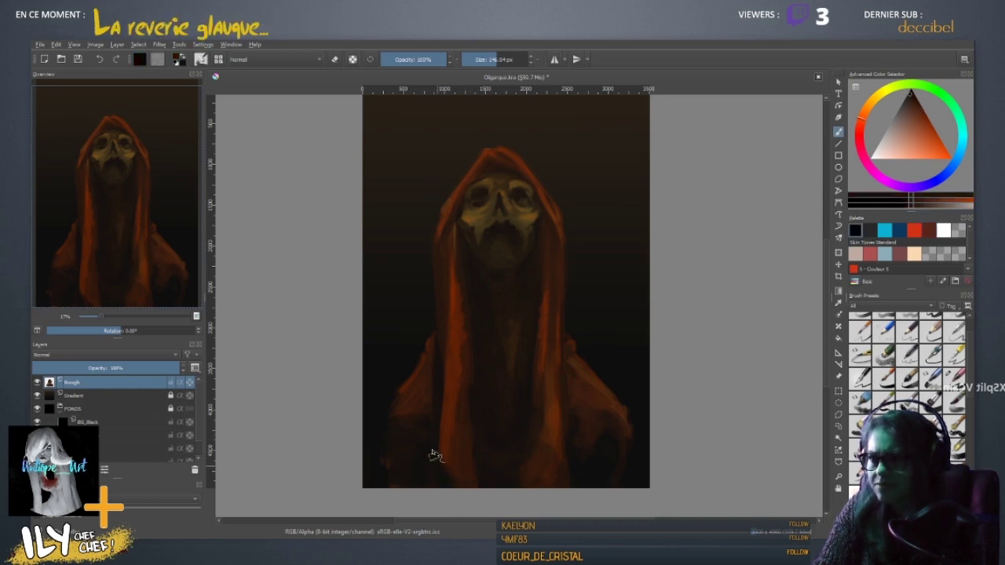
pyautogui.keyDown('ctrl'); pyautogui.click(449, 457); pyautogui.keyUp('ctrl')
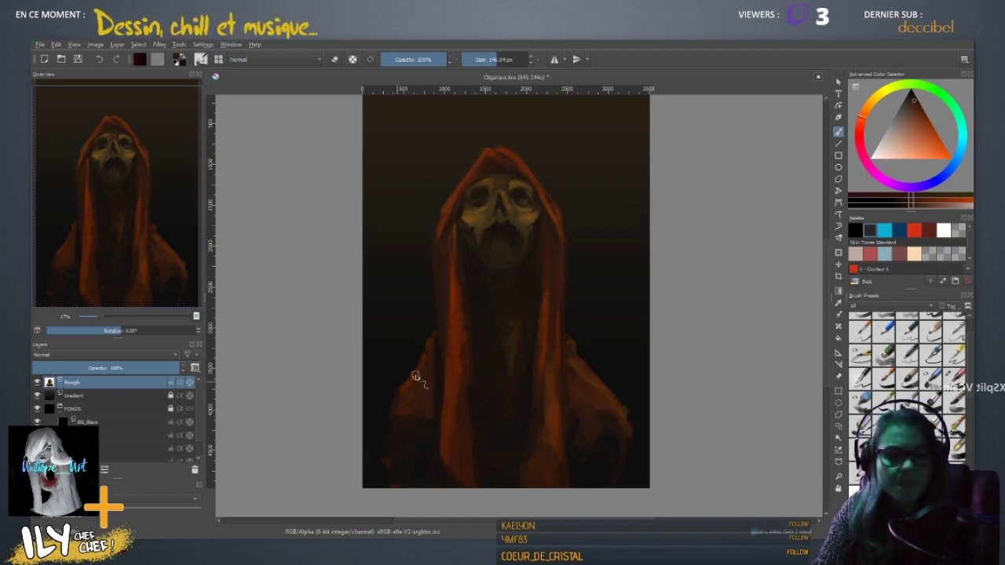
# - Undo the last stroke and repaint the left shoulder with sampled reddish browns, reducing the brush to about 98 px
pyautogui.hotkey('ctrl', 'z')
pyautogui.keyDown('ctrl'); pyautogui.click(416, 375); pyautogui.keyUp('ctrl')
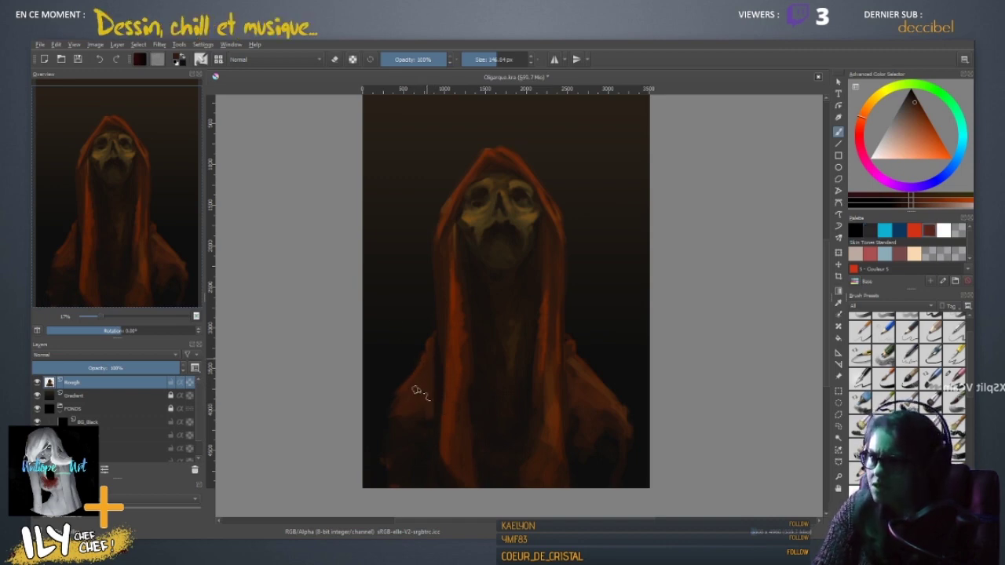
pyautogui.keyDown('ctrl'); pyautogui.click(458, 370); pyautogui.keyUp('ctrl')
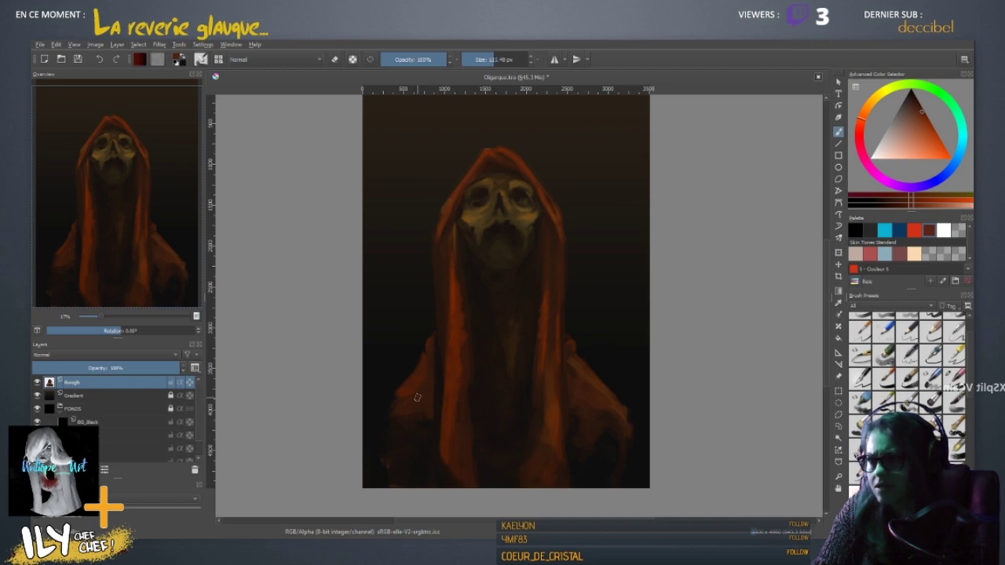
pyautogui.keyDown('shift'); pyautogui.moveTo(418, 398); pyautogui.dragTo(411, 390); pyautogui.keyUp('shift')
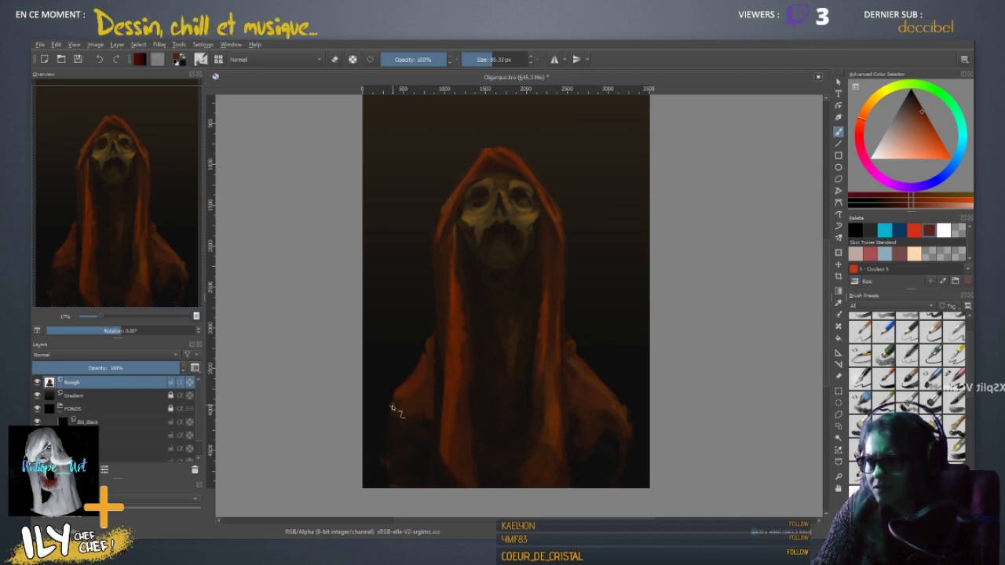
pyautogui.keyDown('ctrl'); pyautogui.click(413, 399); pyautogui.keyUp('ctrl')
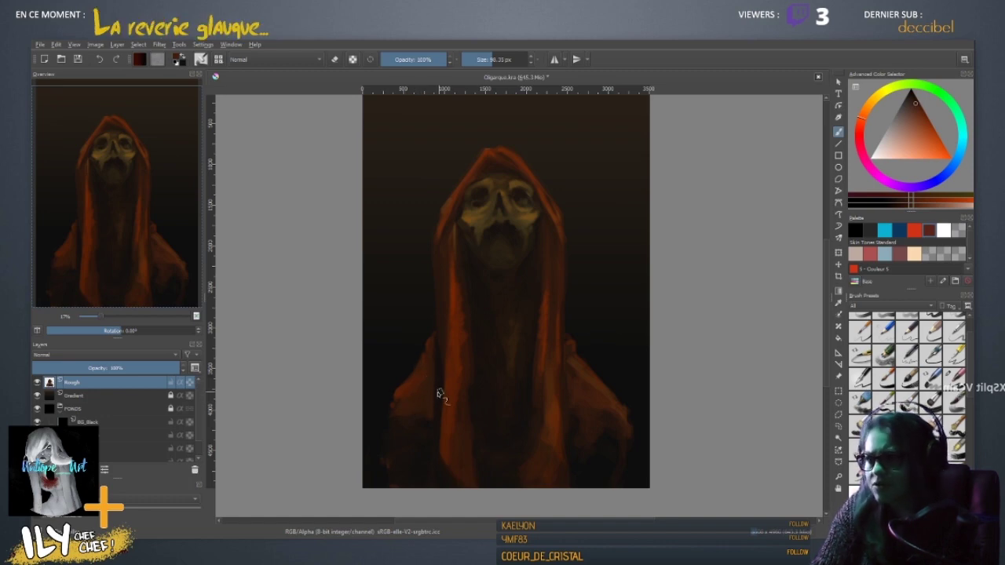
# - Deepen the shadow between the left shoulder and the drape with sampled near-black and dark red tones
pyautogui.keyDown('ctrl'); pyautogui.click(434, 371); pyautogui.keyUp('ctrl')
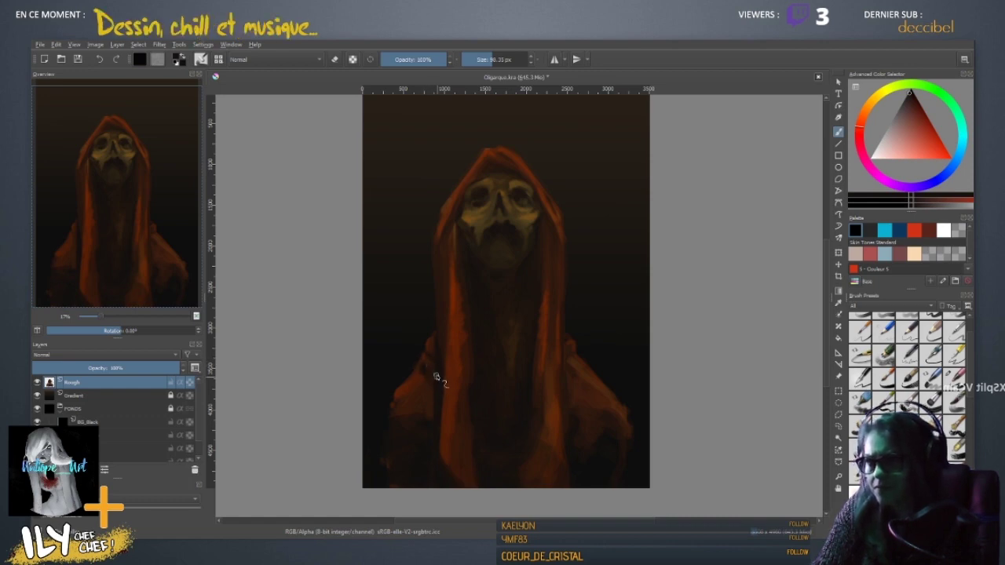
pyautogui.keyDown('ctrl'); pyautogui.click(432, 346); pyautogui.keyUp('ctrl')
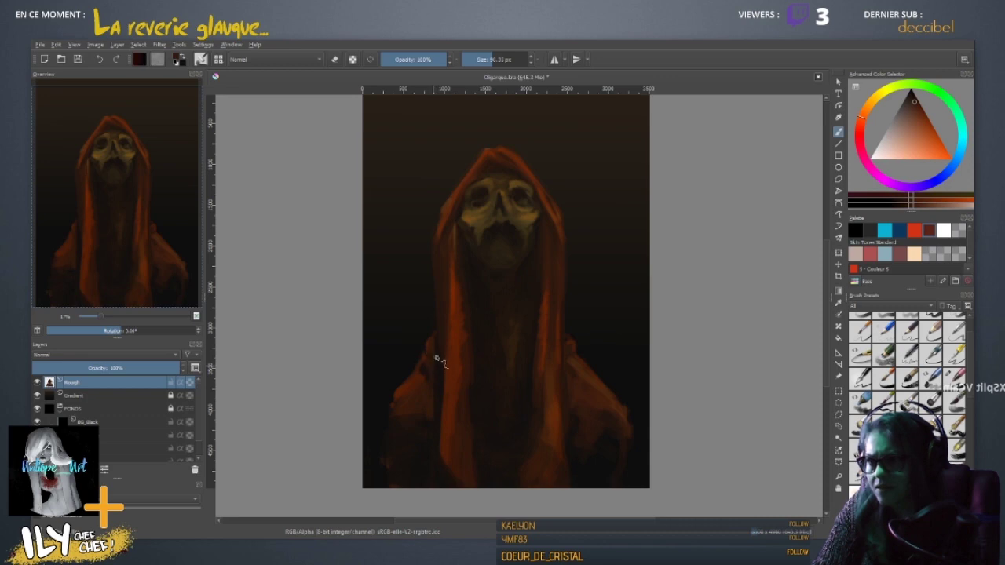
pyautogui.keyDown('ctrl'); pyautogui.click(430, 349); pyautogui.keyUp('ctrl')
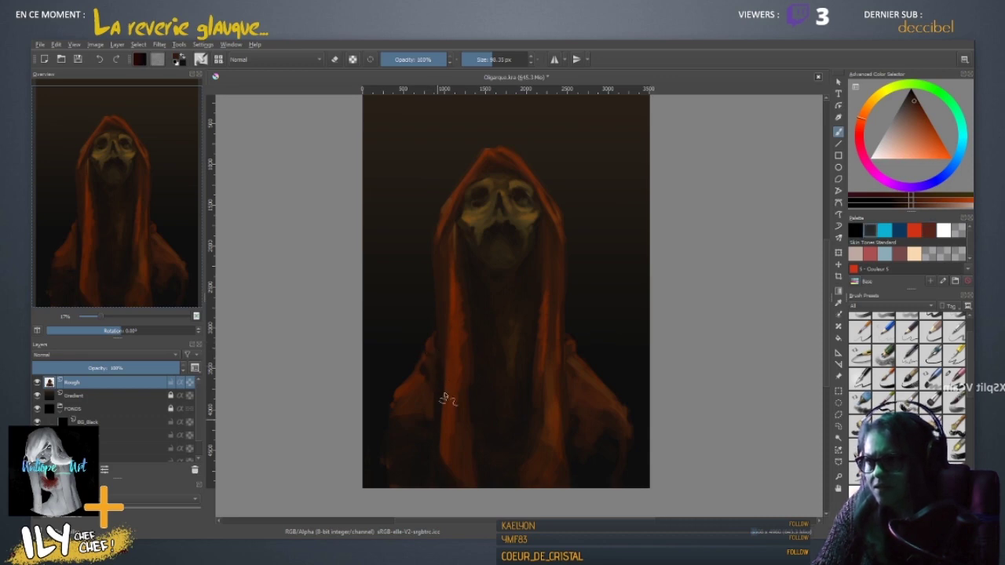
pyautogui.keyDown('ctrl'); pyautogui.click(424, 376); pyautogui.keyUp('ctrl')
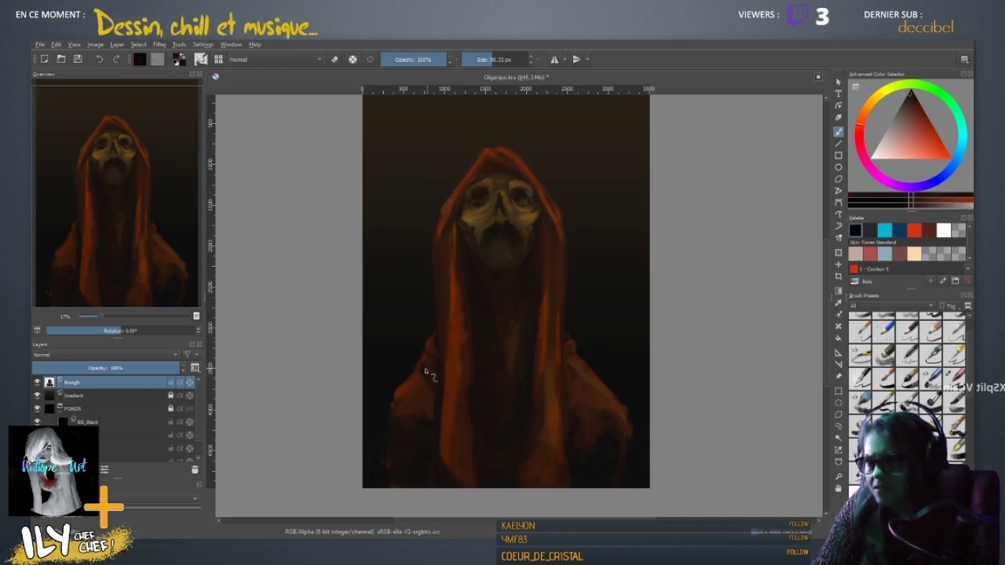
# - Enlarge the brush to about 141 px and darken the left sleeve below the shoulder, blending with sampled reddish brown
pyautogui.keyDown('shift'); pyautogui.moveTo(436, 418); pyautogui.dragTo(463, 419); pyautogui.keyUp('shift')
pyautogui.moveTo(422, 422); pyautogui.dragTo(401, 418)
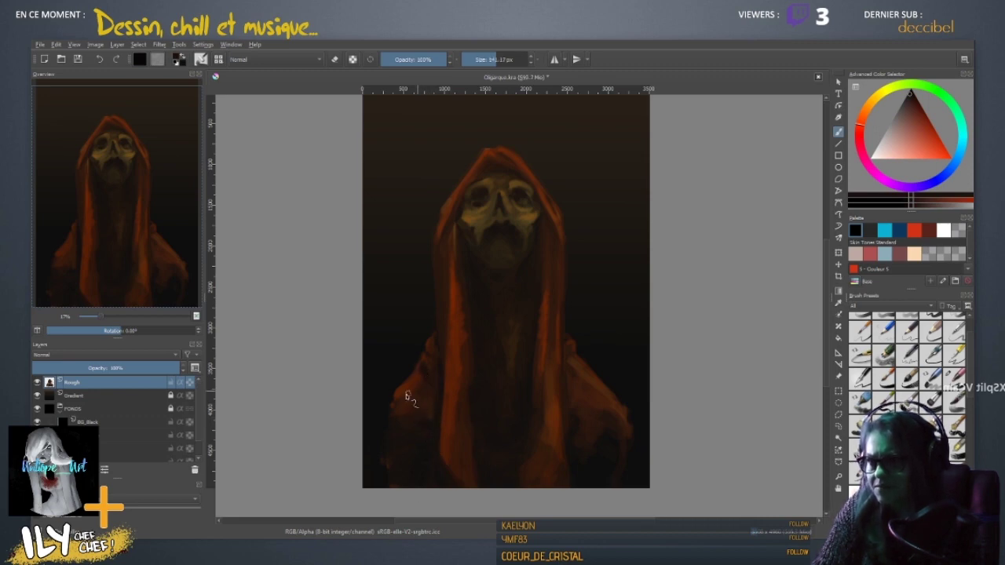
pyautogui.keyDown('ctrl'); pyautogui.click(418, 378); pyautogui.keyUp('ctrl')
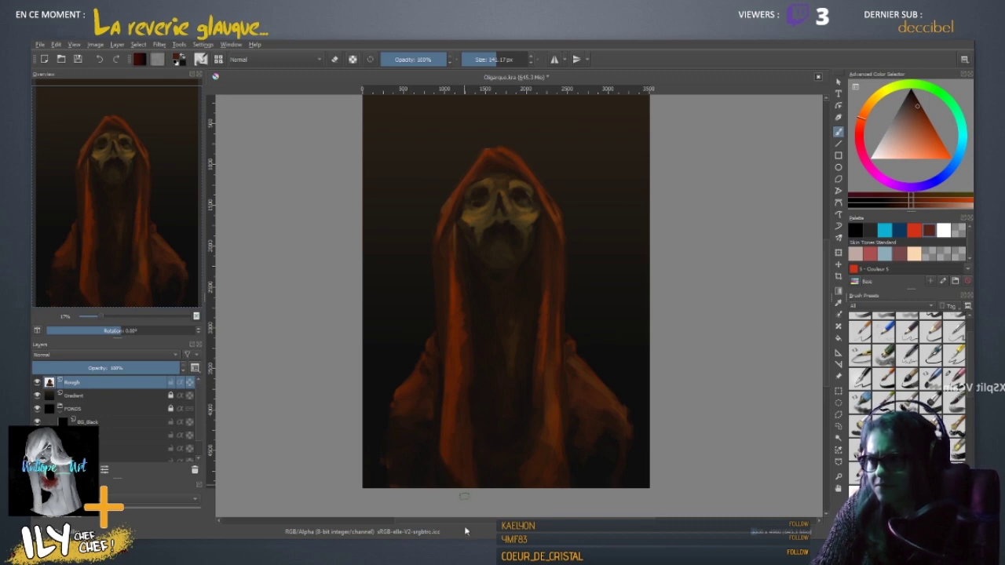
# - Mirror the canvas view and darken the lower outer edge of the right sleeve with sampled near-black
pyautogui.press('m')
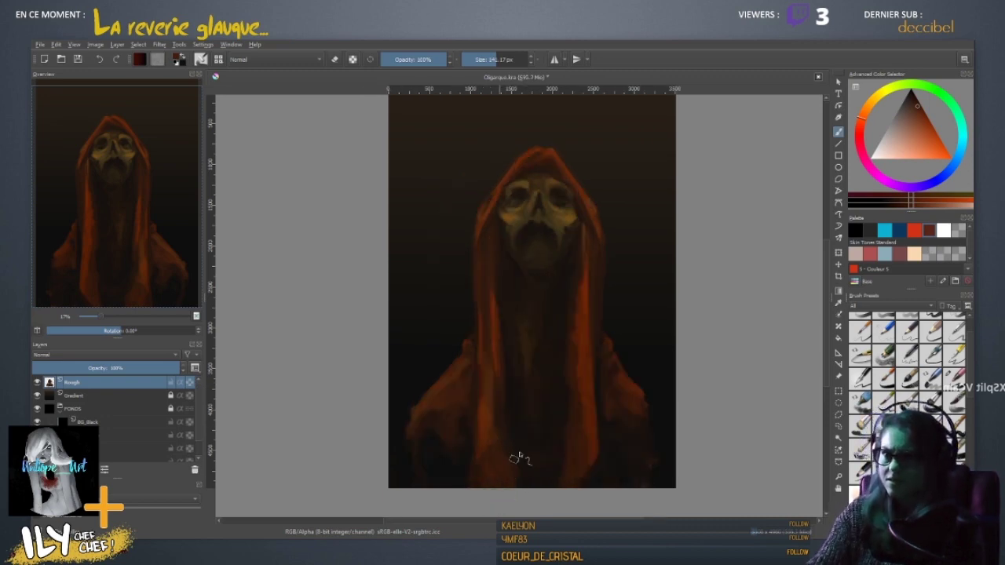
pyautogui.keyDown('ctrl'); pyautogui.click(640, 463); pyautogui.keyUp('ctrl')
pyautogui.moveTo(646, 460); pyautogui.dragTo(650, 482)
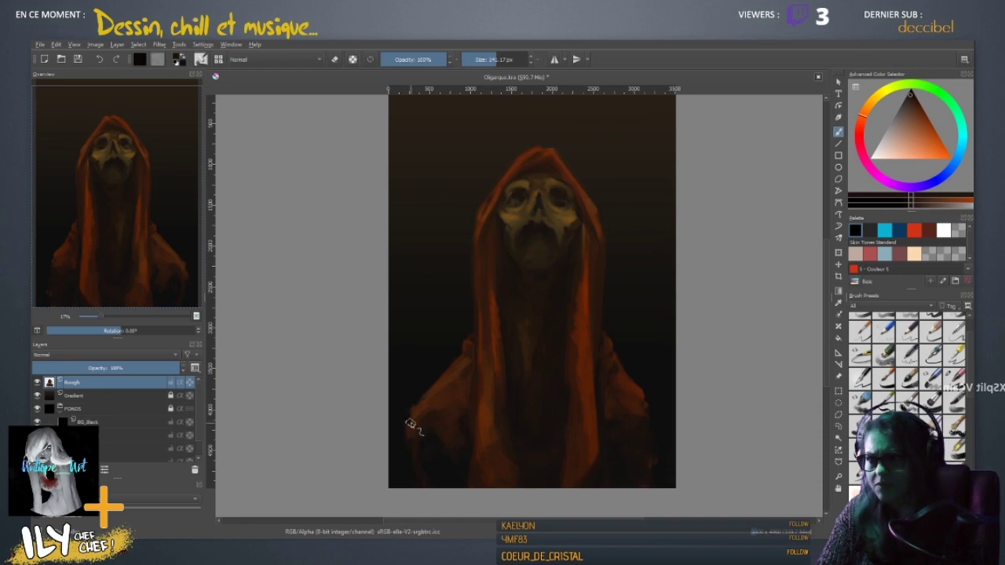
# - Erase the outer edge of the left shoulder and sleeve to narrow the silhouette, checking its balance in mirrored views
pyautogui.press('e')
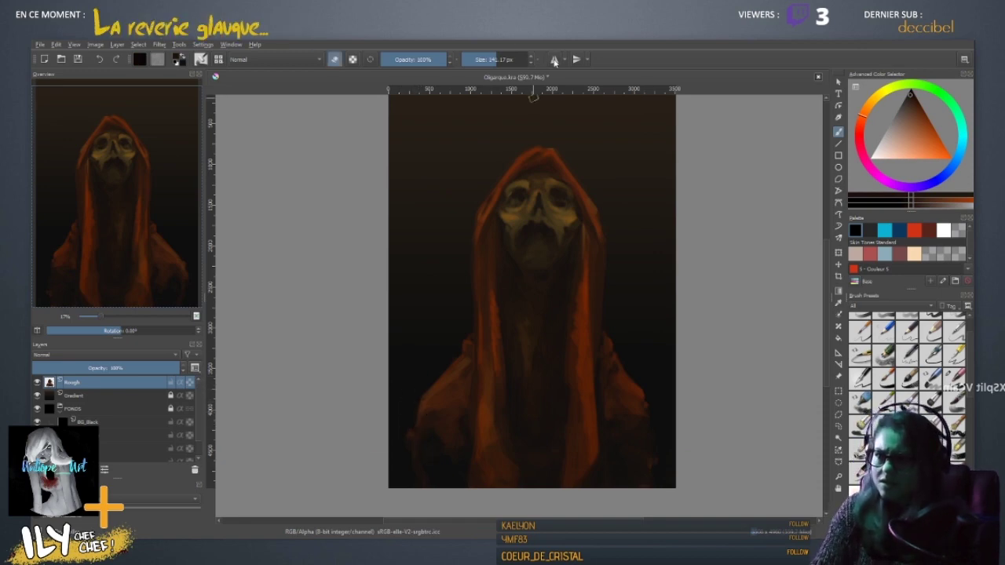
pyautogui.press('m')
pyautogui.press('m')
pyautogui.press('m')
pyautogui.press('m')
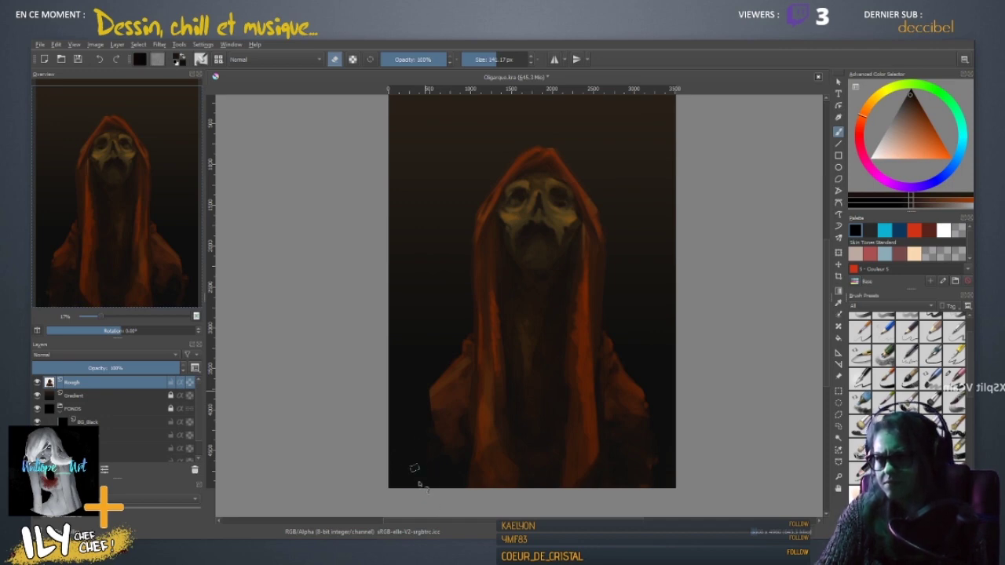
# - Hide the Gradient and BG_Black layers to show the figure against the light blue-grey background
pyautogui.click(37, 422)
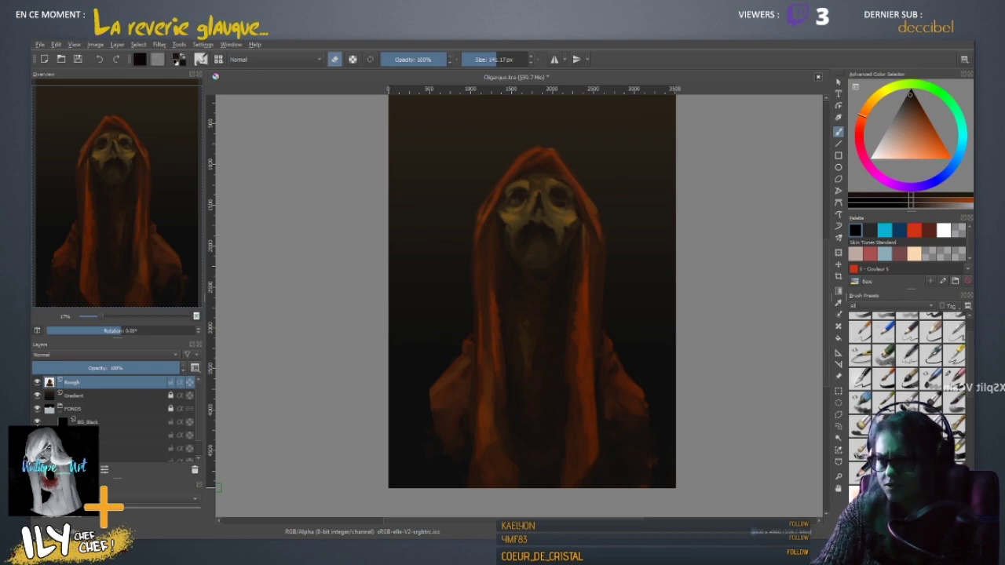
pyautogui.scroll(-1, 201, 432)
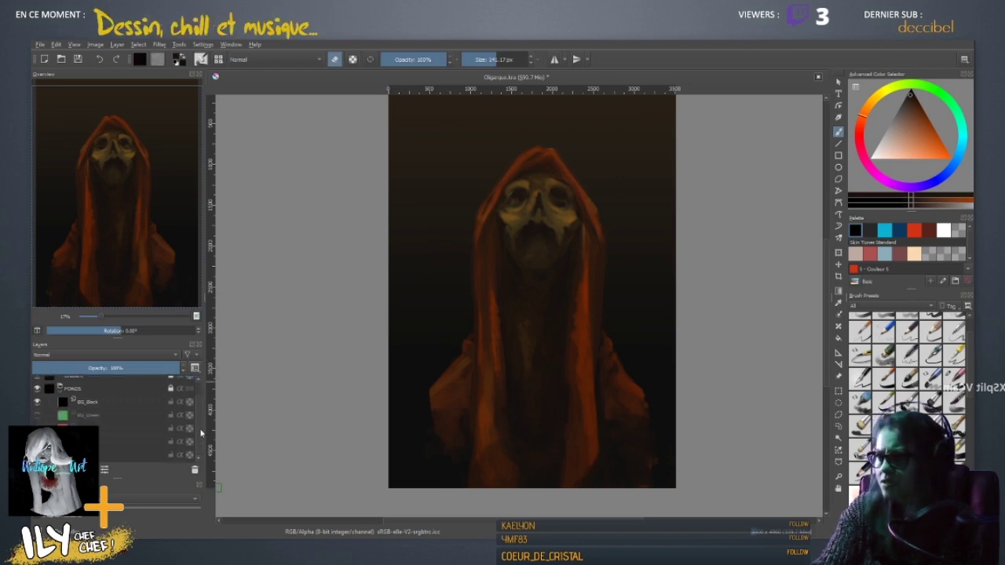
pyautogui.click(38, 402)
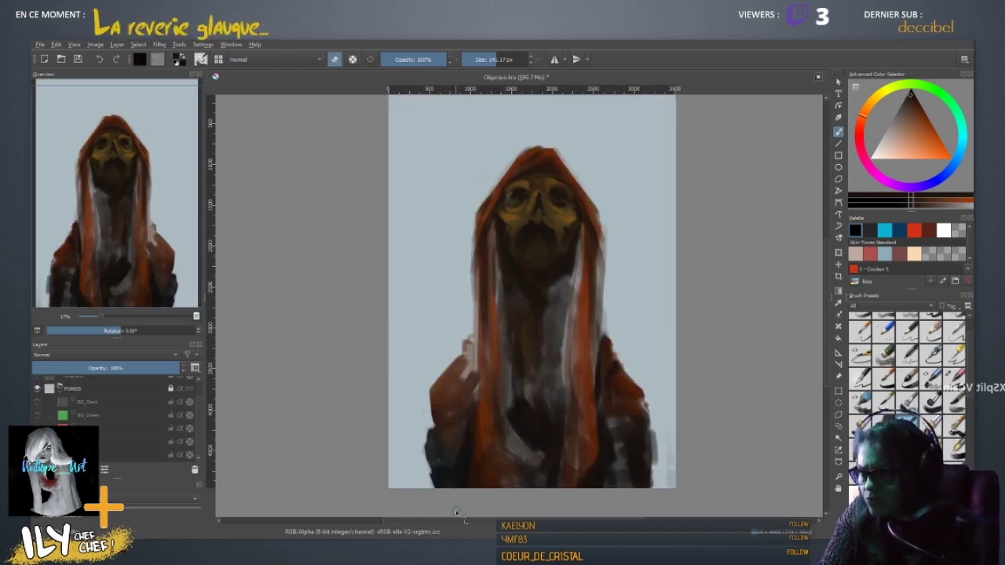
pyautogui.scroll(1, 187, 430)
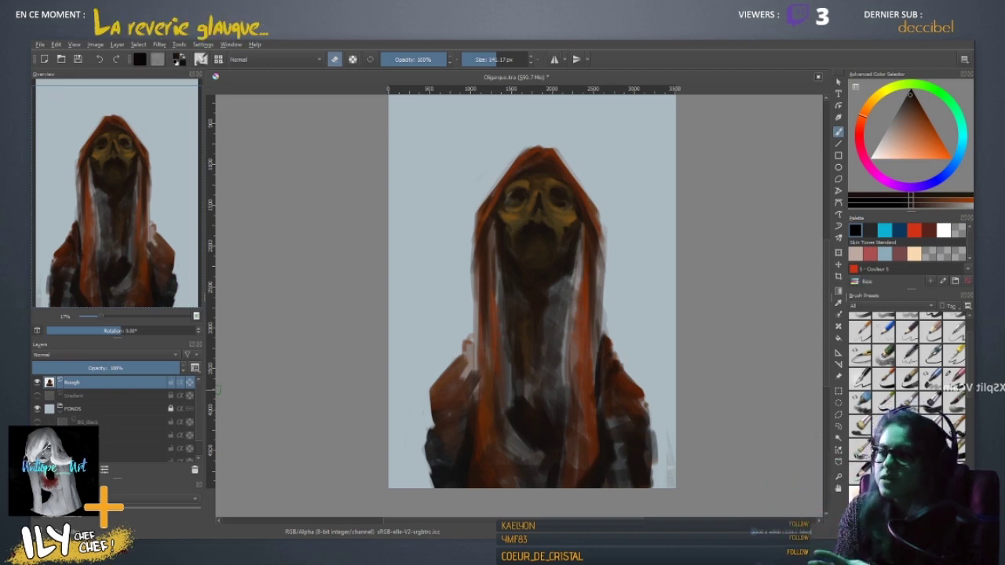
pyautogui.scroll(-1, 161, 409)
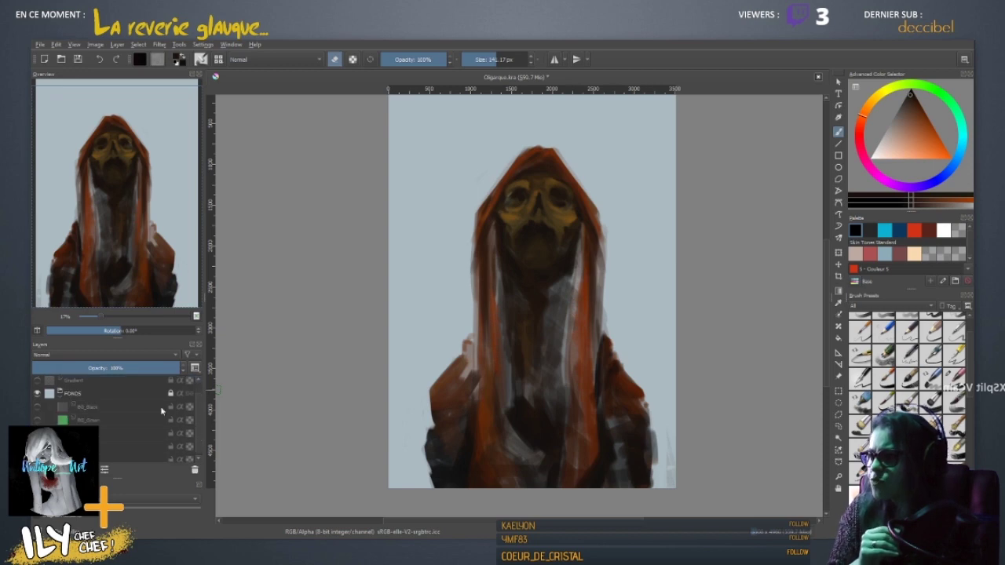
pyautogui.click(39, 381)
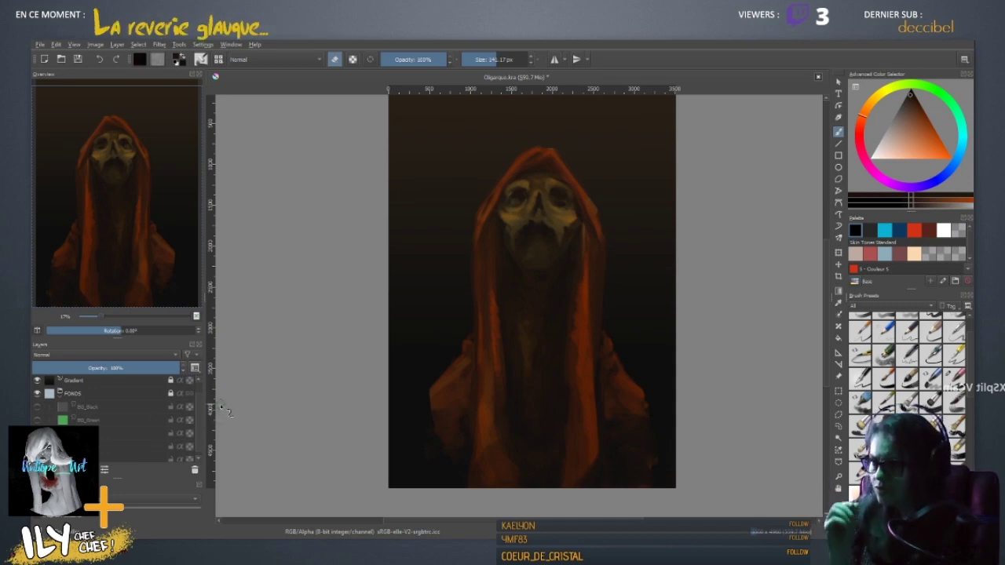
pyautogui.scroll(1, 196, 406)
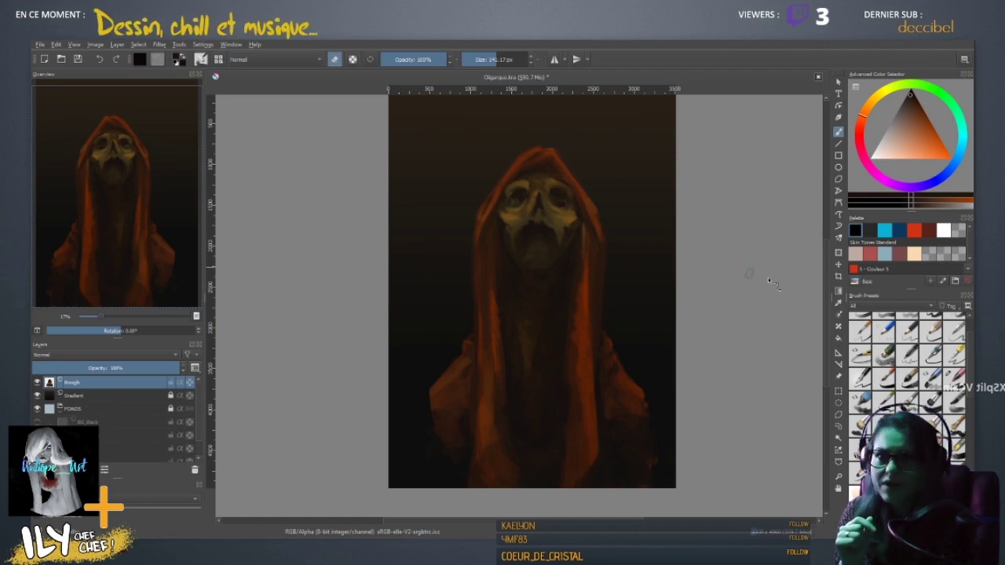
pyautogui.click(839, 416)
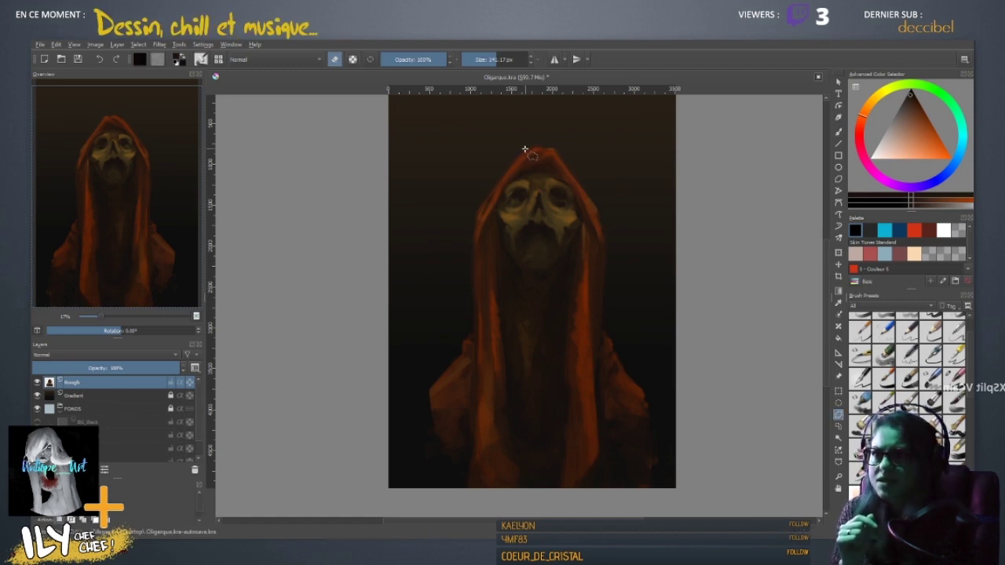
pyautogui.moveTo(525, 149)
pyautogui.mouseDown()
pyautogui.moveTo(461, 238)
pyautogui.moveTo(472, 328)
pyautogui.moveTo(417, 430)
pyautogui.moveTo(527, 359)
pyautogui.moveTo(528, 156)
pyautogui.moveTo(542, 186)
pyautogui.moveTo(528, 149)
pyautogui.mouseUp()
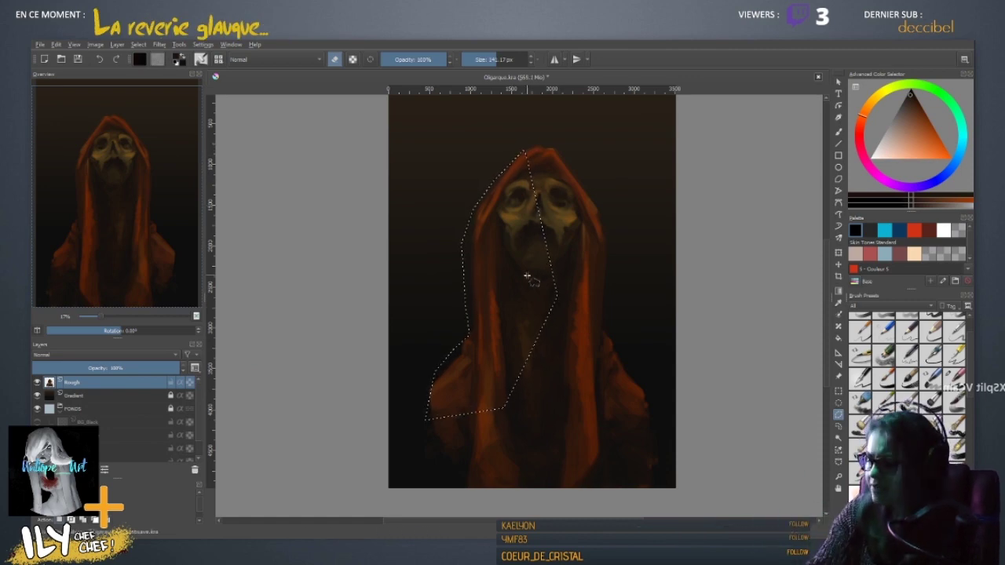
pyautogui.hotkey('ctrl', 'shift', 'a')
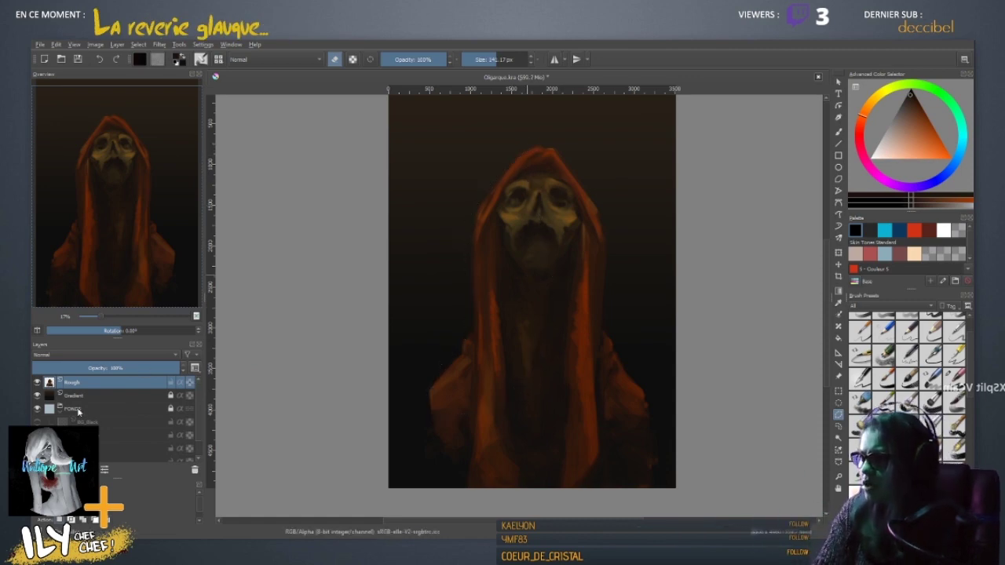
pyautogui.click(37, 395)
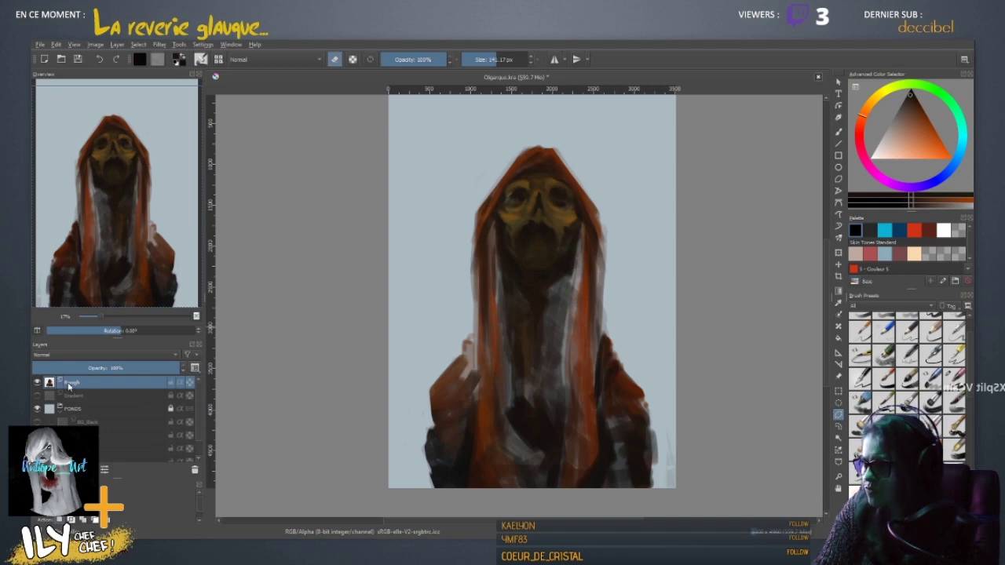
# - Duplicate the Rough layer several times and merge the copies with the original to make the figure's translucent paint opaque
pyautogui.hotkey('ctrl', 'j')
pyautogui.hotkey('ctrl', 'j')
pyautogui.hotkey('ctrl', 'j')
pyautogui.hotkey('ctrl', 'j')
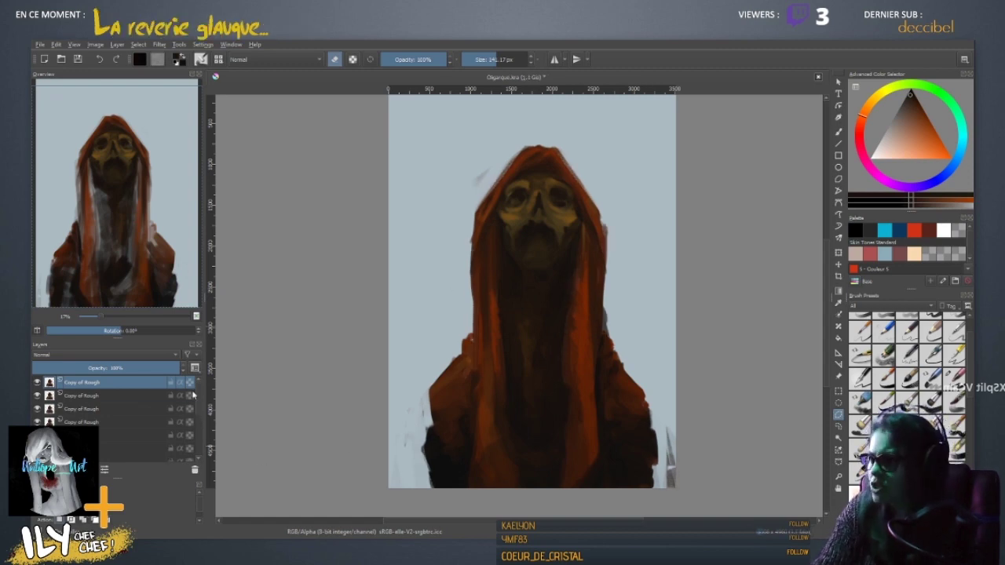
pyautogui.moveTo(200, 395); pyautogui.dragTo(190, 417)
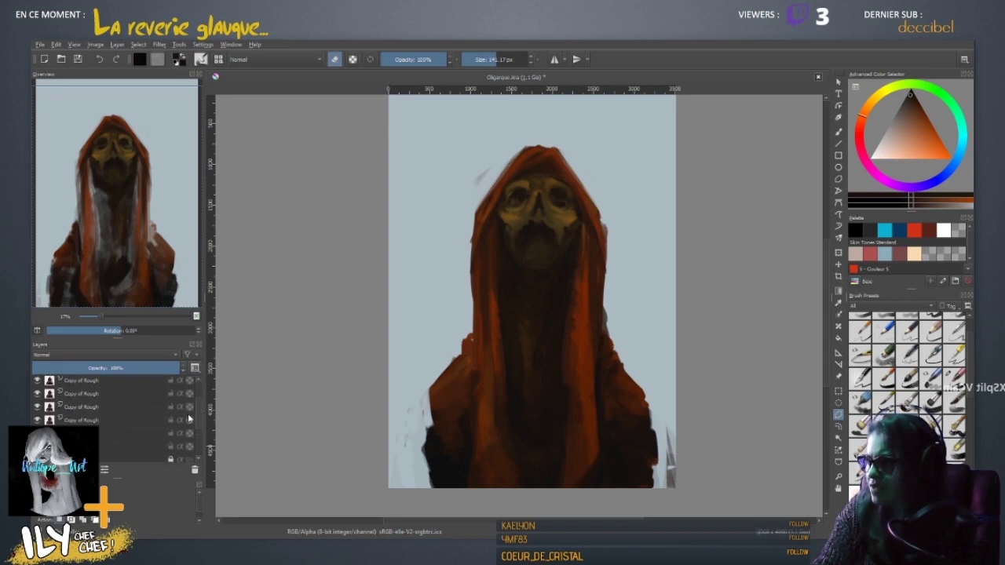
pyautogui.keyDown('shift'); pyautogui.click(100, 431); pyautogui.keyUp('shift')
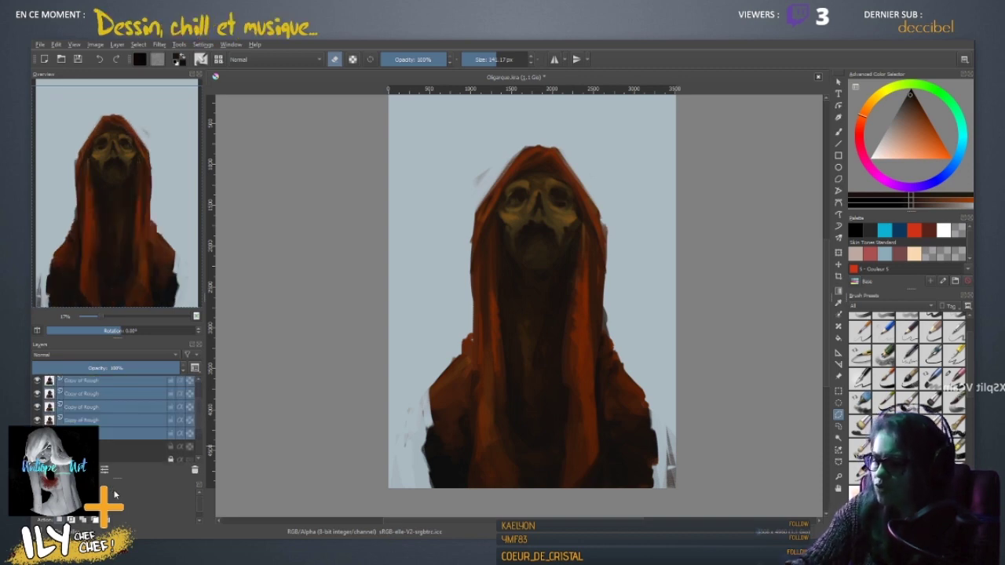
pyautogui.hotkey('shift', 'Delete')
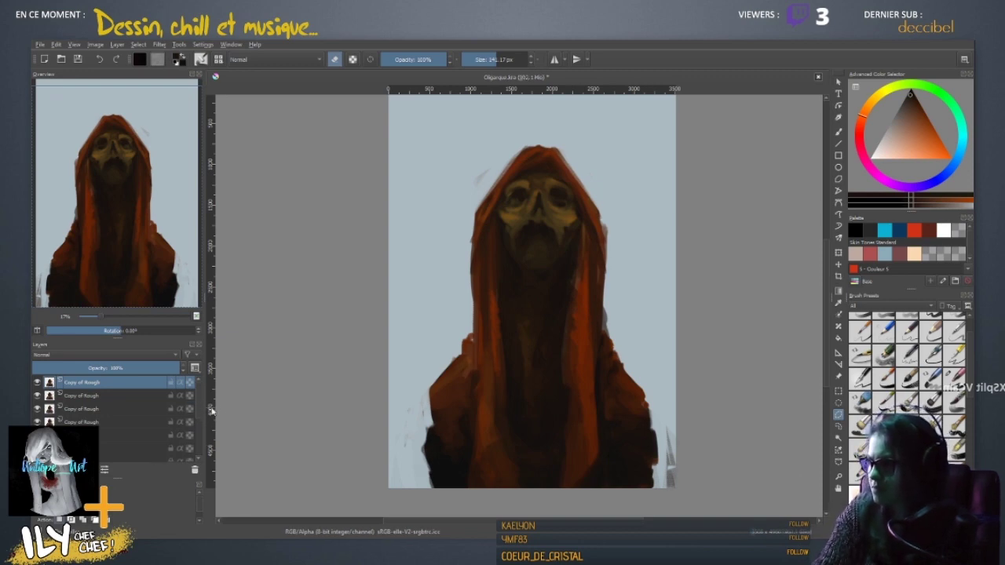
pyautogui.keyDown('shift'); pyautogui.click(126, 446); pyautogui.keyUp('shift')
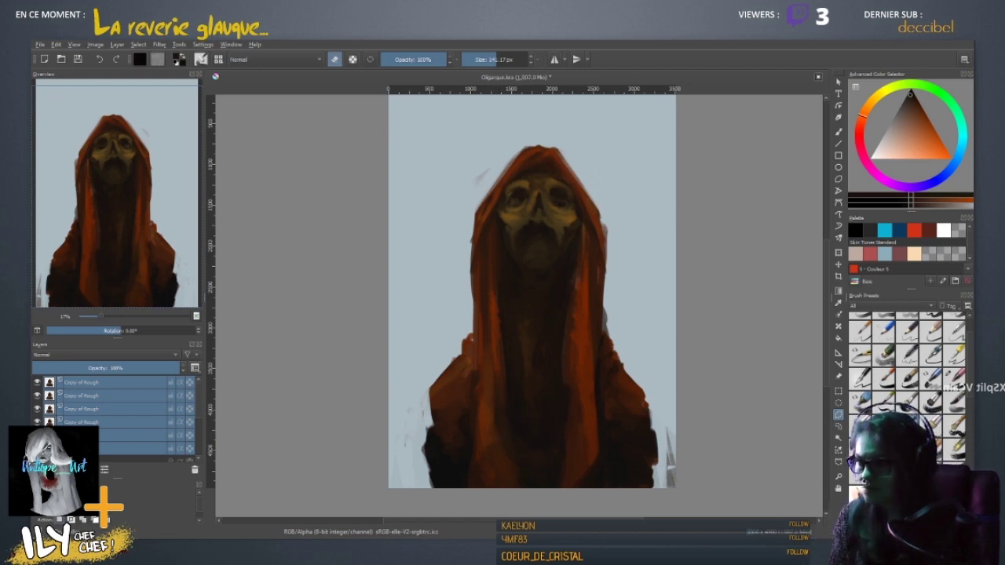
pyautogui.hotkey('ctrl', 'e')
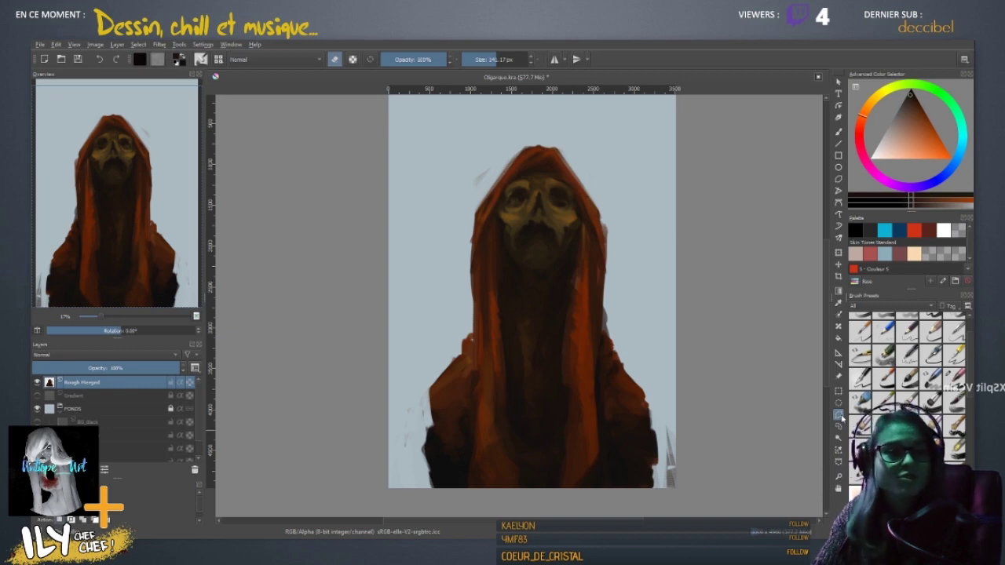
# - Erase the stray marks on the light background around the sleeves and along the hood's outer edge
pyautogui.click(838, 414)
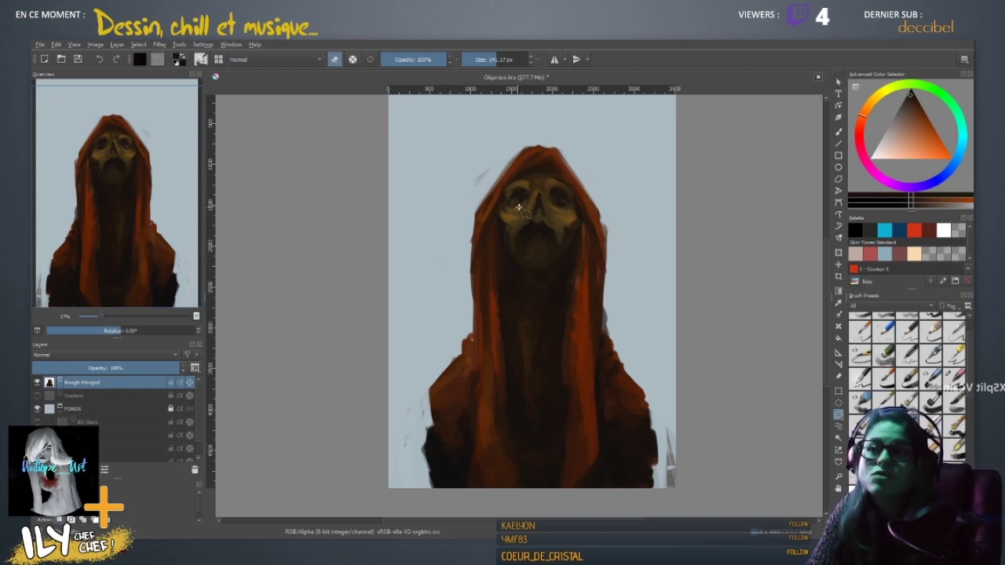
pyautogui.click(37, 396)
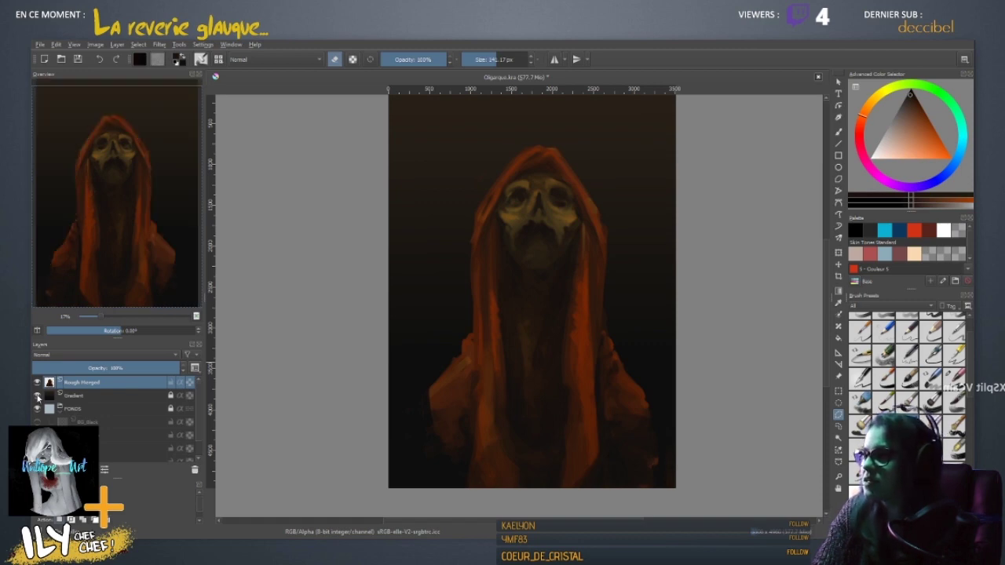
pyautogui.click(37, 396)
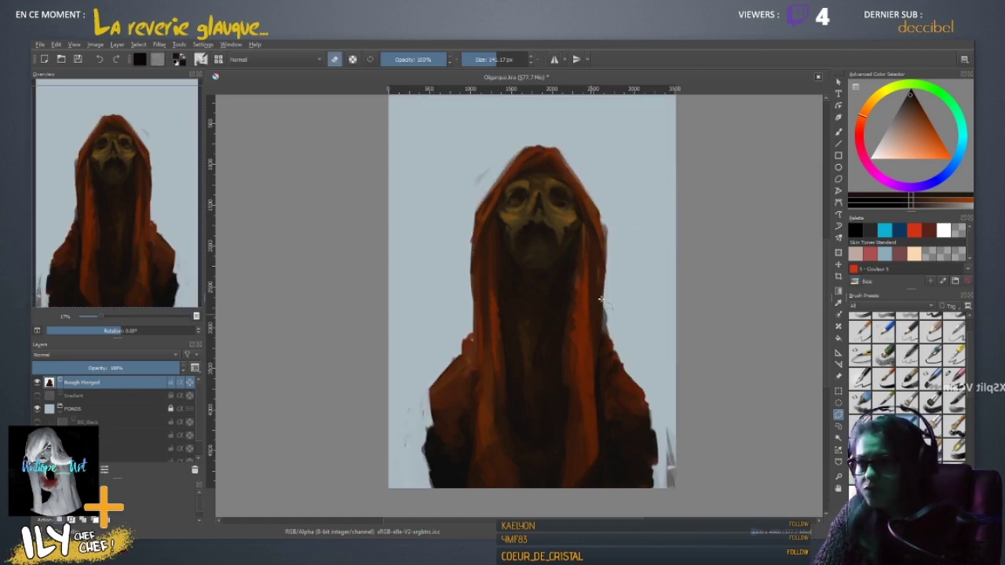
pyautogui.press('b')
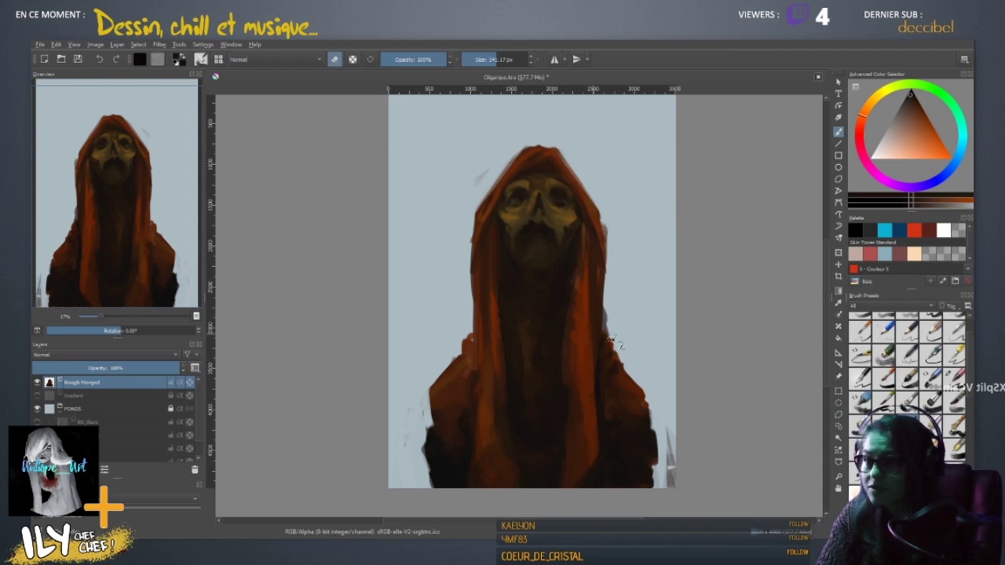
pyautogui.moveTo(667, 421)
pyautogui.mouseDown()
pyautogui.moveTo(673, 483)
pyautogui.moveTo(664, 492)
pyautogui.moveTo(664, 447)
pyautogui.mouseUp()
pyautogui.press('e')
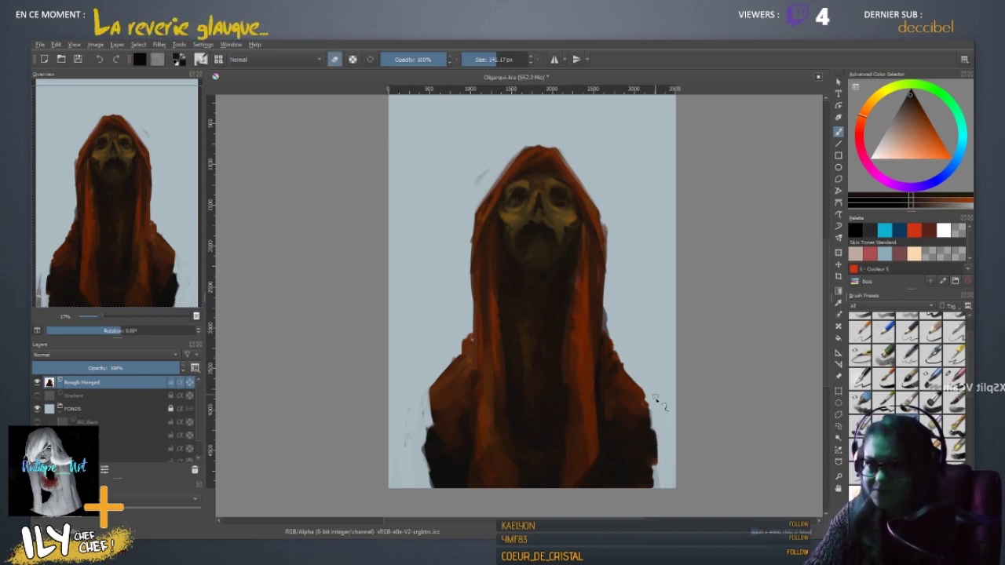
pyautogui.moveTo(654, 397); pyautogui.dragTo(658, 461)
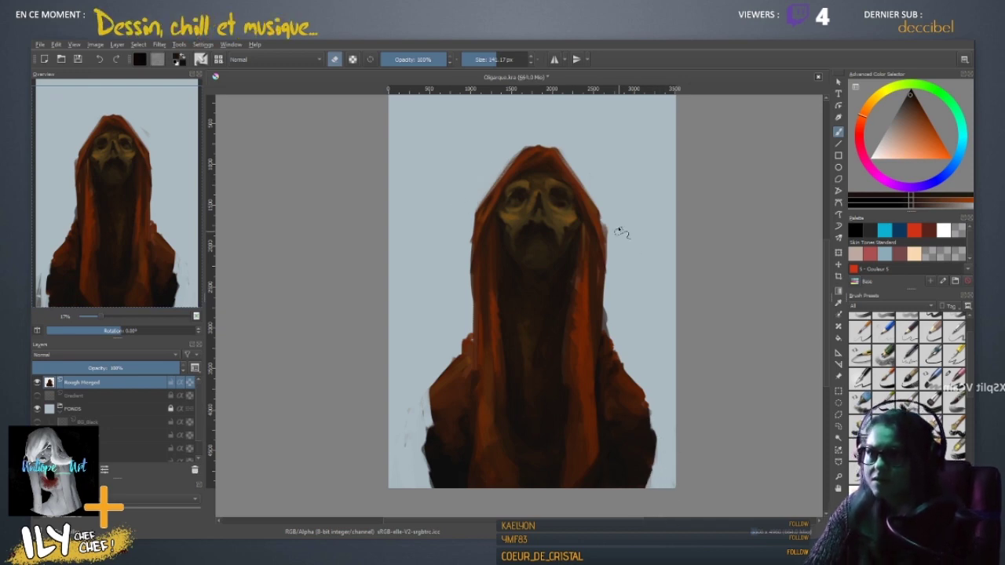
pyautogui.moveTo(619, 233); pyautogui.dragTo(604, 213)
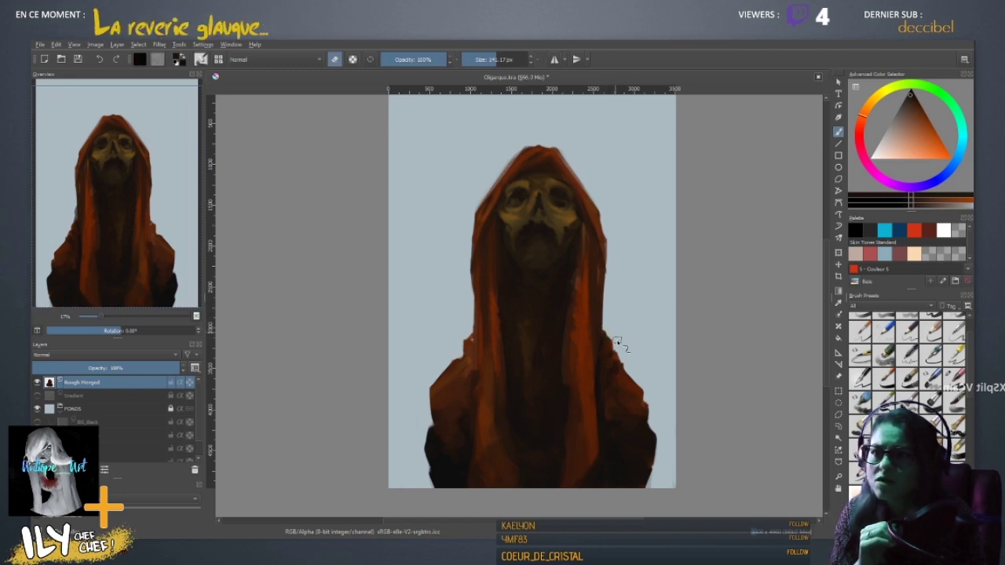
# - Mirror the canvas view and solidify the lower outer edges of both sleeves with near-black paint
pyautogui.press('m')
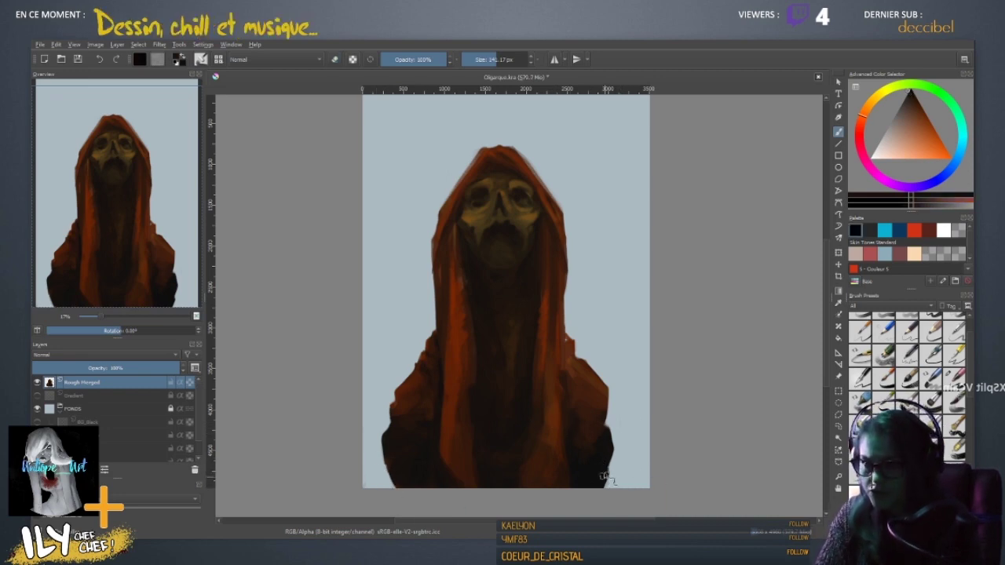
pyautogui.moveTo(606, 453); pyautogui.dragTo(607, 485)
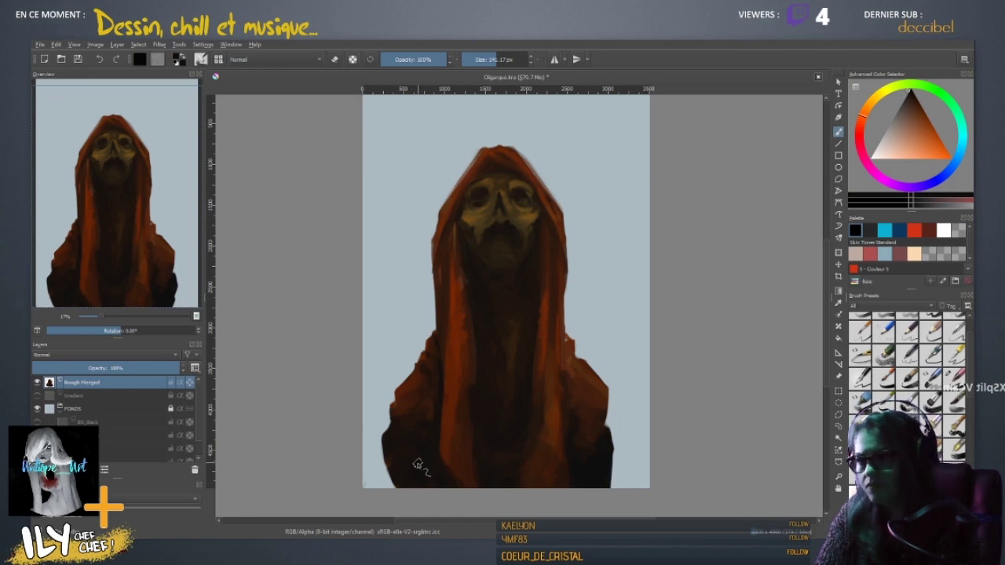
pyautogui.moveTo(389, 484); pyautogui.dragTo(394, 459)
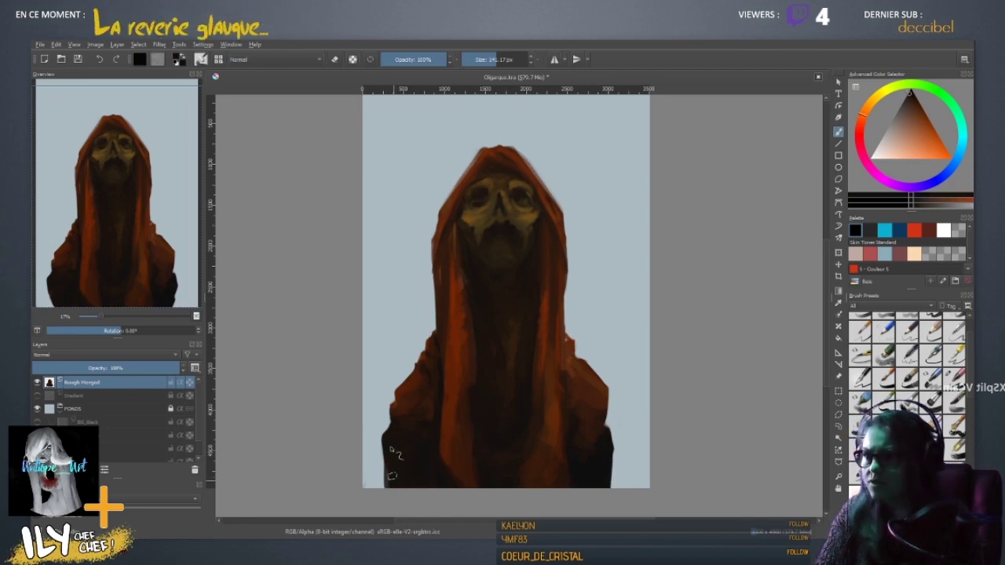
pyautogui.moveTo(397, 453); pyautogui.dragTo(389, 485)
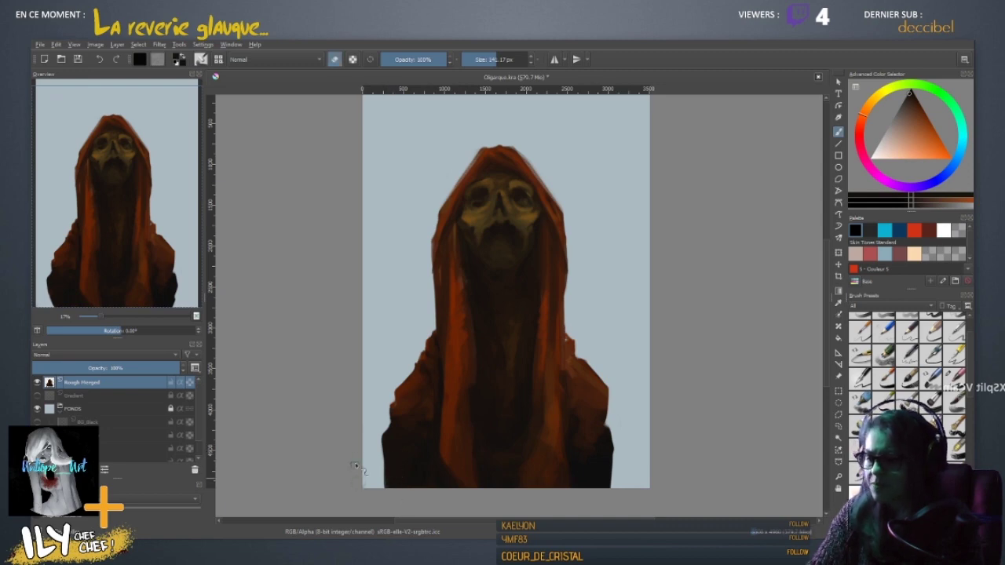
# - Extend the orange-lit shoulder's outer edge with sampled reddish brown and widen the sleeve below it with sampled near-black
pyautogui.keyDown('ctrl'); pyautogui.click(605, 411); pyautogui.keyUp('ctrl')
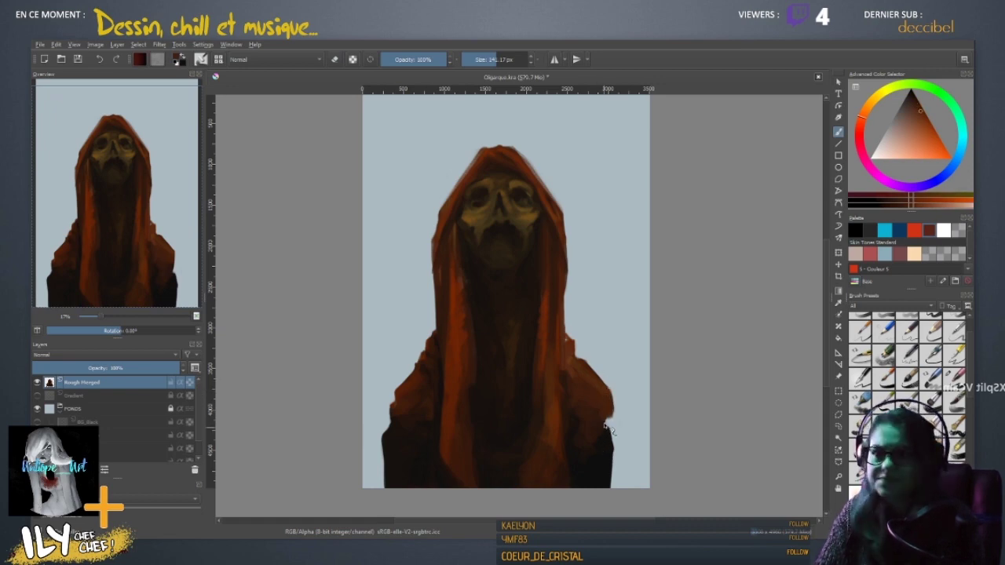
pyautogui.keyDown('ctrl'); pyautogui.click(600, 426); pyautogui.keyUp('ctrl')
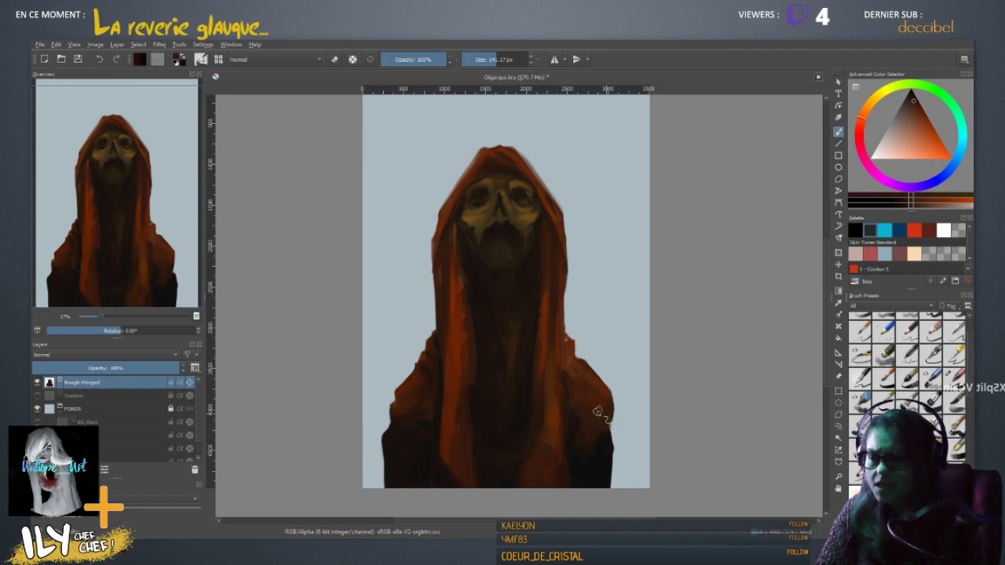
pyautogui.keyDown('ctrl'); pyautogui.click(604, 391); pyautogui.keyUp('ctrl')
pyautogui.keyDown('ctrl'); pyautogui.click(611, 448); pyautogui.keyUp('ctrl')
pyautogui.moveTo(612, 437); pyautogui.dragTo(617, 493)
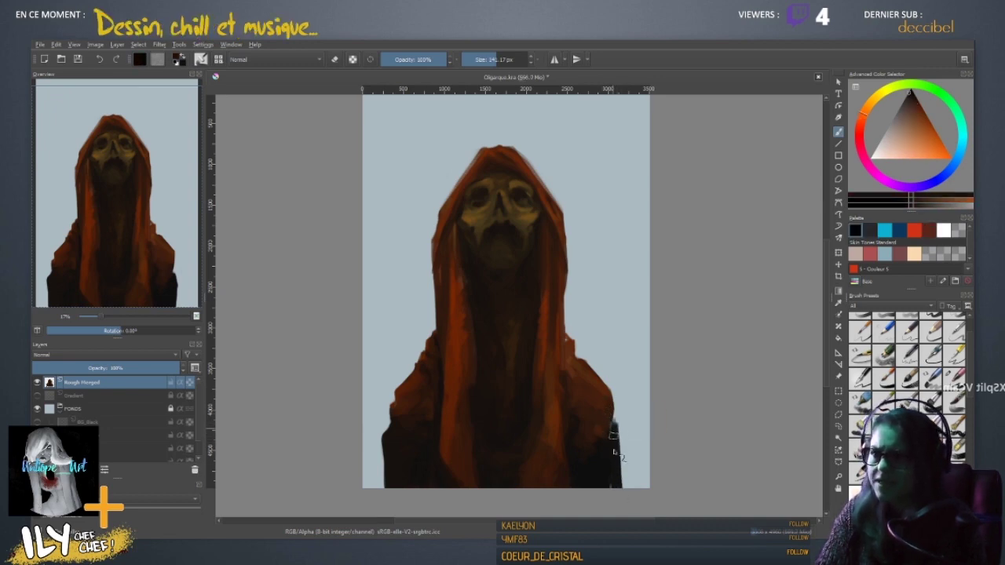
# - Restore the unmirrored view and reshape the left sleeve's lower outer edge, erasing the excess and smoothing its upper corner with sampled near-black
pyautogui.press('m')
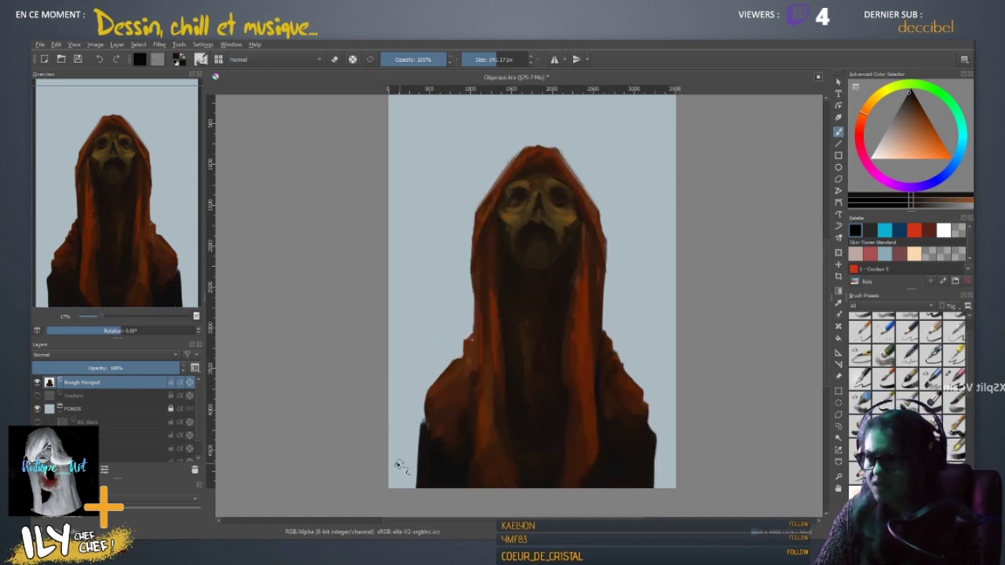
pyautogui.moveTo(413, 429); pyautogui.dragTo(422, 499)
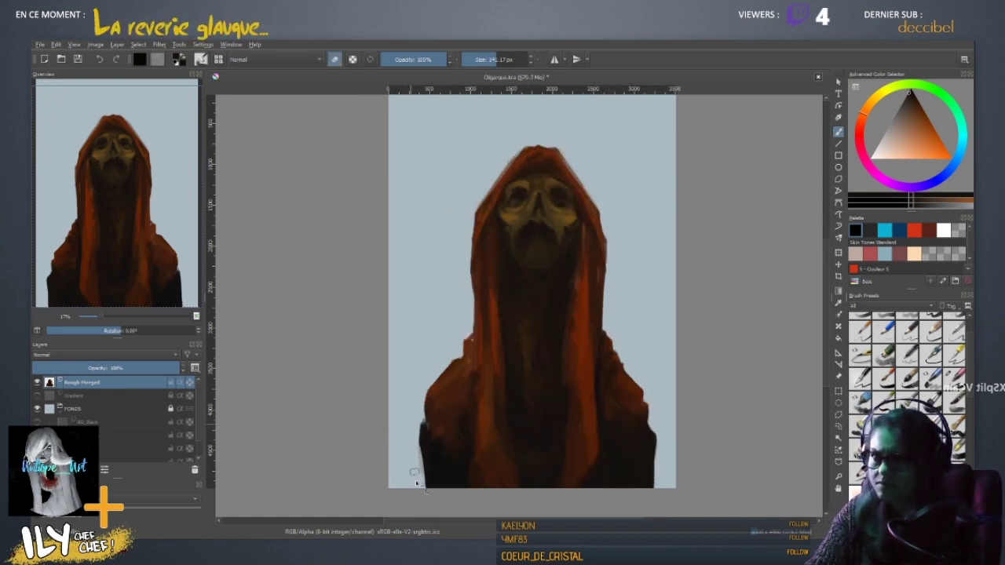
pyautogui.press('e')
pyautogui.keyDown('ctrl'); pyautogui.click(413, 481); pyautogui.keyUp('ctrl')
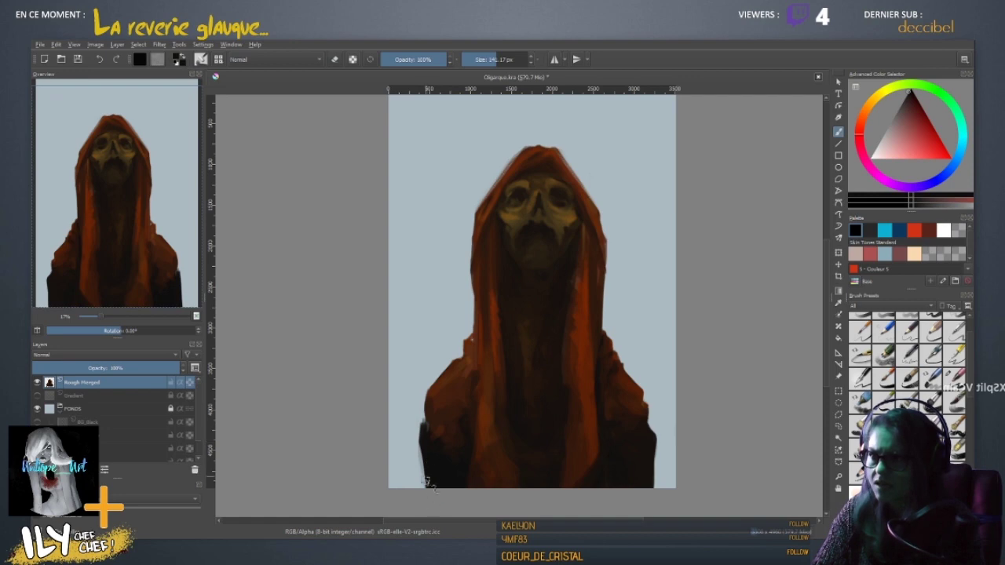
pyautogui.press('e')
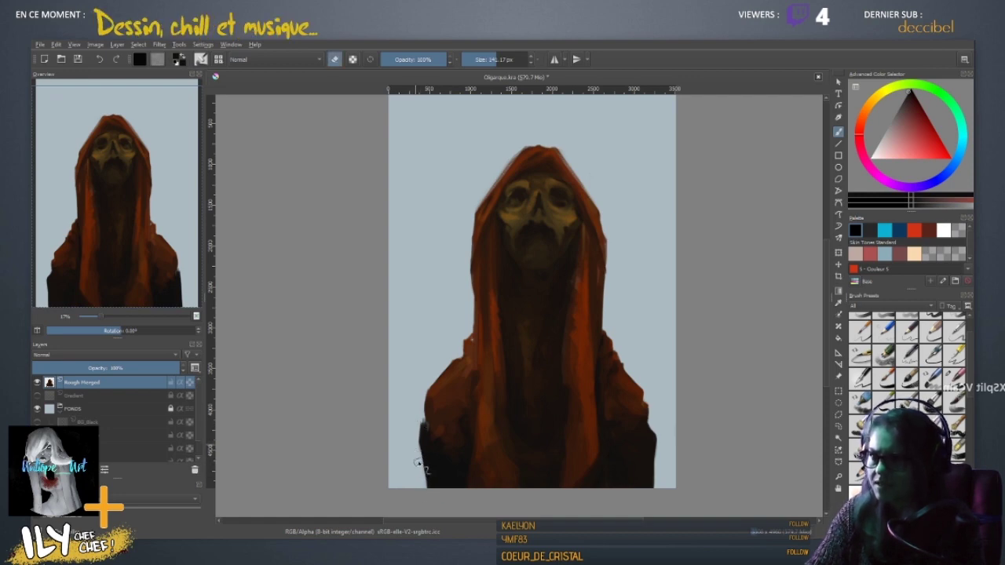
pyautogui.press('e')
pyautogui.keyDown('ctrl'); pyautogui.click(431, 427); pyautogui.keyUp('ctrl')
pyautogui.moveTo(426, 422); pyautogui.dragTo(428, 437)
pyautogui.press('e')
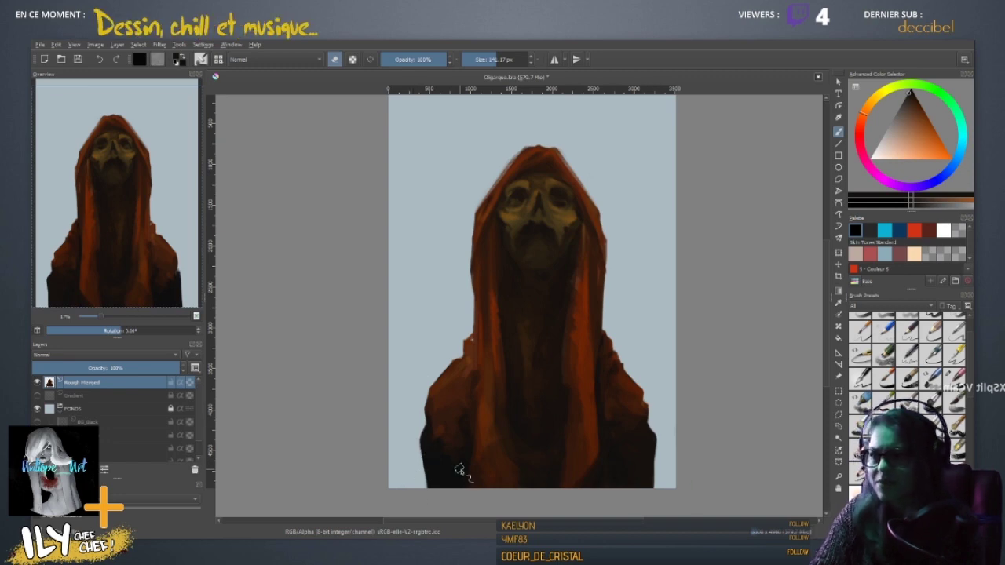
# - Reduce the brush size slightly and repaint the left shoulder where it meets the hood drape, blending with sampled dark reddish browns
pyautogui.press('e')
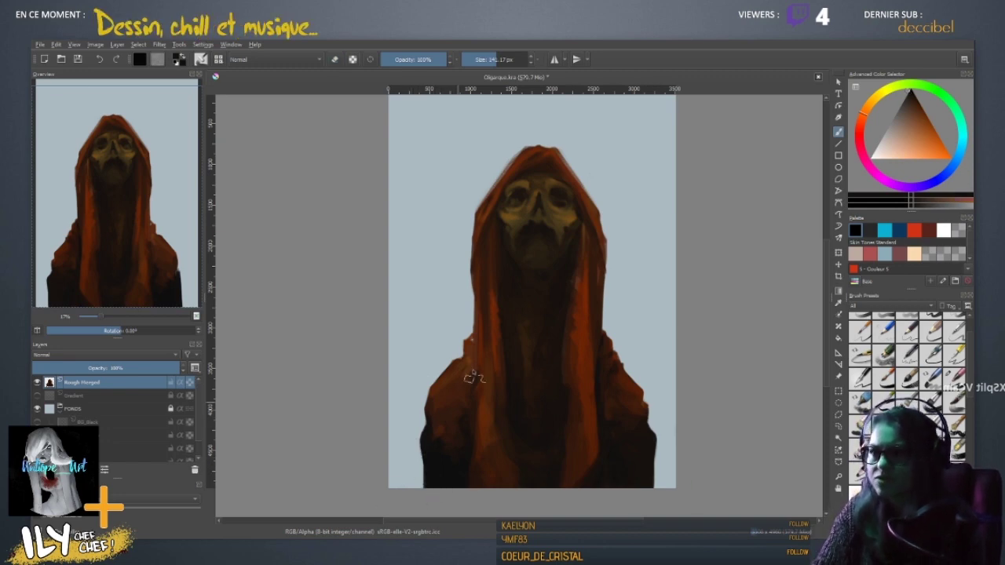
pyautogui.keyDown('ctrl'); pyautogui.click(473, 346); pyautogui.keyUp('ctrl')
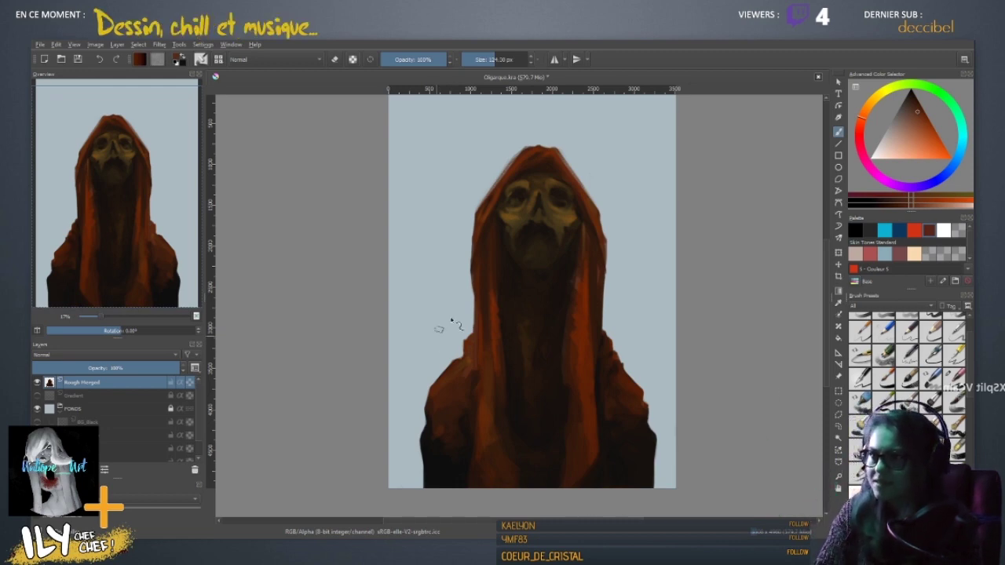
pyautogui.keyDown('ctrl'); pyautogui.click(475, 380); pyautogui.keyUp('ctrl')
pyautogui.keyDown('ctrl'); pyautogui.click(468, 361); pyautogui.keyUp('ctrl')
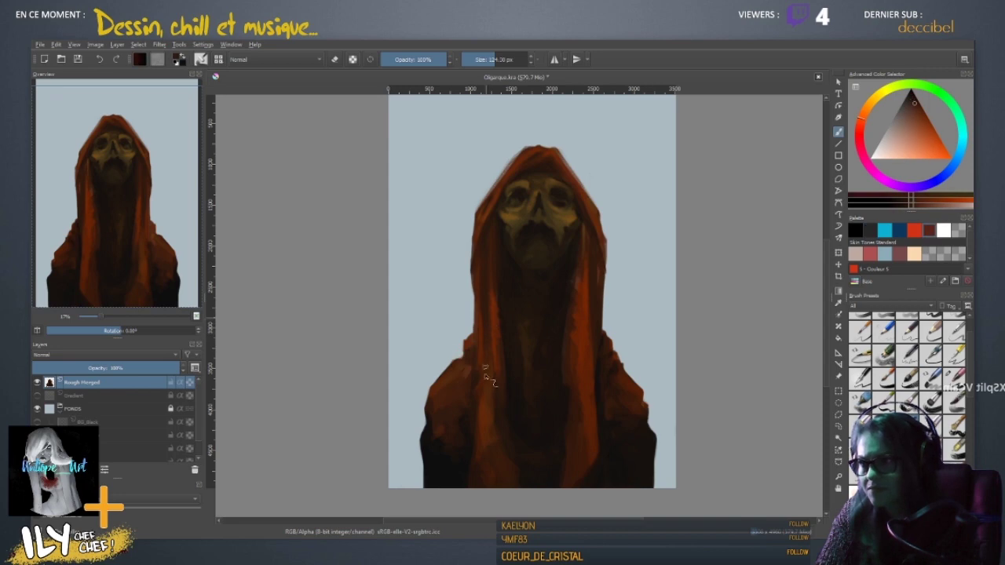
pyautogui.keyDown('ctrl'); pyautogui.click(471, 374); pyautogui.keyUp('ctrl')
pyautogui.keyDown('ctrl'); pyautogui.click(489, 410); pyautogui.keyUp('ctrl')
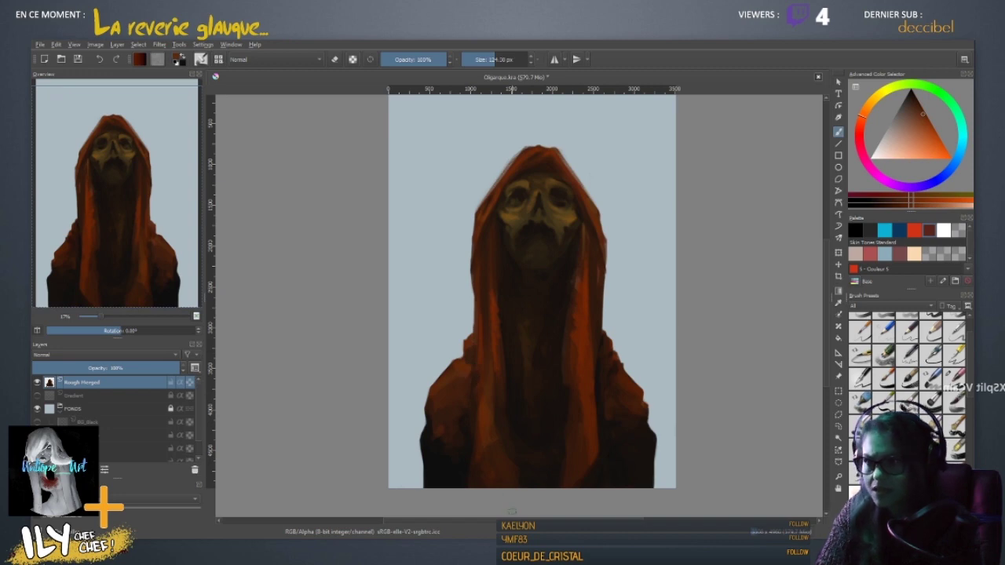
# - Compare the figure in mirrored and normal view and show the dark Gradient layer behind the hood with a smaller brush set
pyautogui.press('m')
pyautogui.press('m')
pyautogui.press('m')
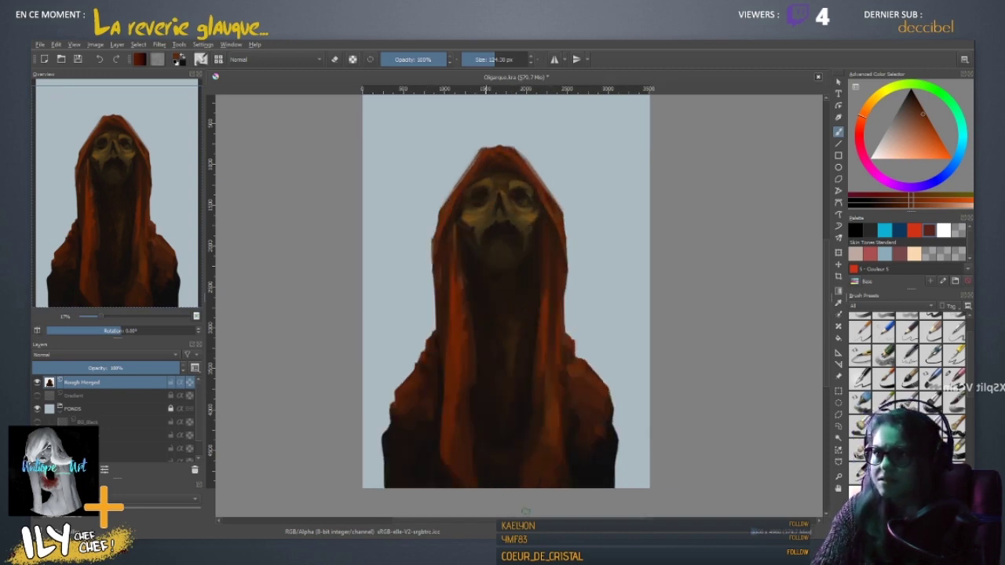
pyautogui.press('m')
pyautogui.press('m')
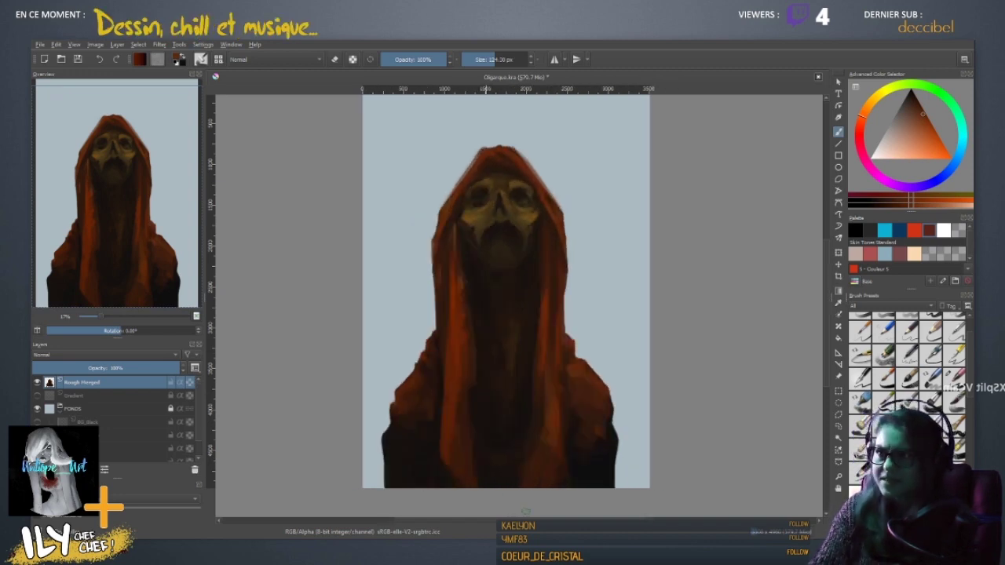
pyautogui.hotkey('ctrl', '+')
pyautogui.hotkey('ctrl', '+')
pyautogui.moveTo(434, 241); pyautogui.dragTo(482, 372)
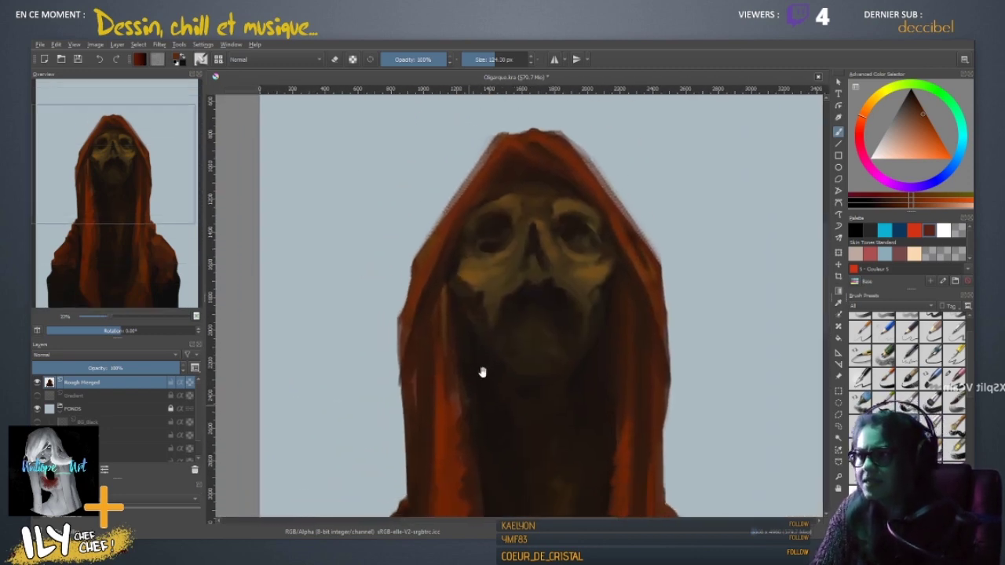
pyautogui.moveTo(478, 219)
pyautogui.mouseDown()
pyautogui.moveTo(469, 273)
pyautogui.moveTo(444, 265)
pyautogui.mouseUp()
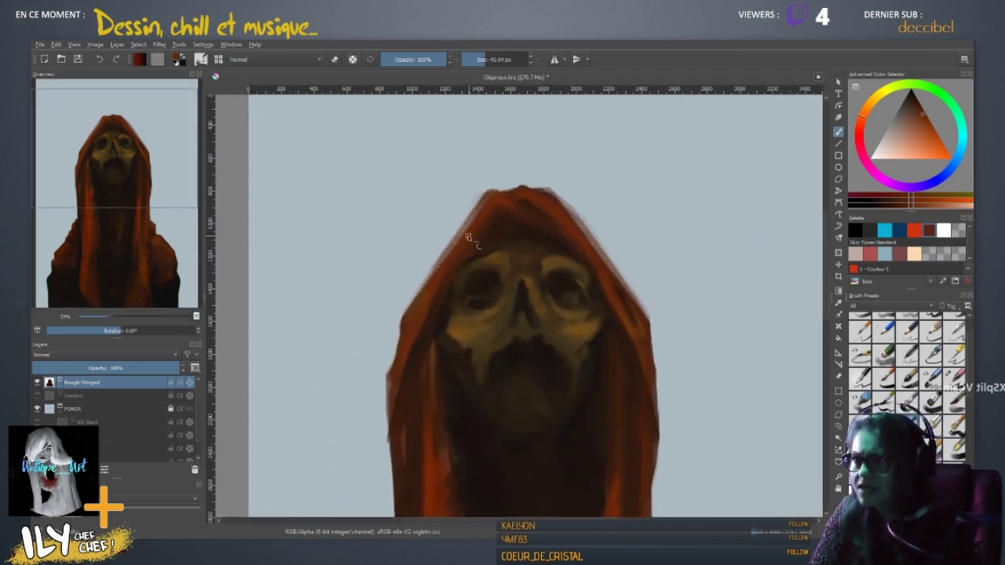
pyautogui.keyDown('ctrl'); pyautogui.click(517, 266); pyautogui.keyUp('ctrl')
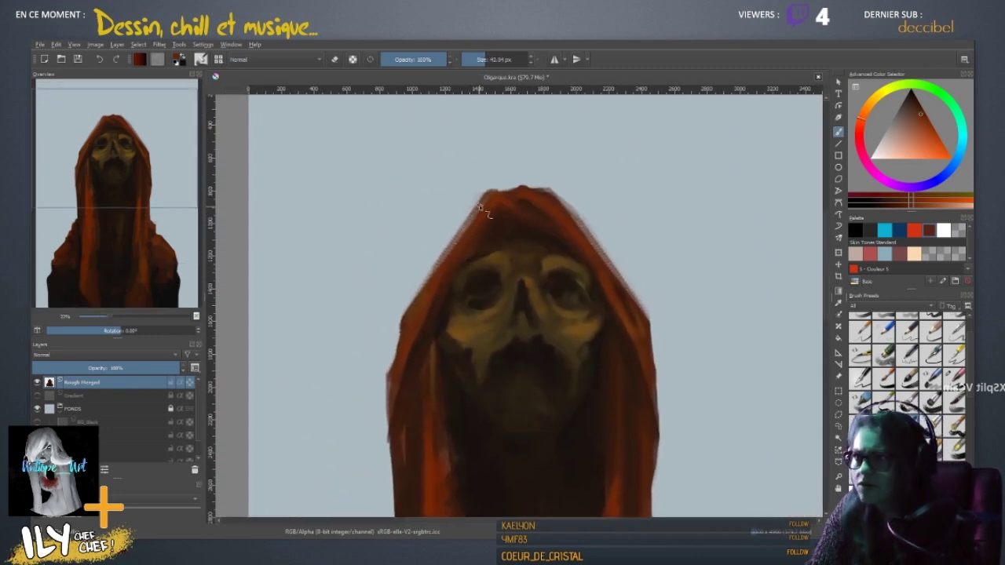
pyautogui.click(37, 397)
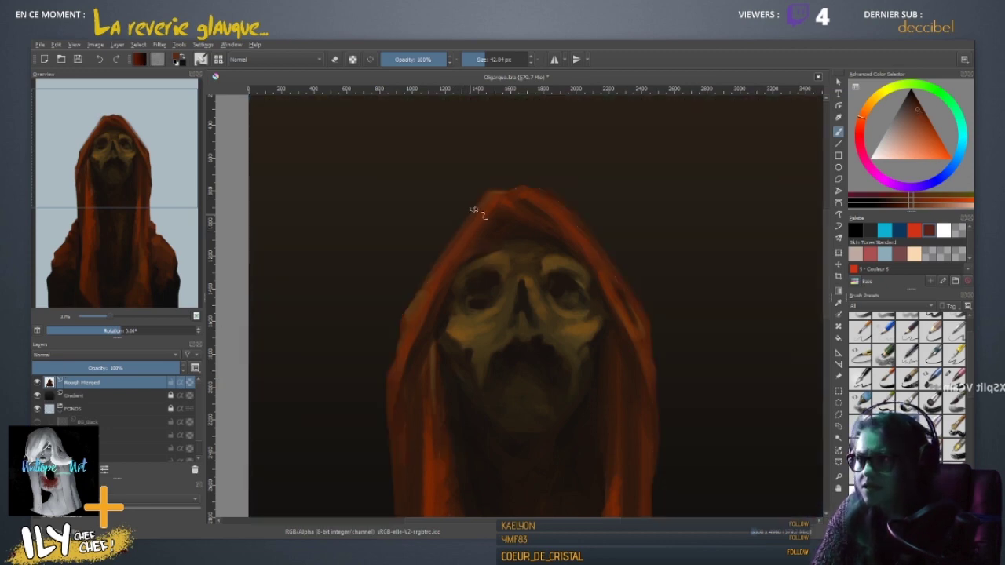
# - Enlarge the brush slightly and refine the hood's left edge and peak with sampled reddish browns, erasing the uneven bits
pyautogui.press(']')
pyautogui.press(']')
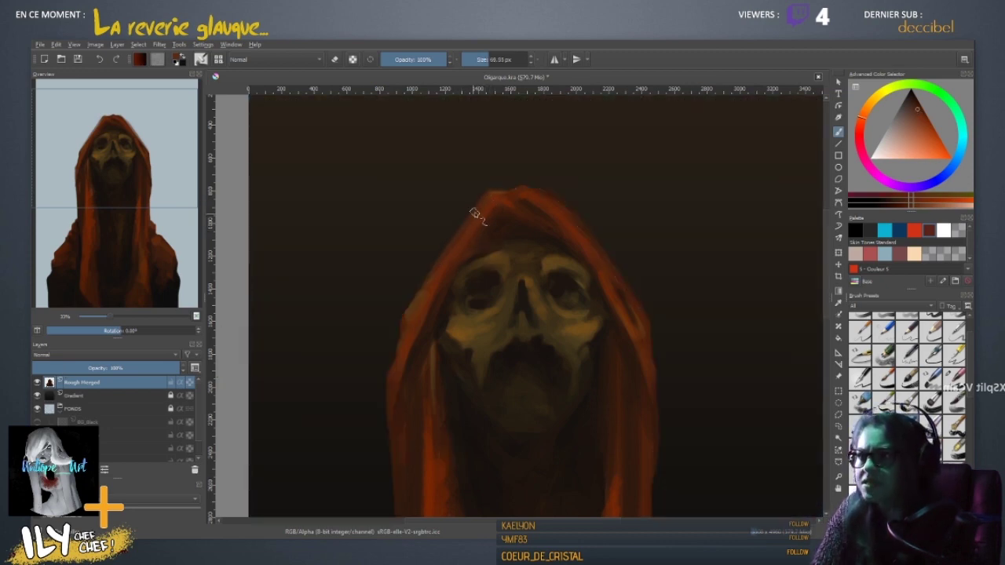
pyautogui.keyDown('ctrl'); pyautogui.click(443, 311); pyautogui.keyUp('ctrl')
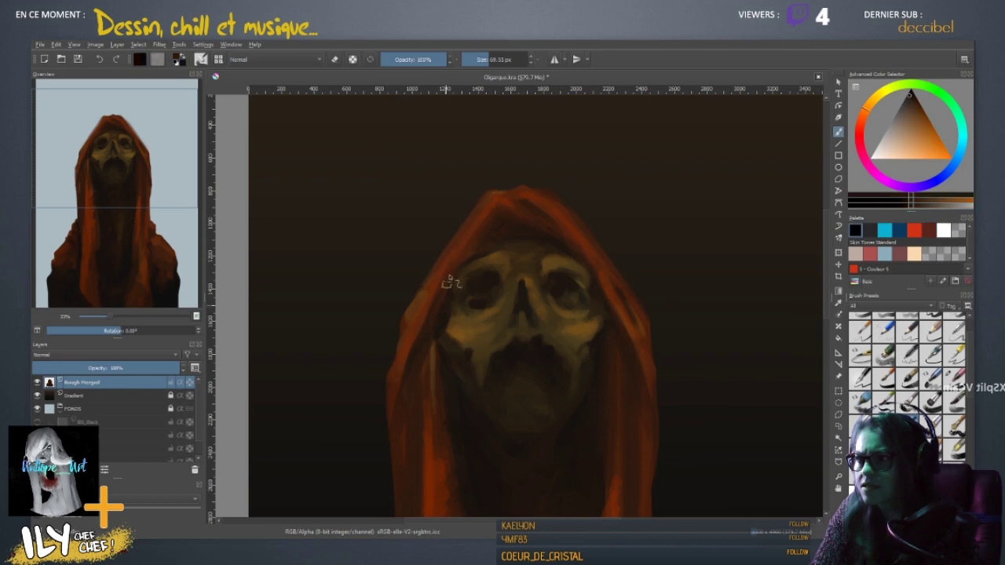
pyautogui.keyDown('ctrl'); pyautogui.click(483, 207); pyautogui.keyUp('ctrl')
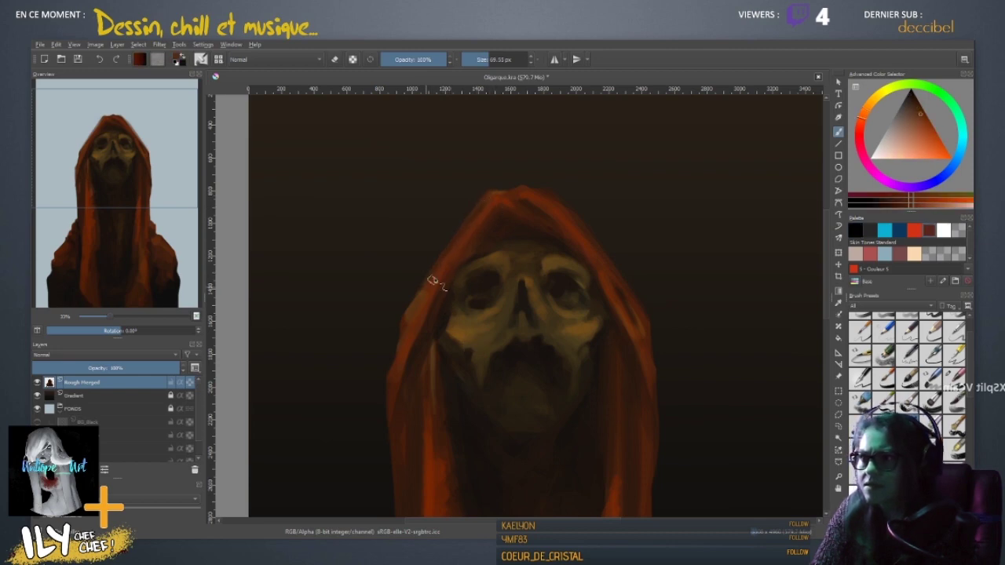
pyautogui.keyDown('ctrl'); pyautogui.click(449, 245); pyautogui.keyUp('ctrl')
pyautogui.keyDown('ctrl'); pyautogui.click(422, 305); pyautogui.keyUp('ctrl')
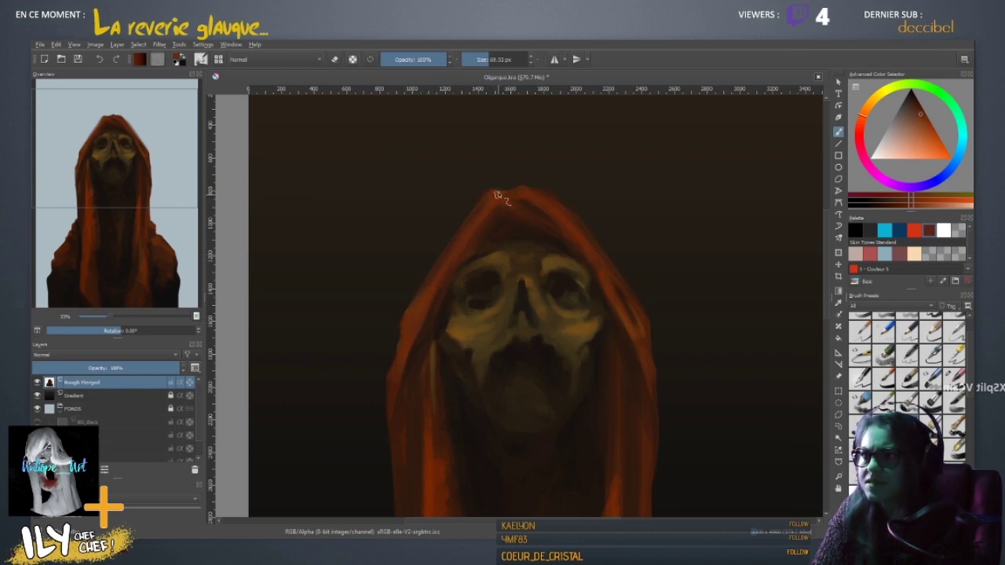
pyautogui.press('e')
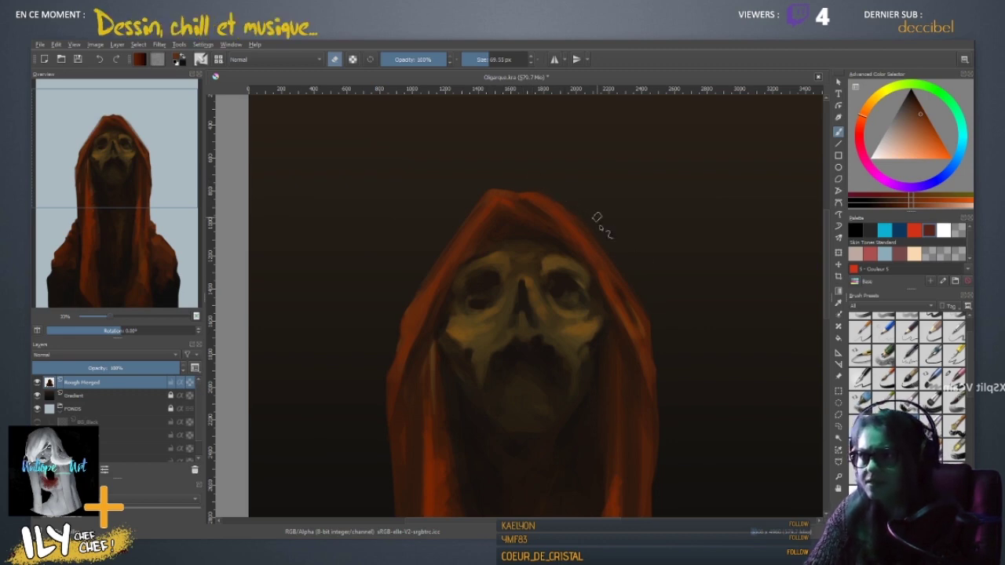
# - Rotate the canvas view, smooth the hood's upper right edge with reddish brown and the eraser, and restore the upright view
pyautogui.press('4')
pyautogui.press('4')
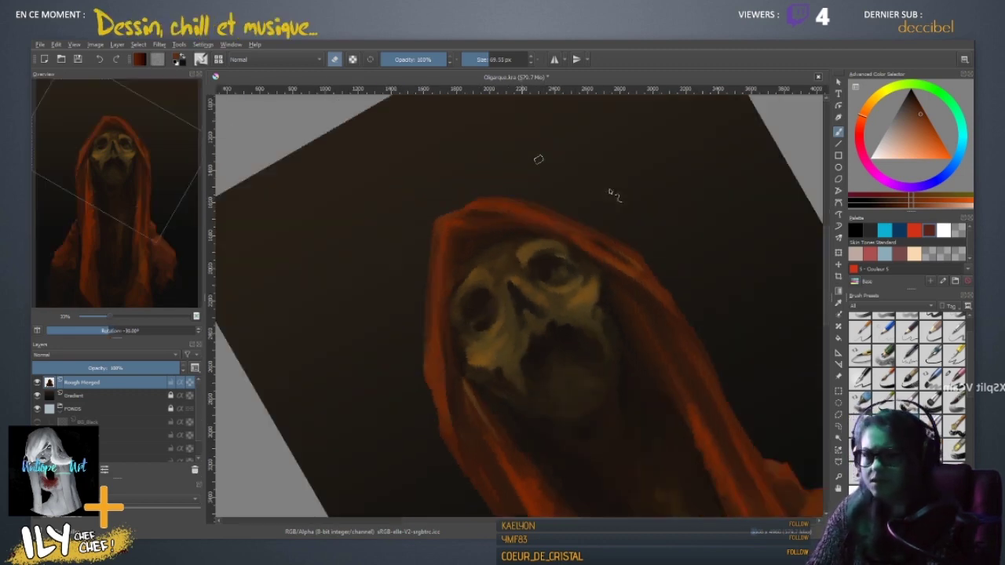
pyautogui.moveTo(538, 160)
pyautogui.mouseDown()
pyautogui.moveTo(460, 168)
pyautogui.moveTo(373, 287)
pyautogui.moveTo(372, 325)
pyautogui.mouseUp()
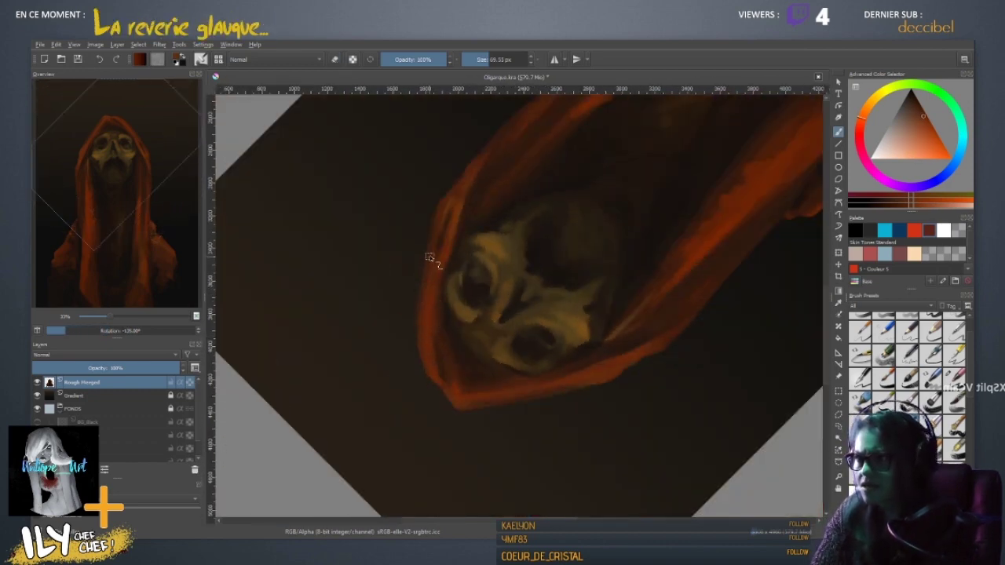
pyautogui.press('e')
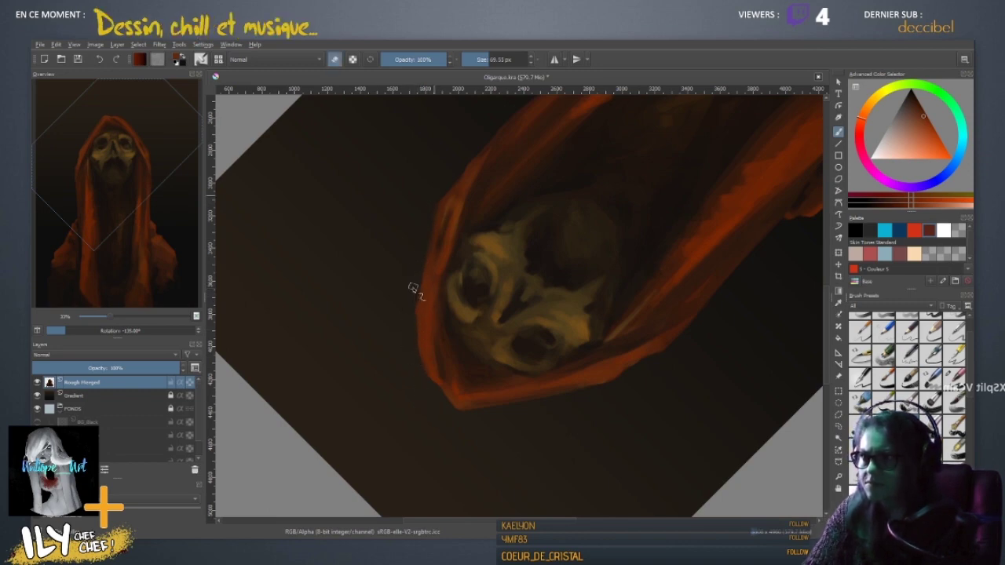
pyautogui.press('5')
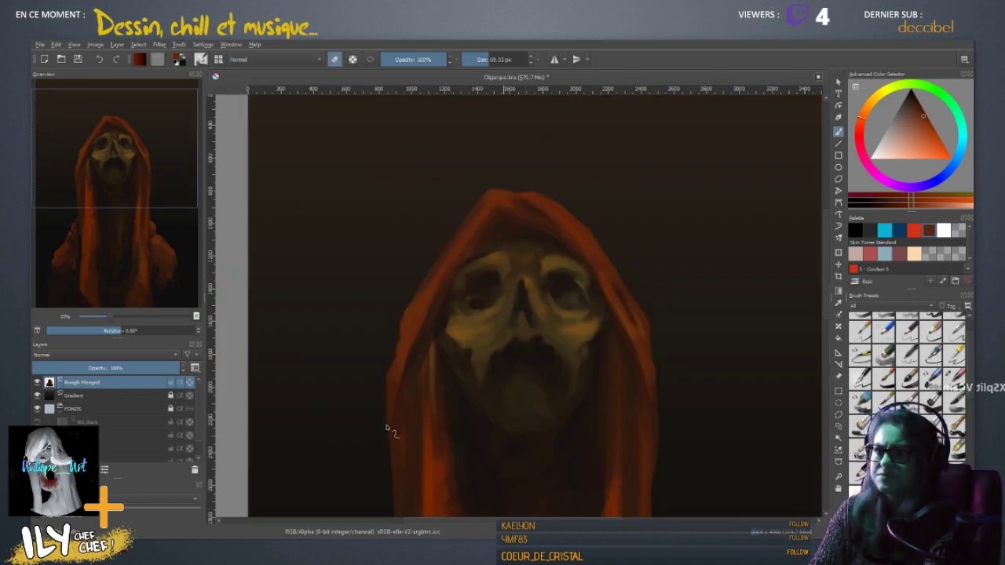
# - Move the Rough Merged figure slightly right and up with the Move tool to centre it on the canvas
pyautogui.press('-')
pyautogui.press('-')
pyautogui.press('-')
pyautogui.press('-')
pyautogui.press('-')
pyautogui.press('-')
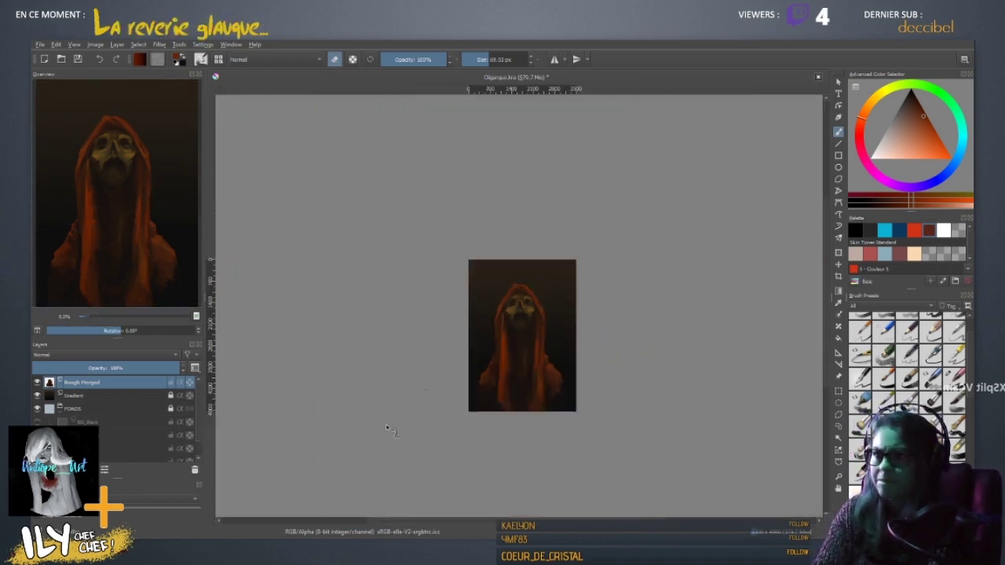
pyautogui.press('+')
pyautogui.press('+')
pyautogui.moveTo(529, 399); pyautogui.dragTo(512, 365)
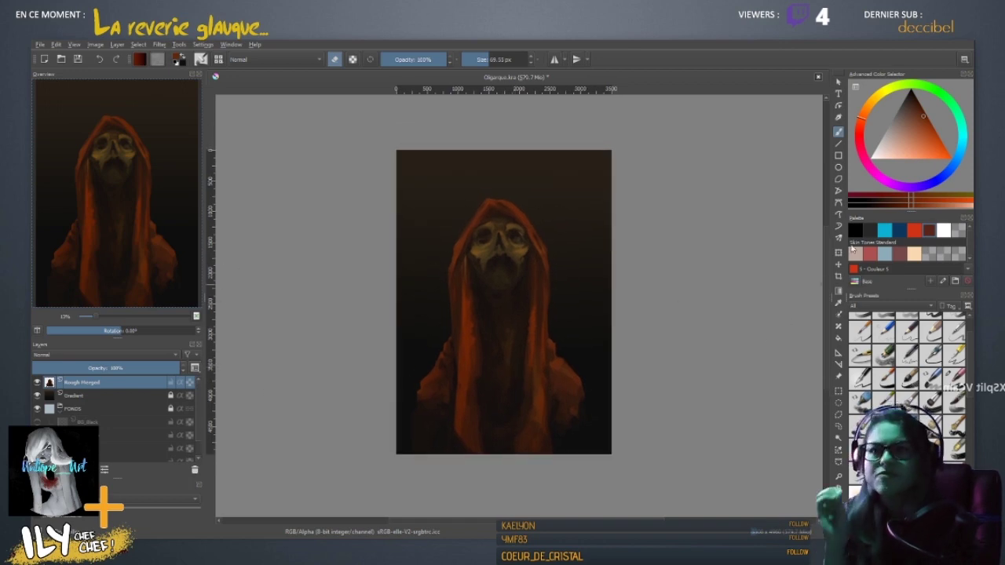
pyautogui.click(838, 265)
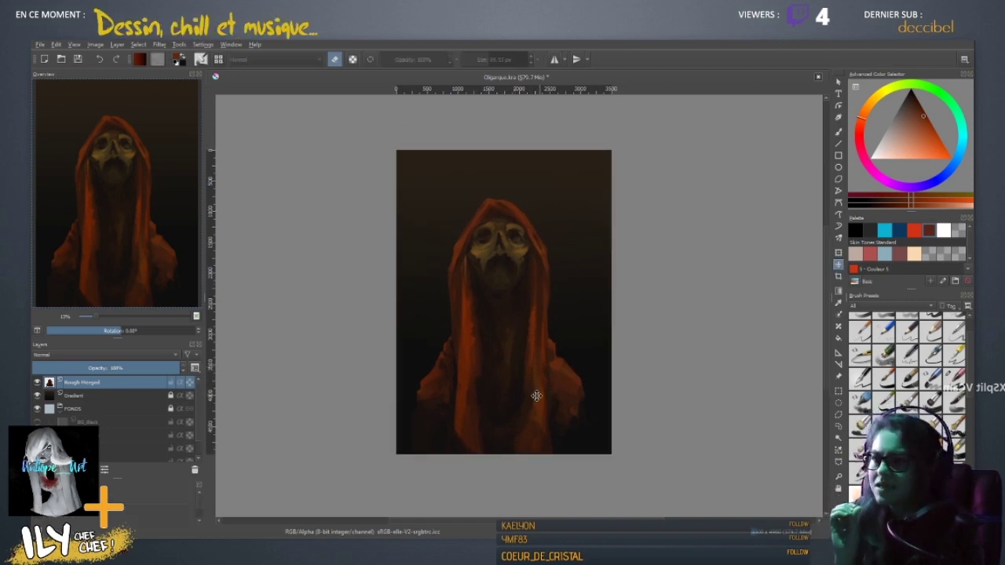
pyautogui.moveTo(536, 396)
pyautogui.mouseDown()
pyautogui.moveTo(547, 386)
pyautogui.moveTo(543, 400)
pyautogui.mouseUp()
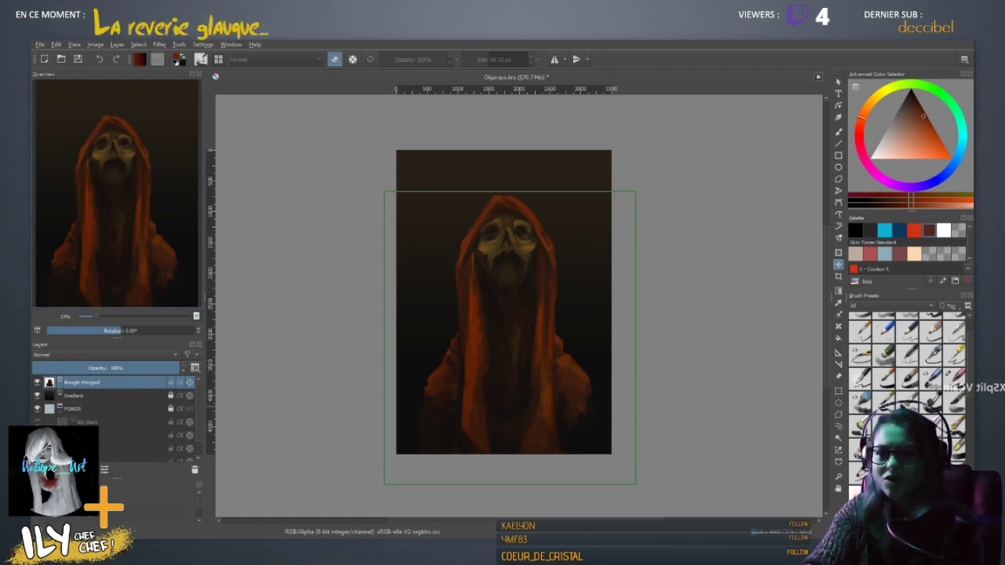
pyautogui.press('e')
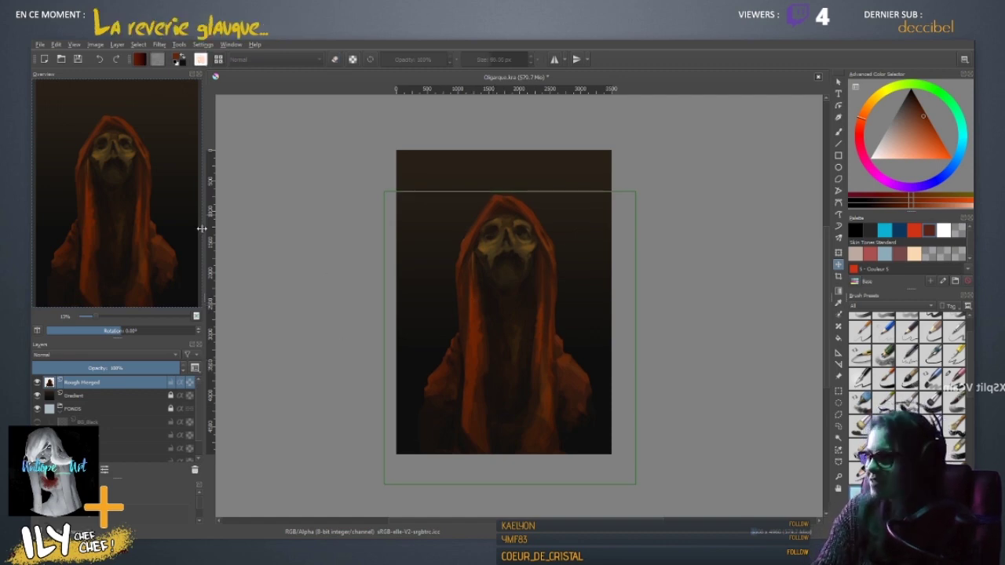
pyautogui.click(70, 395)
pyautogui.click(78, 383)
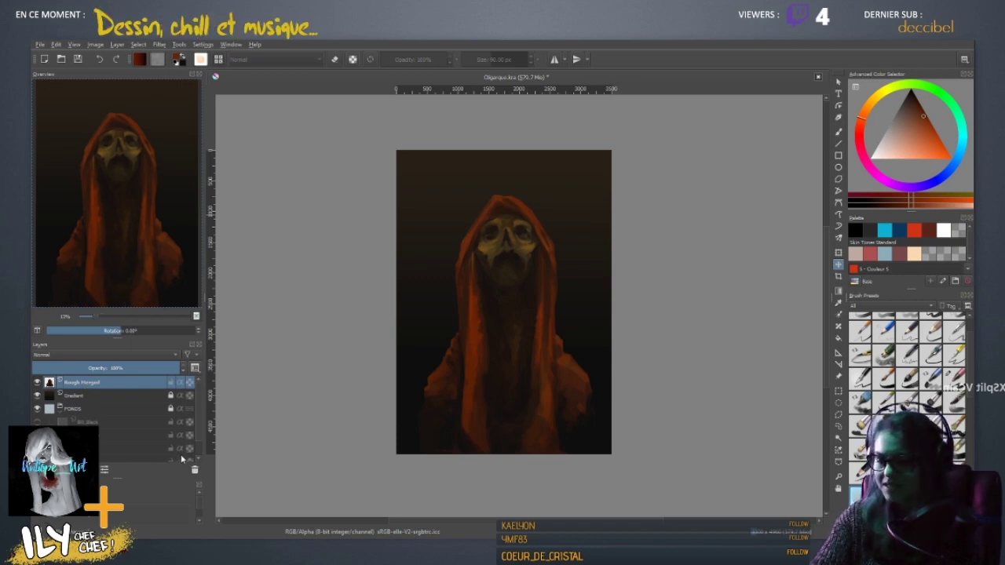
# - Turn on horizontal mirror painting and align its axis with the figure's centre, comparing the mirrored and normal views
pyautogui.press('m')
pyautogui.press('m')
pyautogui.press('m')
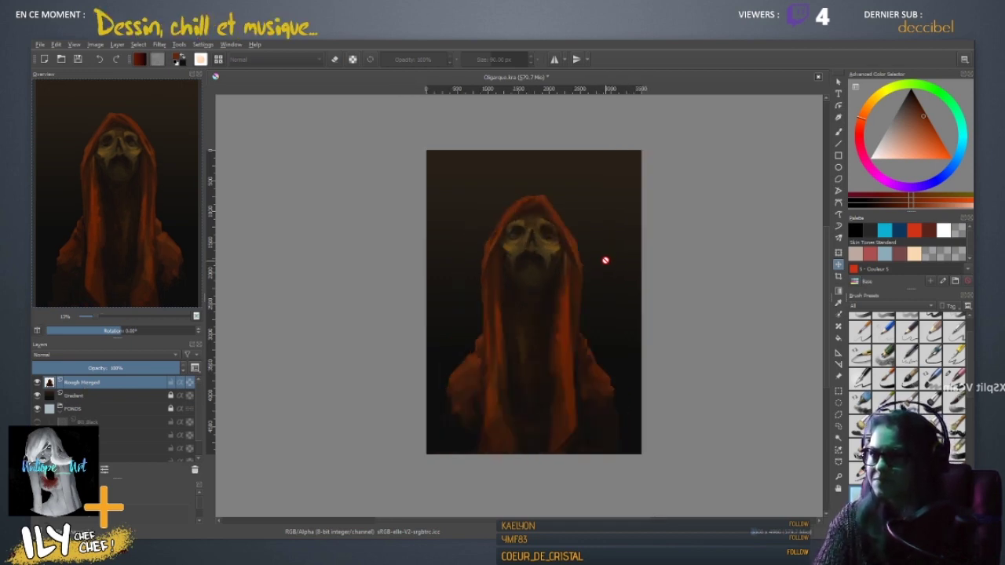
pyautogui.press('m')
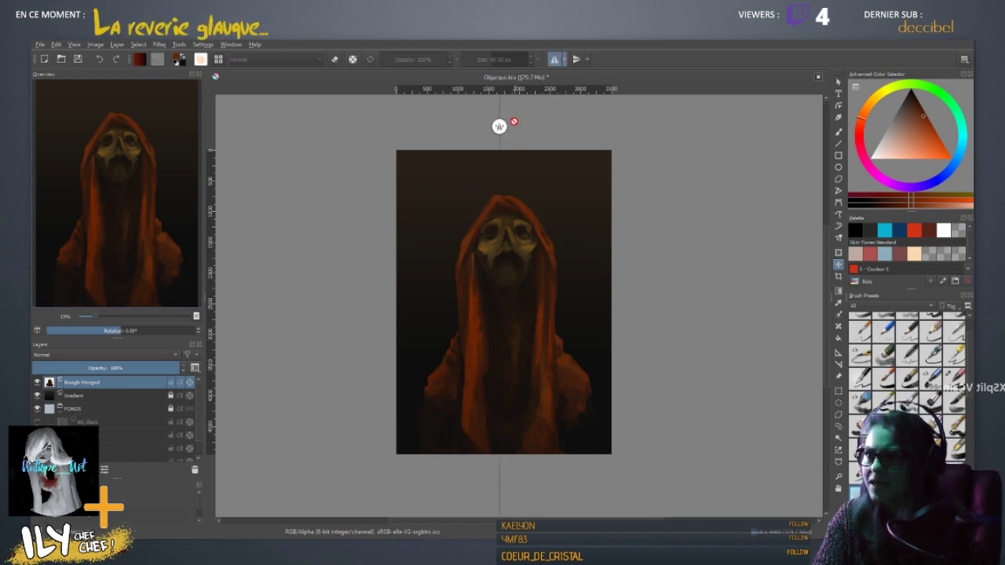
pyautogui.moveTo(500, 126); pyautogui.dragTo(506, 125)
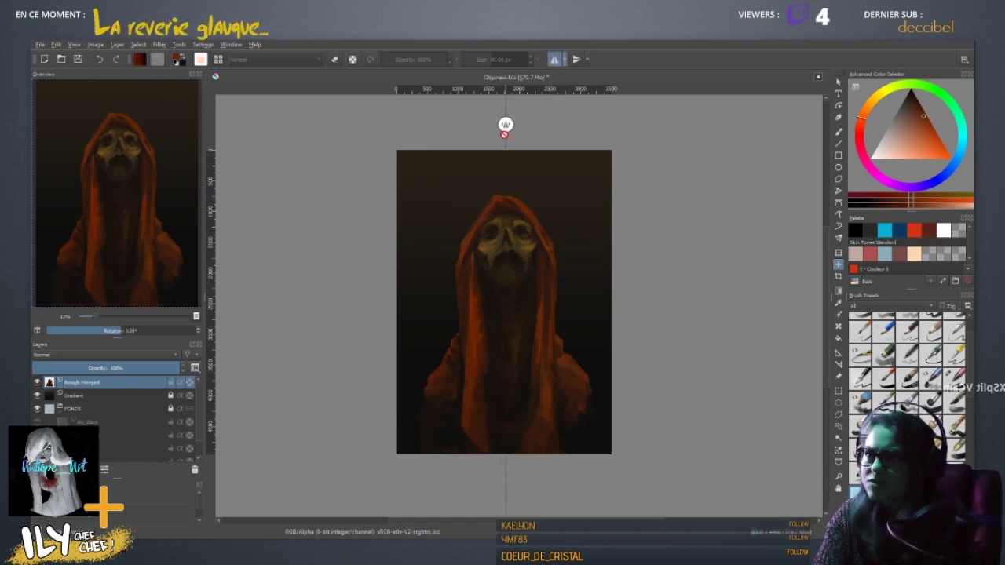
pyautogui.press('m')
pyautogui.press('m')
pyautogui.press('m')
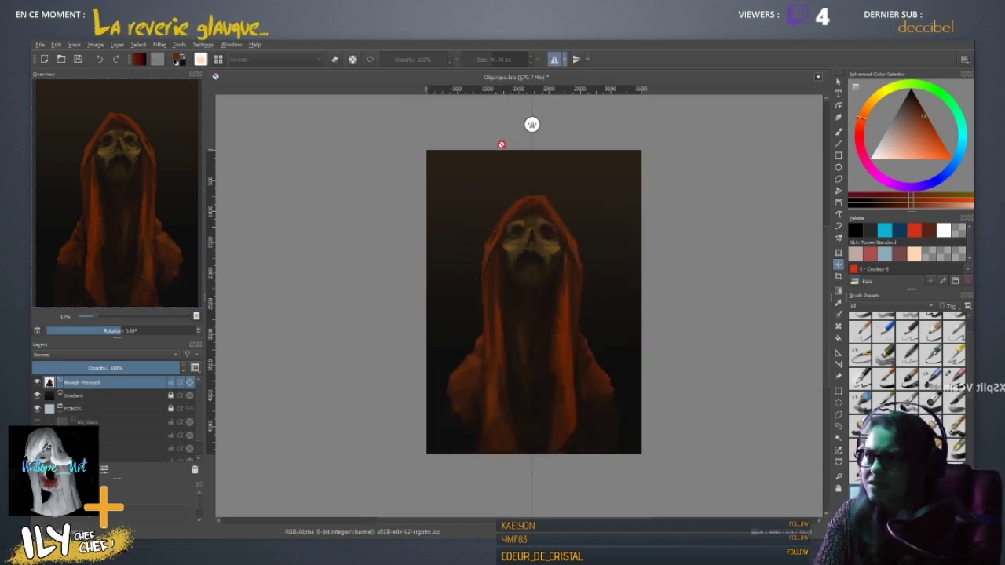
pyautogui.press('m')
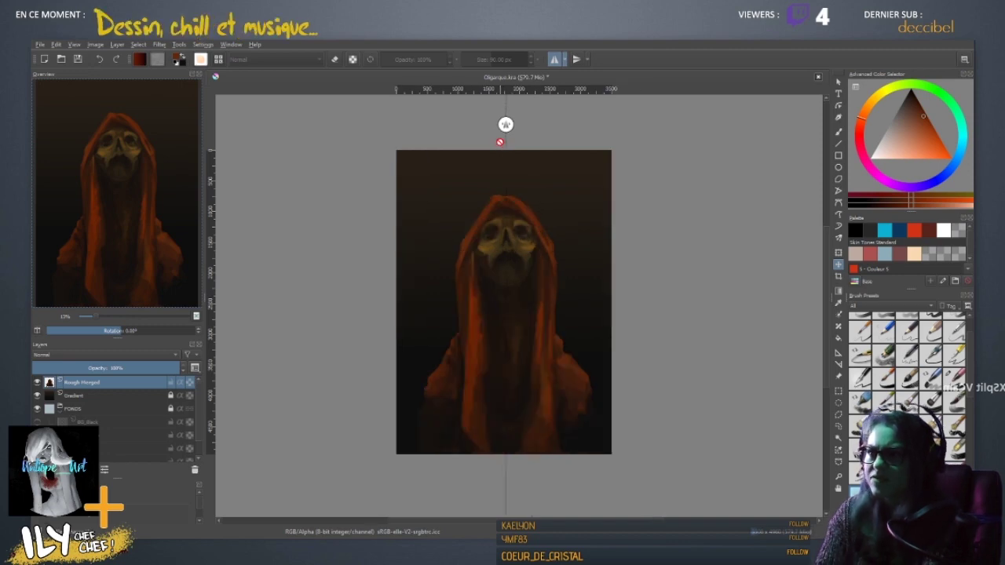
# - Reshape the hood's peak and upper edges with the symmetrical brush and trim them with the eraser
pyautogui.hotkey('ctrl', '+')
pyautogui.hotkey('ctrl', '+')
pyautogui.hotkey('ctrl', '+')
pyautogui.moveTo(469, 121); pyautogui.dragTo(480, 295)
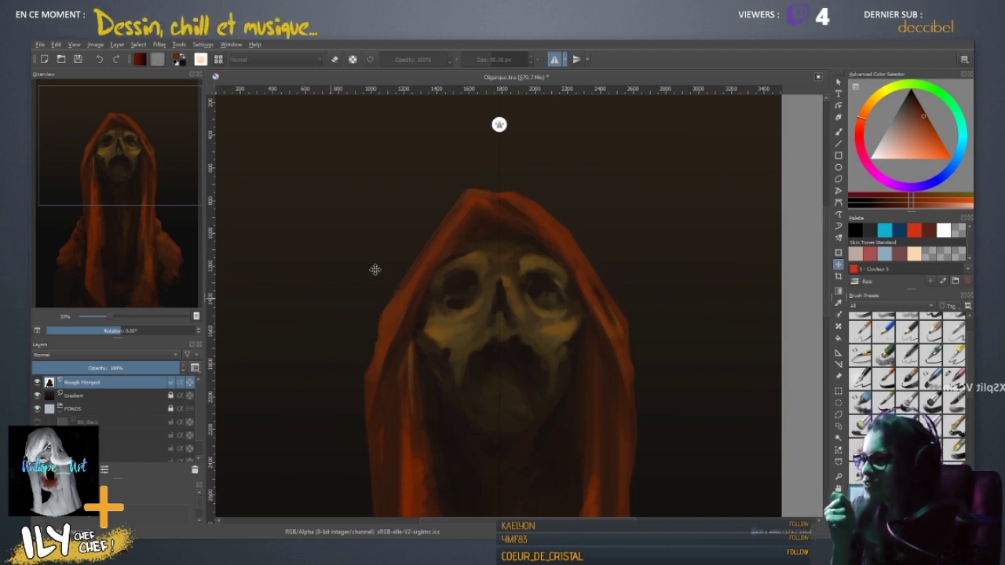
pyautogui.press('b')
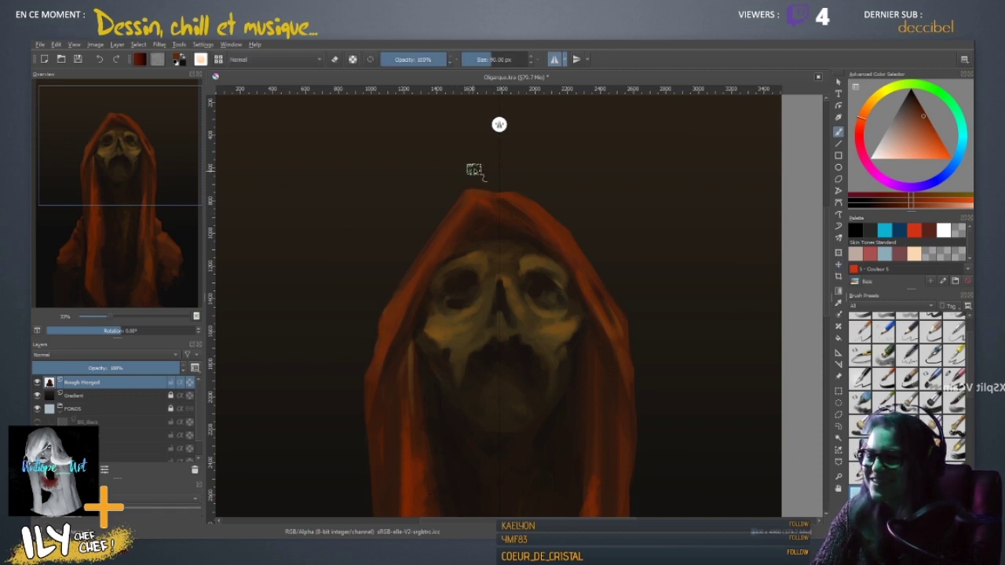
pyautogui.press('e')
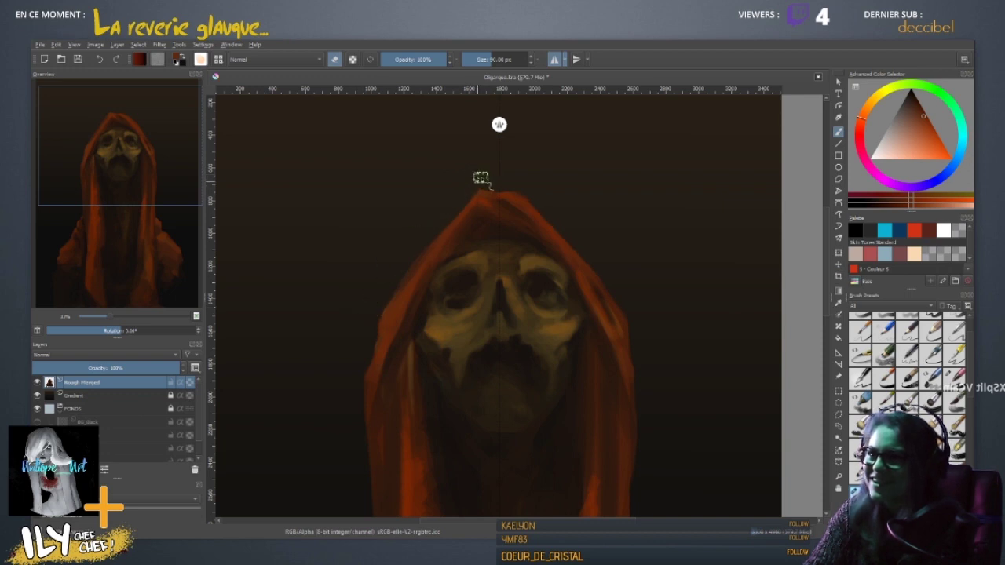
# - Mirror the view, touch up the skull's cheek area with sampled dark brown, turn off mirror painting and reduce the brush size
pyautogui.press('m')
pyautogui.press('m')
pyautogui.press('m')
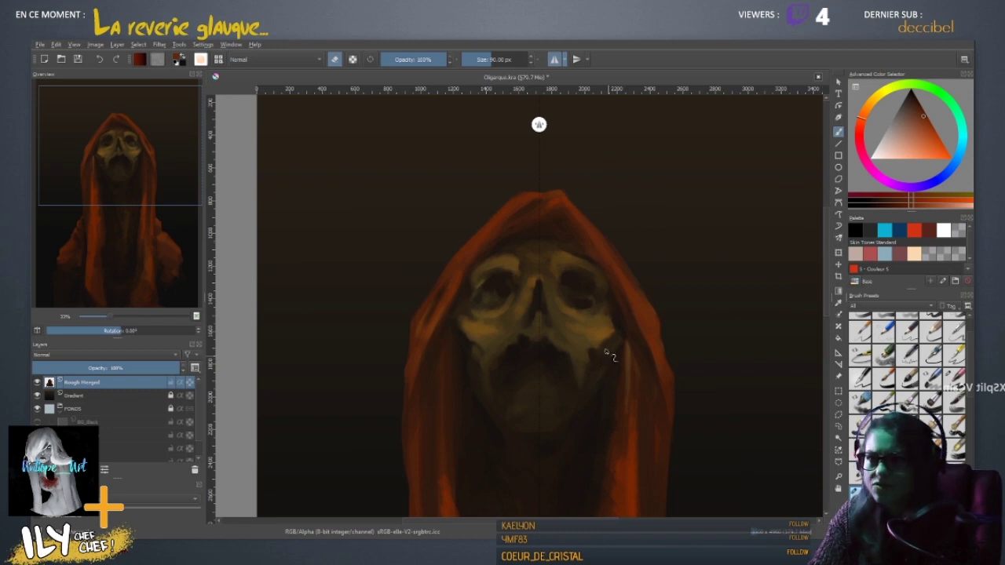
pyautogui.keyDown('ctrl'); pyautogui.click(579, 377); pyautogui.keyUp('ctrl')
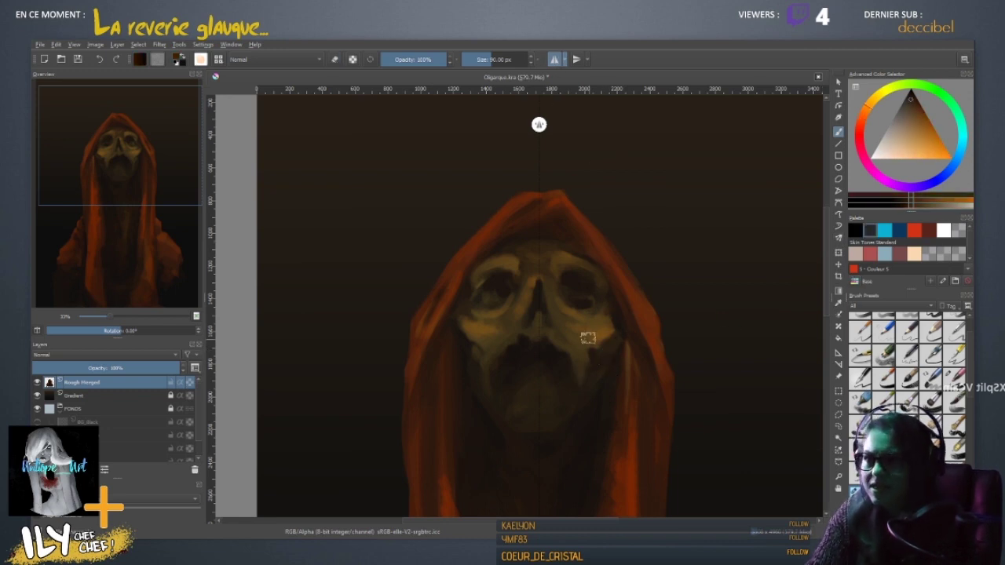
pyautogui.moveTo(597, 370)
pyautogui.keyDown('shift'); pyautogui.mouseDown()
pyautogui.moveTo(586, 370)
pyautogui.moveTo(610, 354)
pyautogui.moveTo(596, 352)
pyautogui.moveTo(604, 348)
pyautogui.mouseUp(); pyautogui.keyUp('shift')
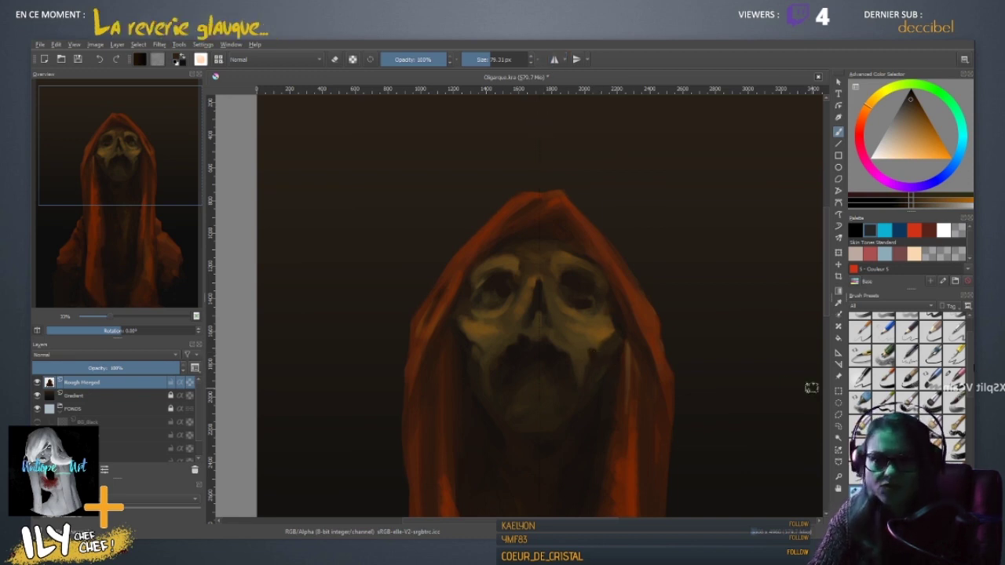
# - Switch to a large round blending brush and soften the skull's cheekbone beside the hood, checking it in the flipped view
pyautogui.moveTo(971, 375); pyautogui.dragTo(971, 453)
pyautogui.click(933, 393)
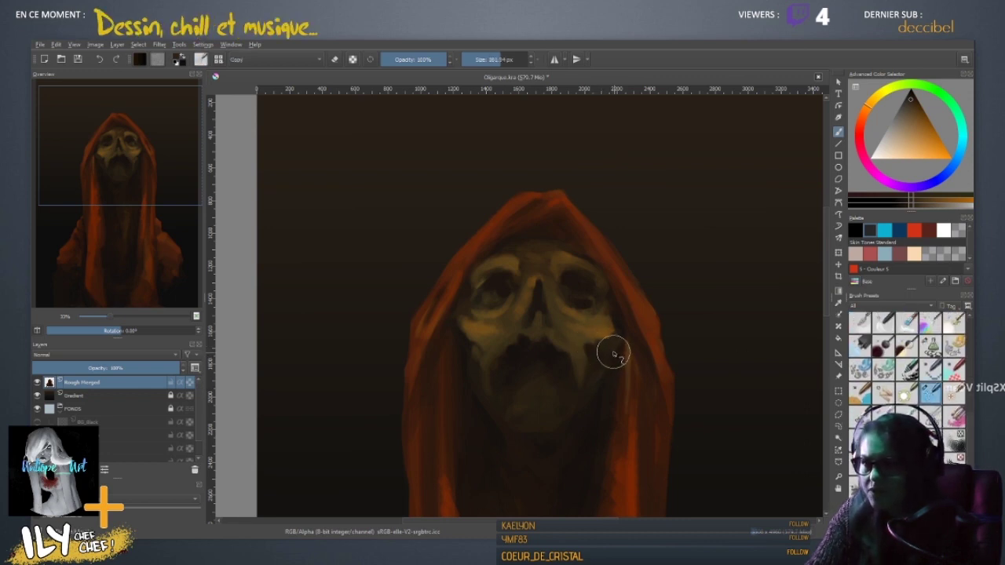
pyautogui.press('m')
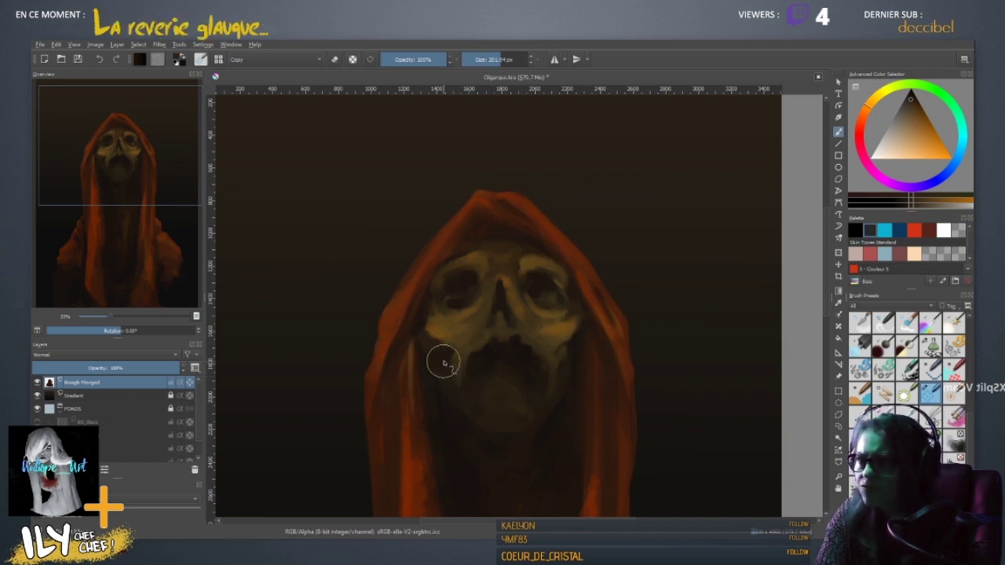
pyautogui.press('m')
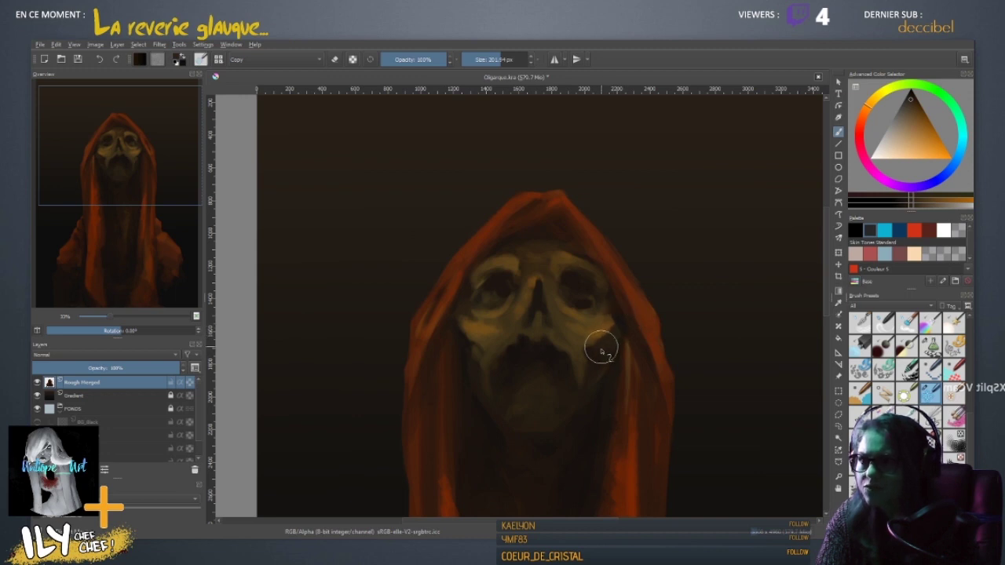
# - Reshape the skull's brow ridges into a slanted, angry form around the eye sockets, using a brush of about 333 px
pyautogui.hscroll(2, 596, 359)
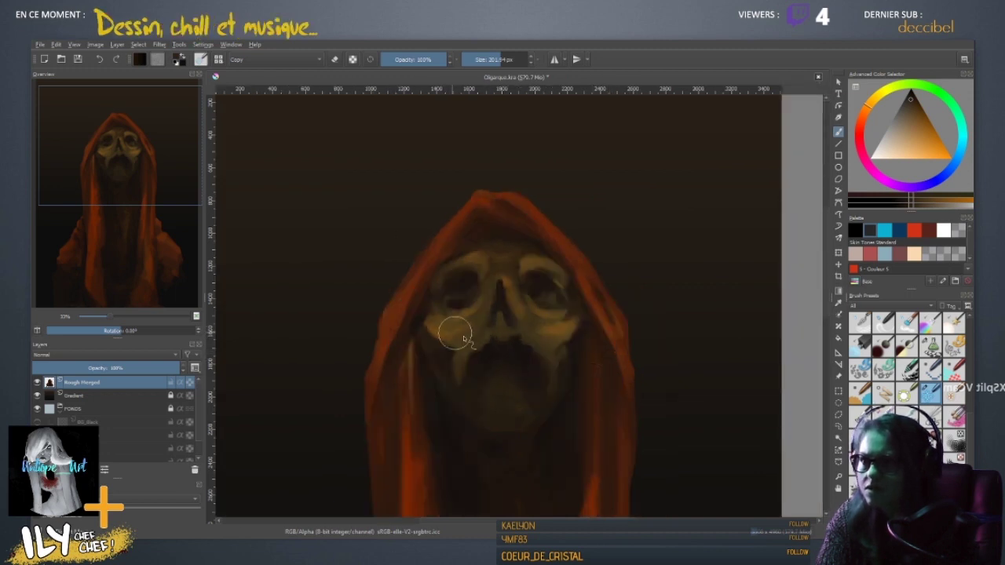
pyautogui.hscroll(-2, 463, 345)
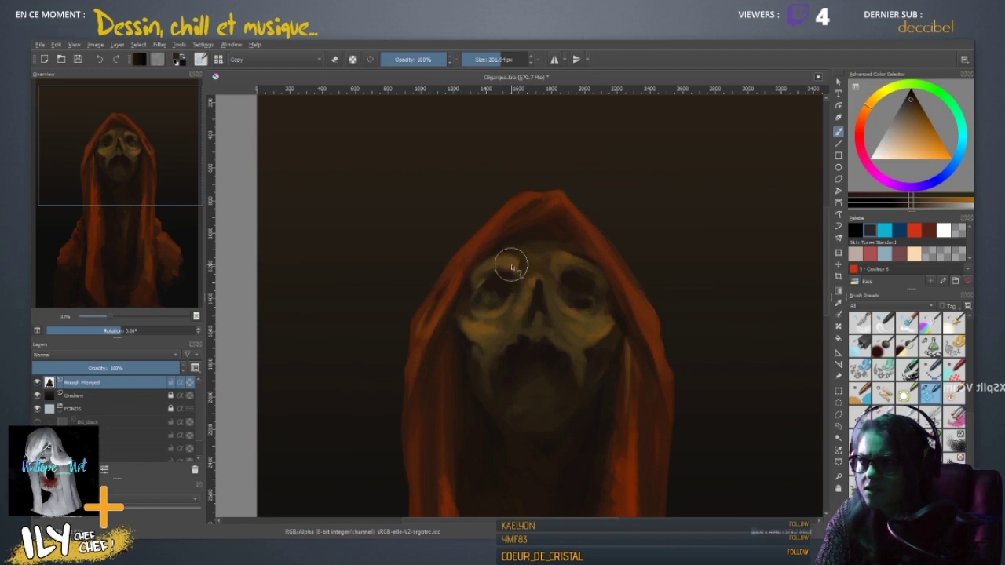
pyautogui.moveTo(513, 263); pyautogui.dragTo(574, 296)
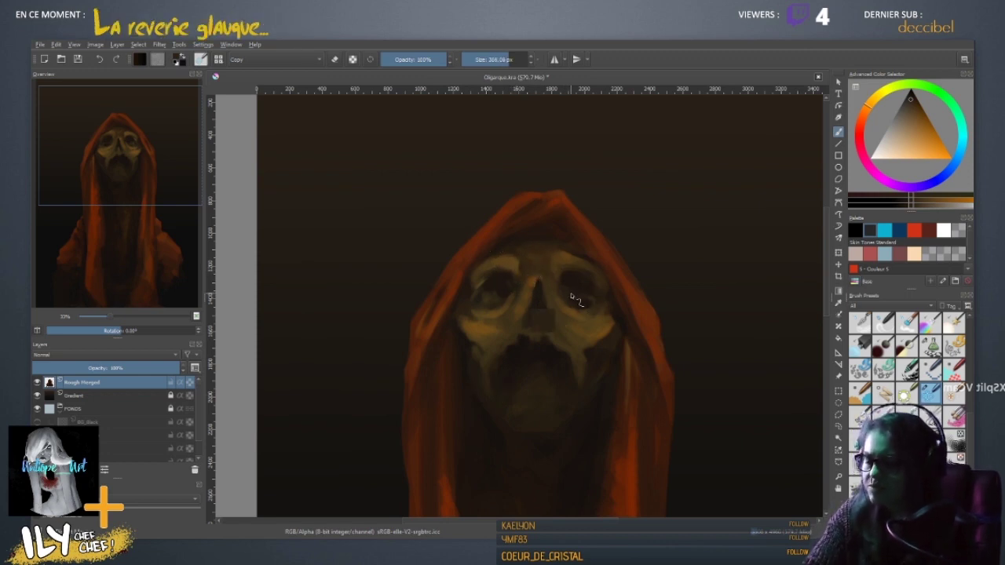
pyautogui.hotkey('ctrl', 's')
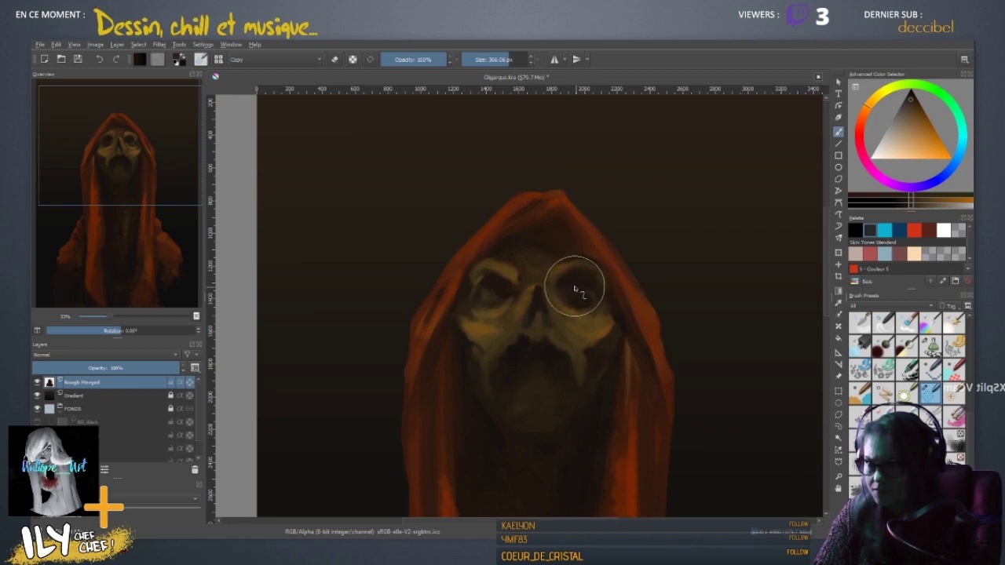
pyautogui.keyDown('shift'); pyautogui.moveTo(568, 363); pyautogui.dragTo(559, 363); pyautogui.keyUp('shift')
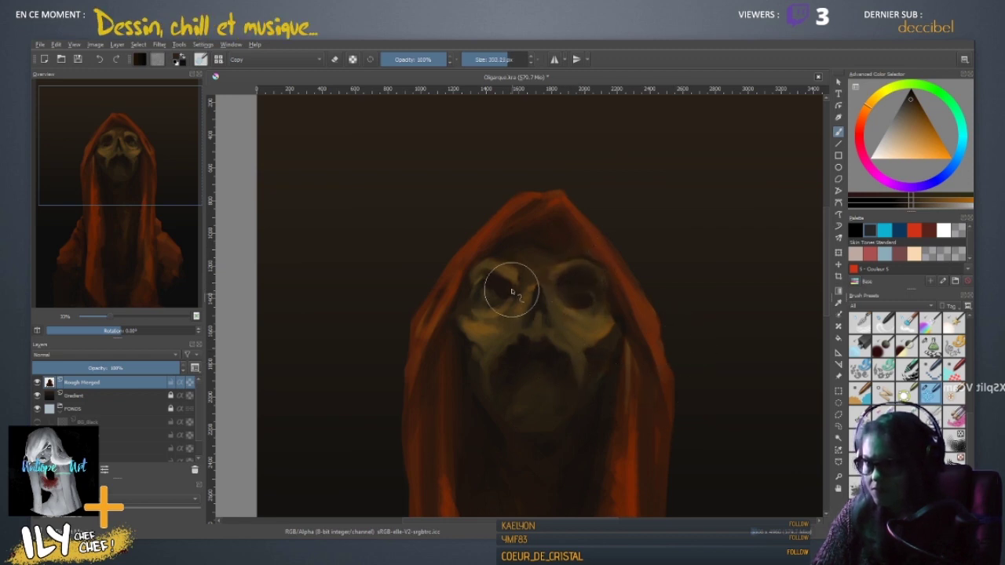
pyautogui.moveTo(518, 263)
pyautogui.mouseDown()
pyautogui.moveTo(498, 269)
pyautogui.moveTo(550, 271)
pyautogui.mouseUp()
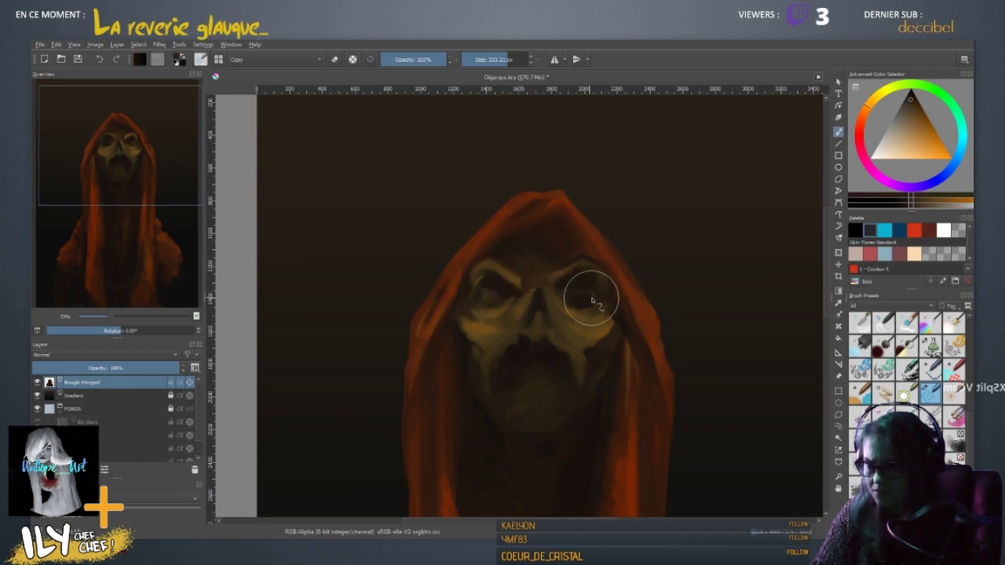
# - Examine the skull's reshaped brows and the whole figure in normal and mirrored views at different zoom levels
pyautogui.press('-')
pyautogui.press('-')
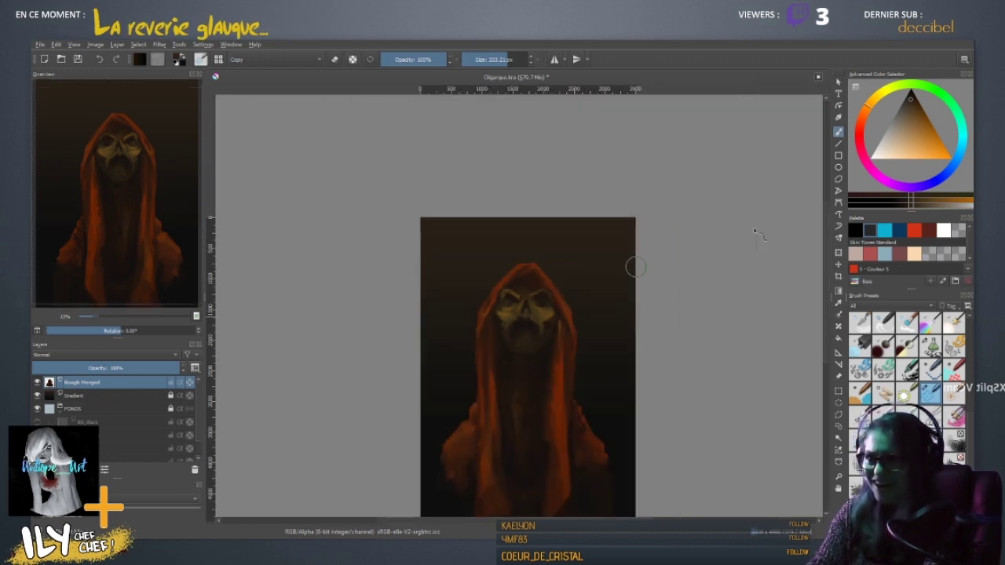
pyautogui.press('m')
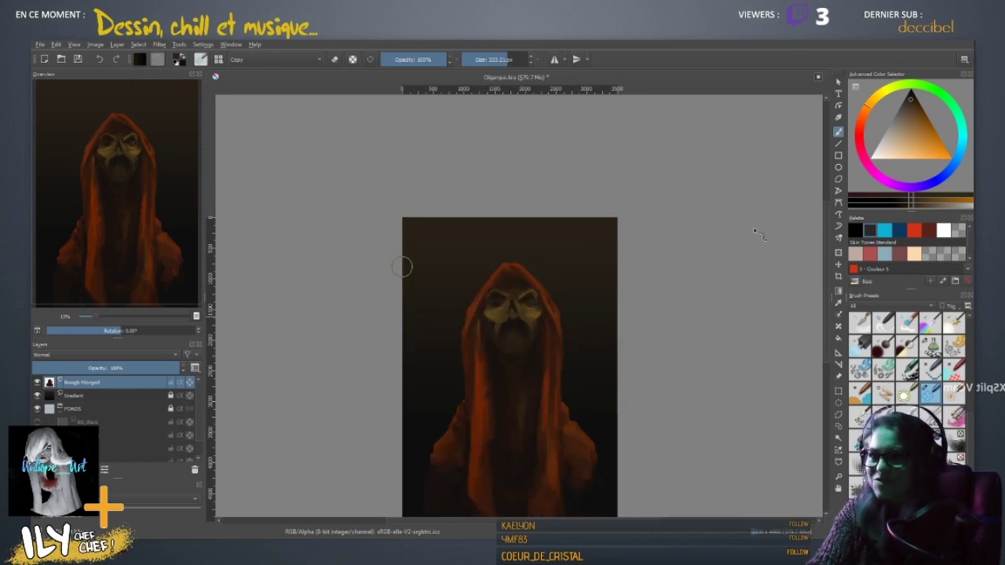
pyautogui.press('+')
pyautogui.press('+')
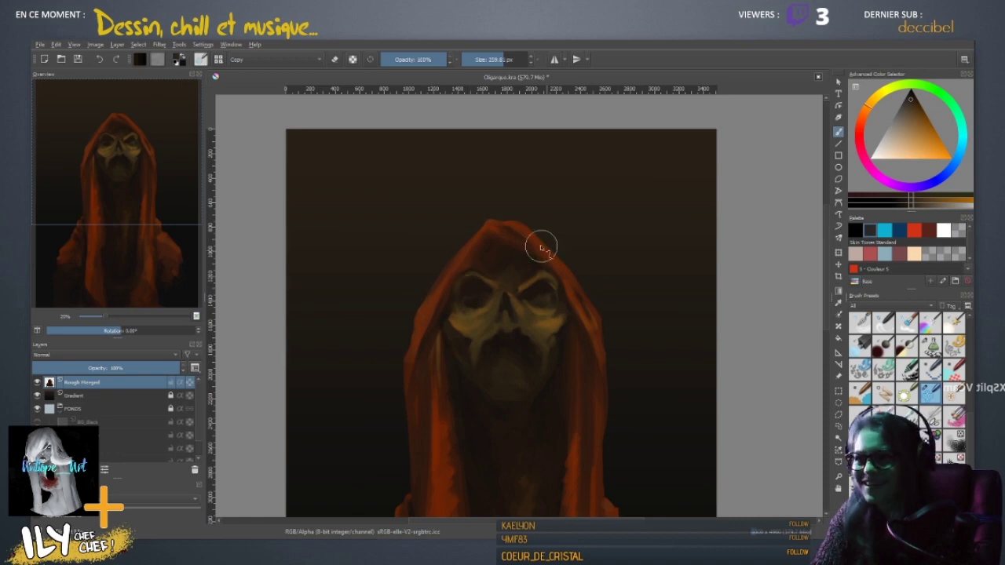
pyautogui.press('-')
pyautogui.press('-')
pyautogui.press('-')
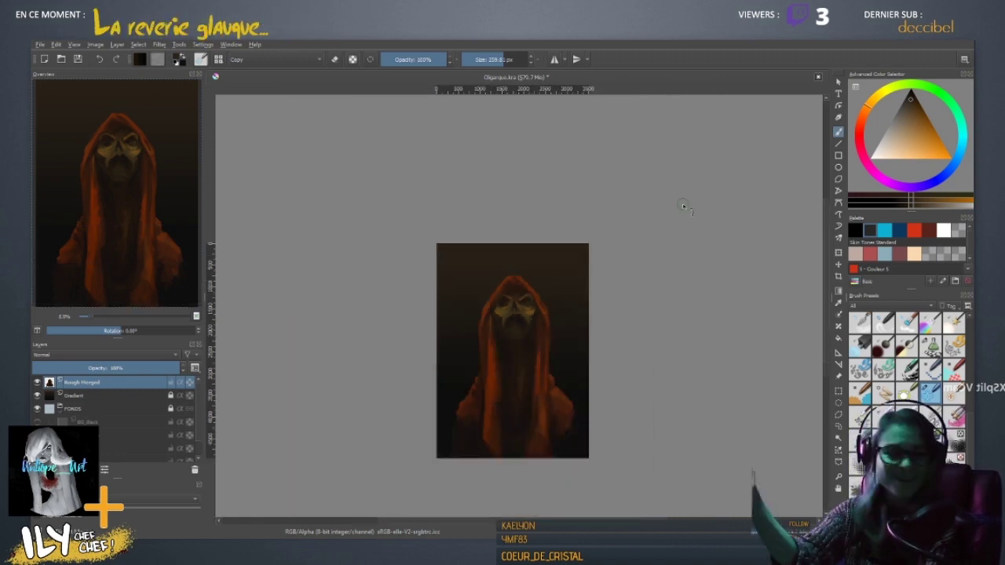
pyautogui.press('+')
pyautogui.press('+')
pyautogui.press('+')
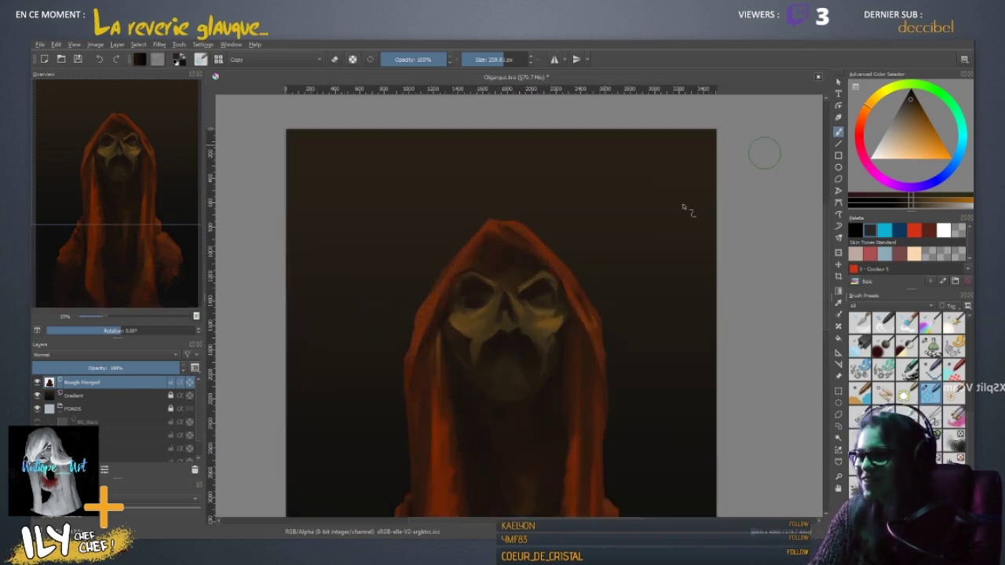
pyautogui.press('m')
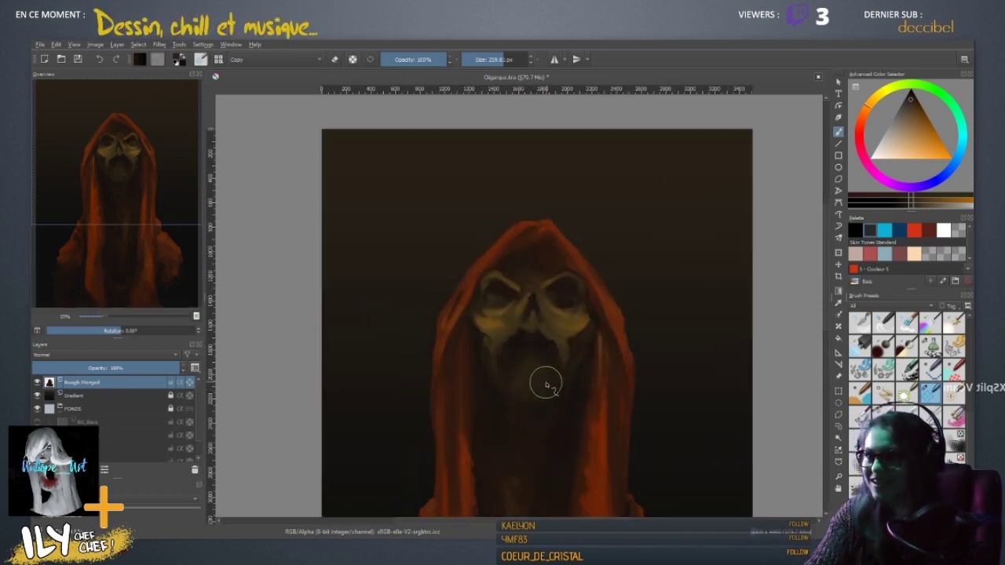
pyautogui.press('m')
pyautogui.press('m')
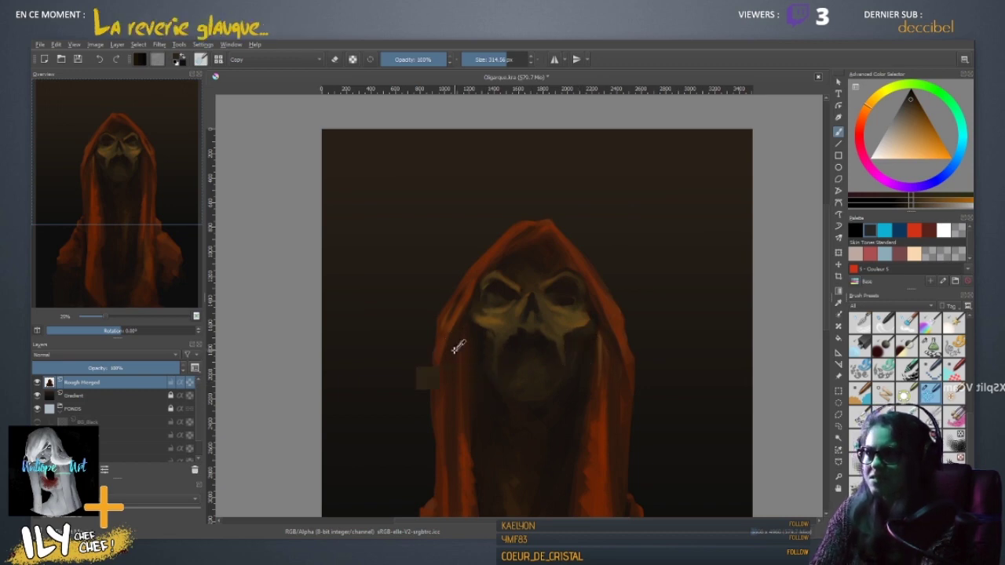
# - Check the balance of the whole hooded figure and save the painting
pyautogui.scroll(-3, 455, 350)
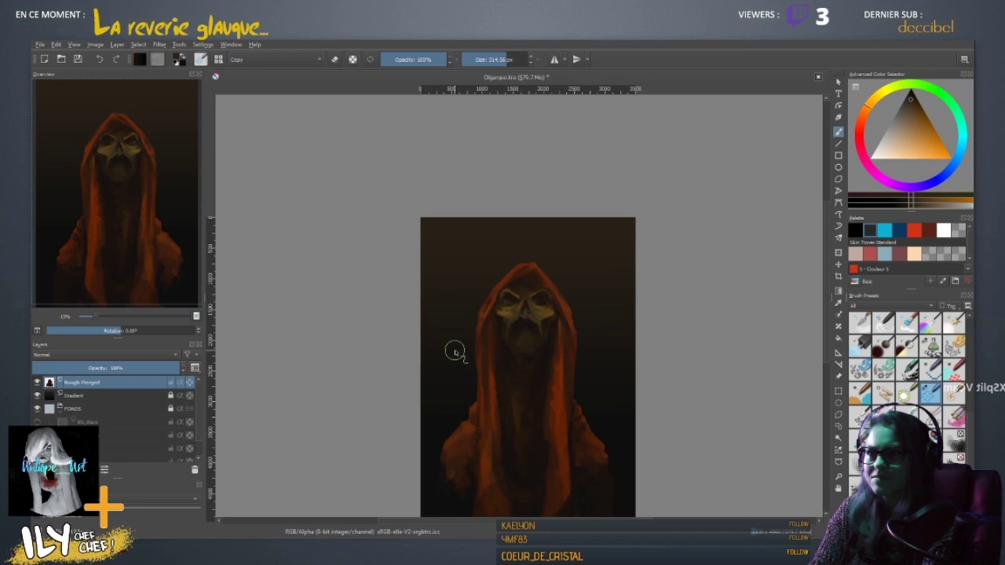
pyautogui.scroll(3, 454, 351)
pyautogui.scroll(-3, 455, 352)
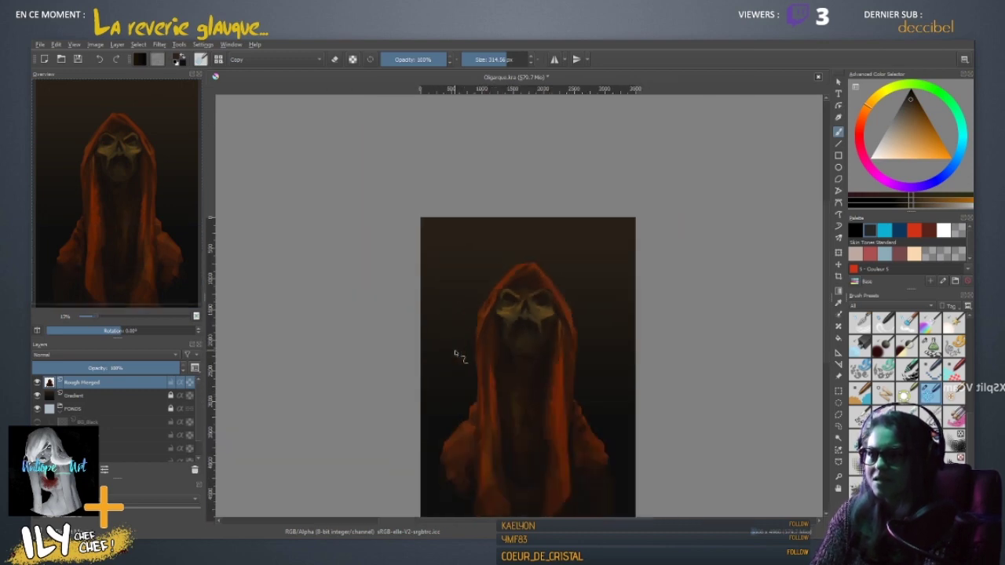
pyautogui.hotkey('ctrl', 's')
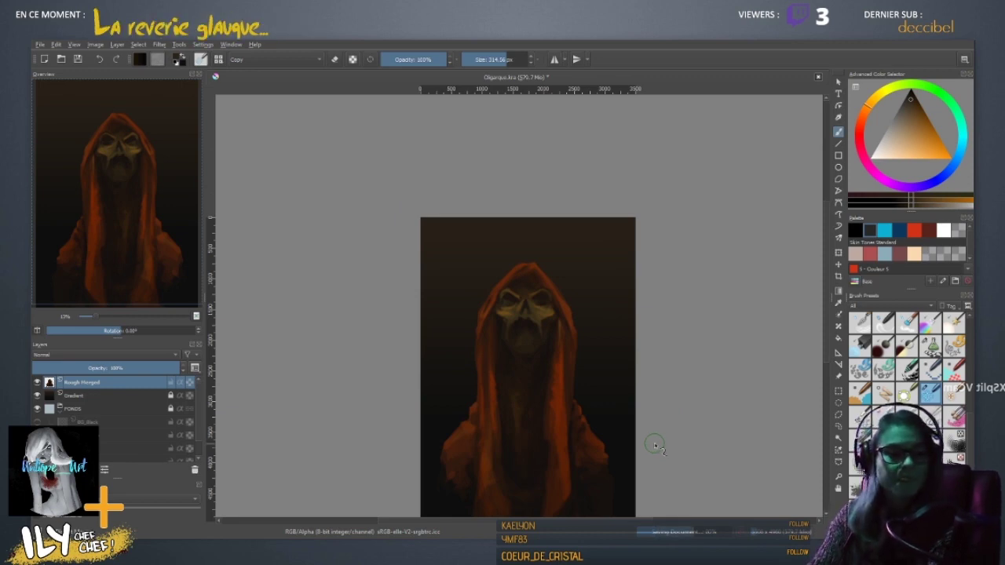
# - Outline the skull's face inside the hood with a closed polygonal selection, from the forehead down around the chin
pyautogui.hotkey('ctrl', '+')
pyautogui.hotkey('ctrl', '+')
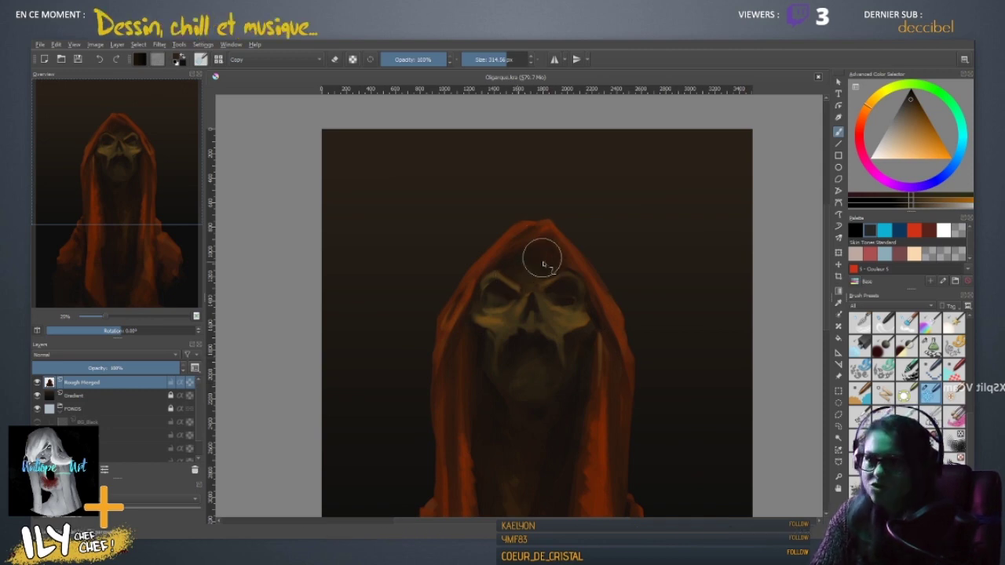
pyautogui.moveTo(536, 427)
pyautogui.mouseDown()
pyautogui.moveTo(513, 309)
pyautogui.moveTo(523, 325)
pyautogui.moveTo(511, 361)
pyautogui.moveTo(468, 359)
pyautogui.mouseUp()
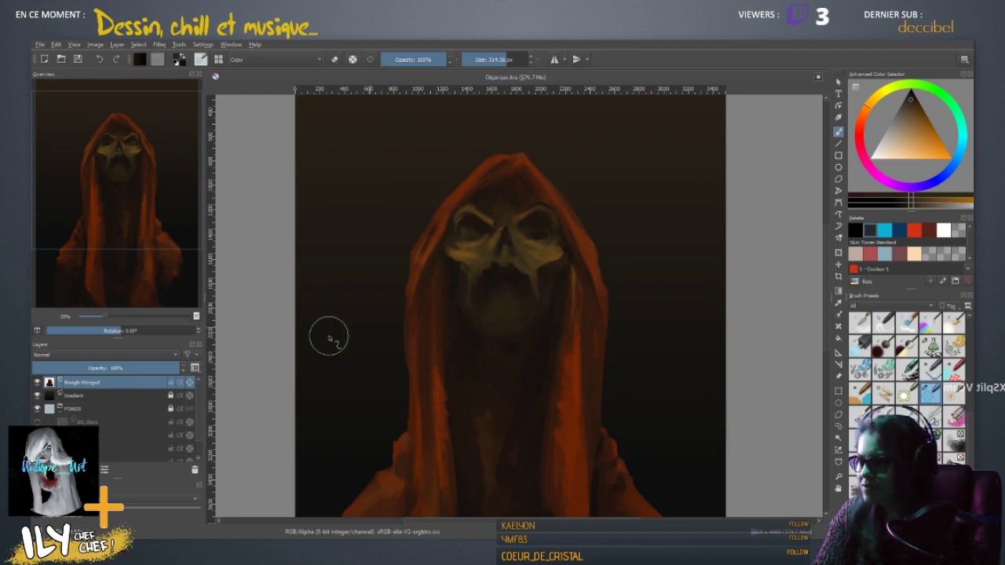
pyautogui.click(839, 415)
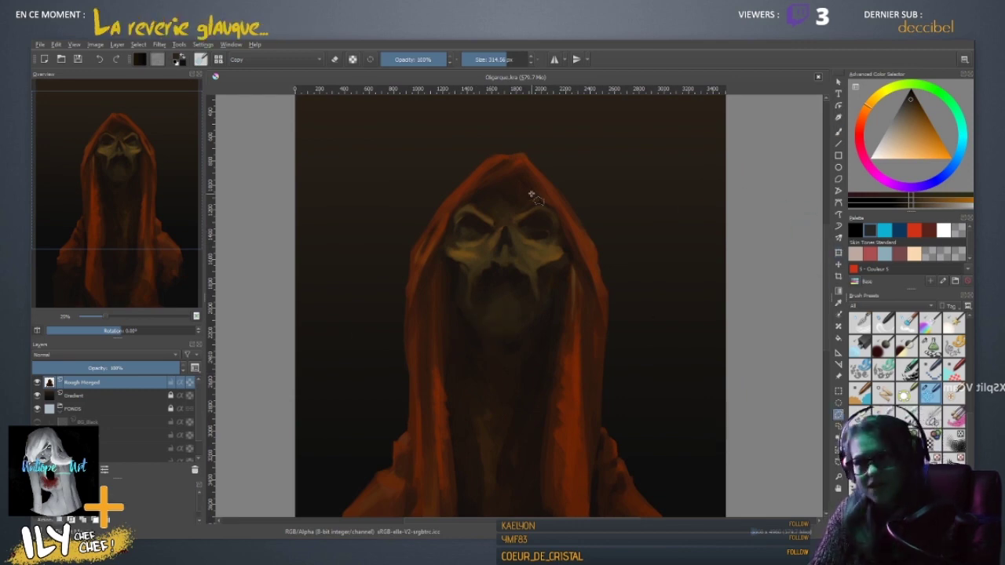
pyautogui.moveTo(473, 193)
pyautogui.mouseDown()
pyautogui.moveTo(439, 250)
pyautogui.moveTo(454, 269)
pyautogui.moveTo(457, 316)
pyautogui.moveTo(480, 339)
pyautogui.moveTo(526, 344)
pyautogui.moveTo(552, 311)
pyautogui.moveTo(571, 253)
pyautogui.moveTo(534, 193)
pyautogui.mouseUp()
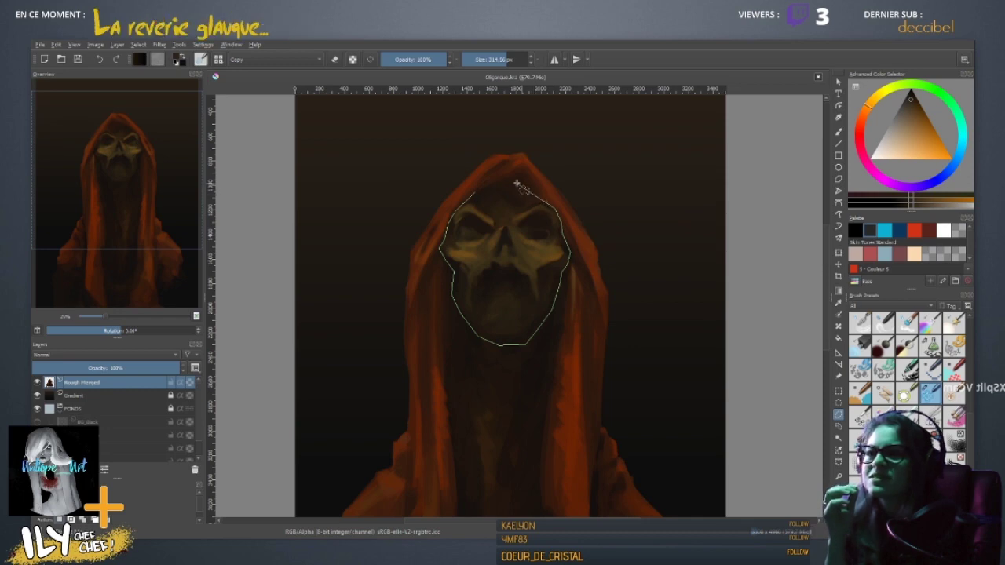
pyautogui.click(479, 190)
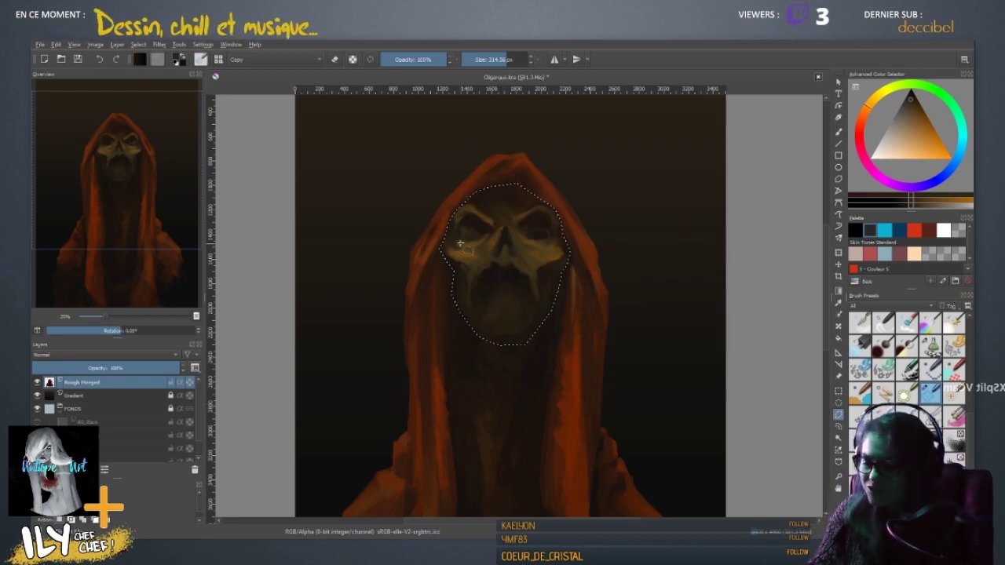
# - Apply a perspective transform to the selected face, narrowing it at the forehead and widening it slightly at the chin
pyautogui.click(839, 254)
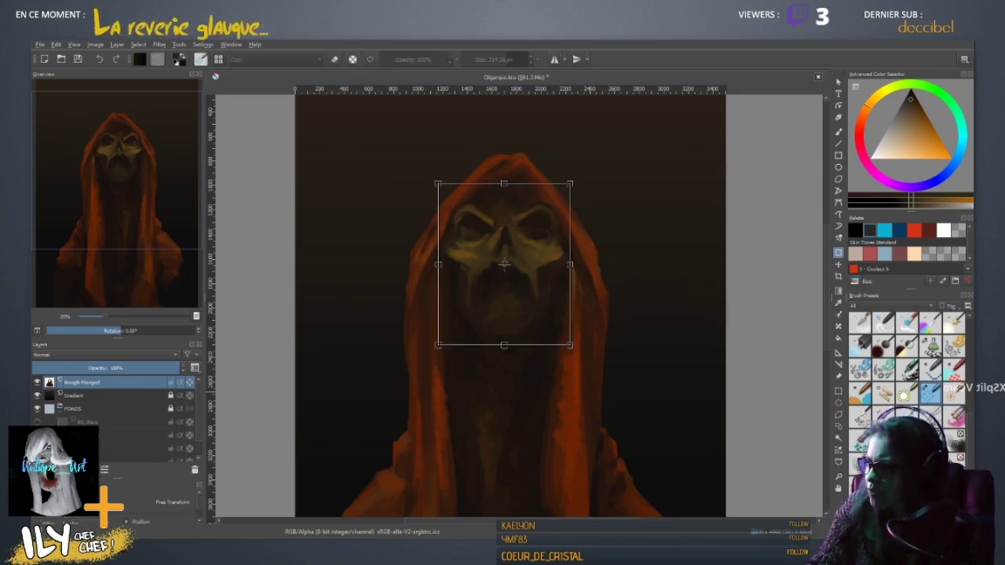
pyautogui.click(63, 502)
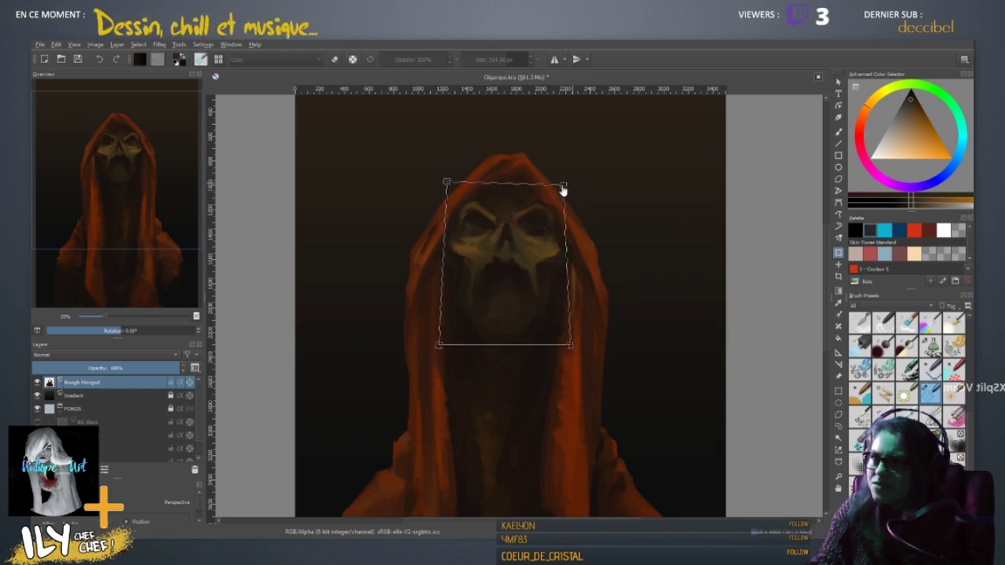
pyautogui.moveTo(449, 186); pyautogui.dragTo(452, 186)
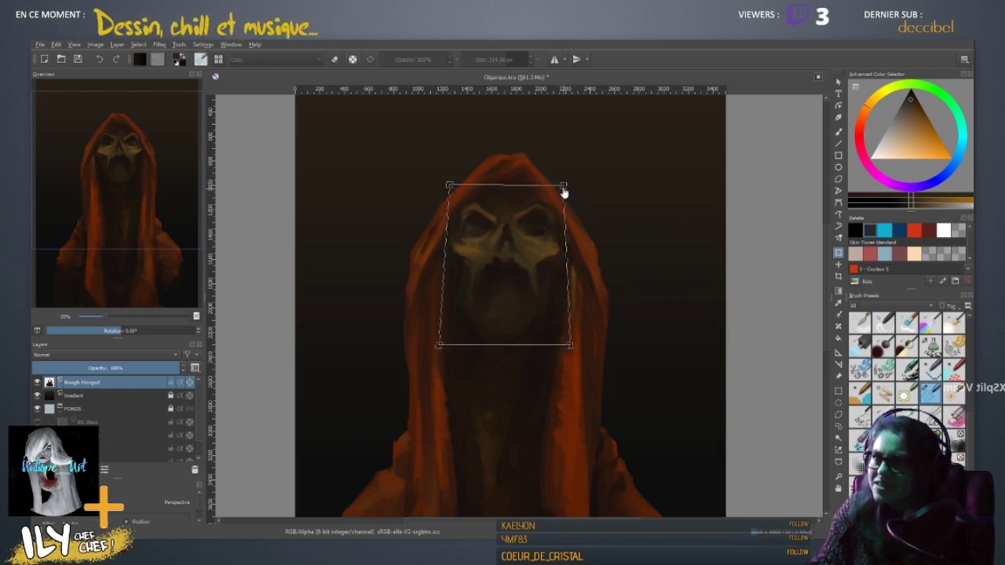
pyautogui.moveTo(564, 191); pyautogui.dragTo(562, 197)
pyautogui.moveTo(450, 187); pyautogui.dragTo(450, 191)
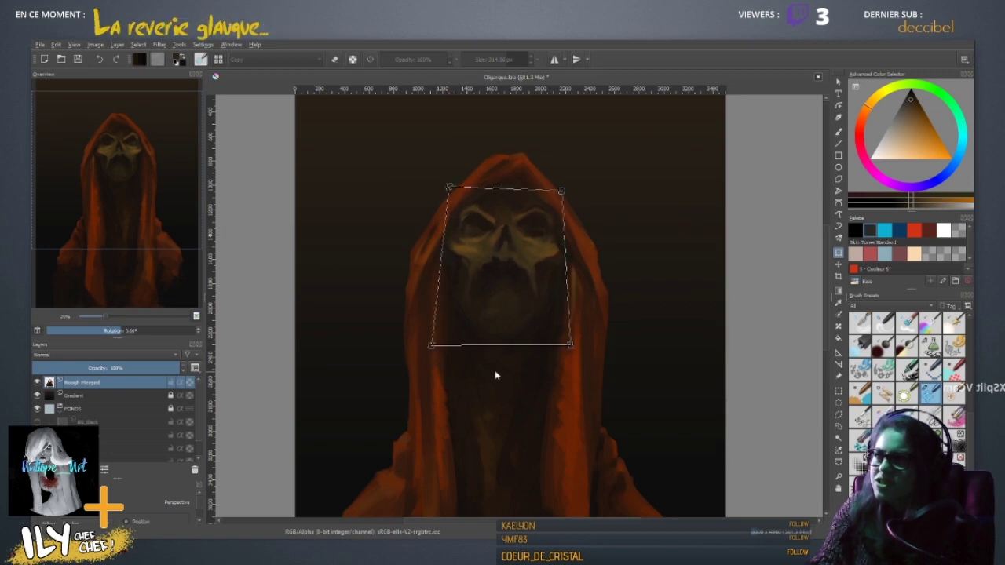
pyautogui.moveTo(570, 348); pyautogui.dragTo(579, 350)
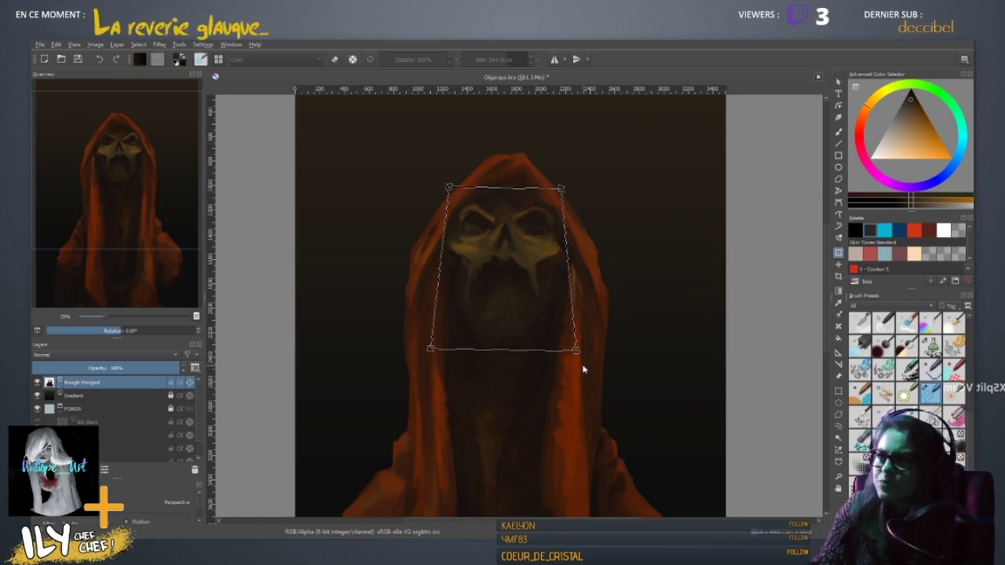
pyautogui.moveTo(578, 356); pyautogui.dragTo(581, 359)
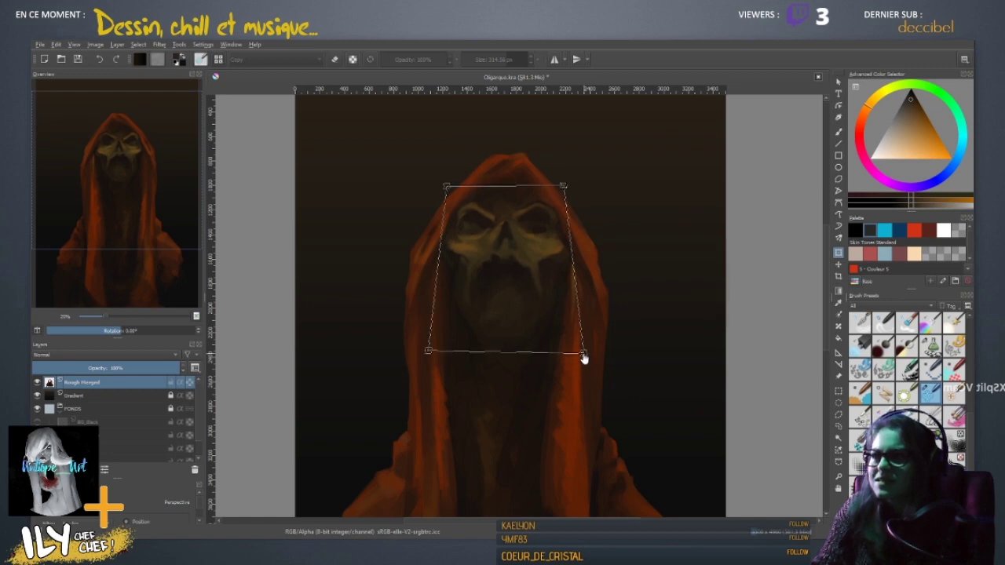
pyautogui.press('Return')
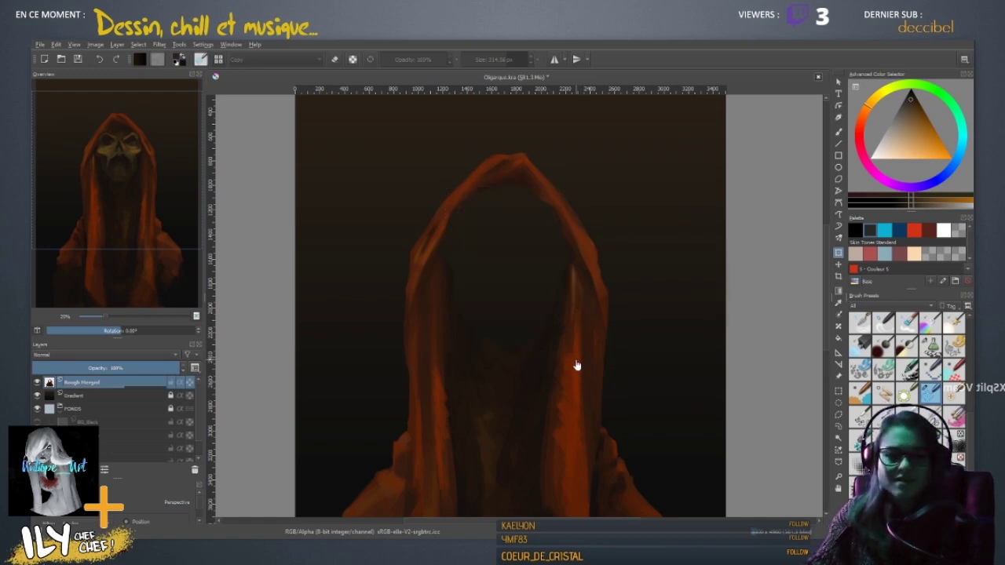
# - Compare the face with and without the perspective transform on the whole figure and clear the face selection
pyautogui.hotkey('ctrl', 'shift', 'z')
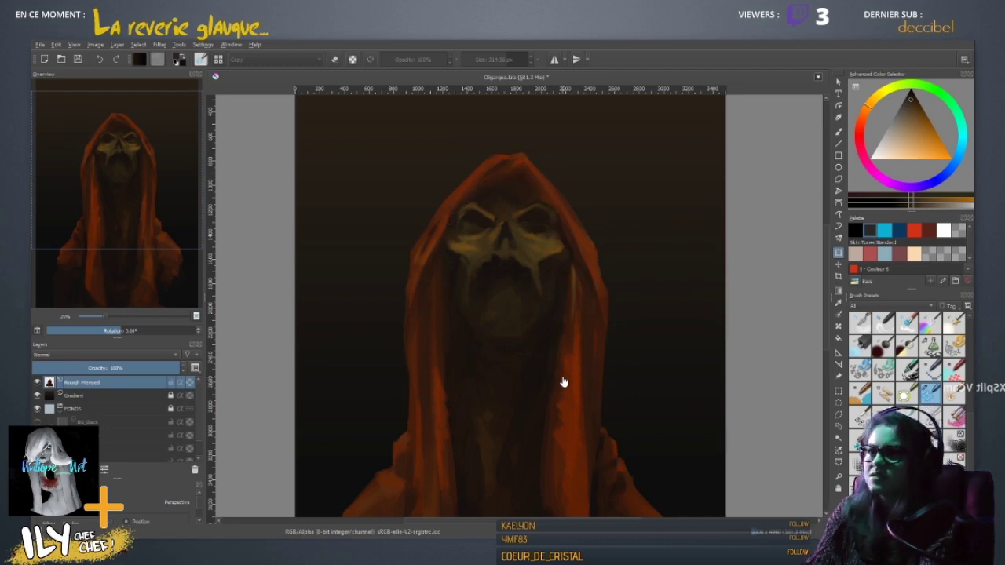
pyautogui.press('-')
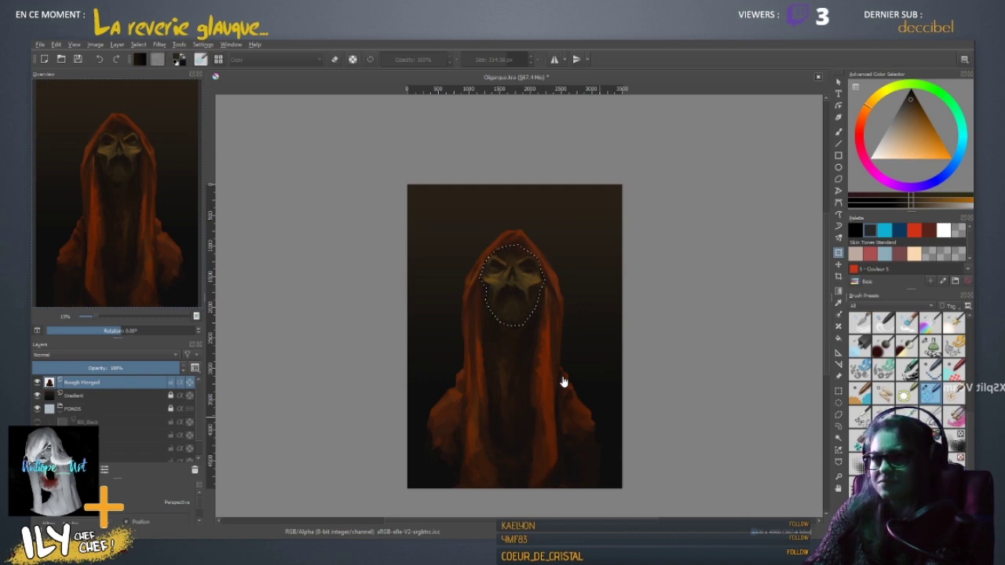
pyautogui.click(117, 63)
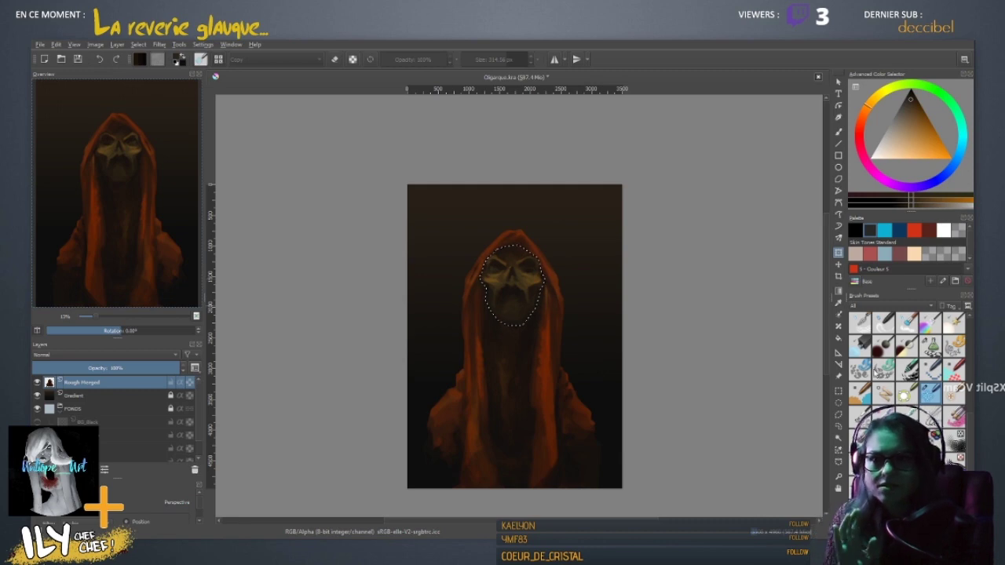
pyautogui.click(838, 416)
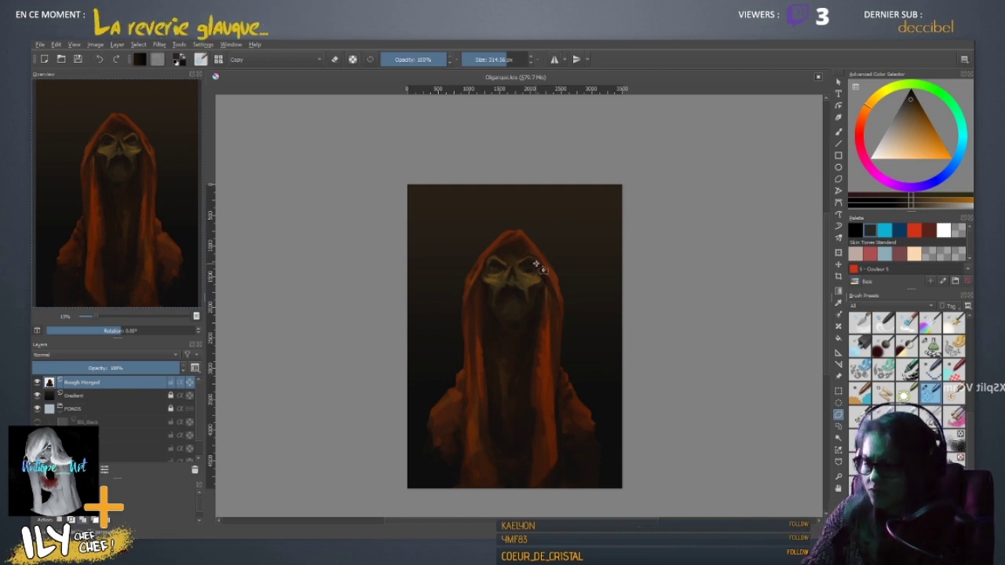
# - Touch up one of the skull's eye sockets with the brush and compare it in the mirrored view
pyautogui.press('b')
pyautogui.moveTo(529, 272); pyautogui.dragTo(528, 278)
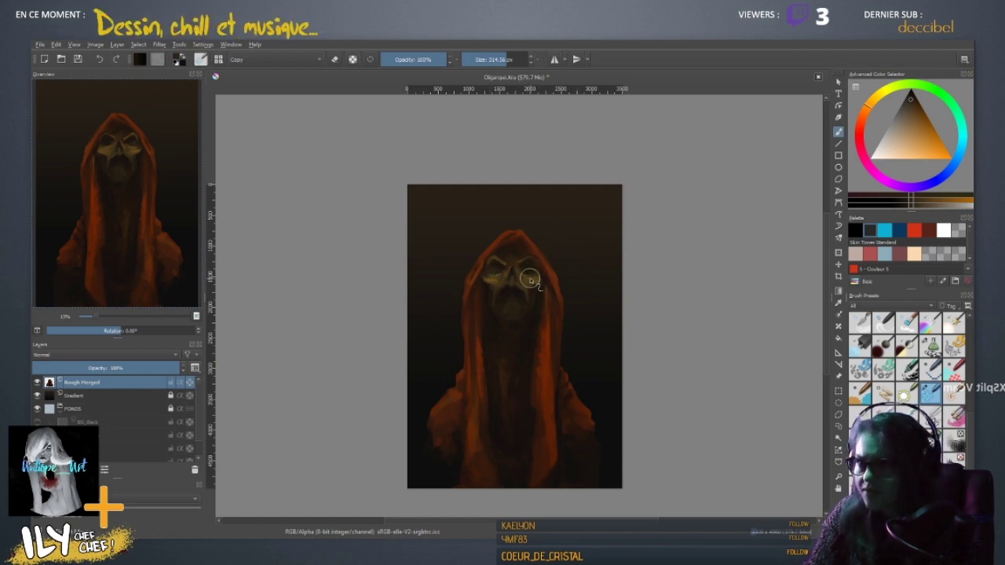
pyautogui.press('m')
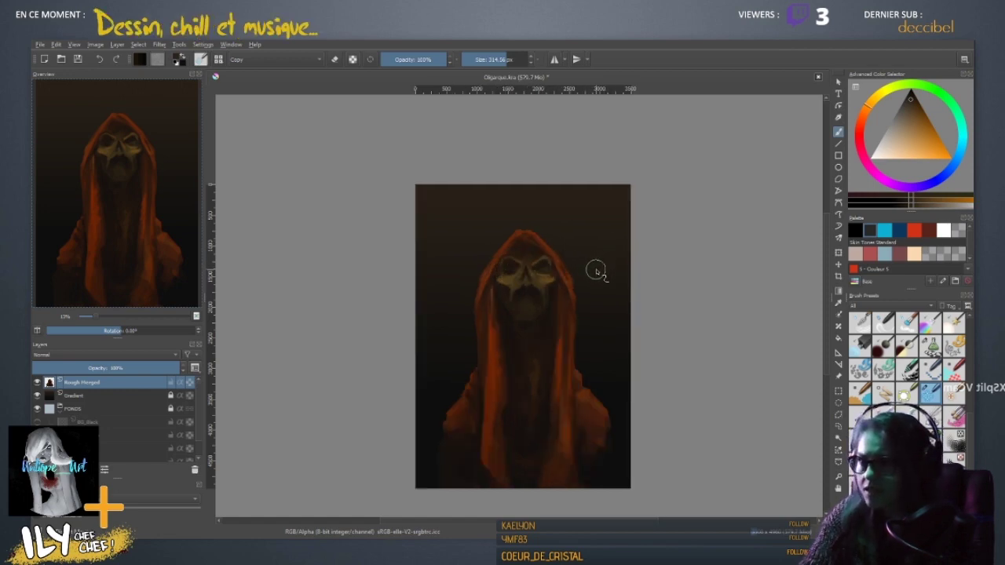
pyautogui.press('m')
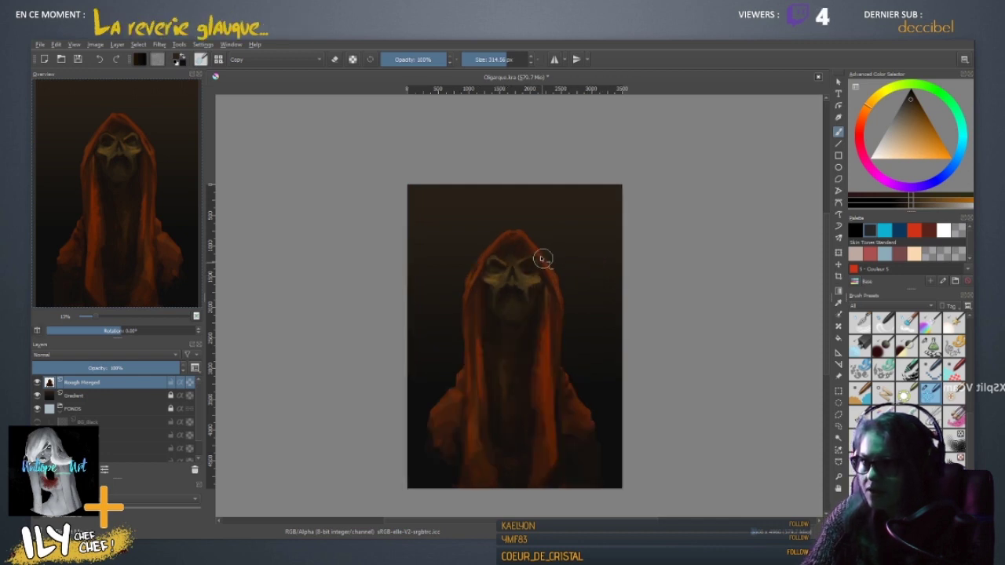
# - Check the painting in mirrored view and narrow the figure at the hood with a perspective transform of the whole layer
pyautogui.press('m')
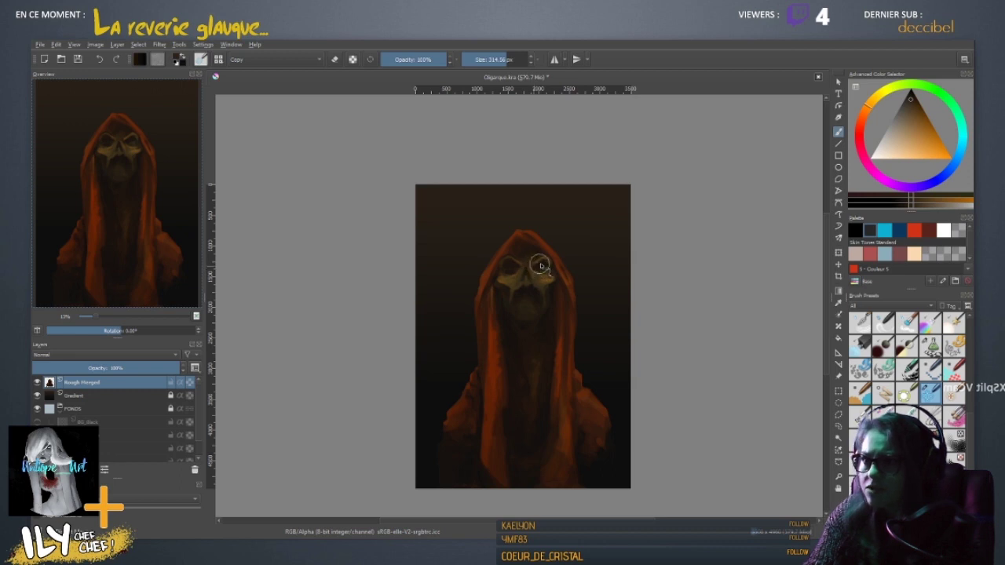
pyautogui.press('m')
pyautogui.press('m')
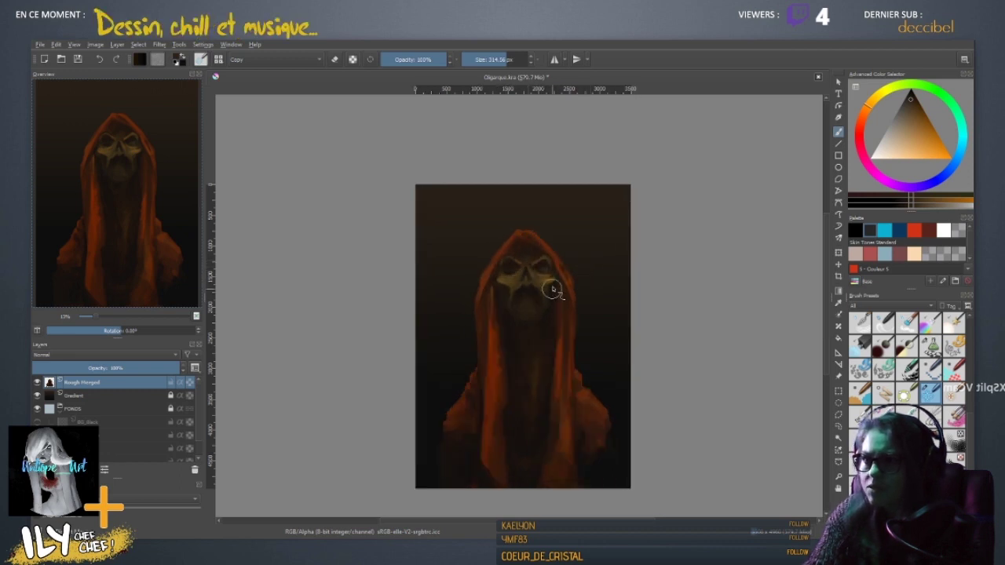
pyautogui.press('m')
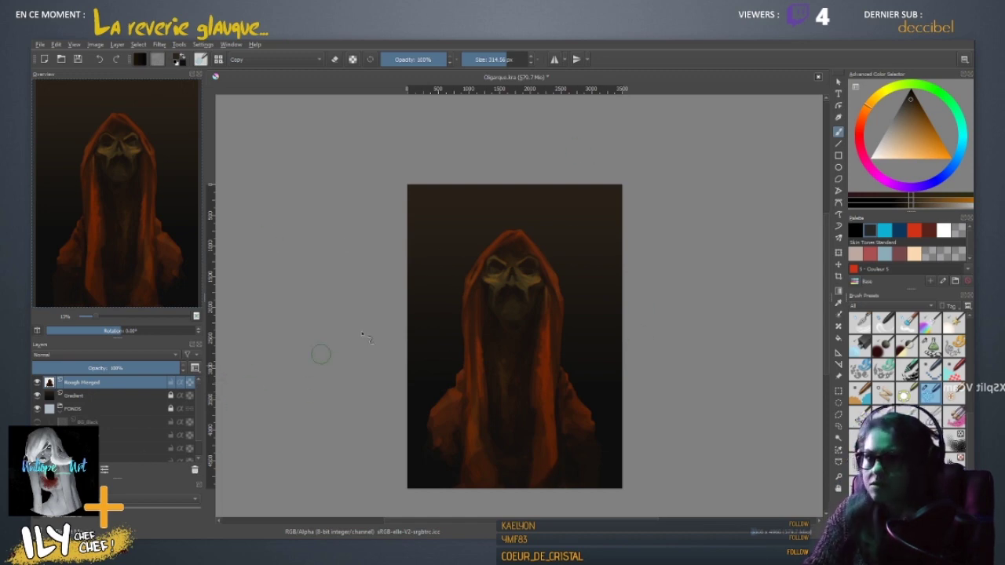
pyautogui.click(838, 252)
pyautogui.moveTo(510, 207); pyautogui.dragTo(506, 207)
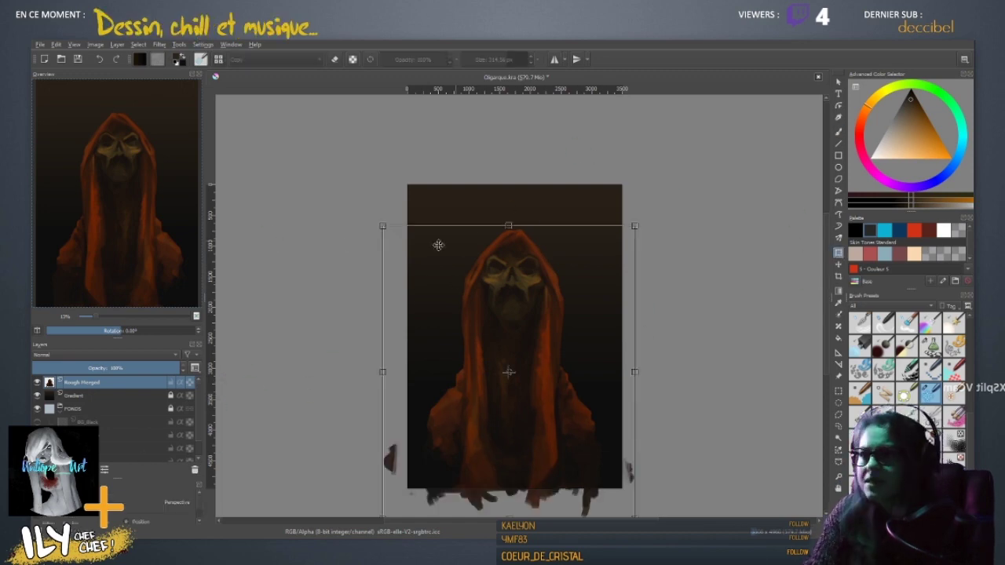
pyautogui.hotkey('ctrl', 'z')
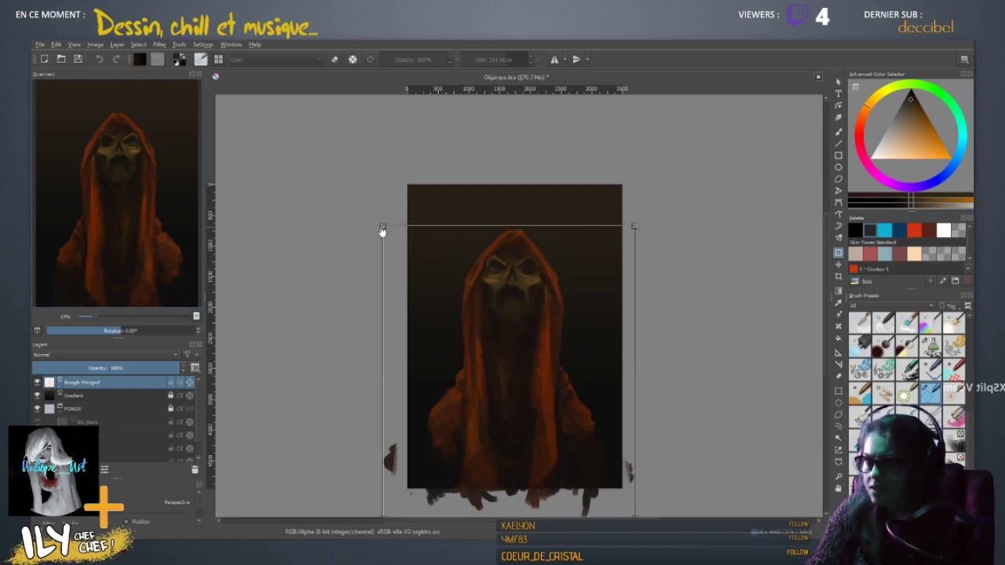
pyautogui.moveTo(382, 230); pyautogui.dragTo(397, 226)
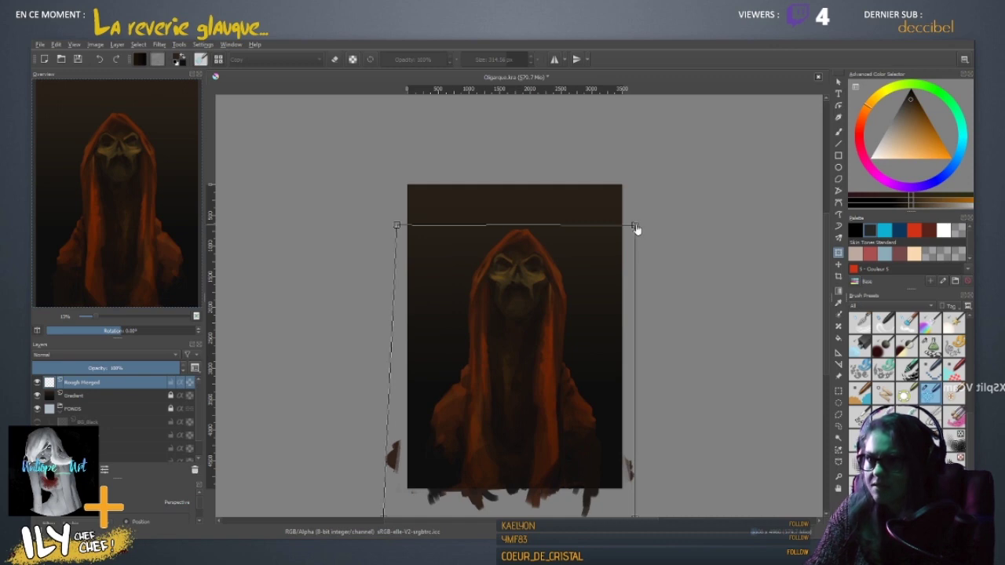
pyautogui.moveTo(636, 227); pyautogui.dragTo(630, 230)
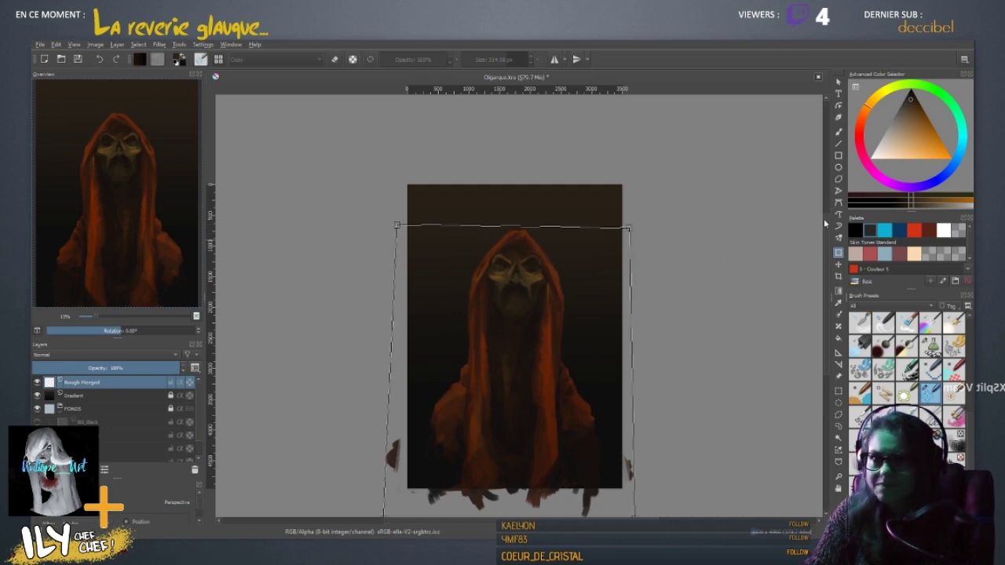
pyautogui.scroll(-1, 730, 204)
pyautogui.press('Return')
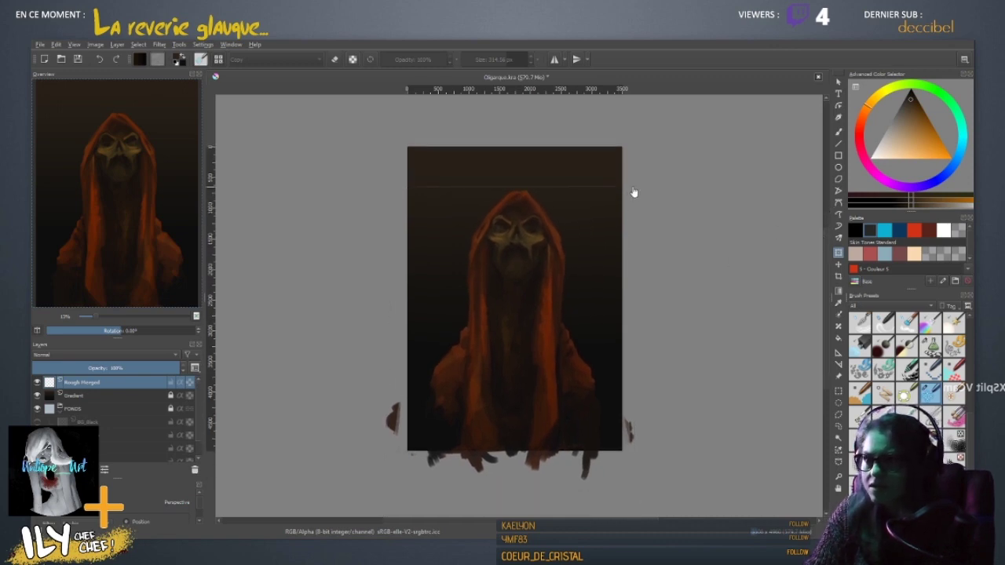
# - Widen the figure slightly at the base within the perspective transform and shift it a little sideways to recentre it
pyautogui.click(635, 192)
pyautogui.moveTo(638, 486); pyautogui.dragTo(645, 487)
pyautogui.press('Return')
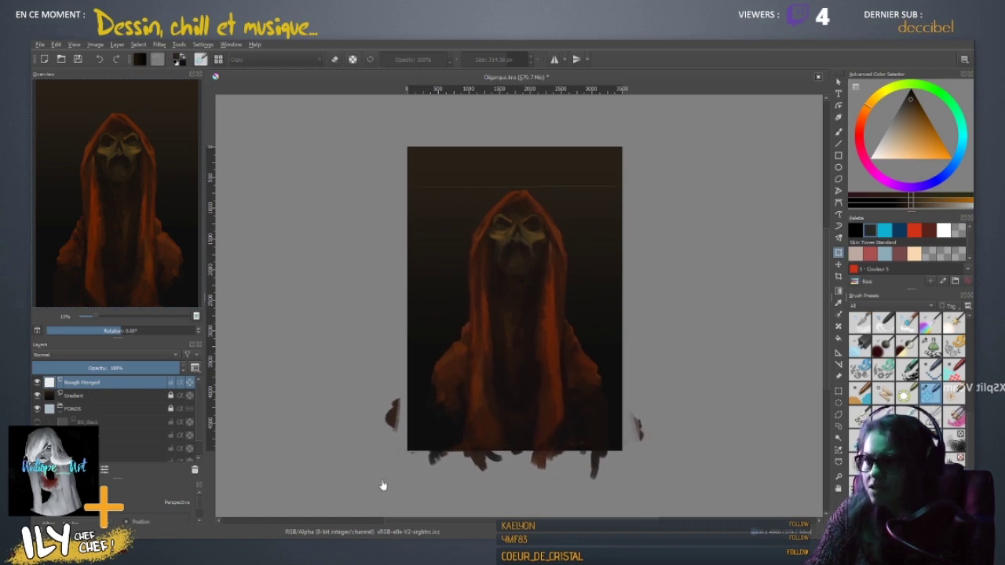
pyautogui.click(379, 487)
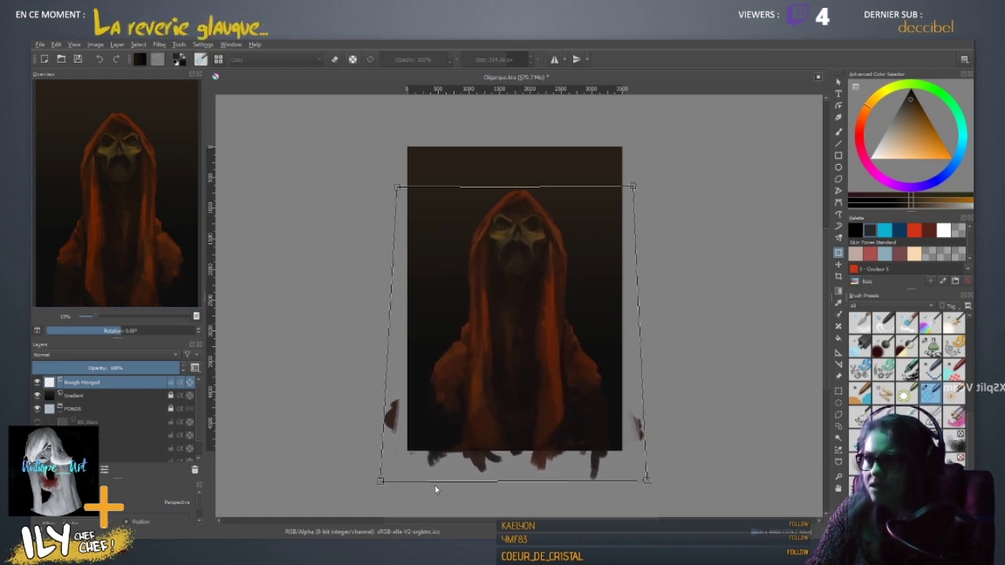
pyautogui.moveTo(646, 480); pyautogui.dragTo(649, 480)
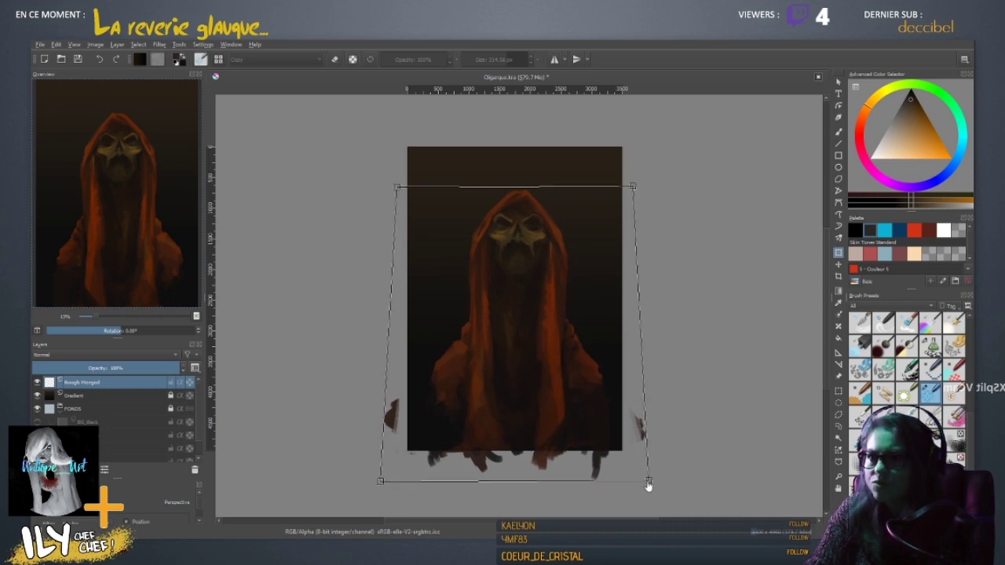
pyautogui.moveTo(548, 402); pyautogui.dragTo(545, 401)
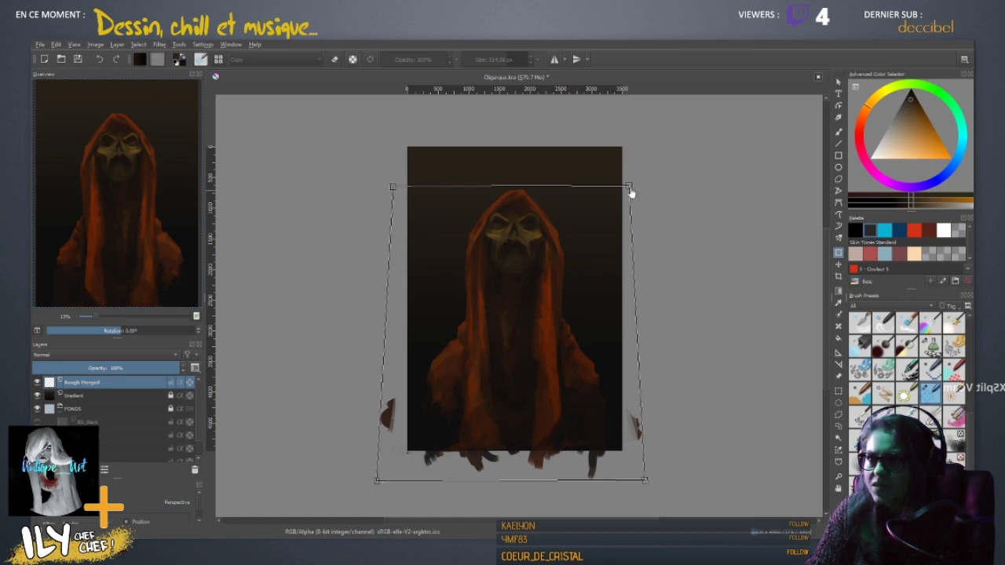
# - Fine-tune the upper corners of the perspective transform, check the balance in mirrored view and apply the transform
pyautogui.moveTo(630, 192); pyautogui.dragTo(631, 190)
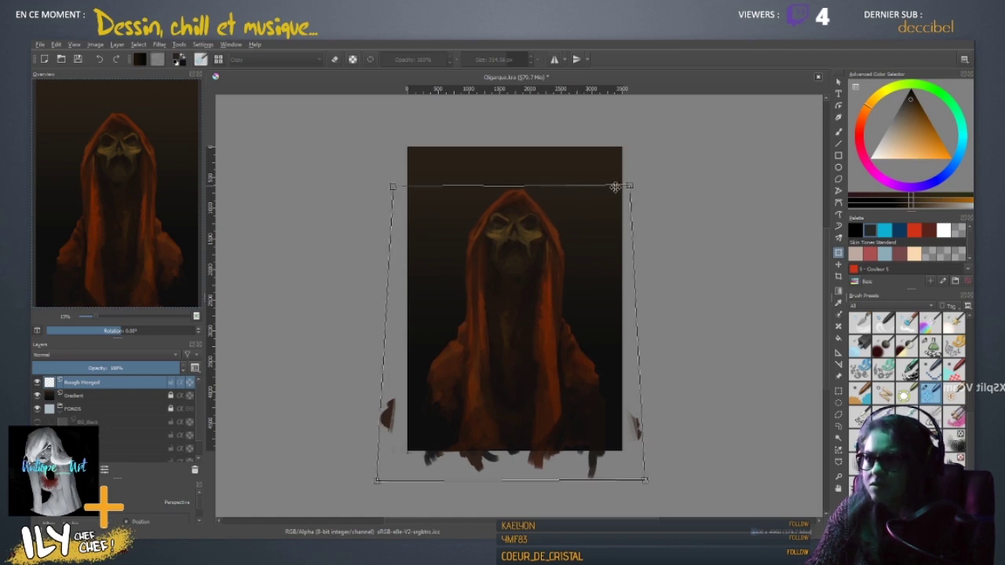
pyautogui.moveTo(397, 190); pyautogui.dragTo(395, 188)
pyautogui.moveTo(631, 189); pyautogui.dragTo(627, 190)
pyautogui.press('m')
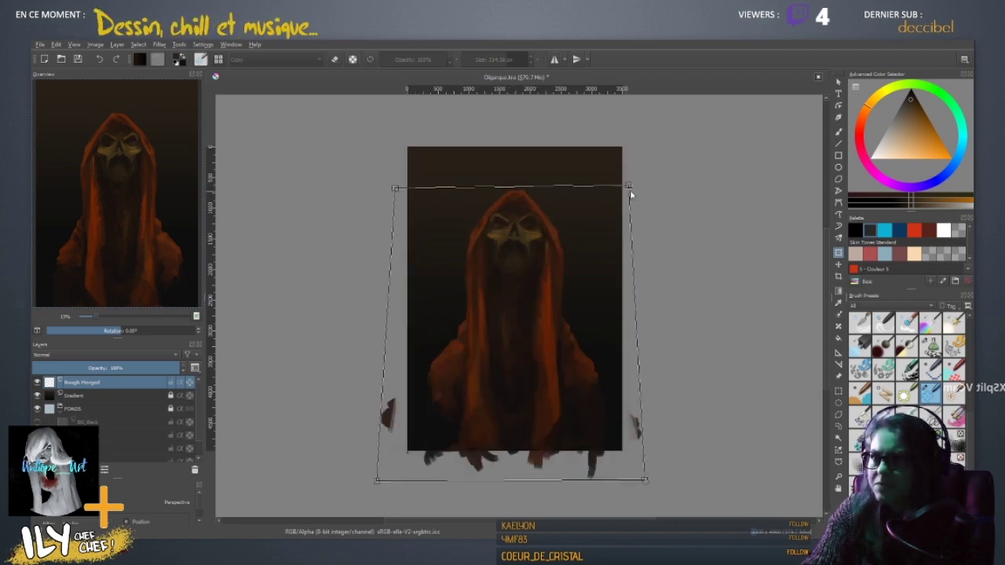
pyautogui.press('m')
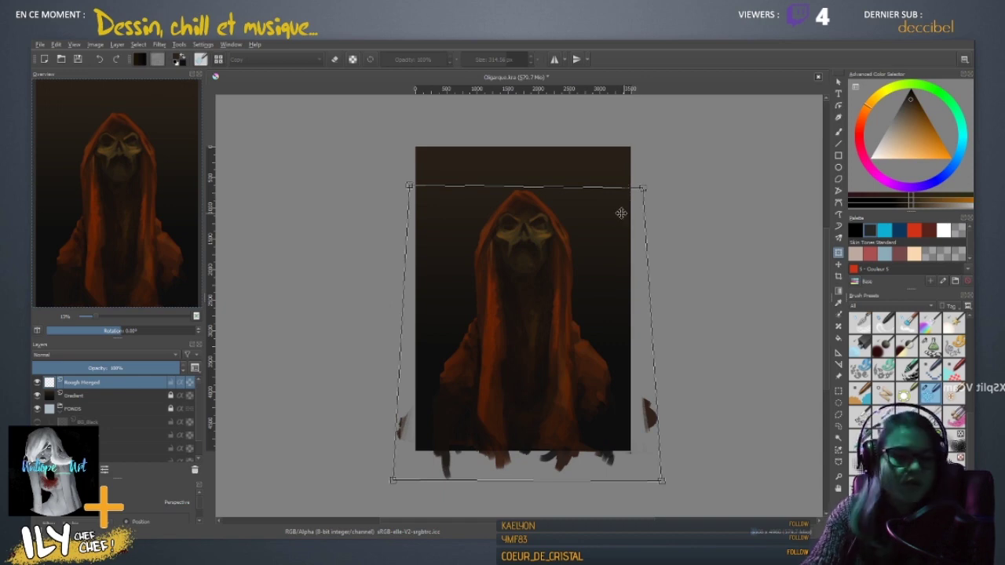
pyautogui.press('Return')
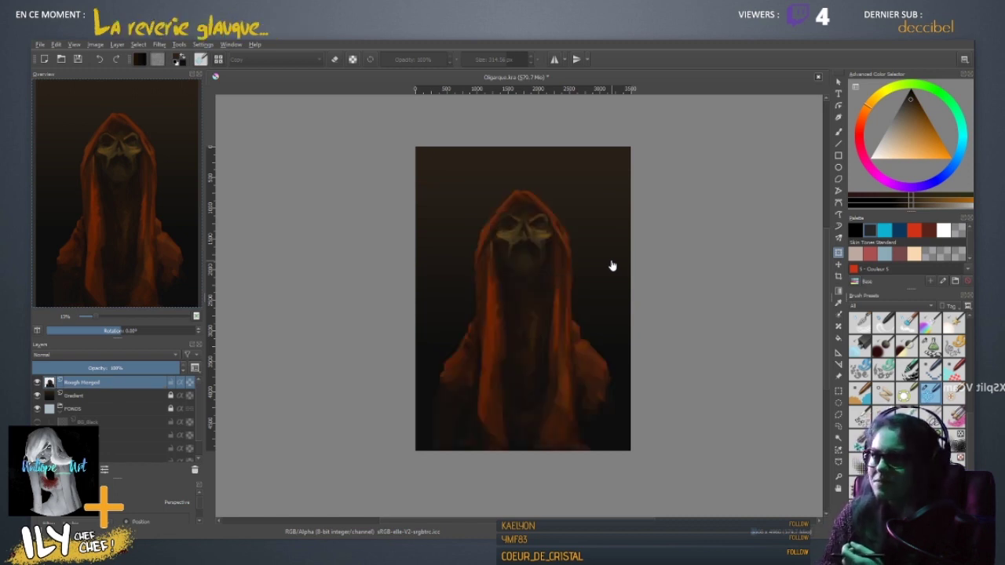
# - Examine the transformed skull and hood up close and compare them with the whole figure
pyautogui.hotkey('ctrl', '+')
pyautogui.hotkey('ctrl', '+')
pyautogui.hotkey('ctrl', '+')
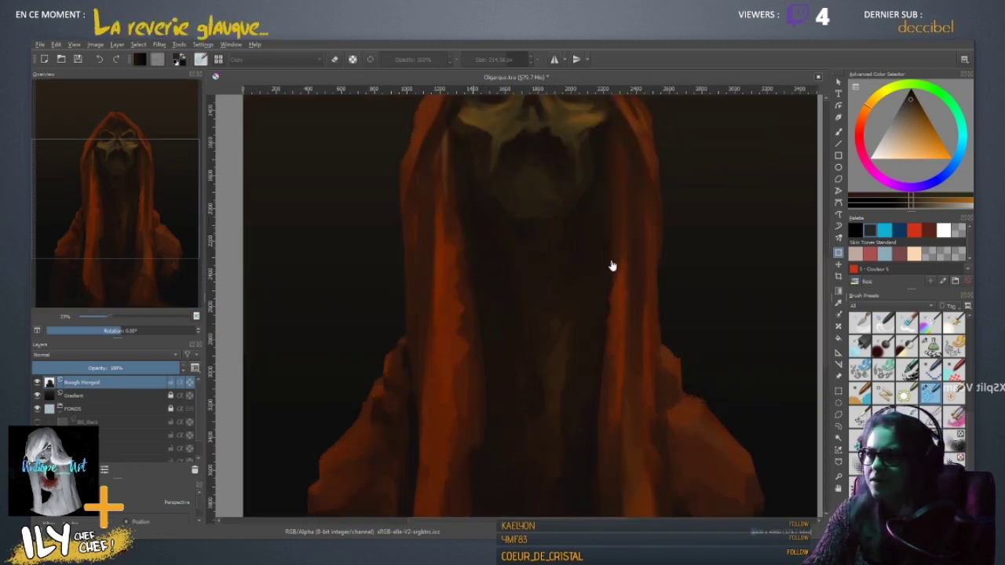
pyautogui.moveTo(523, 209); pyautogui.dragTo(511, 403)
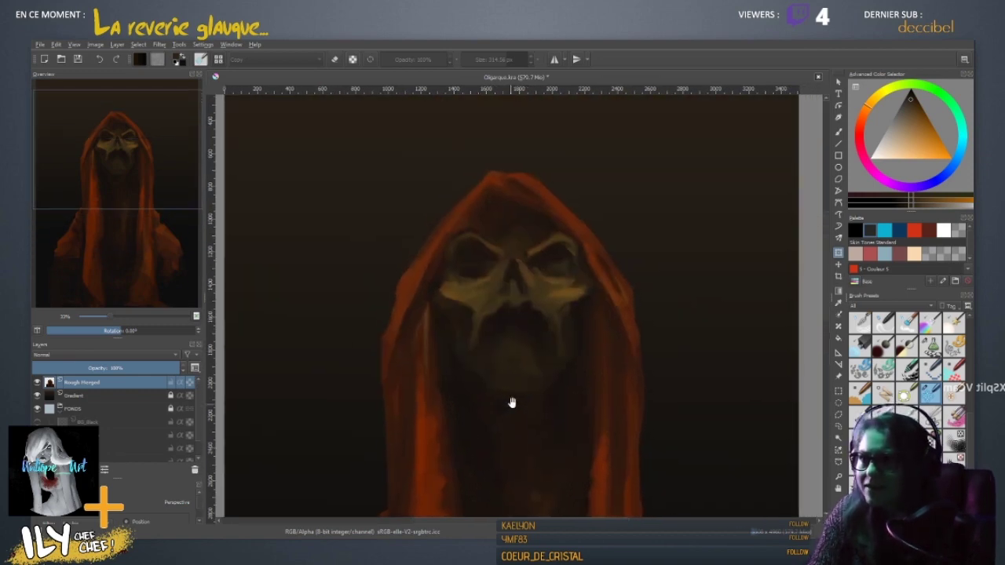
pyautogui.press('-')
pyautogui.press('-')
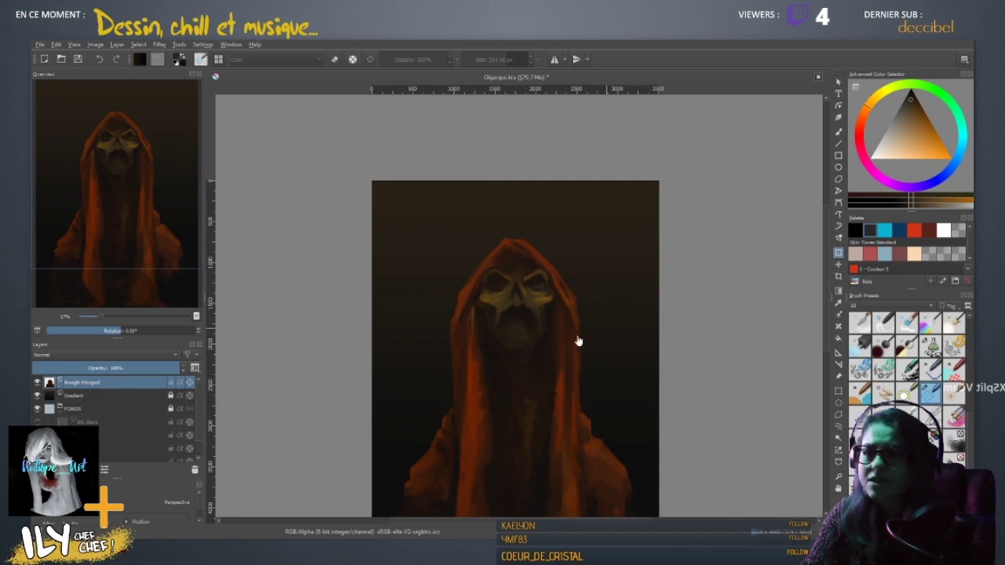
pyautogui.moveTo(518, 395); pyautogui.dragTo(518, 352)
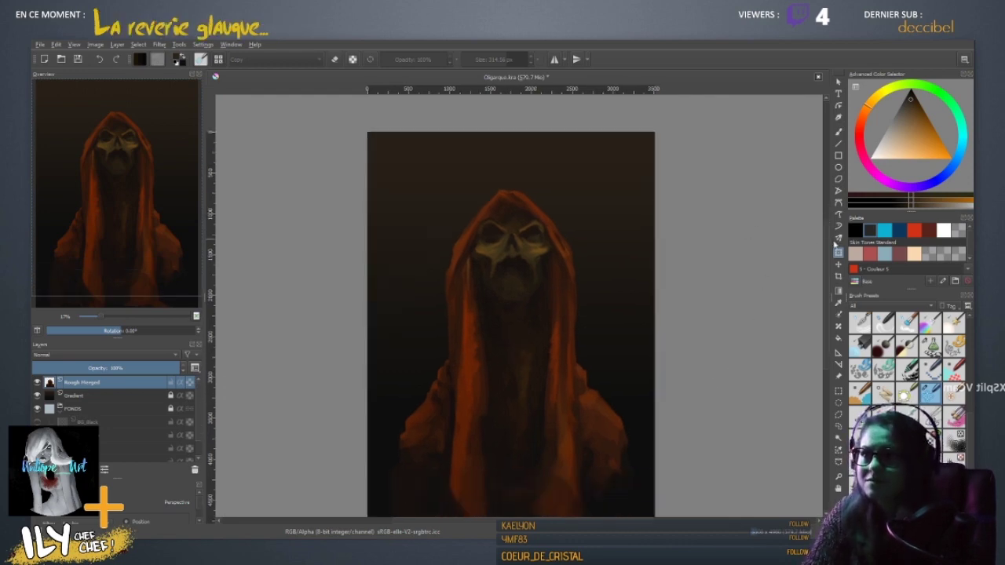
# - Choose a saturated orange as the painting colour and return to the brush
pyautogui.moveTo(923, 143)
pyautogui.mouseDown()
pyautogui.moveTo(933, 140)
pyautogui.moveTo(929, 127)
pyautogui.moveTo(932, 140)
pyautogui.mouseUp()
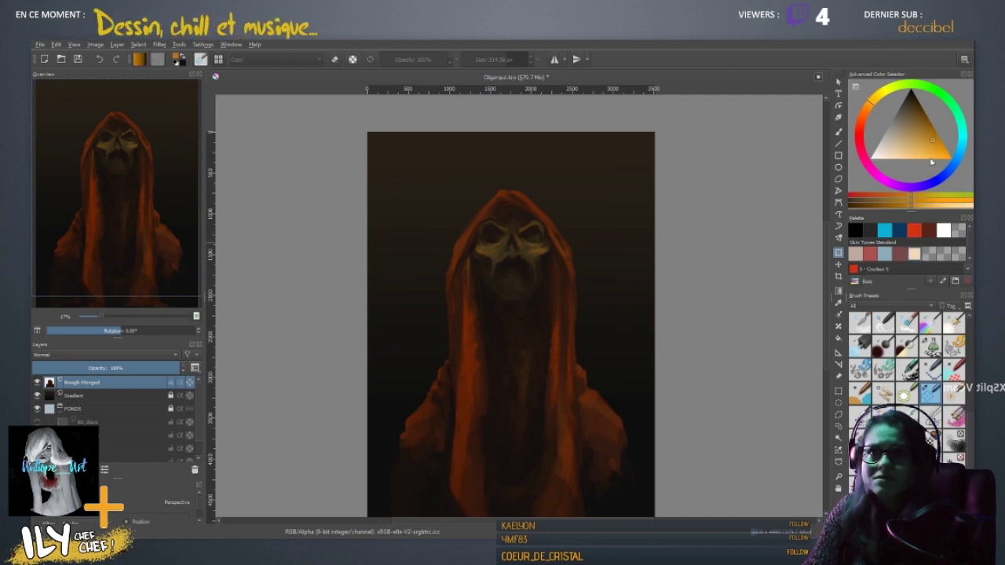
pyautogui.click(867, 115)
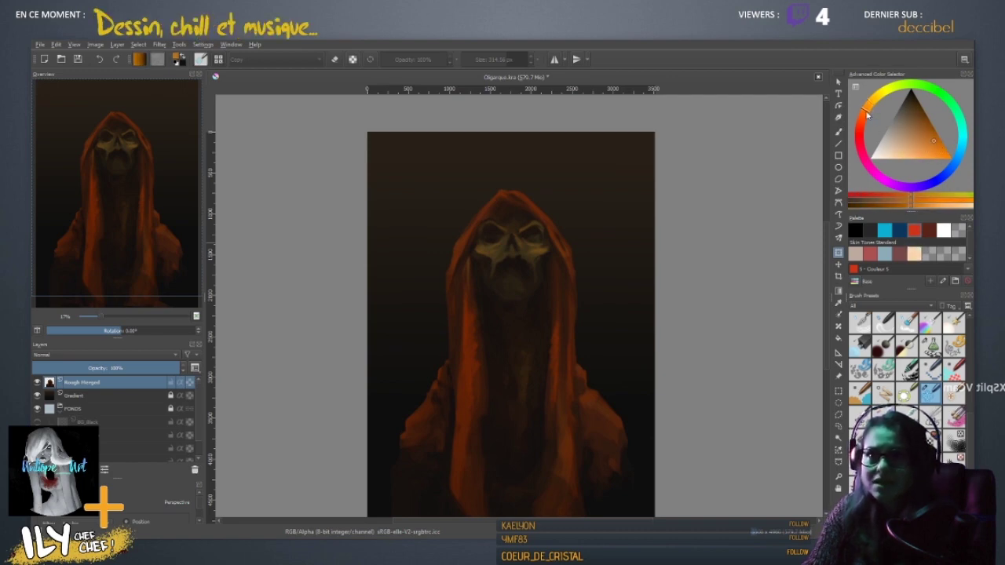
pyautogui.moveTo(867, 110); pyautogui.dragTo(868, 107)
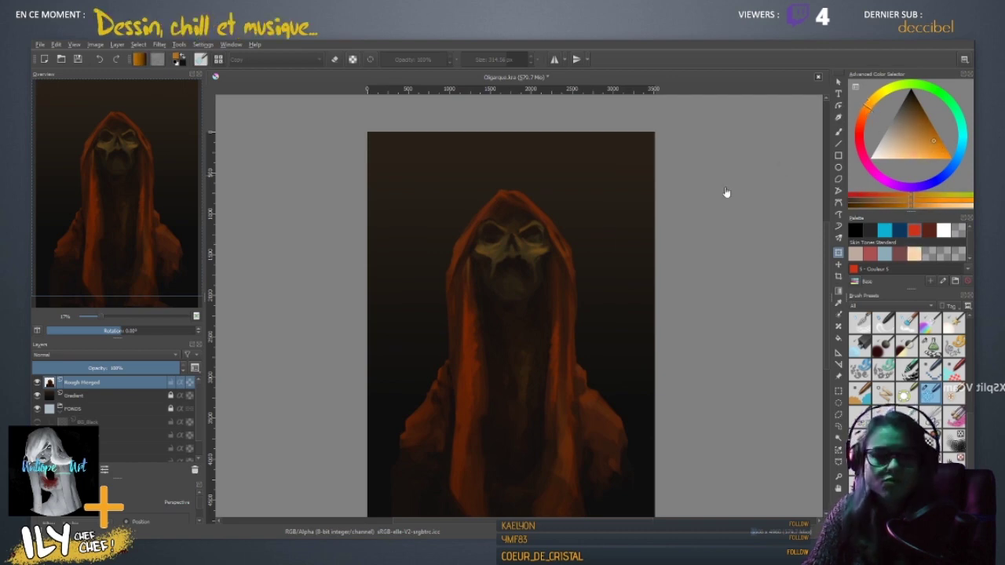
pyautogui.press('b')
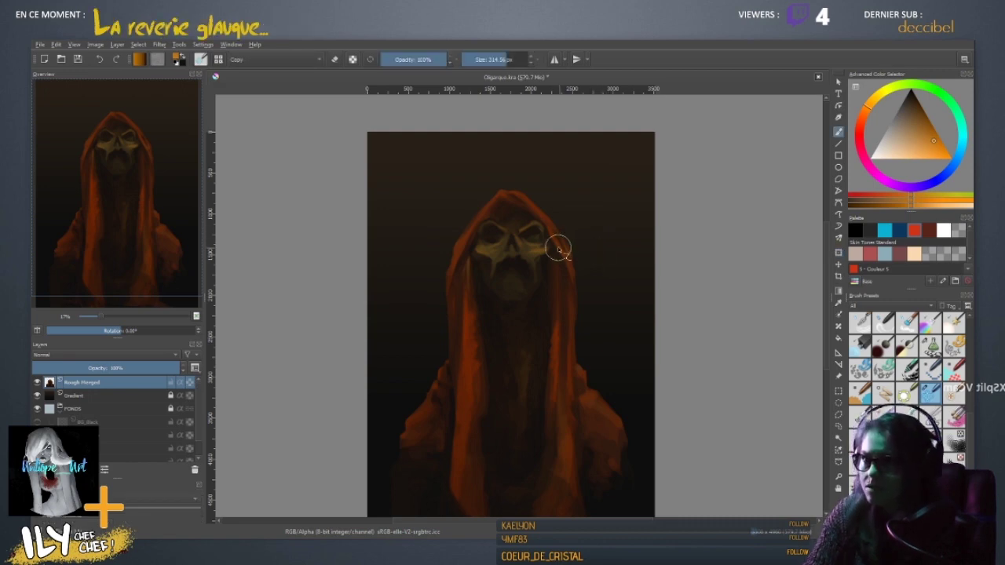
pyautogui.click(595, 424)
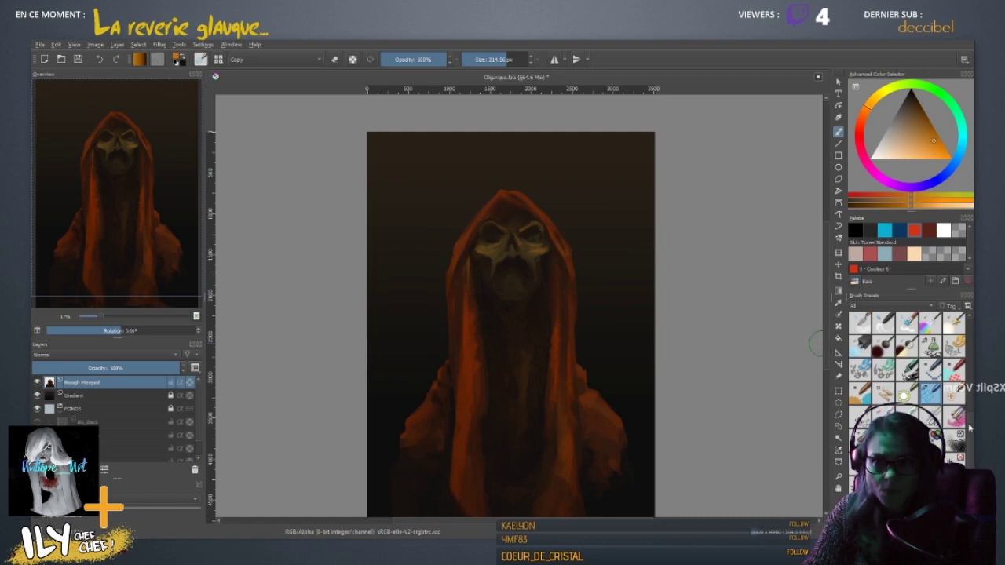
# - Switch to a smaller brush preset with eraser mode off, try an orange stroke on the hood's edge and undo it
pyautogui.scroll(-5, 970, 428)
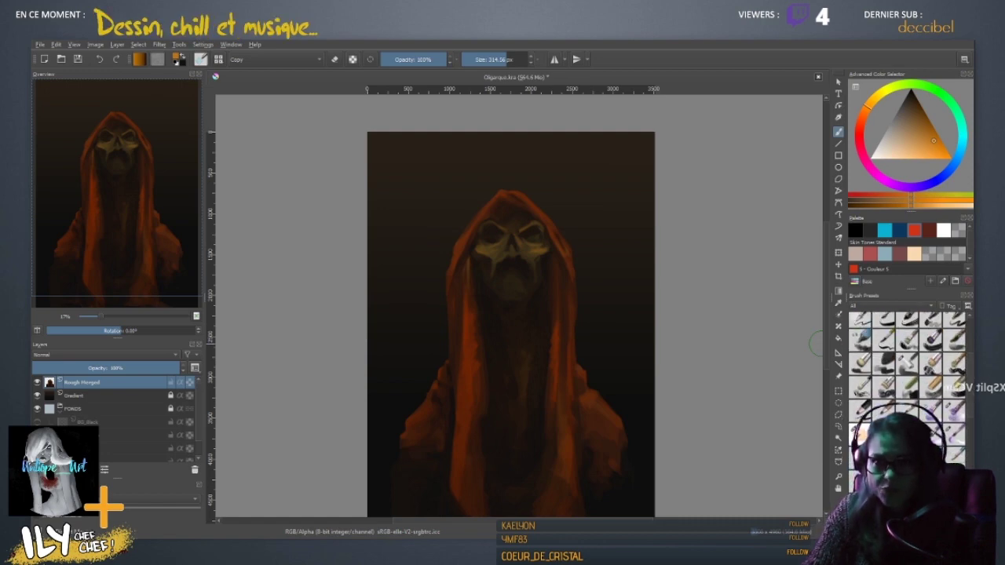
pyautogui.click(907, 372)
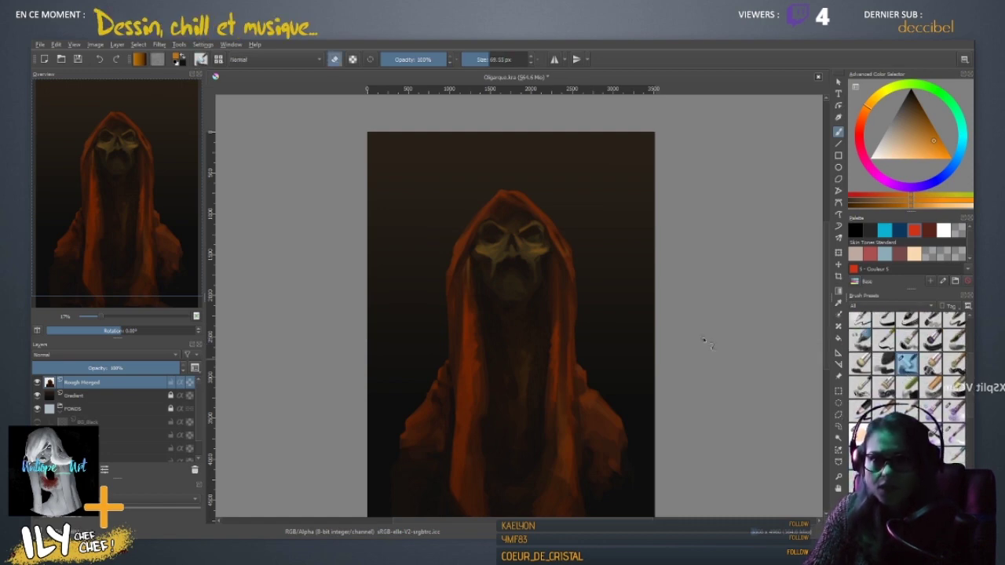
pyautogui.keyDown('ctrl'); pyautogui.click(519, 226); pyautogui.keyUp('ctrl')
pyautogui.press('e')
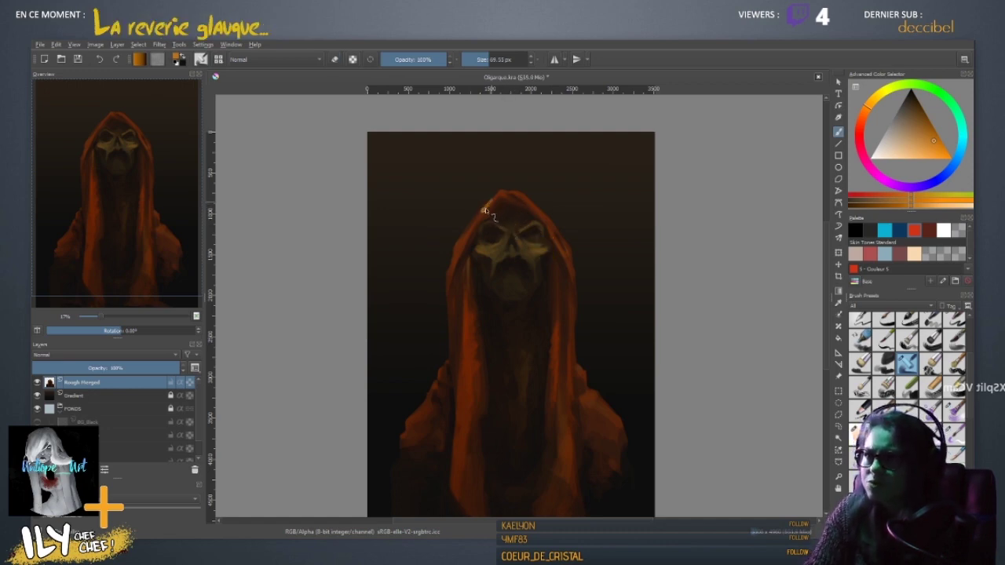
pyautogui.moveTo(486, 210); pyautogui.dragTo(489, 207)
pyautogui.hotkey('ctrl', 'z')
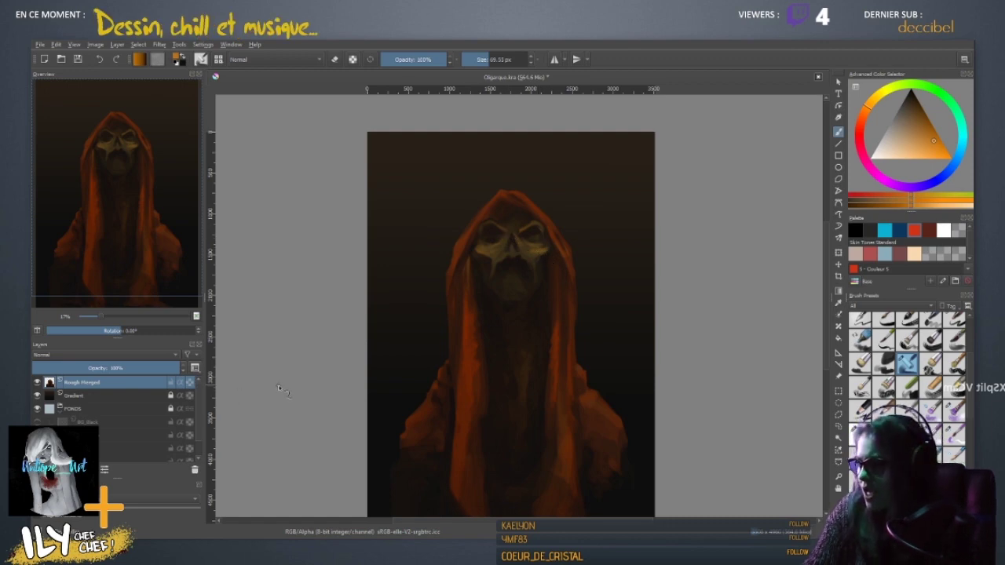
# - Darken the top of the skull's forehead with dark brown and near-black tones sampled from the painting, adjusting the brush size between strokes
pyautogui.keyDown('ctrl'); pyautogui.click(508, 226); pyautogui.keyUp('ctrl')
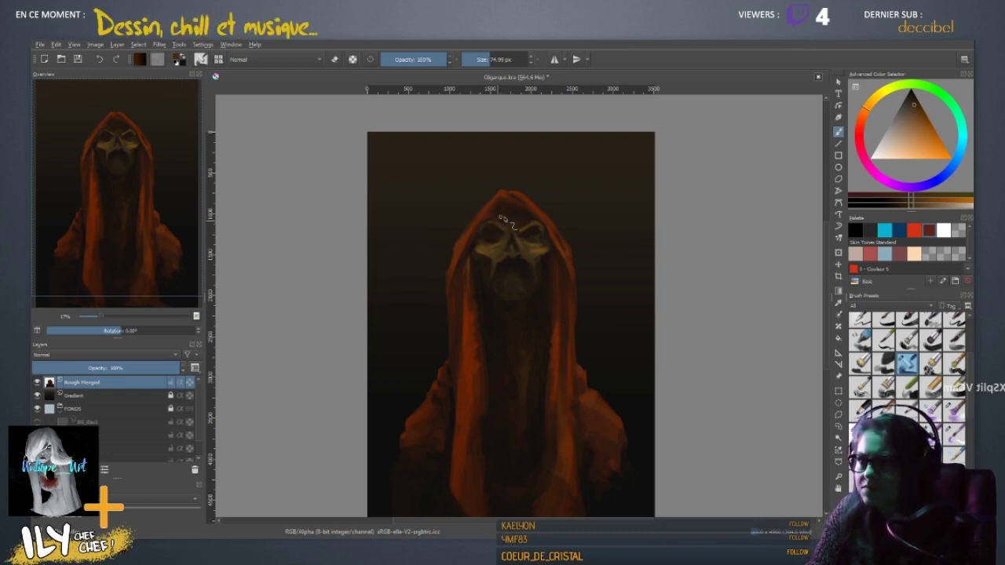
pyautogui.keyDown('shift'); pyautogui.moveTo(513, 224); pyautogui.dragTo(515, 223); pyautogui.keyUp('shift')
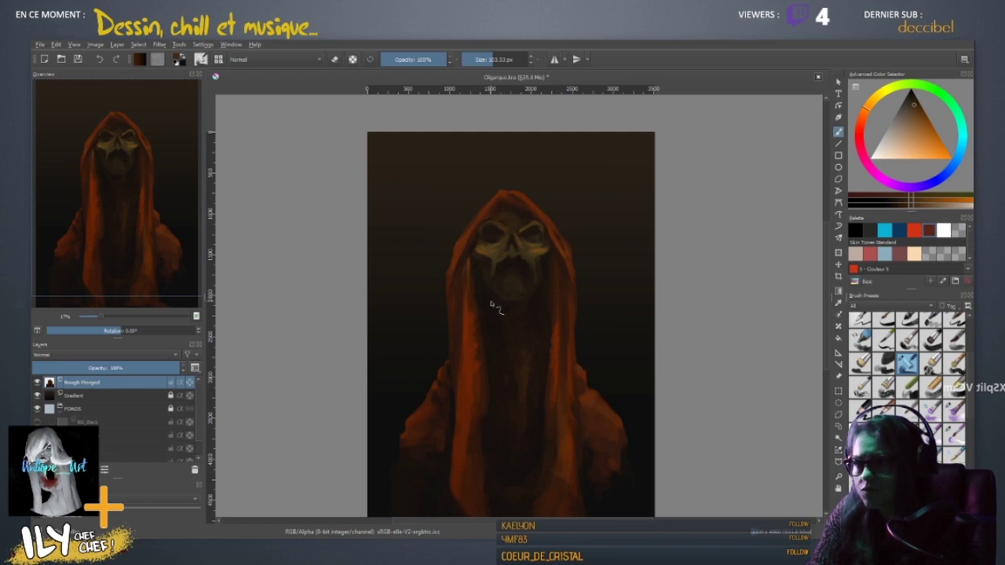
pyautogui.press('d')
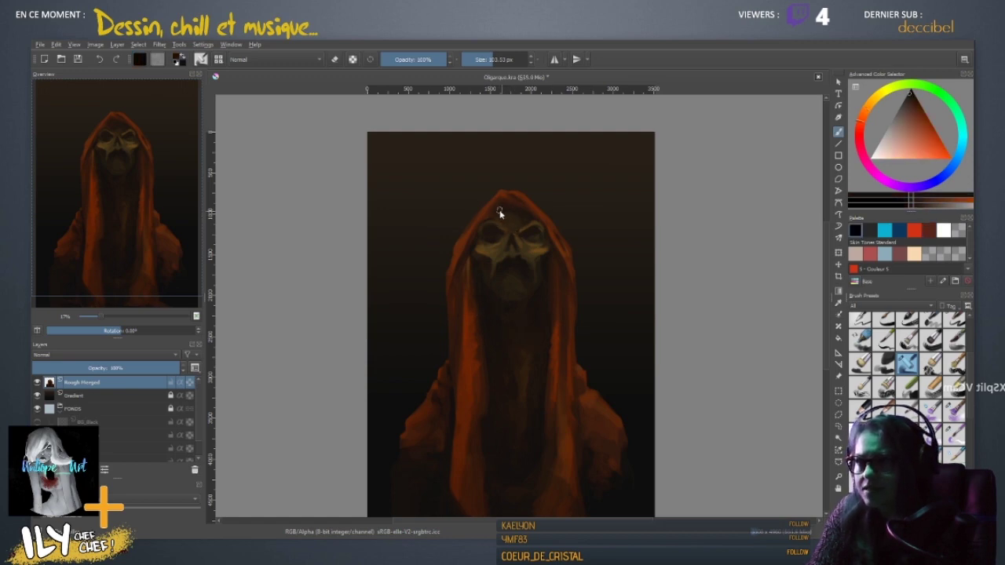
pyautogui.keyDown('shift'); pyautogui.moveTo(498, 216); pyautogui.dragTo(493, 219); pyautogui.keyUp('shift')
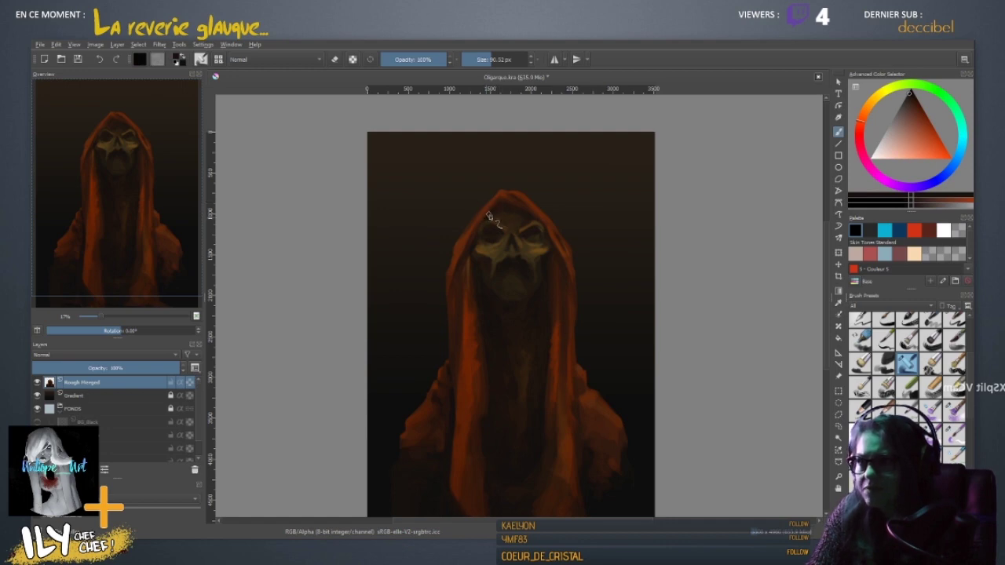
pyautogui.keyDown('ctrl'); pyautogui.click(507, 211); pyautogui.keyUp('ctrl')
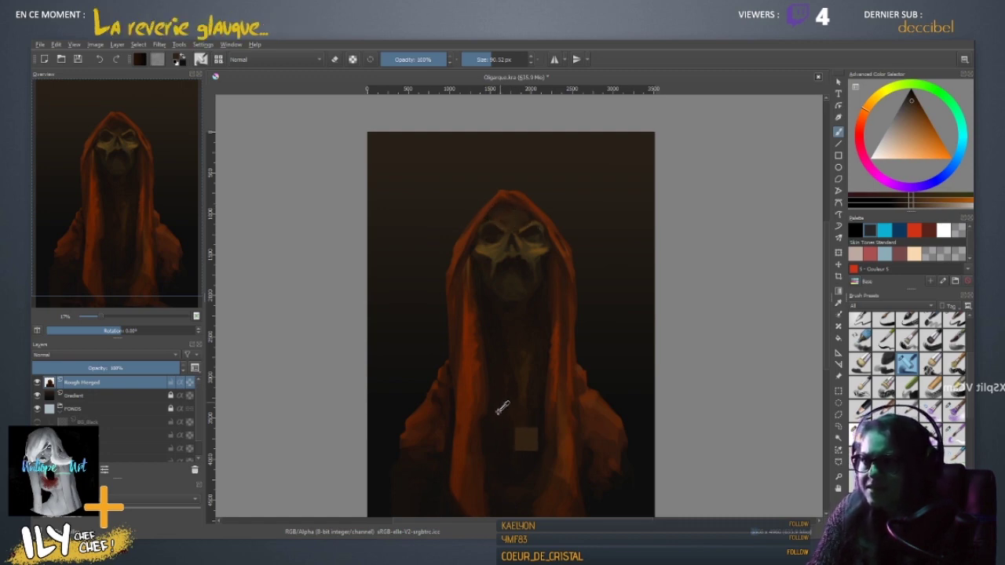
# - Deepen the shadow between forehead and hood with near-black, trying a smaller and a larger brush of about 111 px
pyautogui.press('d')
pyautogui.press('[')
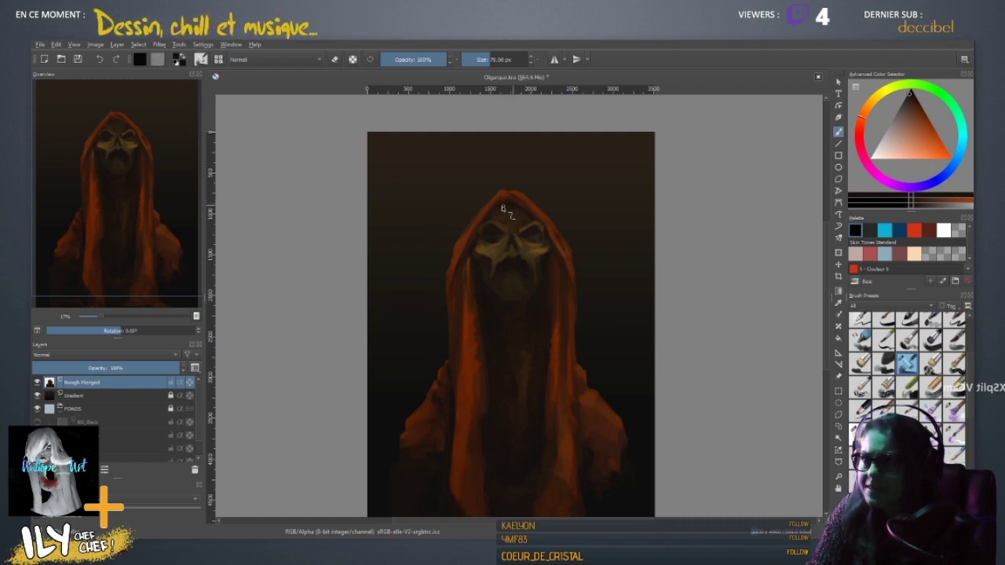
pyautogui.press(']')
pyautogui.press(']')
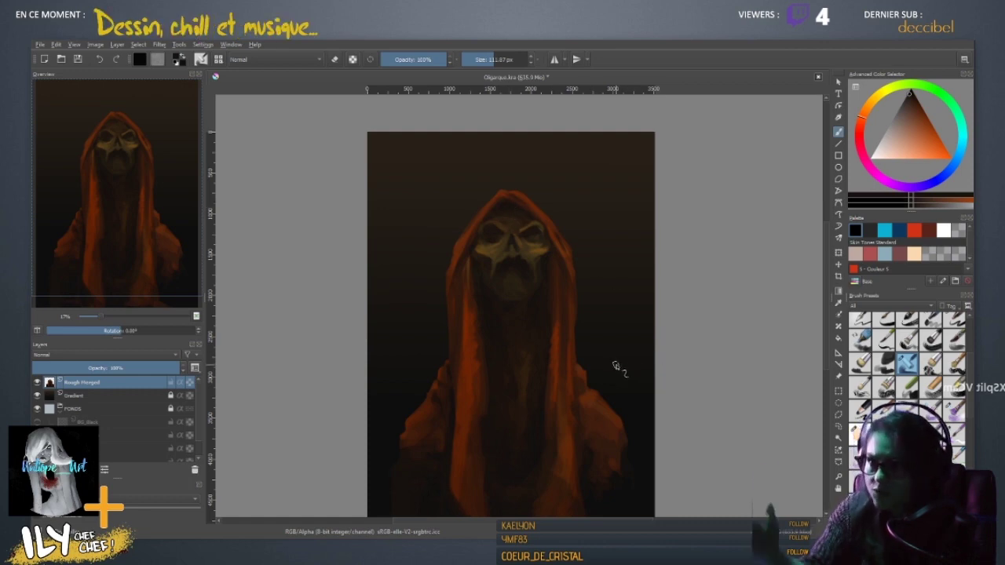
# - Mirror the canvas view and look through the brush presets, settling on a textured brush with Normal blending
pyautogui.press('m')
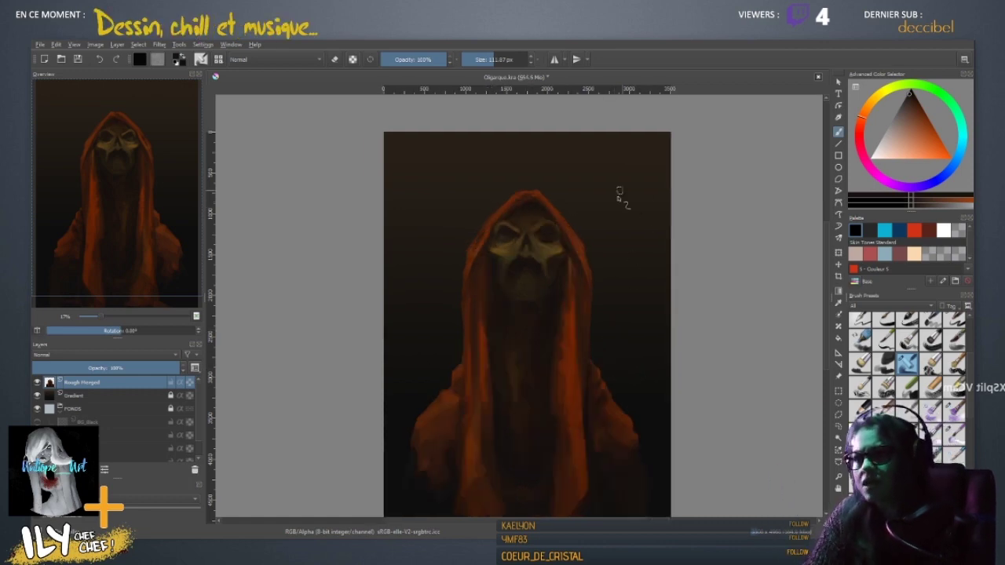
pyautogui.moveTo(966, 381); pyautogui.dragTo(967, 436)
pyautogui.click(930, 444)
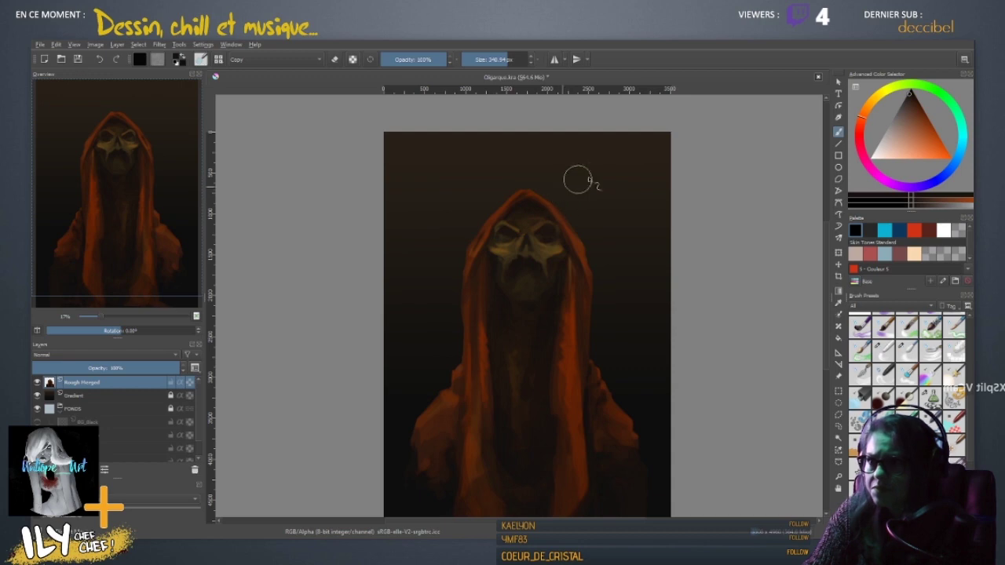
pyautogui.press('m')
pyautogui.hscroll(-1, 594, 174)
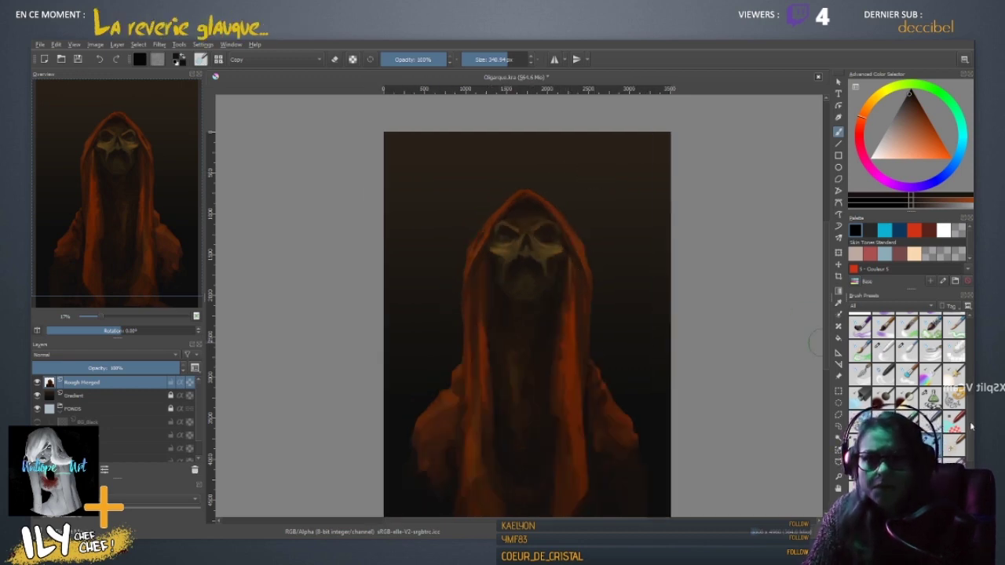
pyautogui.moveTo(972, 426); pyautogui.dragTo(973, 354)
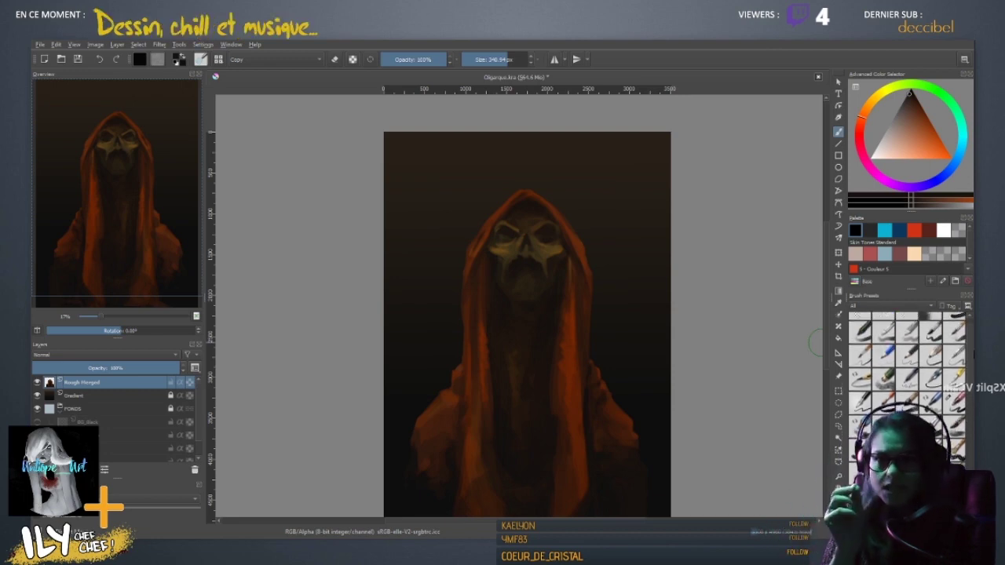
pyautogui.scroll(-2, 942, 388)
pyautogui.click(949, 386)
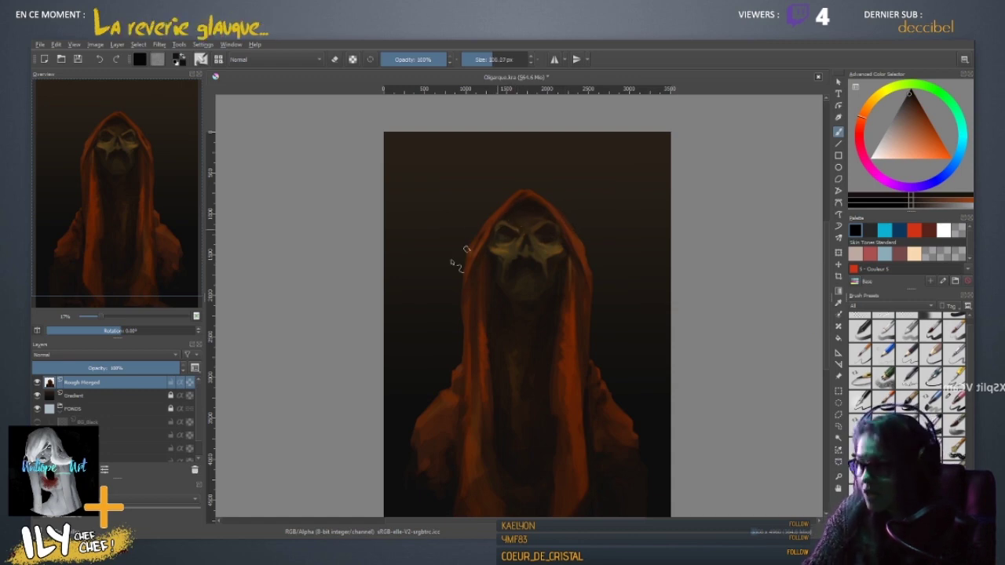
# - Repaint the skull's brow and eye-socket edges with dark and ochre tones sampled from the face, reducing the brush to 79 px
pyautogui.keyDown('ctrl'); pyautogui.click(515, 225); pyautogui.keyUp('ctrl')
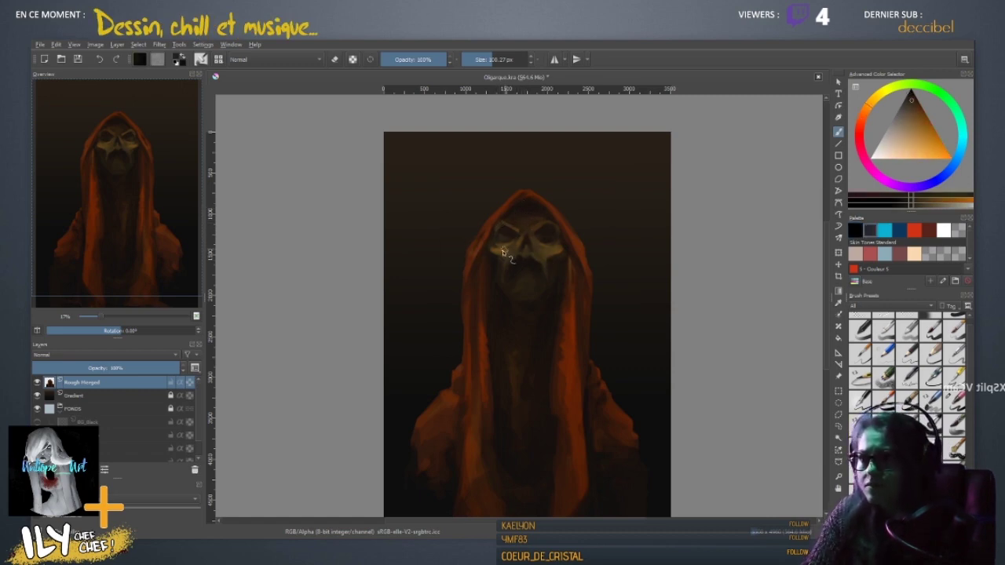
pyautogui.keyDown('ctrl'); pyautogui.click(498, 227); pyautogui.keyUp('ctrl')
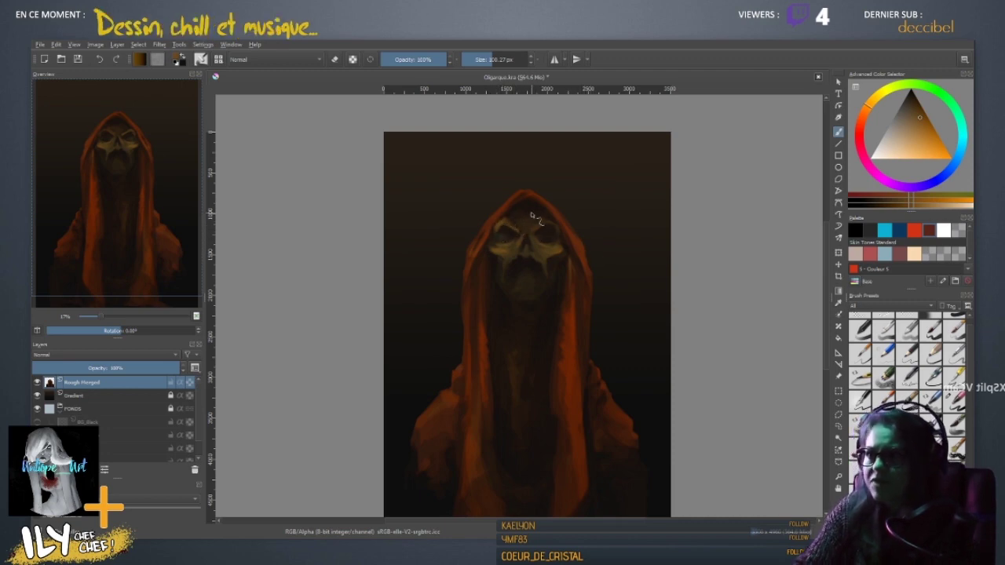
pyautogui.keyDown('ctrl'); pyautogui.click(495, 234); pyautogui.keyUp('ctrl')
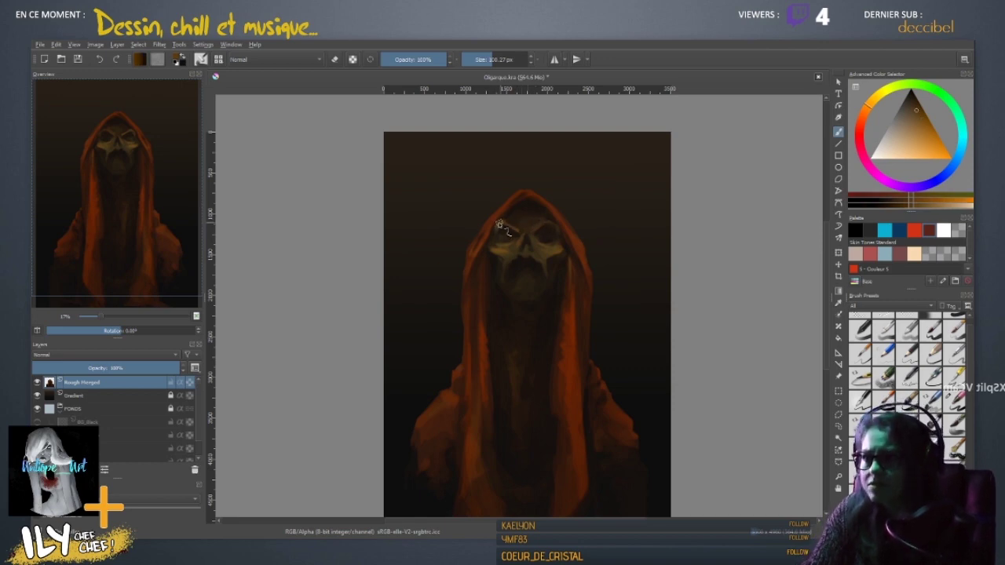
pyautogui.press('[')
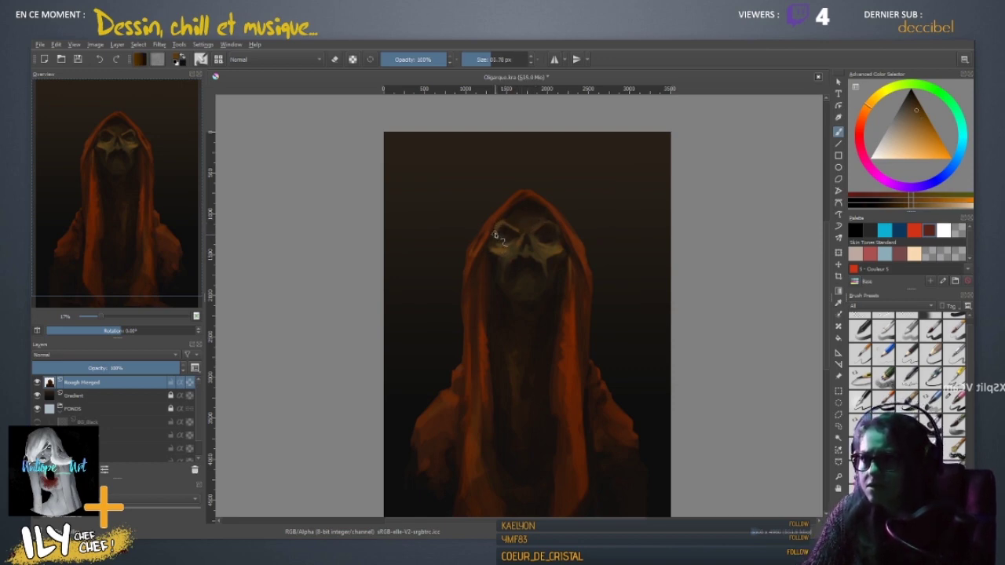
pyautogui.press('[')
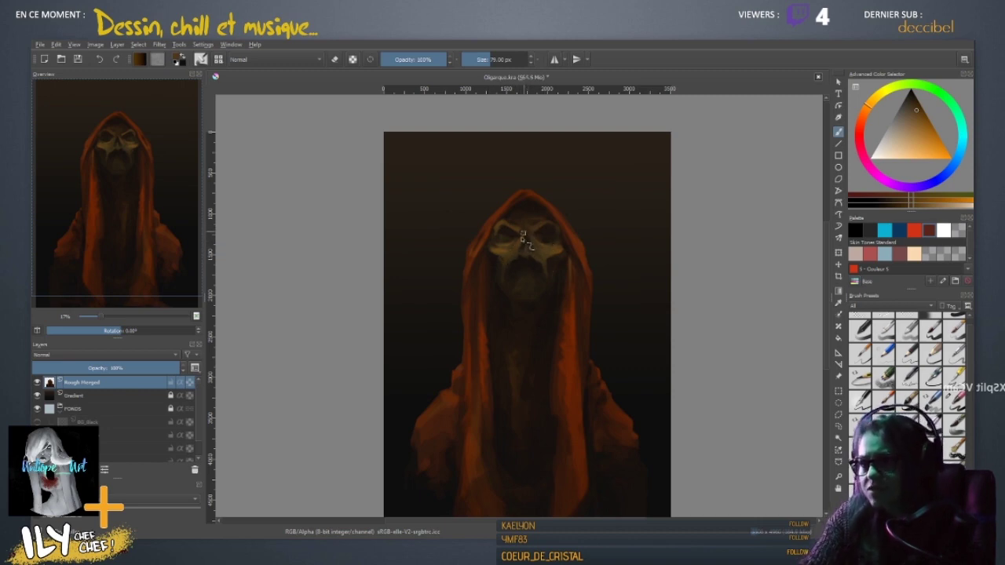
# - Retouch the skull's nose and upper jaw with hood red, dark brown and ochre sampled from the painting
pyautogui.keyDown('ctrl'); pyautogui.click(578, 319); pyautogui.keyUp('ctrl')
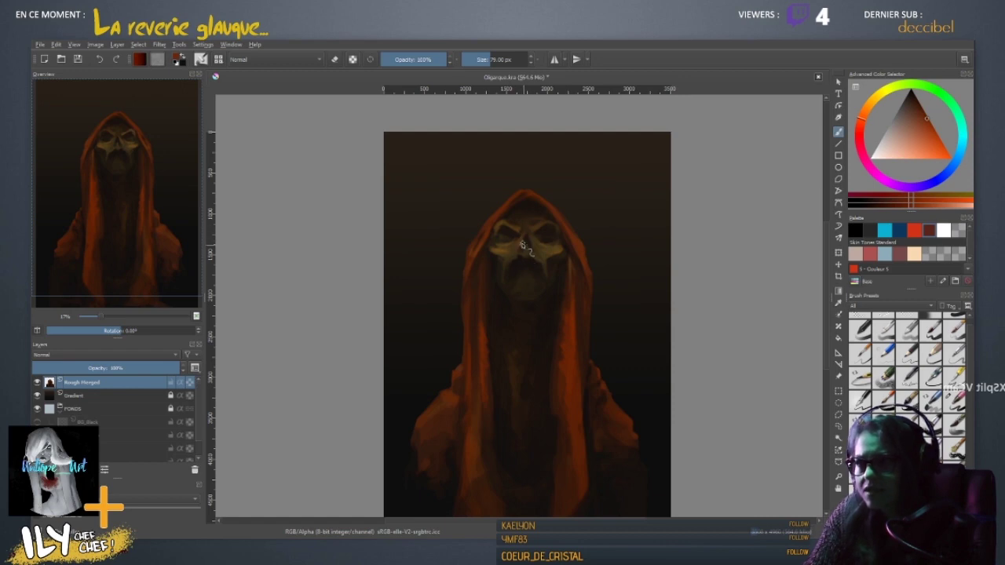
pyautogui.keyDown('ctrl'); pyautogui.click(521, 242); pyautogui.keyUp('ctrl')
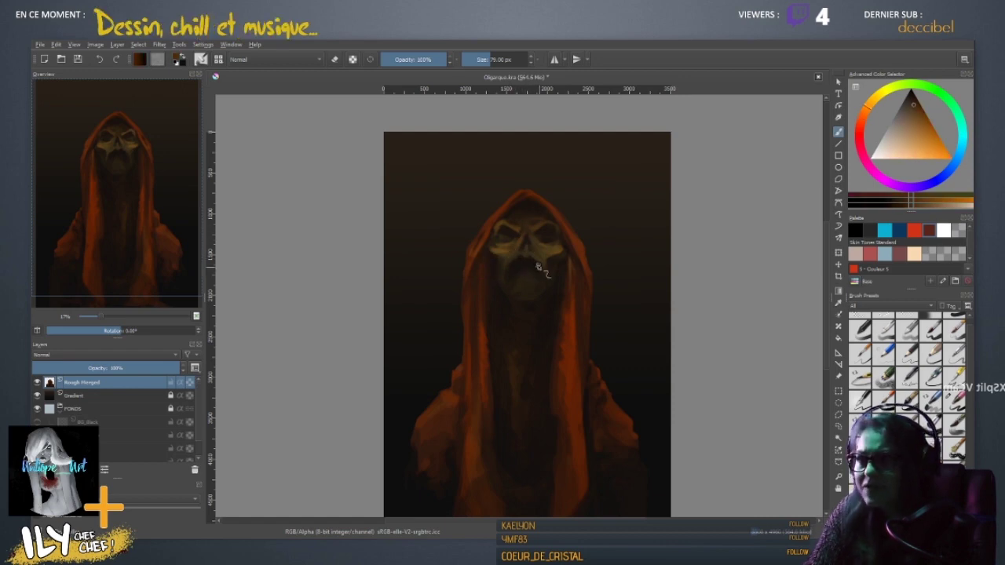
pyautogui.keyDown('ctrl'); pyautogui.click(504, 249); pyautogui.keyUp('ctrl')
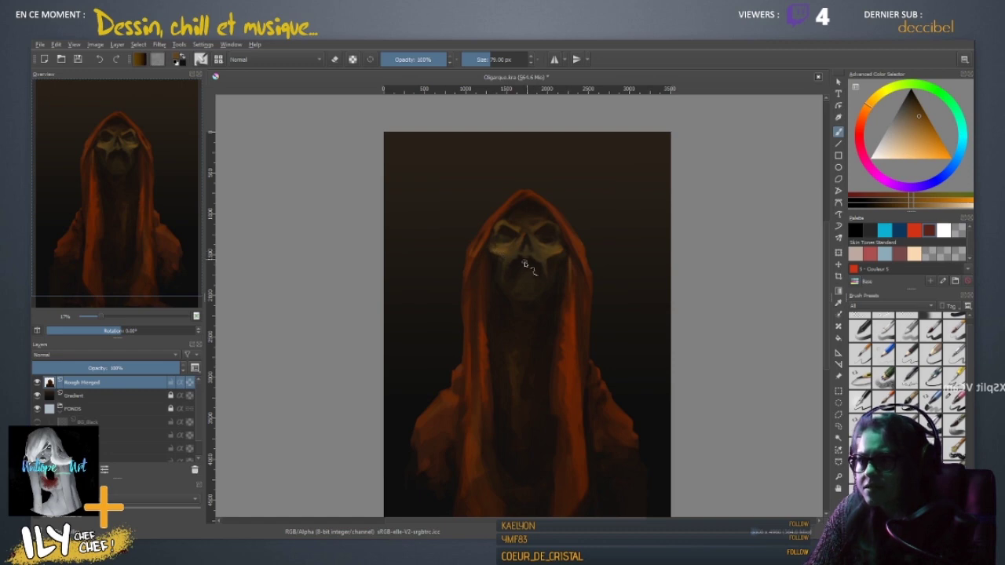
pyautogui.keyDown('ctrl'); pyautogui.click(527, 235); pyautogui.keyUp('ctrl')
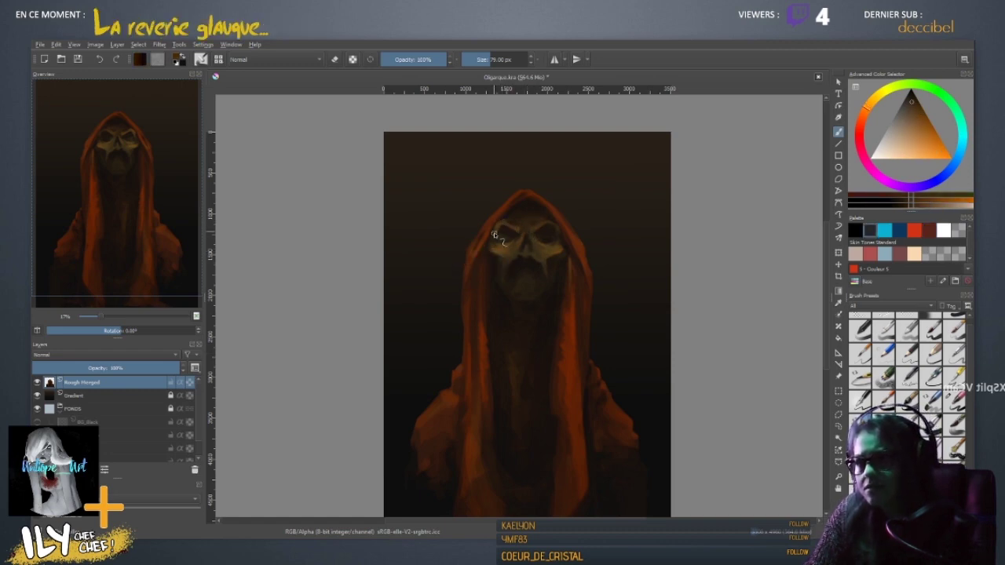
# - Tint the brow and forehead with muted red-browns sampled from the hood and face, resizing the brush up to about 94 px
pyautogui.keyDown('ctrl'); pyautogui.click(576, 348); pyautogui.keyUp('ctrl')
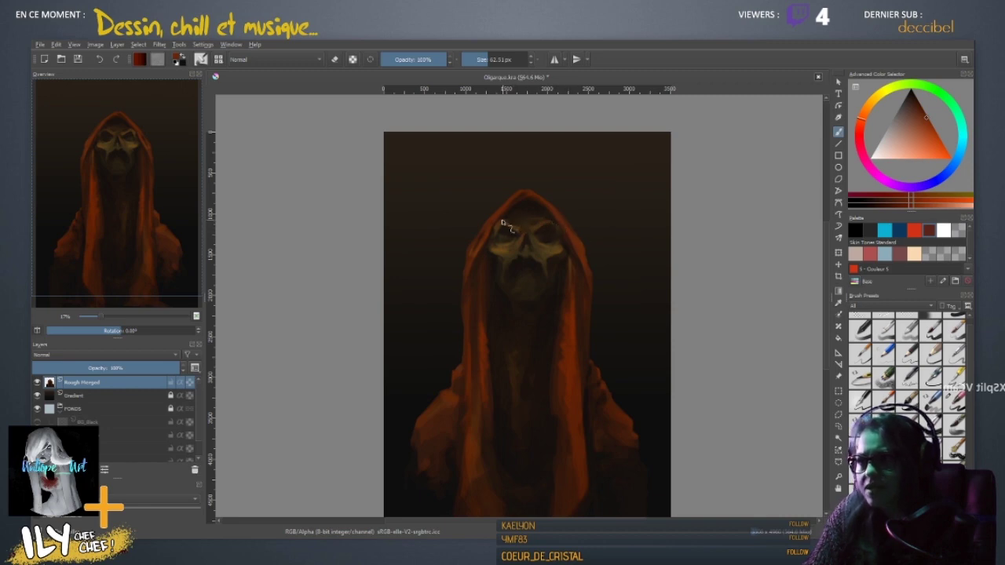
pyautogui.keyDown('ctrl'); pyautogui.click(501, 225); pyautogui.keyUp('ctrl')
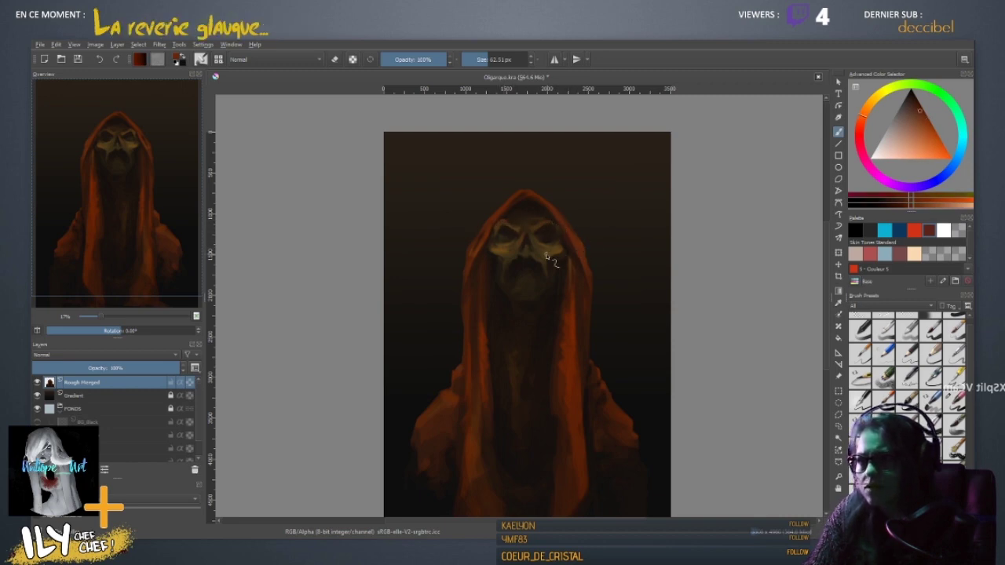
pyautogui.keyDown('ctrl'); pyautogui.click(518, 238); pyautogui.keyUp('ctrl')
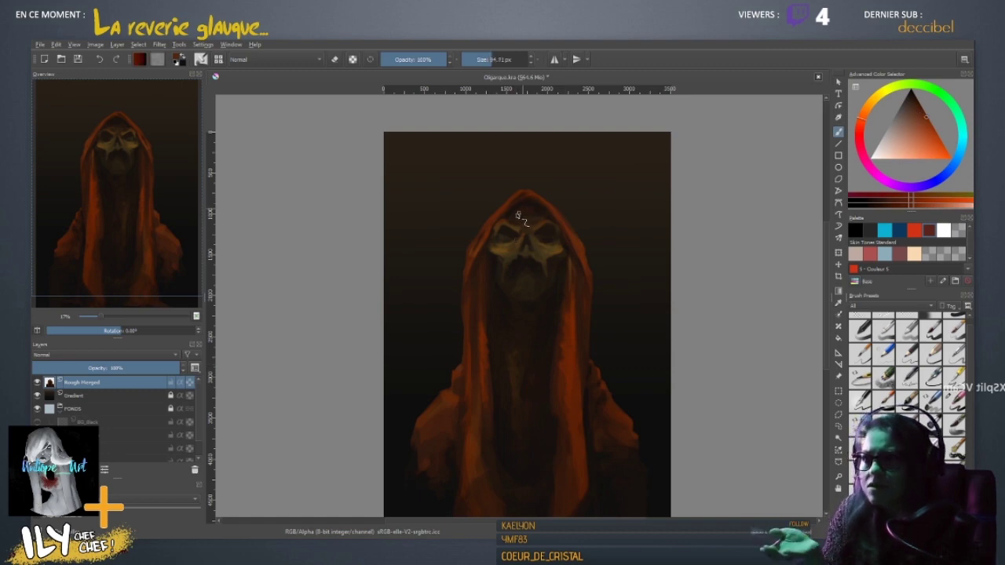
pyautogui.keyDown('ctrl'); pyautogui.click(522, 219); pyautogui.keyUp('ctrl')
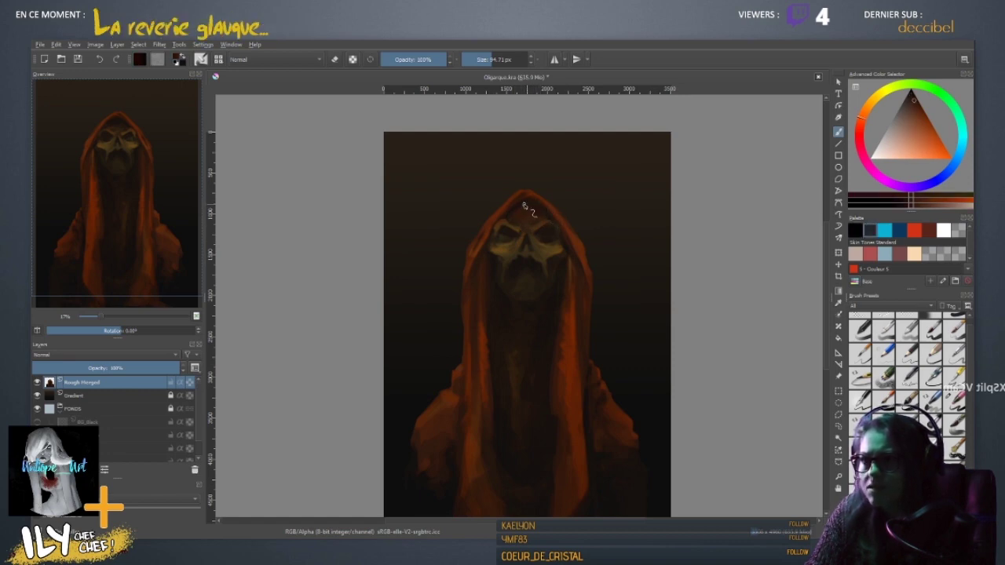
# - Enlarge the brush to about 152 px and blend the forehead into the hood's shadow with sampled near-black and dark brown
pyautogui.keyDown('shift'); pyautogui.moveTo(556, 337); pyautogui.dragTo(560, 337); pyautogui.keyUp('shift')
pyautogui.keyDown('ctrl'); pyautogui.click(557, 312); pyautogui.keyUp('ctrl')
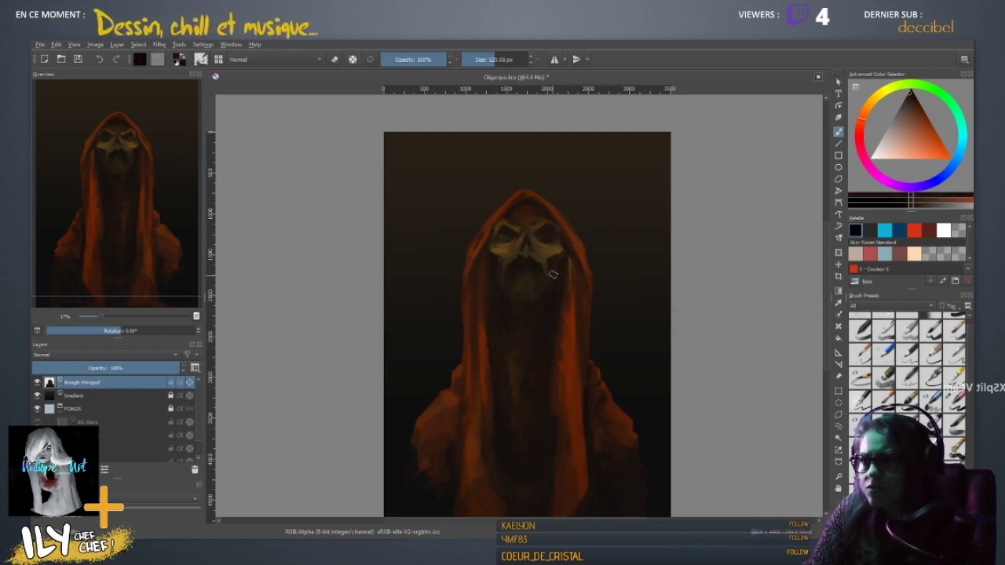
pyautogui.keyDown('shift'); pyautogui.moveTo(555, 237); pyautogui.dragTo(556, 237); pyautogui.keyUp('shift')
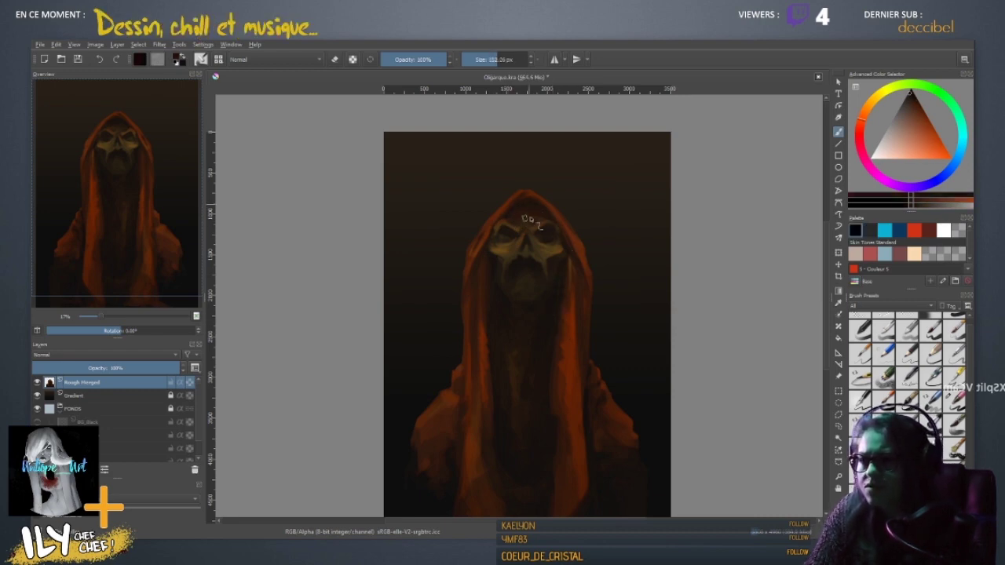
pyautogui.keyDown('ctrl'); pyautogui.click(516, 202); pyautogui.keyUp('ctrl')
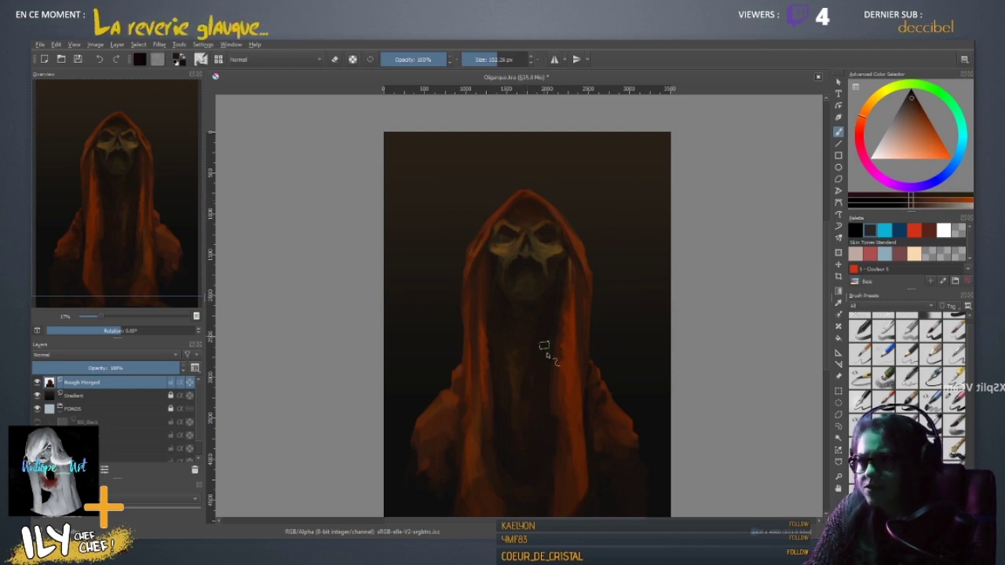
# - Sample near-black from the robe's shadows and darken the upper forehead, reducing the brush to about 92 px
pyautogui.keyDown('ctrl'); pyautogui.click(505, 444); pyautogui.keyUp('ctrl')
pyautogui.keyDown('ctrl'); pyautogui.moveTo(501, 449); pyautogui.dragTo(502, 459); pyautogui.keyUp('ctrl')
pyautogui.keyDown('shift'); pyautogui.moveTo(532, 285); pyautogui.dragTo(526, 276); pyautogui.keyUp('shift')
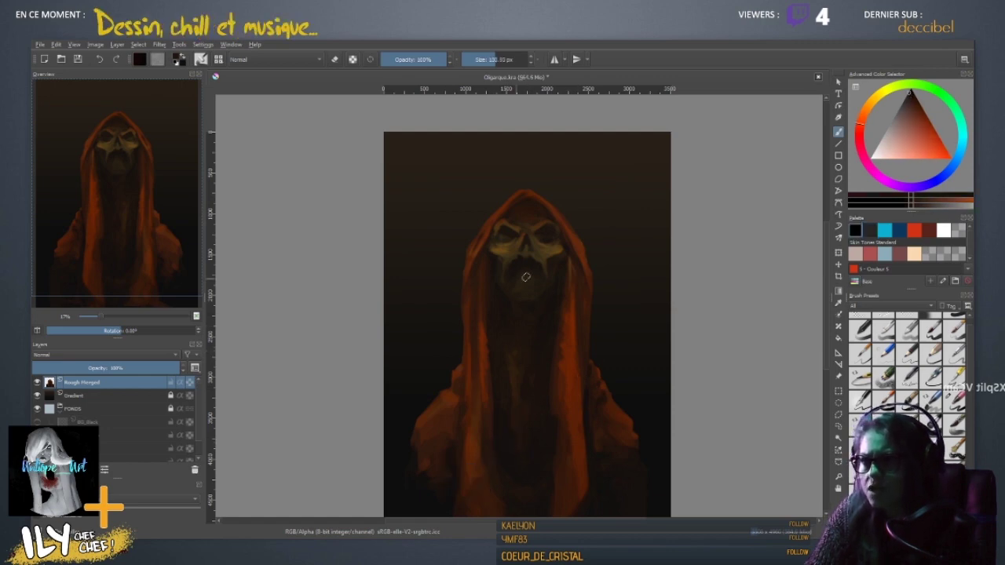
pyautogui.press('[')
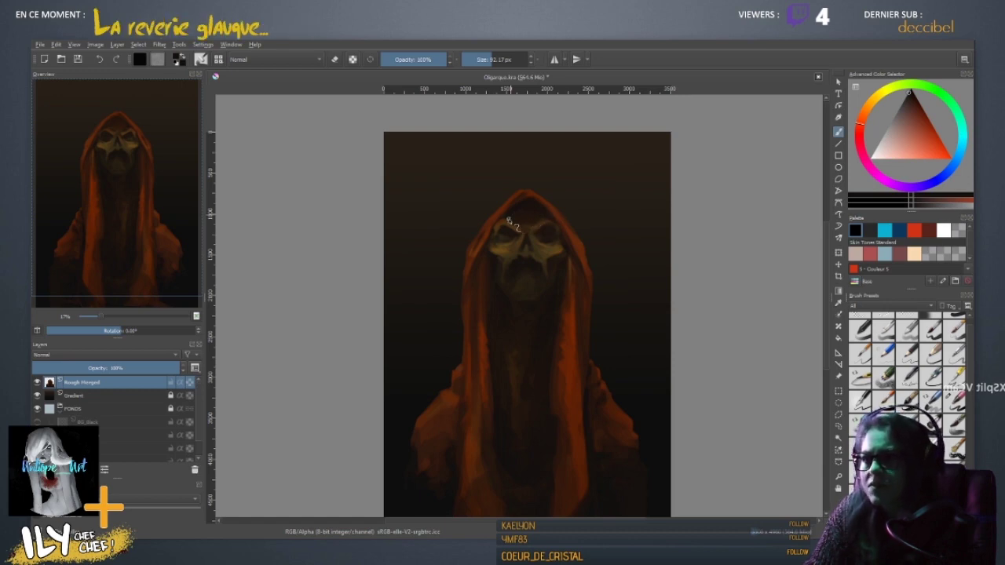
# - Refine the forehead and brow shading with browns sampled from the skull and dark red sampled from the hood
pyautogui.keyDown('ctrl'); pyautogui.click(532, 235); pyautogui.keyUp('ctrl')
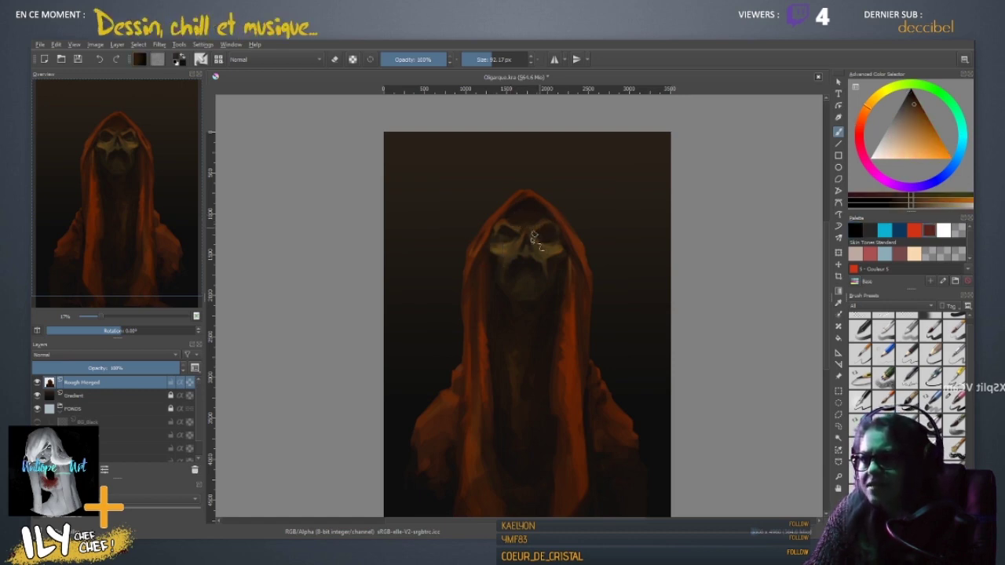
pyautogui.keyDown('ctrl'); pyautogui.click(539, 253); pyautogui.keyUp('ctrl')
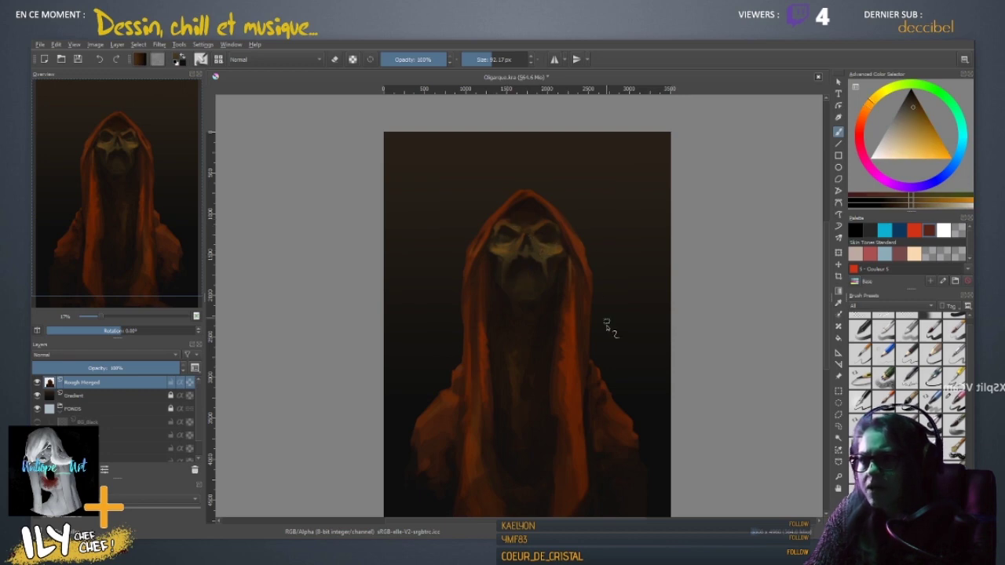
pyautogui.keyDown('ctrl'); pyautogui.click(552, 285); pyautogui.keyUp('ctrl')
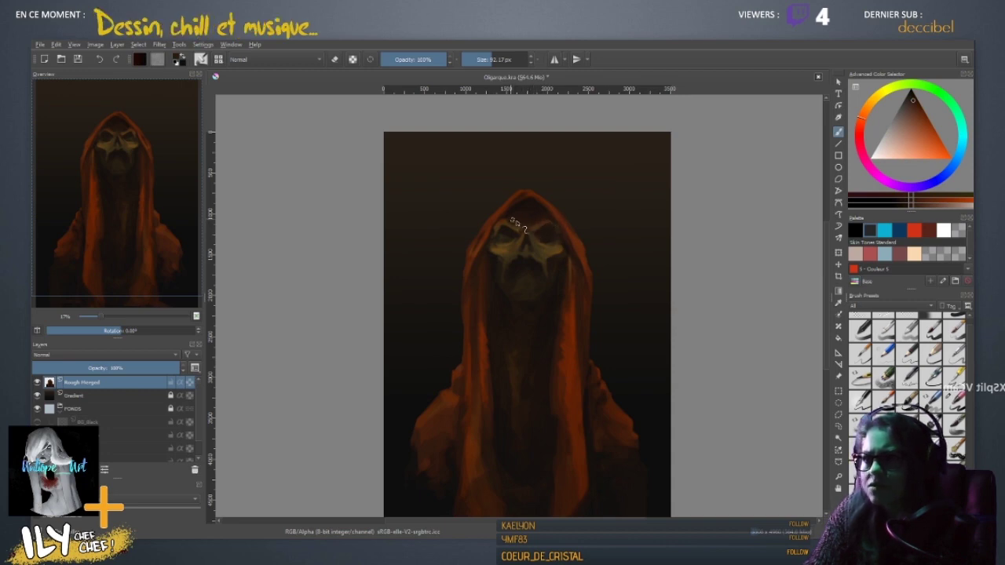
pyautogui.keyDown('ctrl'); pyautogui.click(572, 367); pyautogui.keyUp('ctrl')
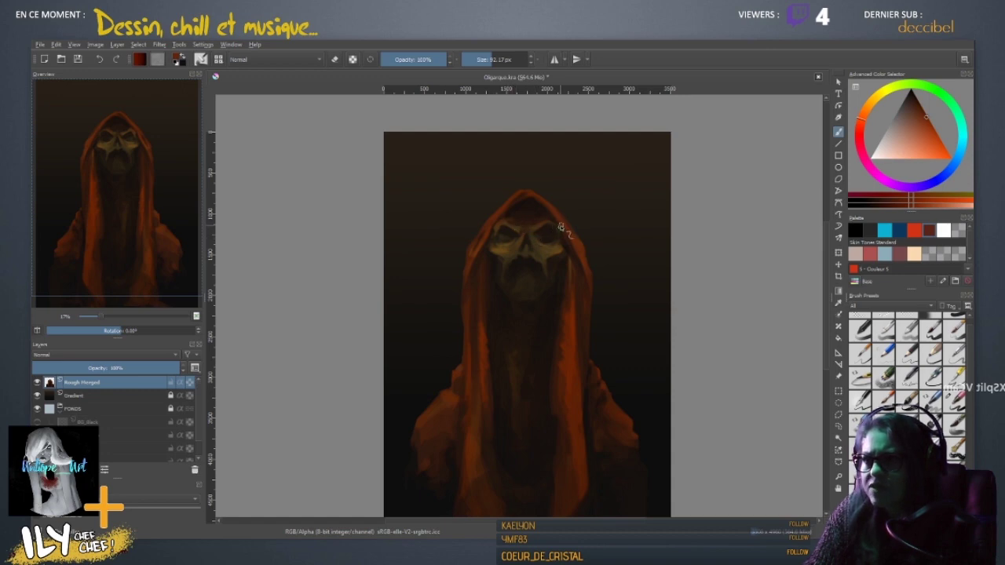
pyautogui.keyDown('ctrl'); pyautogui.click(512, 223); pyautogui.keyUp('ctrl')
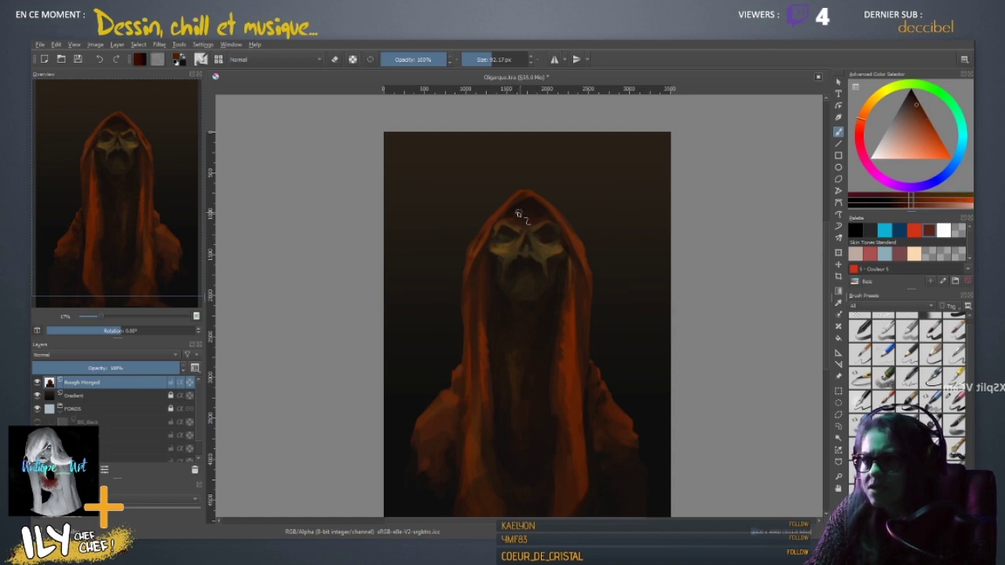
# - Darken both eye sockets with near-black sampled from the robe's shadows and the sockets, using a progressively smaller brush
pyautogui.keyDown('ctrl'); pyautogui.click(521, 224); pyautogui.keyUp('ctrl')
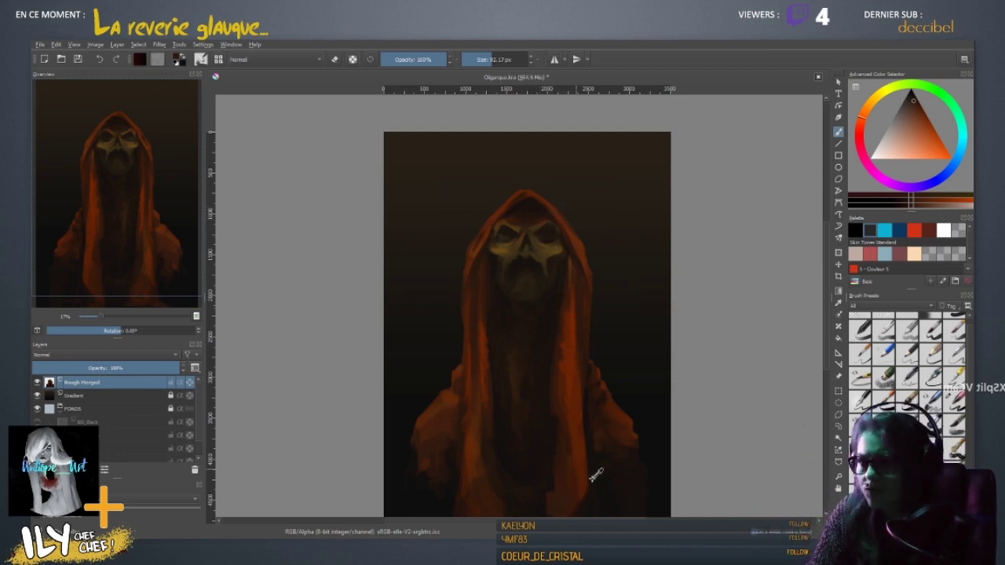
pyautogui.keyDown('ctrl'); pyautogui.click(661, 500); pyautogui.keyUp('ctrl')
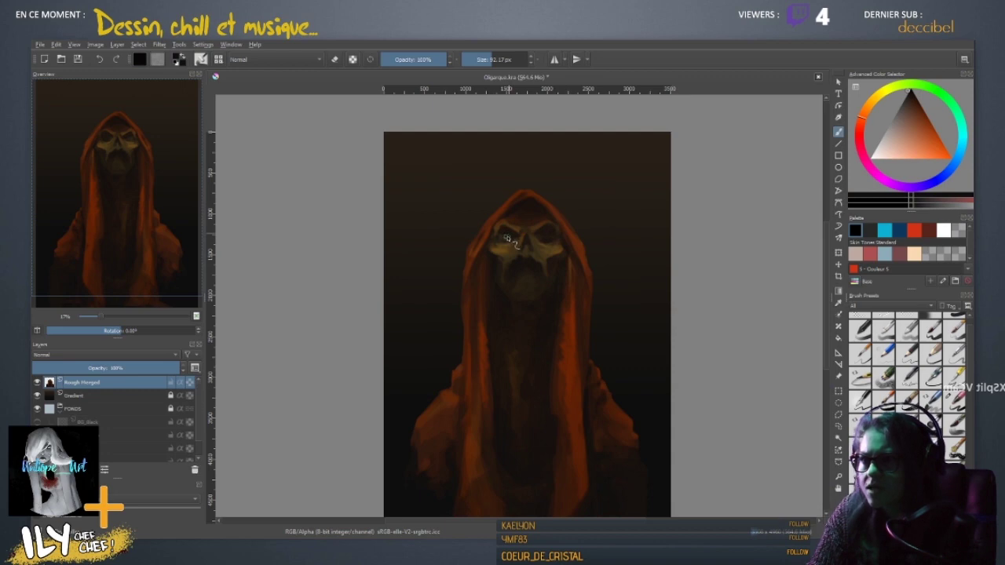
pyautogui.moveTo(509, 240); pyautogui.dragTo(505, 239)
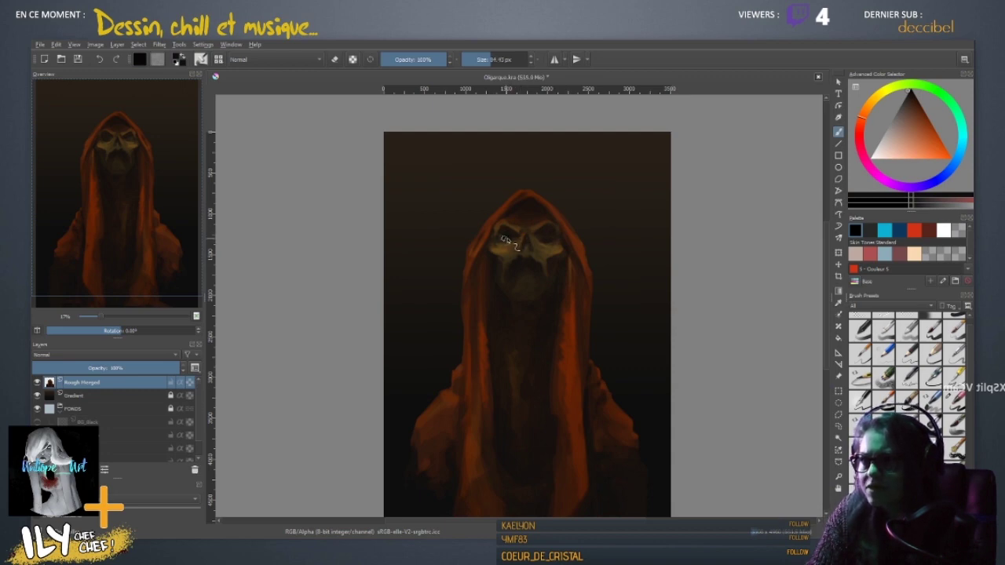
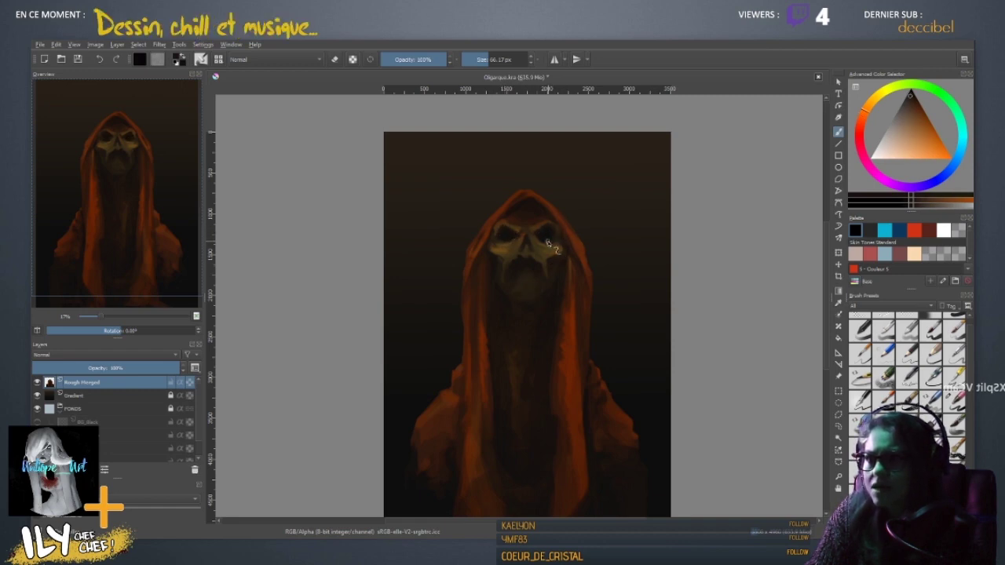
pyautogui.keyDown('shift'); pyautogui.moveTo(557, 249); pyautogui.dragTo(543, 242); pyautogui.keyUp('shift')
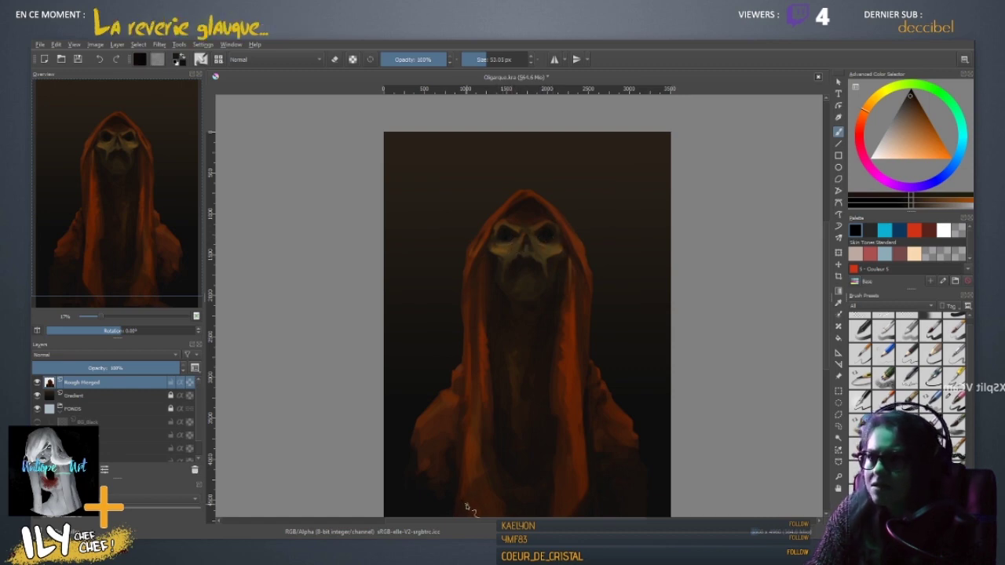
pyautogui.keyDown('ctrl'); pyautogui.click(502, 240); pyautogui.keyUp('ctrl')
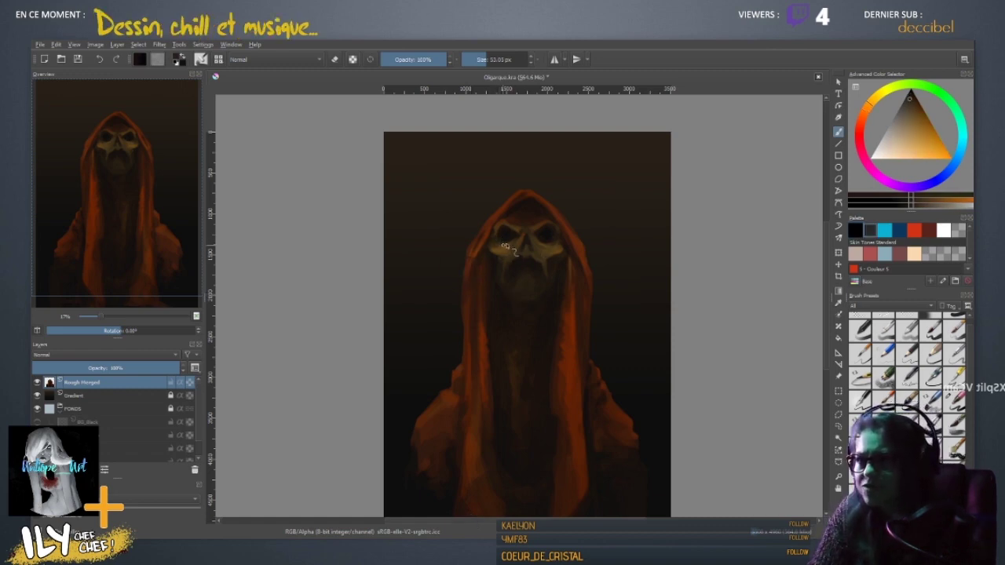
pyautogui.keyDown('ctrl'); pyautogui.click(505, 234); pyautogui.keyUp('ctrl')
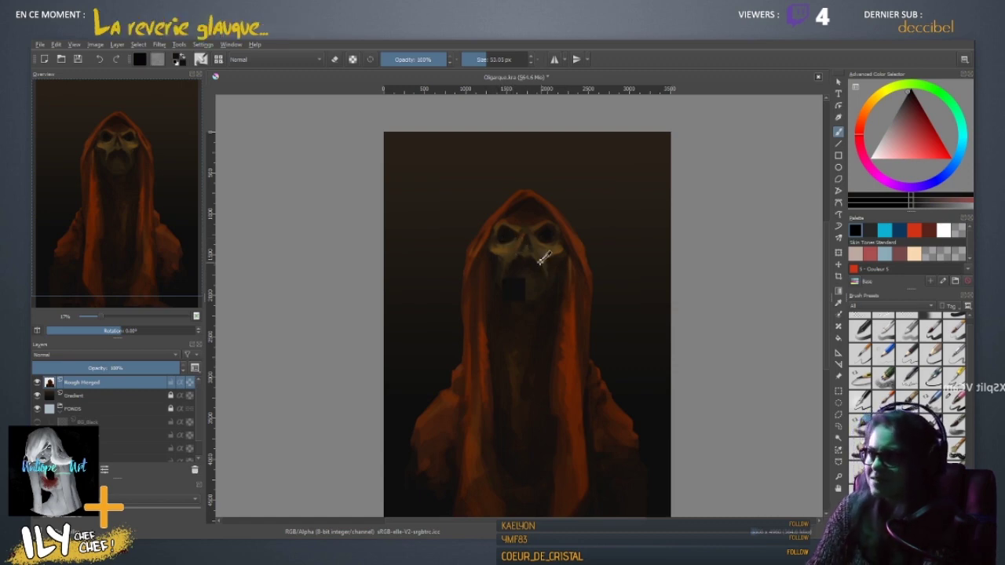
# - Enlarge the brush to about 66 px and deepen the interiors of both eye sockets with near-black and dark brown sampled there
pyautogui.press('-')
pyautogui.press('-')
pyautogui.press('+')
pyautogui.press('+')
pyautogui.press('+')
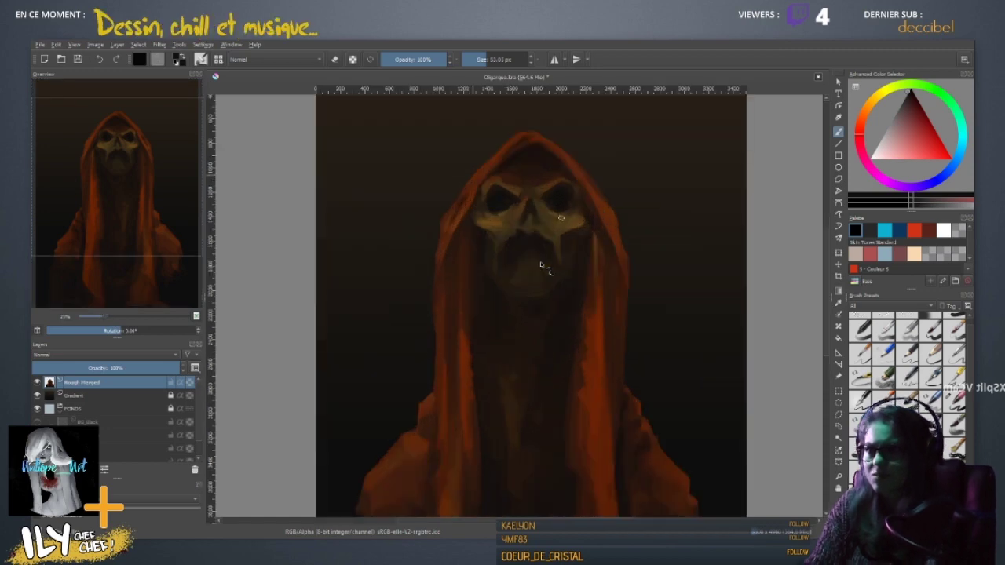
pyautogui.keyDown('ctrl'); pyautogui.click(496, 211); pyautogui.keyUp('ctrl')
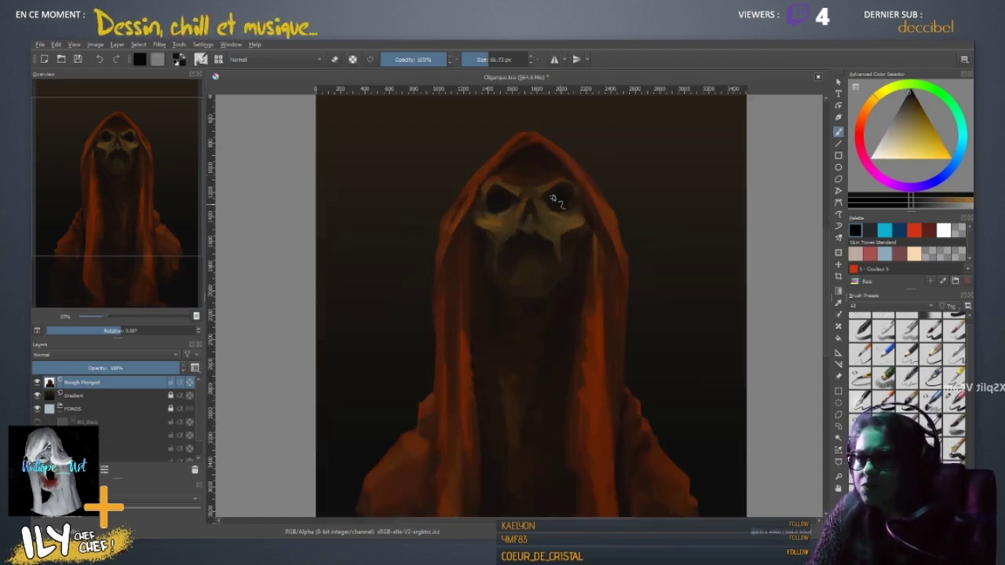
pyautogui.keyDown('ctrl'); pyautogui.click(498, 212); pyautogui.keyUp('ctrl')
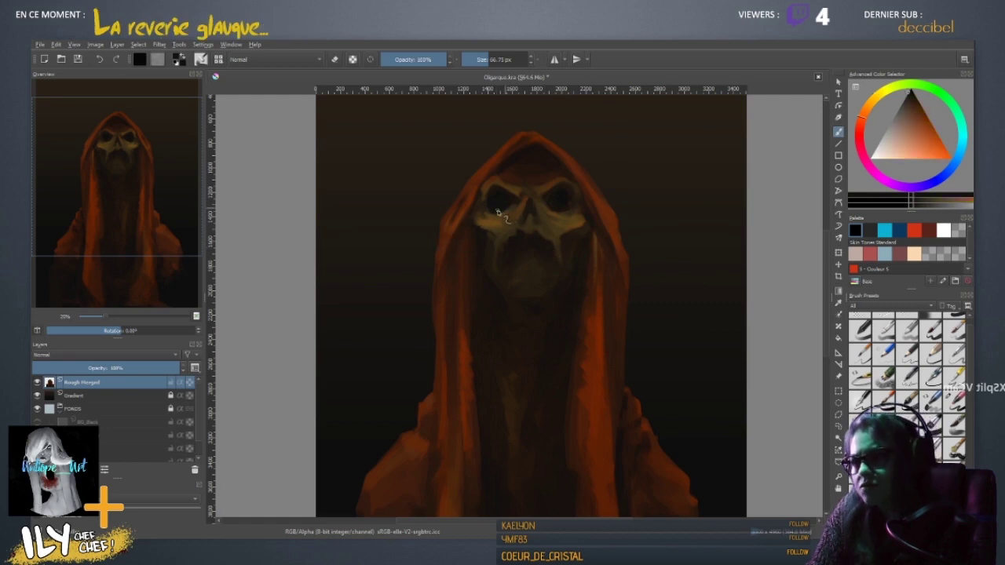
# - Blend the rim of the skull's left-hand eye socket with browns and near-black sampled from around the socket
pyautogui.keyDown('ctrl'); pyautogui.click(493, 209); pyautogui.keyUp('ctrl')
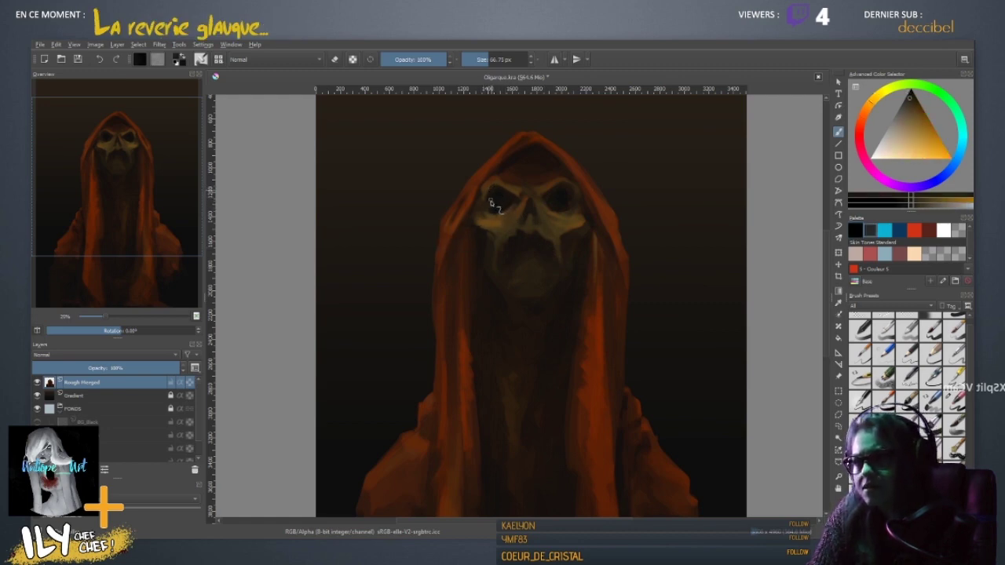
pyautogui.keyDown('ctrl'); pyautogui.click(493, 207); pyautogui.keyUp('ctrl')
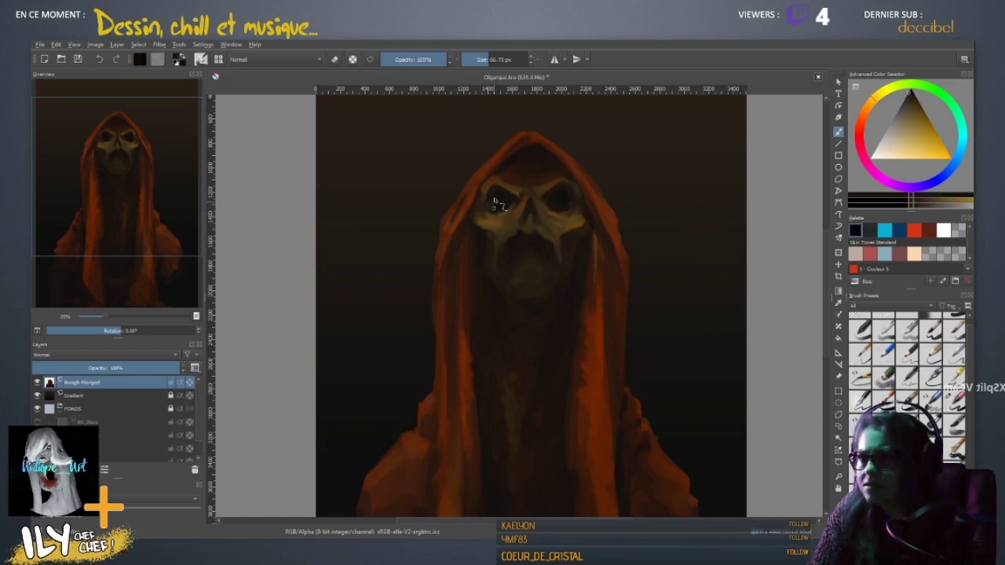
pyautogui.keyDown('ctrl'); pyautogui.click(493, 192); pyautogui.keyUp('ctrl')
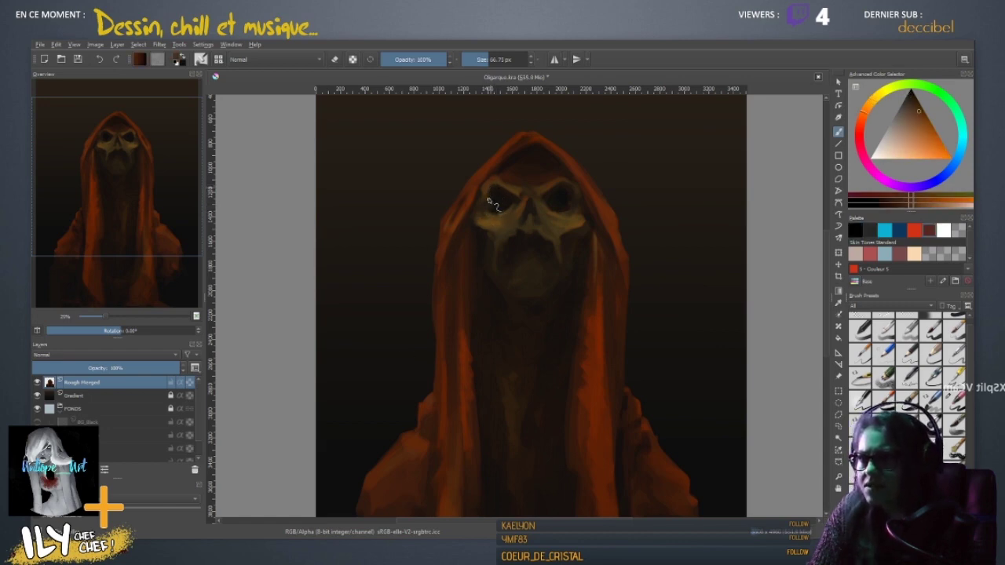
pyautogui.press('d')
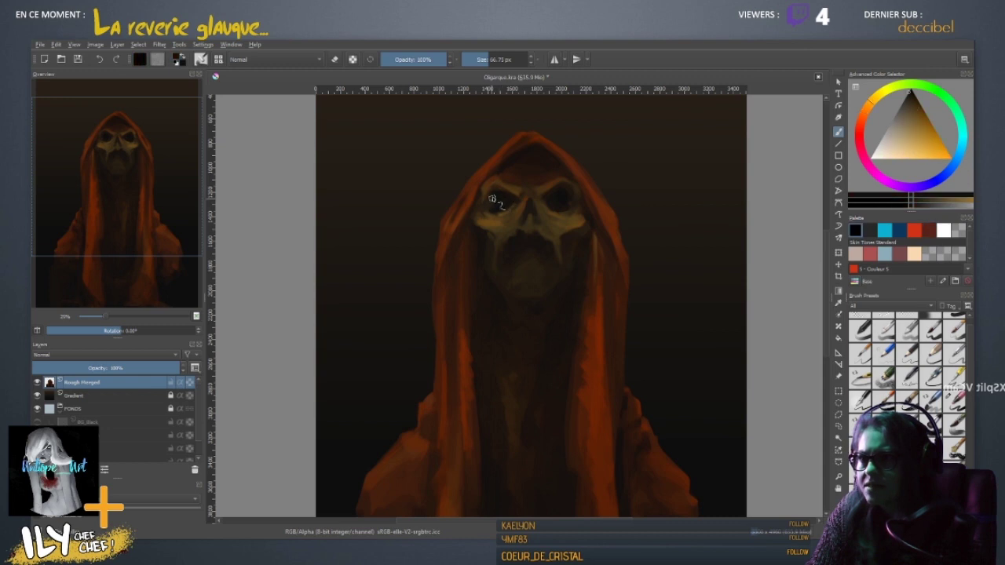
pyautogui.keyDown('ctrl'); pyautogui.click(490, 203); pyautogui.keyUp('ctrl')
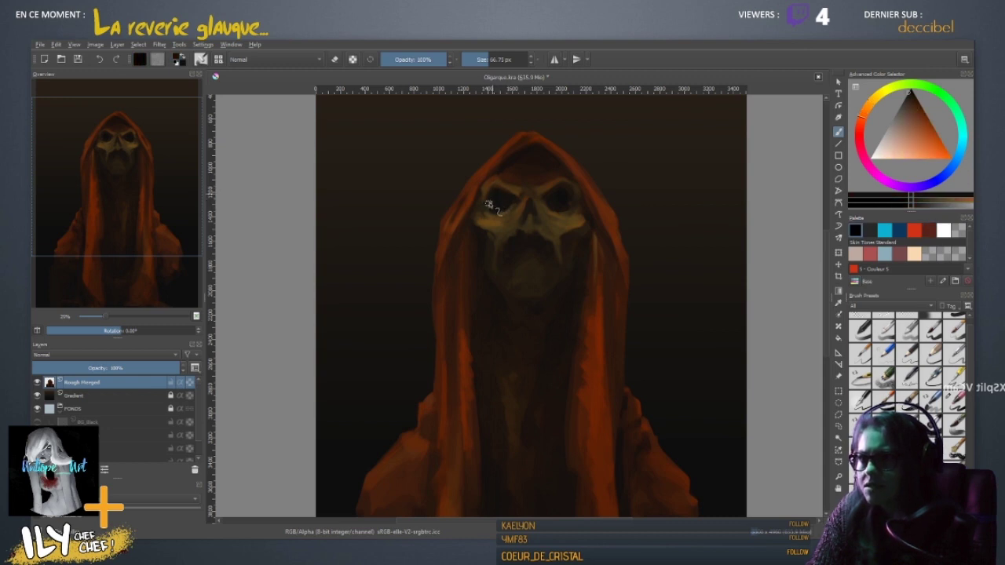
pyautogui.keyDown('ctrl'); pyautogui.click(483, 200); pyautogui.keyUp('ctrl')
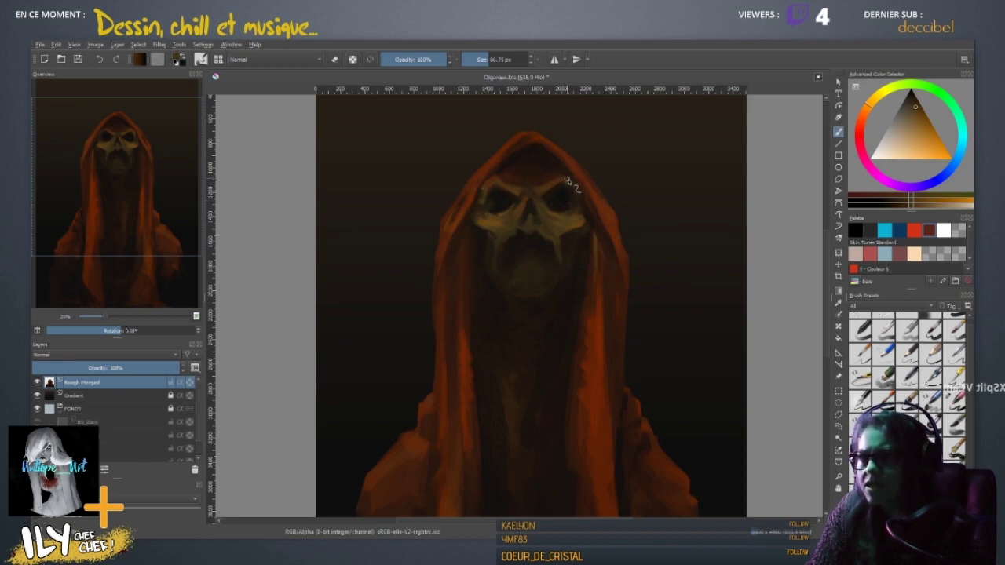
# - Refine the brow and inner edge of the right-hand eye socket with reddish browns and near-black sampled from the surrounding shading
pyautogui.keyDown('ctrl'); pyautogui.click(544, 187); pyautogui.keyUp('ctrl')
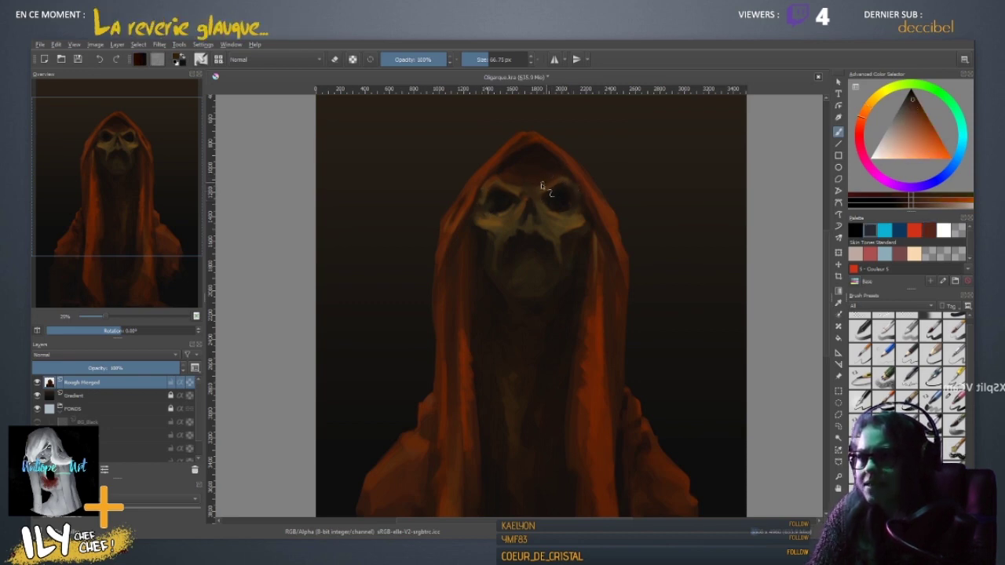
pyautogui.keyDown('ctrl'); pyautogui.click(562, 184); pyautogui.keyUp('ctrl')
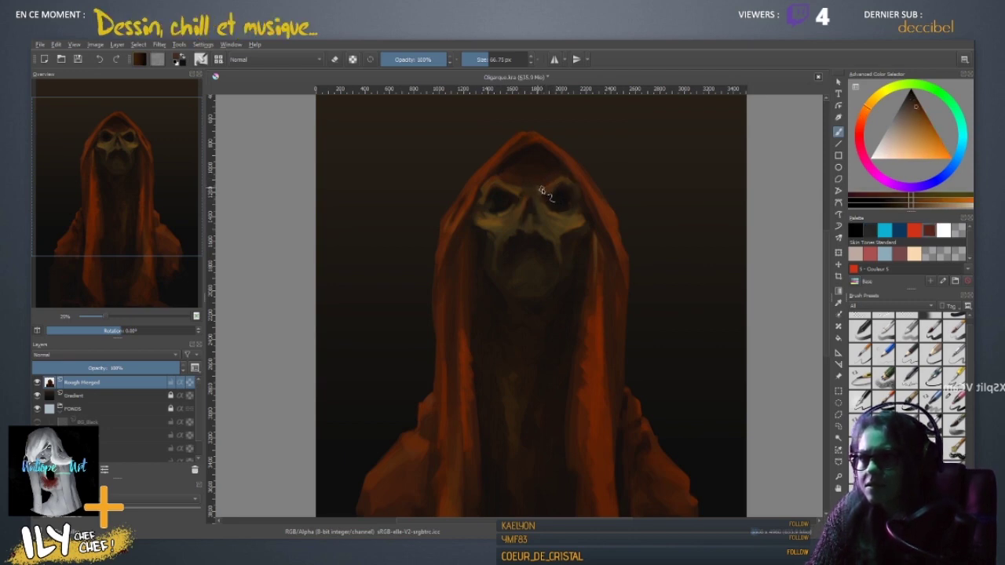
pyautogui.keyDown('ctrl'); pyautogui.click(540, 195); pyautogui.keyUp('ctrl')
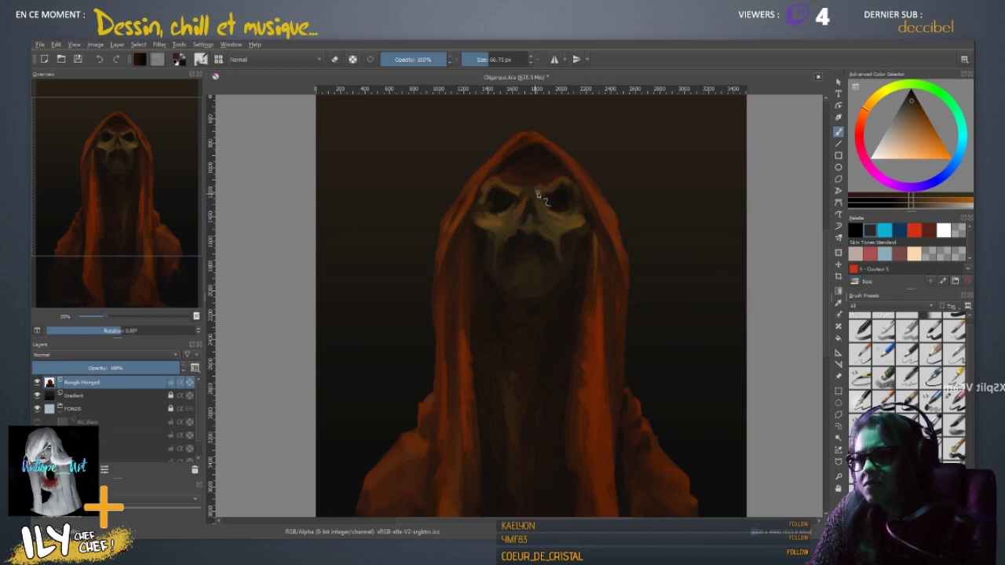
pyautogui.keyDown('ctrl'); pyautogui.click(560, 206); pyautogui.keyUp('ctrl')
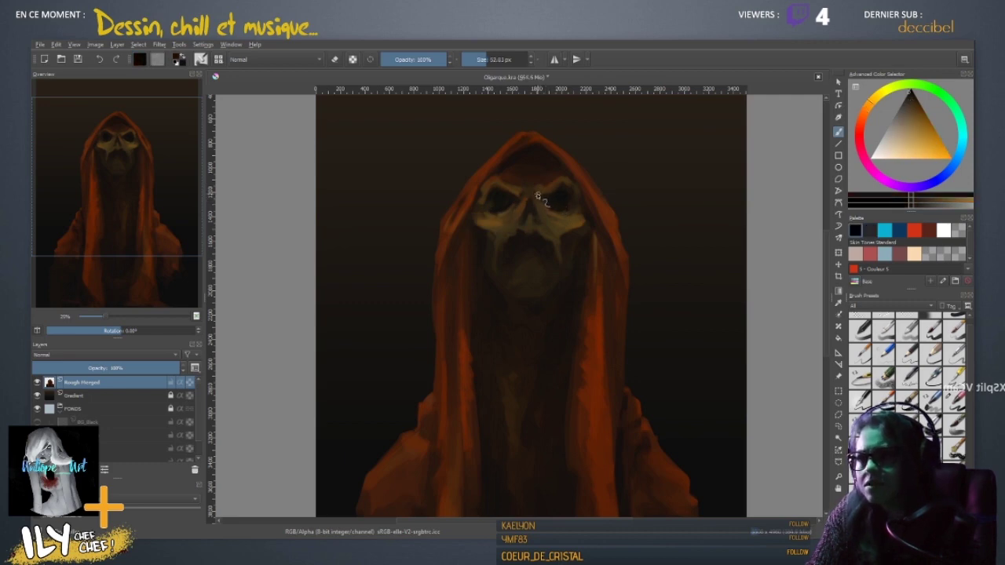
pyautogui.keyDown('ctrl'); pyautogui.click(544, 207); pyautogui.keyUp('ctrl')
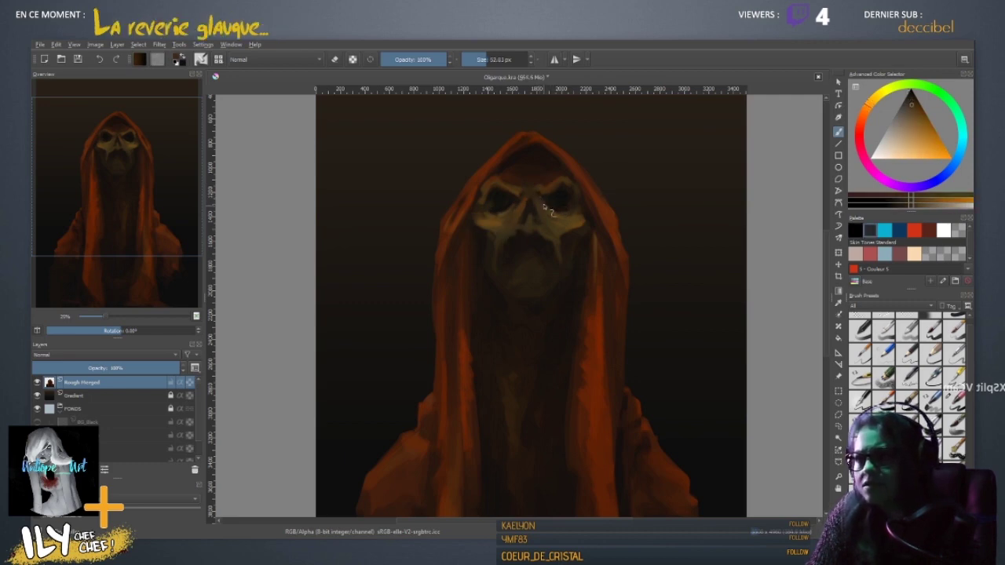
pyautogui.keyDown('ctrl'); pyautogui.click(553, 204); pyautogui.keyUp('ctrl')
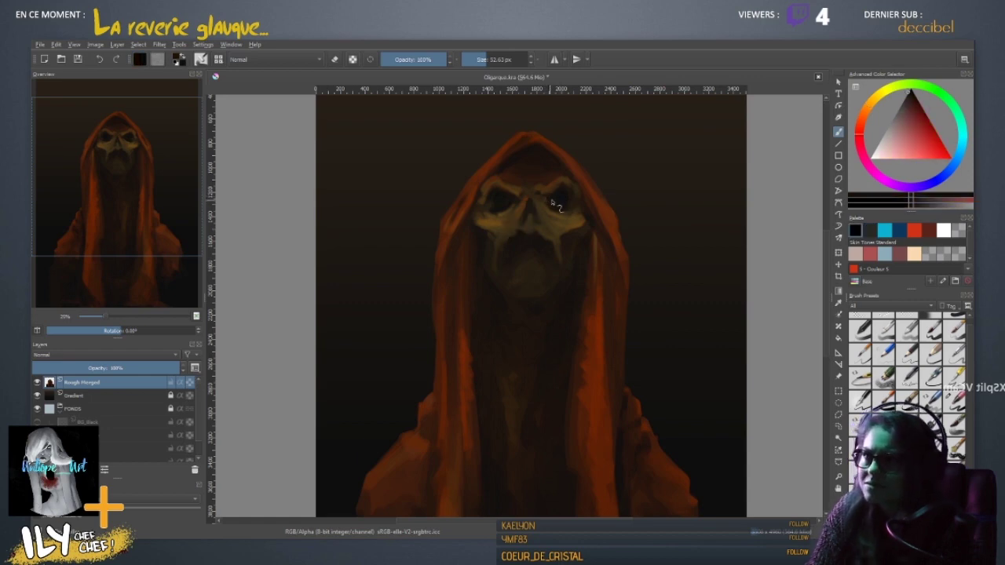
pyautogui.keyDown('ctrl'); pyautogui.click(544, 203); pyautogui.keyUp('ctrl')
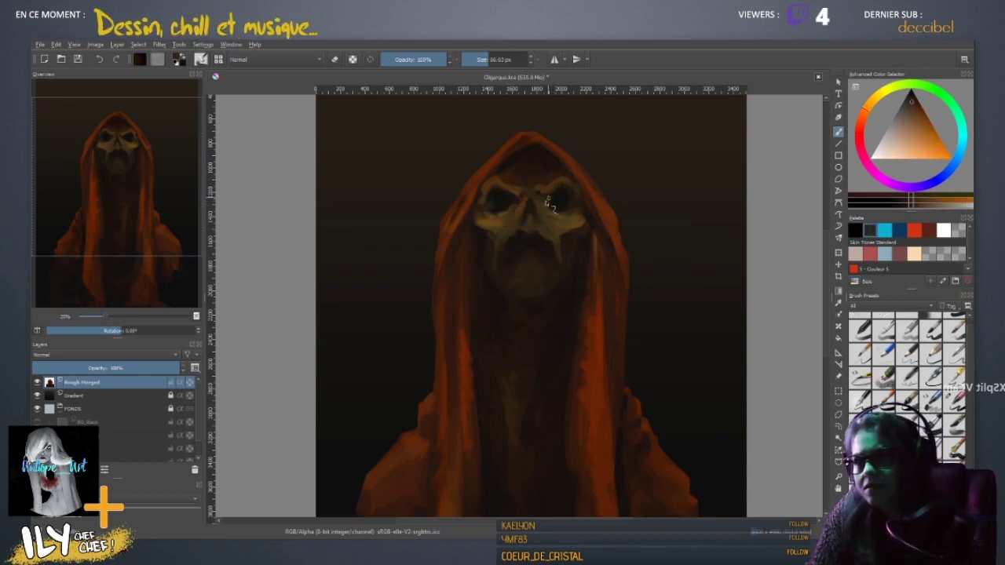
pyautogui.press('d')
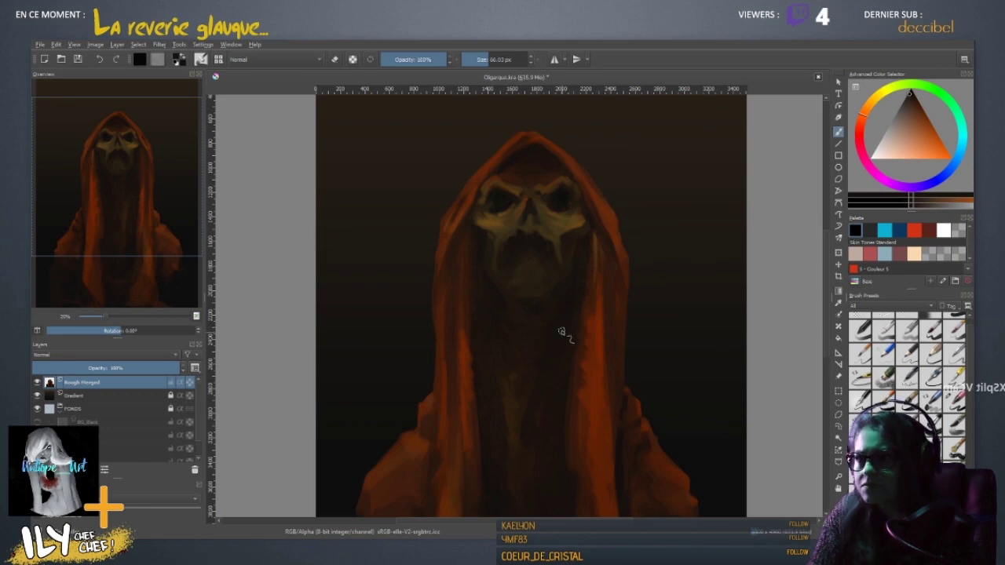
# - Soften the brow above the right-hand eye socket with browns sampled from the brow and forehead, using a brush of about 66 px
pyautogui.keyDown('ctrl'); pyautogui.click(564, 189); pyautogui.keyUp('ctrl')
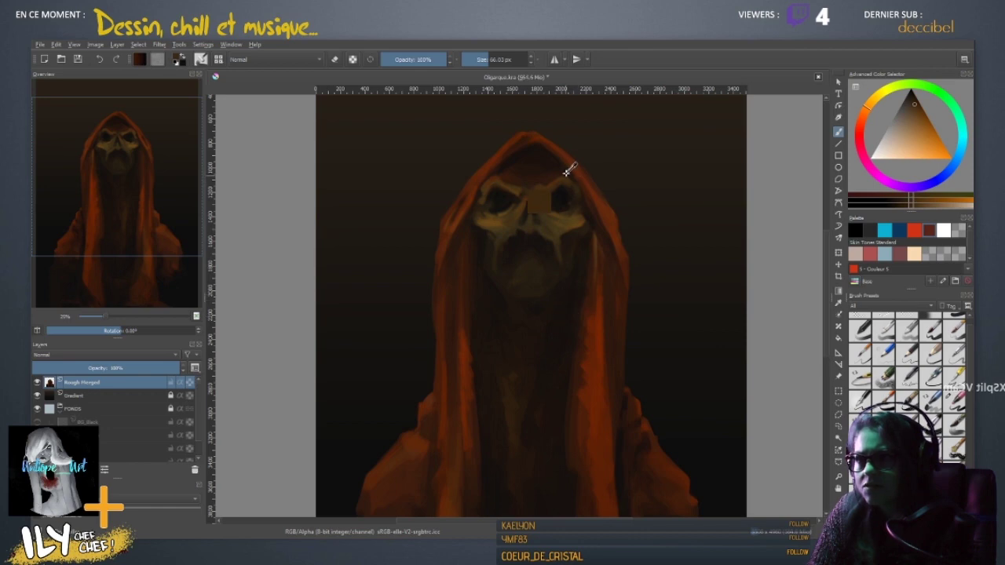
pyautogui.keyDown('ctrl'); pyautogui.click(520, 312); pyautogui.keyUp('ctrl')
pyautogui.keyDown('ctrl'); pyautogui.click(549, 178); pyautogui.keyUp('ctrl')
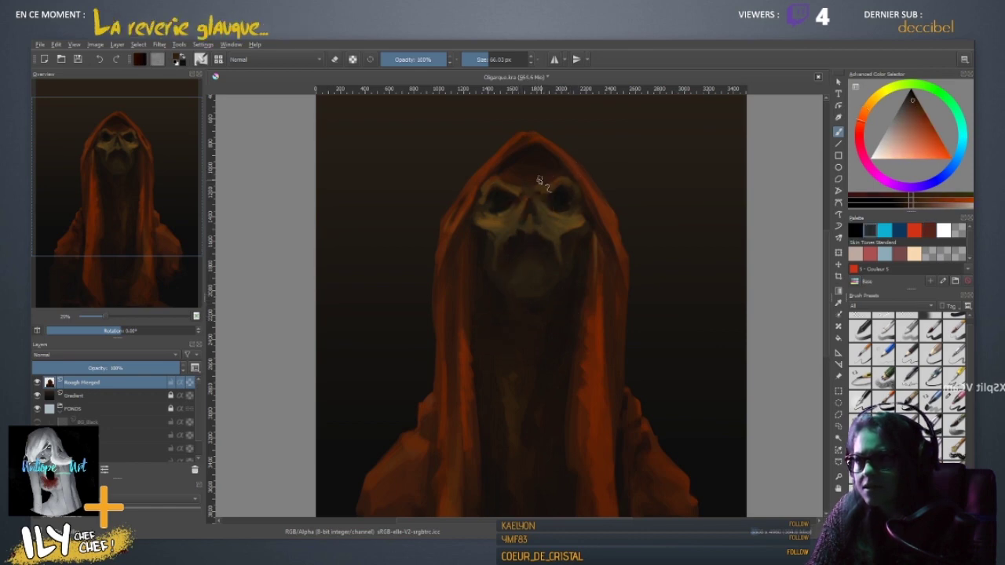
# - Save the painting
pyautogui.press('-')
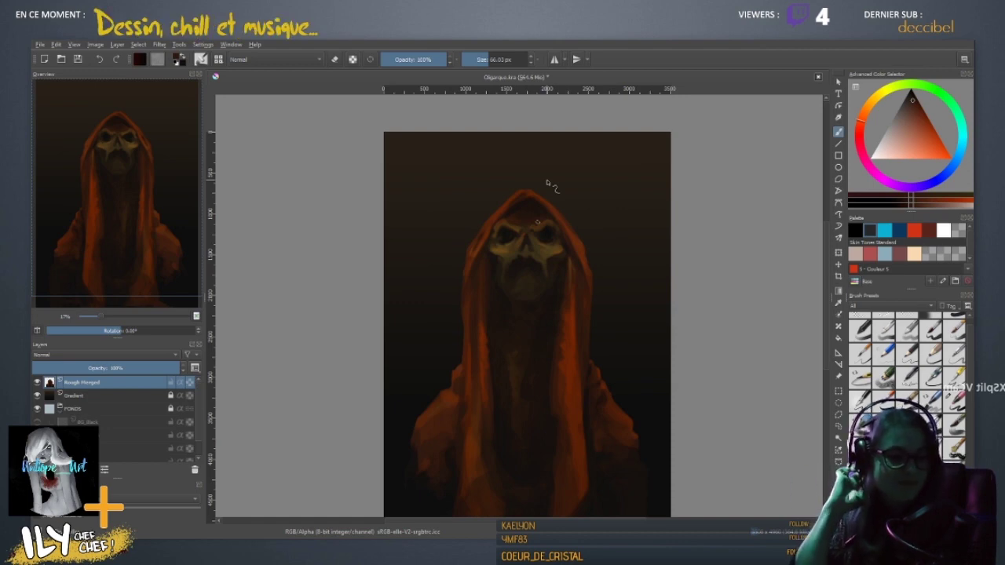
pyautogui.press('-')
pyautogui.press('-')
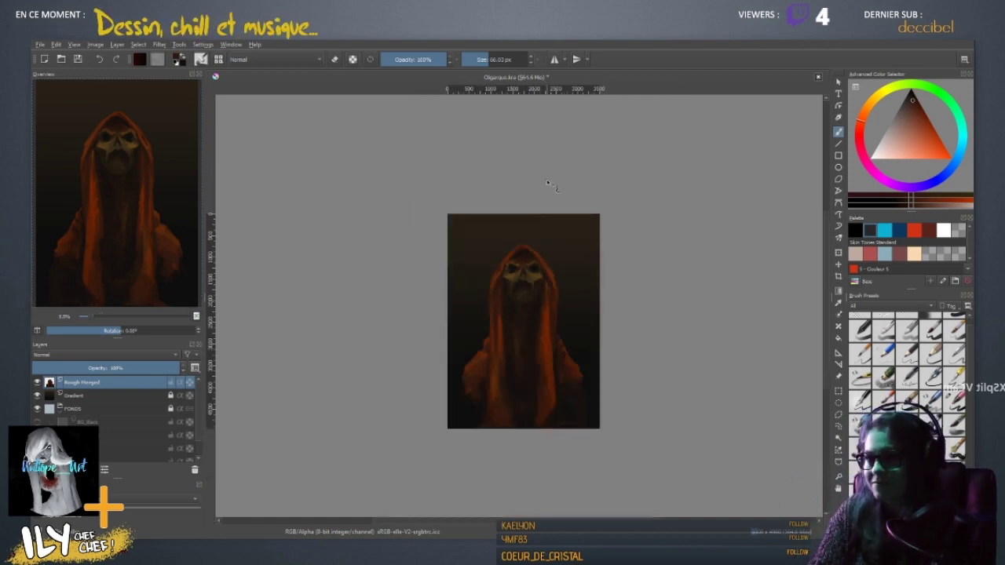
pyautogui.hotkey('ctrl', 's')
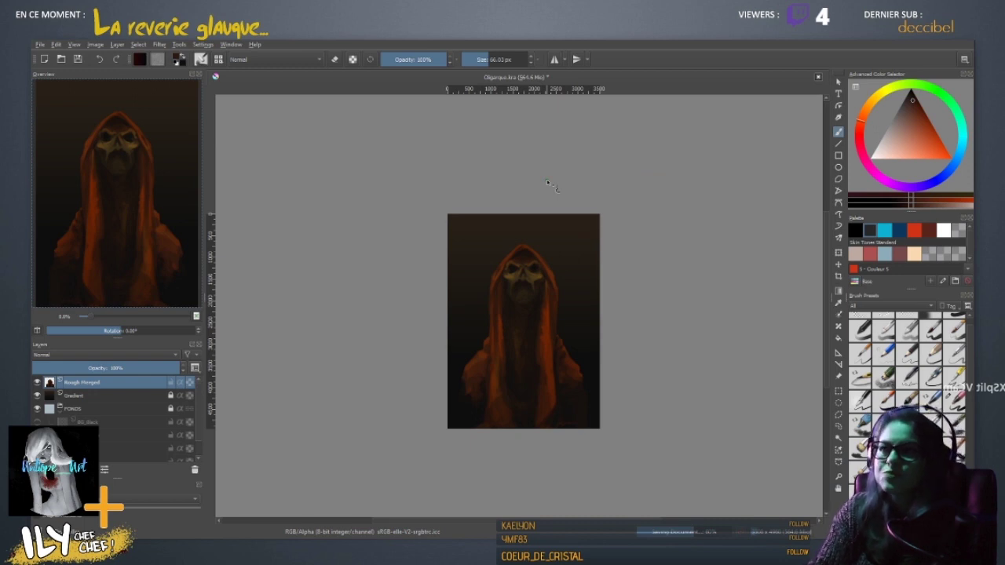
# - Darken the chin and neck with near-black sampled from the robe's shadows using a brush of about 222 px, then reduce it to about 110 px
pyautogui.press('+')
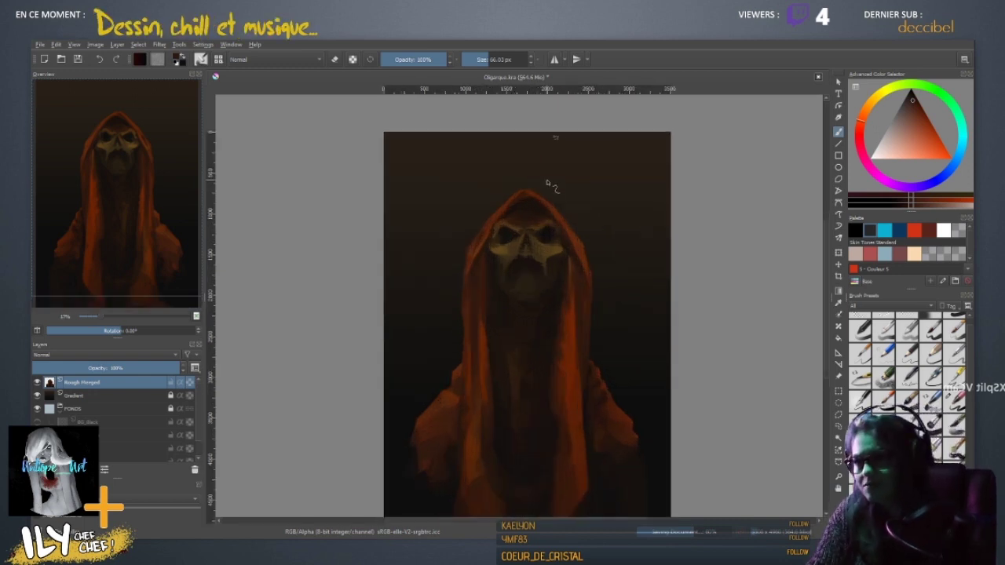
pyautogui.moveTo(525, 307); pyautogui.dragTo(548, 301)
pyautogui.keyDown('ctrl'); pyautogui.click(525, 308); pyautogui.keyUp('ctrl')
pyautogui.keyDown('ctrl'); pyautogui.click(530, 304); pyautogui.keyUp('ctrl')
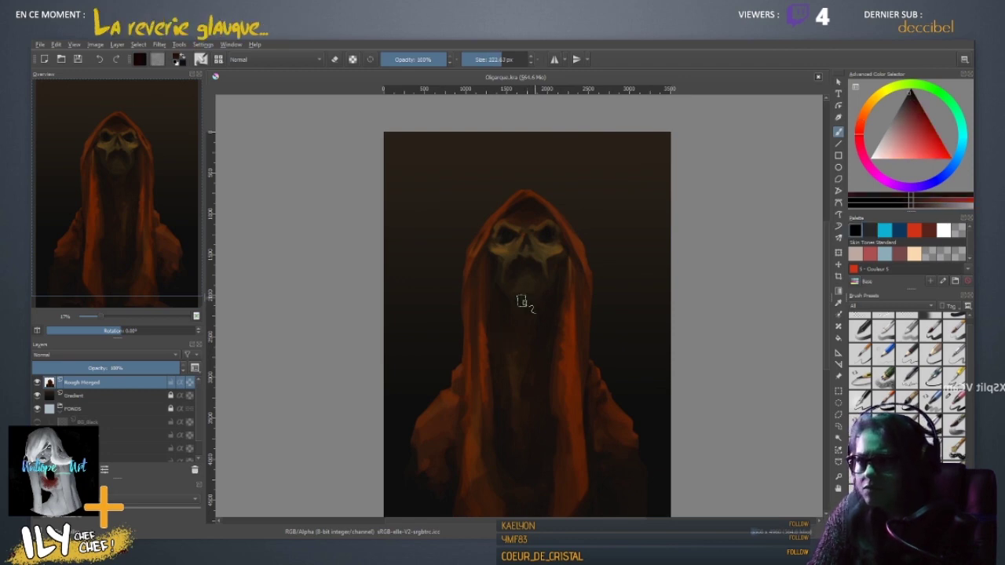
pyautogui.keyDown('ctrl'); pyautogui.click(508, 296); pyautogui.keyUp('ctrl')
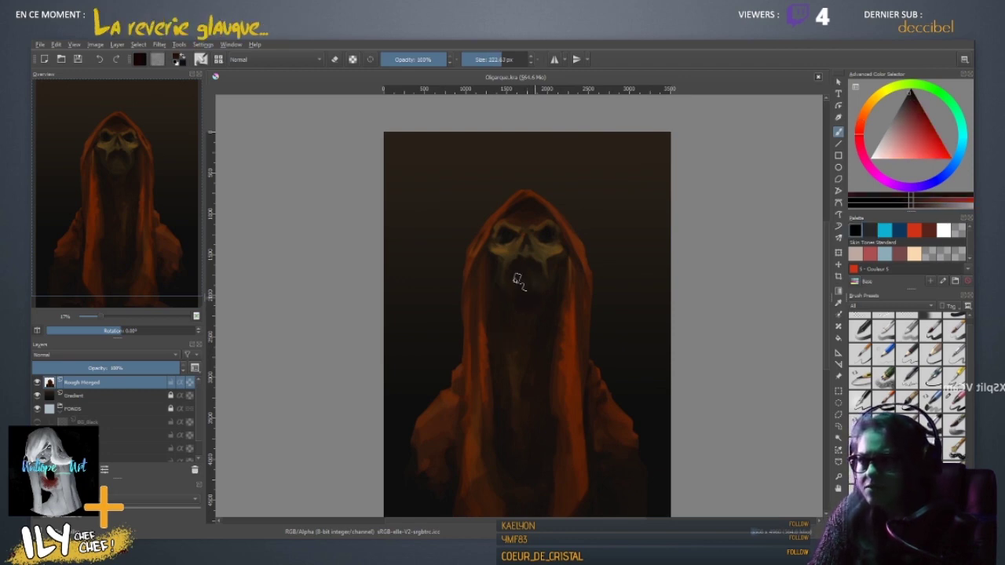
pyautogui.moveTo(518, 280)
pyautogui.mouseDown()
pyautogui.moveTo(515, 304)
pyautogui.moveTo(527, 283)
pyautogui.moveTo(508, 312)
pyautogui.moveTo(535, 278)
pyautogui.moveTo(538, 289)
pyautogui.moveTo(527, 286)
pyautogui.moveTo(517, 303)
pyautogui.moveTo(536, 308)
pyautogui.moveTo(516, 299)
pyautogui.moveTo(524, 326)
pyautogui.mouseUp()
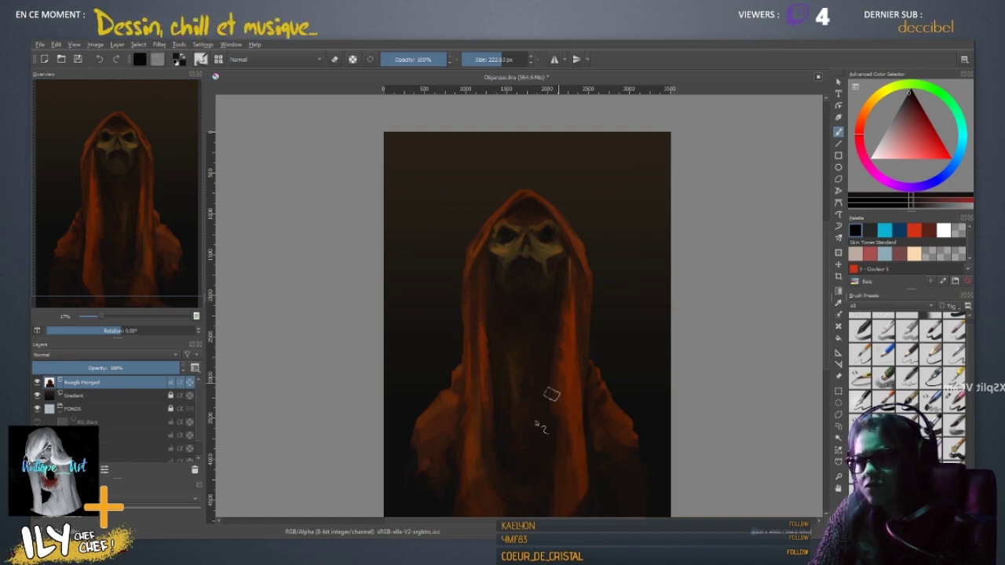
pyautogui.keyDown('ctrl'); pyautogui.click(501, 439); pyautogui.keyUp('ctrl')
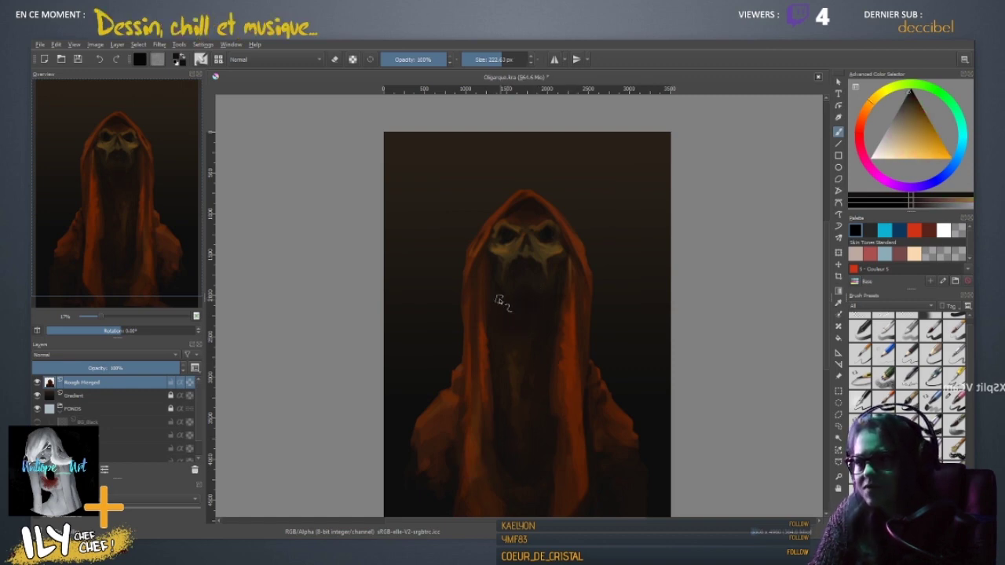
pyautogui.press('[')
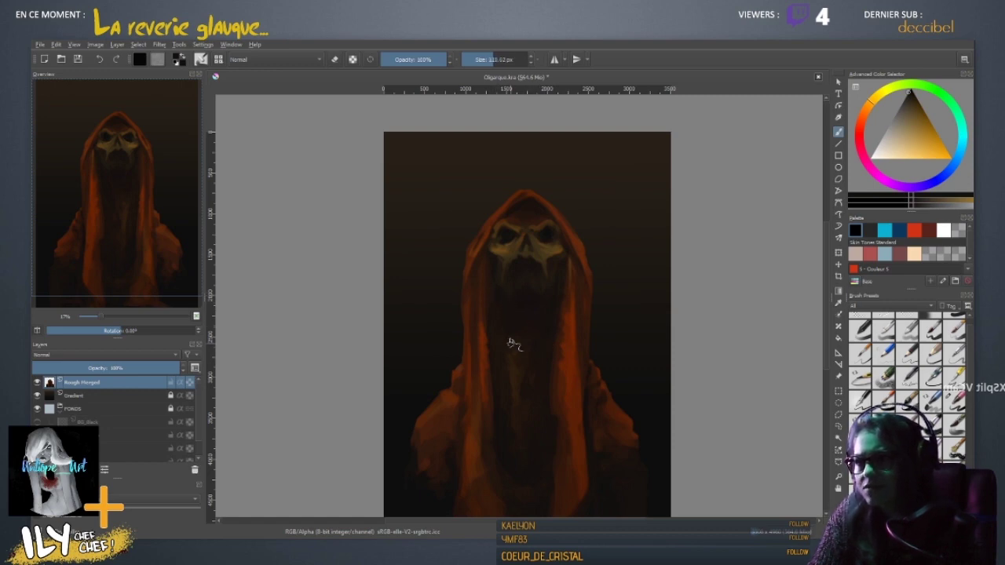
# - Darken the shadows beside the jaw and along the hood's inner edges with near-black sampled from the robe, then undo the last stroke
pyautogui.keyDown('ctrl'); pyautogui.click(455, 501); pyautogui.keyUp('ctrl')
pyautogui.keyDown('ctrl'); pyautogui.click(457, 493); pyautogui.keyUp('ctrl')
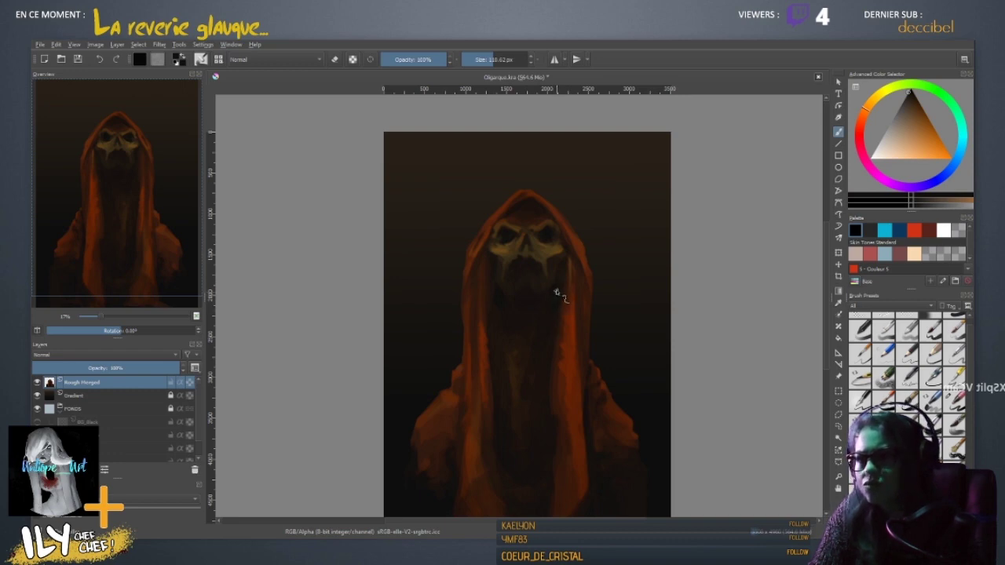
pyautogui.press('[')
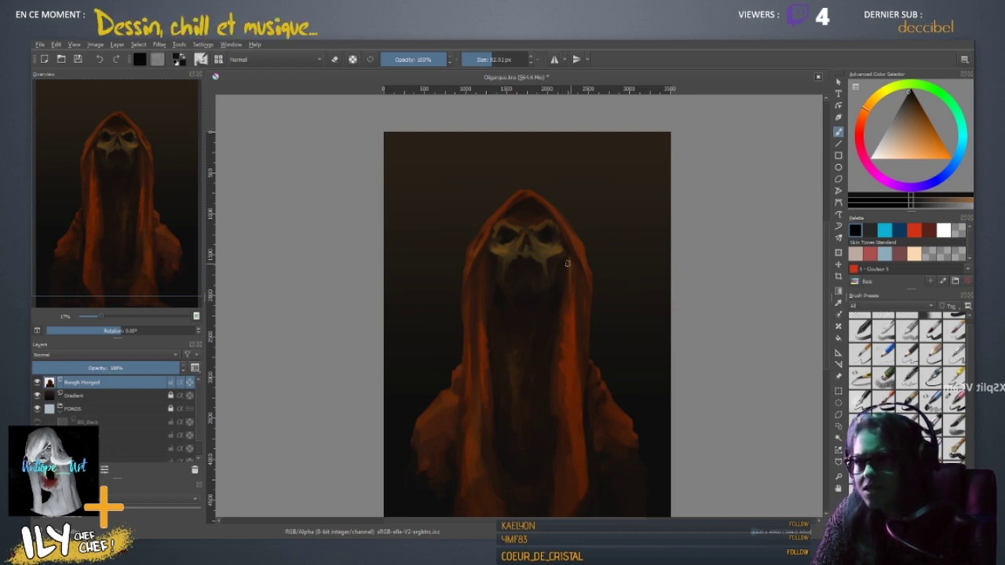
pyautogui.press('[')
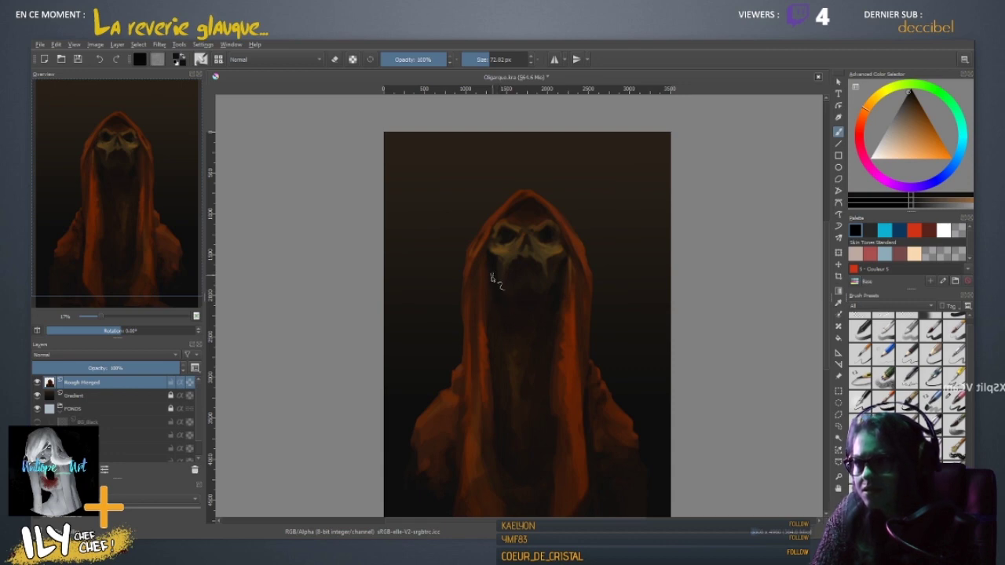
pyautogui.keyDown('shift'); pyautogui.moveTo(502, 311); pyautogui.dragTo(512, 312); pyautogui.keyUp('shift')
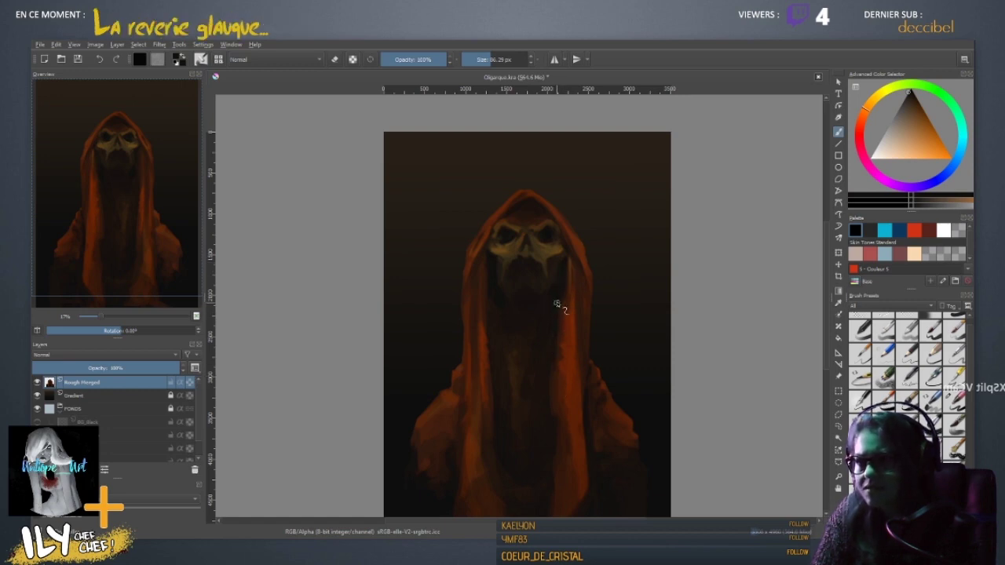
pyautogui.keyDown('shift'); pyautogui.moveTo(552, 336); pyautogui.dragTo(552, 366); pyautogui.keyUp('shift')
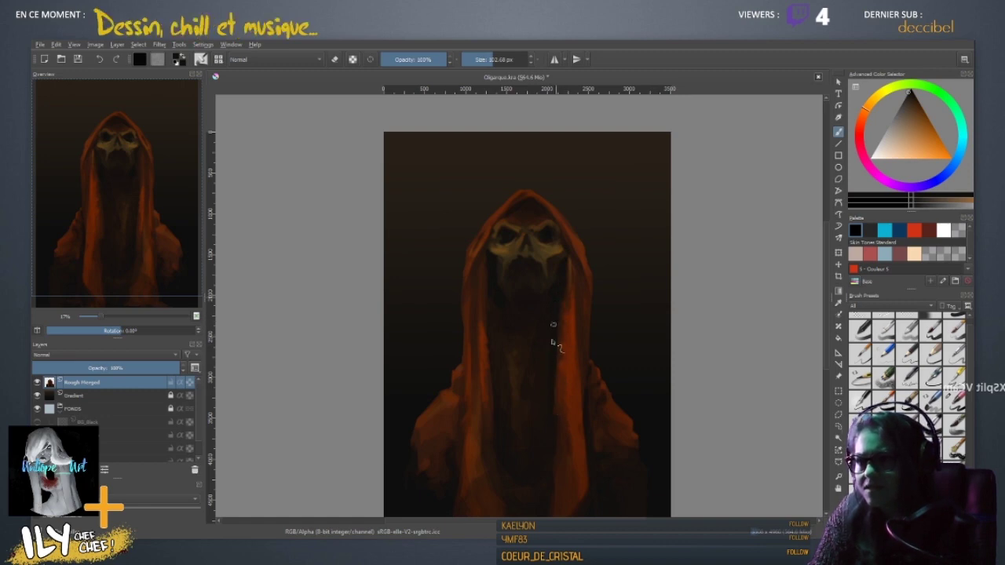
pyautogui.keyDown('ctrl'); pyautogui.click(526, 362); pyautogui.keyUp('ctrl')
pyautogui.hotkey('ctrl', 'z')
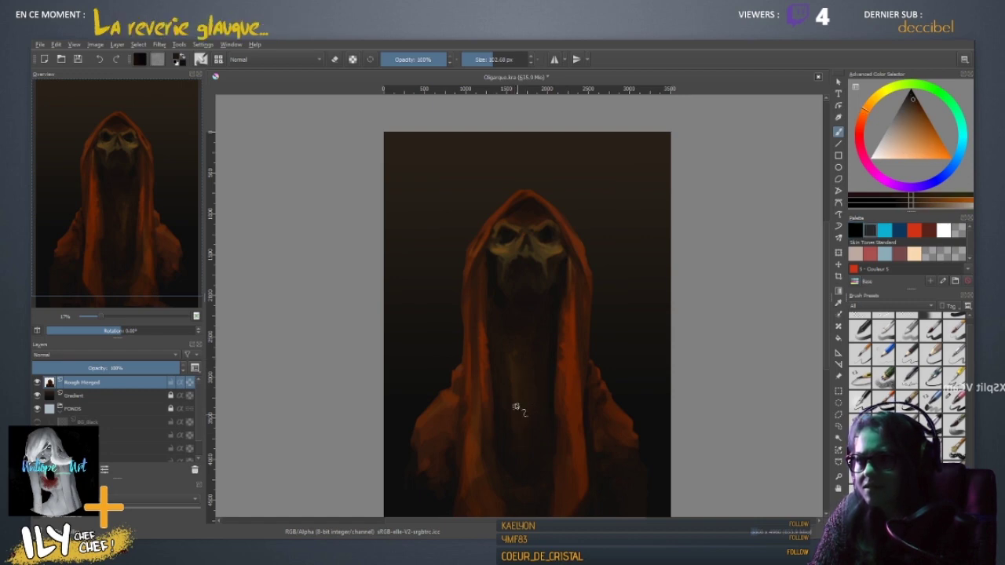
# - Blend the lower end of the right-hand drape into shadow with near-black and dark reddish browns, using a brush of about 346 px
pyautogui.keyDown('ctrl'); pyautogui.click(603, 220); pyautogui.keyUp('ctrl')
pyautogui.press('-')
pyautogui.press('-')
pyautogui.press('-')
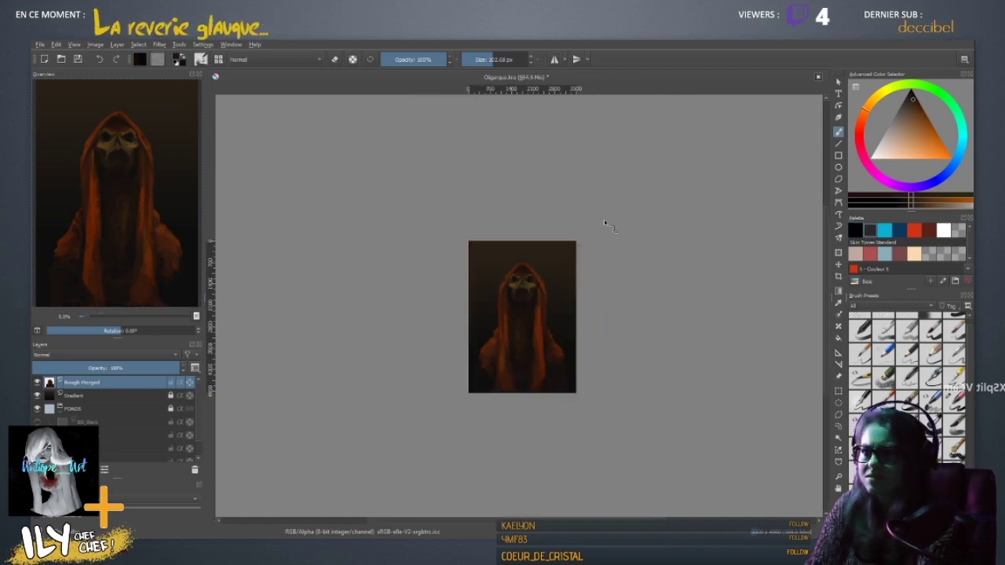
pyautogui.press('+')
pyautogui.press('+')
pyautogui.press('-')
pyautogui.press('-')
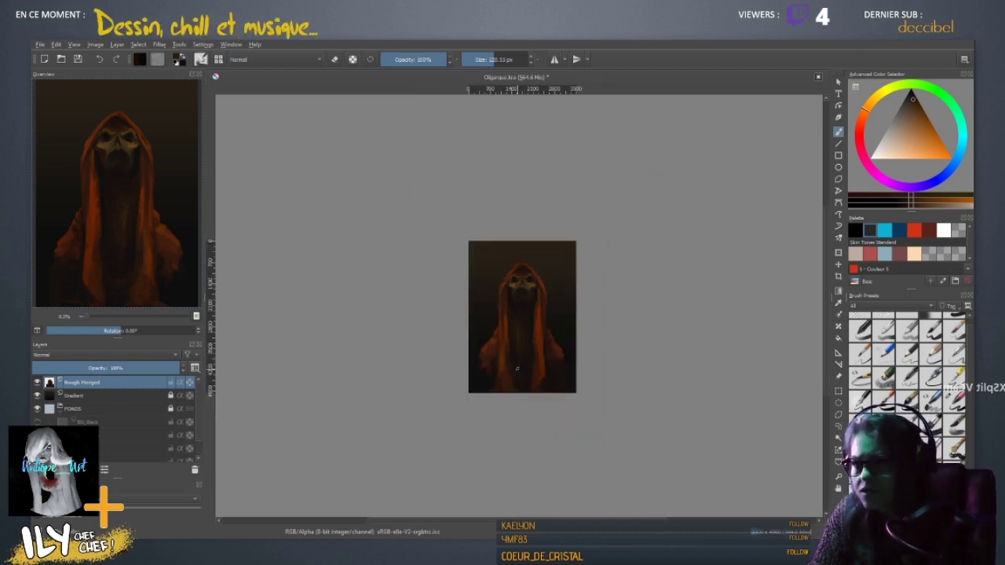
pyautogui.keyDown('shift'); pyautogui.moveTo(525, 341); pyautogui.dragTo(531, 342); pyautogui.keyUp('shift')
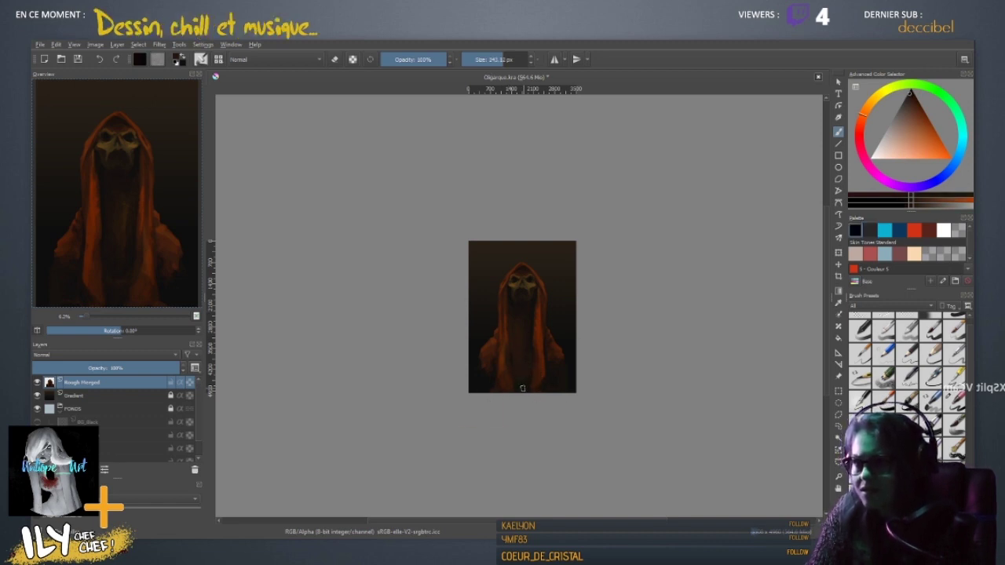
pyautogui.moveTo(522, 389); pyautogui.dragTo(543, 377)
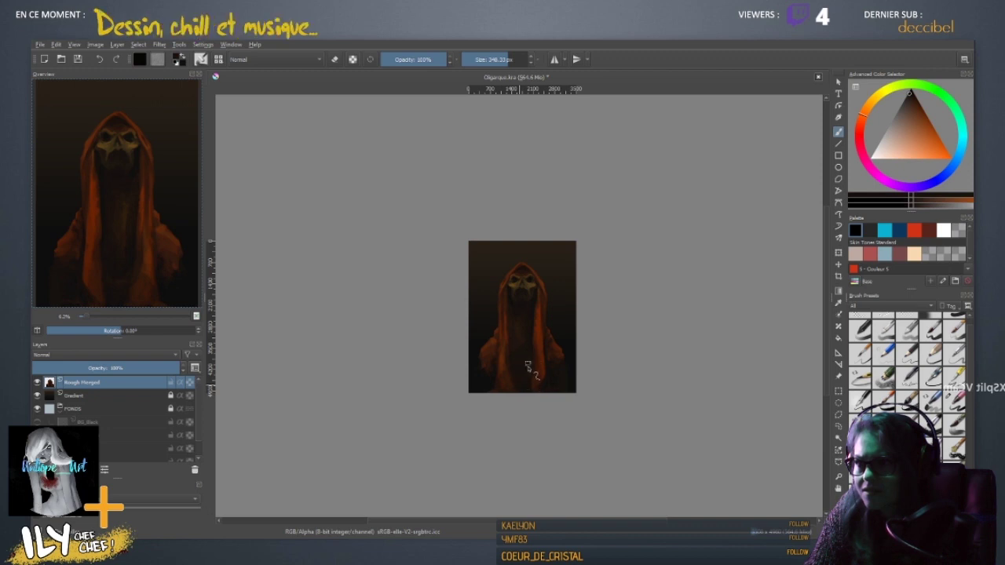
pyautogui.keyDown('ctrl'); pyautogui.click(530, 377); pyautogui.keyUp('ctrl')
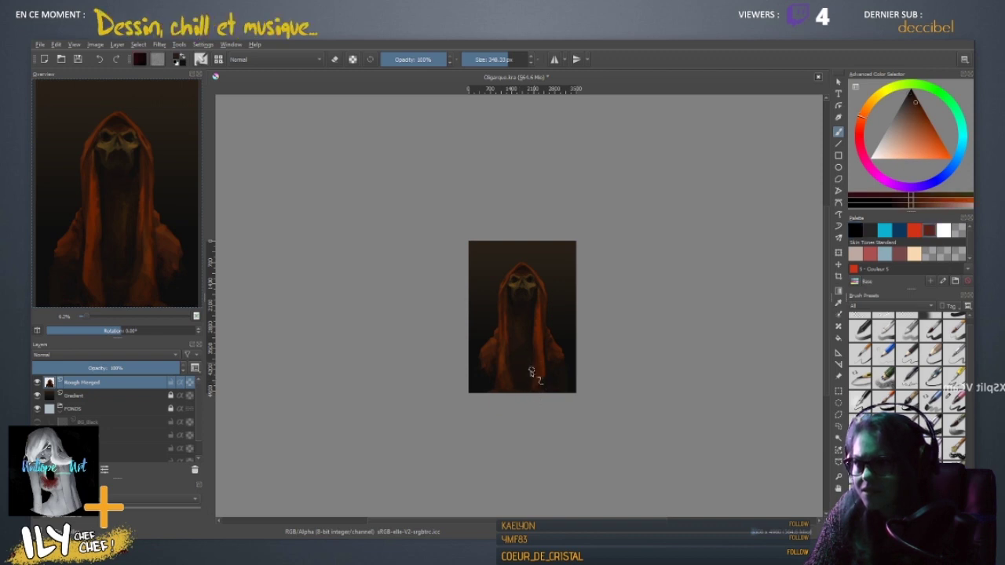
pyautogui.keyDown('ctrl'); pyautogui.click(530, 389); pyautogui.keyUp('ctrl')
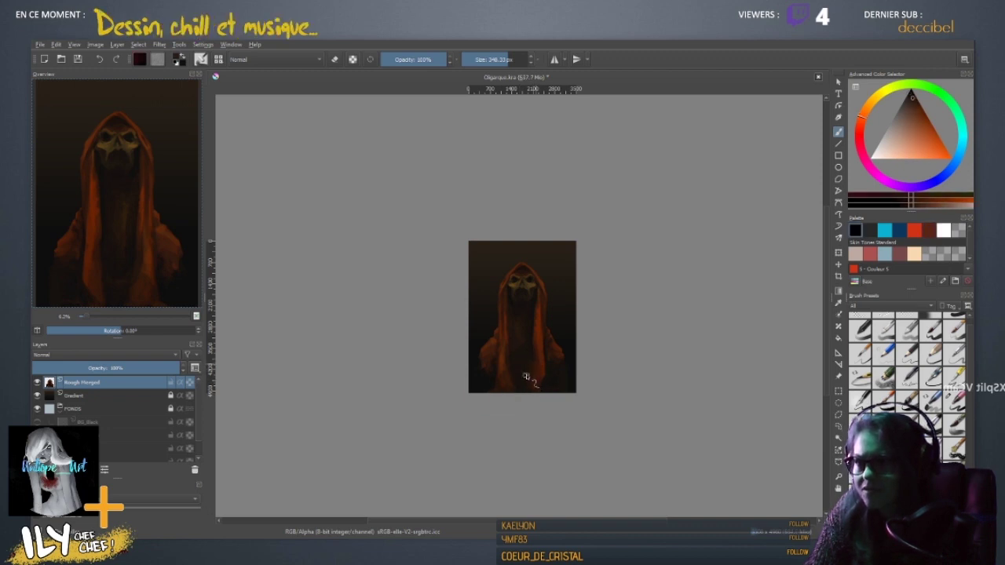
pyautogui.keyDown('ctrl'); pyautogui.click(536, 343); pyautogui.keyUp('ctrl')
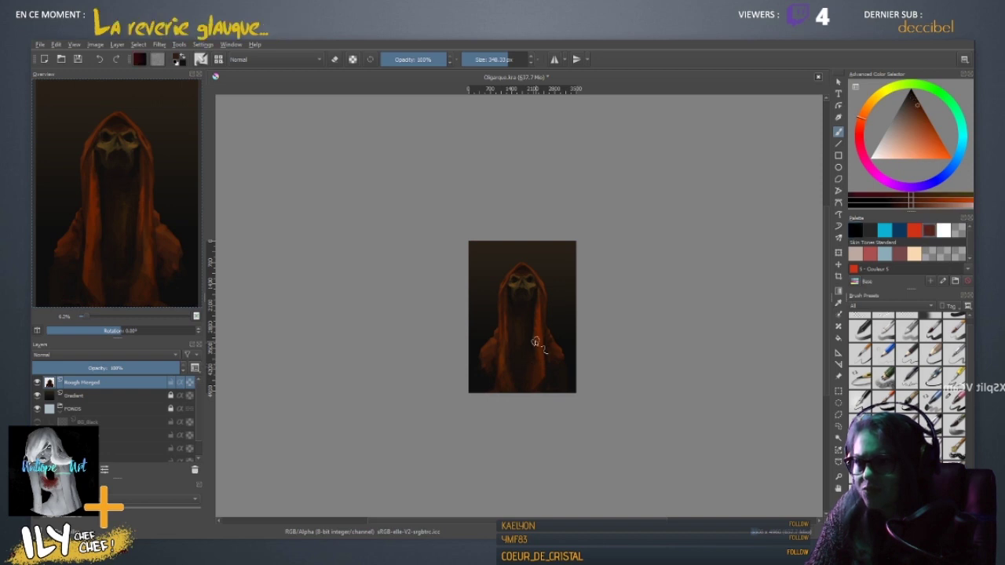
# - Repaint the lower end of the robe's left-hand drape with reddish brown and near-black sampled from the surrounding folds
pyautogui.keyDown('ctrl'); pyautogui.click(517, 392); pyautogui.keyUp('ctrl')
pyautogui.keyDown('ctrl'); pyautogui.click(502, 375); pyautogui.keyUp('ctrl')
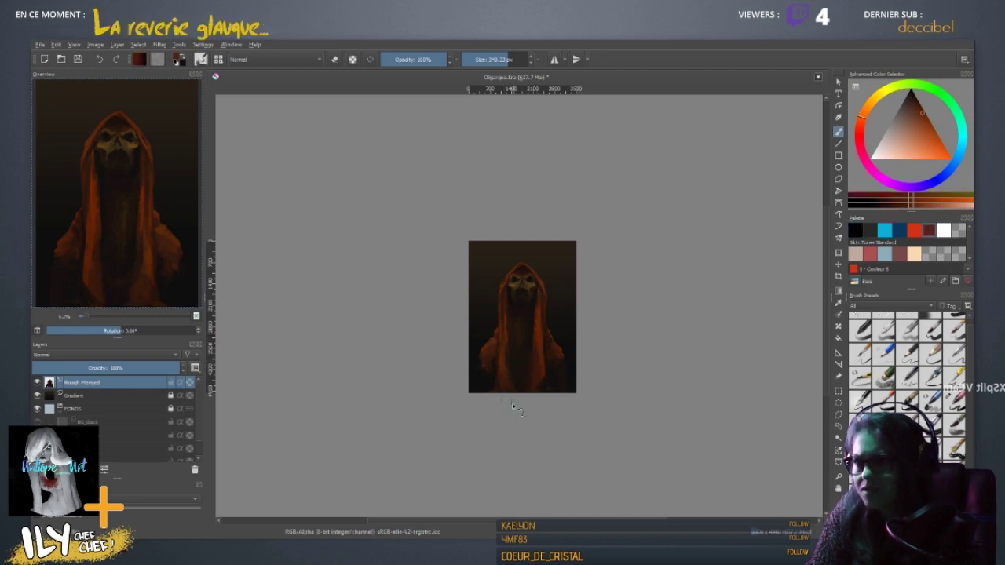
pyautogui.keyDown('ctrl'); pyautogui.click(510, 384); pyautogui.keyUp('ctrl')
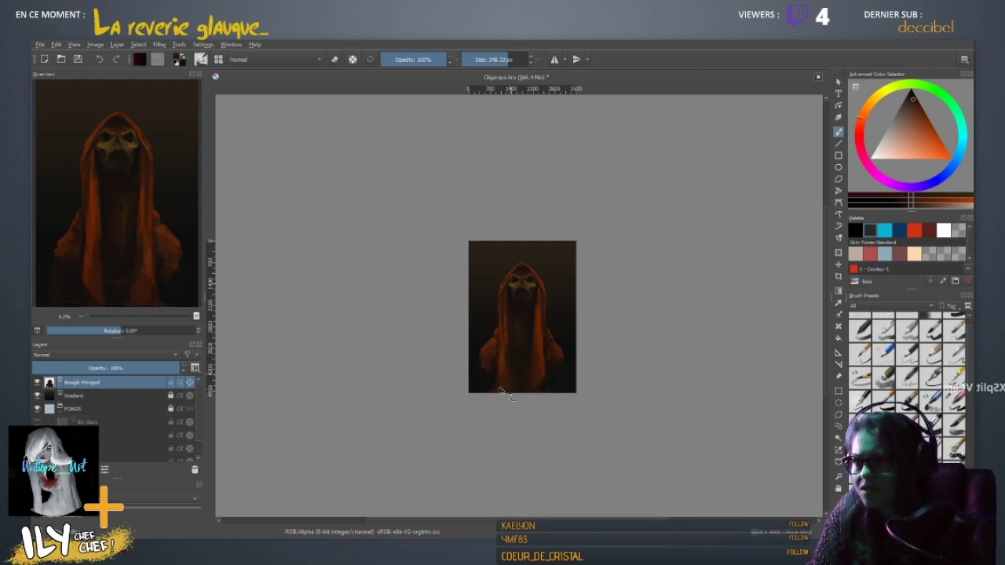
pyautogui.keyDown('ctrl'); pyautogui.click(500, 388); pyautogui.keyUp('ctrl')
pyautogui.keyDown('ctrl'); pyautogui.click(502, 383); pyautogui.keyUp('ctrl')
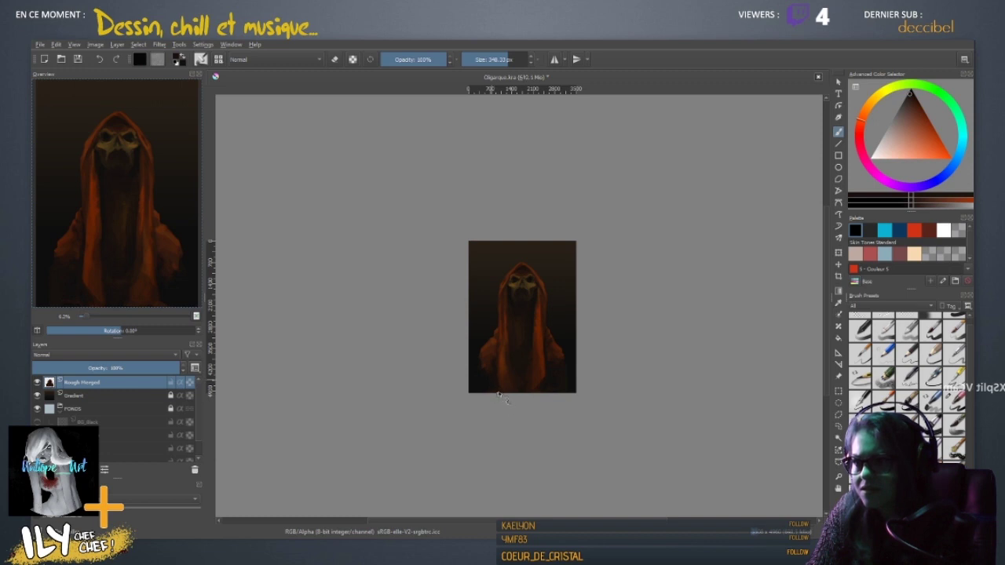
# - Reduce the brush to about 178 px and refine the left-hand drape's outer edge with near-black and dark brown sampled from the sleeve
pyautogui.moveTo(505, 360); pyautogui.dragTo(494, 360)
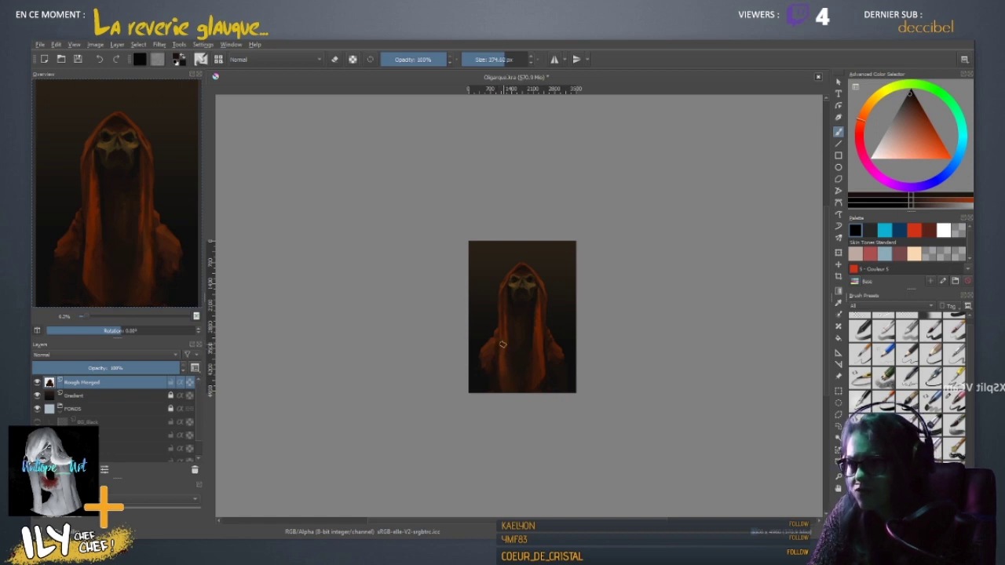
pyautogui.press('[')
pyautogui.press('[')
pyautogui.press('[')
pyautogui.press('[')
pyautogui.press('[')
pyautogui.press('[')
pyautogui.press('[')
pyautogui.press('[')
pyautogui.press('[')
pyautogui.press('[')
pyautogui.press('[')
pyautogui.press('[')
pyautogui.press('[')
pyautogui.press('[')
pyautogui.press('[')
pyautogui.press('[')
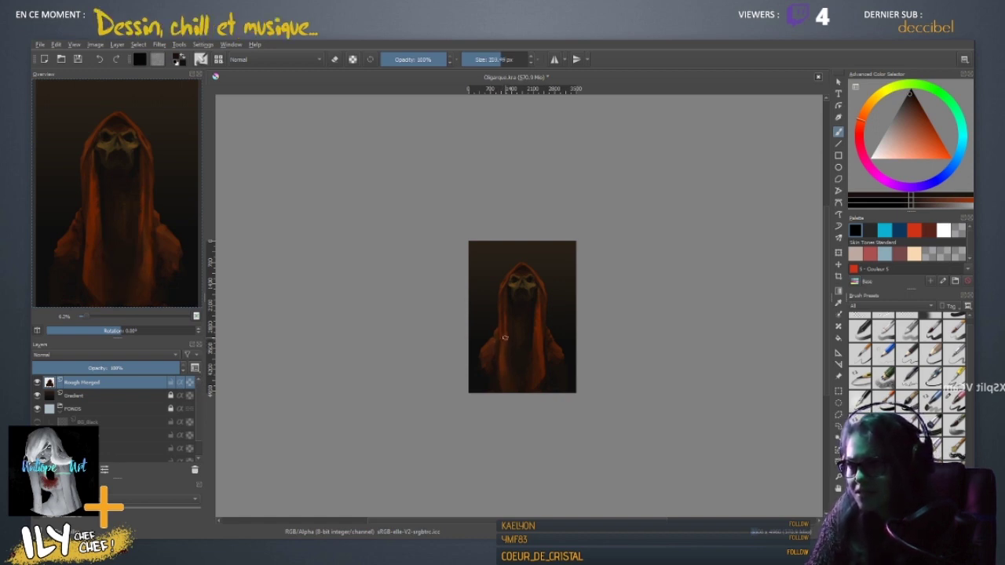
pyautogui.keyDown('ctrl'); pyautogui.click(496, 346); pyautogui.keyUp('ctrl')
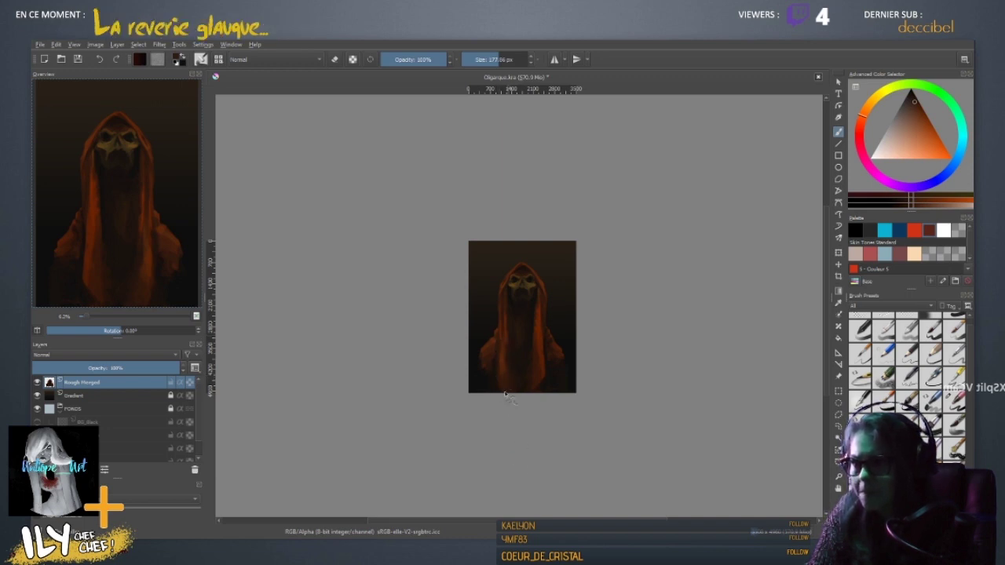
pyautogui.keyDown('ctrl'); pyautogui.click(500, 366); pyautogui.keyUp('ctrl')
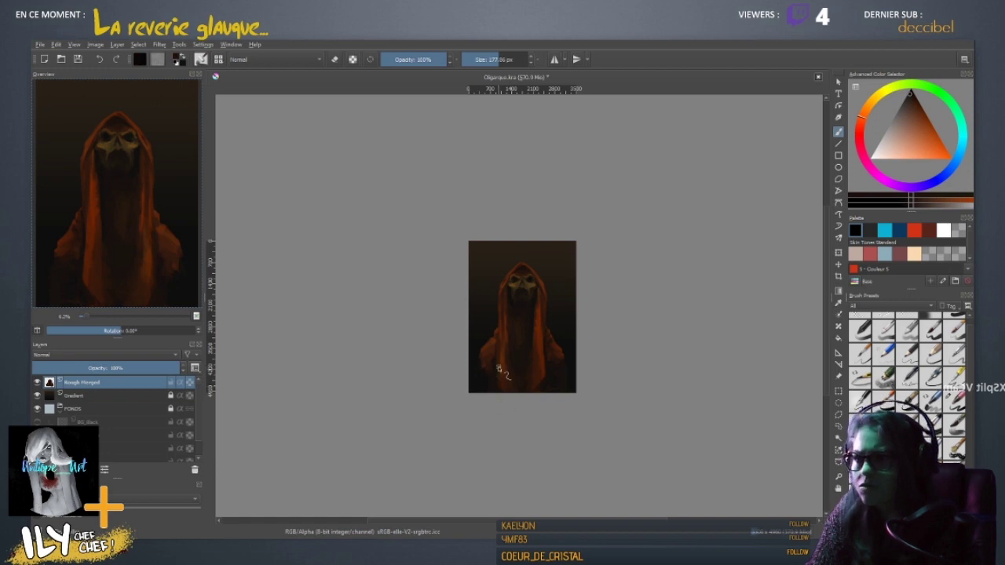
pyautogui.keyDown('ctrl'); pyautogui.click(498, 349); pyautogui.keyUp('ctrl')
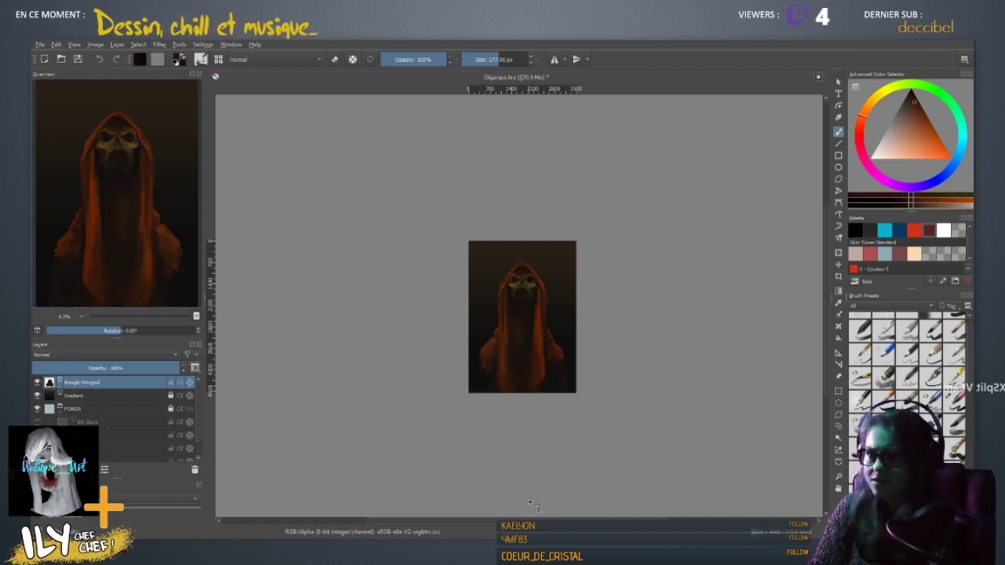
# - Refine the right-hand drape's lower edge and the hem with sampled dark reds and near-black, enlarging the brush to about 215 px
pyautogui.hotkey('ctrl', '-')
pyautogui.hotkey('ctrl', '-')
pyautogui.hotkey('ctrl', '+')
pyautogui.hotkey('ctrl', '+')
pyautogui.hotkey('ctrl', '+')
pyautogui.hotkey('ctrl', '+')
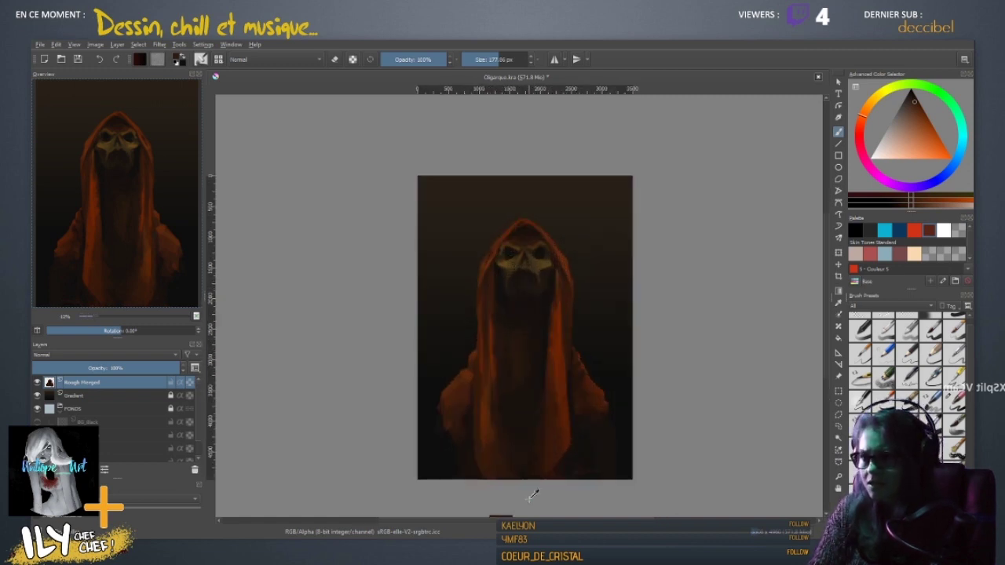
pyautogui.keyDown('ctrl'); pyautogui.click(562, 464); pyautogui.keyUp('ctrl')
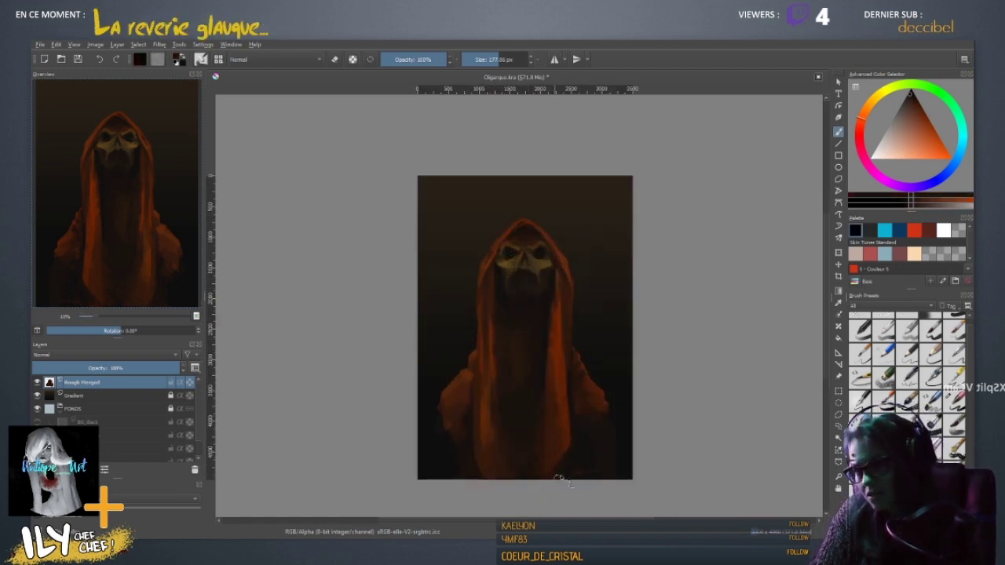
pyautogui.keyDown('ctrl'); pyautogui.click(563, 463); pyautogui.keyUp('ctrl')
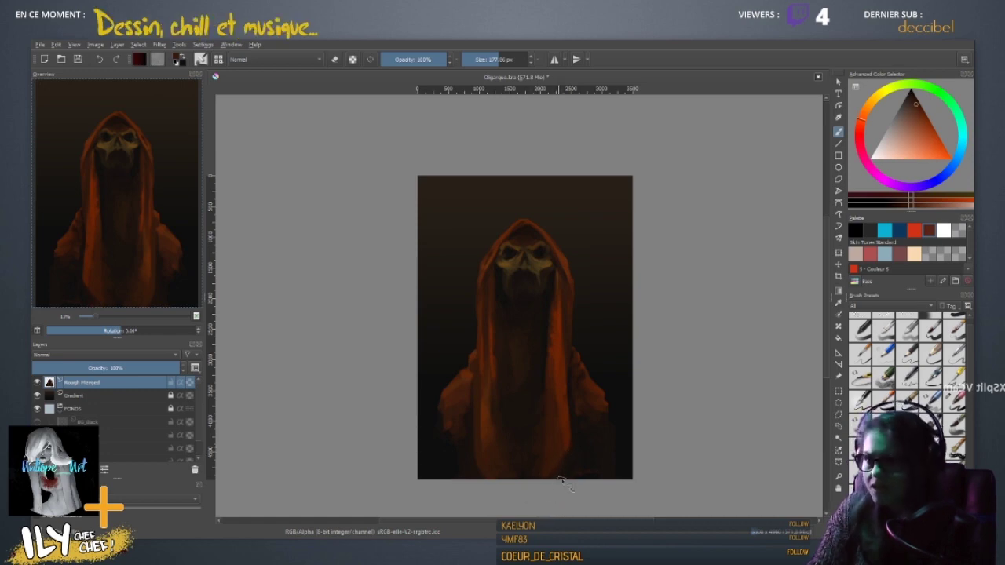
pyautogui.keyDown('ctrl'); pyautogui.click(550, 477); pyautogui.keyUp('ctrl')
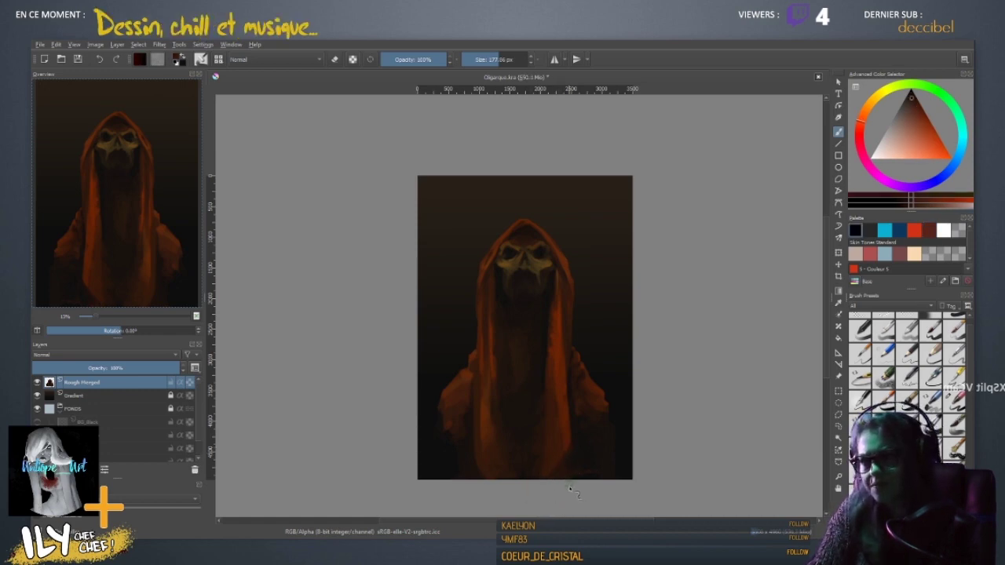
pyautogui.keyDown('ctrl'); pyautogui.click(565, 453); pyautogui.keyUp('ctrl')
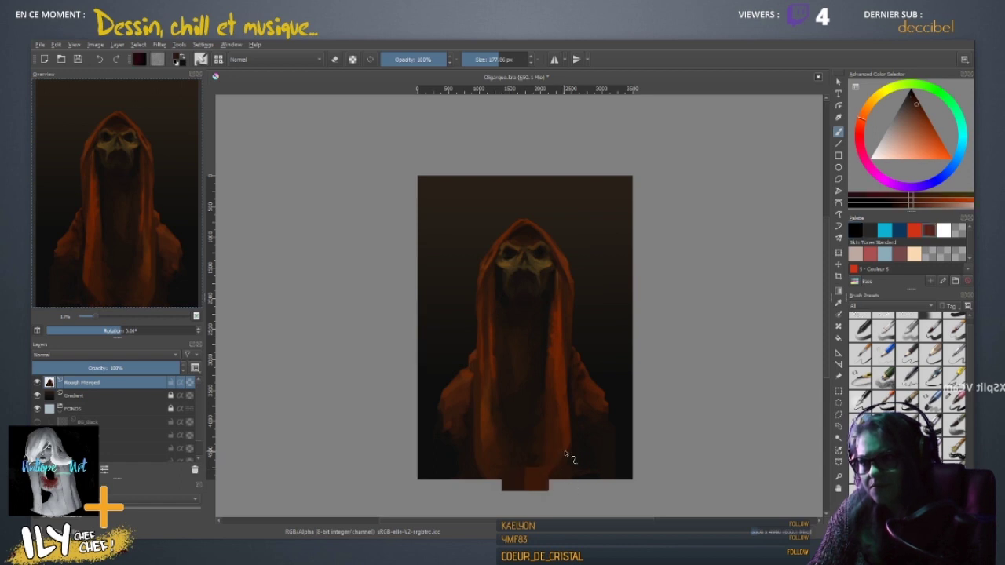
pyautogui.keyDown('ctrl'); pyautogui.click(544, 470); pyautogui.keyUp('ctrl')
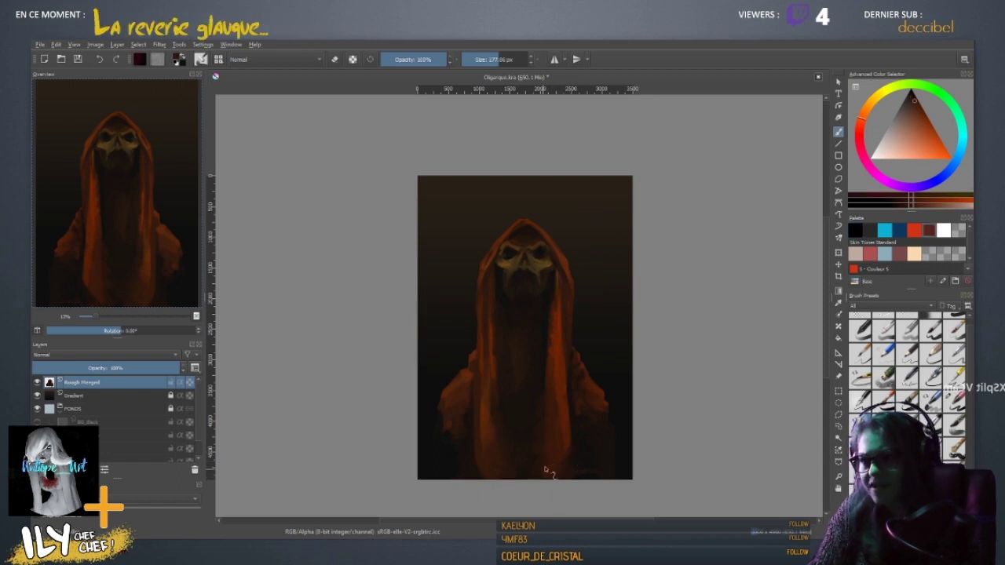
pyautogui.moveTo(544, 470)
pyautogui.mouseDown()
pyautogui.moveTo(556, 416)
pyautogui.moveTo(536, 441)
pyautogui.moveTo(534, 405)
pyautogui.moveTo(533, 470)
pyautogui.mouseUp()
pyautogui.keyDown('ctrl'); pyautogui.click(540, 438); pyautogui.keyUp('ctrl')
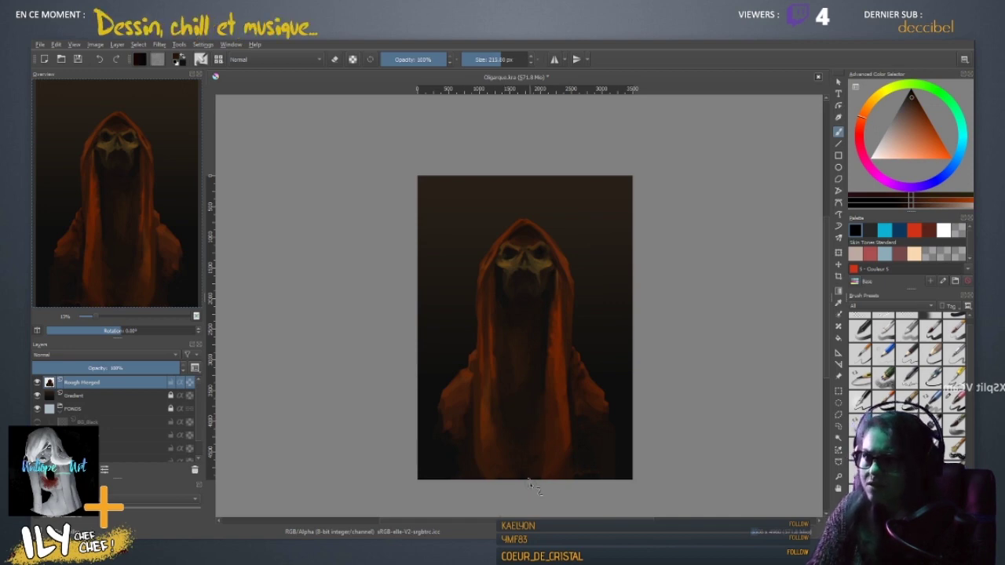
# - Darken the bottom of the left-hand sleeve and the adjoining drape with near-black and dark brown sampled from the sleeve's shadows
pyautogui.keyDown('ctrl'); pyautogui.click(445, 462); pyautogui.keyUp('ctrl')
pyautogui.keyDown('ctrl'); pyautogui.click(463, 467); pyautogui.keyUp('ctrl')
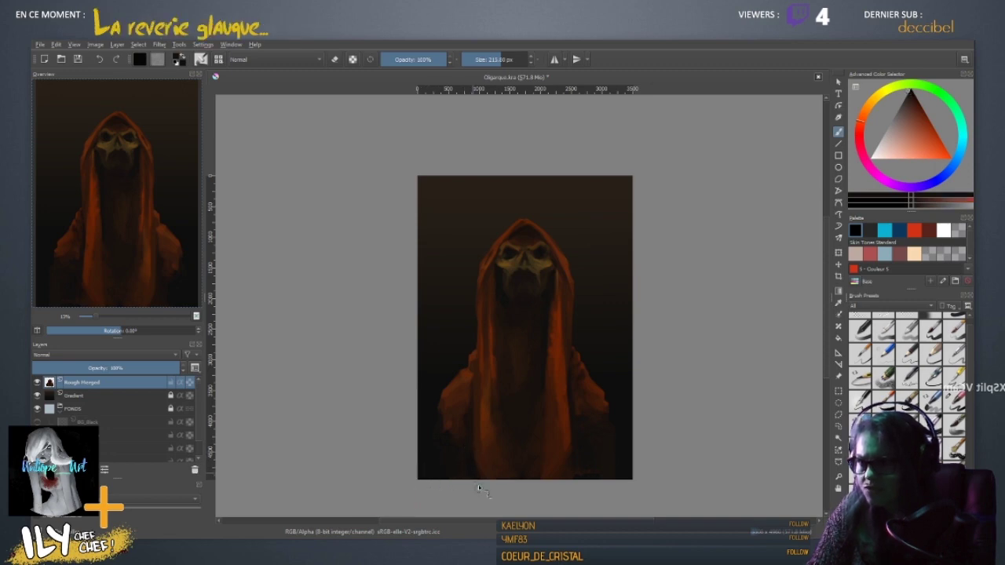
pyautogui.keyDown('ctrl'); pyautogui.click(459, 441); pyautogui.keyUp('ctrl')
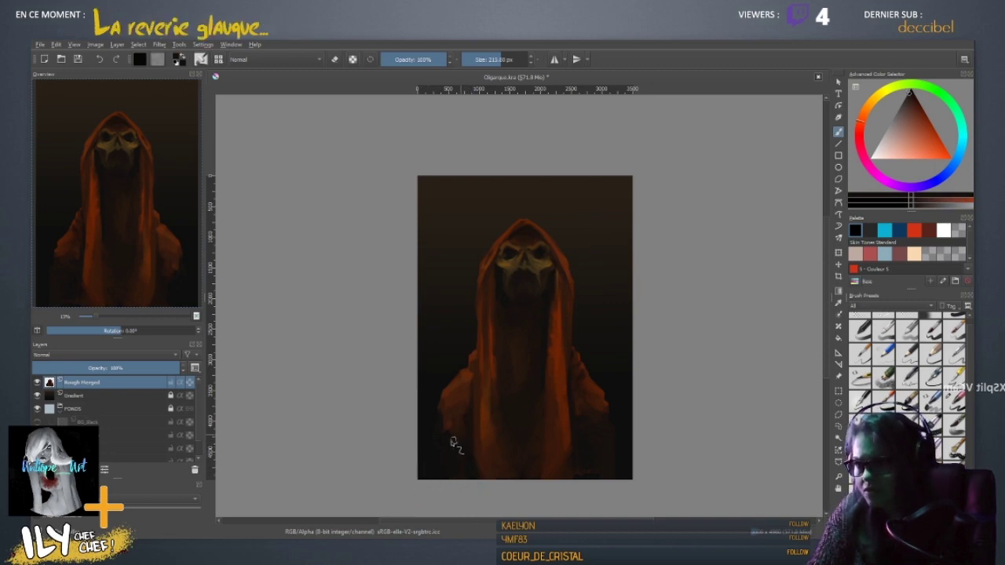
pyautogui.moveTo(455, 442); pyautogui.dragTo(460, 471)
pyautogui.keyDown('ctrl'); pyautogui.click(460, 431); pyautogui.keyUp('ctrl')
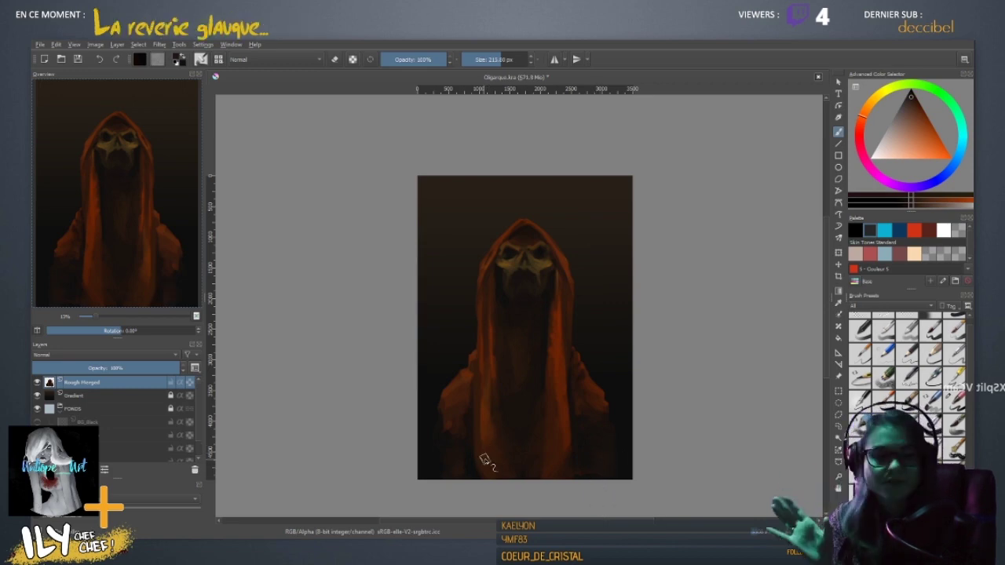
pyautogui.scroll(-1, 539, 328)
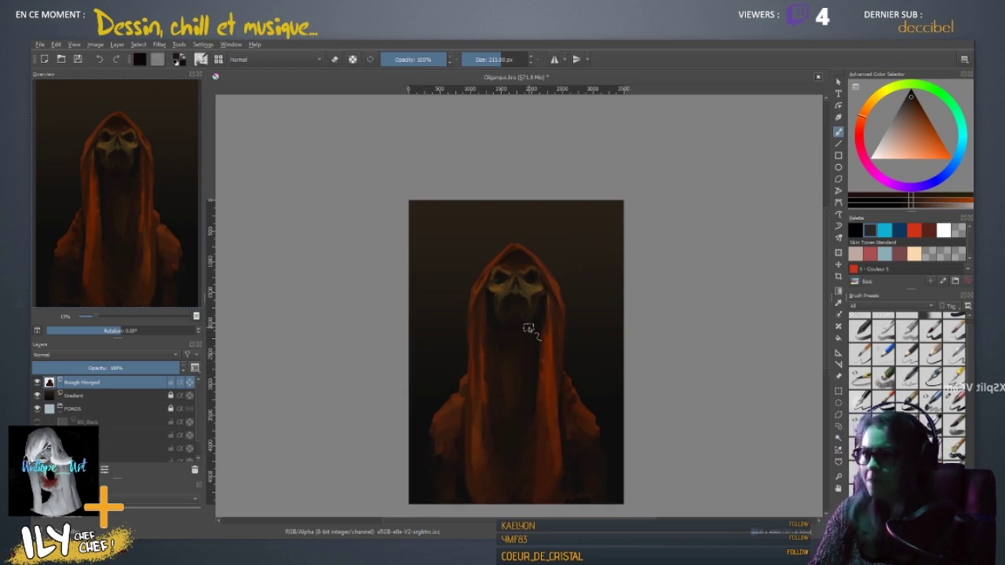
pyautogui.scroll(-1, 534, 327)
pyautogui.scroll(2, 530, 330)
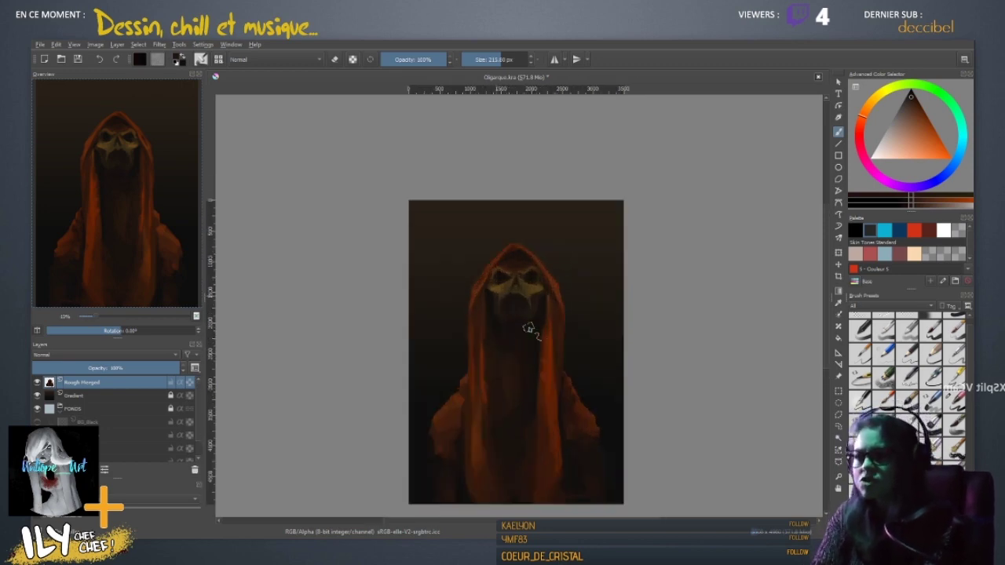
pyautogui.scroll(1, 529, 330)
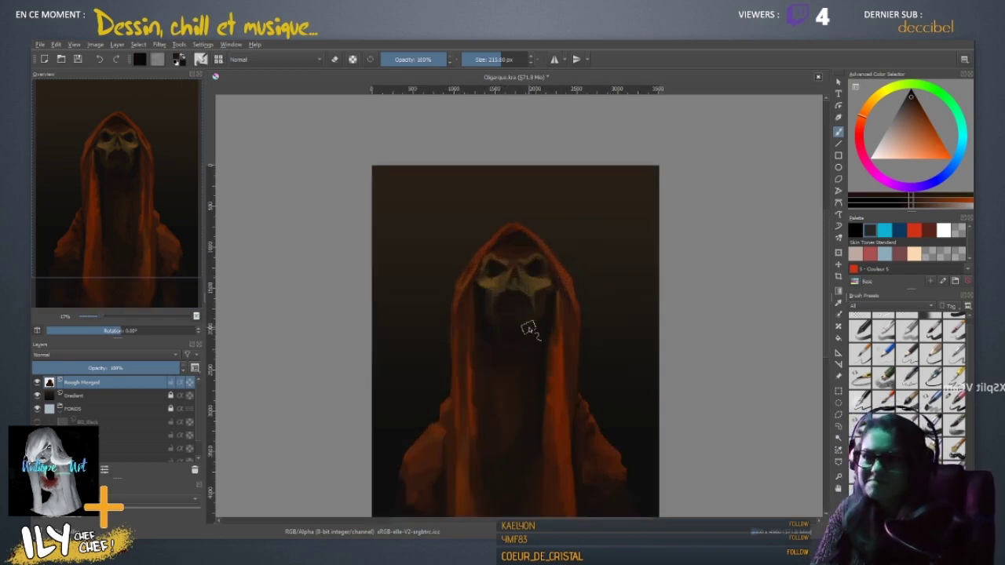
pyautogui.scroll(2, 530, 330)
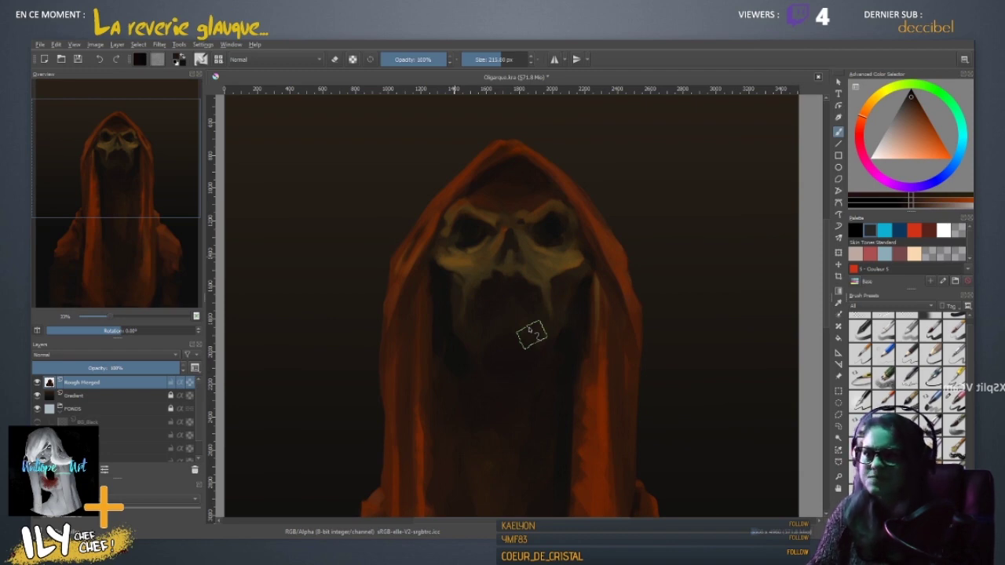
# - Add a new paint layer above Rough Merged and name it Lumiere dramatique
pyautogui.moveTo(490, 274)
pyautogui.mouseDown()
pyautogui.moveTo(511, 356)
pyautogui.moveTo(554, 391)
pyautogui.moveTo(543, 379)
pyautogui.mouseUp()
pyautogui.moveTo(556, 428); pyautogui.dragTo(564, 340)
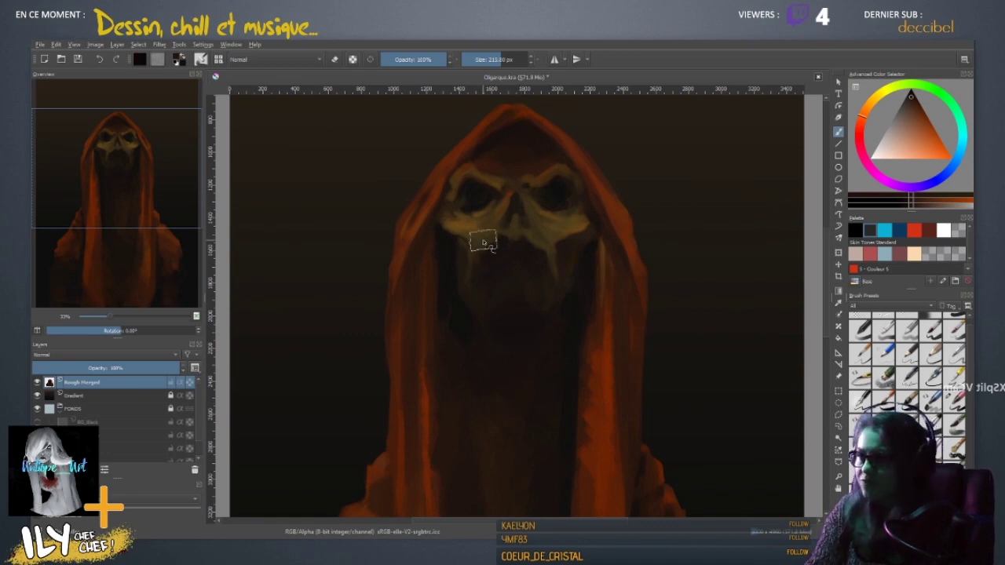
pyautogui.press('Insert')
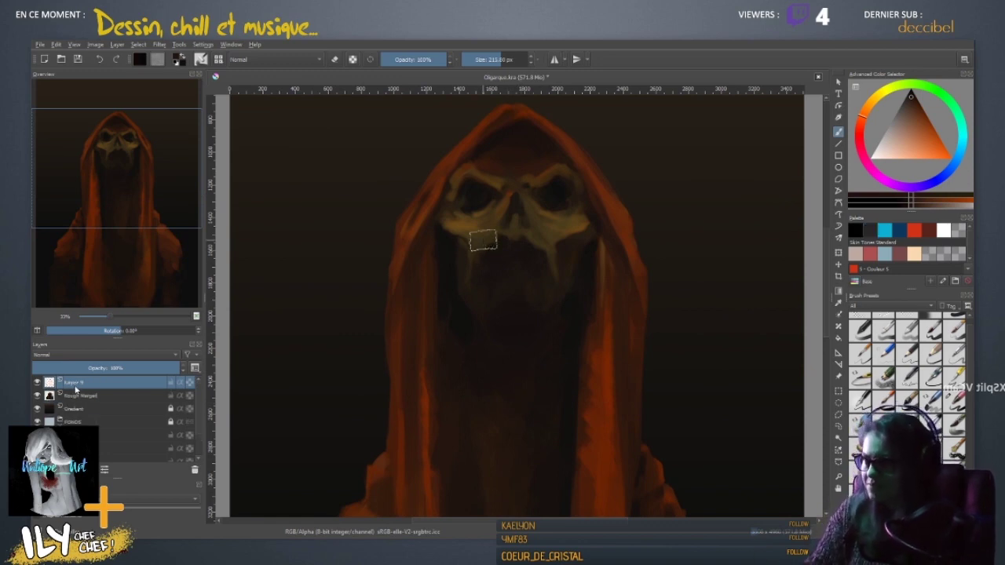
pyautogui.doubleClick(79, 383)
pyautogui.write('Lumiè')
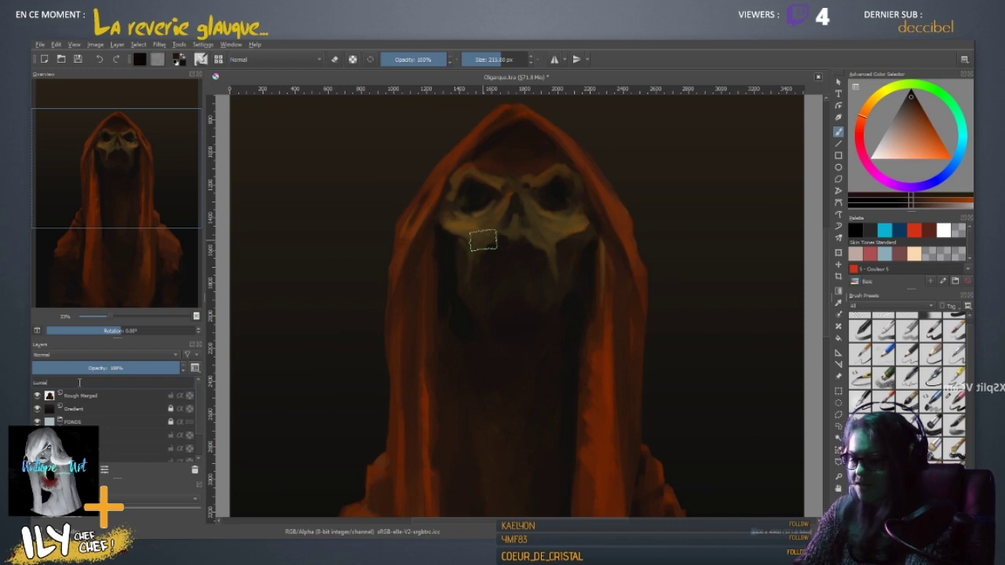
pyautogui.write('iere d')
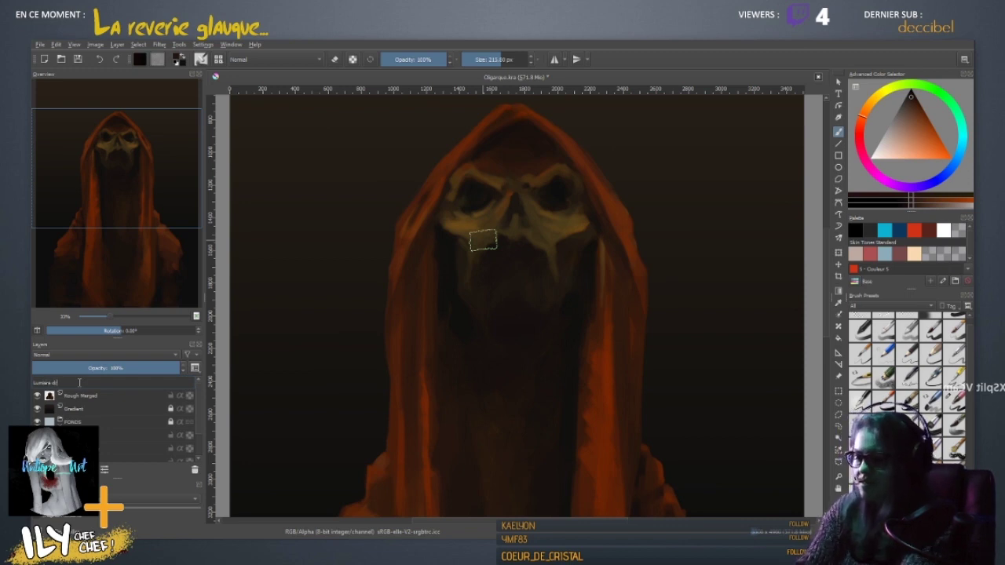
pyautogui.write('ramatique')
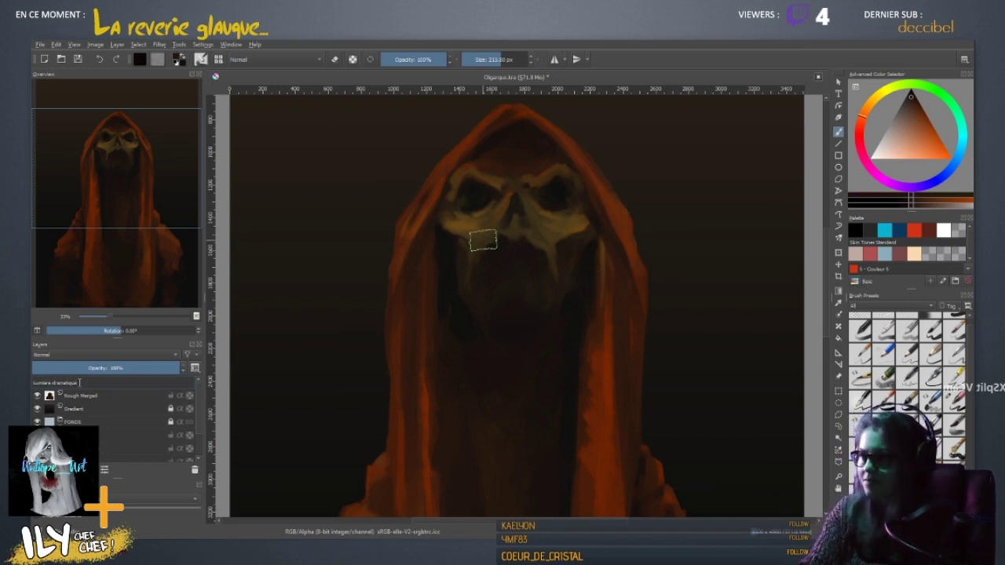
pyautogui.press('Return')
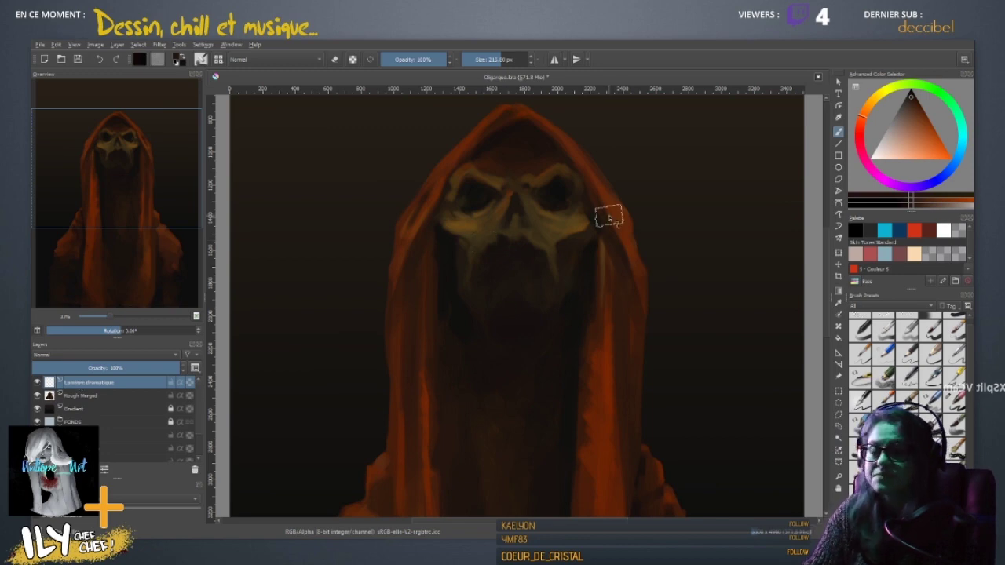
# - Choose a medium orange as the painting colour and set the Lumiere dramatique layer's blending mode to Color Dodge
pyautogui.scroll(-2, 608, 217)
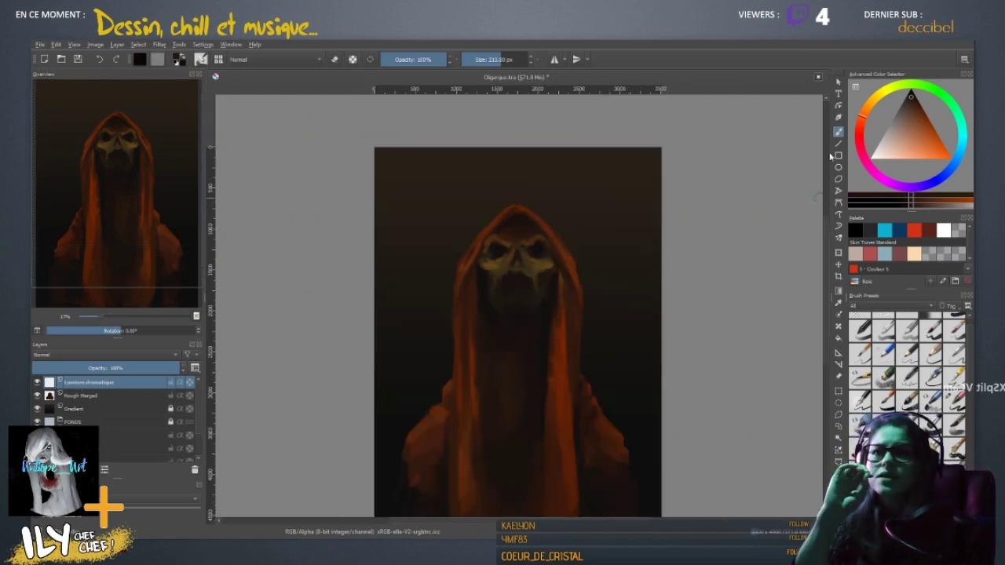
pyautogui.click(923, 133)
pyautogui.moveTo(923, 133); pyautogui.dragTo(935, 148)
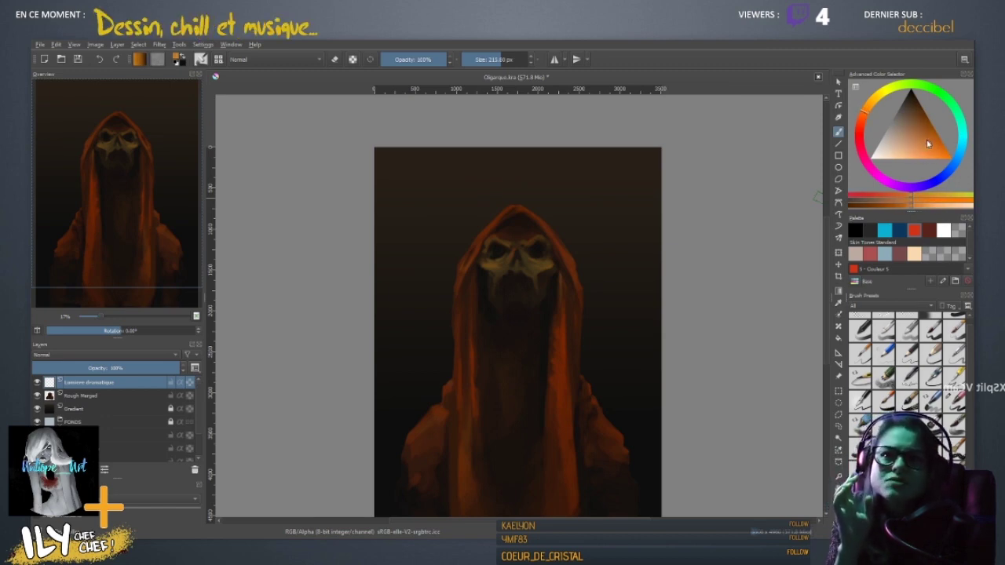
pyautogui.moveTo(934, 151); pyautogui.dragTo(927, 133)
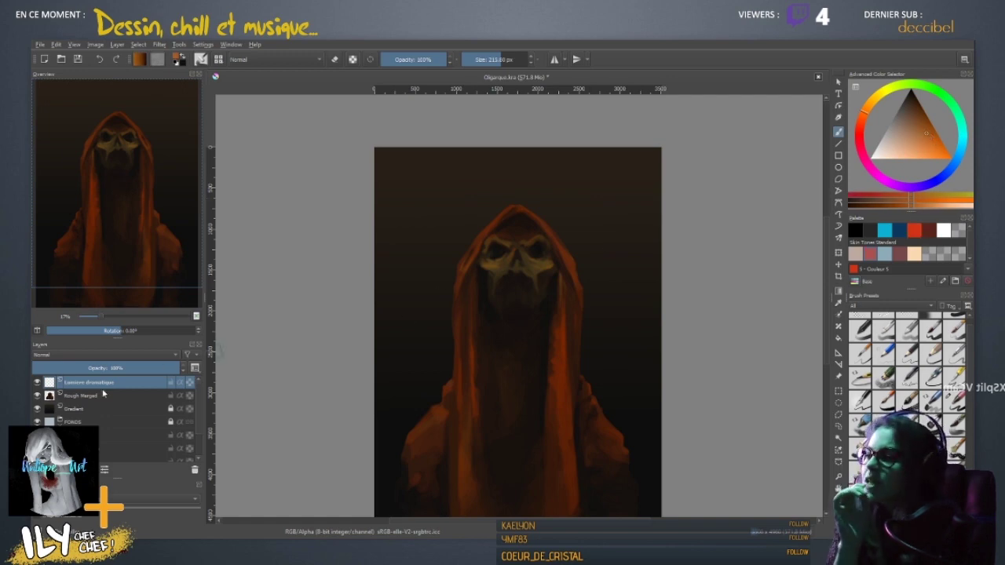
pyautogui.click(82, 355)
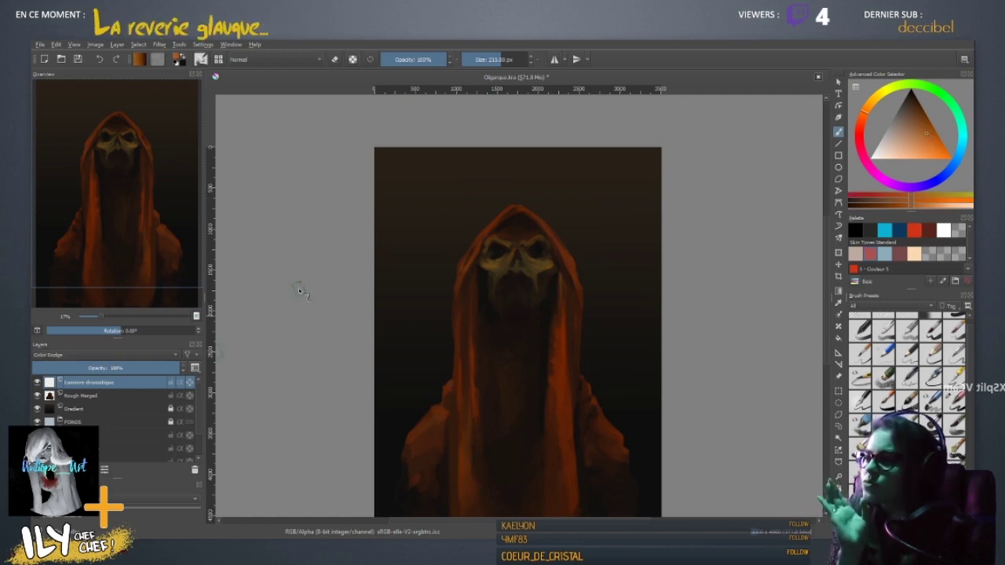
# - Undo a first light stroke on the skull, enlarge the brush to about 268 px and brush orange light across its brow
pyautogui.moveTo(494, 262)
pyautogui.mouseDown()
pyautogui.moveTo(486, 266)
pyautogui.moveTo(506, 272)
pyautogui.mouseUp()
pyautogui.hotkey('ctrl', 'z')
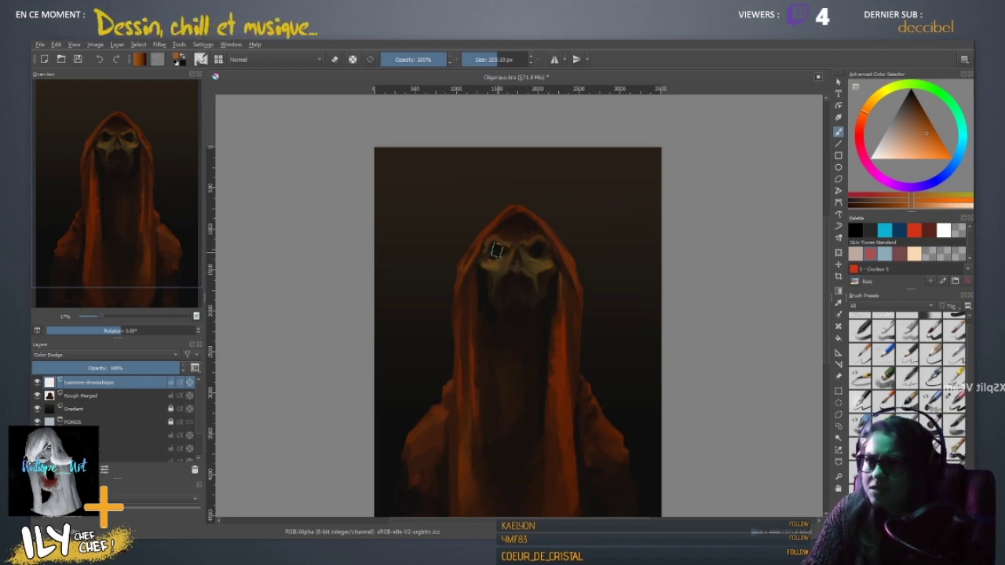
pyautogui.moveTo(484, 263)
pyautogui.mouseDown()
pyautogui.moveTo(502, 265)
pyautogui.moveTo(523, 239)
pyautogui.mouseUp()
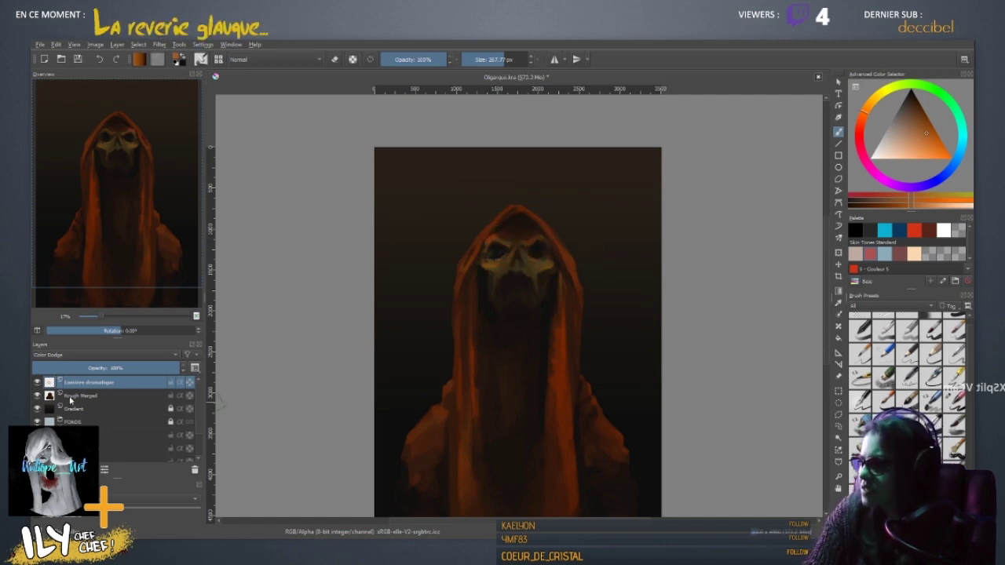
# - Load the Rough Merged figure's outline as a selection and brush orange light along the hood's peak on the Lumiere dramatique layer
pyautogui.press('pagedown')
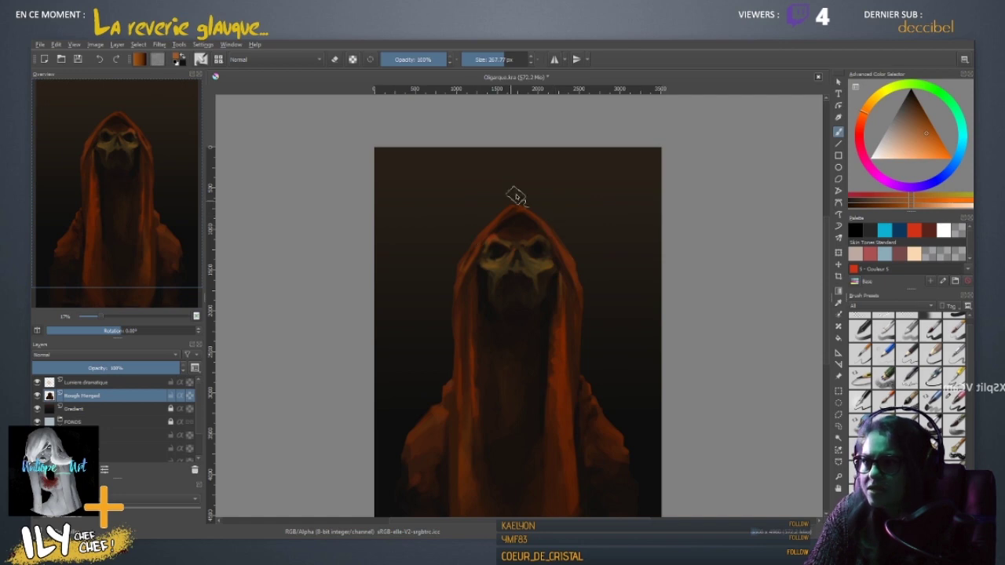
pyautogui.hotkey('ctrl', 'shift', 'd')
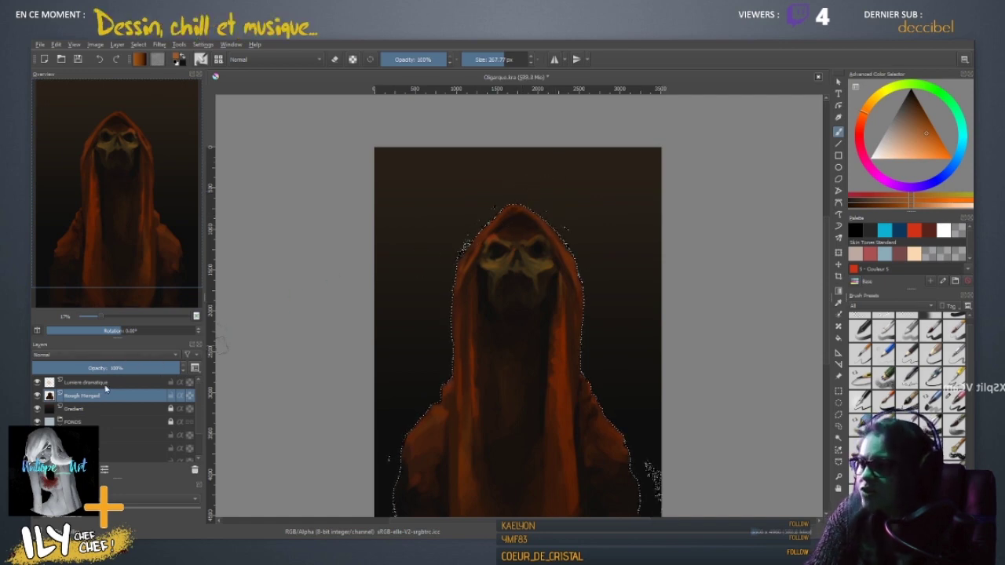
pyautogui.press('pageup')
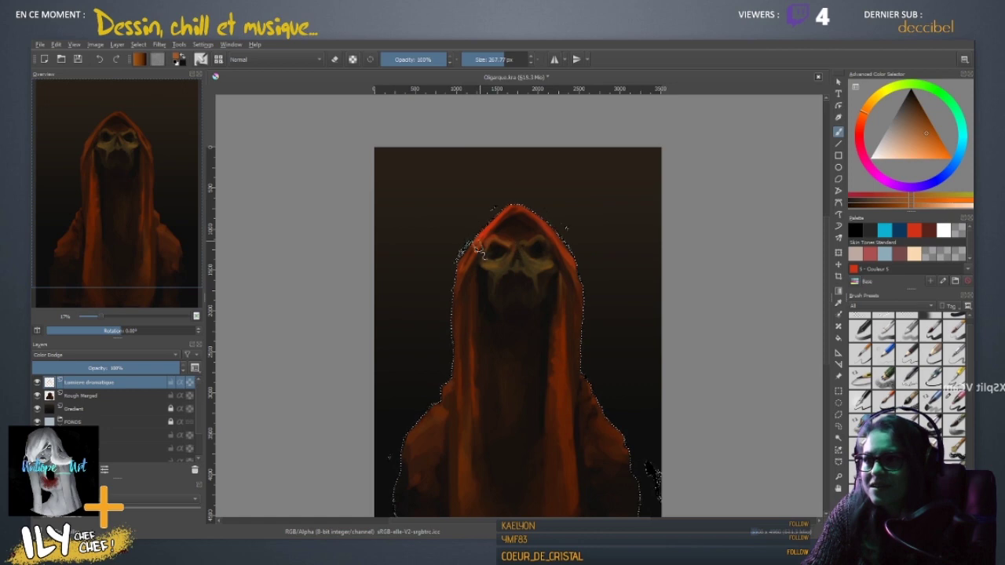
# - Reduce the brush to about 225 px and build up orange light on the hood, brow and cheekbones, alternating painting with erasing
pyautogui.keyDown('shift'); pyautogui.moveTo(490, 248); pyautogui.dragTo(473, 248); pyautogui.keyUp('shift')
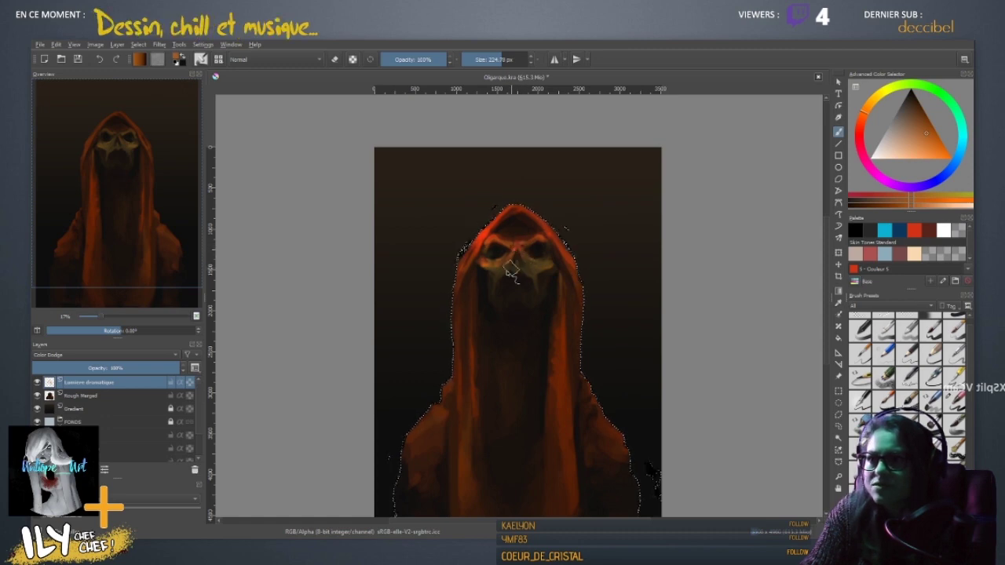
pyautogui.press('e')
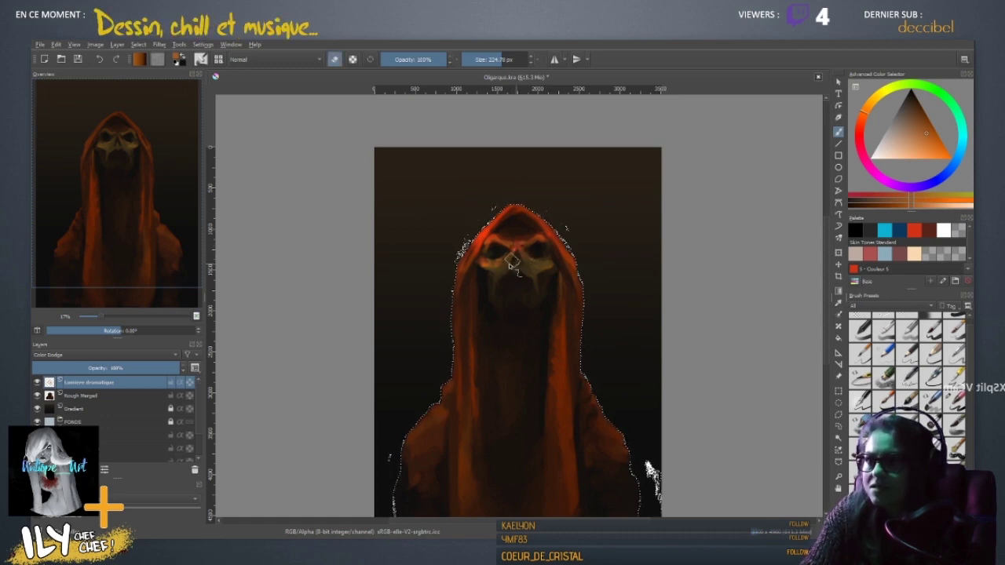
pyautogui.press('e')
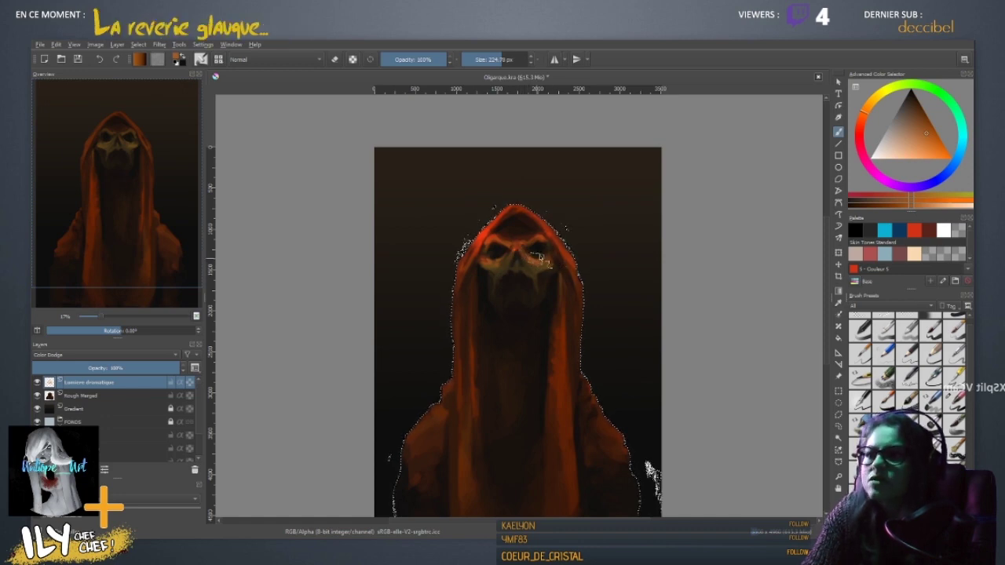
pyautogui.press('e')
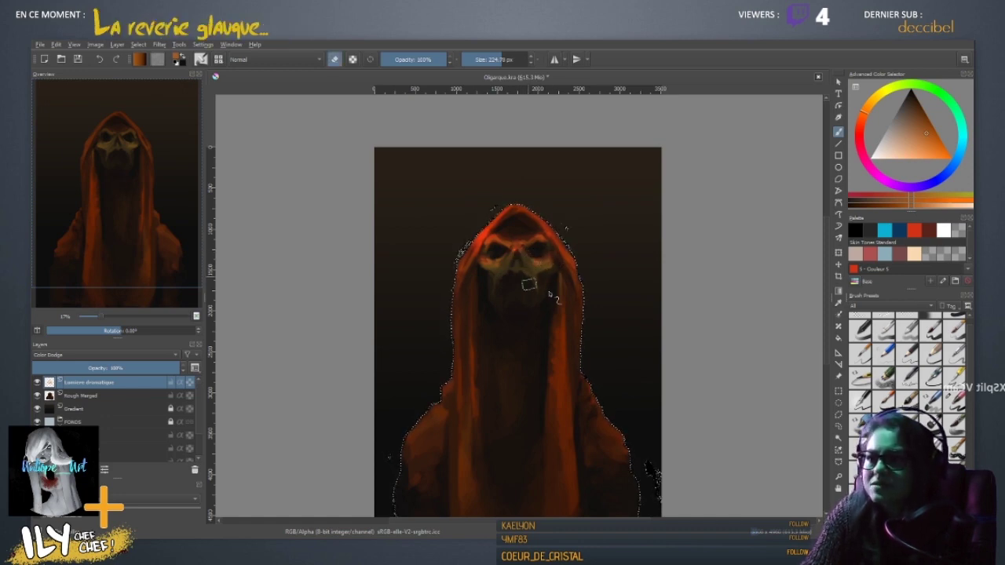
pyautogui.press('e')
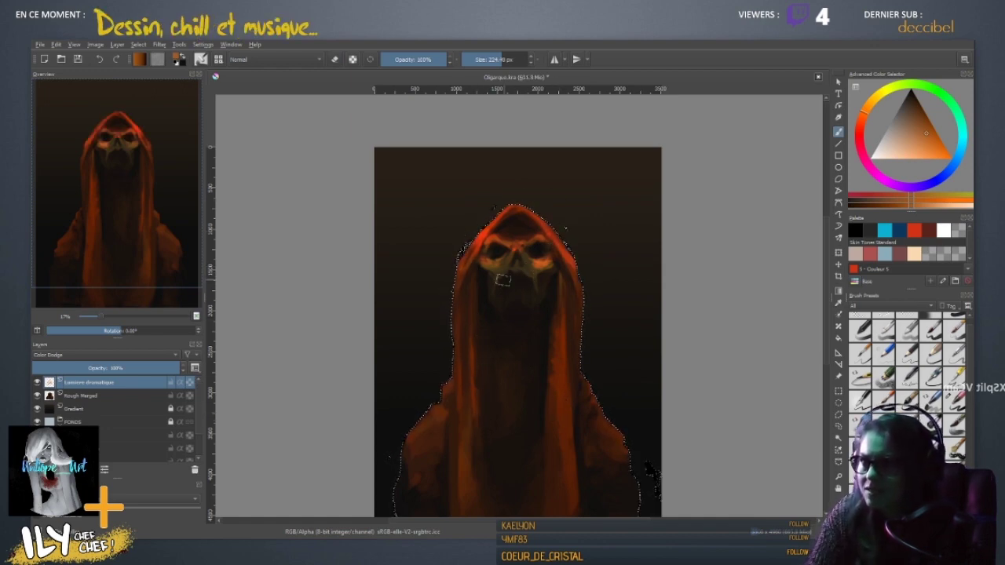
# - Reduce the brush to about 90 px and intensify the glowing highlights around the skull's eye sockets and cheekbones
pyautogui.keyDown('shift'); pyautogui.moveTo(505, 280); pyautogui.dragTo(493, 250); pyautogui.keyUp('shift')
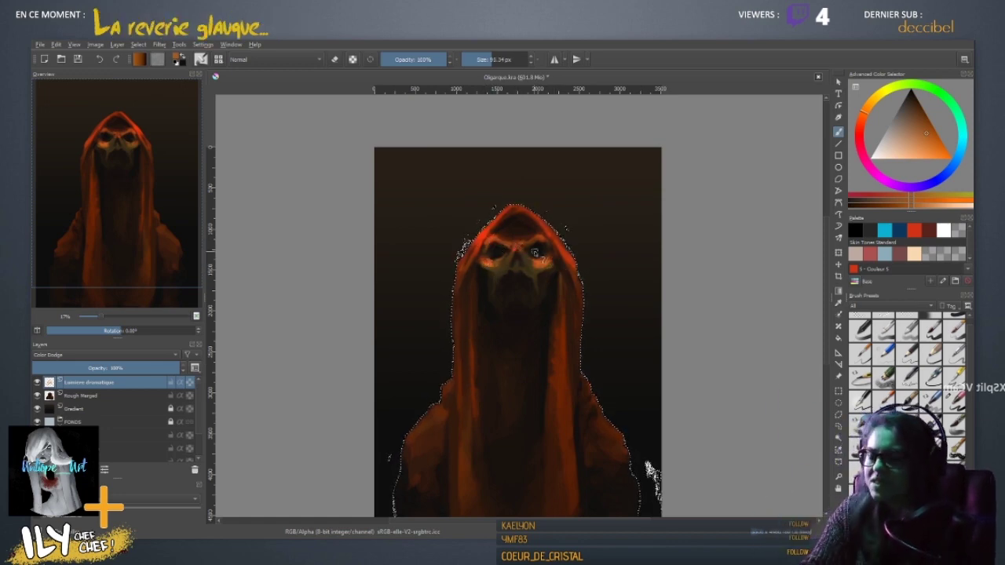
pyautogui.press('ctrl')
pyautogui.hotkey('ctrl', '-')
pyautogui.hotkey('ctrl', '-')
pyautogui.hotkey('ctrl', '-')
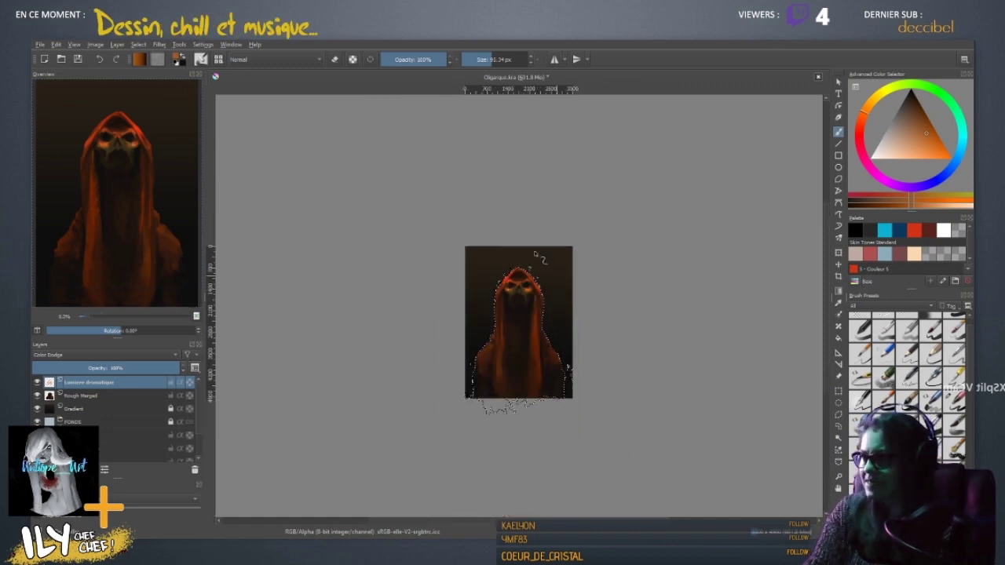
pyautogui.press('ctrl')
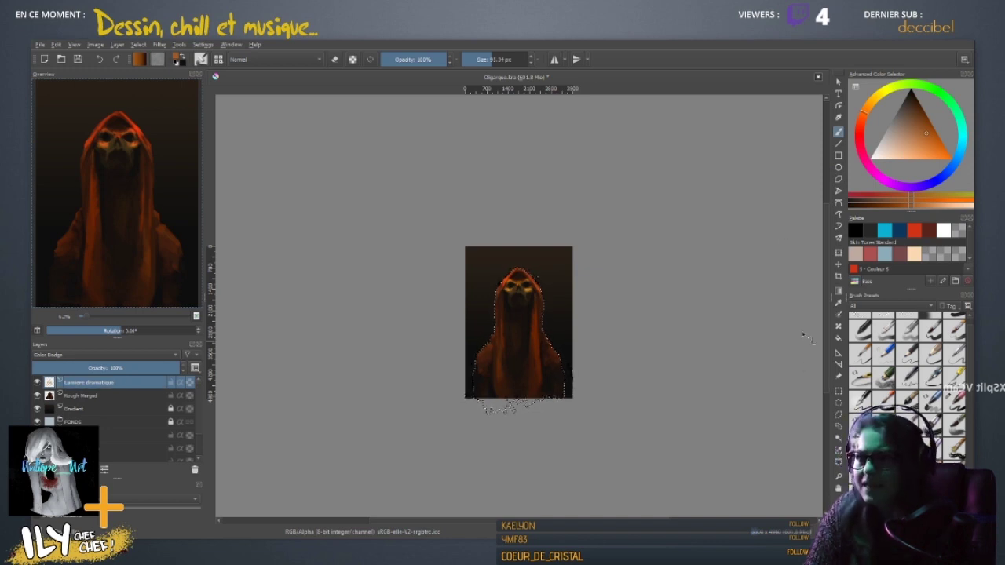
pyautogui.hotkey('ctrl', '+')
pyautogui.hotkey('ctrl', '+')
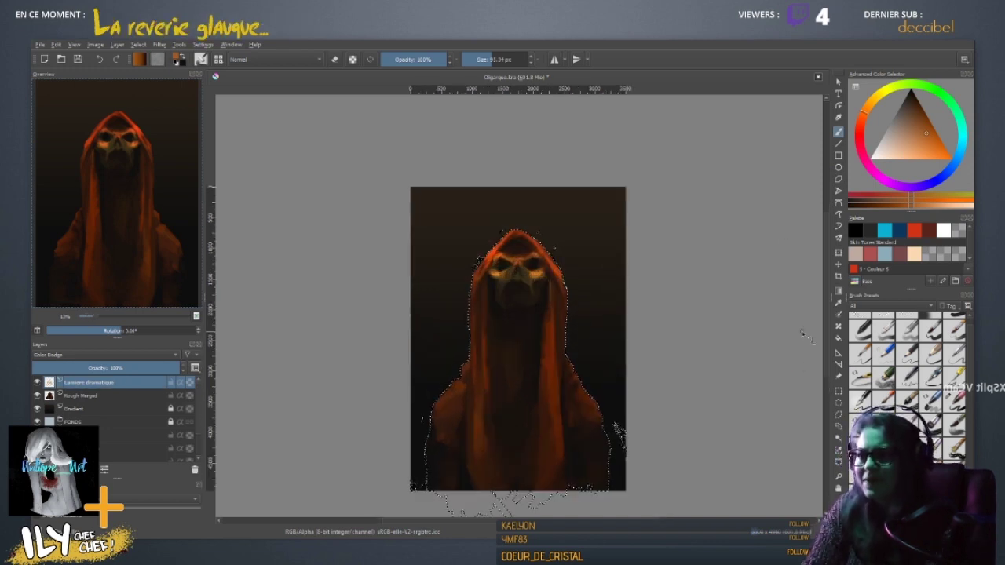
# - Clear the selection and compare the painting with and without the Lumiere dramatique layer
pyautogui.hotkey('ctrl', 'shift', 'a')
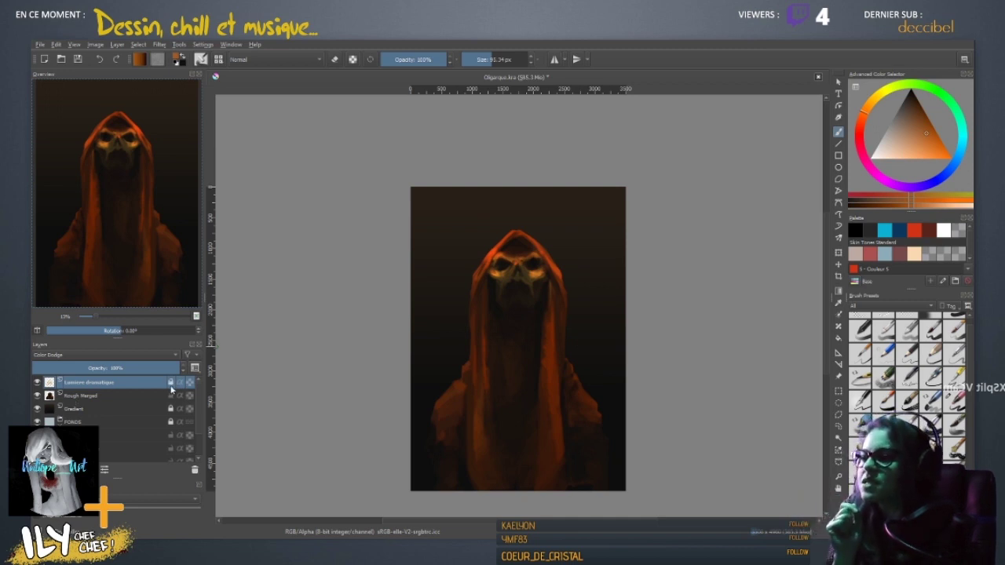
pyautogui.click(36, 384)
pyautogui.click(36, 383)
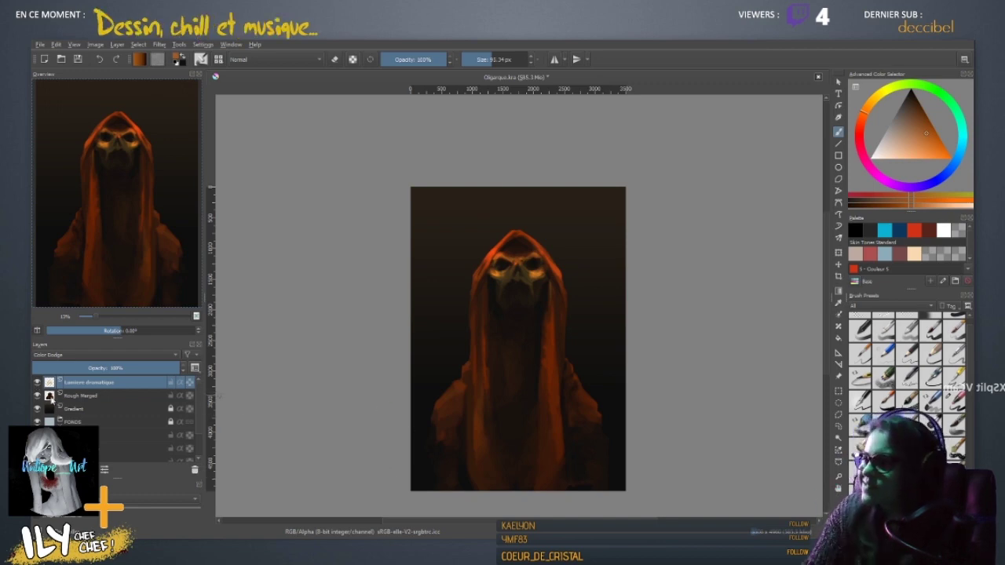
# - Reselect the figure's outline on the Rough Merged layer and paint orange highlights on both shoulders with a brush of about 157 px
pyautogui.click(49, 397)
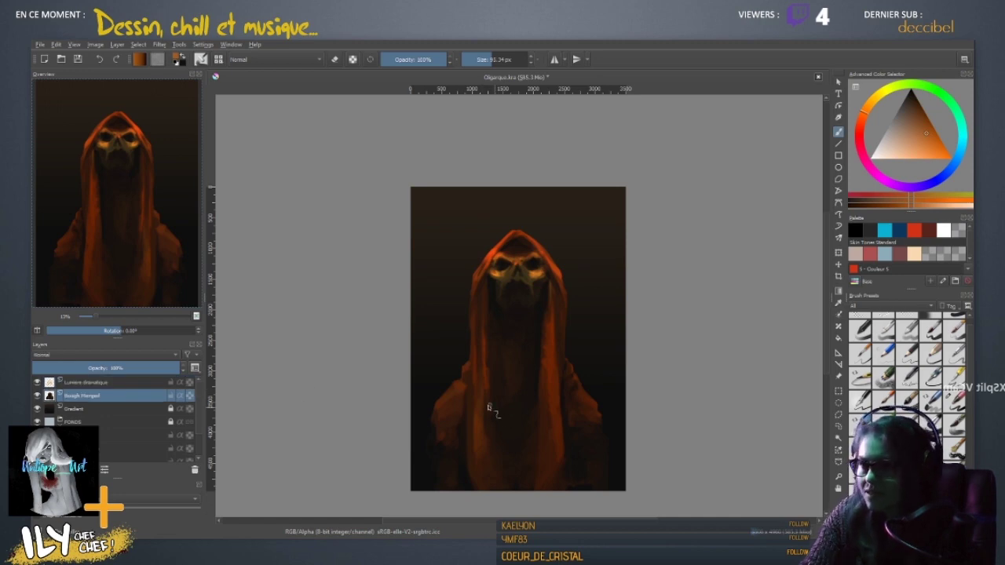
pyautogui.moveTo(457, 400); pyautogui.dragTo(467, 400)
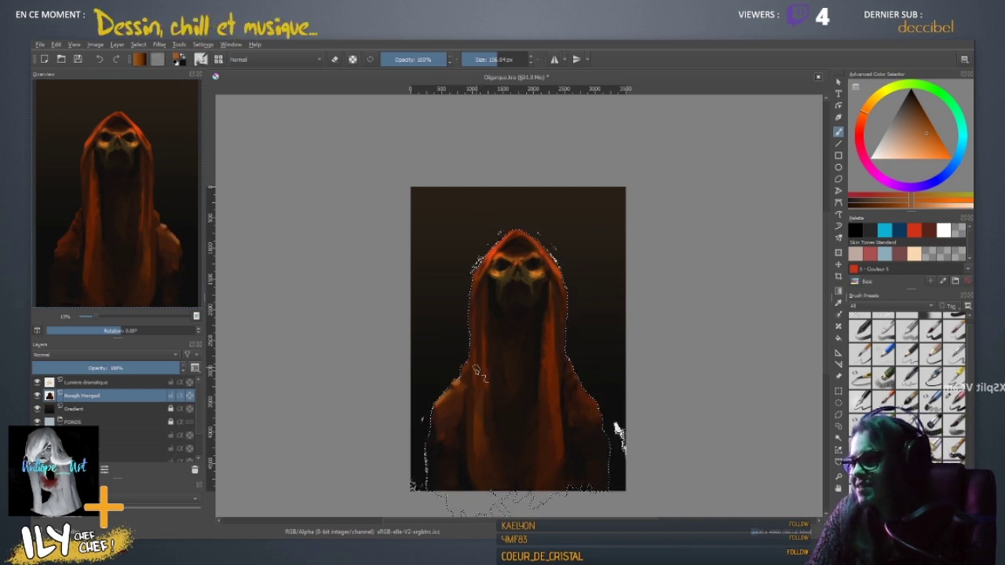
pyautogui.moveTo(469, 357); pyautogui.dragTo(463, 371)
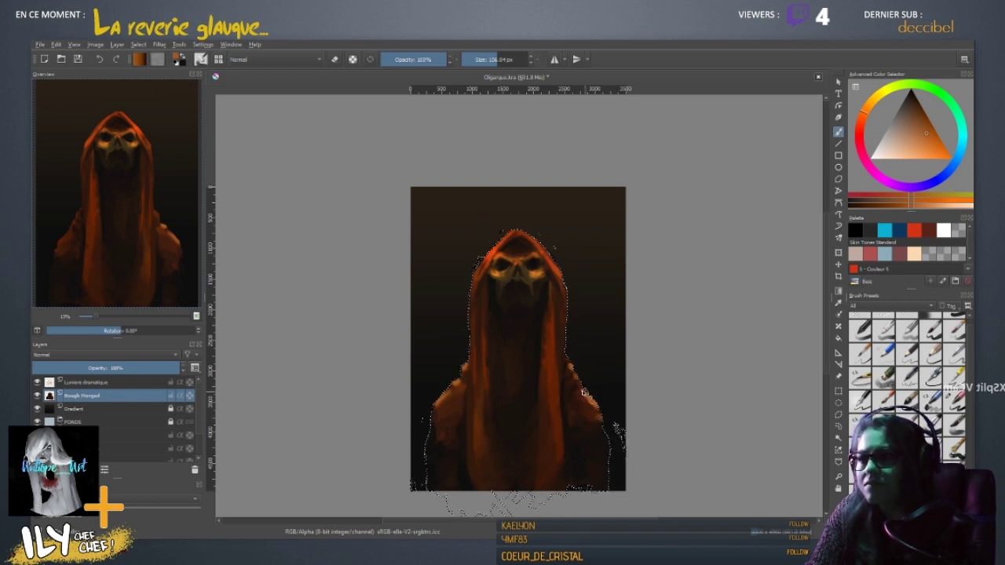
# - Refine the small highlights on the drapes and the skull's jaw, using brushes of about 40 and 47 px
pyautogui.moveTo(546, 326)
pyautogui.keyDown('shift'); pyautogui.mouseDown()
pyautogui.moveTo(477, 366)
pyautogui.moveTo(482, 356)
pyautogui.mouseUp(); pyautogui.keyUp('shift')
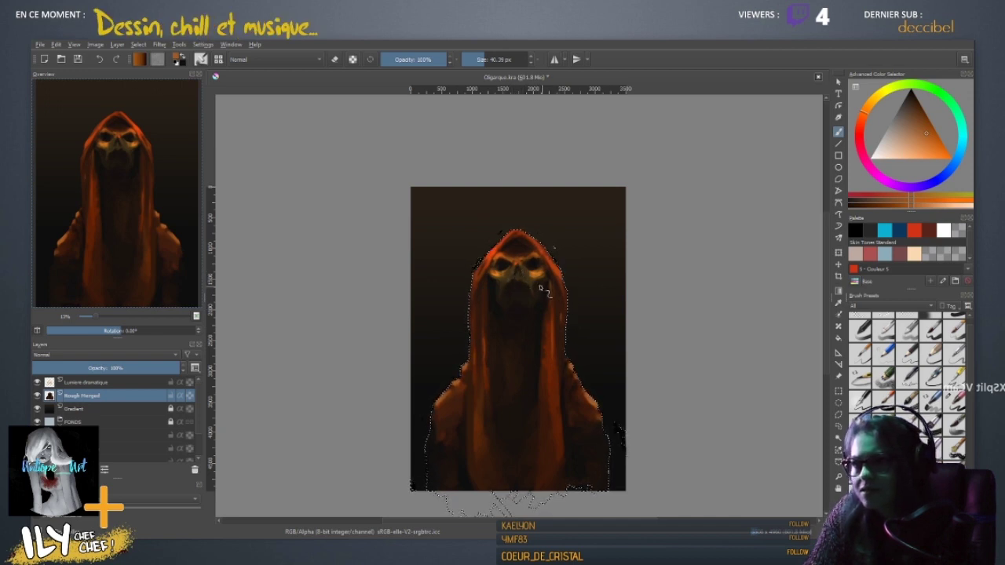
pyautogui.press('ctrl')
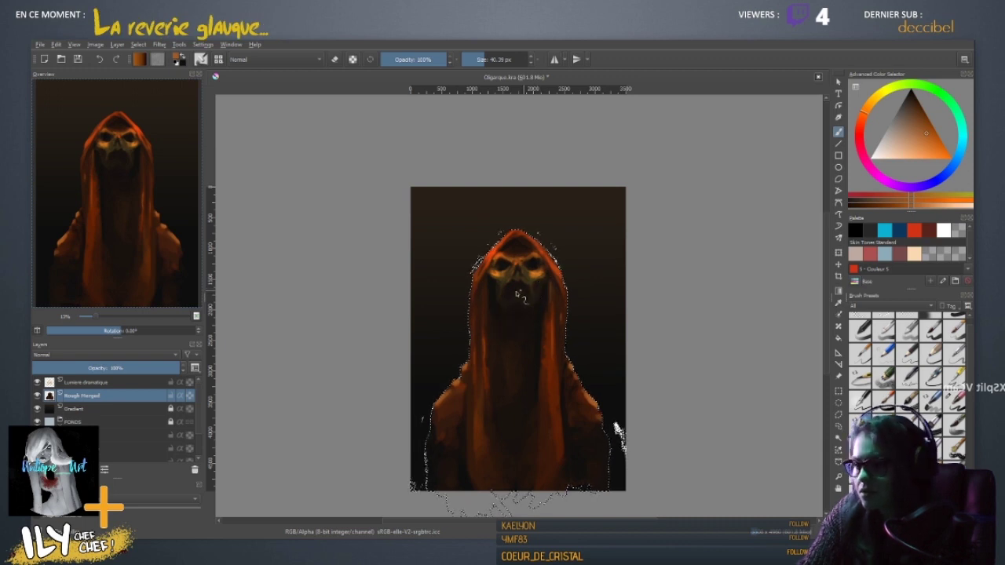
pyautogui.keyDown('shift'); pyautogui.moveTo(508, 280); pyautogui.dragTo(509, 279); pyautogui.keyUp('shift')
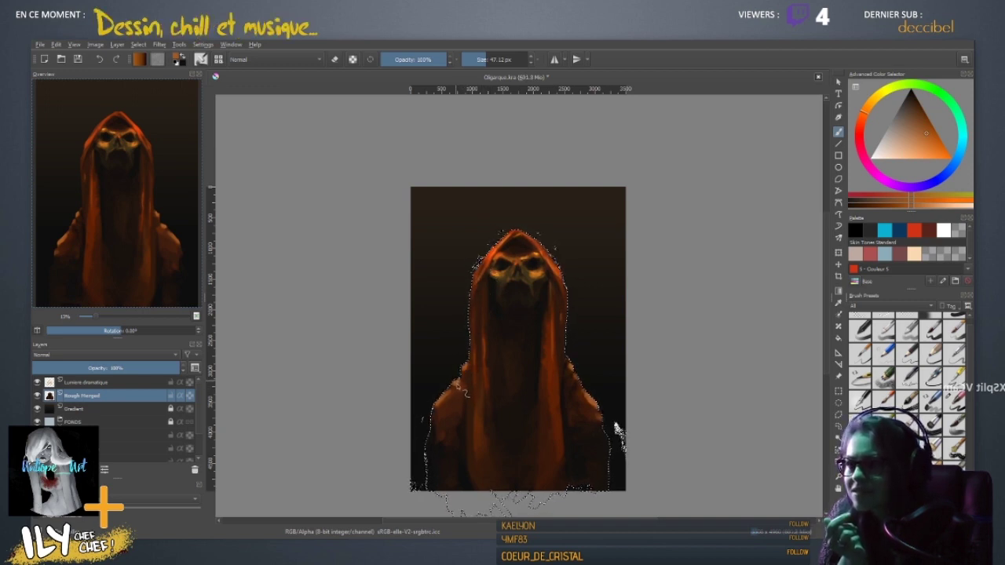
# - Strengthen the light on the shoulders and drape folds on the Lumiere dramatique layer with a brush of about 67 px, then deselect
pyautogui.click(86, 382)
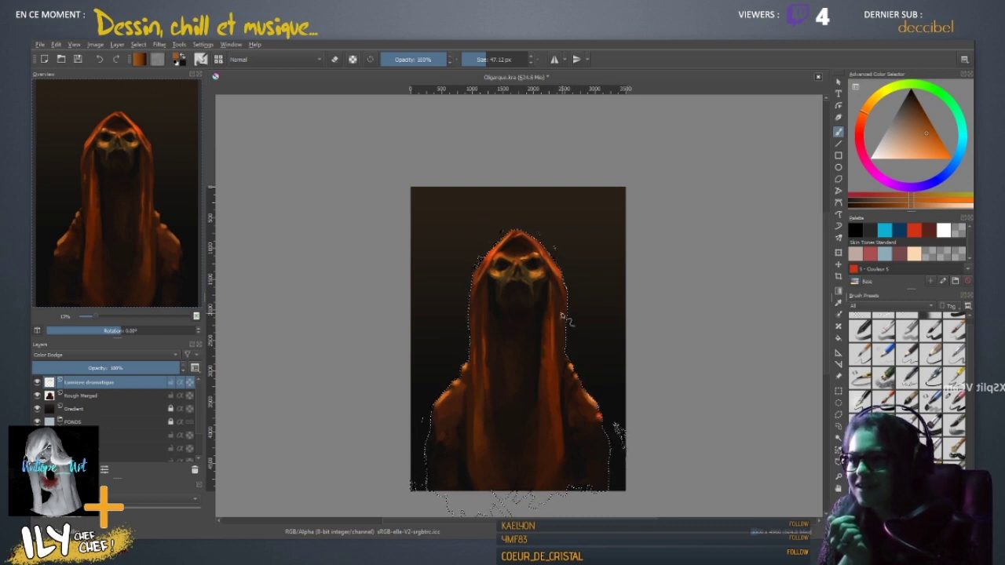
pyautogui.keyDown('shift'); pyautogui.moveTo(580, 315); pyautogui.dragTo(583, 317); pyautogui.keyUp('shift')
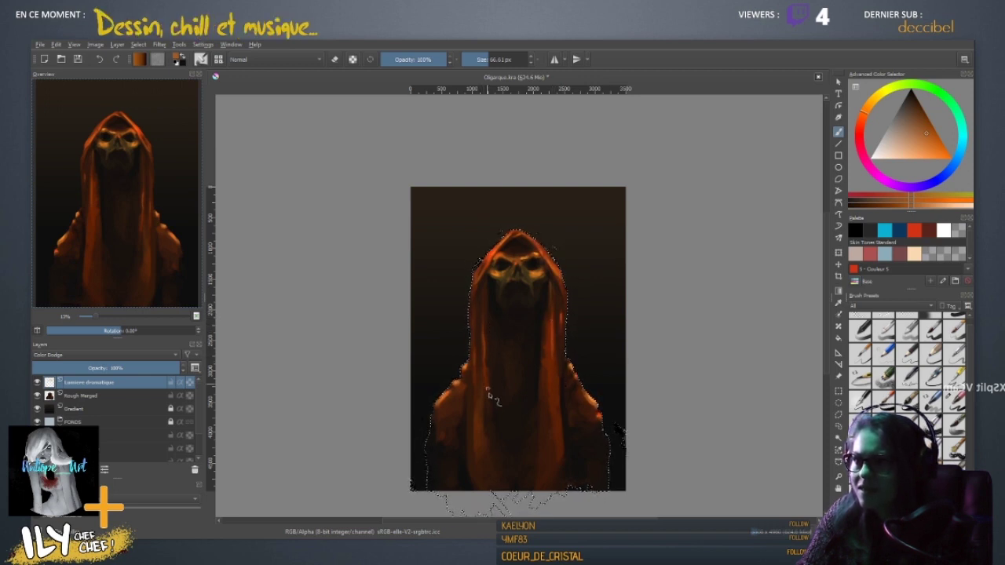
pyautogui.hotkey('ctrl', 'shift', 'a')
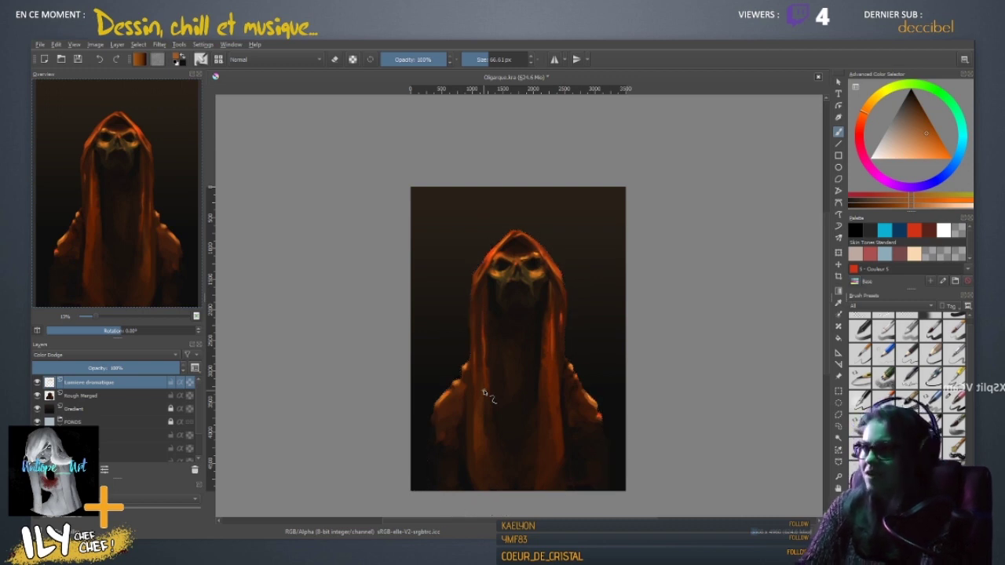
# - Lower the opacity of the Lumiere dramatique layer to about 75% and save the painting
pyautogui.press('-')
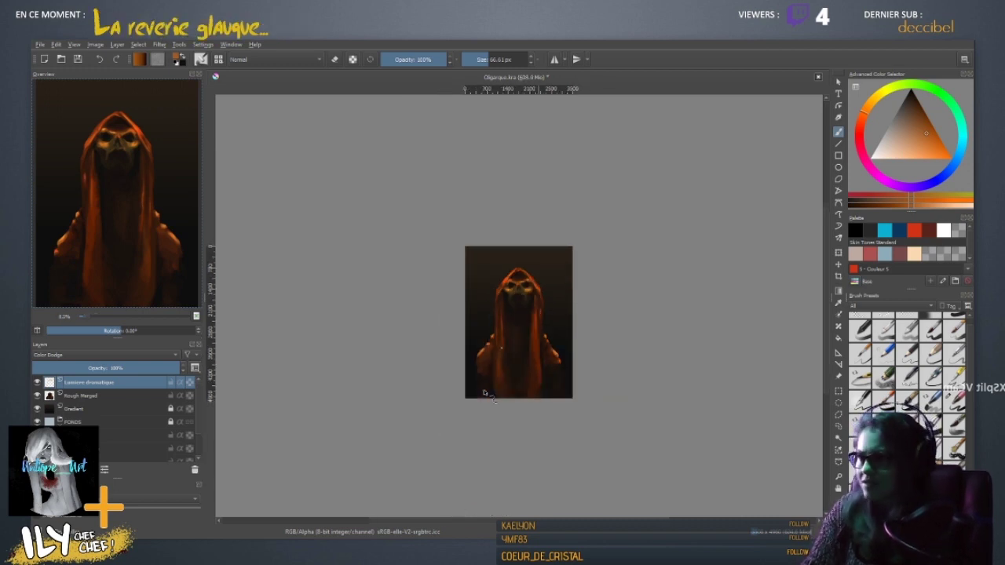
pyautogui.click(108, 369)
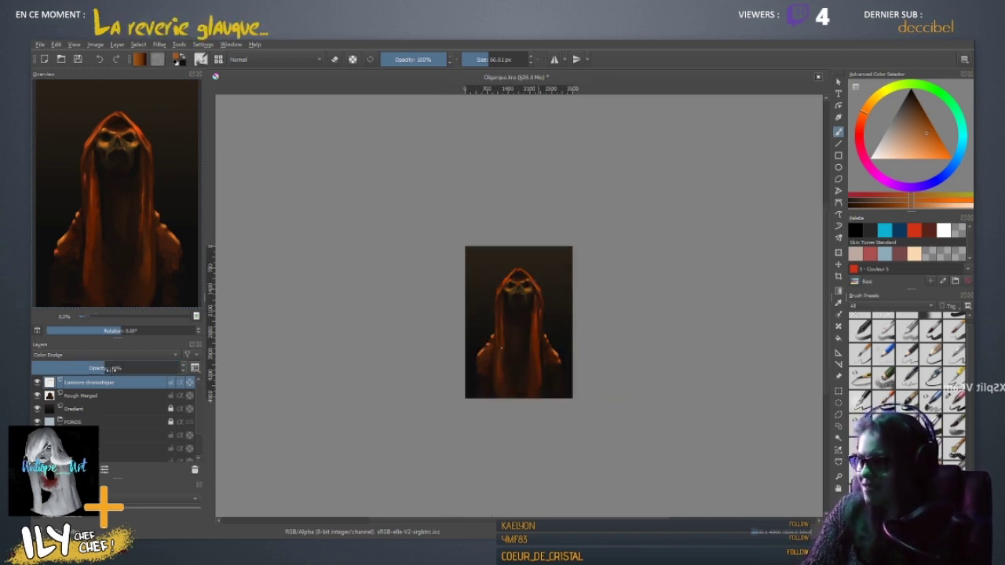
pyautogui.moveTo(111, 369); pyautogui.dragTo(123, 368)
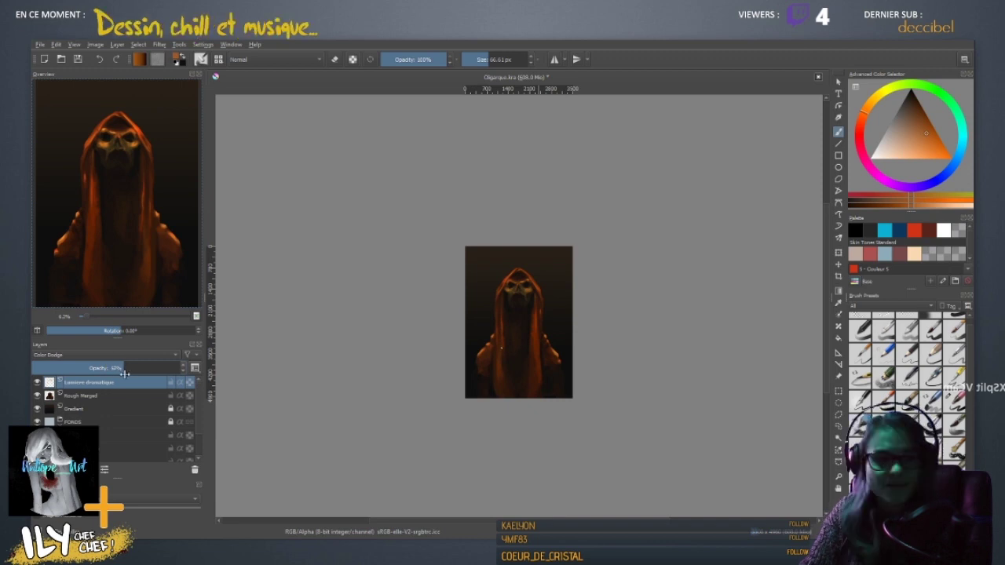
pyautogui.click(143, 368)
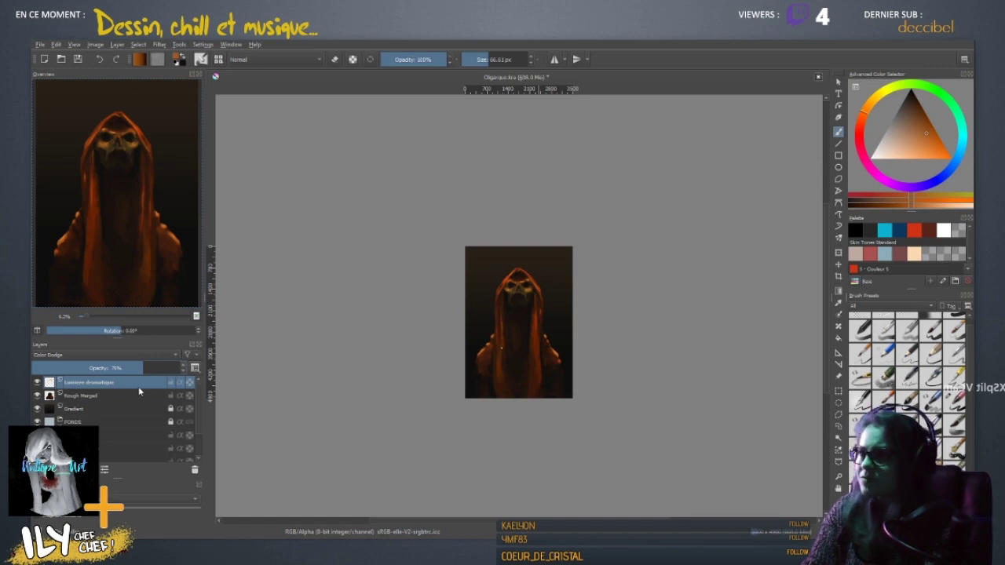
pyautogui.hotkey('ctrl', '+')
pyautogui.hotkey('ctrl', '+')
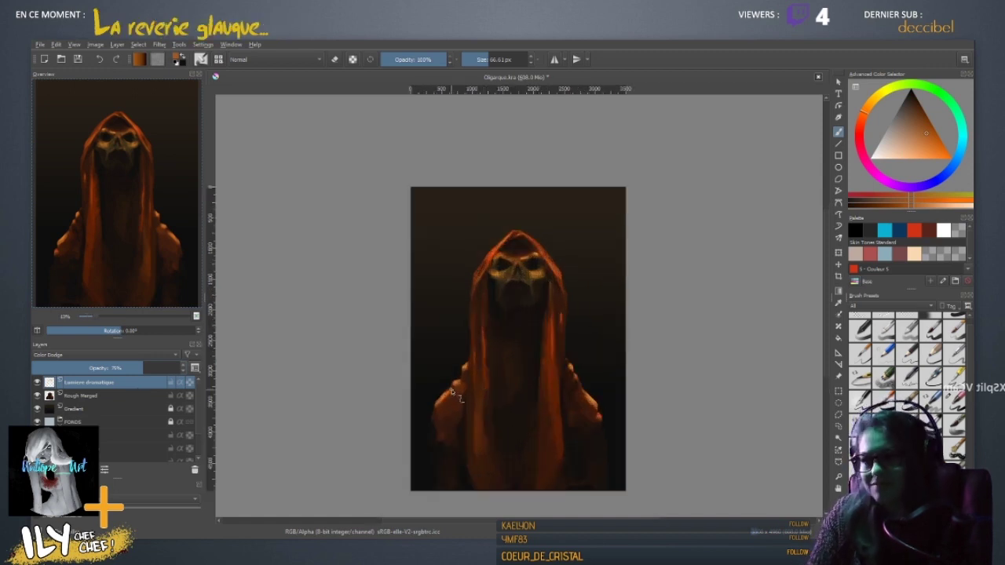
pyautogui.hotkey('ctrl', 's')
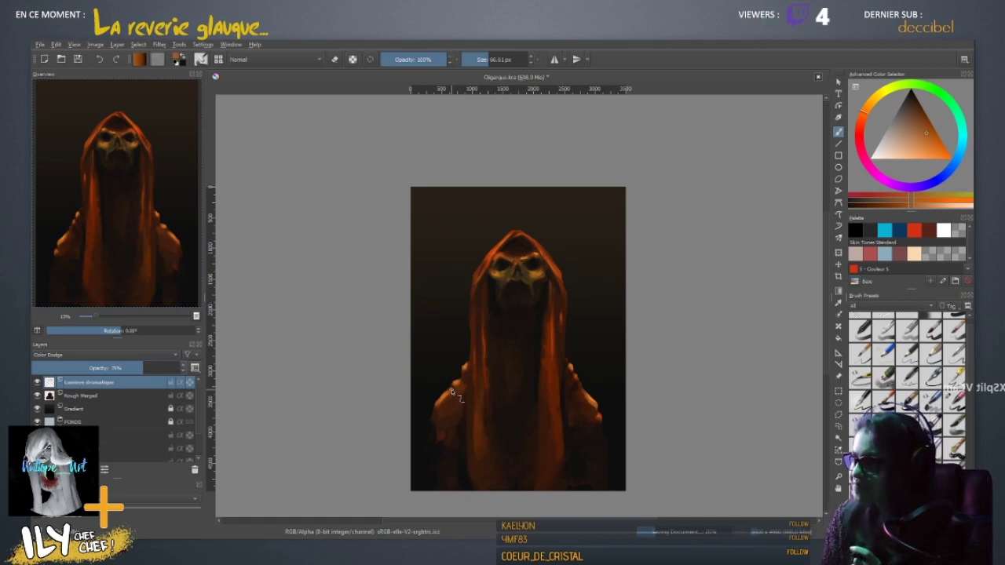